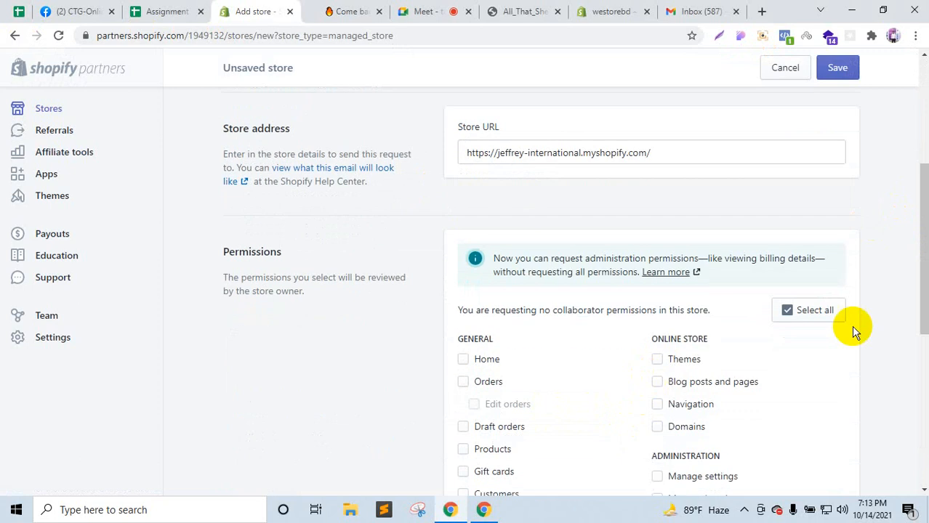
Step: Grant the collaborator request every permission with Select all
click(836, 312)
scroll(748, 393, down, 1)
scroll(746, 391, down, 4)
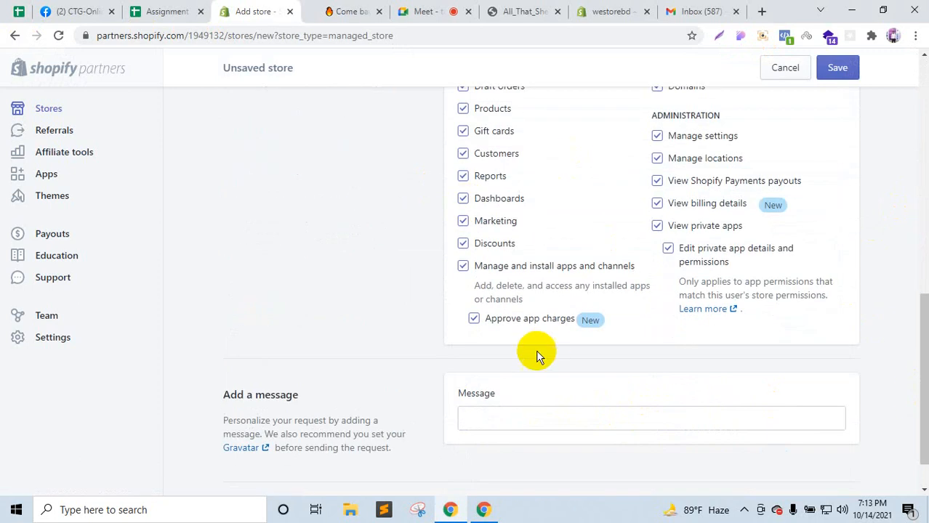
scroll(536, 349, down, 1)
Step: Write a message asking for store access to fix the review apps, then send the request
click(493, 368)
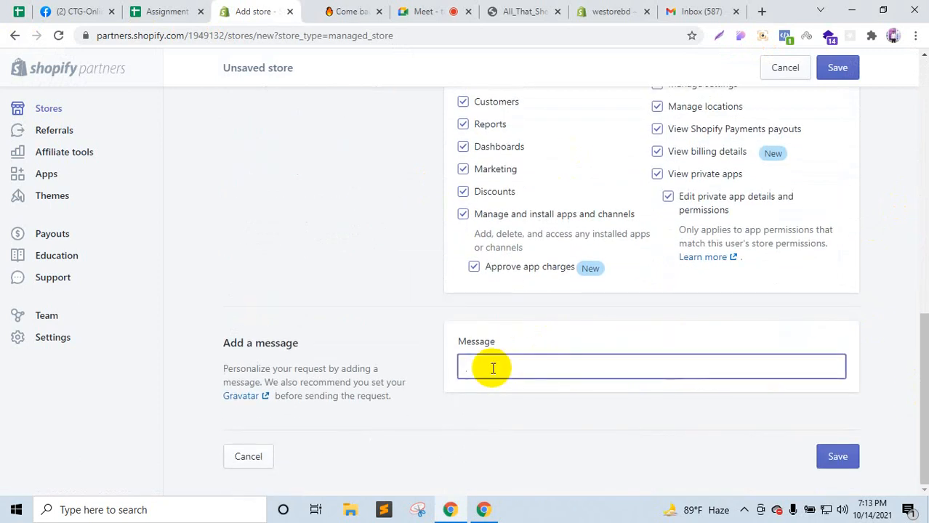
text(Hi,)
key(Return)
text(T)
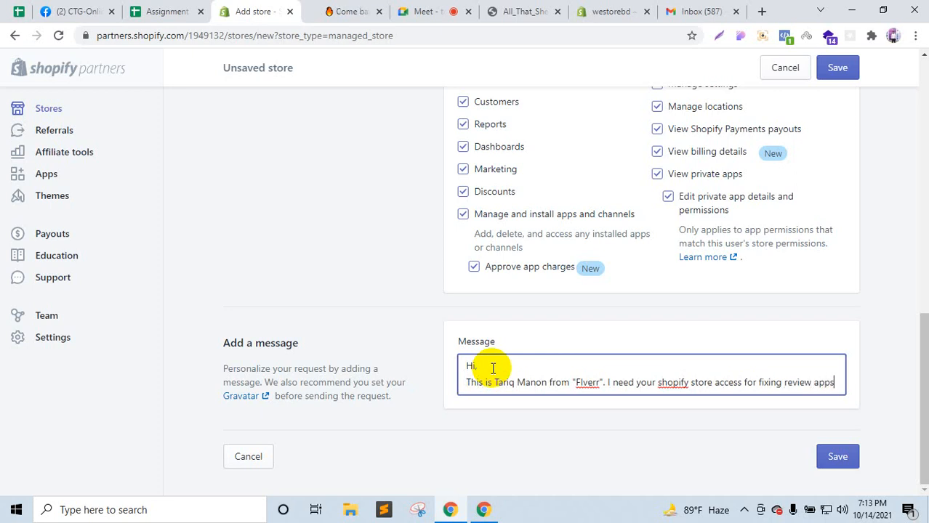
text(!)
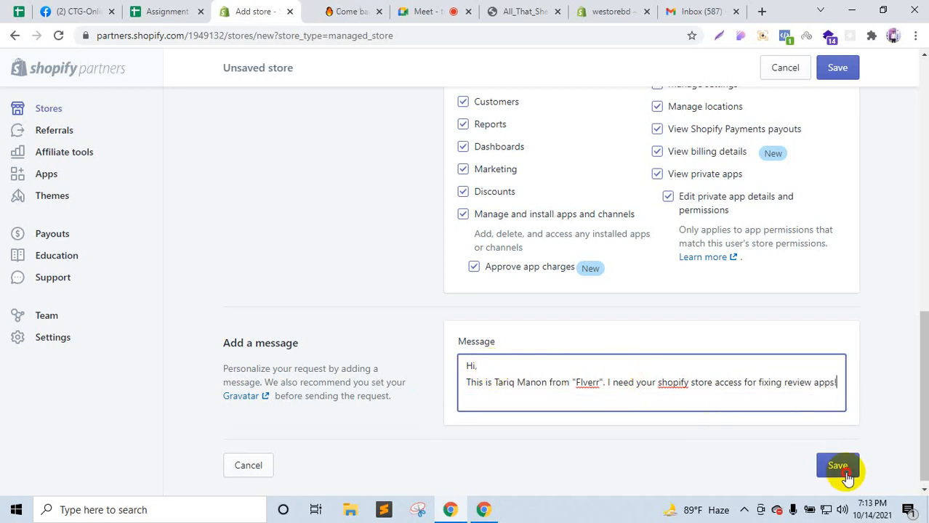
click(842, 469)
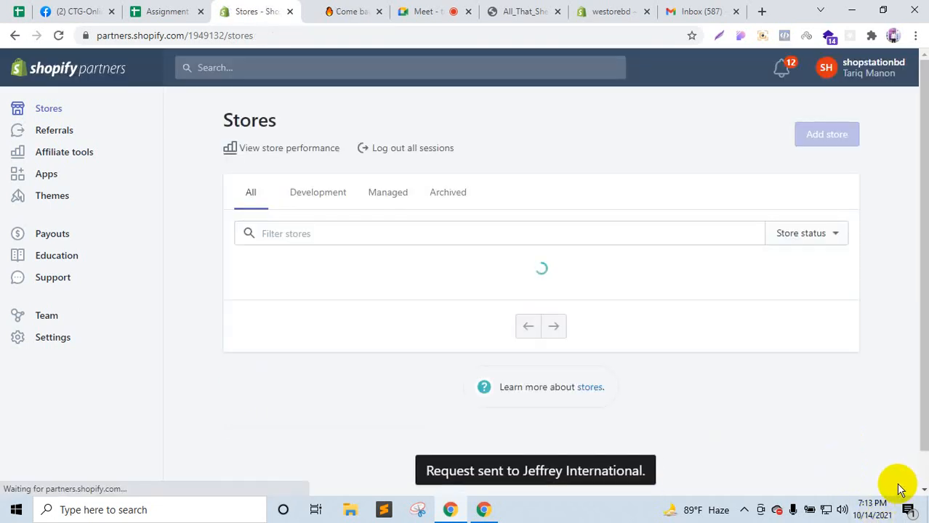
Step: Check that Jeffrey International's collaborator request shows Pending, then return to the Meet call
scroll(830, 429, down, 3)
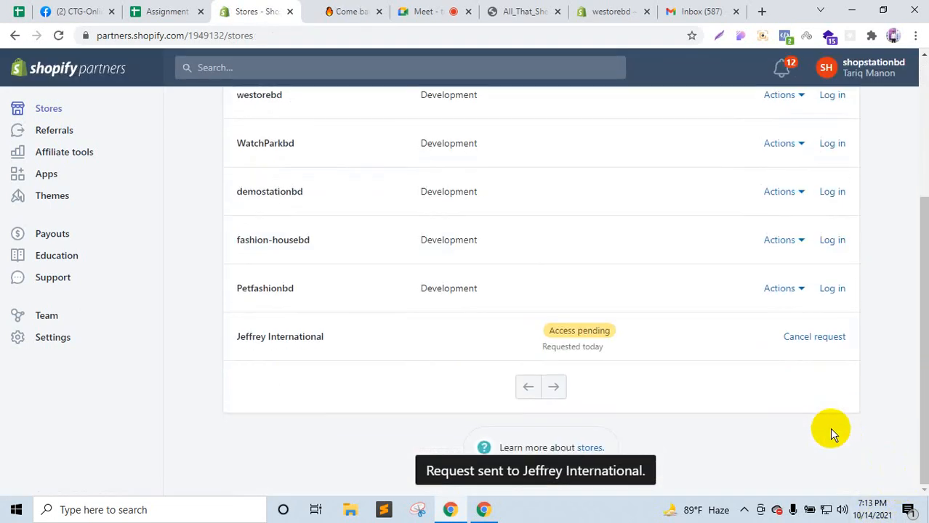
click(492, 338)
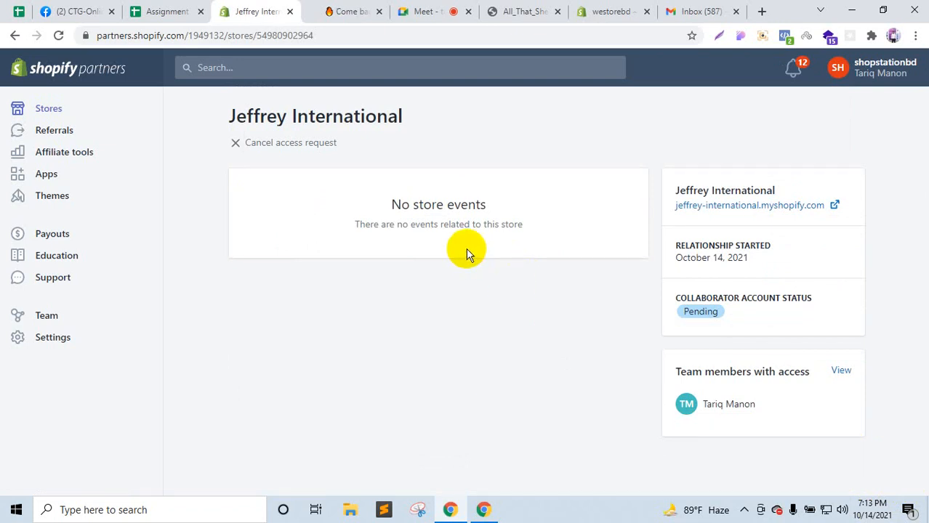
click(425, 11)
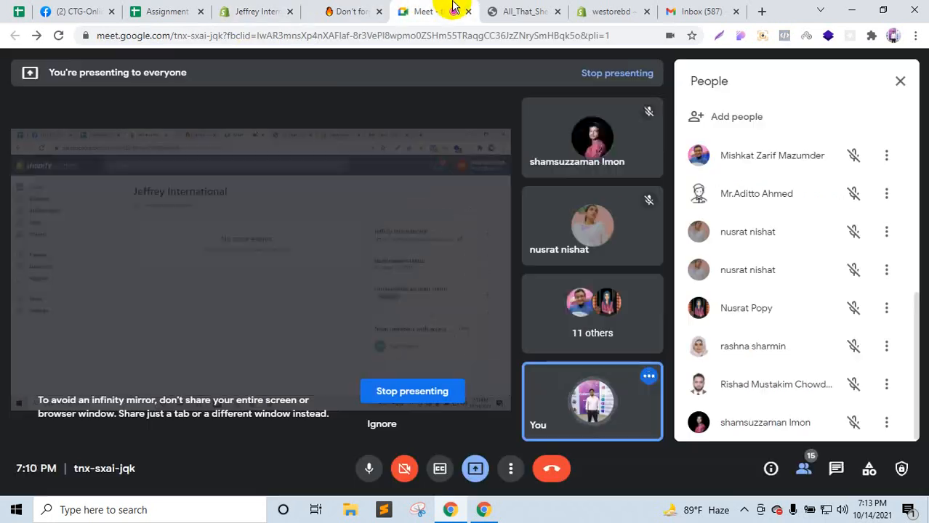
Step: Dismiss the infinity-mirror warning and stop presenting
mouse_move(402, 145)
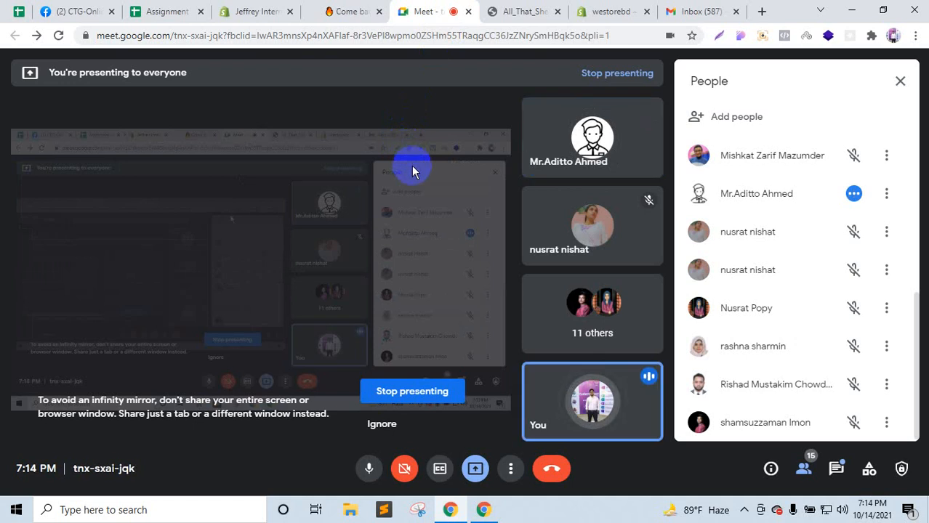
click(376, 425)
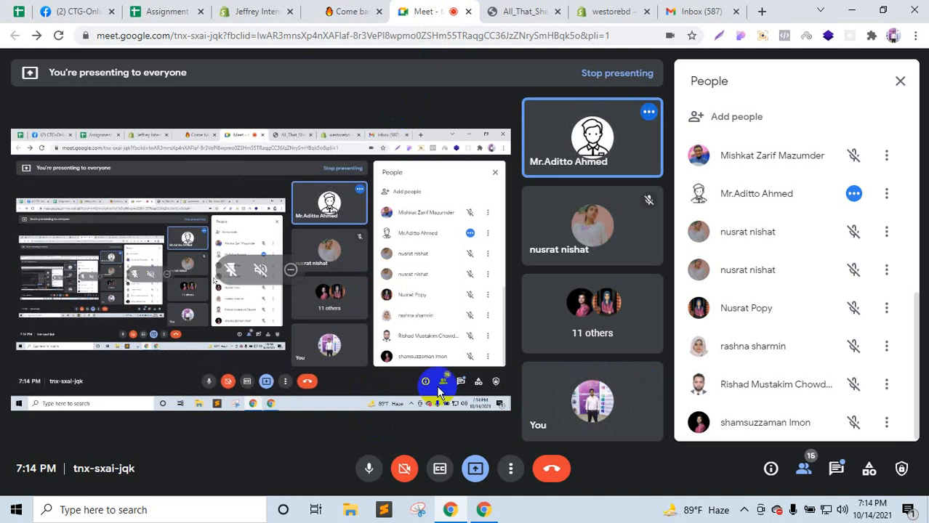
click(474, 468)
click(497, 435)
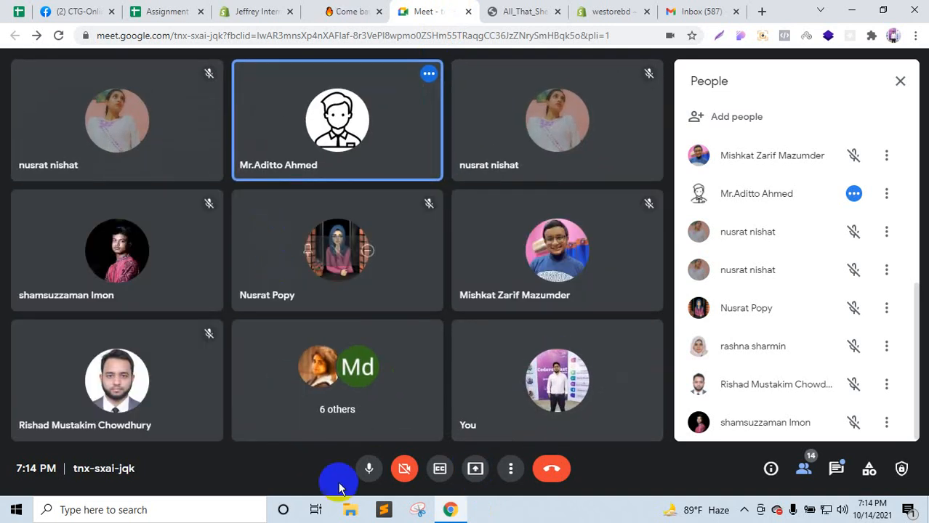
Step: Toggle the microphone off and back on, and glance at the chat and People panels
click(359, 471)
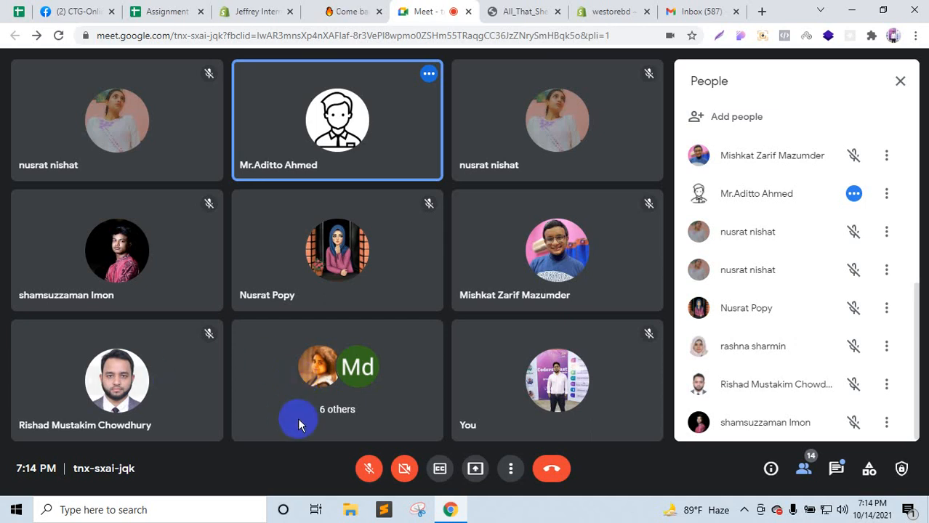
click(368, 468)
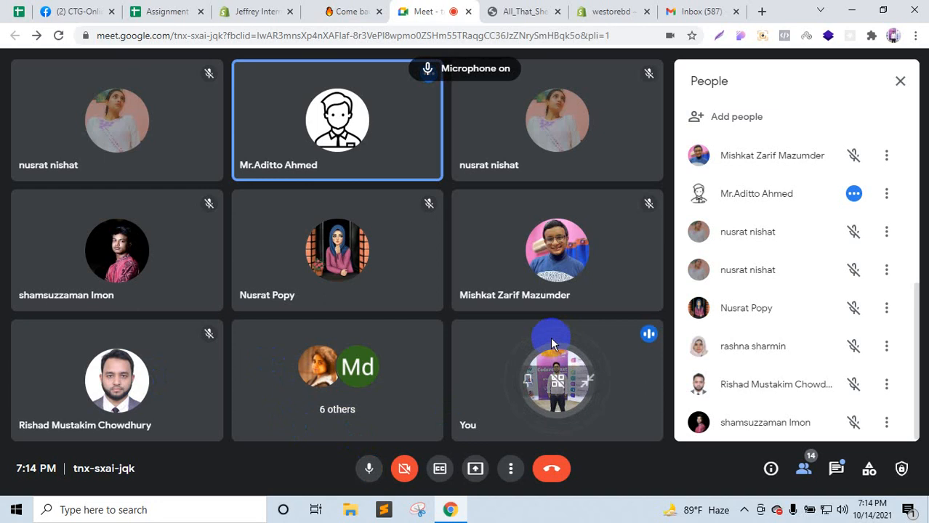
click(835, 471)
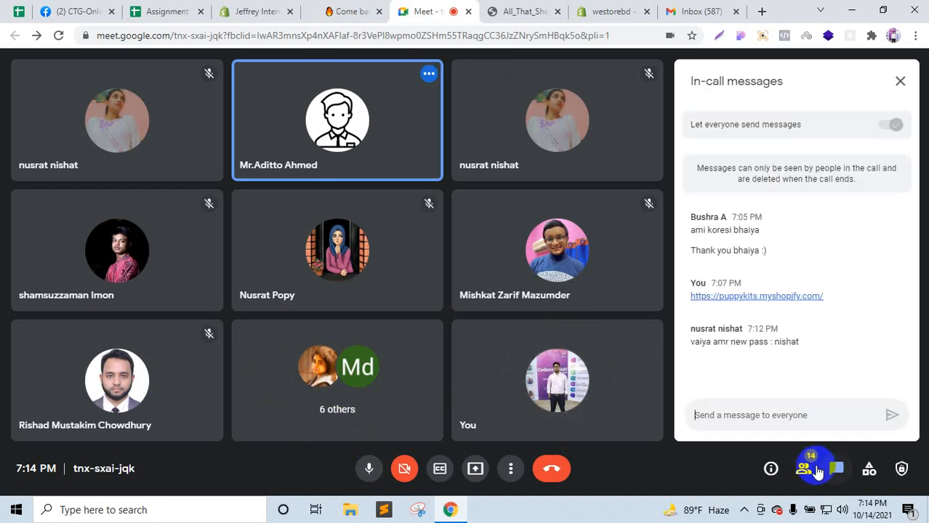
click(806, 469)
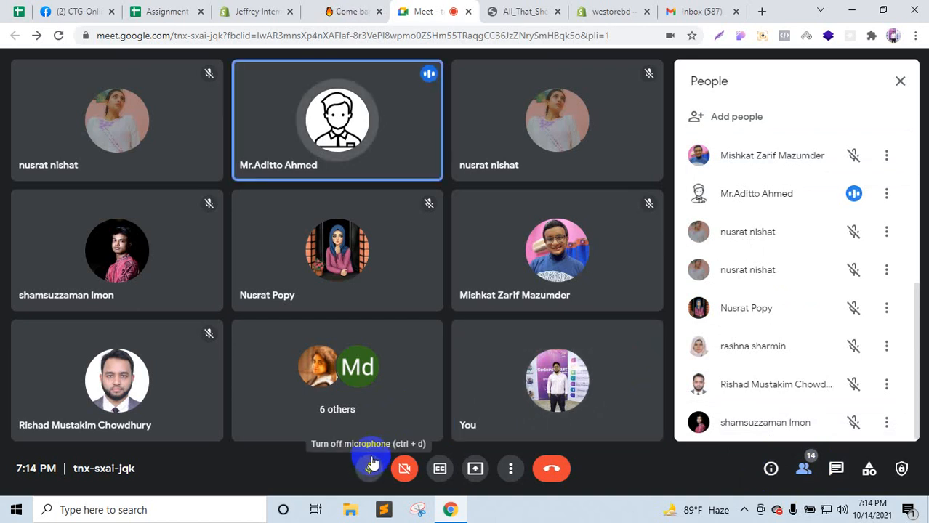
Step: Present the entire screen again and hide the sharing notice
click(474, 473)
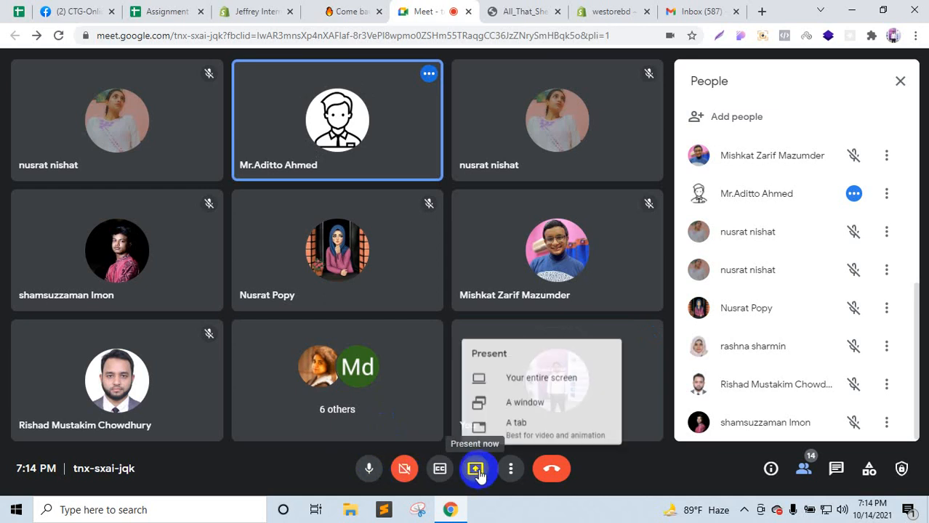
click(524, 373)
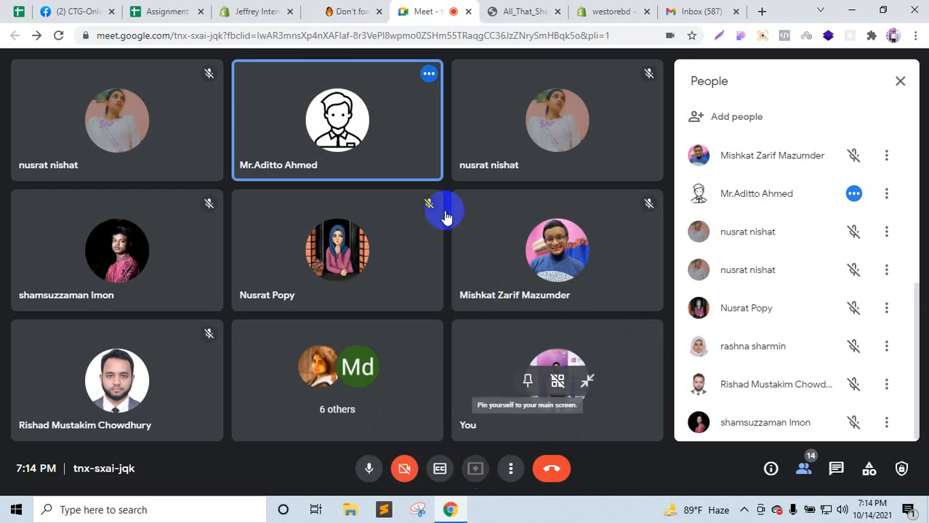
click(587, 318)
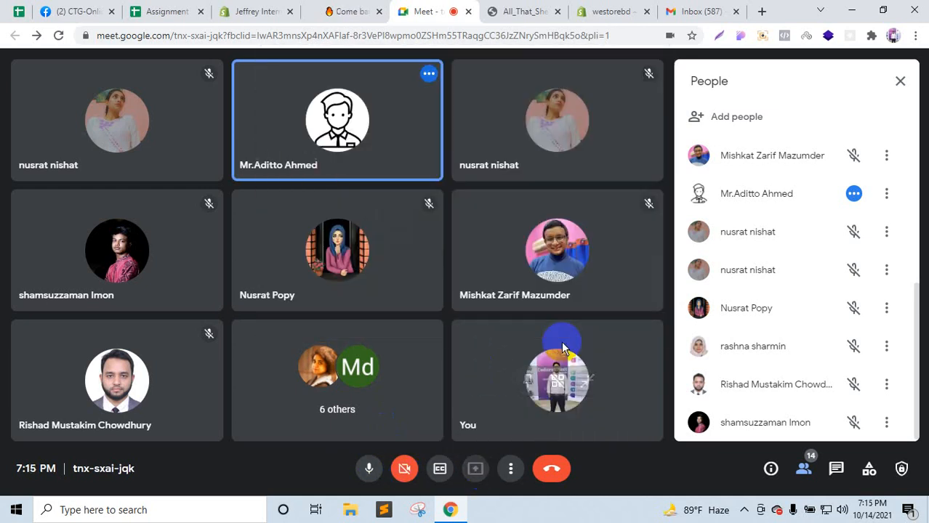
click(583, 476)
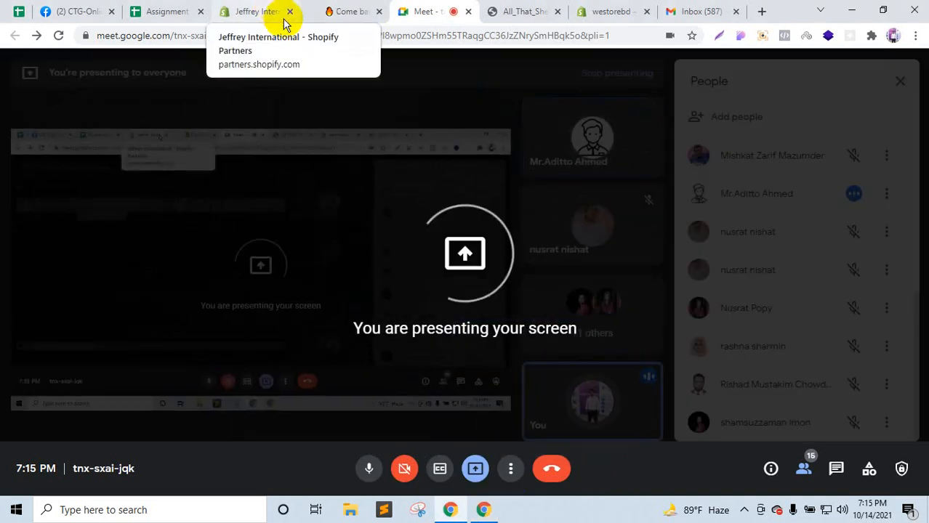
Step: Clear the presenting overlay and look over the All_That_SheNeeds and Jeffrey International tabs
click(412, 210)
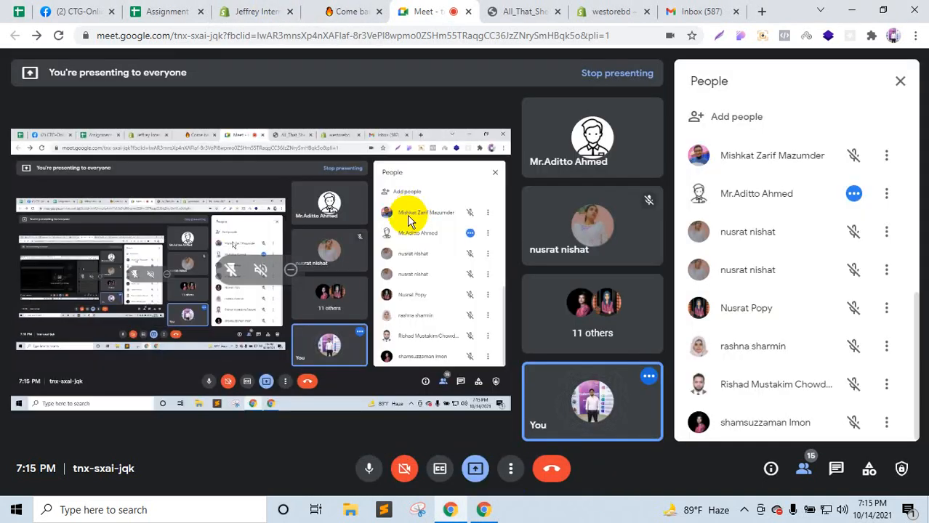
click(531, 8)
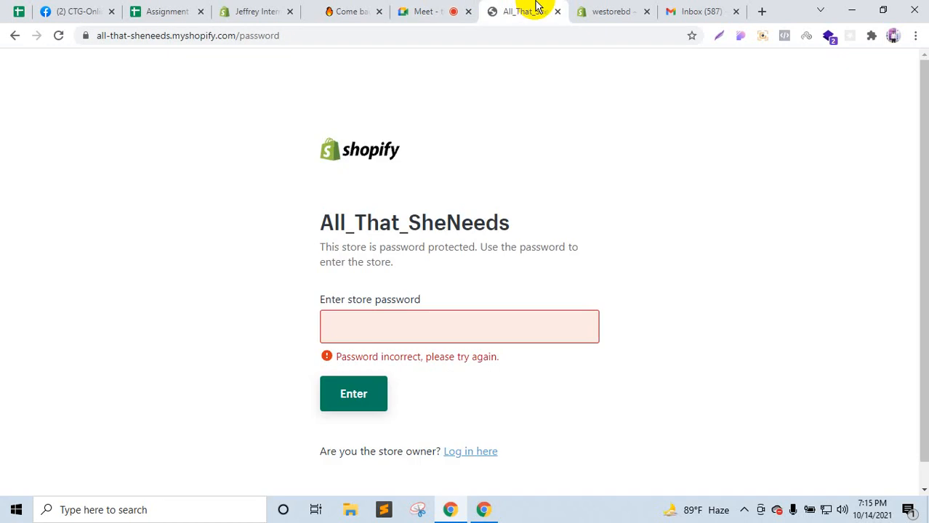
click(344, 8)
click(259, 7)
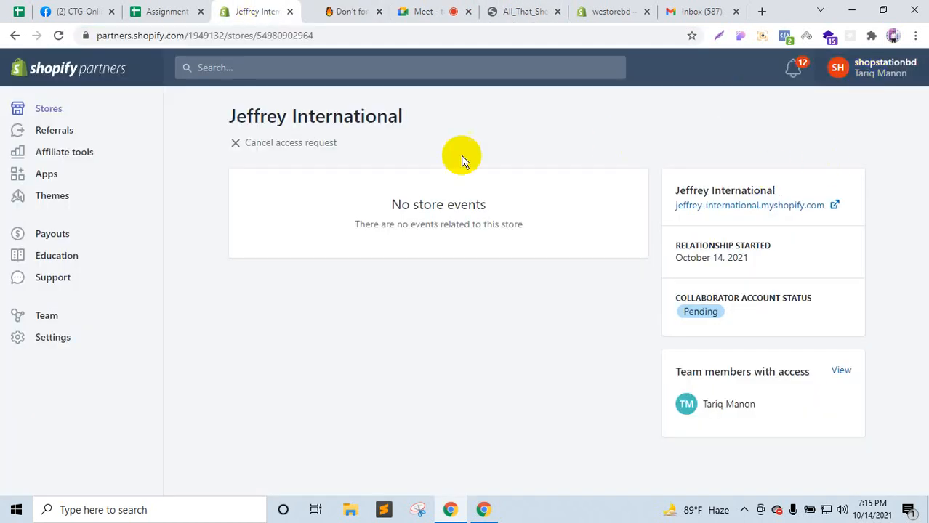
Step: Check the Shopify Partners account options menu and its account name
click(866, 71)
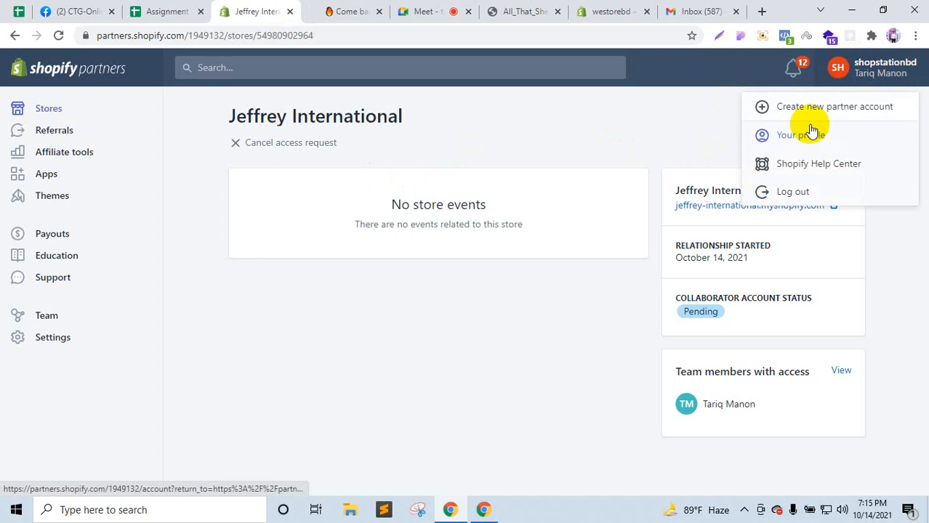
click(549, 137)
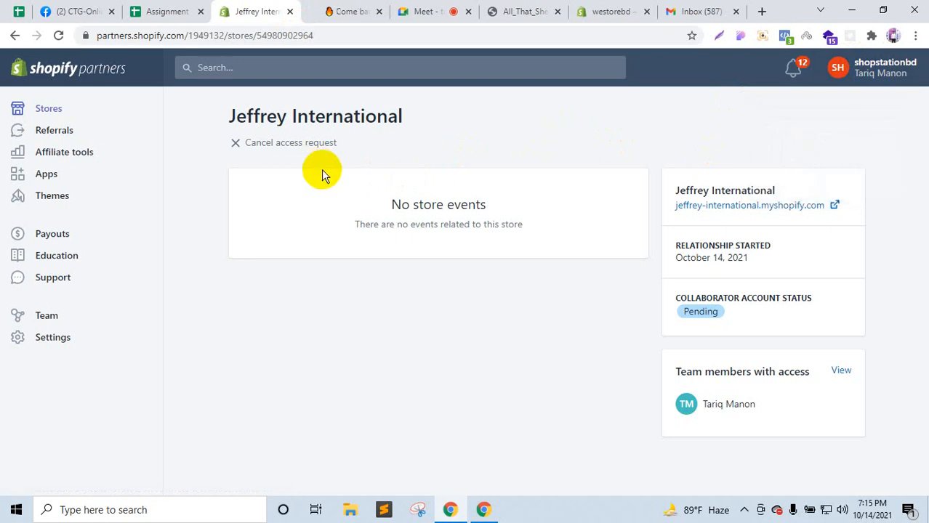
click(872, 76)
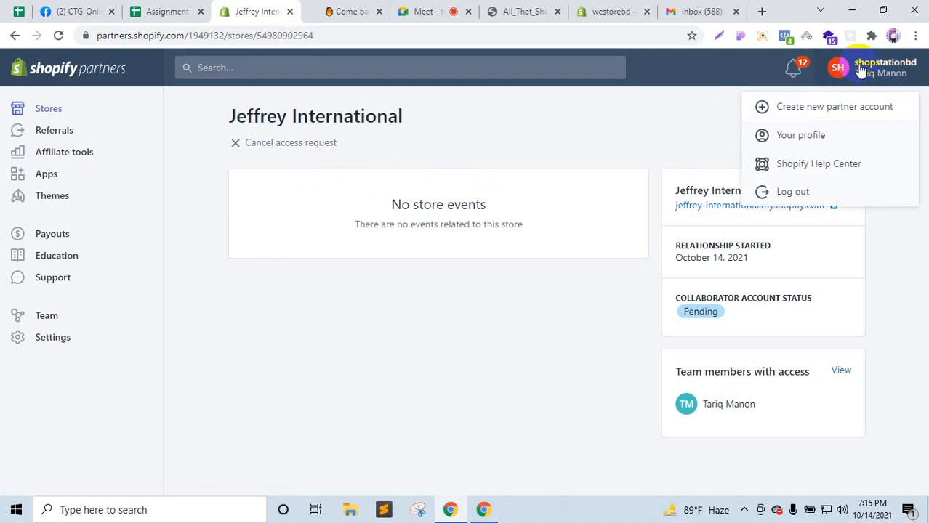
double_click(896, 71)
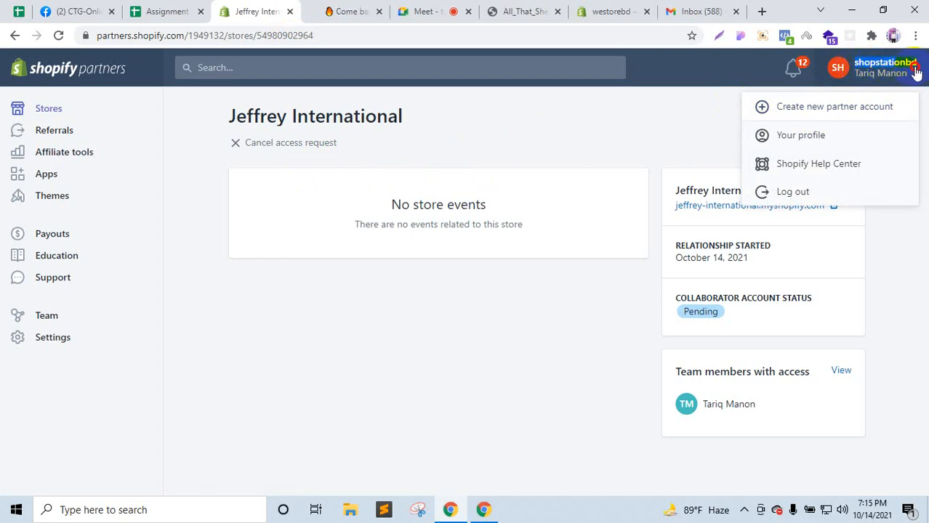
click(914, 74)
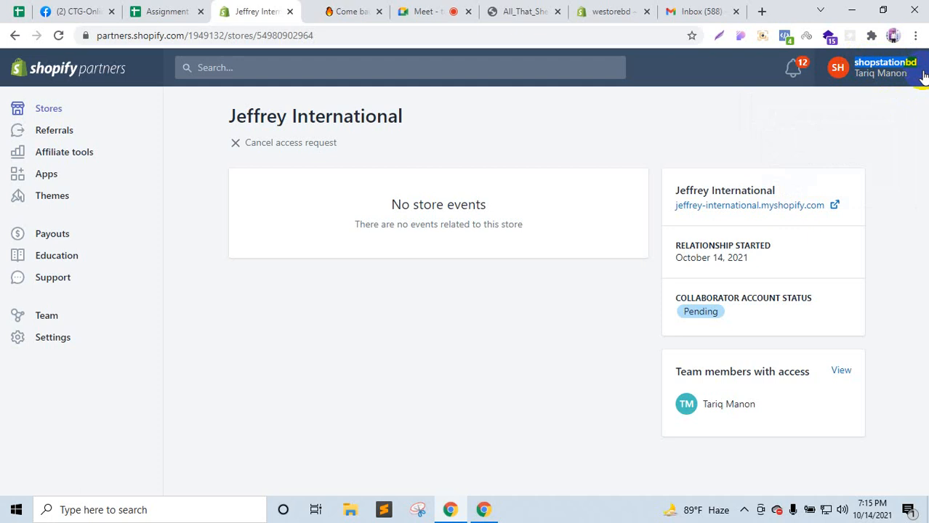
Step: Look through the store and storefront tabs, then settle on the westorebd admin home
click(433, 11)
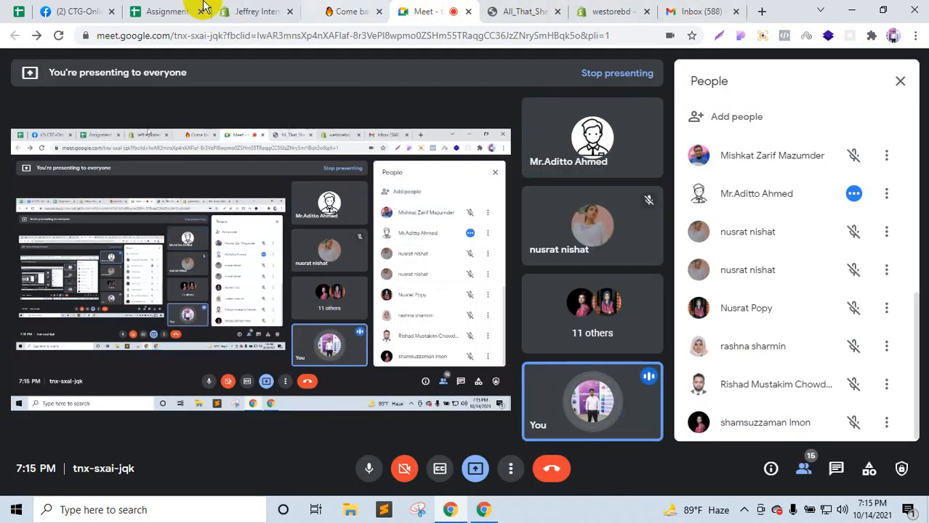
click(618, 6)
click(535, 6)
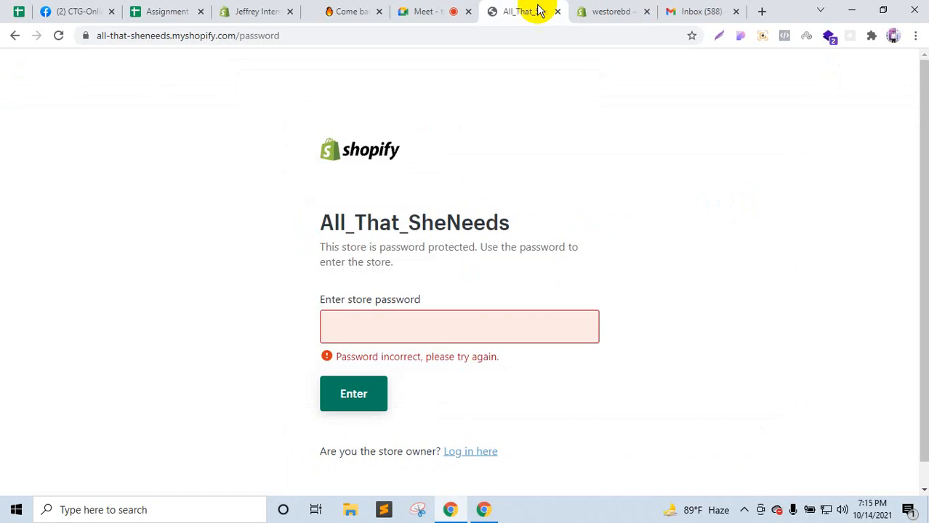
click(274, 6)
click(372, 7)
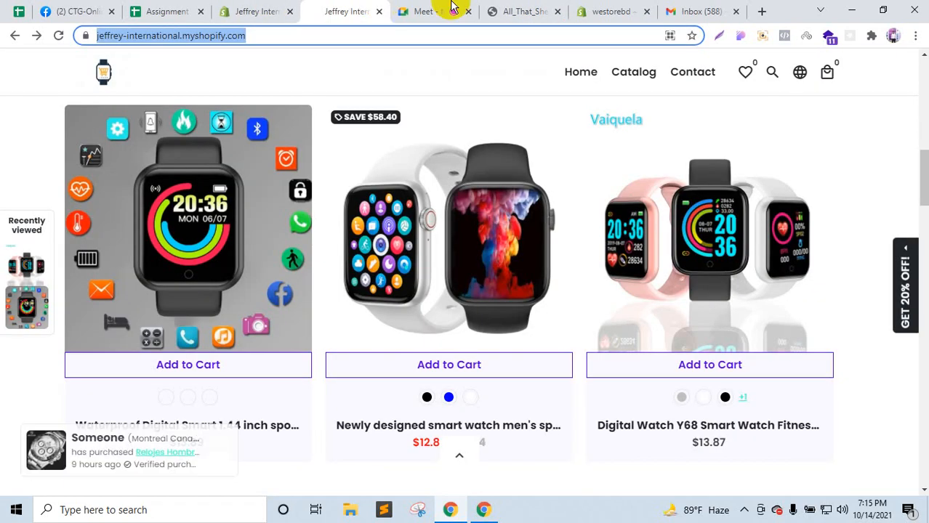
click(537, 7)
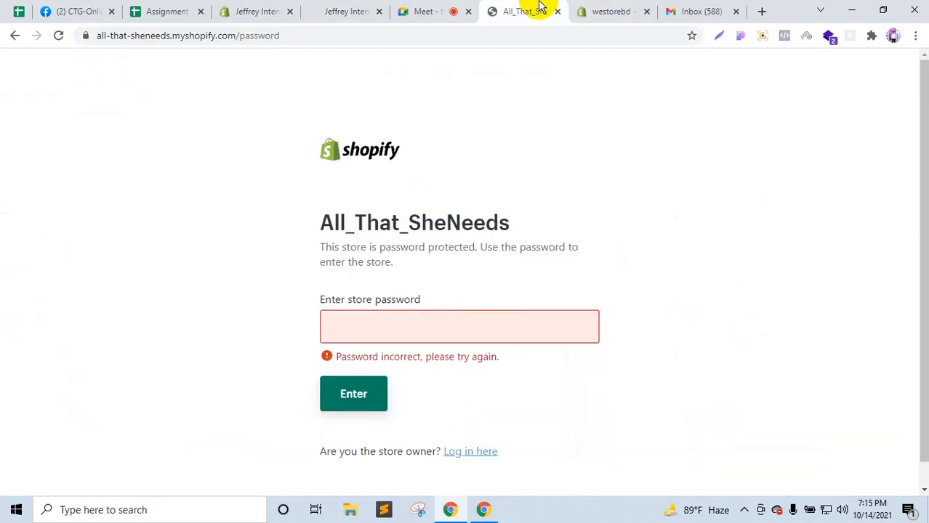
click(16, 35)
click(612, 9)
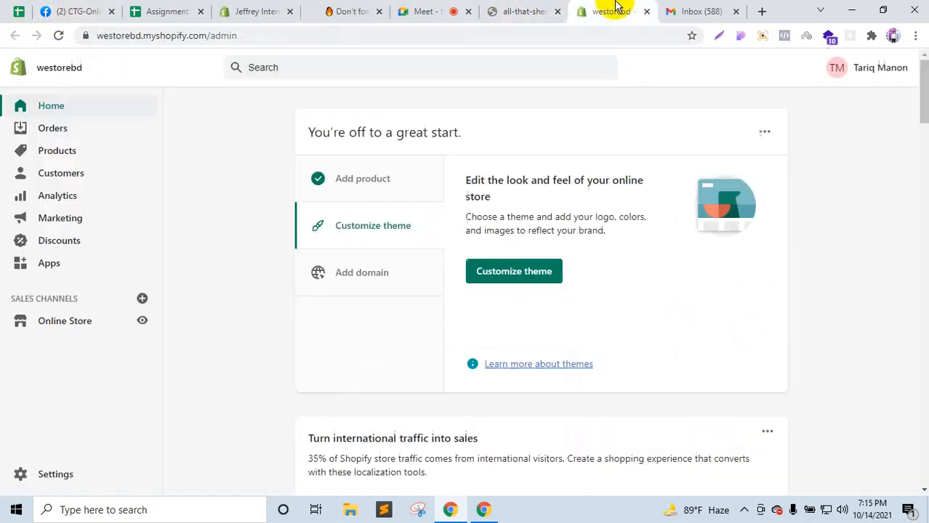
Step: Google 'shopify partner' in a new tab and log in to Shopify Partners
click(760, 11)
text(shopify par)
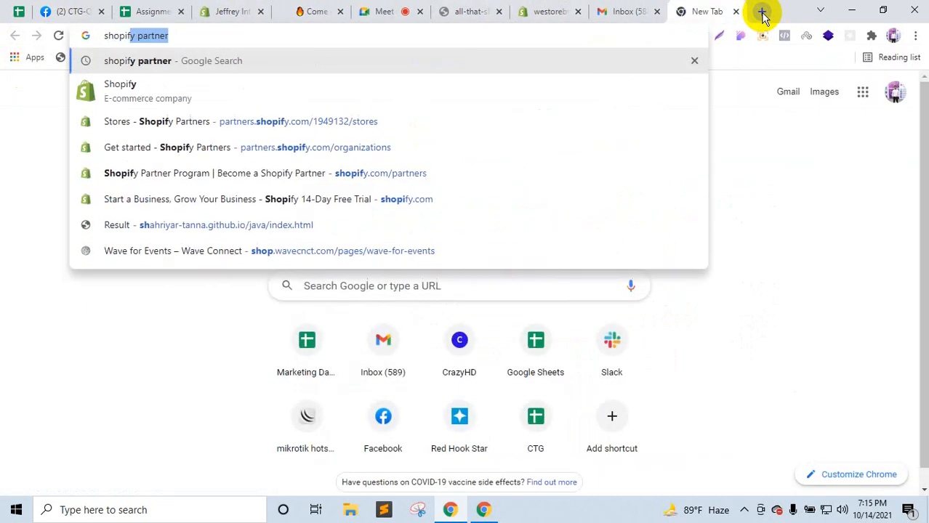
text(tner)
key(Return)
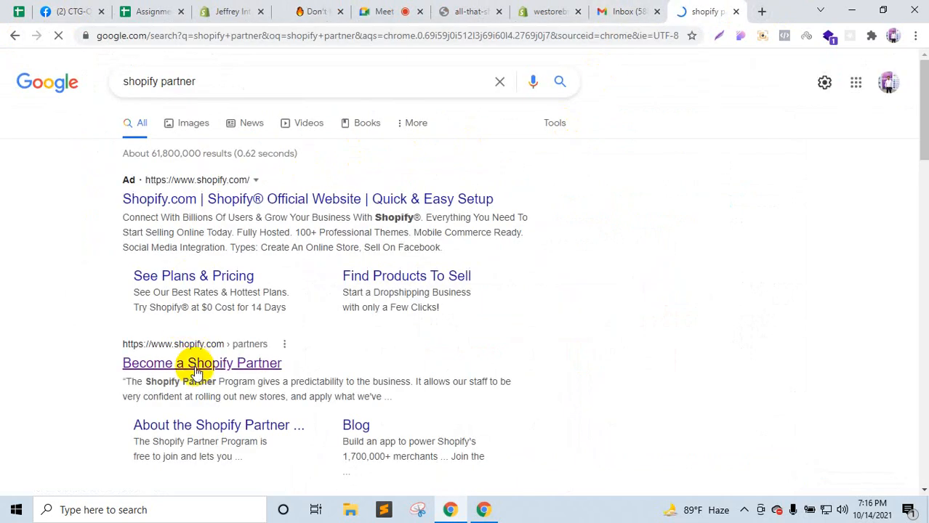
click(190, 363)
drag(722, 7, 323, 10)
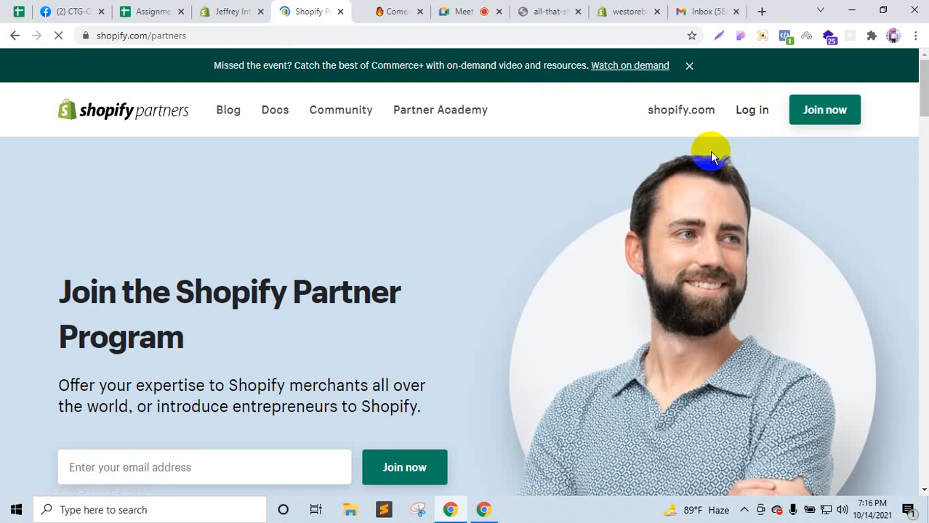
click(751, 116)
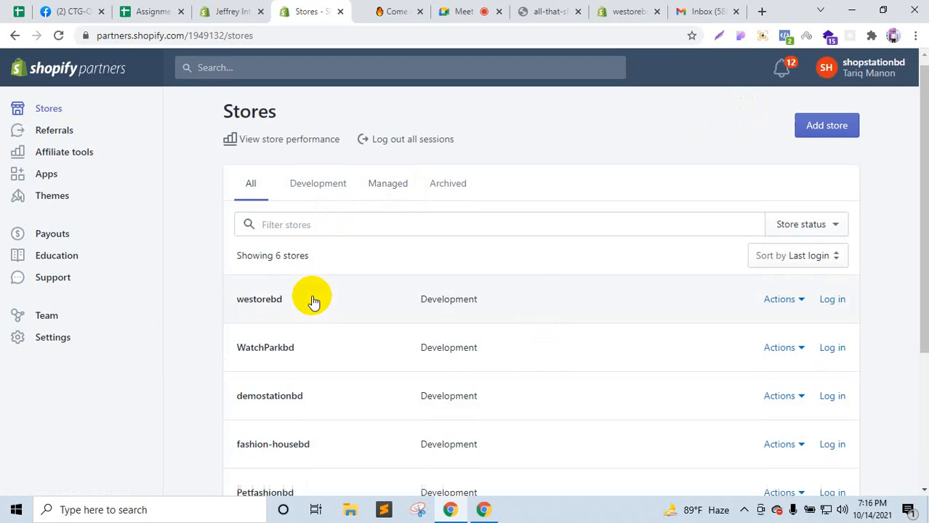
Step: Find Jeffrey International in the Stores list and log in to its store admin
scroll(311, 300, down, 3)
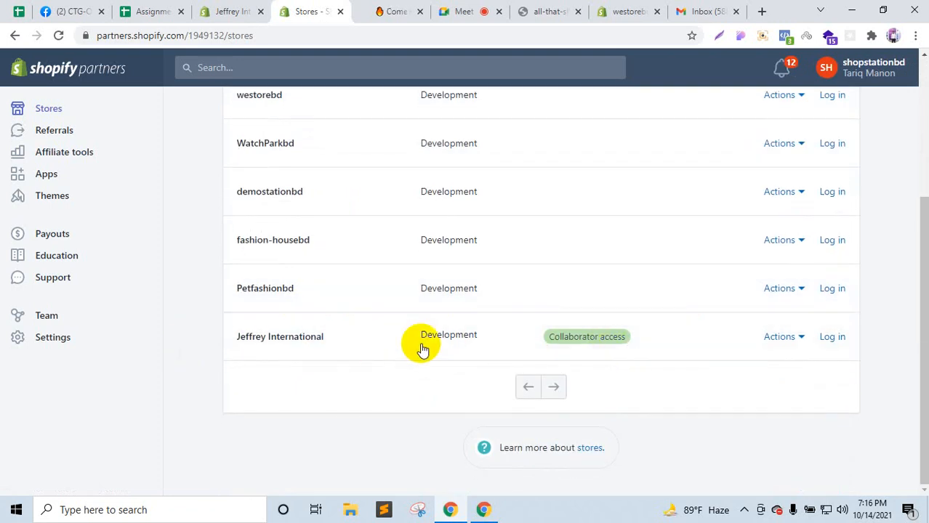
click(828, 340)
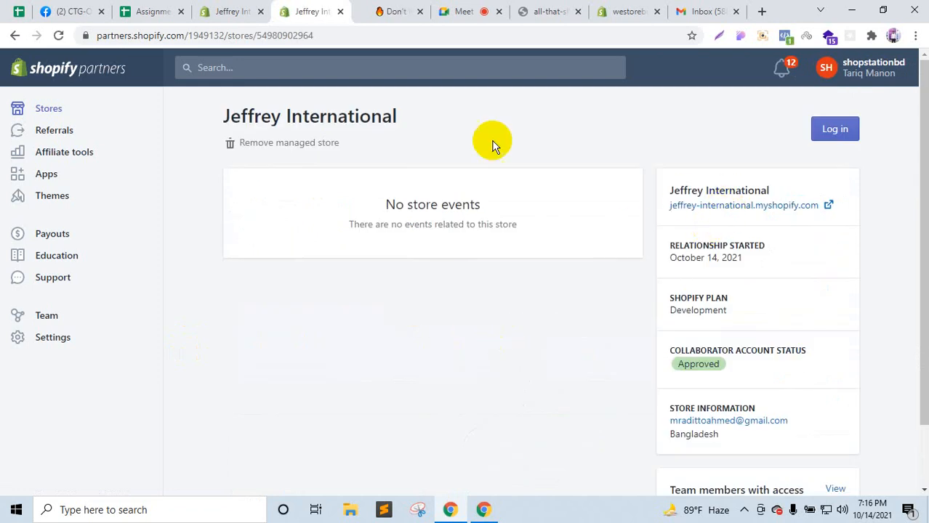
click(10, 41)
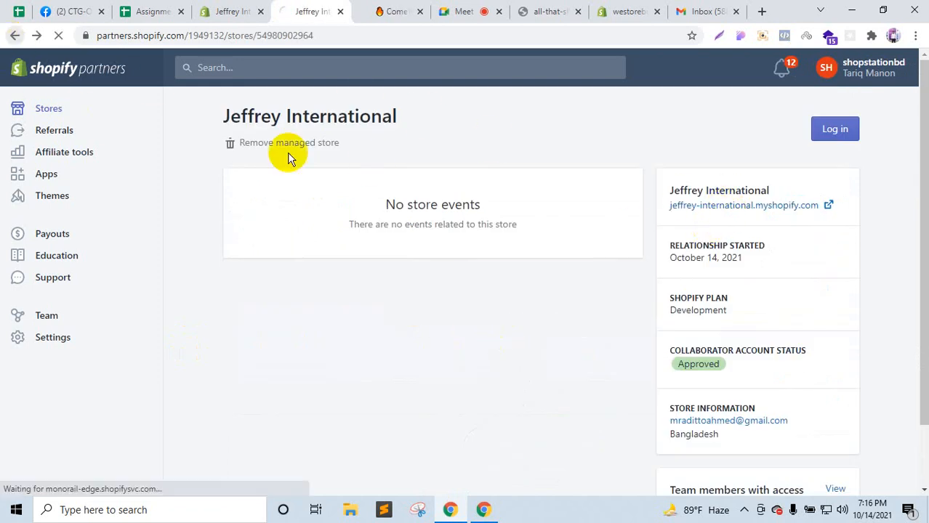
scroll(627, 363, down, 3)
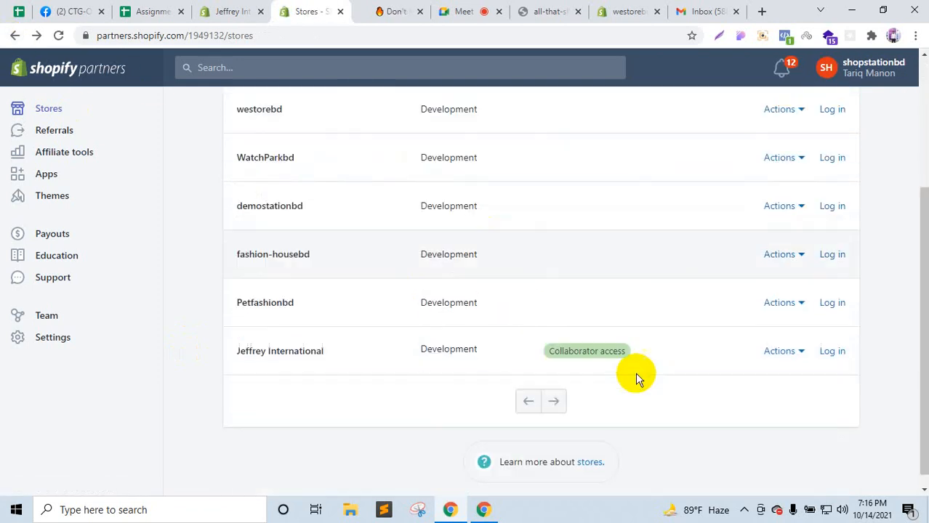
click(843, 338)
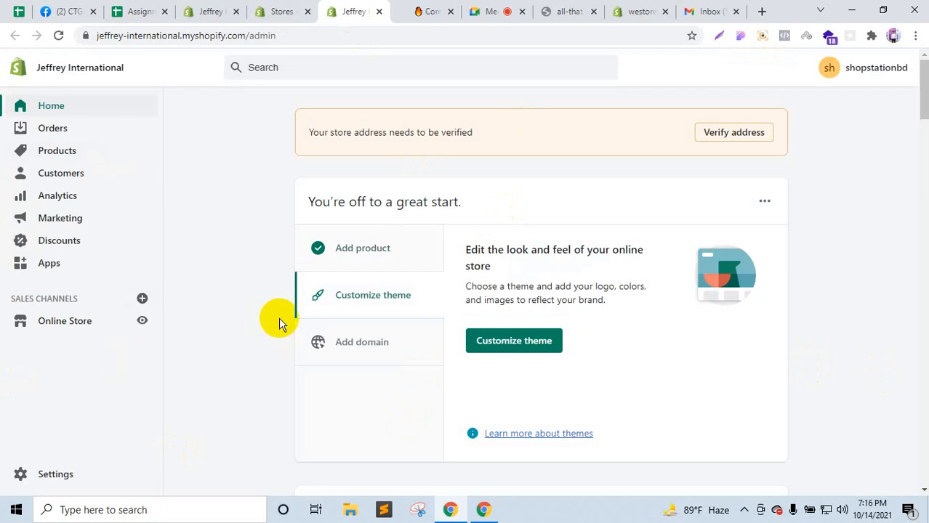
Step: Admit the waiting participant to the Meet call, then open Jeffrey International's Products list
click(500, 11)
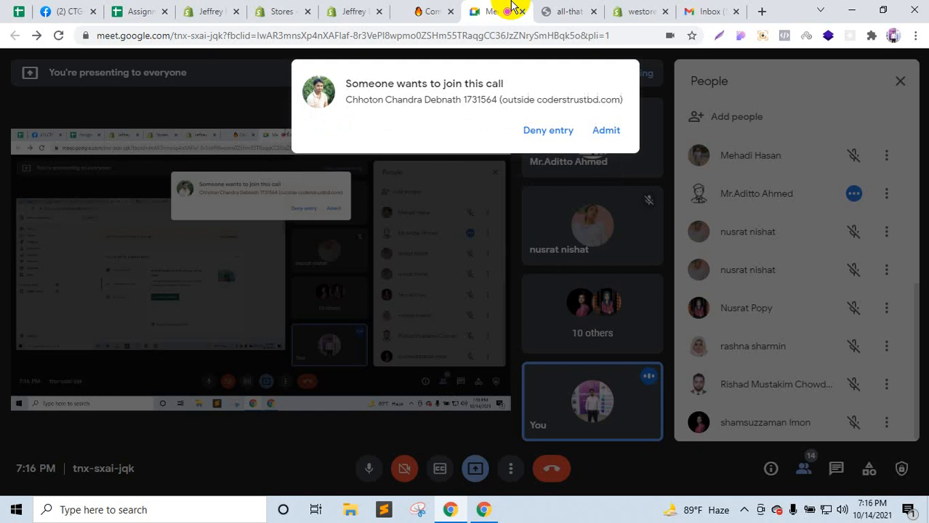
click(614, 129)
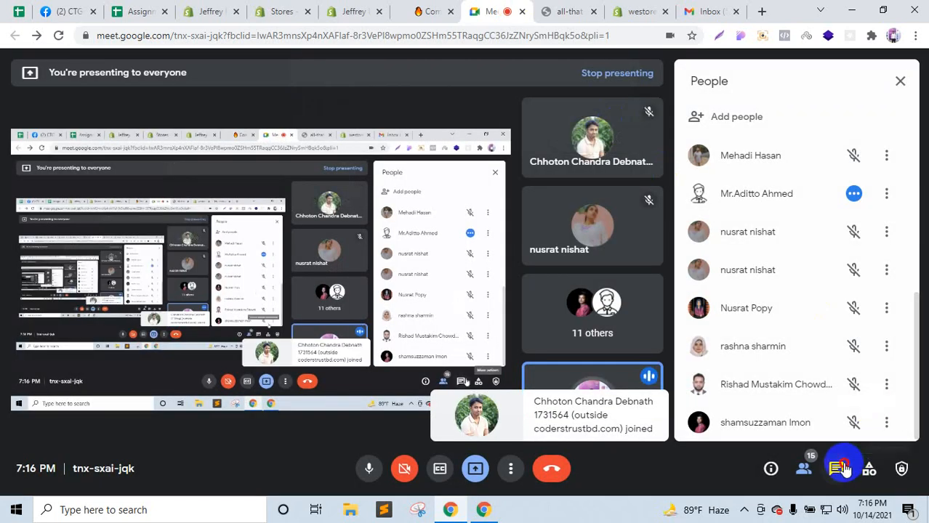
click(838, 469)
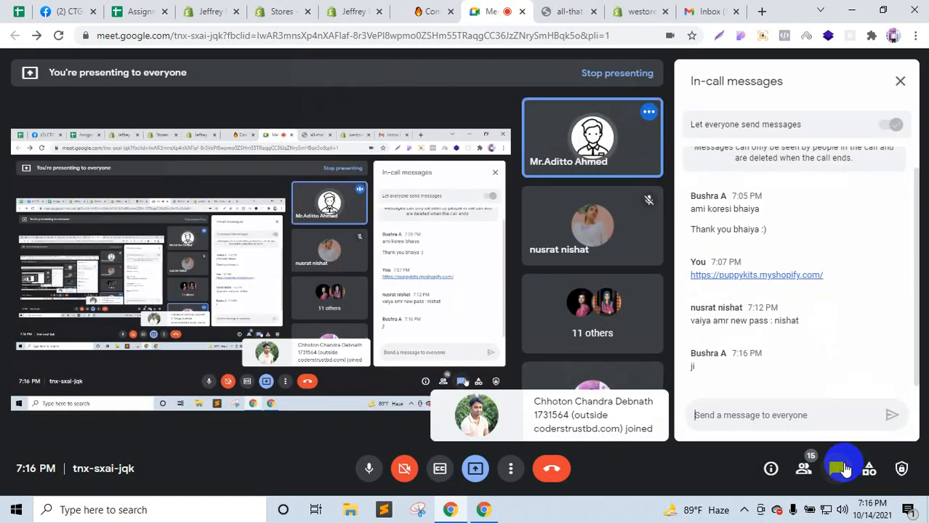
click(363, 9)
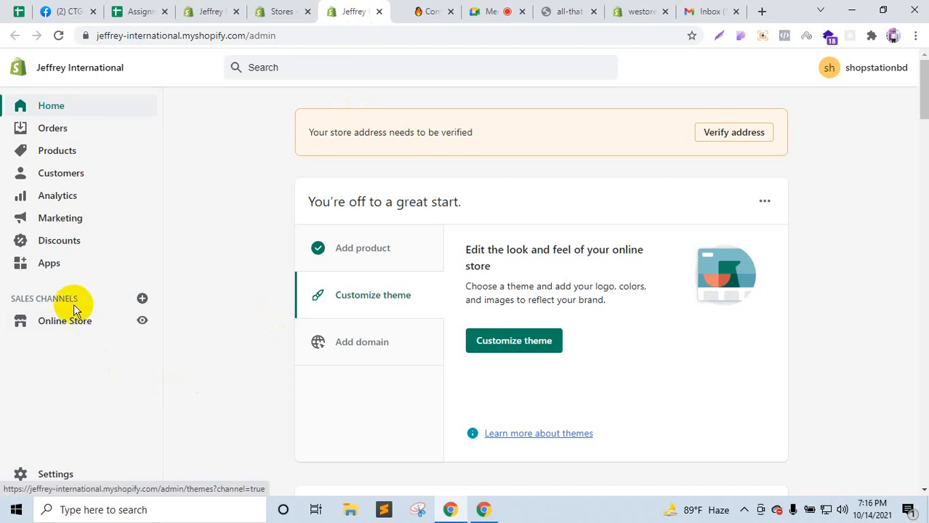
click(55, 153)
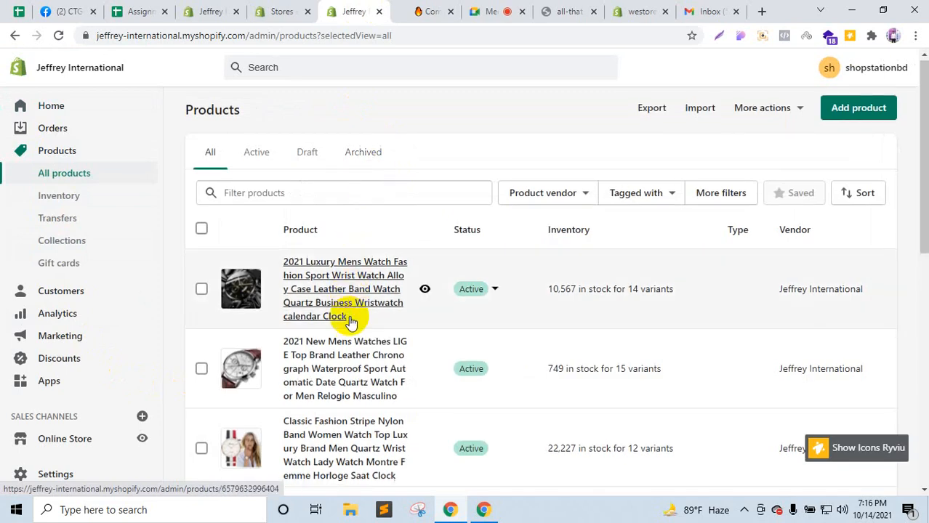
Step: Open Ryviu review import for the Modern Fashion watch and preview it on the storefront
scroll(350, 322, down, 7)
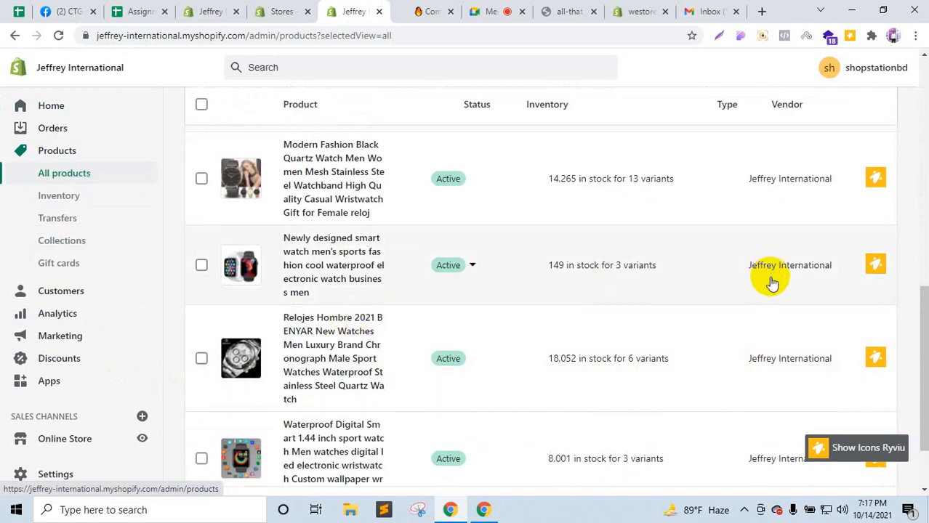
scroll(899, 245, up, 1)
click(881, 249)
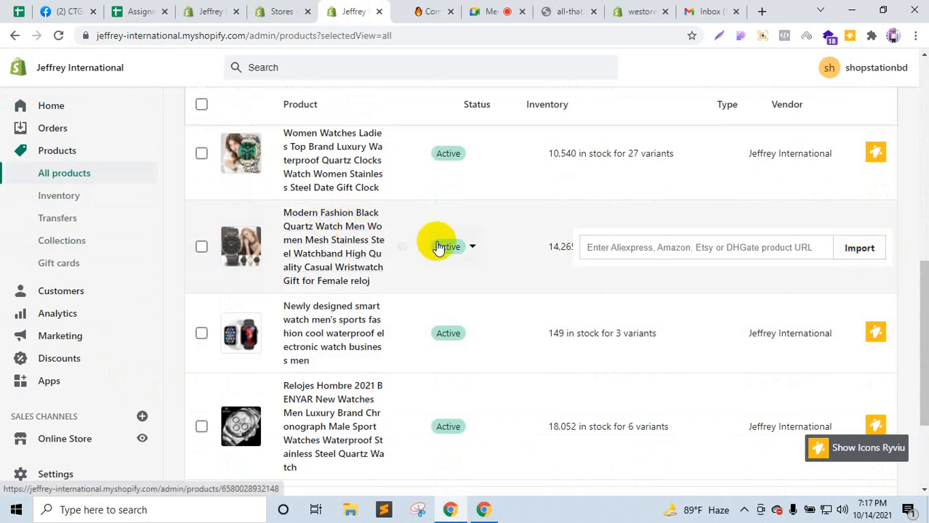
click(403, 248)
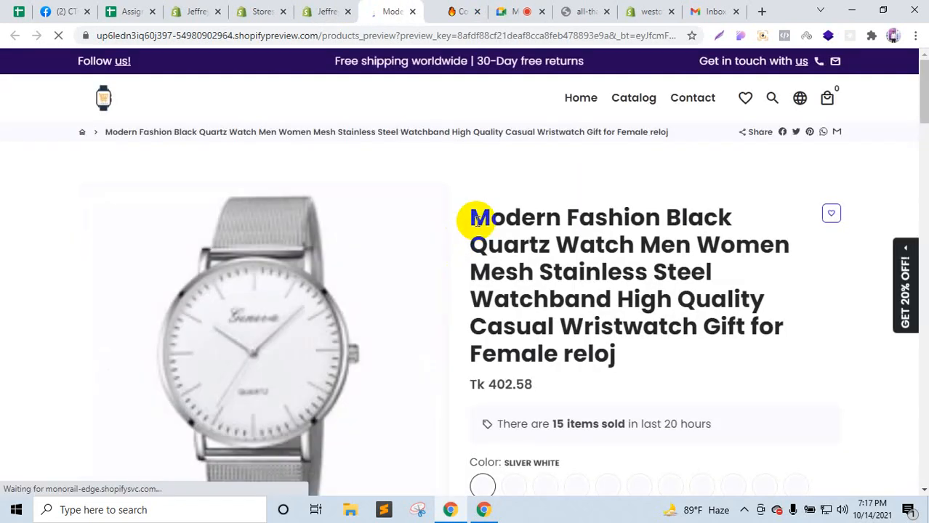
Step: Select the product title, unpin the Screenshotting extension, and try the Ryviu popup
drag(472, 219, 613, 357)
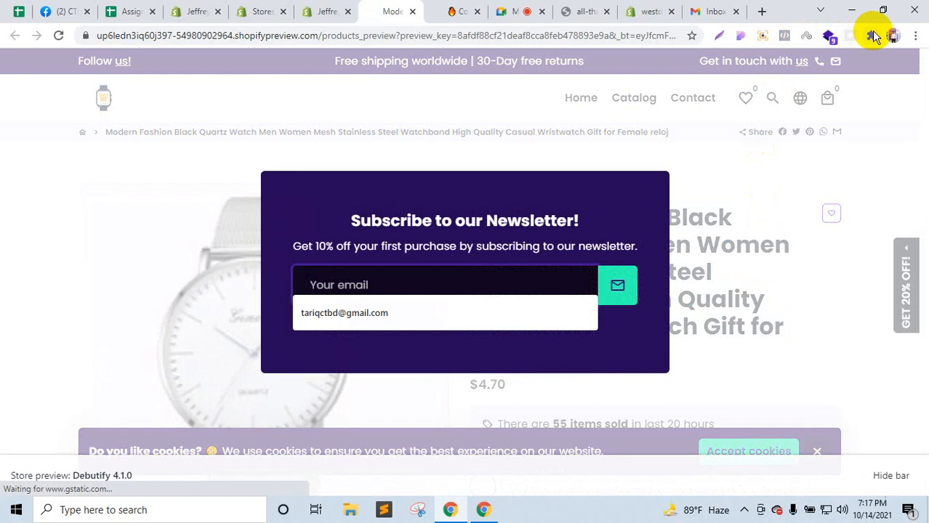
click(872, 36)
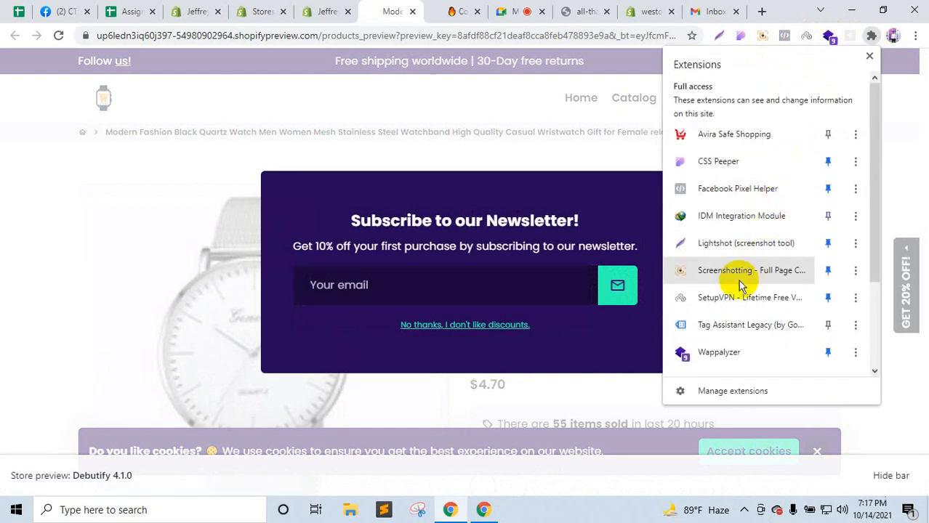
scroll(737, 290, down, 4)
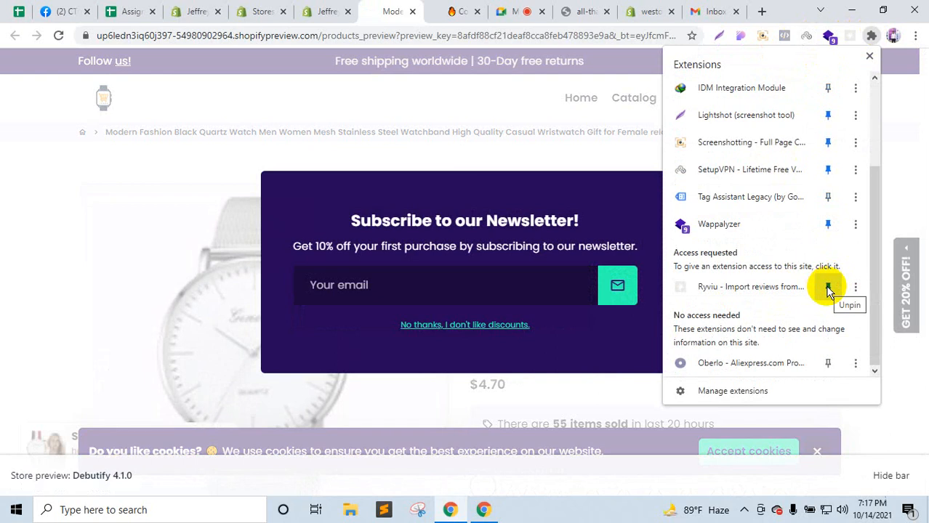
scroll(826, 291, up, 4)
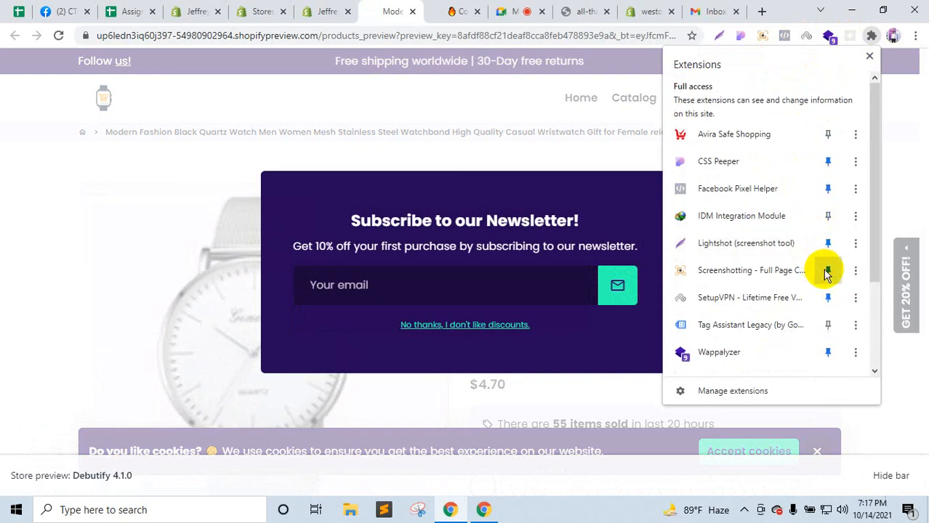
click(827, 272)
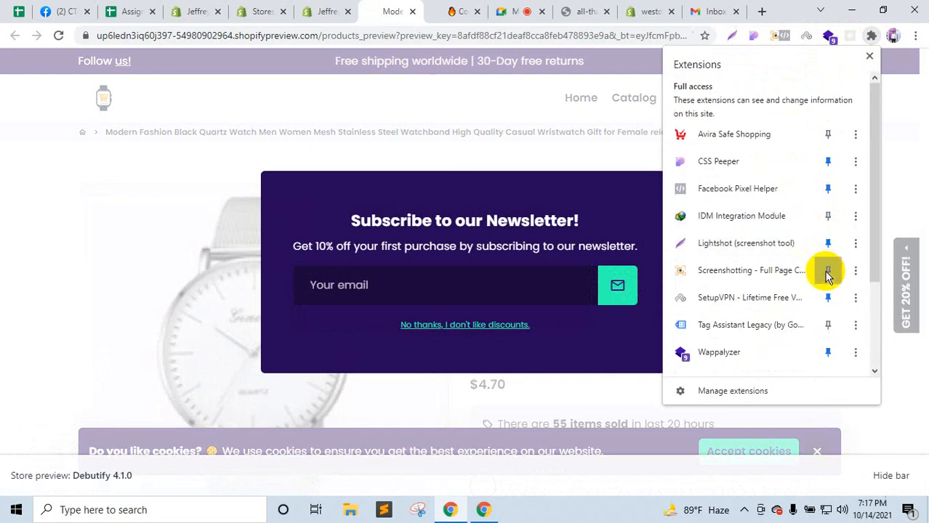
click(851, 38)
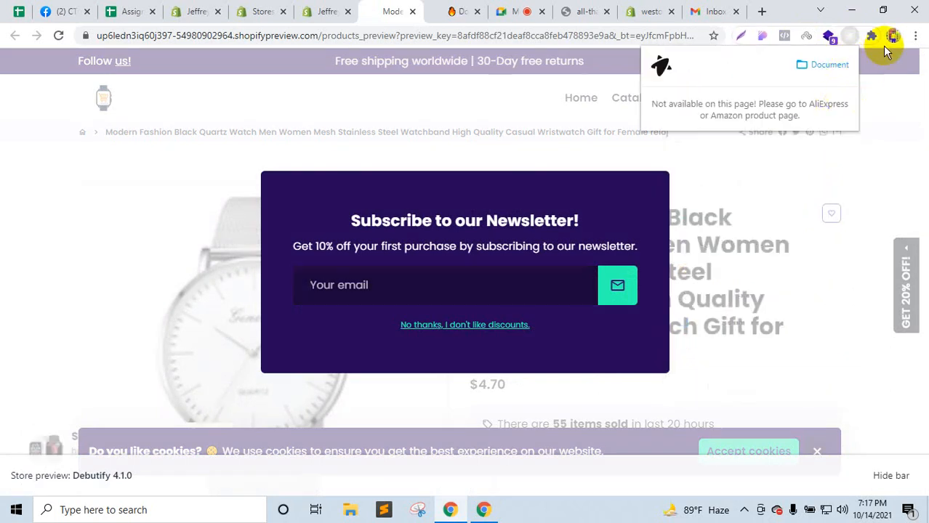
Step: Unpin SetupVPN and open Ryviu, which reports the preview page unsupported
click(875, 37)
scroll(809, 241, down, 2)
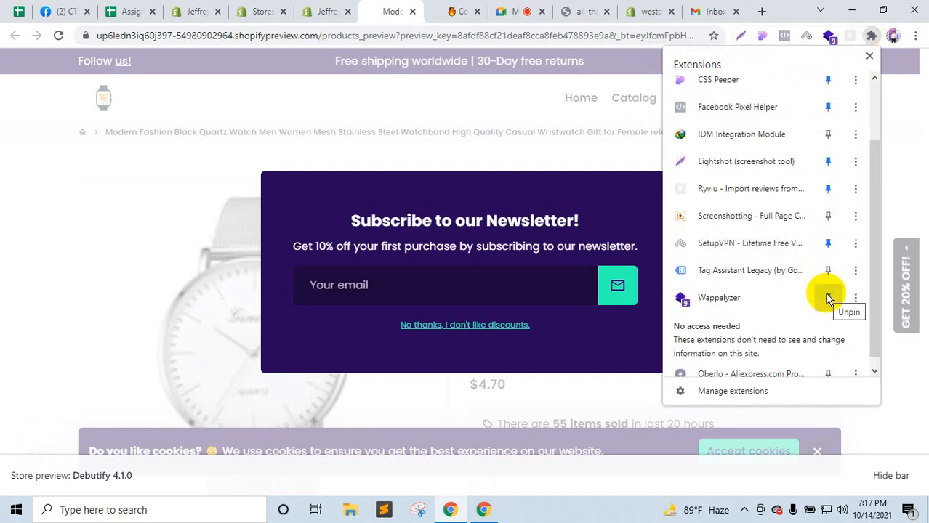
click(828, 245)
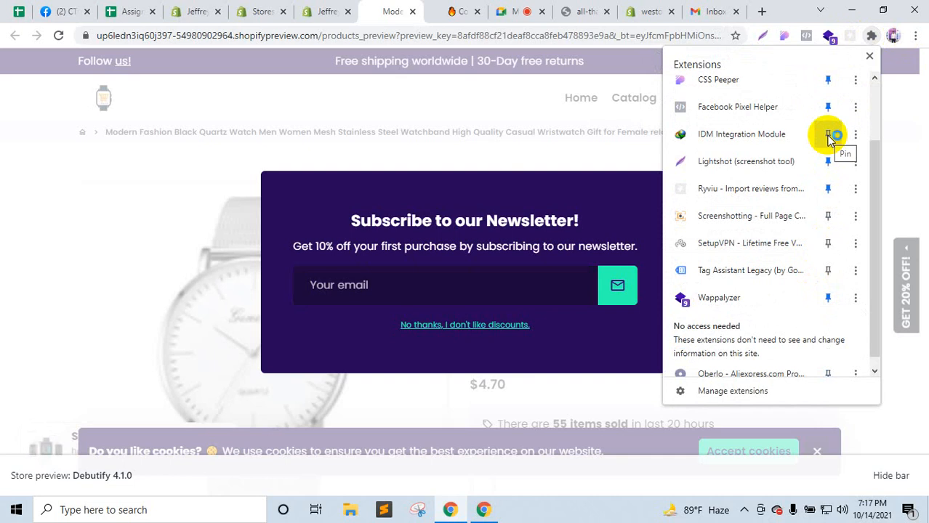
scroll(834, 94, up, 1)
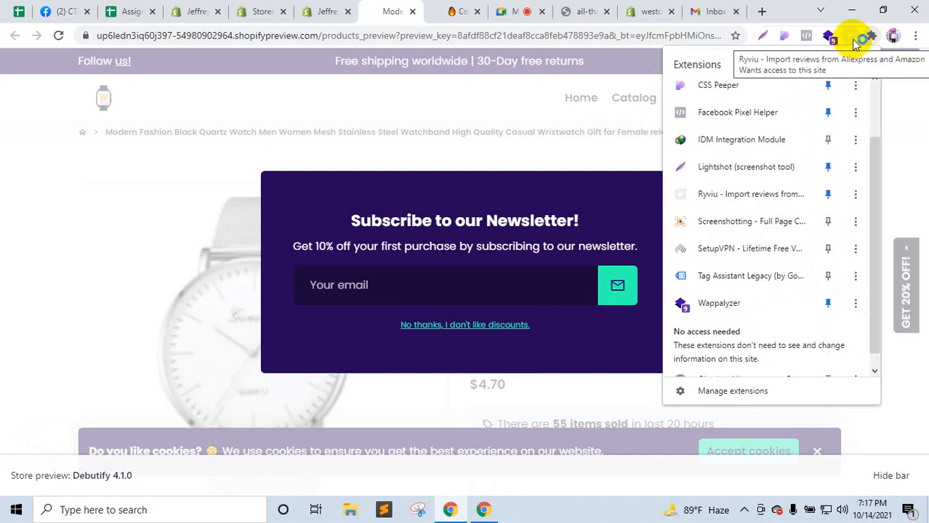
click(855, 41)
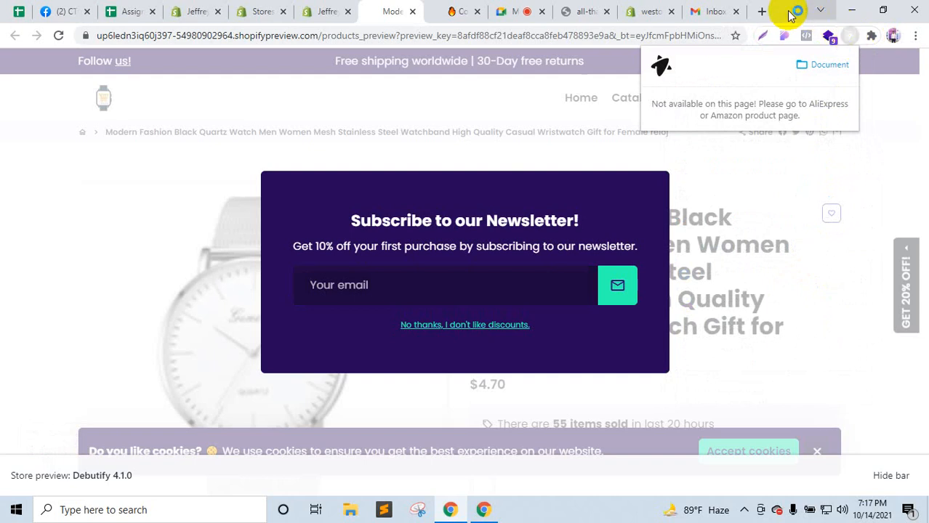
click(762, 11)
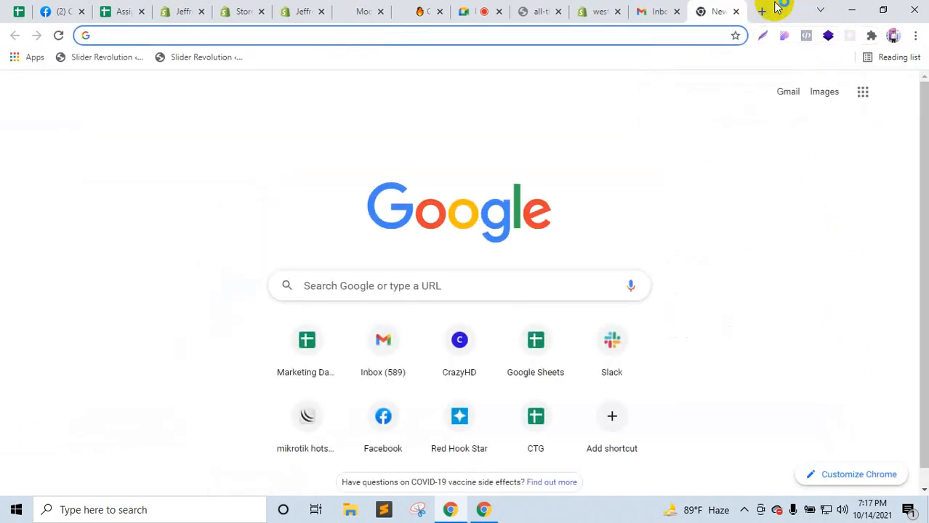
Step: Search Google for AliExpress and open the AliExpress site
text(alixexp)
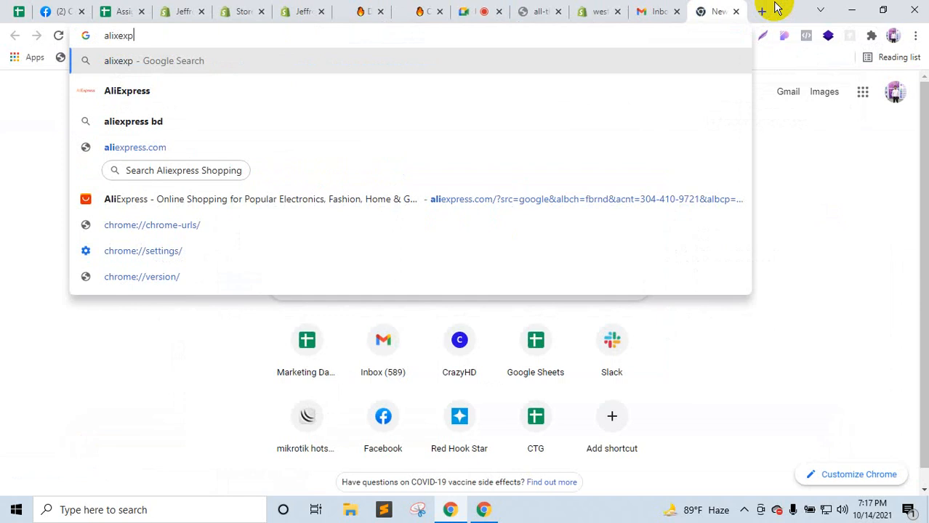
key(Return)
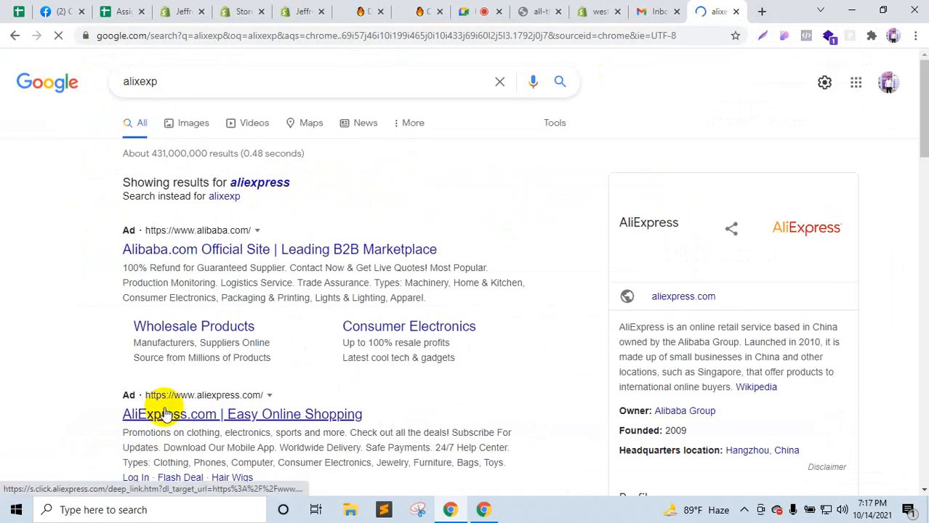
click(162, 410)
drag(727, 9, 384, 10)
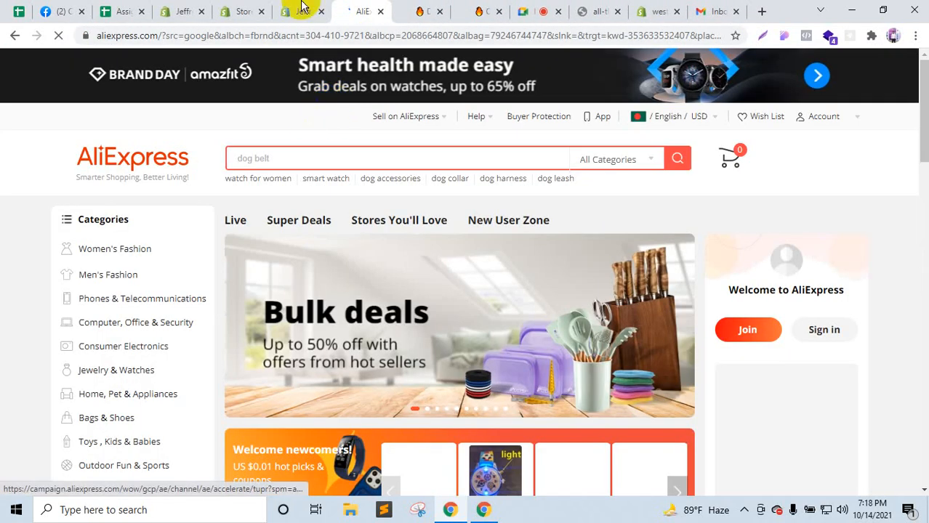
Step: Copy the Modern Fashion Black Quartz Watch title from the store preview and search it on AliExpress
click(302, 5)
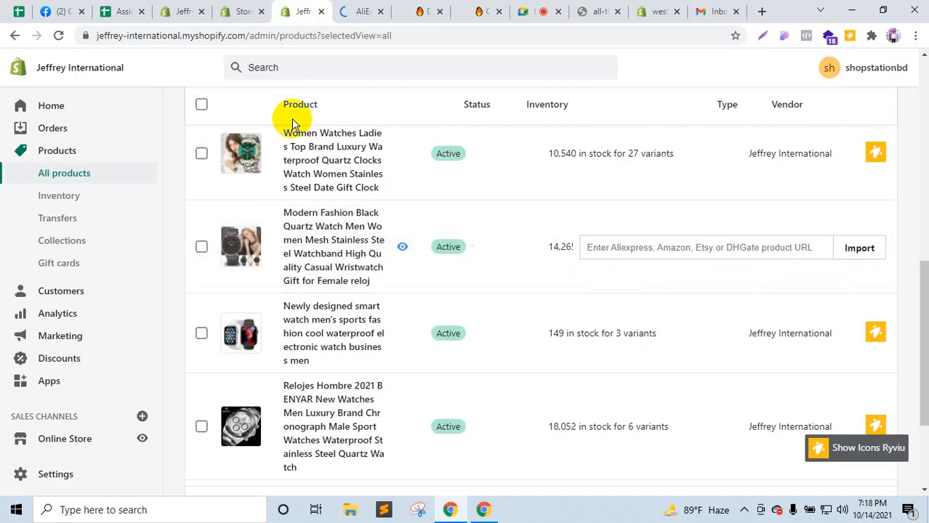
click(245, 7)
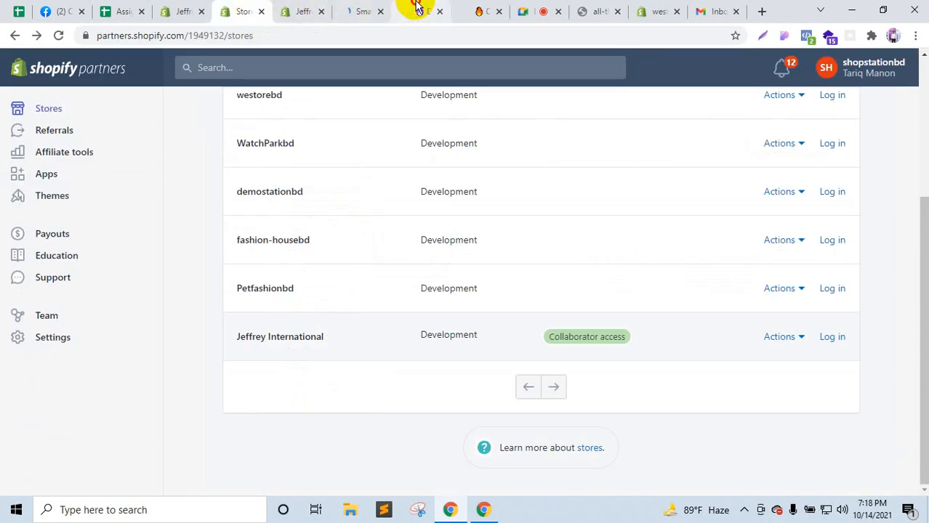
click(416, 8)
click(395, 114)
click(474, 8)
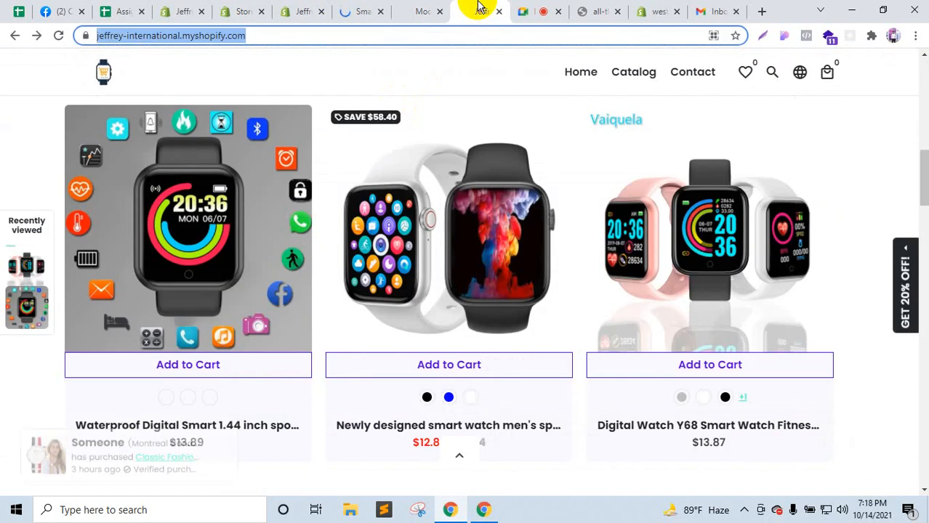
click(417, 8)
drag(471, 216, 622, 352)
click(367, 9)
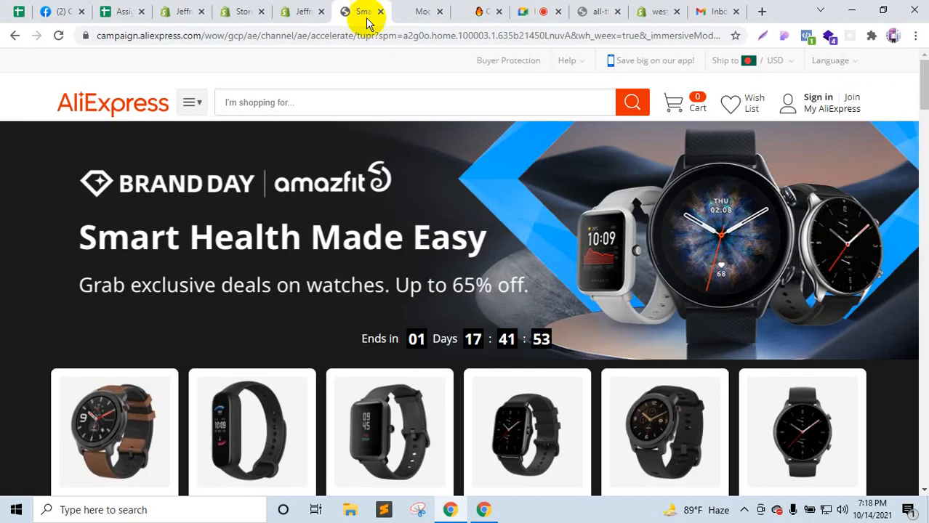
click(321, 107)
text(Modern Fashion Black Quartz Watch Men Women Mesh S)
click(633, 111)
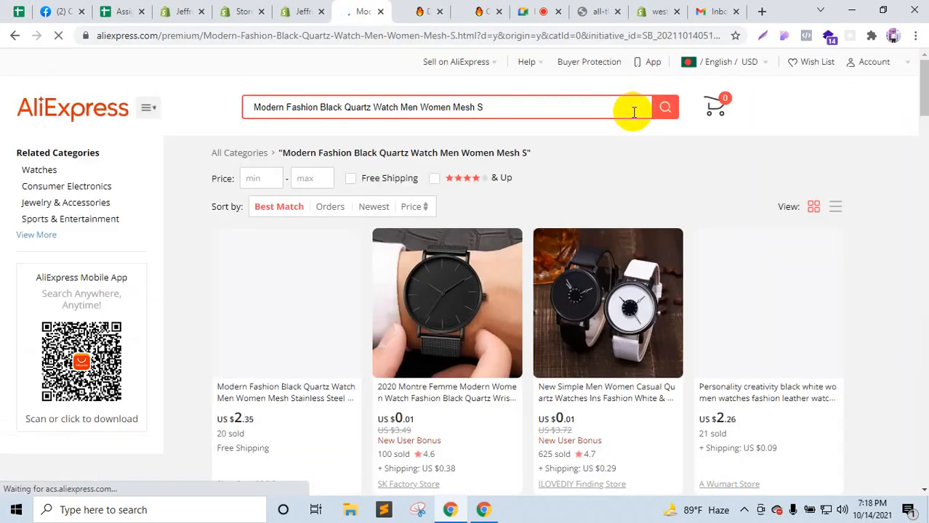
Step: Open the matching watch listing and check its Customer Reviews tab, which has no reviews
click(285, 292)
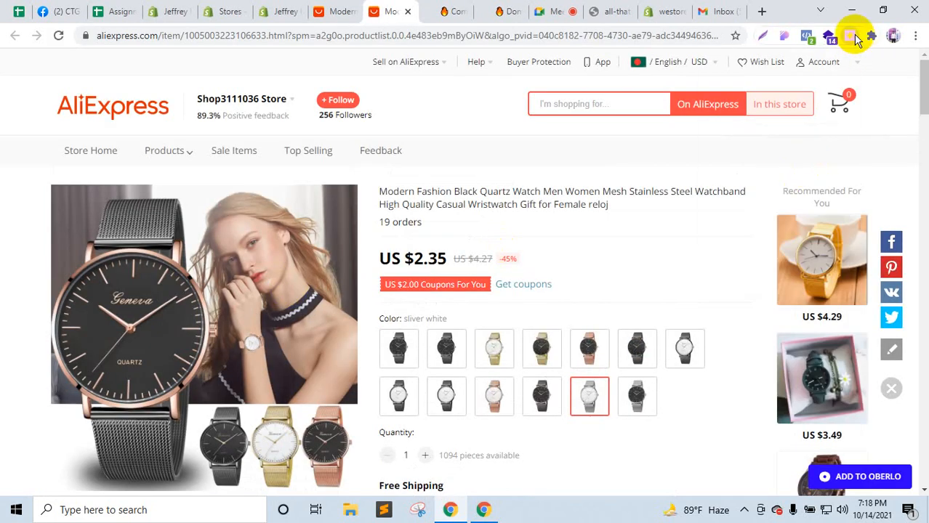
click(854, 40)
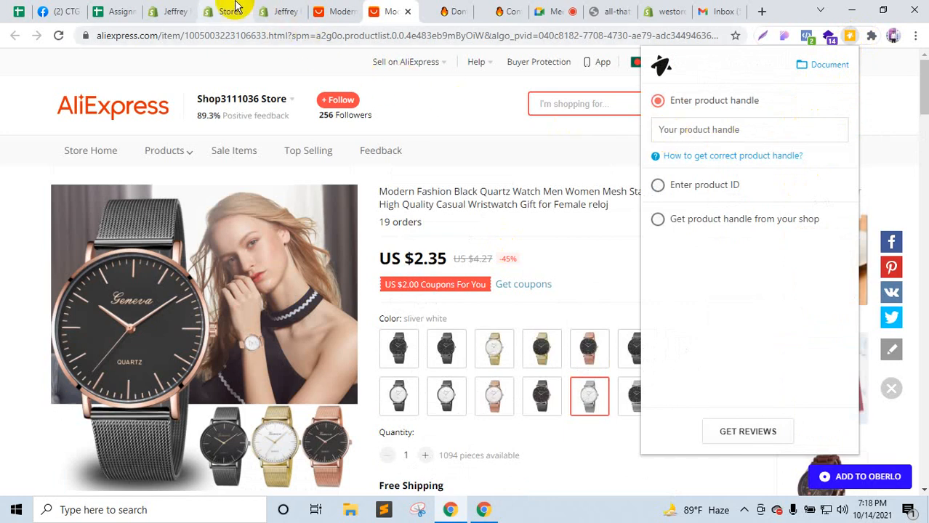
scroll(387, 339, down, 7)
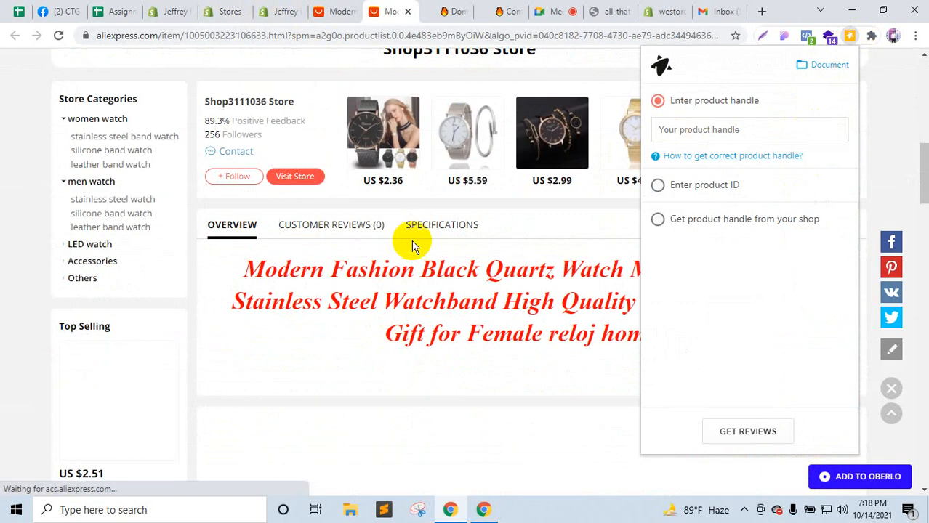
click(325, 223)
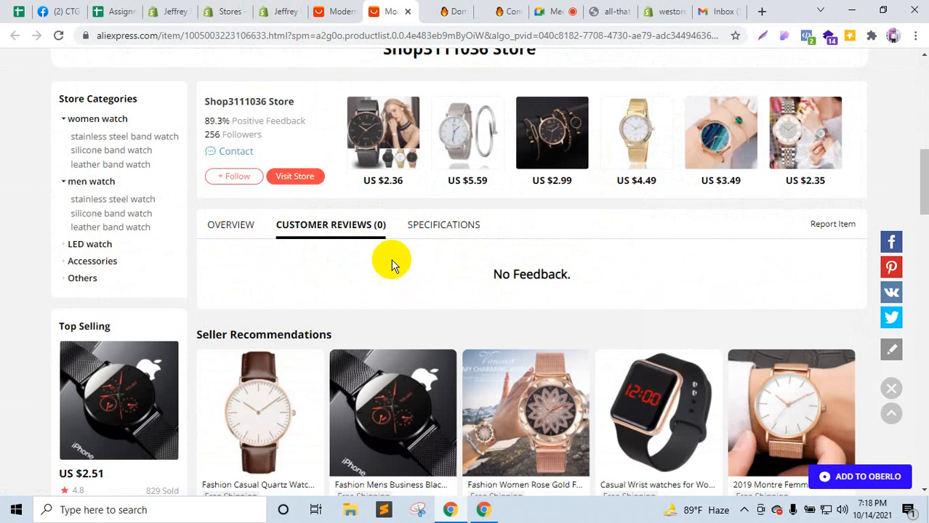
click(247, 227)
scroll(394, 297, up, 6)
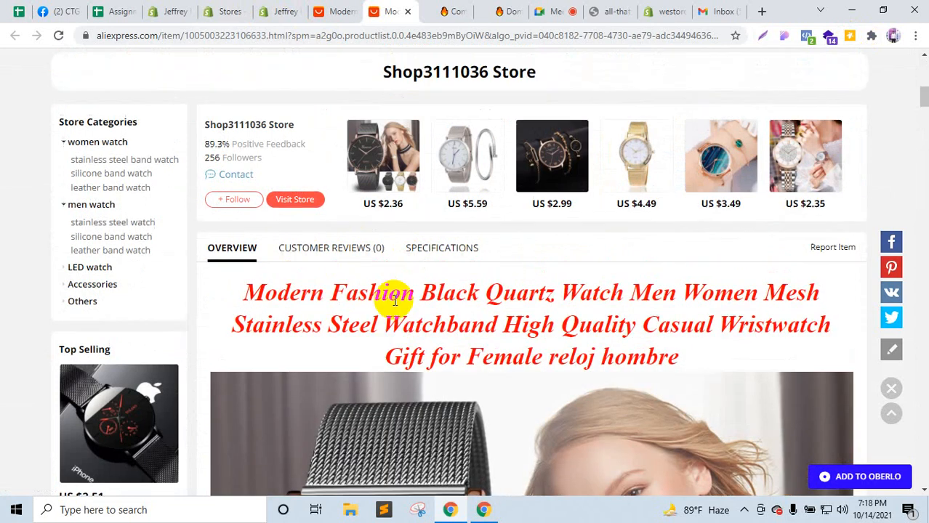
scroll(407, 319, down, 6)
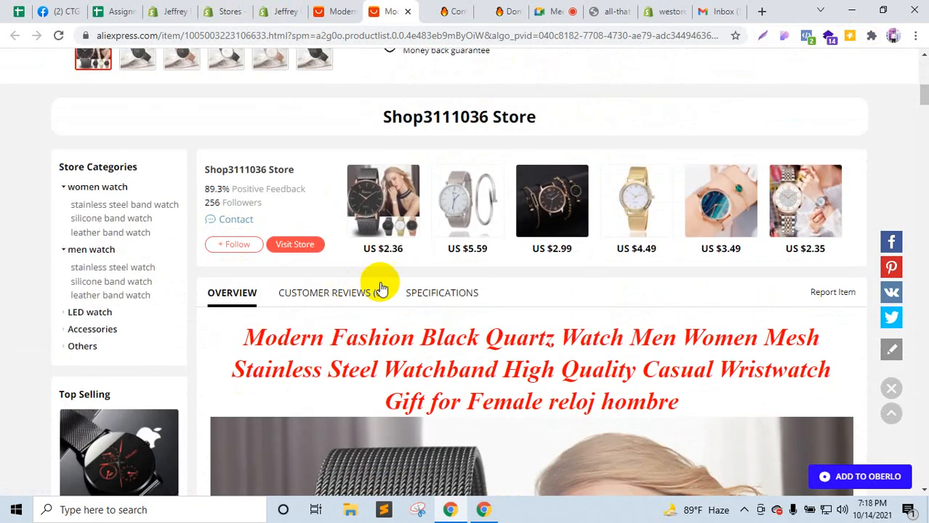
click(342, 294)
scroll(413, 276, down, 5)
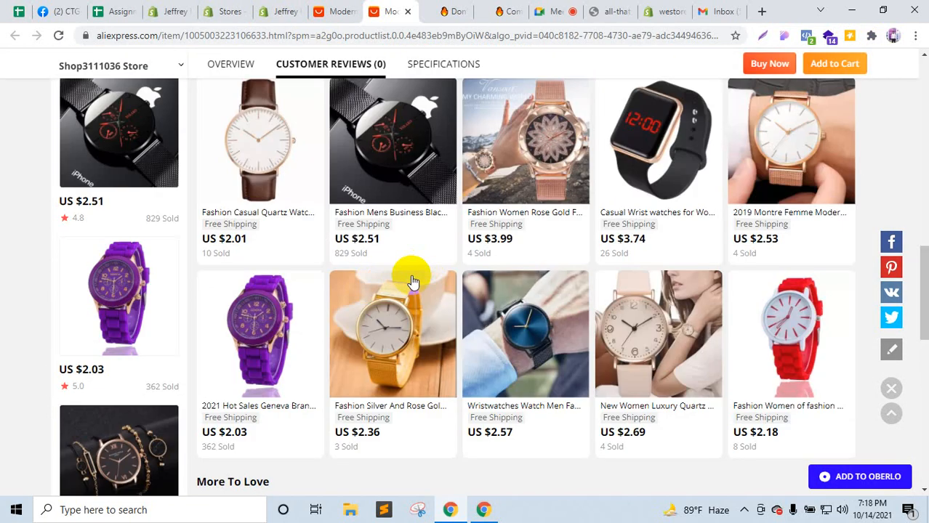
scroll(406, 289, up, 3)
scroll(406, 289, down, 2)
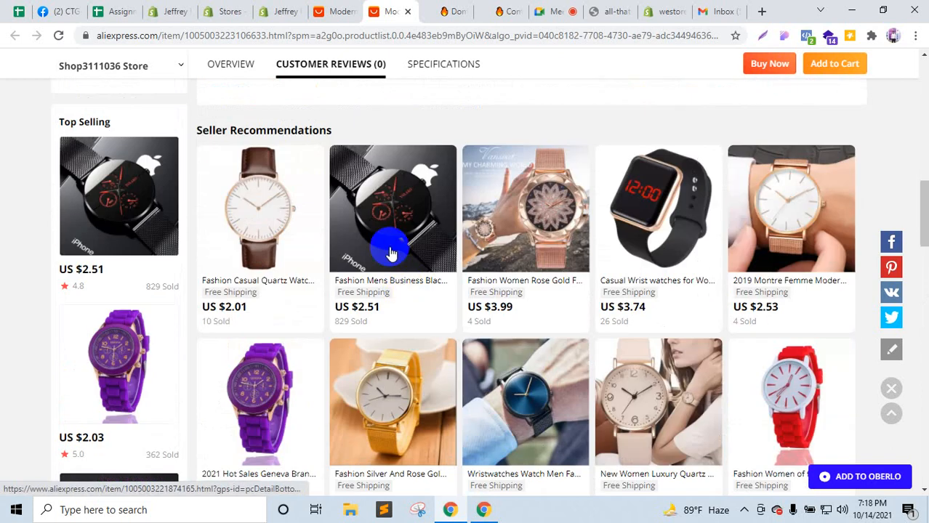
Step: Open the recommended Fashion Mens Business Black watch and view its 14 customer reviews
click(399, 249)
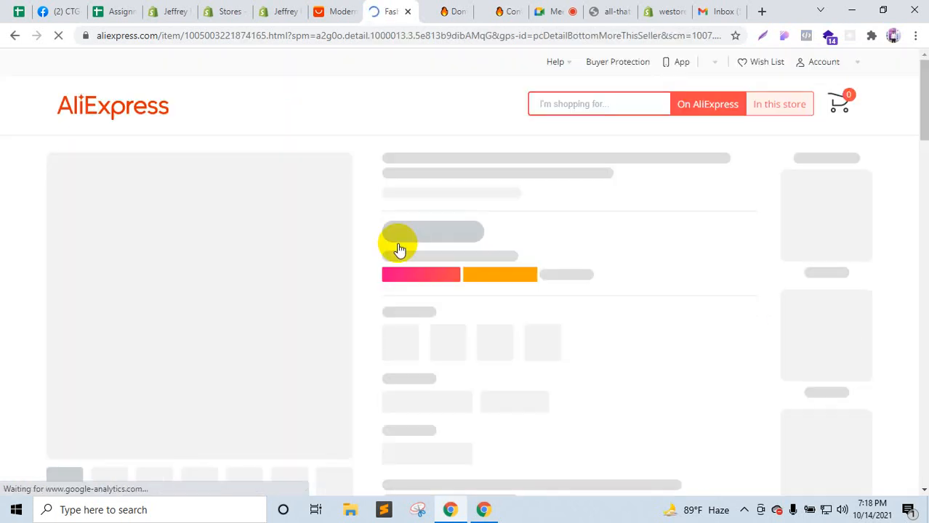
scroll(399, 243, down, 6)
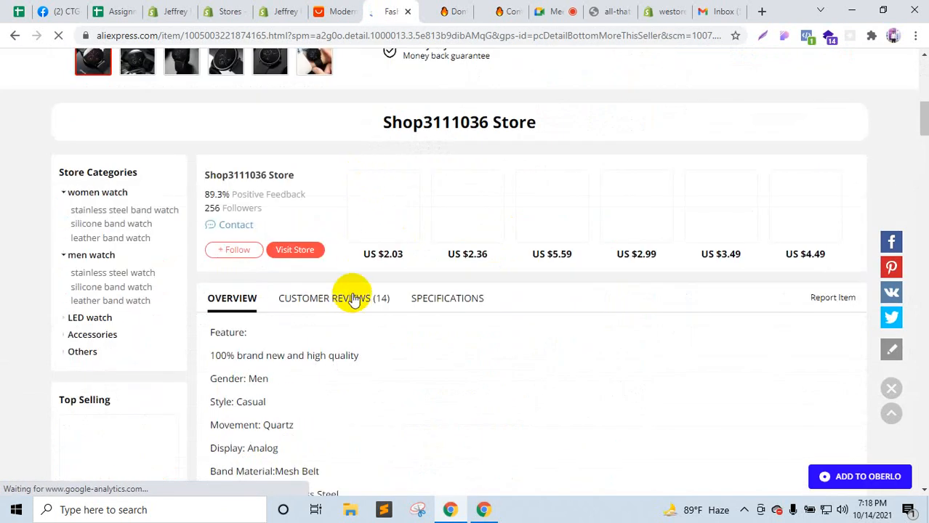
click(352, 299)
scroll(348, 296, up, 8)
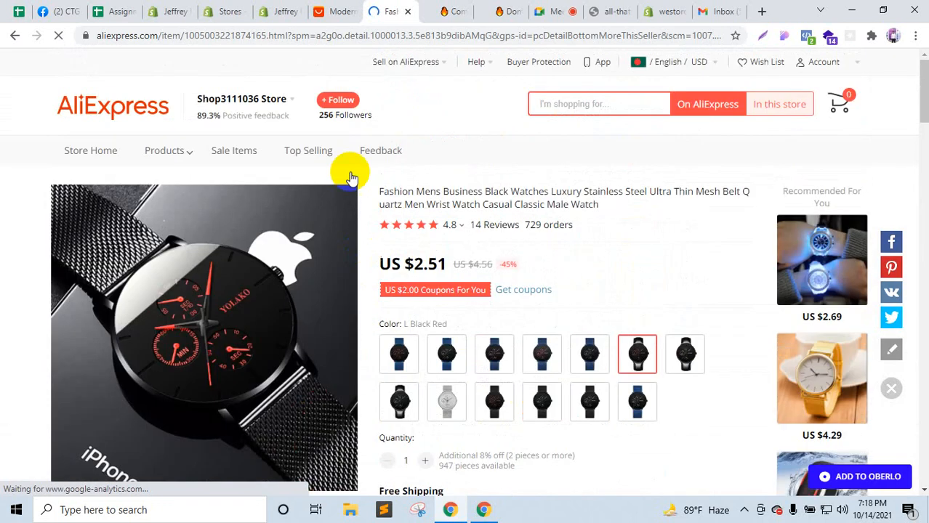
scroll(222, 201, down, 3)
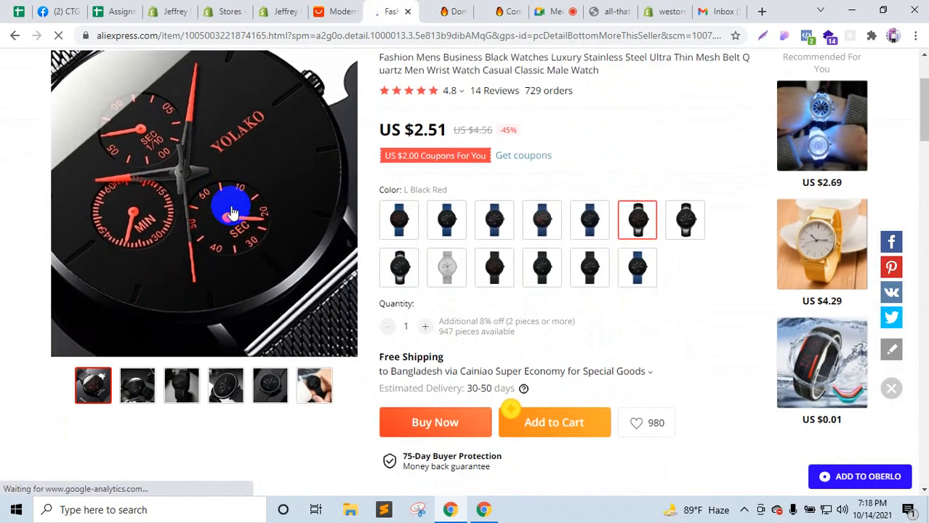
scroll(163, 133, up, 3)
Step: Search AliExpress from the home page for 'vine watch fro men', then return to Shopify Partners
click(150, 122)
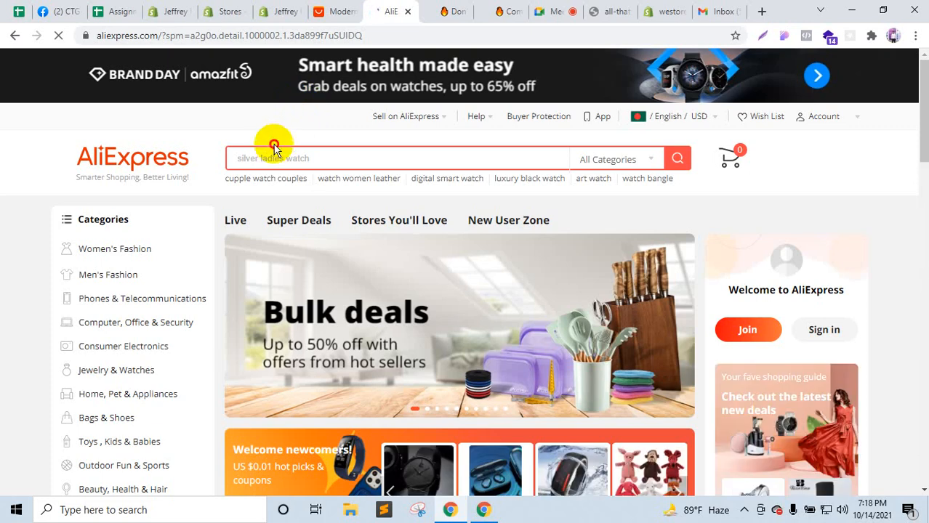
click(274, 159)
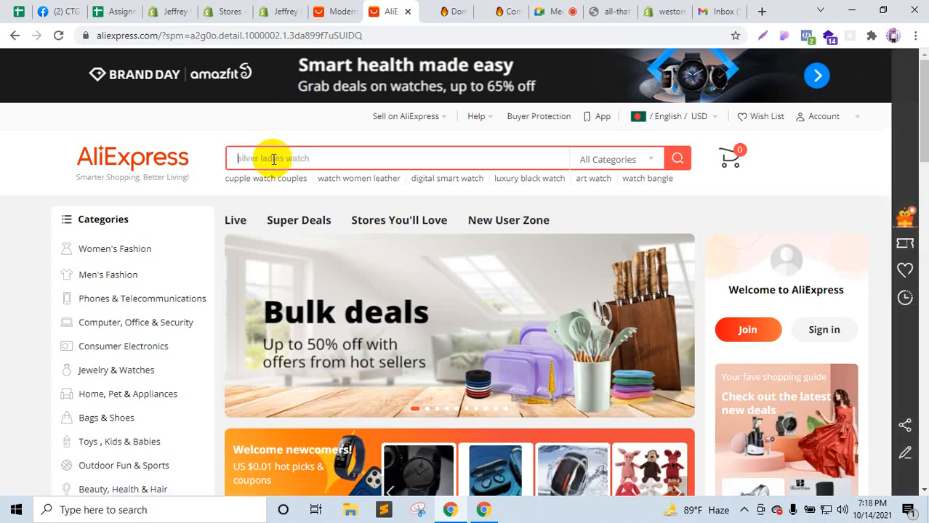
text(w)
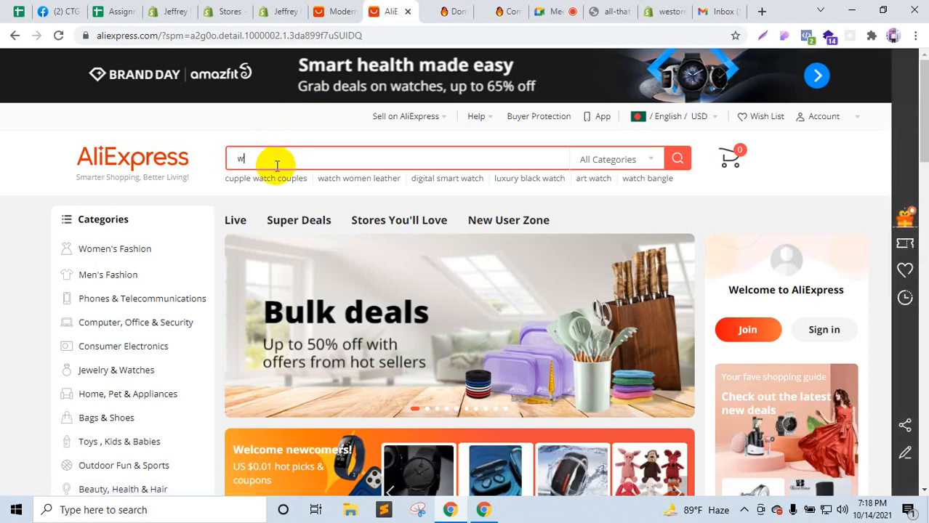
text(atch fro men)
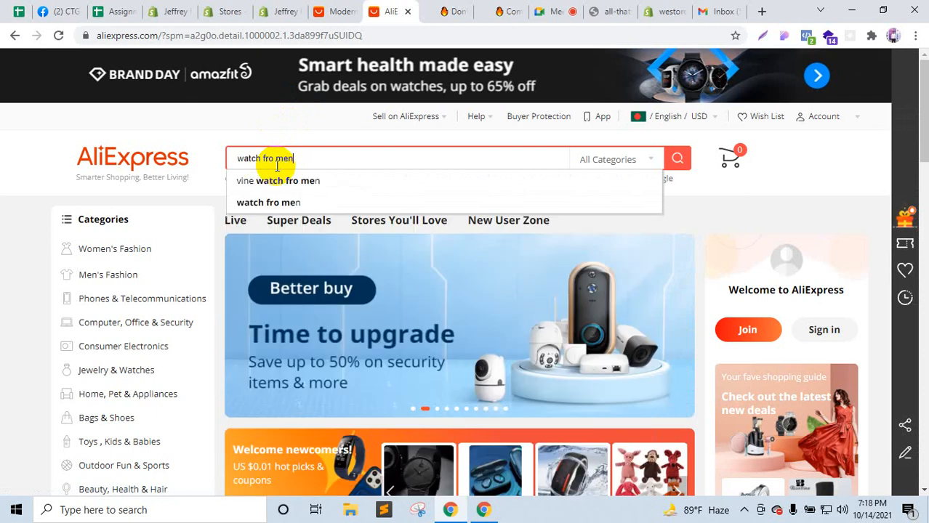
click(281, 181)
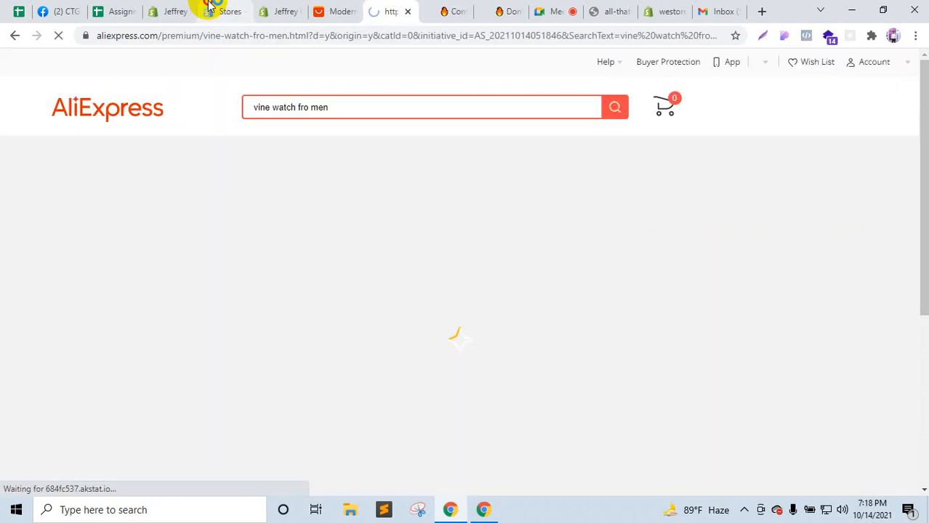
click(212, 10)
click(168, 9)
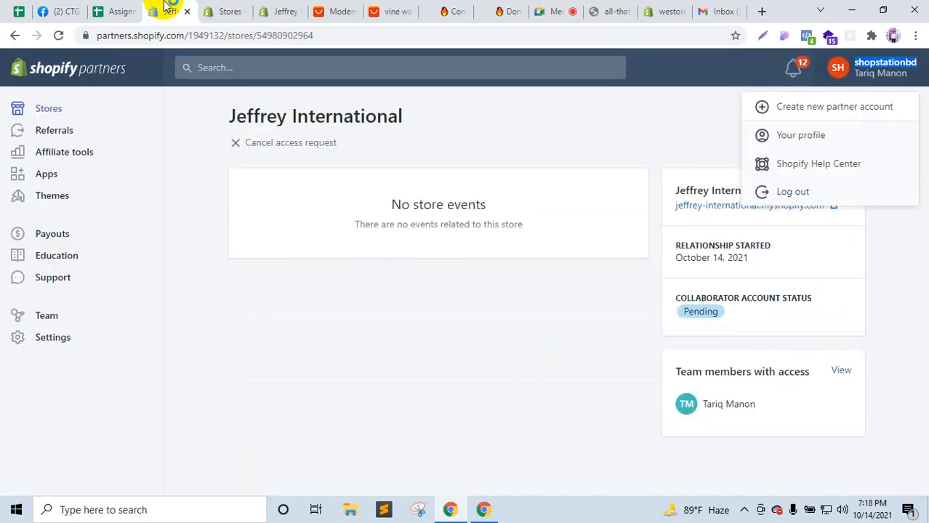
click(233, 10)
Step: Open the 2021 Luxury Mens Watch product in Shopify admin and copy its full title
click(283, 10)
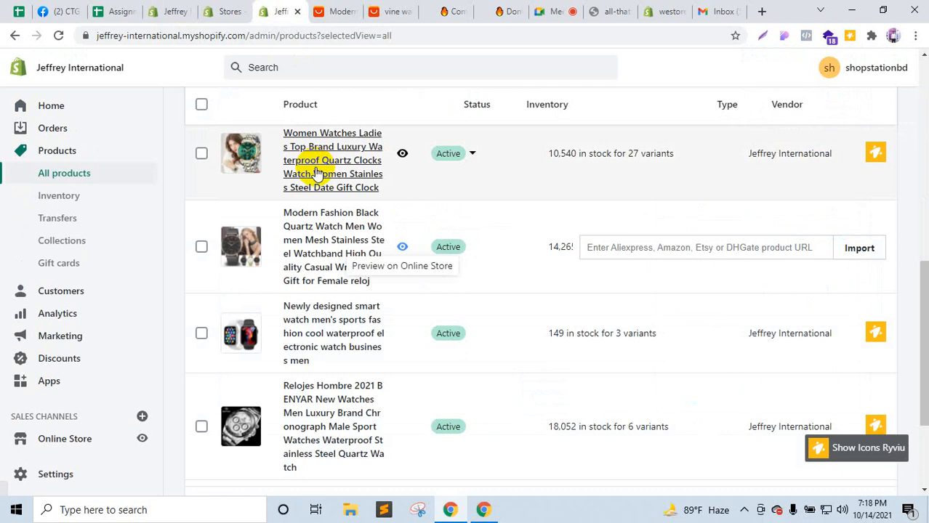
scroll(316, 172, up, 8)
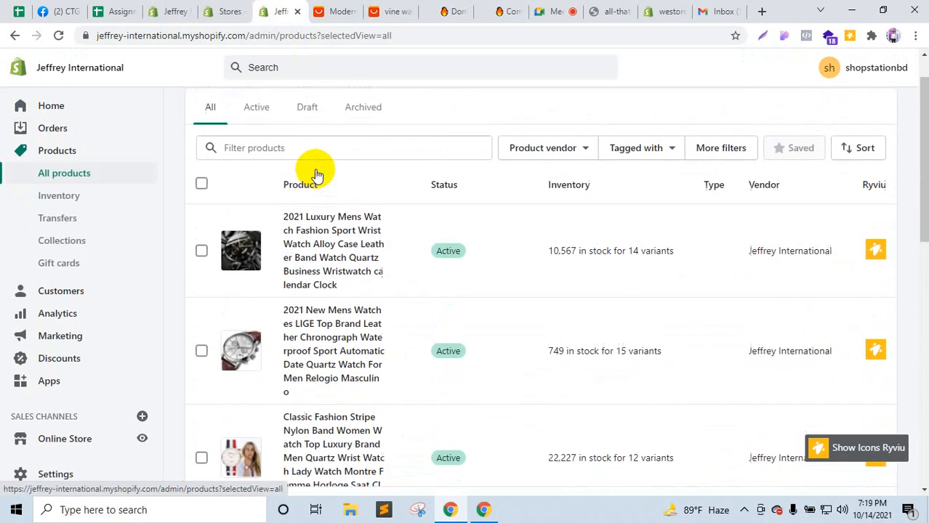
scroll(311, 170, down, 3)
scroll(331, 162, up, 2)
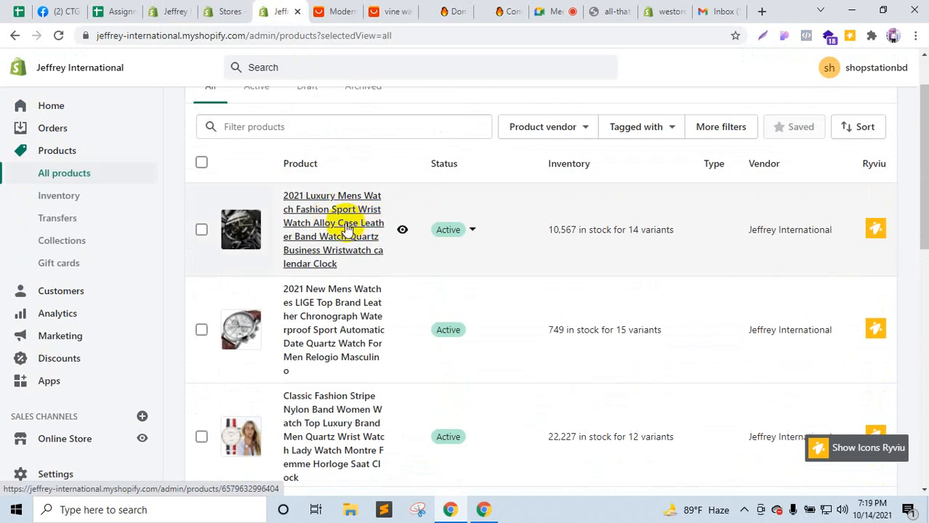
click(347, 230)
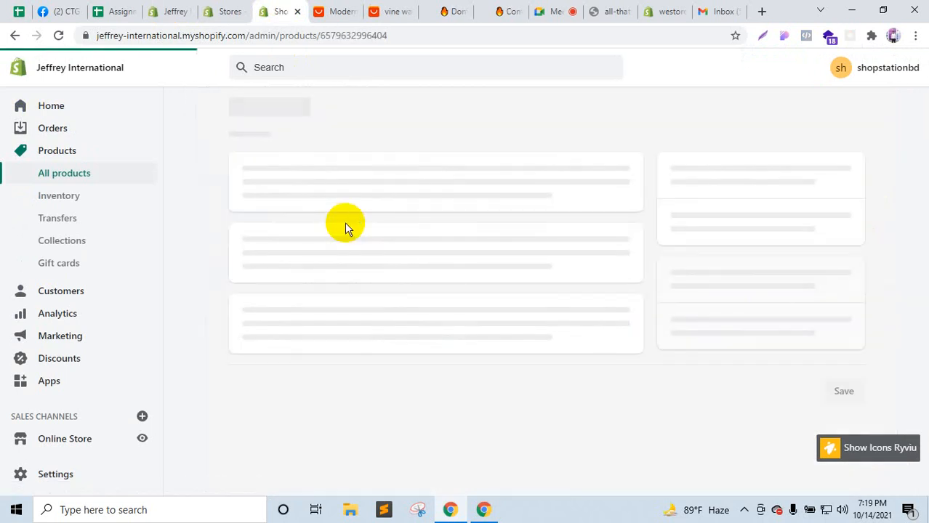
mouse_move(265, 109)
mouse_down()
mouse_move(603, 152)
mouse_move(608, 129)
mouse_move(253, 104)
mouse_up()
Step: Return to the Modern Fashion AliExpress search page and select the existing search text
click(369, 10)
click(331, 10)
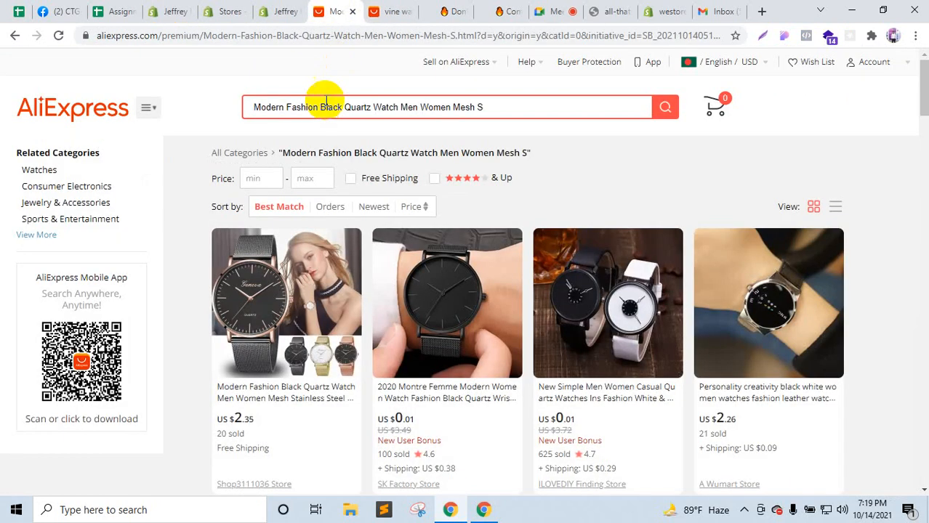
triple_click(325, 104)
Step: Search AliExpress for the pasted 2021 Luxury Mens Watch title and admit a video-call join request
text(2021 Luxury Mens Watch Fashion Sport Wrist Watch A)
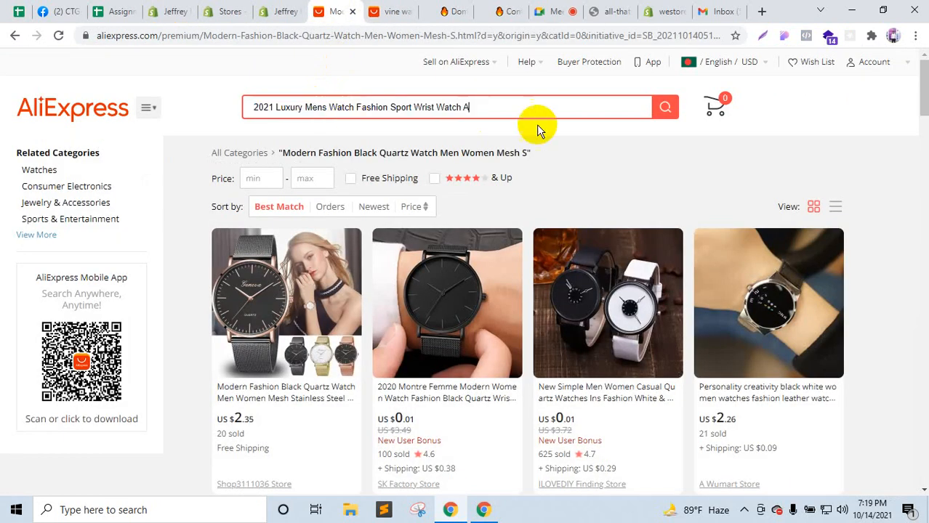
click(665, 120)
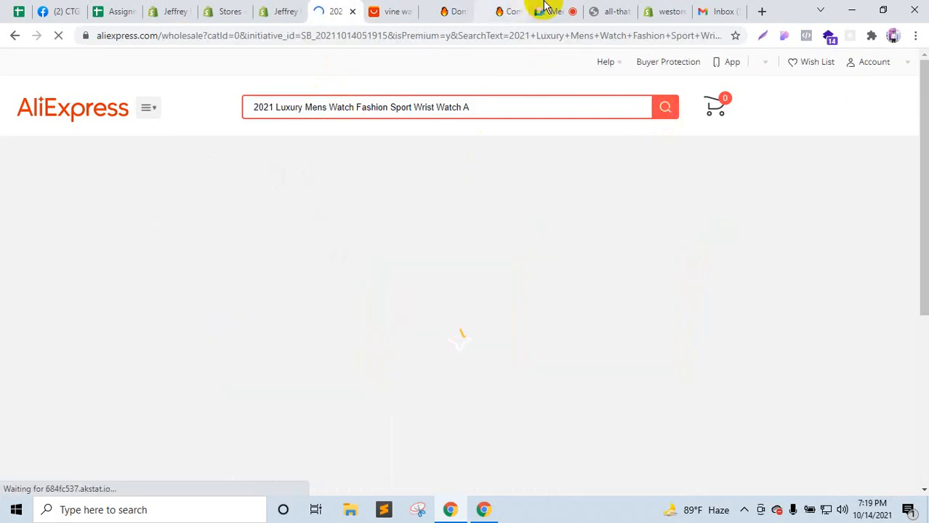
click(538, 10)
click(598, 131)
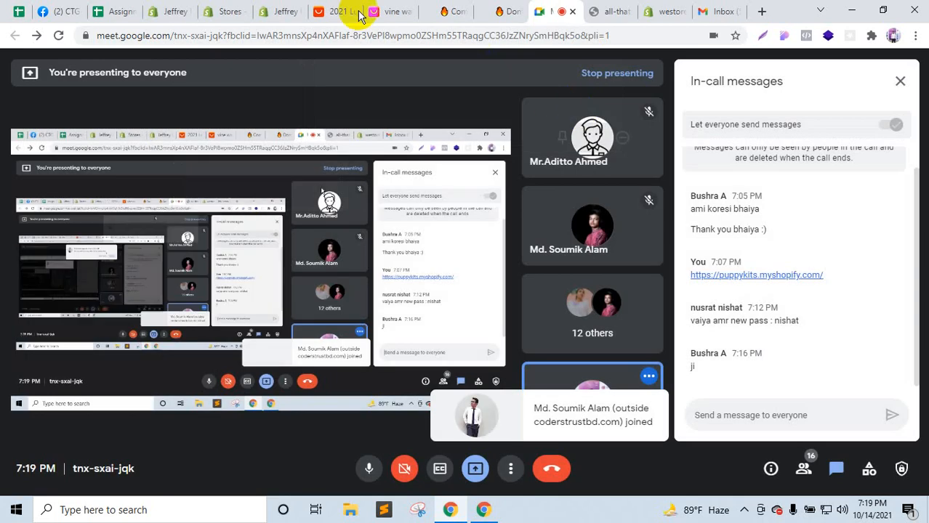
click(331, 10)
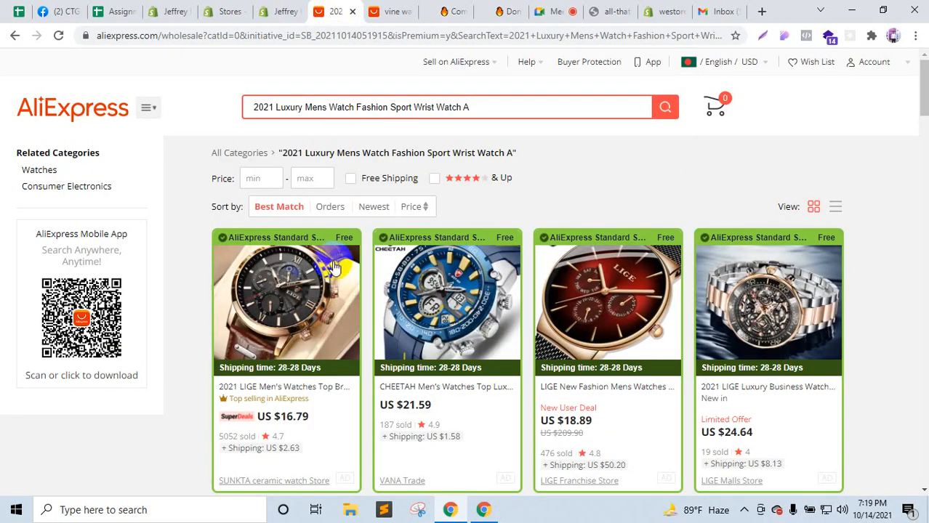
Step: Compare the AliExpress results with the Shopify product page to find the matching 2021 LIGE men's watch
click(279, 11)
scroll(400, 300, down, 8)
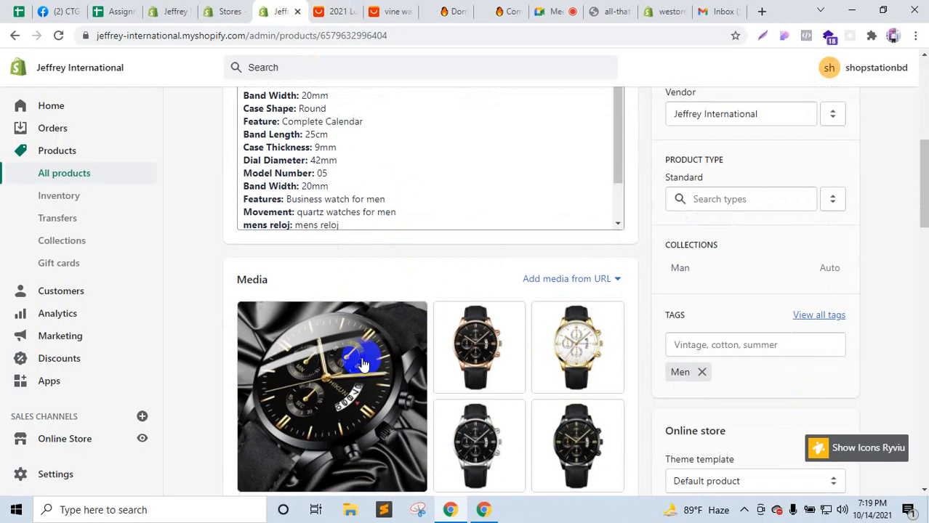
click(347, 9)
scroll(535, 357, down, 3)
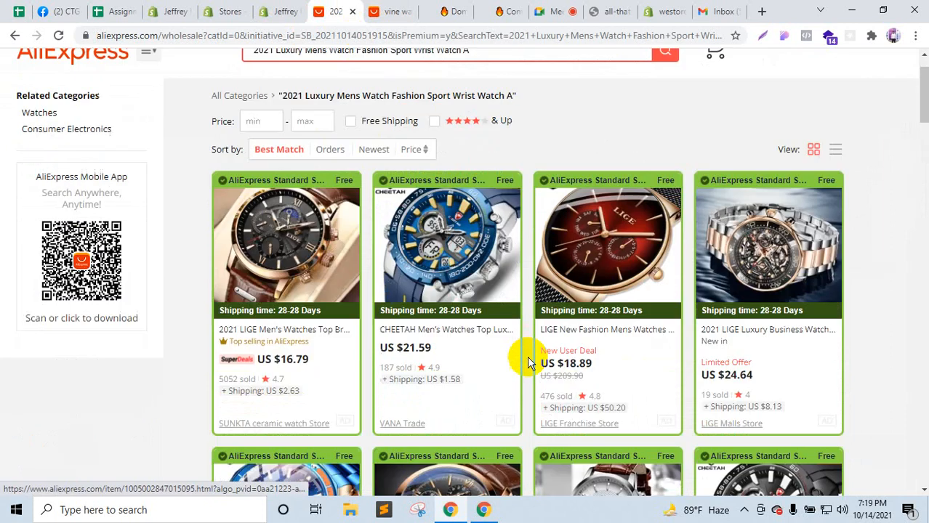
click(276, 11)
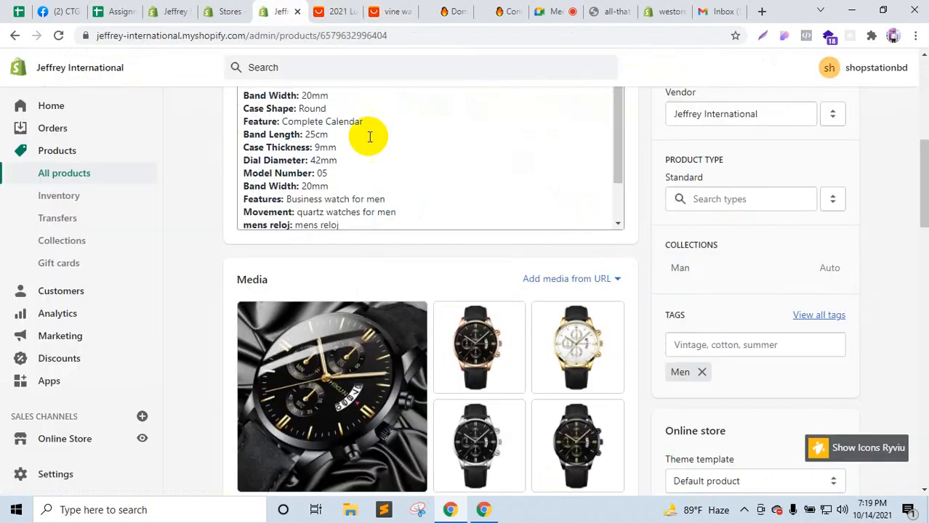
click(347, 12)
scroll(508, 342, down, 5)
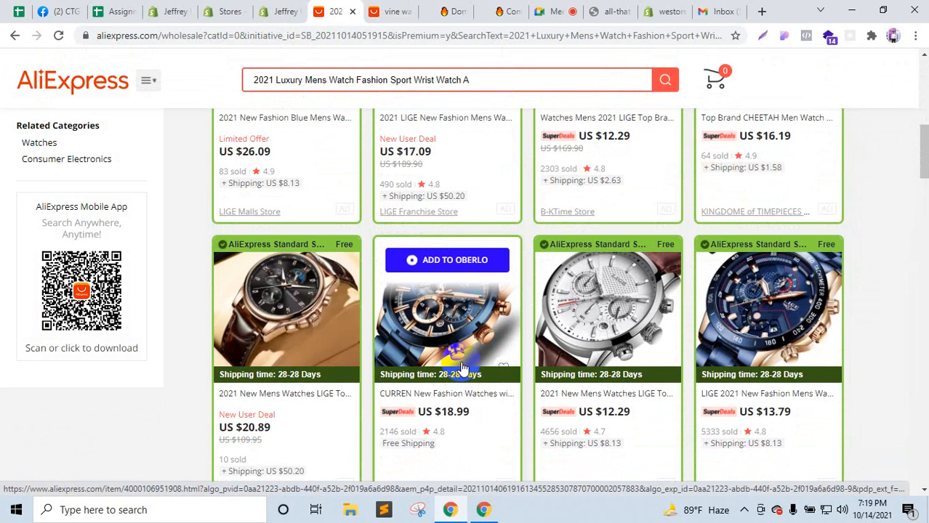
scroll(462, 367, down, 7)
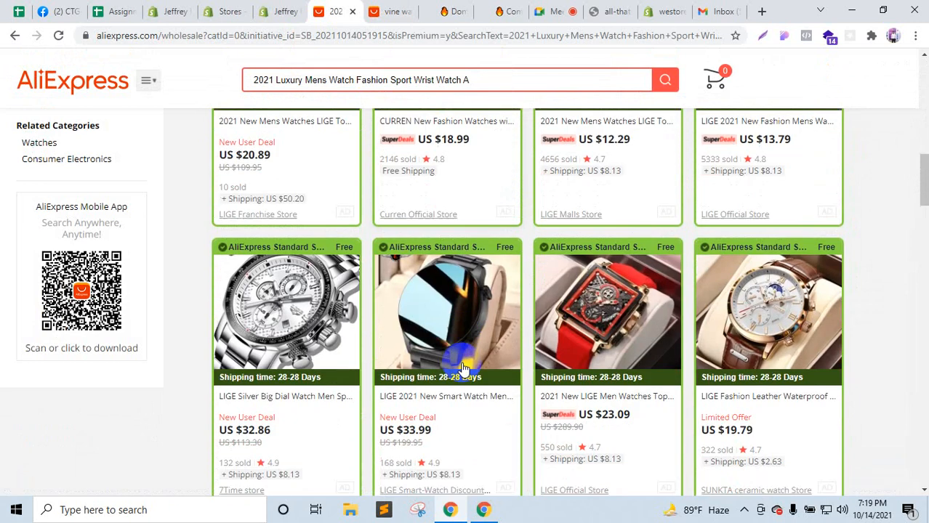
scroll(465, 363, up, 4)
scroll(465, 368, up, 8)
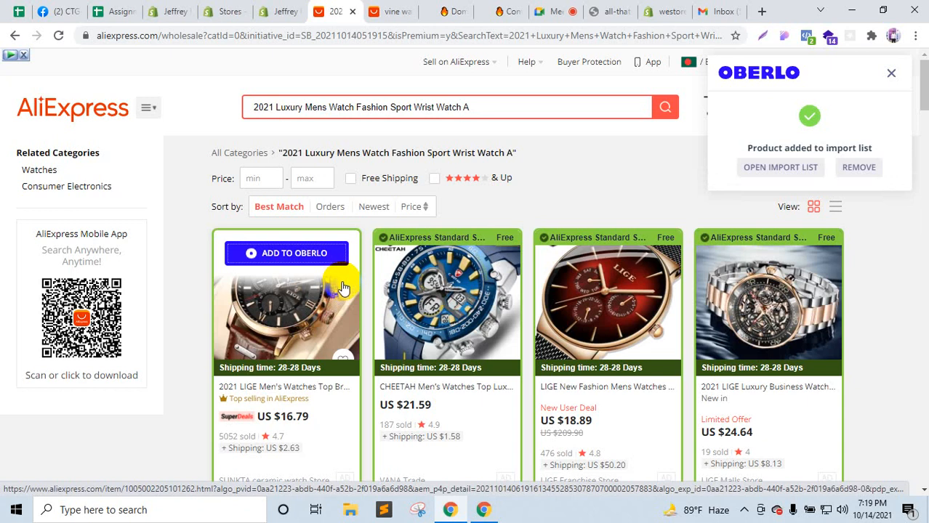
Step: Open the Oberlo import list and trim the LIGE watch title so it ends at 'Men Wrist Watch'
click(781, 168)
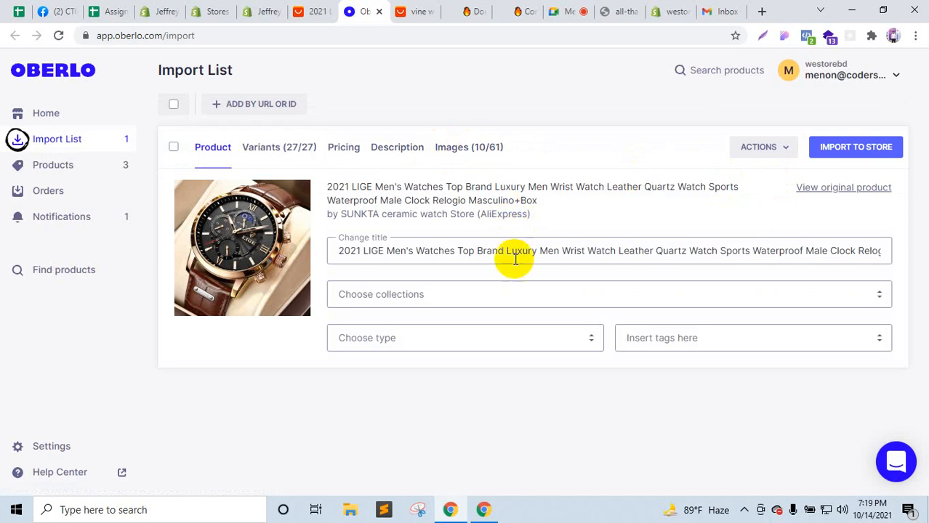
click(515, 260)
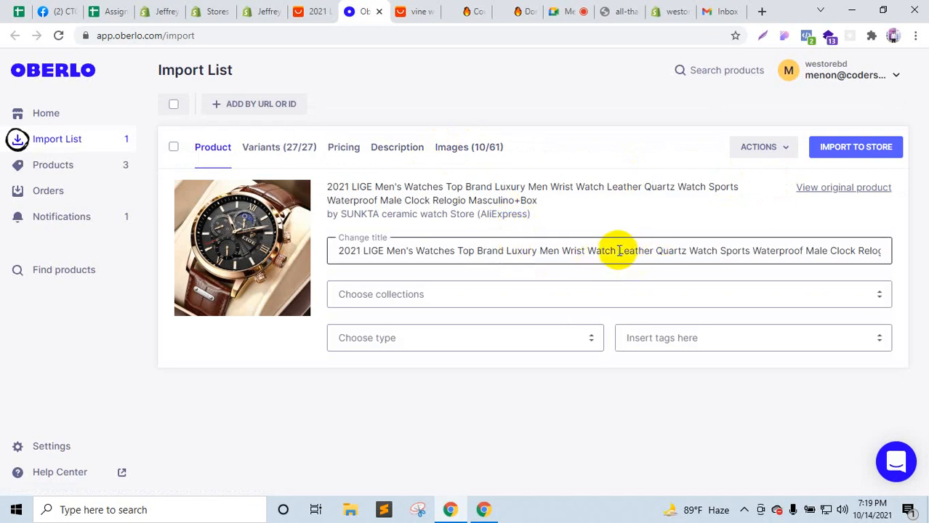
drag(618, 251, 923, 259)
key(BackSpace)
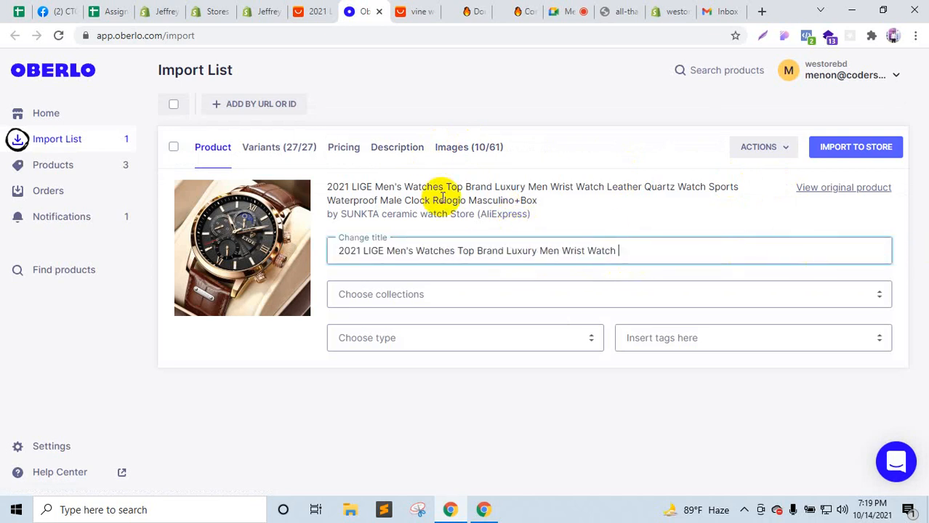
Step: Turn off the Russian Federation and SPAIN variants for the Black Silver Black and Brown colours
click(302, 151)
scroll(187, 317, down, 2)
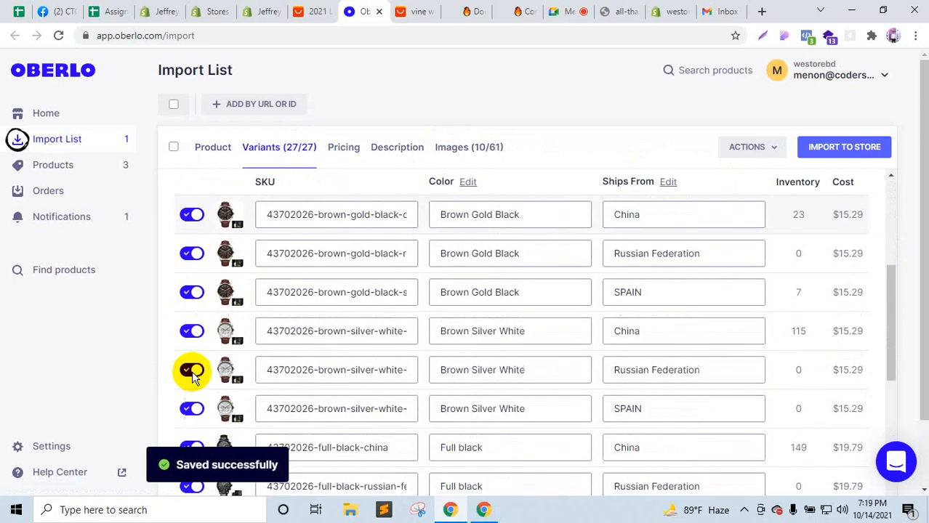
scroll(193, 378, down, 7)
scroll(193, 399, up, 10)
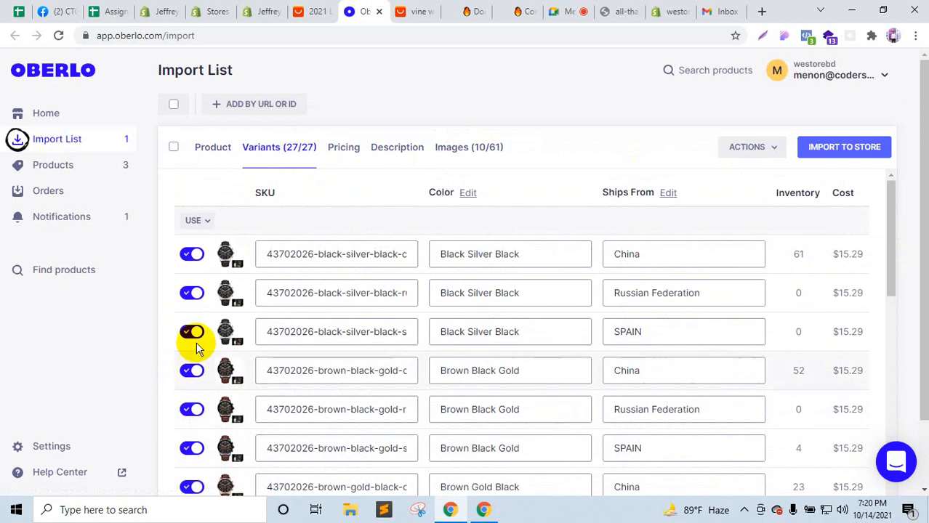
click(191, 295)
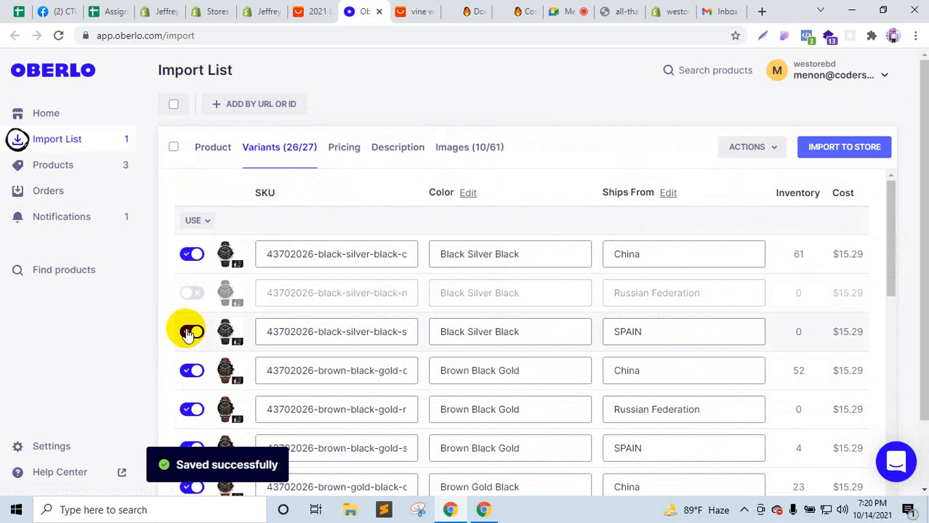
click(188, 334)
click(194, 373)
click(193, 374)
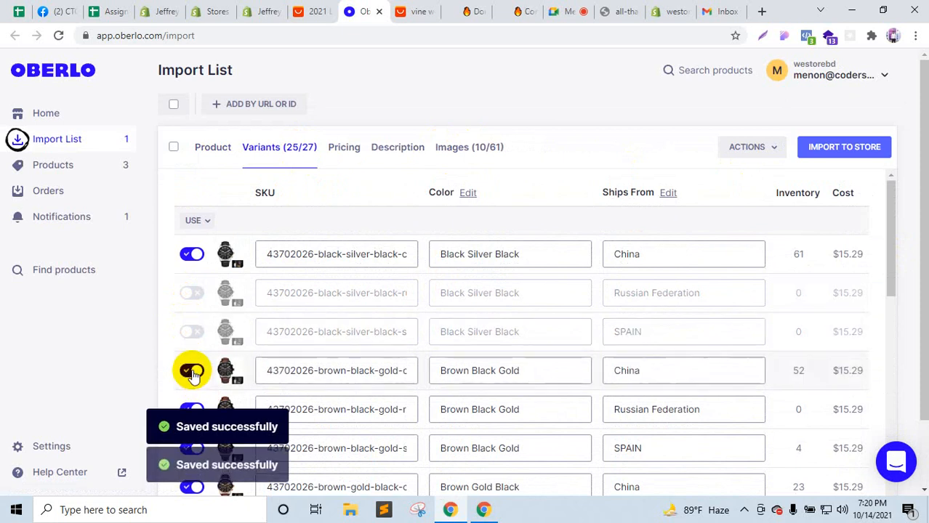
scroll(197, 343, down, 1)
click(191, 379)
scroll(196, 371, down, 2)
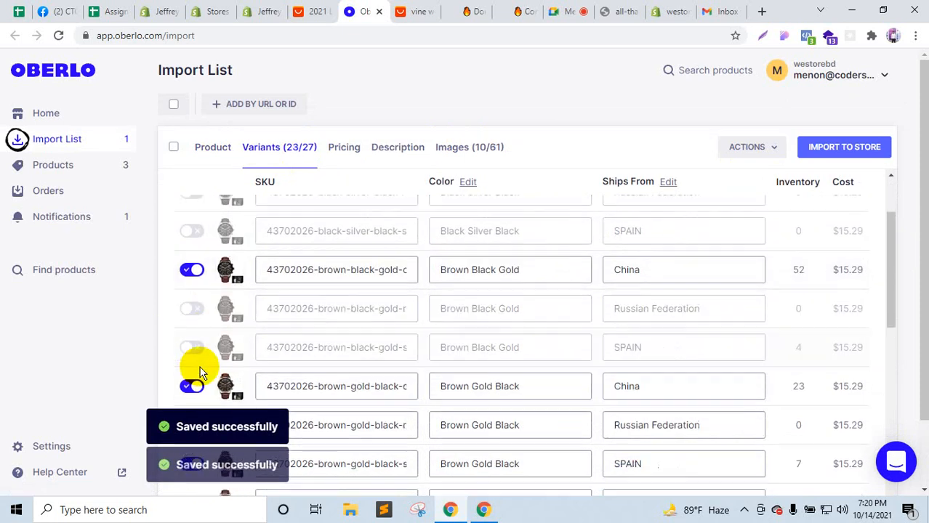
click(191, 337)
click(187, 359)
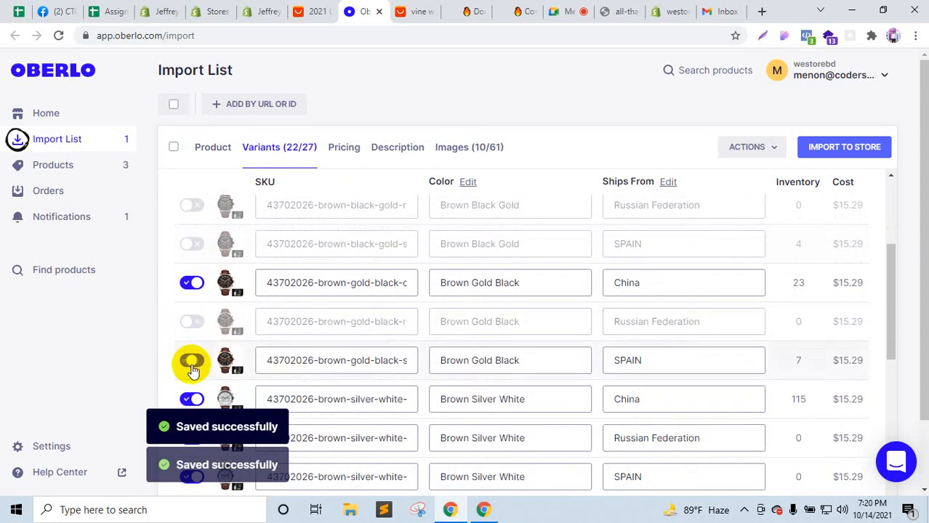
scroll(187, 359, down, 2)
click(190, 302)
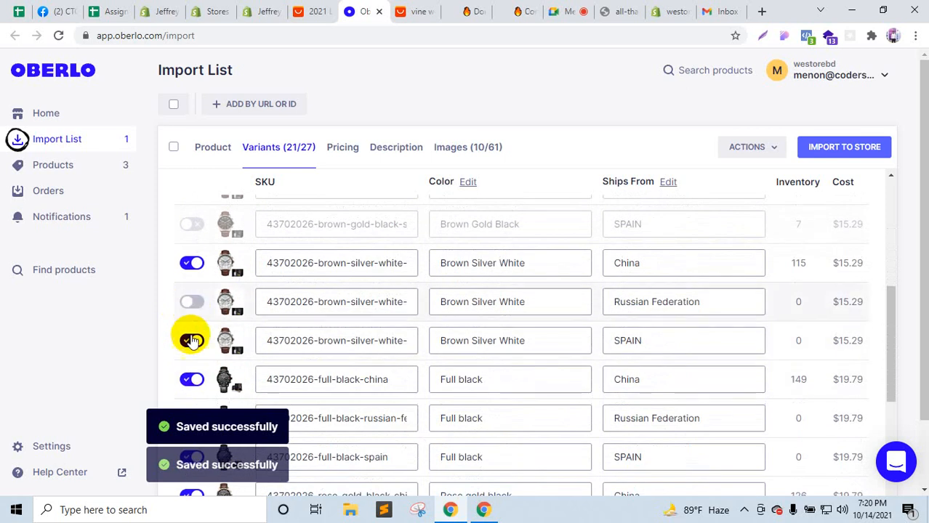
click(190, 340)
scroll(193, 343, down, 1)
scroll(193, 342, down, 2)
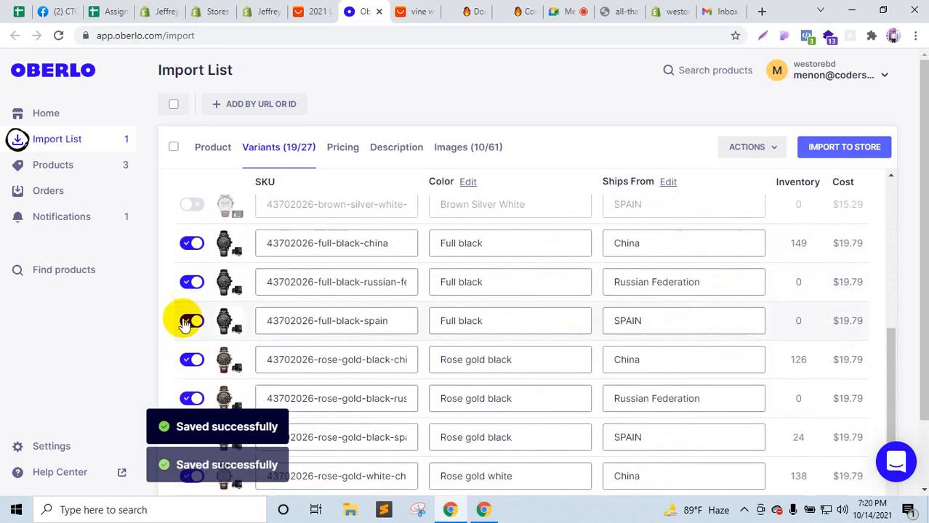
Step: Turn off Russian Federation and SPAIN variants for Full black, Rose gold and silver, then import to store
click(190, 282)
click(190, 321)
scroll(190, 321, down, 2)
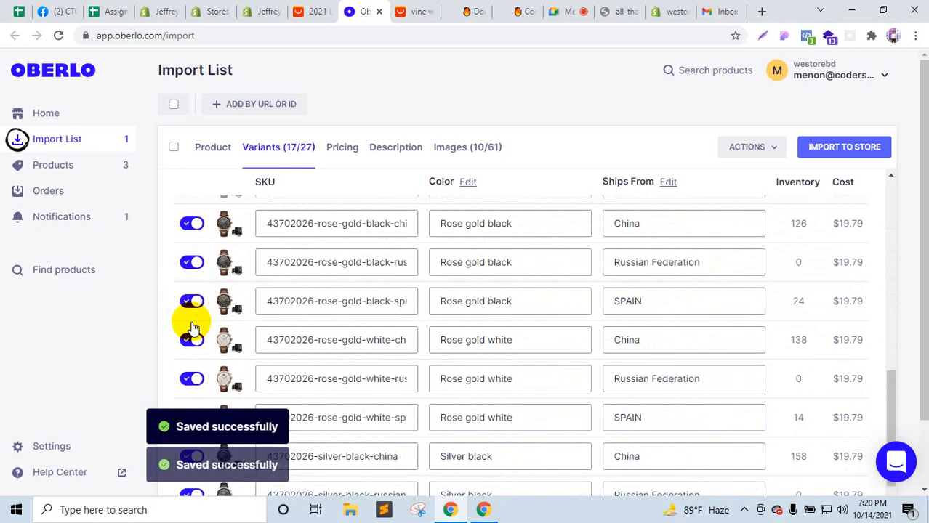
click(191, 263)
click(192, 301)
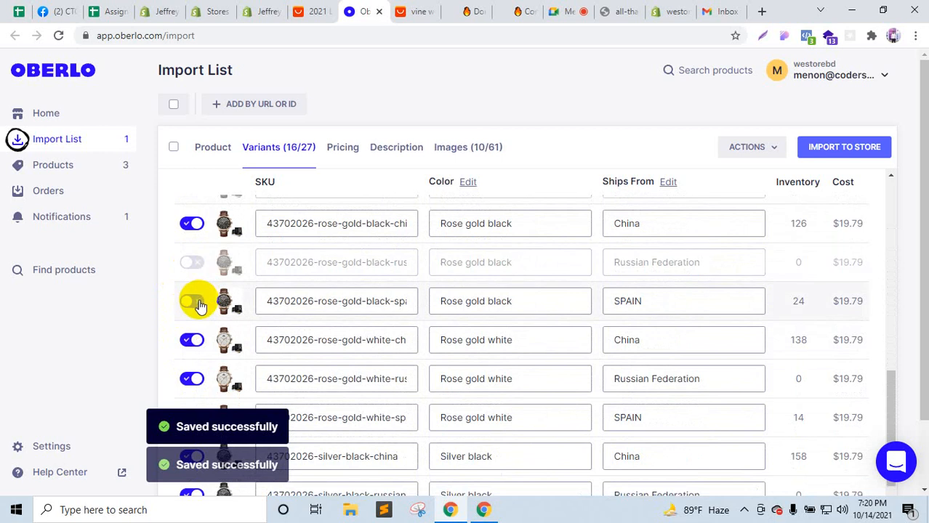
scroll(199, 305, down, 2)
click(193, 244)
click(193, 282)
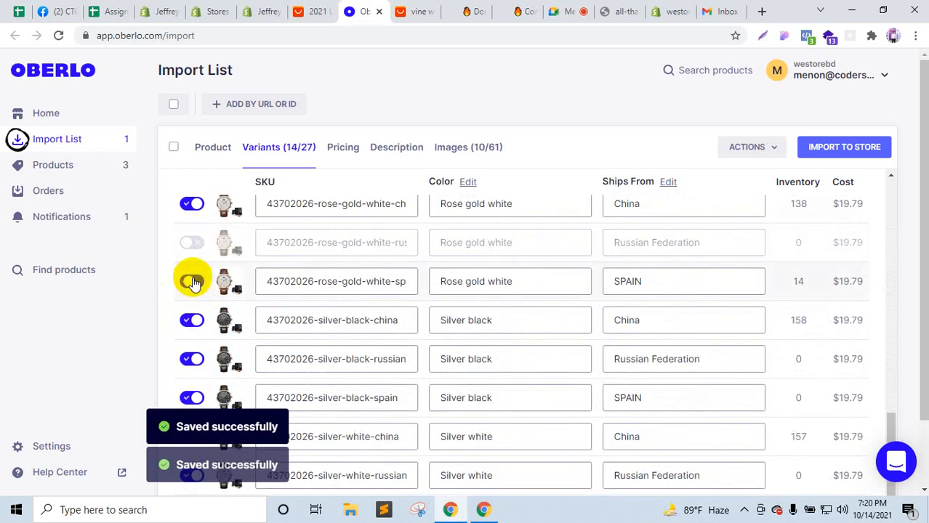
click(190, 353)
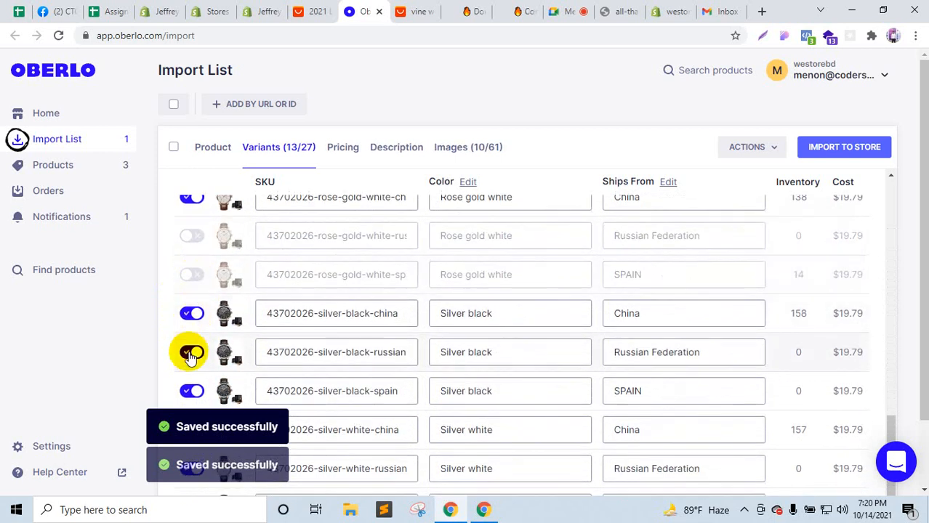
click(191, 390)
scroll(198, 355, down, 1)
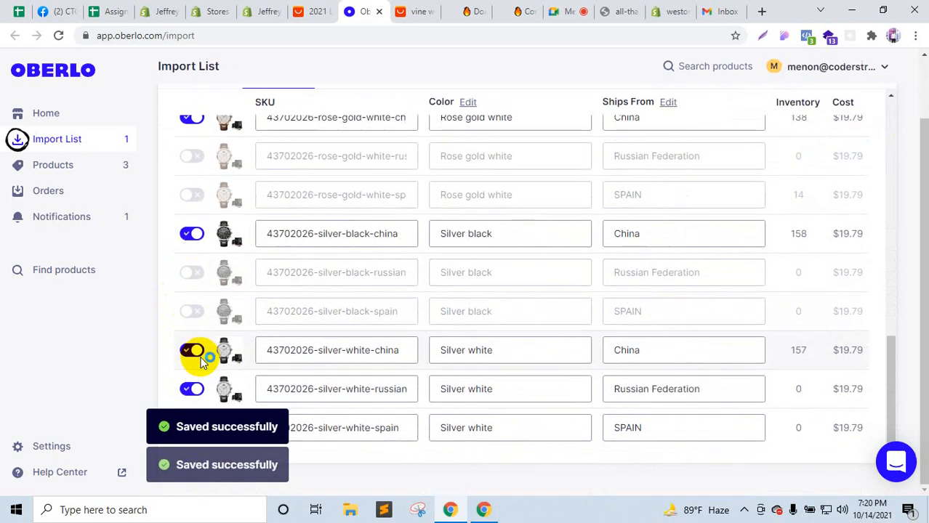
click(200, 387)
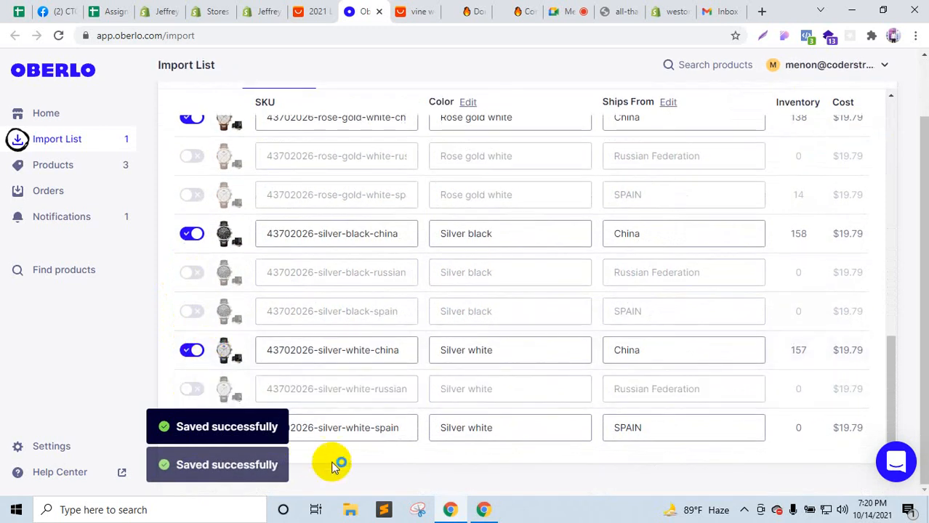
click(189, 428)
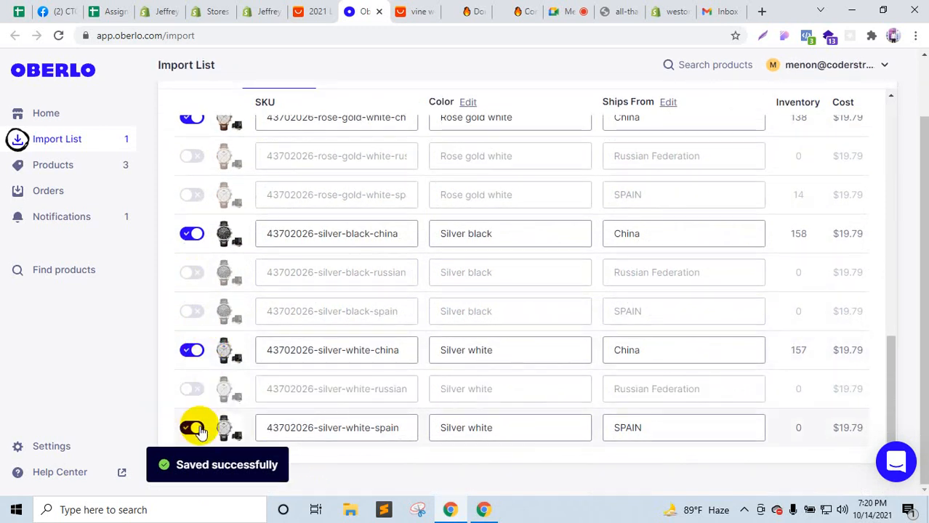
scroll(197, 426, up, 10)
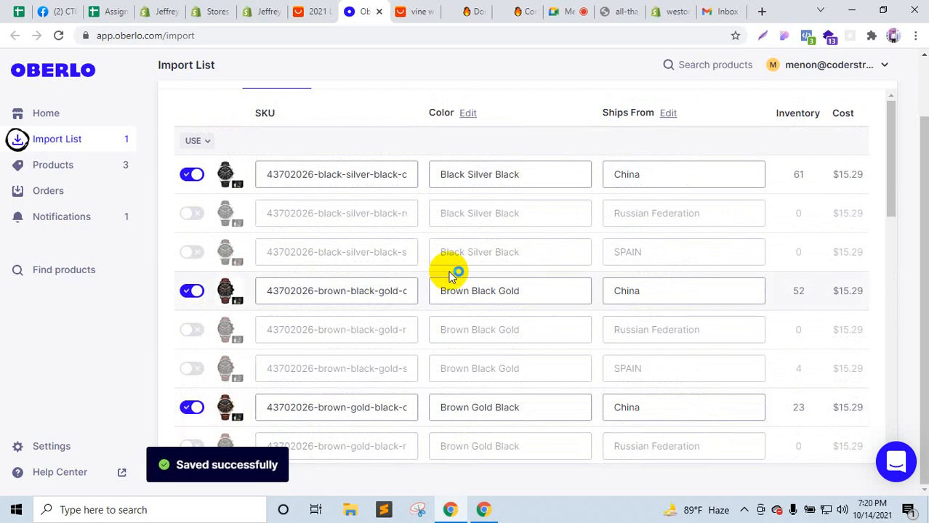
scroll(664, 278, down, 4)
scroll(679, 273, up, 3)
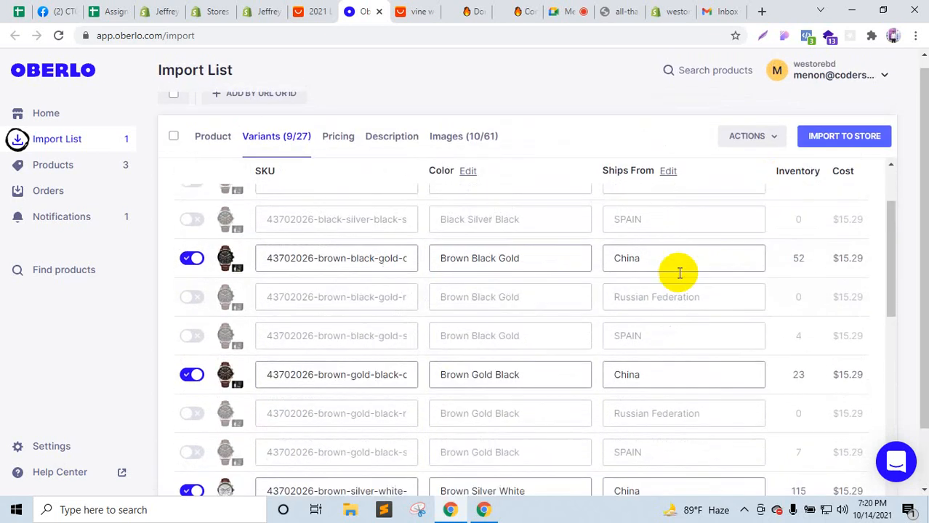
scroll(679, 273, up, 2)
click(840, 138)
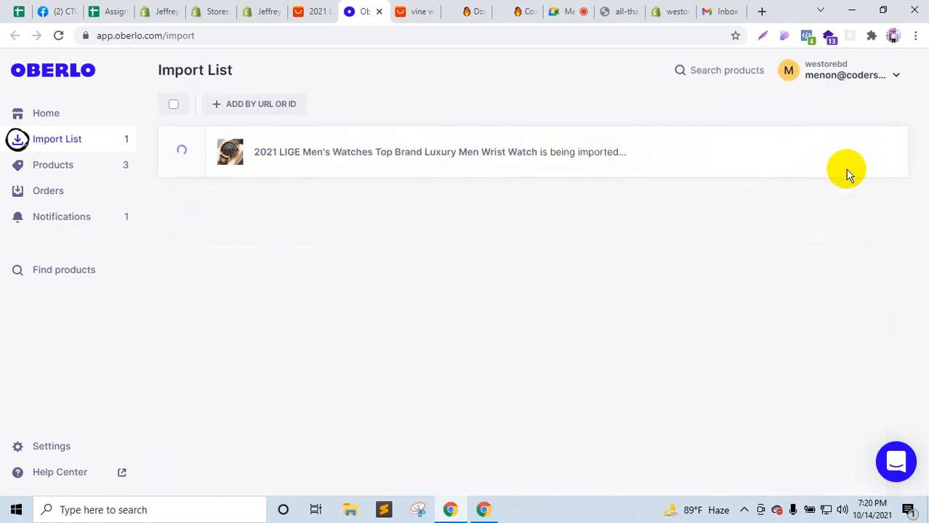
Step: Check the other store's product list, then open the imported LIGE watch's Shopify product page from Oberlo
click(259, 10)
click(381, 7)
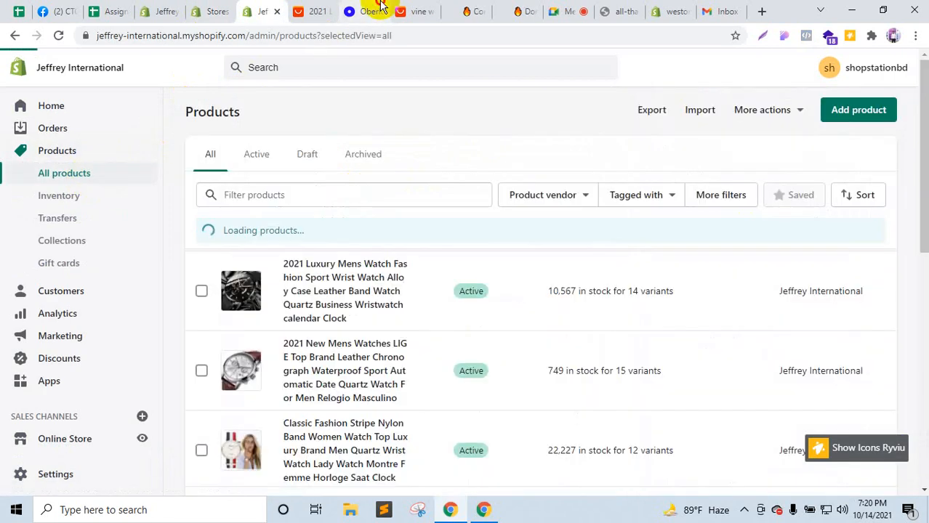
click(259, 11)
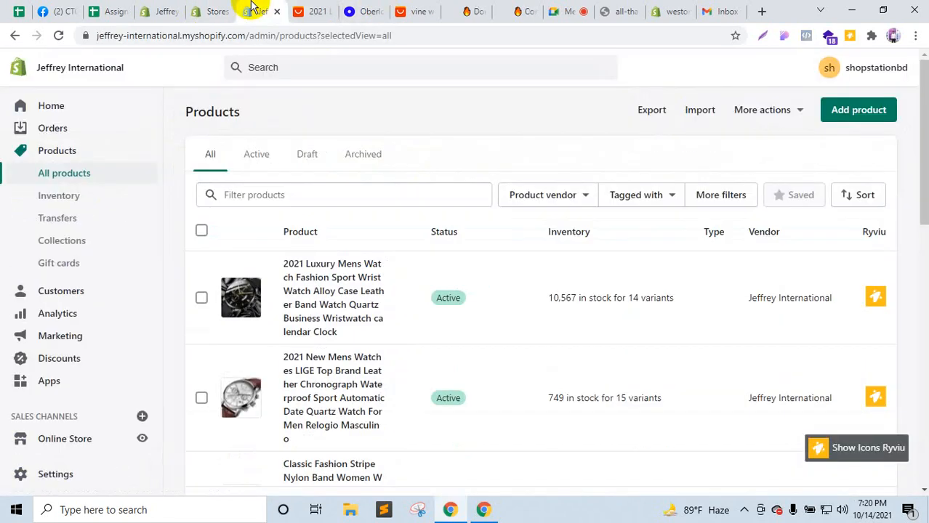
scroll(347, 298, down, 10)
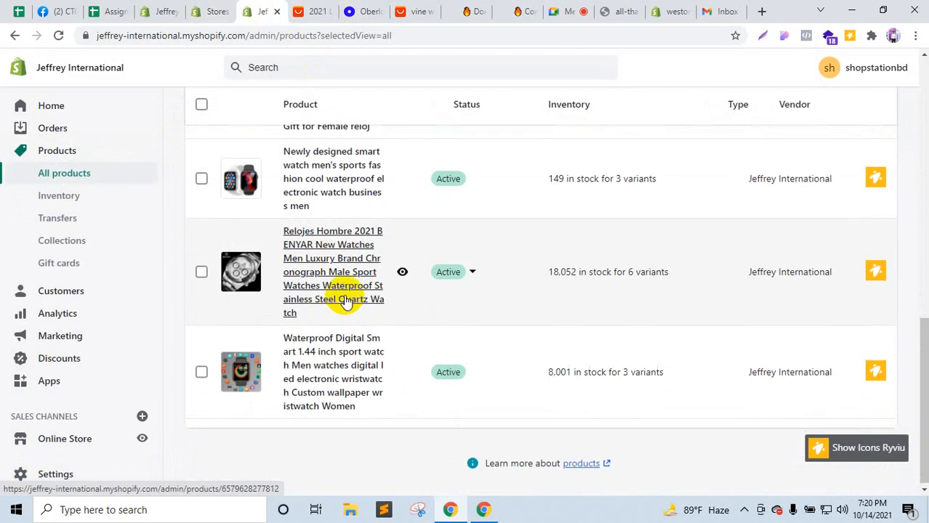
scroll(346, 300, up, 10)
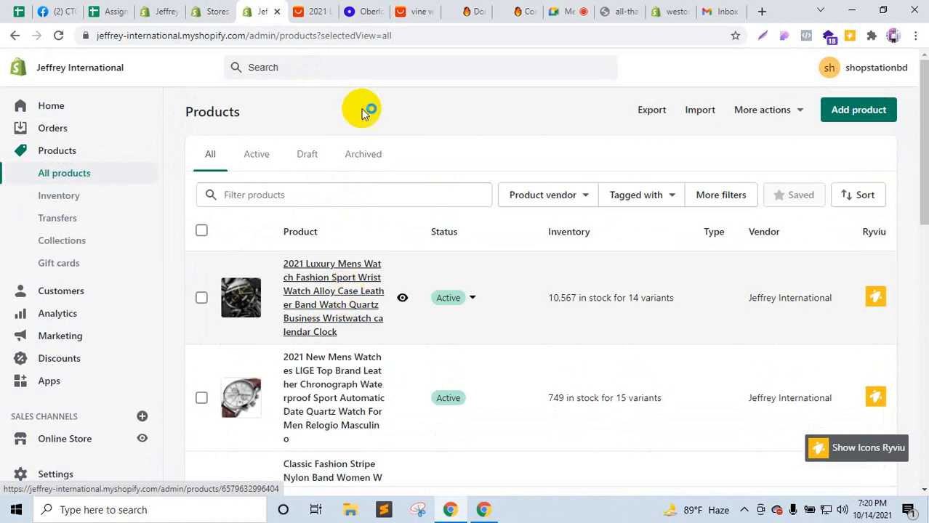
click(367, 9)
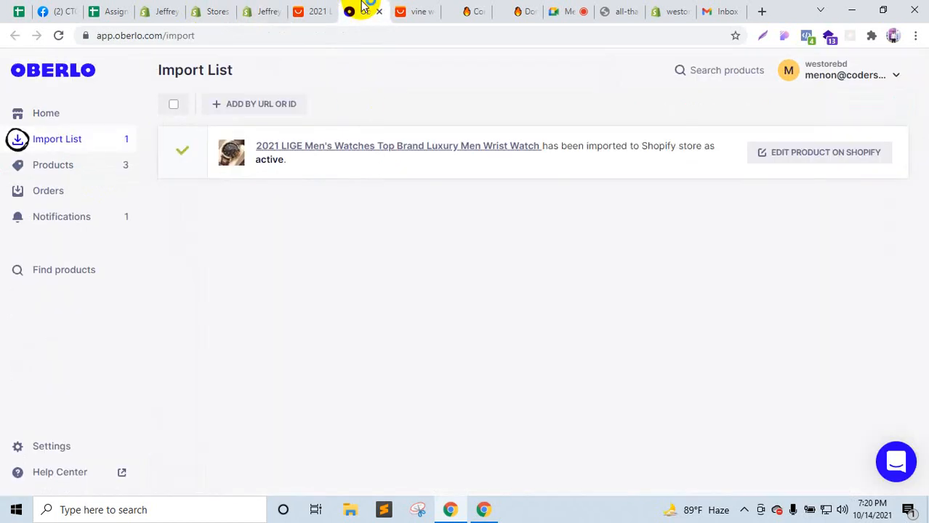
click(818, 159)
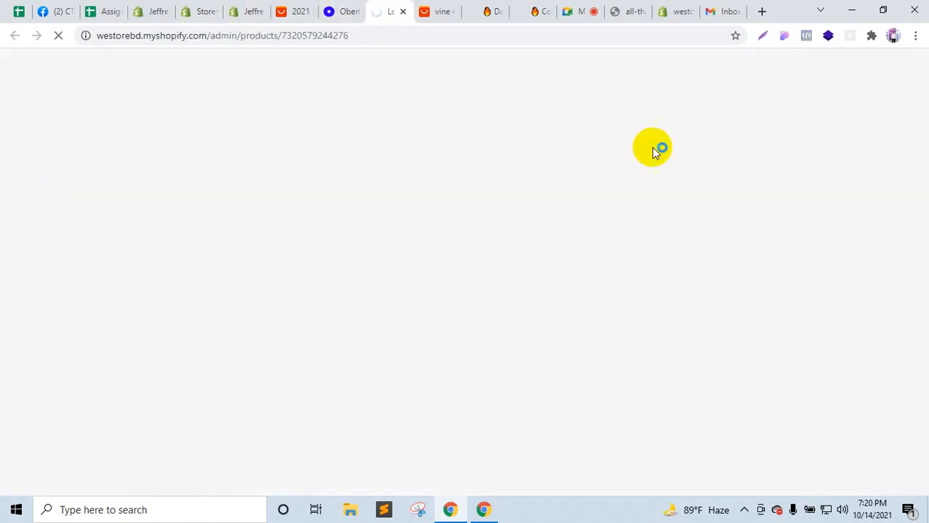
Step: Move the product page tab before the import list and close the failed AliExpress search tab
click(350, 9)
click(380, 7)
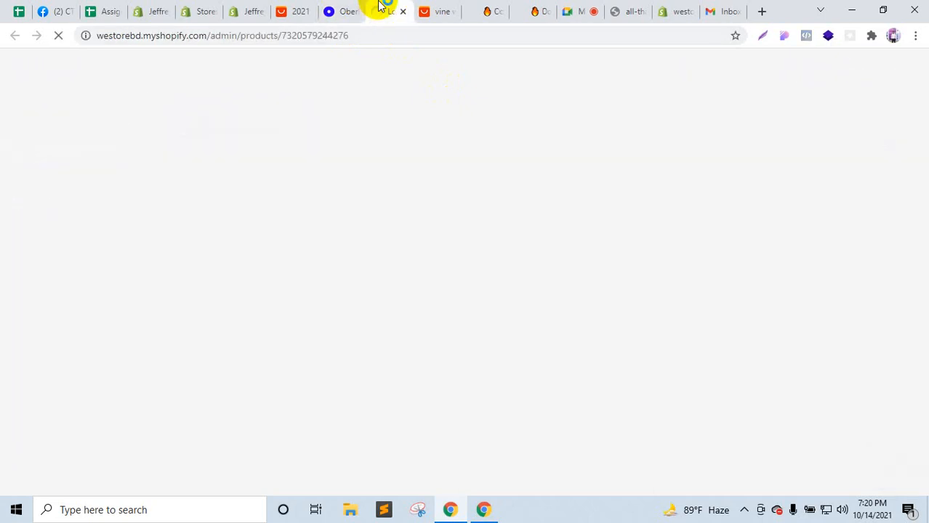
drag(376, 6, 345, 5)
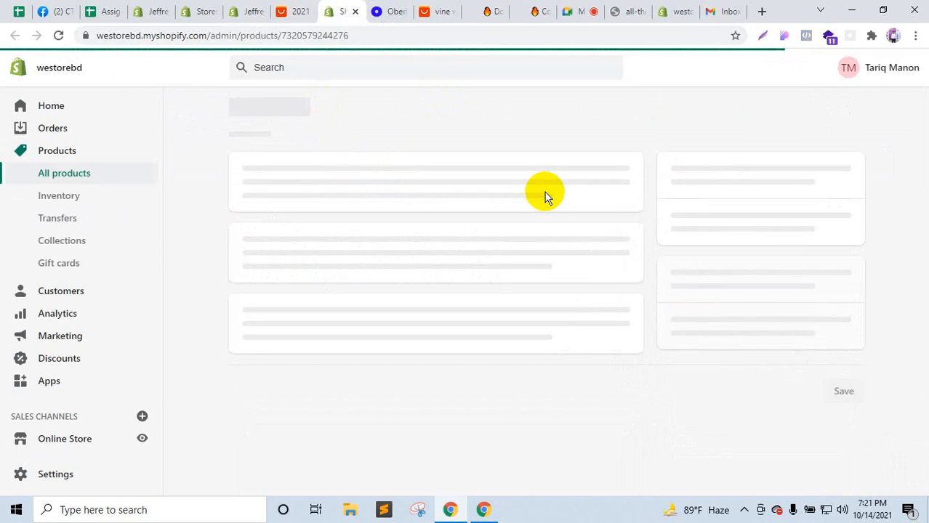
click(448, 12)
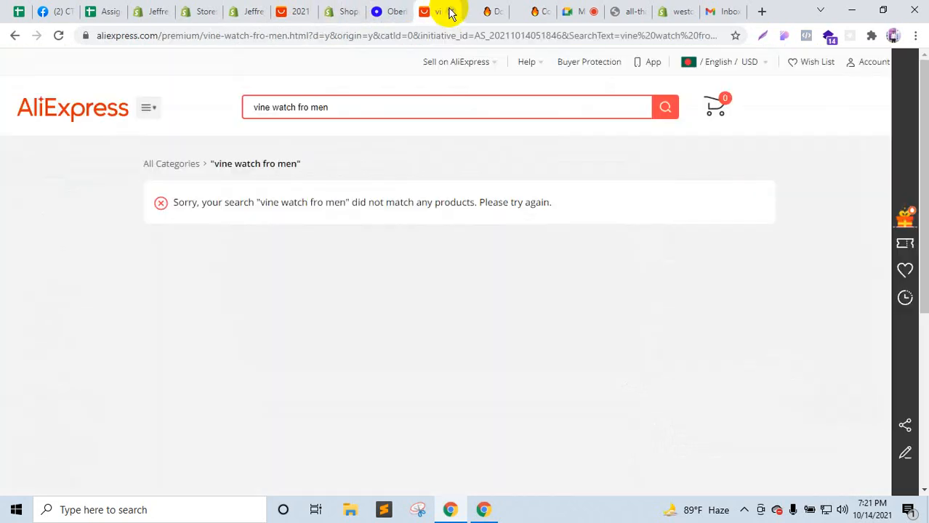
click(451, 11)
click(348, 10)
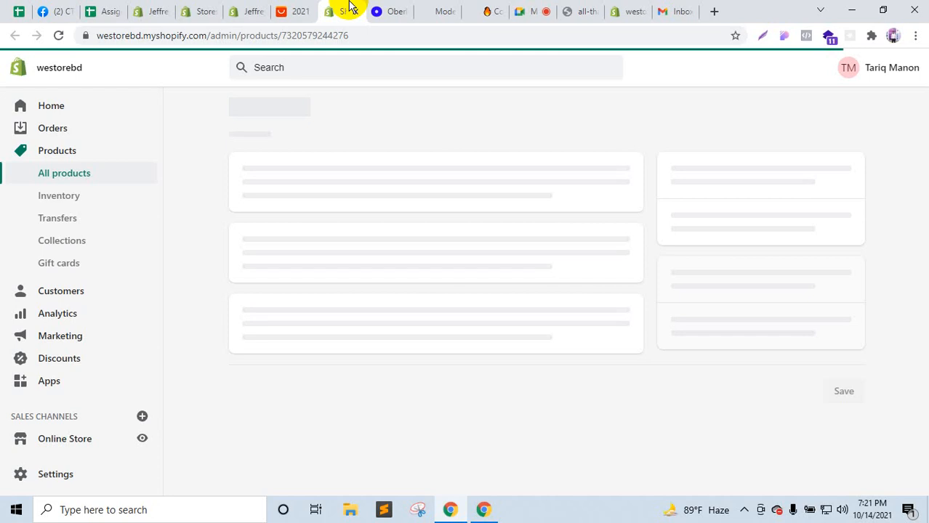
Step: Close the Modern Fashion store preview and form resubmission tabs, returning to the product page
click(441, 11)
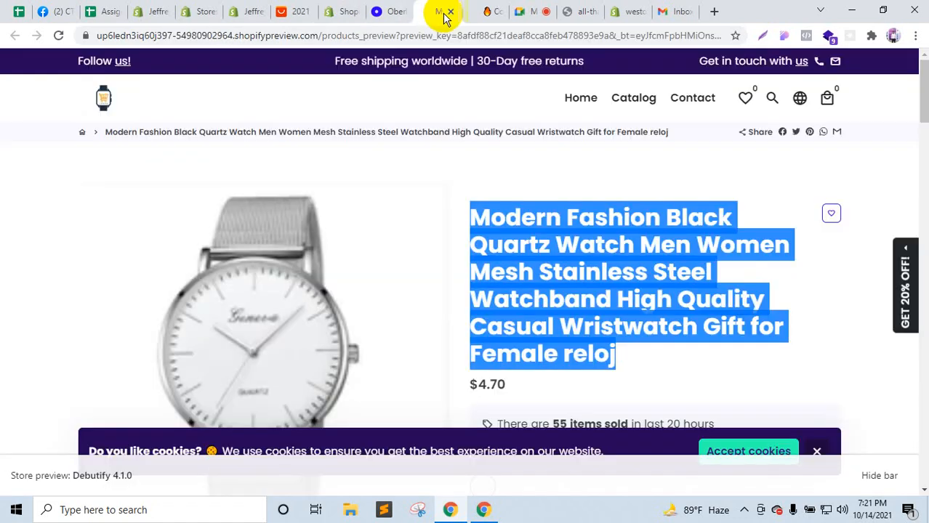
click(449, 13)
click(349, 8)
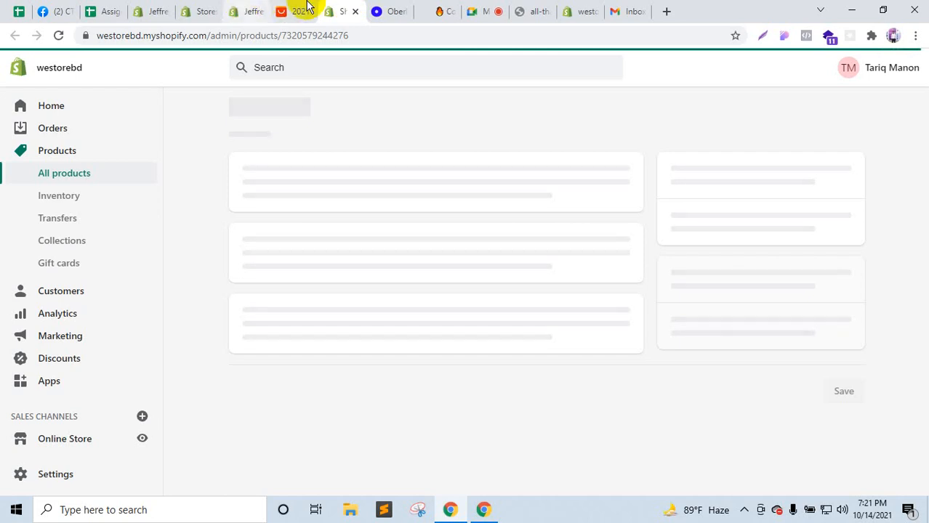
click(454, 7)
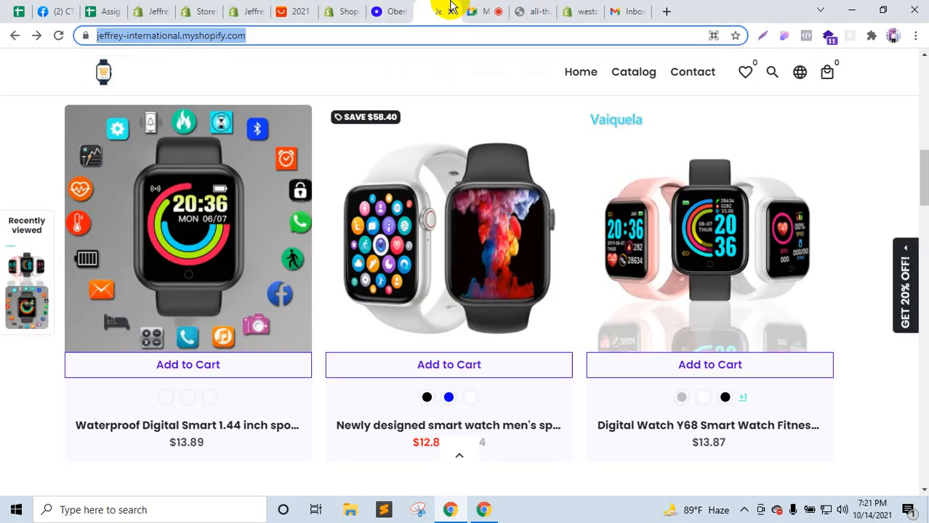
click(539, 12)
click(546, 12)
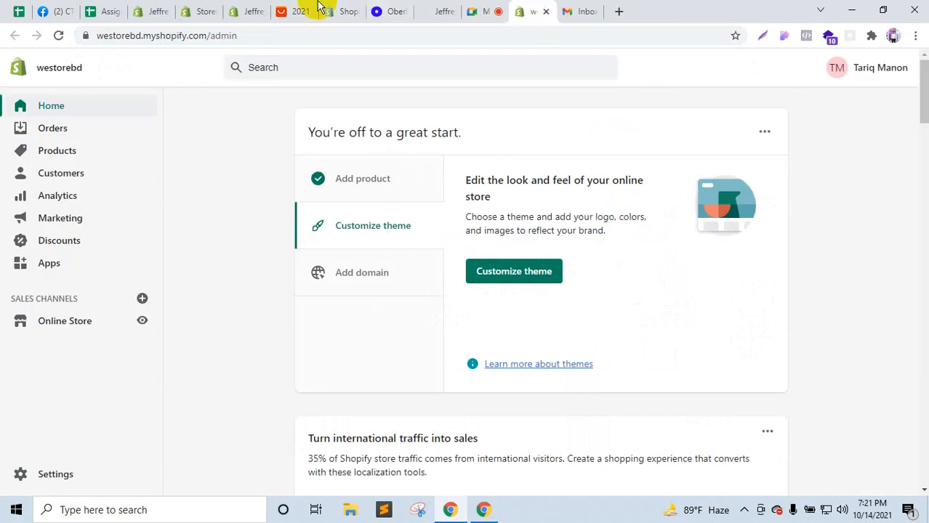
click(343, 9)
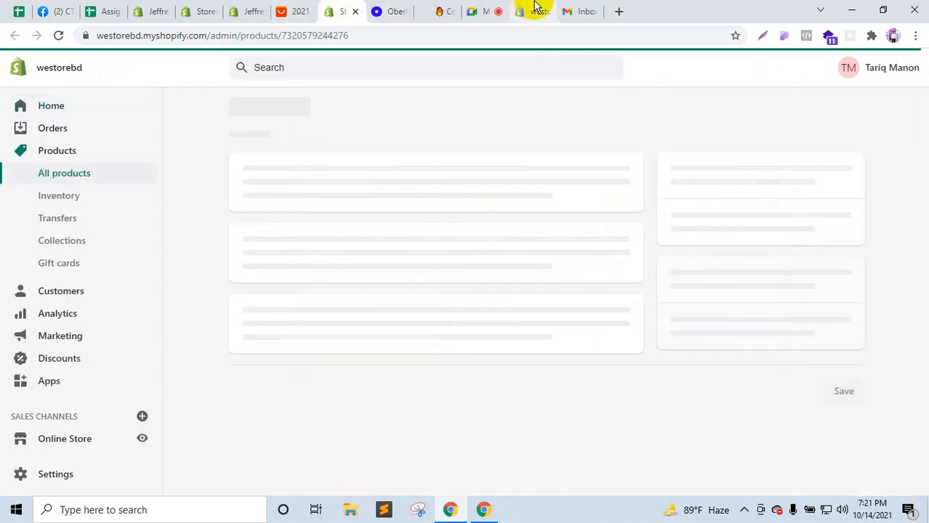
Step: Open the westorebd product list and start a Ryviu review import on the LIGE watch row
click(301, 11)
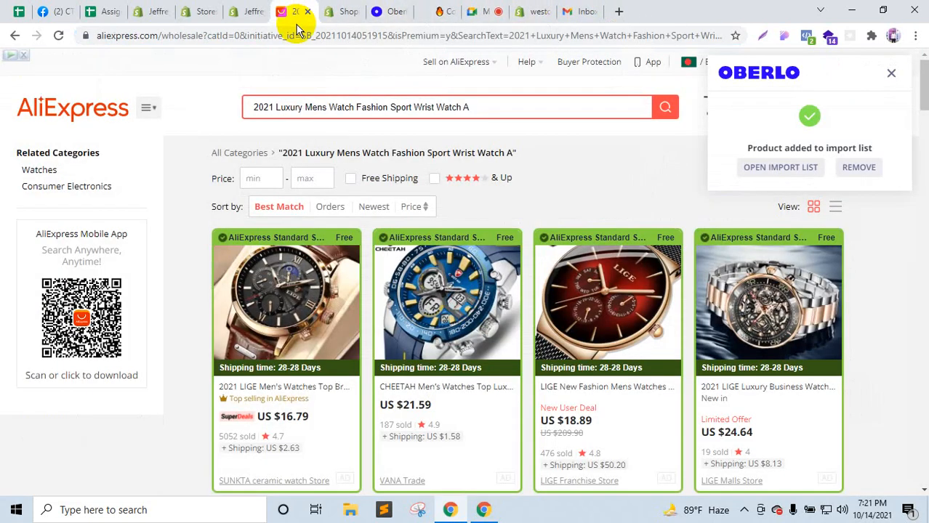
click(540, 8)
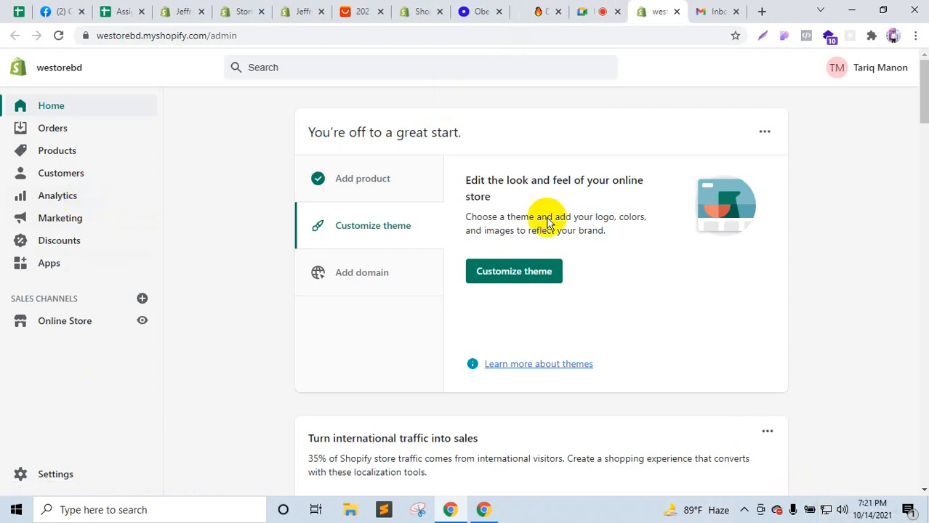
click(410, 10)
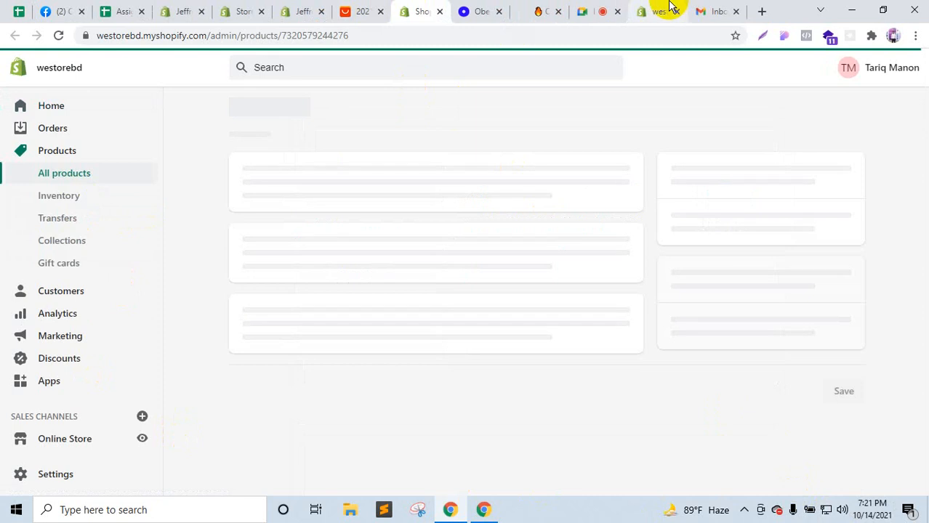
drag(670, 7, 363, 8)
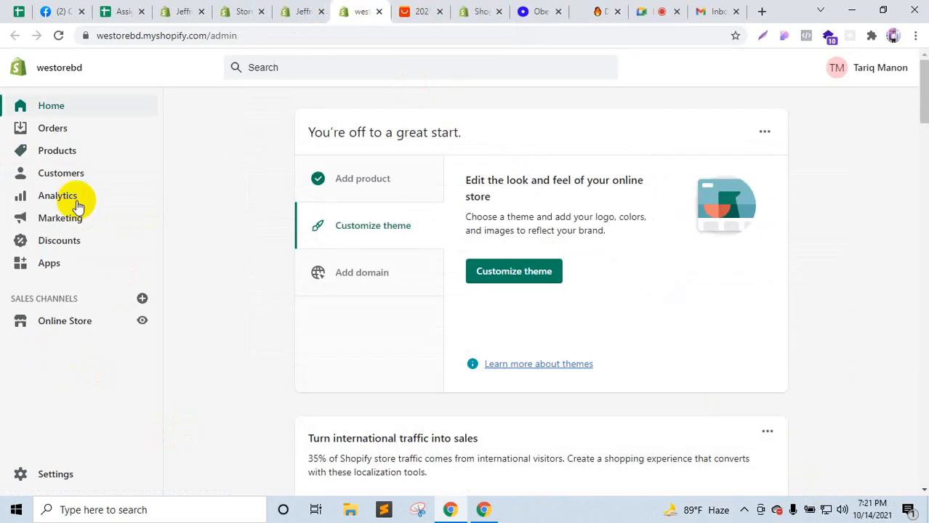
click(58, 155)
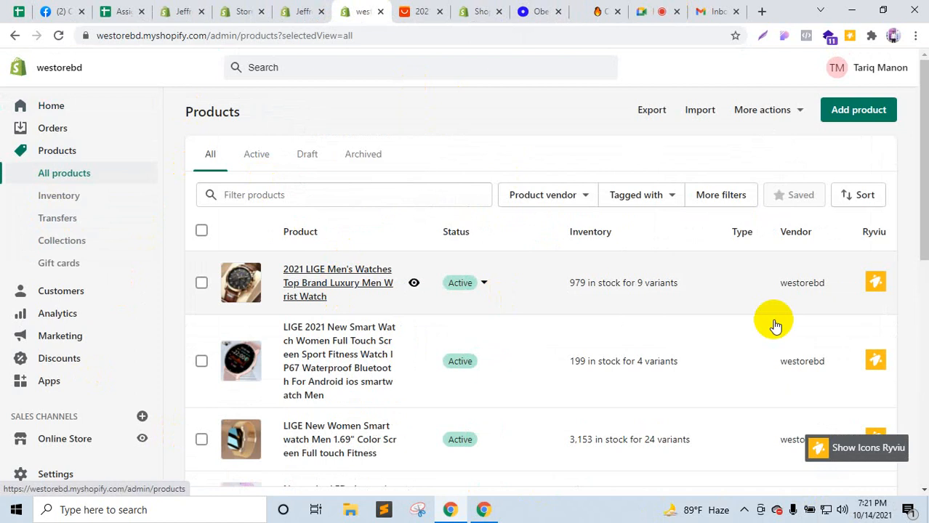
click(881, 288)
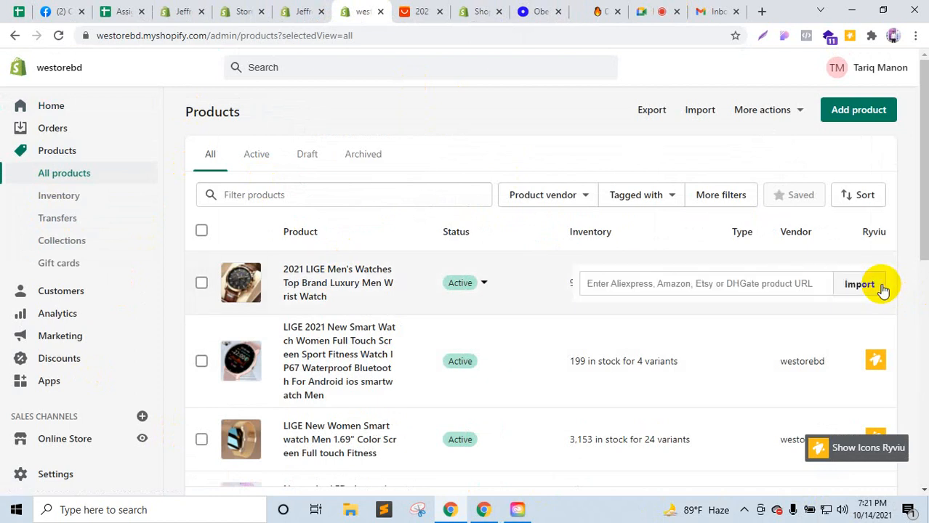
Step: Copy the first AliExpress watch's page URL into Ryviu's import field and run the import
click(413, 10)
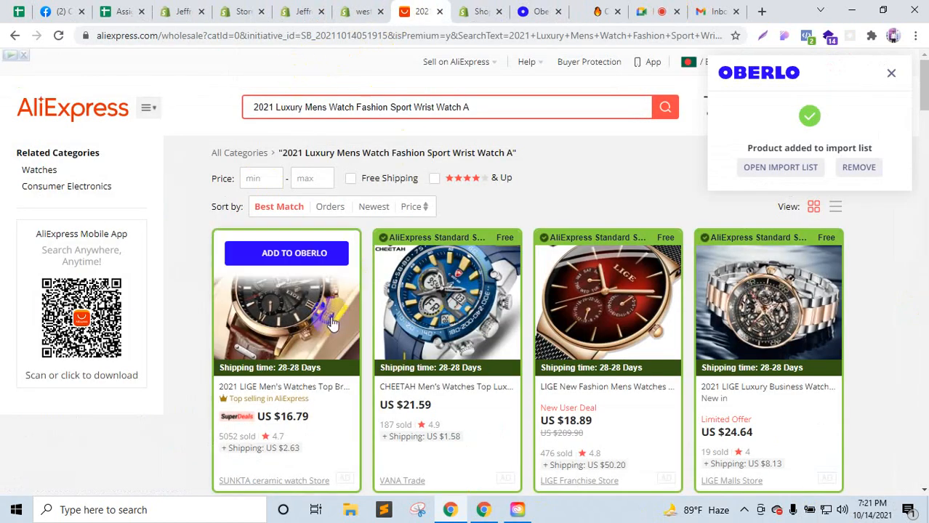
click(281, 311)
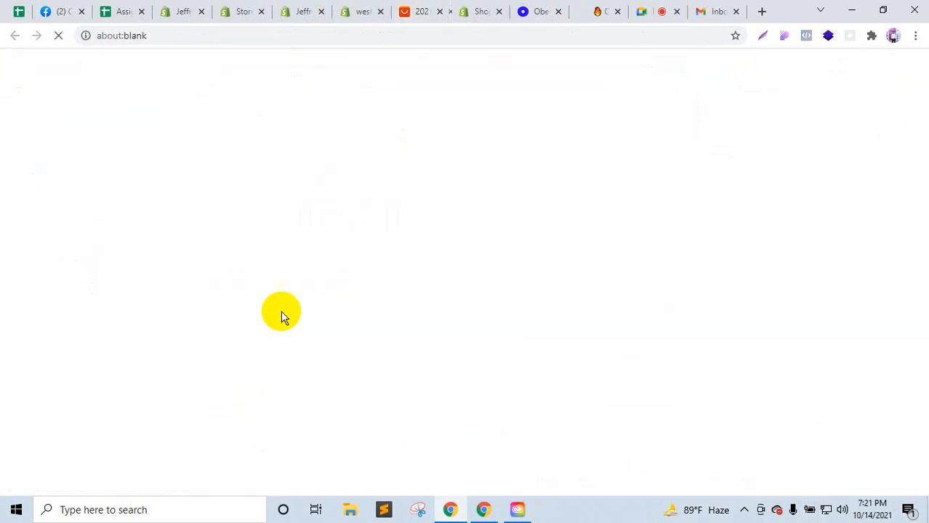
click(393, 10)
click(439, 9)
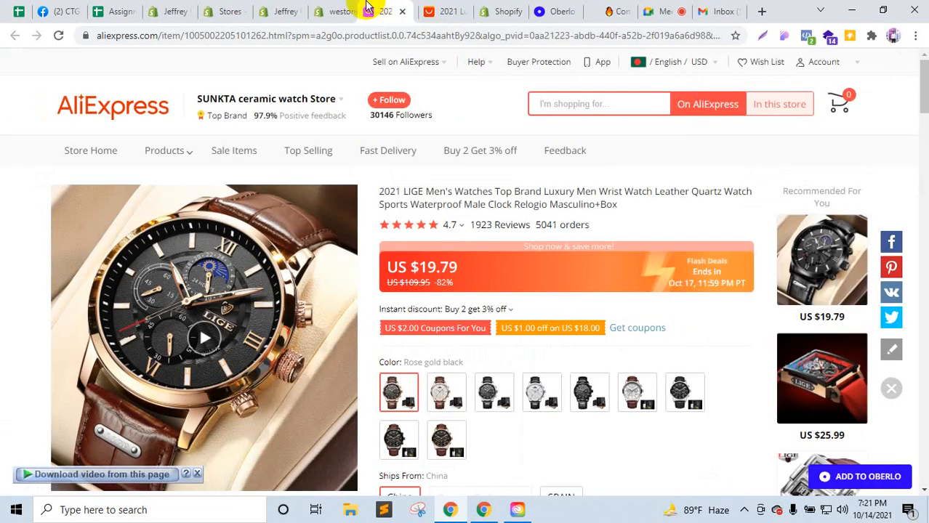
click(339, 9)
click(391, 9)
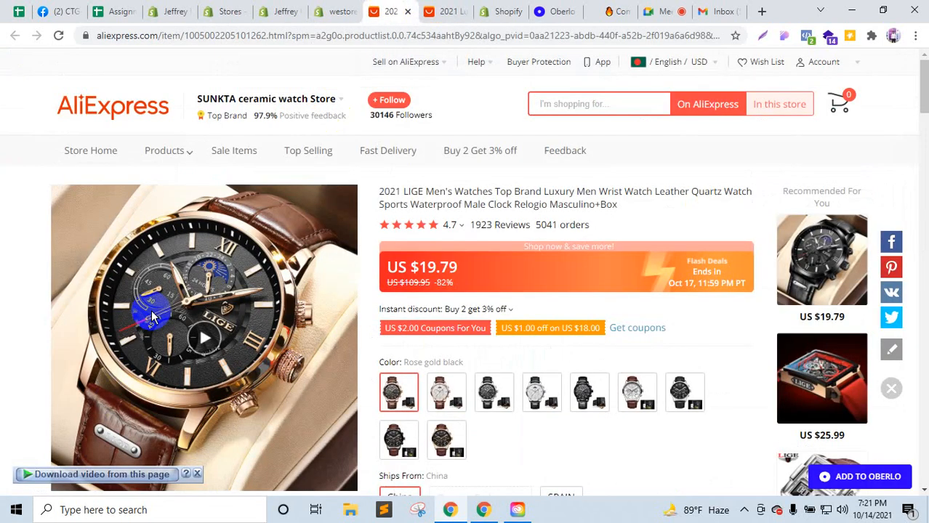
click(260, 35)
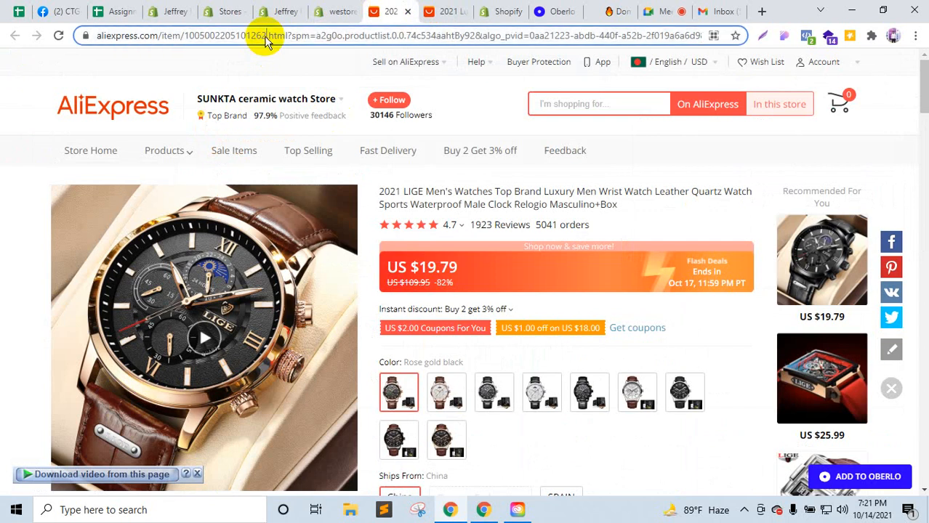
click(352, 9)
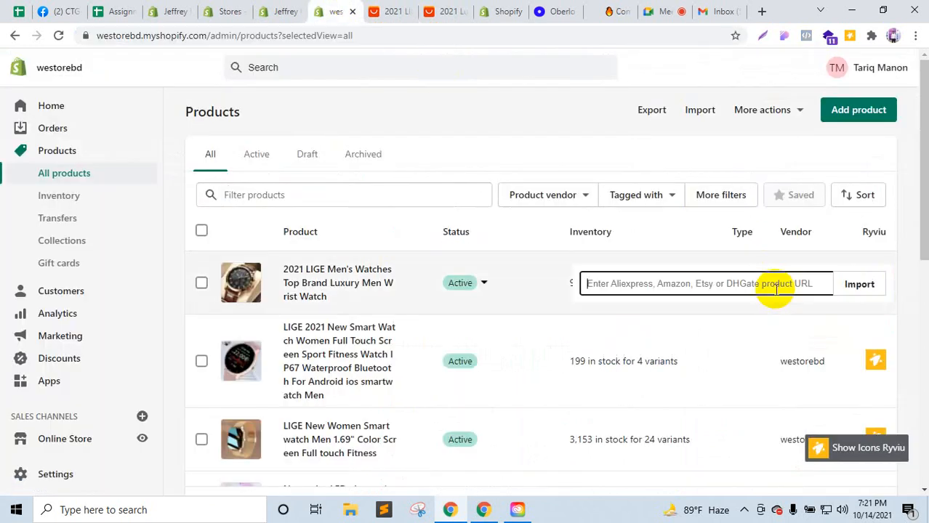
key(ctrl+v)
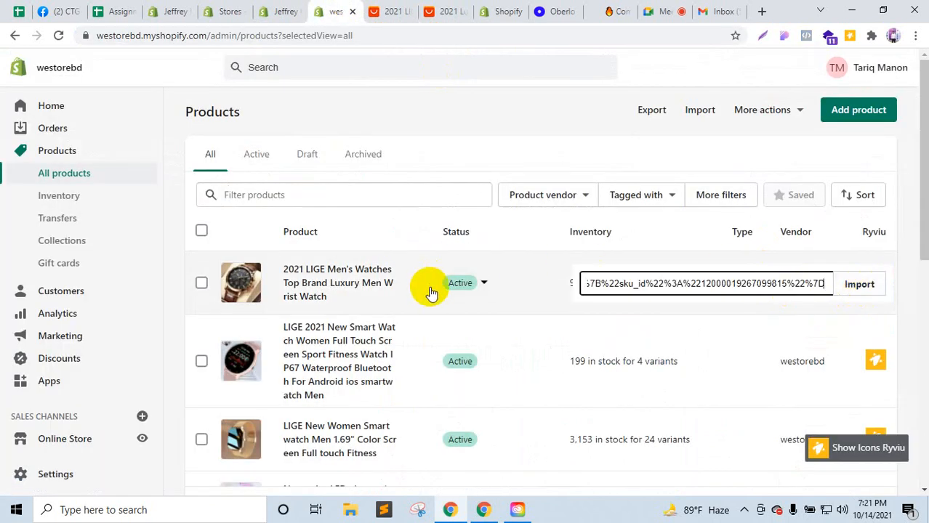
click(870, 288)
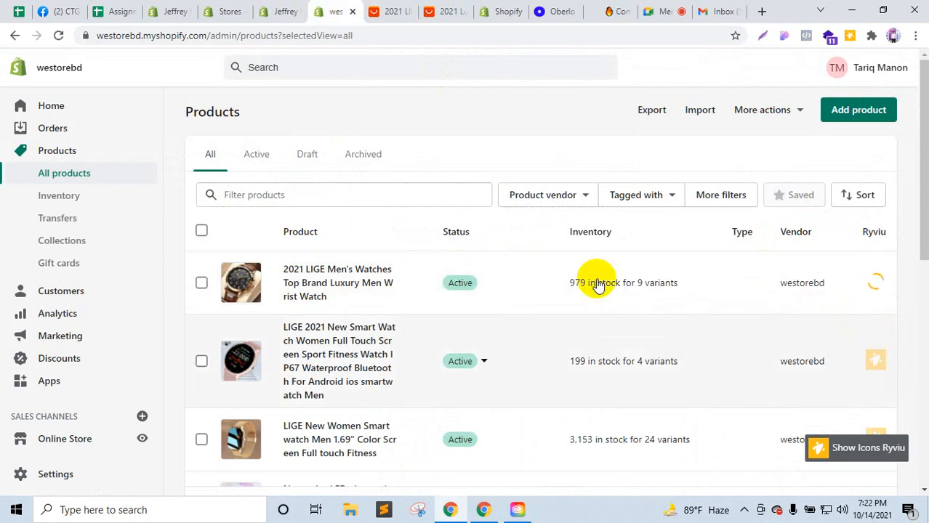
Step: Compare the watch's AliExpress reviews with Ryviu's result, which reports the source has no reviews
key(ctrl+Tab)
scroll(436, 349, down, 4)
scroll(438, 389, down, 5)
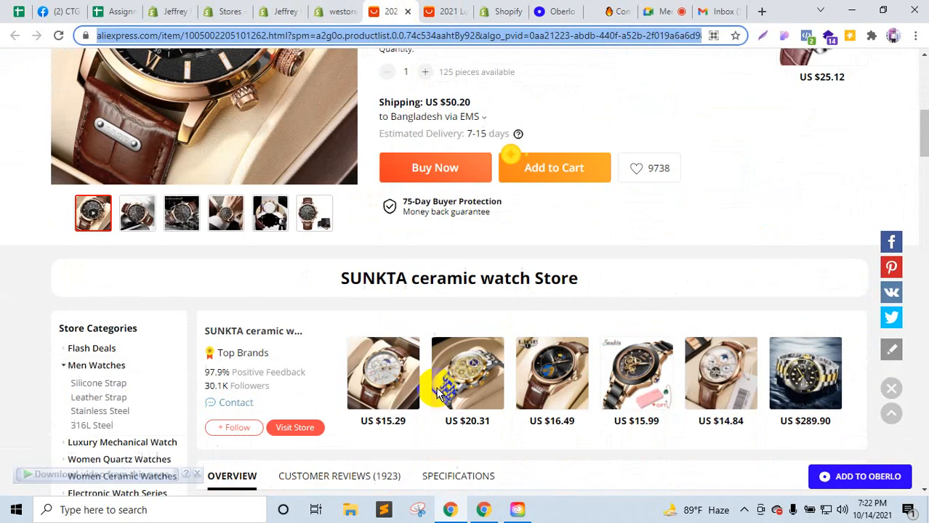
click(367, 340)
click(356, 8)
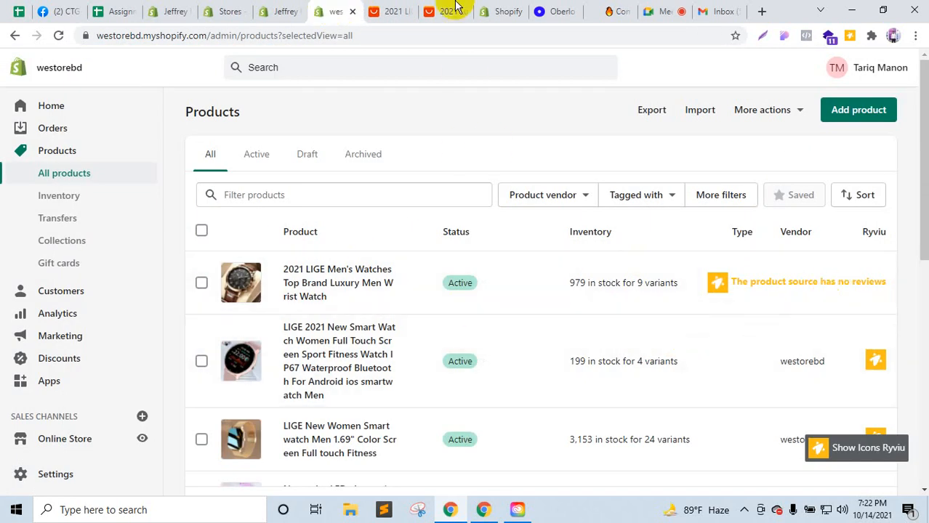
click(416, 9)
scroll(363, 421, down, 3)
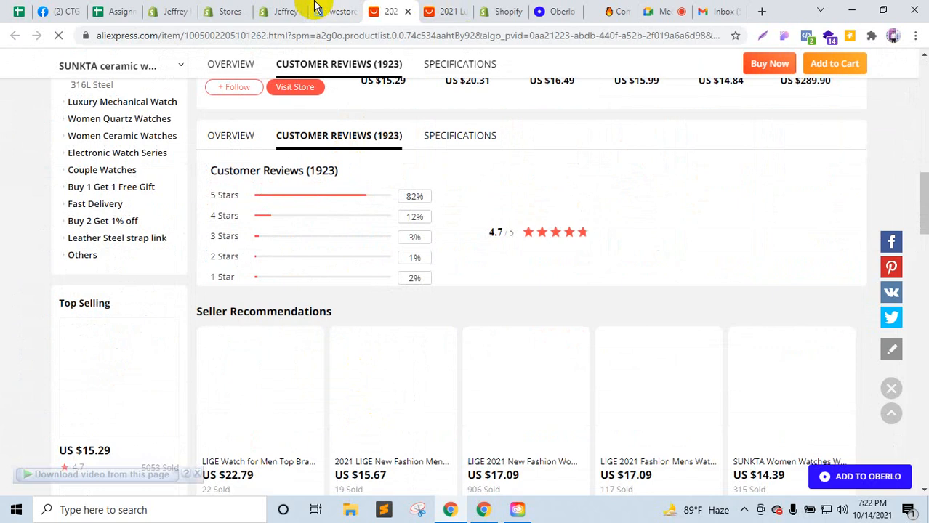
click(342, 10)
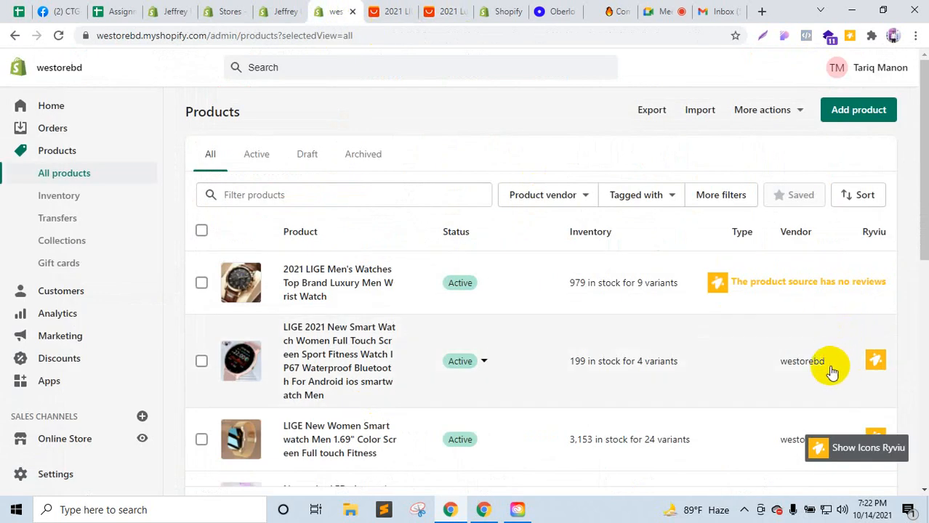
scroll(823, 378, down, 1)
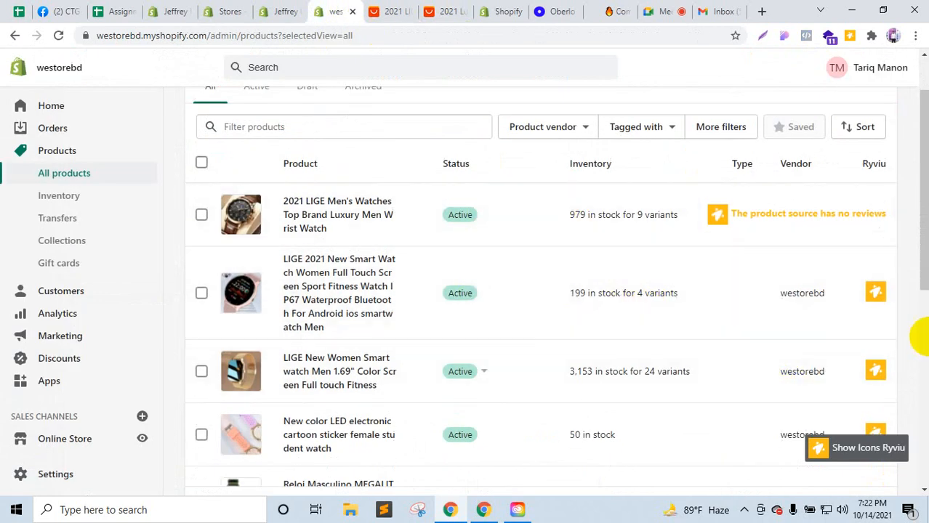
Step: Try fetching Ryviu reviews for the LIGE watch with its pasted product handle; none are found
click(433, 9)
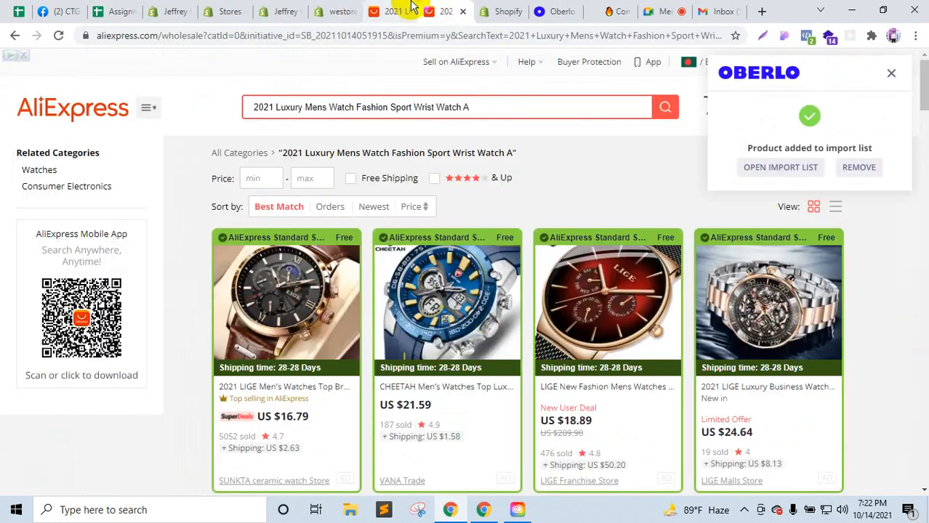
click(392, 11)
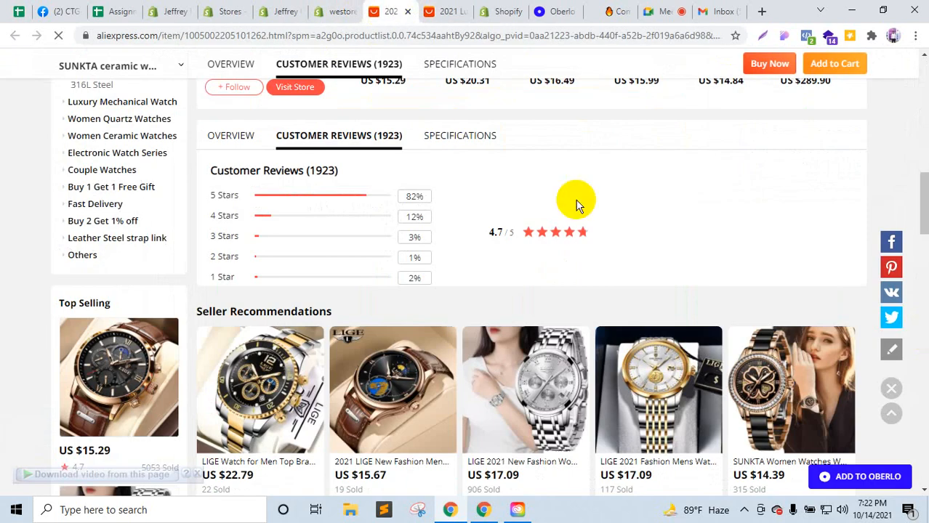
scroll(577, 201, up, 10)
scroll(582, 208, up, 4)
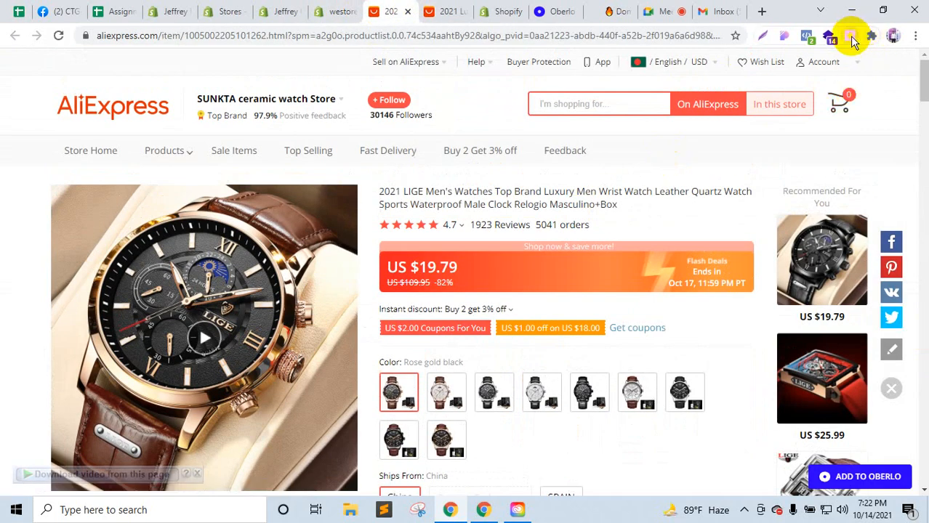
click(850, 37)
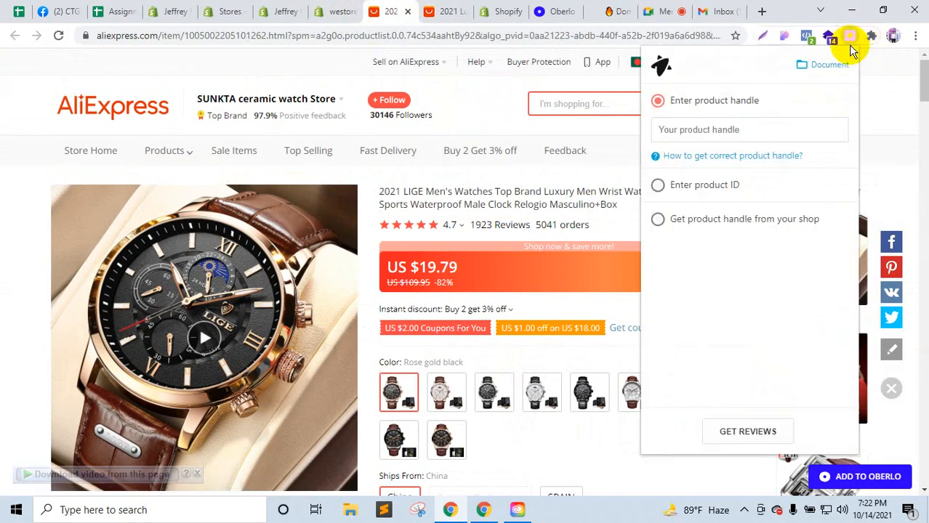
click(681, 131)
key(ctrl+v)
click(749, 431)
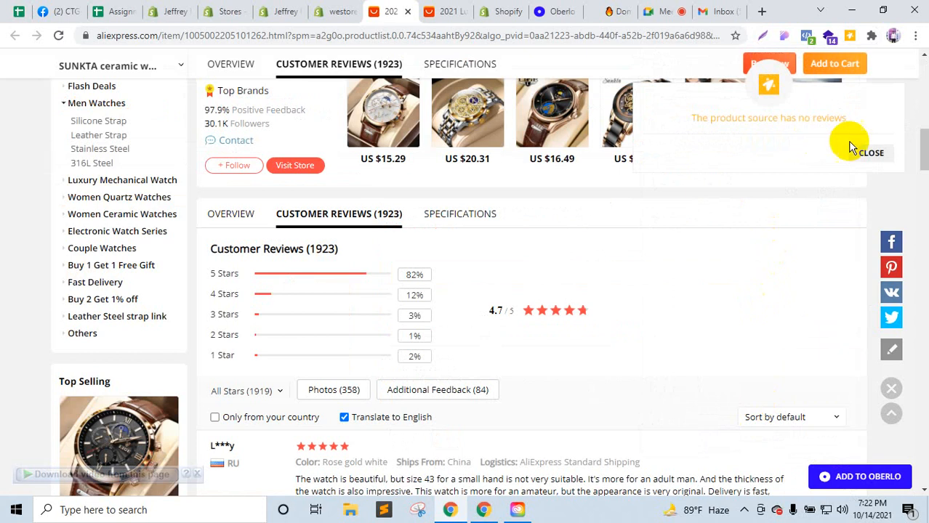
click(866, 149)
Step: Return to Jeffrey International's Shopify product list
click(442, 11)
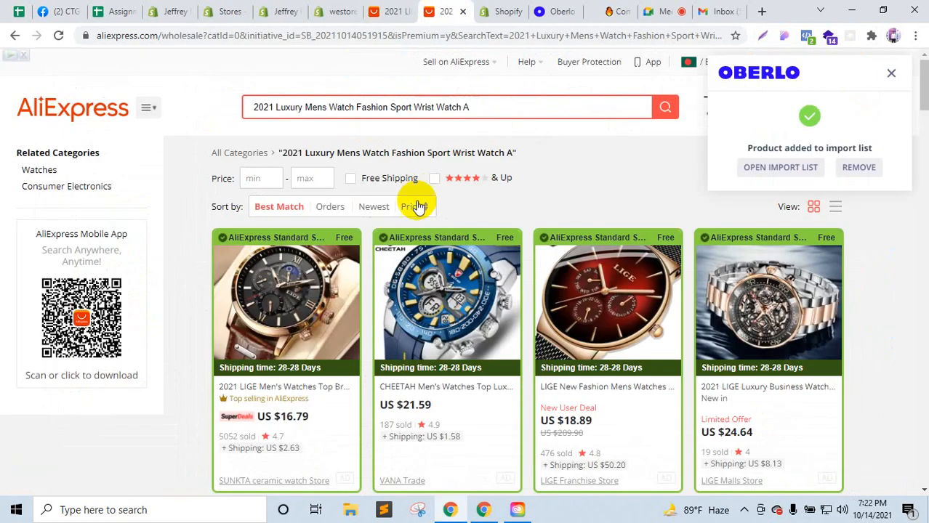
click(399, 8)
click(325, 11)
click(274, 11)
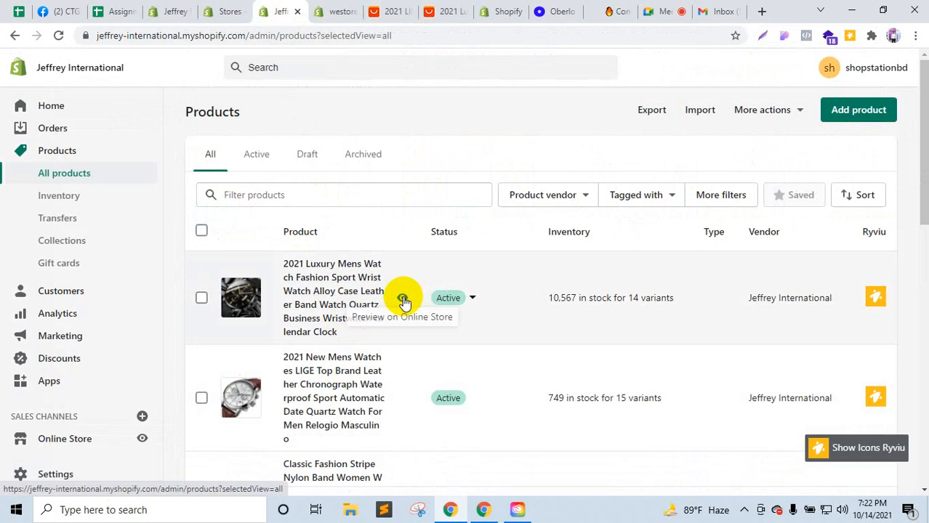
Step: Preview the 2021 Luxury Mens Watch on the online store and scroll through its page
click(402, 297)
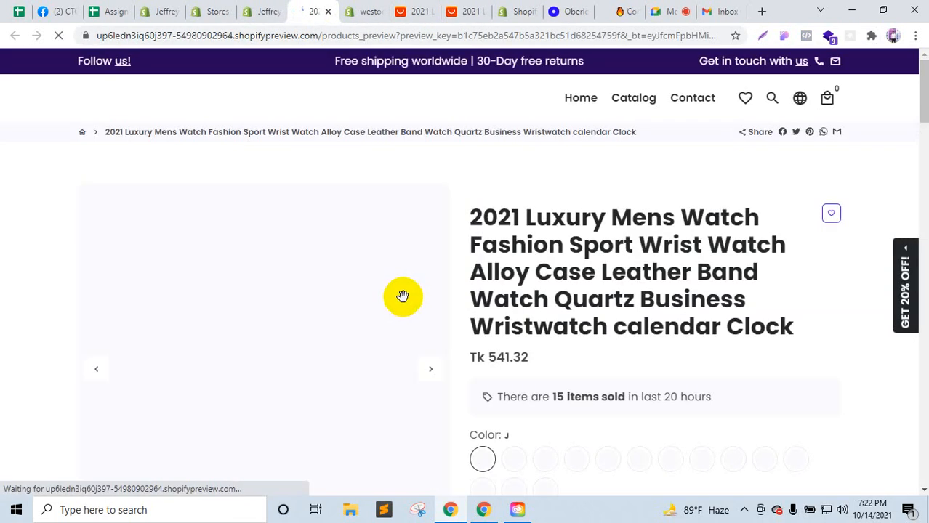
scroll(402, 297, down, 12)
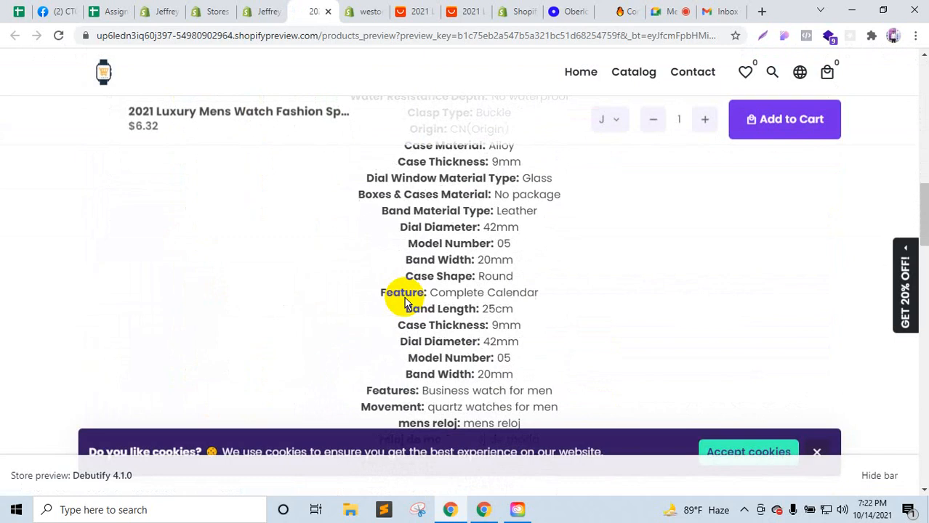
scroll(405, 303, down, 15)
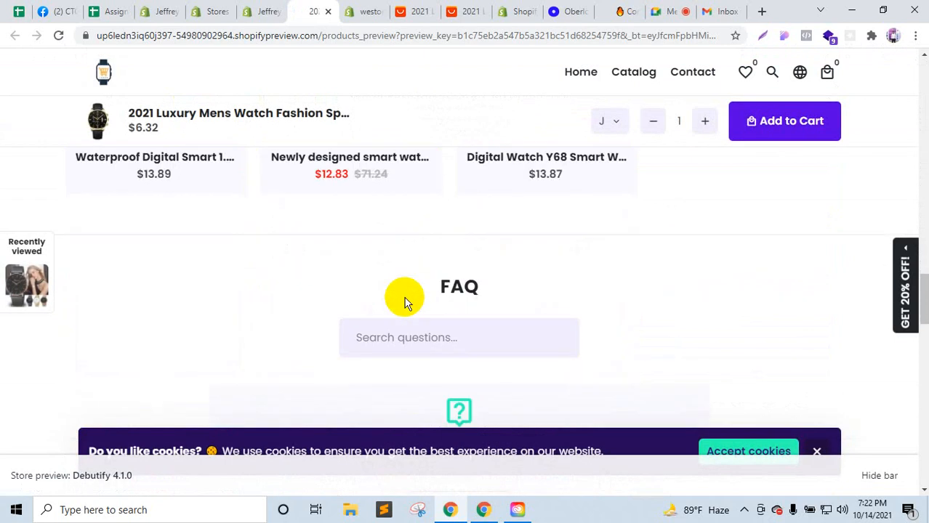
scroll(405, 303, down, 5)
scroll(405, 303, down, 4)
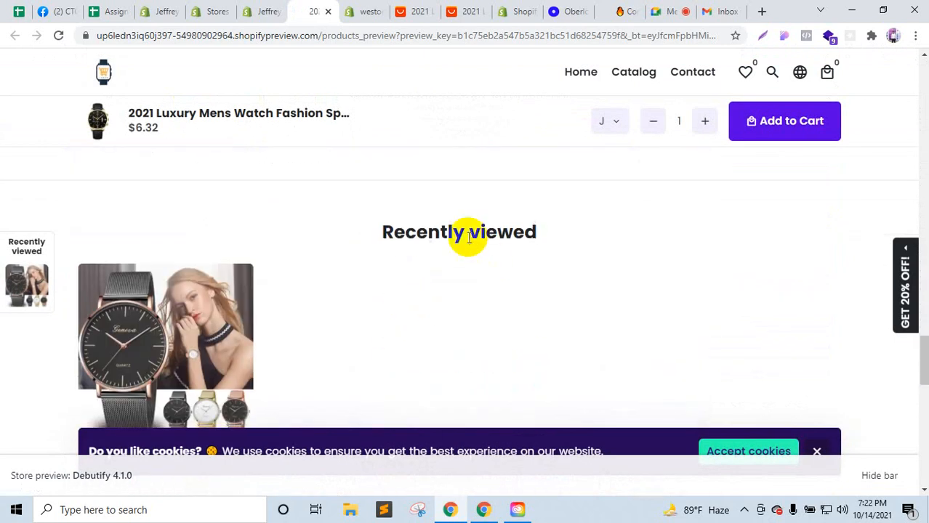
click(879, 475)
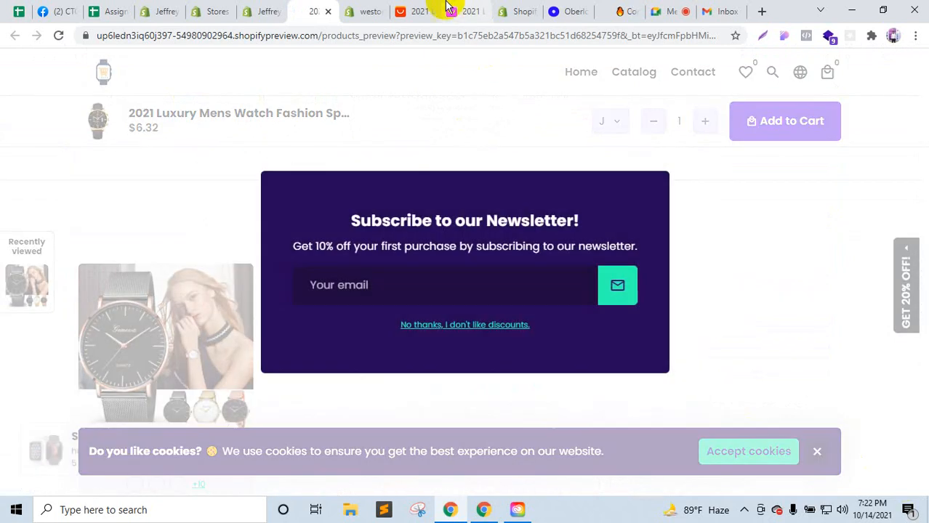
Step: Go back to the store's Shopify product list
click(418, 11)
scroll(401, 161, up, 4)
scroll(404, 168, up, 5)
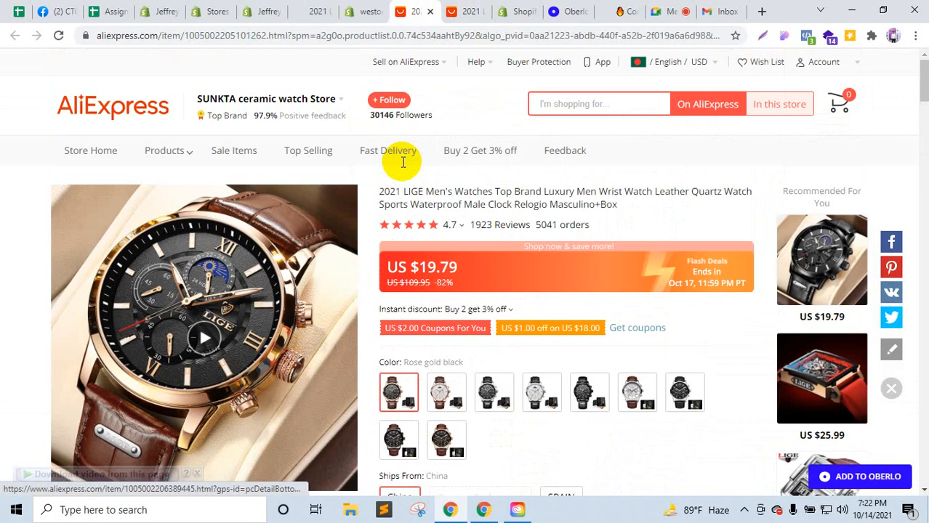
click(264, 12)
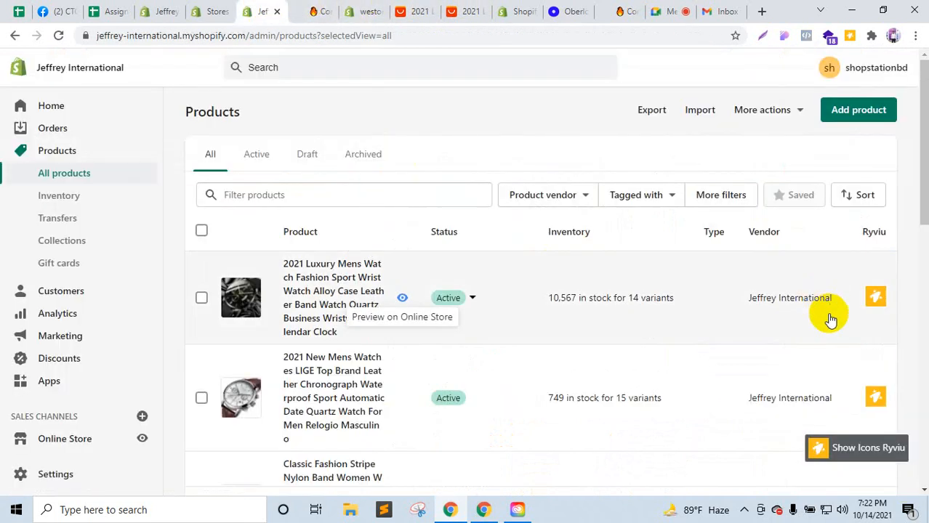
Step: Open the LIGE watch's product details page in a new tab
scroll(829, 315, down, 2)
click(876, 264)
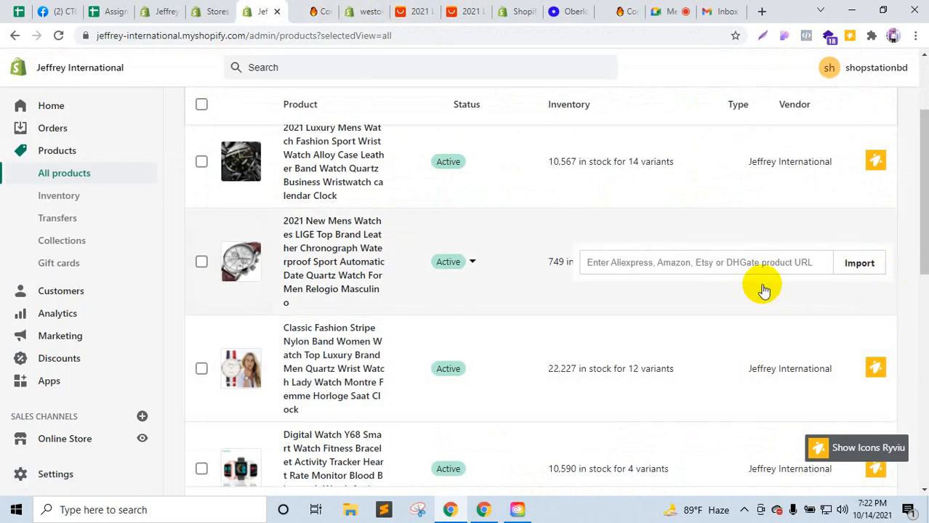
click(875, 370)
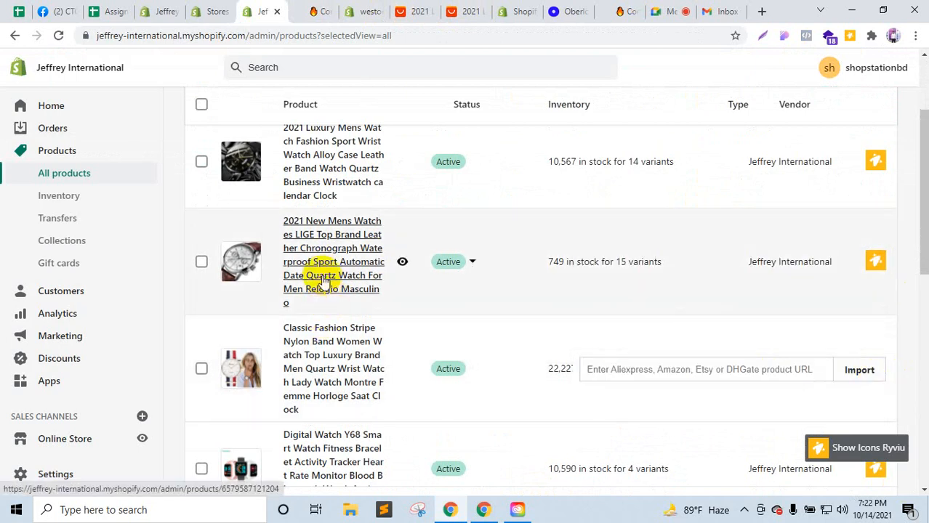
ctrl+click(323, 281)
click(302, 9)
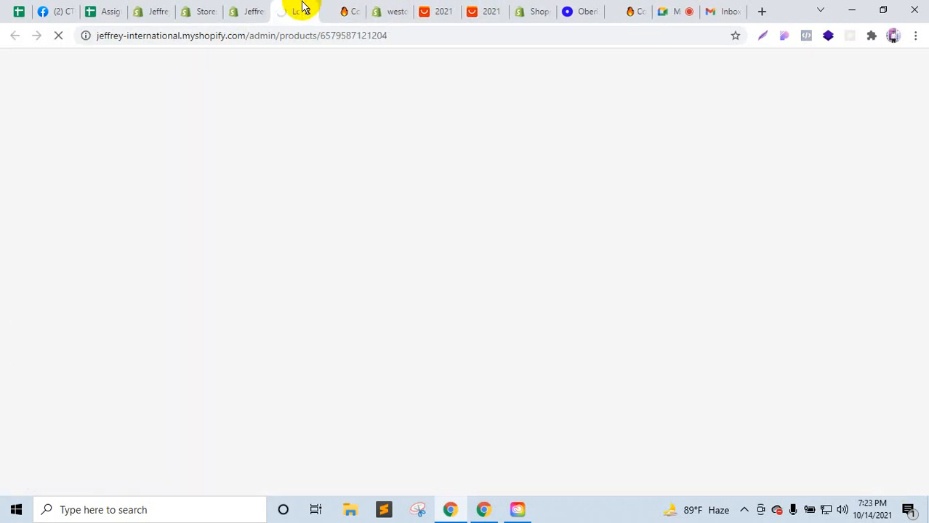
click(255, 8)
click(292, 9)
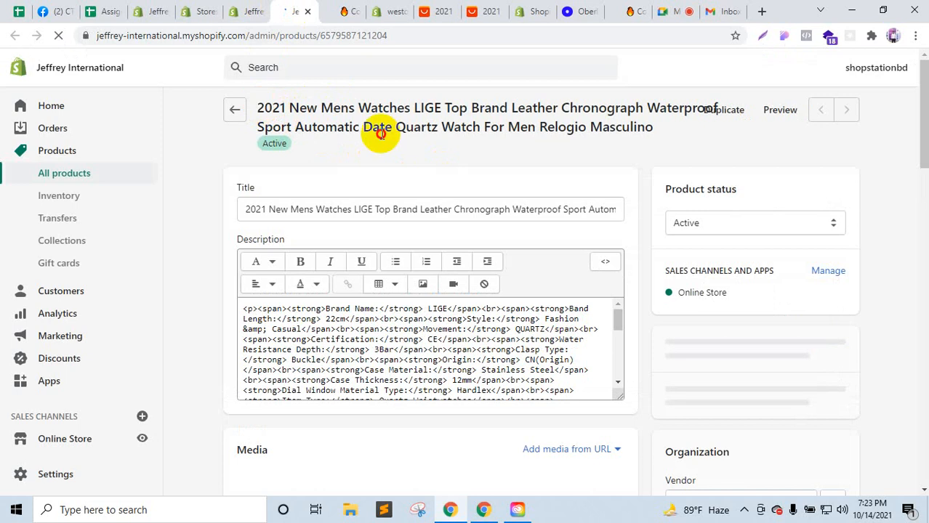
Step: Copy the LIGE watch's full product title for an AliExpress search
drag(381, 135, 253, 109)
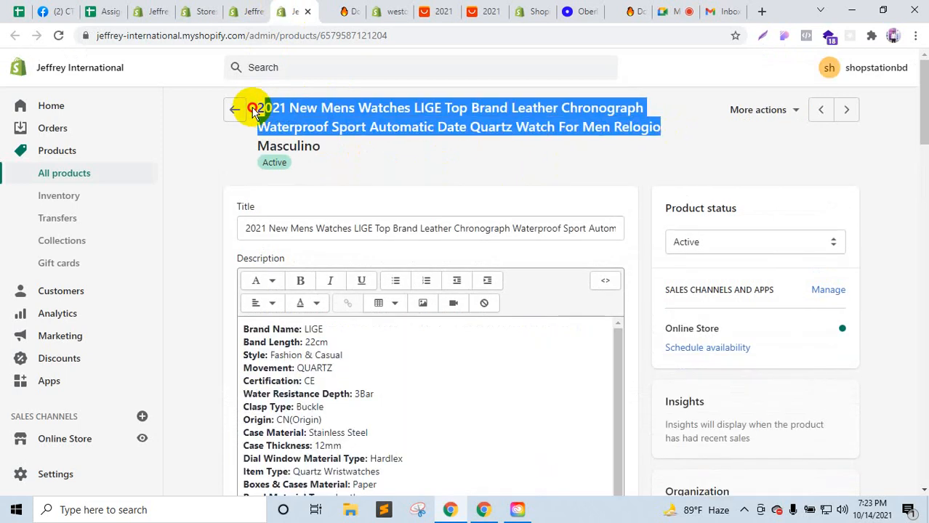
click(433, 11)
click(576, 104)
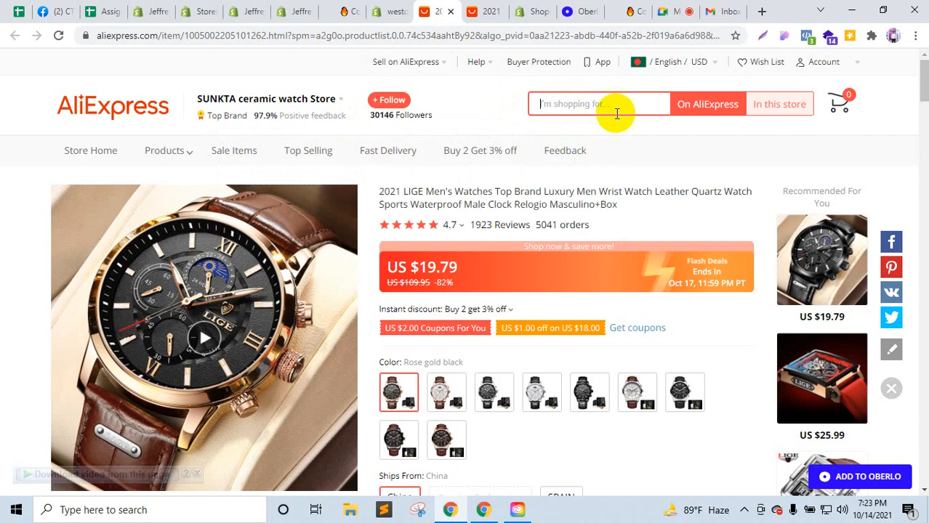
Step: Search AliExpress for the pasted LIGE watch title
key(ctrl+v)
click(703, 110)
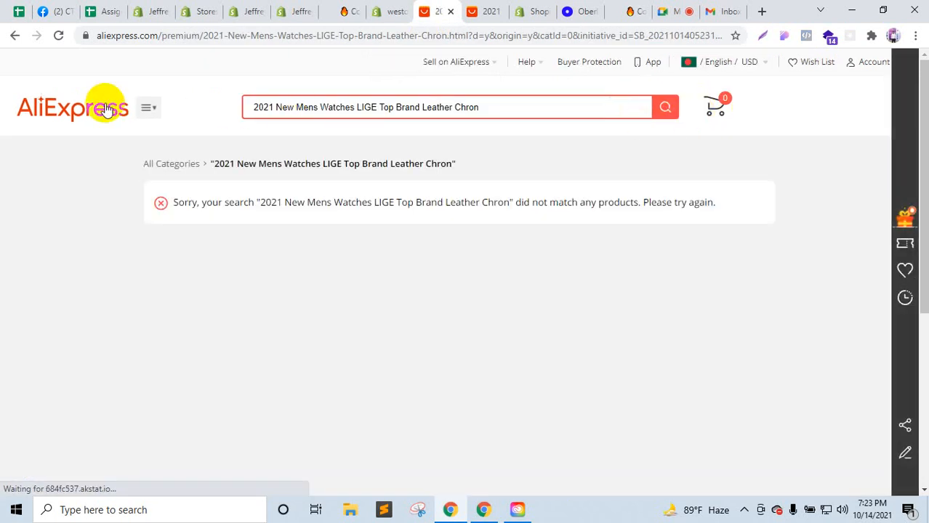
click(106, 109)
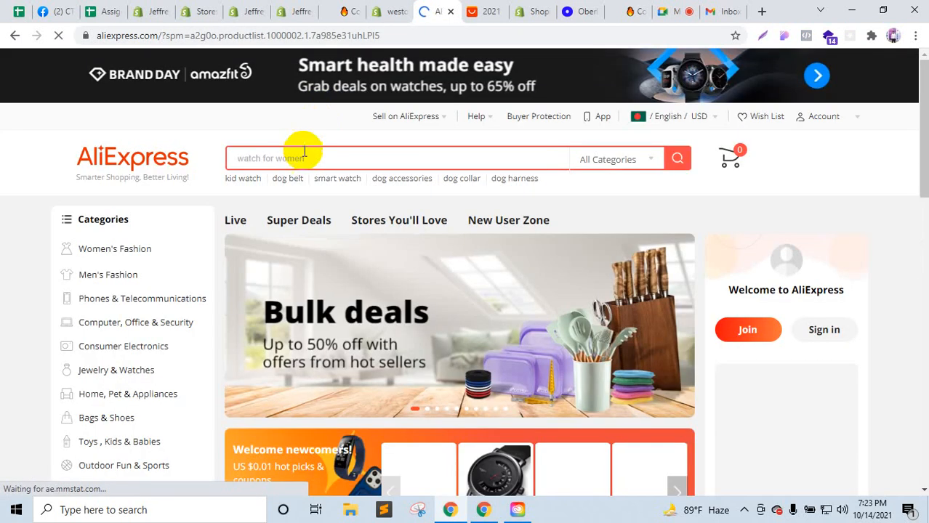
click(318, 158)
text(2021 New Mens Watches LIGE Top Brand Leather Chron)
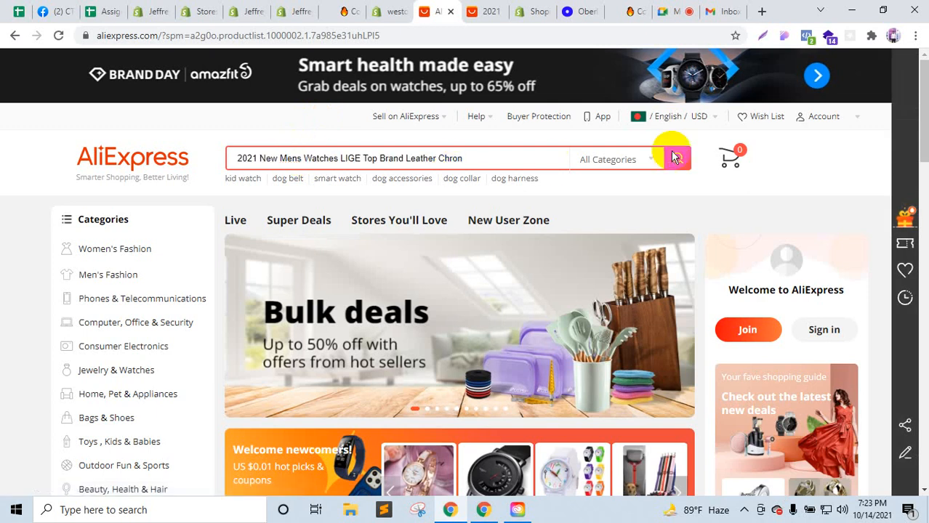
click(675, 158)
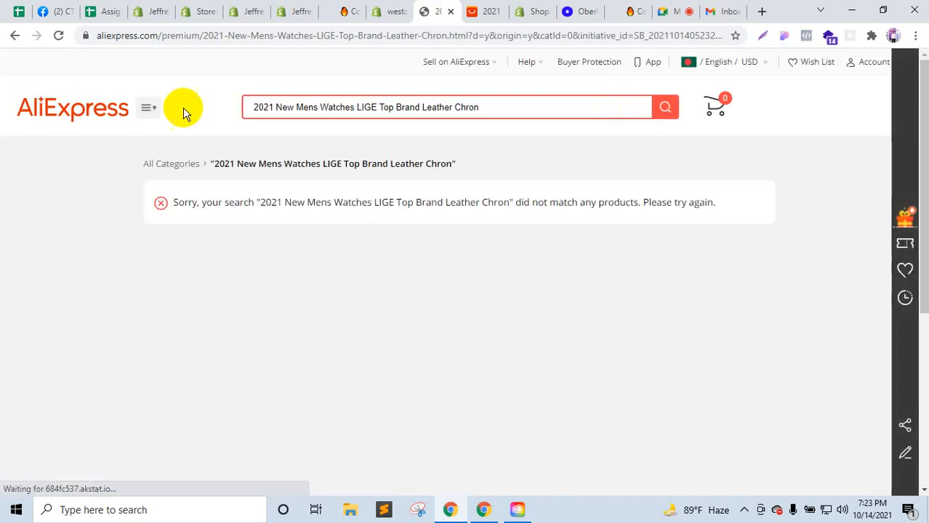
click(86, 110)
click(251, 11)
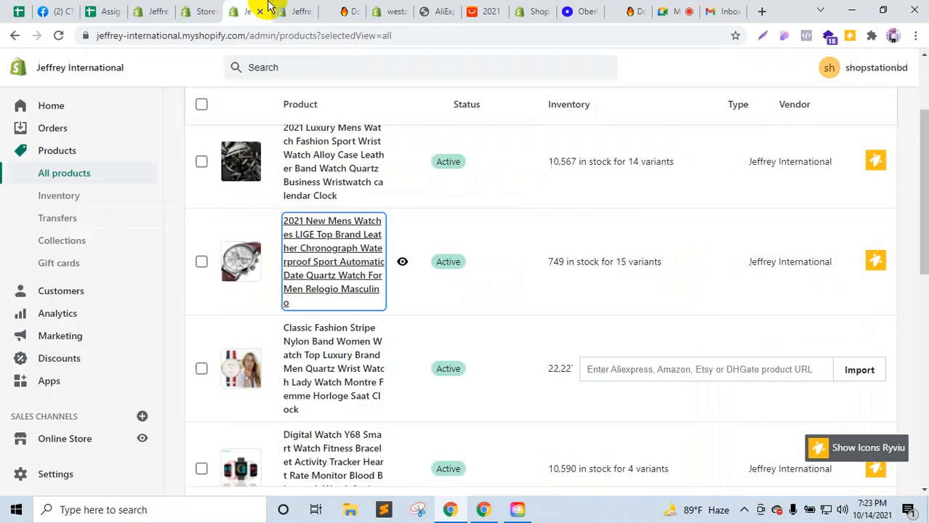
click(298, 9)
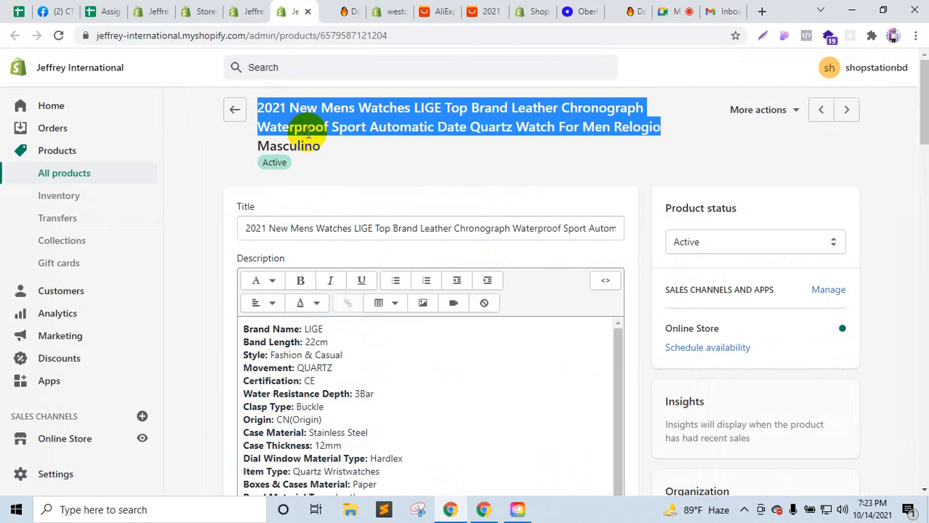
click(408, 13)
click(432, 9)
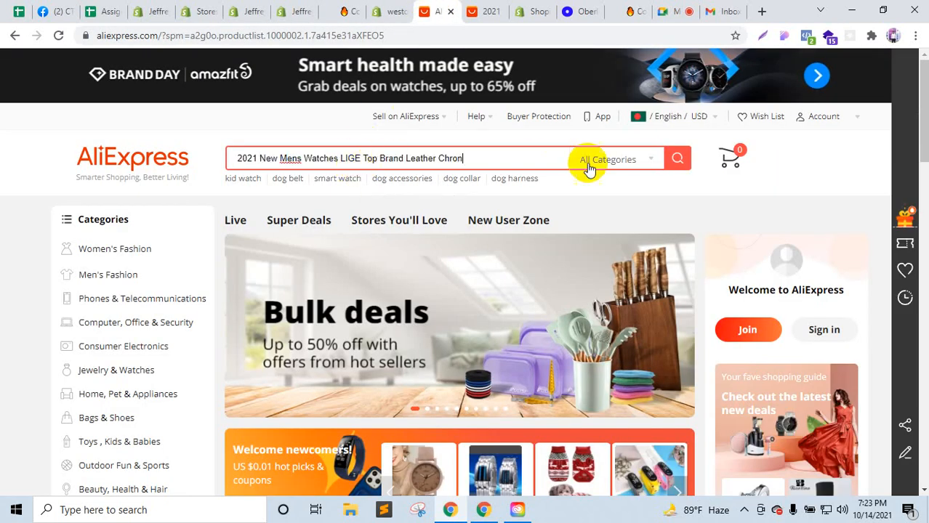
Step: Search again with " Chron" trimmed and open the first LIGE watch result
key(BackSpace)
key(BackSpace)
key(BackSpace)
key(BackSpace)
key(BackSpace)
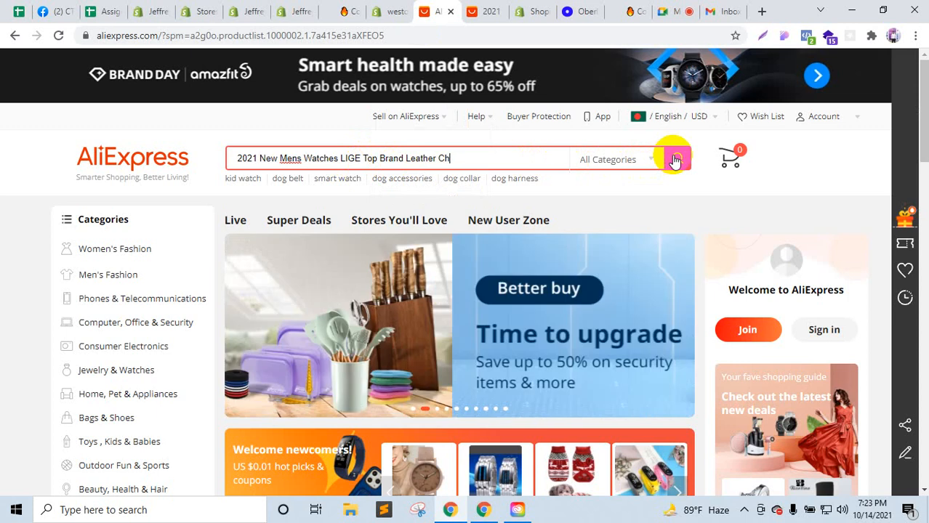
click(676, 159)
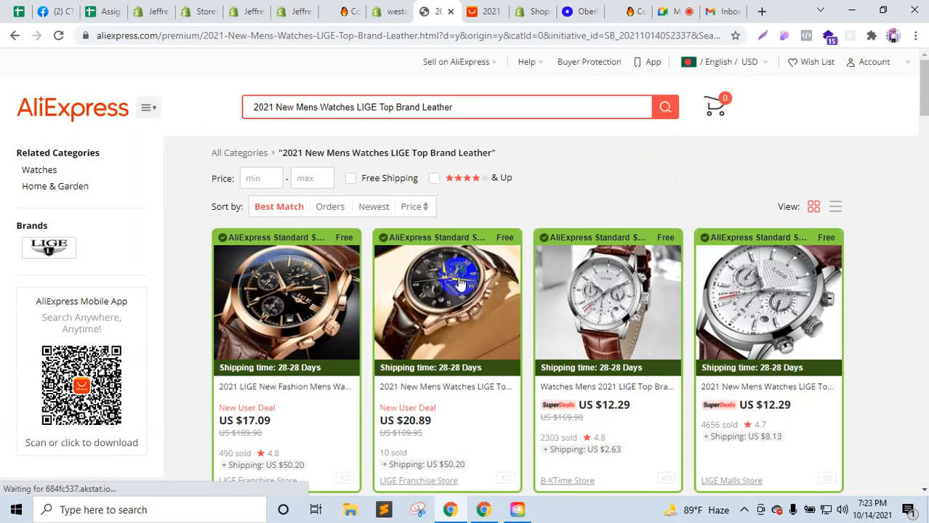
click(287, 320)
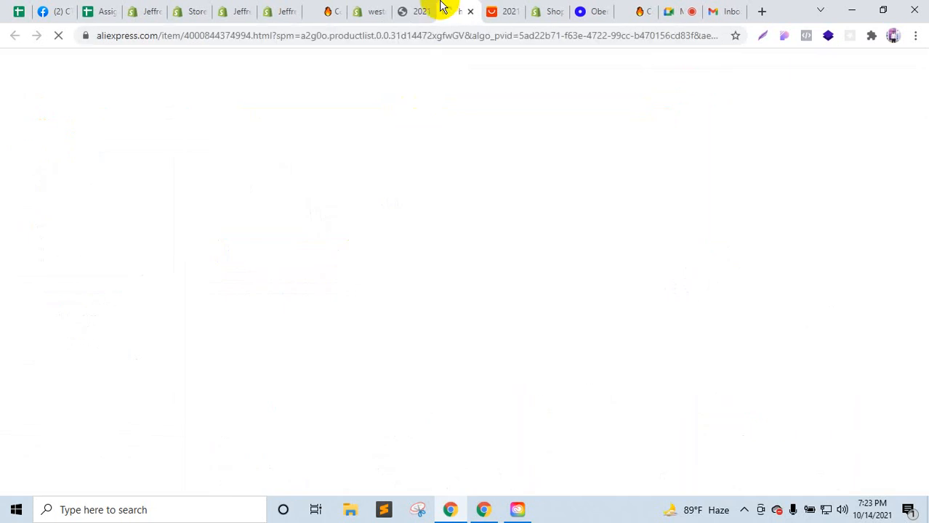
drag(436, 6, 332, 8)
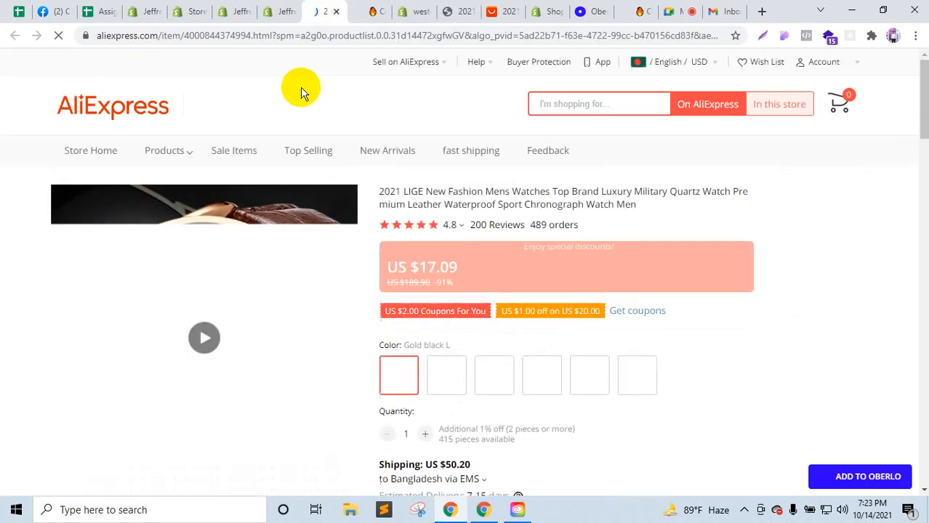
click(687, 9)
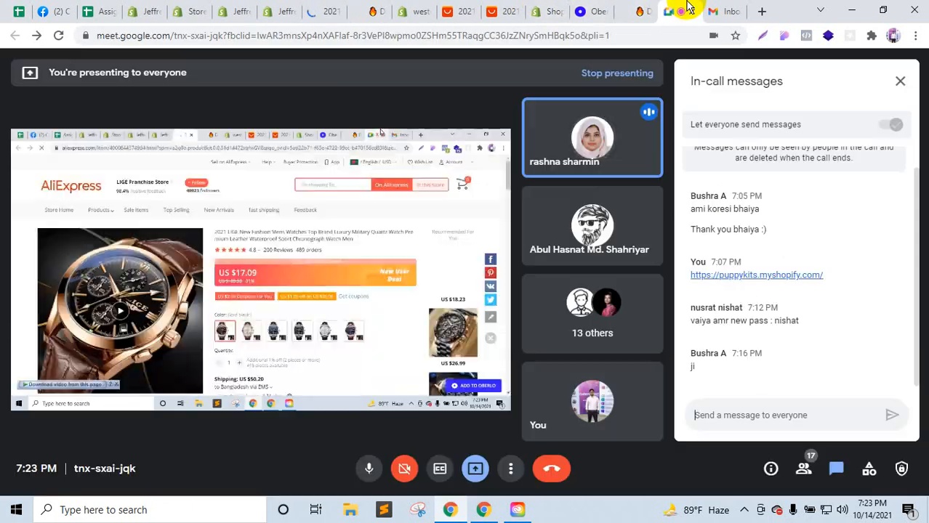
click(323, 8)
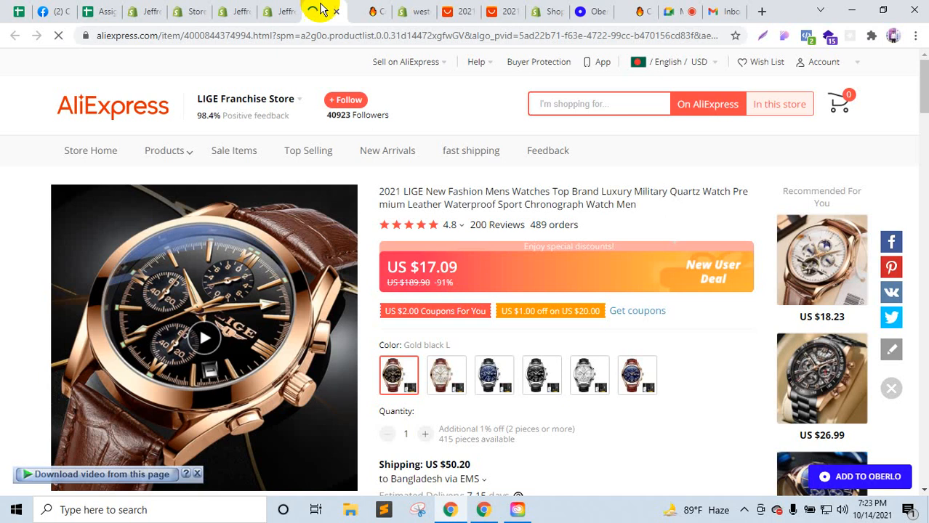
Step: Copy the LIGE listing's URL and return to the Shopify product page
scroll(498, 290, down, 1)
scroll(489, 312, up, 1)
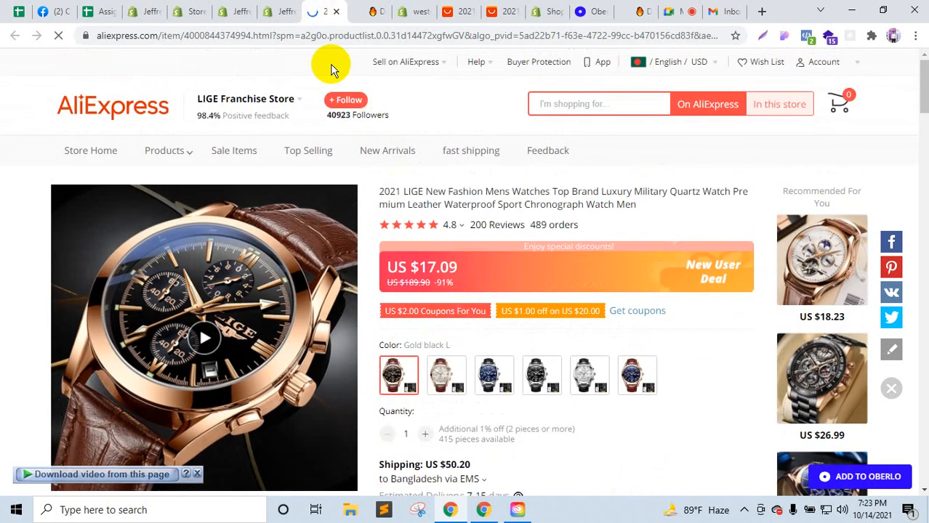
click(326, 35)
click(283, 8)
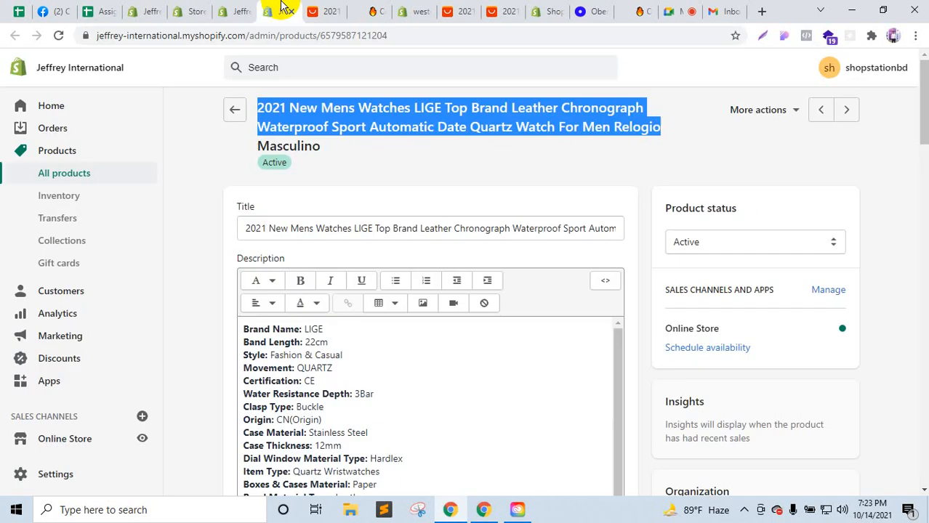
Step: Paste the AliExpress listing URL into the LIGE watch's Ryviu field and import its reviews
click(245, 9)
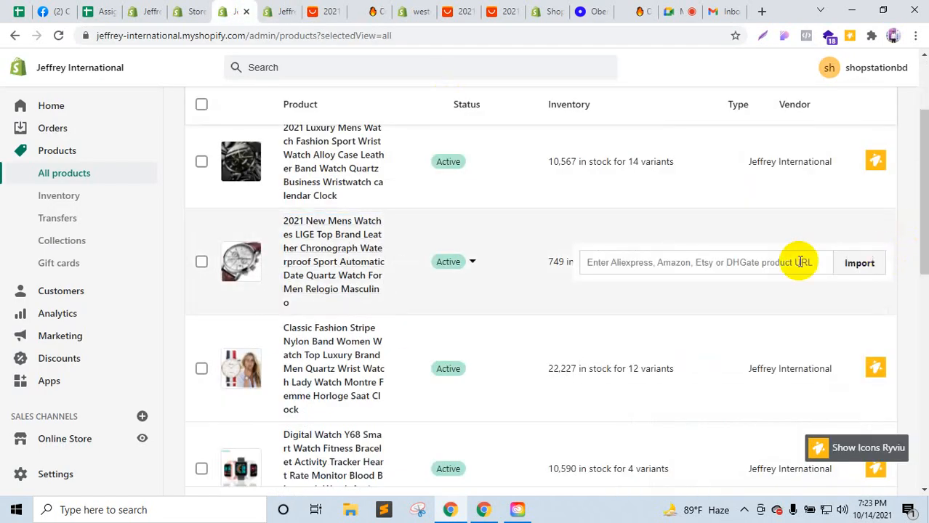
click(801, 262)
key(ctrl+v)
click(838, 263)
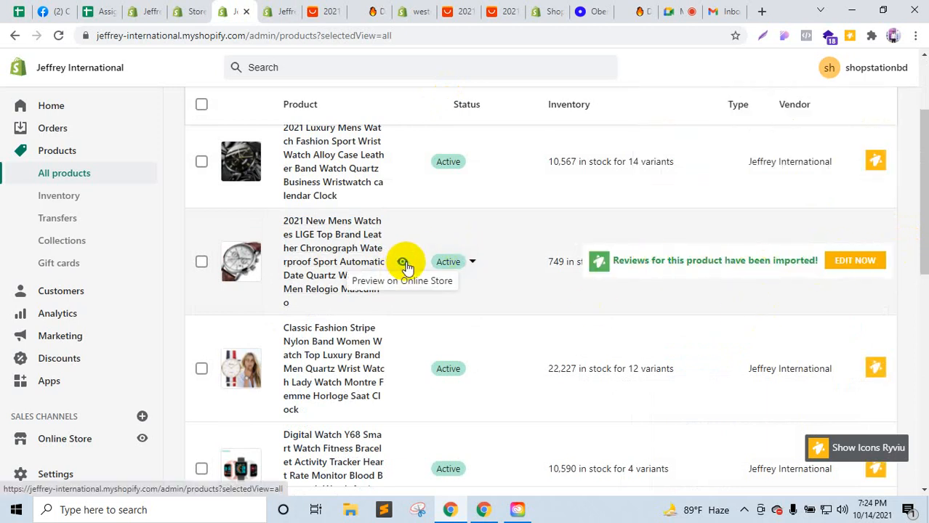
click(404, 263)
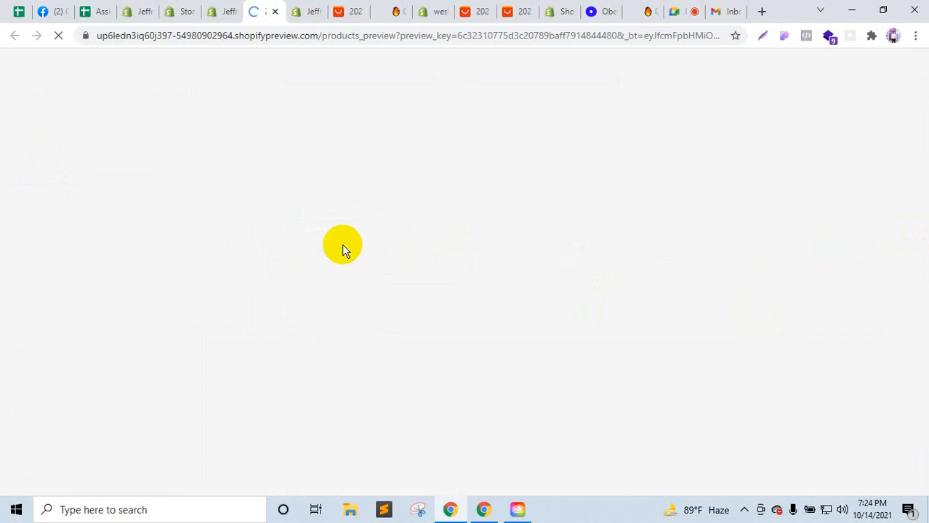
Step: Scroll the LIGE watch storefront page, dismissing the preview bar, newsletter offer and cookie notice
scroll(344, 251, down, 3)
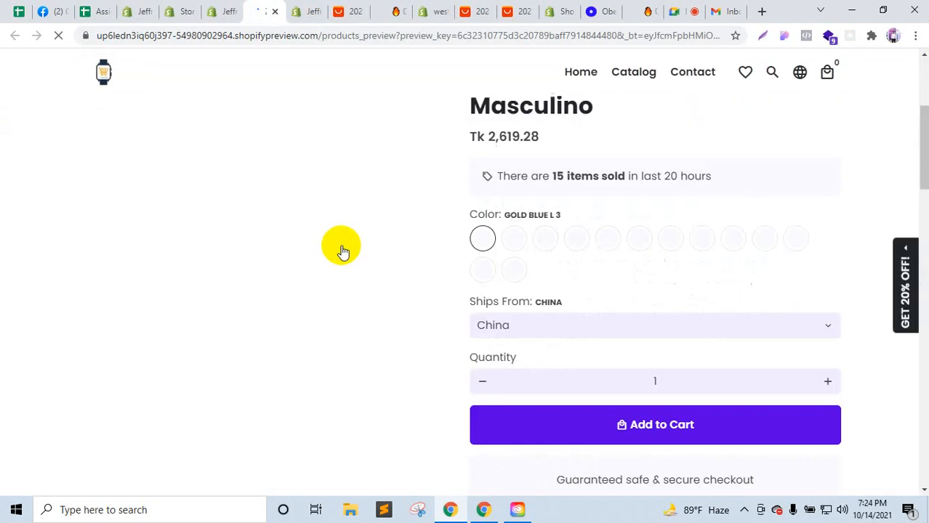
scroll(344, 250, down, 15)
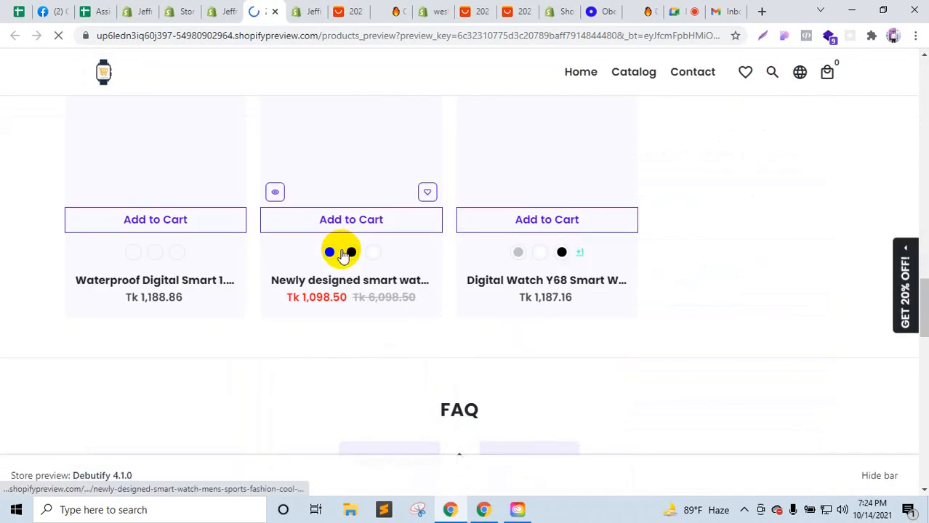
scroll(344, 254, down, 6)
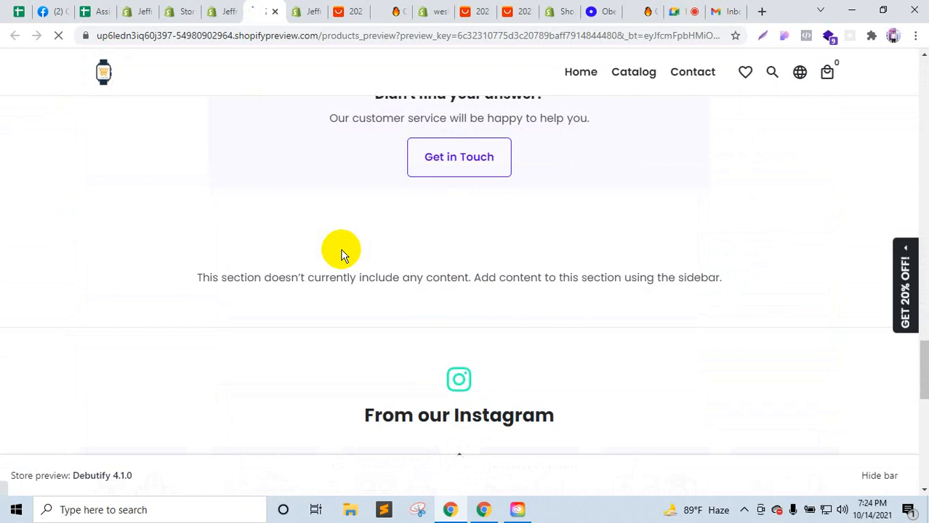
scroll(344, 254, down, 4)
scroll(344, 255, up, 8)
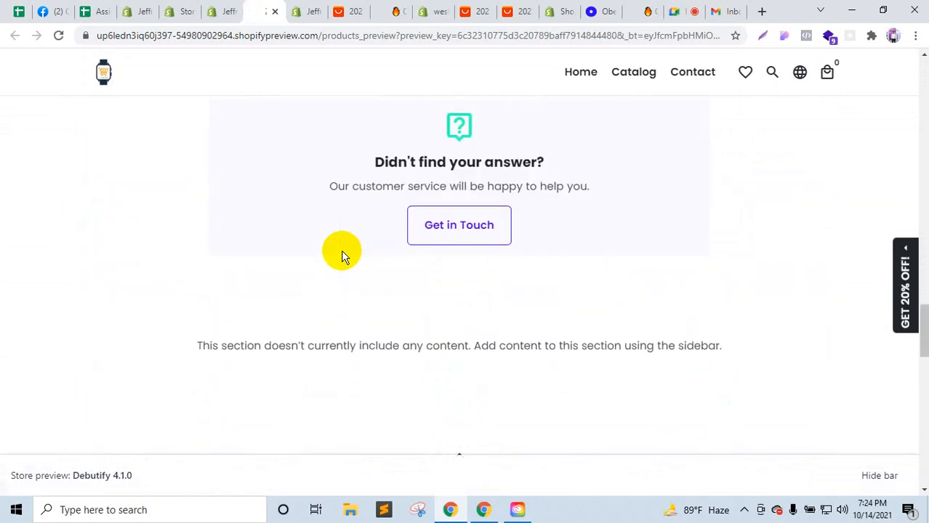
scroll(344, 254, up, 8)
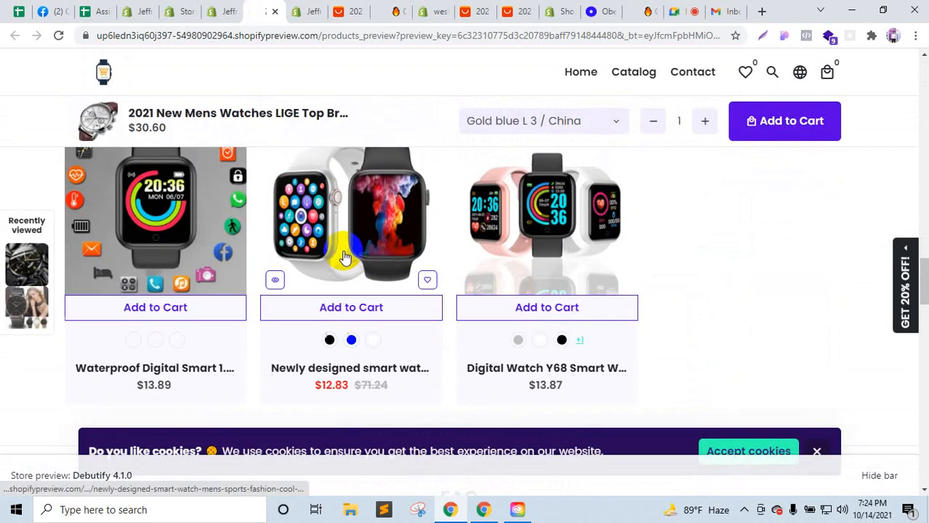
scroll(347, 250, up, 10)
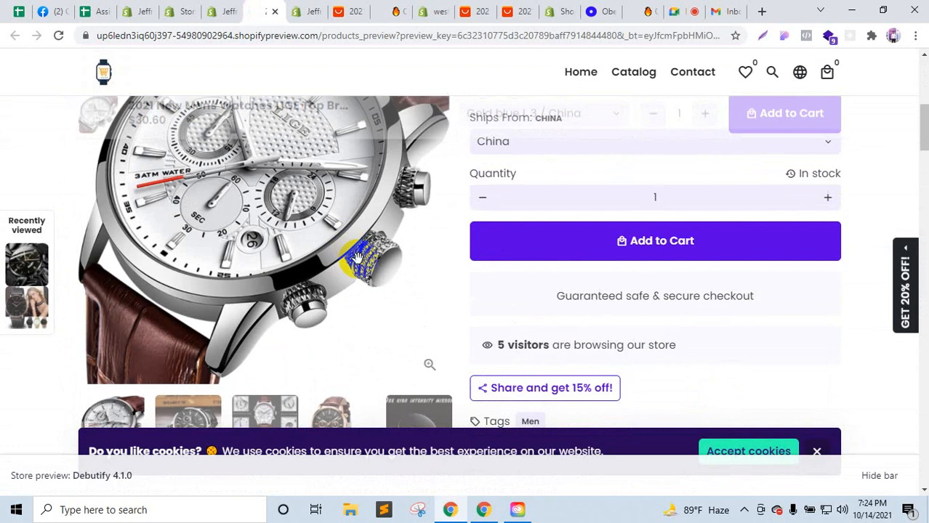
scroll(363, 283, down, 5)
scroll(371, 303, down, 5)
click(886, 483)
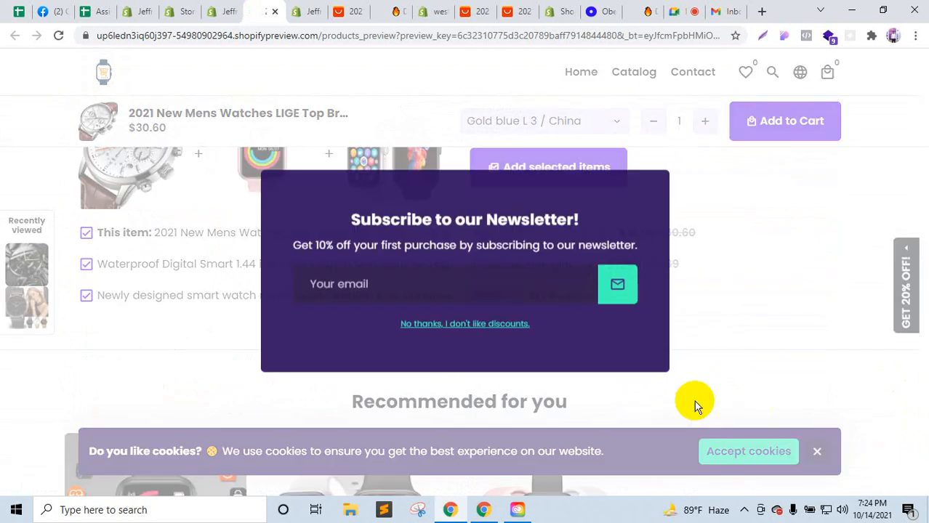
click(503, 325)
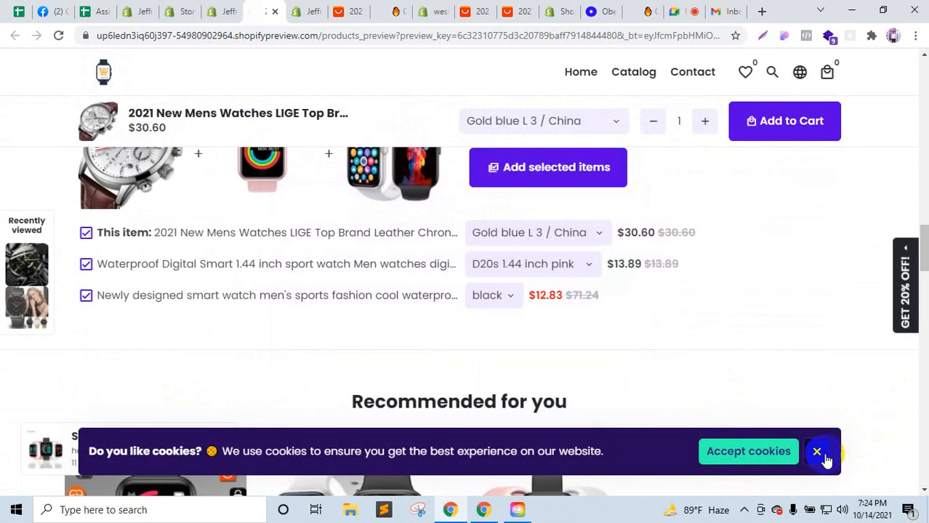
click(823, 456)
scroll(631, 375, down, 15)
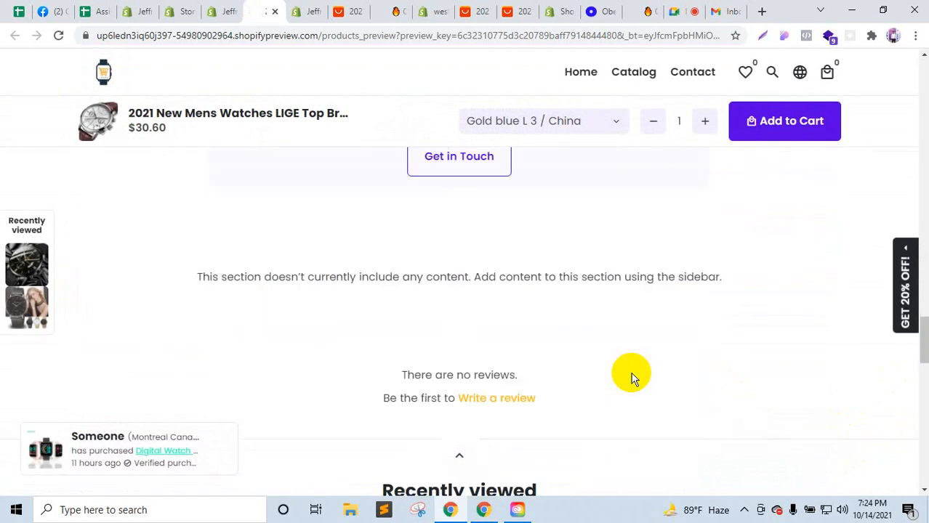
scroll(631, 375, down, 3)
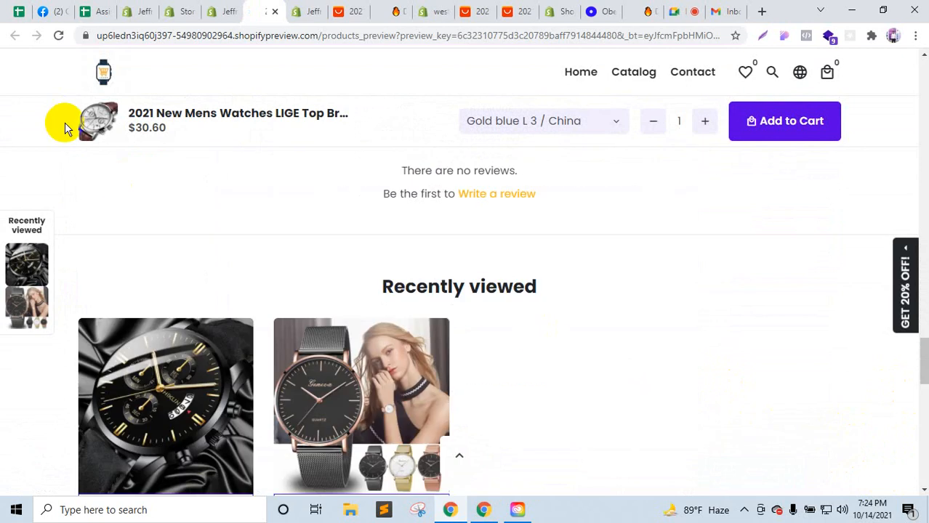
Step: Compare the storefront's 'There are no reviews' section against the admin and AliExpress listings
click(321, 7)
click(270, 10)
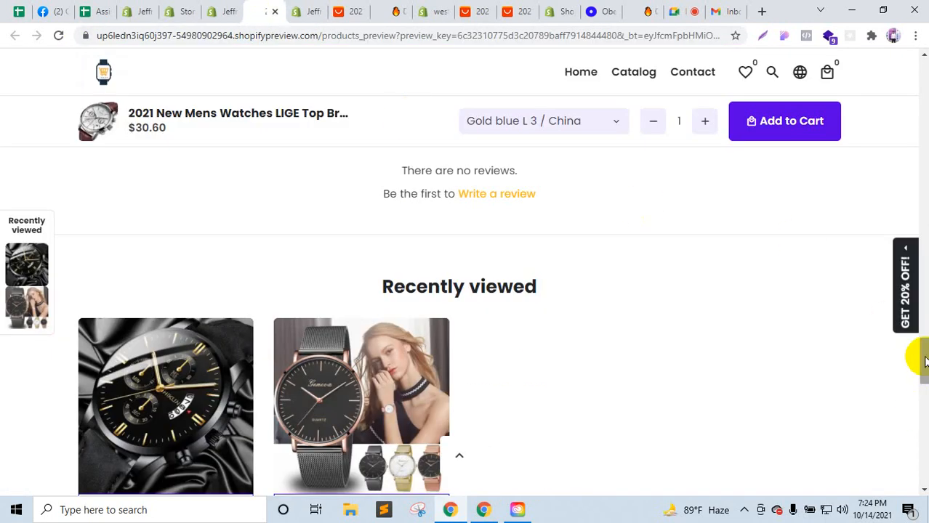
drag(925, 361, 919, 93)
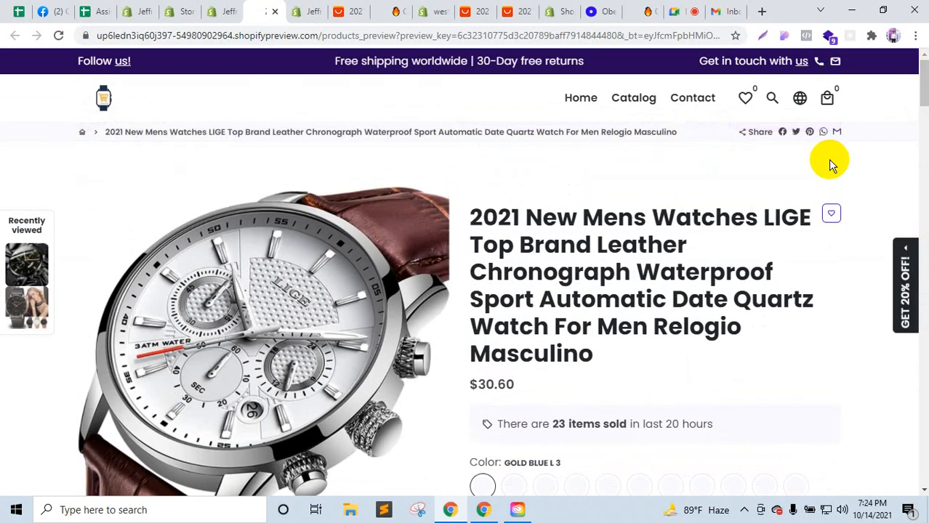
click(305, 9)
click(351, 10)
click(305, 9)
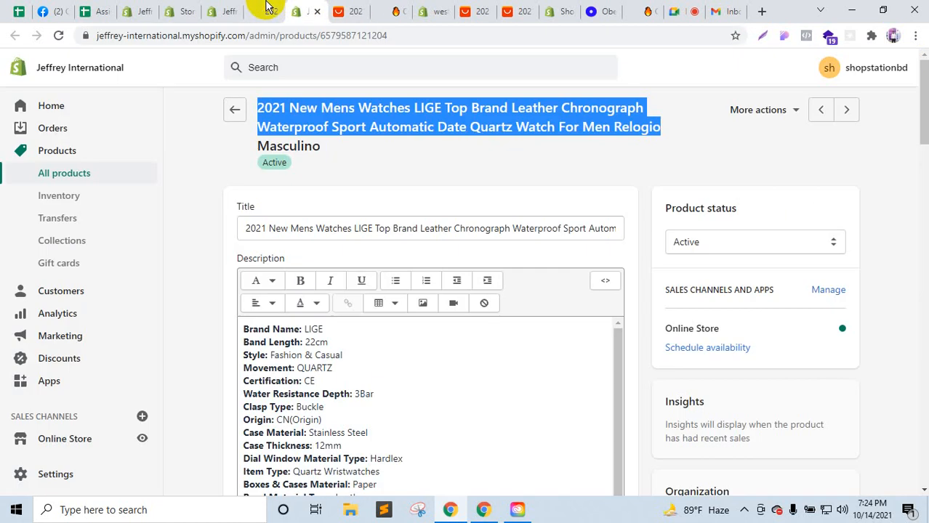
click(268, 9)
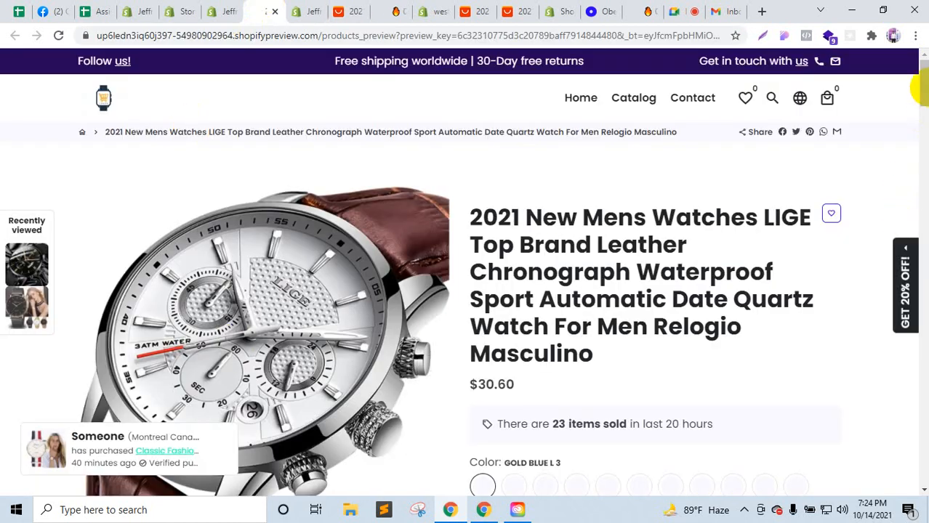
drag(923, 116, 918, 342)
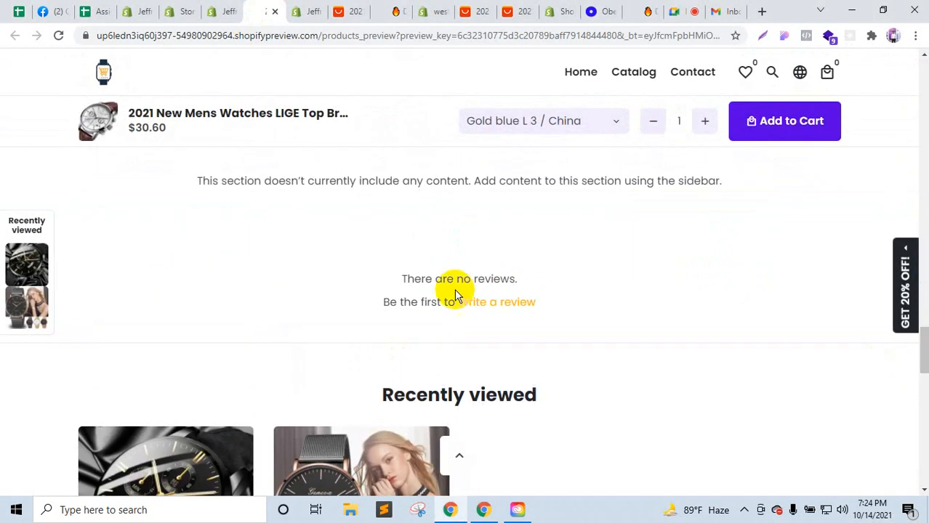
click(299, 9)
click(351, 10)
Step: Close the extra store preview, westorebd admin list and AliExpress product tabs
click(399, 10)
click(404, 10)
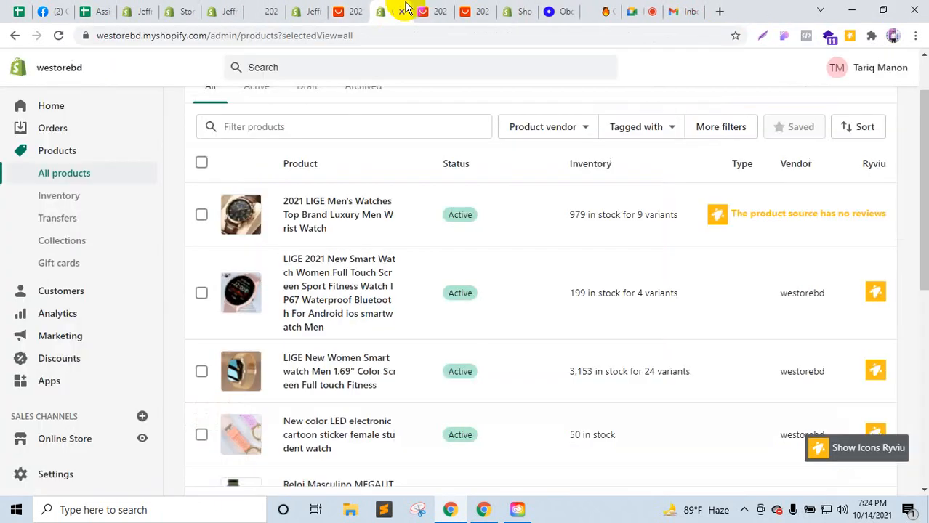
click(401, 12)
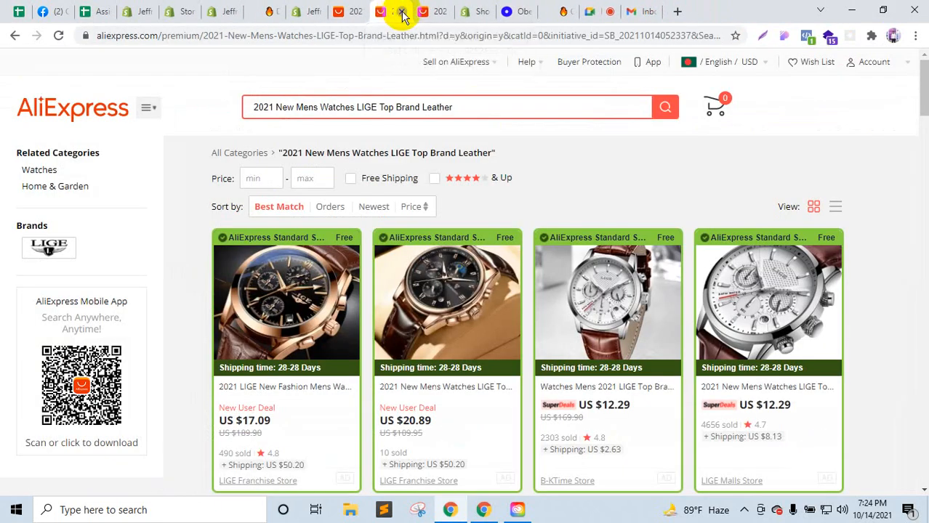
click(401, 13)
Step: Look over the remaining tabs and return to Oberlo's Import List
click(362, 7)
click(398, 8)
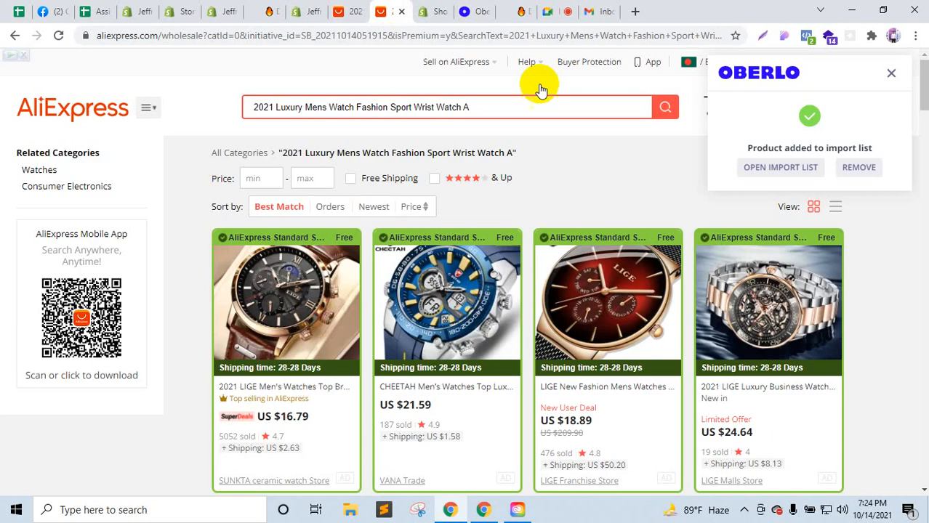
click(311, 7)
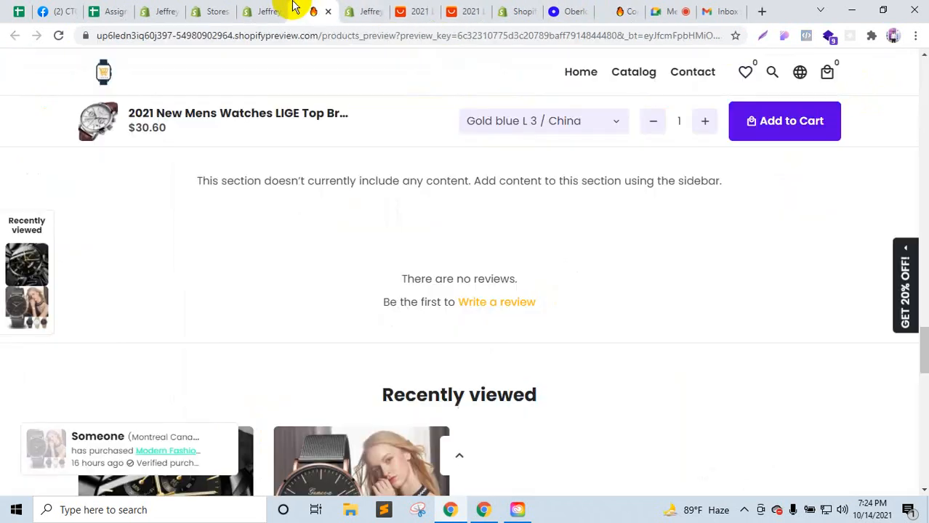
click(271, 7)
click(314, 8)
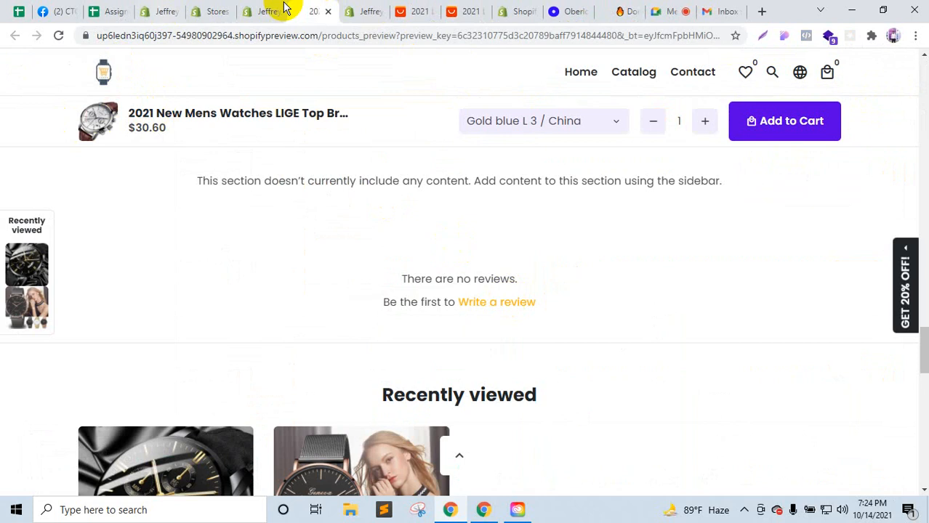
click(358, 5)
click(401, 9)
click(379, 7)
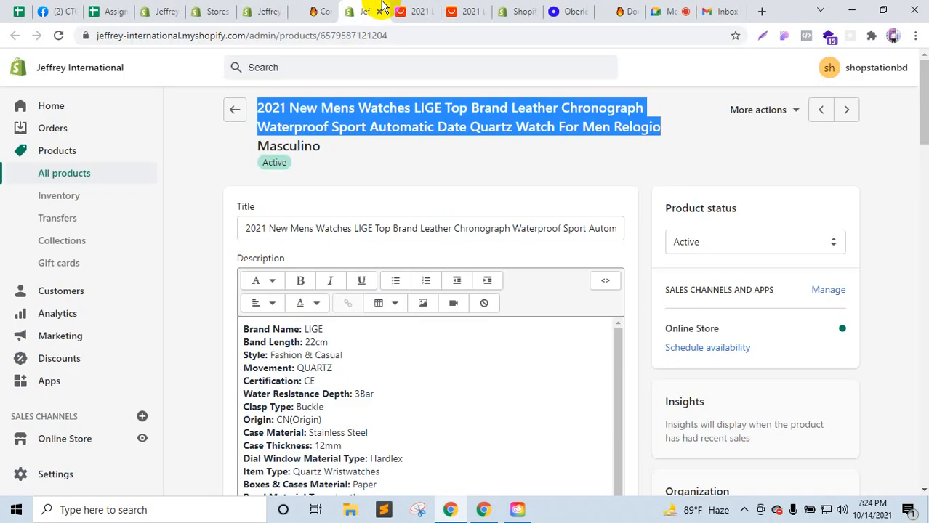
click(572, 9)
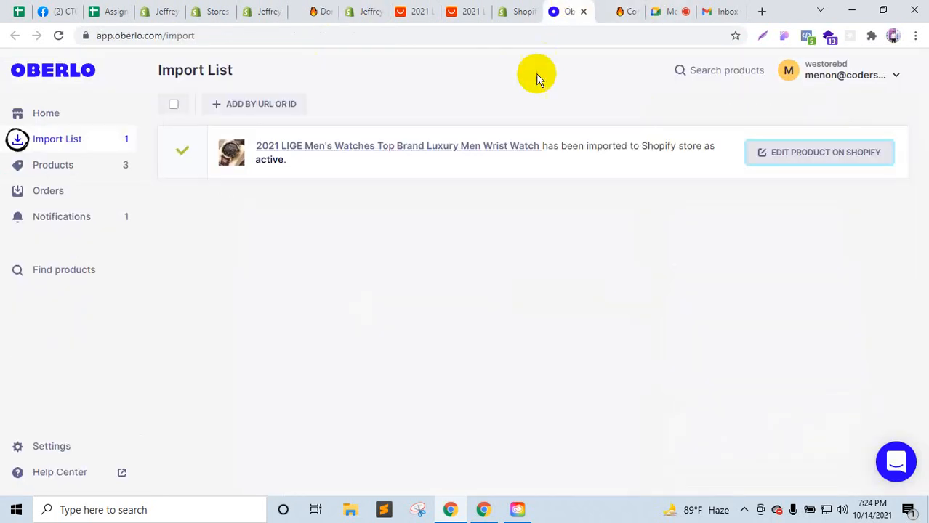
Step: Inspect the 2021 LIGE Men's Watches details in Oberlo Products, then go to its Shopify edit page
click(67, 164)
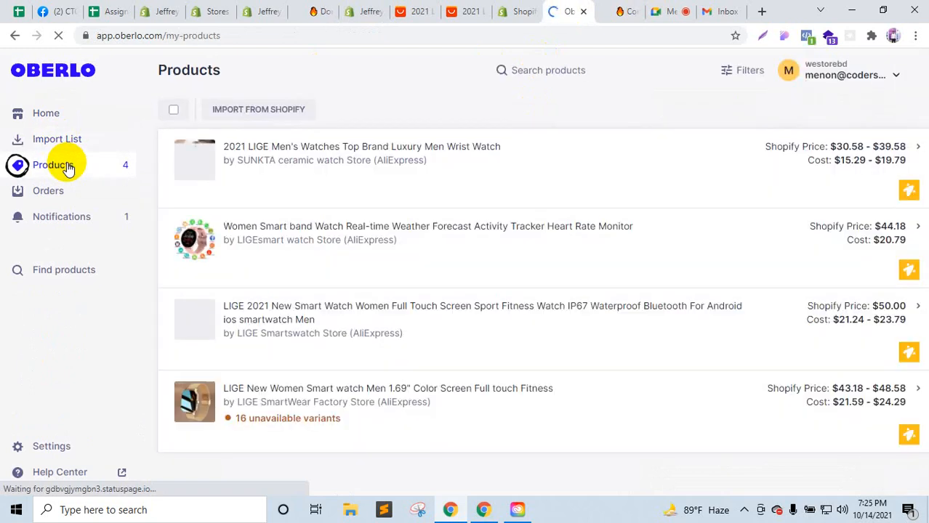
click(906, 196)
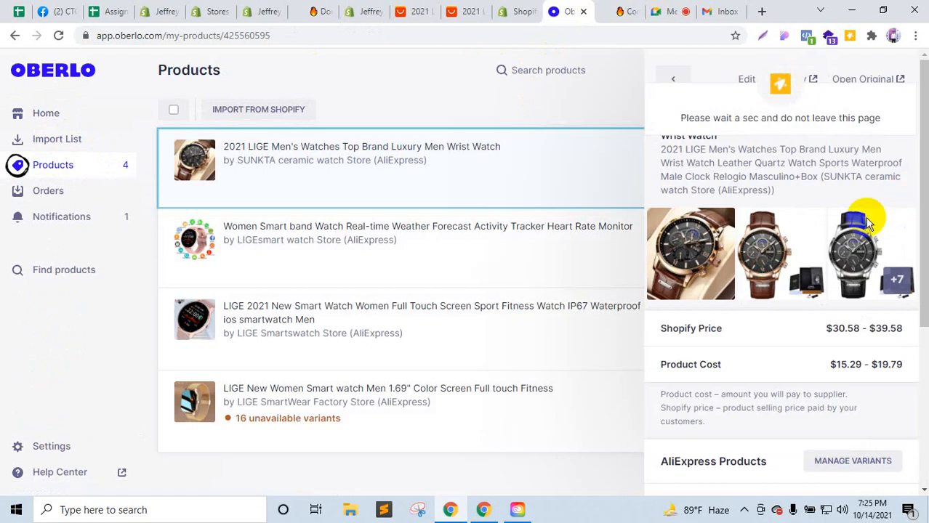
scroll(870, 224, down, 3)
scroll(827, 290, down, 1)
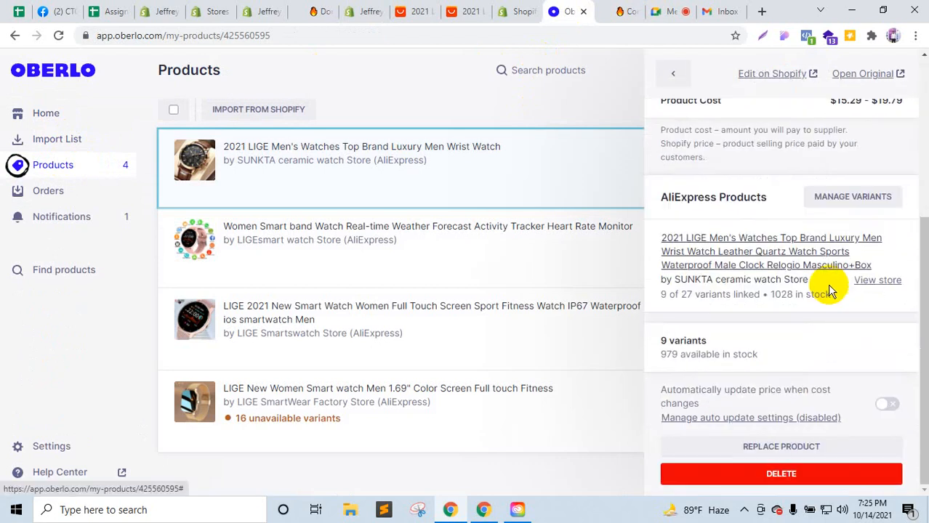
scroll(828, 283, up, 4)
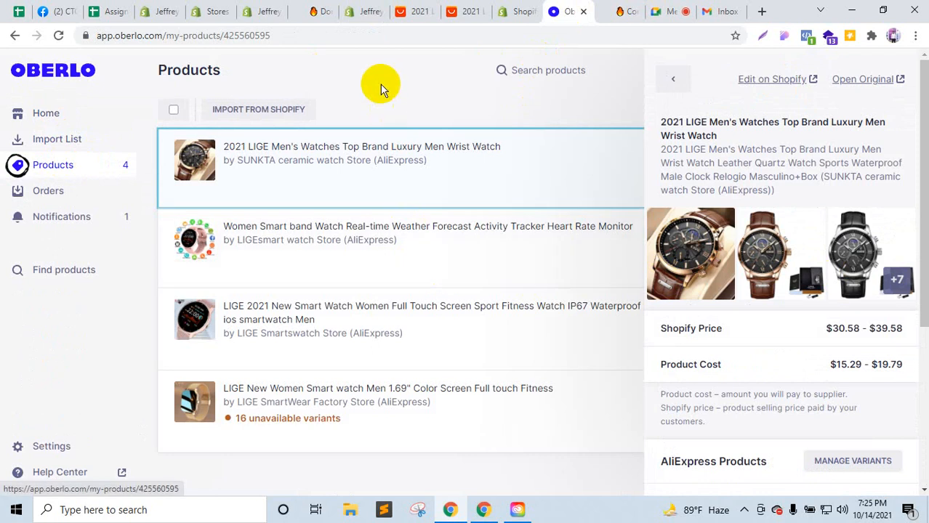
click(512, 11)
click(552, 14)
click(518, 16)
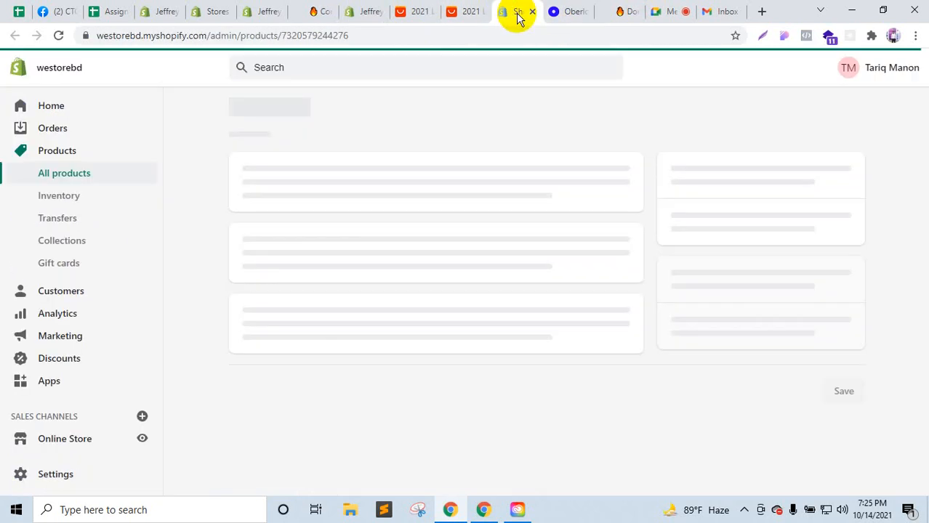
Step: Close the AliExpress search, AliExpress product and store preview tabs, returning to Jeffrey International's products
click(458, 12)
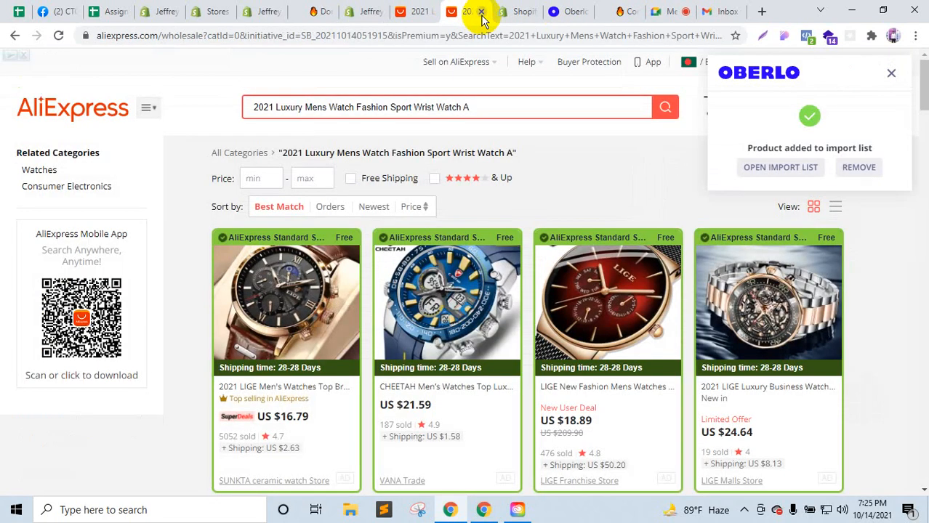
click(482, 12)
click(423, 12)
click(429, 13)
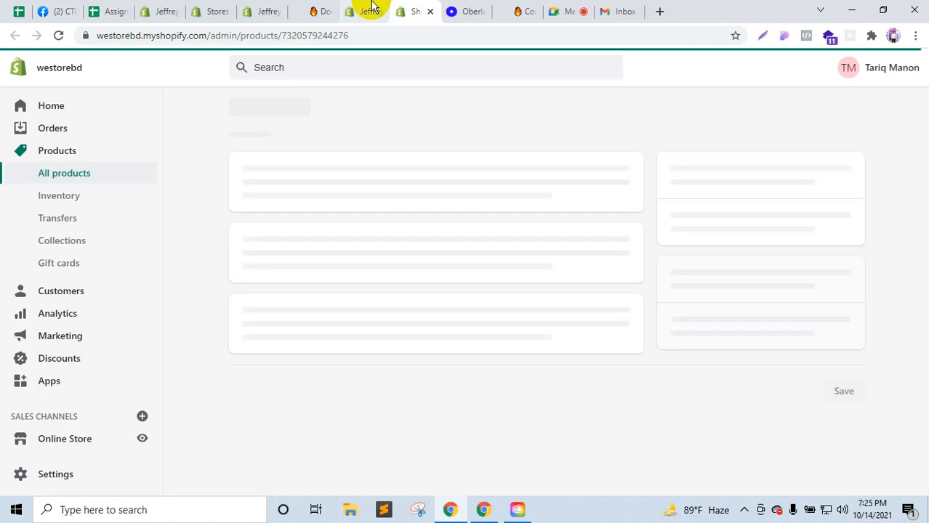
click(319, 9)
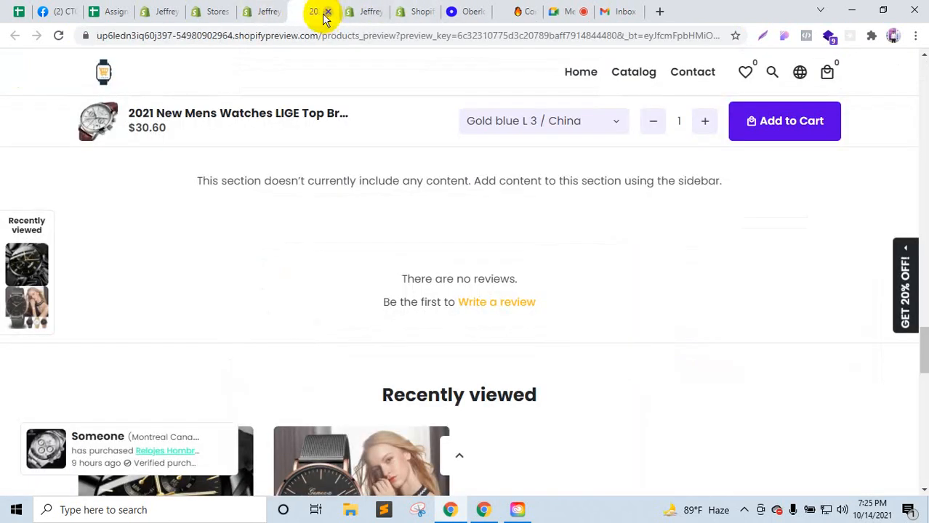
click(327, 12)
click(268, 8)
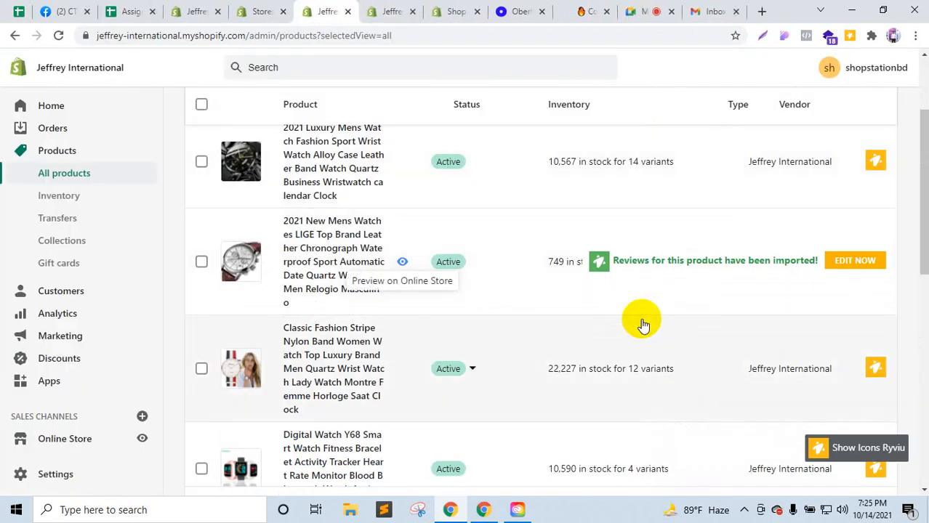
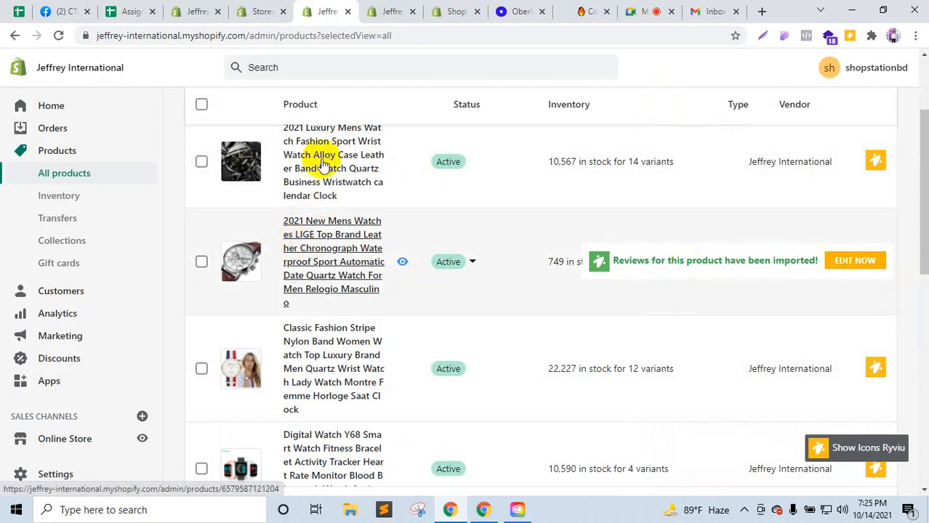
Step: Cycle through the Jeffrey, Shop, Oberlo and storefront tabs to reach the Assignment Sheet spreadsheet
click(387, 9)
click(474, 7)
click(531, 8)
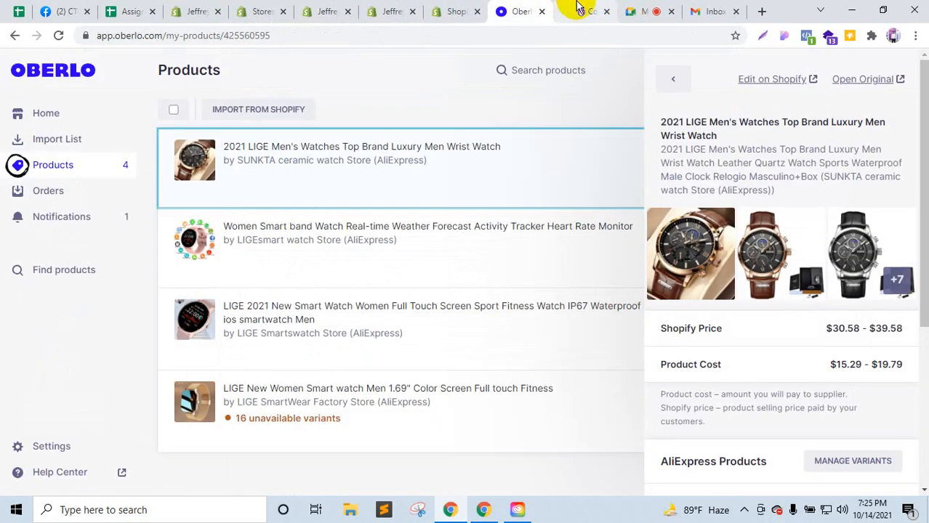
click(581, 8)
click(127, 9)
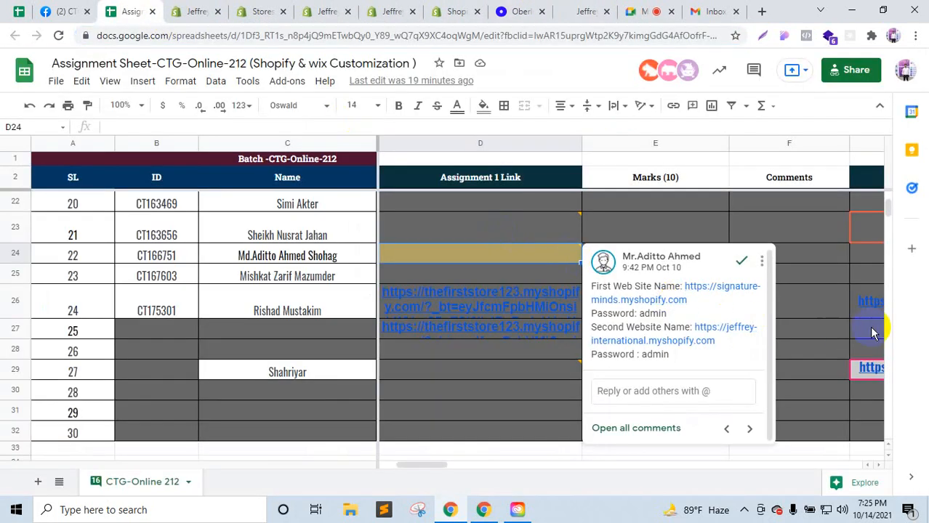
Step: Scroll the sheet to the Assignment 2 Link column and open the thewatchbd store link
click(825, 315)
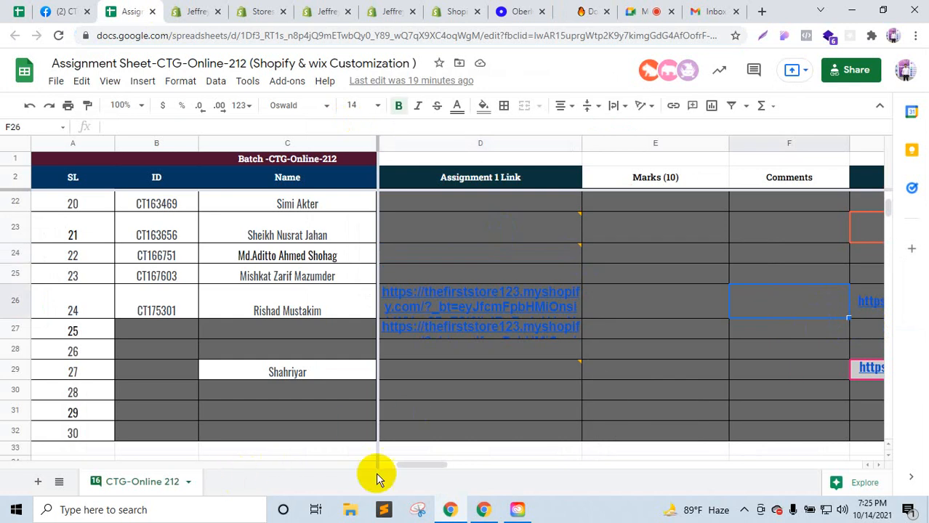
drag(406, 464, 455, 465)
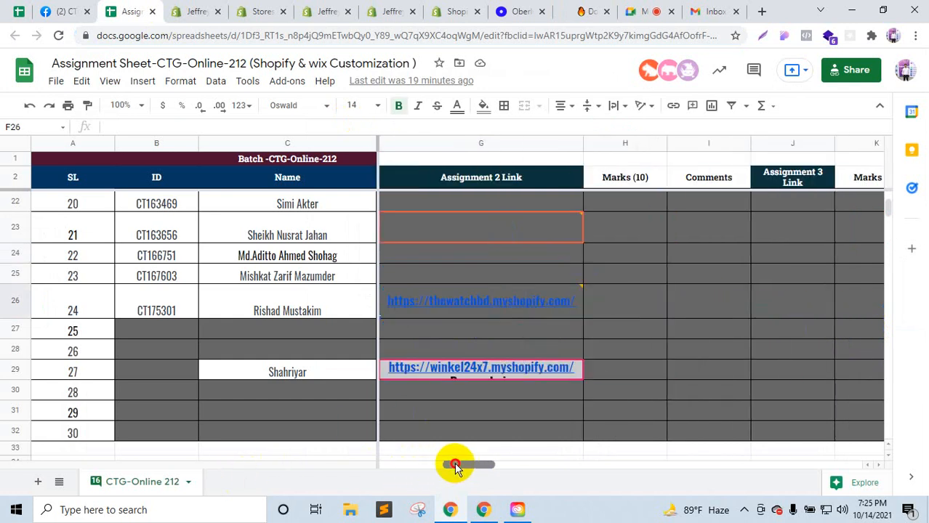
mouse_move(486, 301)
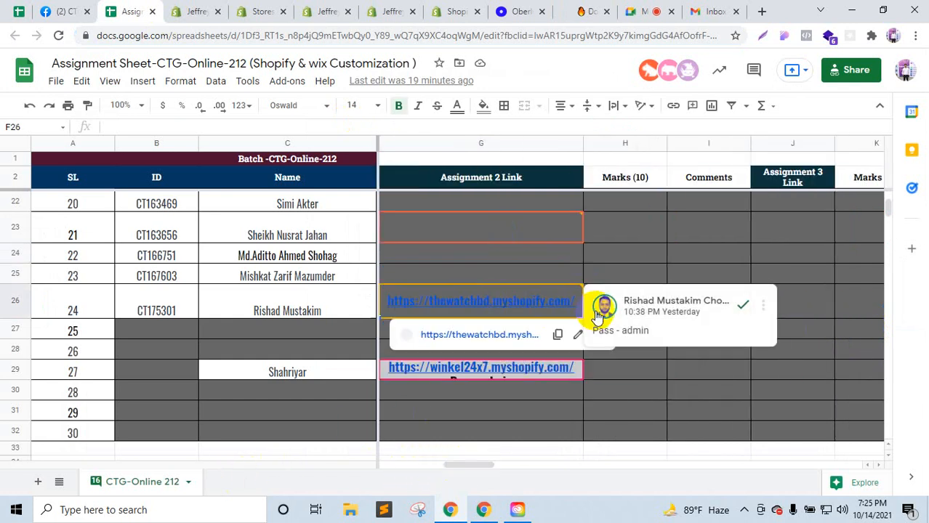
click(494, 336)
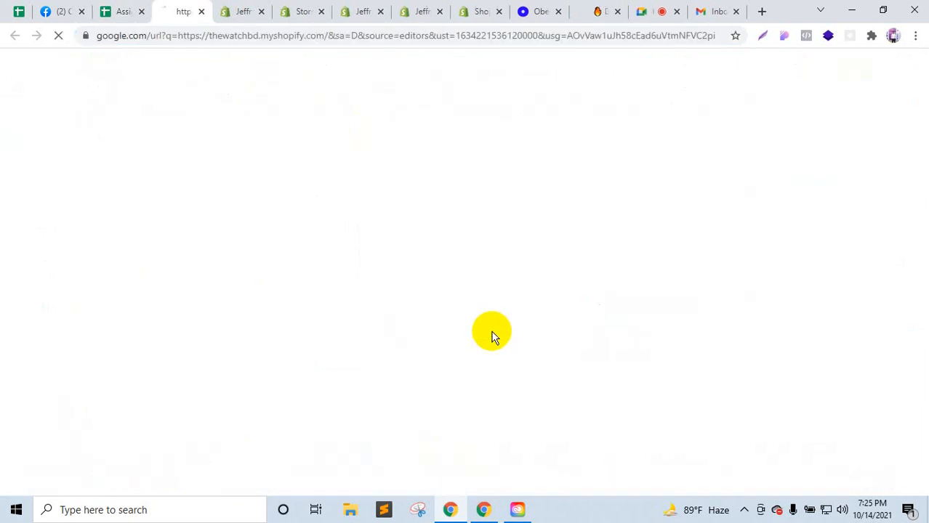
Step: Read the store password from the link's comment, then go to the thewatchbd storefront
click(134, 11)
mouse_move(640, 299)
mouse_move(532, 299)
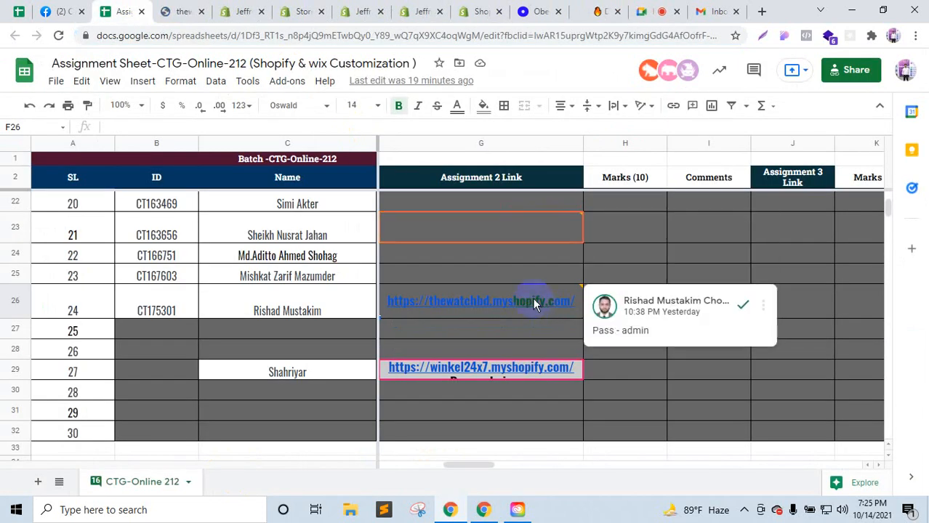
click(651, 338)
click(187, 10)
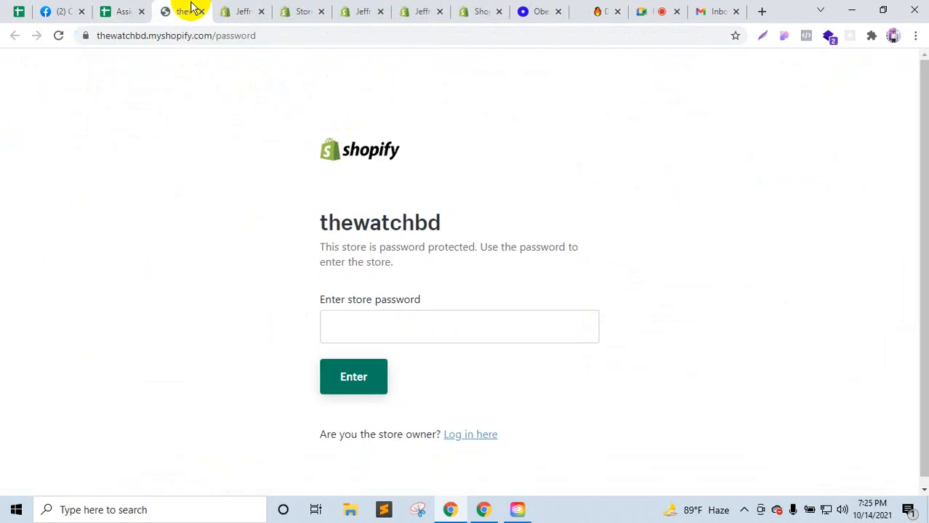
Step: Unlock the thewatchbd store with its password and decline Chrome's save-password offer
click(338, 335)
text(admin)
click(347, 376)
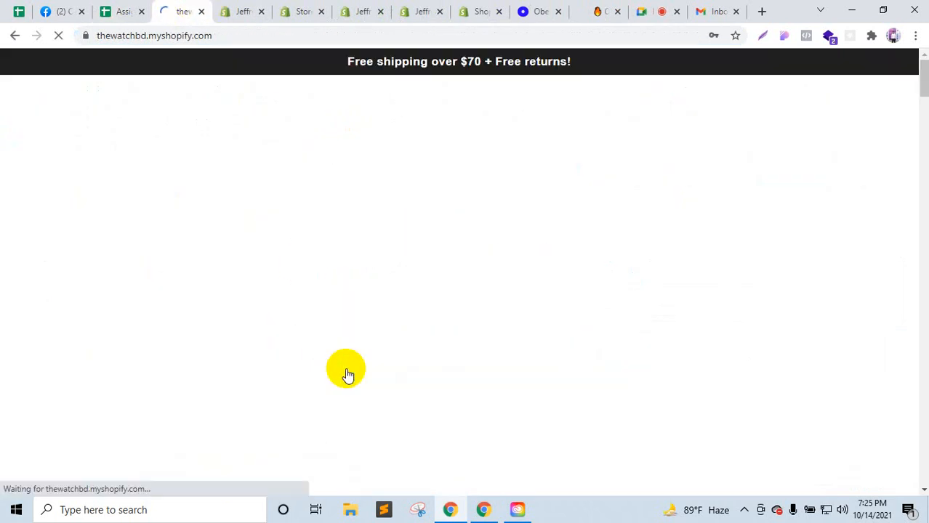
scroll(346, 375, down, 5)
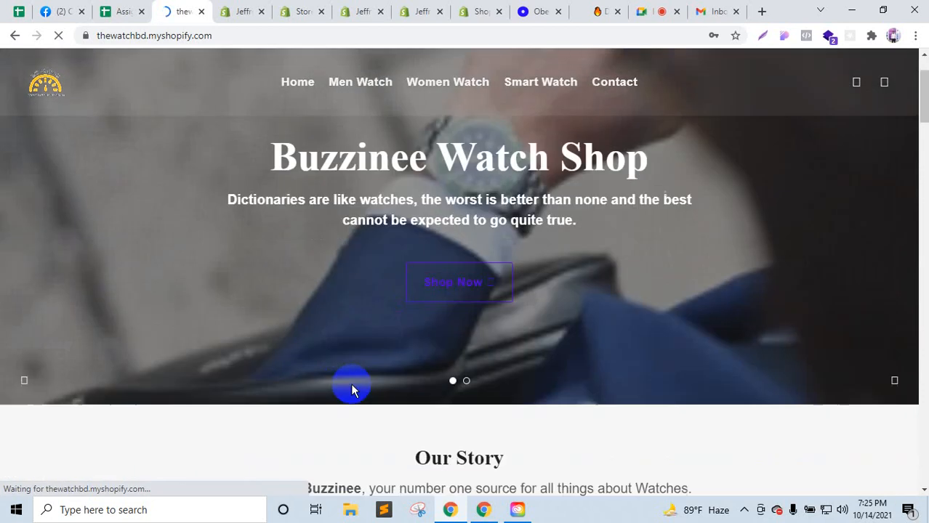
scroll(356, 409, down, 20)
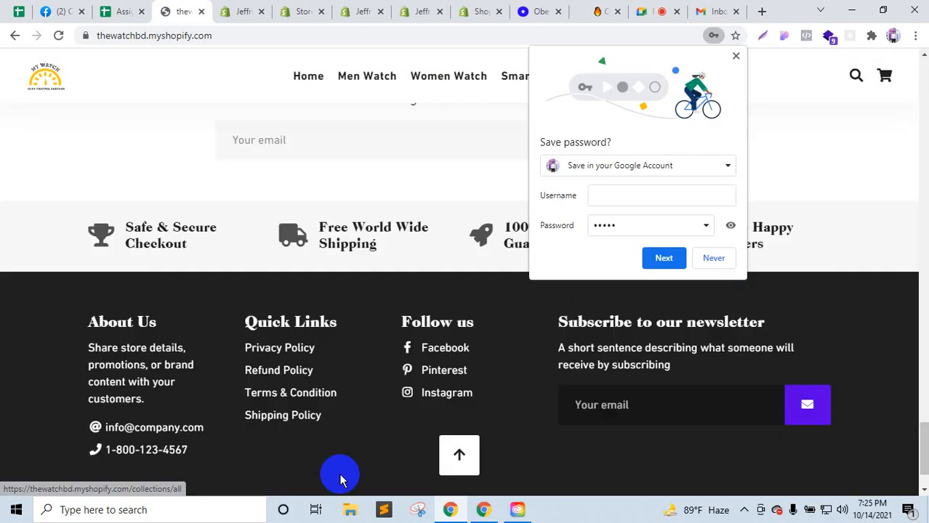
click(735, 56)
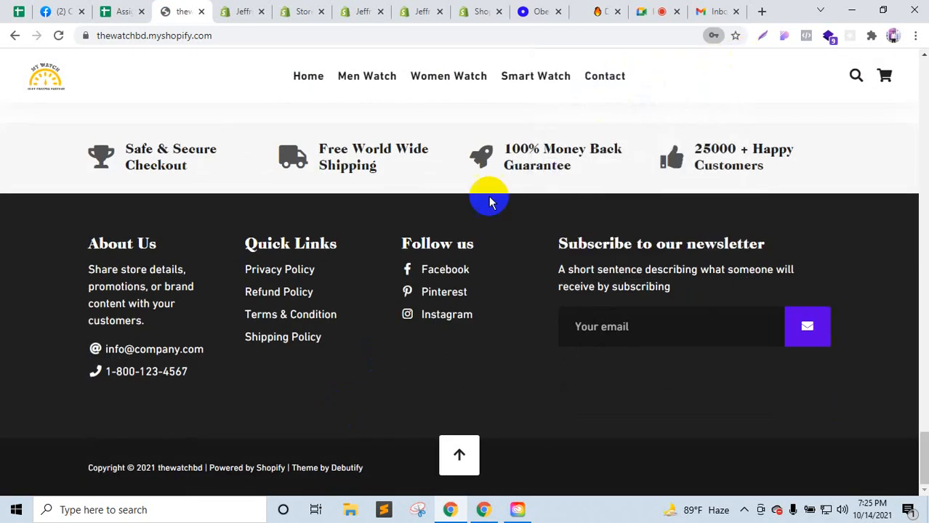
Step: Review the home page, footer and 2020 Women Watches Bracelet set page, then return to the spreadsheet
scroll(251, 317, up, 5)
scroll(251, 317, up, 10)
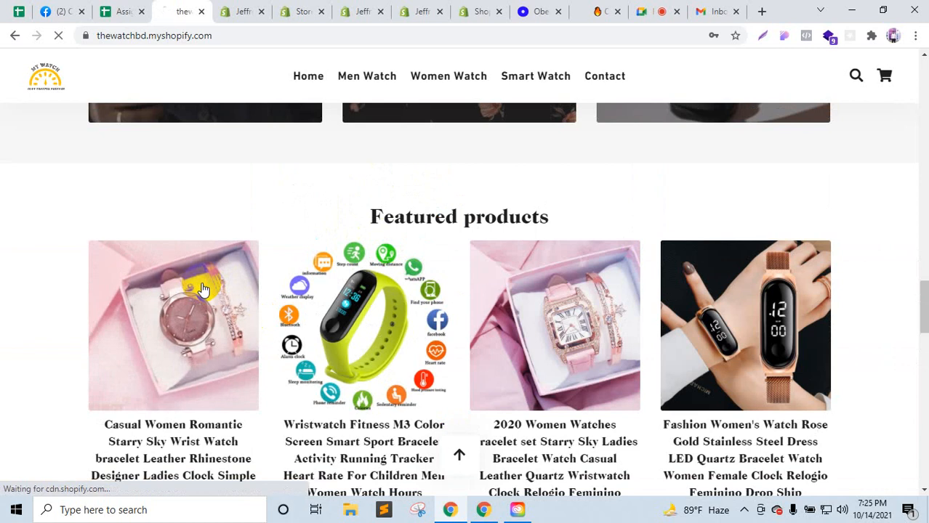
scroll(567, 305, down, 10)
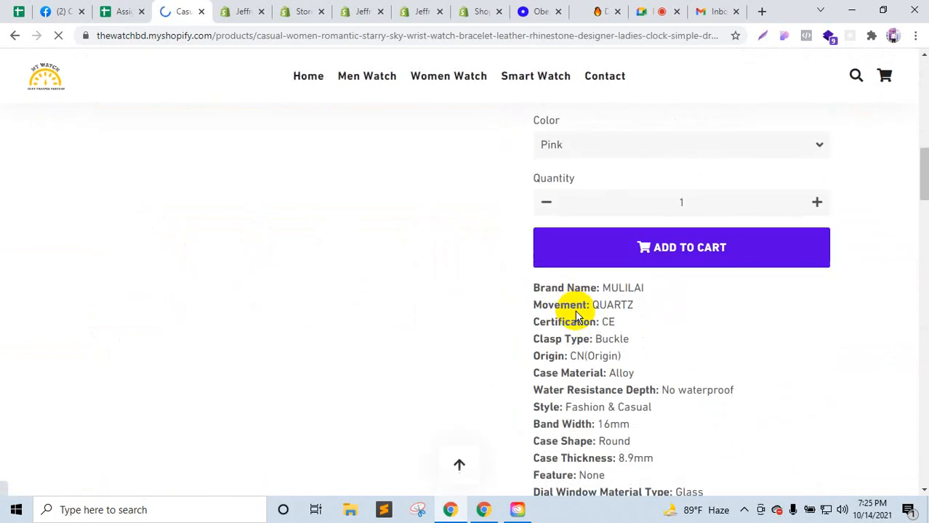
scroll(577, 312, down, 15)
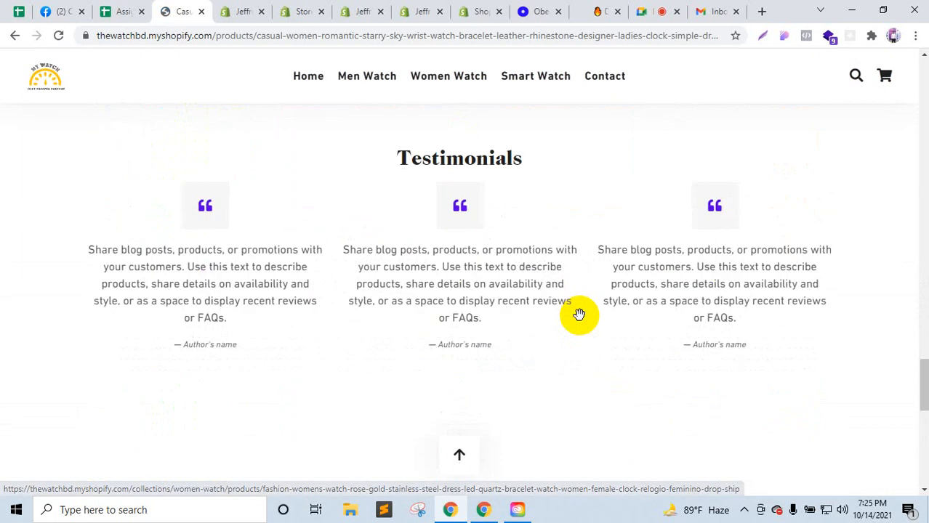
scroll(514, 307, up, 15)
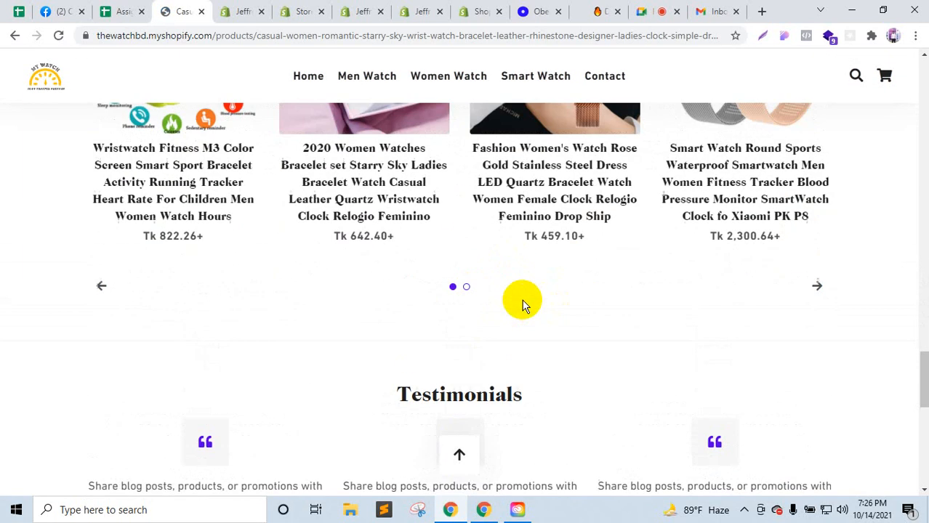
click(507, 308)
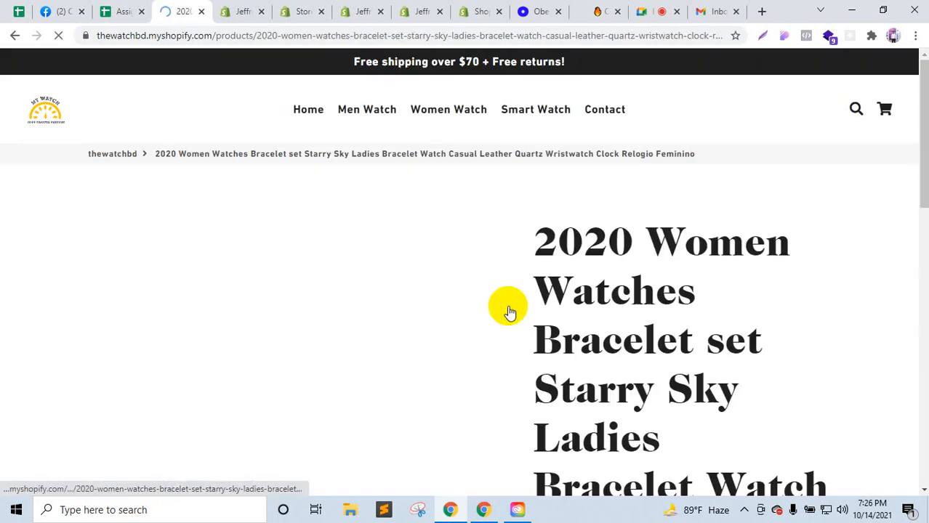
scroll(513, 314, down, 15)
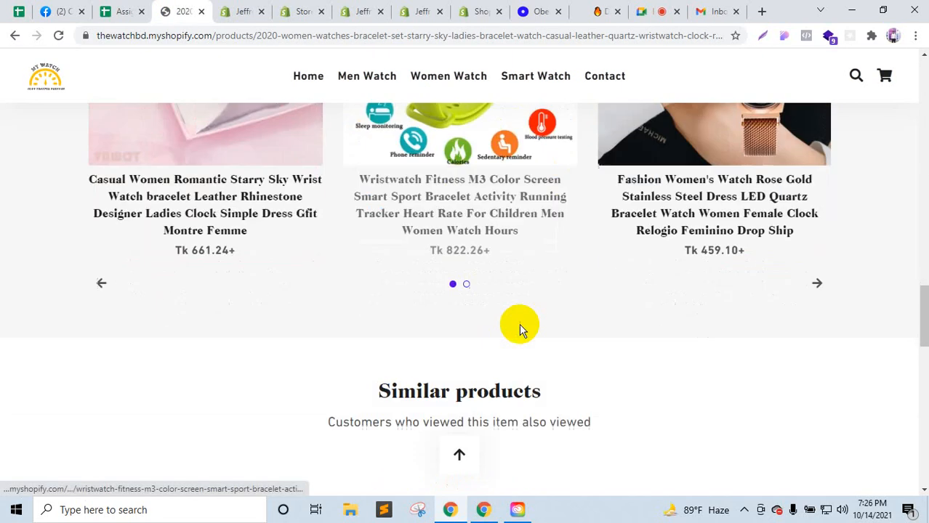
scroll(520, 332, down, 10)
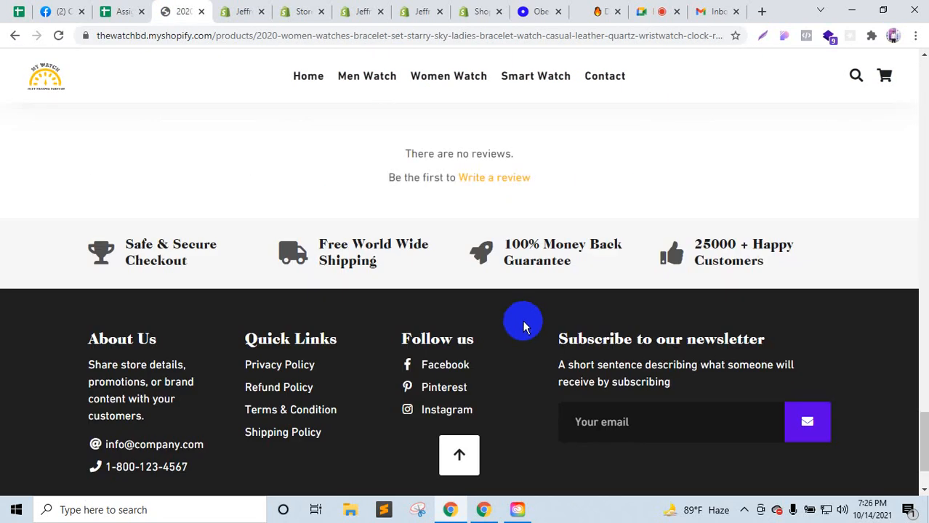
scroll(522, 323, up, 20)
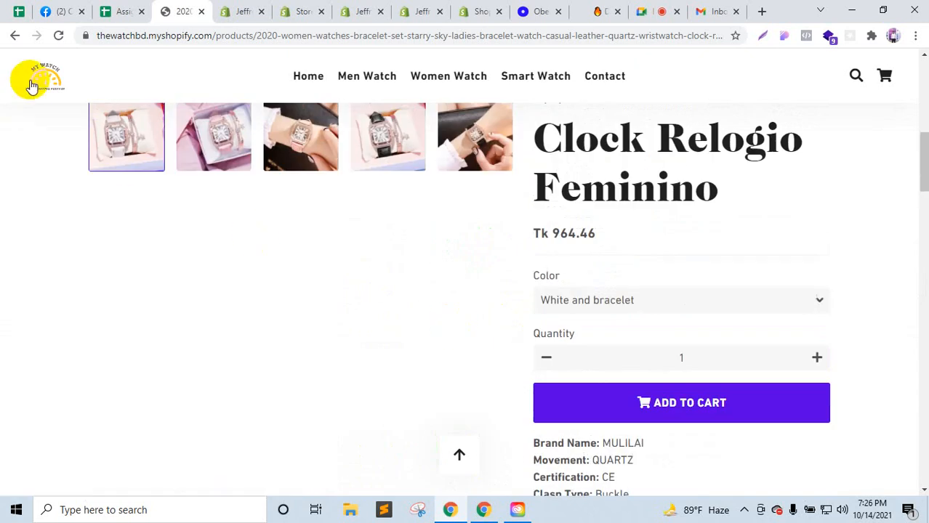
click(32, 86)
click(130, 9)
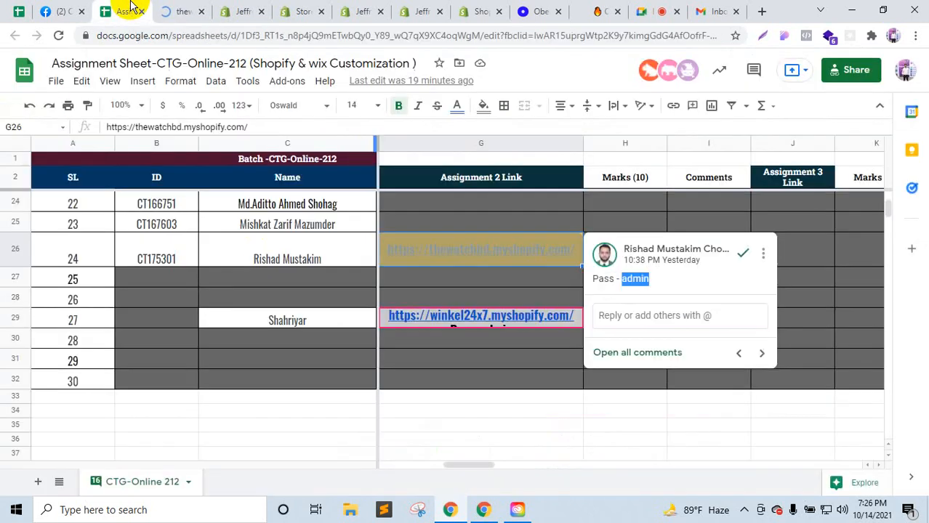
Step: Open the winkel24x7 link from G29 and drag row 29 taller to reveal its password line
click(471, 358)
click(477, 320)
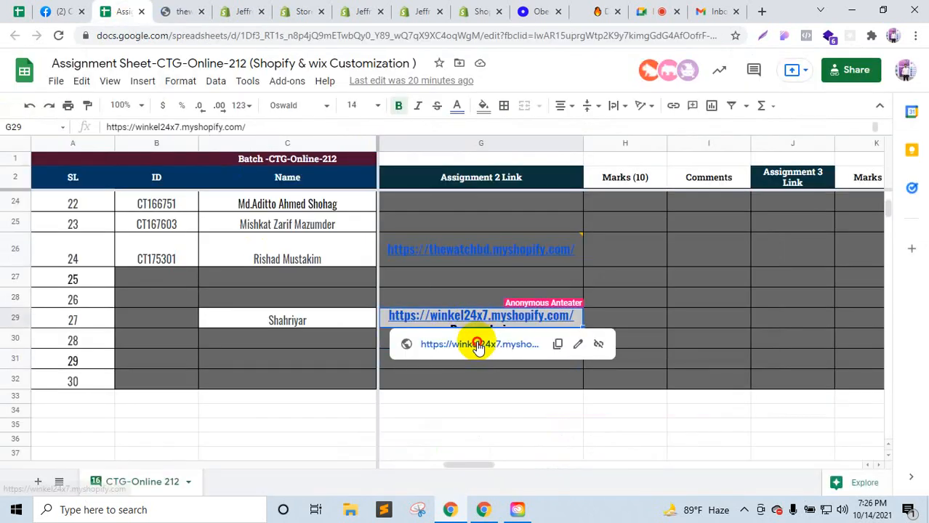
click(477, 344)
click(114, 10)
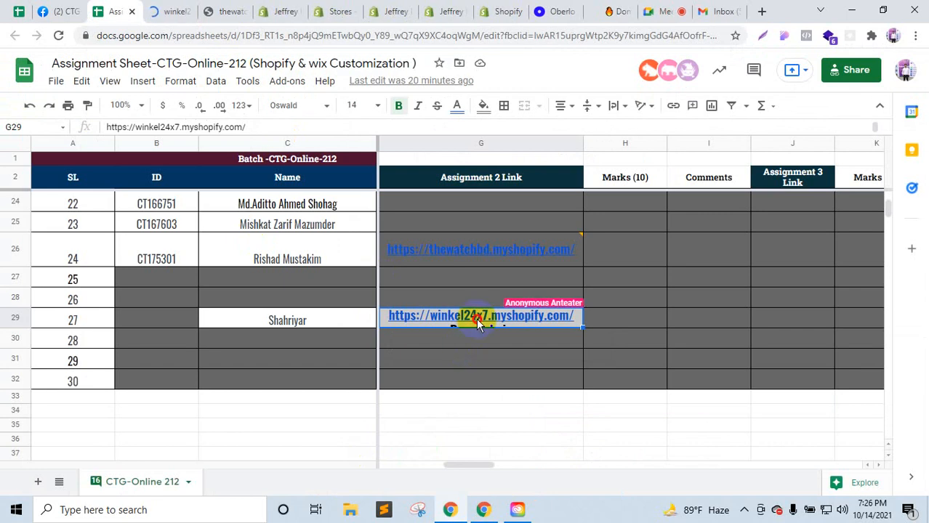
click(477, 325)
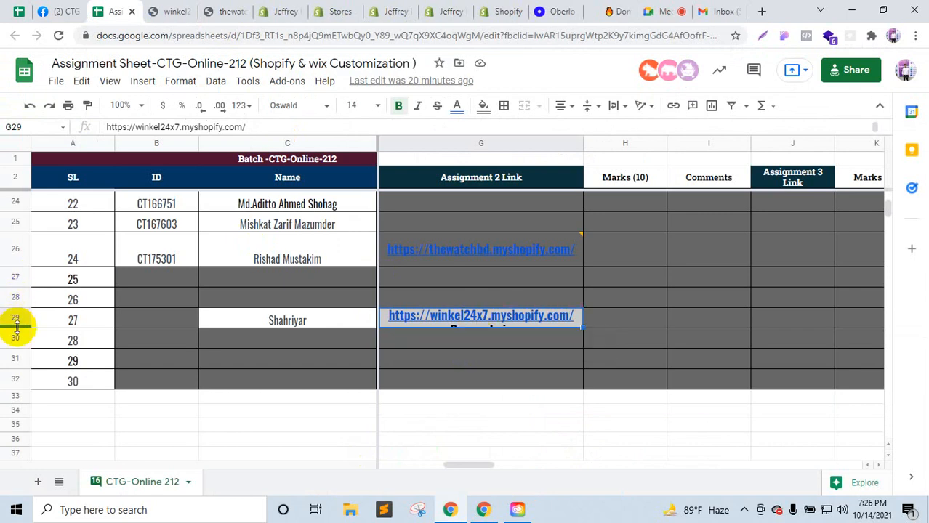
drag(447, 376, 497, 338)
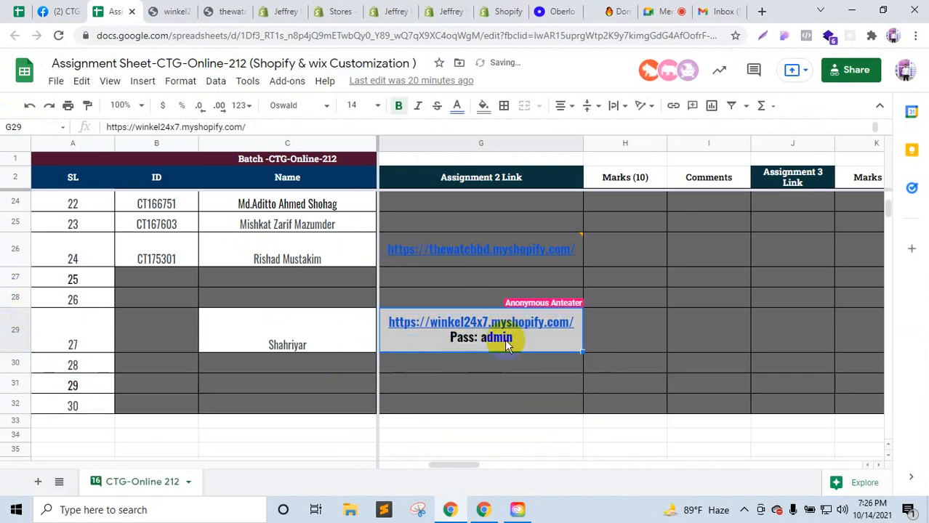
Step: Close the thewatchbd and both Jeffrey tabs, ending on the winkel24x7 storefront
click(171, 11)
click(452, 337)
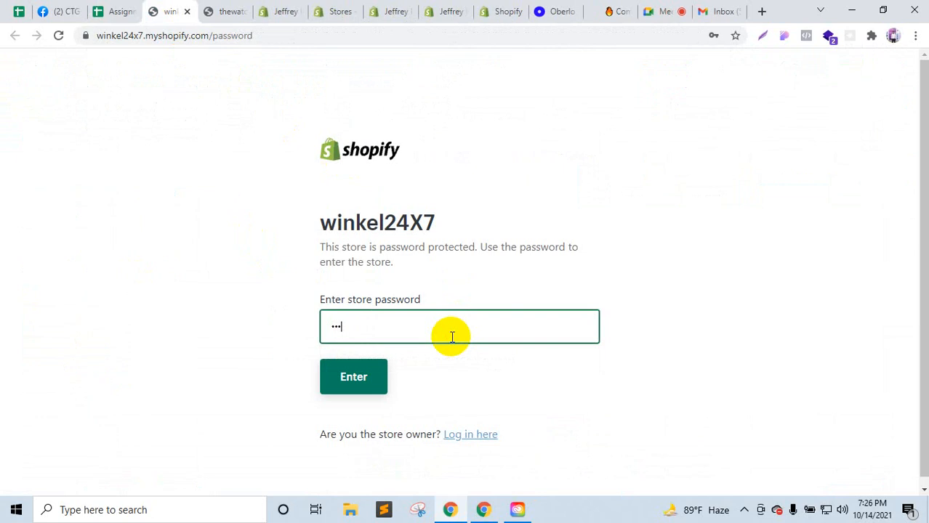
click(280, 11)
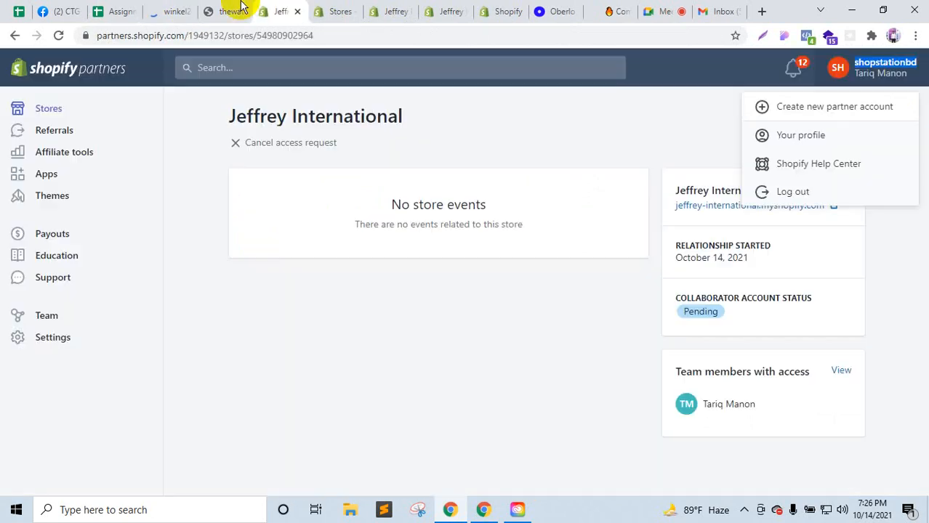
click(234, 12)
click(242, 12)
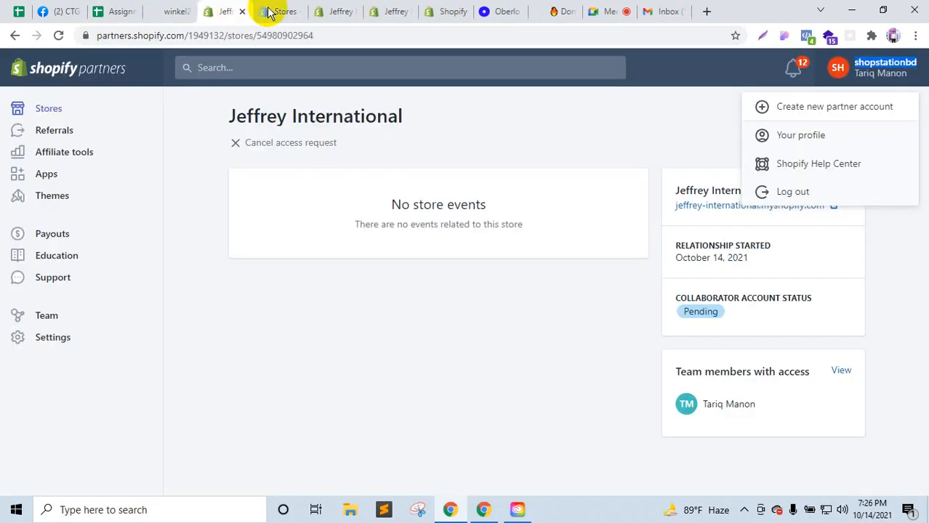
click(324, 13)
click(356, 11)
click(355, 12)
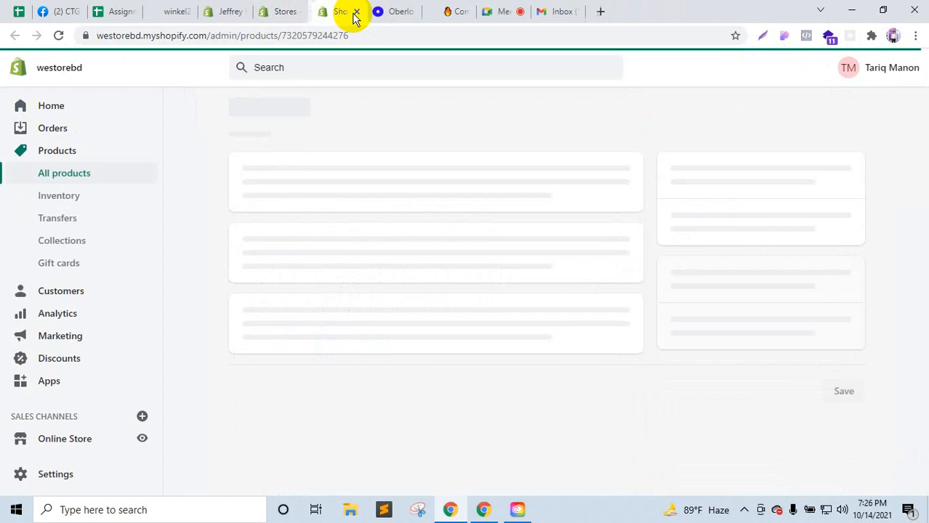
click(164, 8)
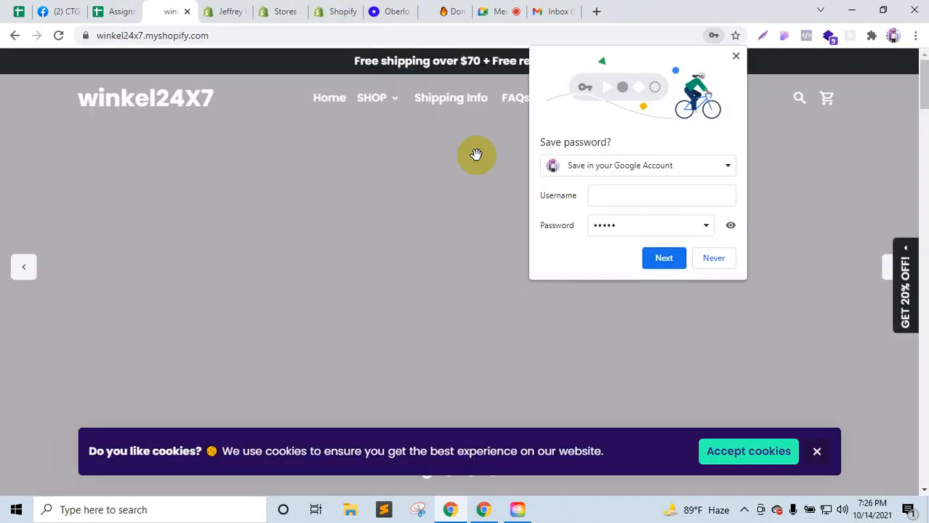
Step: Dismiss the save-password bubble, newsletter popup and cookie notice on the winkel24x7 storefront
click(733, 60)
click(443, 327)
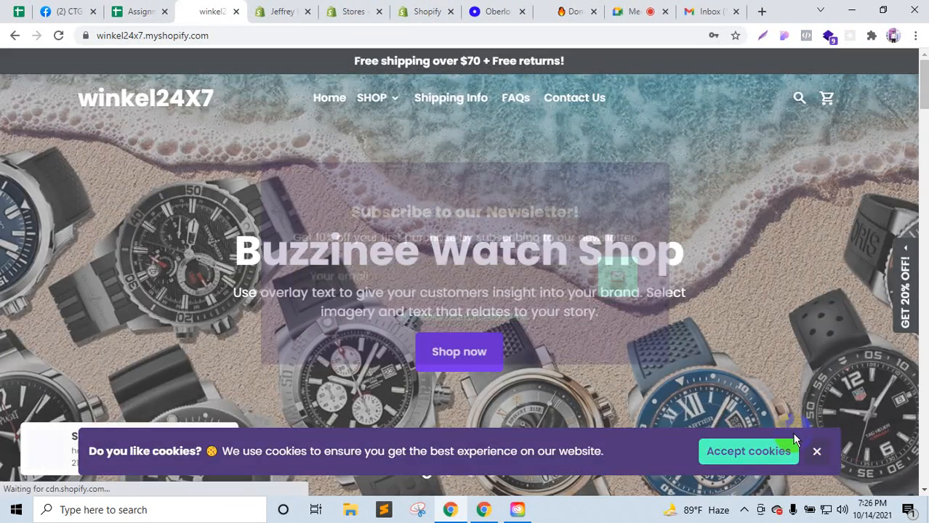
click(820, 452)
scroll(600, 263, down, 5)
scroll(600, 263, down, 20)
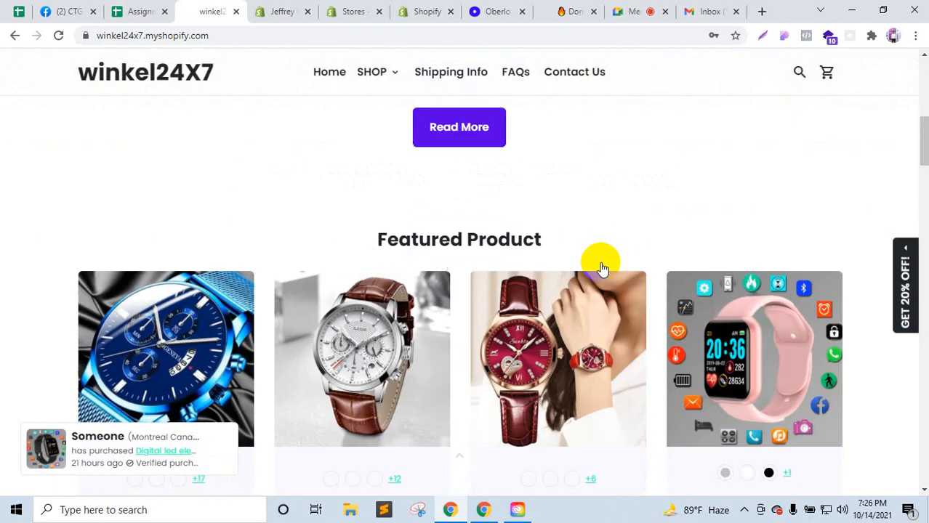
Step: Browse the Buzzinee Watch Shop home page, flipping the hero slideshow to the Citizen slide and back
scroll(603, 273, down, 15)
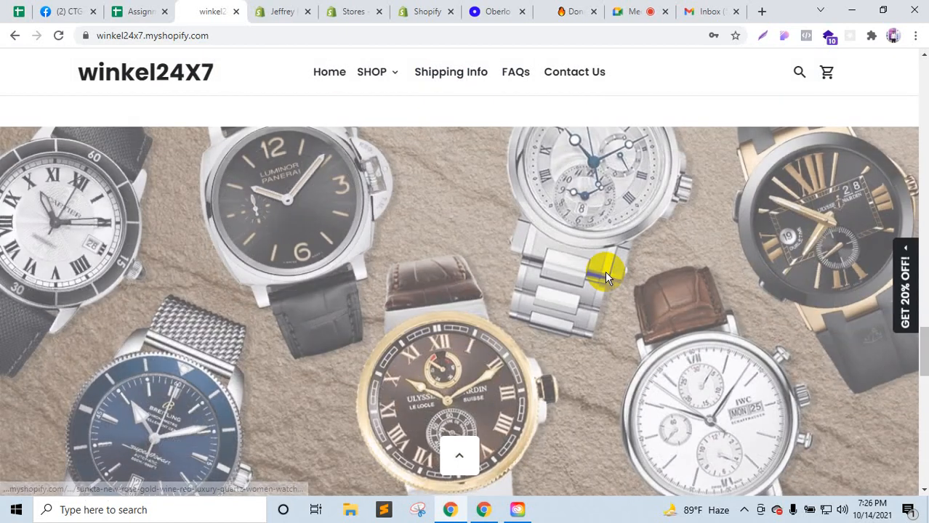
scroll(607, 279, up, 20)
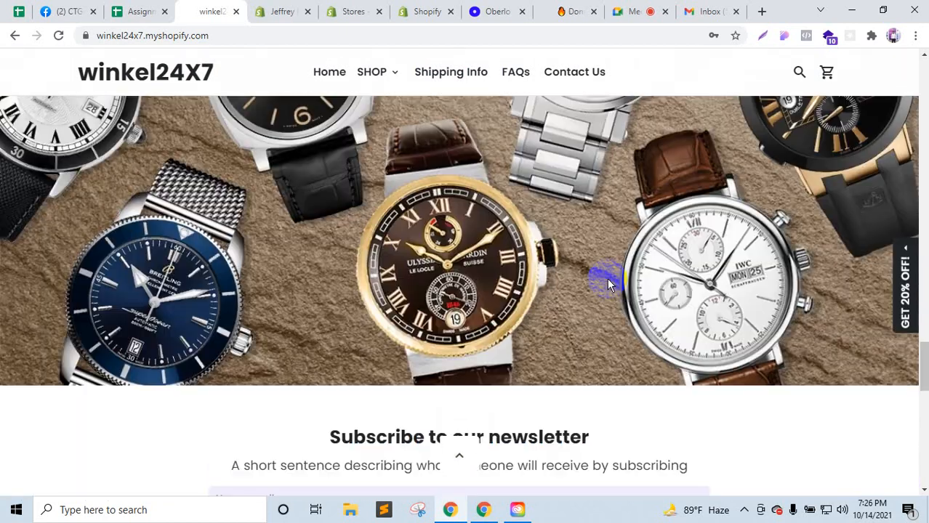
scroll(607, 279, up, 10)
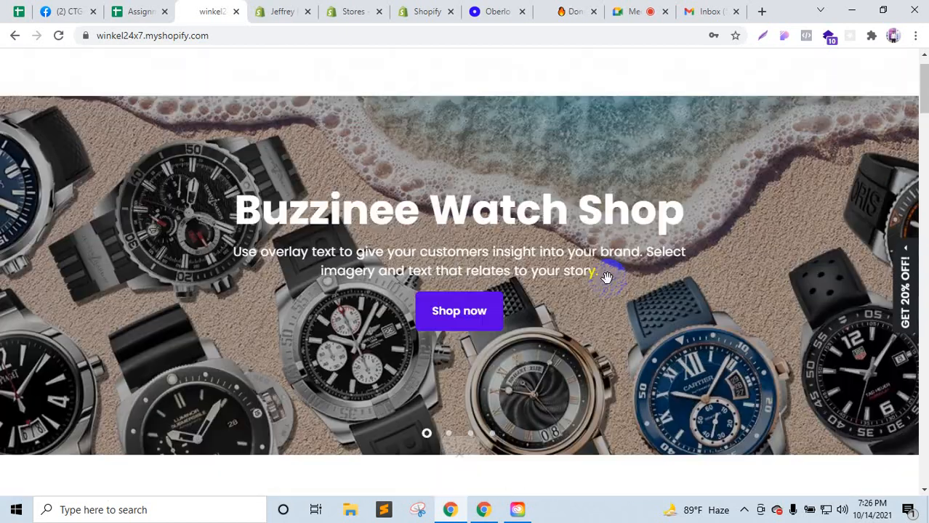
scroll(607, 277, down, 2)
scroll(607, 276, up, 2)
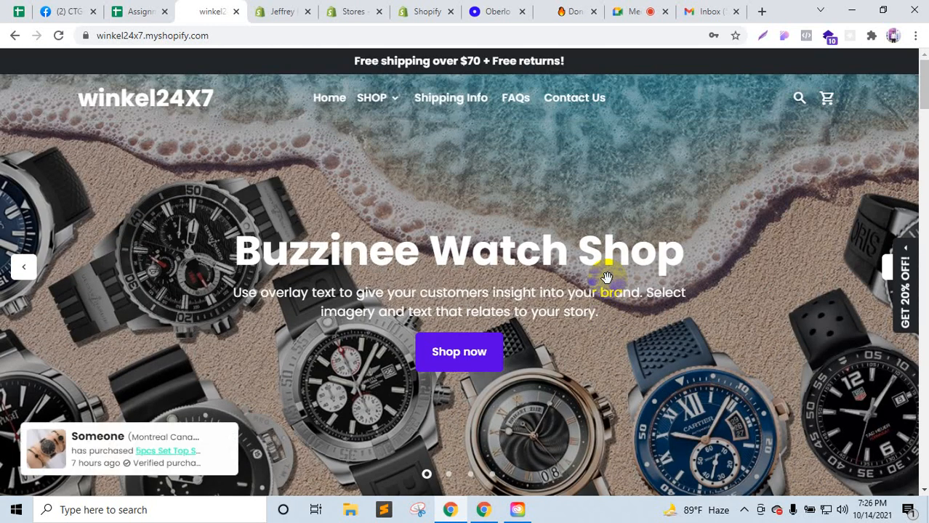
scroll(608, 277, down, 1)
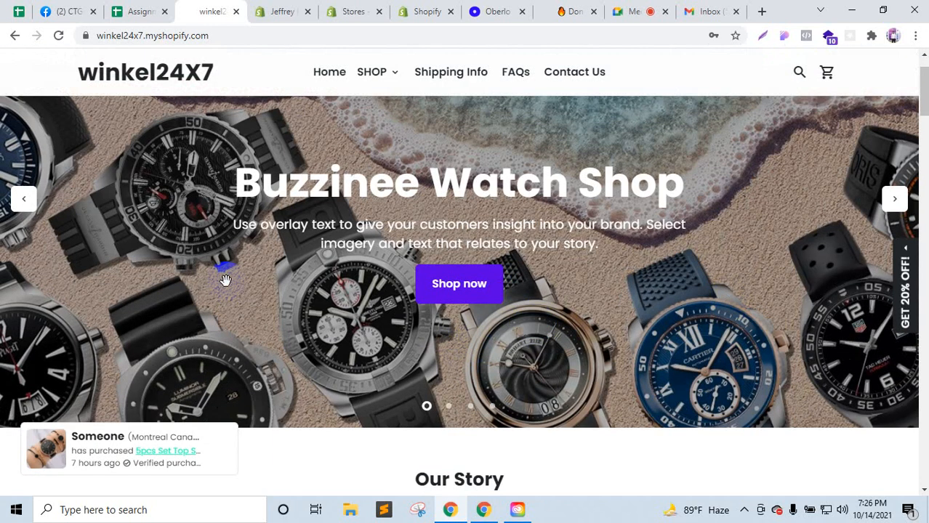
click(447, 407)
click(427, 407)
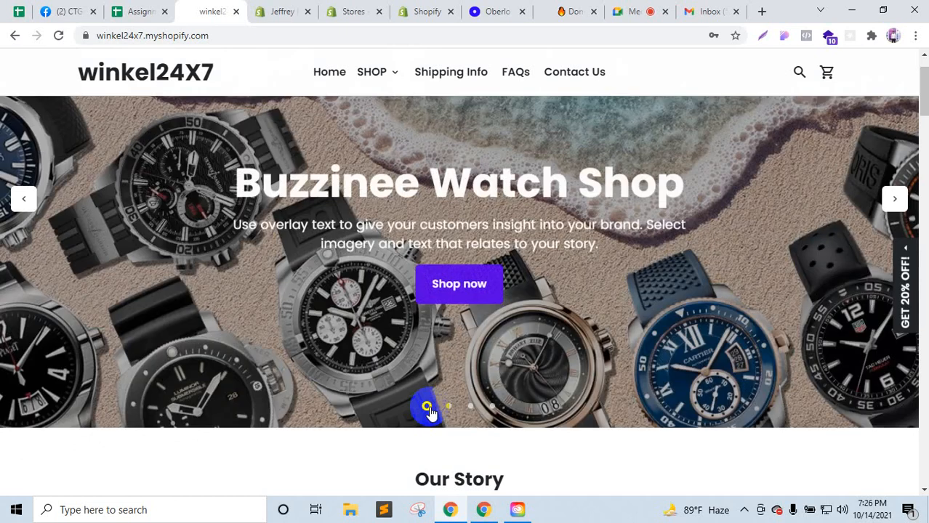
scroll(452, 207, up, 1)
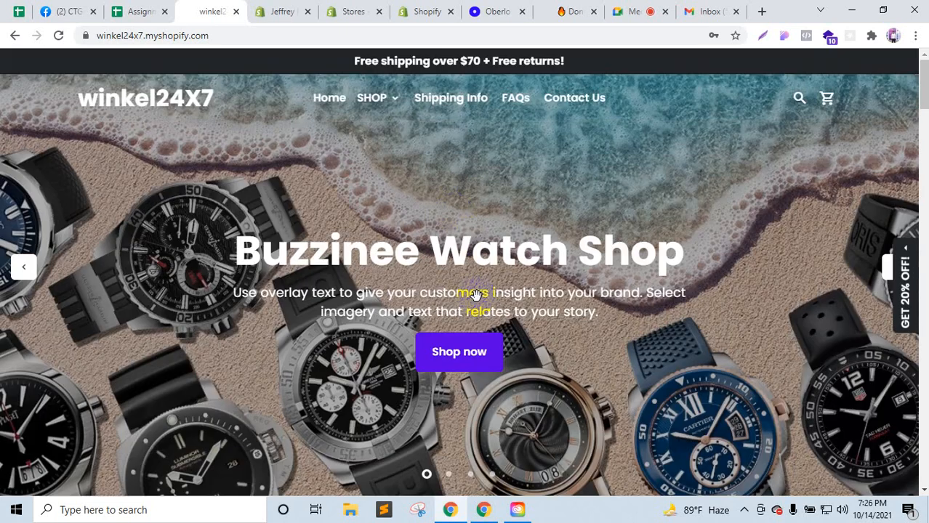
click(761, 11)
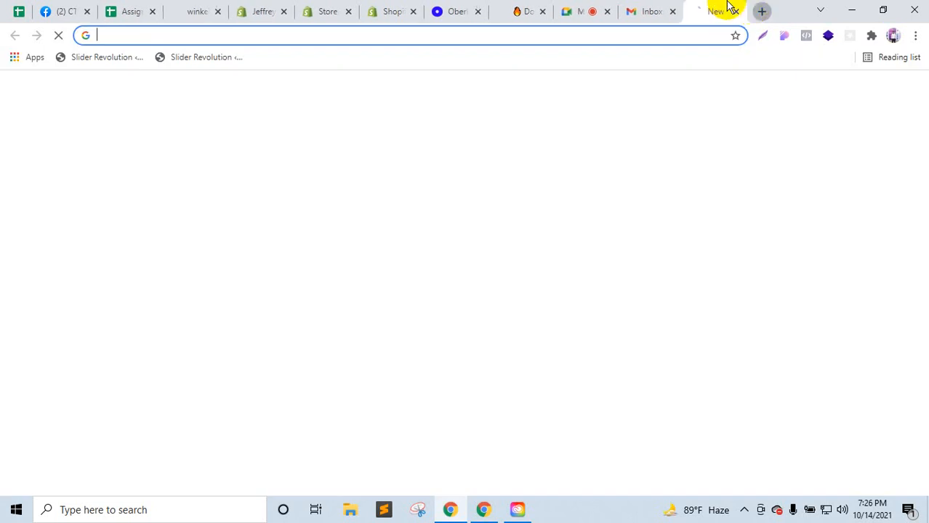
Step: Open watchforest.myshopify.com and step its hero slideshow through the Citizen and third slides
drag(402, 7, 283, 9)
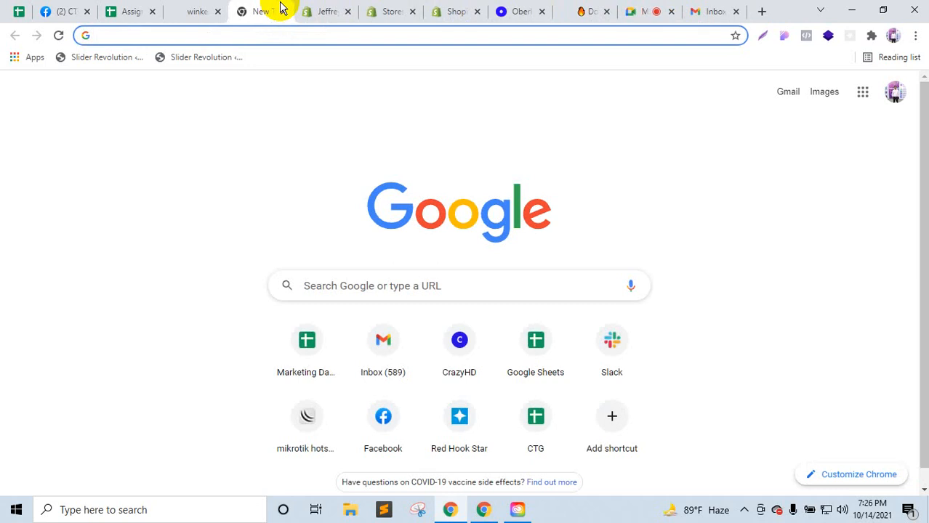
text(watc)
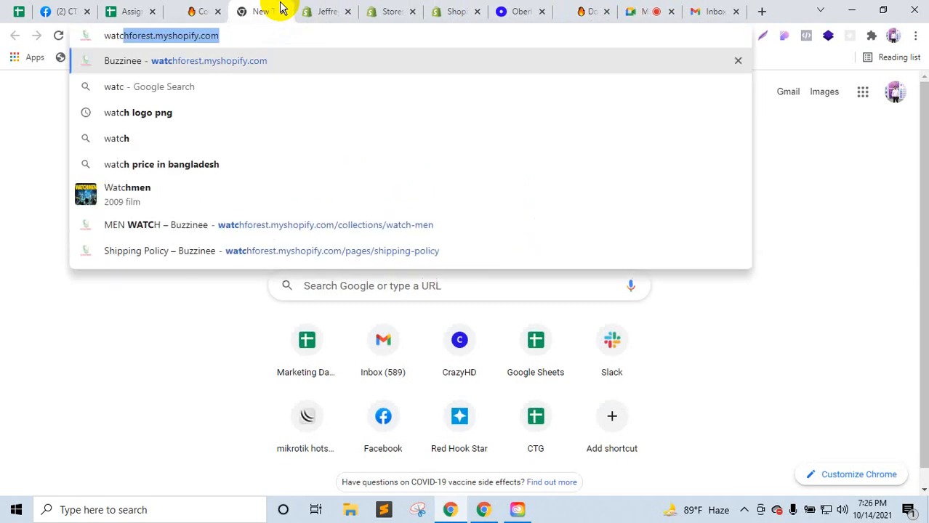
click(233, 65)
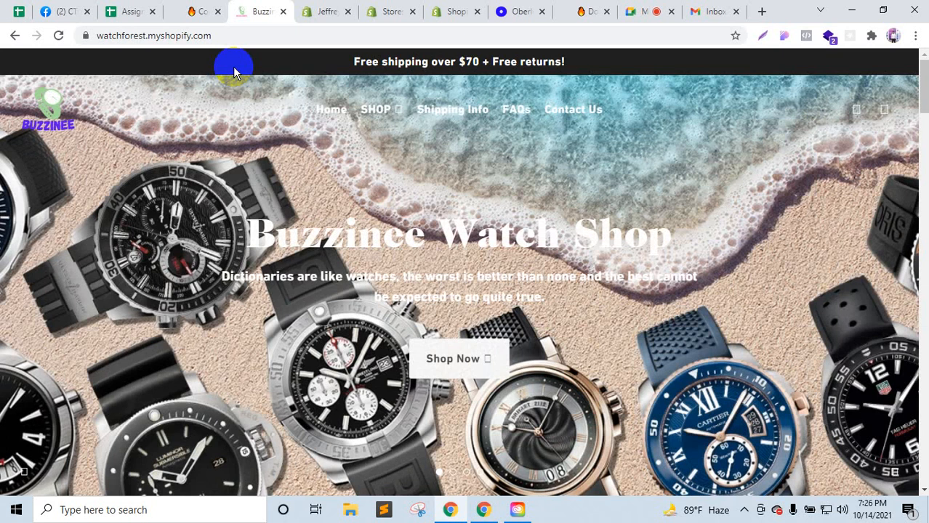
scroll(501, 375, down, 2)
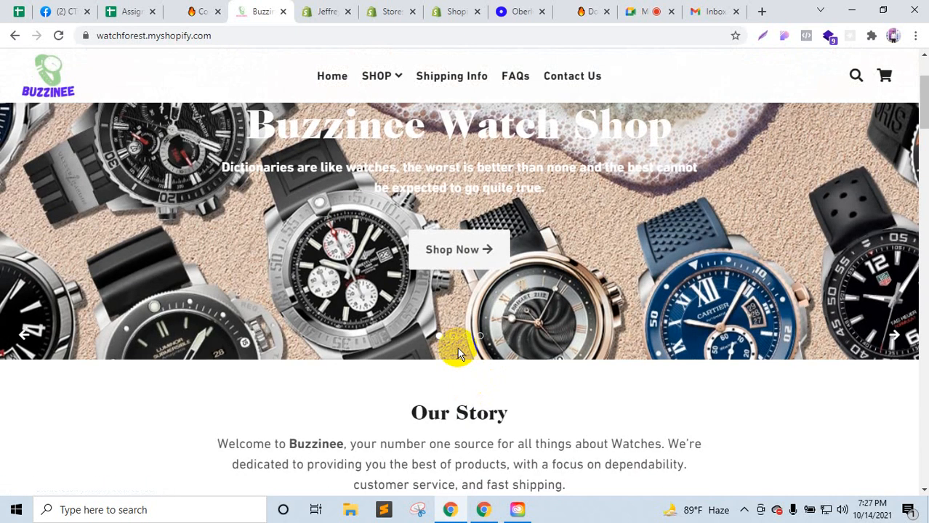
click(452, 336)
click(467, 336)
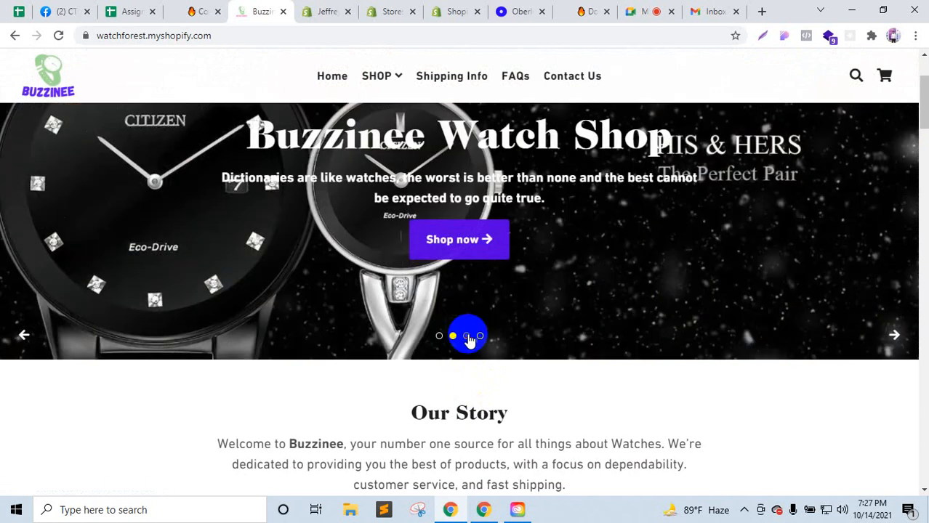
click(456, 9)
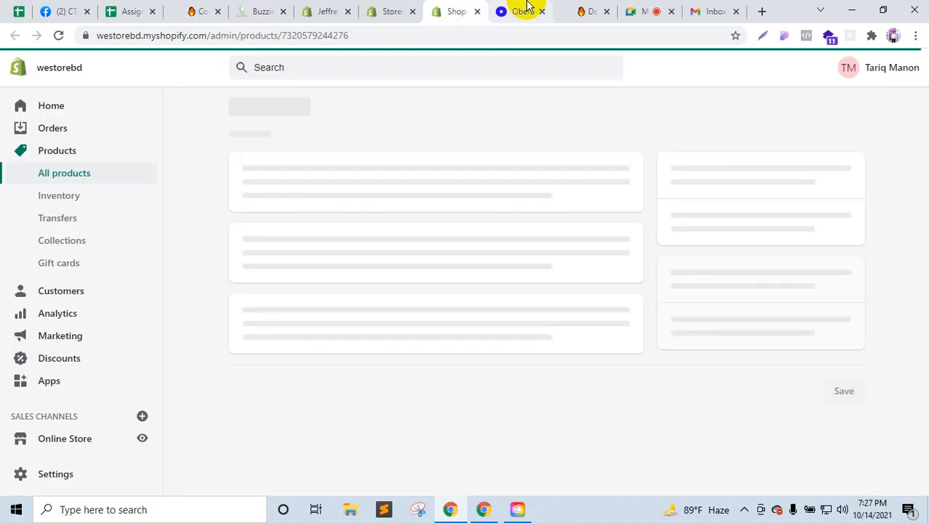
Step: From Online Store themes, open the Debutify 4.1.0 Customize editor in a separate tab
click(412, 7)
click(461, 9)
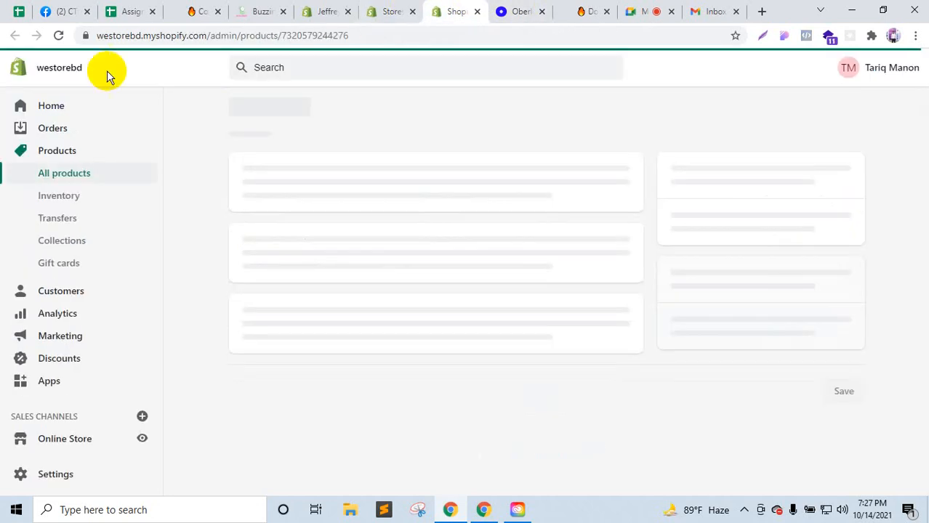
click(83, 437)
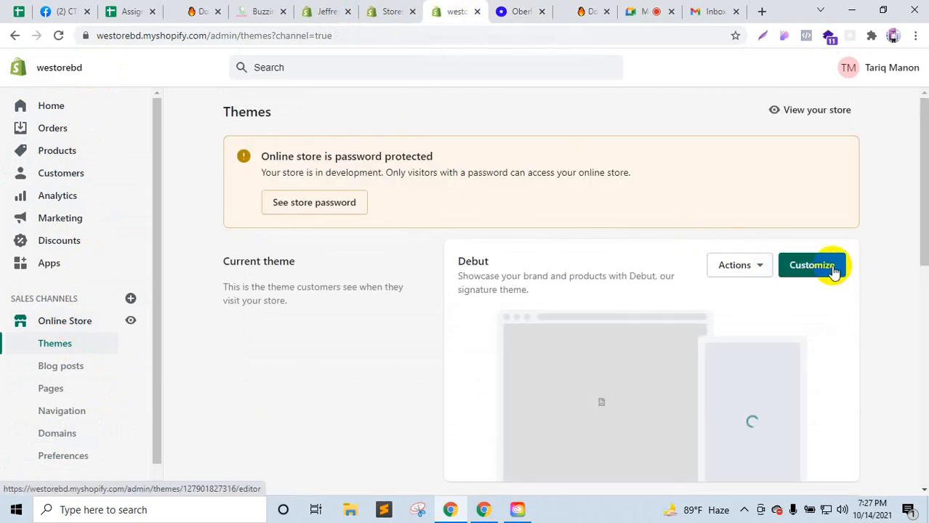
right_click(834, 270)
click(400, 301)
scroll(400, 301, down, 5)
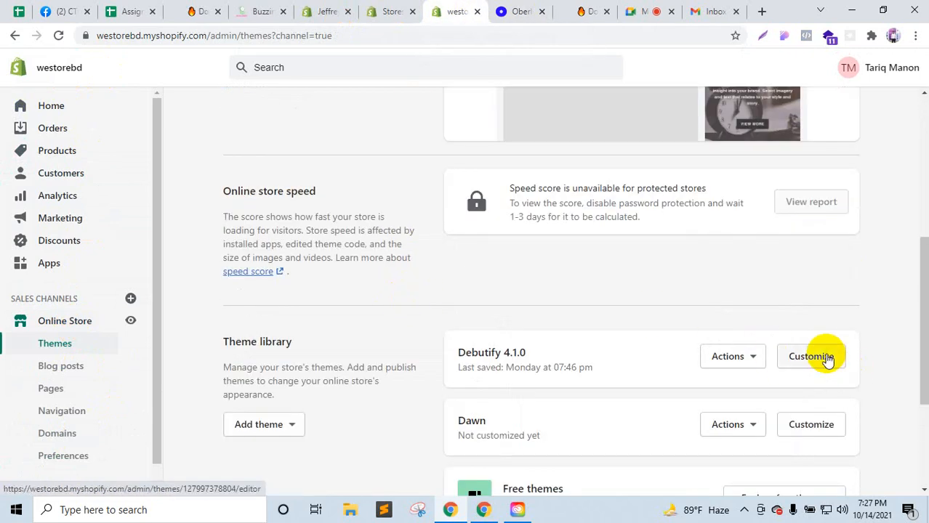
right_click(826, 358)
click(809, 202)
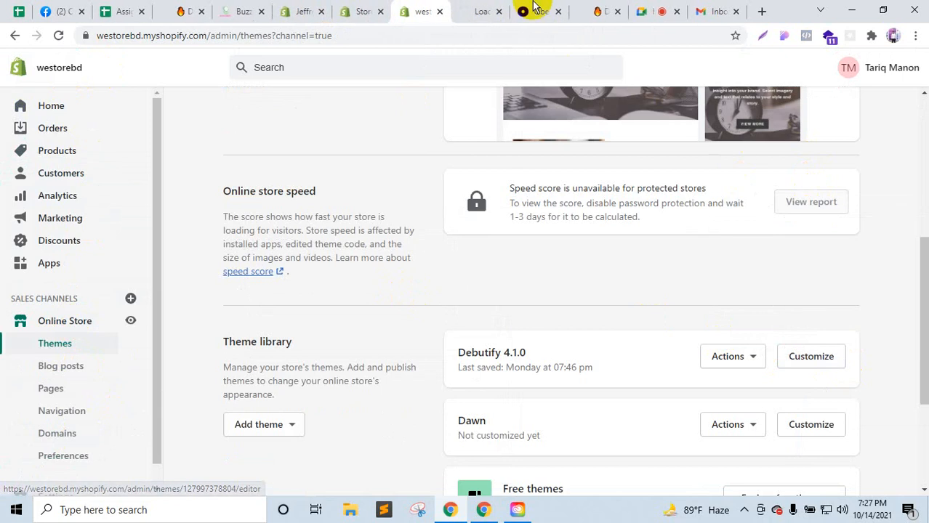
drag(476, 6, 434, 6)
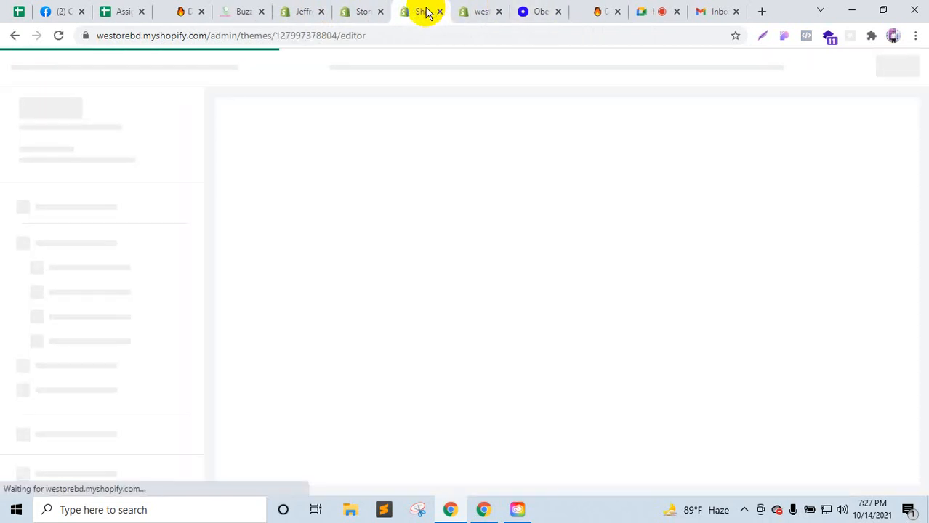
drag(427, 11, 336, 6)
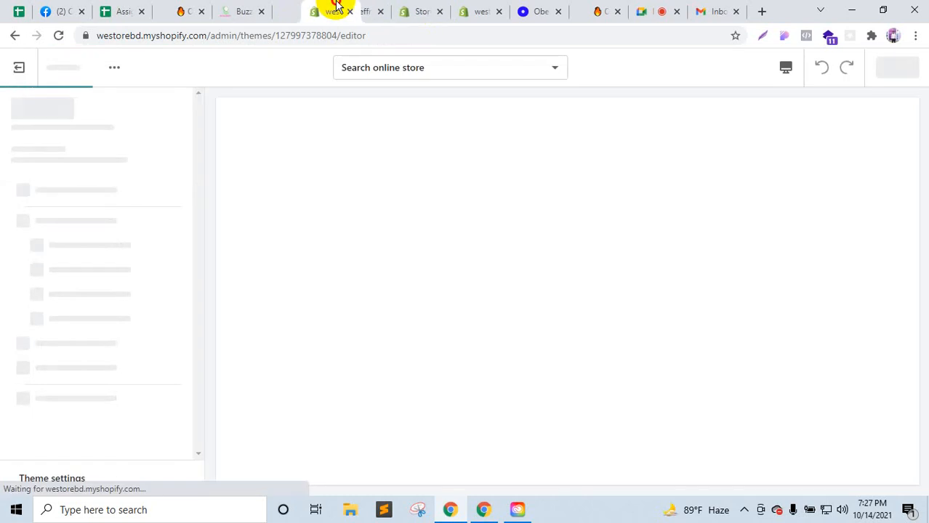
Step: Compare against the winkel24x7 hero slideshow by cycling through its three slides
click(190, 9)
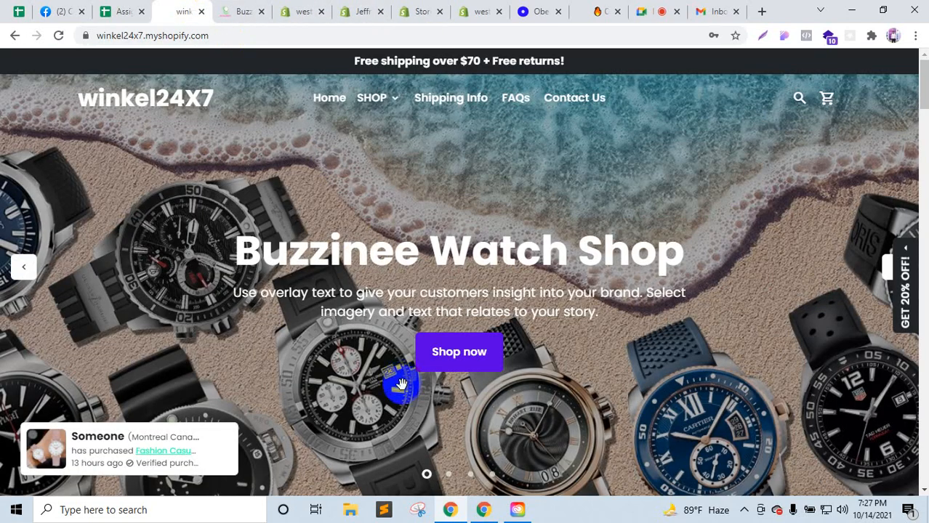
click(449, 476)
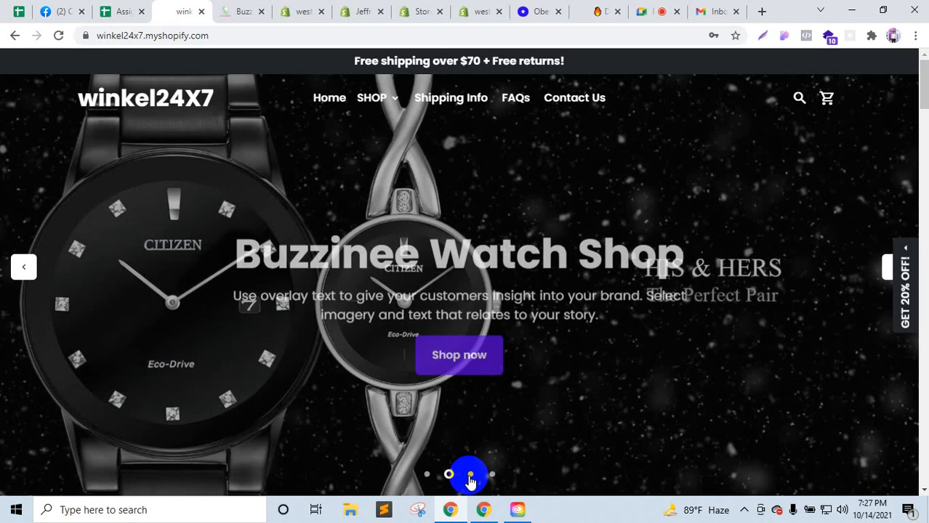
click(471, 477)
click(428, 476)
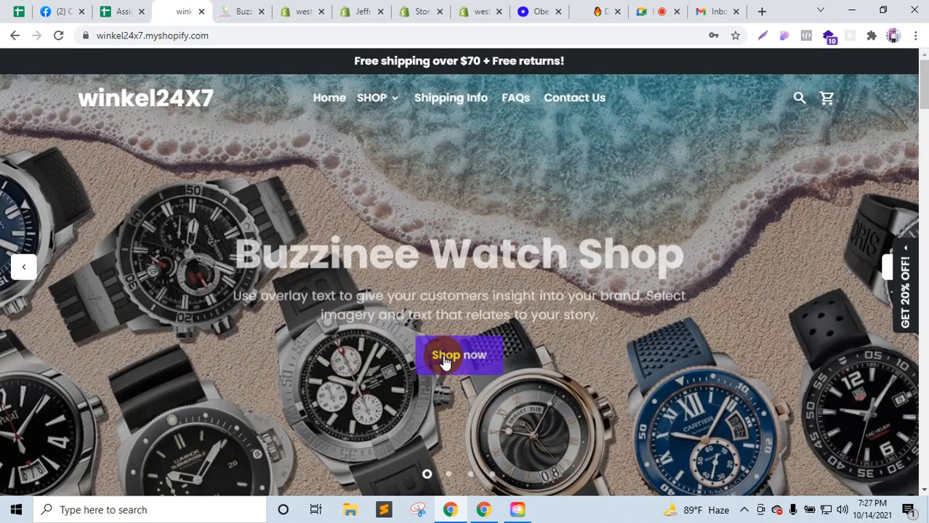
click(294, 10)
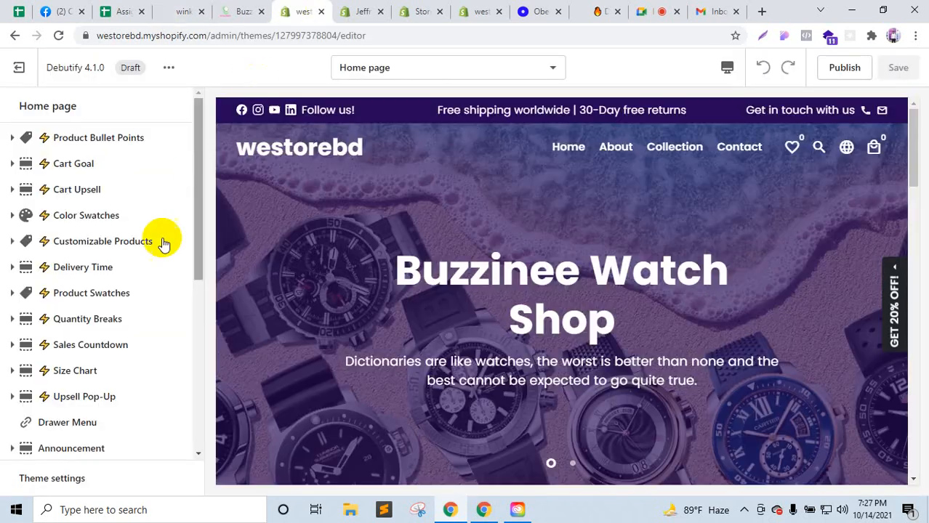
click(513, 330)
scroll(514, 331, down, 1)
scroll(548, 318, up, 1)
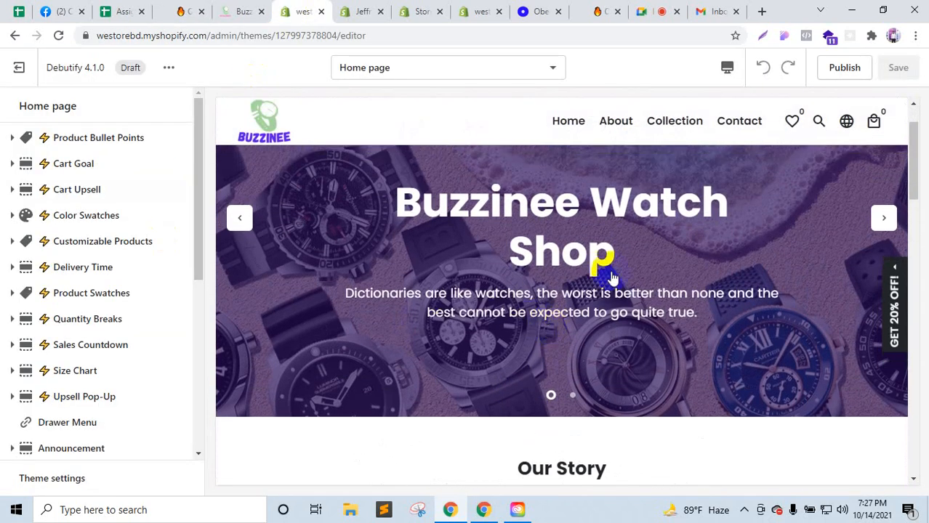
scroll(590, 281, up, 1)
scroll(62, 297, down, 2)
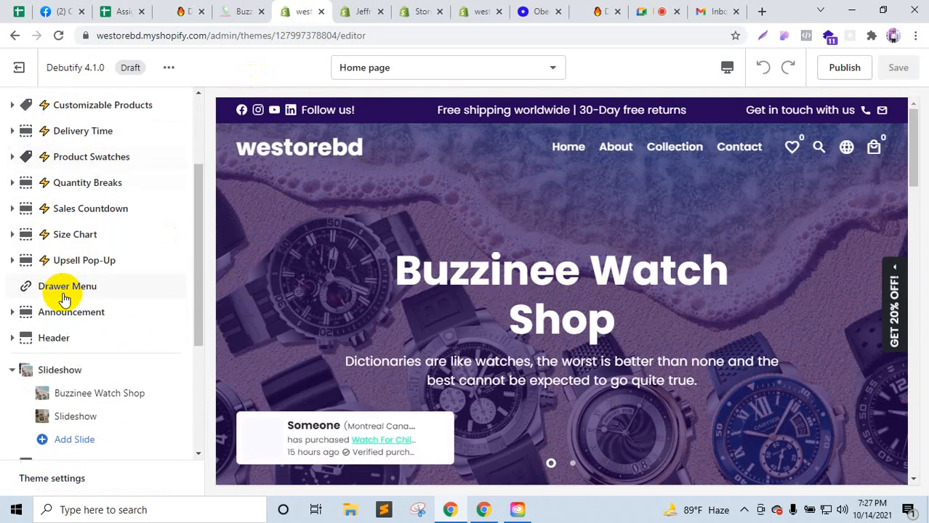
scroll(90, 361, down, 2)
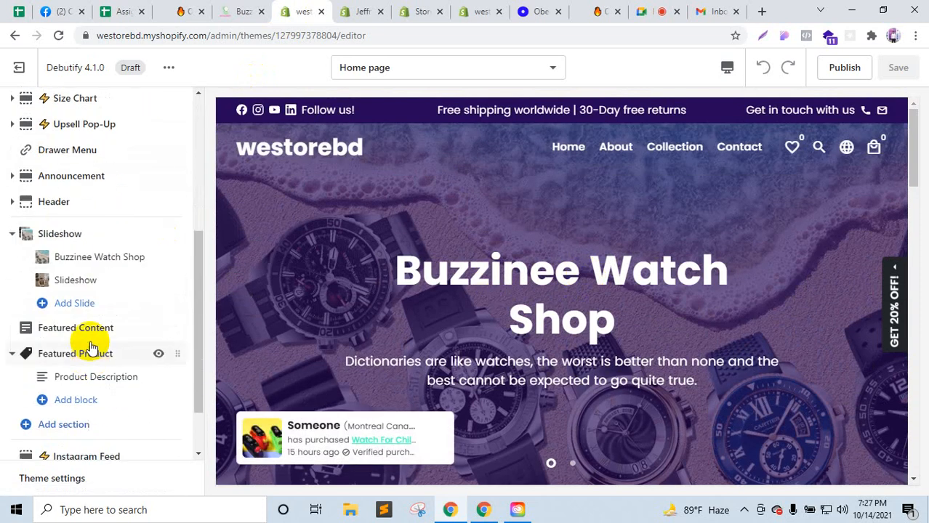
click(98, 259)
scroll(97, 269, down, 5)
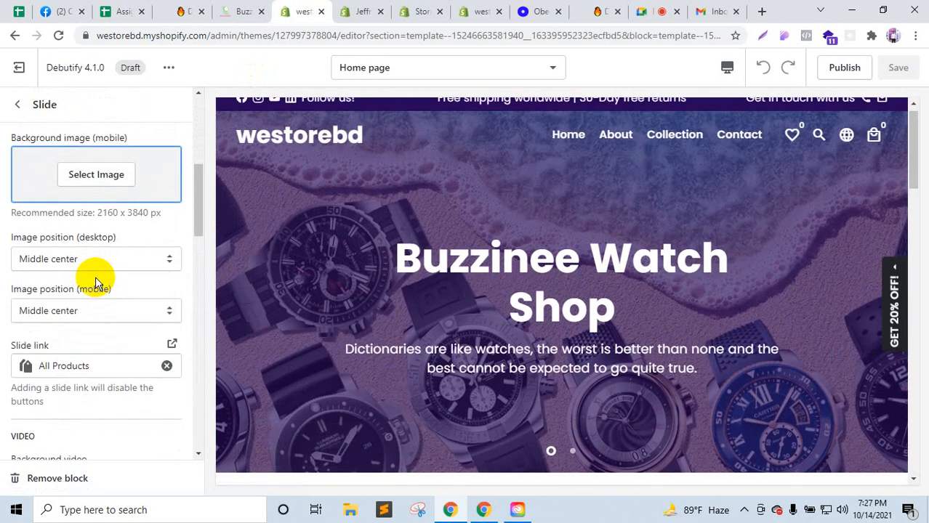
scroll(96, 282, down, 10)
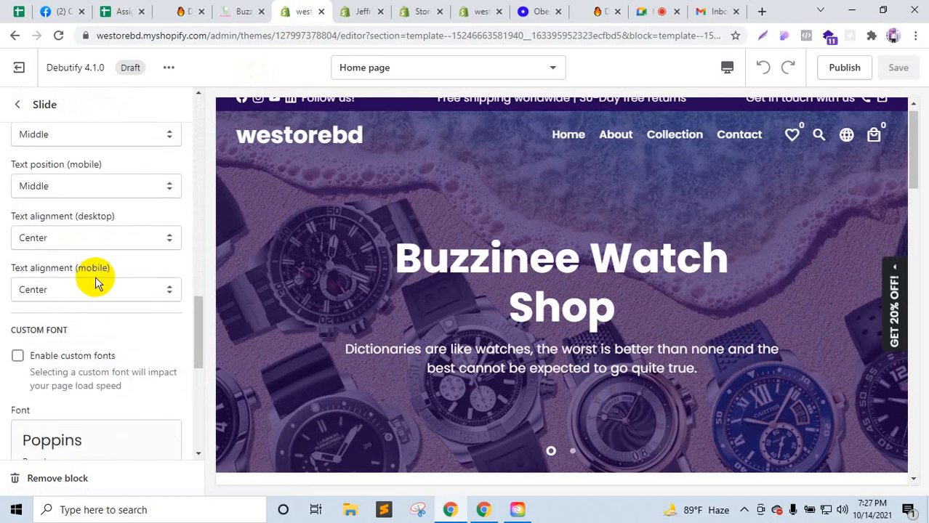
scroll(95, 282, down, 2)
scroll(540, 373, down, 2)
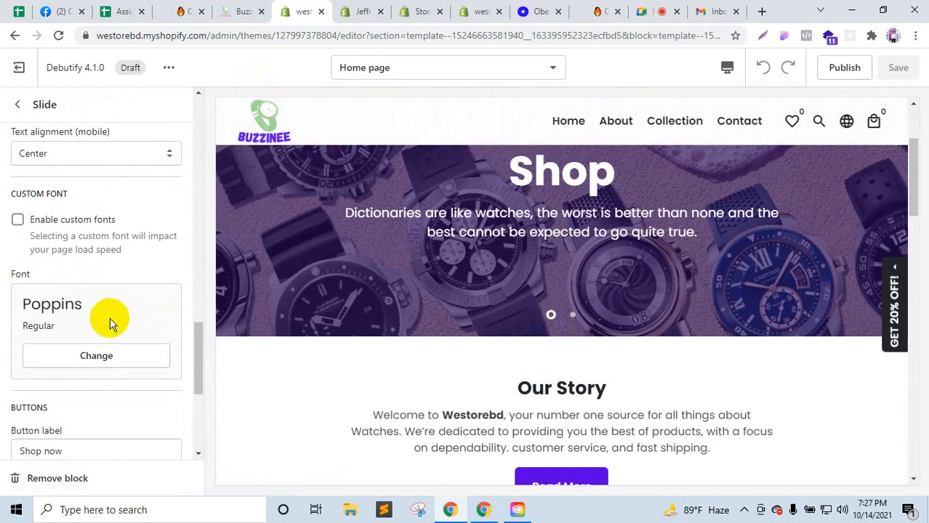
scroll(110, 322, down, 3)
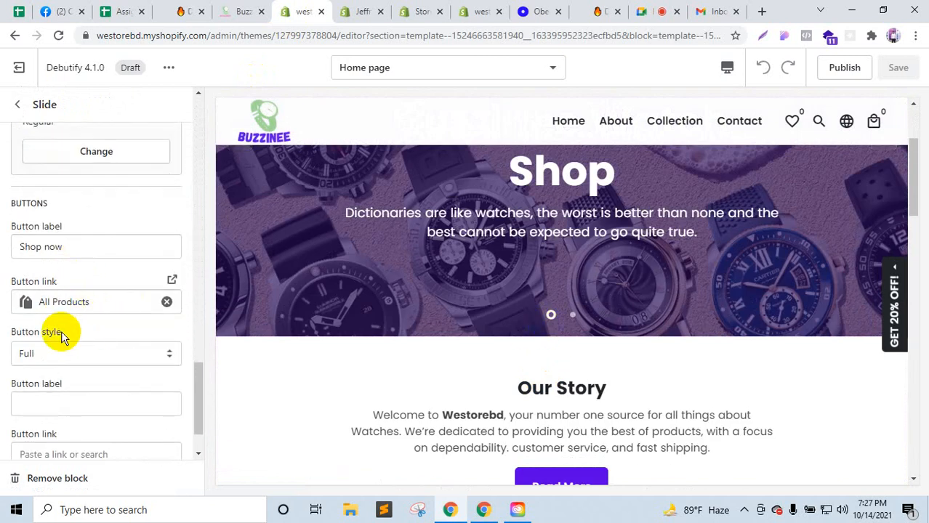
scroll(58, 348, down, 1)
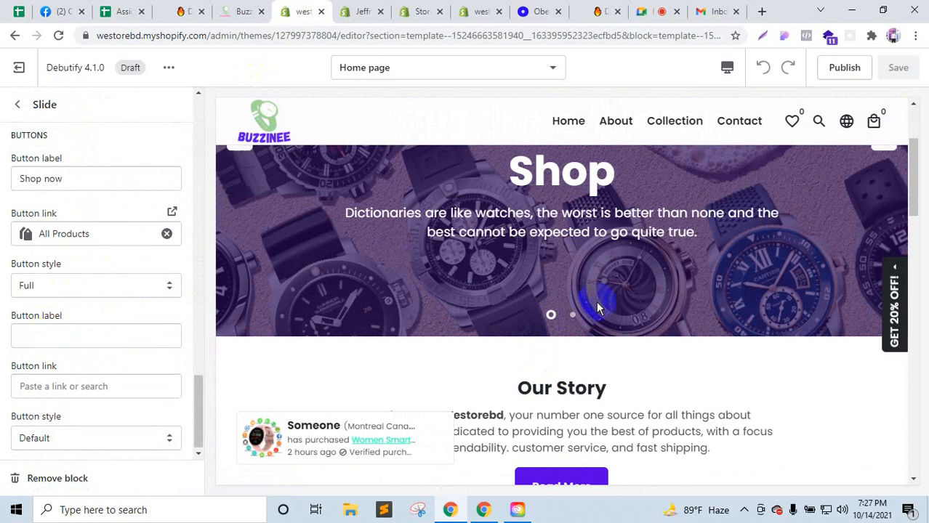
scroll(596, 312, up, 2)
click(572, 452)
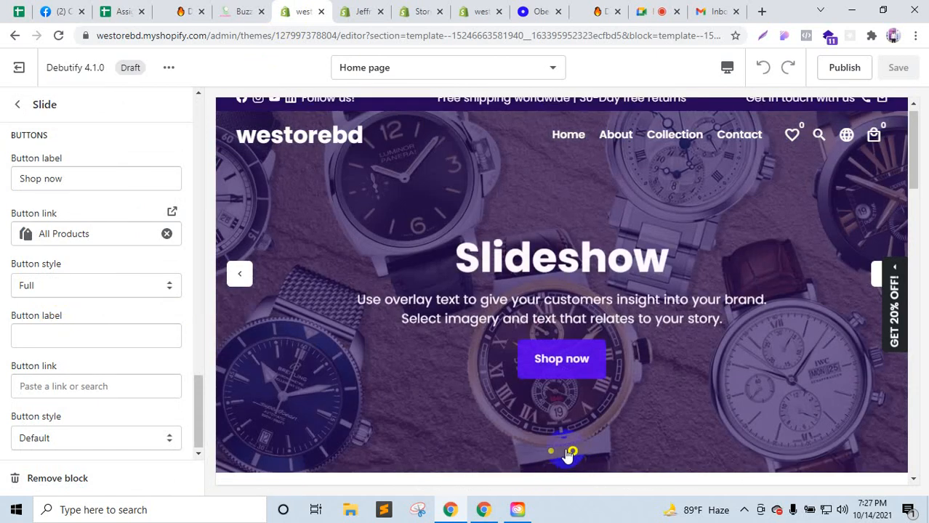
click(574, 371)
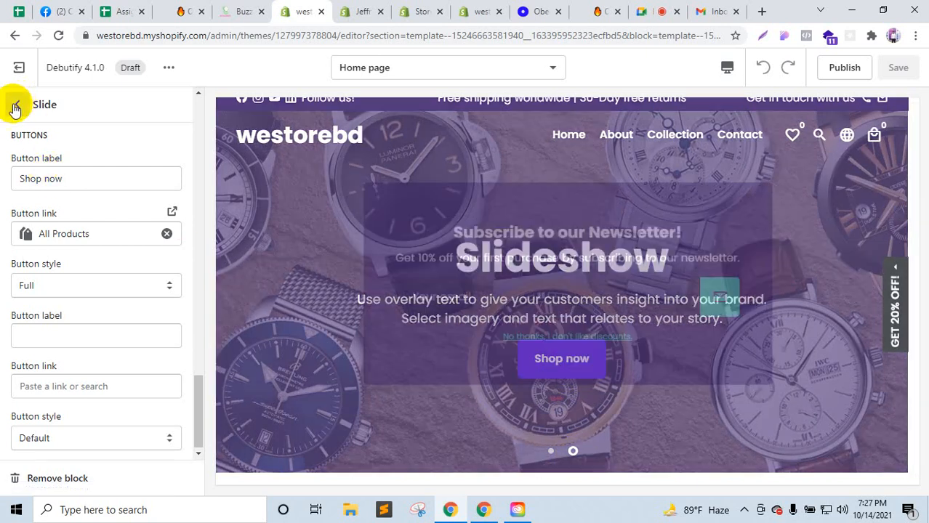
click(17, 104)
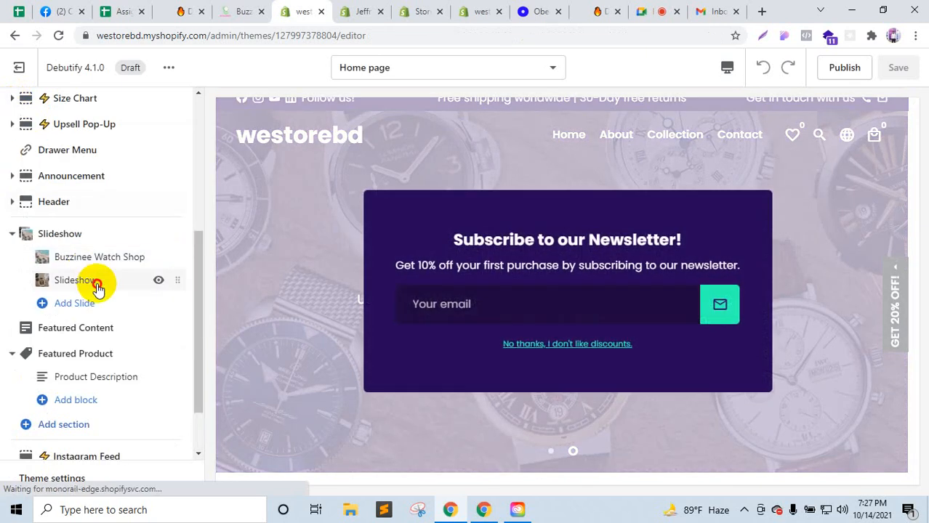
click(96, 286)
click(18, 100)
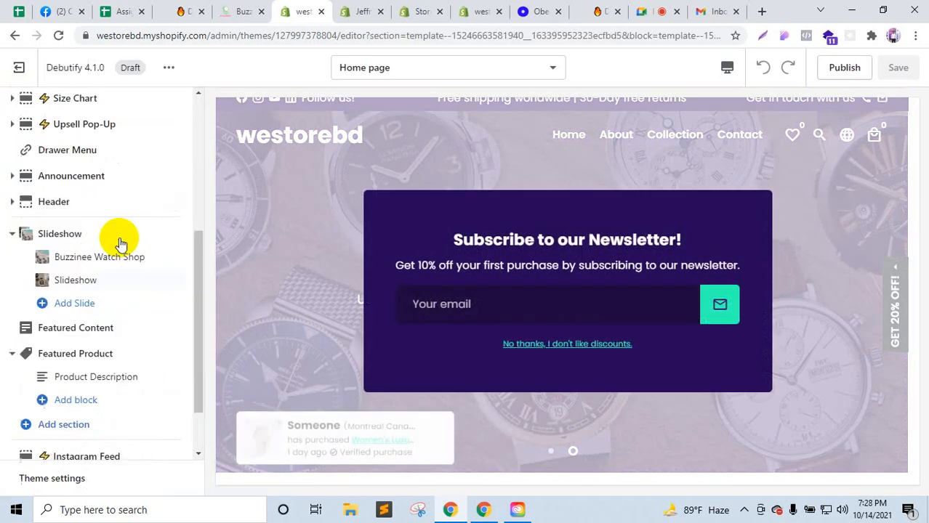
click(100, 257)
scroll(116, 316, down, 4)
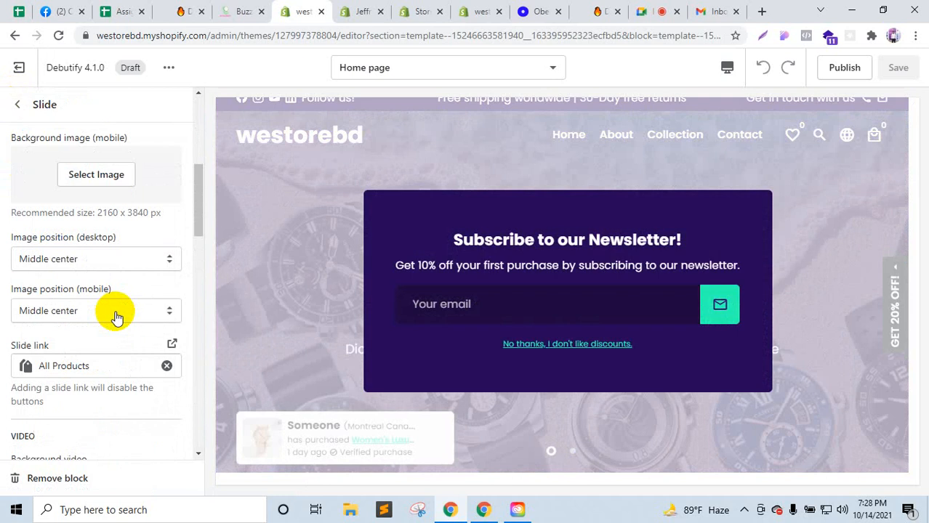
click(567, 345)
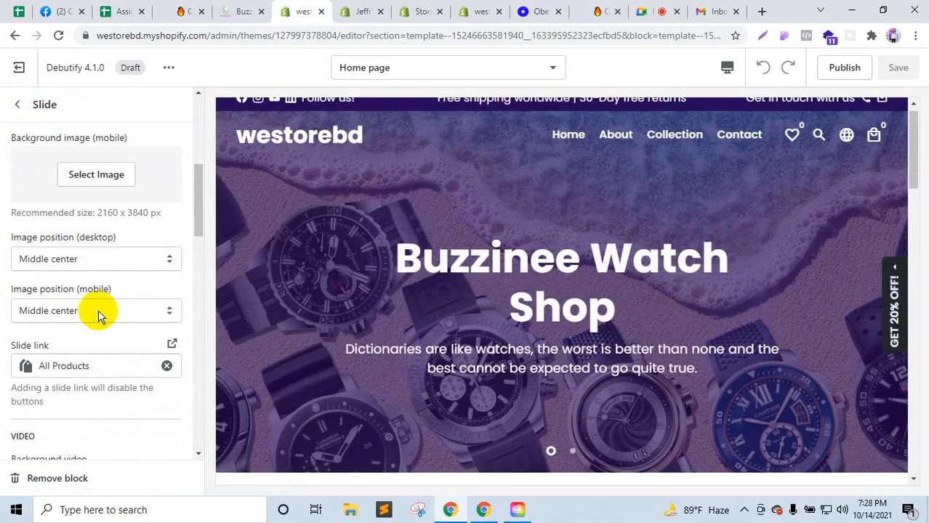
scroll(98, 310, down, 5)
scroll(98, 309, down, 7)
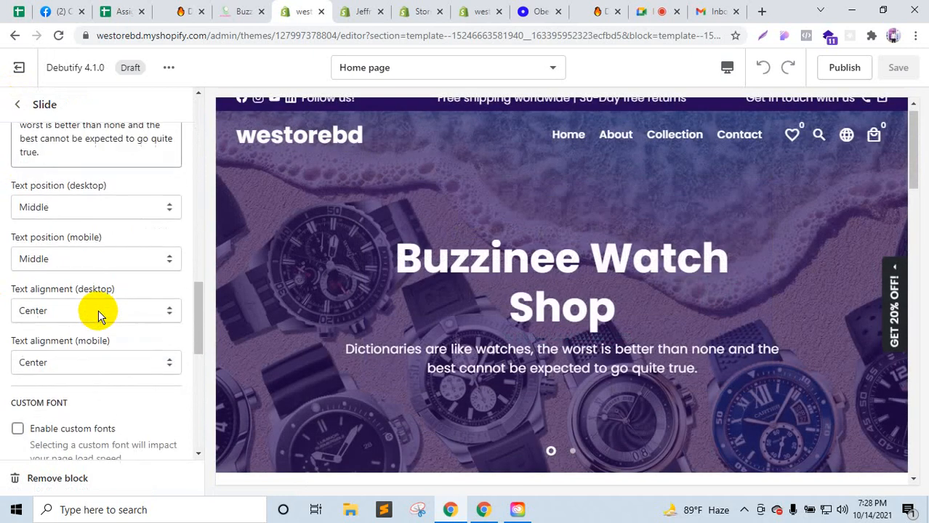
scroll(98, 310, down, 4)
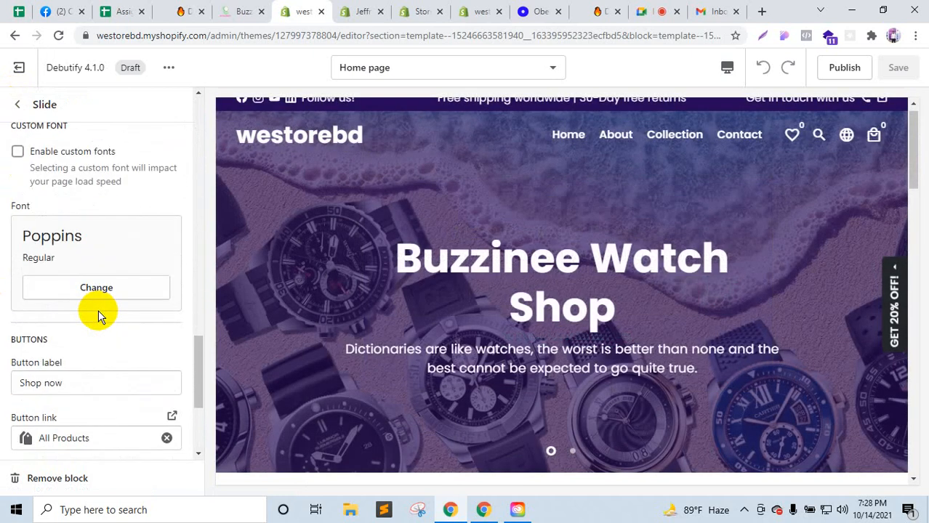
scroll(94, 276, up, 1)
click(18, 104)
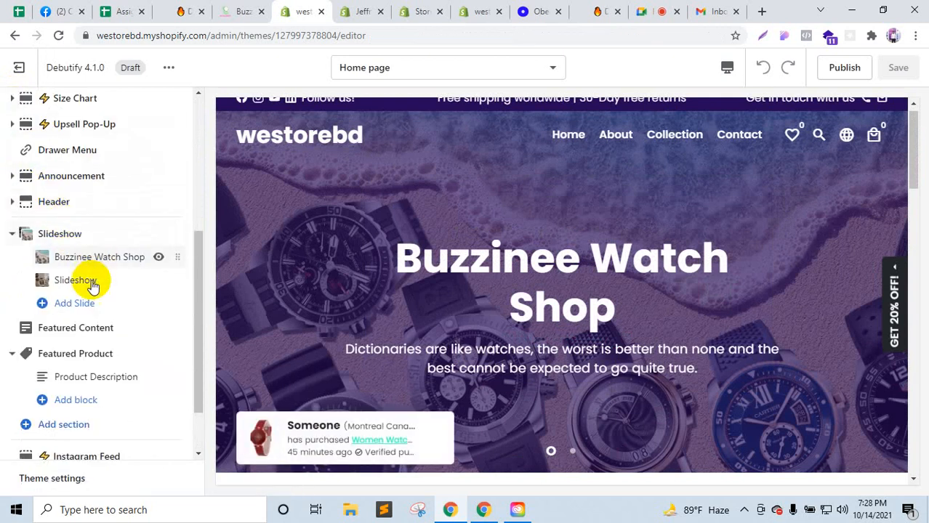
Step: Add a third slide to the slideshow with the alarm-clock photo as its background image
click(86, 306)
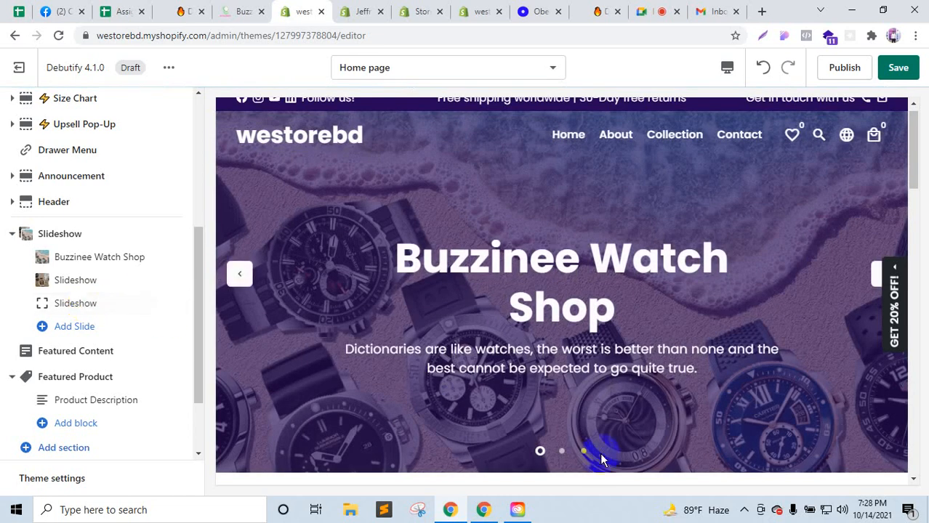
click(586, 452)
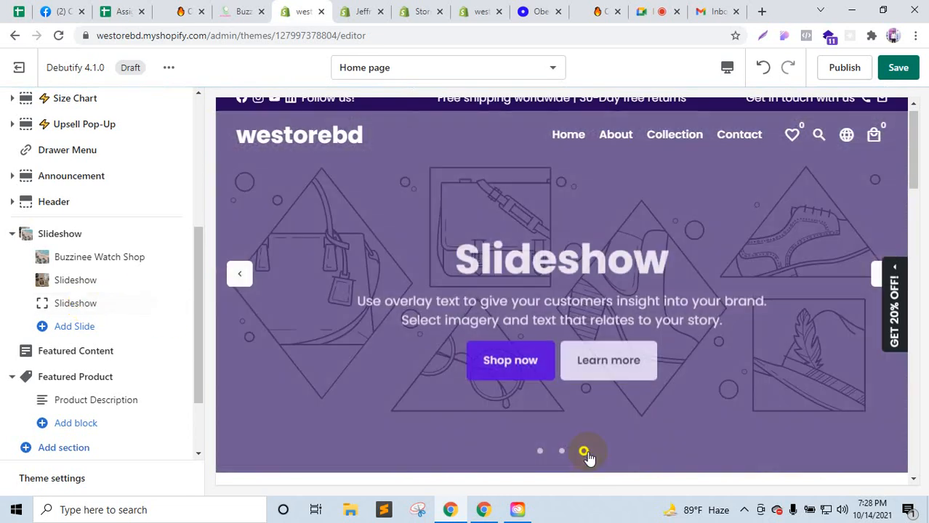
click(94, 305)
click(99, 340)
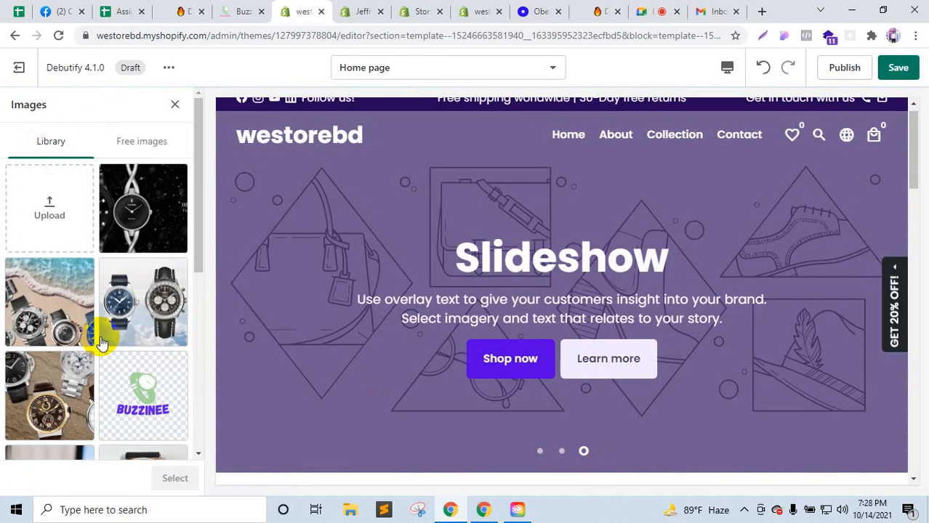
scroll(102, 345, down, 1)
scroll(102, 346, down, 4)
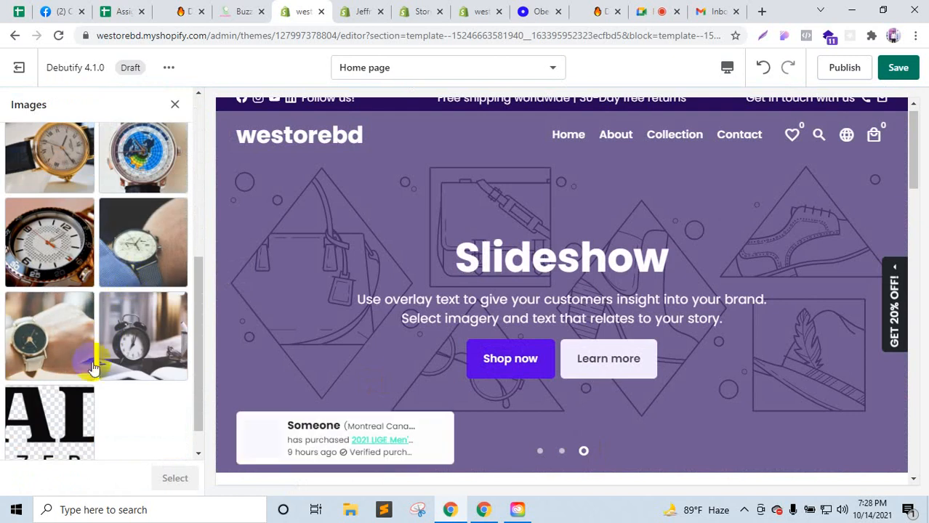
click(148, 358)
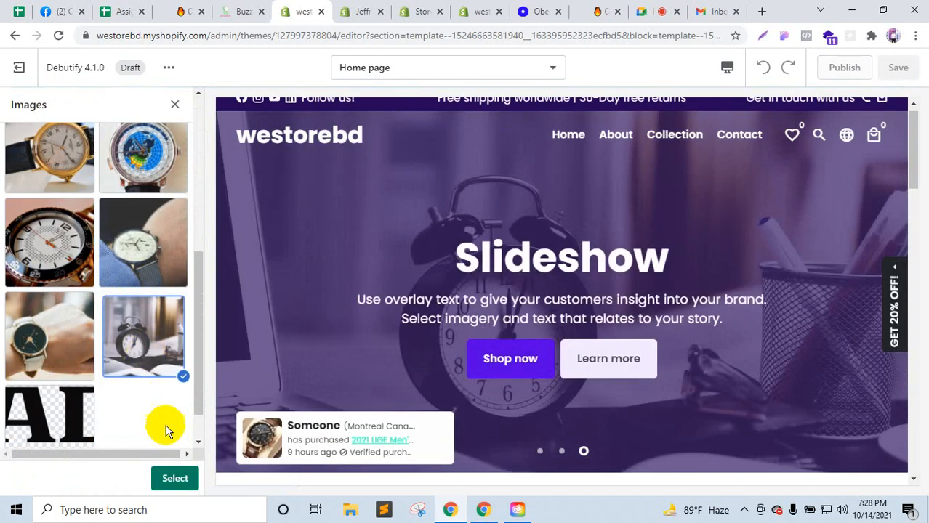
click(175, 479)
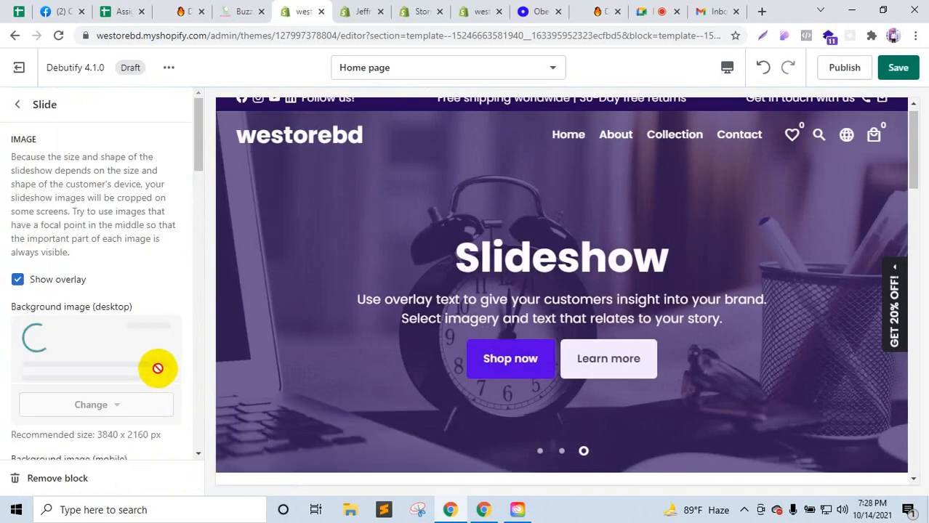
Step: Clear the second button's Learn more label and link, set Shop now to Default style, and save
scroll(157, 371, down, 3)
scroll(157, 375, down, 7)
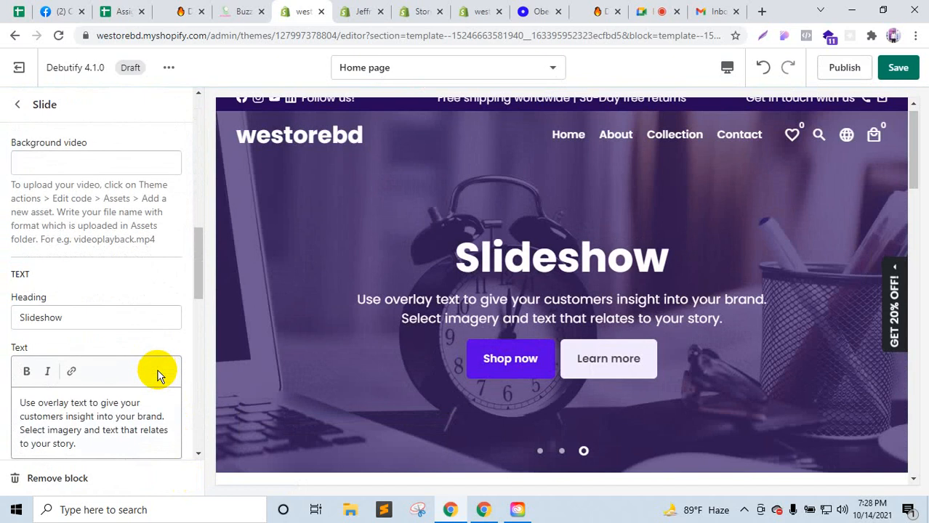
scroll(155, 376, down, 8)
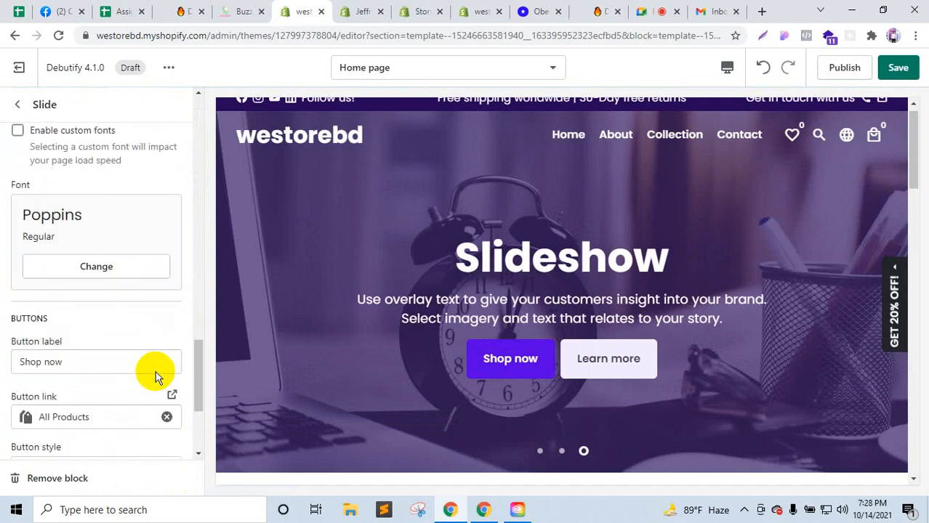
scroll(70, 291, down, 2)
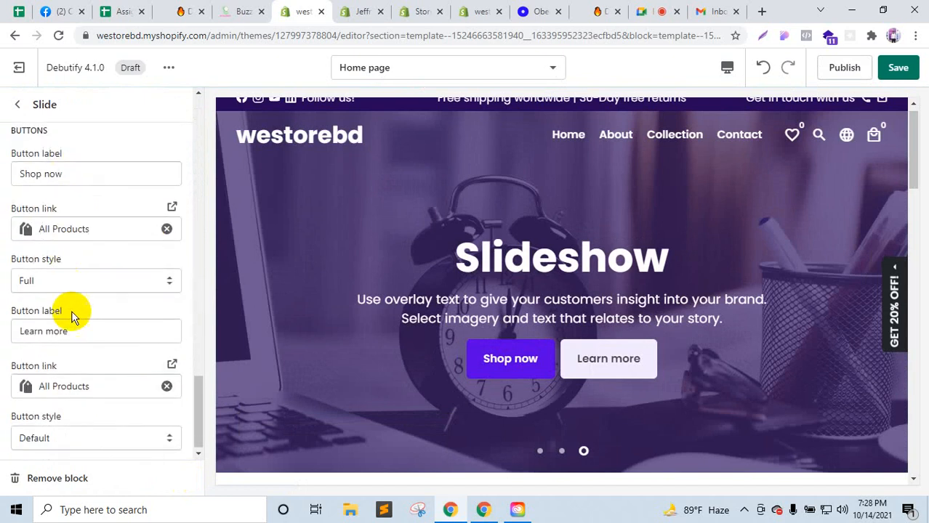
click(78, 335)
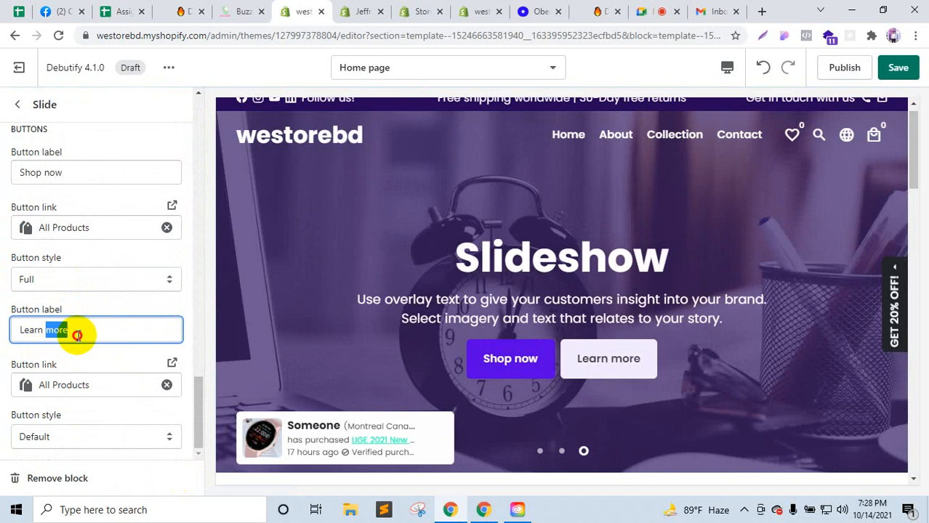
key(BackSpace)
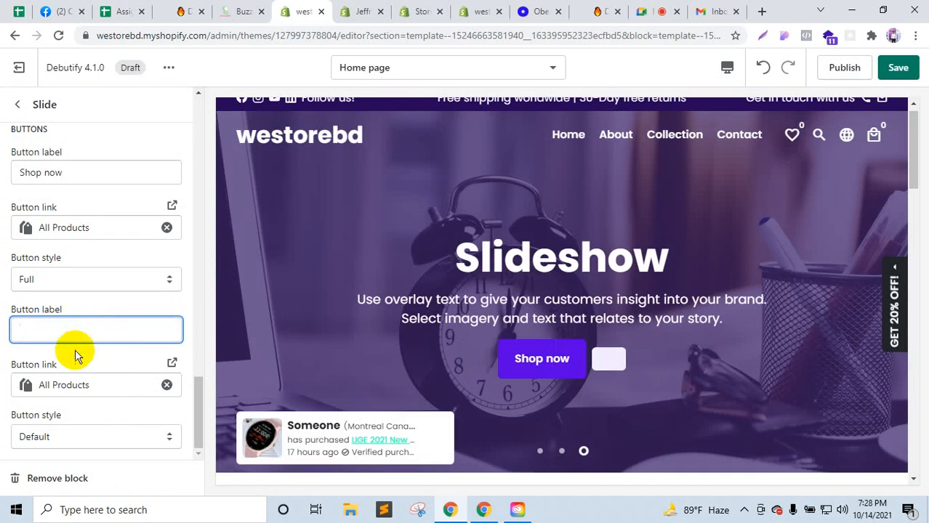
click(166, 386)
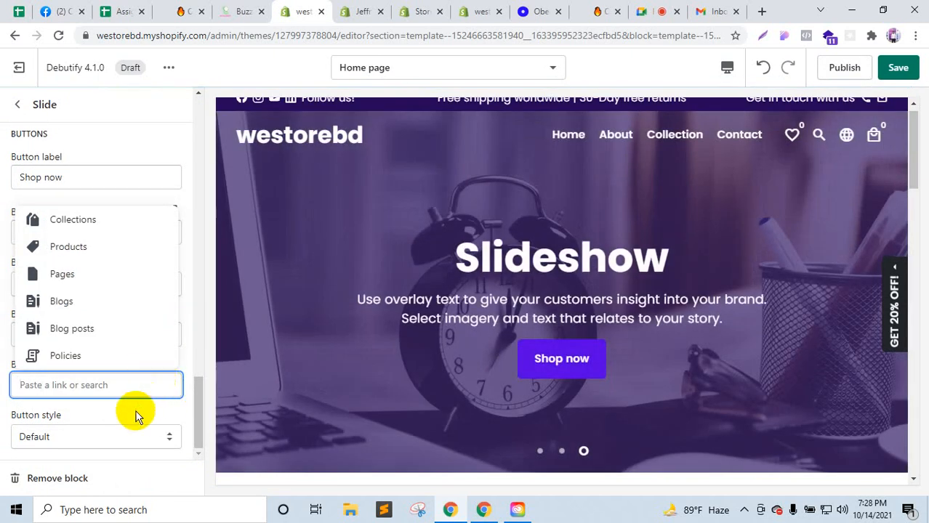
click(135, 415)
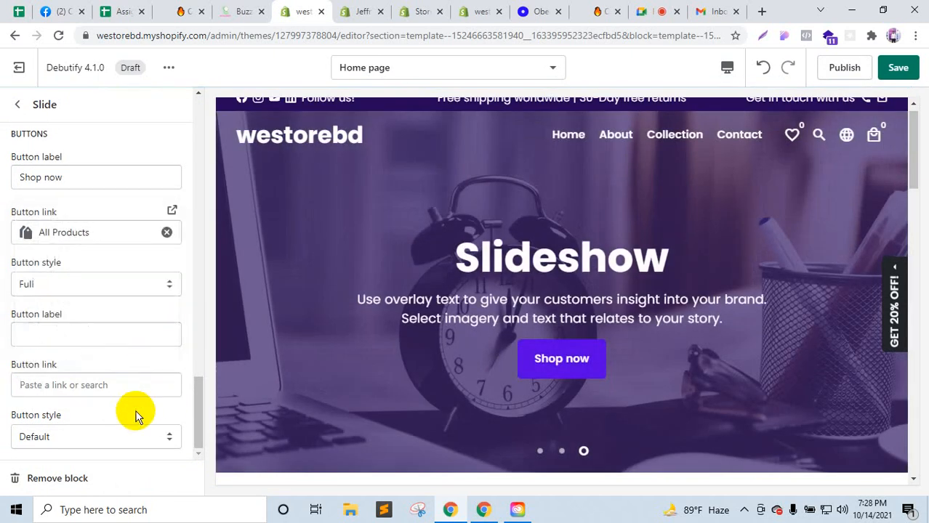
click(67, 288)
click(51, 303)
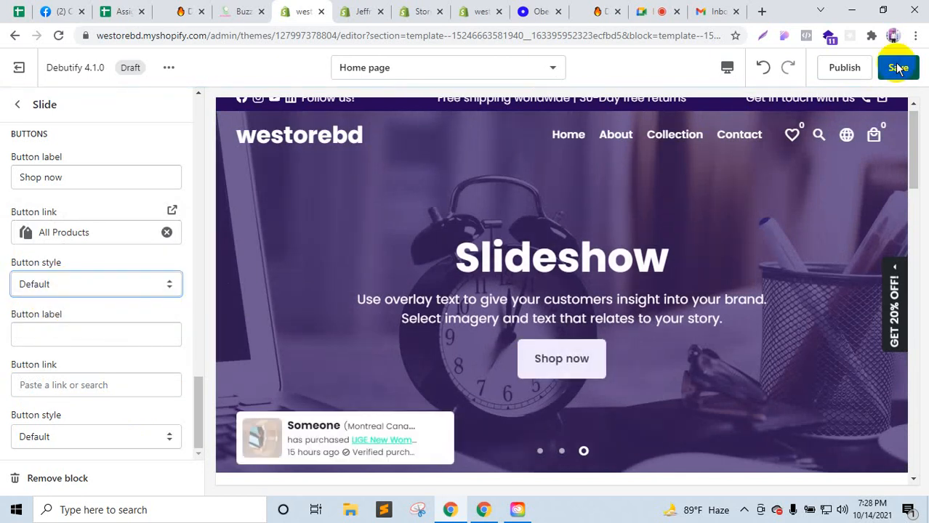
click(899, 68)
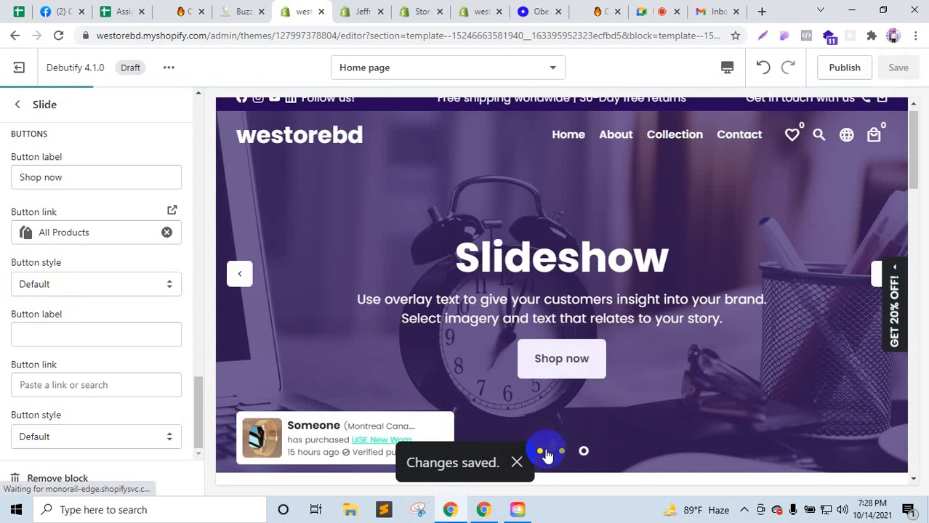
click(544, 452)
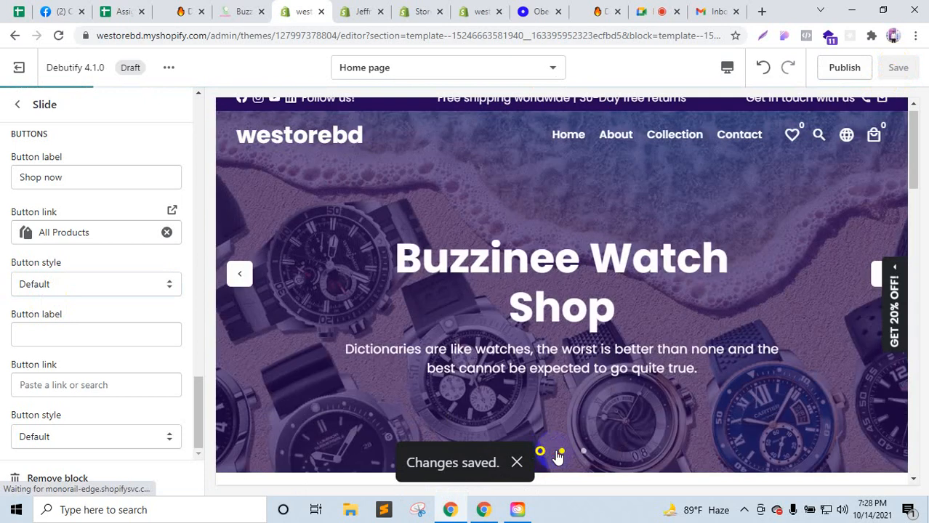
click(561, 451)
Step: Preview the three slides and compare them with the Buzzinee reference store's Citizen slide
click(584, 451)
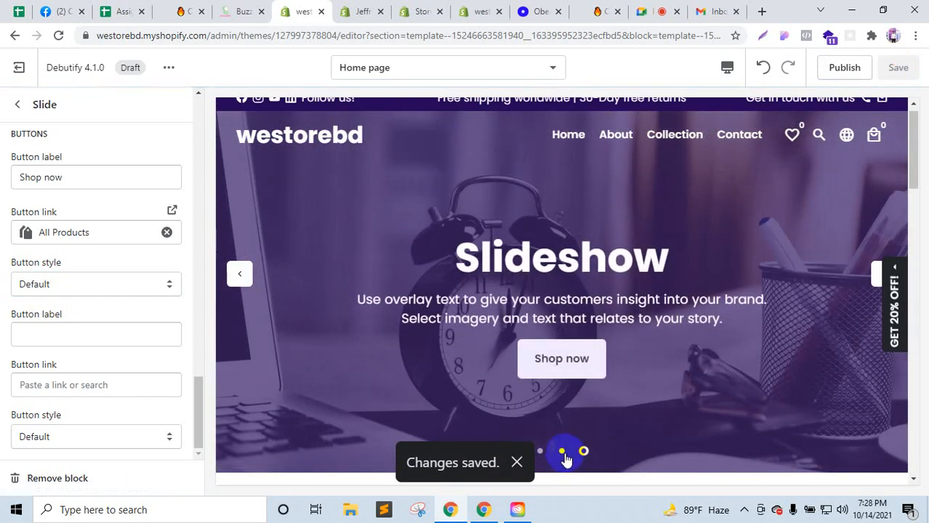
click(563, 453)
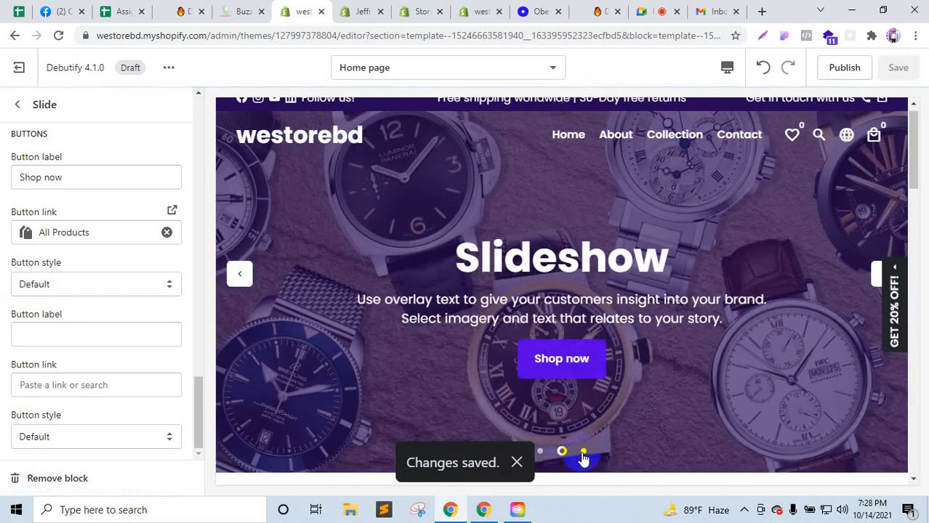
click(584, 451)
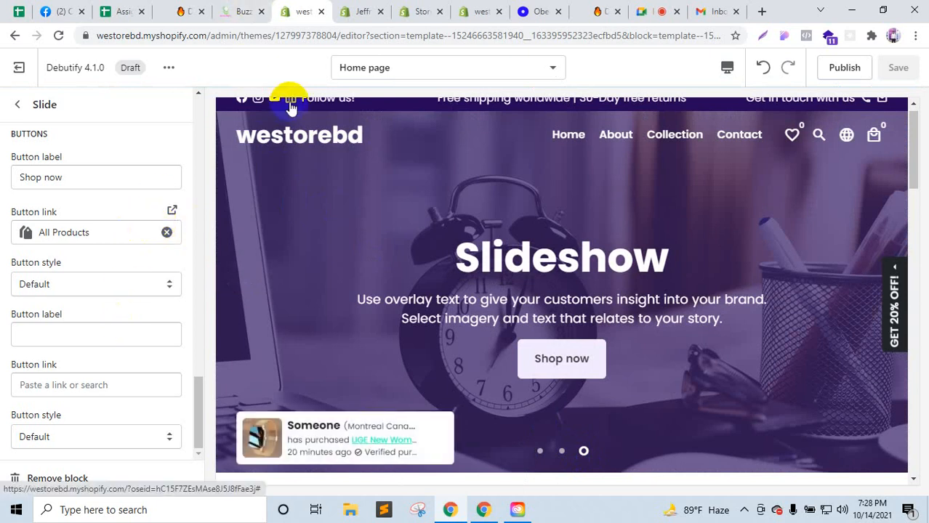
click(257, 6)
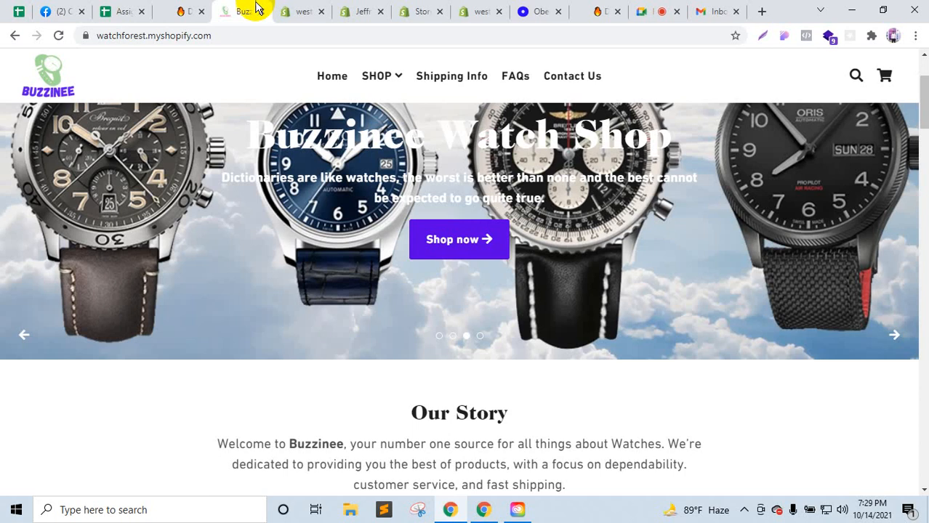
click(452, 337)
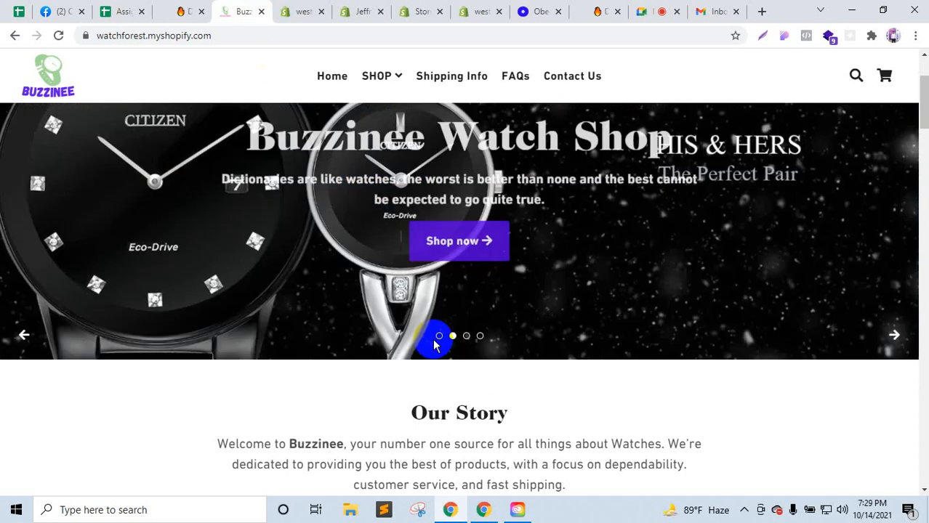
Step: Check the Jeffrey International page, then return to the home page sections list down to Footer
click(304, 11)
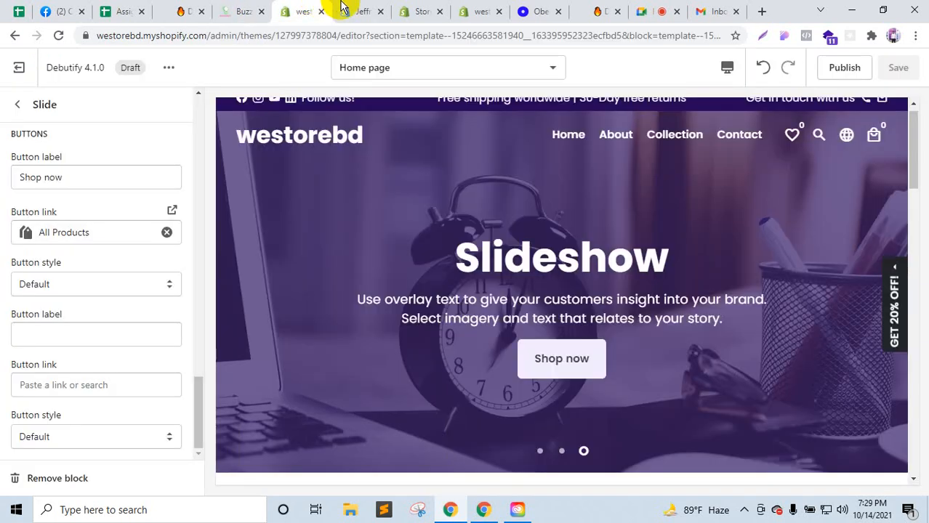
click(347, 9)
click(311, 9)
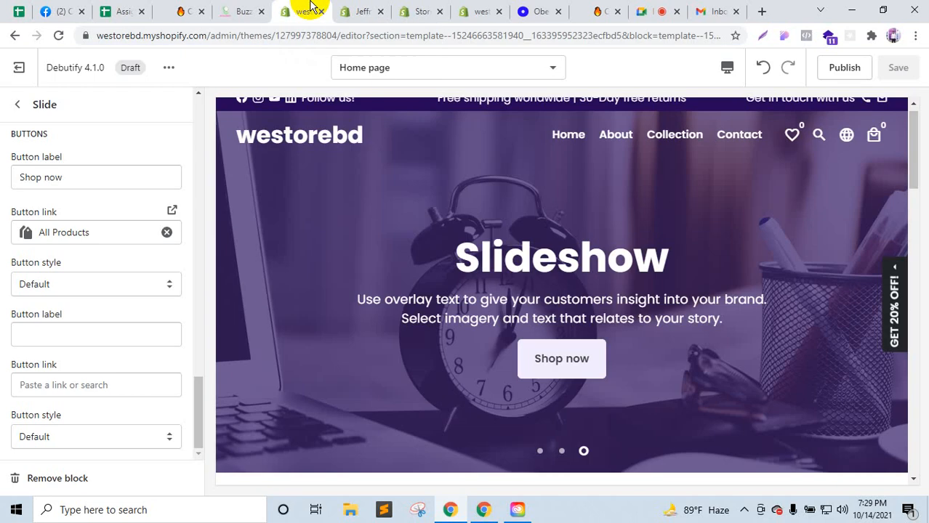
click(359, 9)
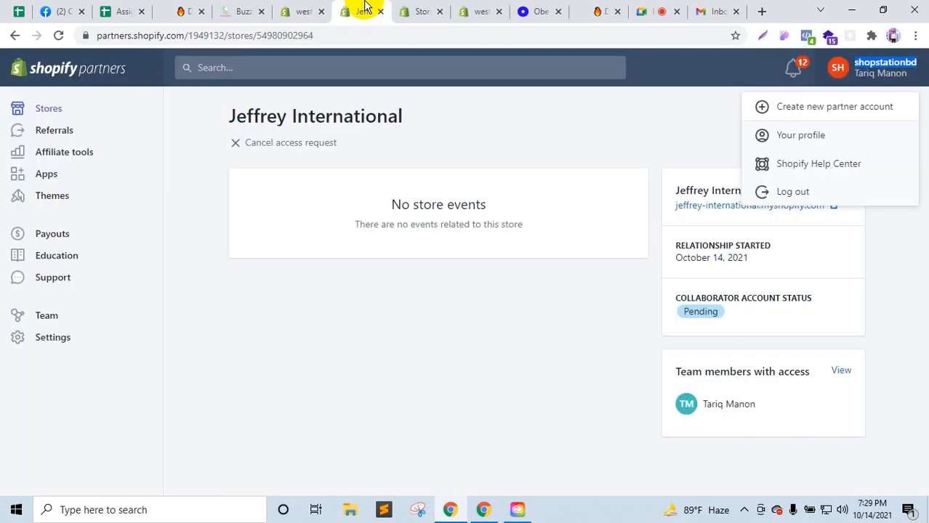
click(309, 8)
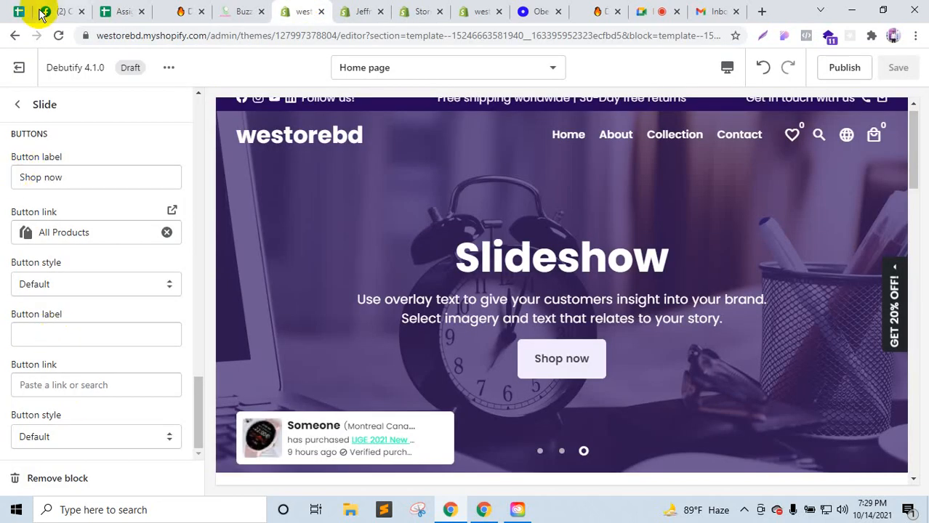
click(19, 106)
scroll(73, 411, down, 3)
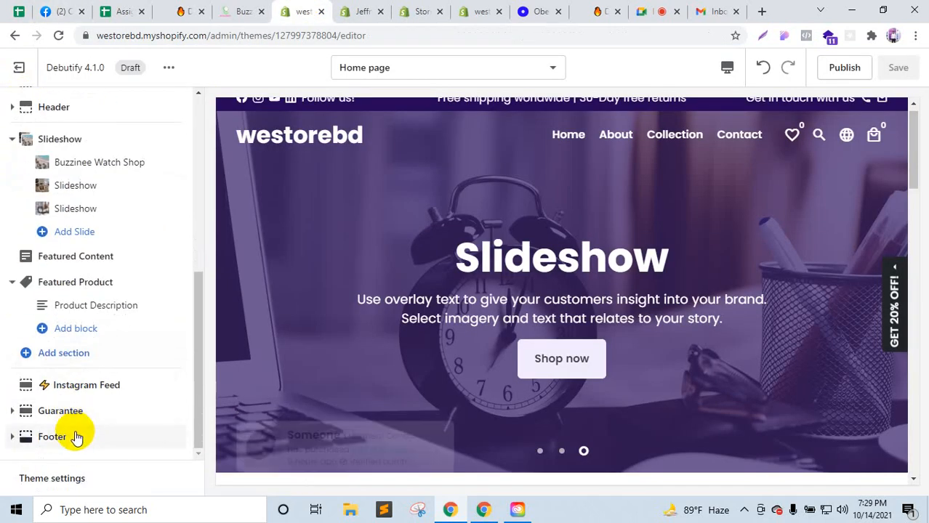
click(63, 476)
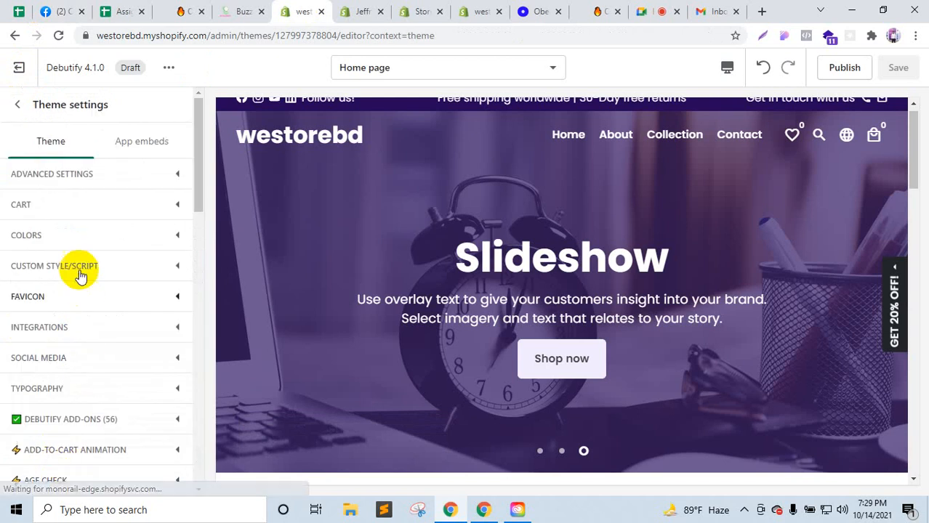
scroll(75, 313, down, 3)
scroll(65, 247, up, 3)
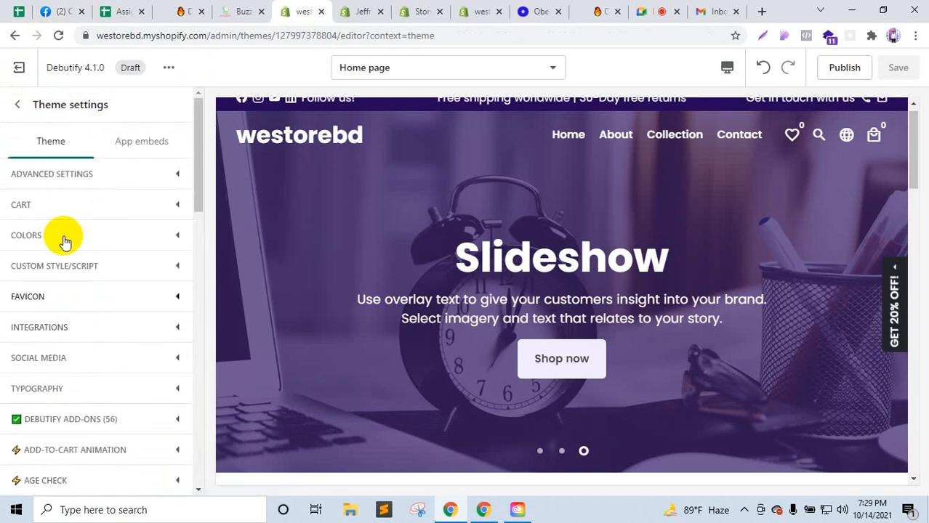
click(57, 244)
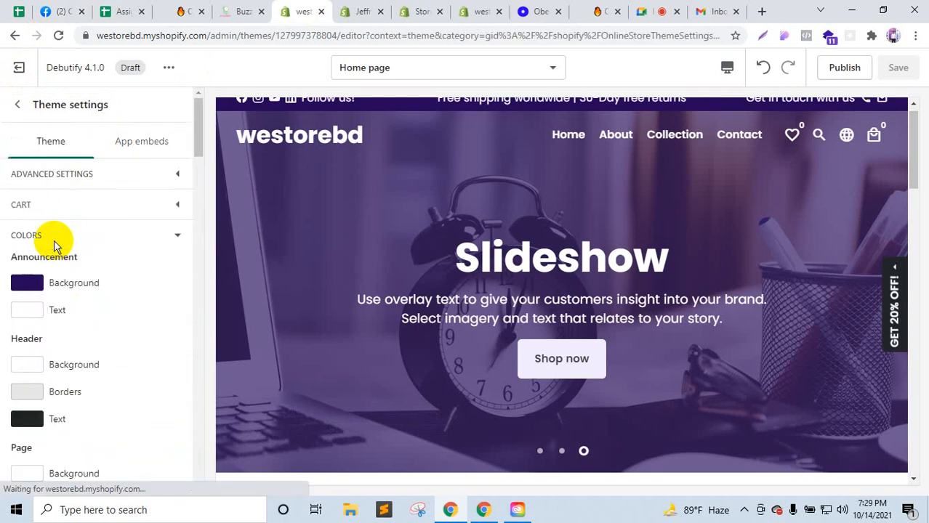
scroll(83, 286, down, 5)
scroll(61, 319, down, 1)
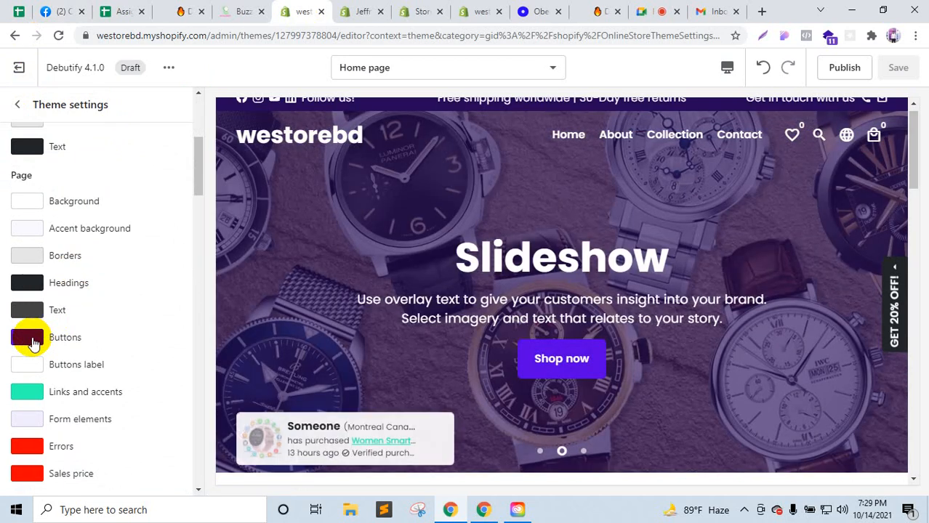
scroll(42, 339, down, 3)
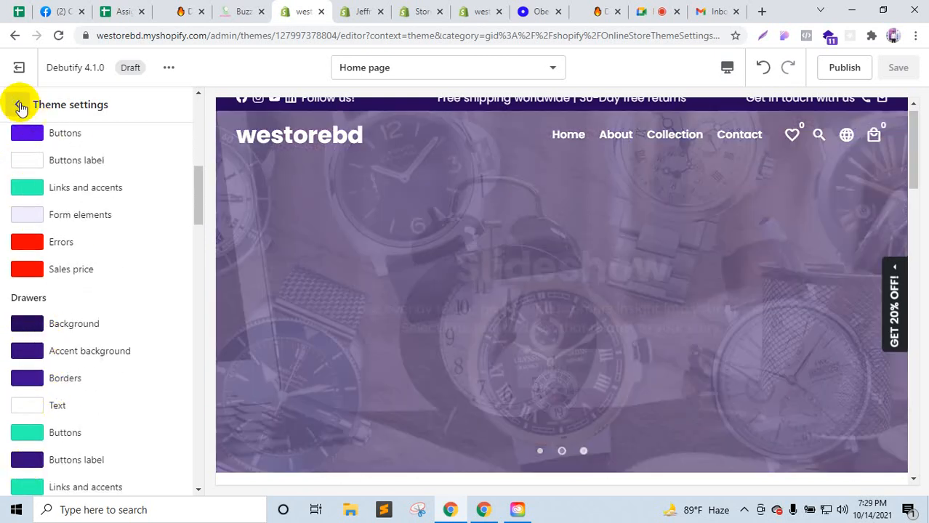
click(17, 105)
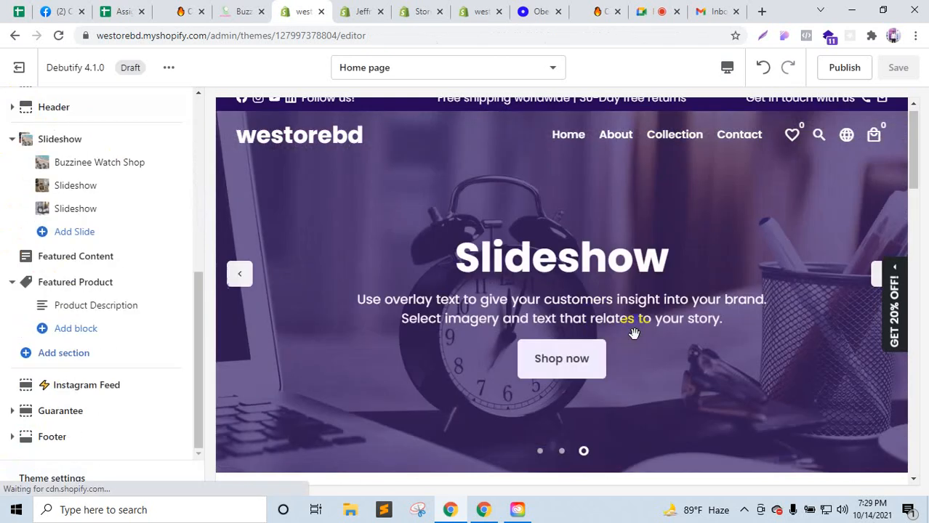
scroll(636, 341, down, 2)
scroll(640, 356, down, 1)
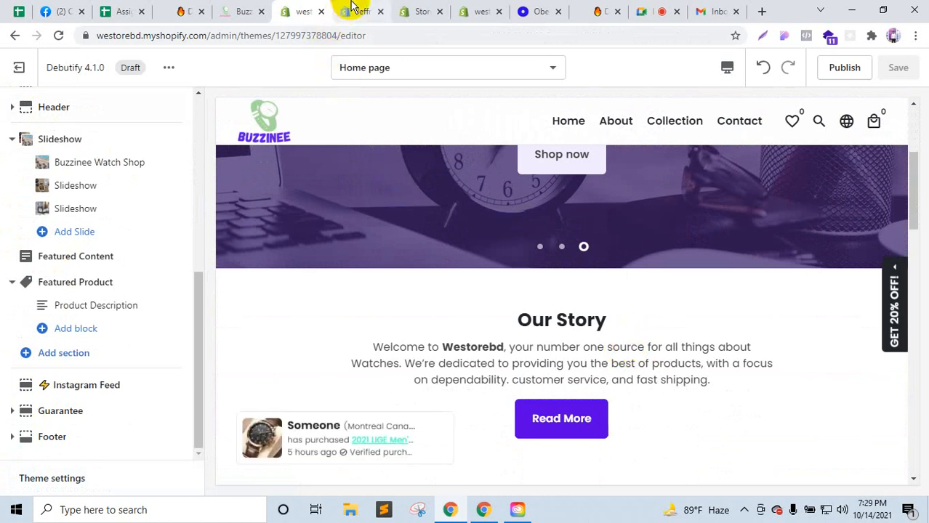
click(174, 9)
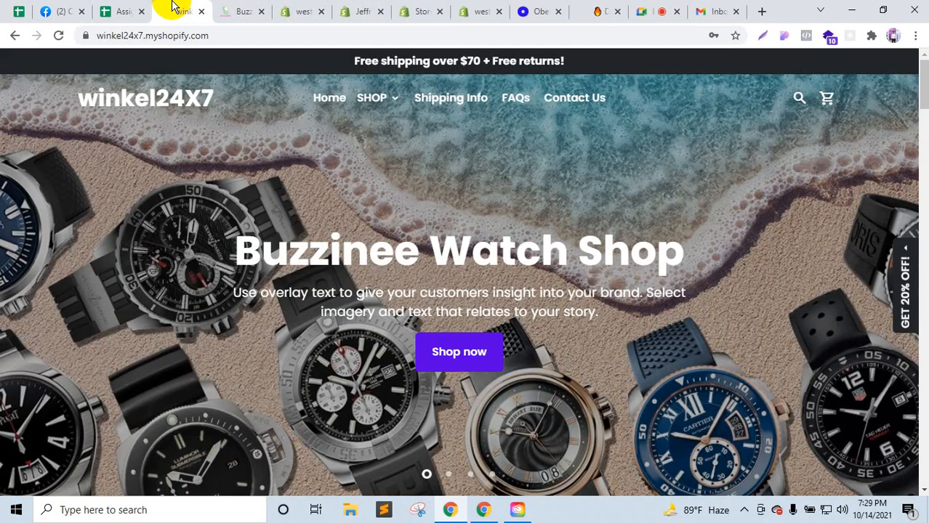
Step: Review the winkel24x7 MEN WATCH and WOMEN WATCH pages via the SHOP menu
click(377, 103)
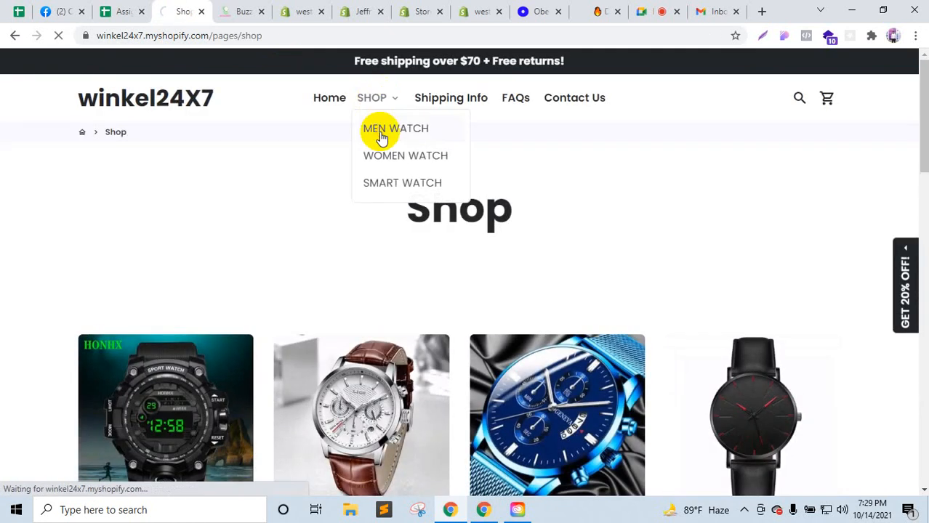
click(381, 132)
scroll(379, 135, down, 2)
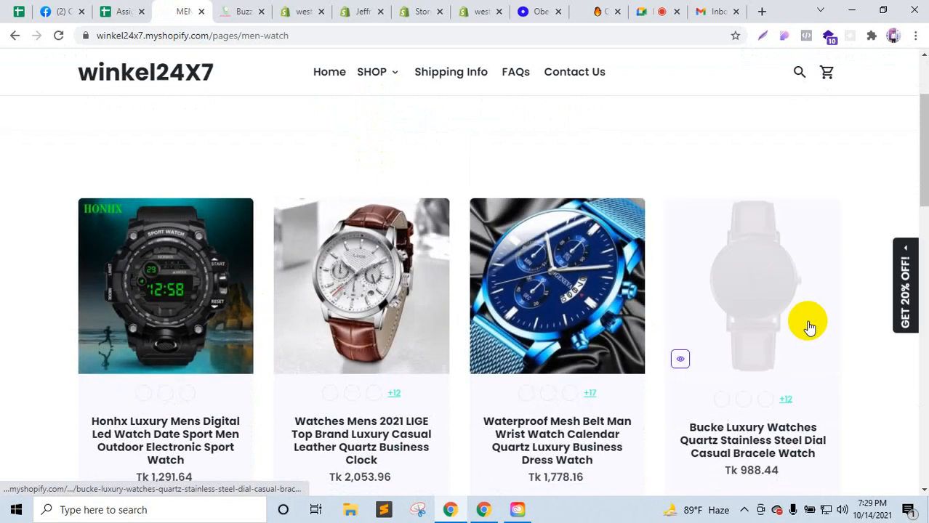
scroll(798, 364, down, 2)
scroll(800, 365, down, 2)
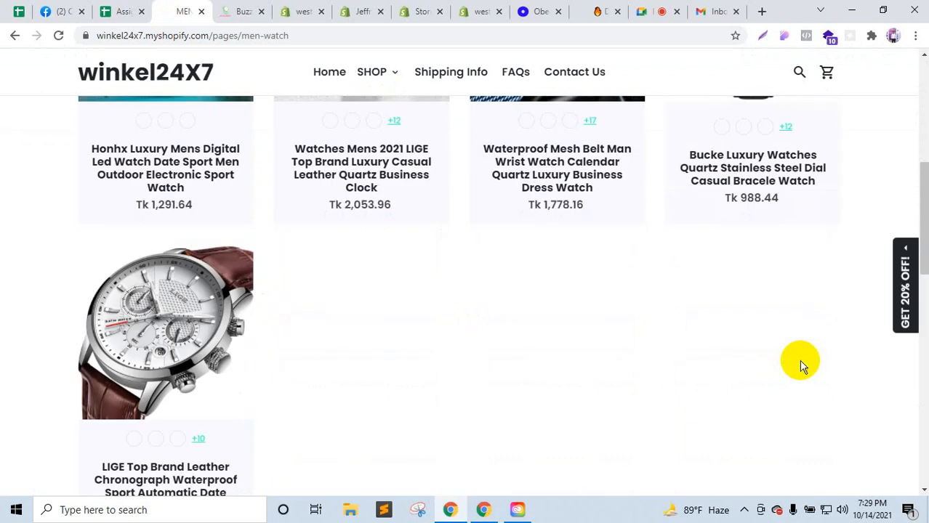
mouse_move(390, 81)
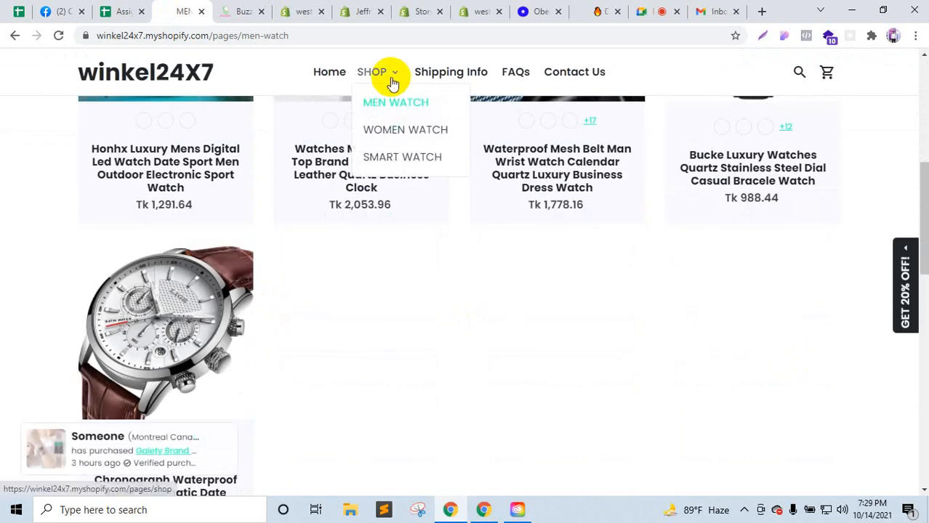
click(399, 131)
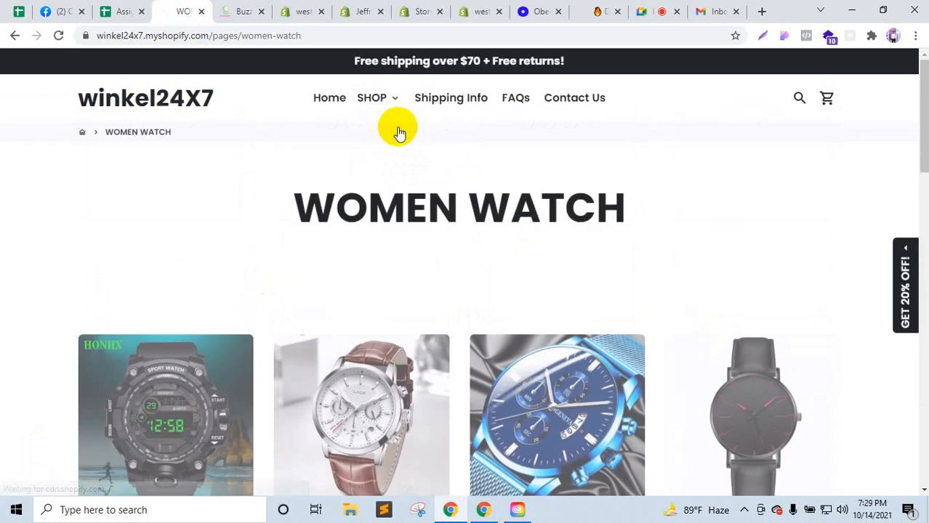
scroll(397, 131, down, 5)
scroll(397, 130, up, 3)
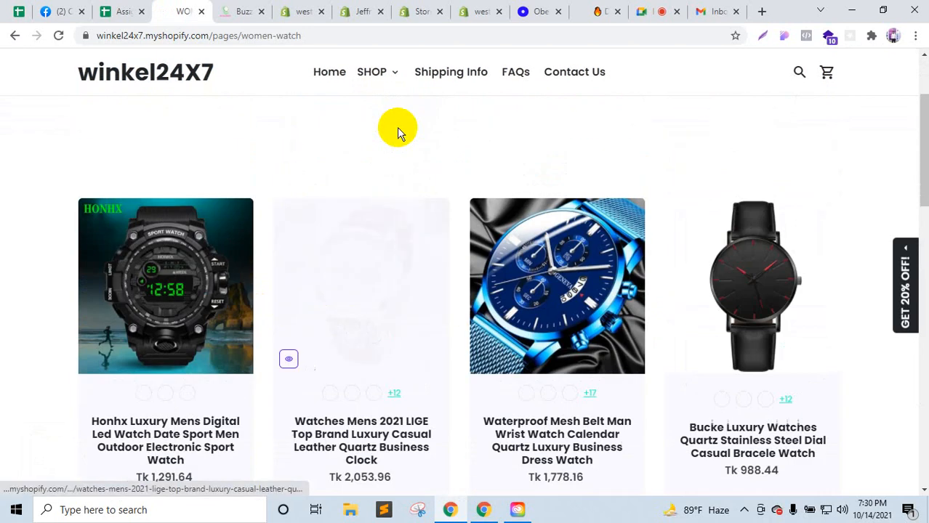
mouse_move(371, 86)
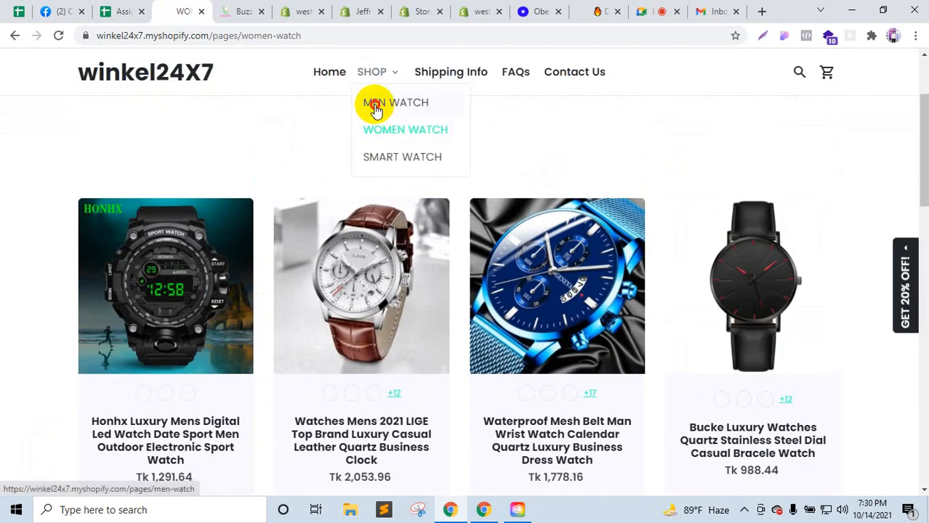
click(376, 109)
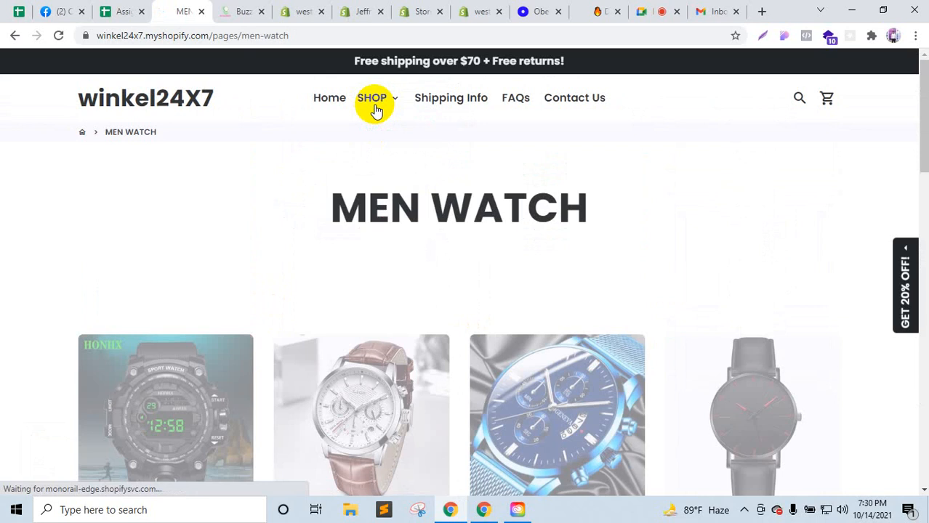
mouse_move(375, 108)
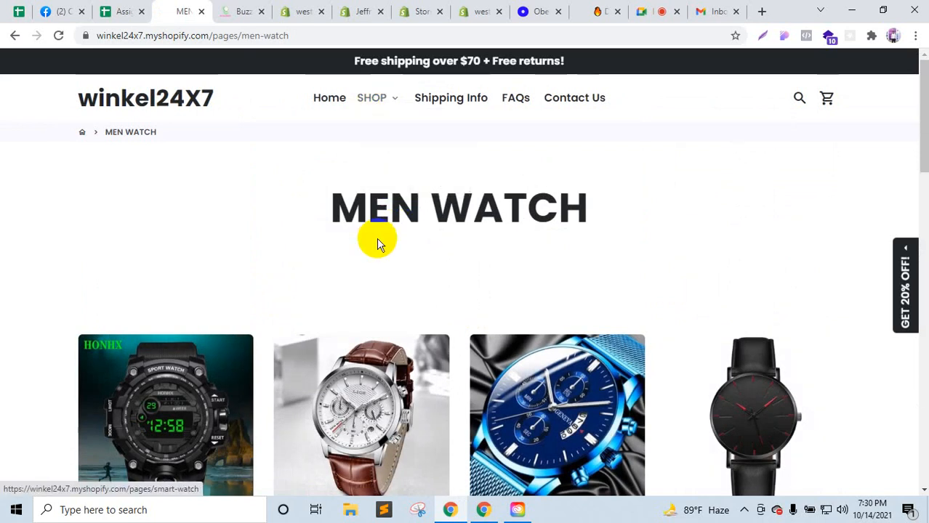
Step: Go through the Partners stores list to westorebd's admin Products list
click(420, 8)
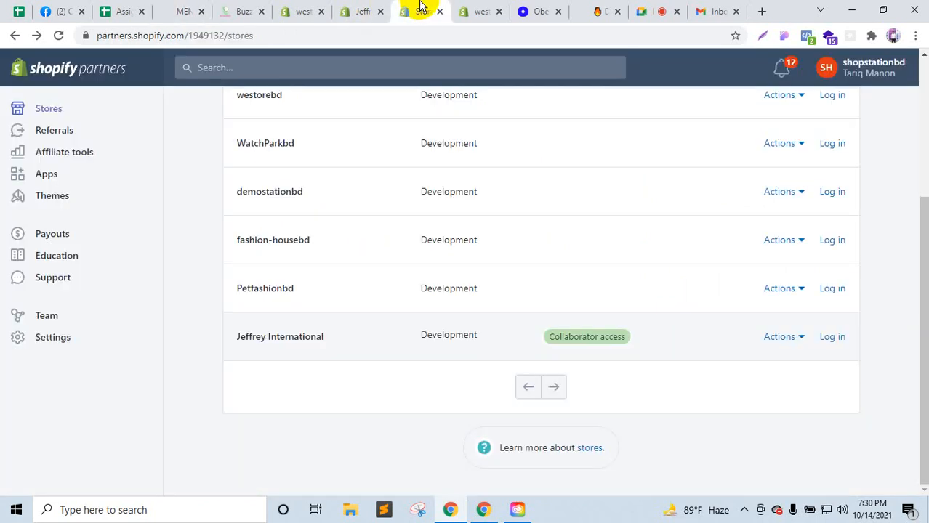
click(480, 11)
click(53, 154)
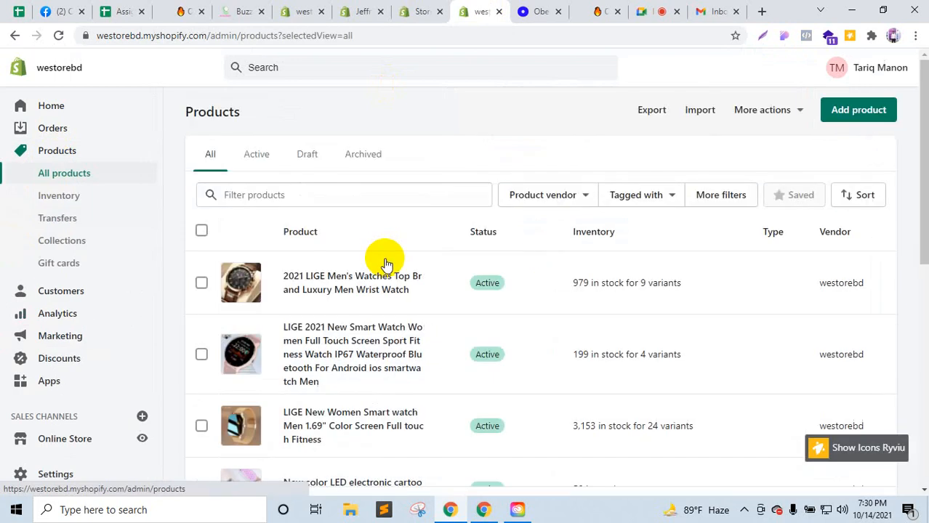
click(66, 242)
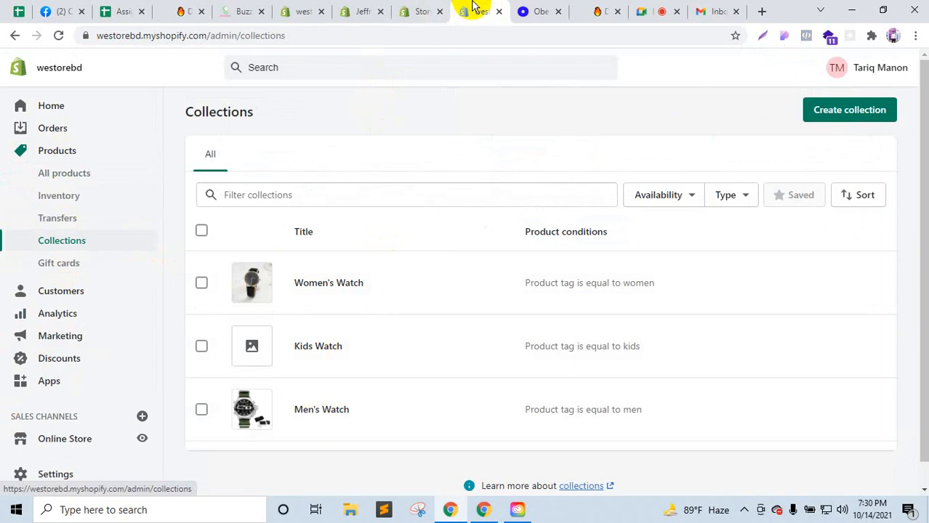
drag(472, 6, 299, 6)
middle_click(67, 442)
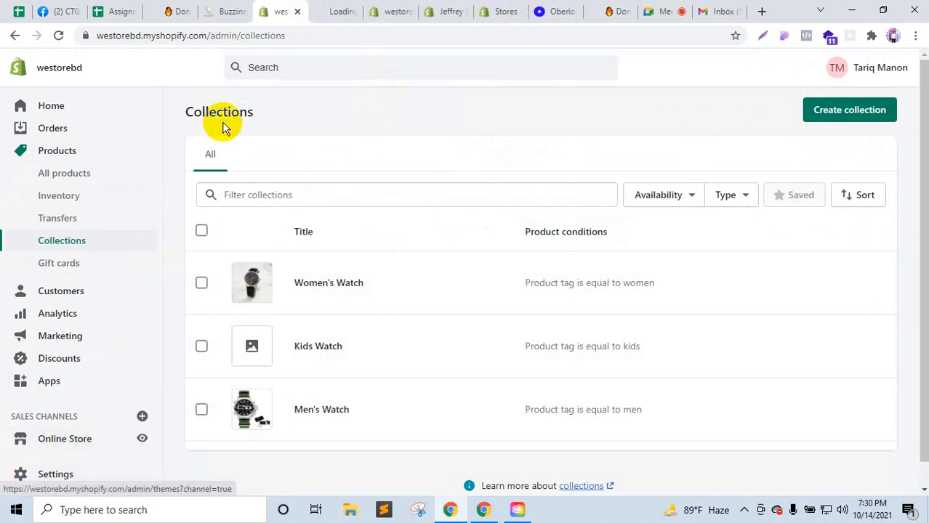
click(314, 411)
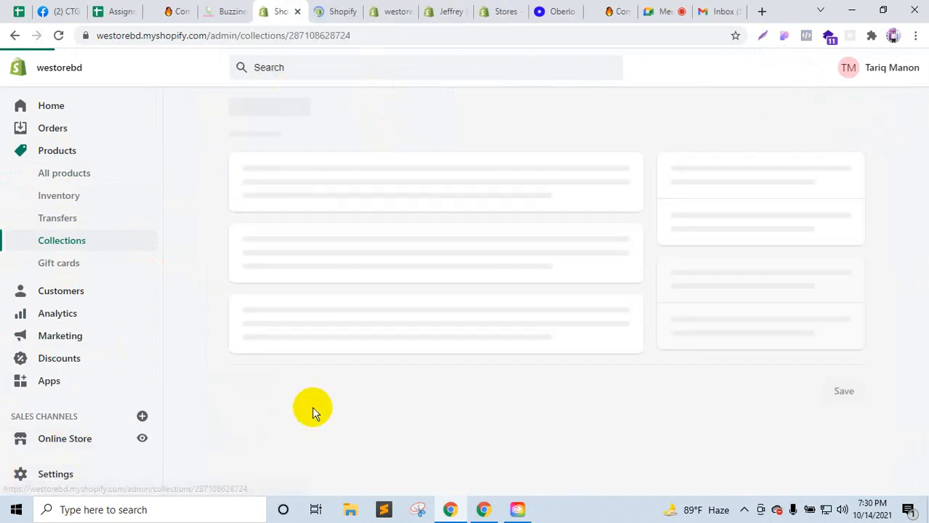
scroll(374, 371, down, 4)
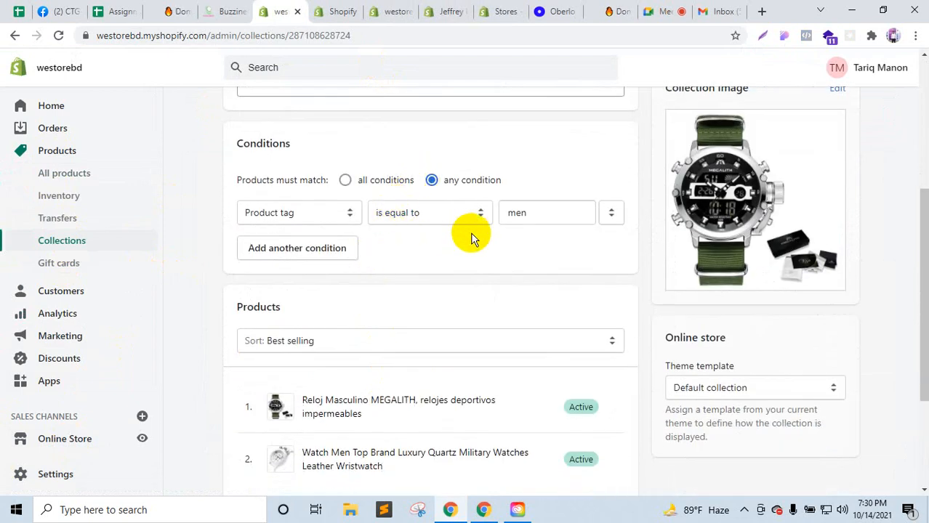
scroll(353, 240, down, 3)
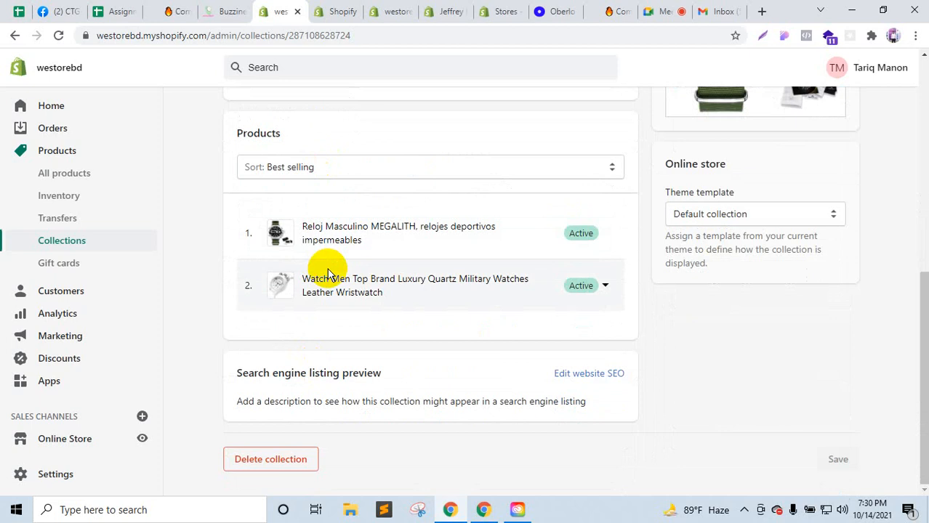
Step: Preview the live Debut storefront from the Themes page in a new tab
click(332, 10)
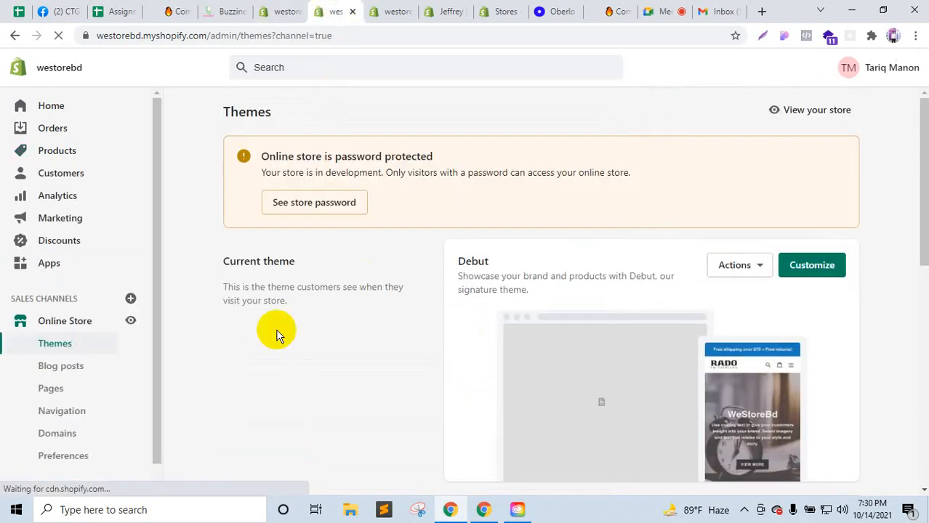
click(130, 321)
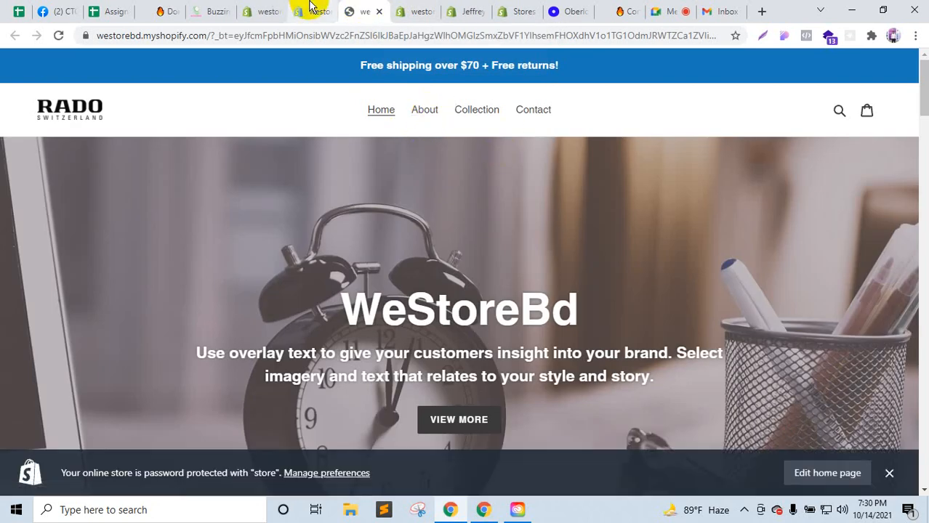
click(219, 9)
Step: Return to the westorebd admin and go to the Navigation menus page
click(323, 9)
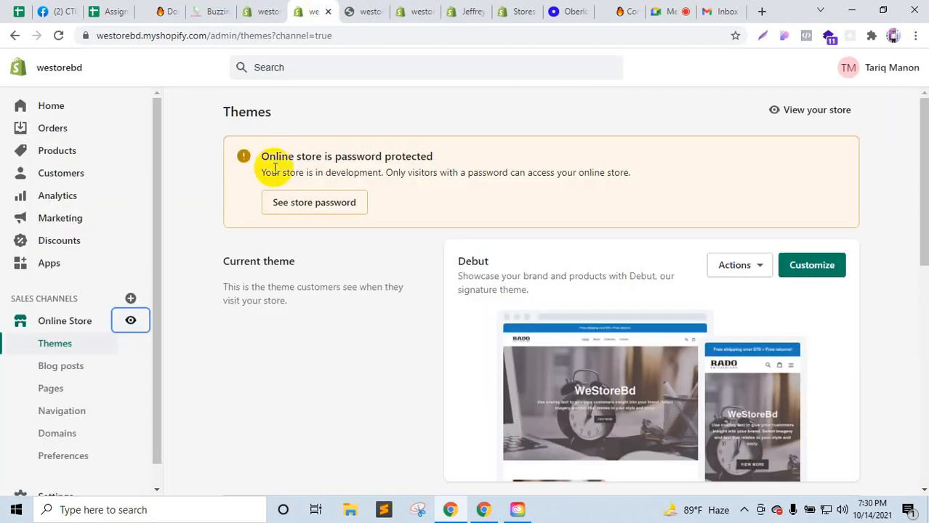
scroll(64, 462, down, 1)
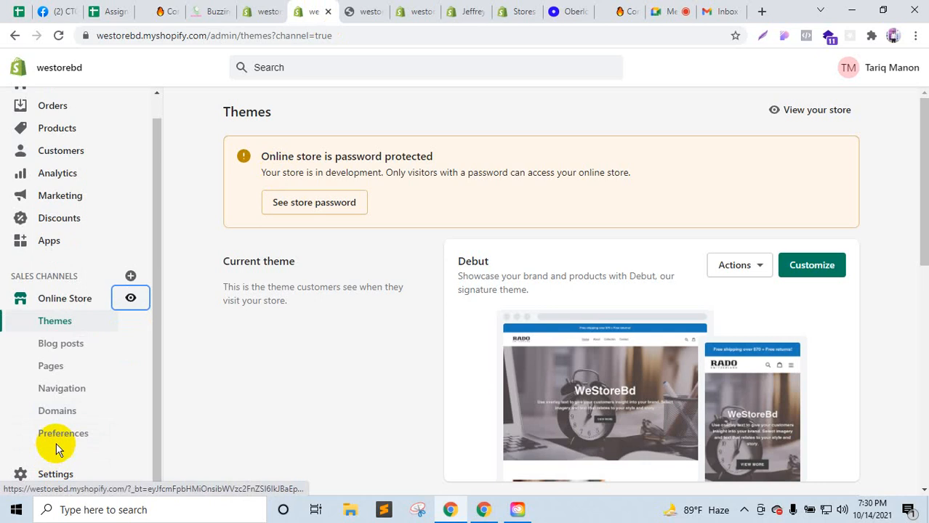
click(64, 395)
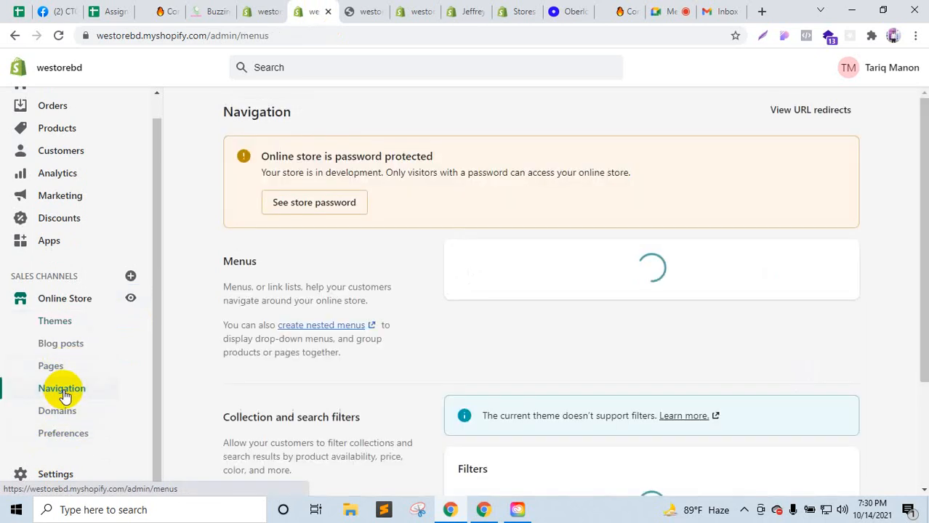
Step: Add a 'Shop' item linked to # to the Main menu
scroll(538, 367, down, 1)
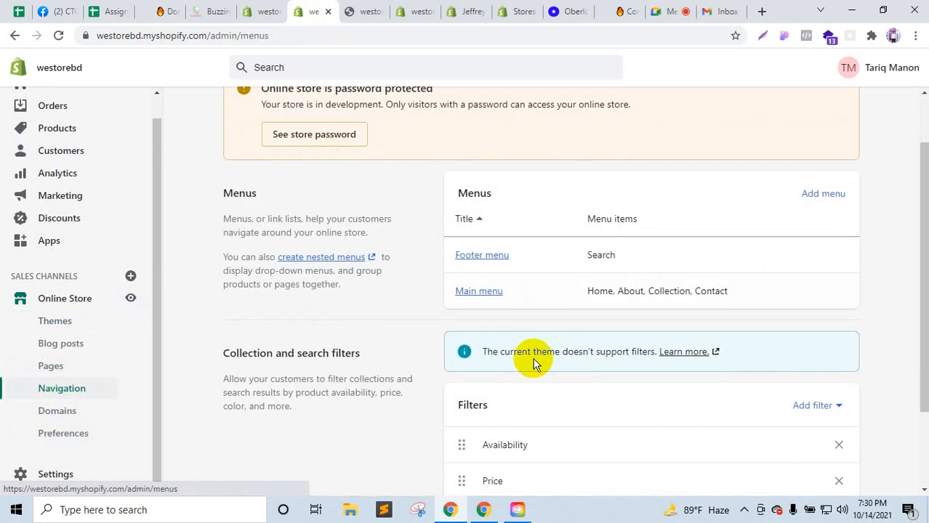
click(479, 291)
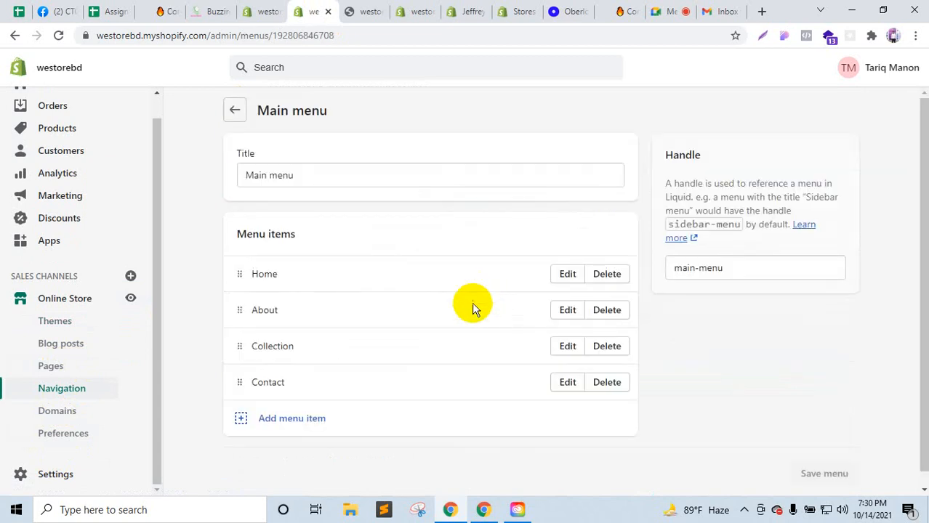
click(275, 420)
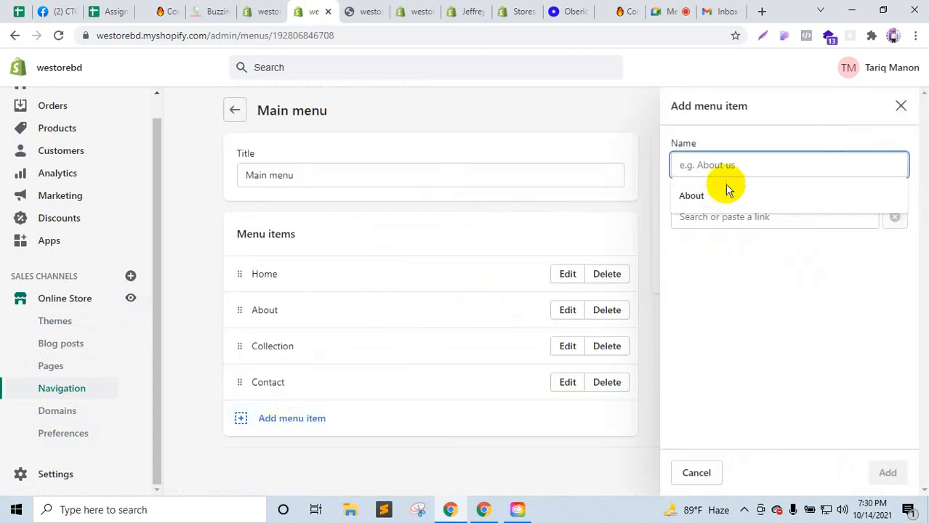
text(Shop)
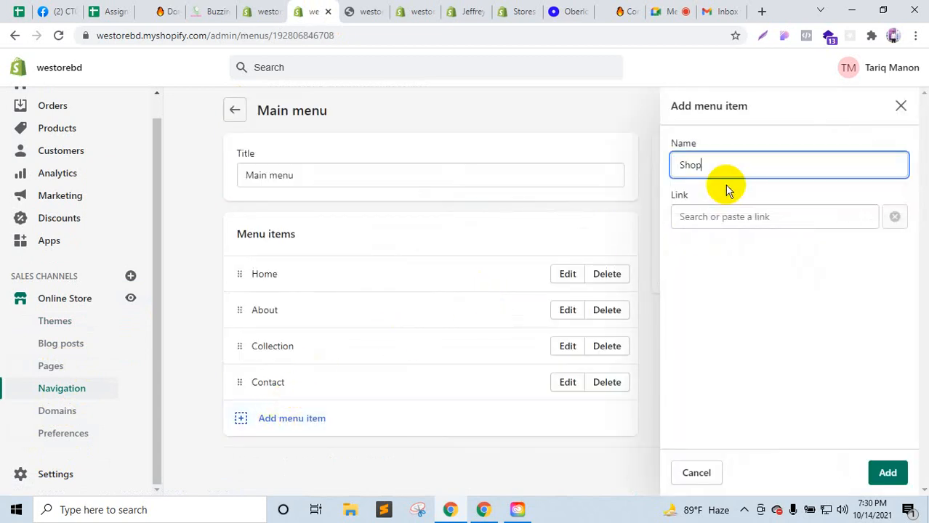
click(899, 477)
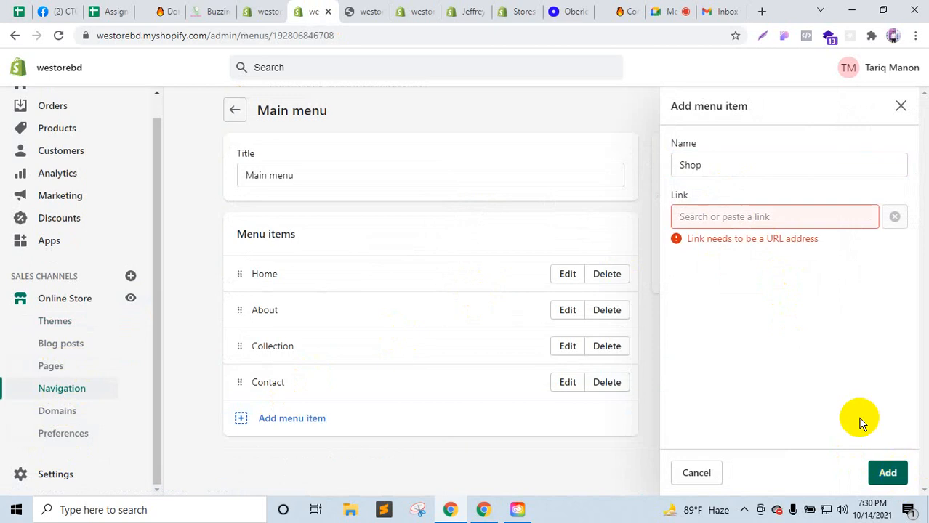
click(728, 212)
text(#)
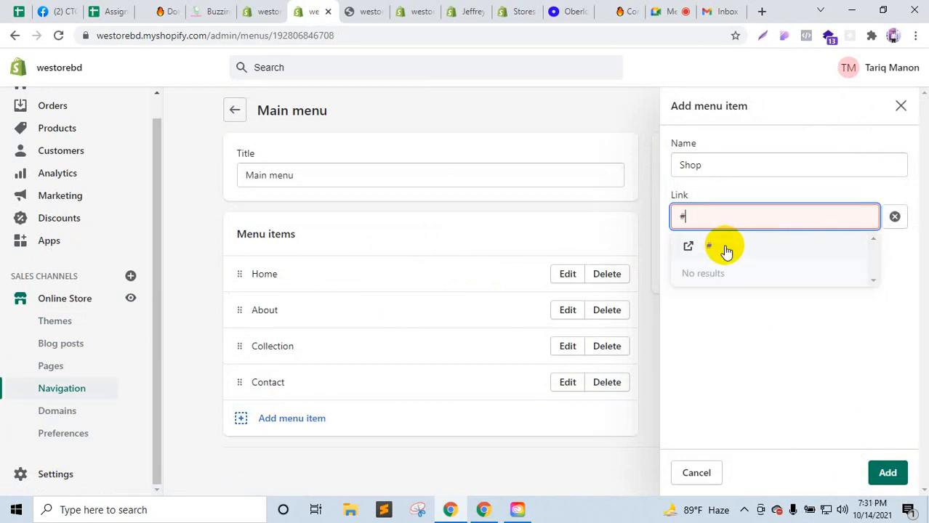
click(725, 249)
click(886, 476)
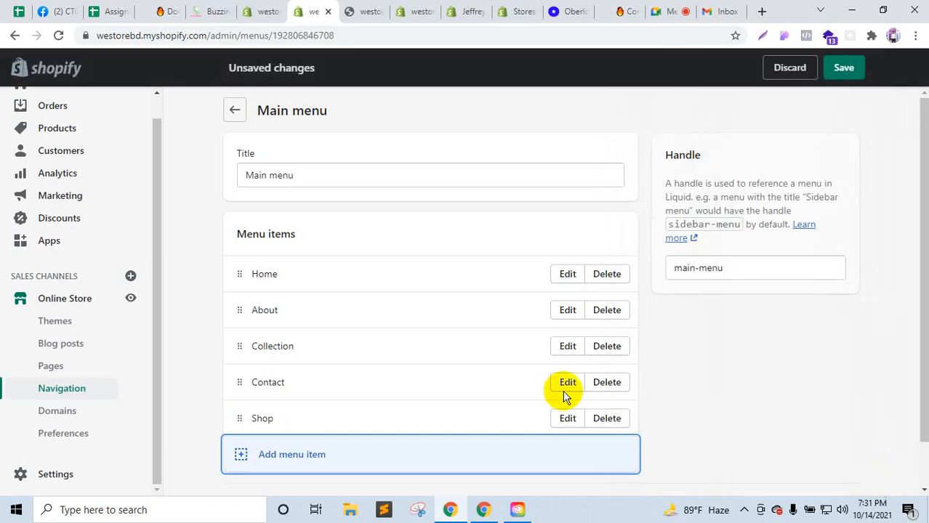
scroll(531, 385, down, 1)
click(312, 408)
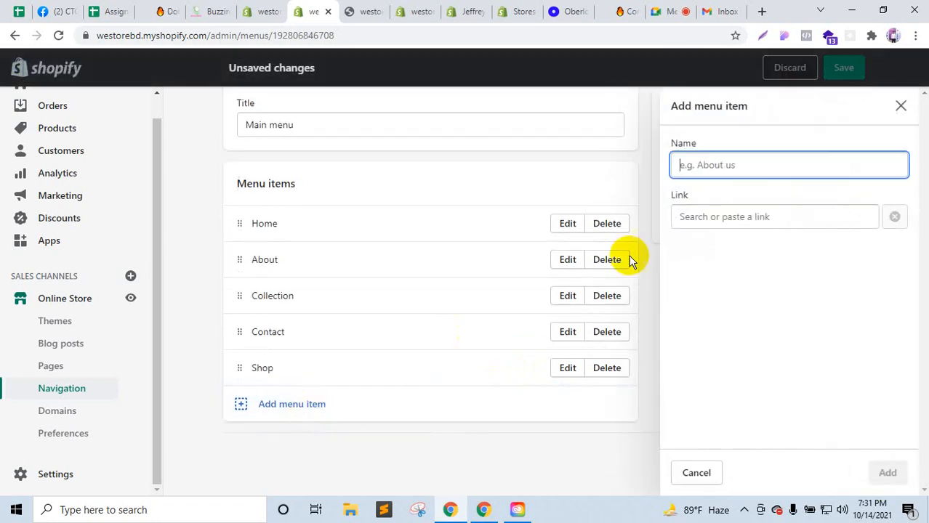
text(C)
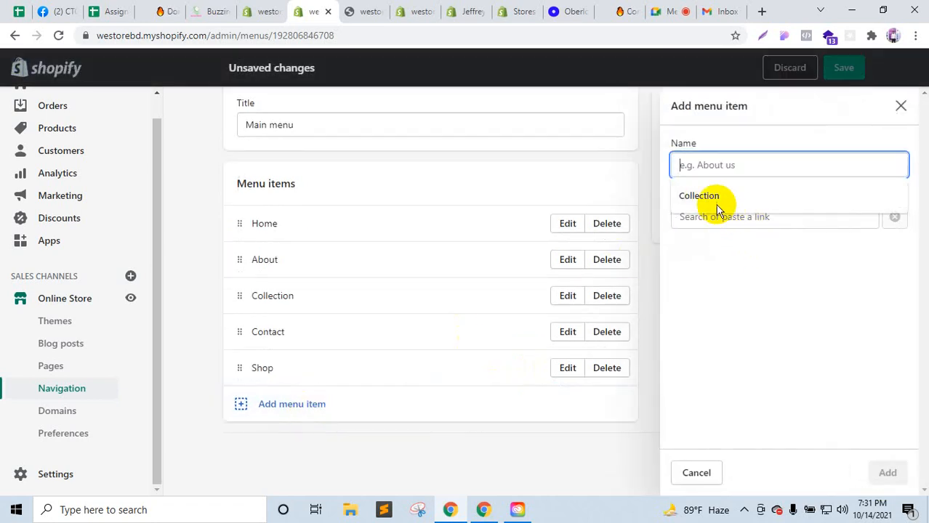
click(717, 218)
click(754, 218)
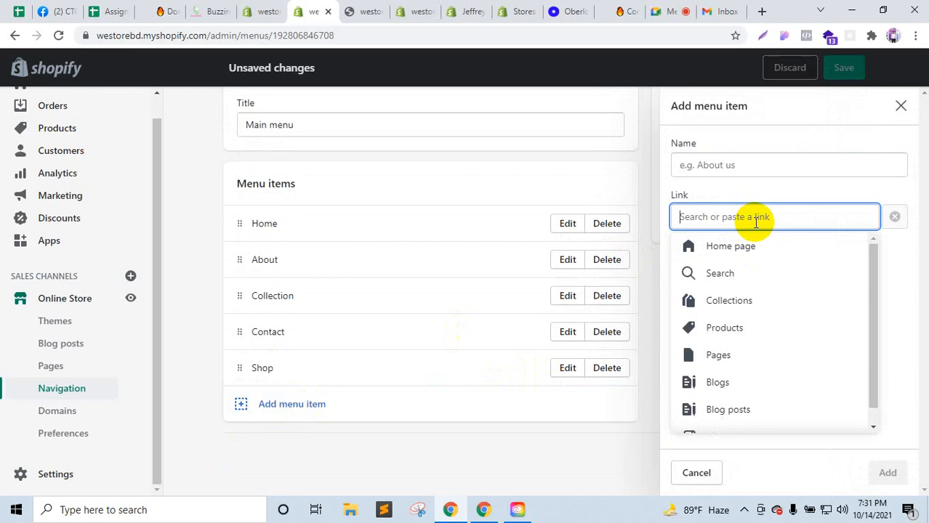
click(740, 301)
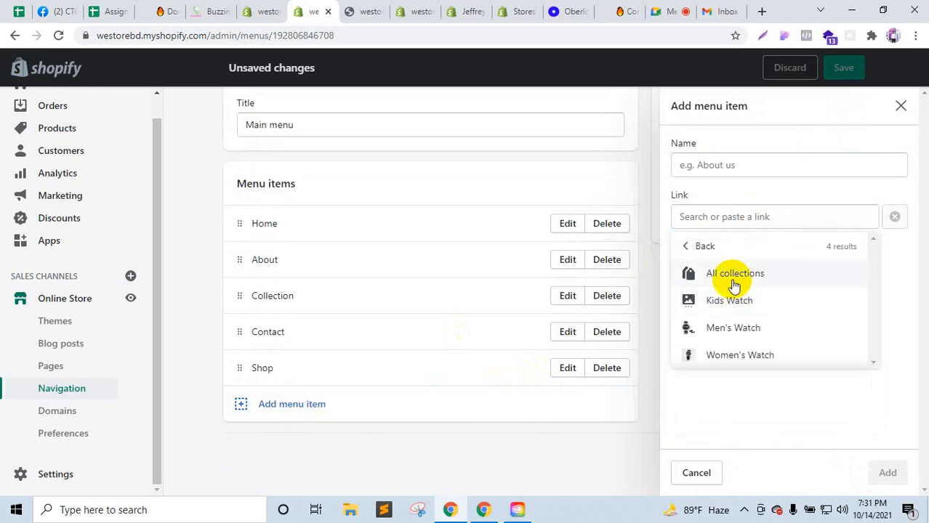
click(740, 328)
click(887, 473)
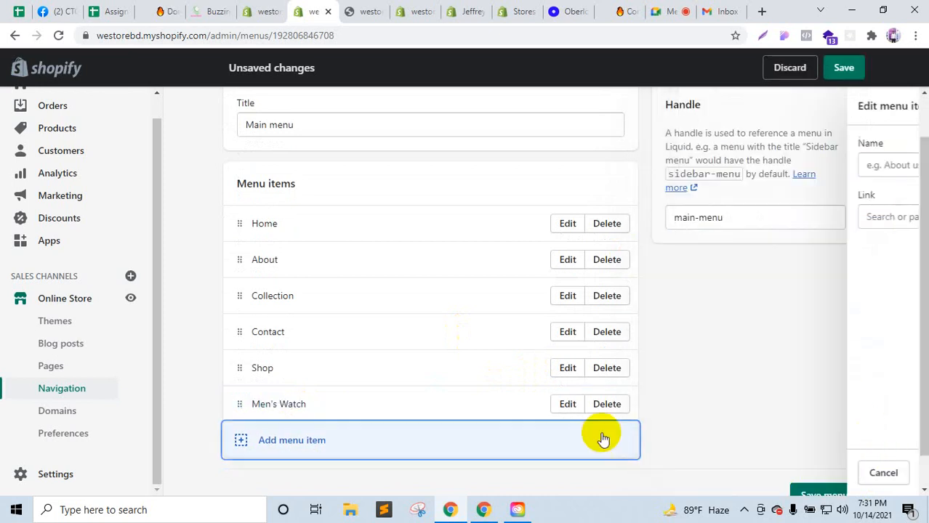
drag(236, 401, 297, 438)
scroll(309, 436, down, 1)
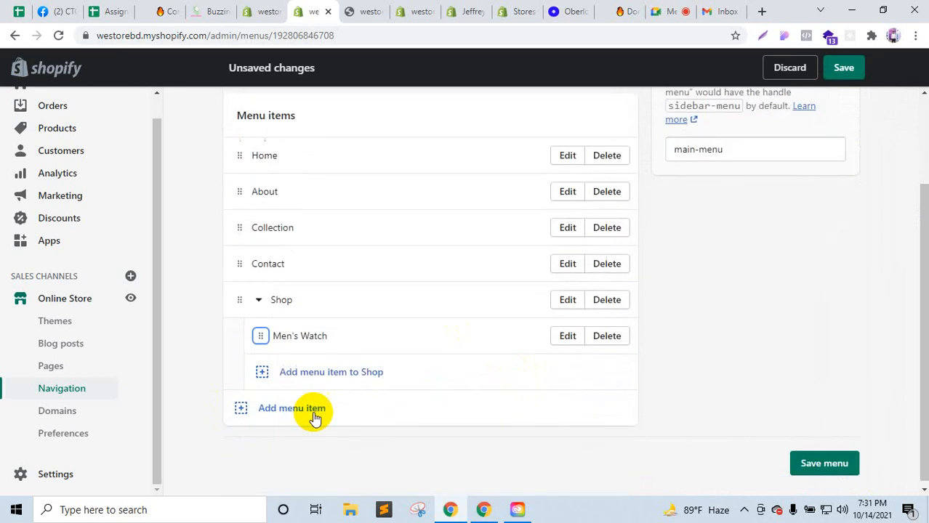
click(265, 409)
click(734, 218)
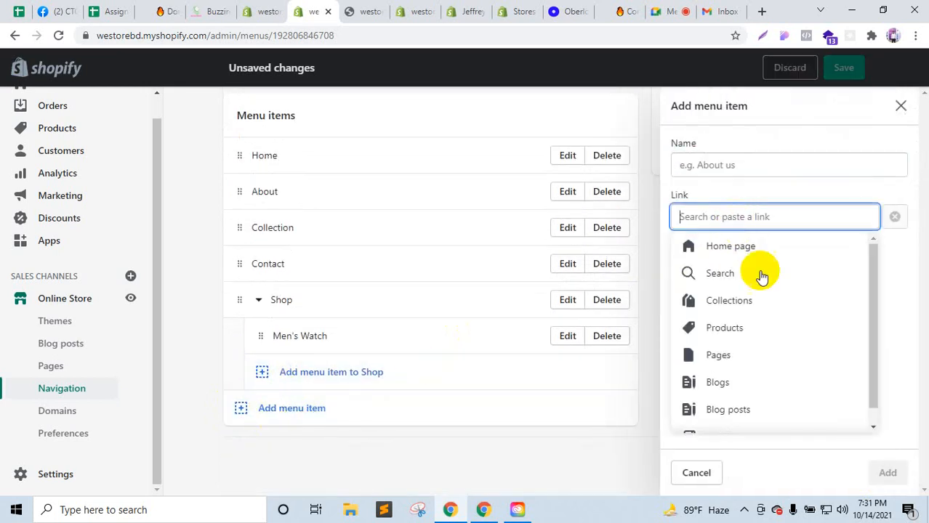
click(742, 300)
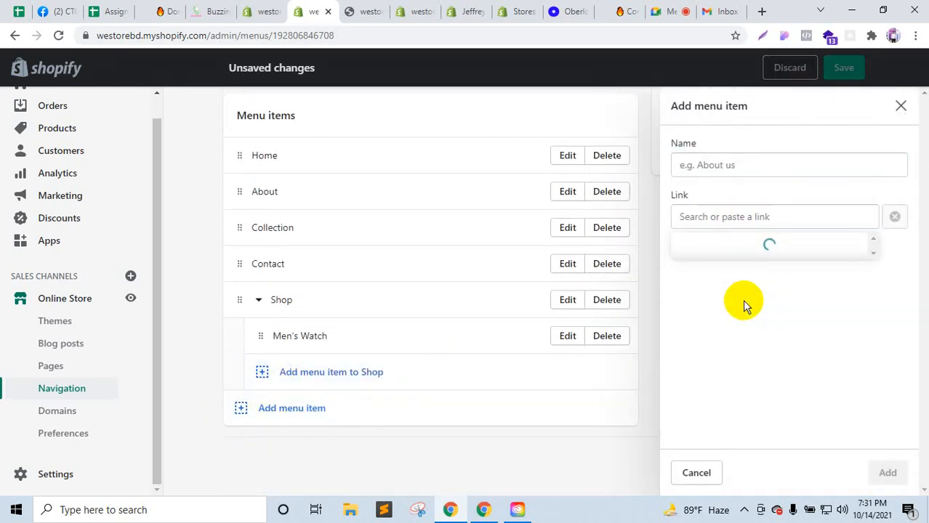
click(745, 354)
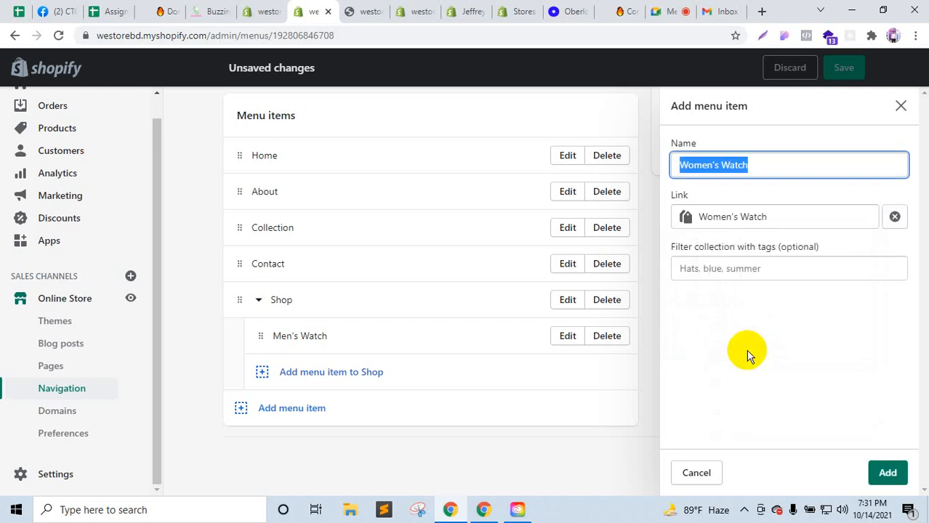
click(888, 474)
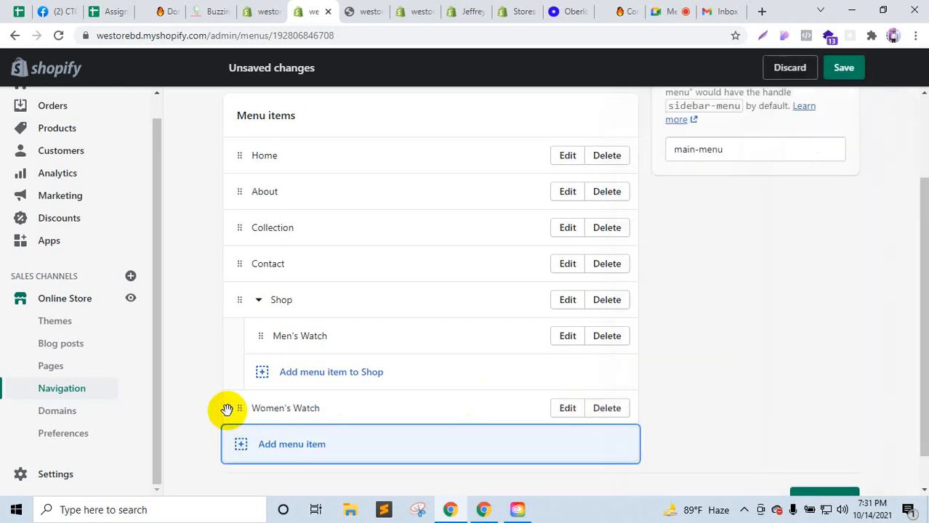
drag(247, 408, 259, 375)
scroll(311, 423, down, 1)
click(242, 409)
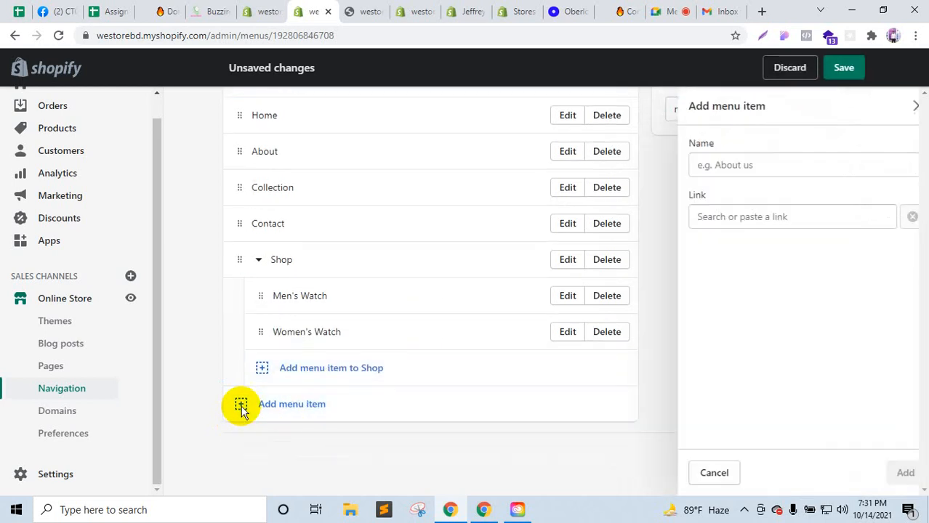
click(716, 218)
click(725, 314)
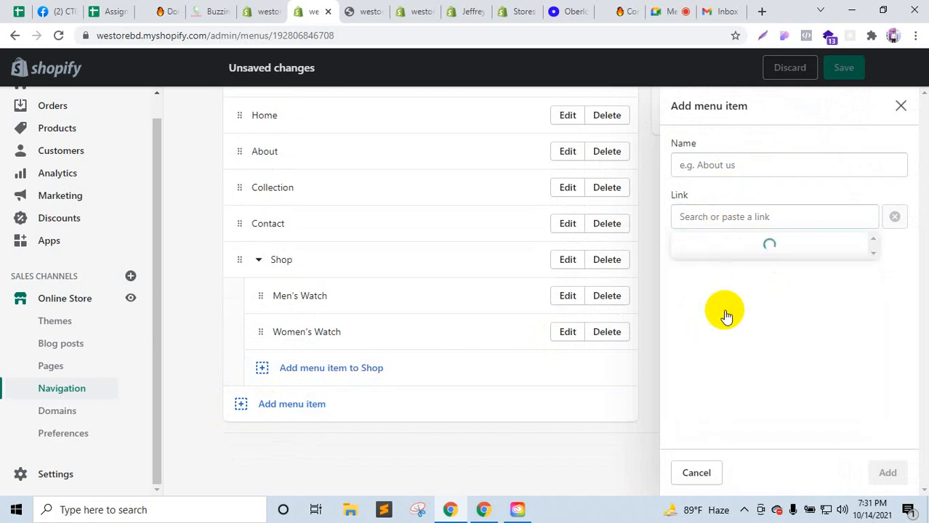
click(727, 298)
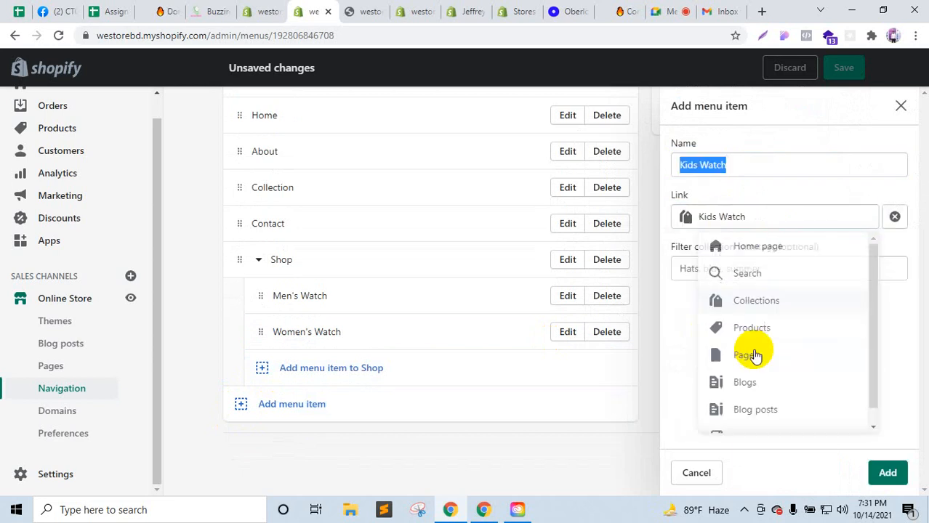
click(885, 472)
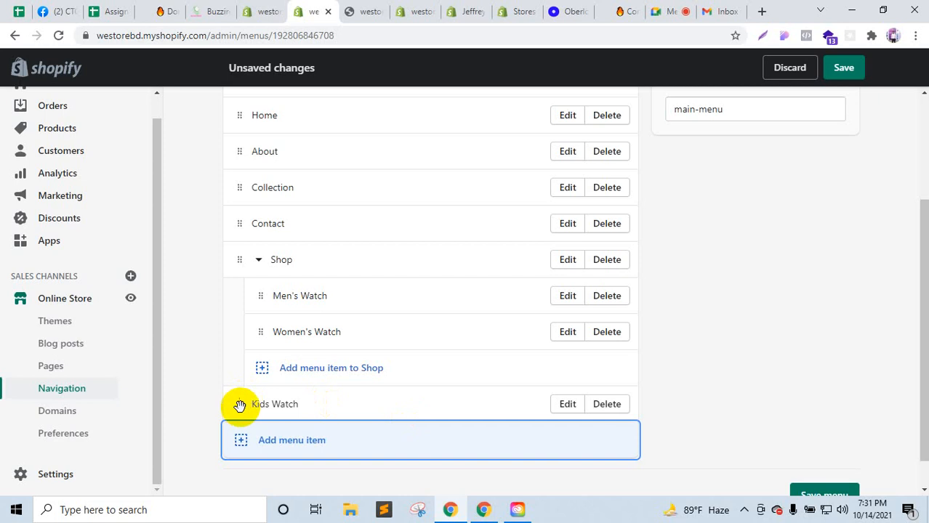
drag(239, 405, 263, 377)
click(841, 69)
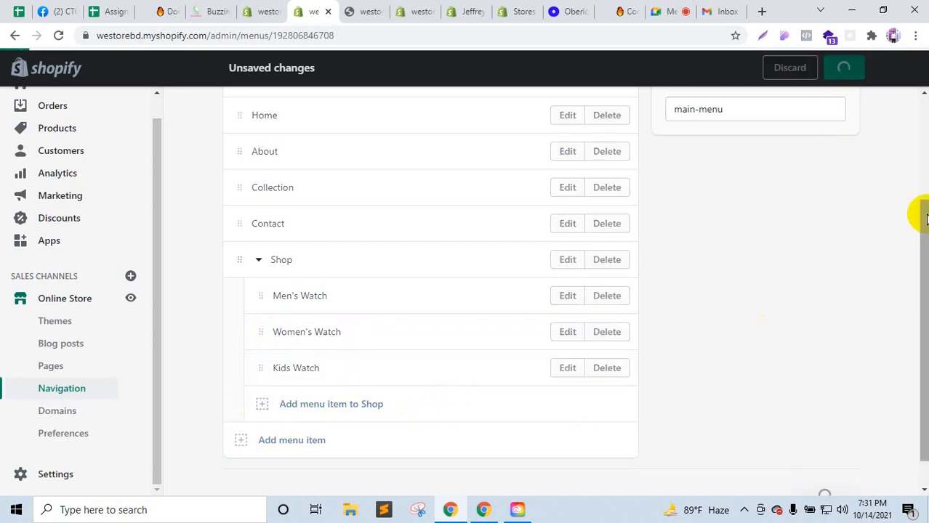
Step: Reload the storefront to check the Shop submenu, review the menu editor, then show the watch collection page
click(361, 13)
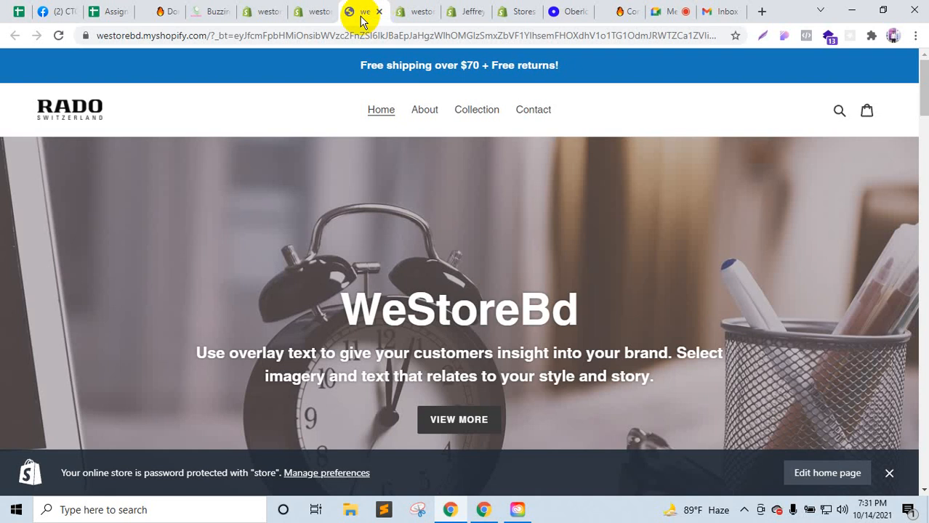
click(60, 37)
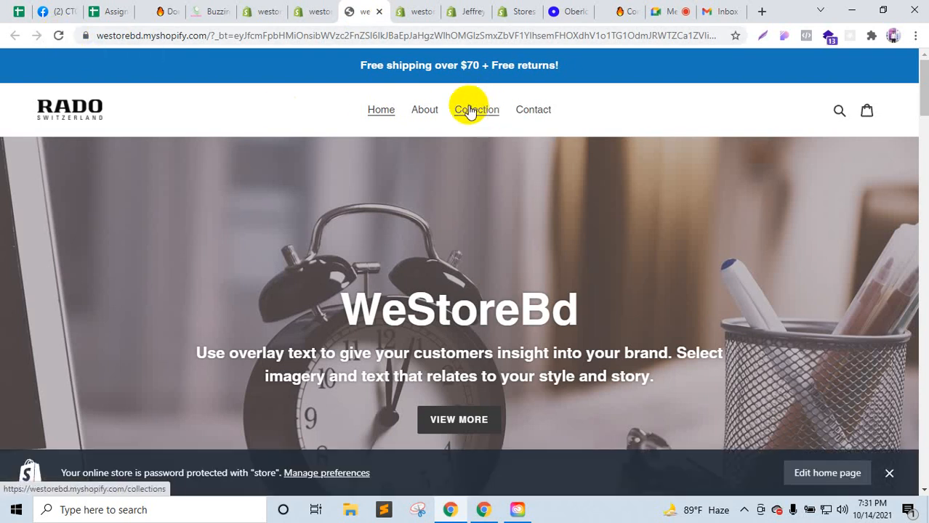
click(312, 11)
scroll(359, 357, up, 1)
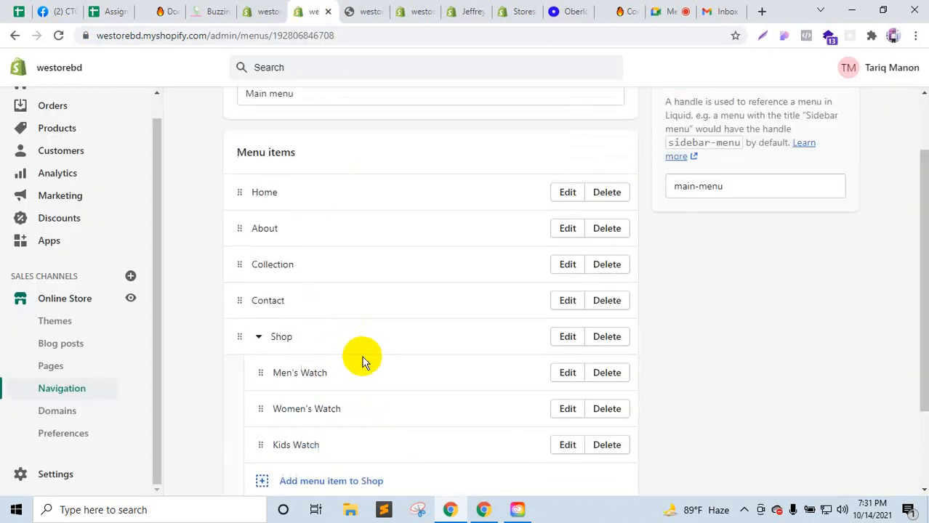
scroll(363, 361, up, 1)
scroll(363, 361, down, 2)
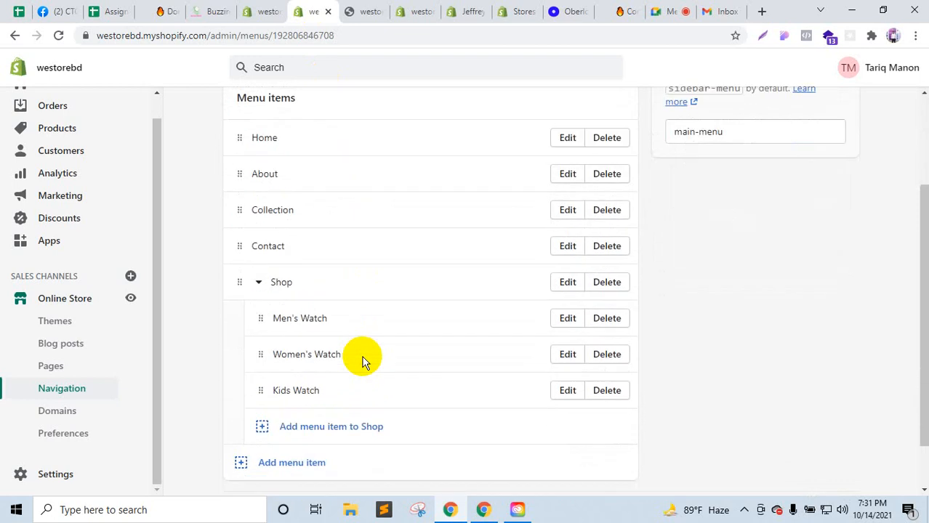
click(368, 9)
click(320, 11)
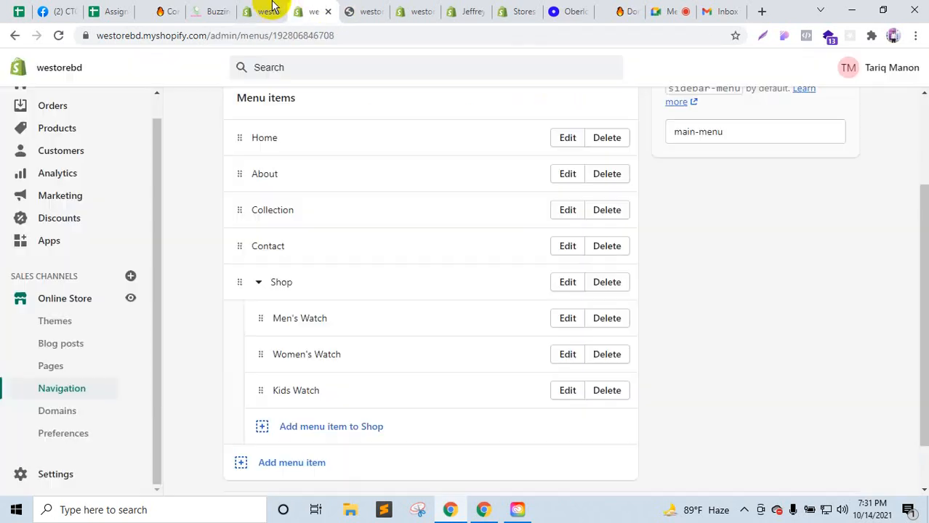
click(269, 9)
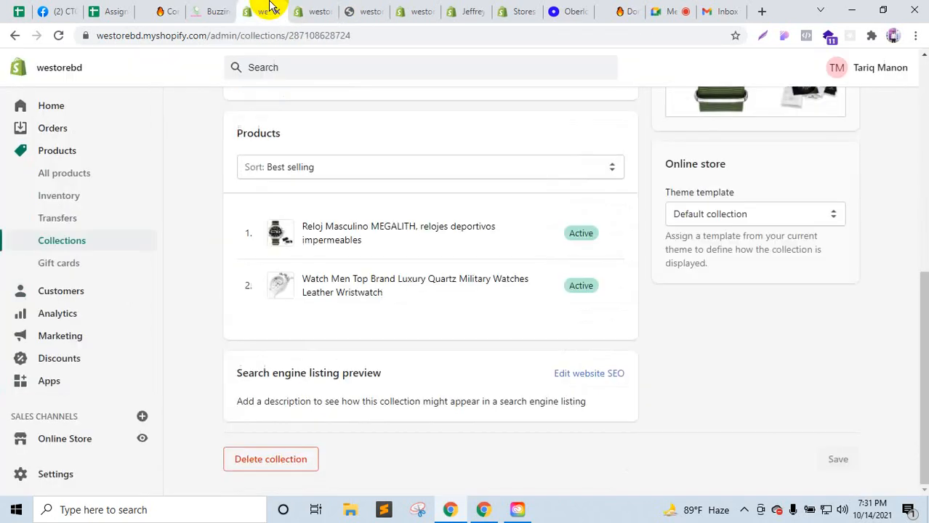
Step: Publish Debutify 4.1.0 from the Themes page and view the live store in a new tab
click(68, 439)
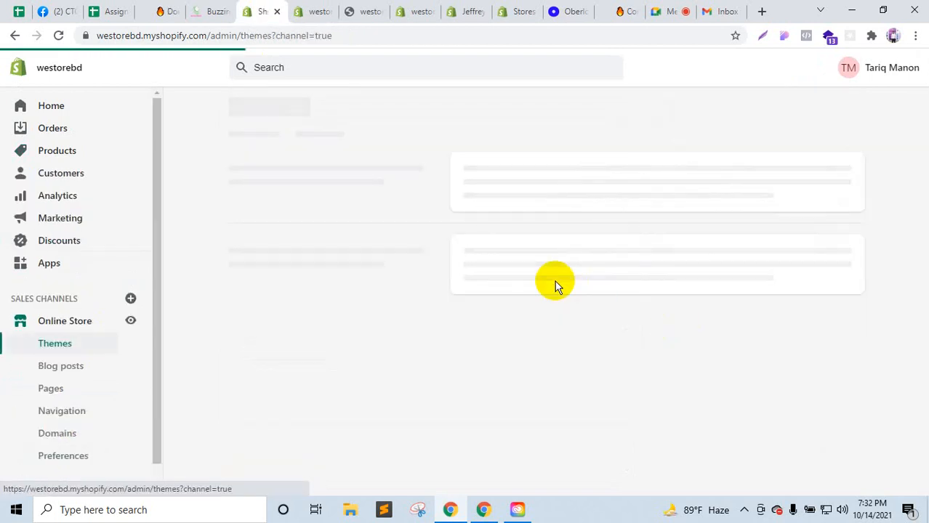
scroll(556, 284, down, 7)
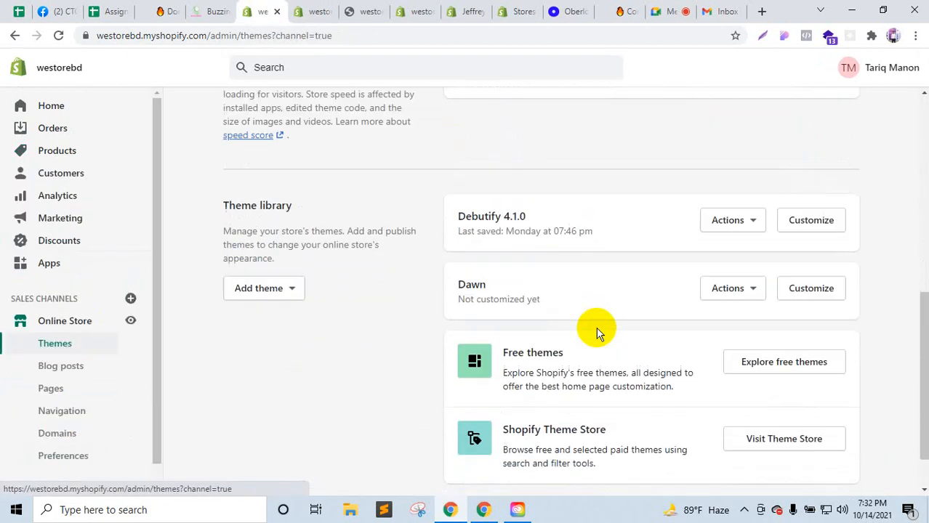
click(745, 231)
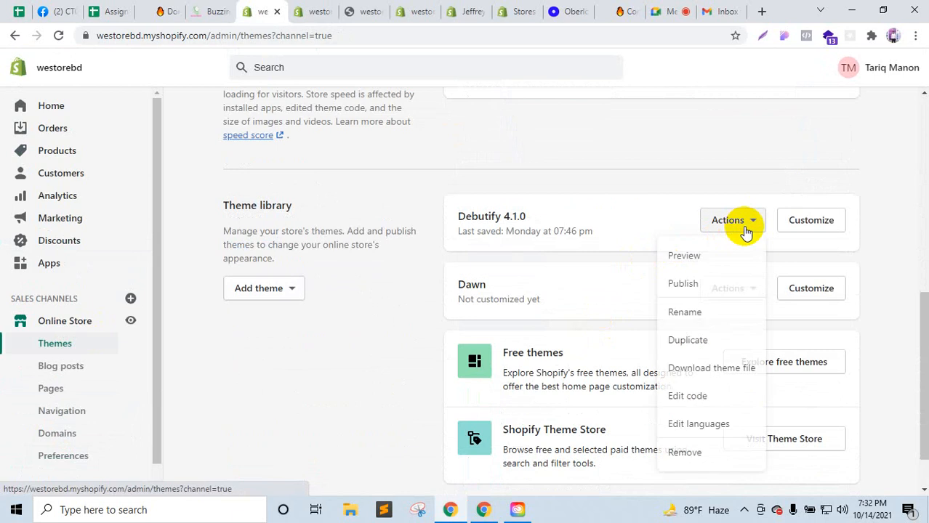
click(685, 282)
click(638, 411)
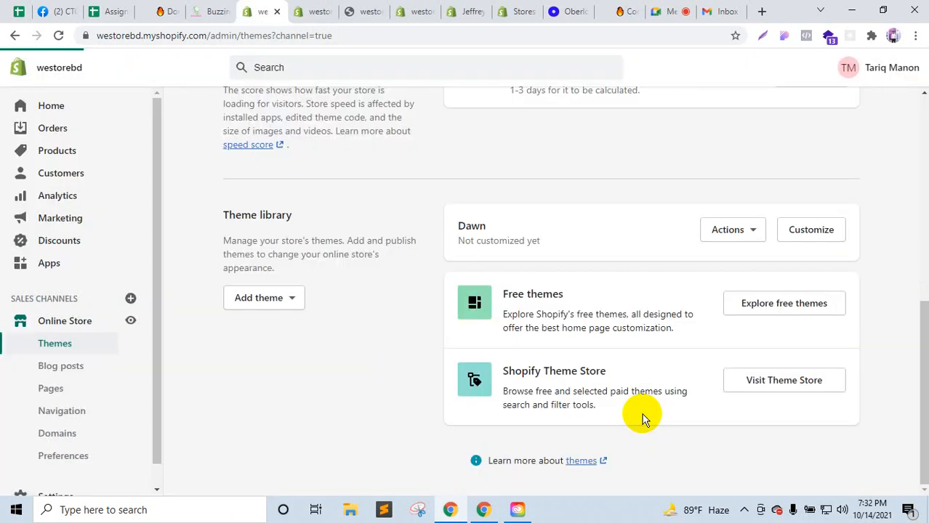
scroll(642, 414, up, 5)
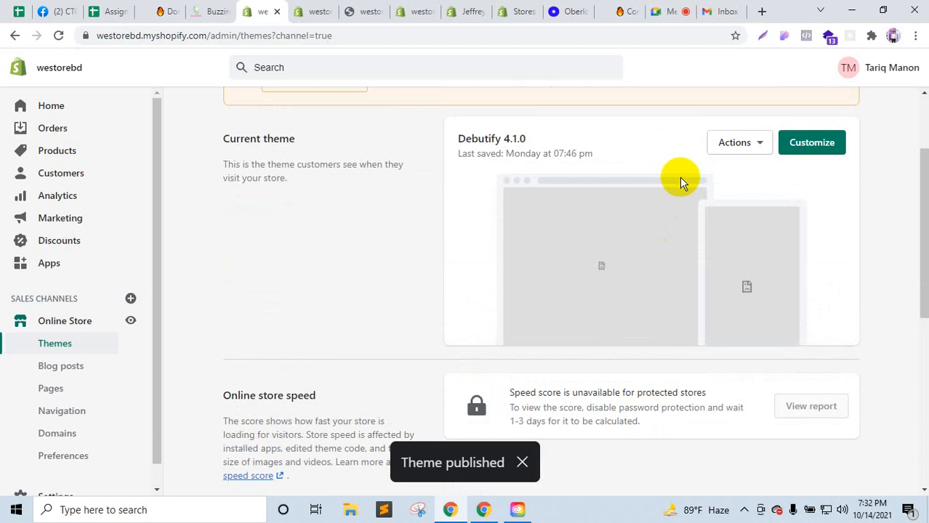
click(130, 321)
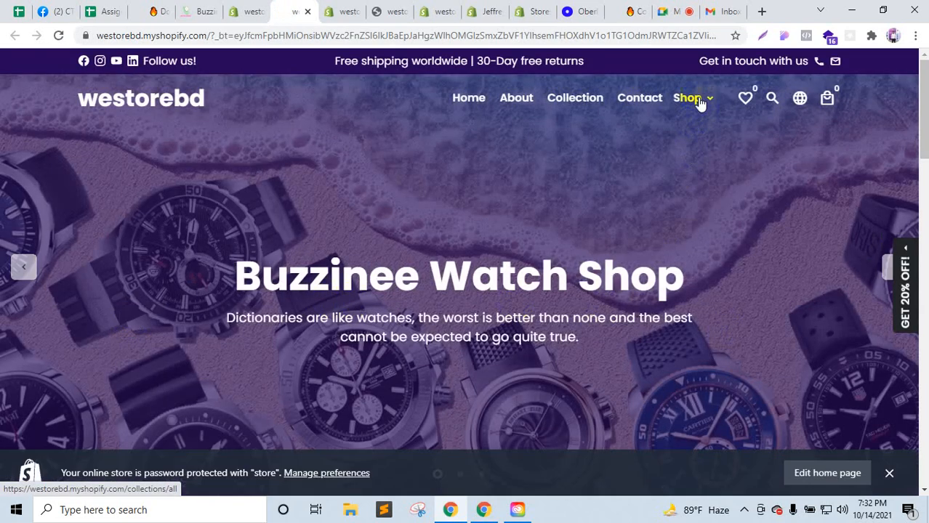
mouse_move(700, 103)
click(699, 129)
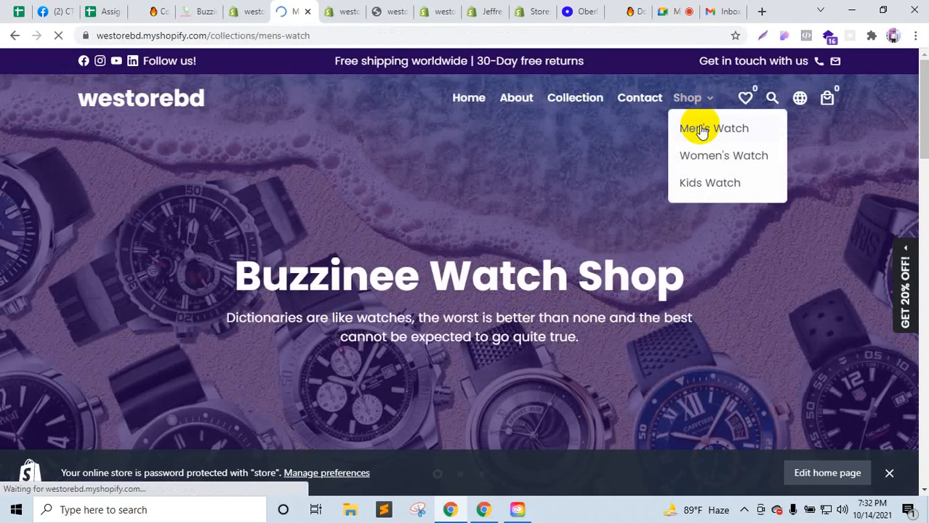
scroll(394, 320, down, 3)
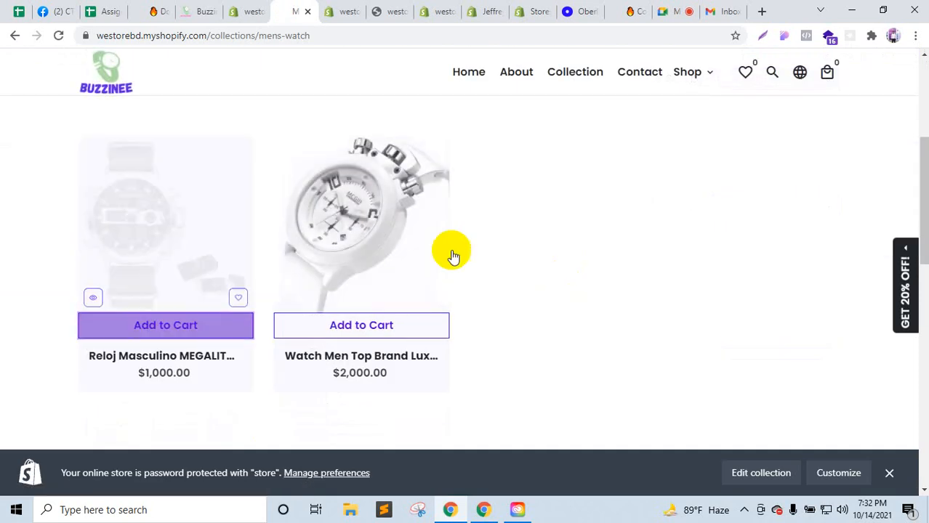
mouse_move(687, 71)
click(703, 129)
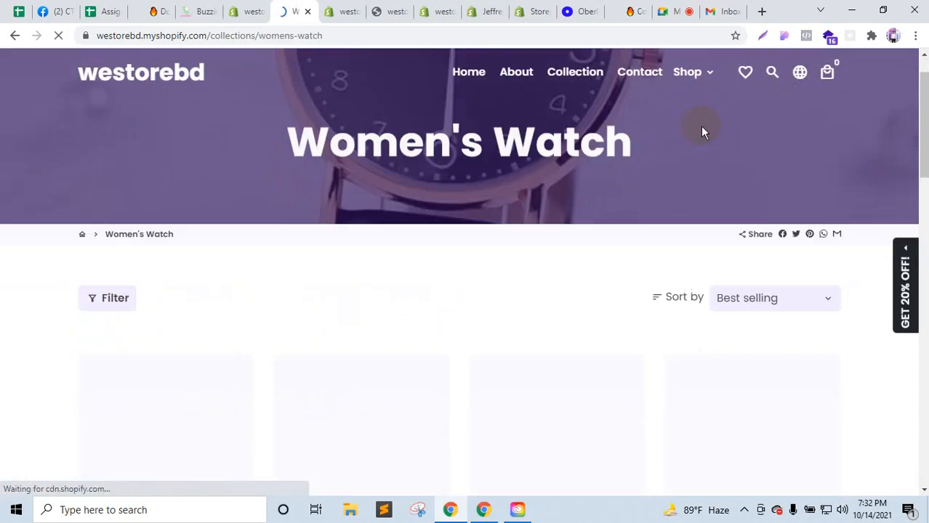
scroll(700, 127, down, 3)
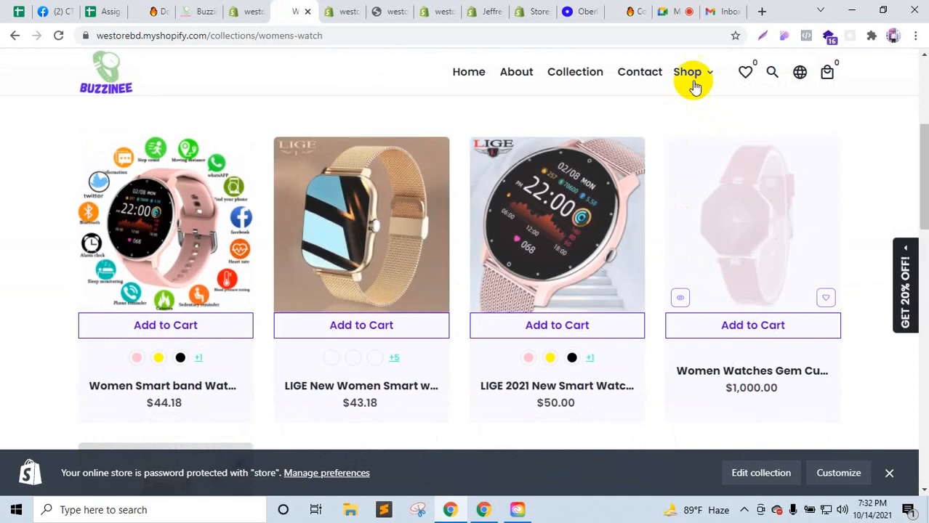
mouse_move(693, 76)
click(698, 160)
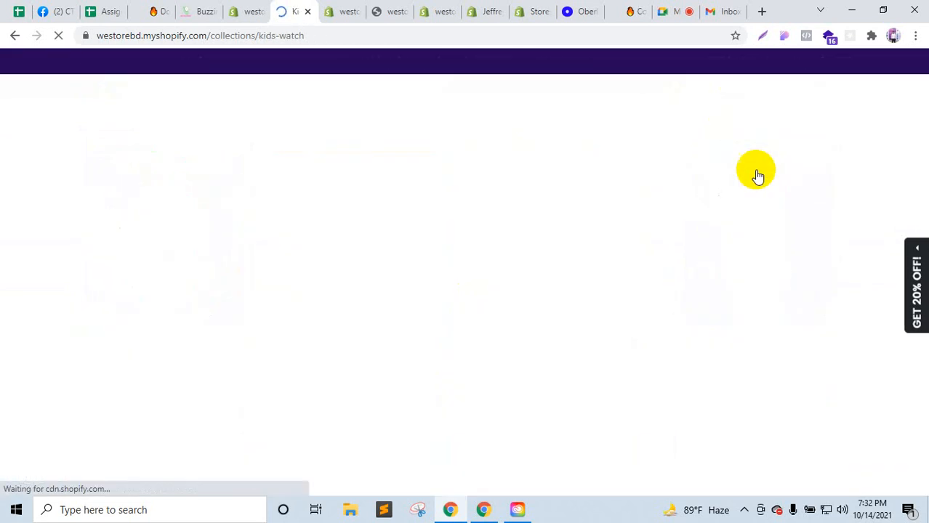
scroll(346, 190, down, 4)
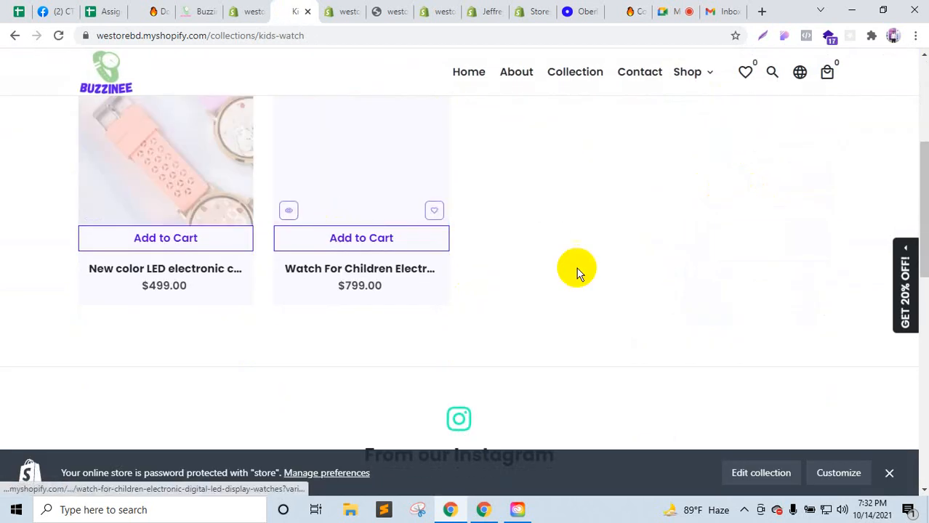
scroll(587, 294, up, 4)
mouse_move(700, 113)
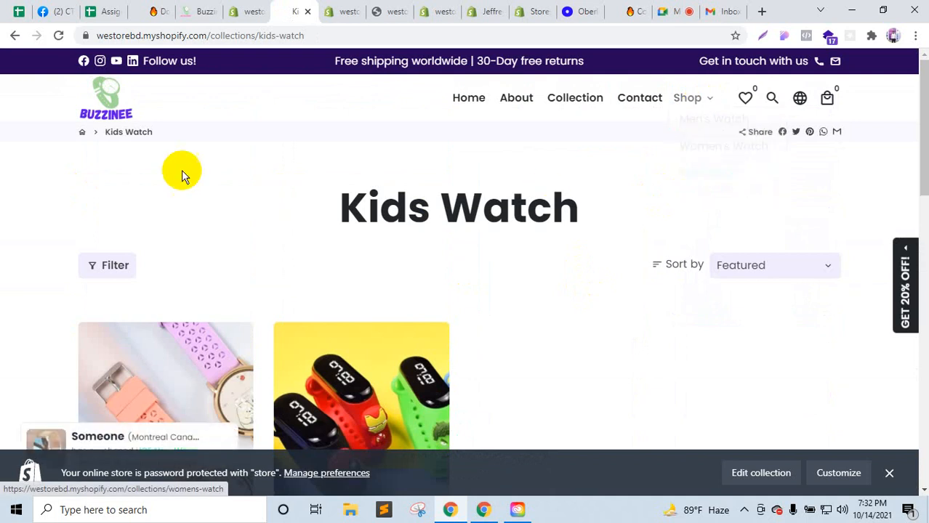
Step: Dismiss the newsletter popup, compare the Buzzinee and winkel24x7 stores, and return to the menu editor
click(256, 11)
click(296, 9)
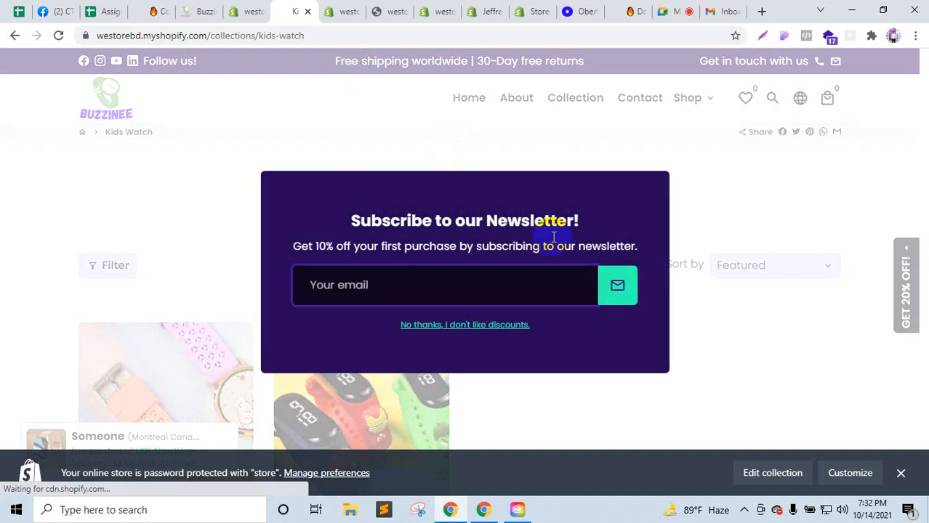
click(494, 326)
click(201, 9)
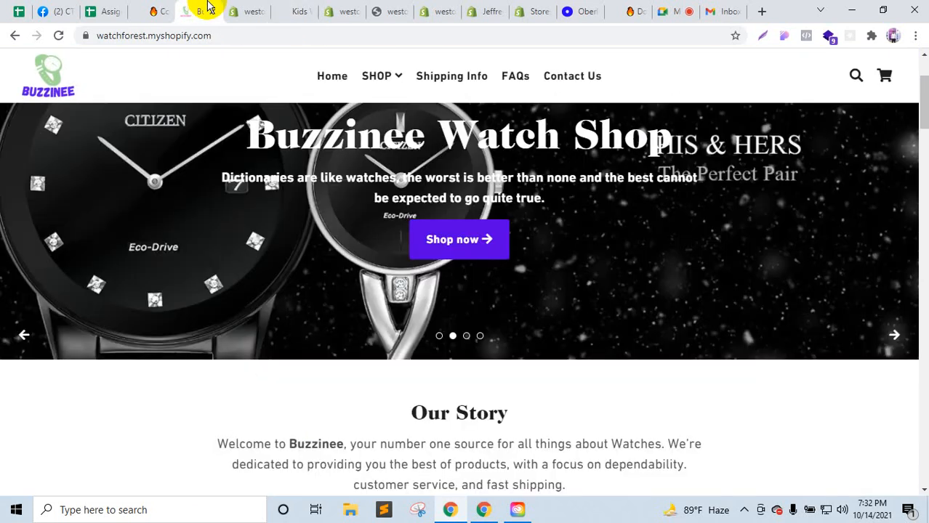
click(163, 9)
scroll(291, 233, down, 3)
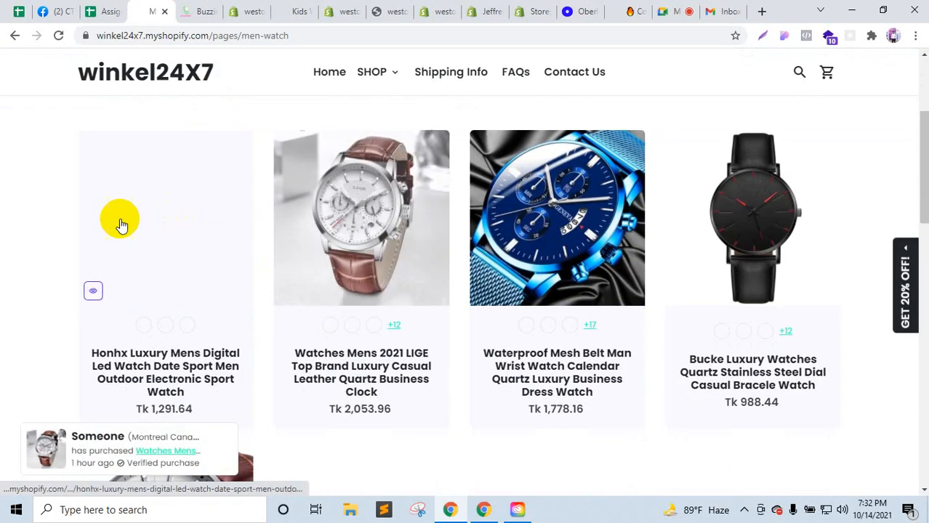
scroll(483, 351, down, 3)
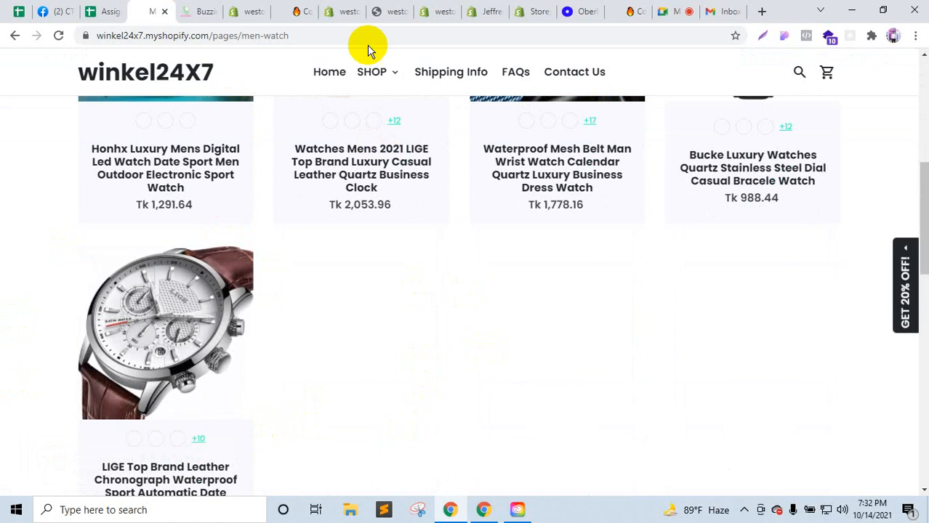
click(355, 6)
click(381, 7)
click(345, 7)
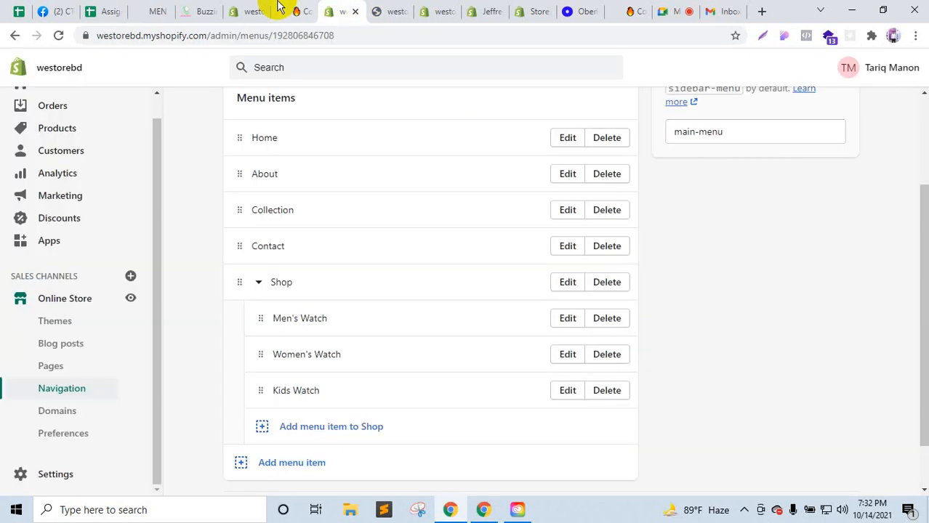
Step: Open the first product from All products in a new tab and review its page
click(266, 6)
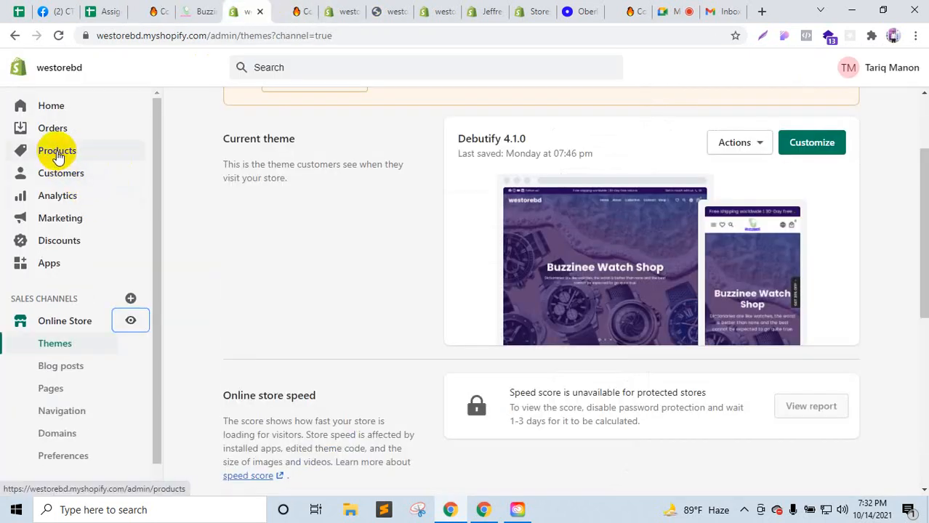
click(57, 156)
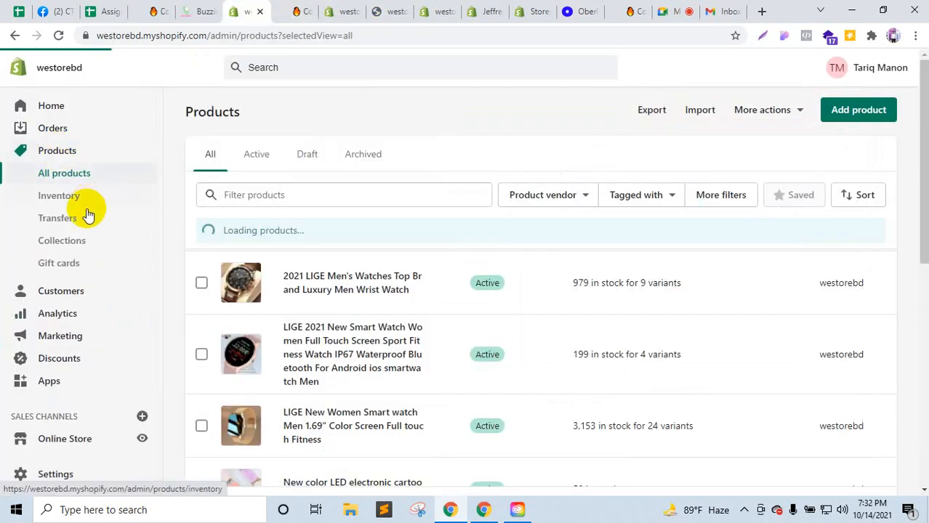
click(64, 251)
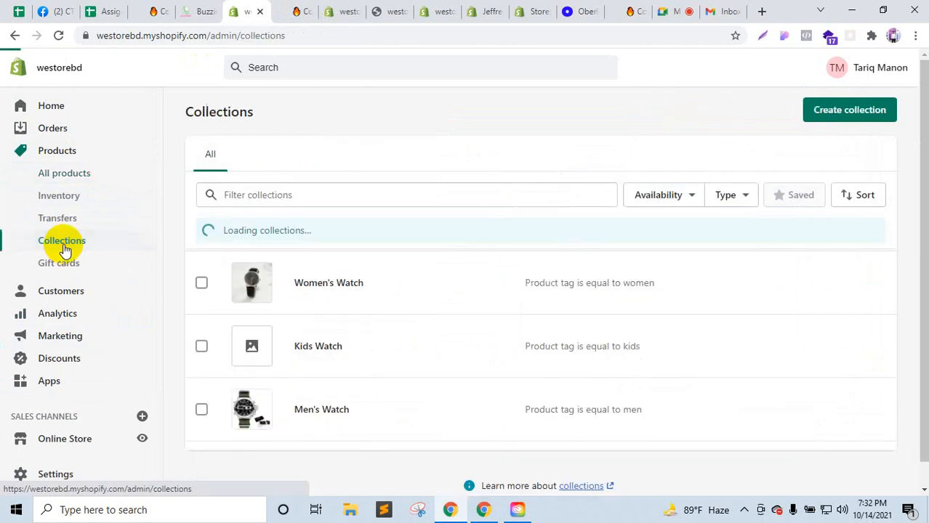
click(62, 175)
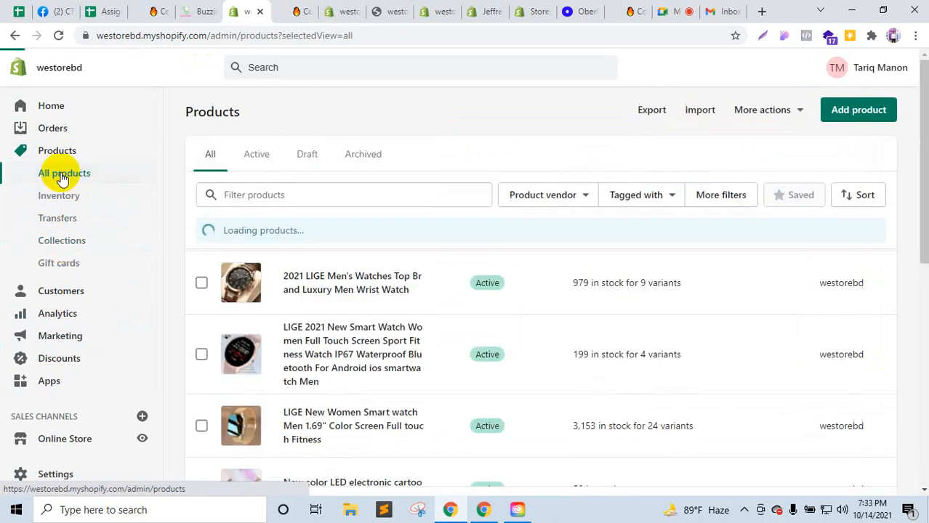
right_click(339, 290)
click(377, 294)
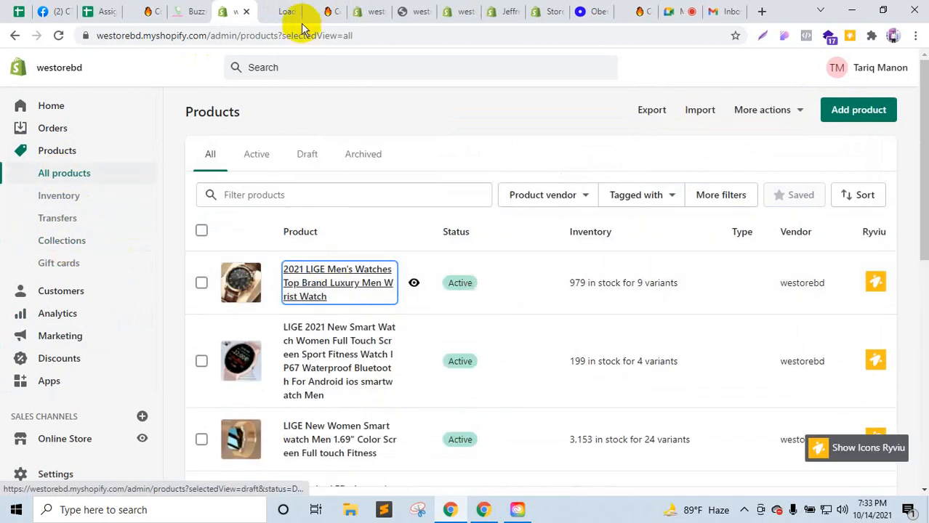
click(284, 12)
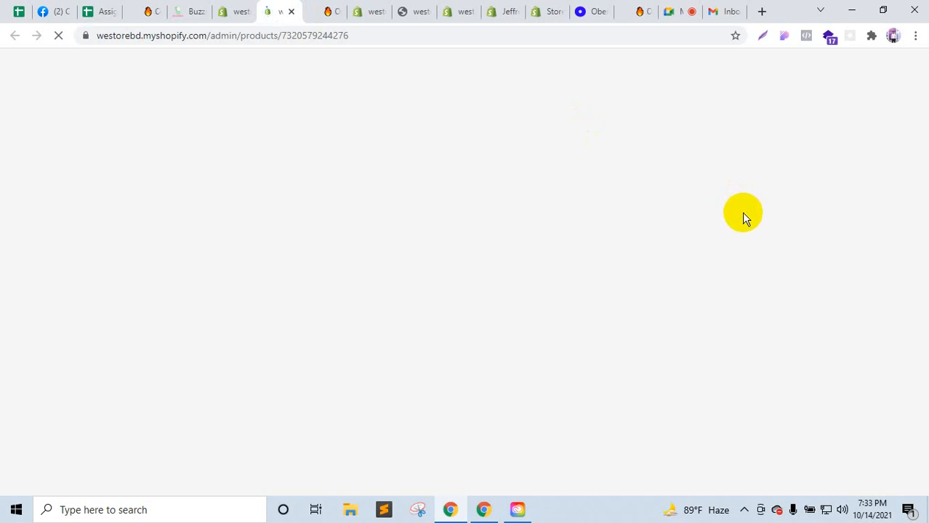
scroll(738, 414, down, 4)
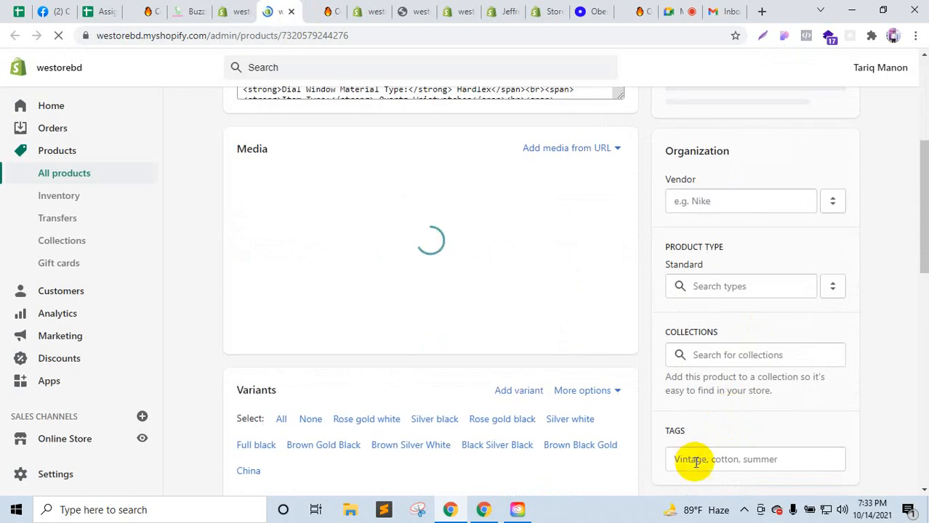
scroll(696, 462, down, 5)
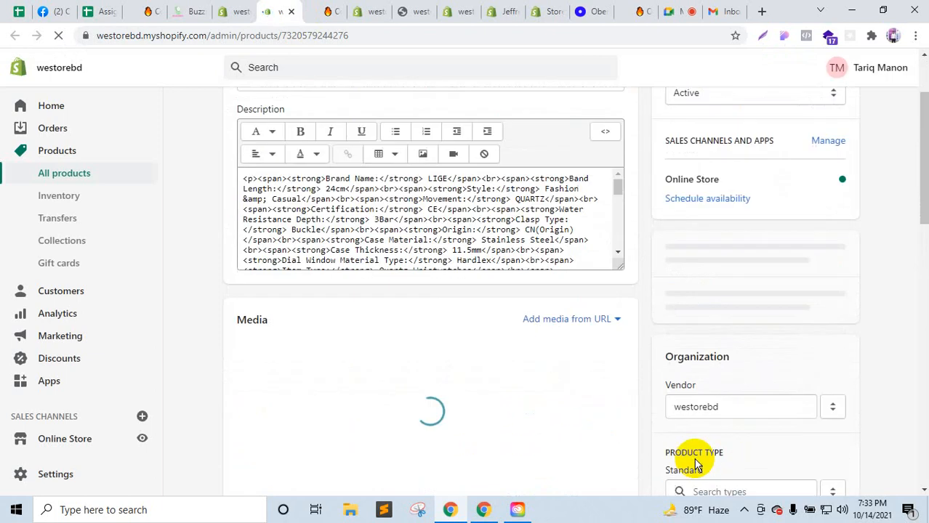
scroll(690, 378, down, 3)
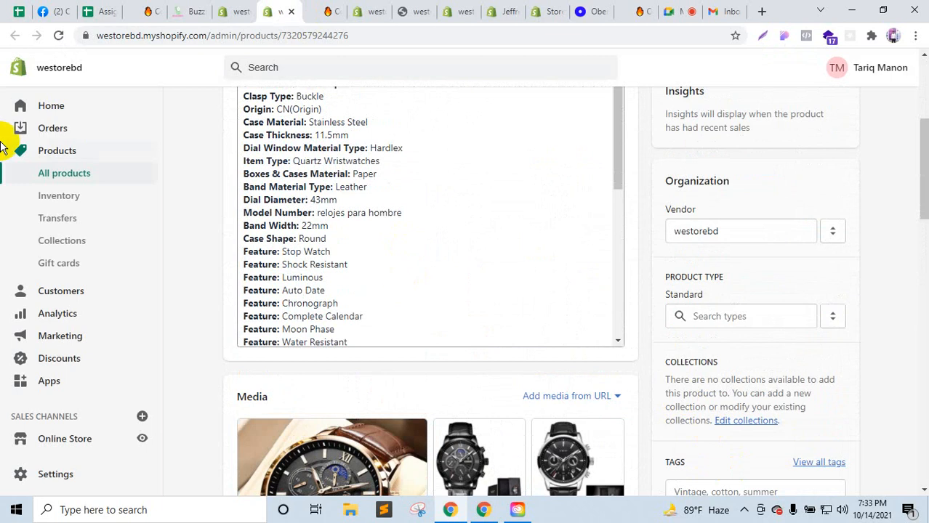
Step: View the LED cartoon sticker student watch product, then go to the Collections list
click(78, 179)
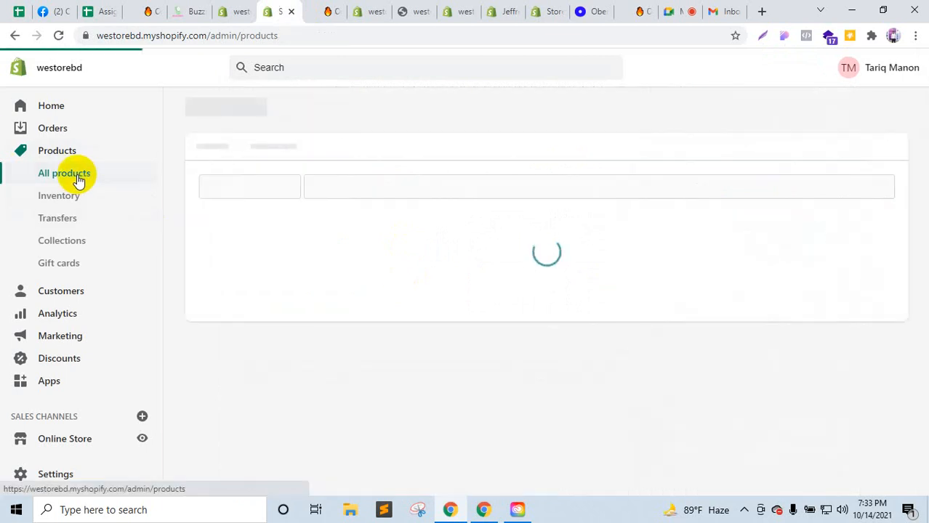
scroll(262, 291, down, 2)
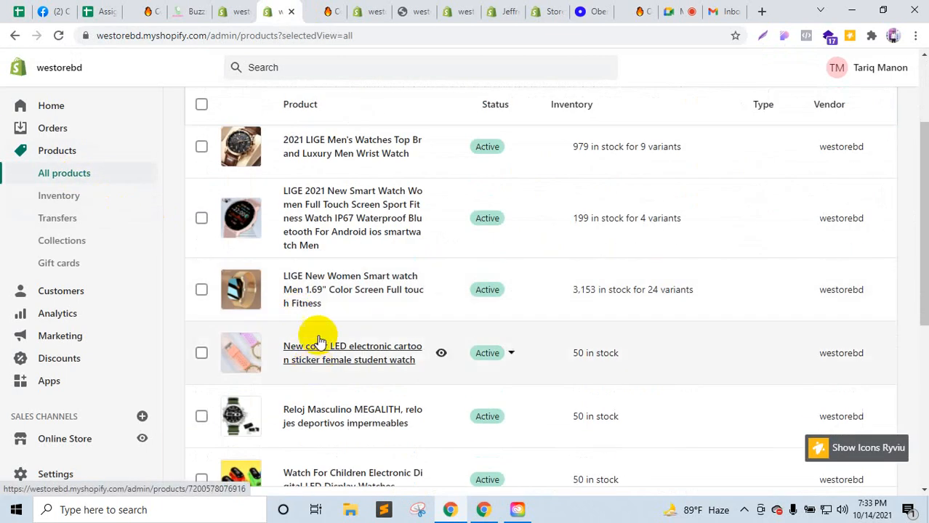
click(321, 355)
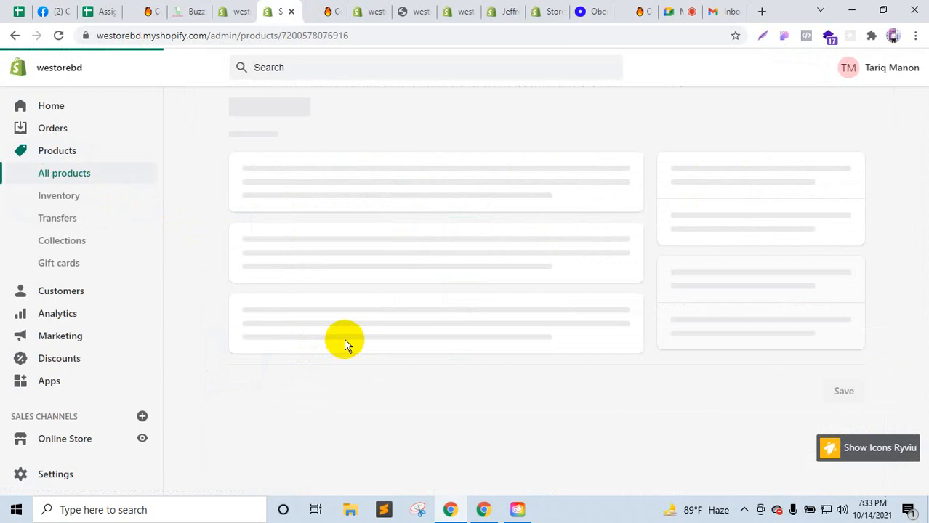
scroll(744, 352, down, 7)
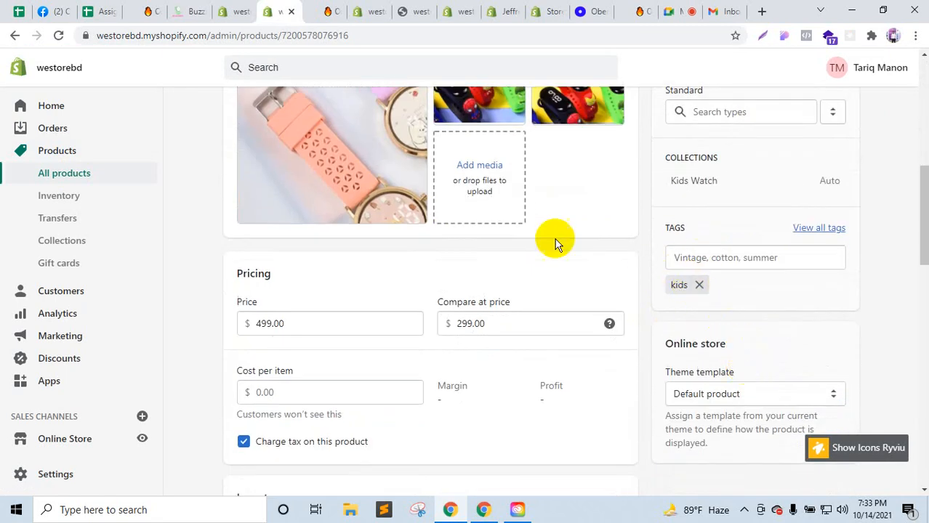
click(242, 6)
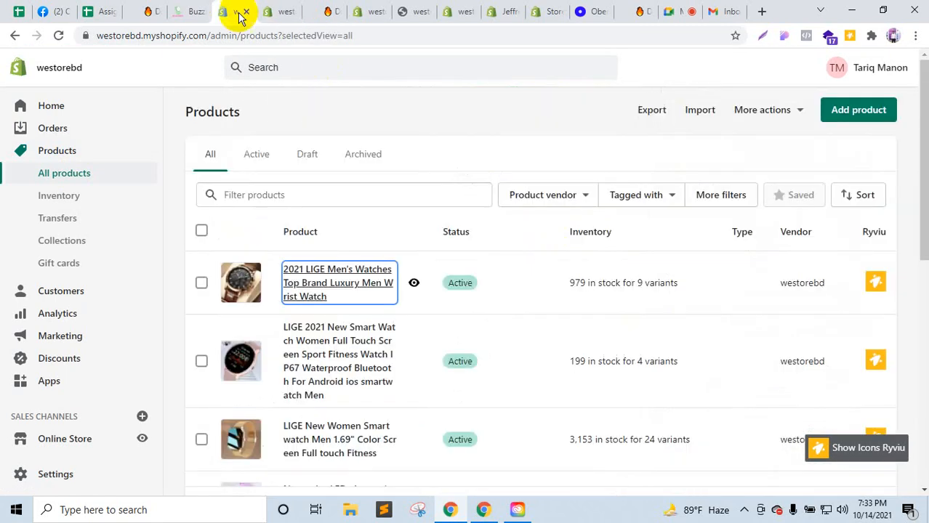
click(315, 8)
click(372, 7)
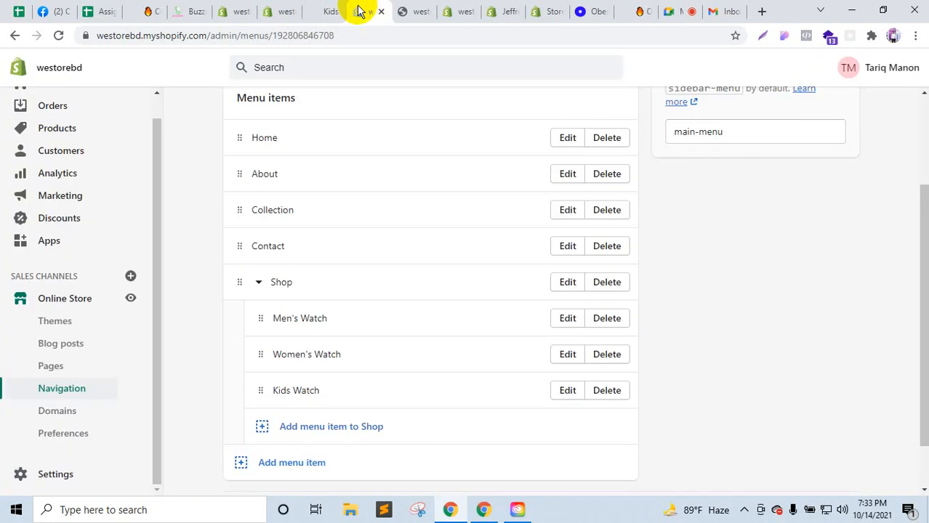
click(231, 9)
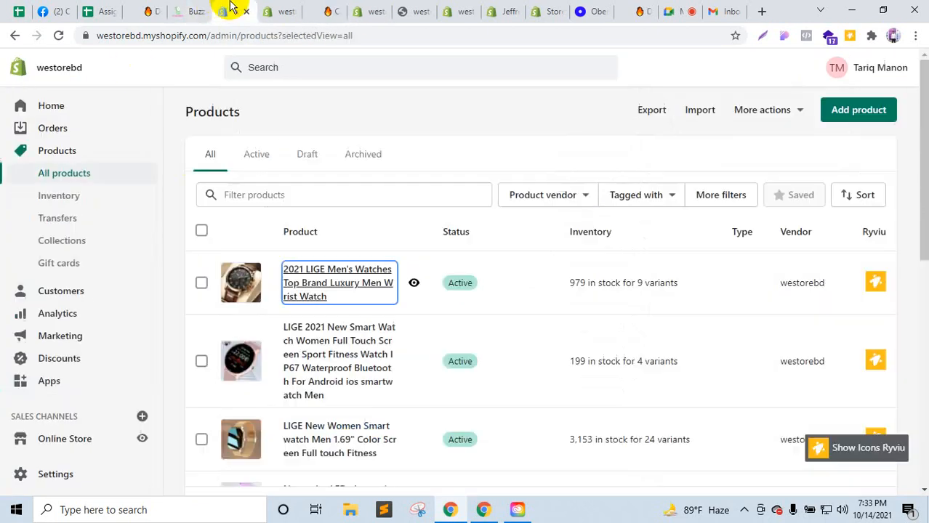
click(61, 241)
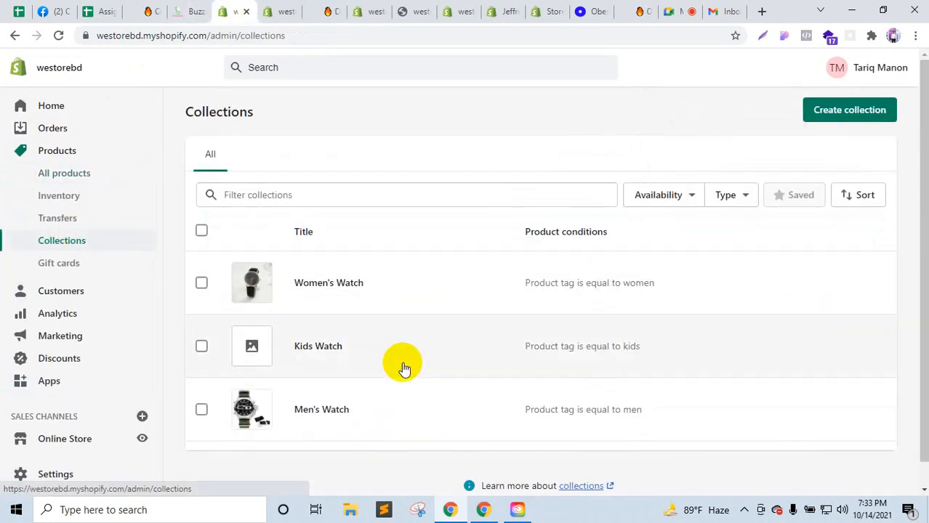
click(314, 416)
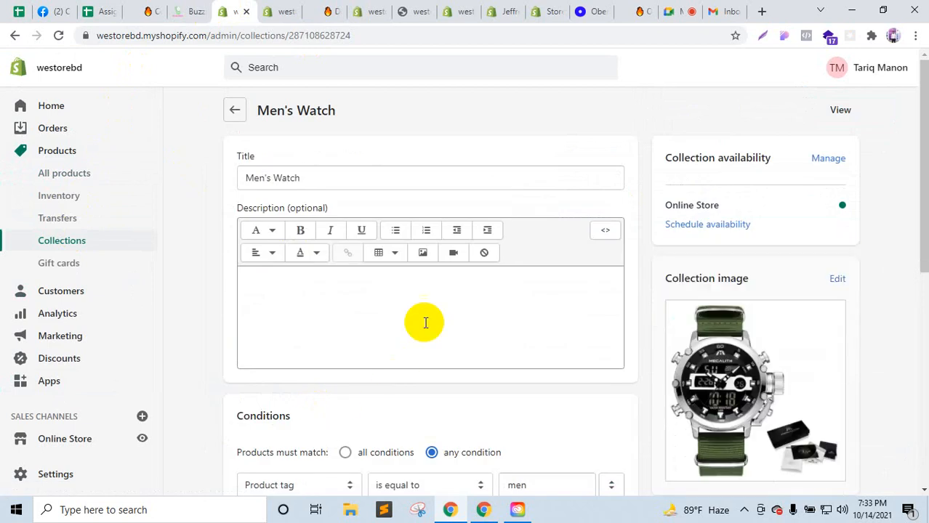
scroll(364, 291, down, 3)
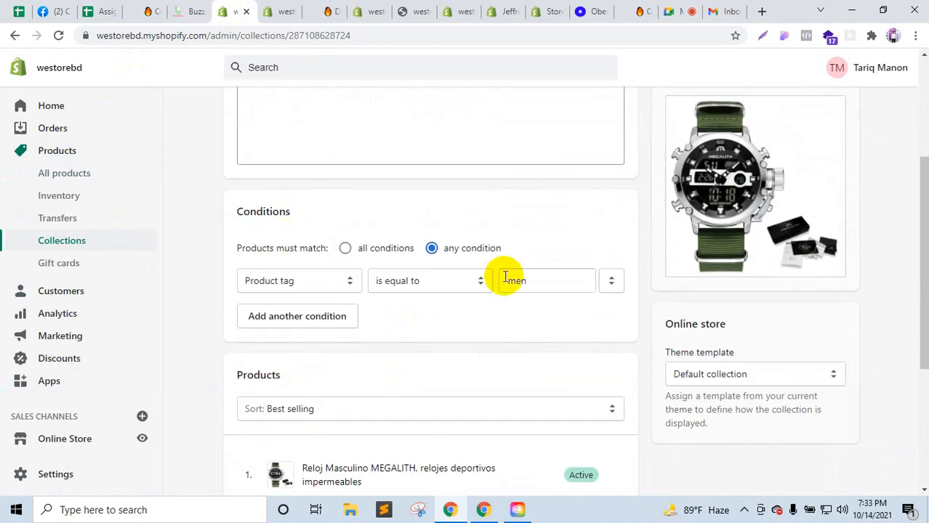
click(345, 248)
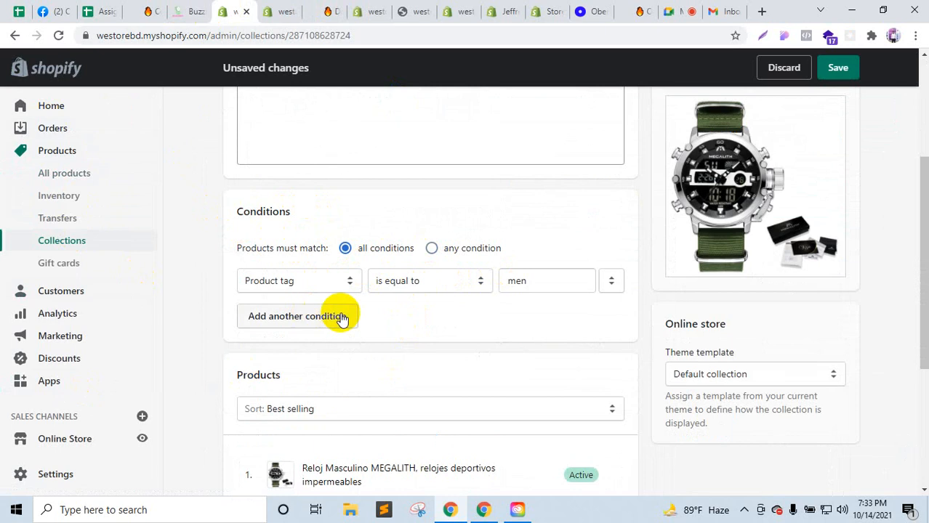
key(Down)
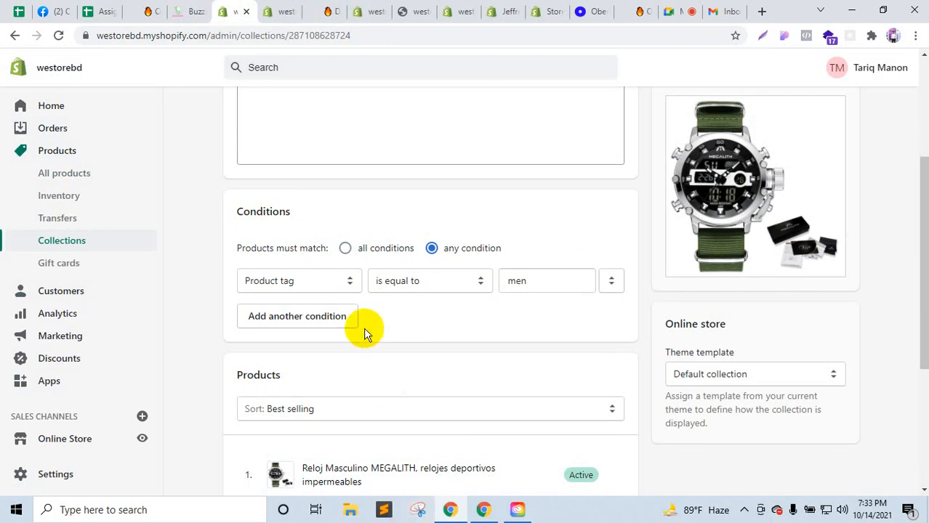
Step: Highlight the 'any condition, product tag equals men' rule to point it out
scroll(370, 384, down, 4)
scroll(378, 289, up, 2)
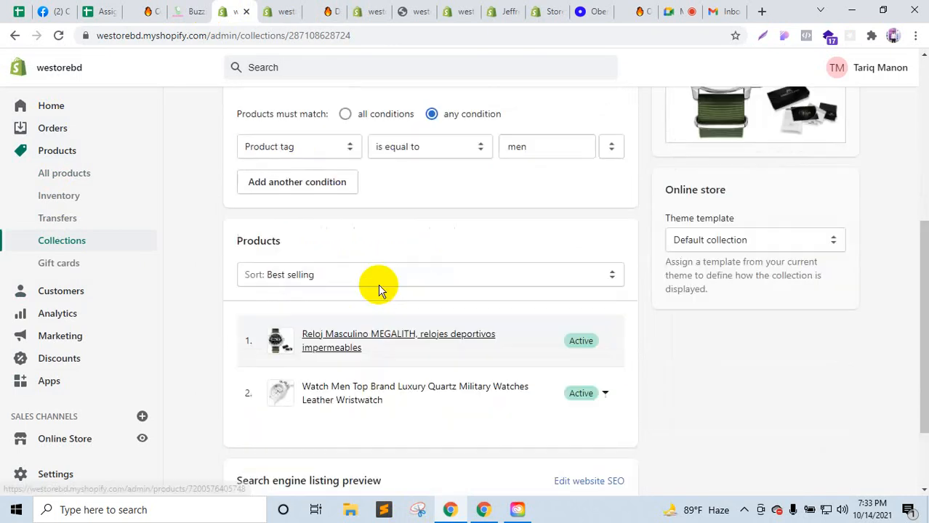
scroll(378, 290, up, 1)
scroll(335, 349, down, 3)
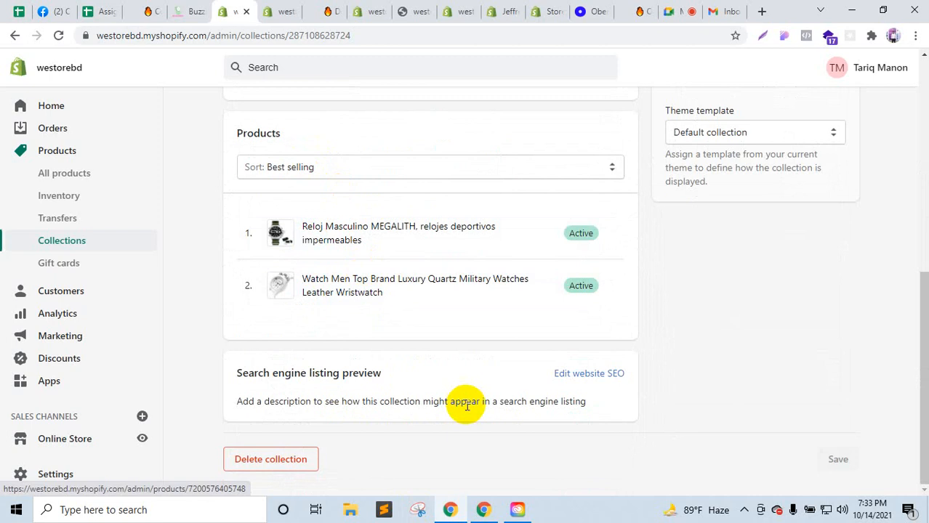
scroll(466, 406, up, 3)
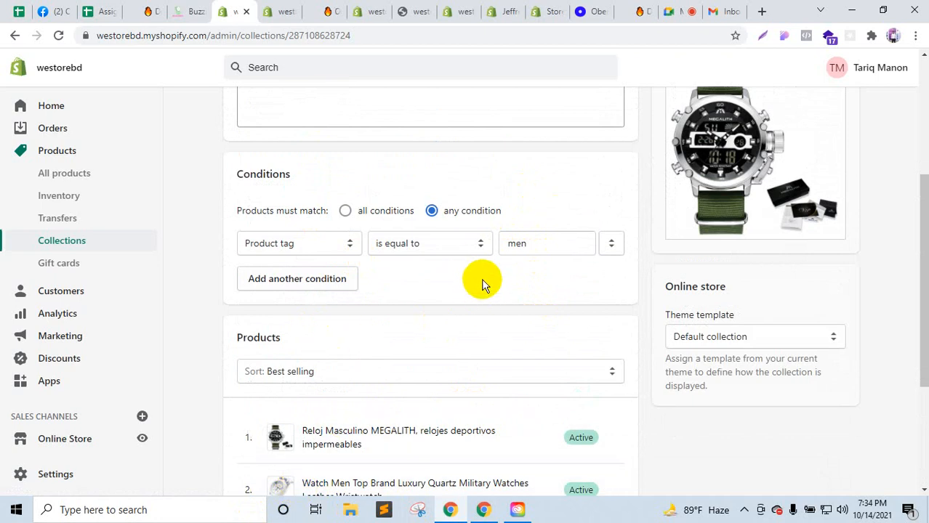
scroll(482, 284, up, 3)
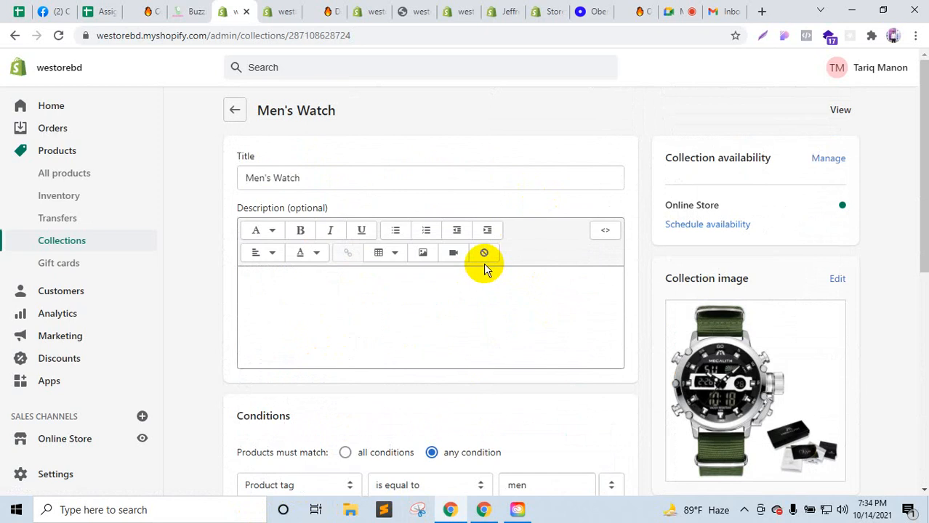
scroll(425, 285, down, 3)
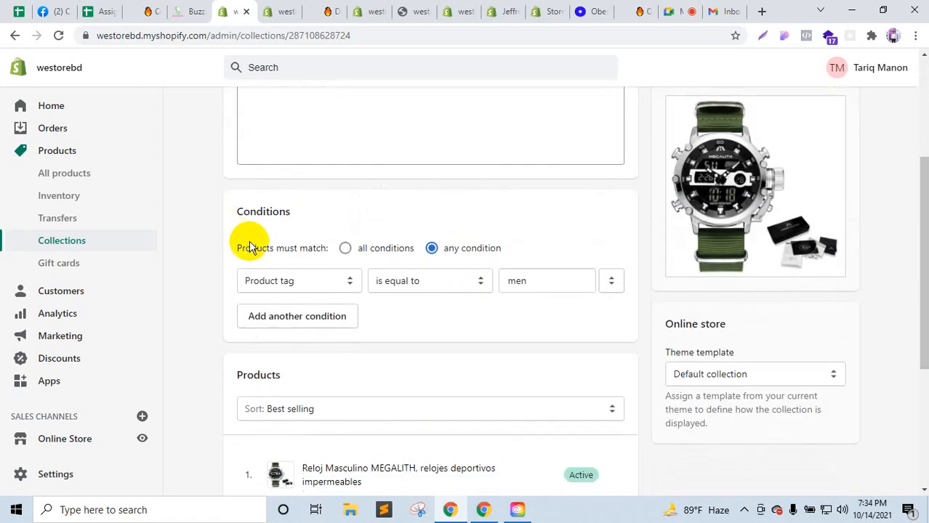
drag(248, 245, 322, 250)
click(400, 218)
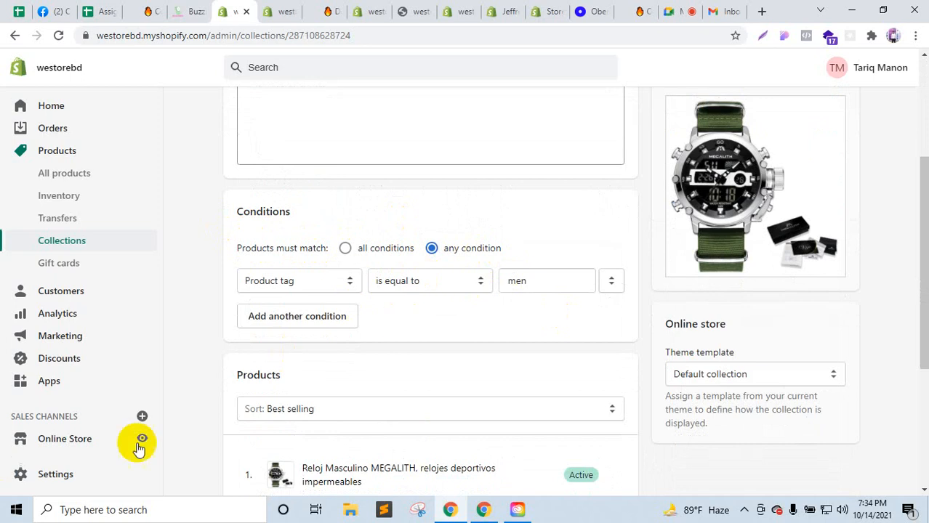
scroll(383, 338, up, 3)
scroll(370, 307, down, 3)
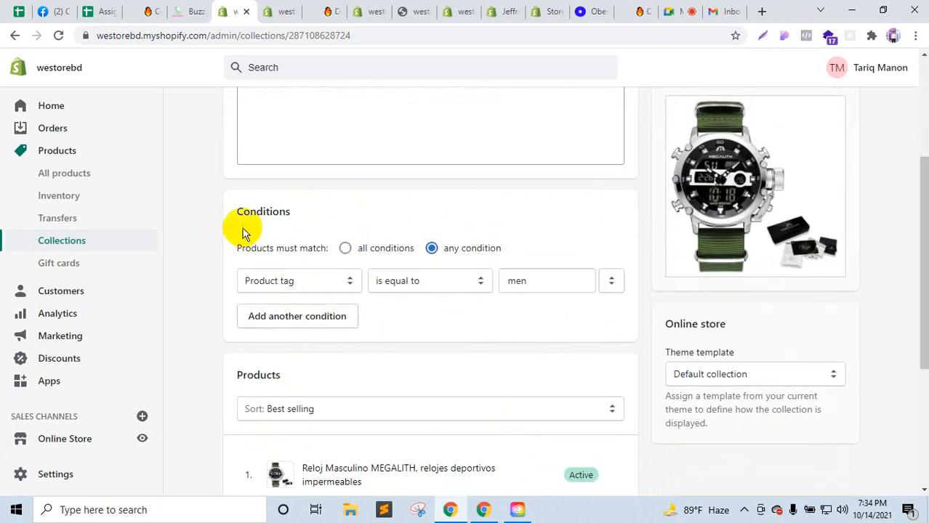
drag(245, 248, 448, 263)
click(560, 218)
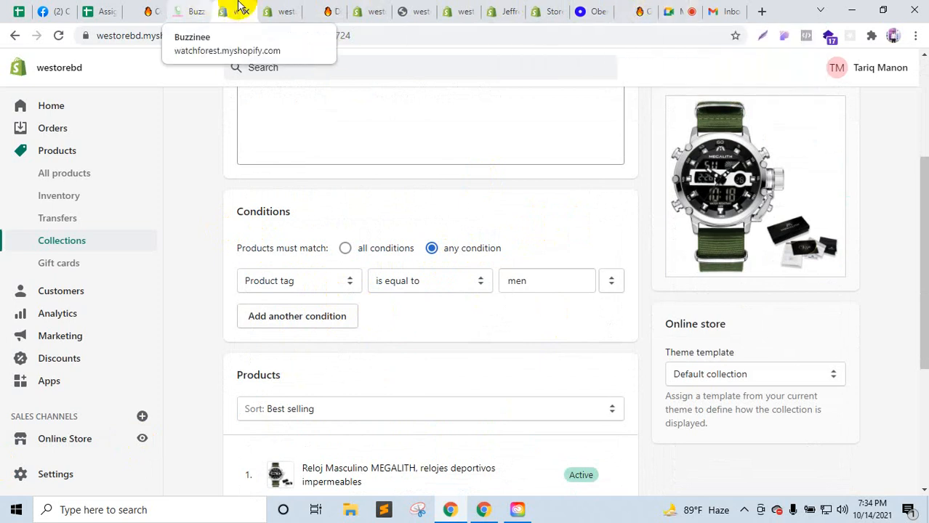
click(275, 9)
click(332, 9)
scroll(348, 352, down, 15)
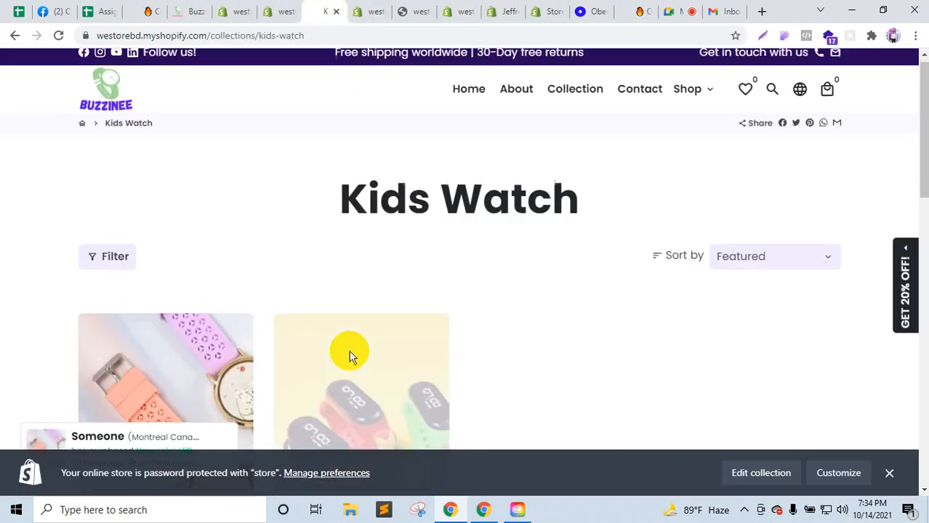
scroll(356, 346, down, 1)
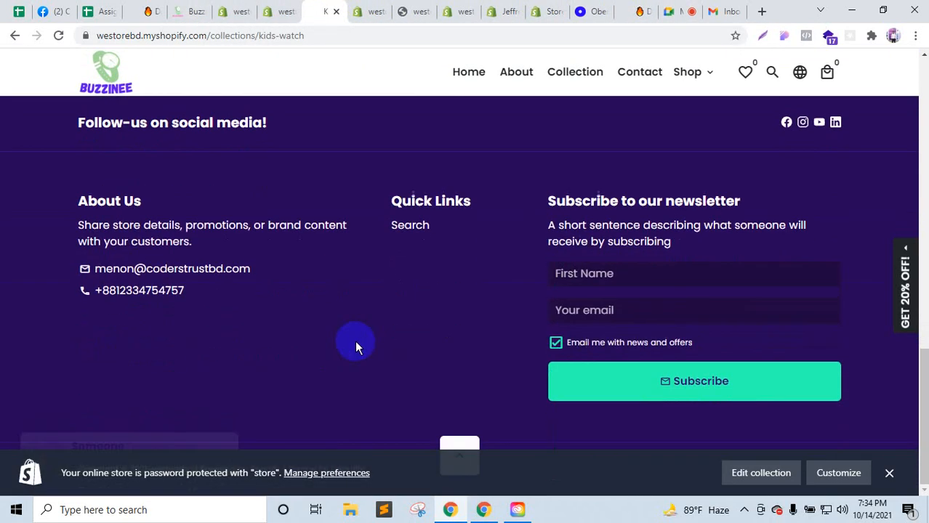
click(376, 9)
click(404, 9)
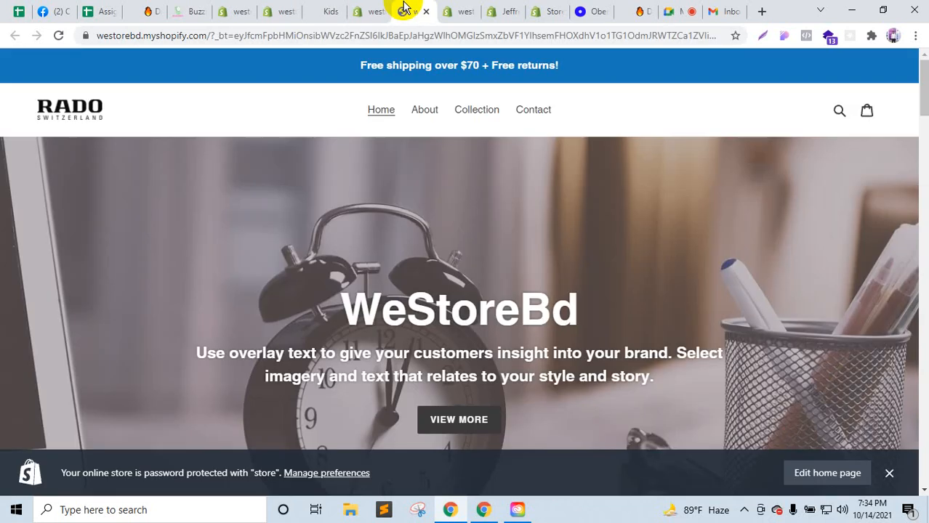
click(145, 9)
scroll(364, 284, down, 10)
scroll(363, 305, down, 1)
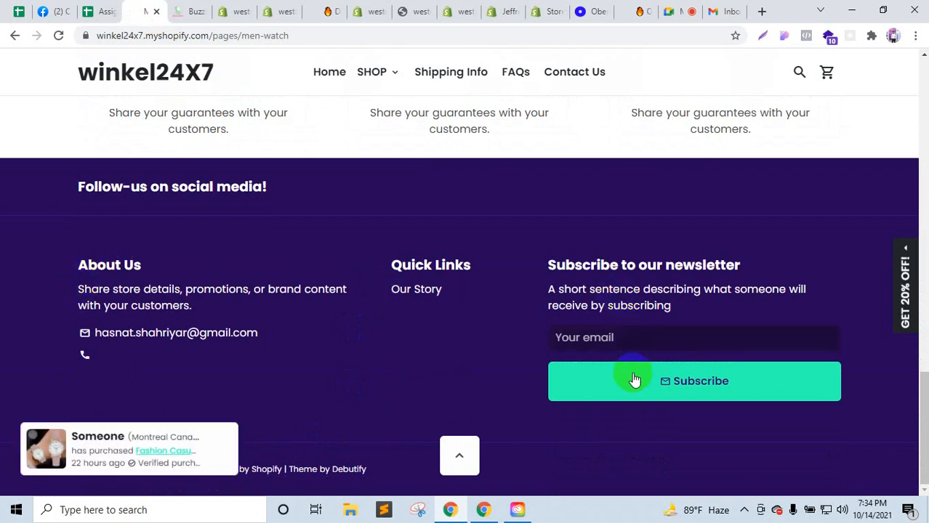
click(287, 10)
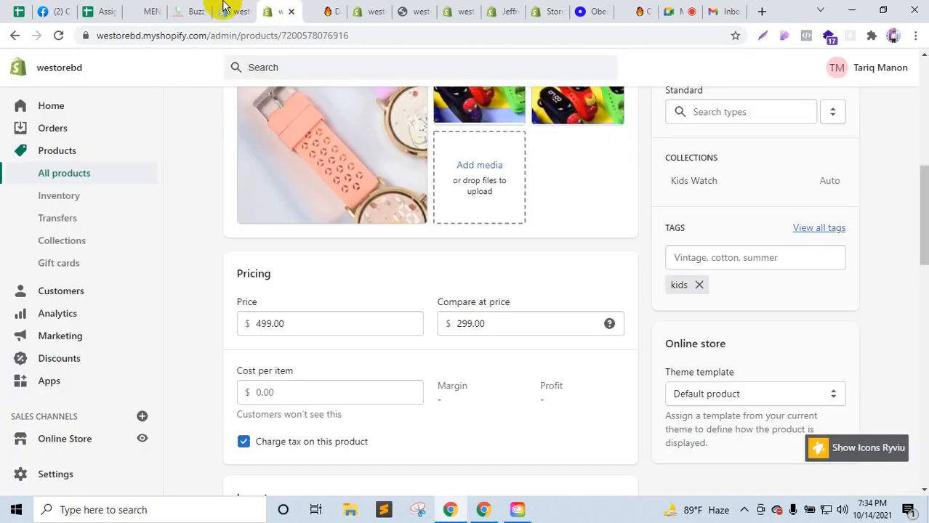
click(195, 10)
scroll(396, 348, down, 20)
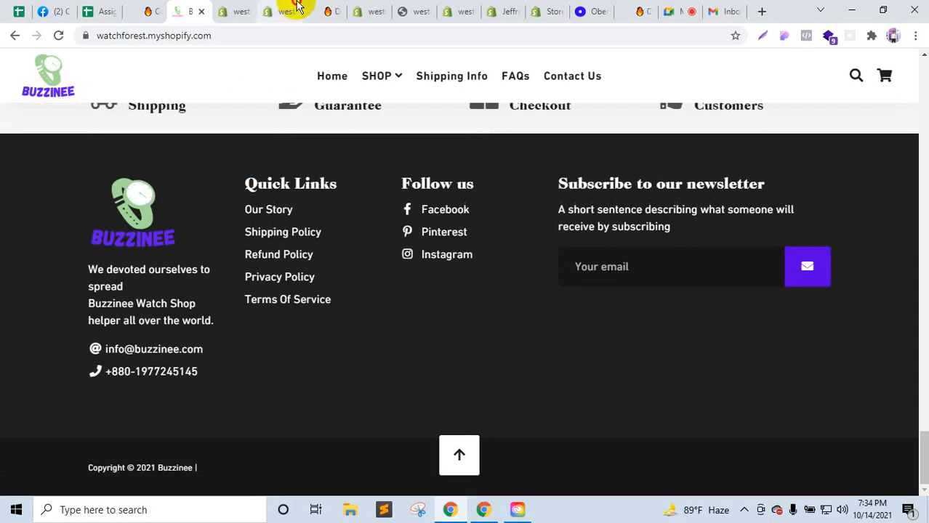
click(294, 9)
click(243, 9)
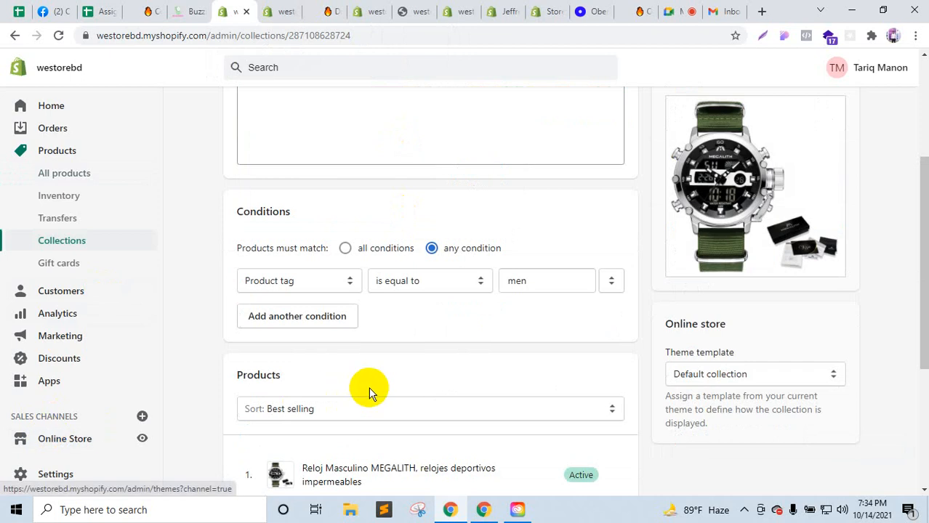
Step: Open the Debutify 4.1.0 theme editor in a new tab and close the unneeded tabs
click(82, 439)
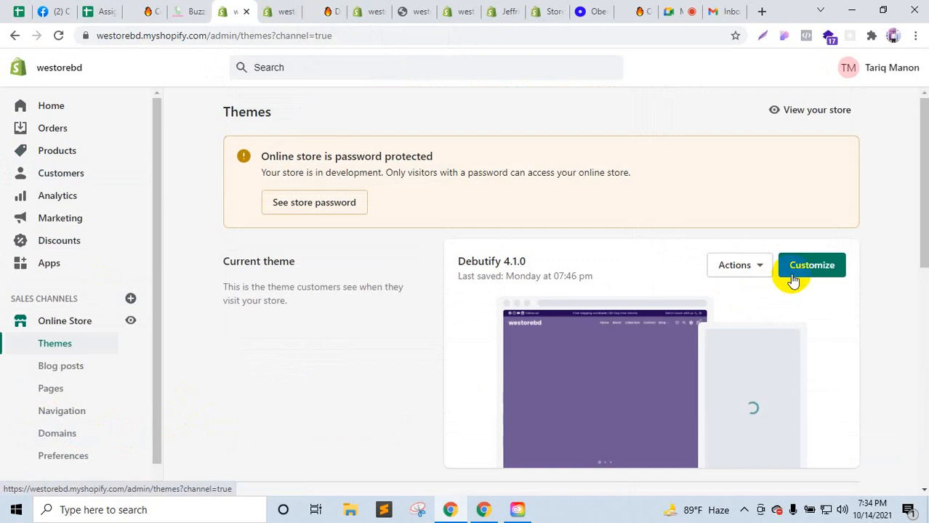
right_click(792, 276)
click(796, 285)
click(268, 11)
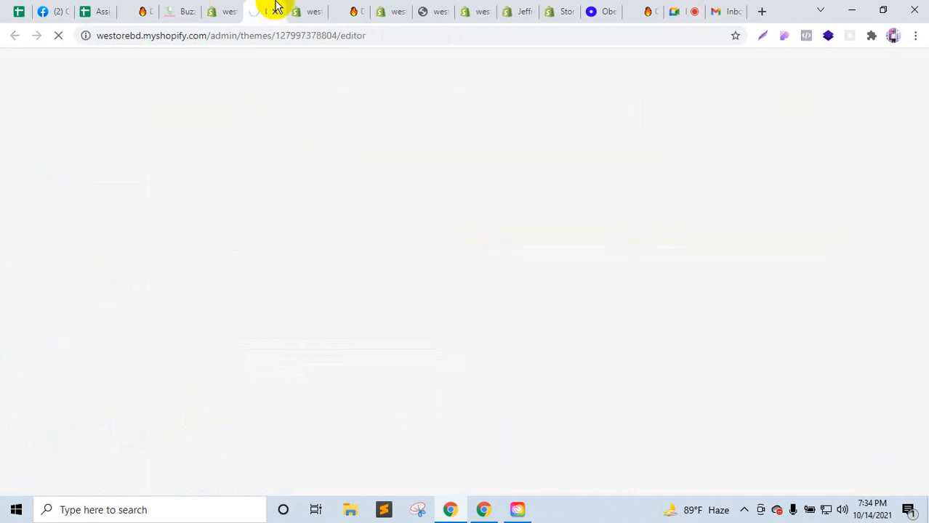
click(316, 11)
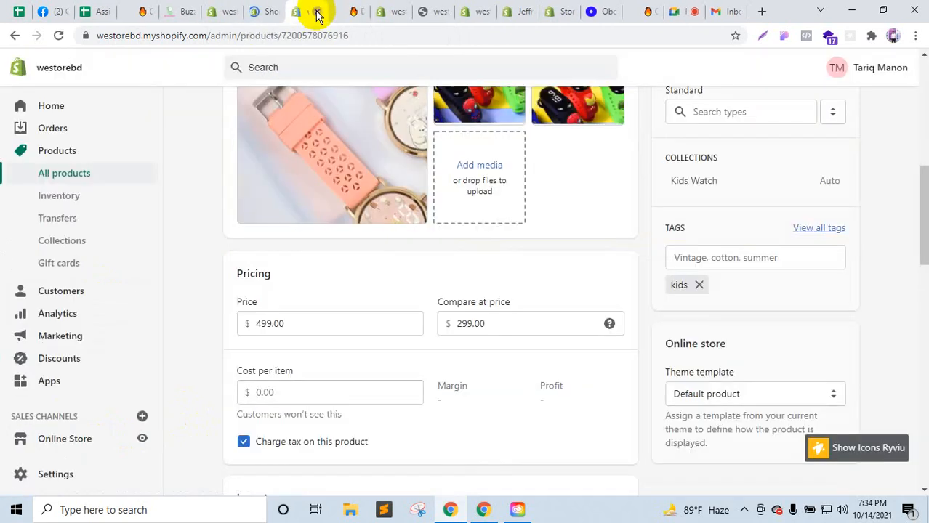
click(317, 12)
click(317, 11)
click(317, 12)
click(317, 11)
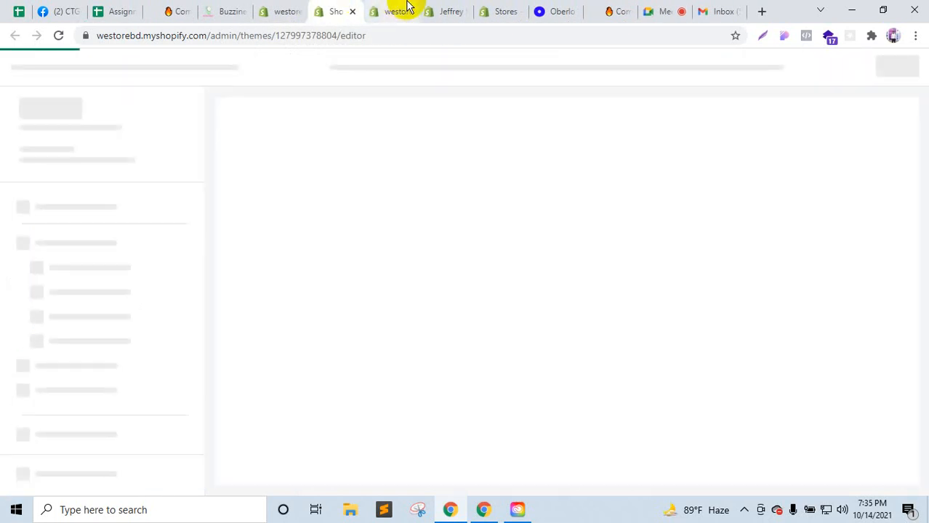
Step: Compare the Buzzinee store's footer, then open the editor's Footer section settings
scroll(442, 308, down, 3)
scroll(439, 313, down, 10)
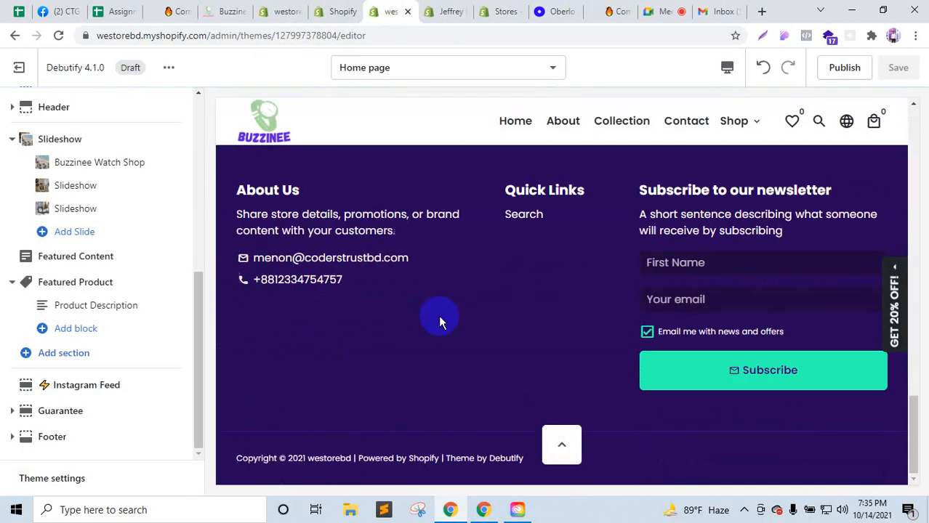
drag(229, 11, 358, 6)
click(358, 6)
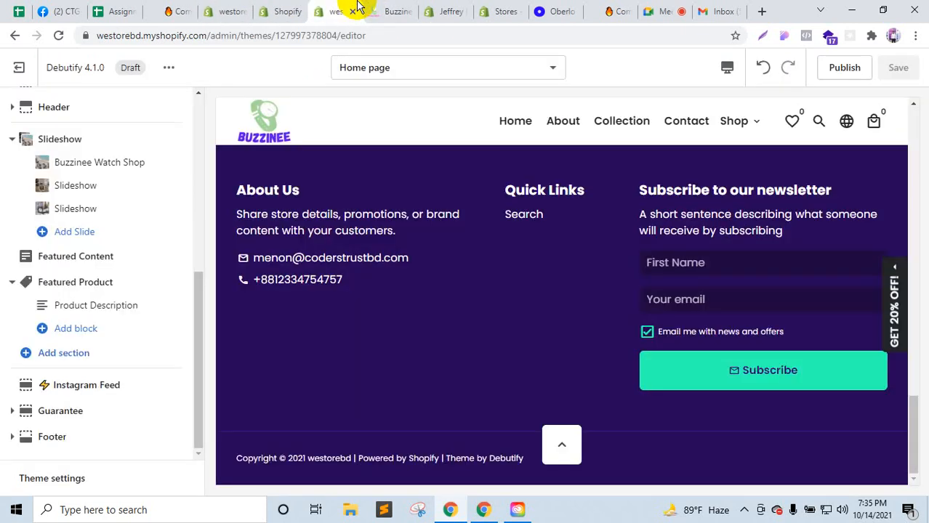
click(396, 7)
click(333, 11)
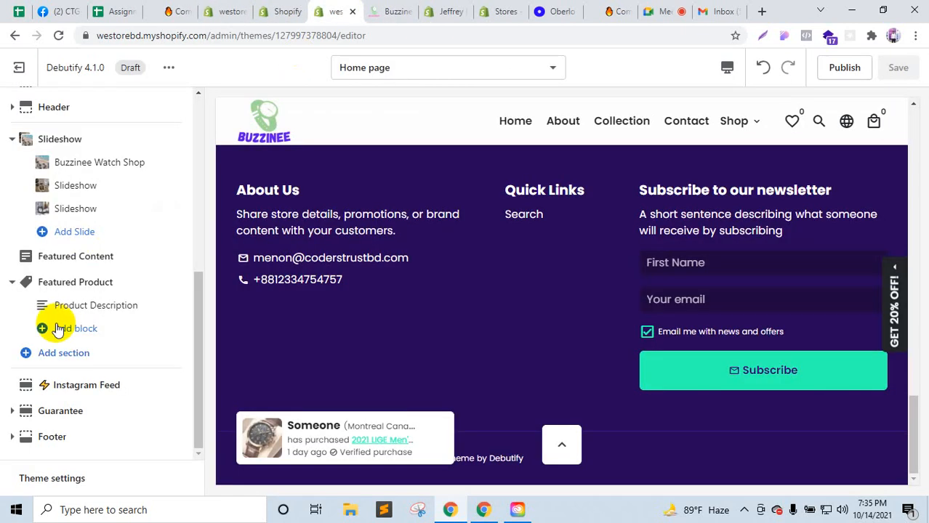
click(109, 437)
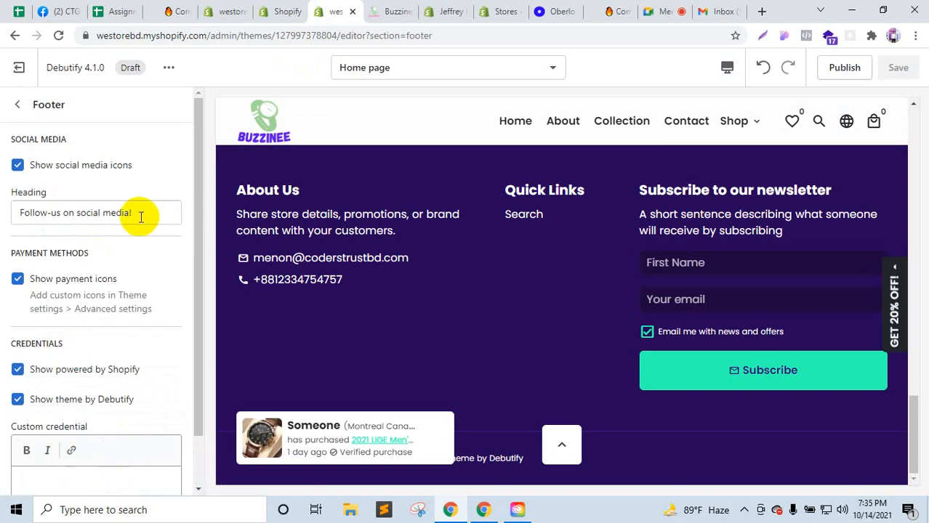
Step: Save the Buzzinee footer logo as babies-kit-_4_-_Converted_x112.png in Desktop > shopify
click(393, 8)
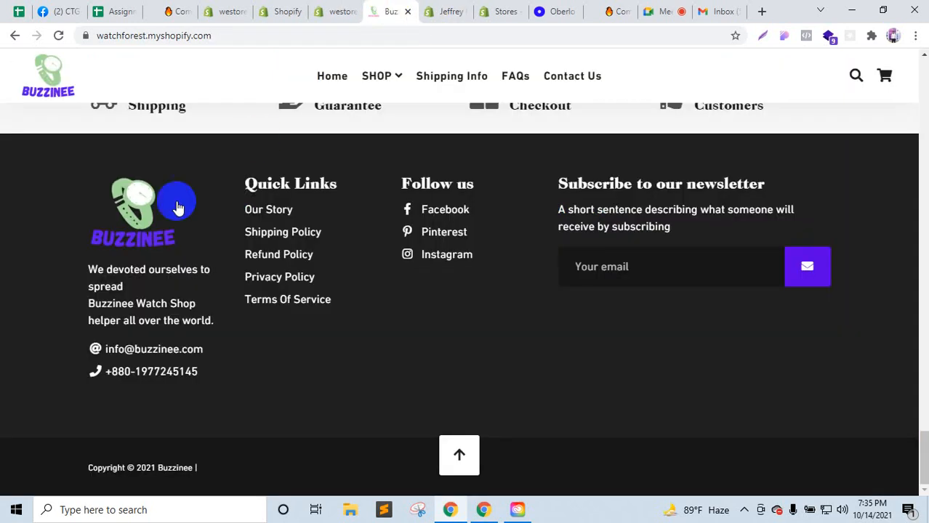
right_click(145, 213)
click(367, 356)
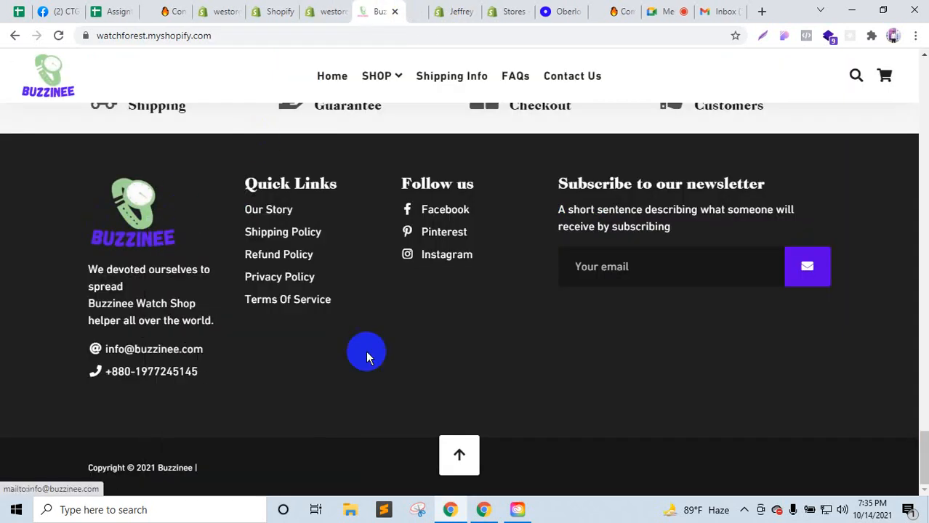
click(416, 11)
right_click(492, 227)
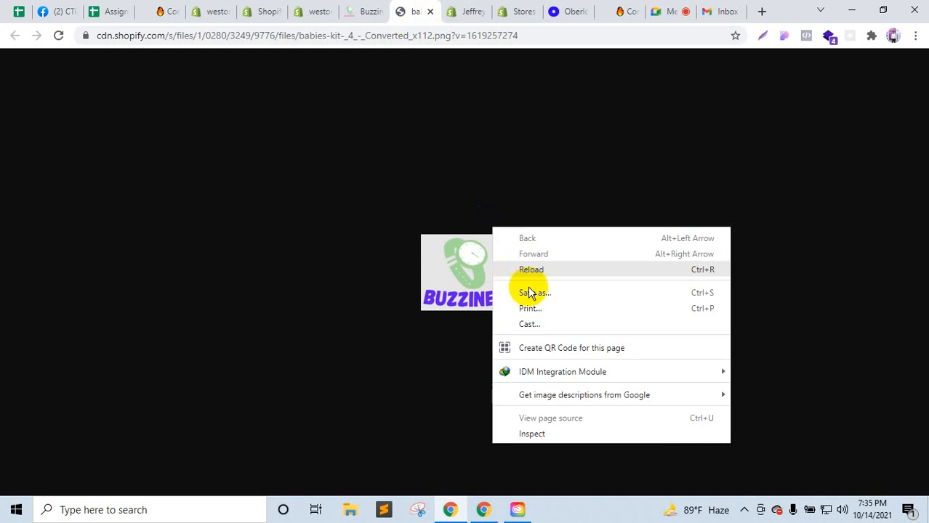
right_click(467, 276)
click(500, 304)
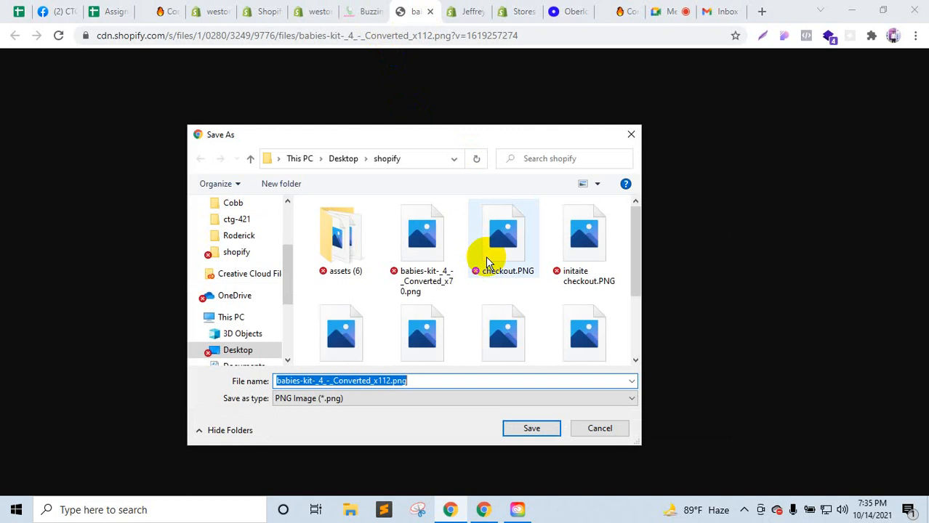
click(537, 427)
Step: Back in the westorebd theme editor, expand the footer's social media link settings
click(364, 8)
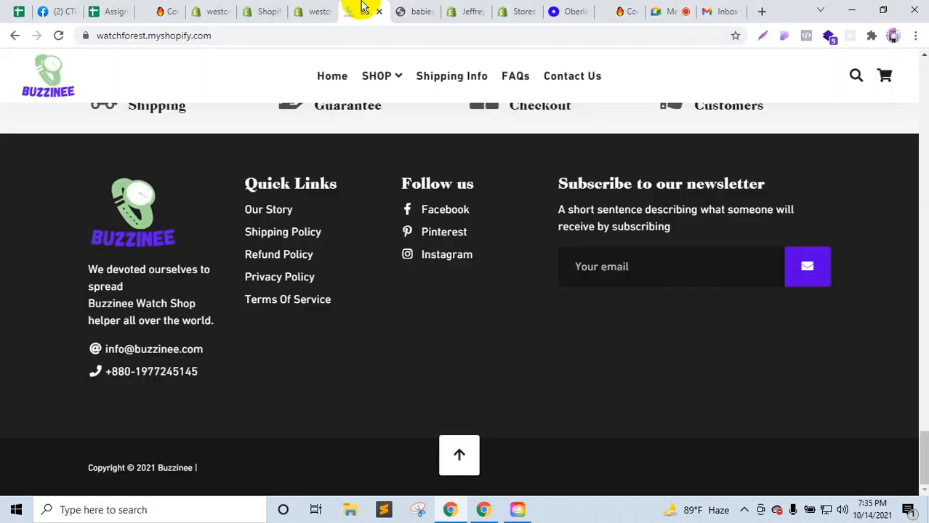
click(325, 9)
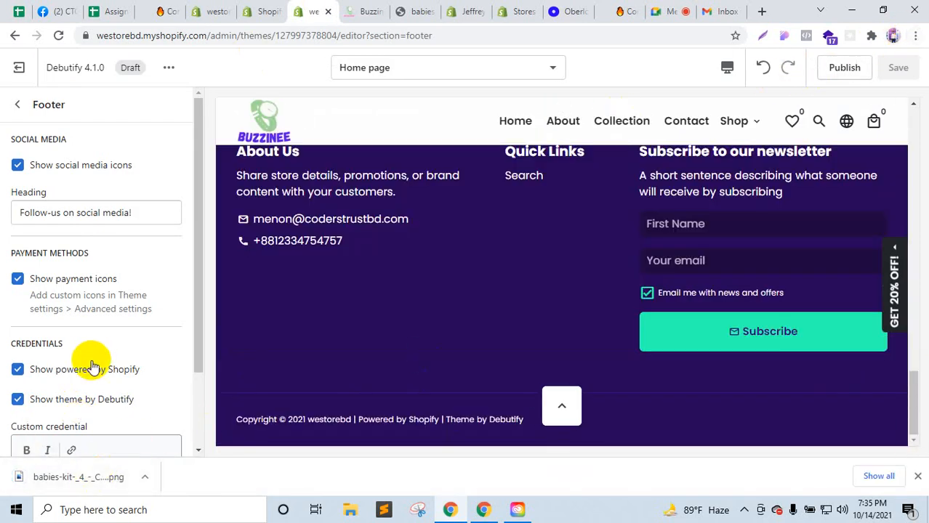
scroll(93, 367, down, 2)
scroll(91, 365, up, 2)
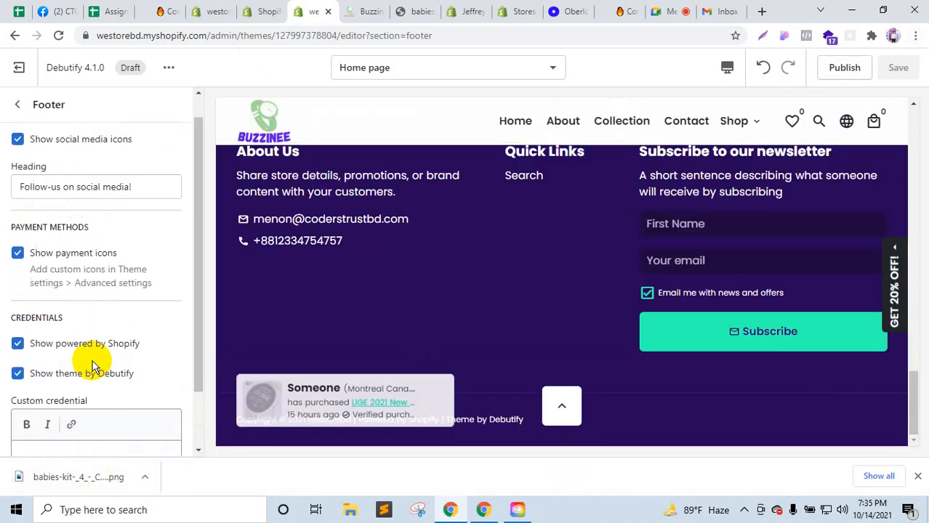
scroll(84, 305, down, 2)
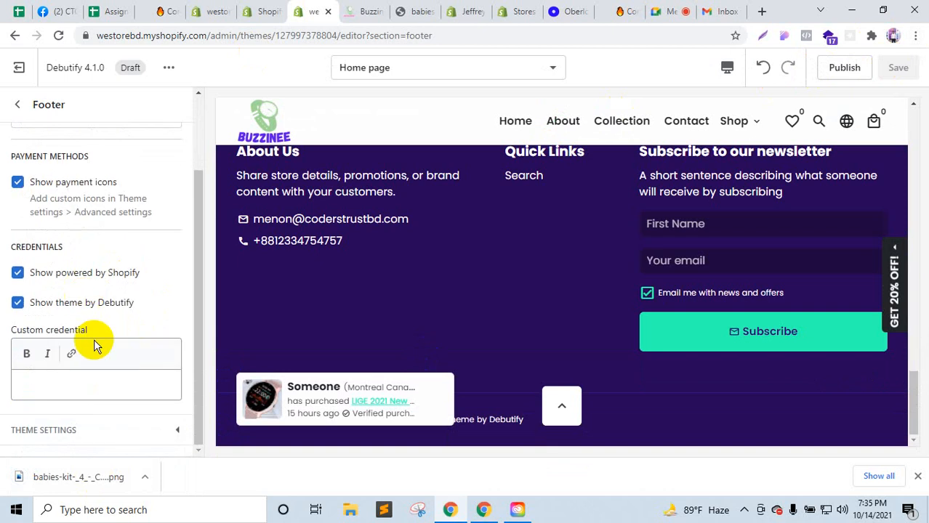
click(69, 437)
scroll(93, 363, down, 8)
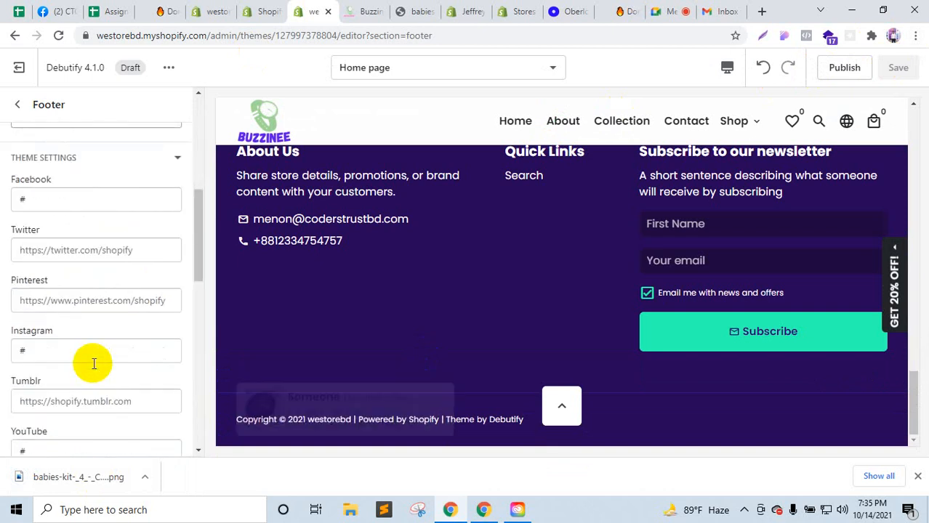
scroll(92, 367, up, 10)
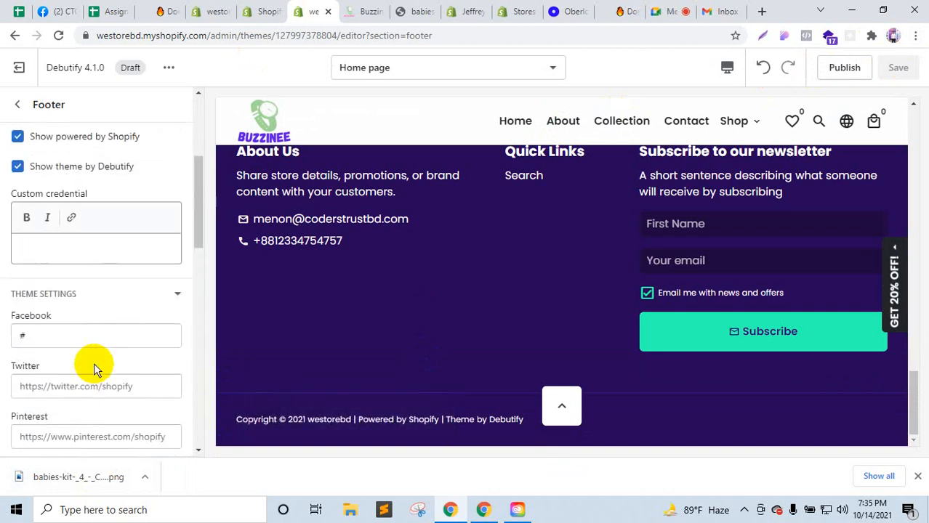
Step: Open the footer About Us block and drag in the downloaded logo to upload it
click(17, 104)
scroll(115, 364, down, 2)
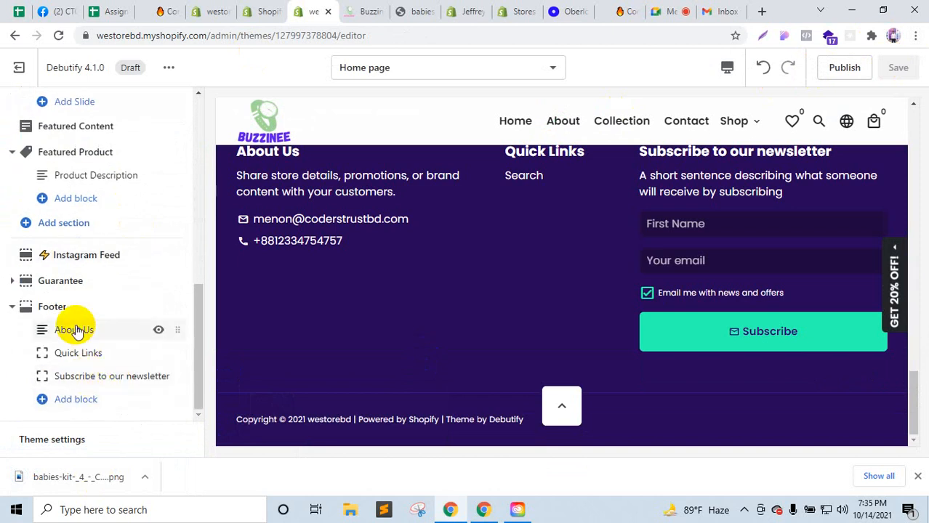
click(56, 306)
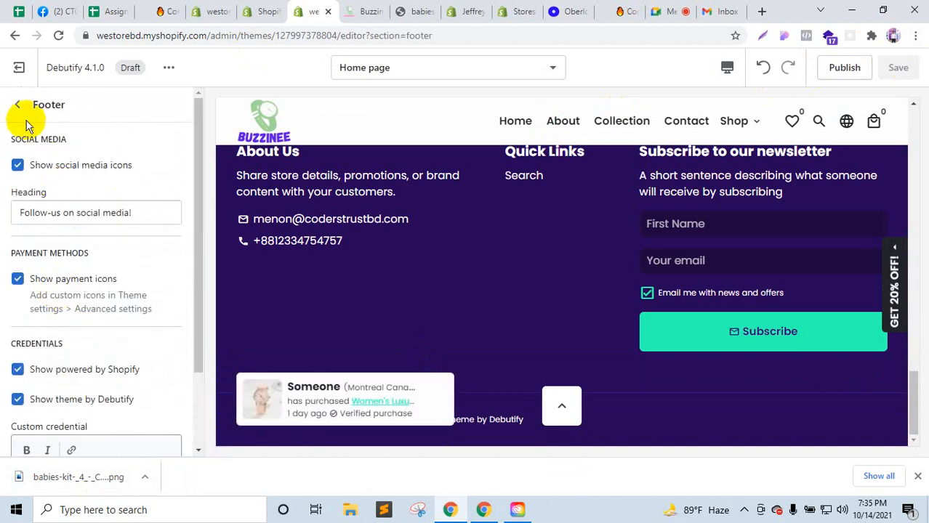
click(18, 104)
click(73, 331)
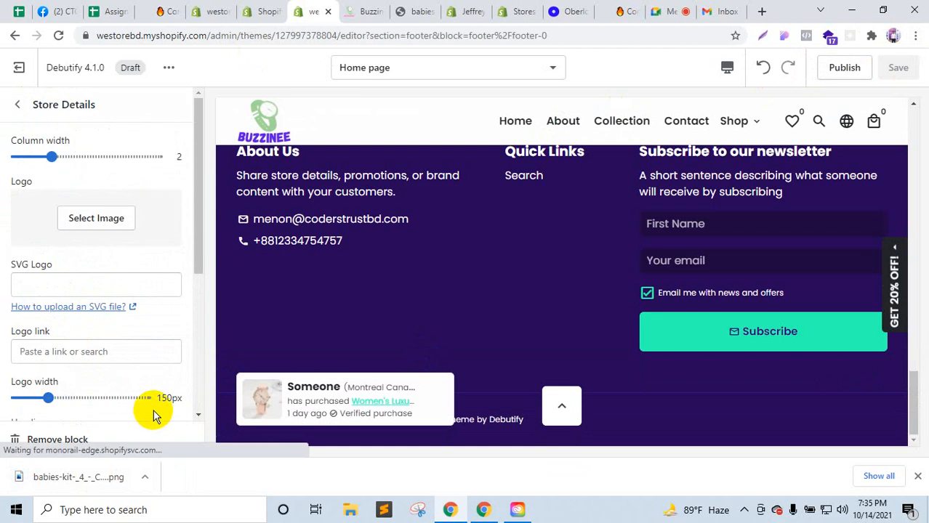
drag(87, 463, 106, 231)
Step: Review the Footer section settings and return to the theme section list
click(17, 104)
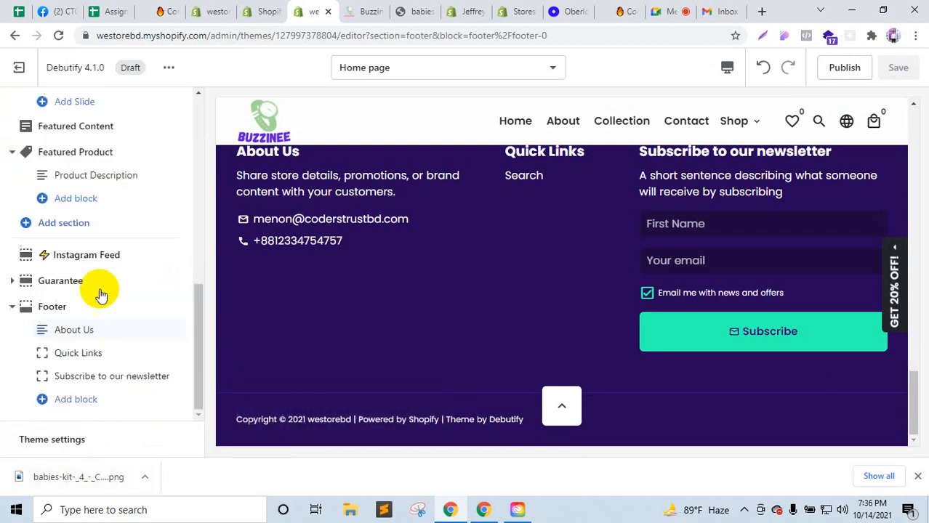
click(63, 305)
scroll(97, 286, down, 2)
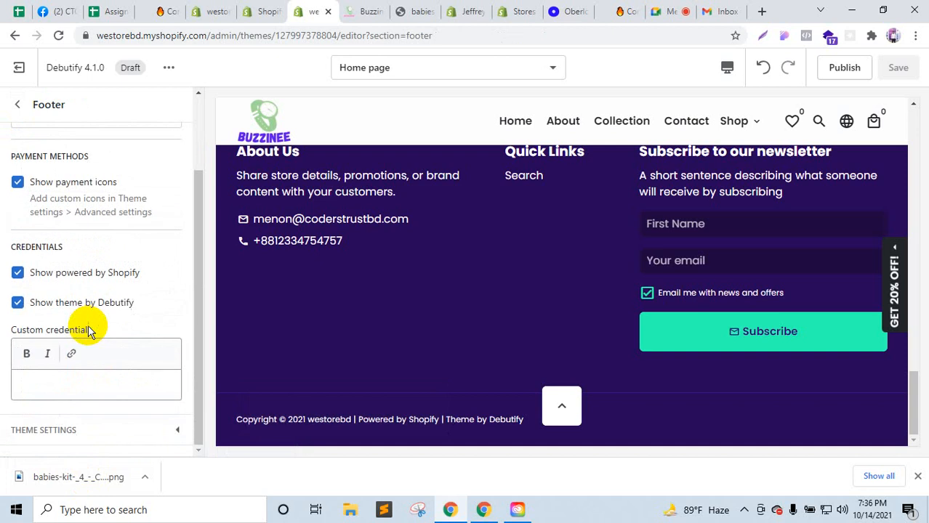
scroll(93, 311, up, 2)
click(17, 104)
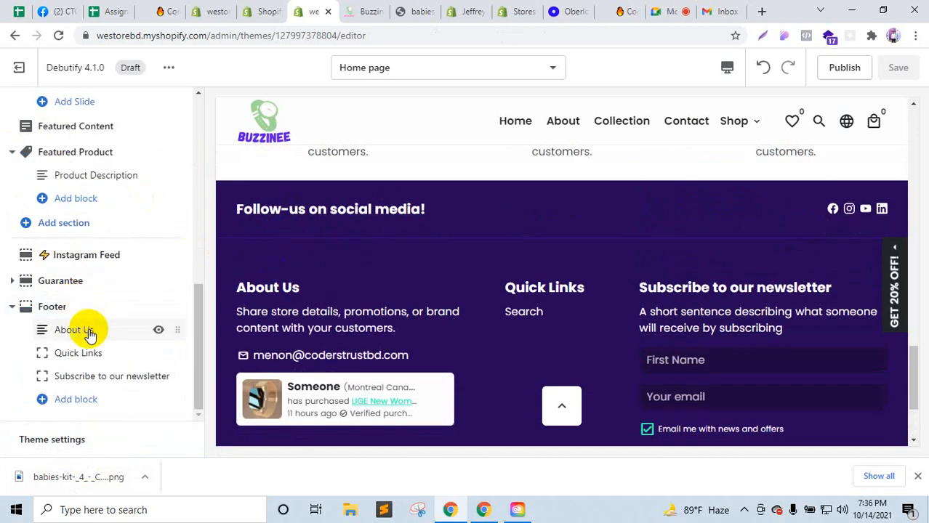
Step: Upload the Buzzinee logo to the image library and set it as the About Us block image
click(89, 331)
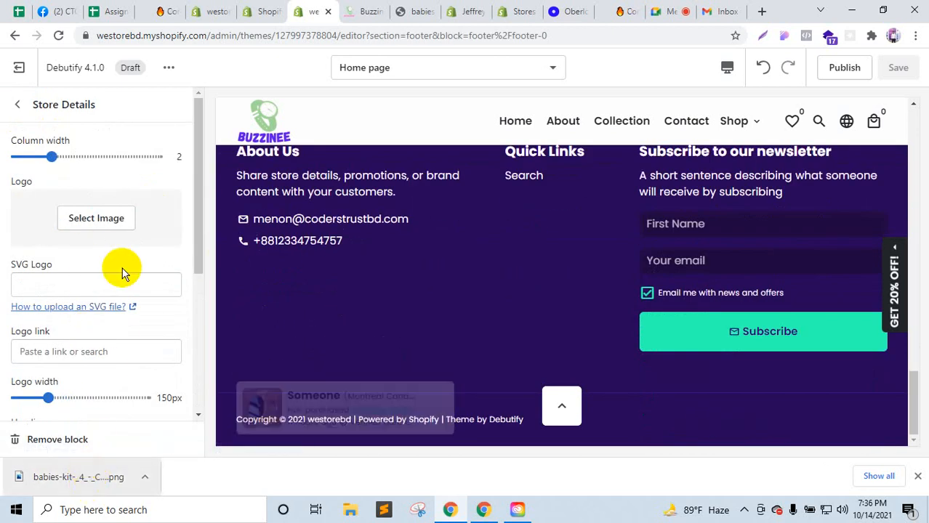
click(96, 221)
drag(92, 474, 182, 253)
click(174, 198)
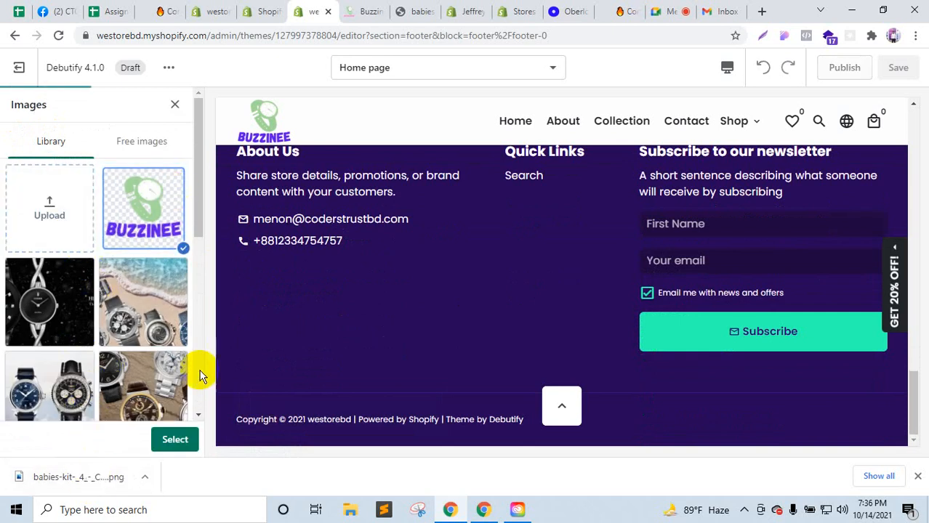
click(181, 440)
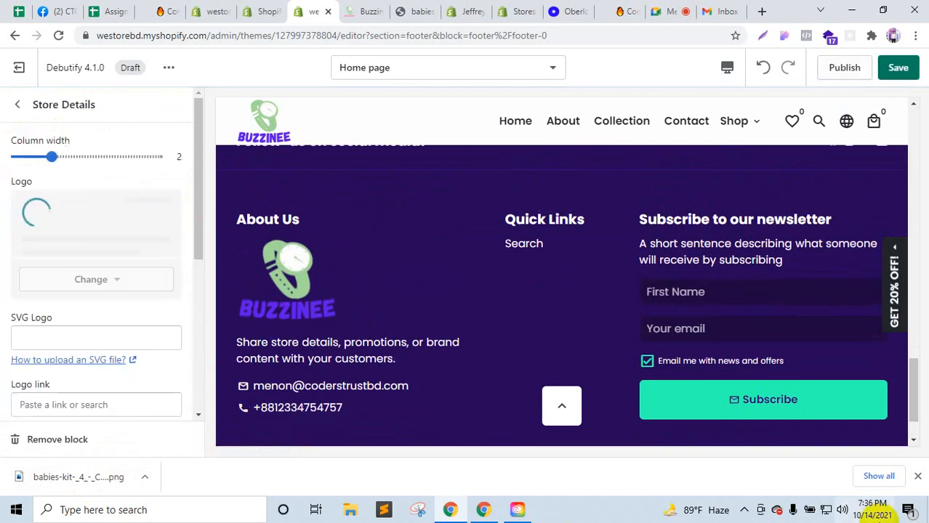
scroll(704, 407, up, 1)
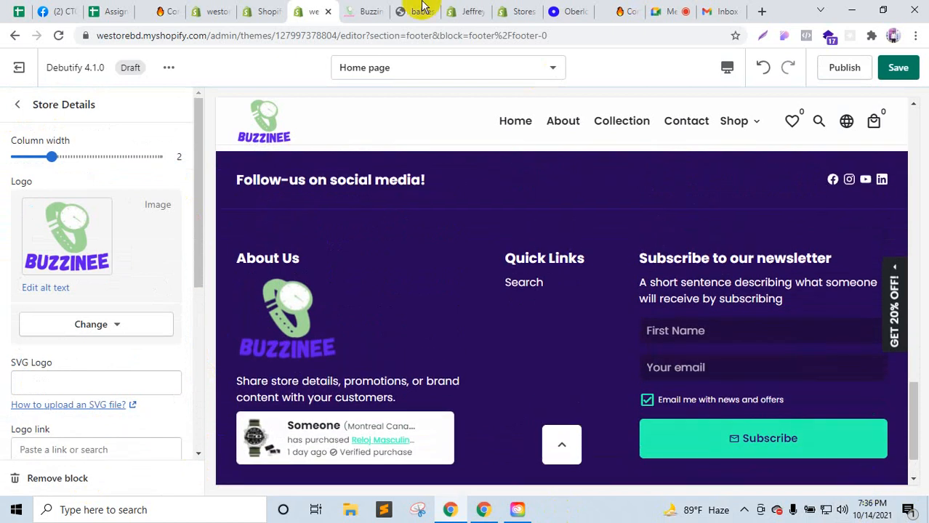
Step: Compare with the Buzzinee storefront footer, review the About Us settings, and return to sections
click(378, 9)
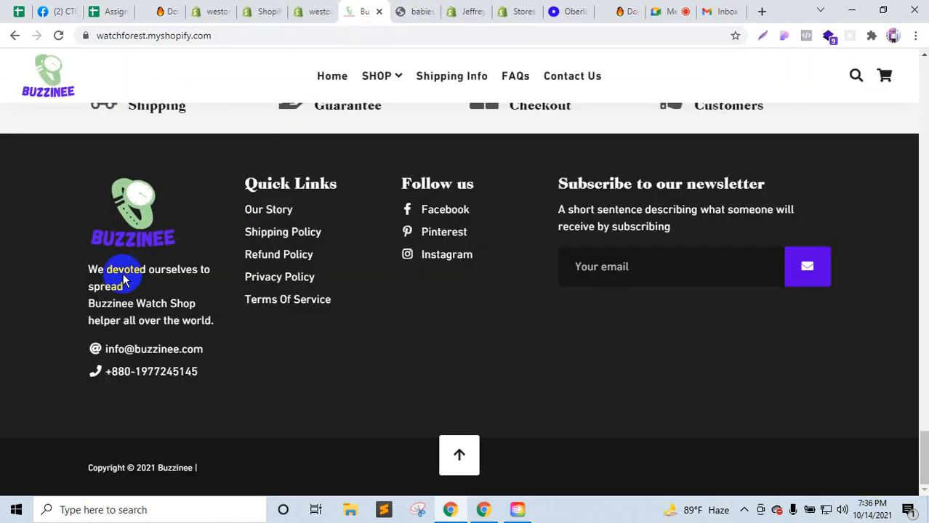
click(314, 11)
scroll(84, 349, down, 1)
scroll(83, 378, down, 3)
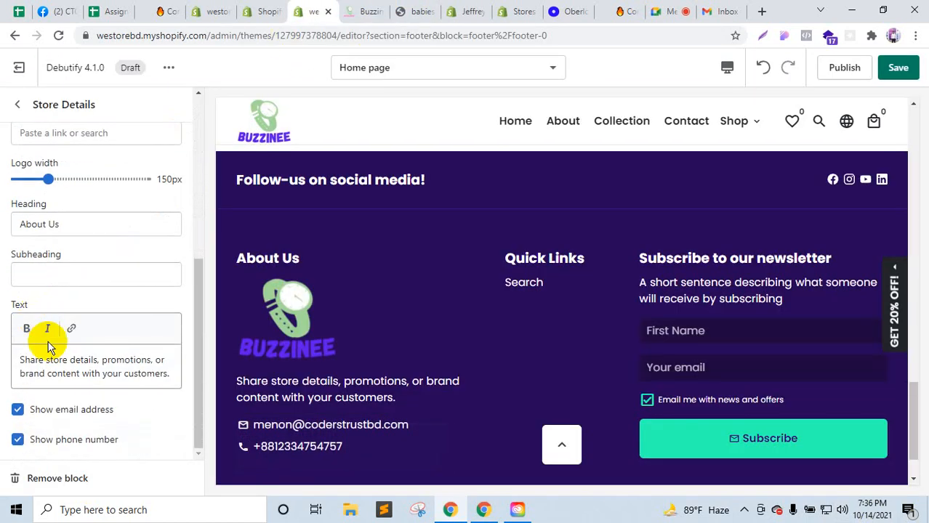
click(363, 9)
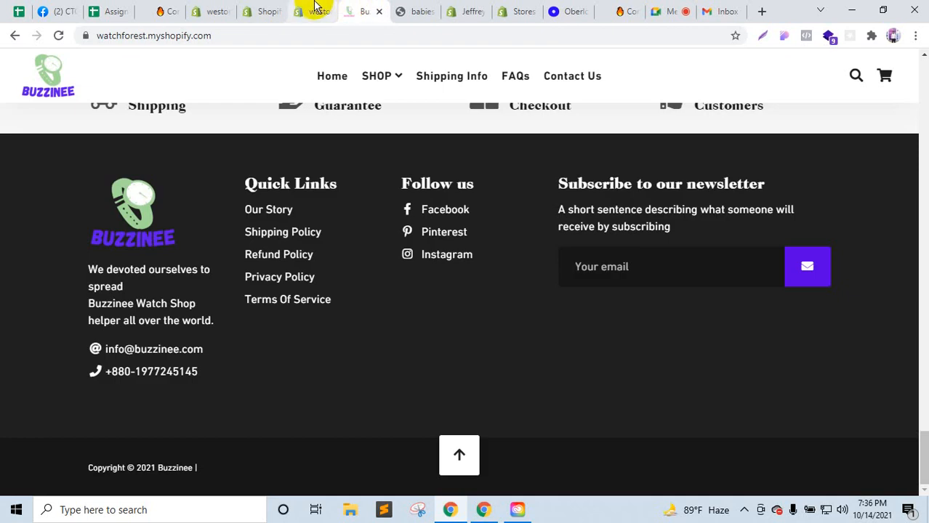
click(311, 9)
scroll(56, 262, up, 3)
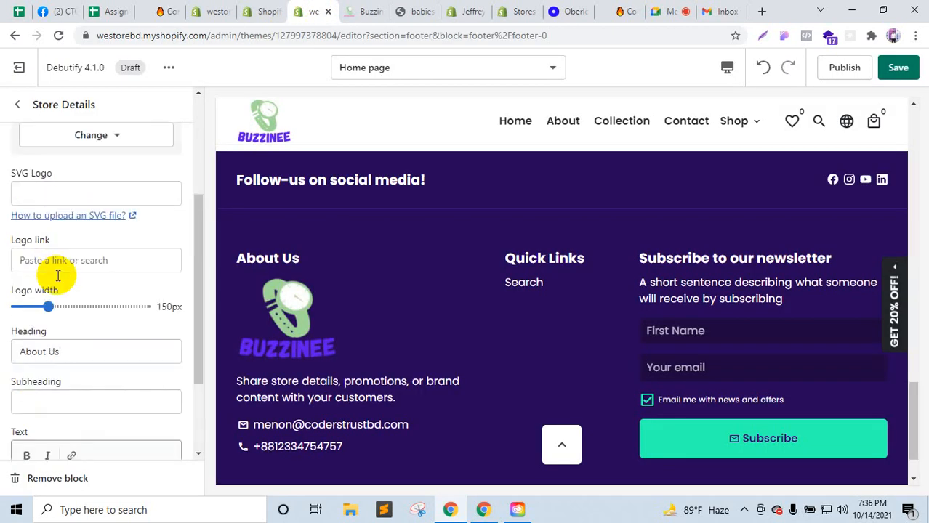
scroll(80, 334, down, 2)
scroll(87, 377, down, 1)
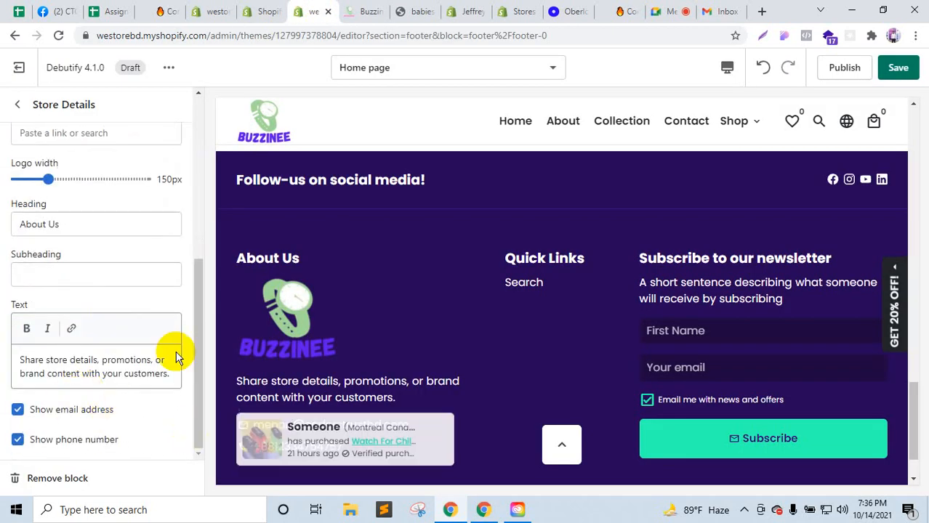
click(16, 107)
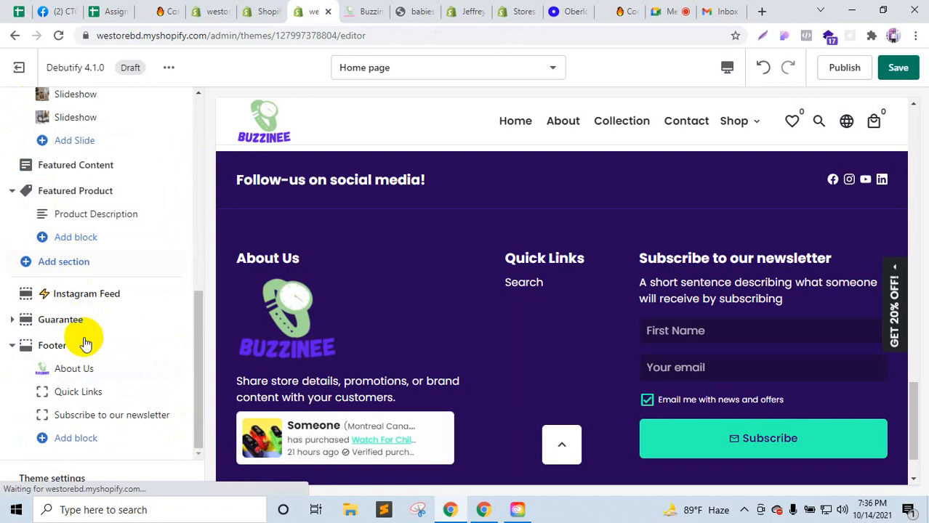
click(73, 389)
click(363, 11)
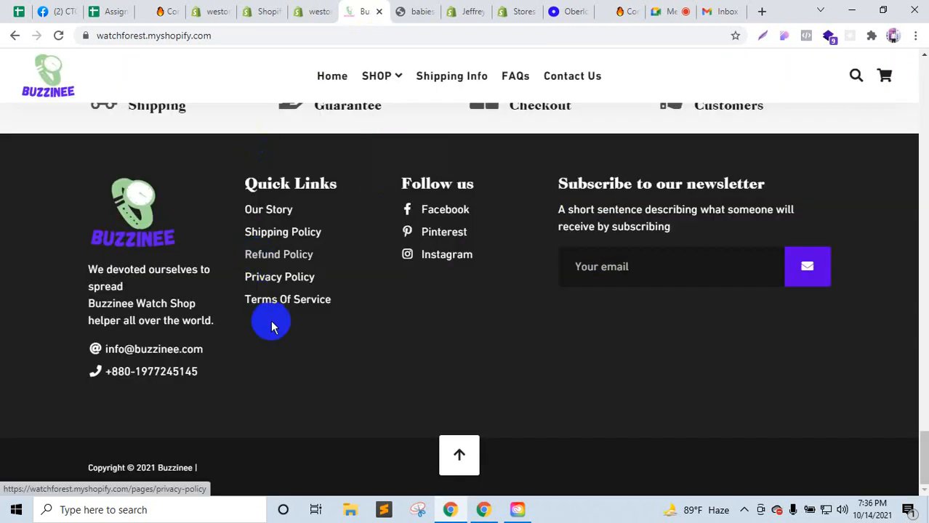
click(300, 10)
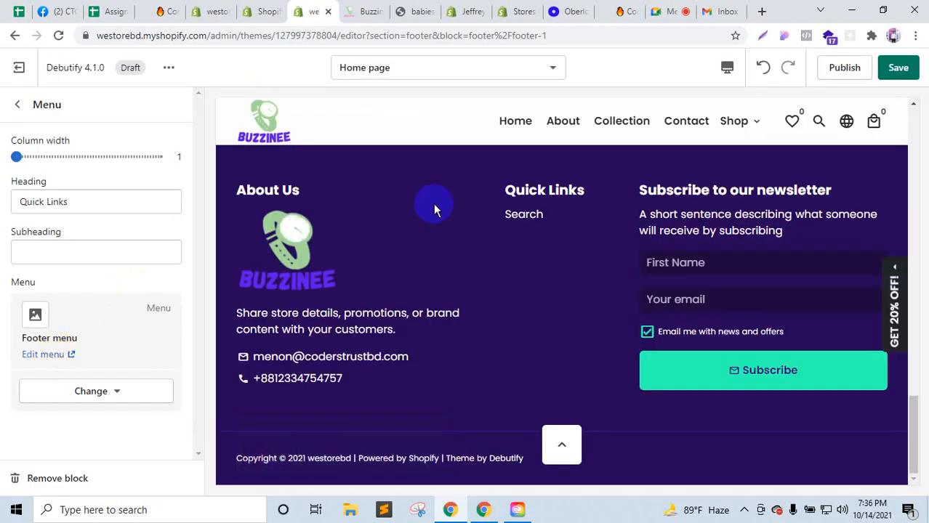
click(371, 9)
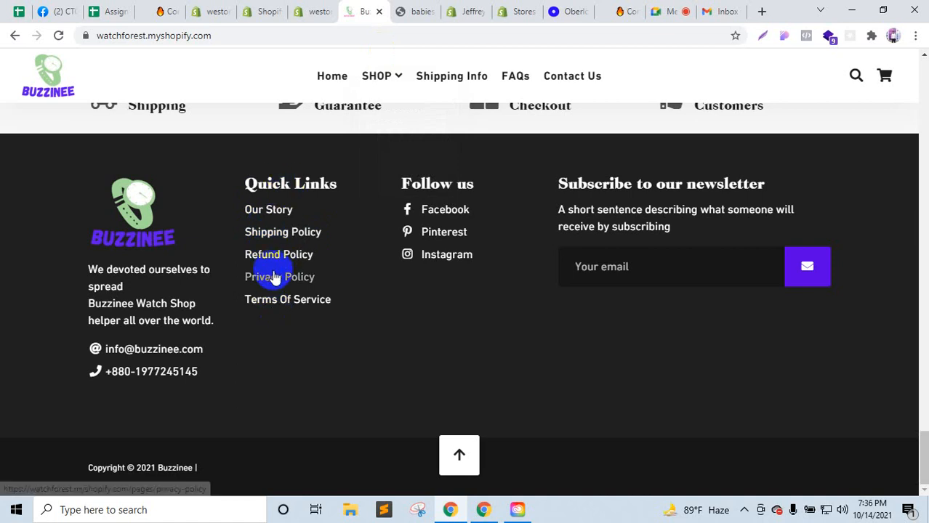
click(314, 11)
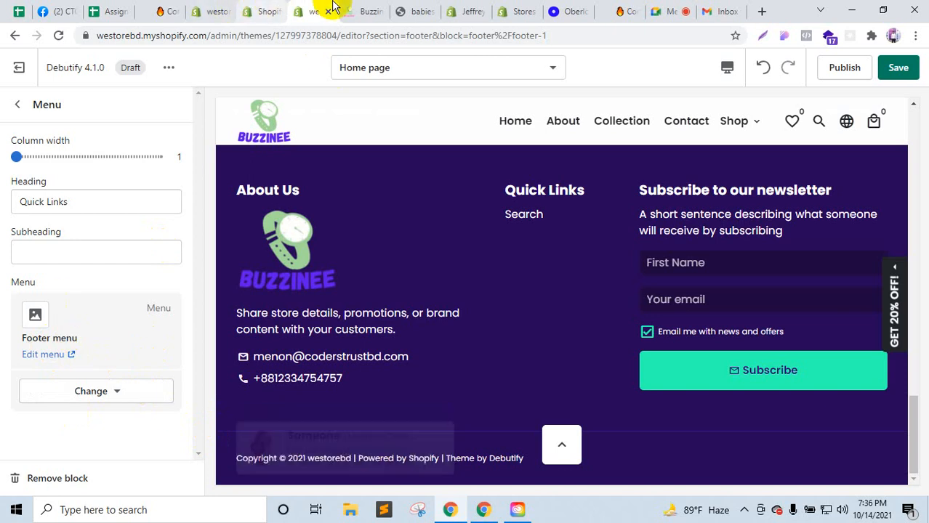
click(219, 11)
click(63, 413)
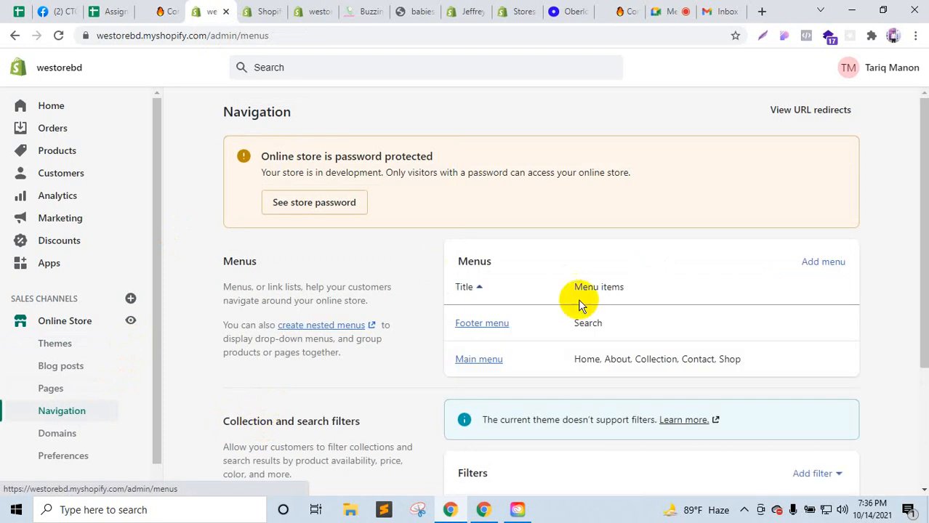
click(356, 9)
click(300, 14)
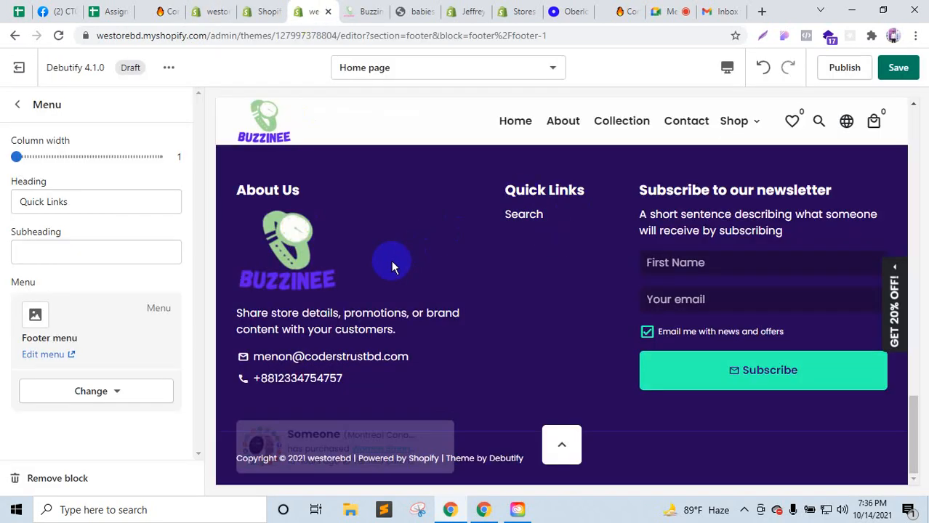
click(16, 105)
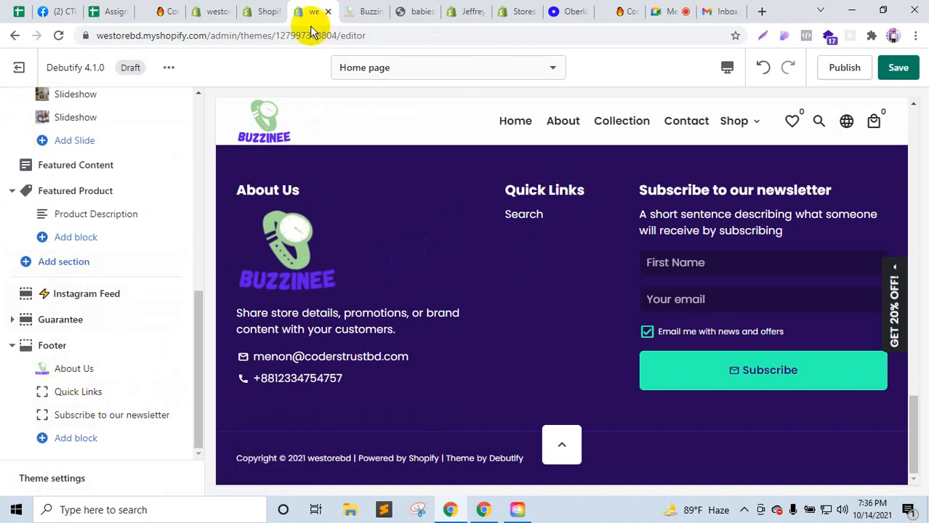
click(370, 10)
click(309, 10)
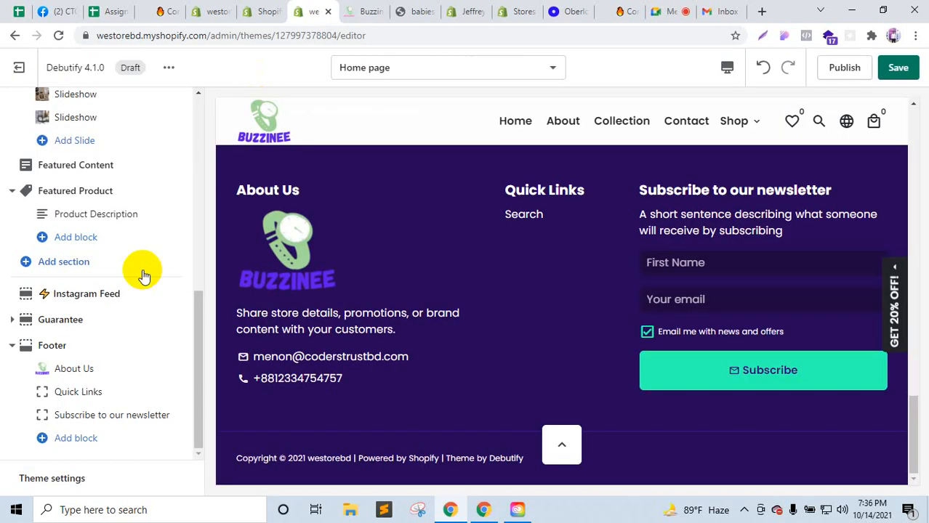
click(77, 440)
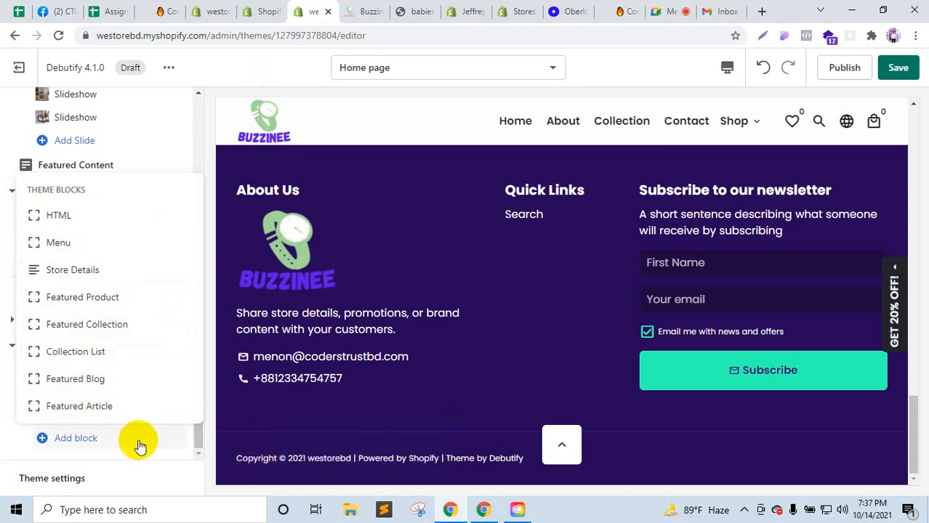
click(3, 440)
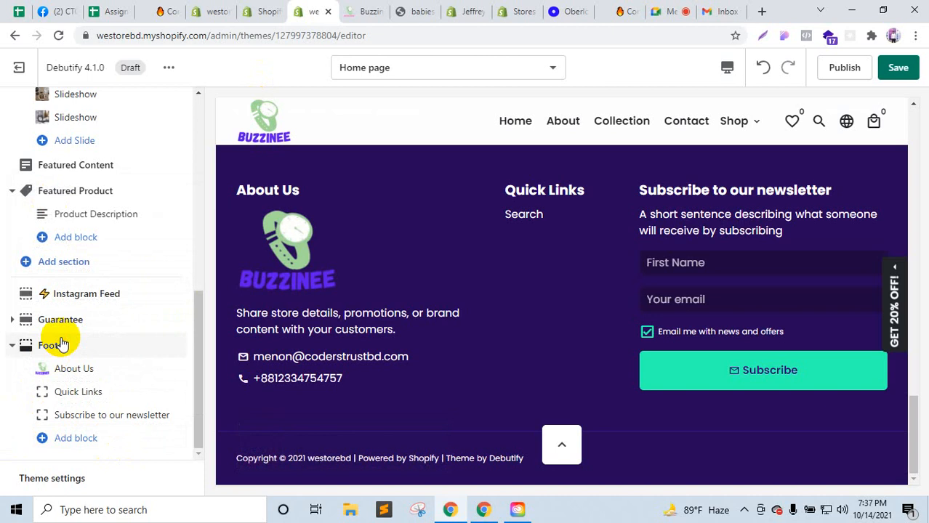
click(62, 345)
scroll(102, 291, down, 1)
scroll(110, 320, up, 1)
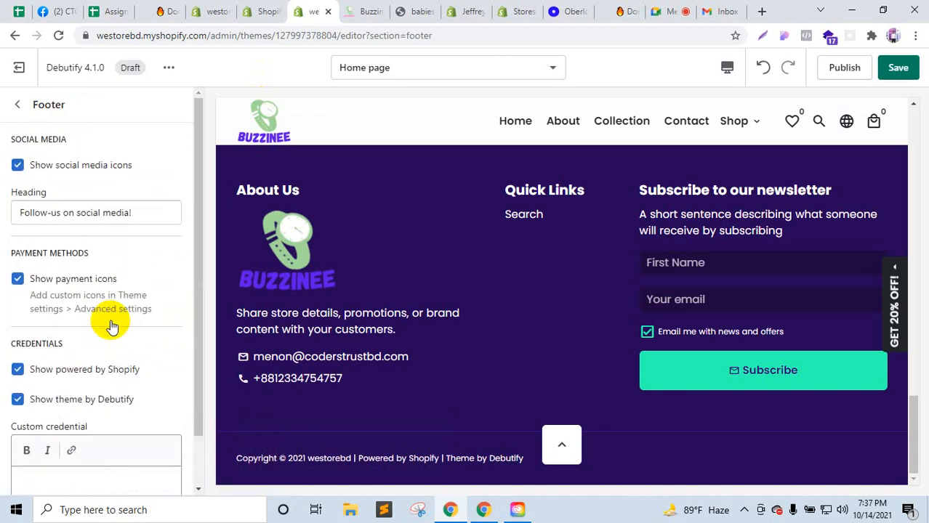
scroll(111, 328, down, 2)
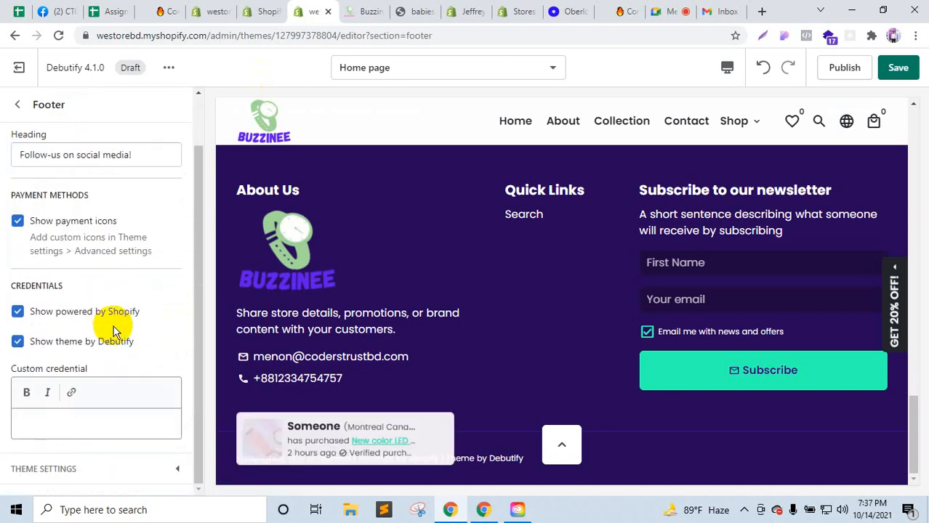
scroll(83, 330, up, 2)
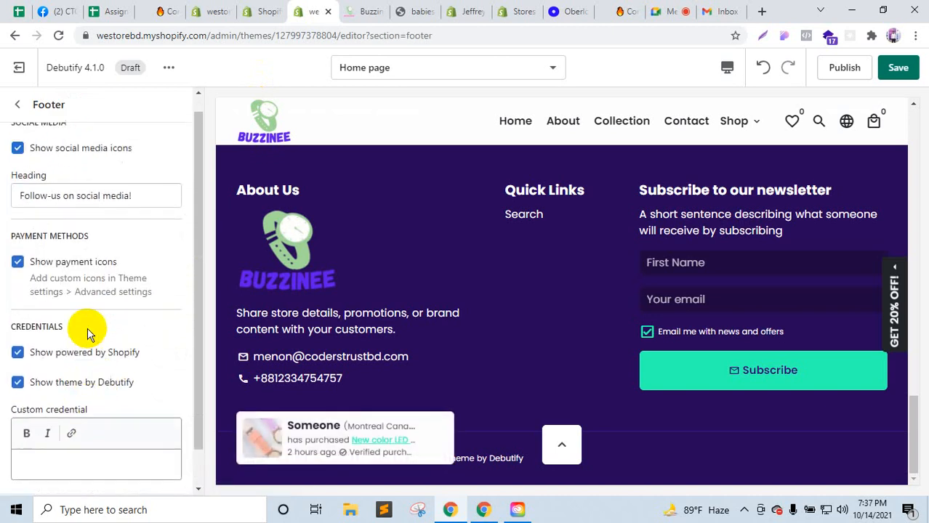
click(18, 104)
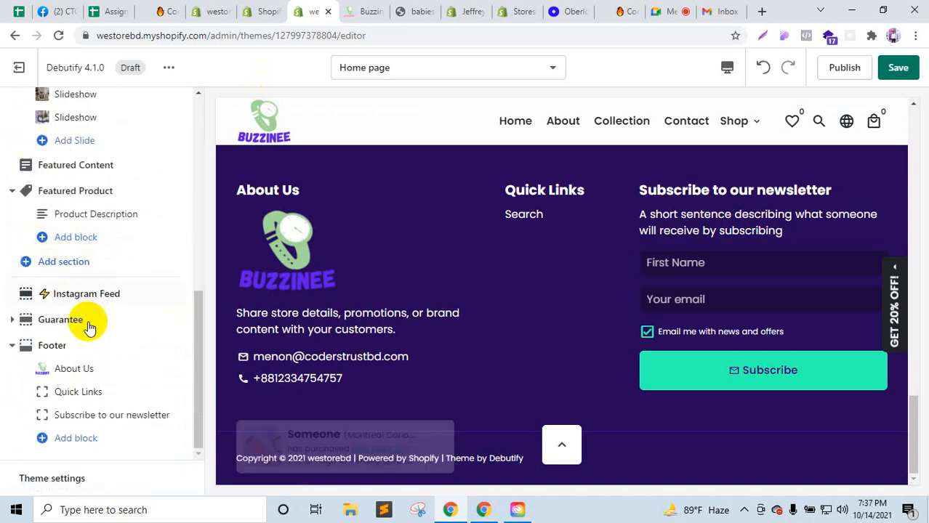
click(727, 67)
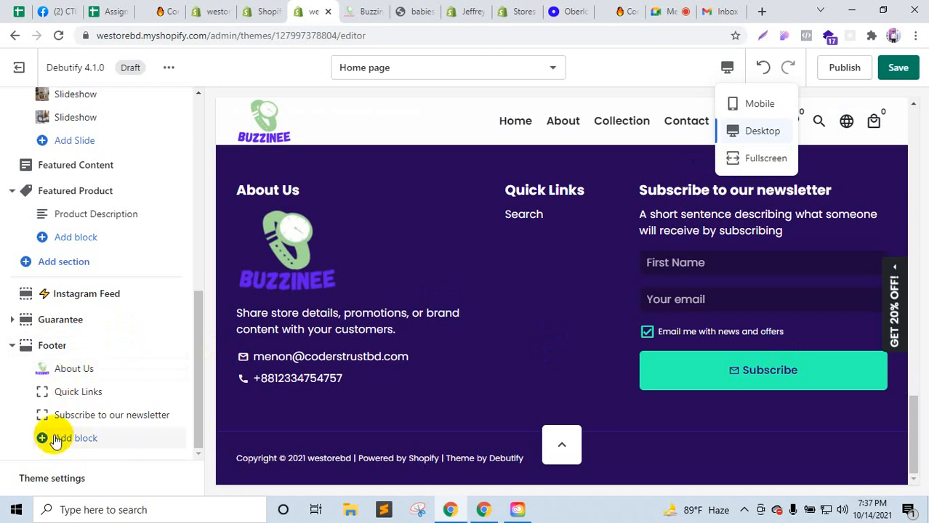
click(2, 407)
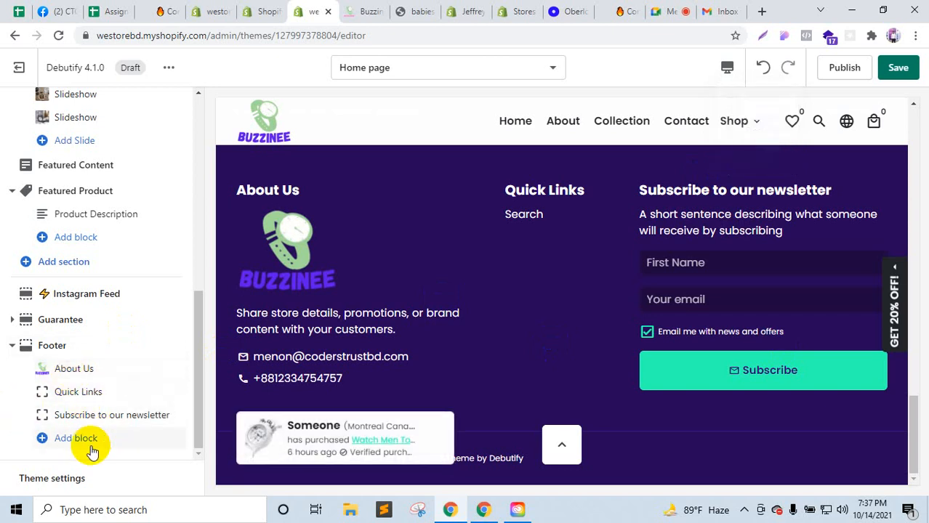
click(68, 476)
Step: Close Theme settings and return to the sections list
scroll(69, 367, down, 10)
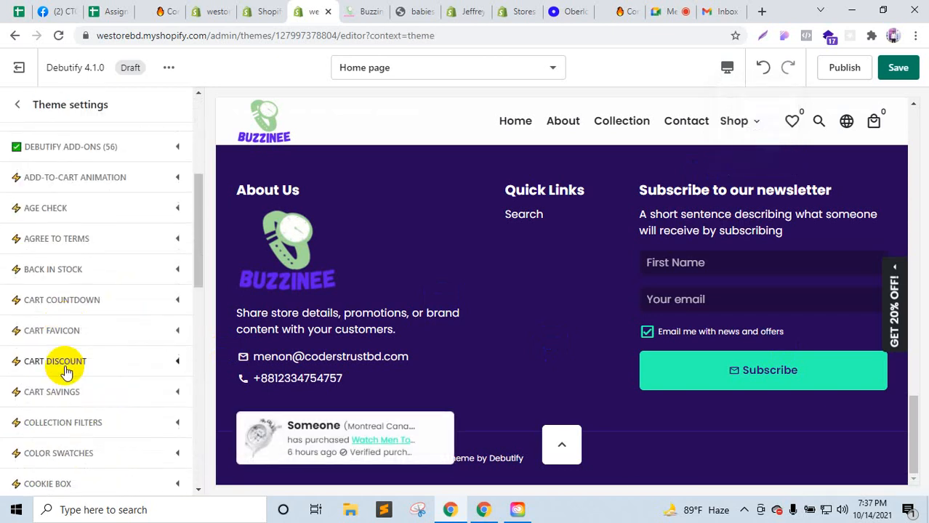
scroll(69, 374, up, 10)
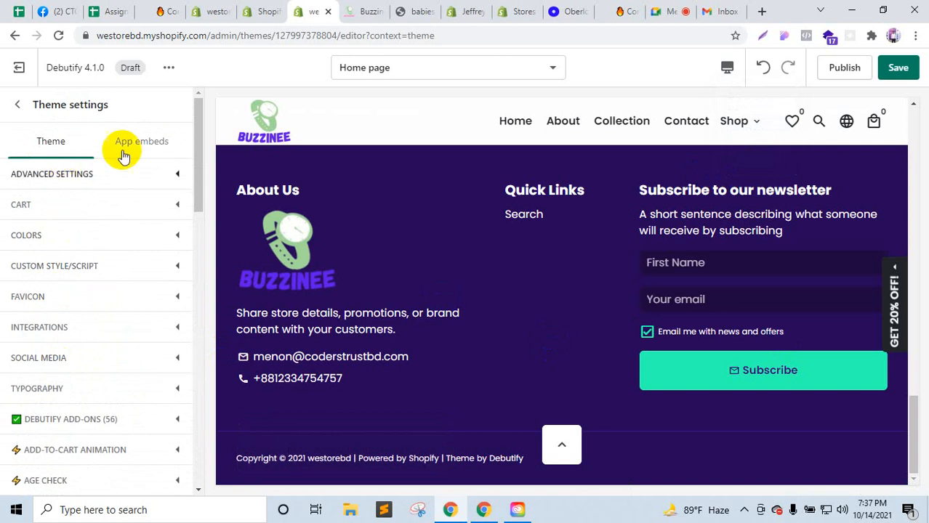
click(19, 107)
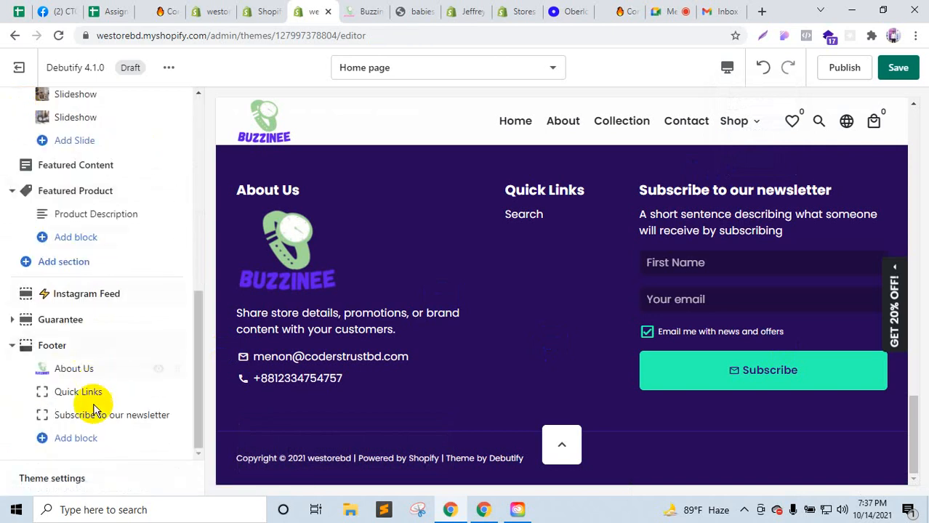
Step: Check the Buzzinee storefront's newsletter area, then open the footer 'Subscribe to our newsletter' block
click(356, 11)
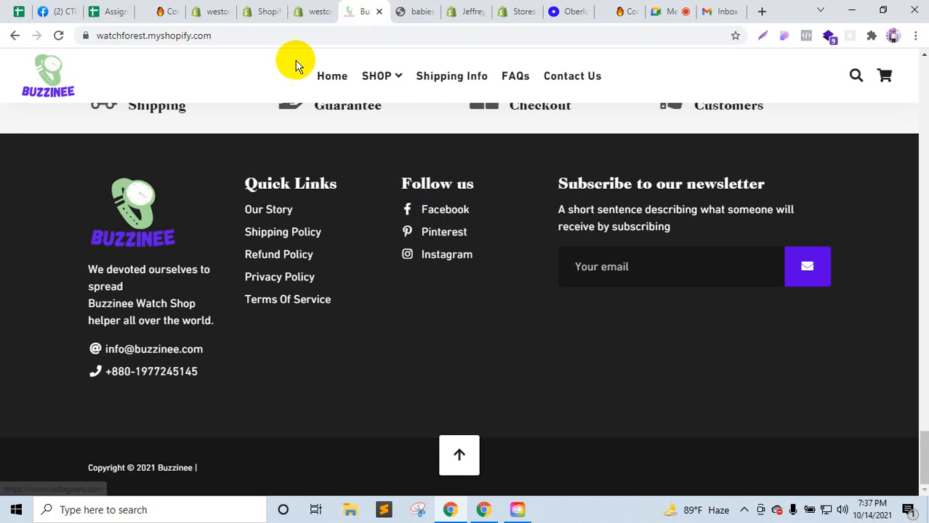
click(312, 10)
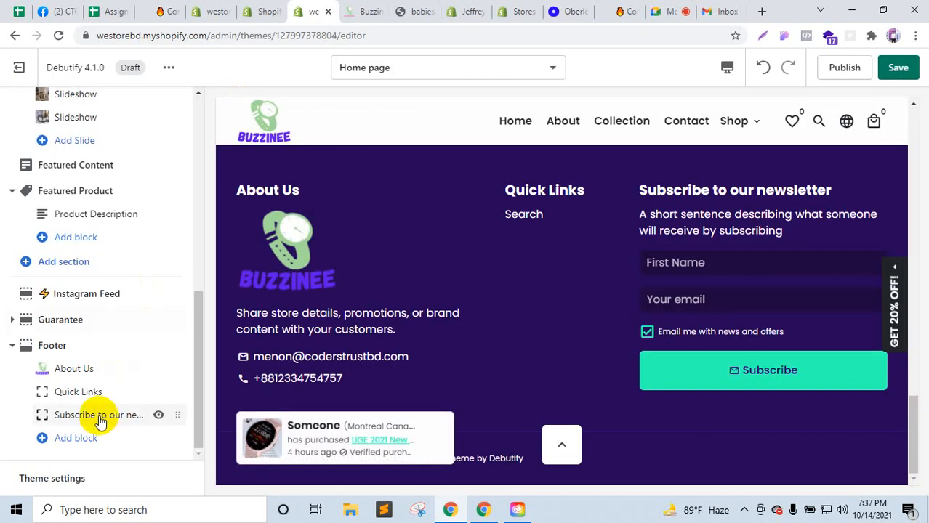
click(356, 10)
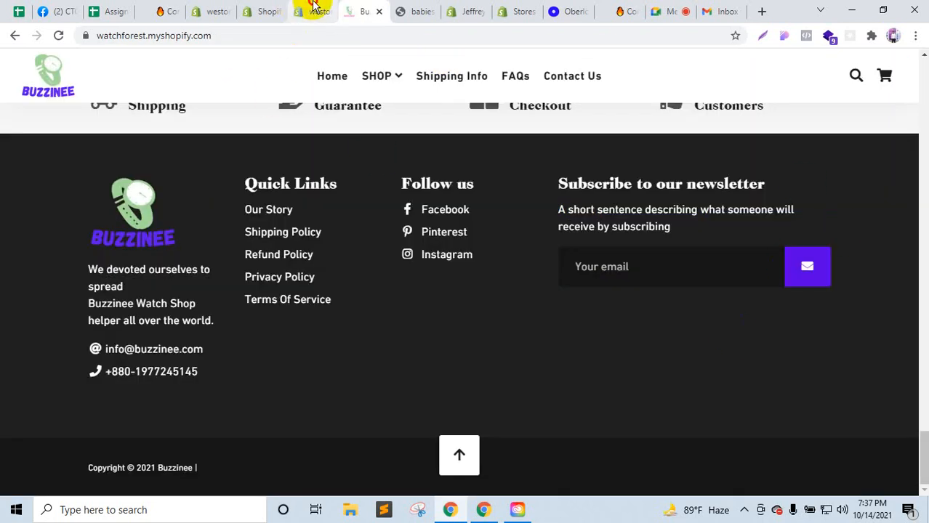
click(311, 8)
click(86, 413)
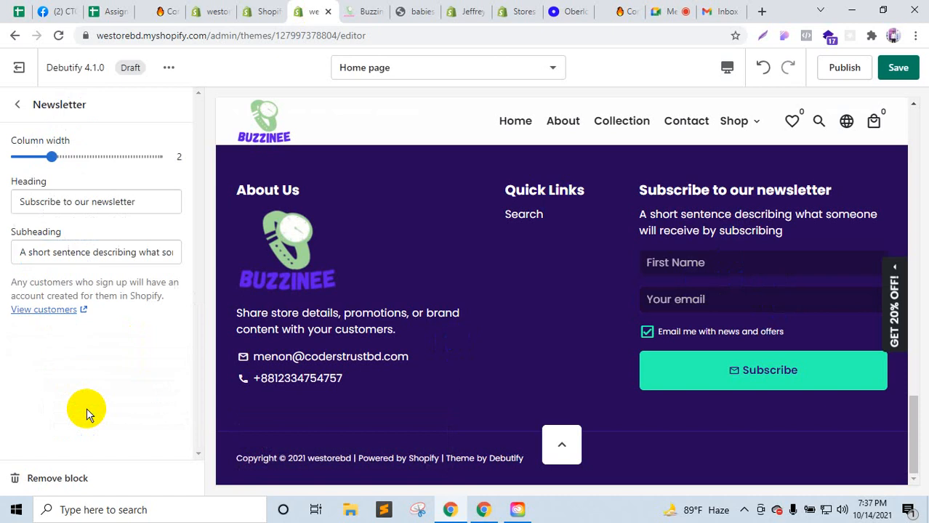
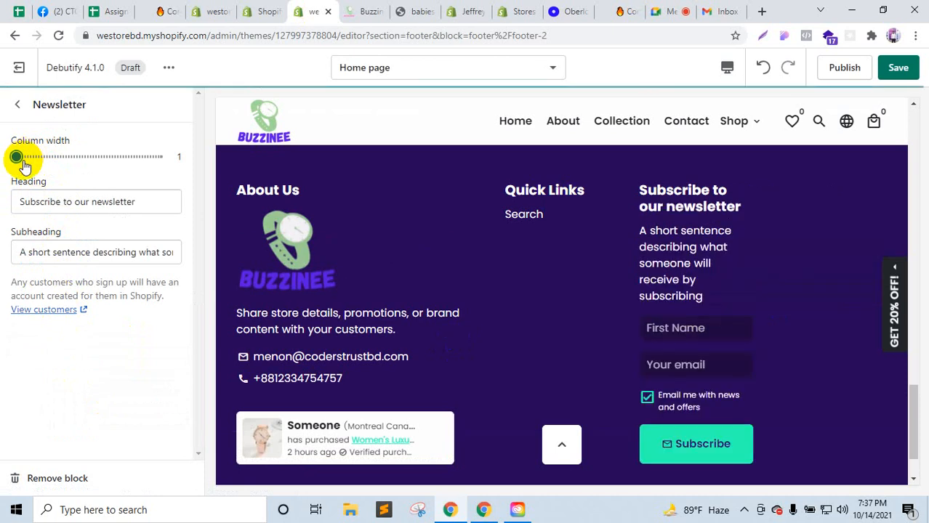
Step: Set the newsletter block's column width to 2 and return to the sections list
drag(17, 156, 52, 159)
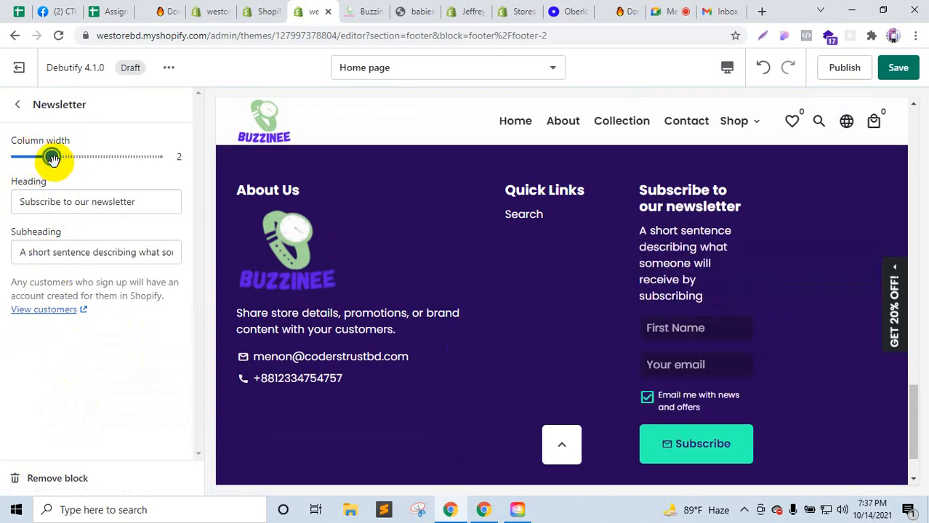
click(18, 106)
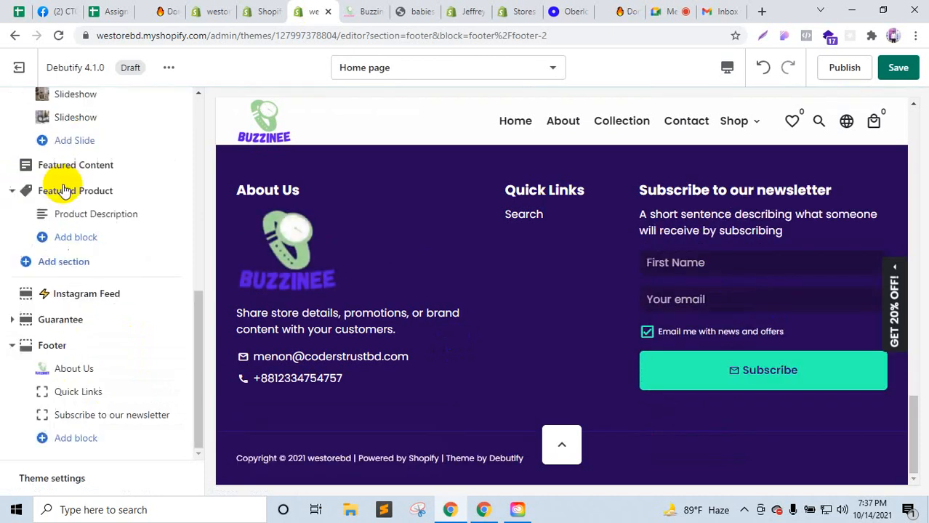
Step: Add an HTML block to the footer, checking the reference store, and begin its 'Follow Us' heading
click(71, 438)
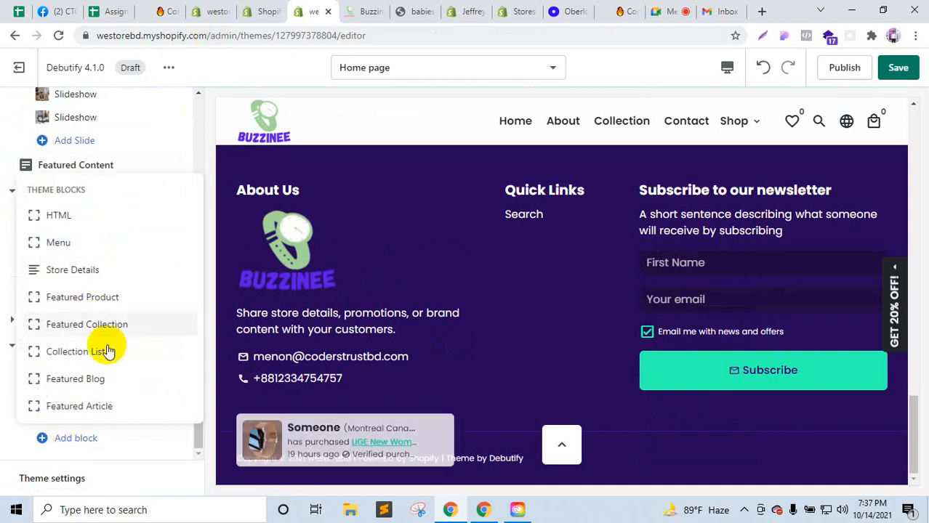
click(354, 11)
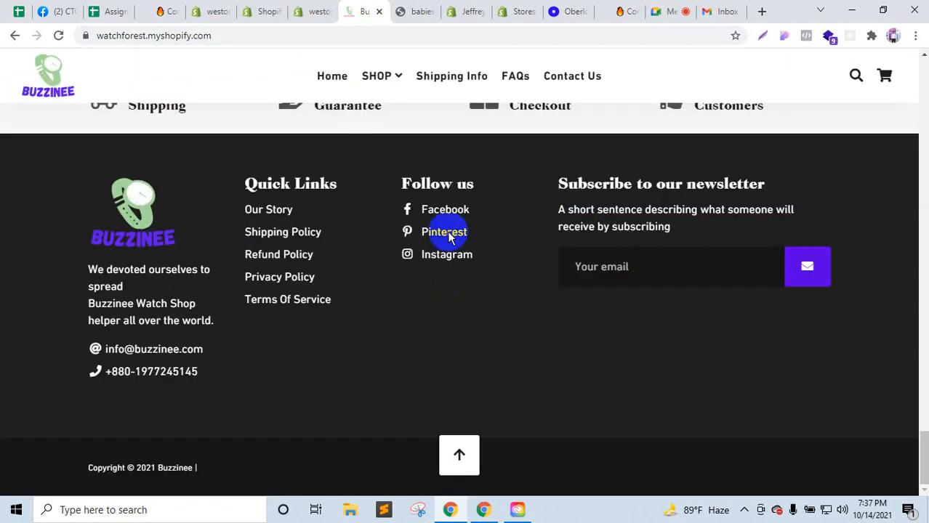
click(305, 10)
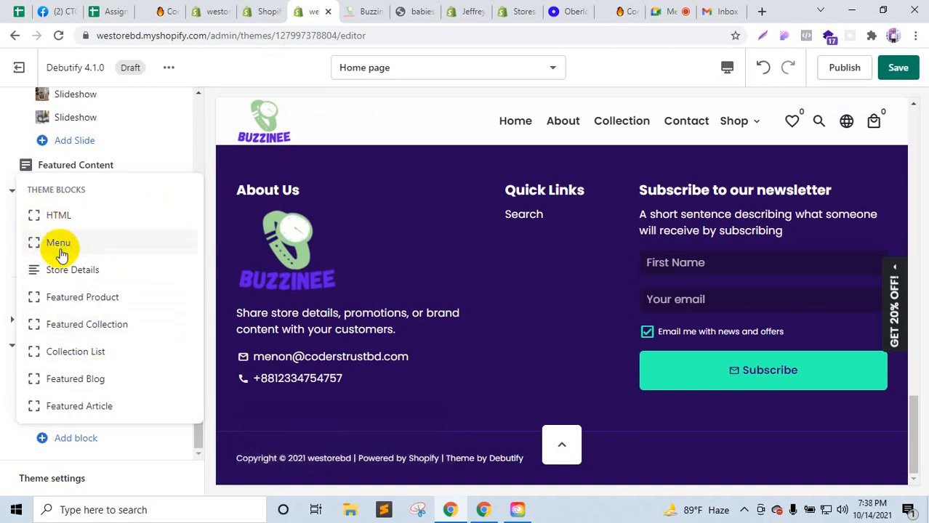
click(172, 326)
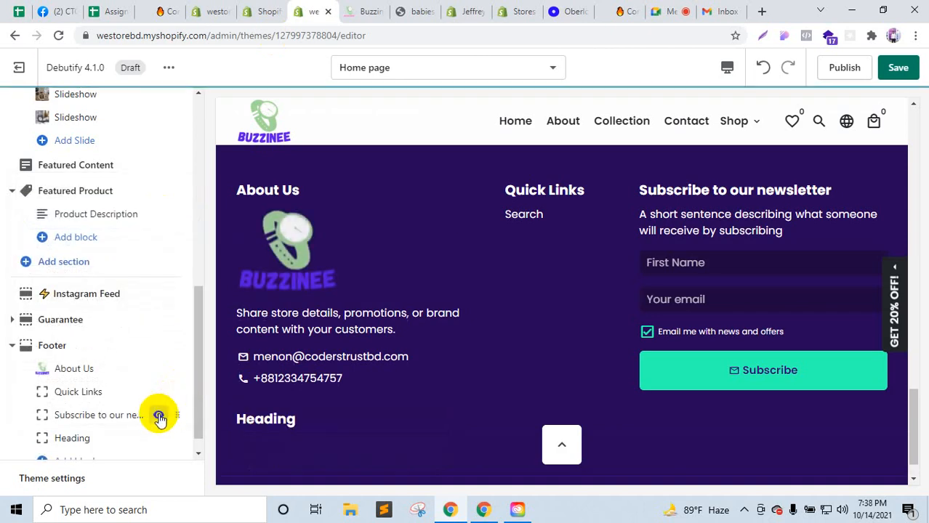
scroll(129, 398, down, 1)
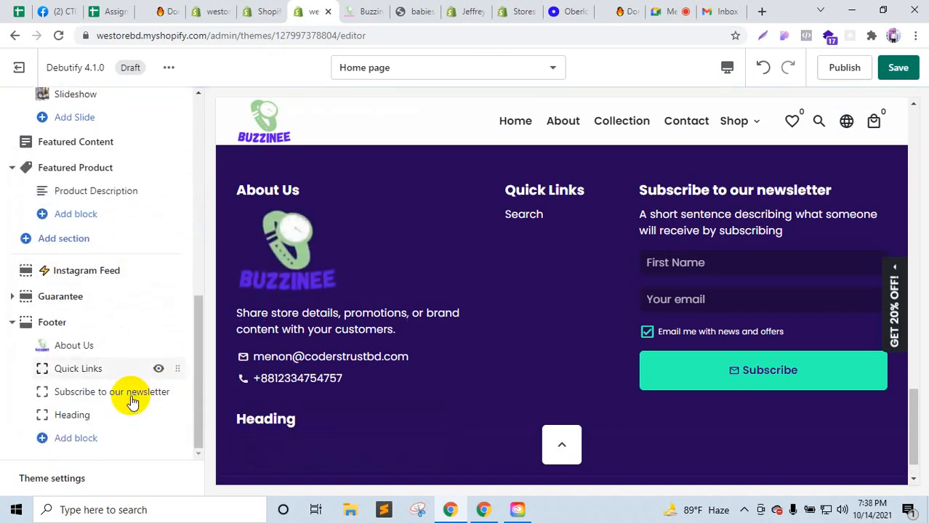
click(67, 420)
click(62, 193)
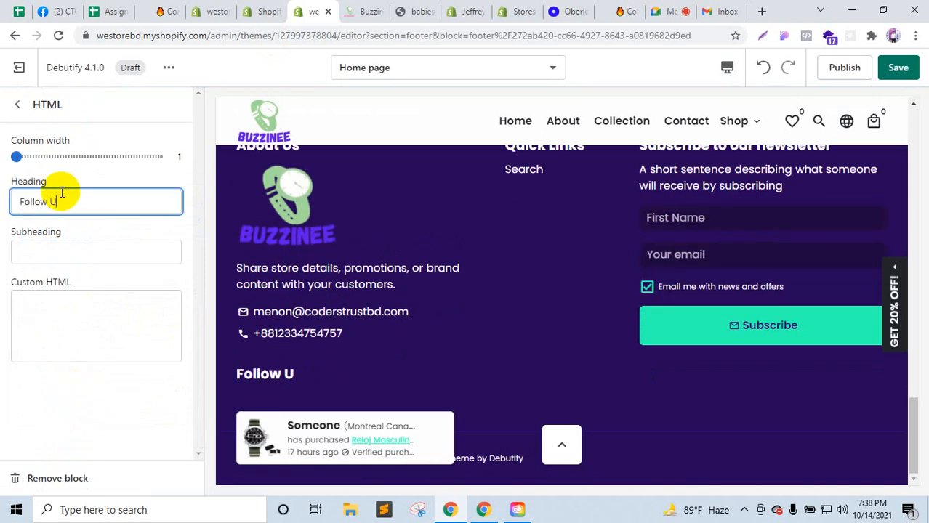
Step: Start the custom HTML with a <ul> list holding one <li> item
click(47, 302)
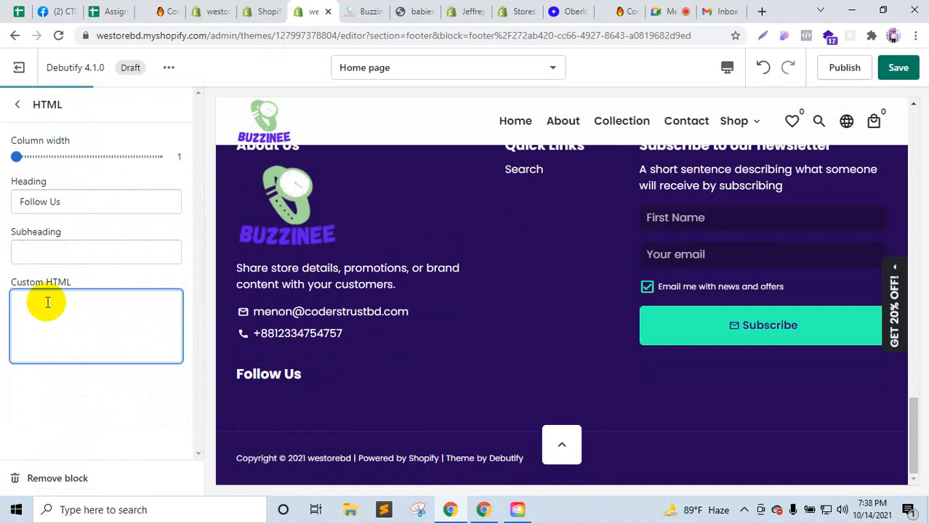
text(<ul>  )
text(</ul)
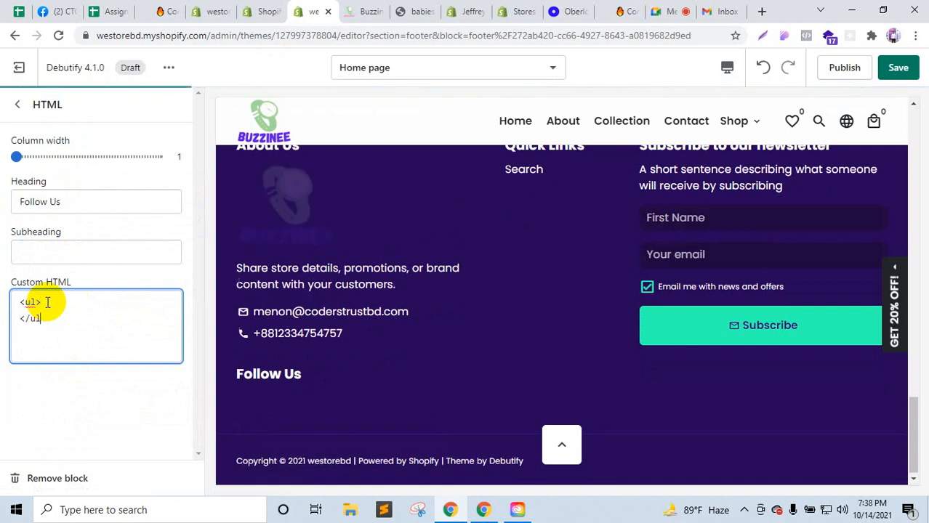
text(>)
click(47, 302)
key(Return)
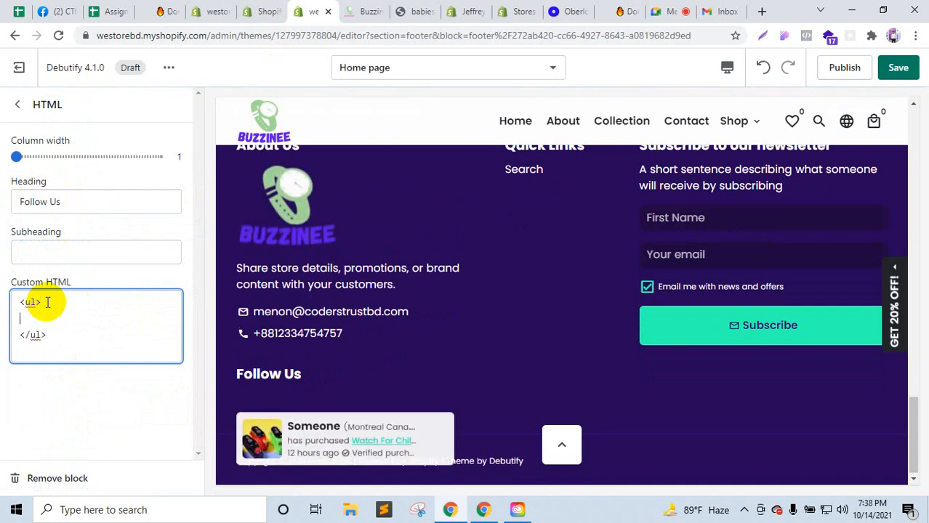
text(<li>)
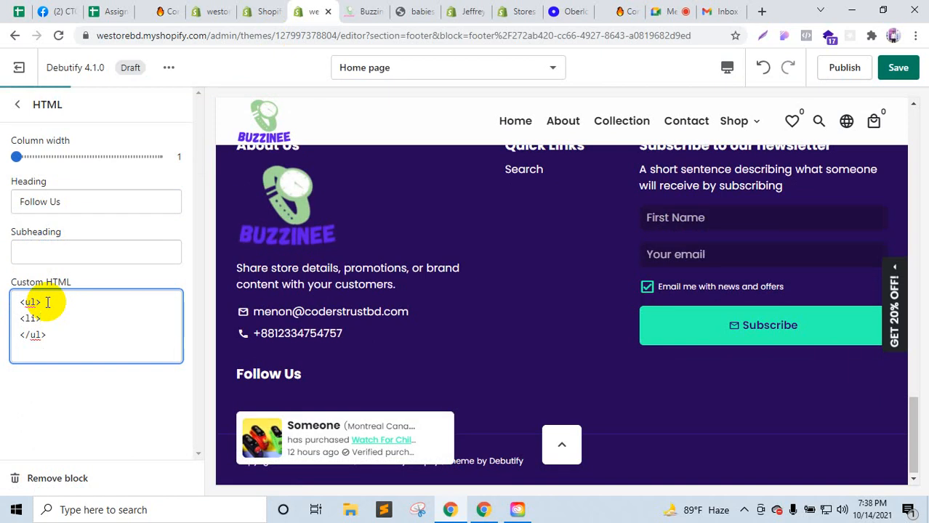
text(</li>)
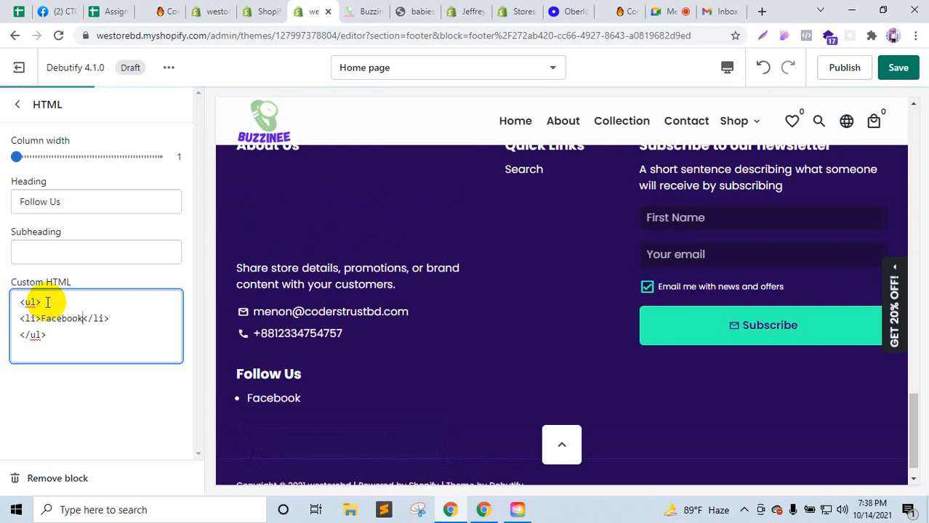
Step: Duplicate the list item and edit the copies into Facebook, Twitter and Linkedin
drag(131, 318, 31, 318)
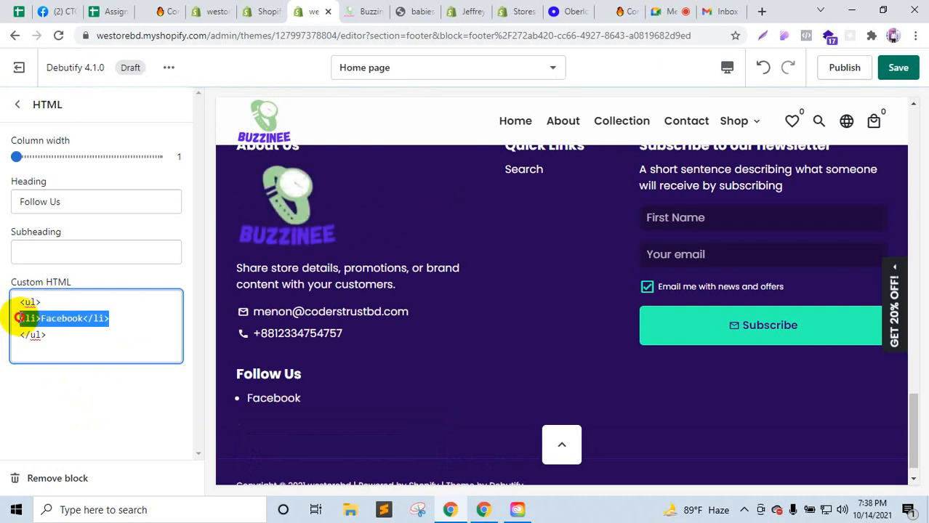
click(121, 316)
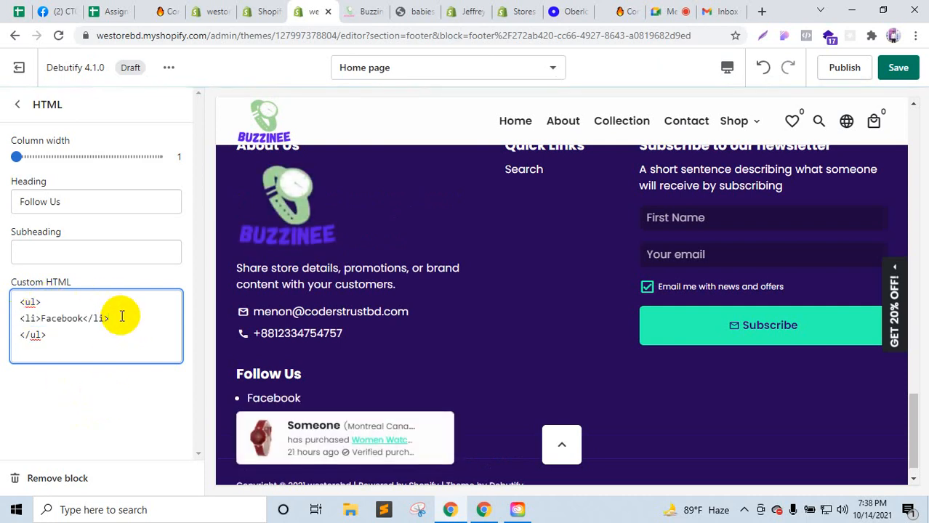
key(Return)
text(<li>Facebook</li>)
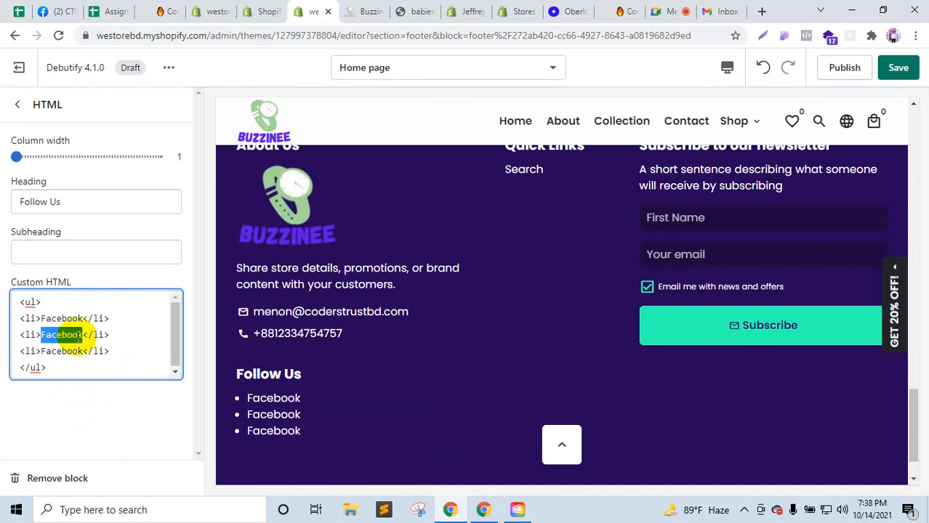
text(Twitter)
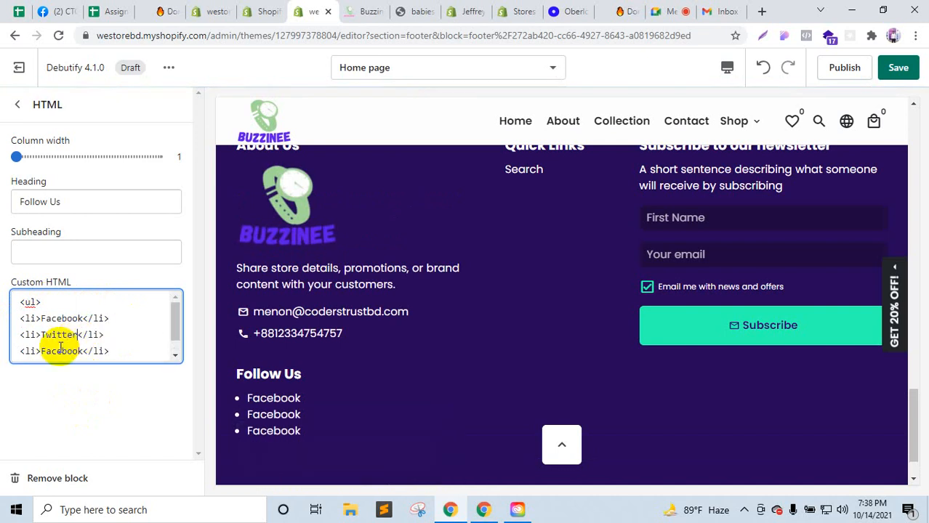
click(365, 10)
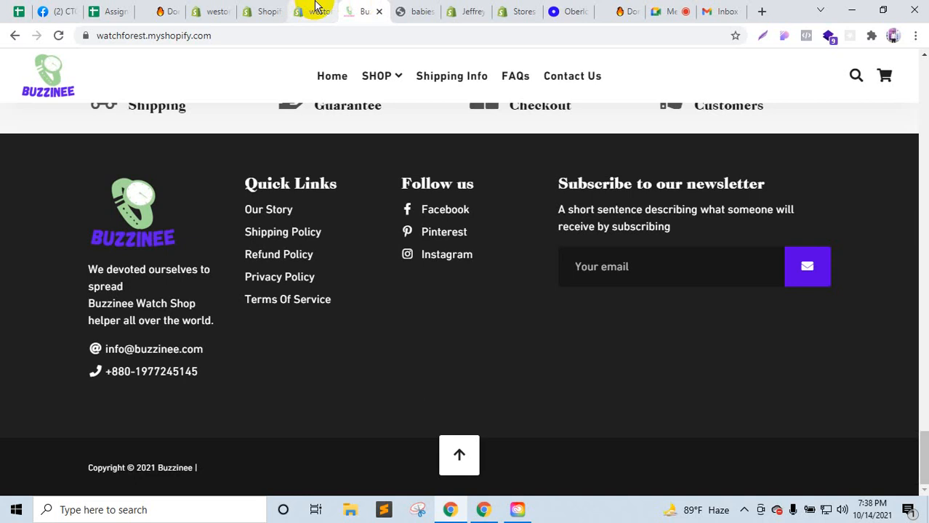
click(314, 8)
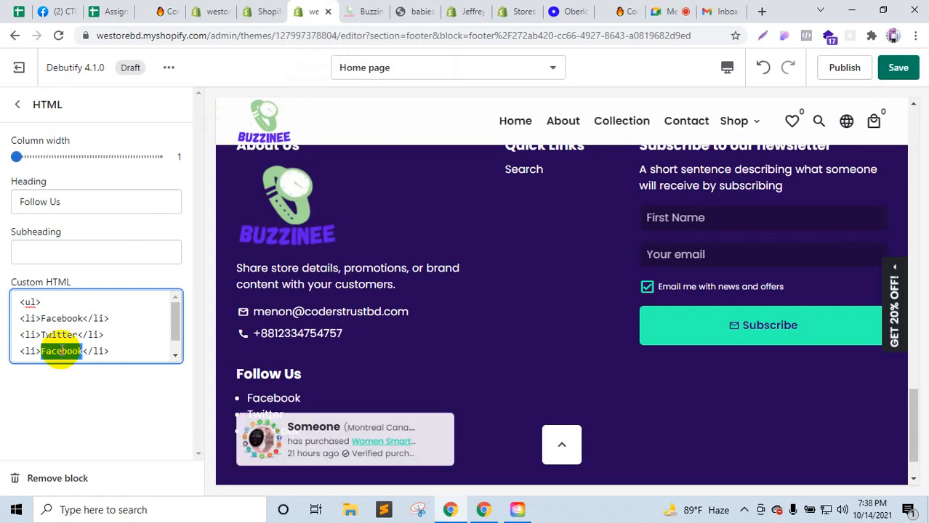
text(Linkedin)
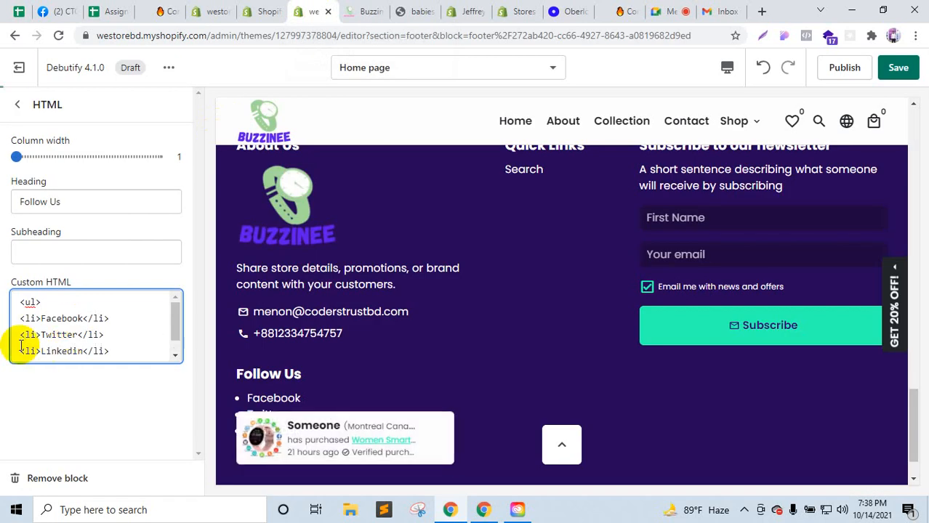
Step: Begin wrapping the Facebook item in an <a href="#"> link
click(42, 322)
drag(82, 321, 85, 323)
key(ctrl+c)
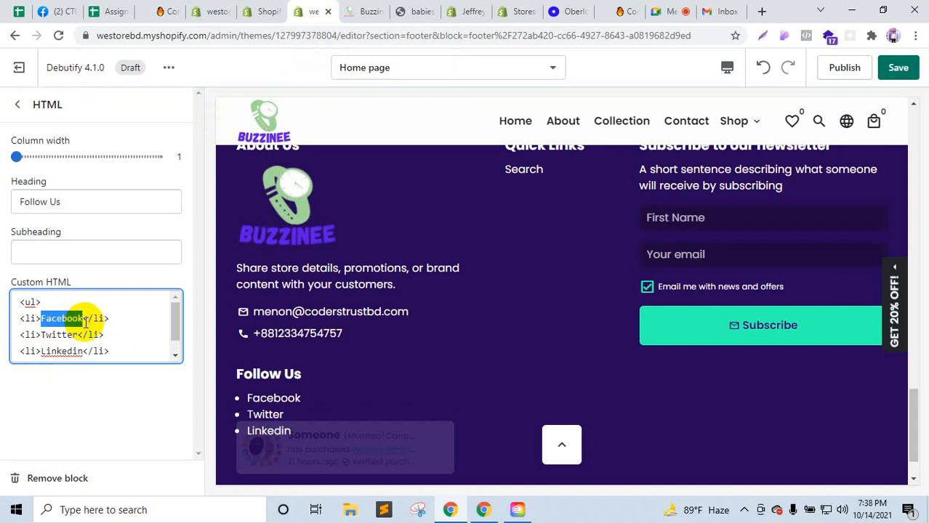
text(<a)
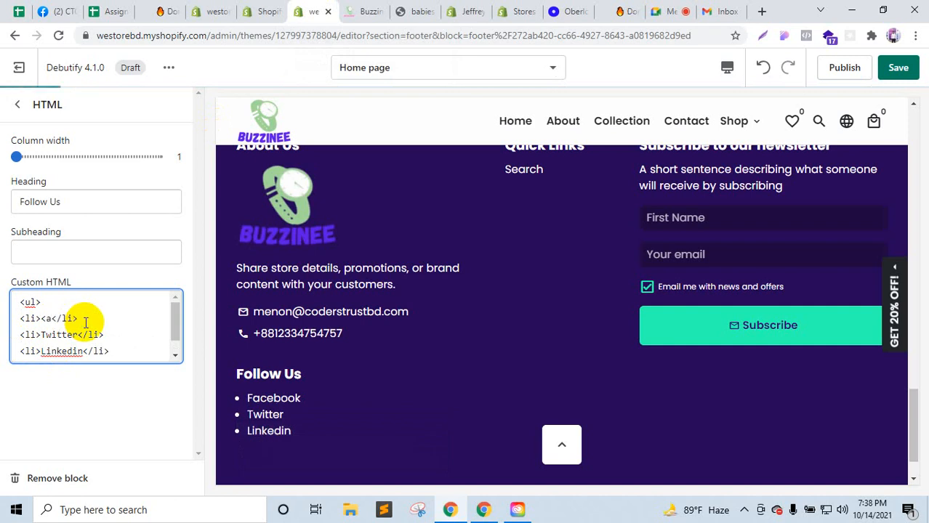
text( href=)
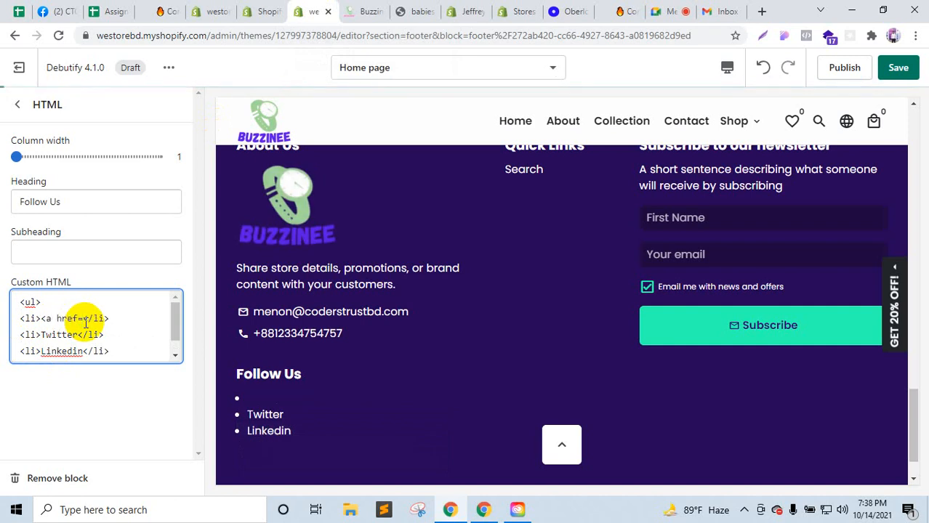
text("#">)
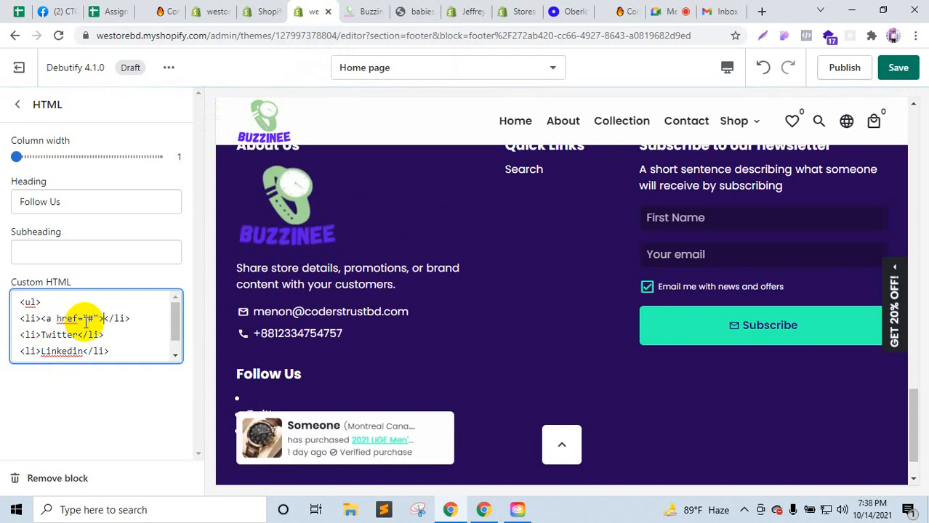
text(</)
Step: Finish the Facebook link and paste copies of it over the Twitter and Linkedin items
key(Left)
key(Left)
key(Left)
key(ctrl+v)
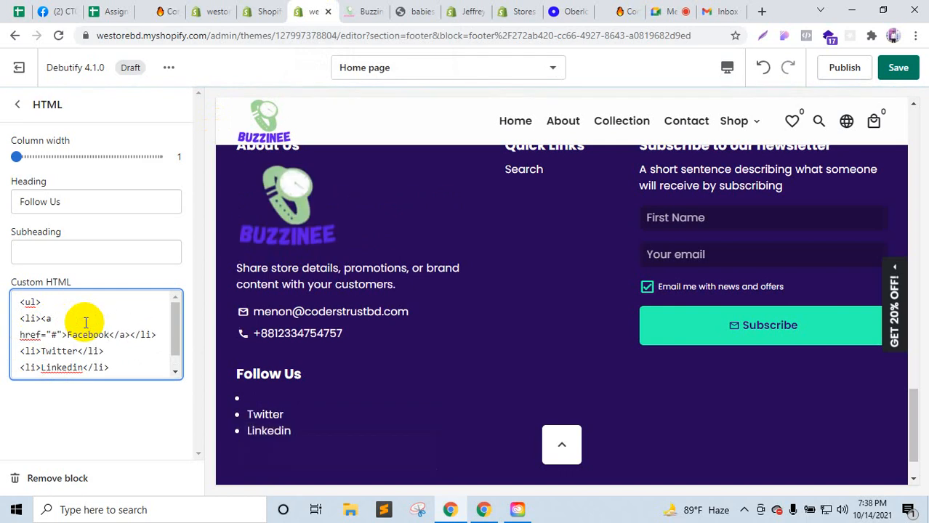
drag(139, 335, 26, 318)
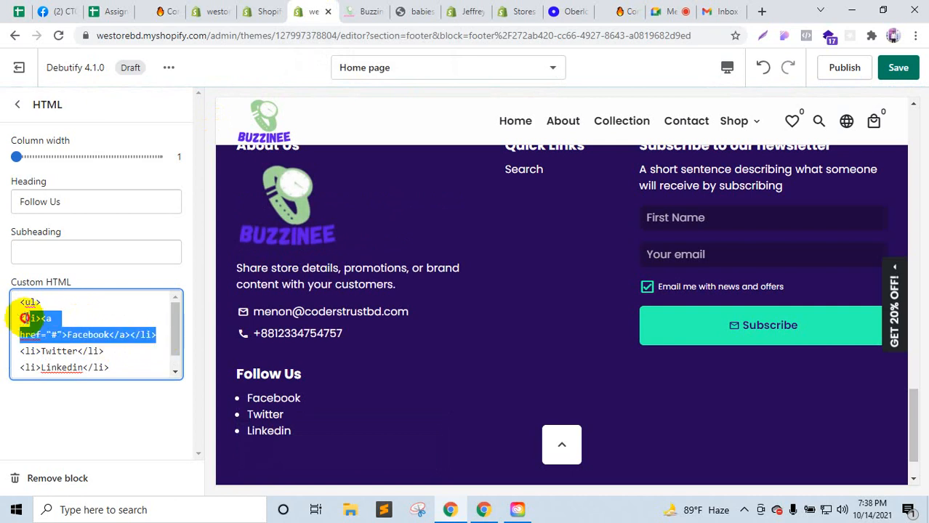
key(ctrl+c)
drag(123, 349, 8, 350)
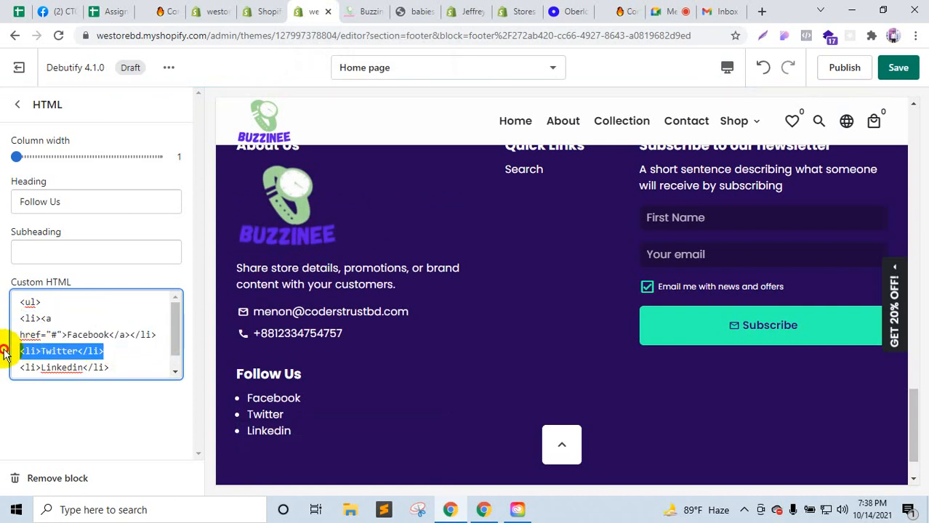
key(ctrl+v)
drag(109, 373, 2, 367)
drag(112, 373, 15, 372)
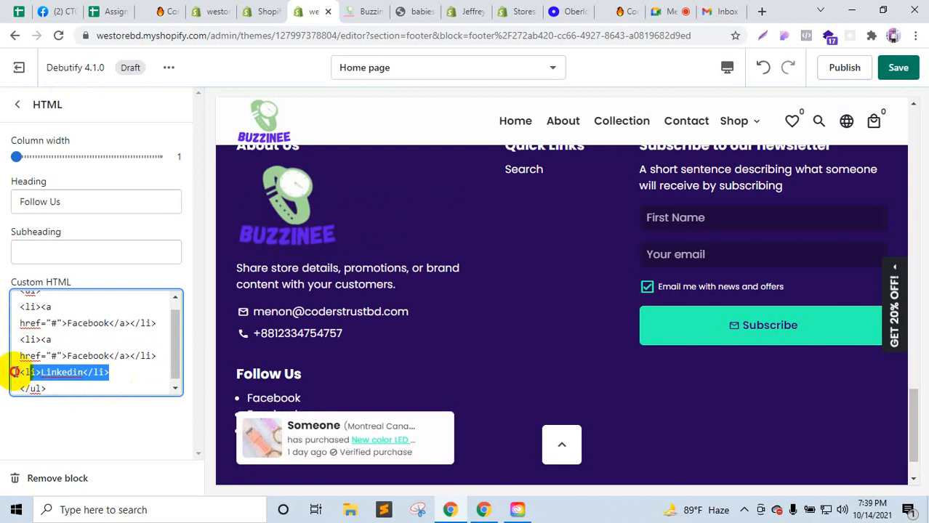
key(ctrl+v)
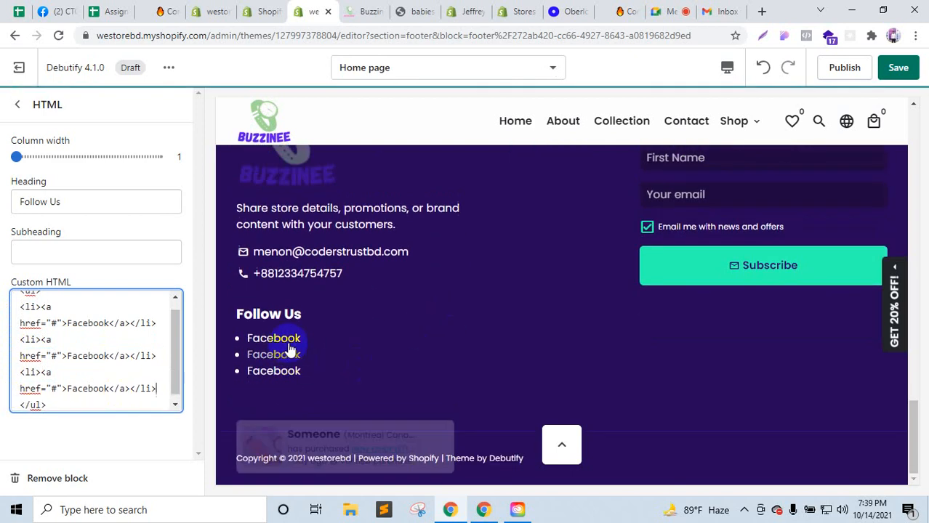
Step: Relabel the second and third links as Linkedin and Instagram
double_click(89, 356)
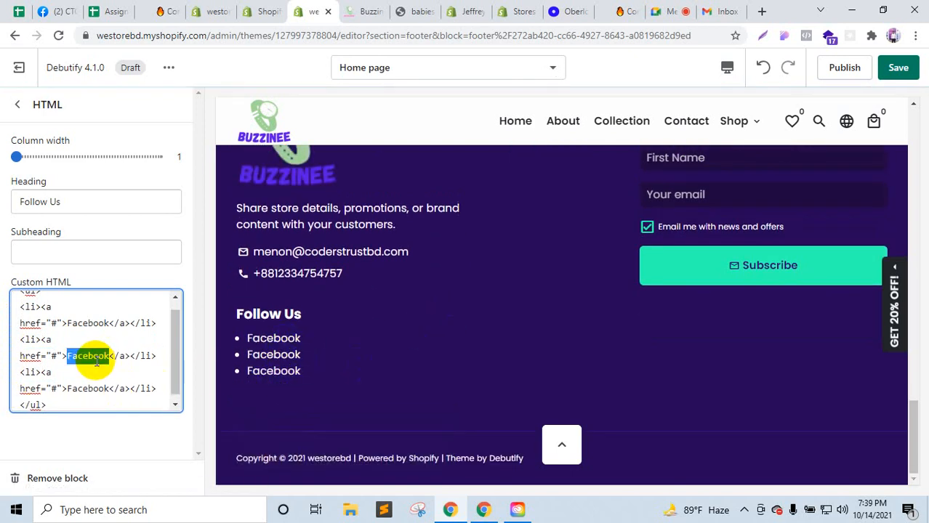
text(Linkedin)
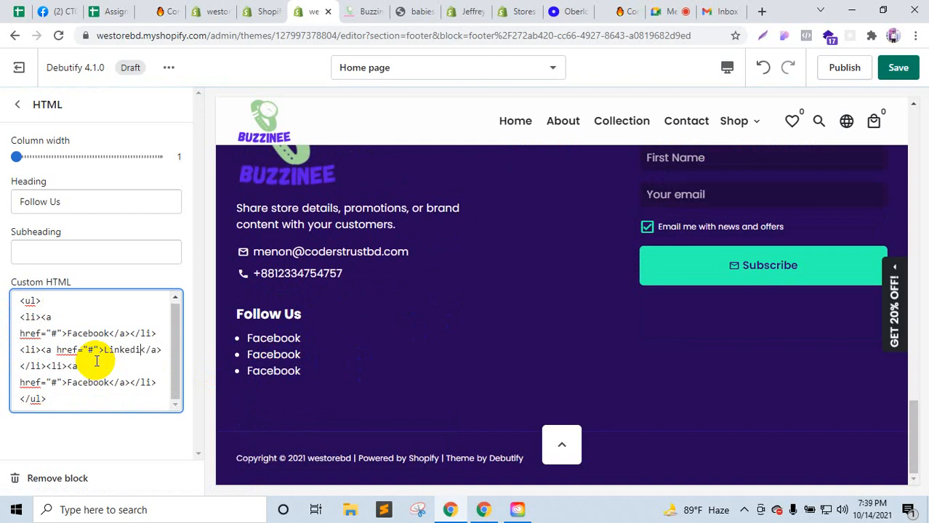
scroll(96, 363, down, 1)
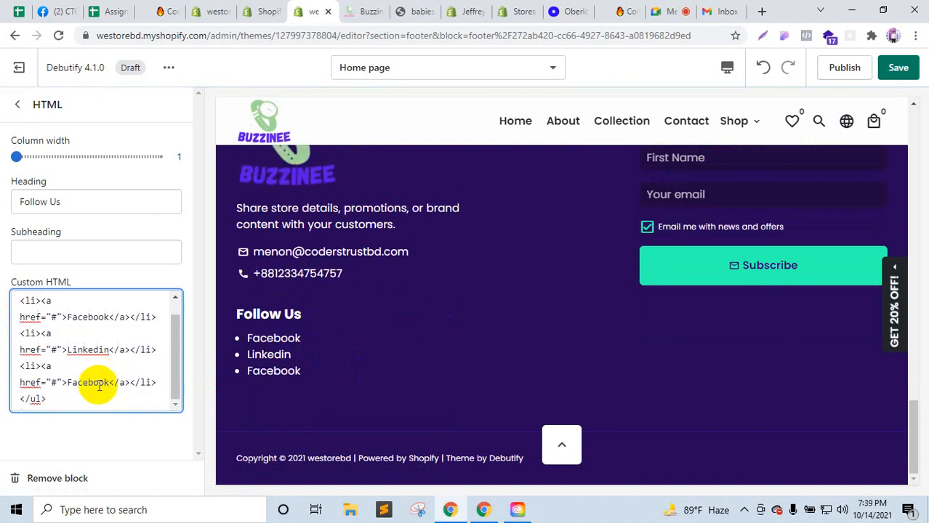
double_click(98, 384)
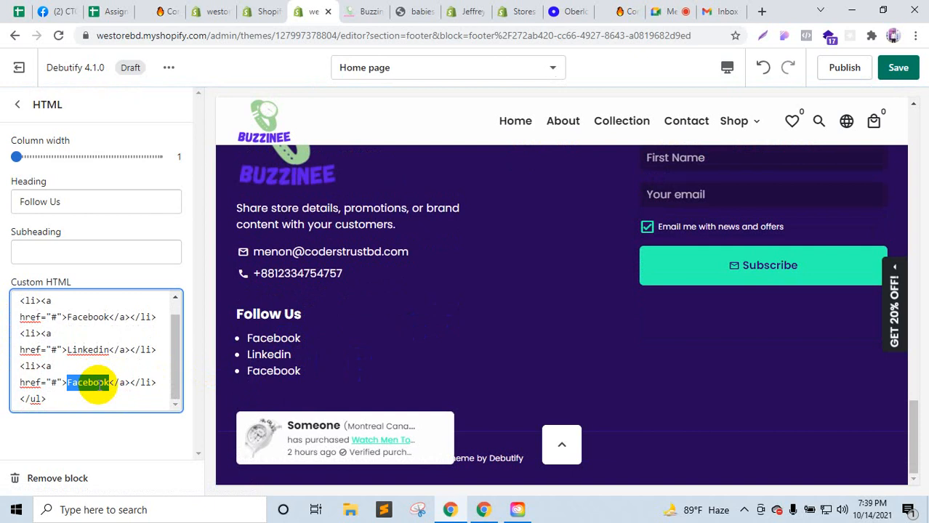
text(Instagram)
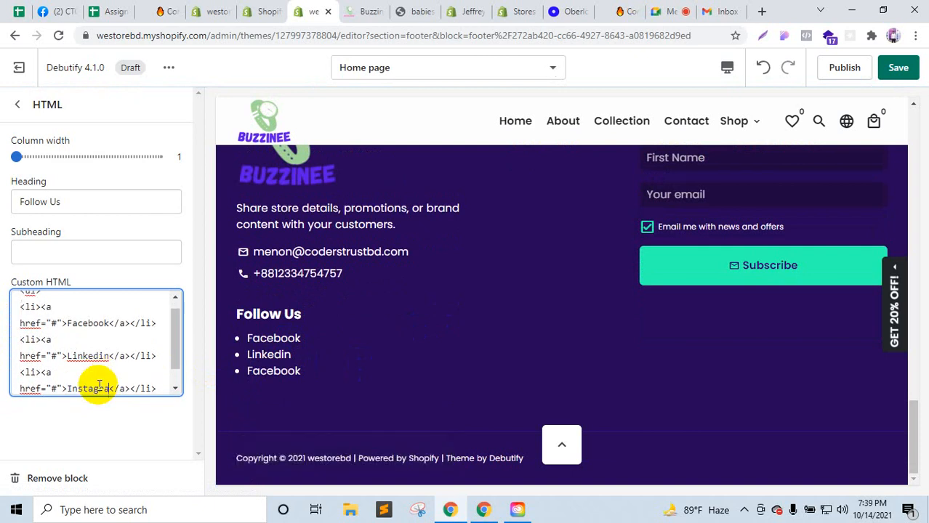
text(m)
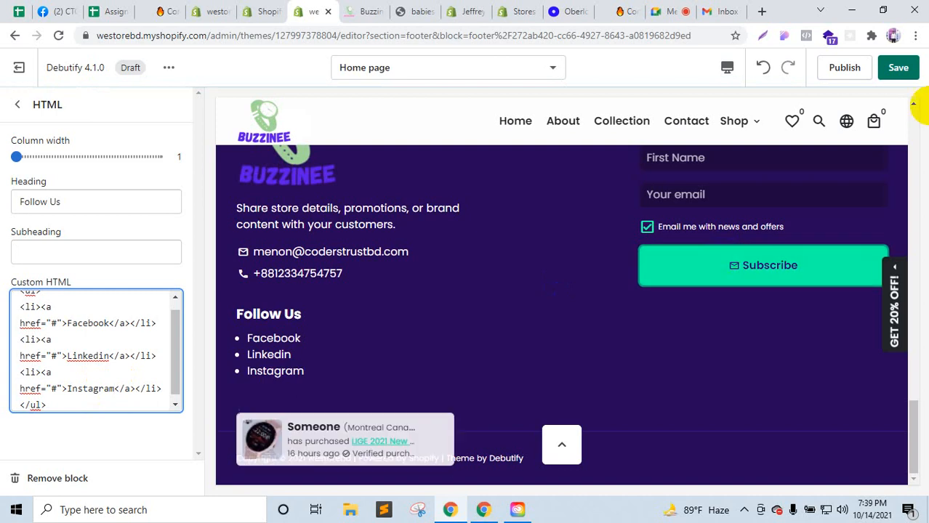
Step: Save the theme and check the Follow Us links in the preview
click(899, 68)
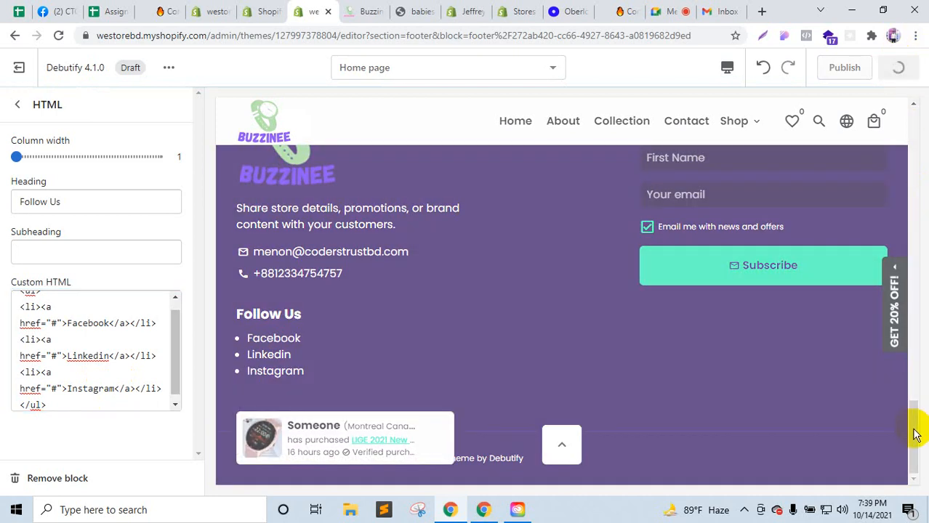
drag(916, 434, 906, 146)
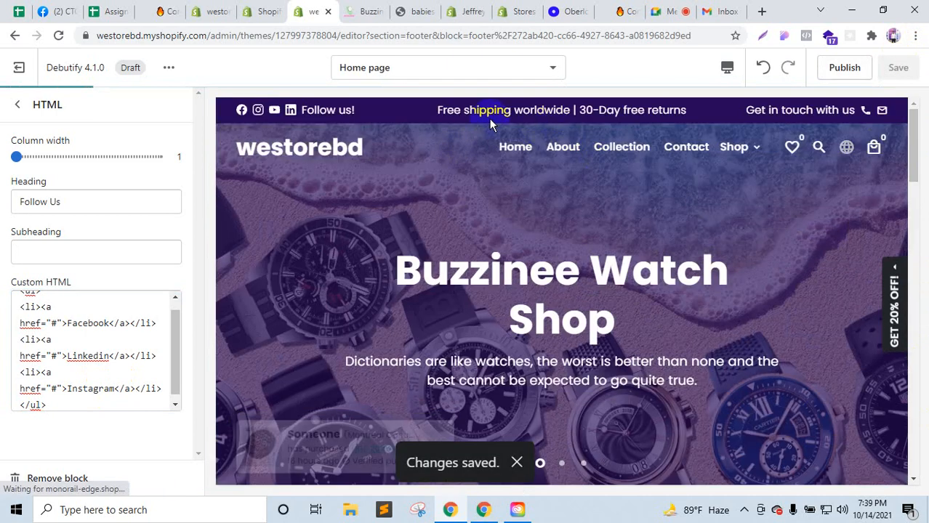
scroll(497, 137, down, 3)
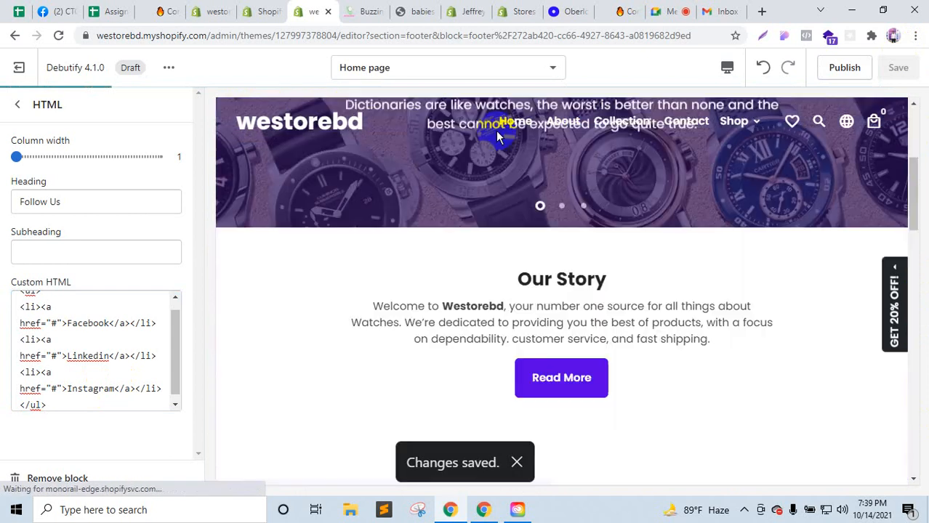
scroll(39, 323, up, 1)
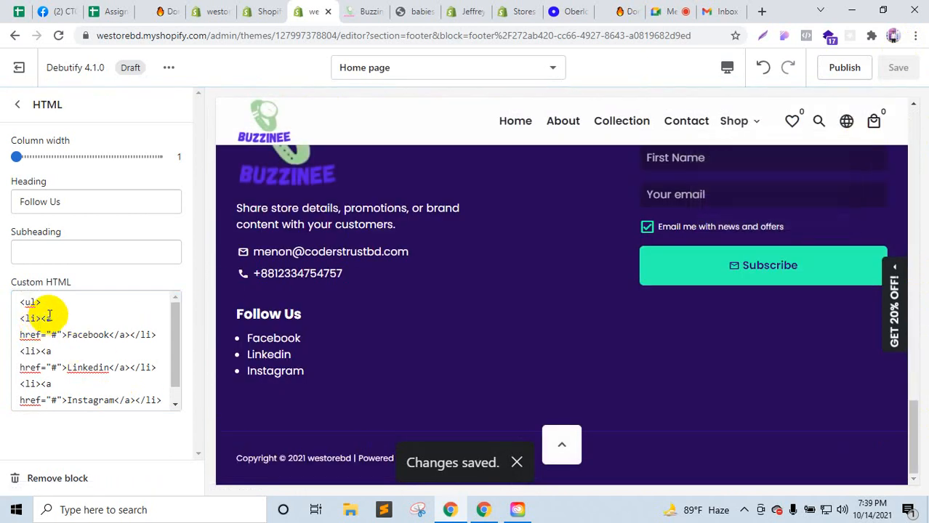
scroll(42, 331, down, 1)
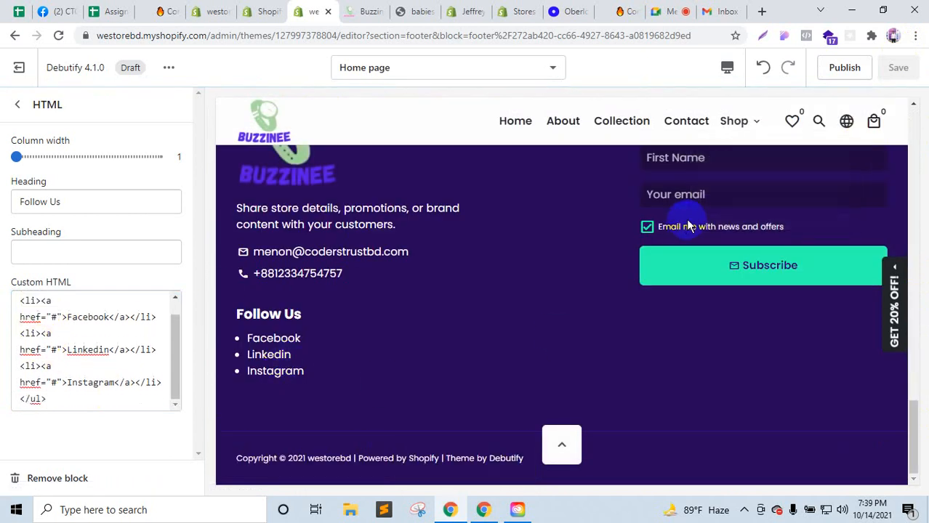
Step: Copy the store domain and paste it into a new browser tab
click(272, 7)
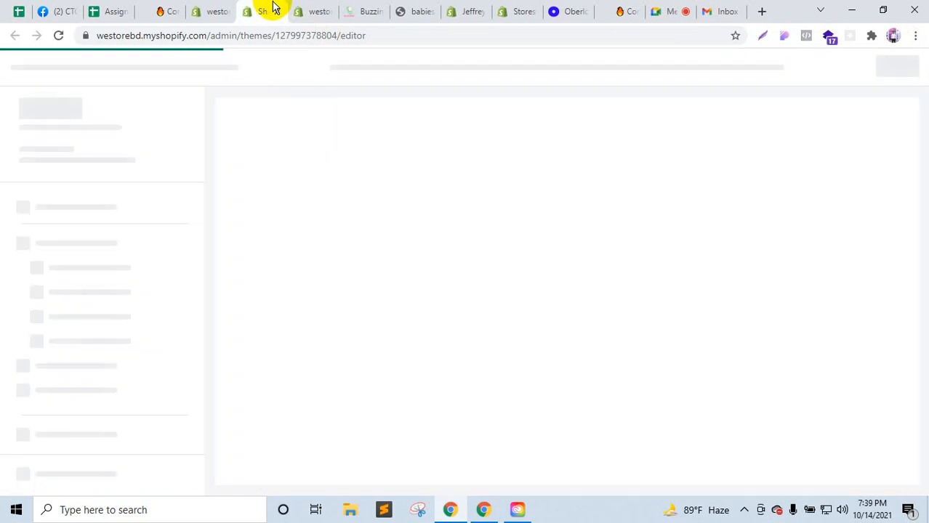
click(316, 7)
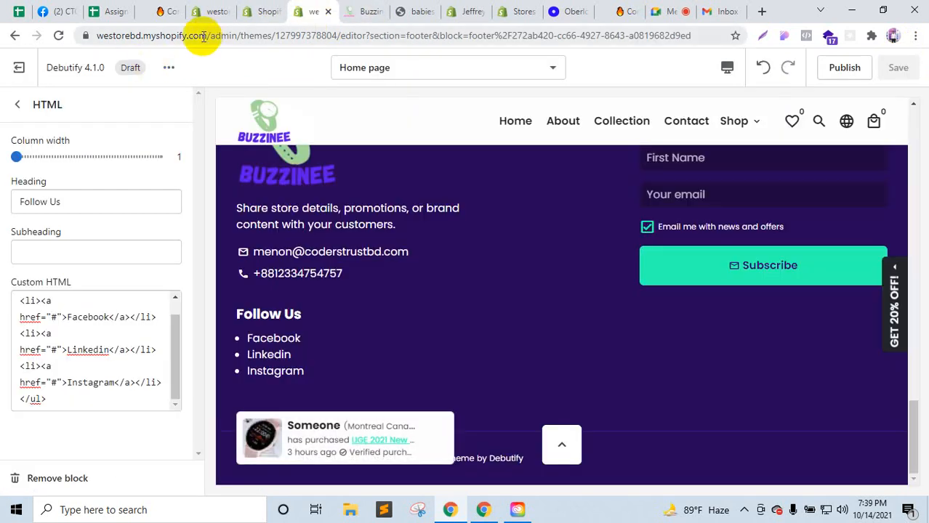
drag(206, 36, 68, 35)
key(ctrl+c)
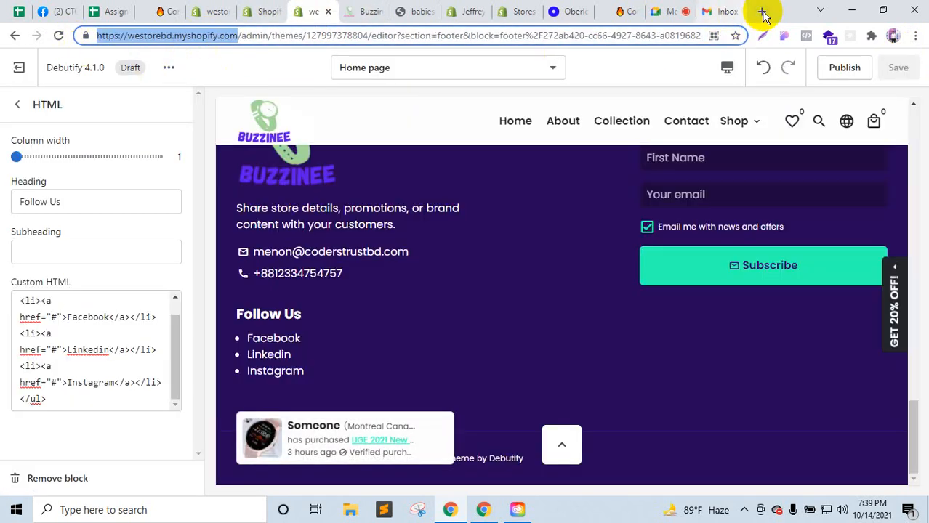
click(761, 12)
key(ctrl+v)
Step: Load the live store, check its Follow Us footer links, and compare with the Buzzinee store
click(405, 67)
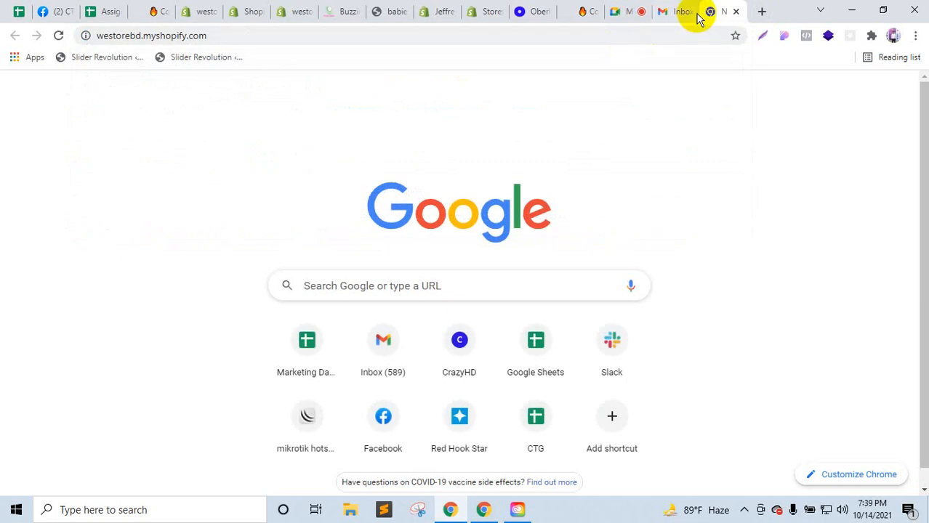
drag(697, 14, 341, 9)
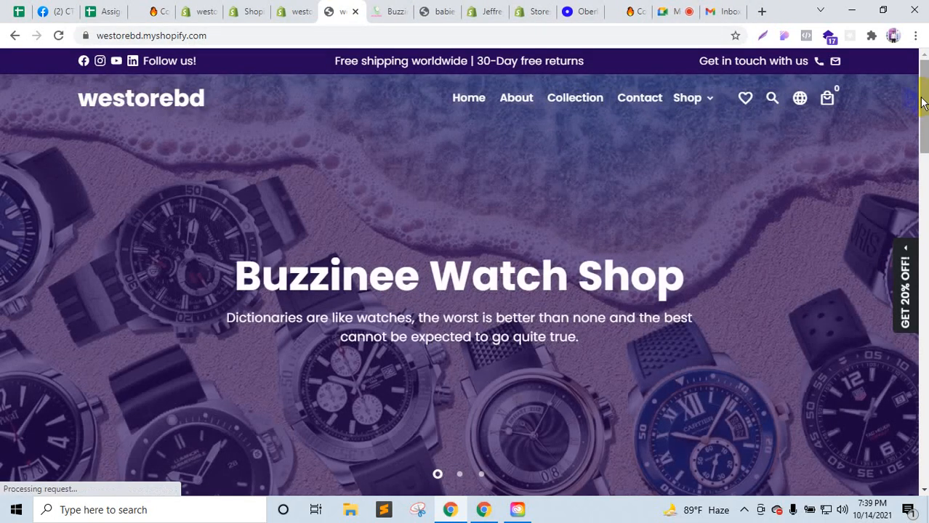
drag(924, 104, 920, 473)
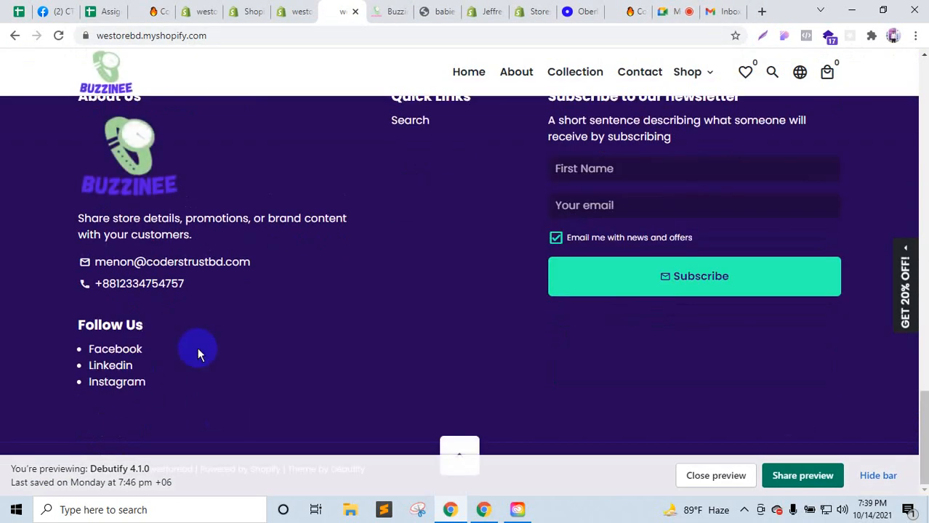
scroll(282, 336, up, 3)
scroll(284, 346, down, 3)
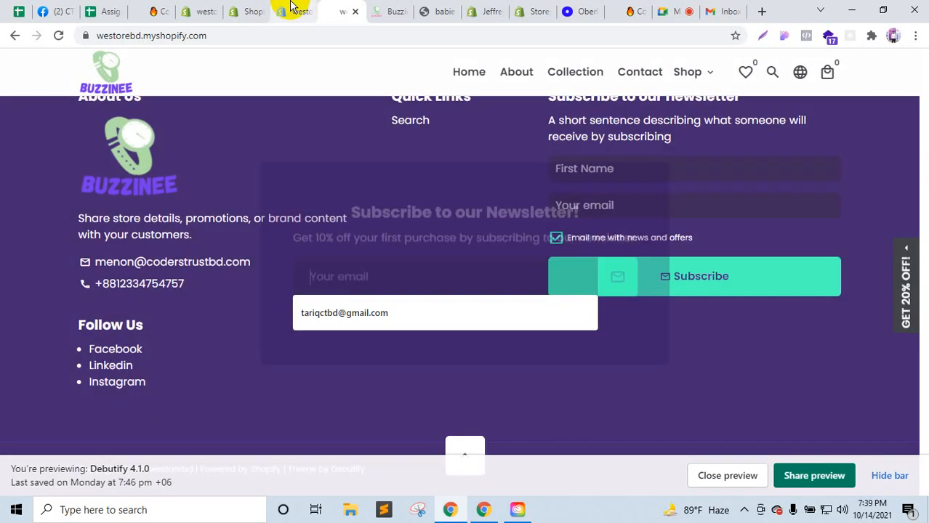
click(388, 9)
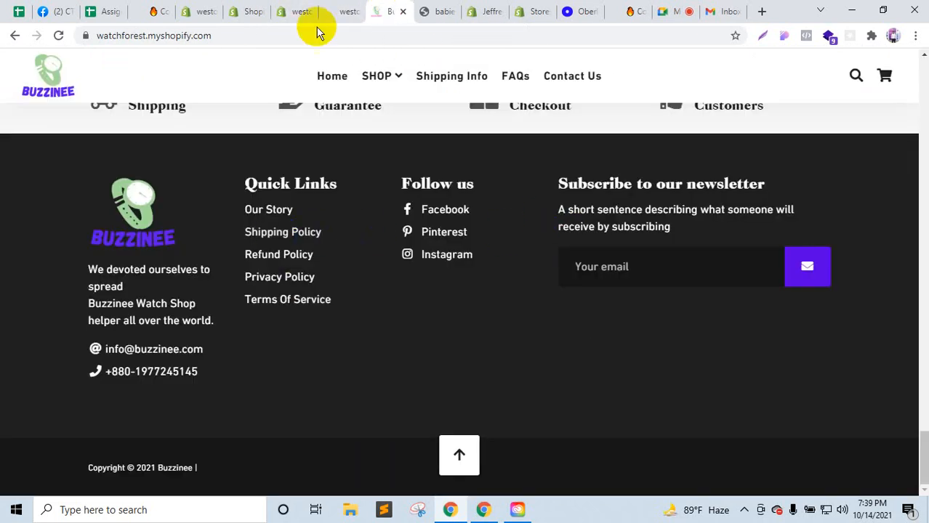
click(284, 9)
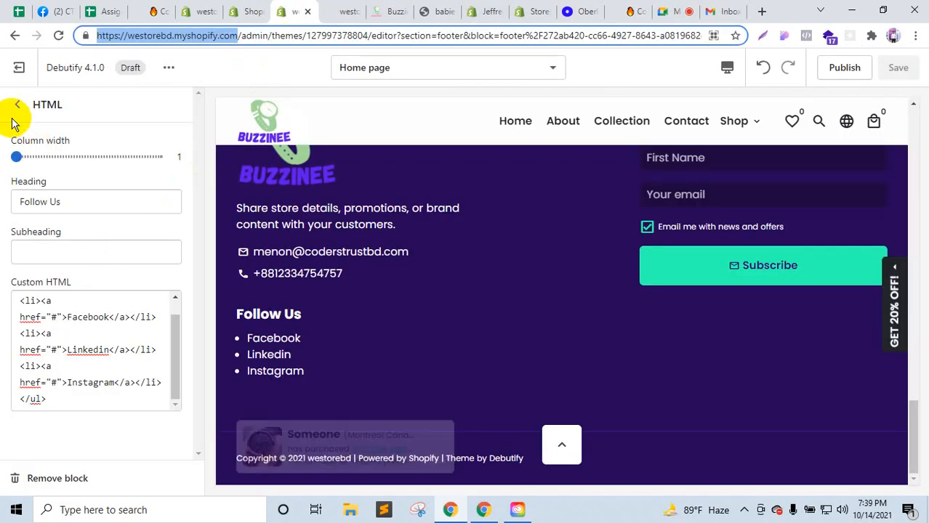
Step: Narrow the About Us footer block to column width 1
click(16, 105)
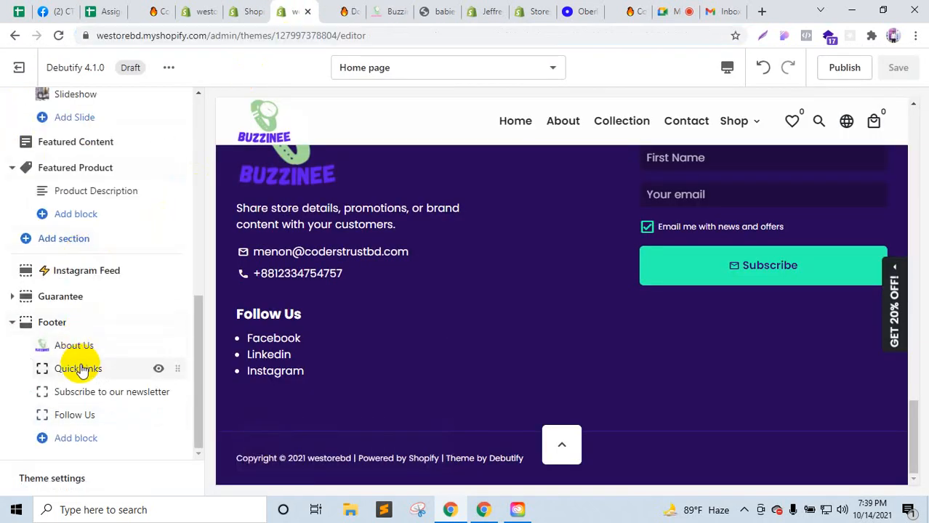
scroll(270, 359, up, 2)
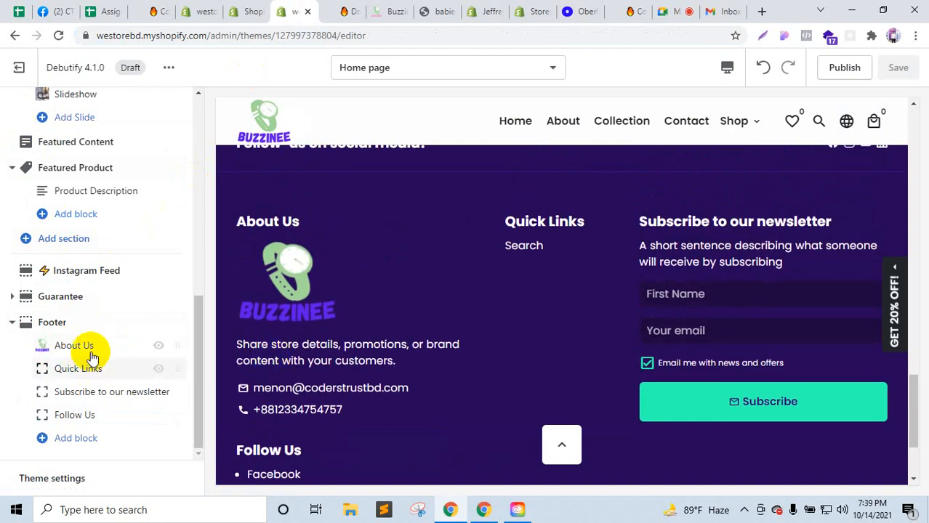
click(93, 350)
drag(52, 157, 14, 157)
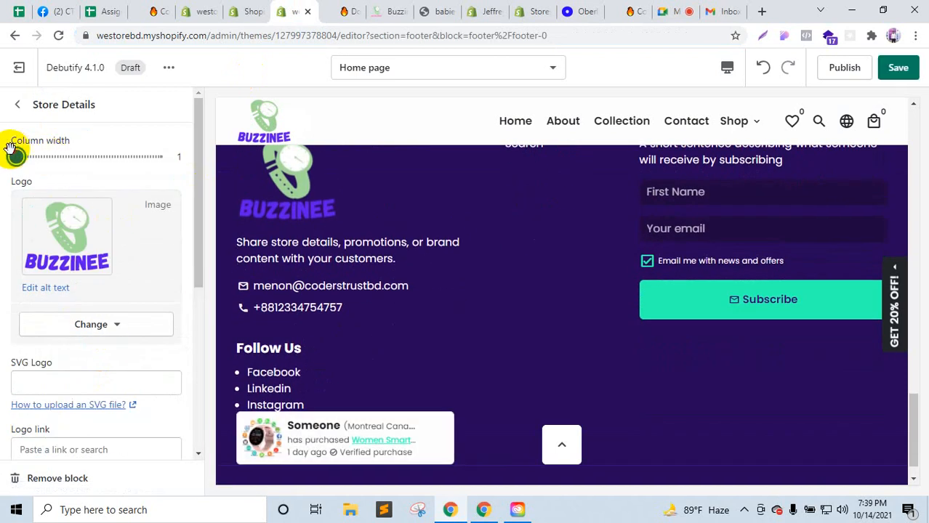
scroll(397, 293, up, 2)
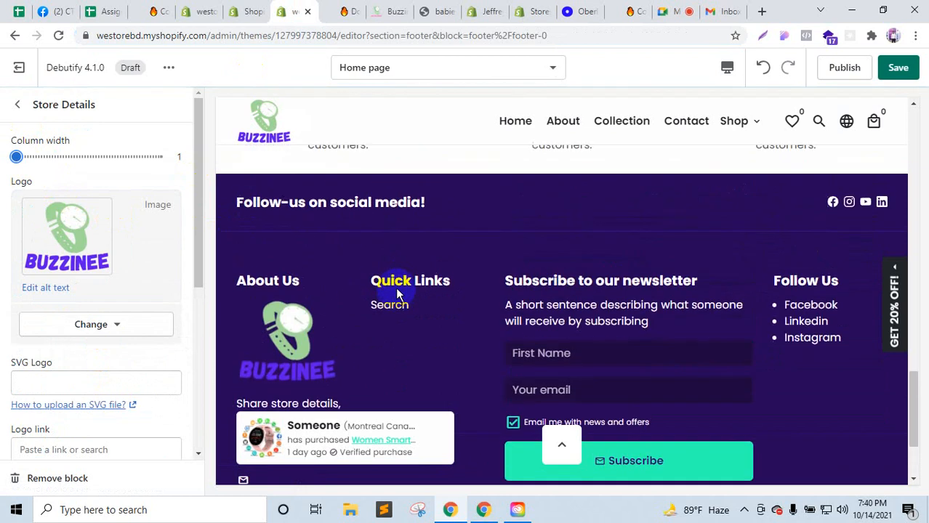
scroll(532, 312, down, 1)
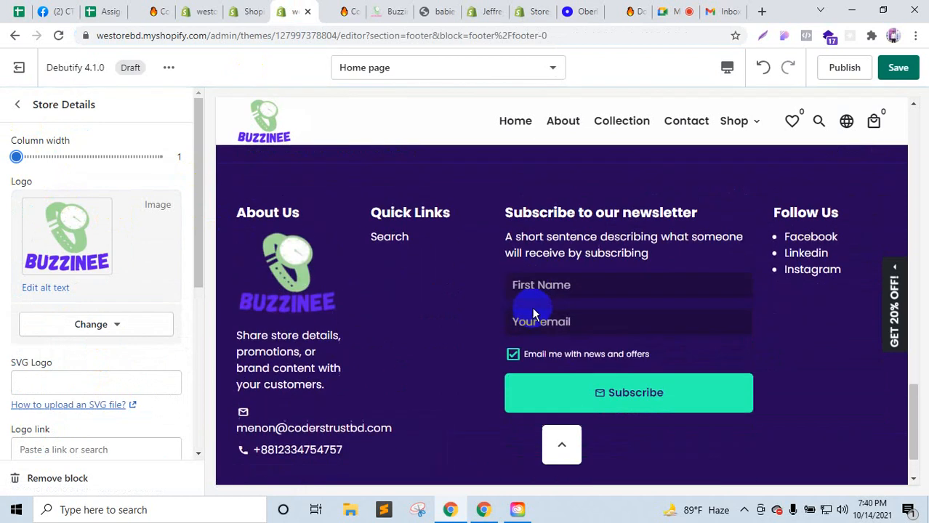
click(14, 104)
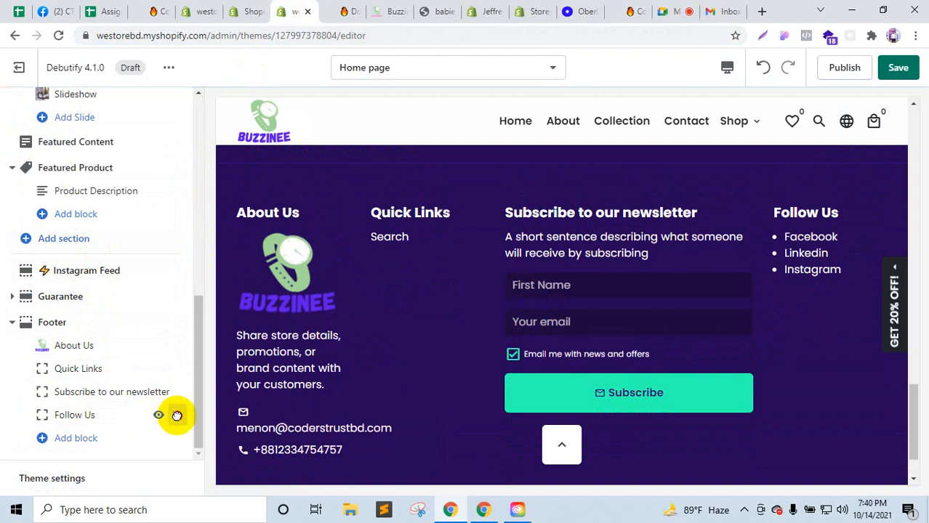
Step: Move the Follow Us block after Quick Links and save the footer
drag(177, 415, 145, 367)
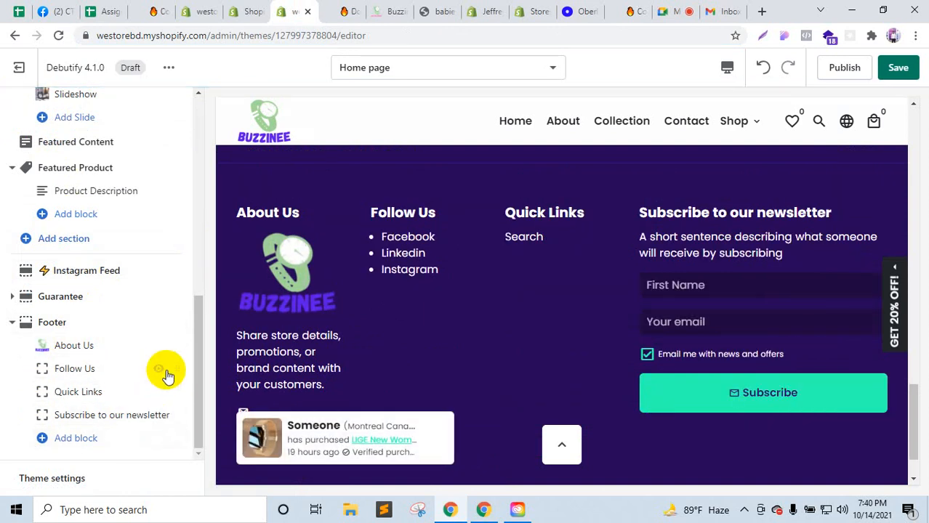
drag(177, 365, 170, 390)
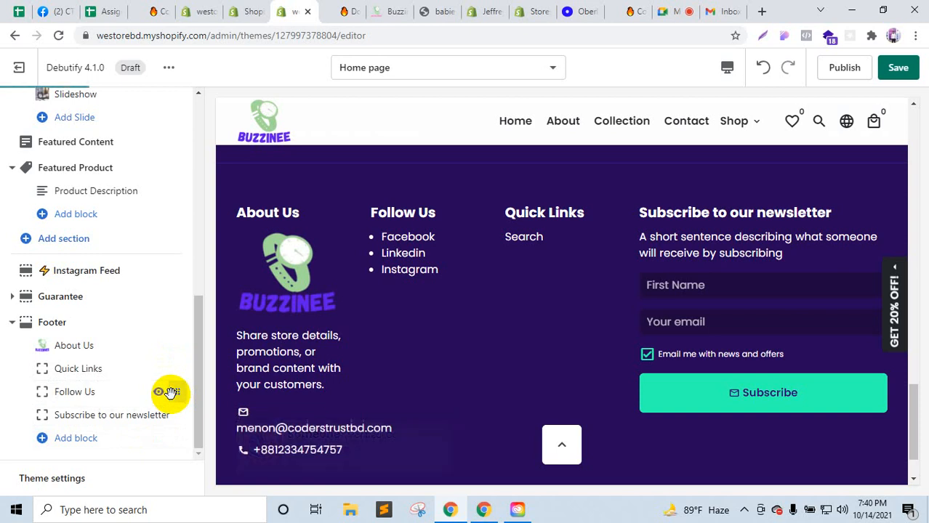
click(901, 67)
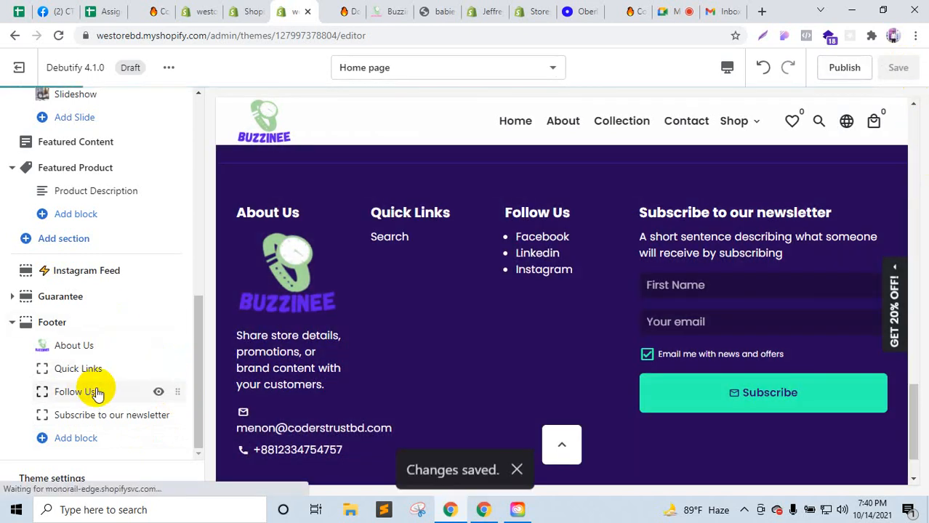
Step: Copy all of the Follow Us block's custom HTML markup for editing in Sublime Text
click(95, 392)
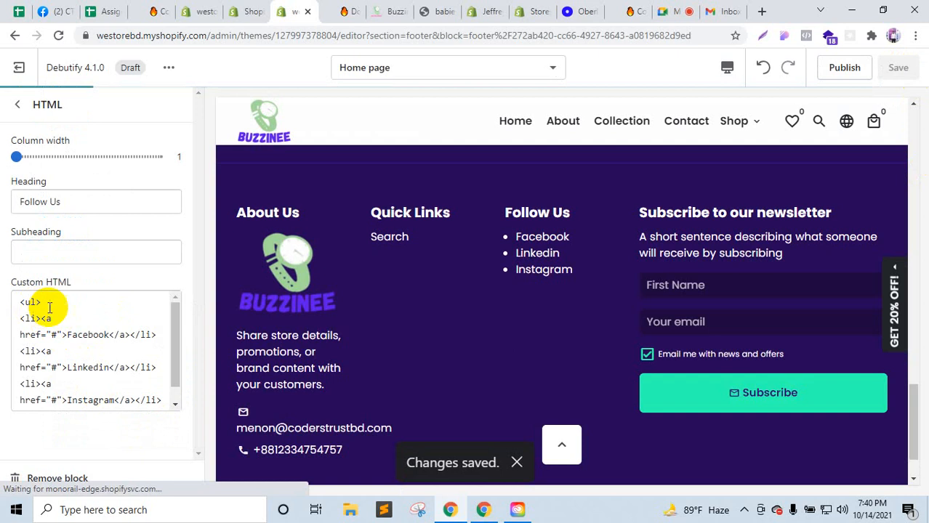
click(49, 308)
scroll(168, 387, down, 1)
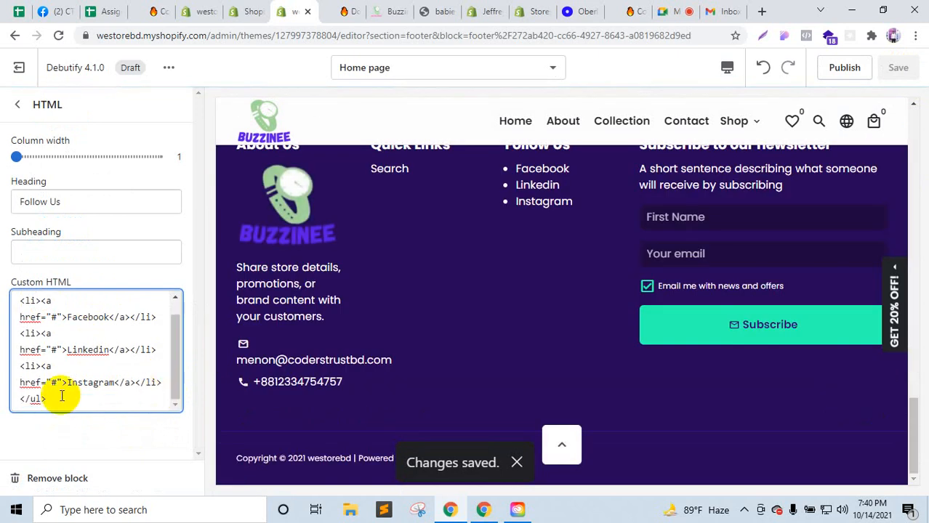
drag(52, 404, 29, 304)
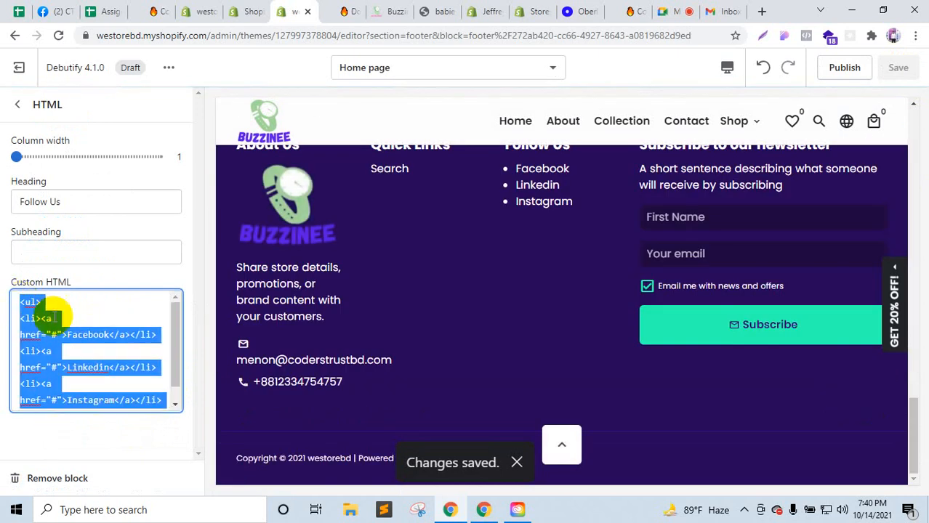
click(384, 510)
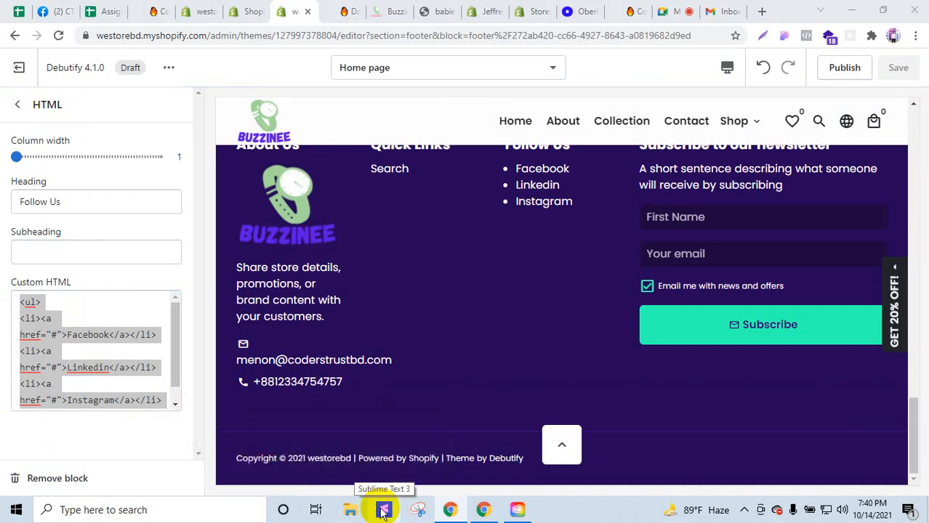
Step: In Sublime Text, paste the Follow Us list markup into index.html after </head>
click(383, 511)
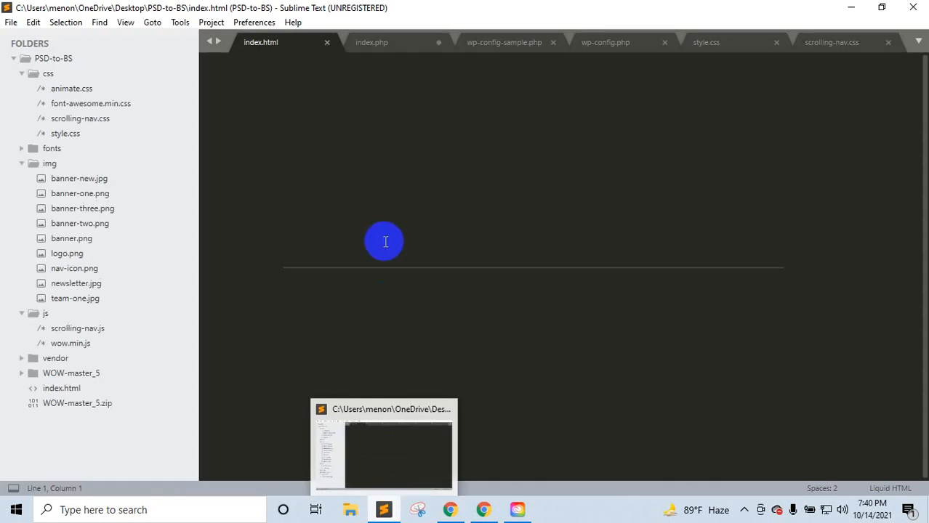
scroll(418, 342, down, 9)
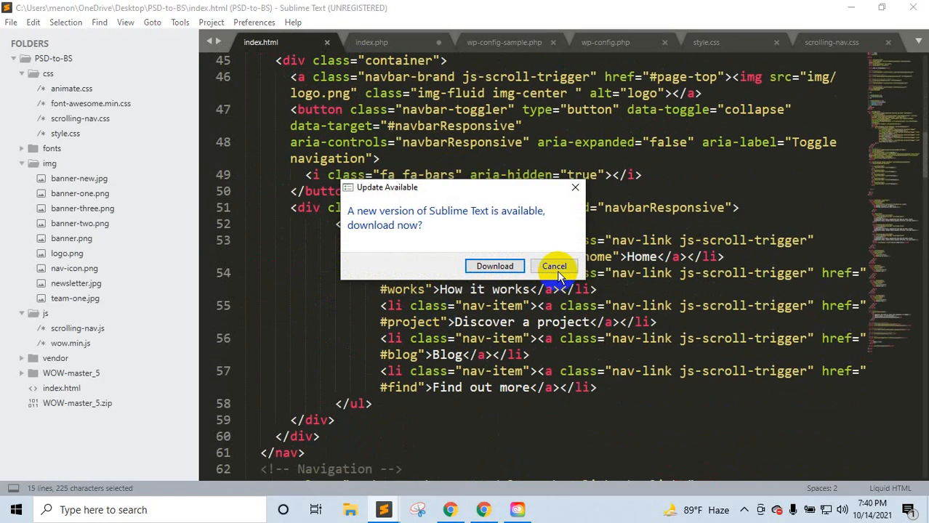
click(556, 270)
scroll(506, 272, down, 15)
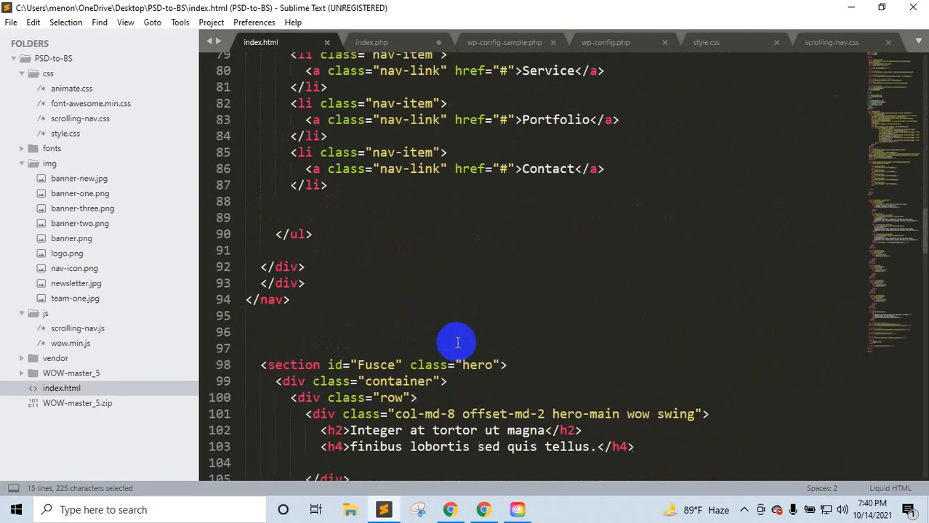
scroll(392, 355, up, 12)
scroll(389, 407, down, 11)
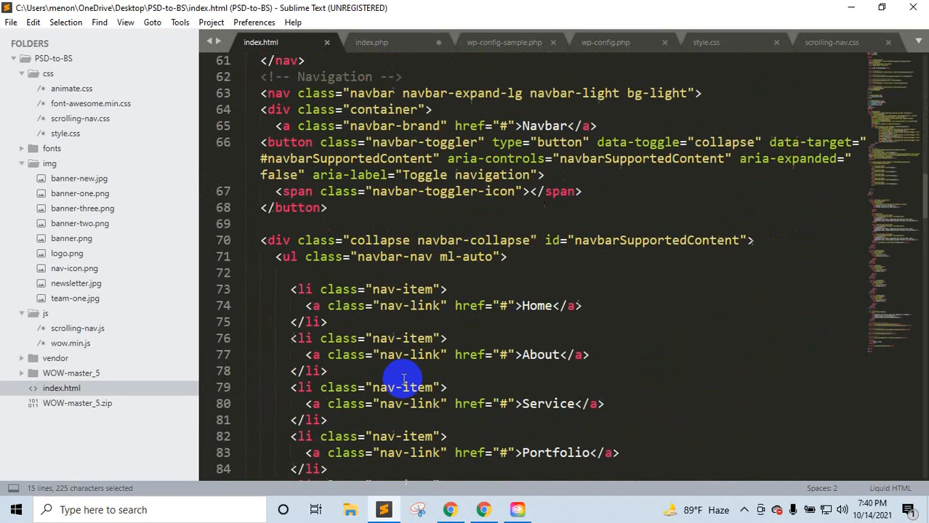
scroll(405, 387, down, 4)
scroll(405, 389, up, 20)
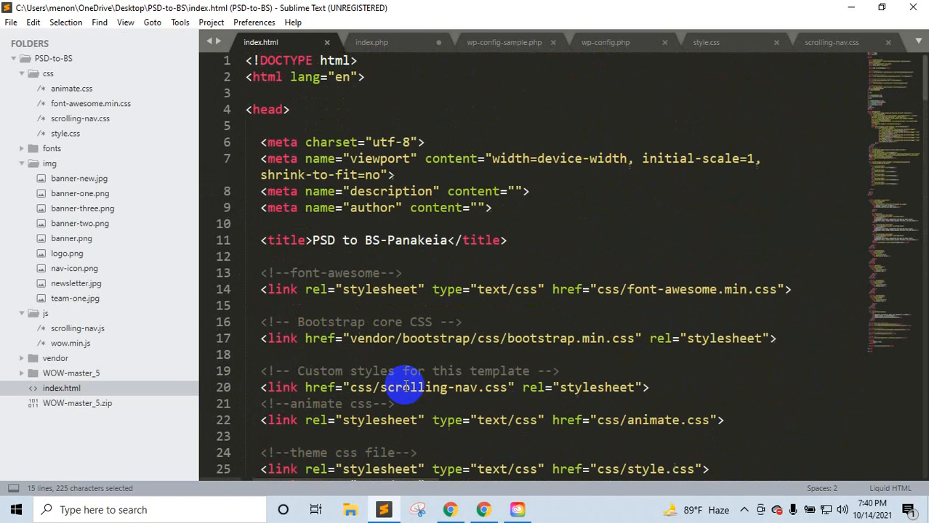
scroll(405, 389, down, 9)
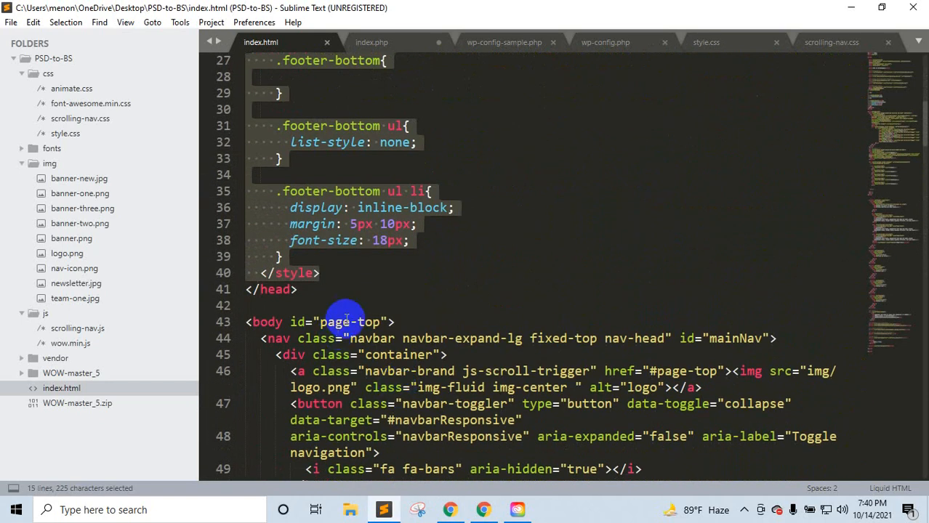
click(397, 322)
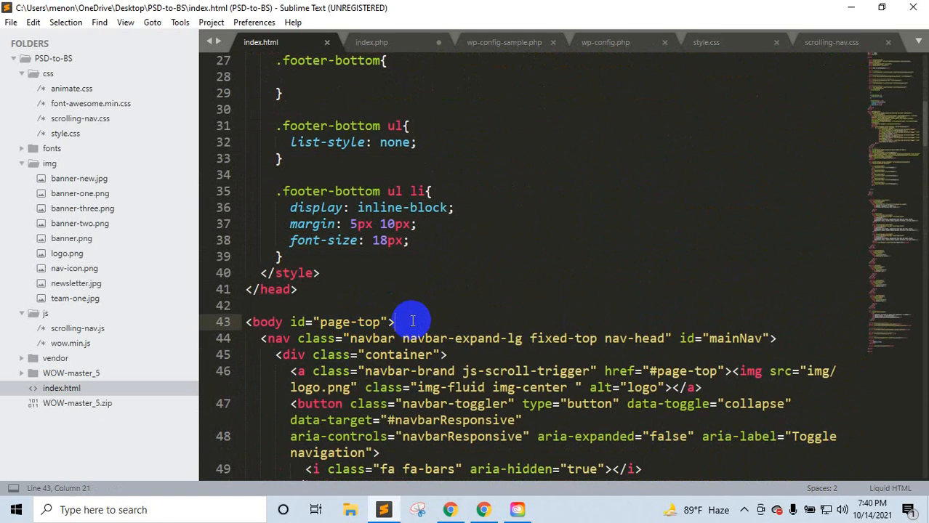
scroll(412, 321, down, 7)
scroll(407, 245, up, 6)
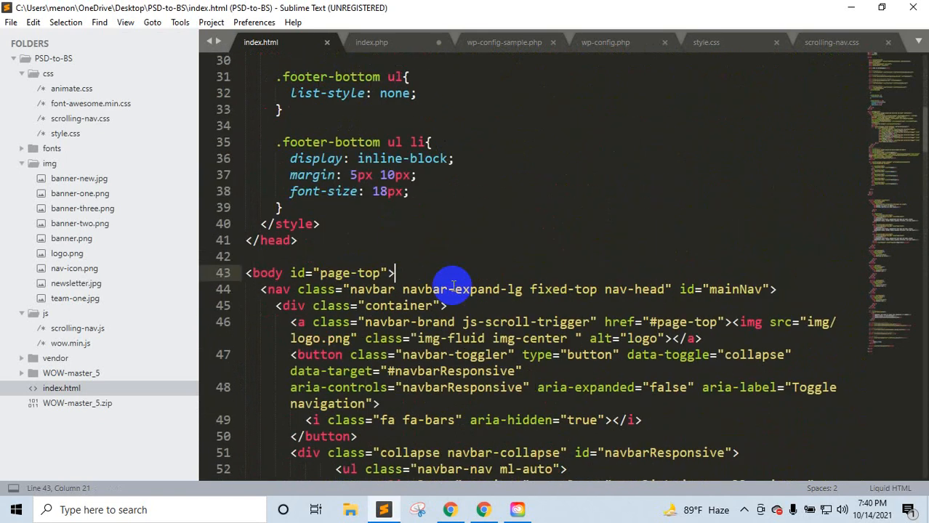
click(365, 247)
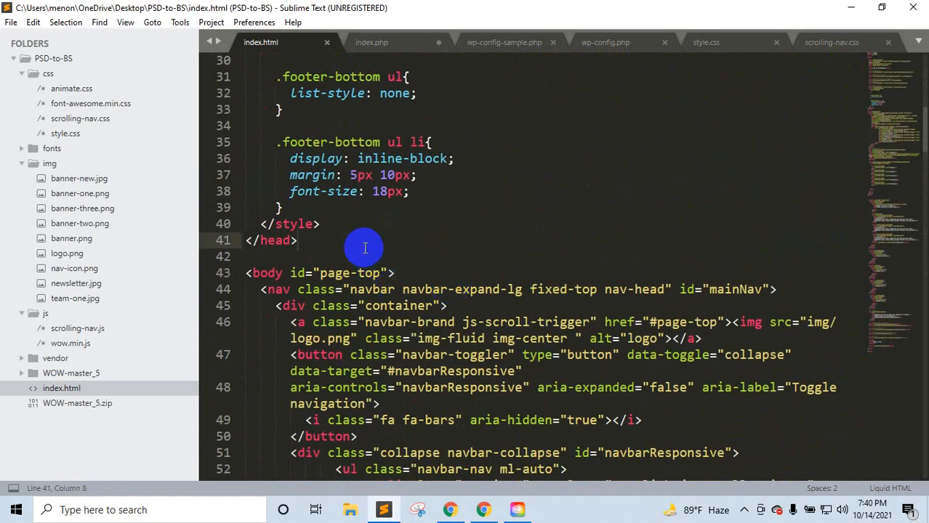
text(<ul> <li><a href="#">Facebook</a></li> <li><a href="#">Linkedin</a></li><li><a href="#">Instagram</a></li> </ul>)
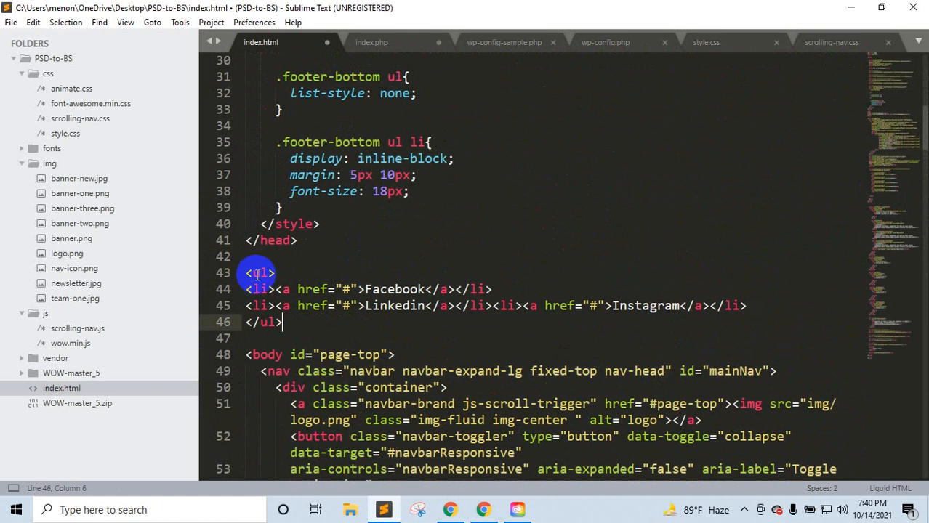
Step: Wrap the list in a <div class="socia-icon"> and save index.html
drag(292, 319, 227, 275)
key(ctrl+x)
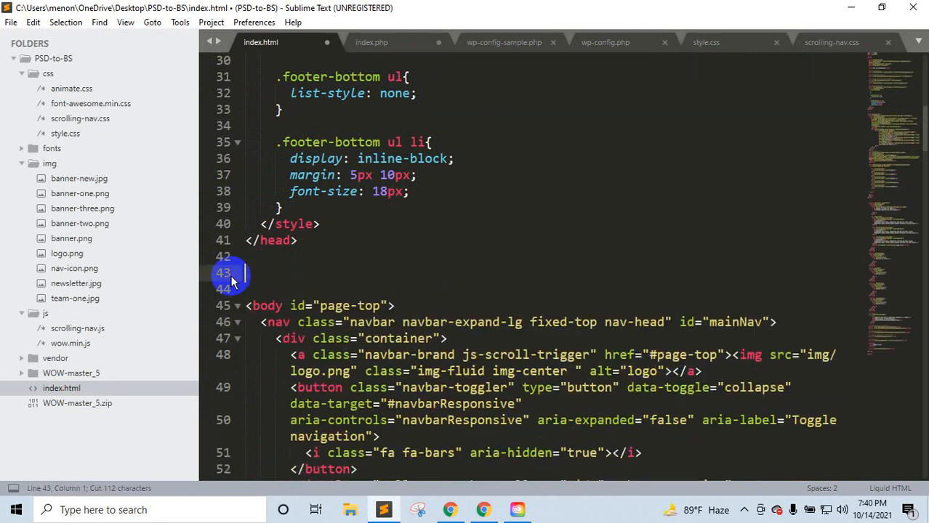
text(<div)
key(Tab)
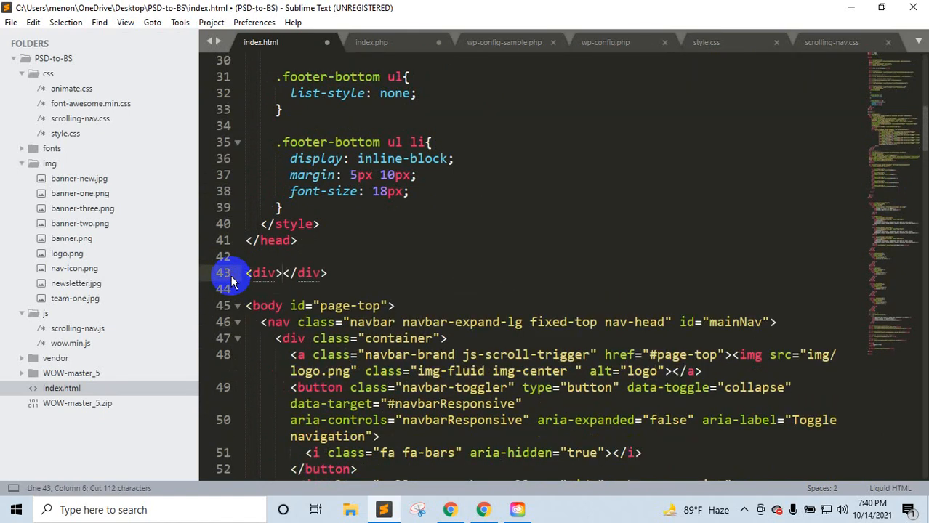
key(Return)
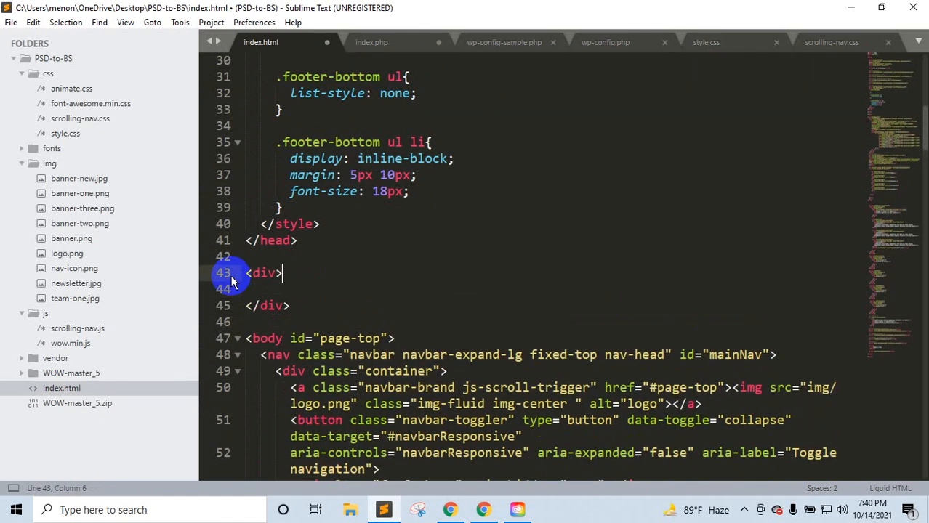
text(c)
key(Tab)
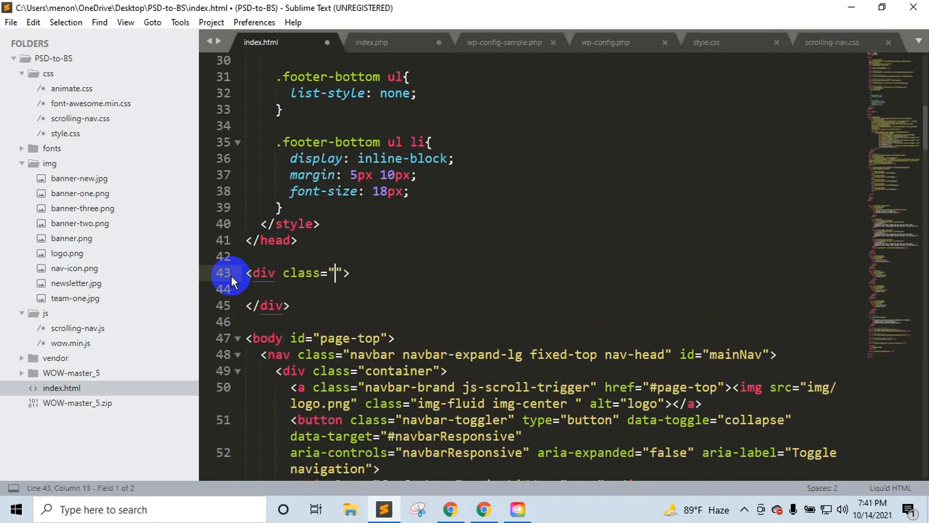
text(socia)
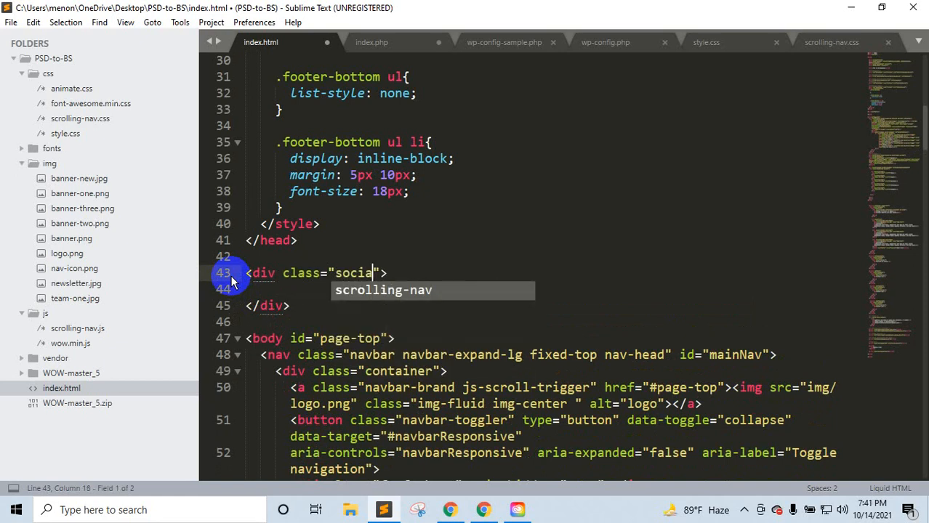
text(-icon)
key(Tab)
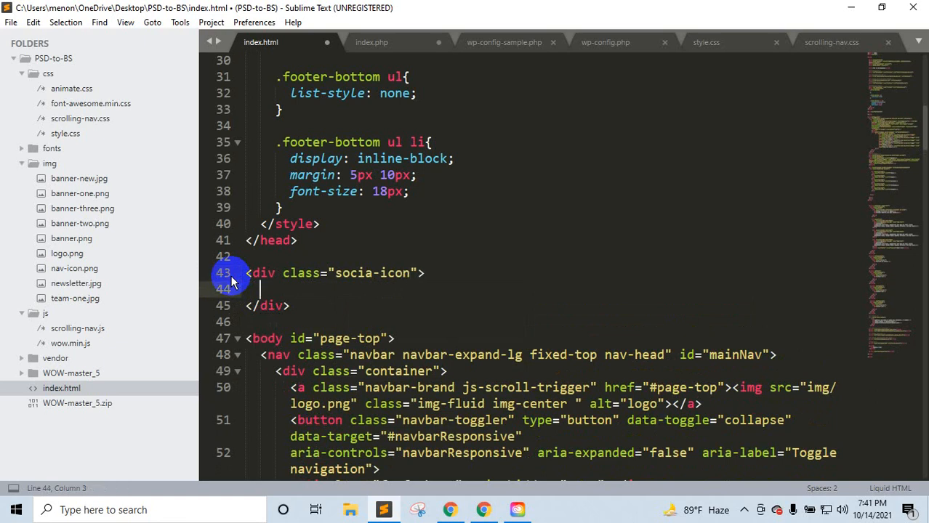
key(ctrl+v)
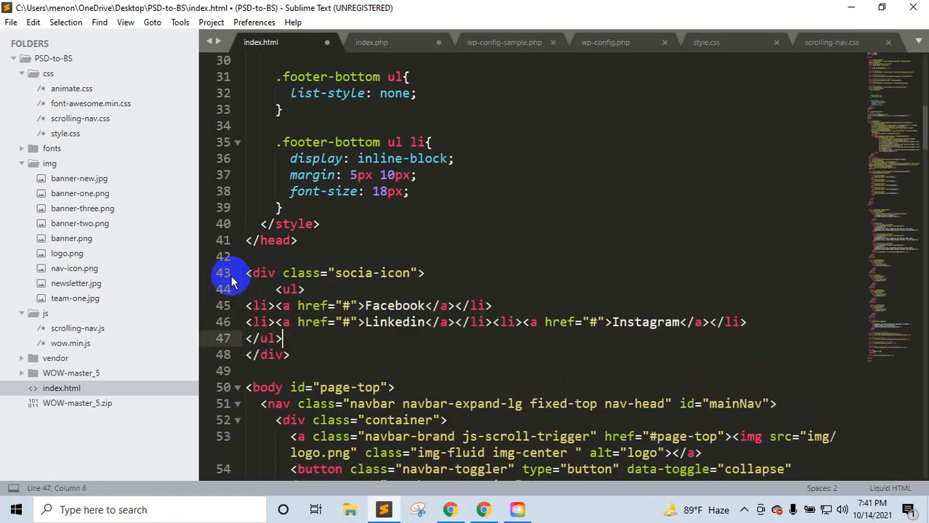
key(ctrl+s)
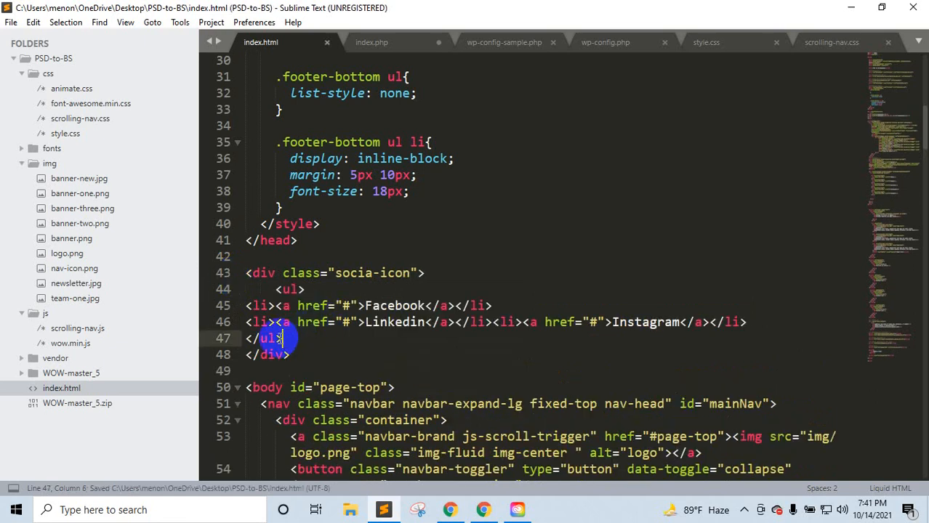
Step: Indent the list lines inside the socia-icon div and save
drag(287, 338, 249, 310)
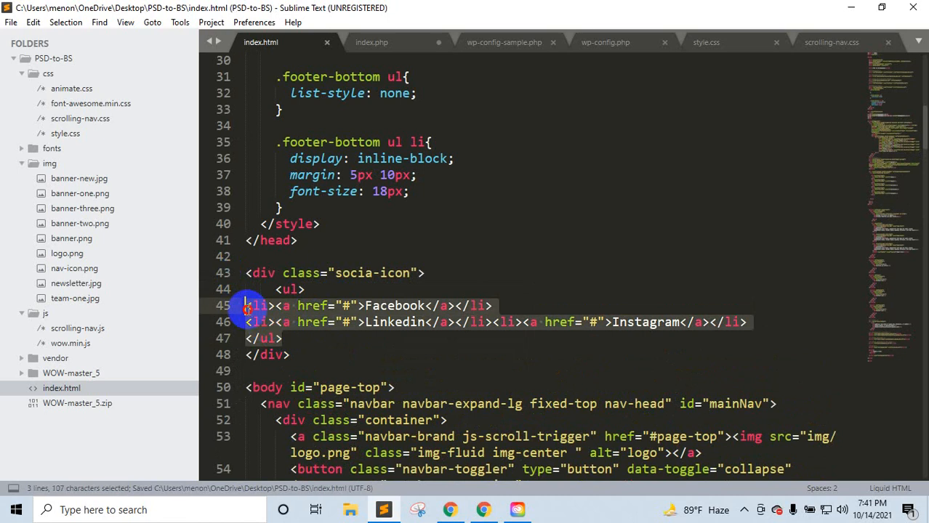
key(Tab)
key(Tab)
key(Tab)
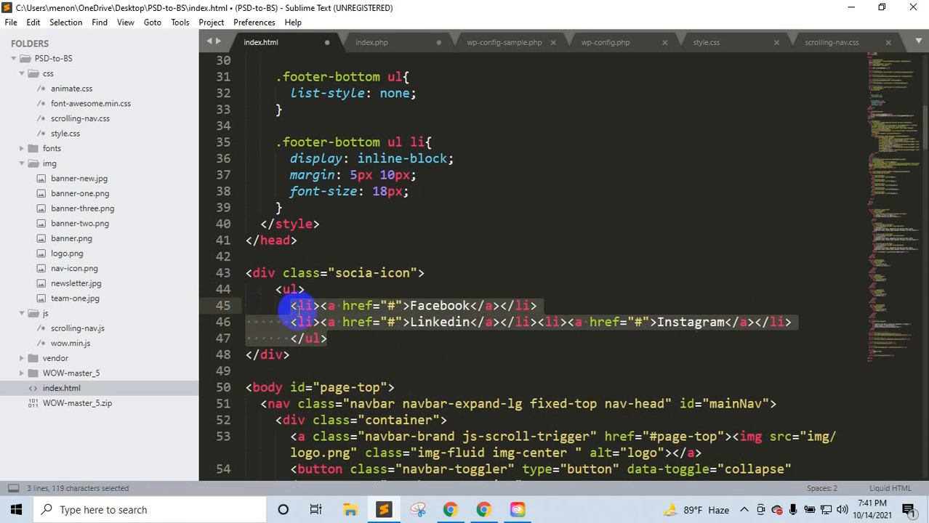
key(ctrl+s)
click(327, 340)
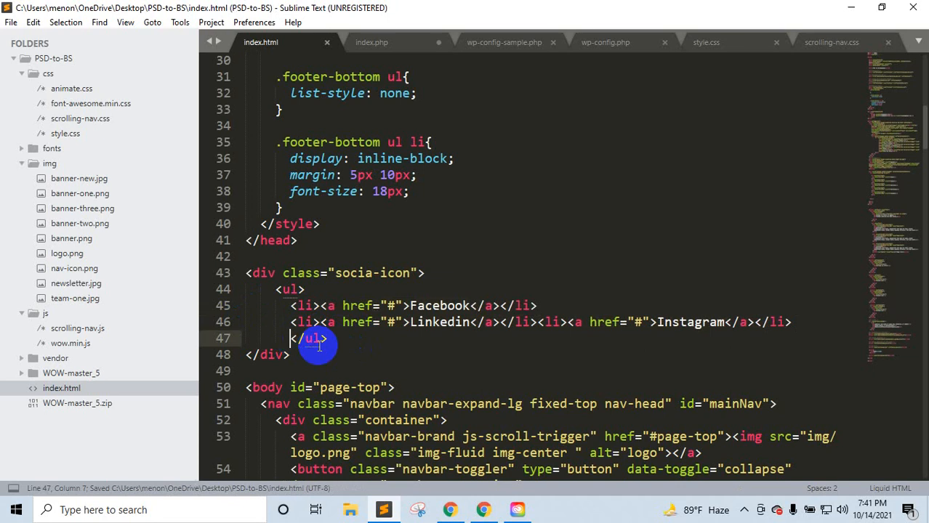
key(Home)
key(BackSpace)
Step: Replace the block's Custom HTML with the div-wrapped markup and save the theme
drag(313, 354, 245, 272)
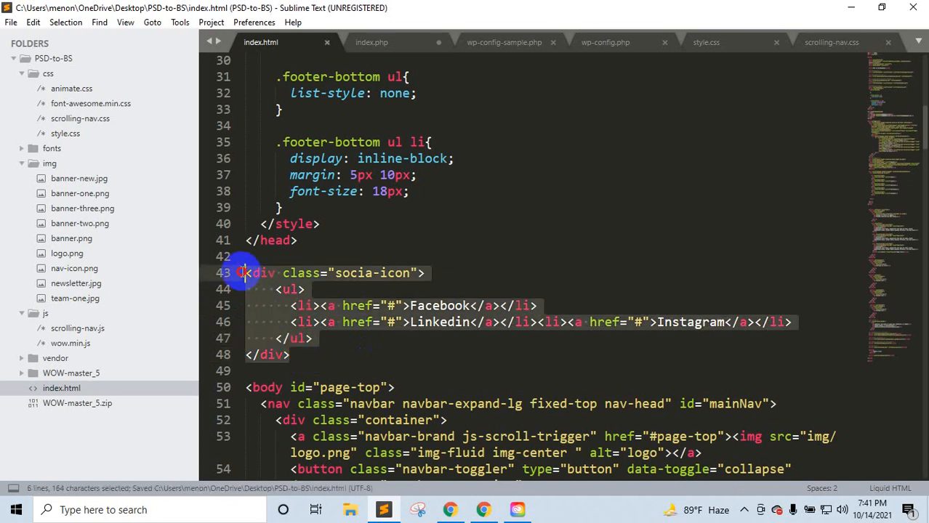
click(450, 510)
key(ctrl+v)
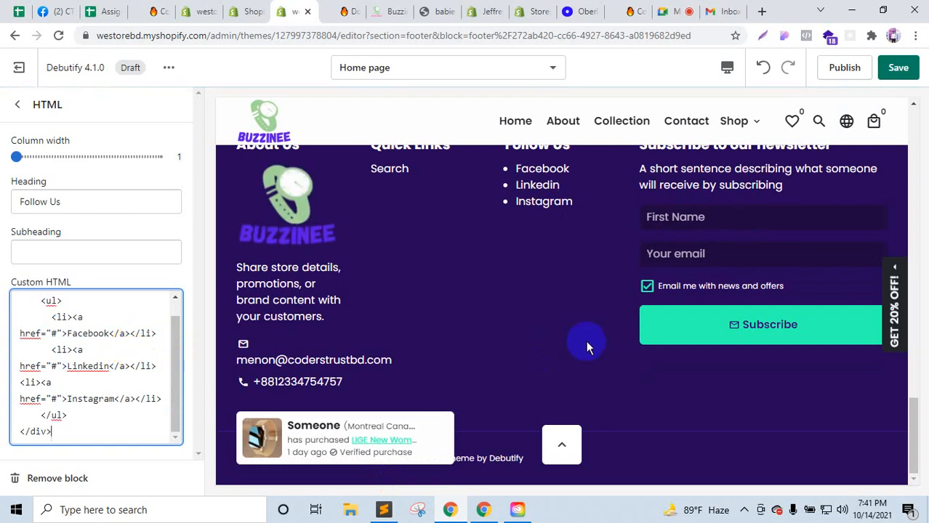
click(899, 68)
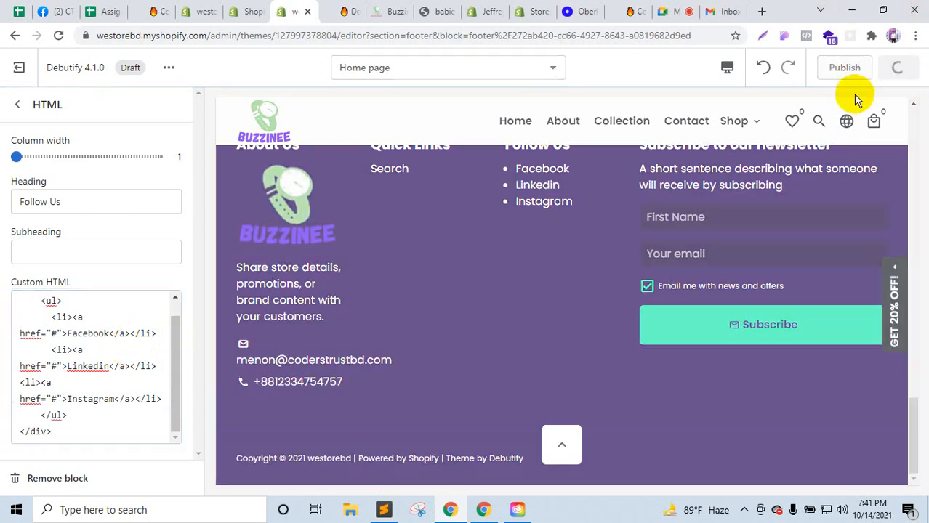
click(248, 8)
click(203, 11)
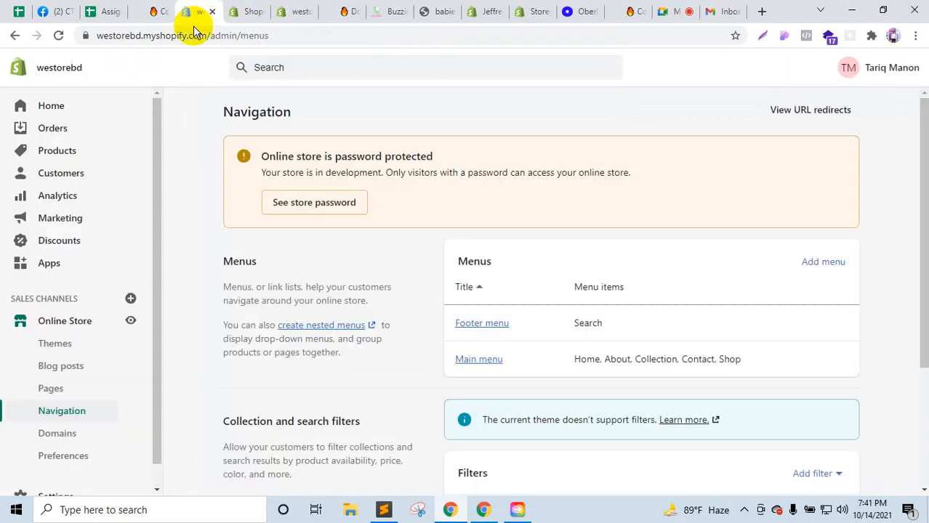
Step: Open the Debutify theme's code editor in a new browser tab
click(75, 329)
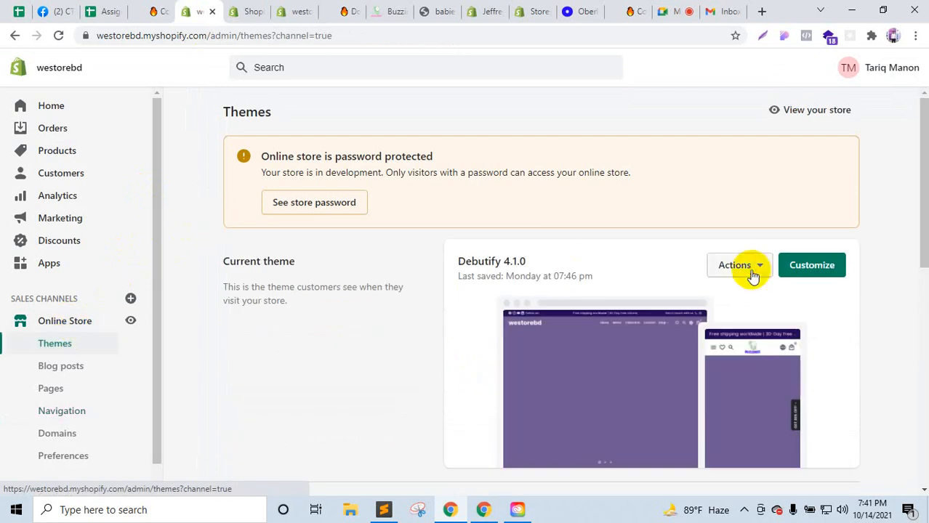
click(752, 274)
right_click(700, 414)
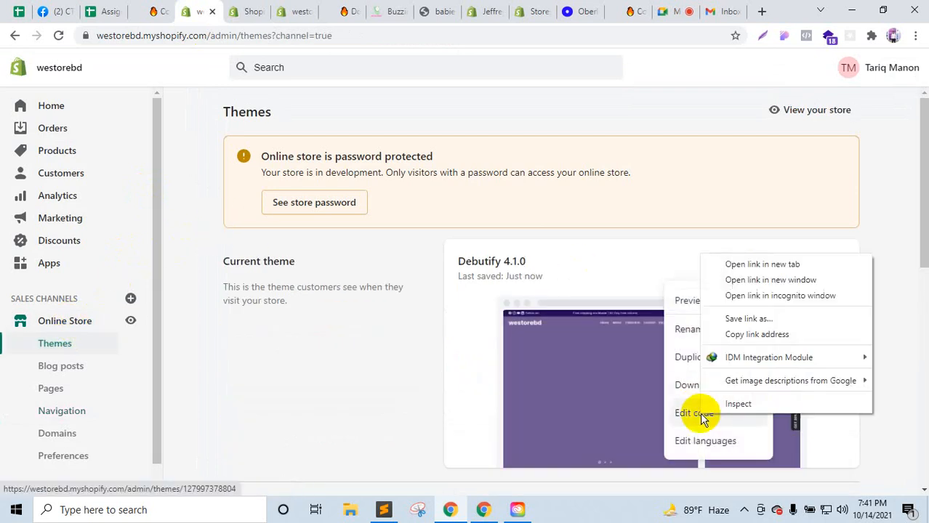
click(726, 265)
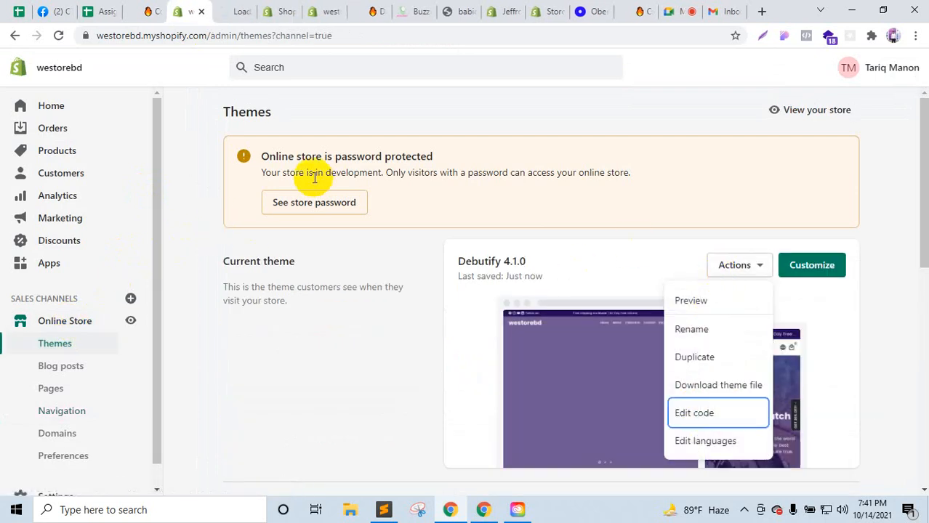
click(241, 8)
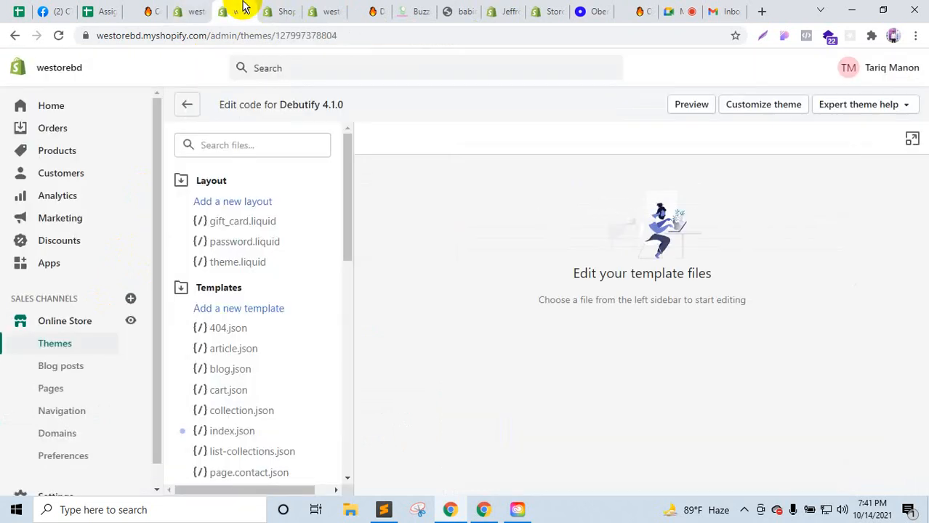
Step: Open theme.liquid under Layout and scroll through its code
click(240, 263)
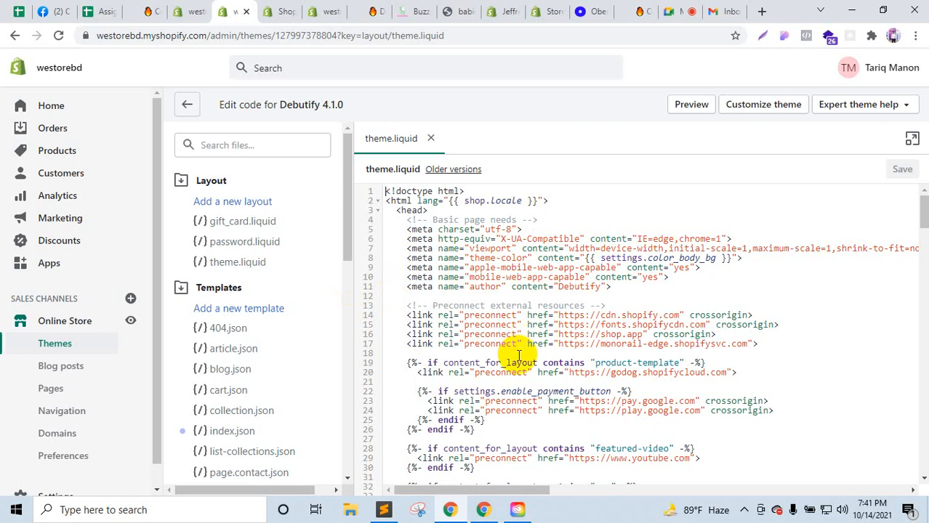
scroll(514, 355, down, 6)
scroll(518, 355, down, 13)
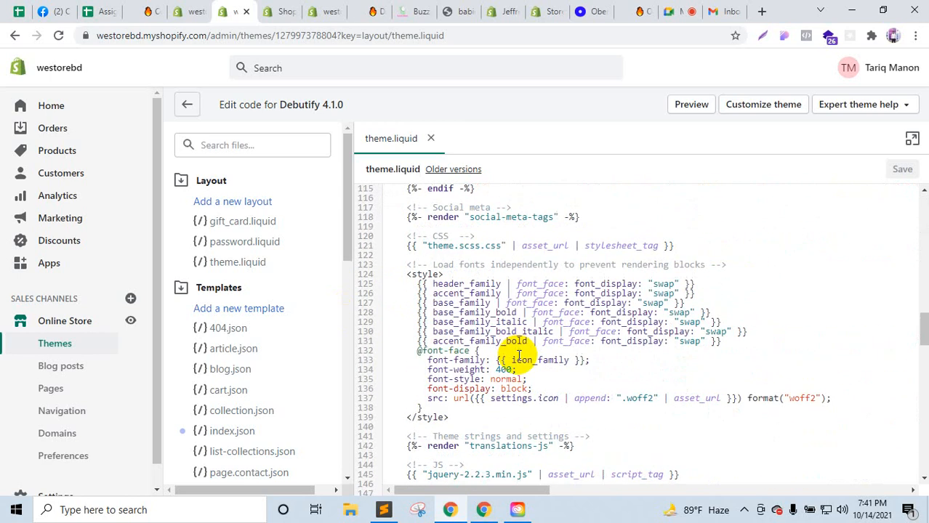
scroll(520, 355, up, 5)
scroll(520, 356, up, 13)
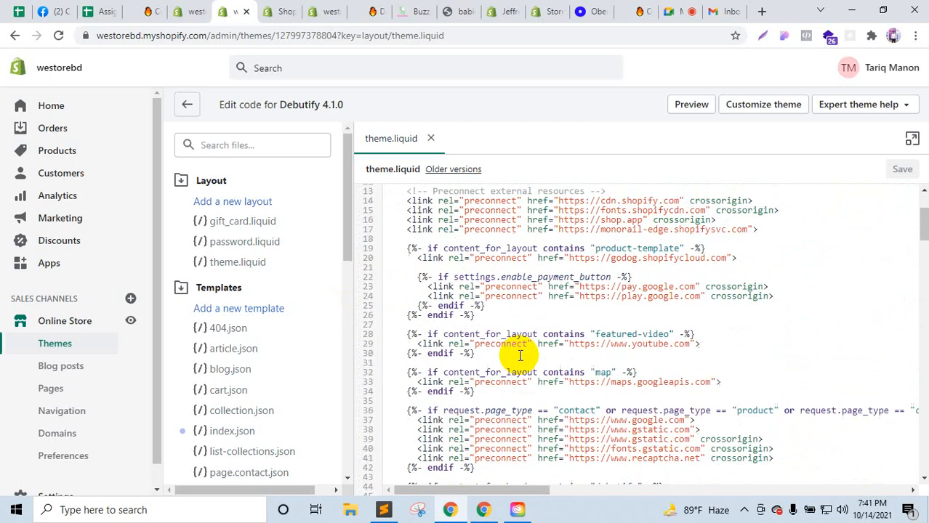
scroll(519, 361, down, 5)
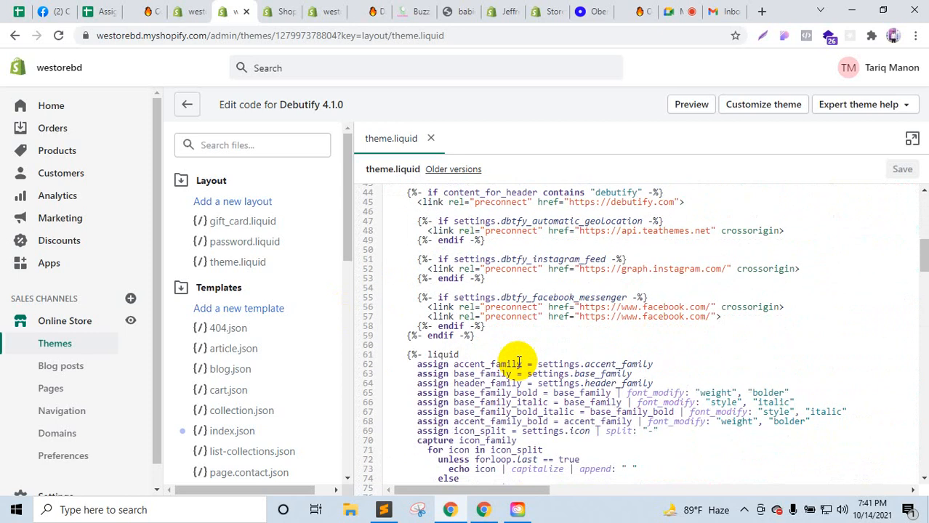
scroll(518, 361, up, 3)
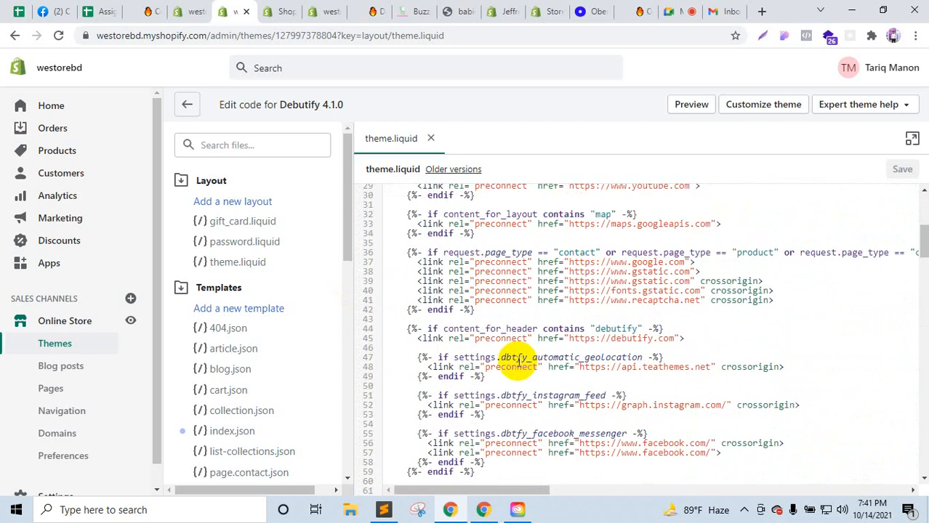
scroll(518, 361, up, 3)
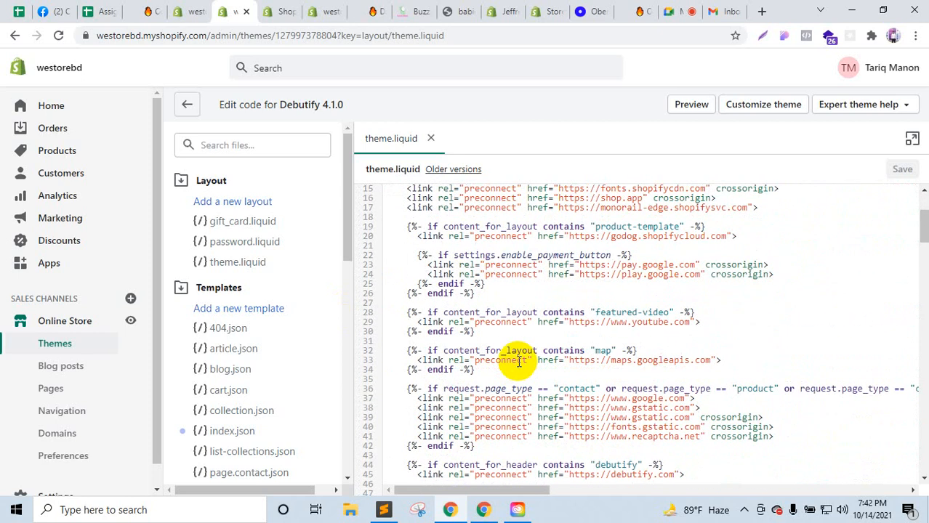
scroll(519, 362, up, 2)
scroll(518, 362, down, 6)
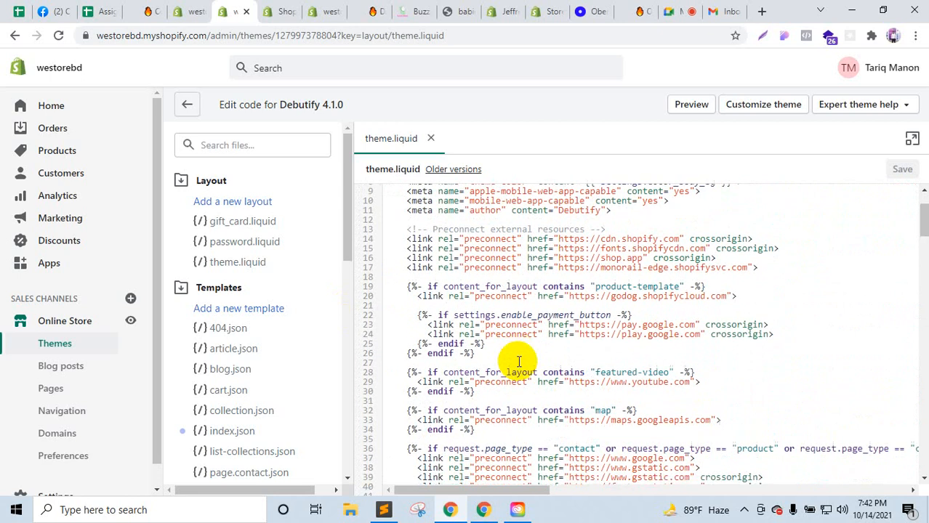
scroll(519, 361, down, 8)
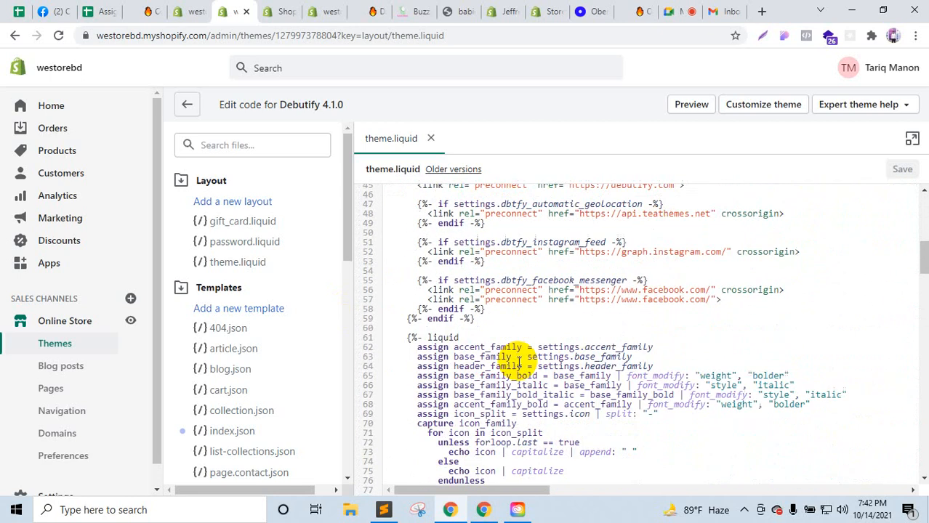
scroll(518, 362, down, 2)
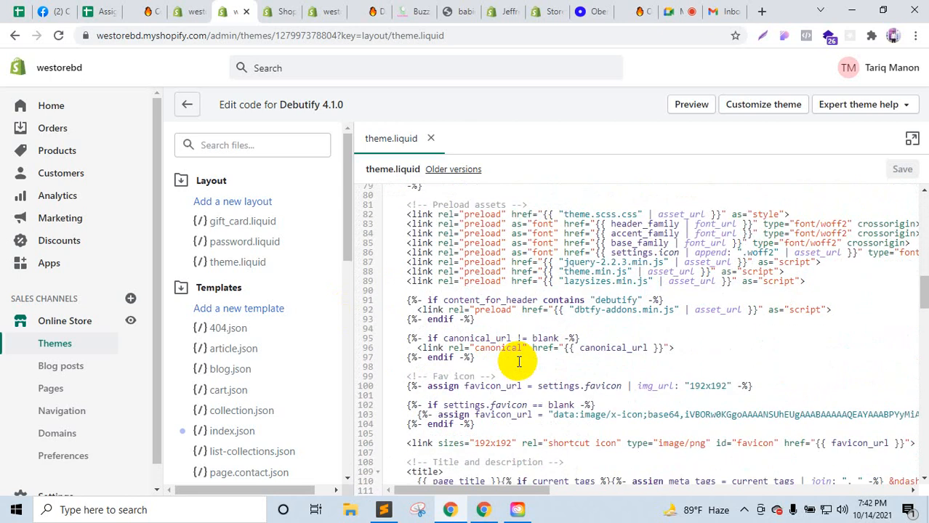
scroll(518, 361, down, 8)
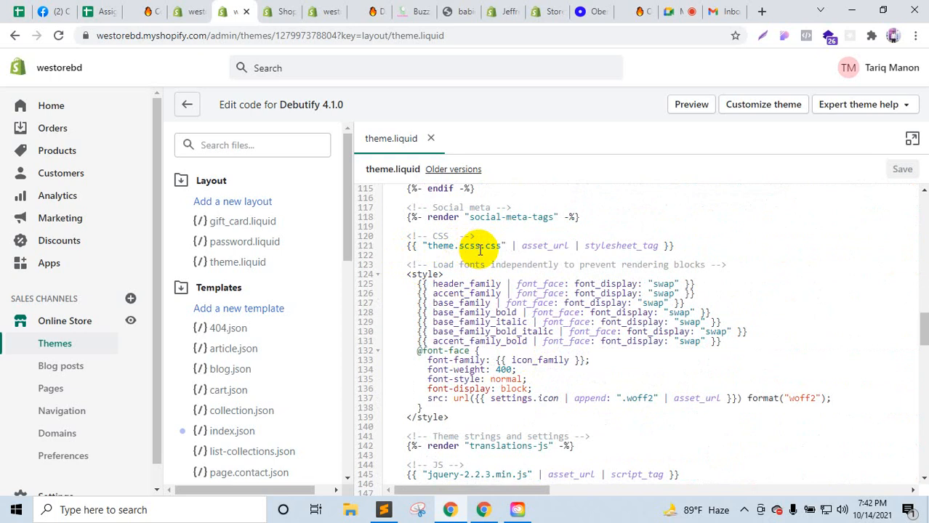
scroll(233, 296, down, 10)
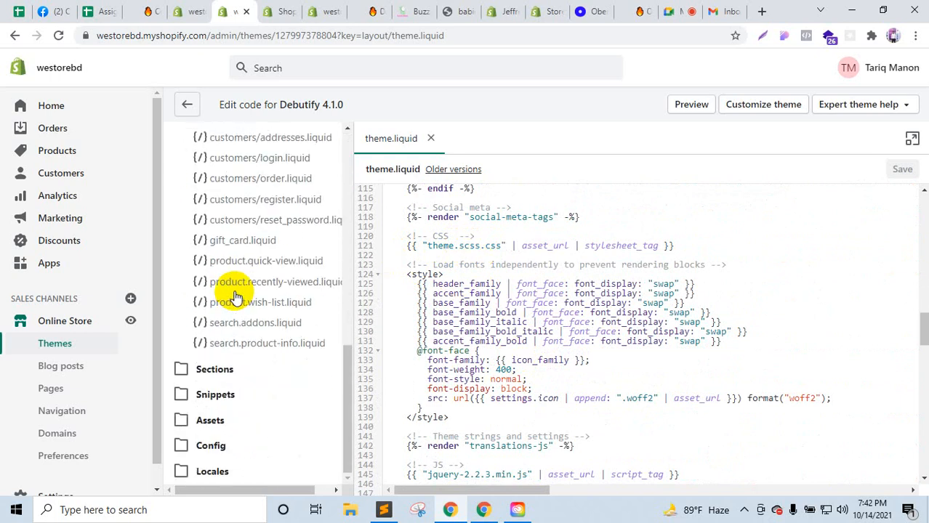
Step: Open the theme.scss.liquid stylesheet from the theme's Assets files
click(226, 416)
scroll(276, 338, down, 5)
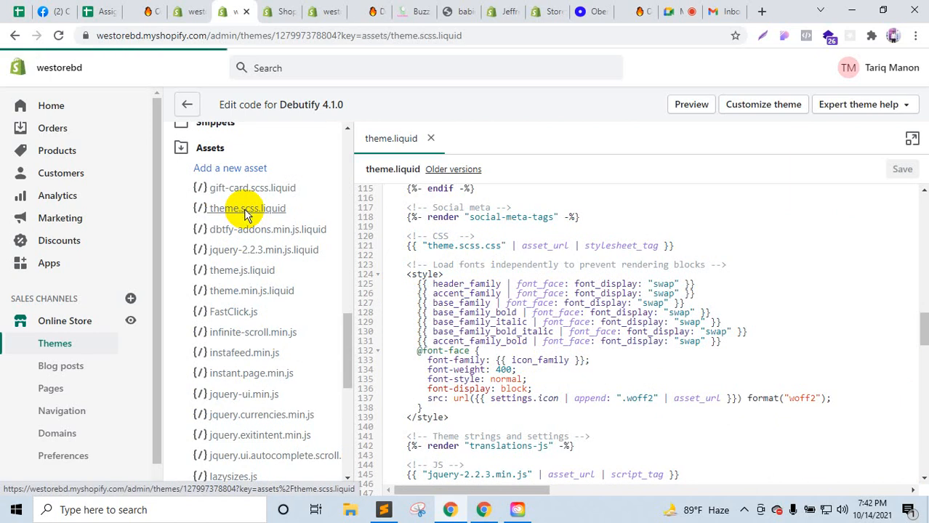
click(247, 209)
Step: Add two blank lines after line 9239, the stylesheet's final line
scroll(564, 357, down, 15)
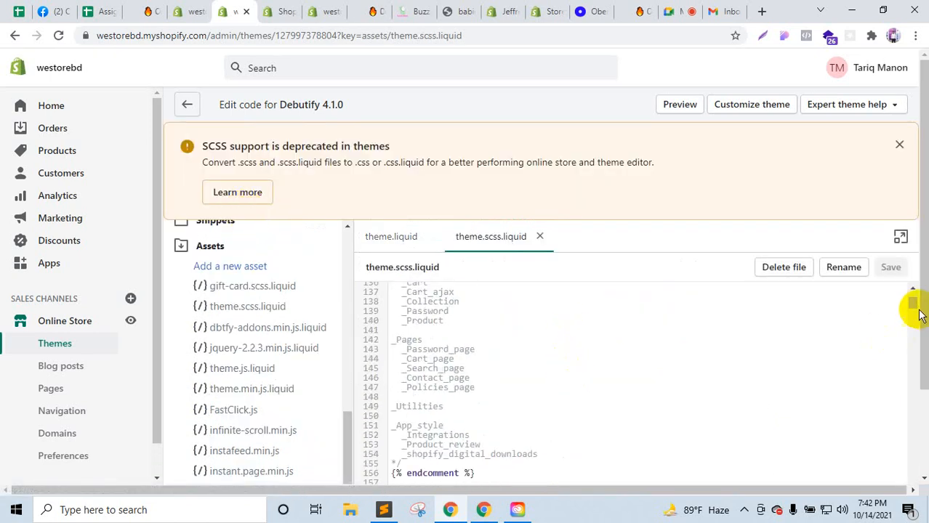
drag(915, 325, 909, 476)
scroll(657, 385, down, 20)
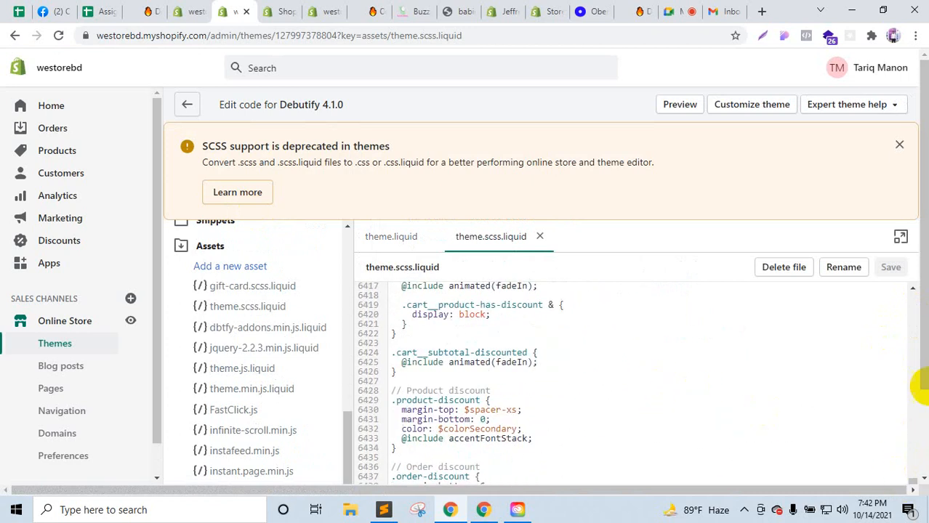
scroll(923, 383, down, 2)
scroll(825, 414, down, 5)
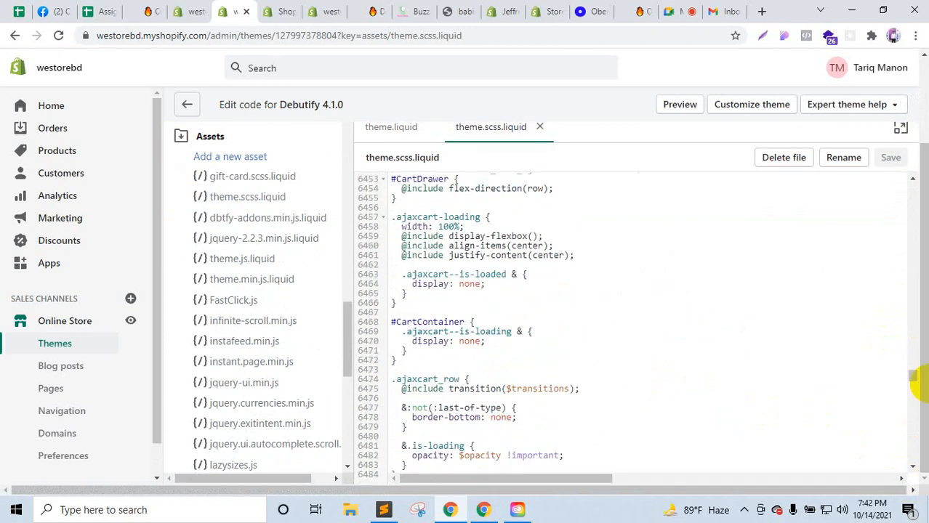
drag(915, 383, 912, 460)
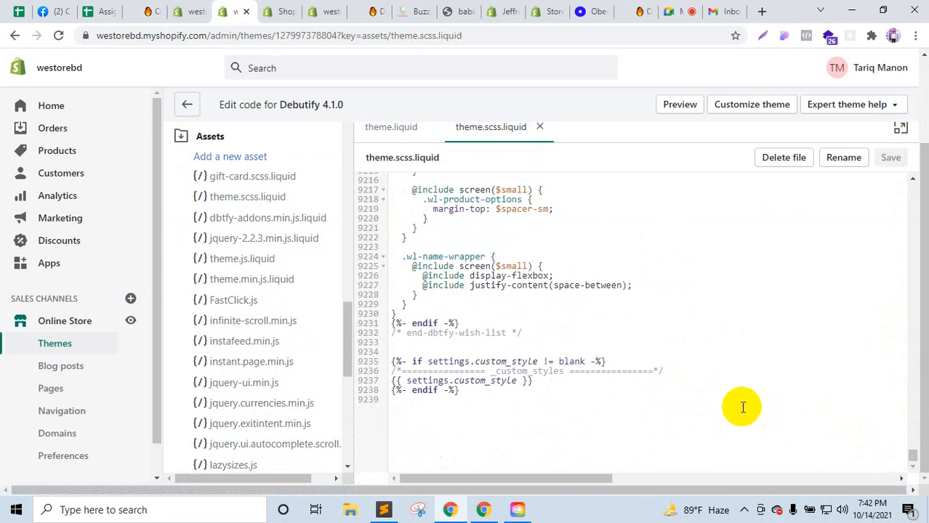
click(504, 407)
key(Return)
key(Return)
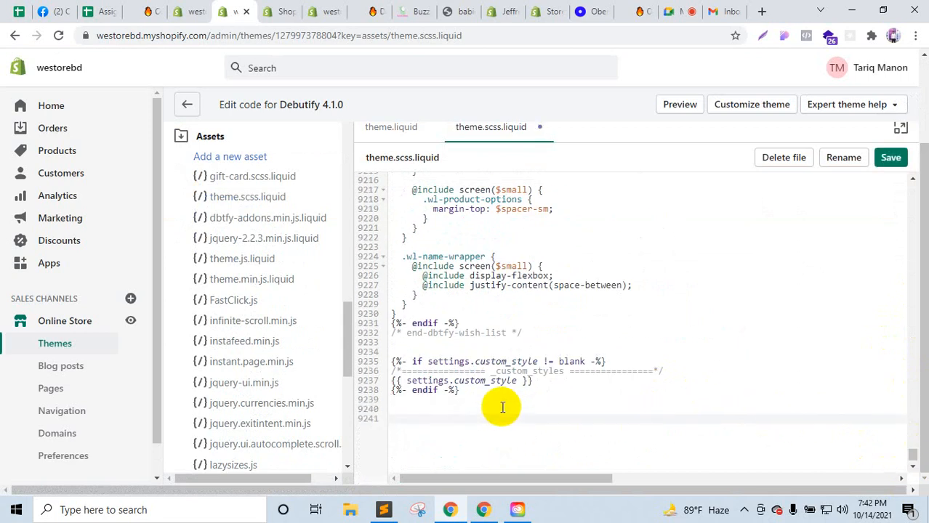
Step: Copy the socia-icon class name from line 43 of index.html to start a .socia-icon ul rule
click(386, 511)
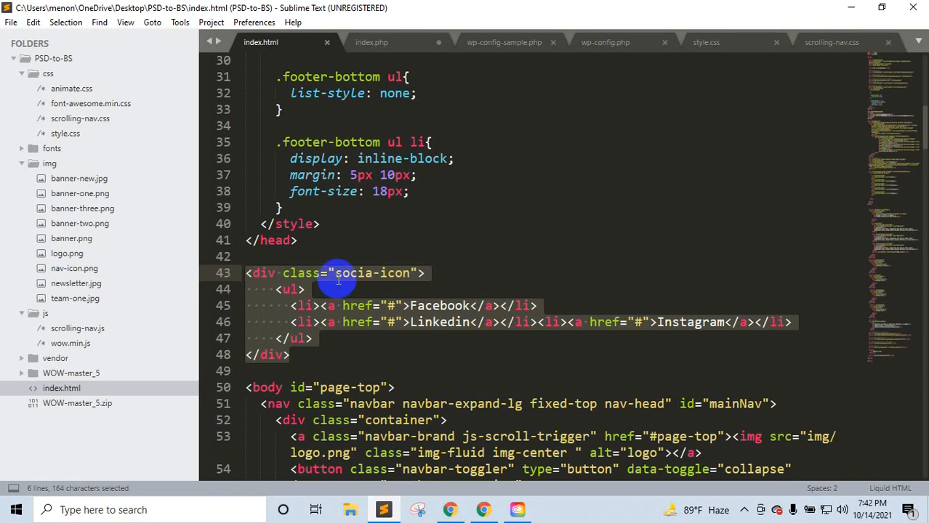
drag(336, 274, 418, 273)
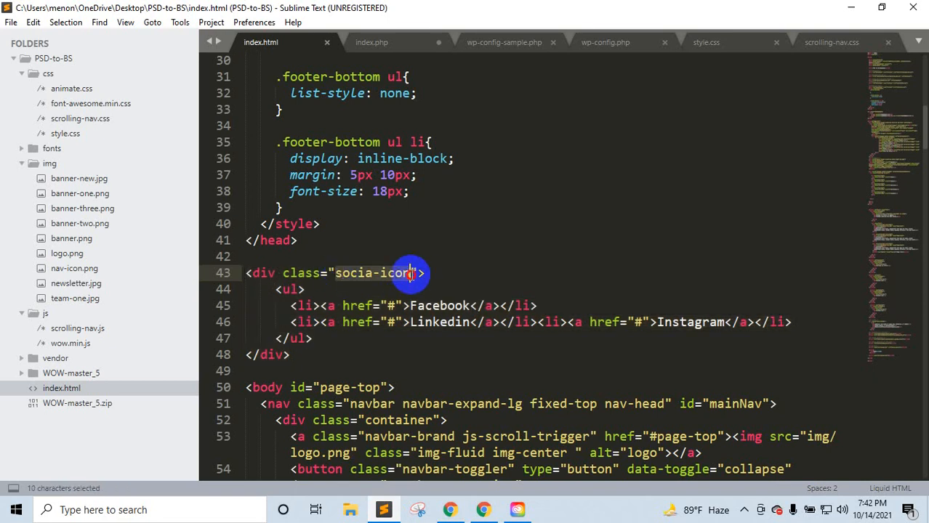
click(384, 509)
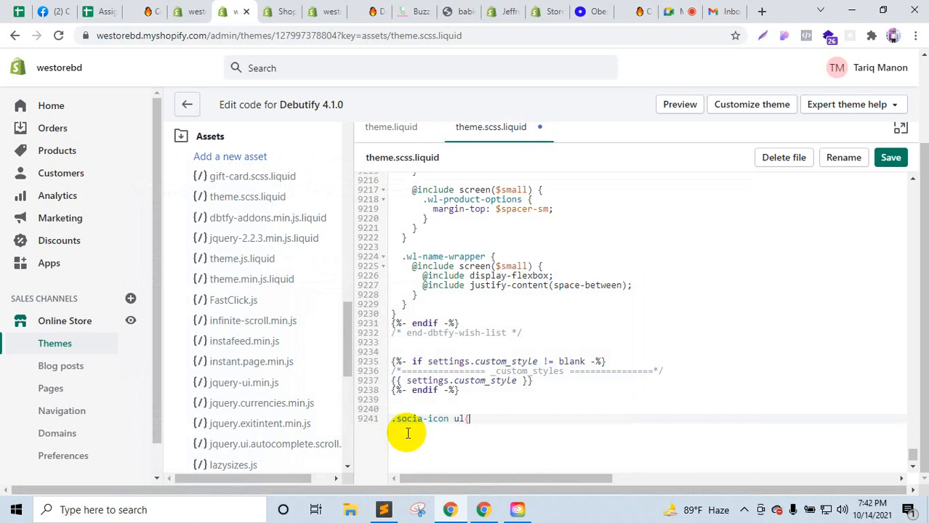
Step: Complete the .socia-icon ul rule with list-style:none and save theme.scss.liquid
key(Return)
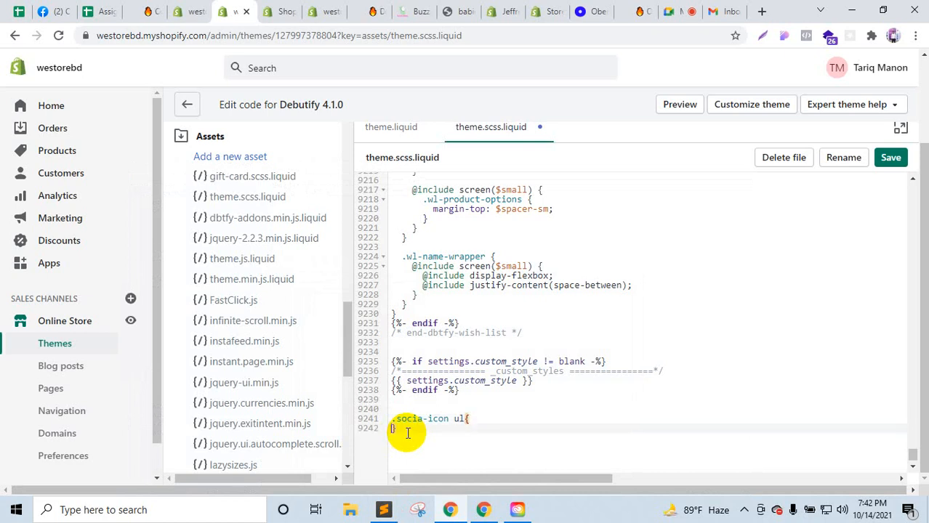
click(487, 419)
key(Return)
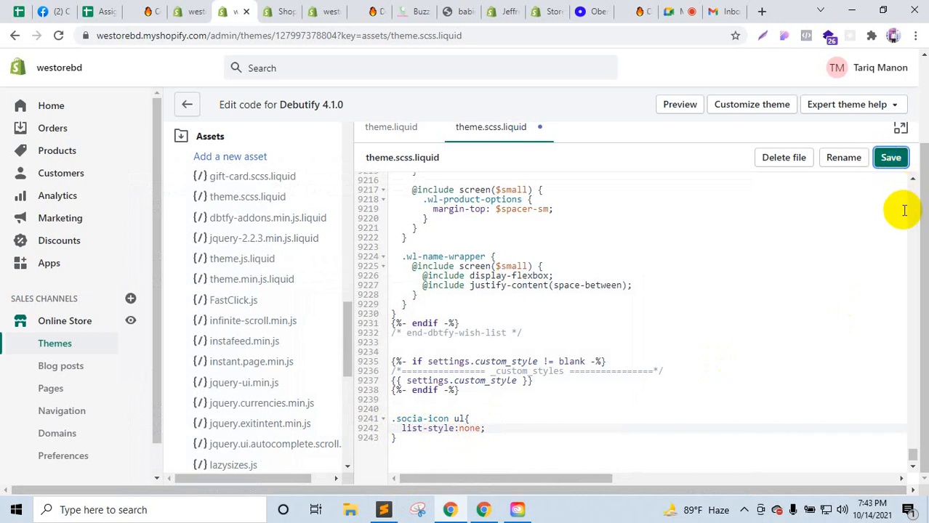
click(892, 159)
Step: Reload the theme editor to check the footer style, then return to the admin tabs
click(287, 7)
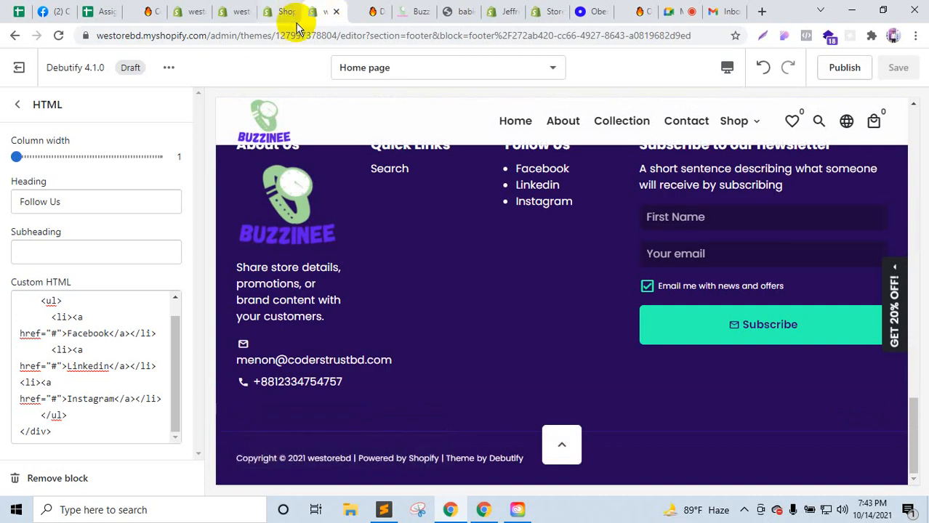
click(279, 8)
click(234, 11)
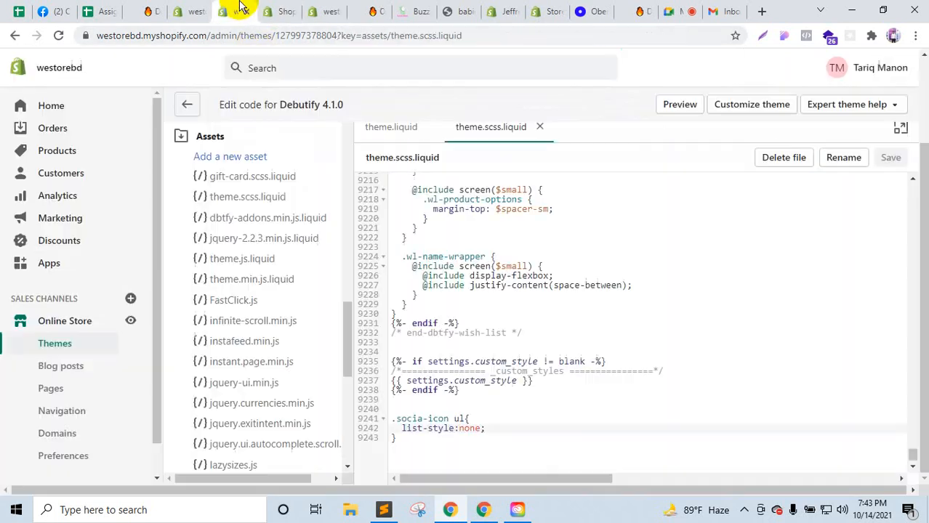
click(183, 10)
Step: View the storefront footer after closing the newsletter popup and password notice
click(131, 322)
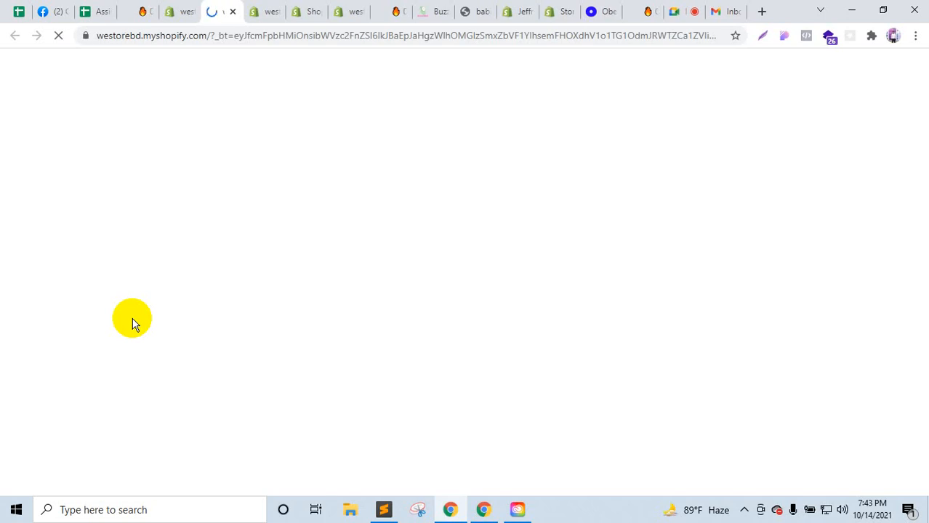
scroll(132, 322, down, 20)
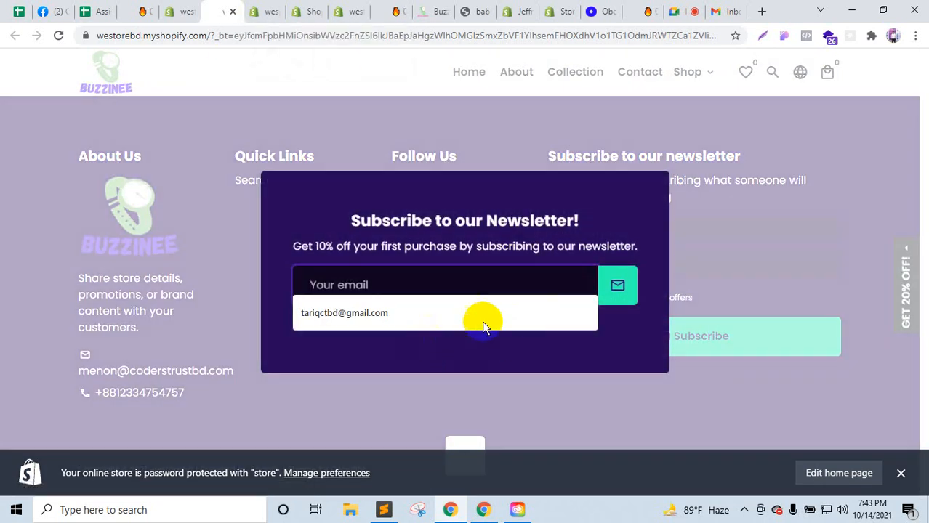
click(542, 404)
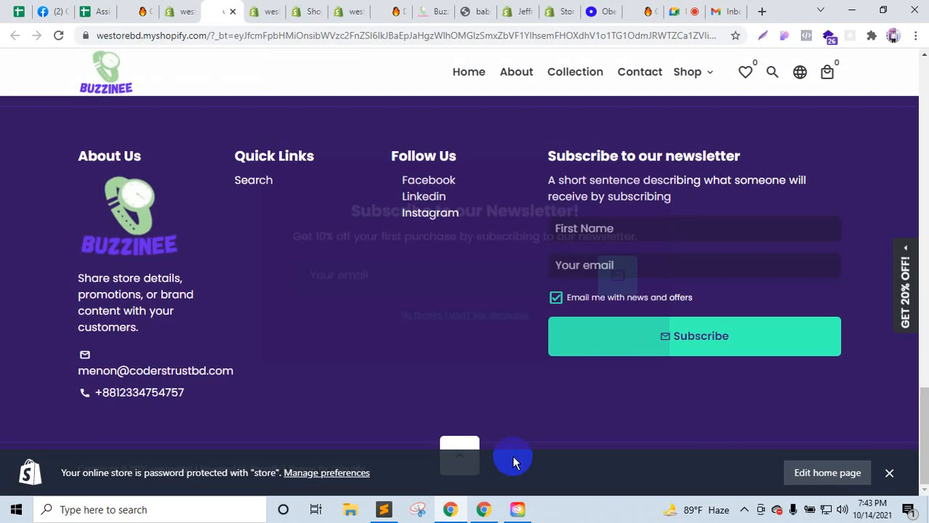
click(900, 473)
click(267, 11)
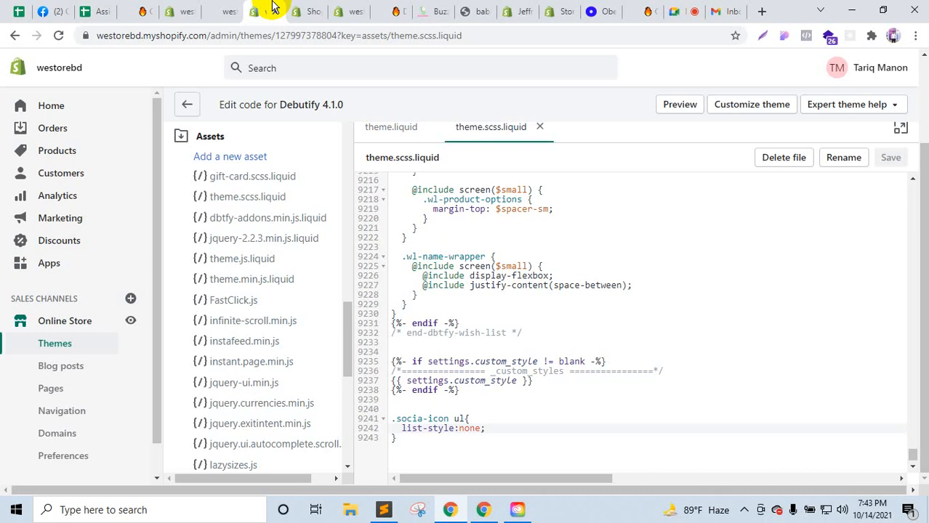
click(243, 7)
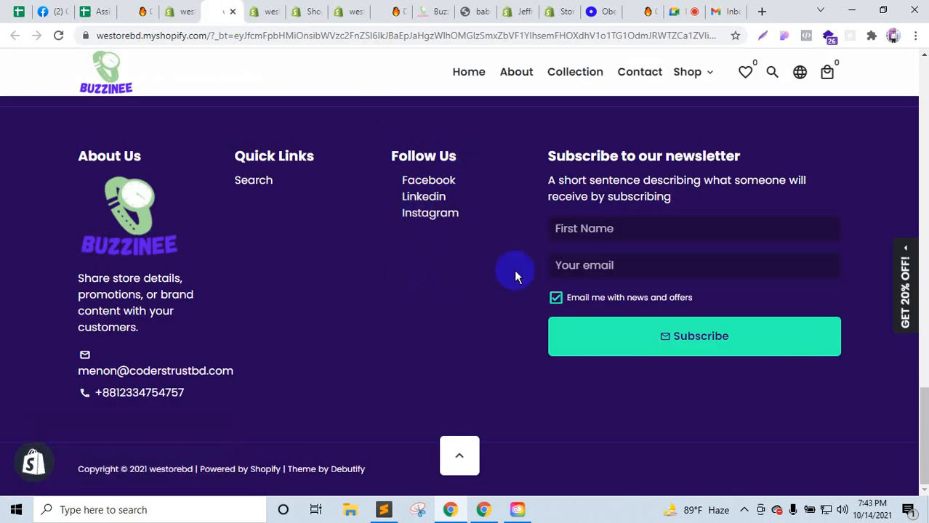
click(589, 237)
click(593, 264)
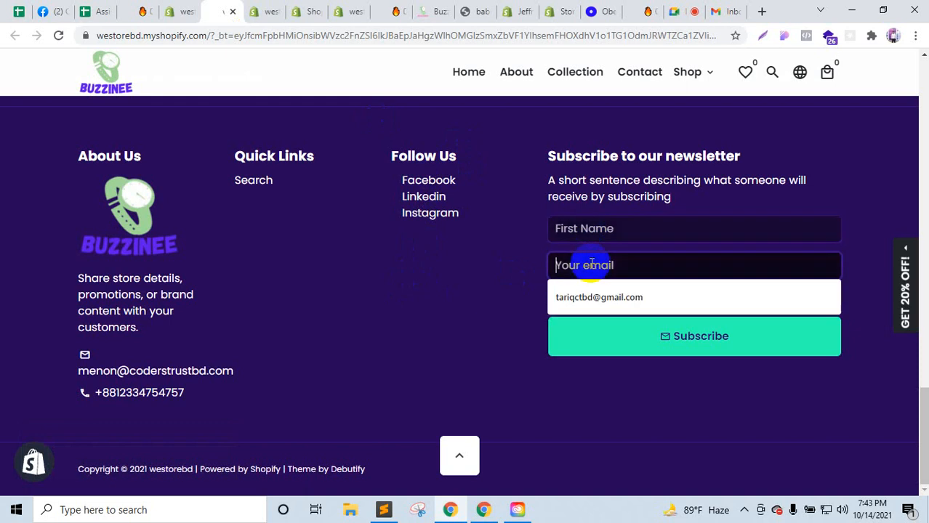
click(485, 273)
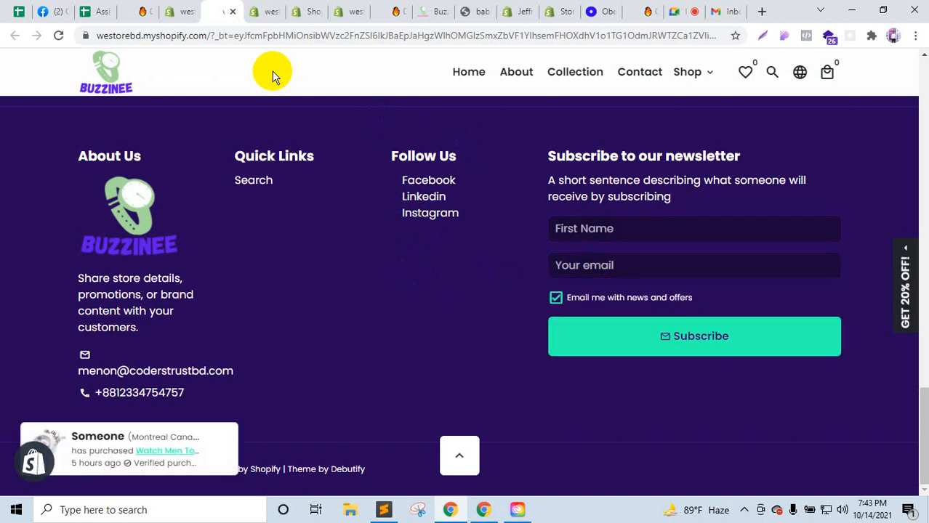
Step: Compare this store's Follow Us footer links with the Buzzinee store's footer
drag(435, 10, 273, 6)
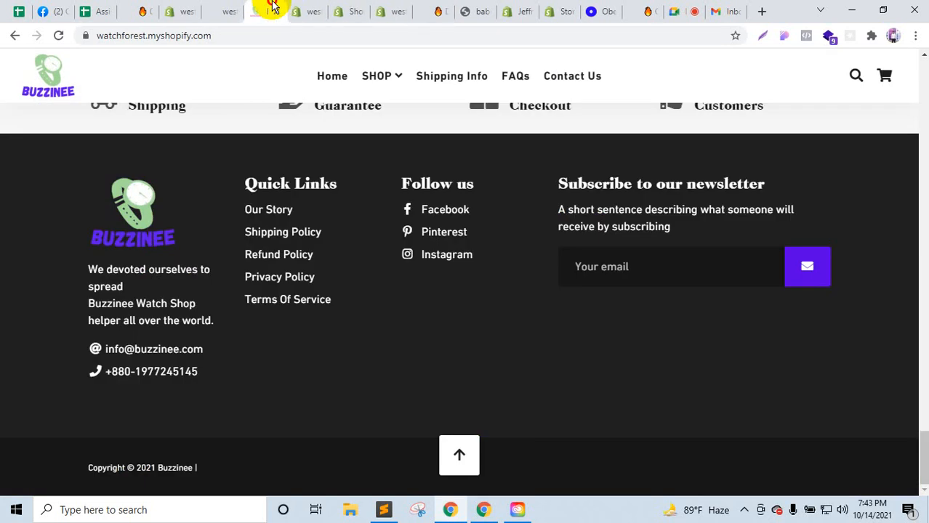
click(221, 7)
click(271, 7)
click(236, 5)
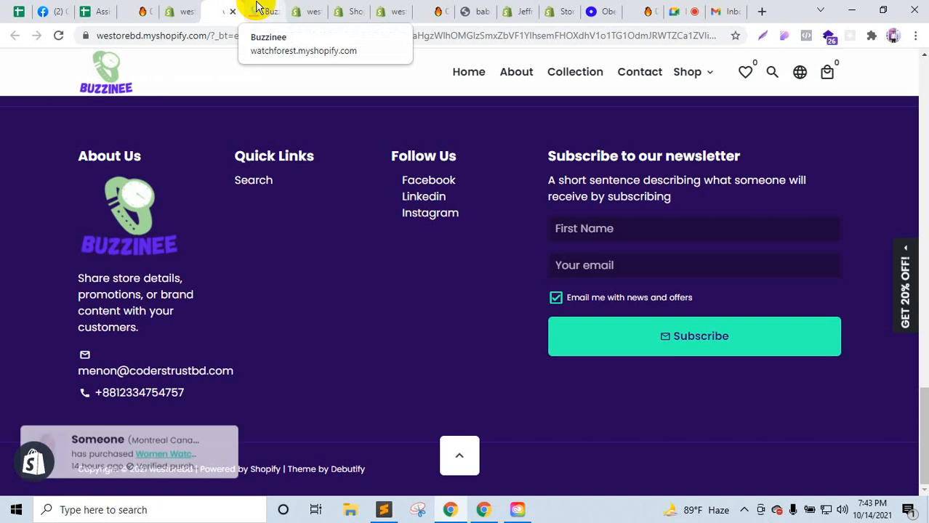
click(256, 9)
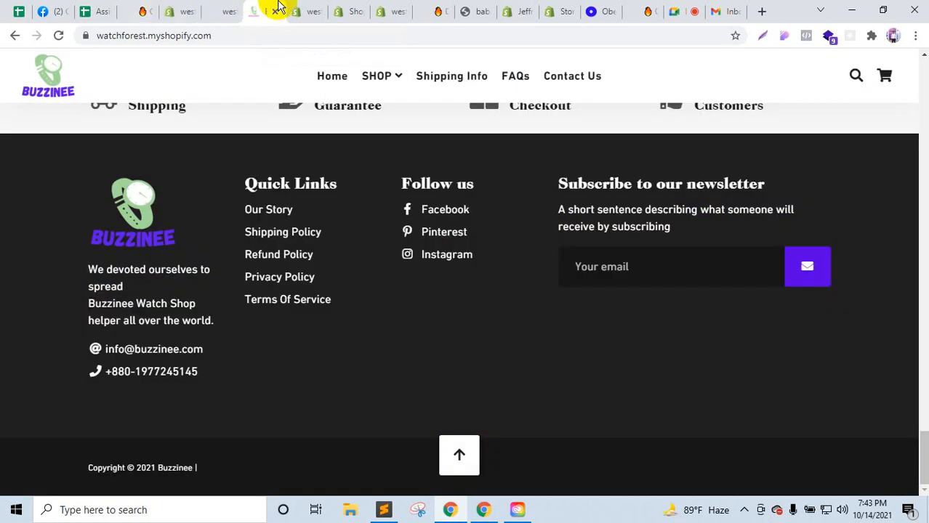
Step: Open this store's theme customizer showing the Follow Us block
click(309, 9)
click(348, 7)
click(407, 8)
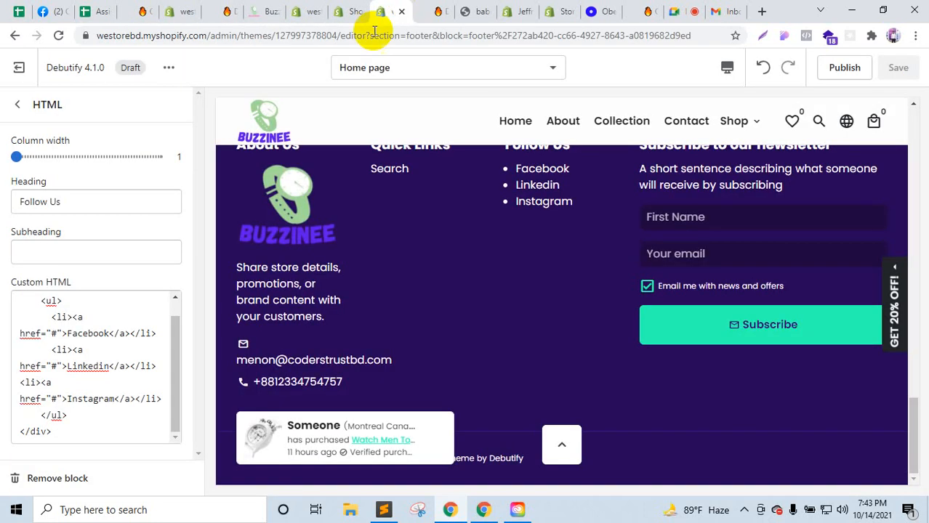
Step: Try the newsletter column width at 1, restore it to 2, then list addable footer blocks
click(17, 104)
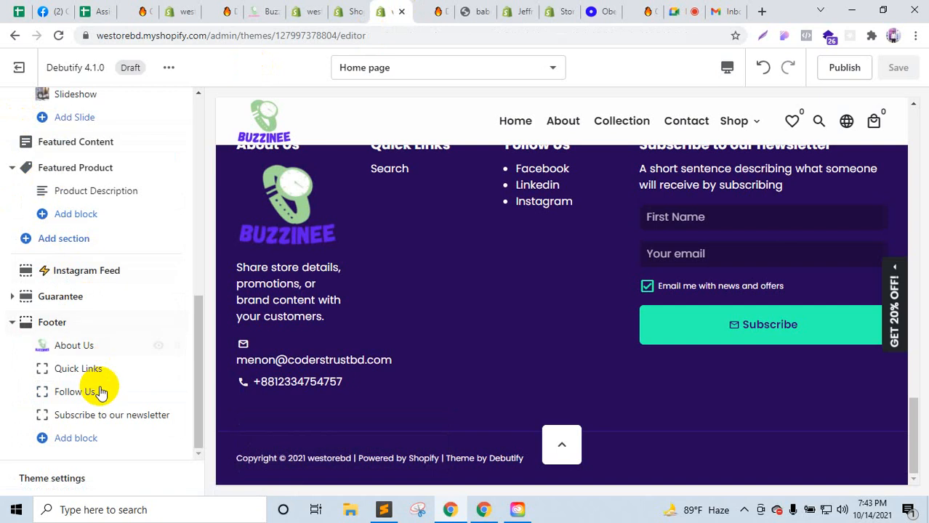
click(96, 416)
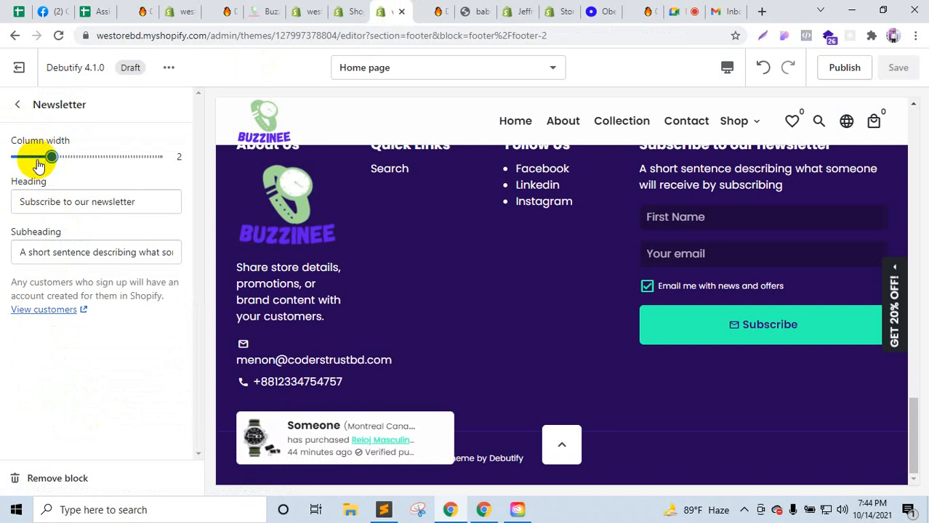
drag(54, 157, 21, 157)
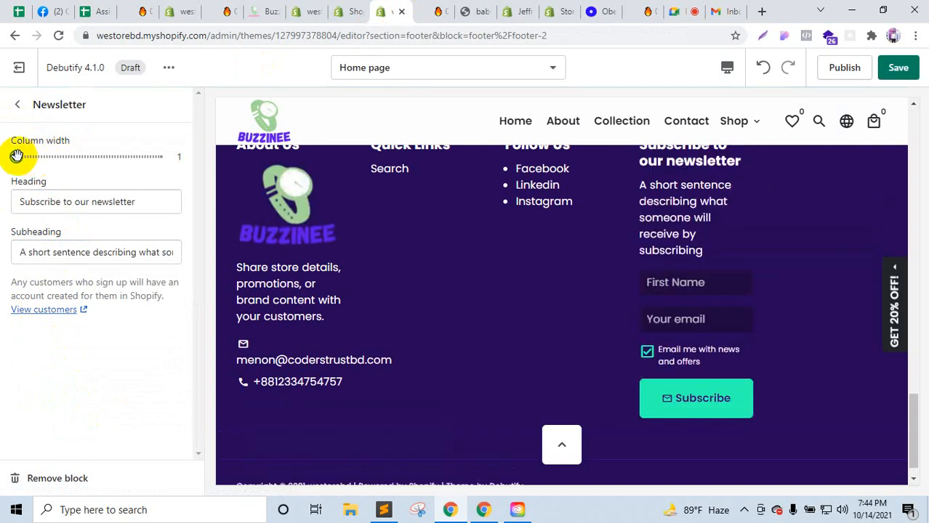
drag(16, 156, 41, 158)
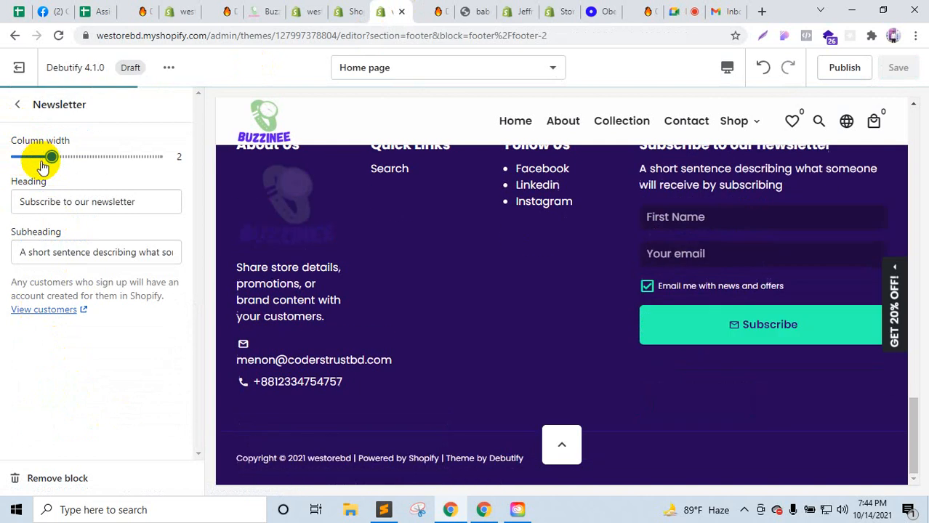
scroll(443, 276, up, 1)
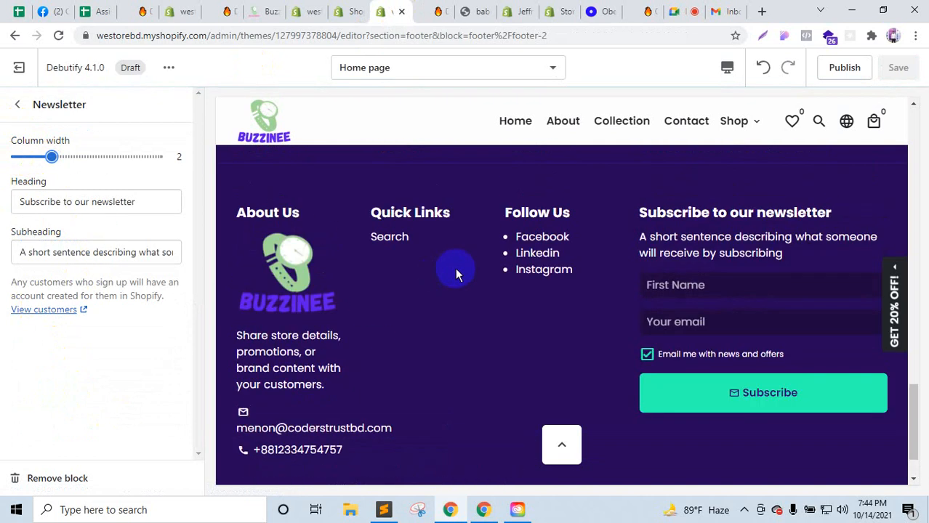
click(17, 104)
click(74, 438)
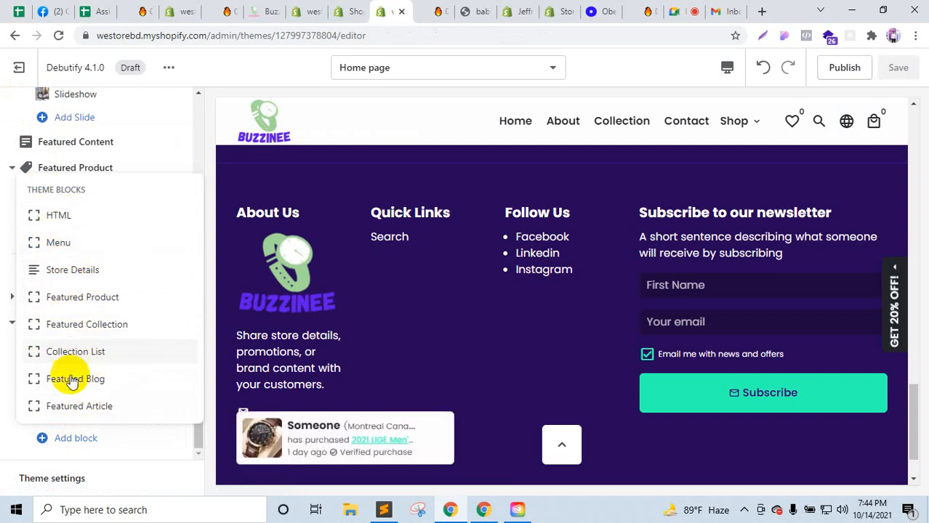
Step: Inspect the Featured Content section and footer newsletter block settings
click(139, 145)
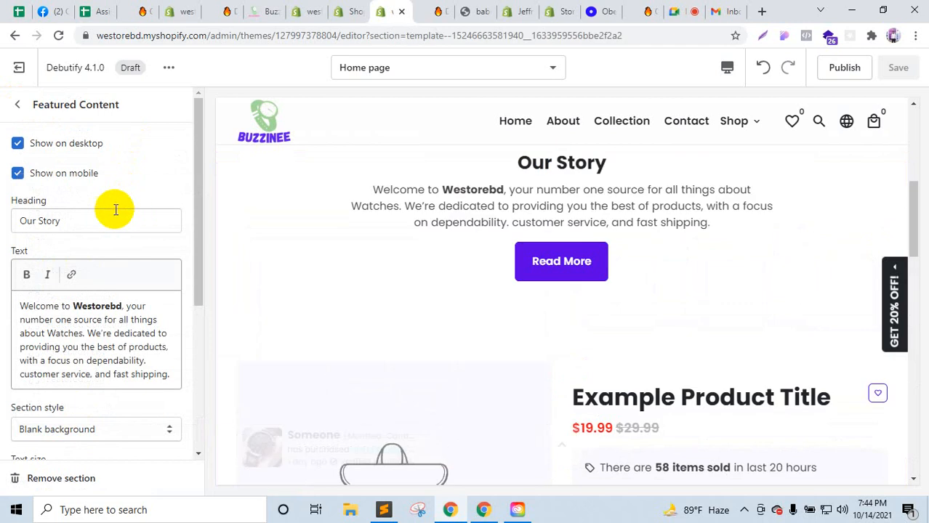
click(16, 108)
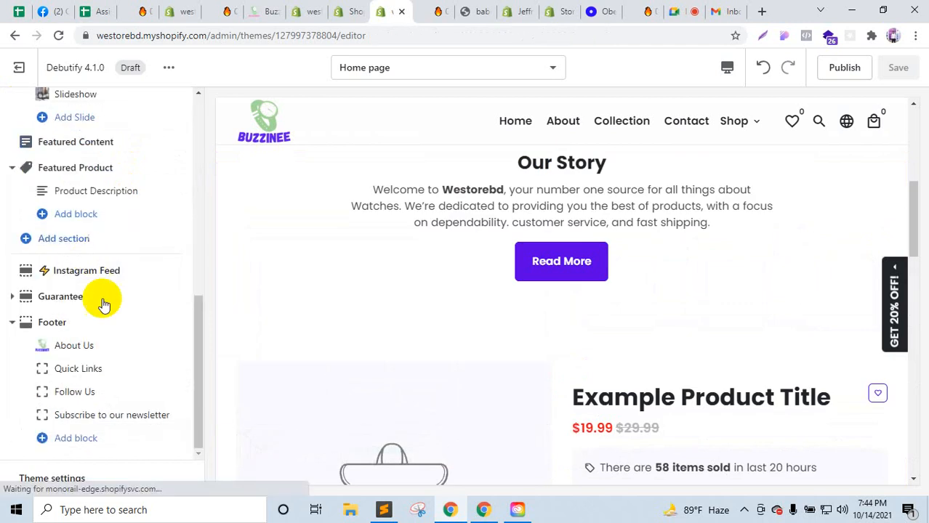
click(82, 415)
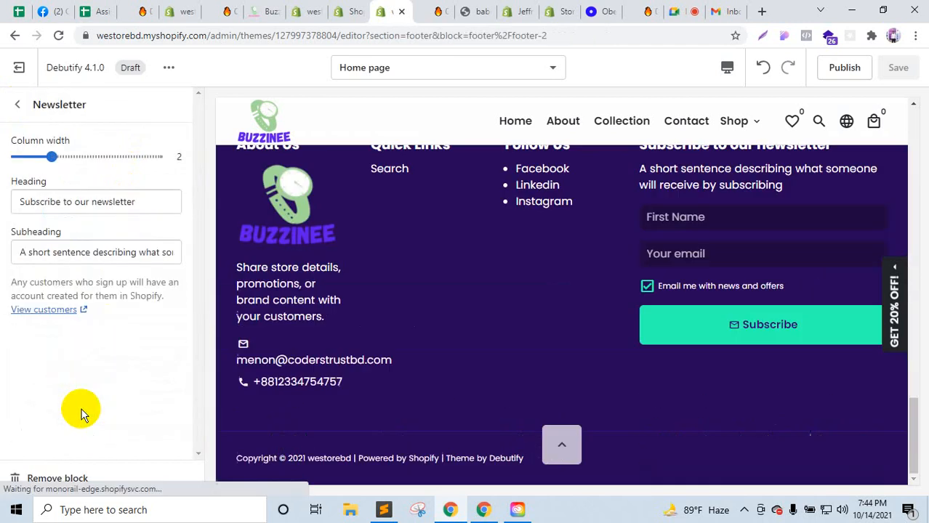
click(18, 107)
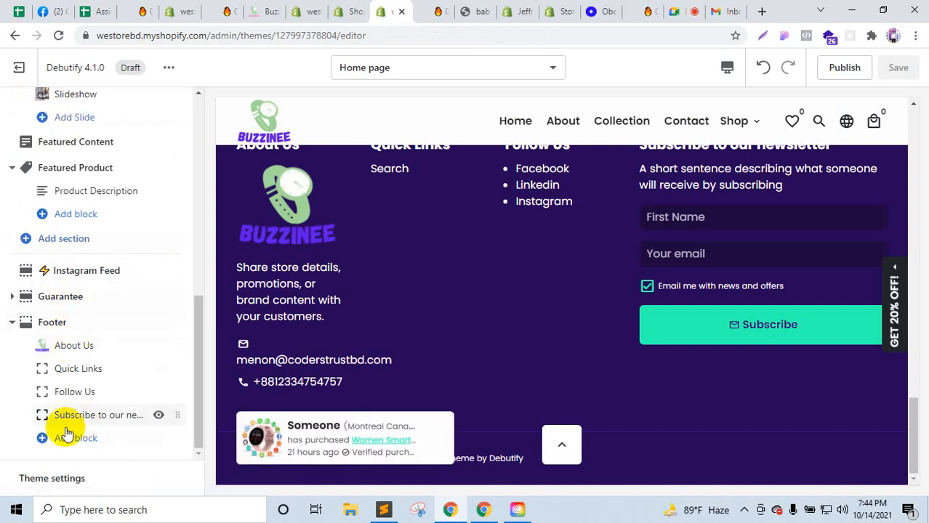
Step: Add a Newsletter section to the home page from the expanded section list
click(70, 241)
scroll(107, 353, down, 5)
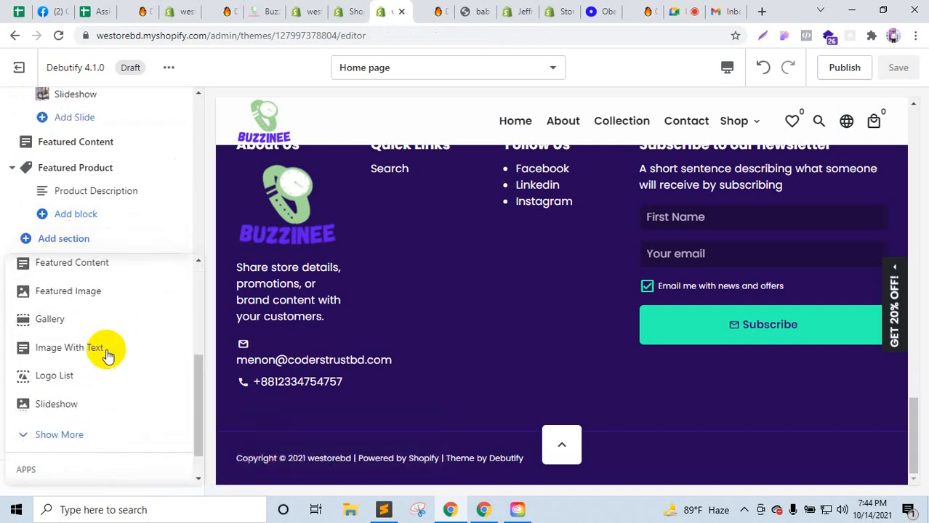
click(67, 434)
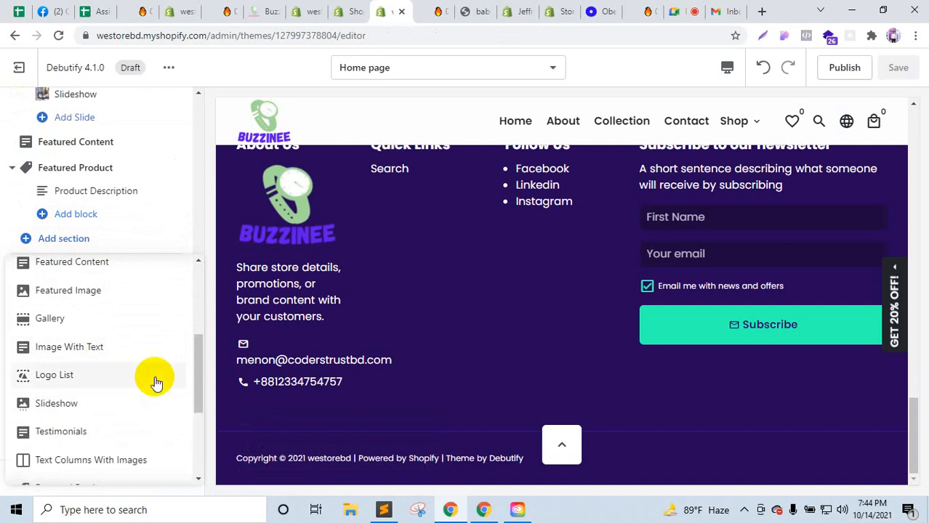
scroll(156, 384, down, 5)
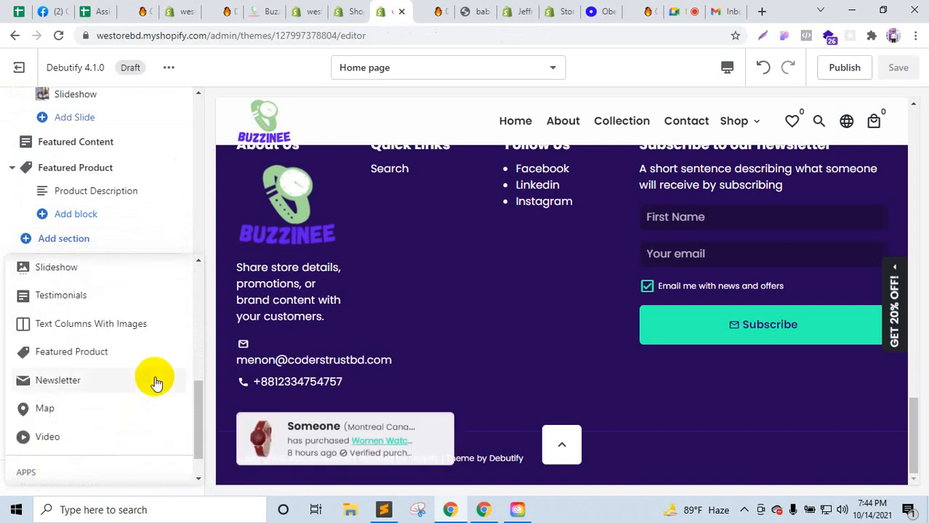
click(87, 379)
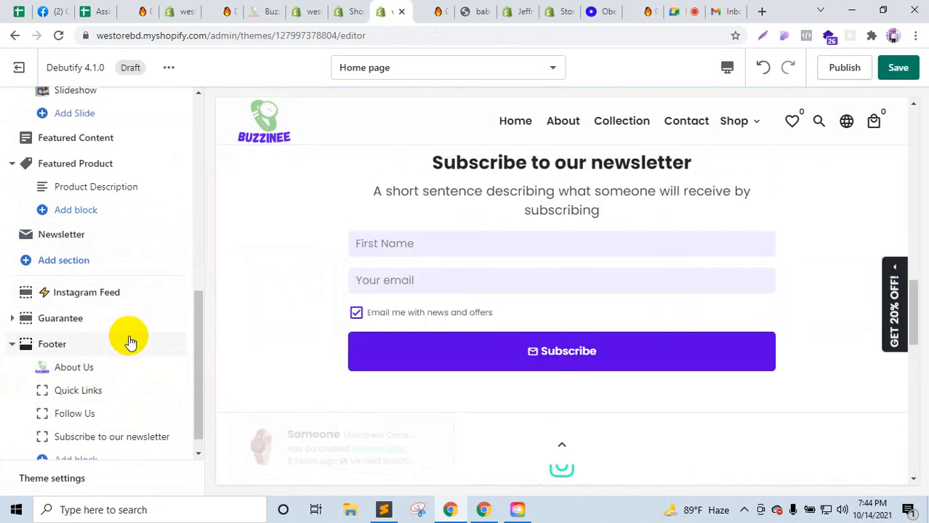
Step: Recheck the footer newsletter block settings and return to the section list
scroll(128, 338, down, 1)
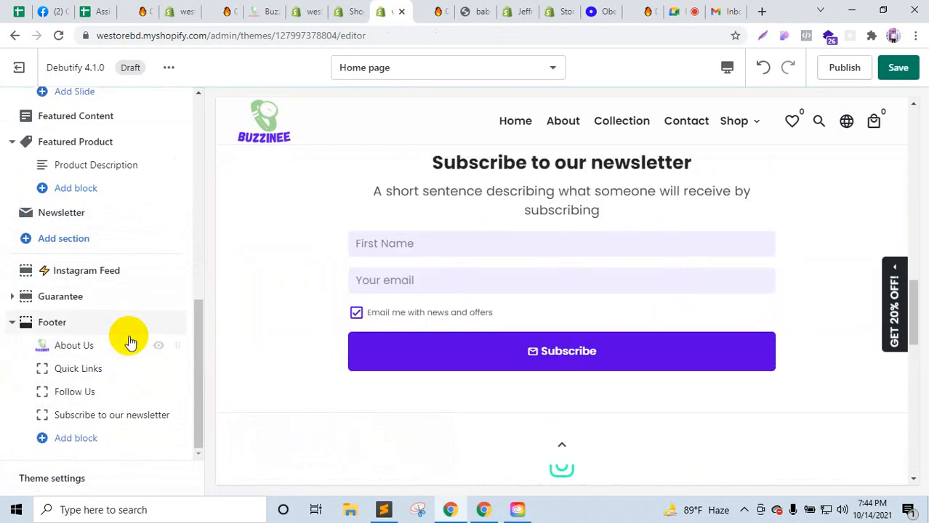
click(124, 414)
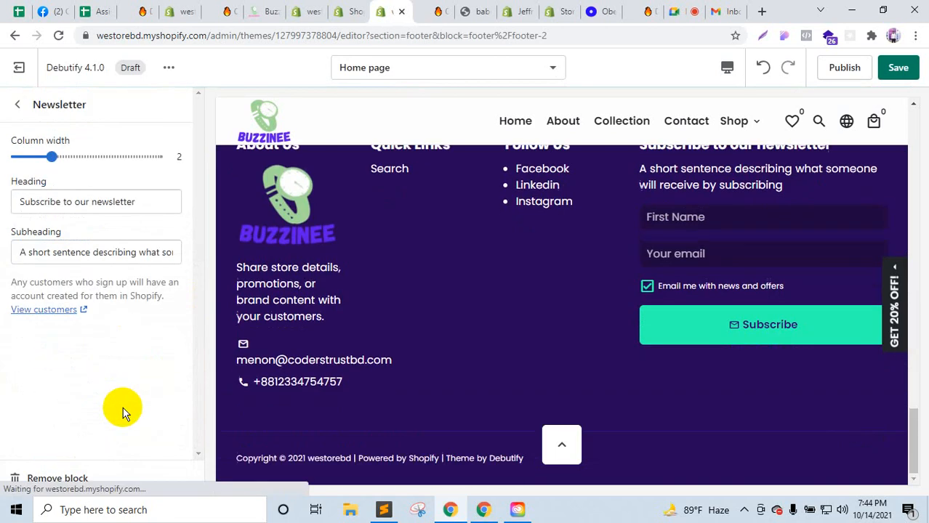
click(18, 107)
scroll(129, 381, up, 2)
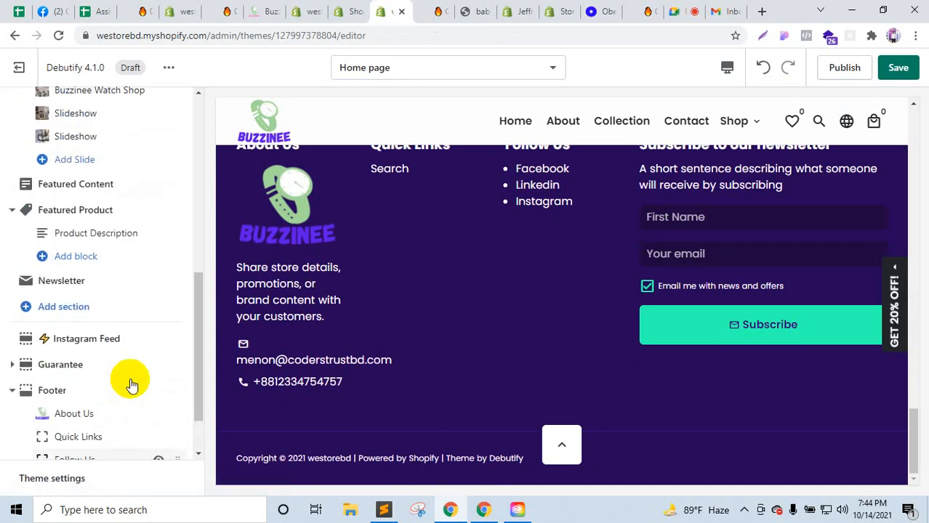
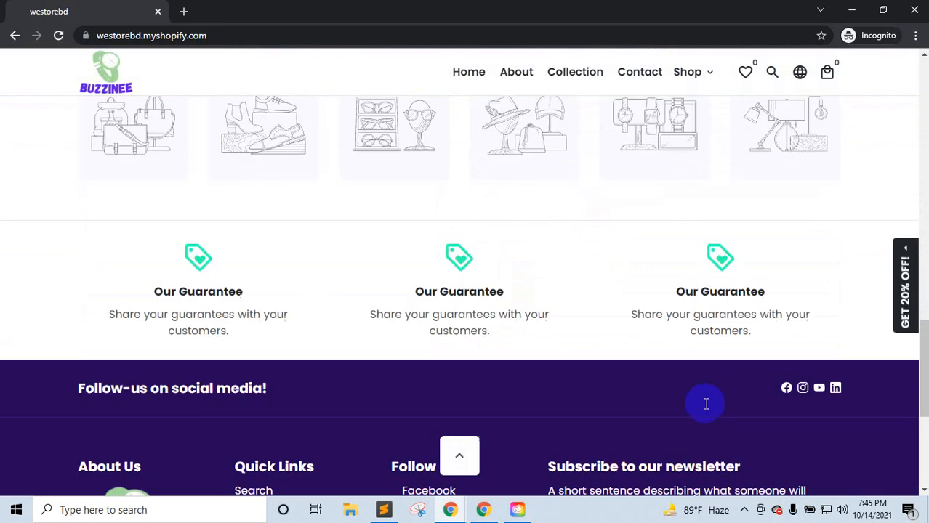
Step: Scroll the storefront, then bring the incognito store window forward
scroll(705, 405, up, 7)
scroll(705, 407, up, 10)
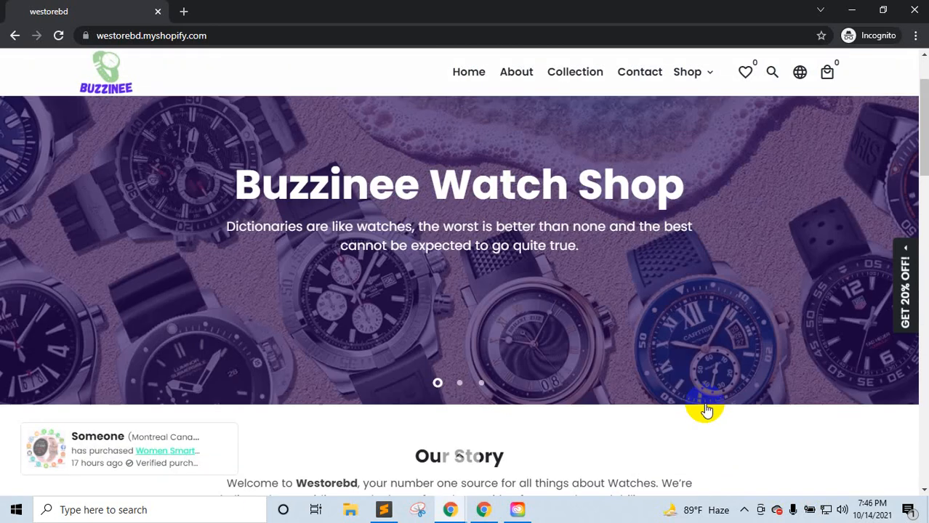
scroll(629, 394, down, 10)
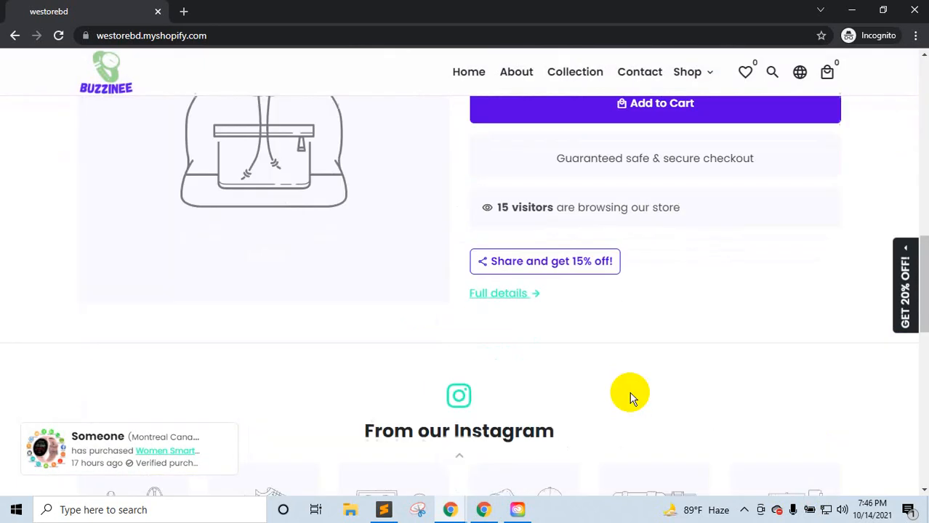
scroll(630, 394, up, 10)
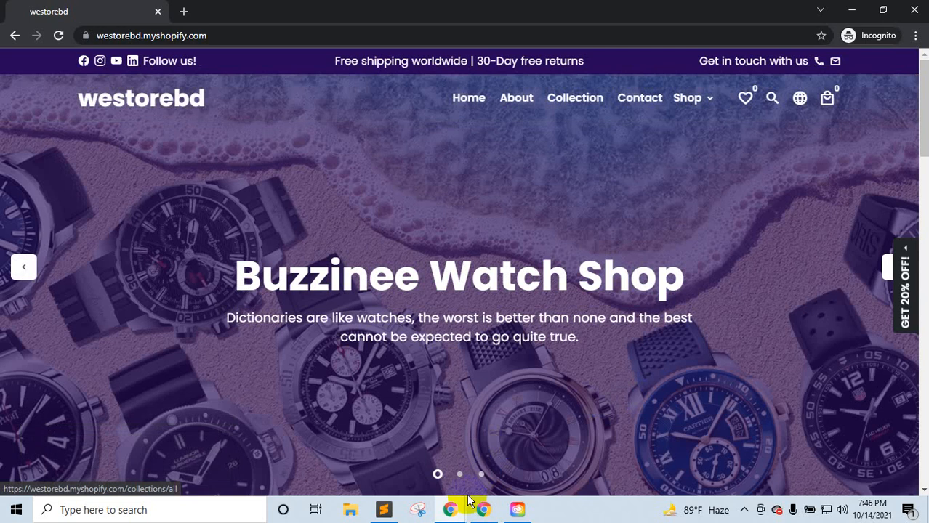
click(449, 508)
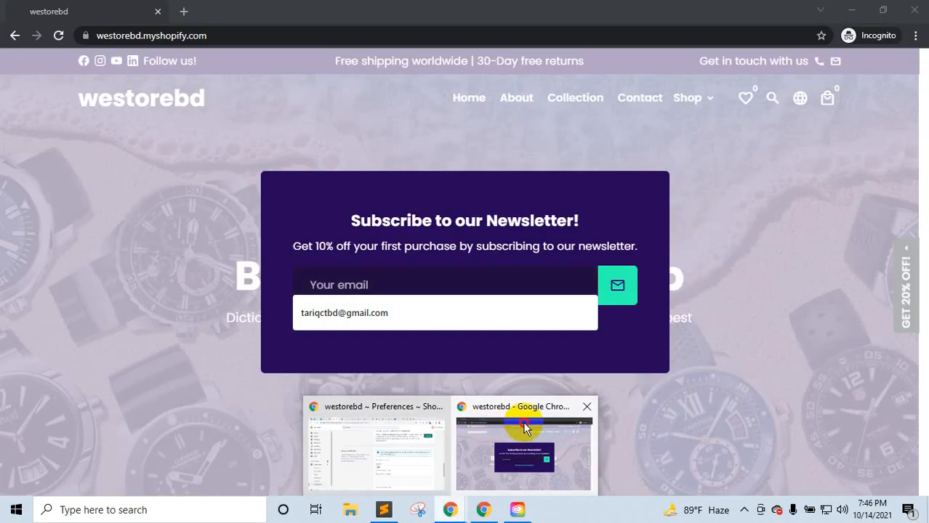
click(523, 426)
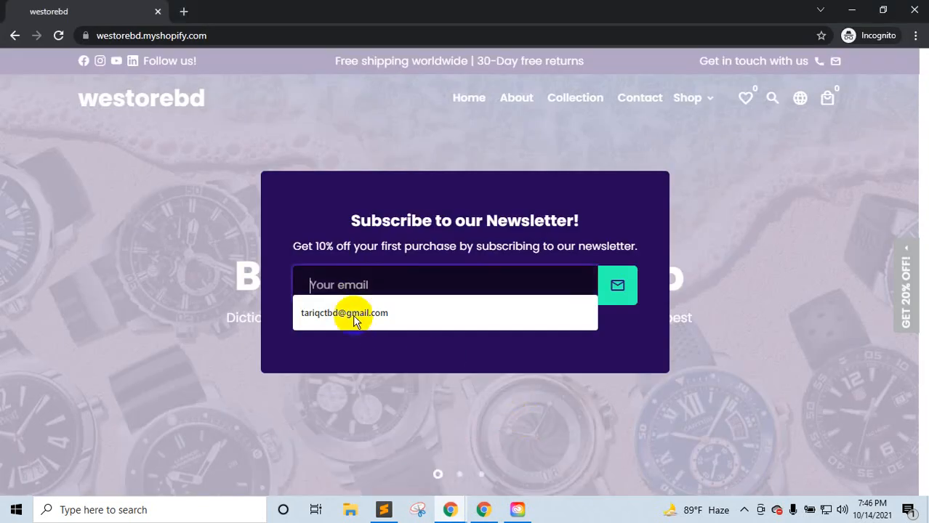
Step: Try the newsletter pop-up's email field, then return to the admin Preferences window
click(348, 280)
click(521, 288)
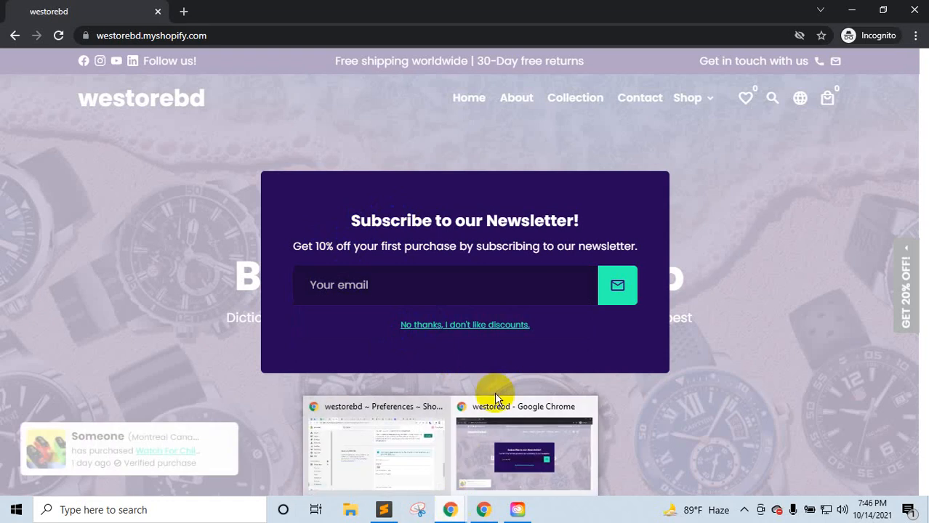
click(470, 287)
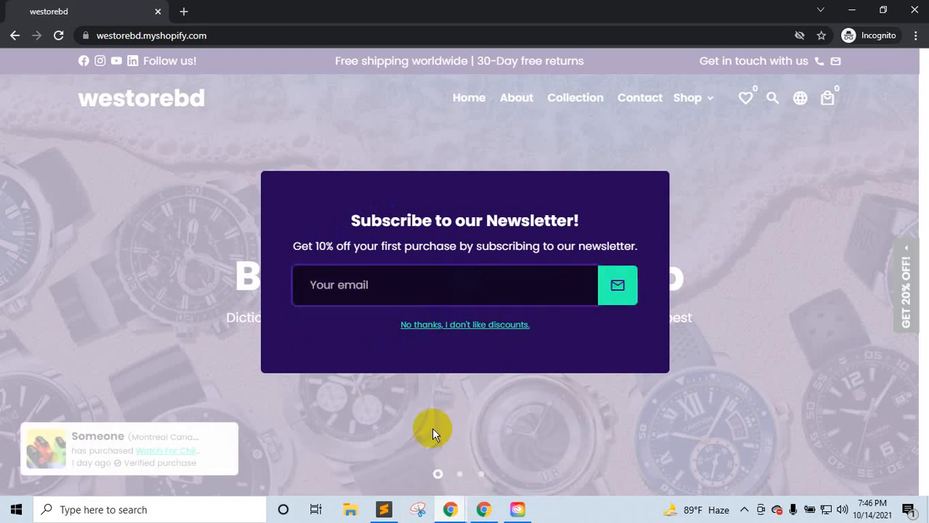
mouse_move(450, 510)
click(358, 460)
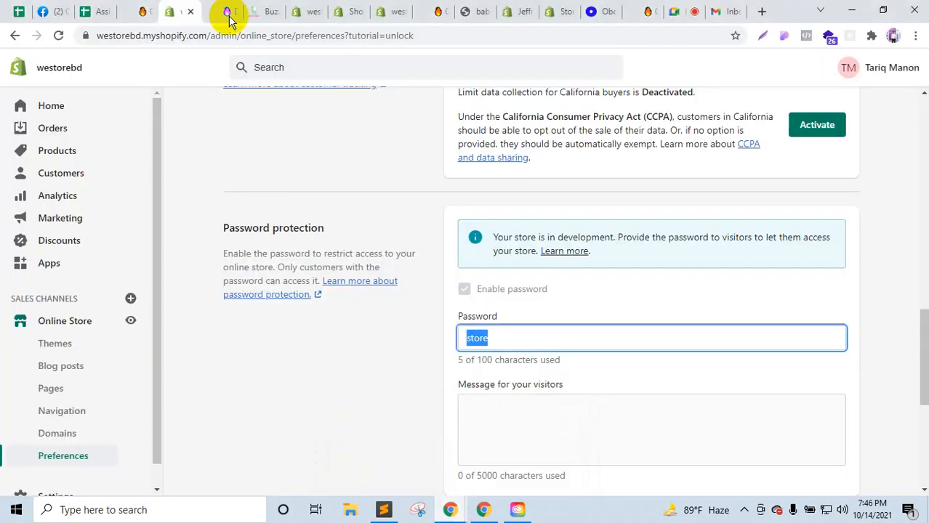
Step: Go to the home page theme editor and open the Debutify Theme settings
click(271, 9)
click(285, 9)
click(295, 9)
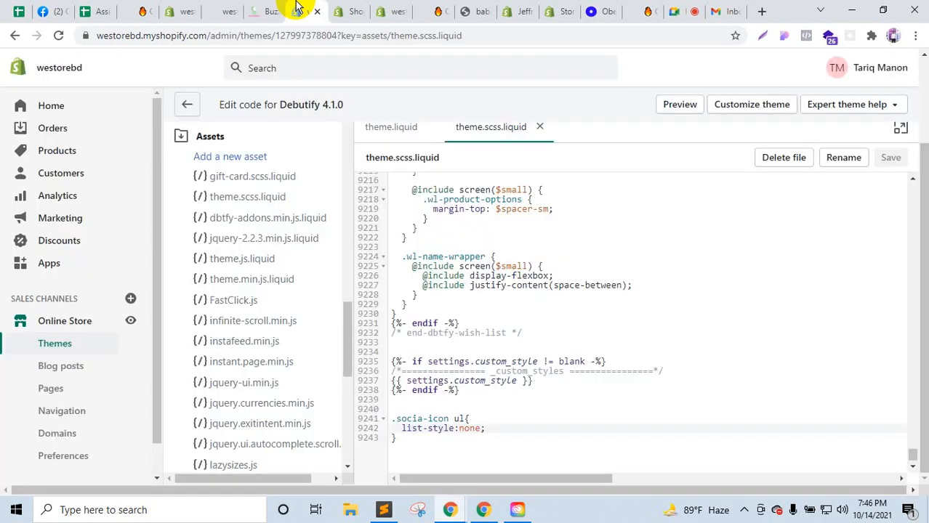
click(385, 10)
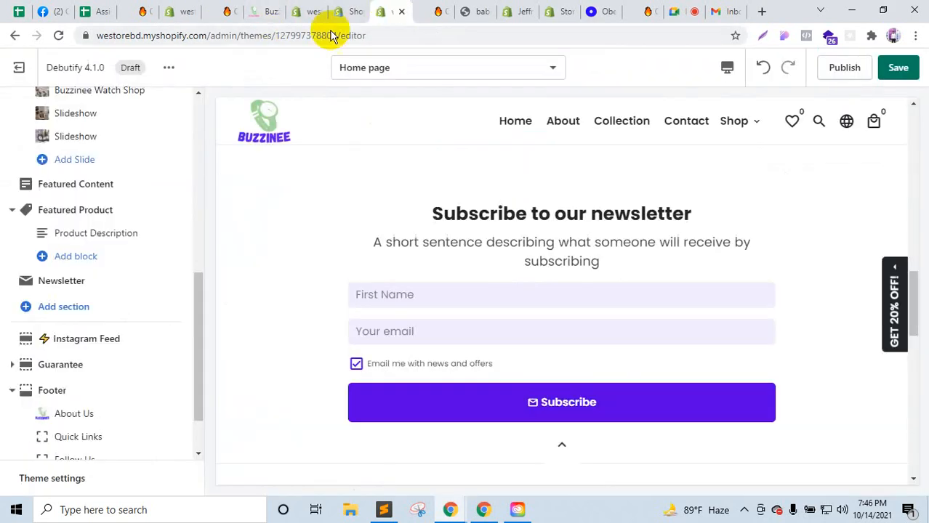
scroll(53, 402, down, 2)
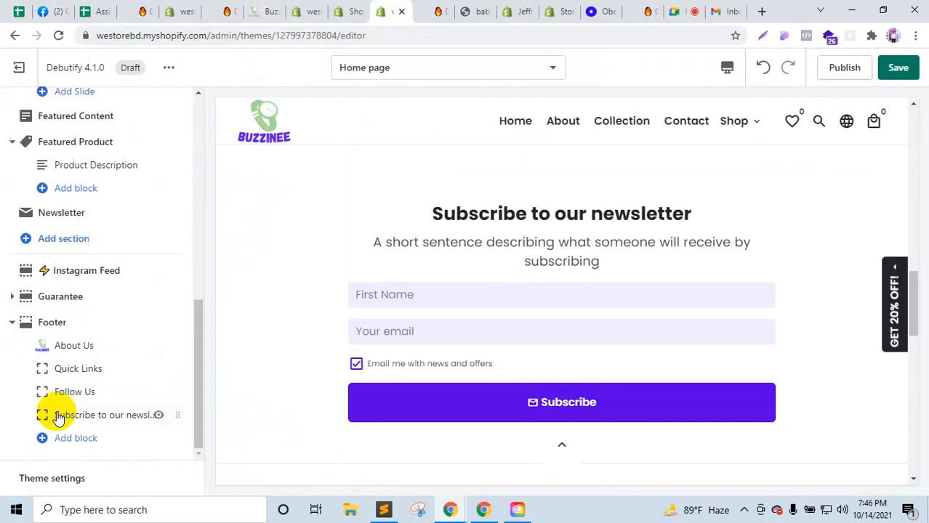
click(46, 480)
scroll(51, 349, down, 3)
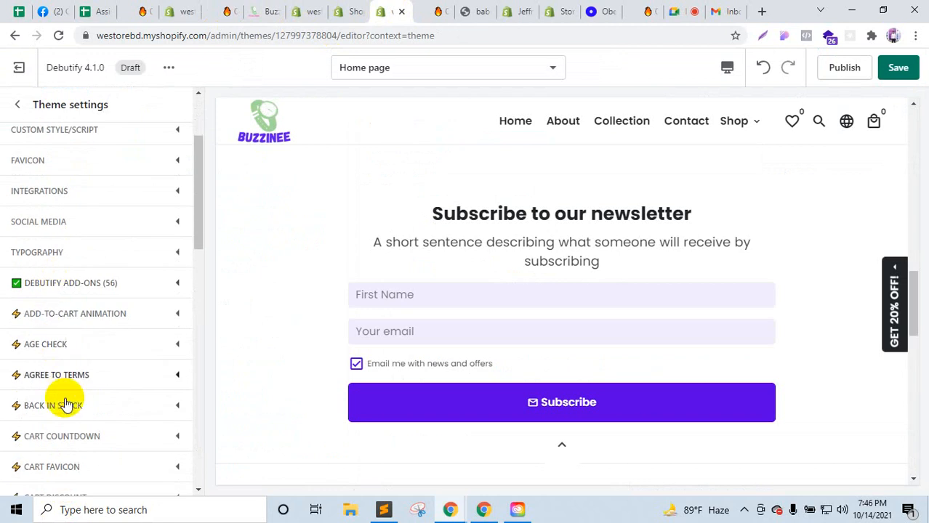
scroll(64, 436, down, 4)
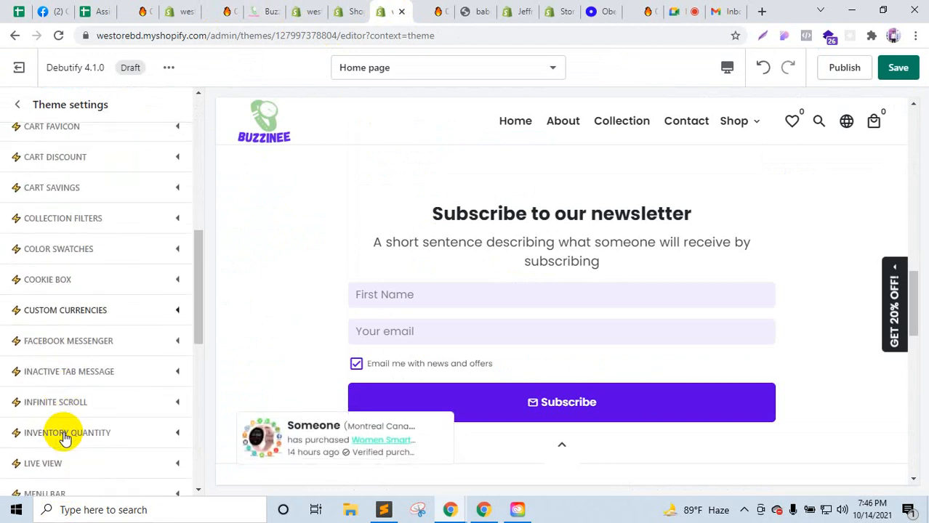
scroll(64, 436, down, 5)
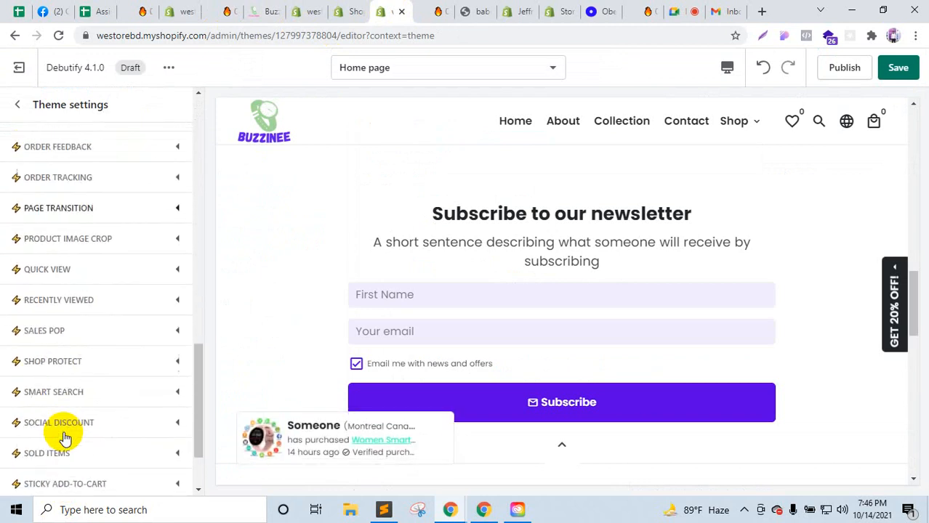
scroll(65, 436, down, 3)
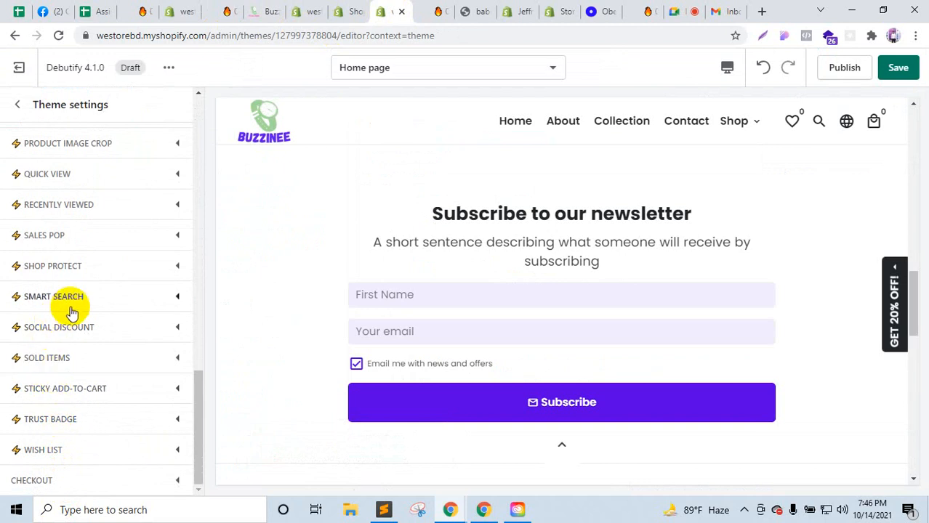
scroll(74, 311, up, 2)
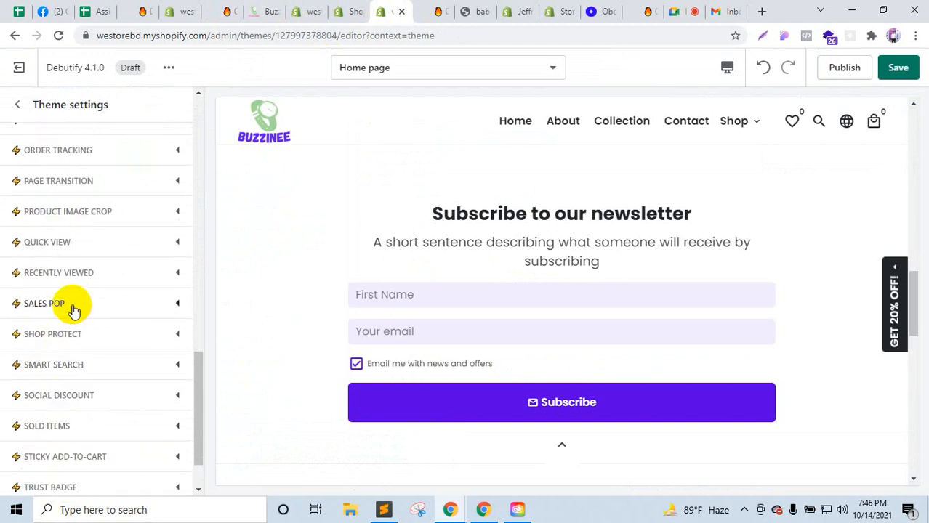
scroll(74, 311, up, 4)
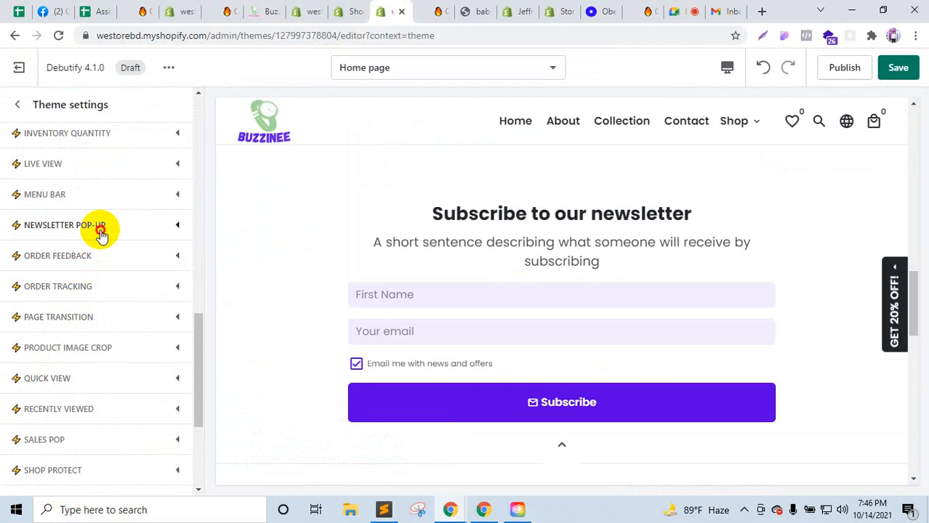
Step: Expand Newsletter Pop-up and follow its 'step-by-step tutorial' link
click(101, 229)
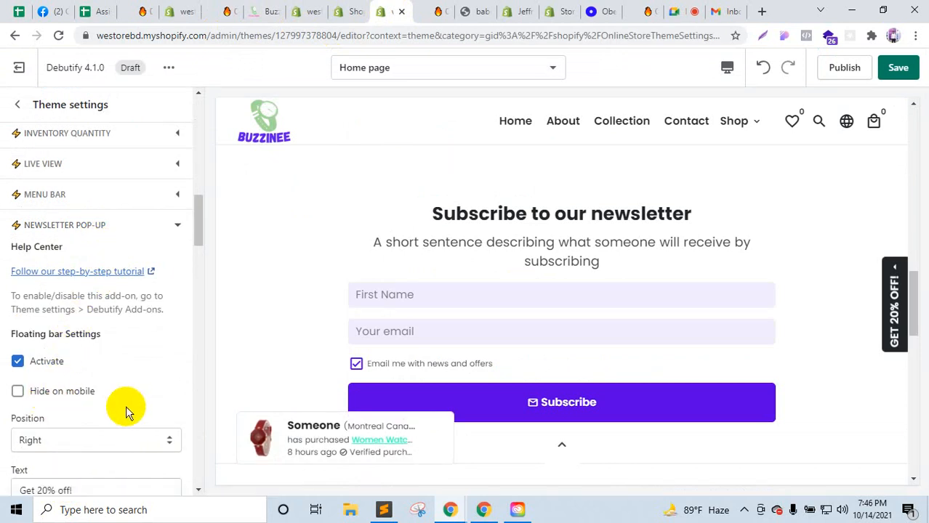
scroll(127, 405, down, 5)
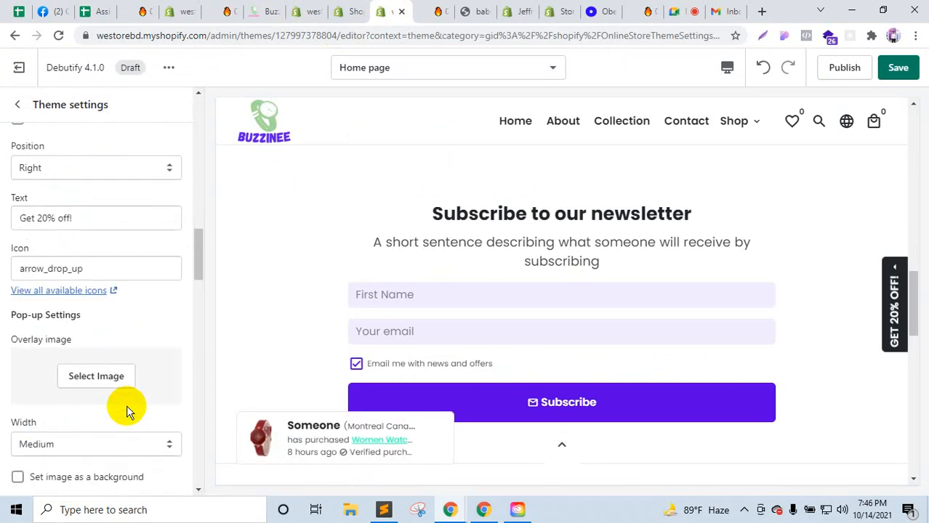
scroll(126, 405, down, 1)
scroll(127, 405, down, 1)
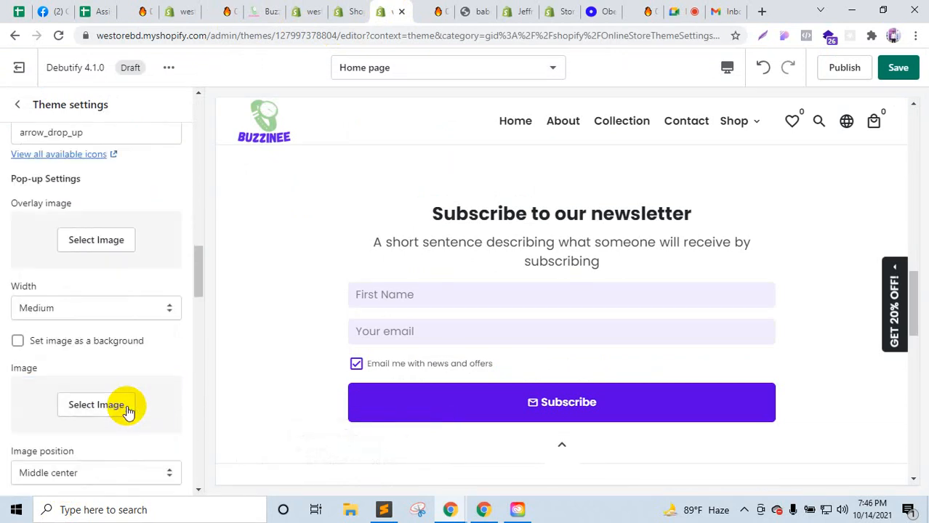
scroll(127, 405, up, 2)
scroll(127, 405, up, 3)
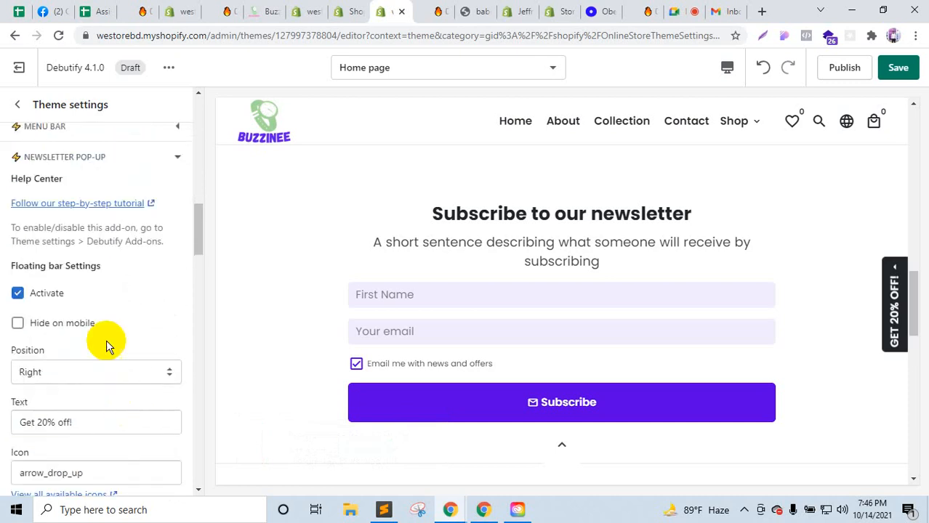
click(68, 203)
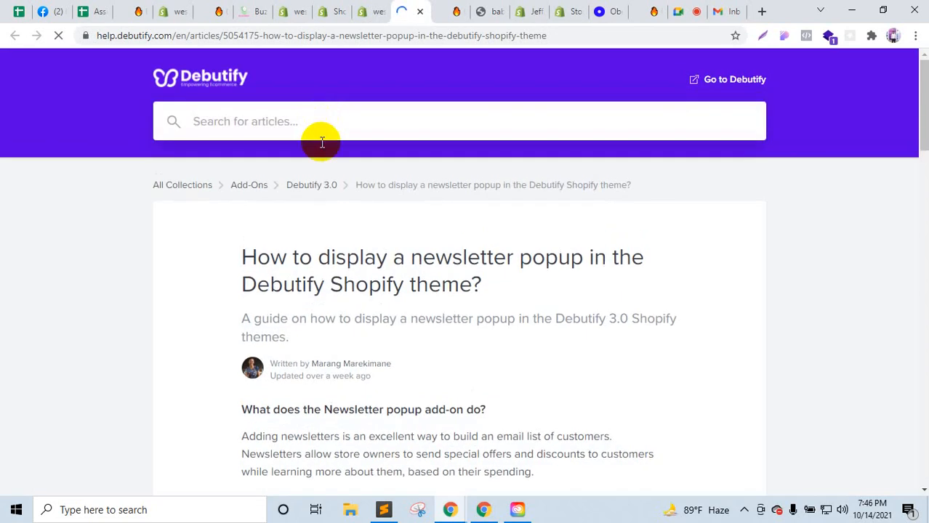
Step: Scroll the newsletter popup help article down to the 'Did this answer your question?' prompt
scroll(323, 271, down, 3)
scroll(321, 265, down, 12)
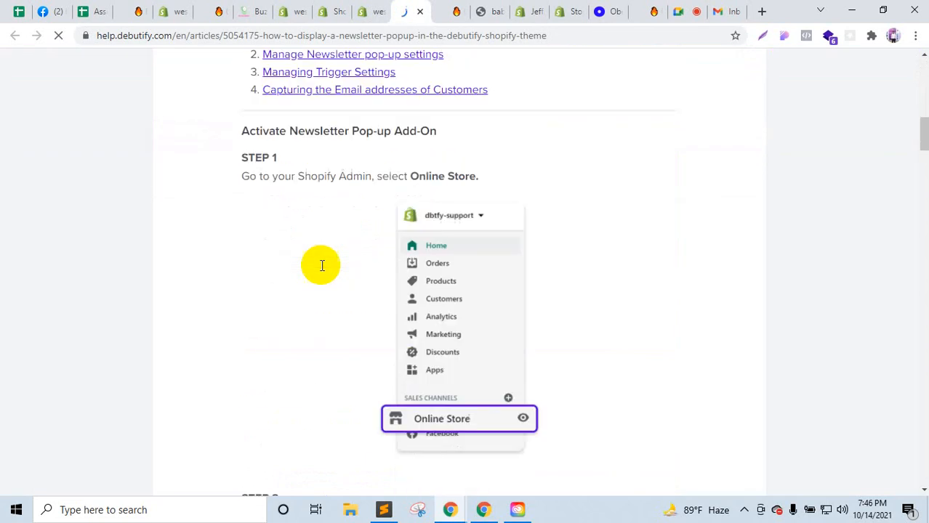
scroll(321, 266, down, 10)
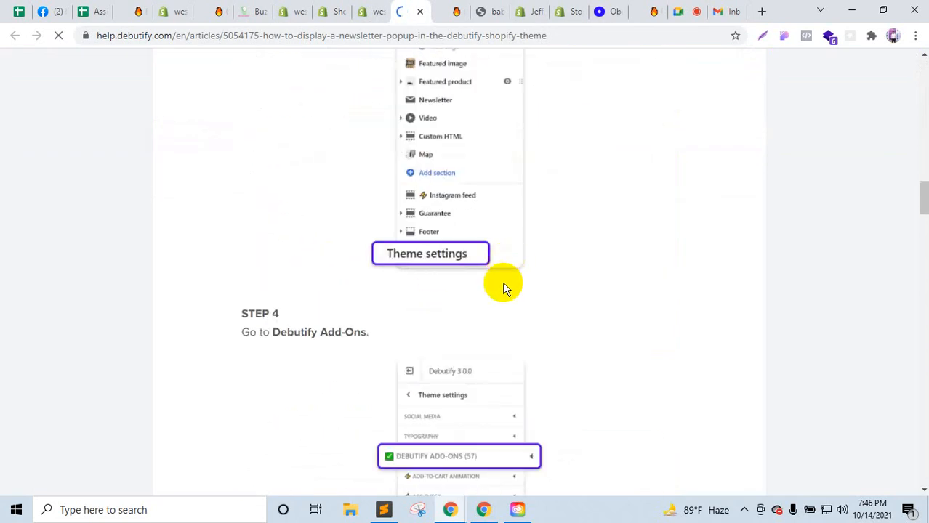
scroll(505, 288, down, 8)
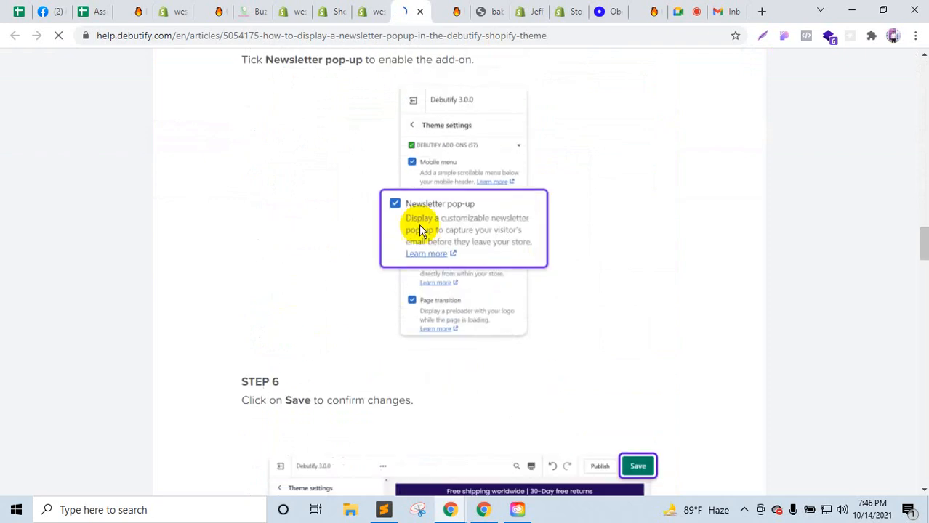
scroll(421, 231, down, 5)
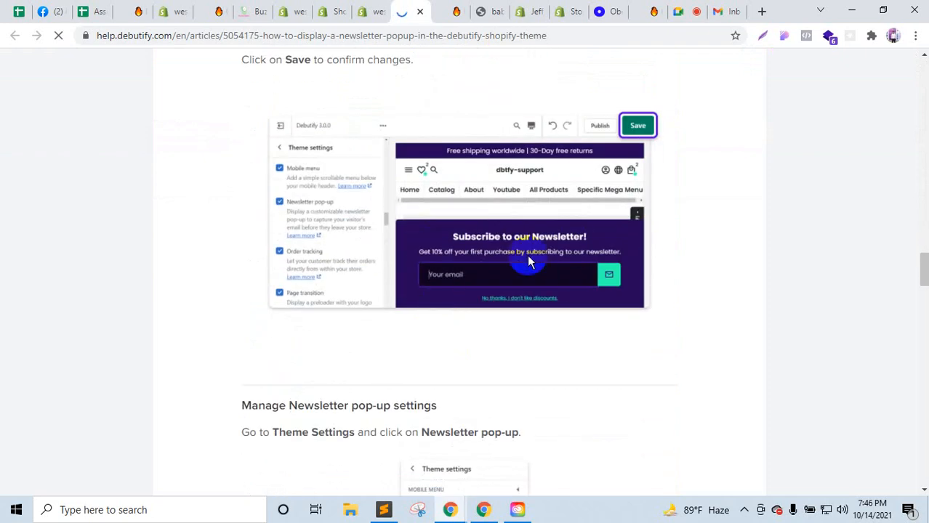
scroll(573, 356, down, 5)
scroll(573, 356, down, 5)
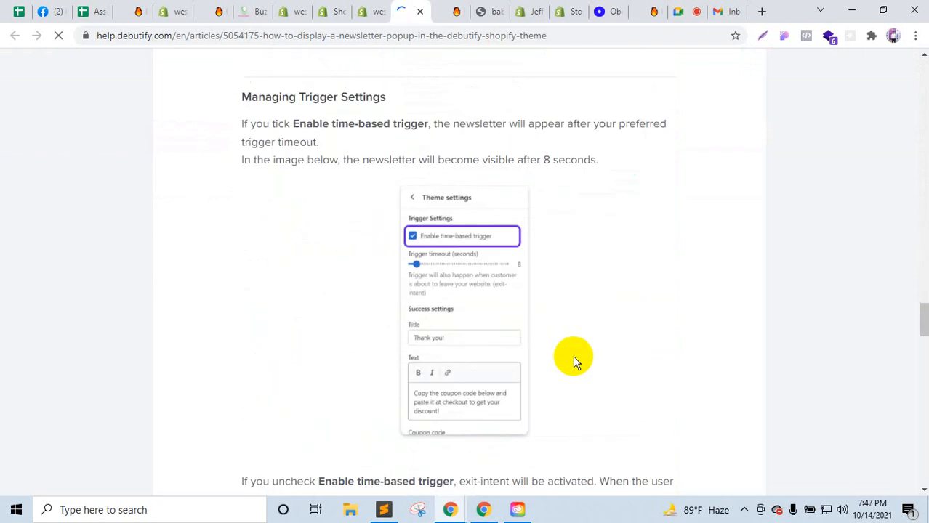
scroll(573, 355, down, 10)
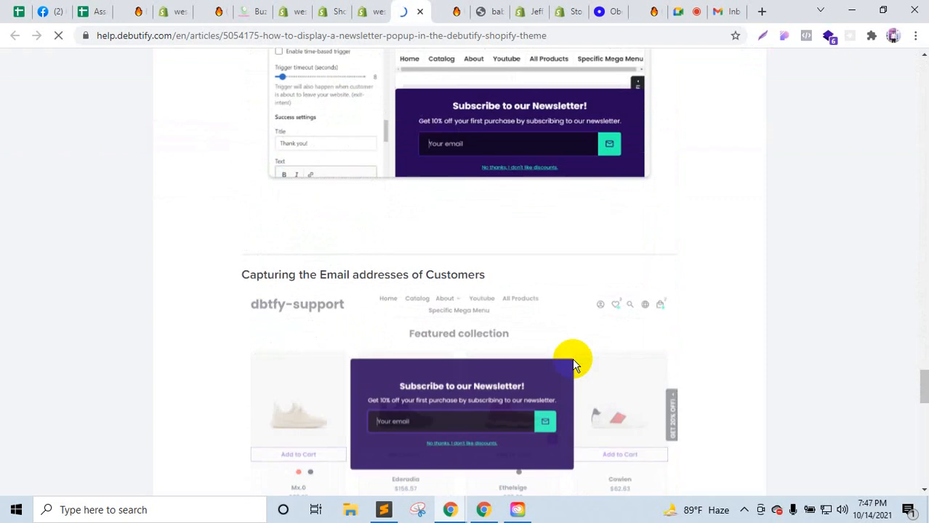
scroll(574, 361, down, 10)
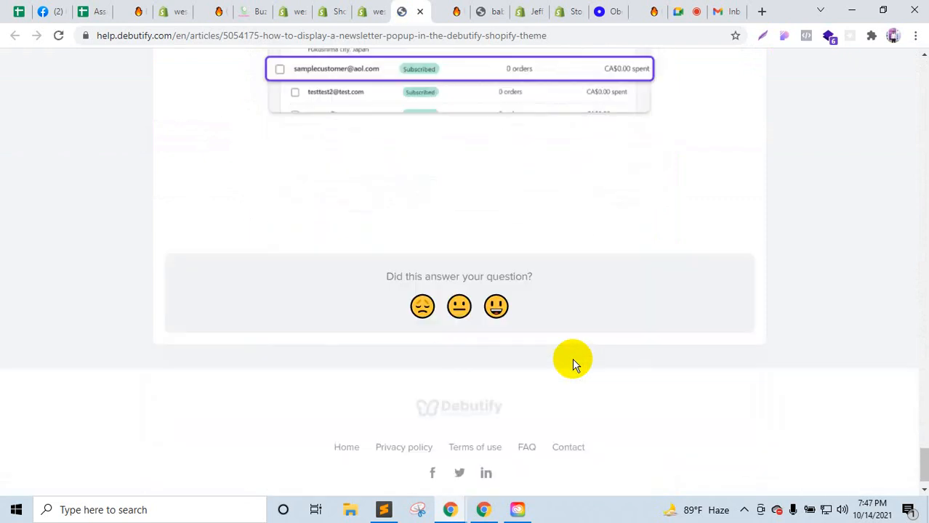
Step: Look over the Preferences, Google Meet, jeffrey-international and Buzzinee store tabs
click(170, 9)
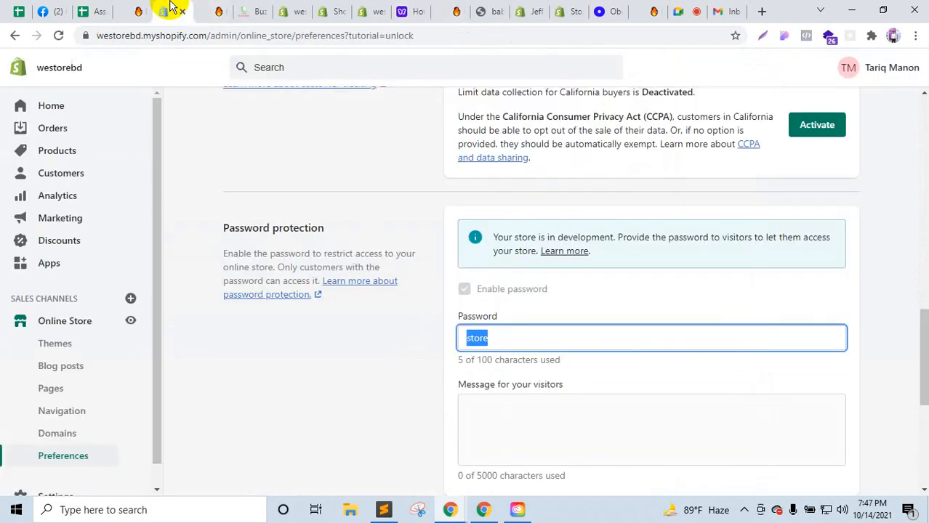
click(680, 9)
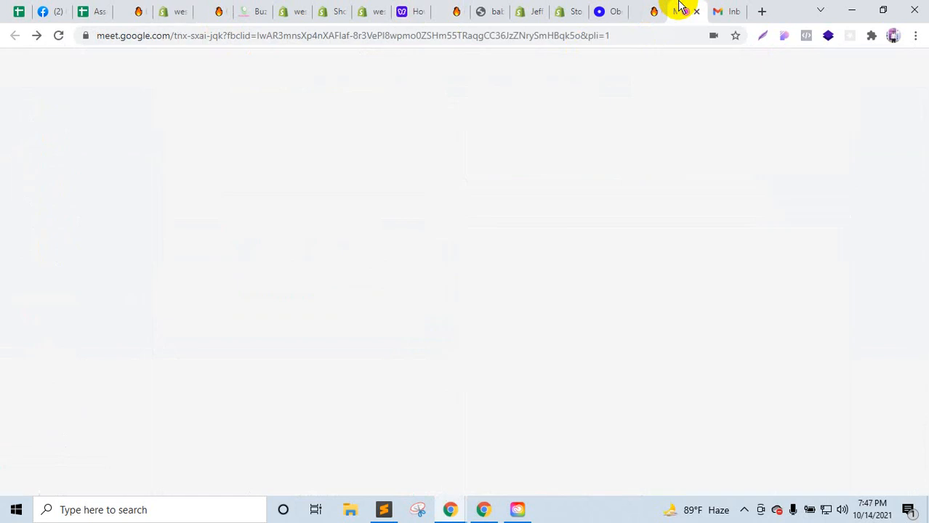
click(653, 9)
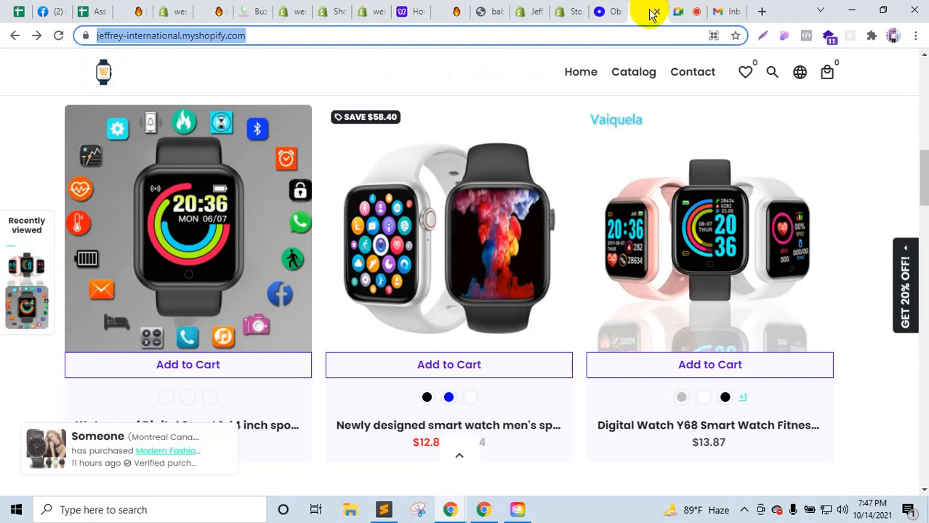
click(656, 13)
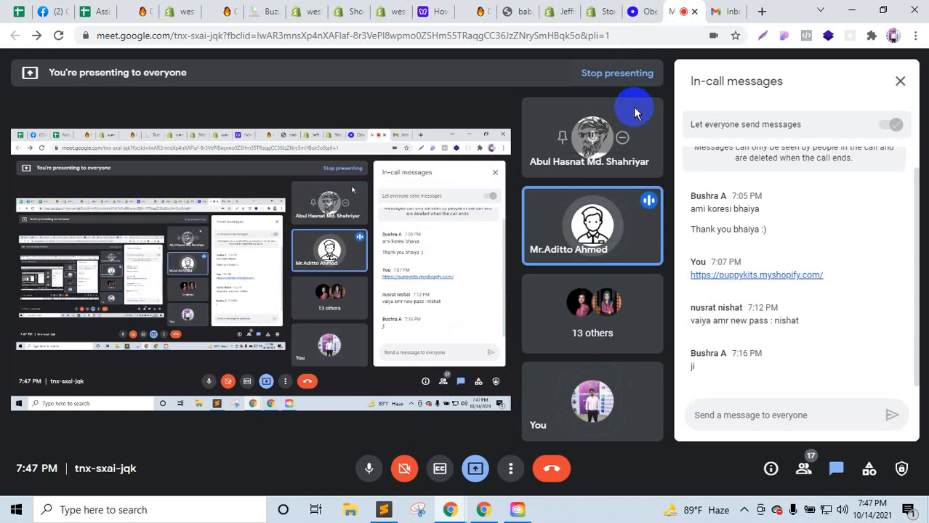
click(278, 10)
click(312, 9)
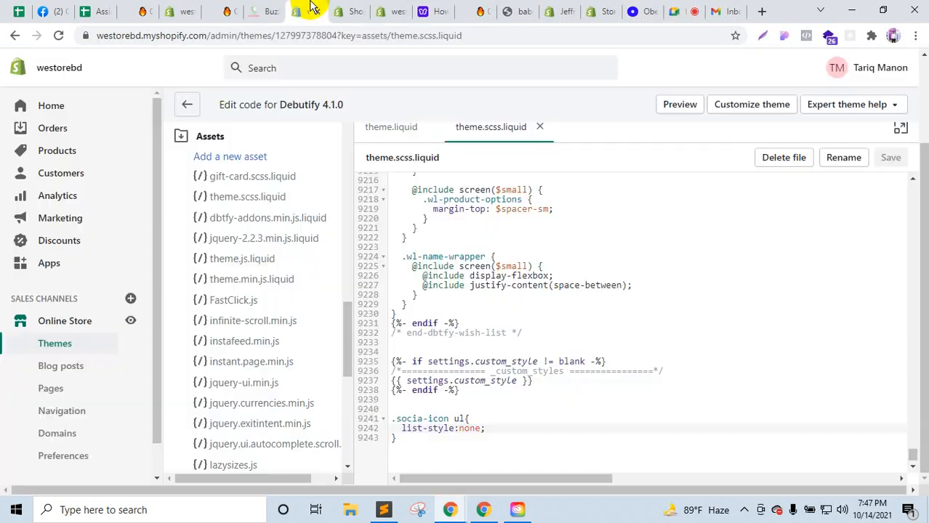
click(270, 9)
Step: Cycle through the code editor, preferences and store tabs, ending on the newsletter pop-up settings
scroll(497, 245, up, 3)
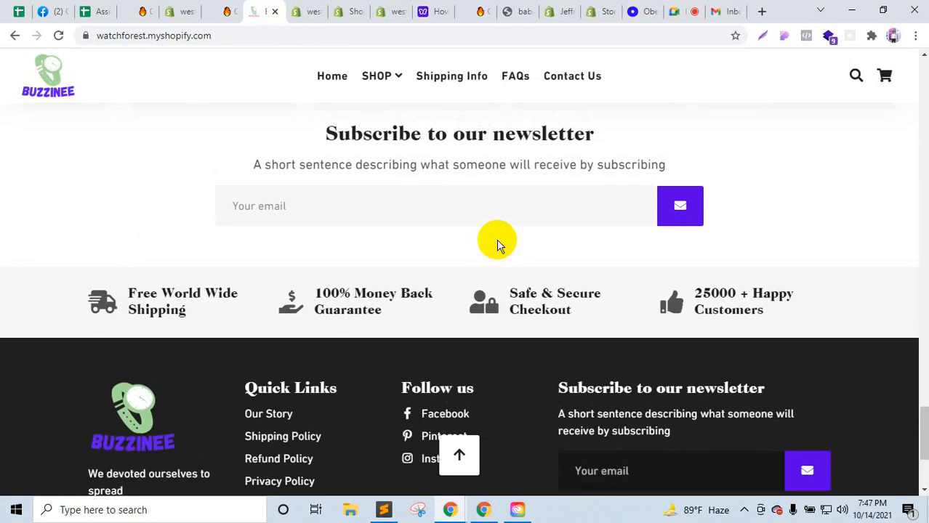
scroll(498, 245, up, 20)
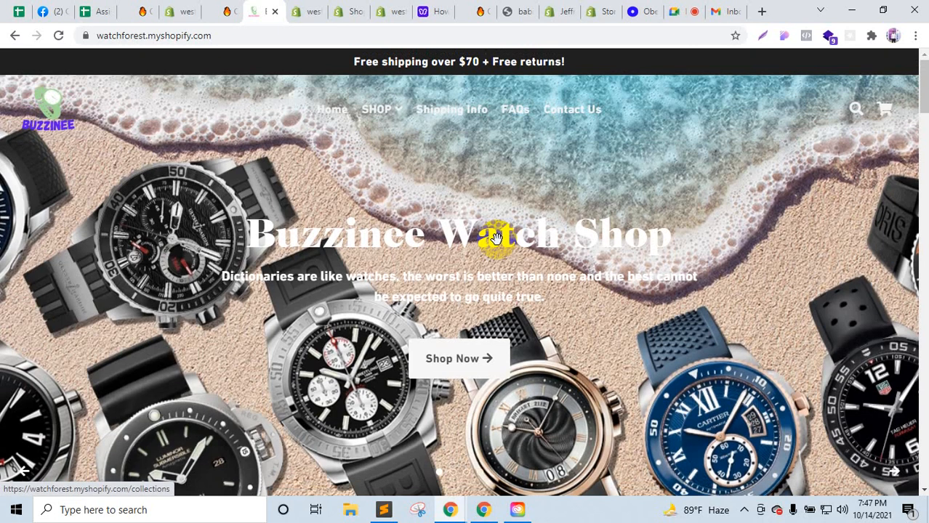
click(317, 8)
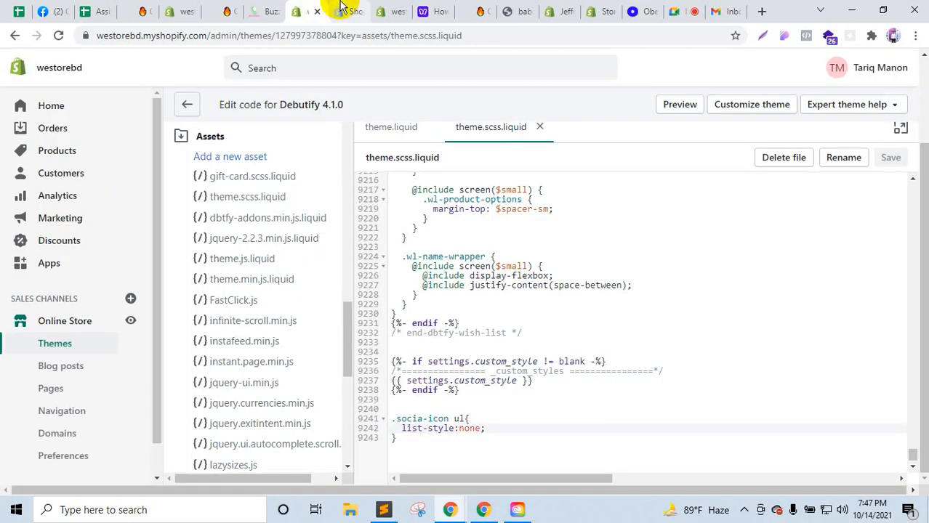
click(388, 11)
click(187, 8)
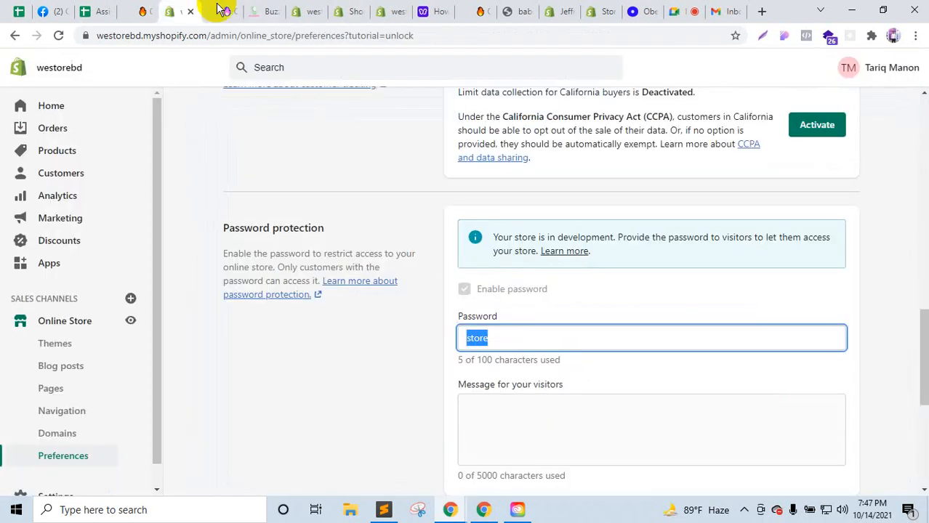
click(226, 9)
click(261, 9)
click(296, 9)
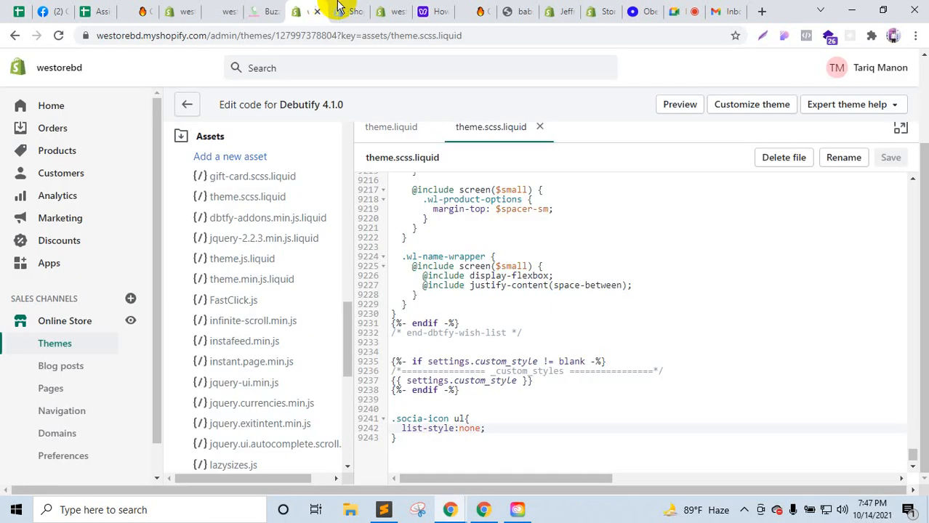
click(387, 9)
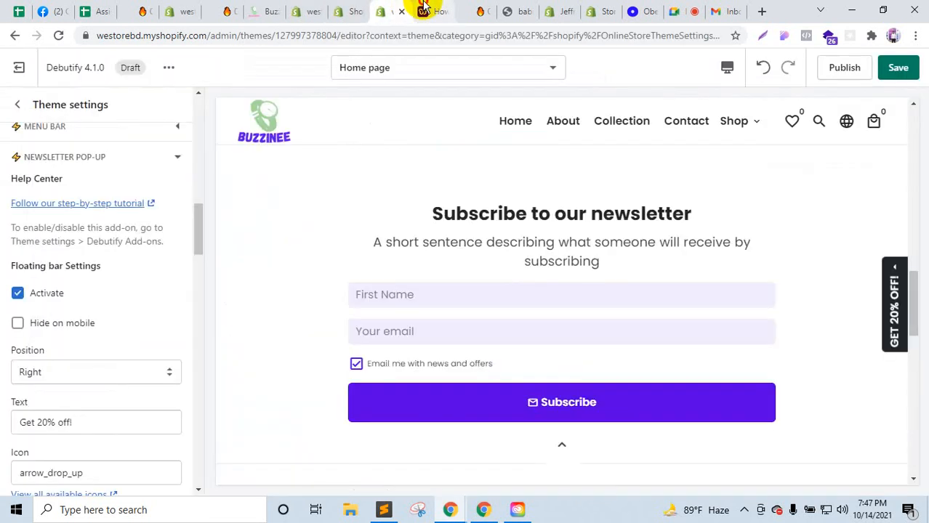
Step: Return to the theme editor and back out of Newsletter Pop-up to the sections list
click(424, 6)
click(396, 8)
scroll(89, 204, up, 10)
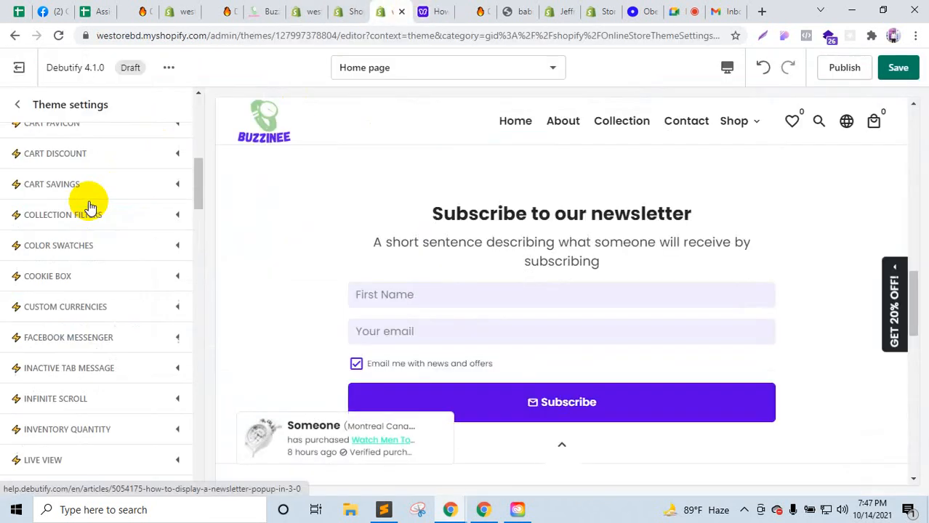
click(11, 111)
scroll(94, 217, up, 4)
scroll(93, 214, down, 3)
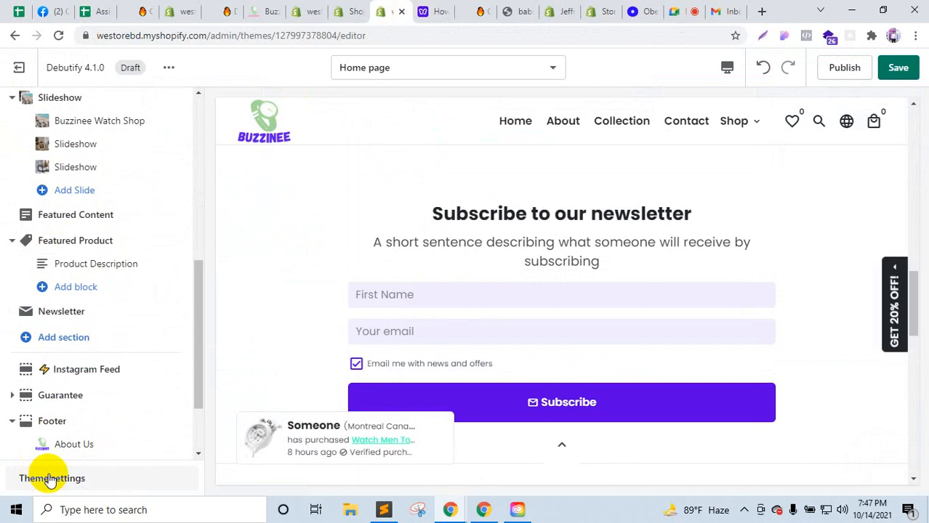
Step: Expand Social Media in Theme settings to show the Facebook, Twitter, Pinterest, WhatsApp, Email, Messenger sharing options
click(51, 480)
scroll(527, 387, up, 10)
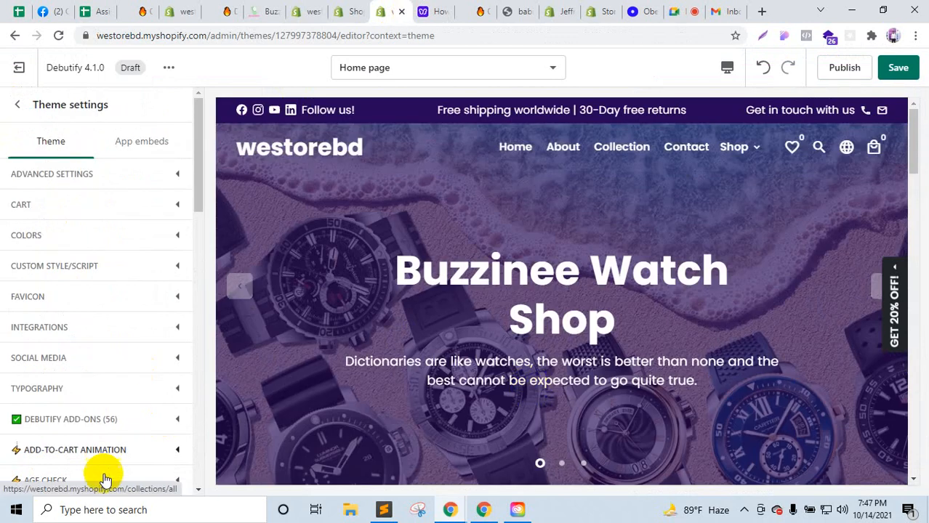
scroll(102, 465, down, 2)
scroll(99, 452, up, 2)
scroll(98, 451, down, 5)
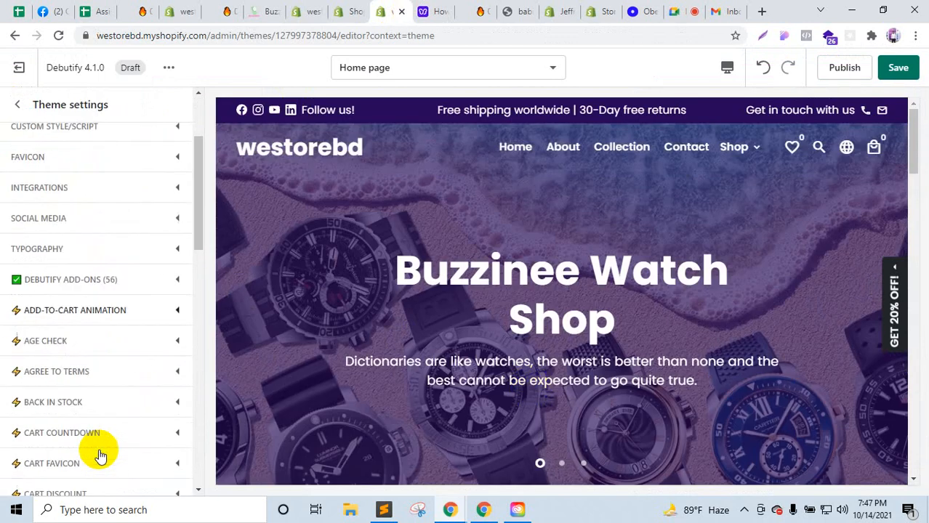
scroll(97, 449, up, 5)
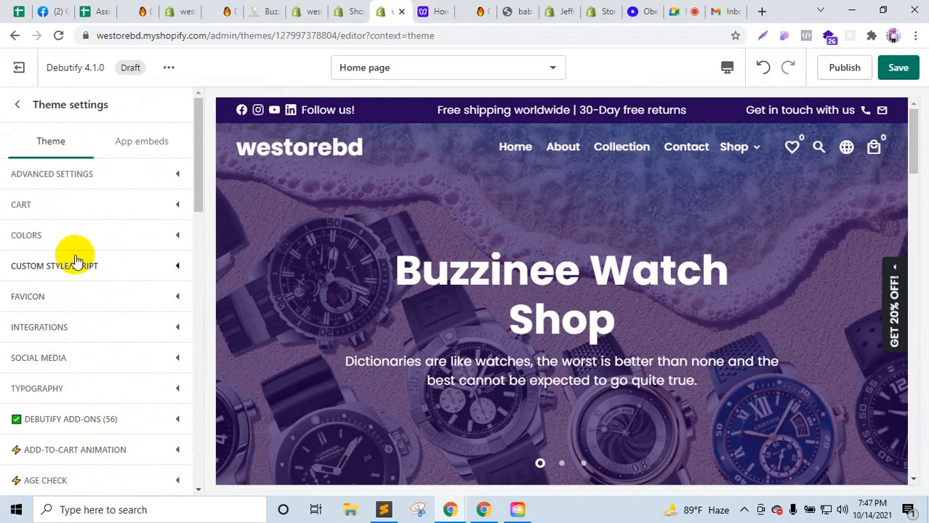
scroll(67, 283, down, 1)
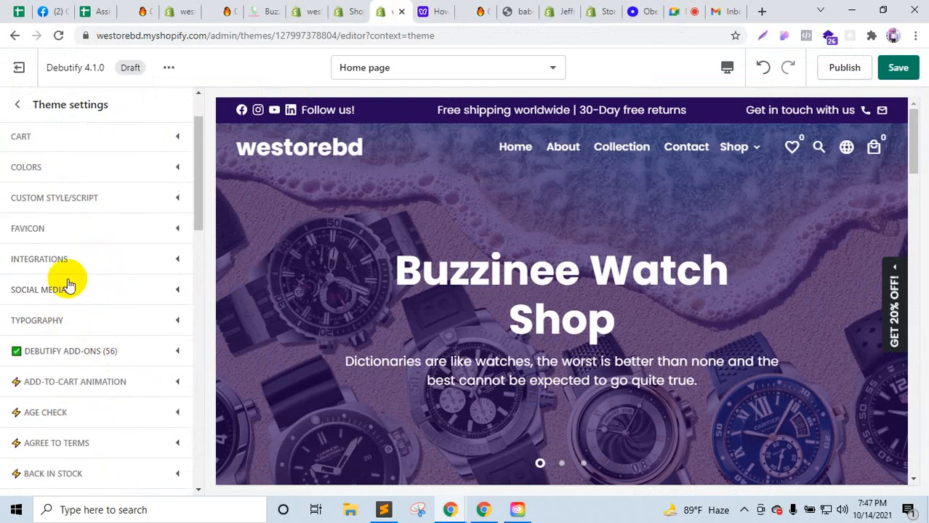
click(68, 284)
scroll(68, 280, down, 3)
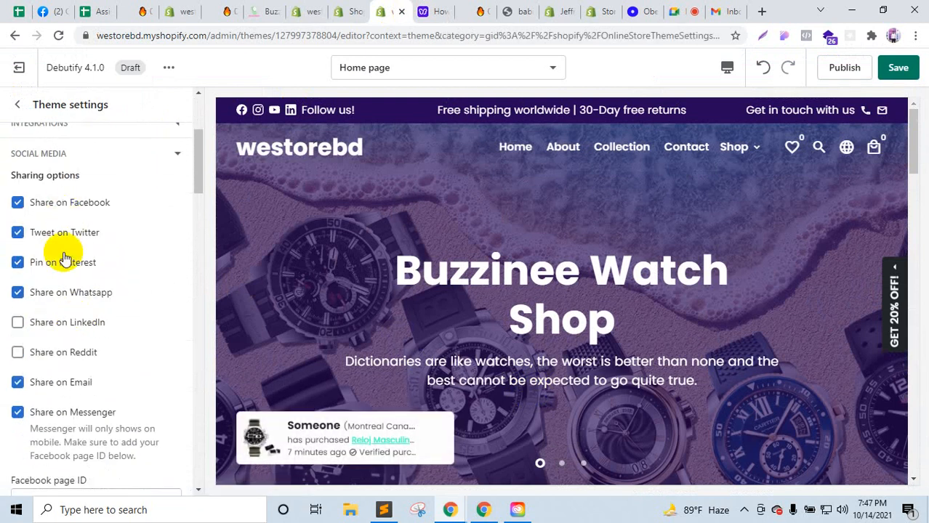
Step: Scroll to the Social Media accounts and test the Instagram link in the store preview
scroll(69, 327, up, 3)
scroll(87, 385, down, 15)
scroll(73, 356, up, 2)
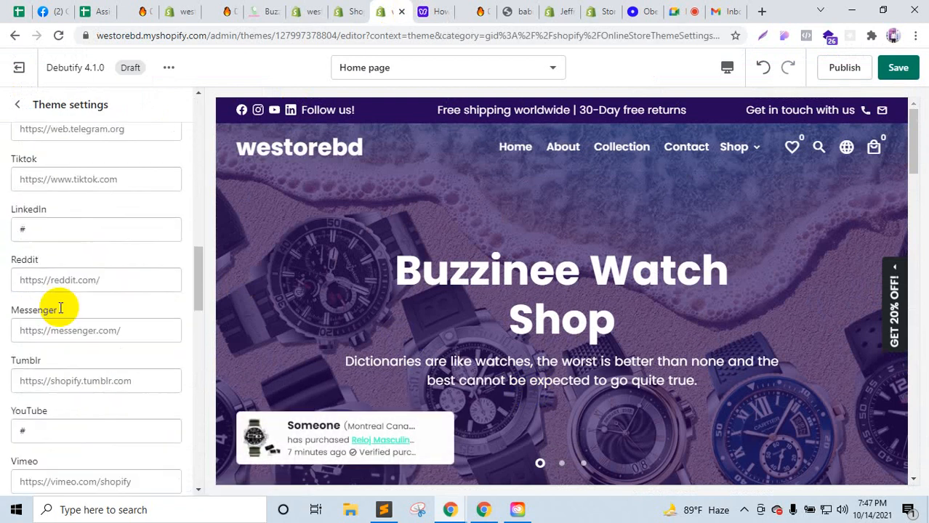
scroll(31, 263, up, 2)
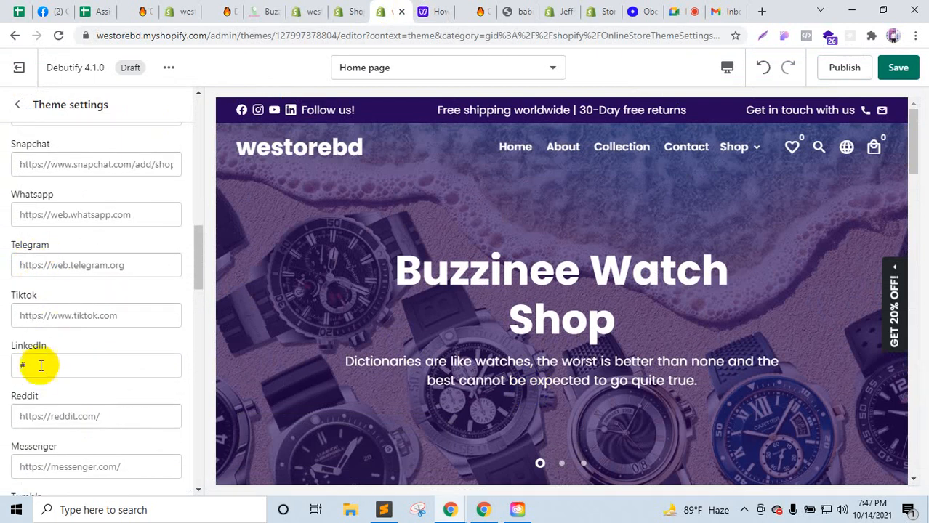
scroll(33, 372, down, 2)
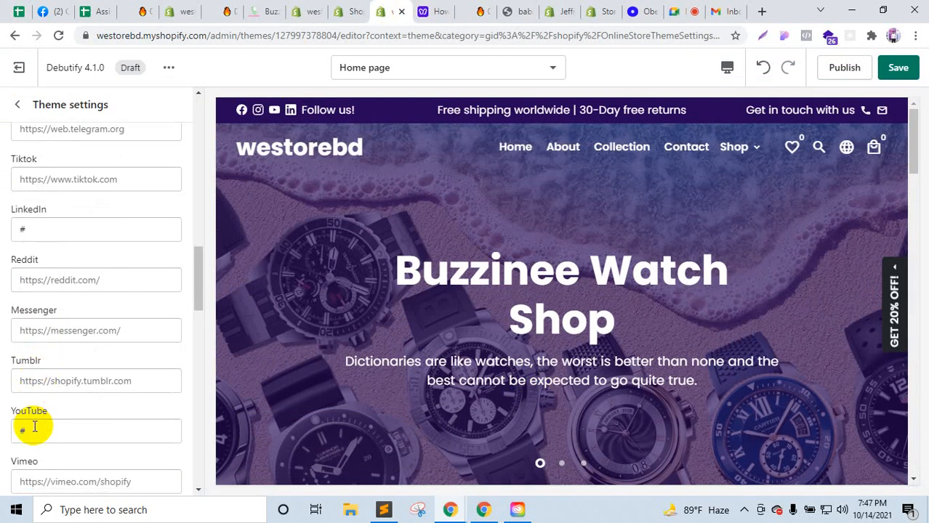
scroll(36, 430, down, 2)
scroll(29, 336, up, 6)
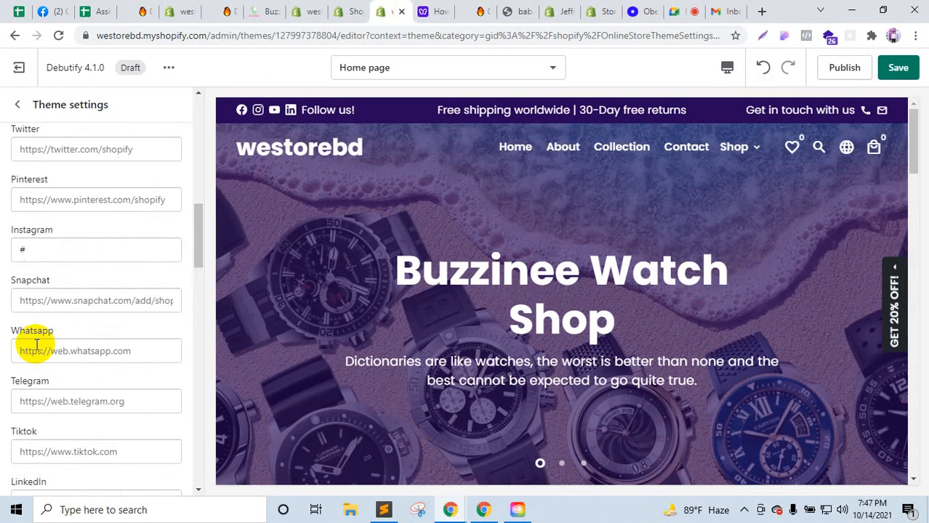
scroll(38, 360, down, 2)
scroll(39, 356, up, 3)
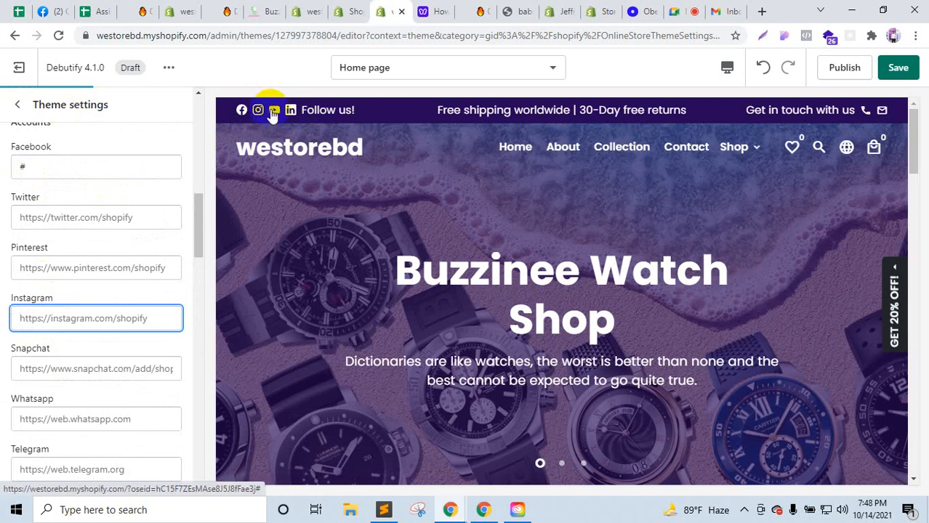
click(258, 111)
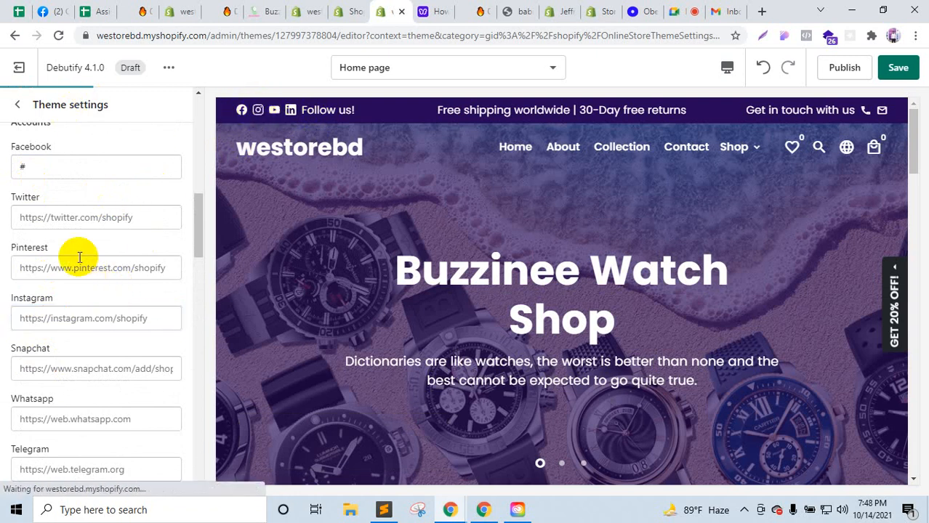
Step: Clear the Instagram URL, save the Debutify theme, and return to the Themes list
scroll(78, 258, up, 1)
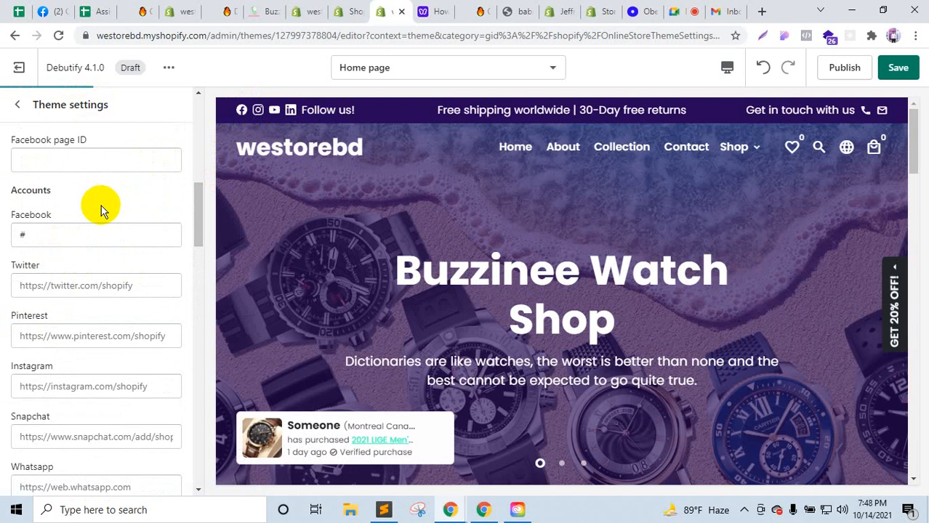
scroll(101, 205, up, 1)
scroll(91, 251, down, 1)
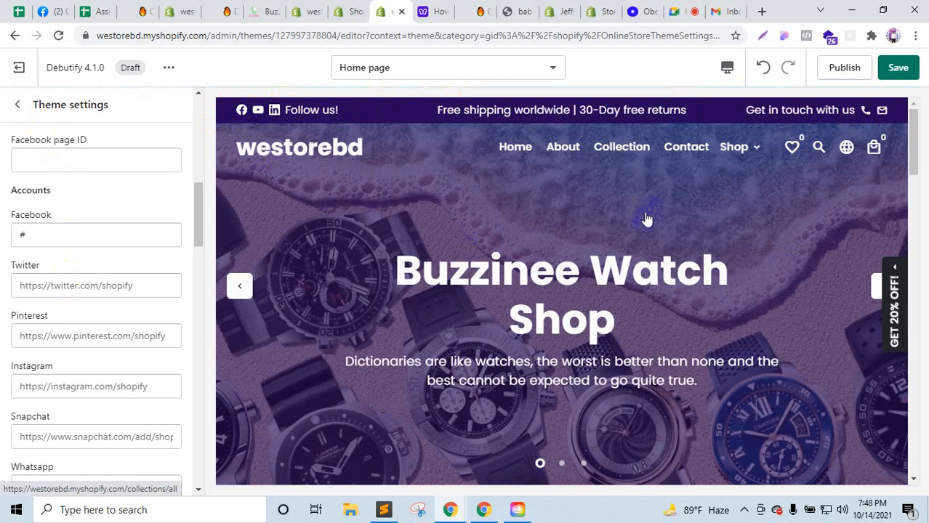
click(906, 74)
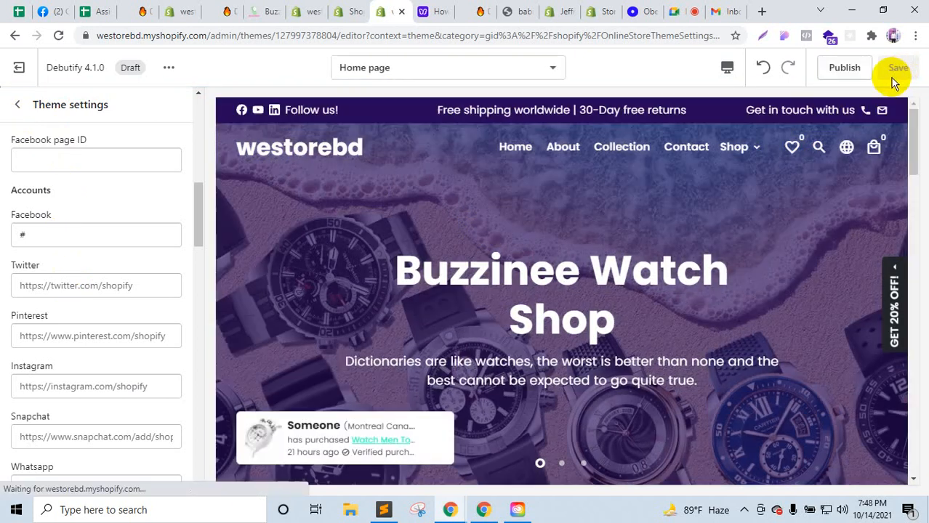
click(17, 66)
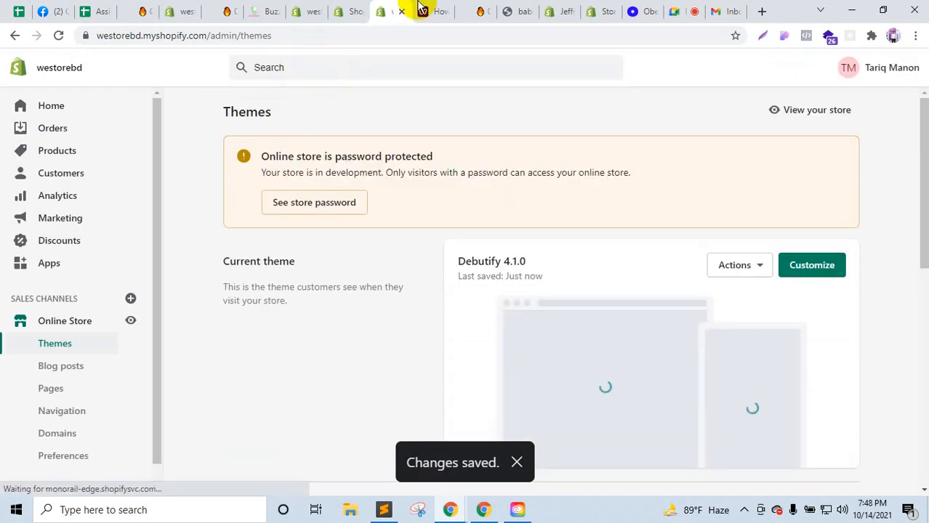
Step: Close the Debutify help, store page, logo image and Jeffrey International tabs
click(449, 11)
click(445, 12)
click(445, 11)
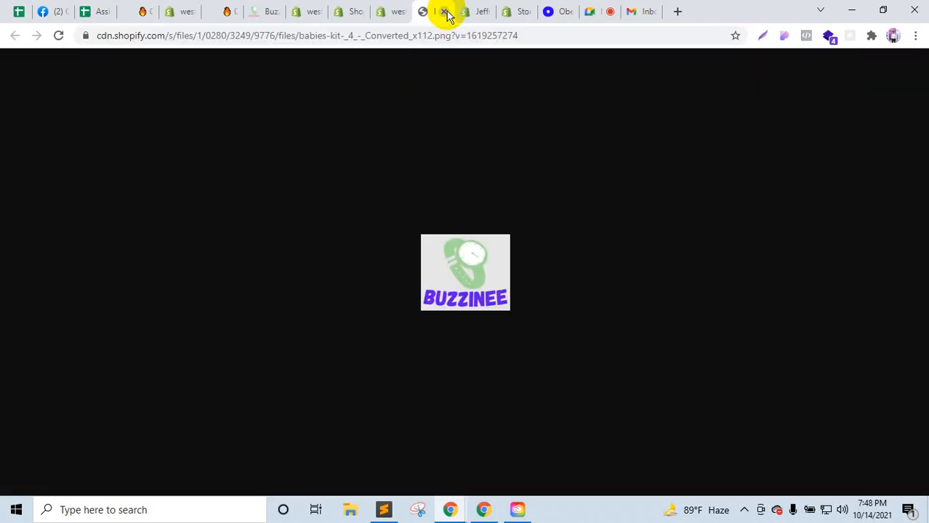
click(445, 11)
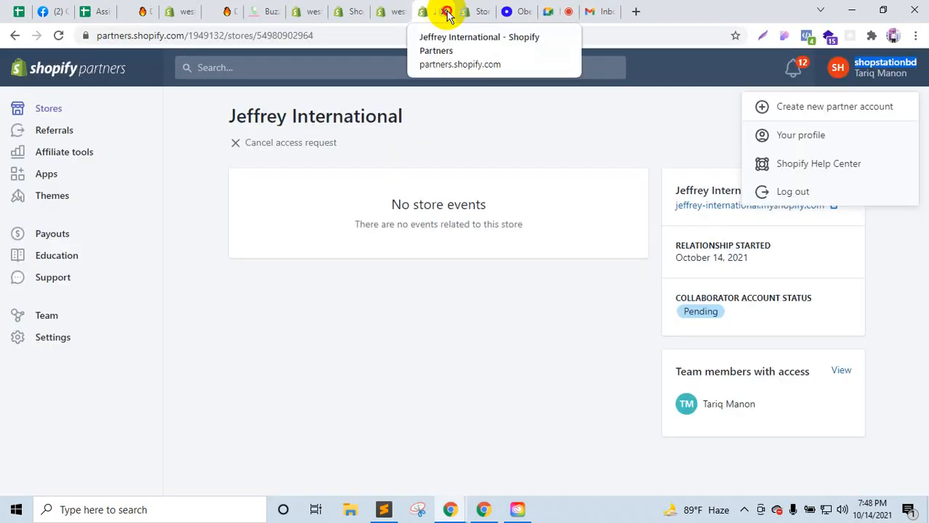
click(447, 12)
scroll(308, 291, up, 1)
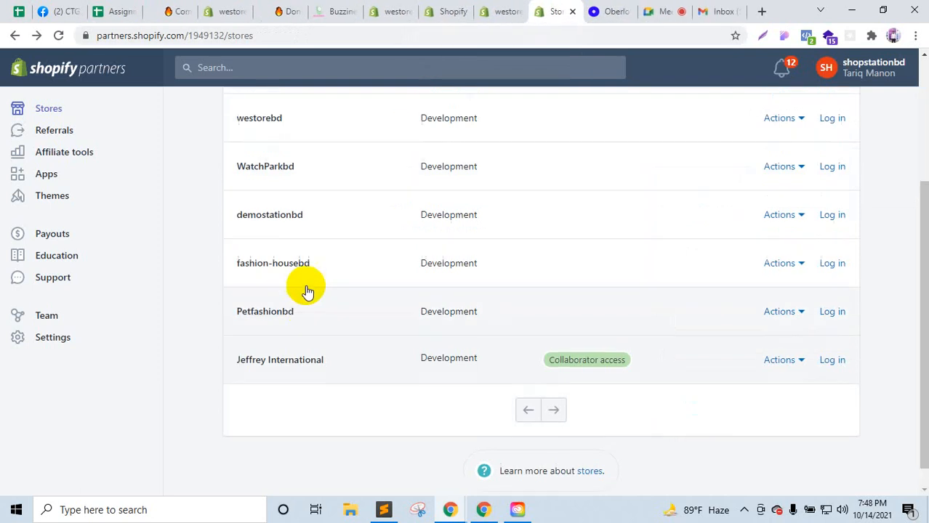
scroll(308, 291, up, 3)
Step: Close the men-watch, Buzzinee and code editor tabs, ending on the Oberlo products tab
click(185, 12)
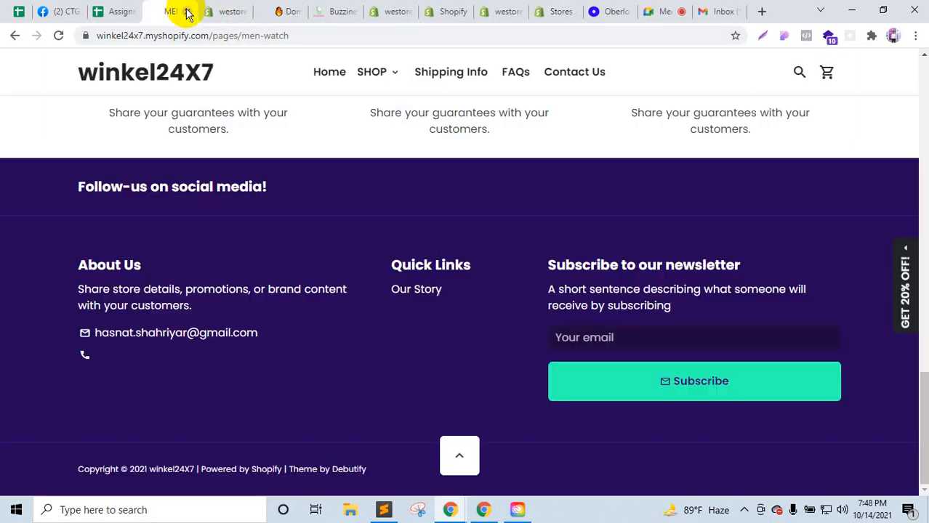
click(187, 12)
click(232, 11)
click(242, 11)
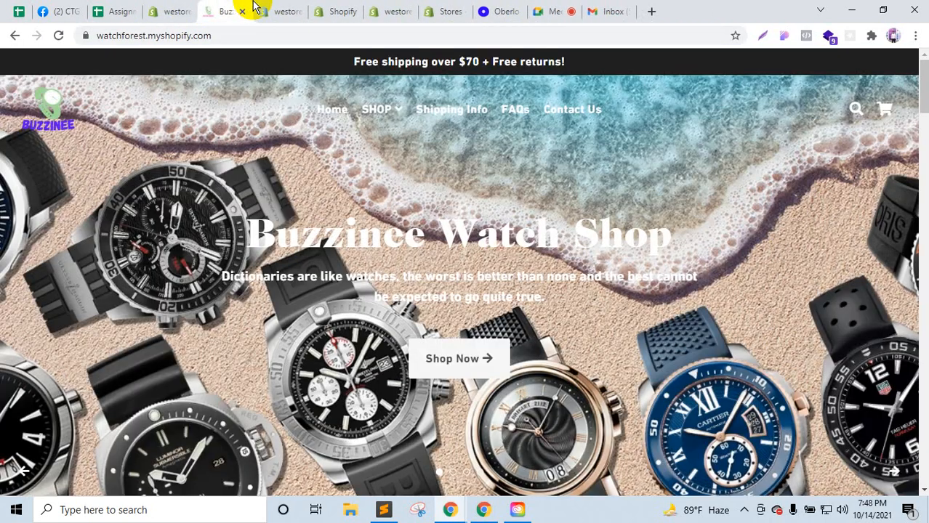
click(242, 12)
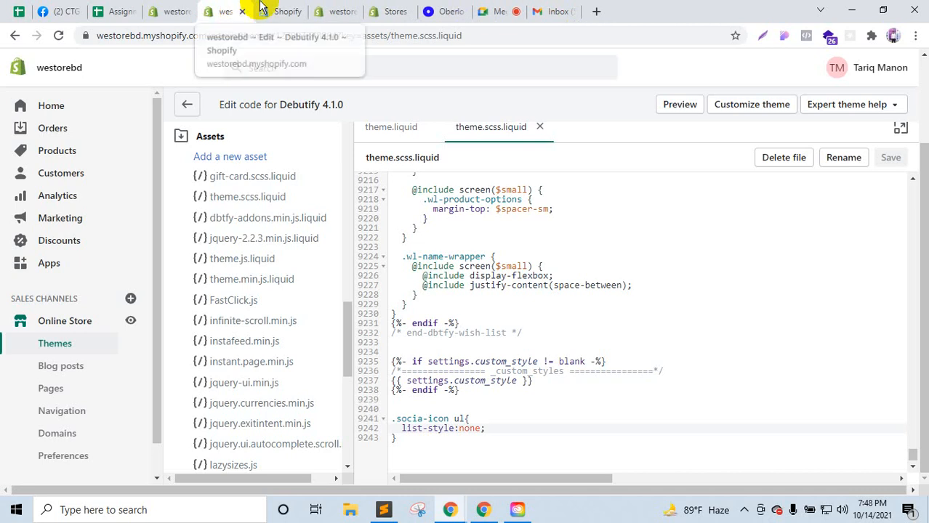
click(287, 10)
click(300, 12)
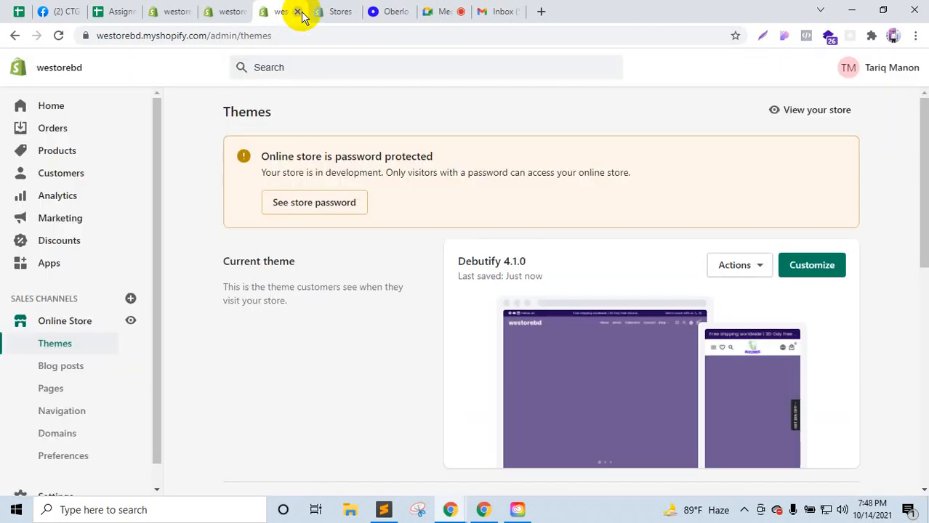
click(343, 12)
click(387, 12)
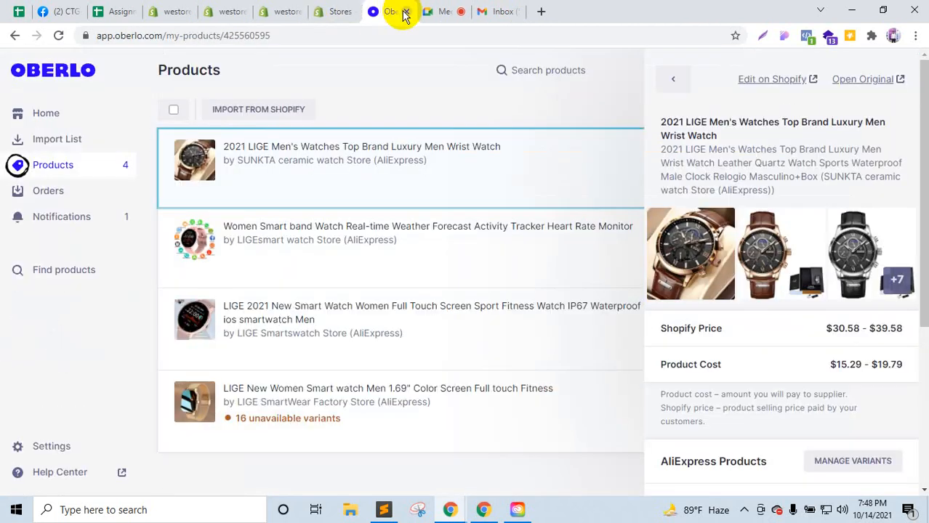
Step: Close the Oberlo tab so the Google Meet call with its messages comes forward
click(404, 12)
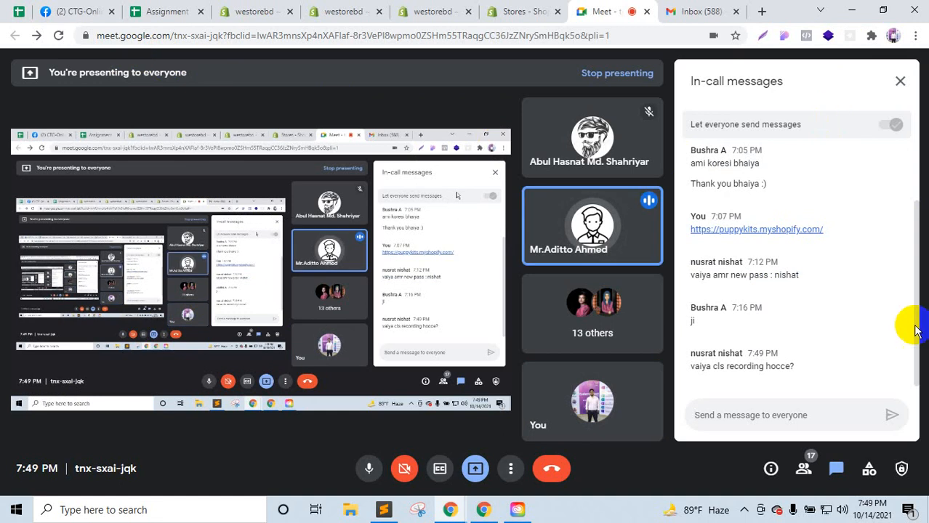
Step: Open Ryviu's review-import URL field for the LIGE watch in Products, then check the importer extension
click(742, 510)
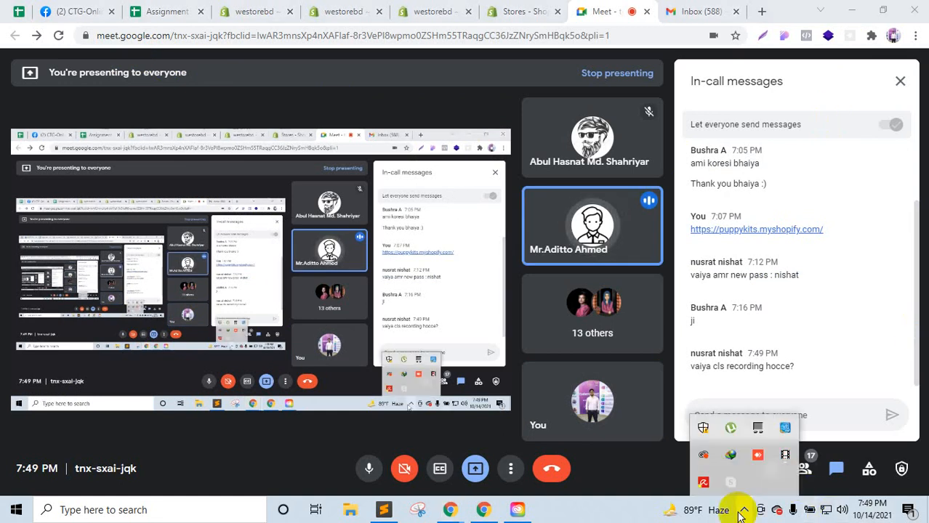
click(742, 511)
click(256, 11)
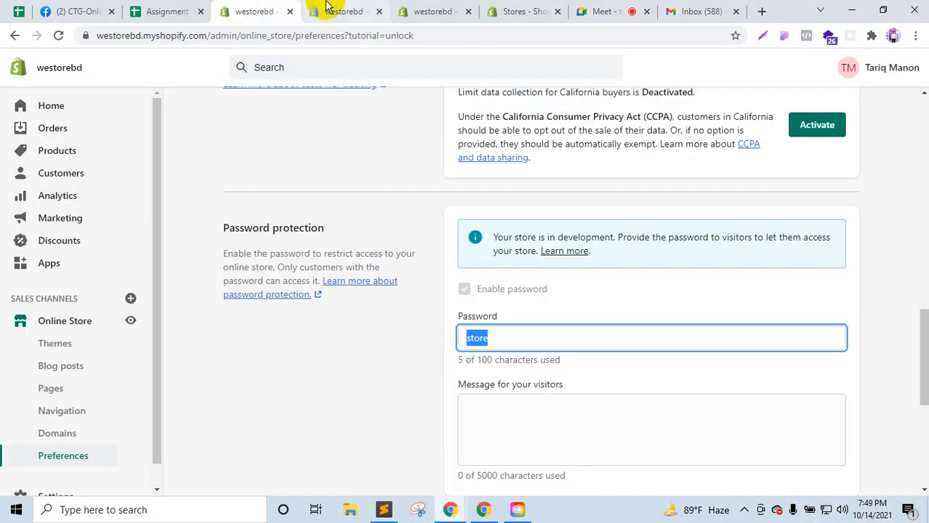
click(48, 152)
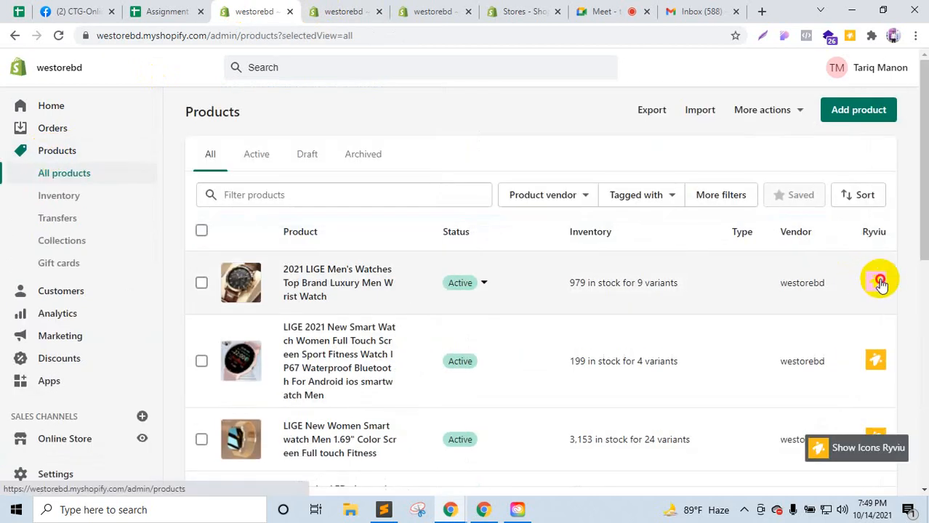
click(881, 284)
click(646, 283)
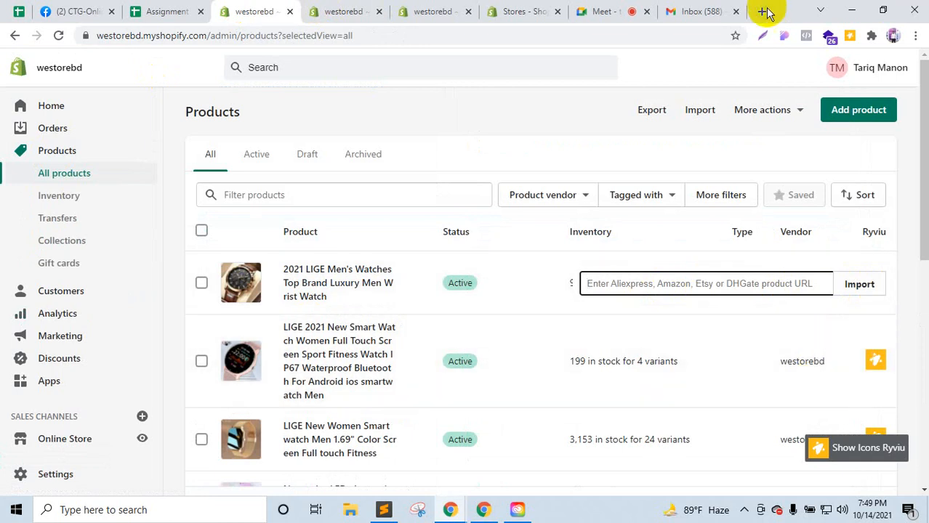
click(851, 42)
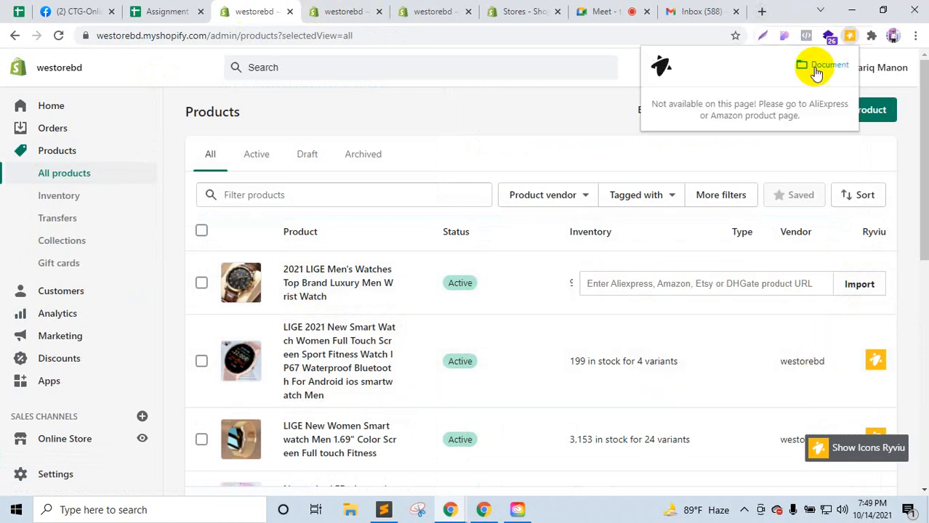
Step: Open a new tab and load aliexpress.com with its tracking parameters stripped
click(762, 11)
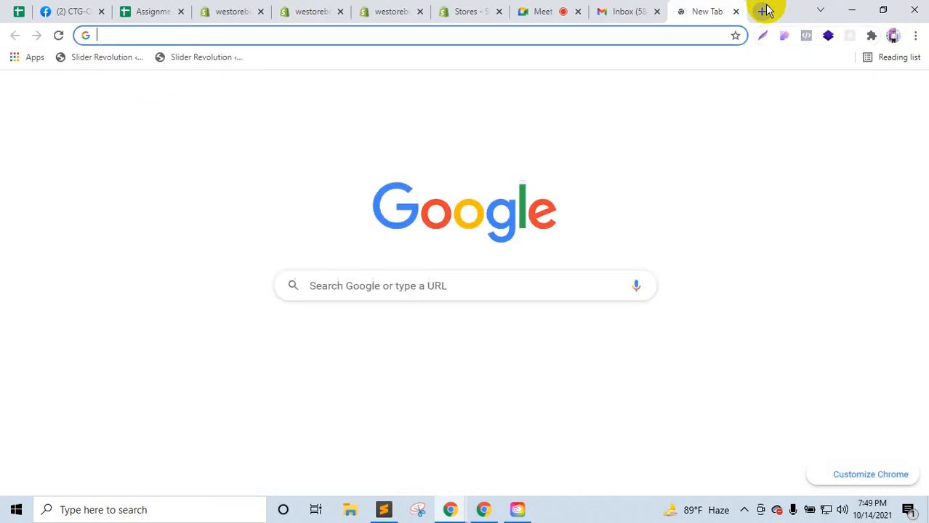
text(ali)
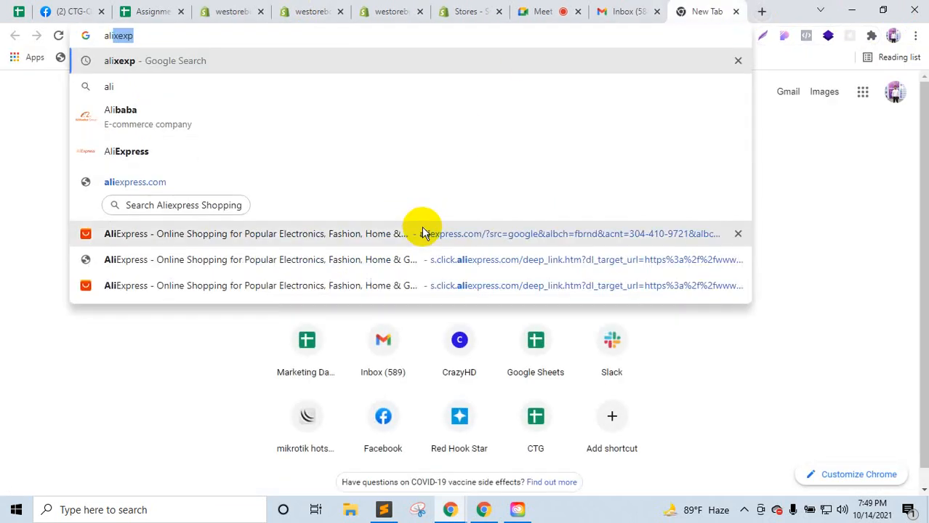
click(425, 233)
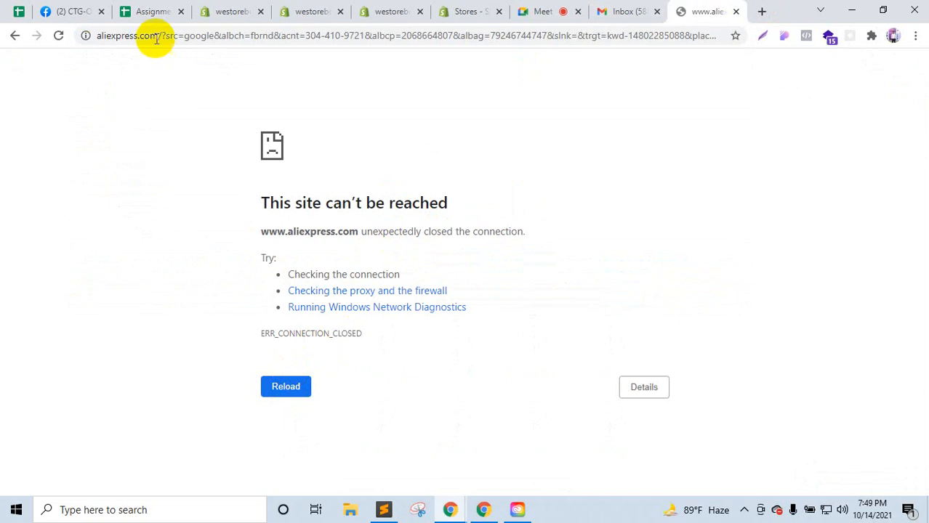
drag(159, 32, 919, 112)
key(BackSpace)
key(Return)
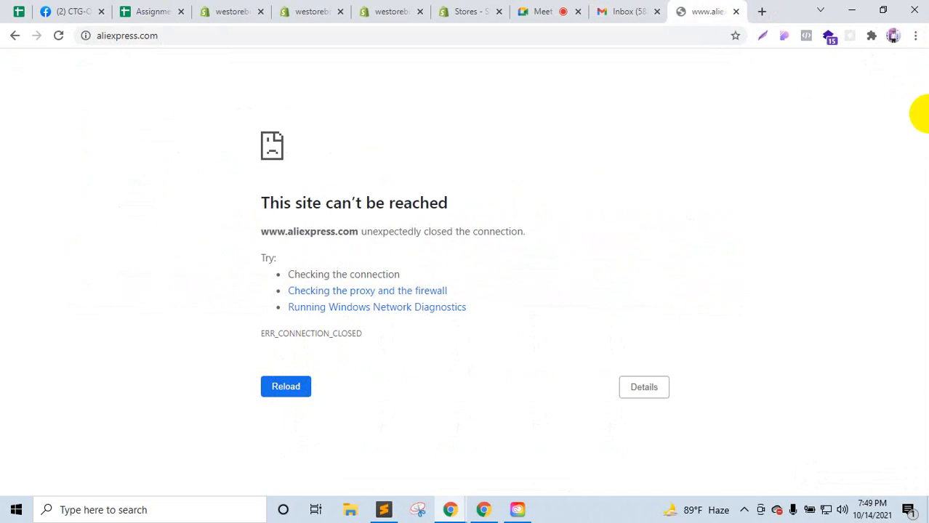
Step: Retry the failed load, then open AliExpress through the s.click.aliexpress.com suggestion
drag(709, 11, 338, 7)
click(156, 34)
key(Return)
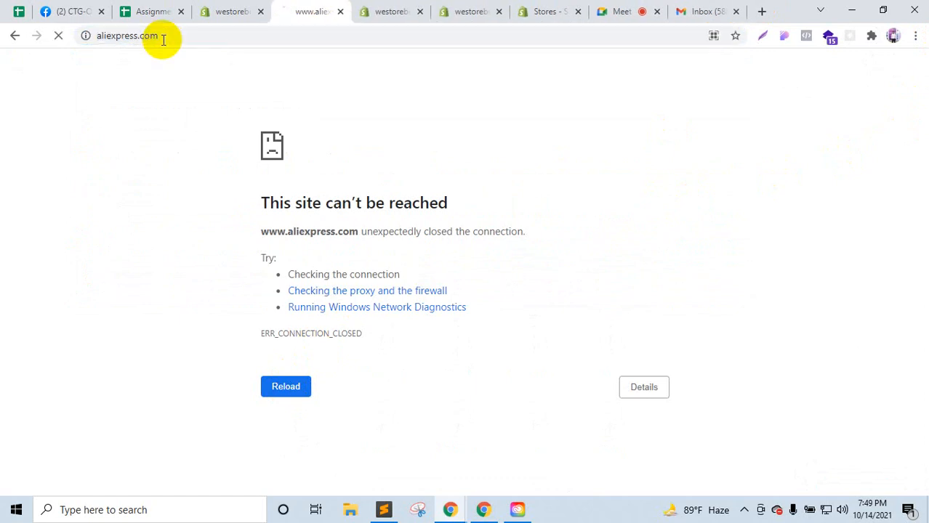
click(163, 36)
text(alie)
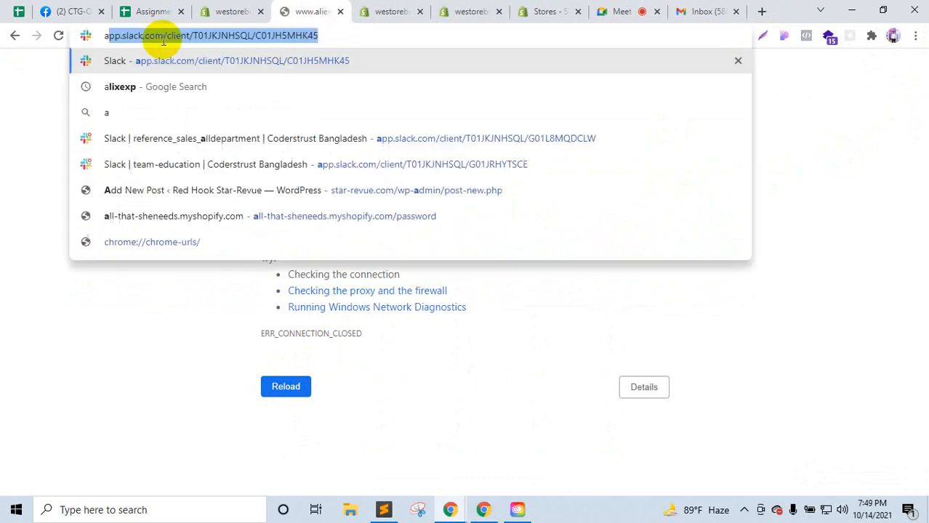
text(xp)
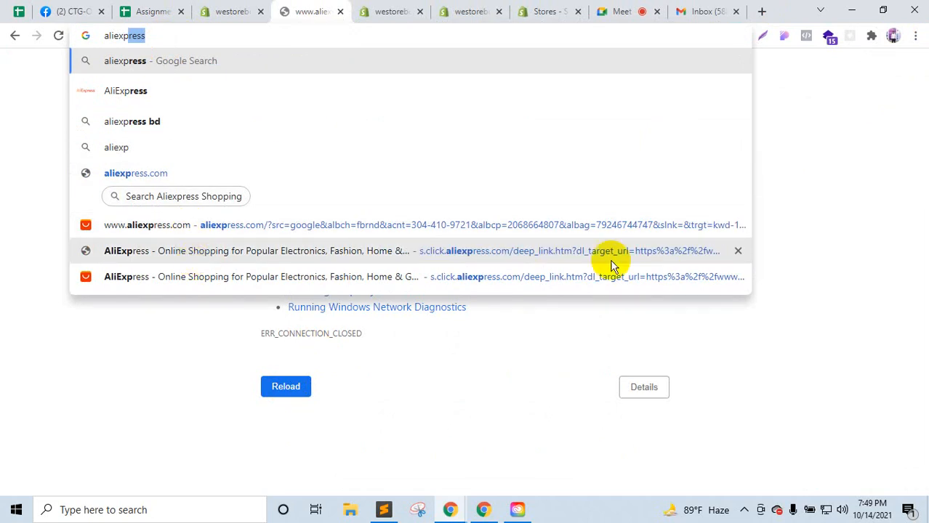
click(373, 253)
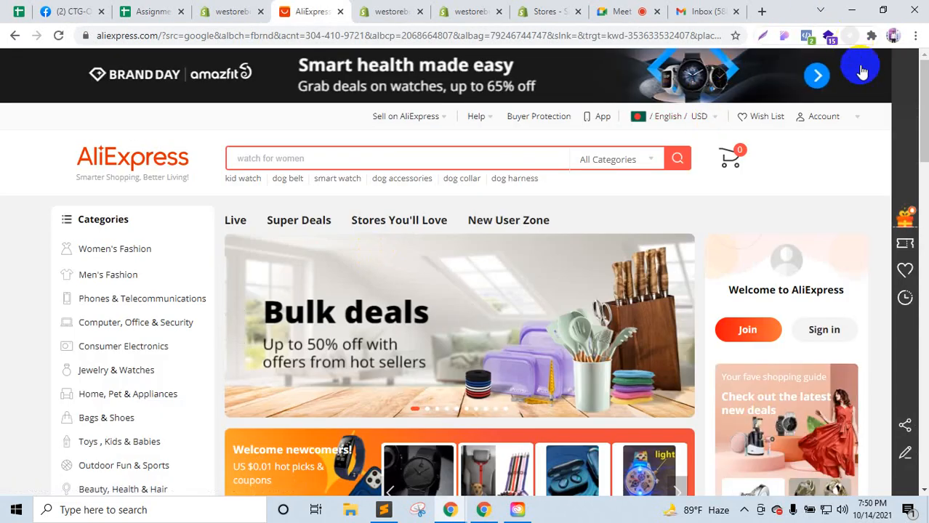
Step: Browse AliExpress and open the Fashion Mens Business Black watch product page
scroll(376, 382, down, 5)
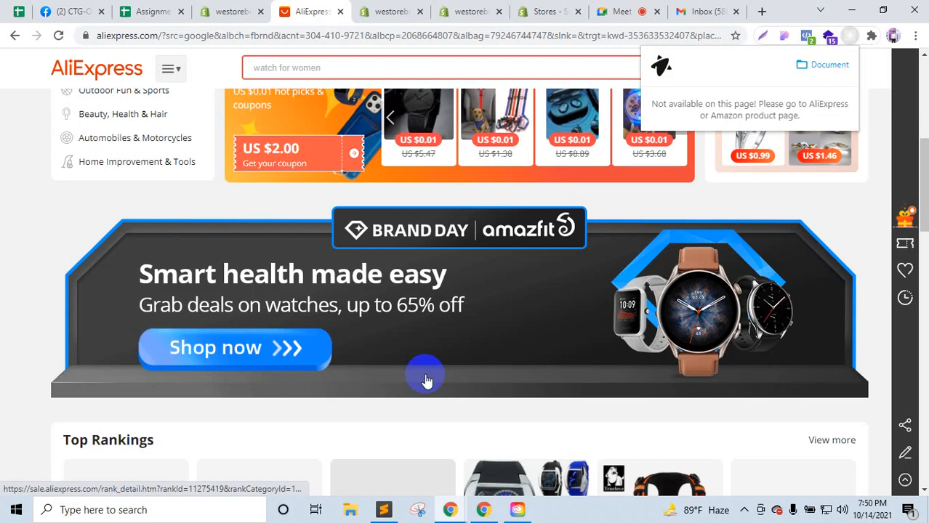
scroll(429, 381, down, 5)
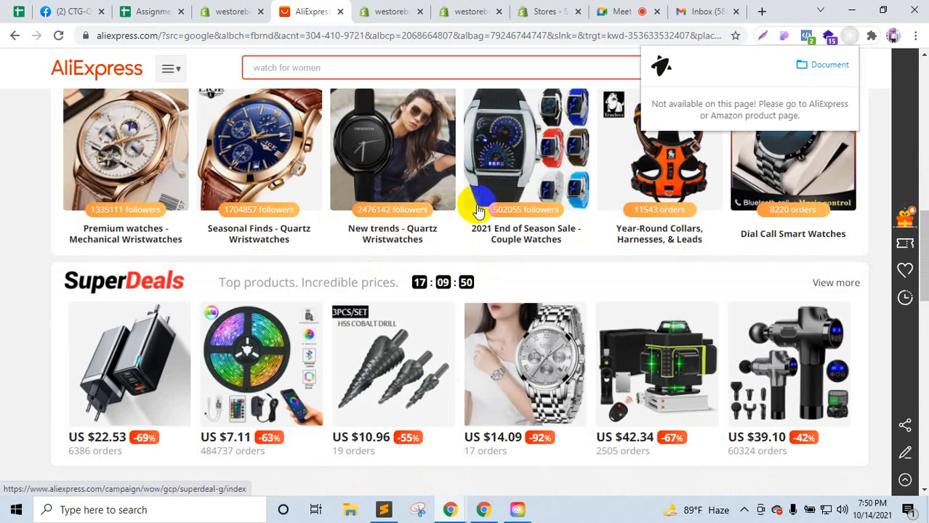
click(479, 211)
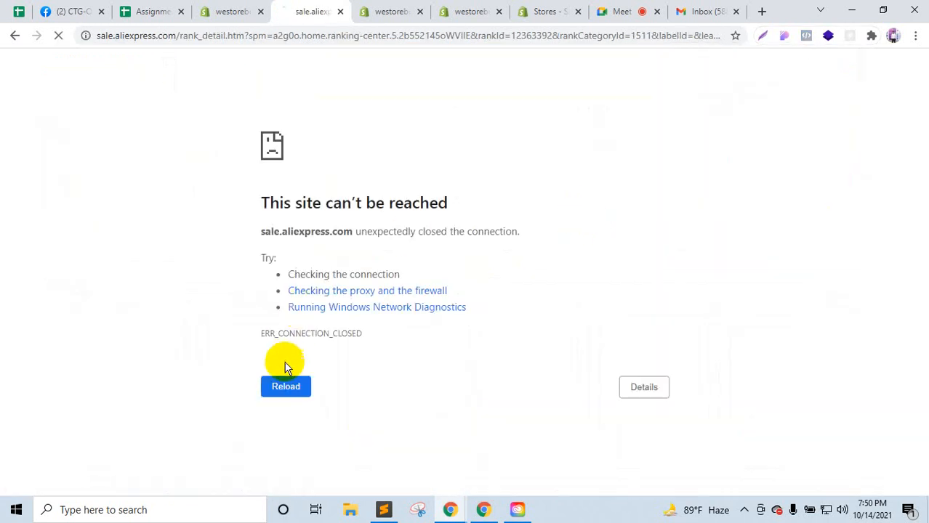
click(24, 40)
scroll(552, 262, down, 10)
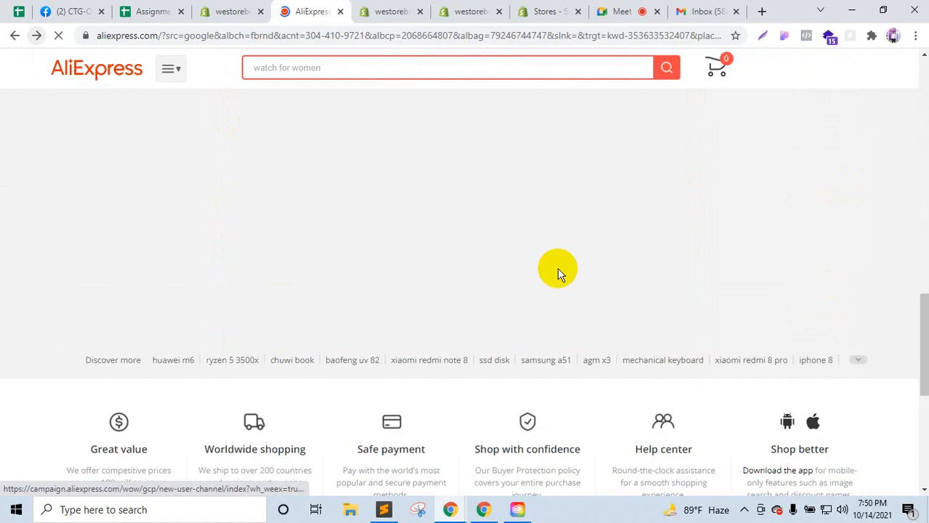
scroll(557, 268, down, 4)
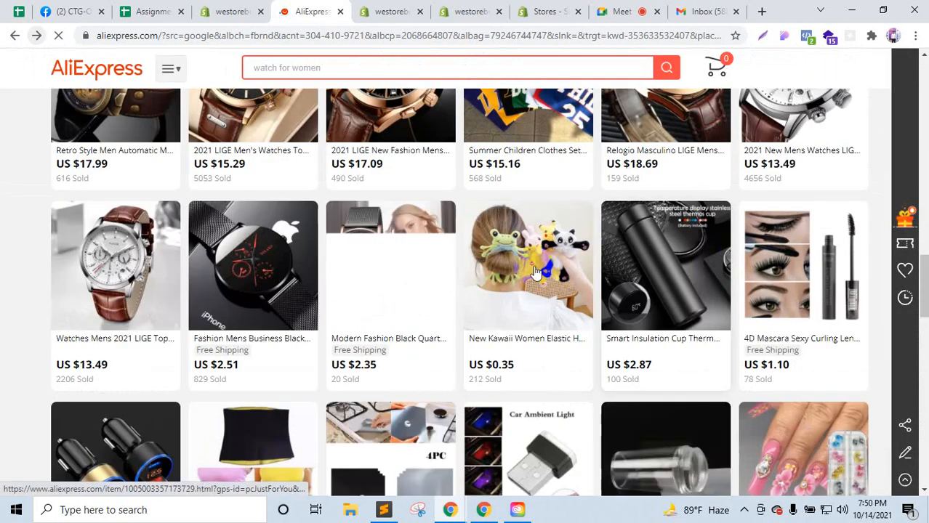
click(242, 287)
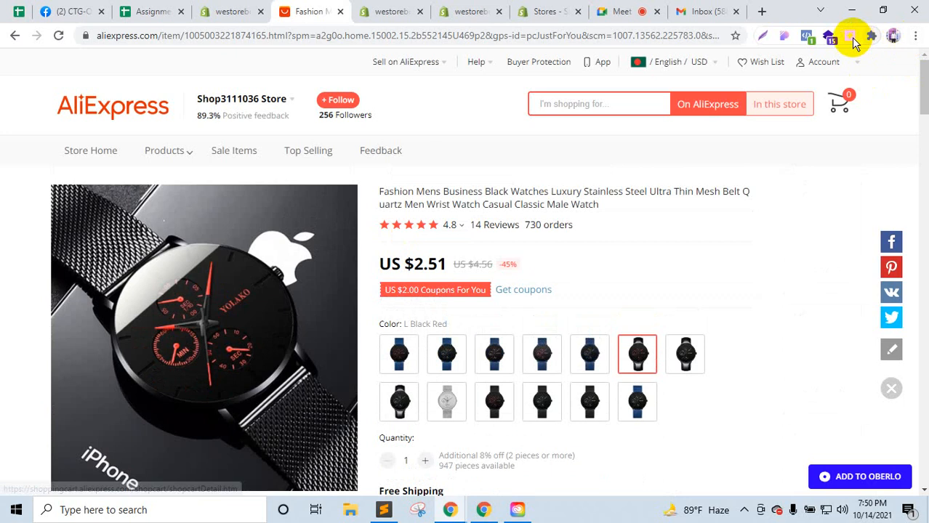
Step: Paste the watch's AliExpress URL into Ryviu, import its 14 reviews, and open Edit Product
click(854, 40)
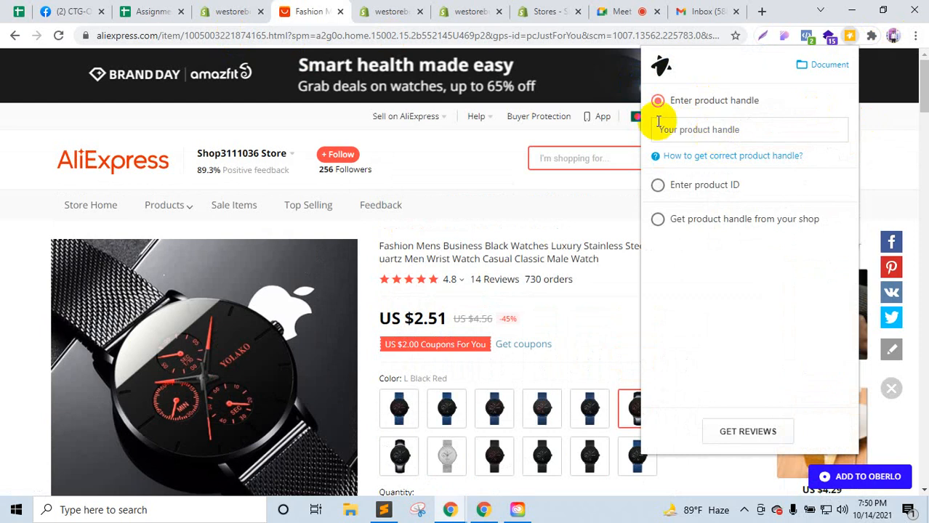
click(200, 34)
right_click(202, 34)
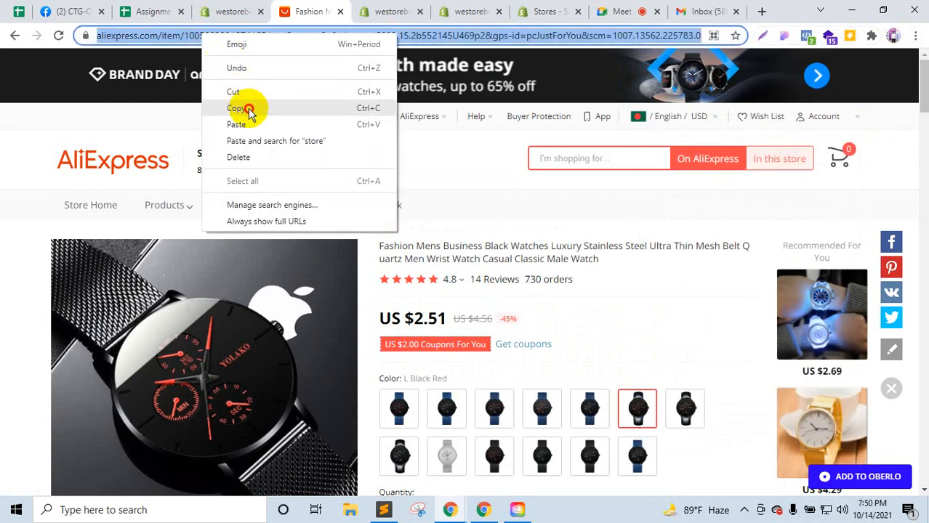
click(240, 108)
click(851, 37)
right_click(711, 131)
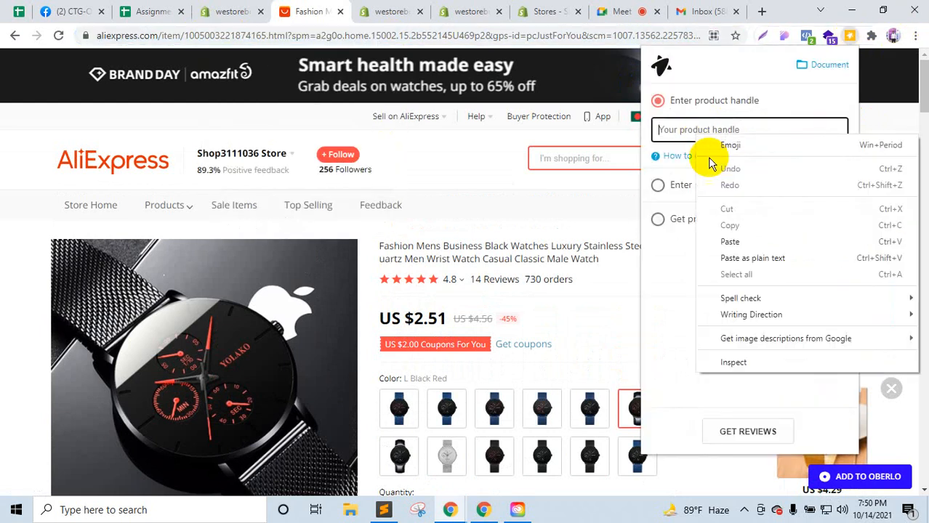
click(730, 241)
click(765, 430)
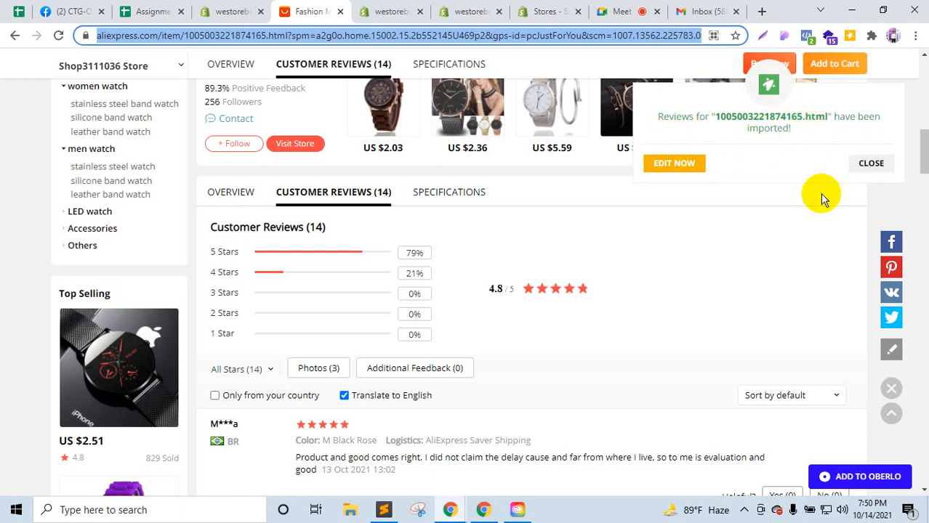
click(670, 163)
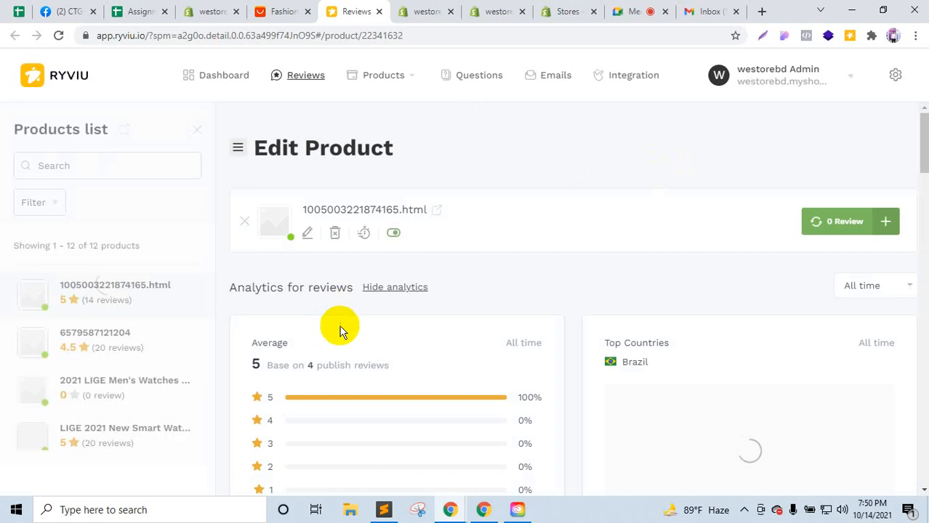
scroll(340, 325, down, 4)
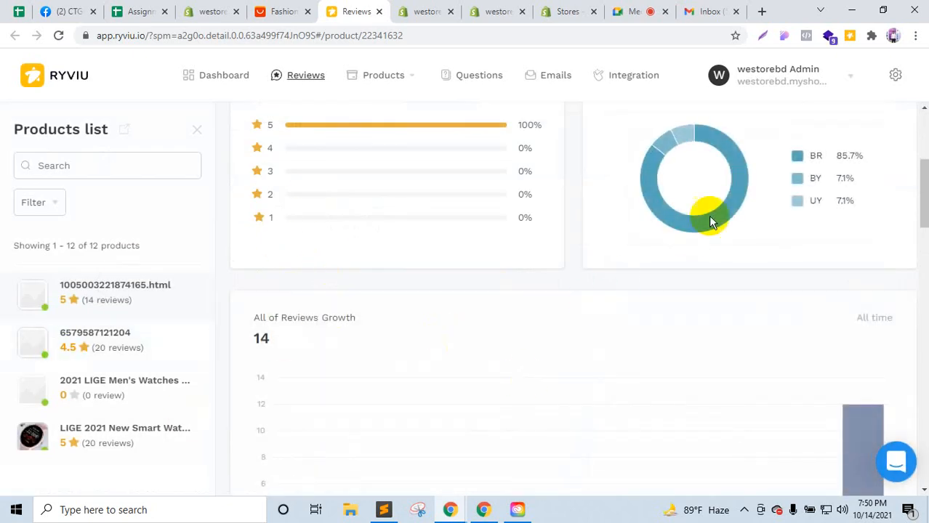
scroll(466, 290, down, 4)
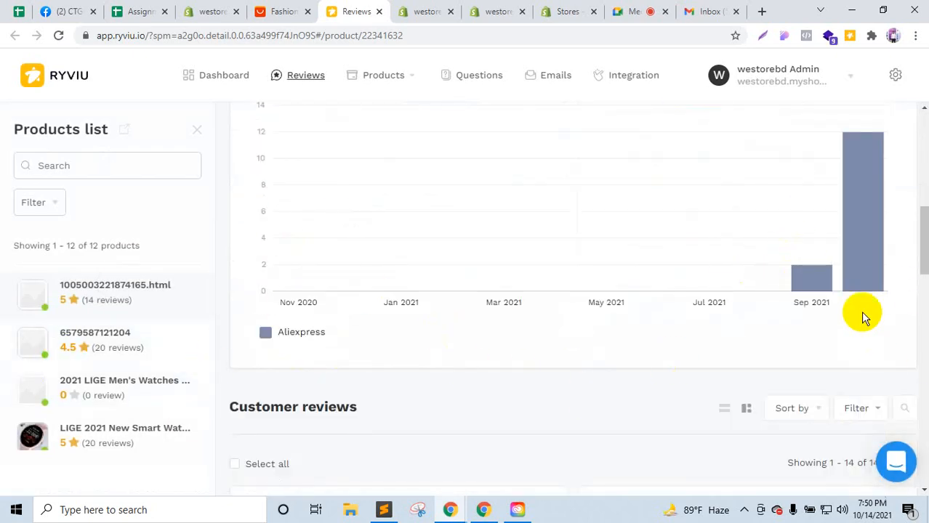
scroll(862, 313, down, 4)
scroll(732, 416, down, 1)
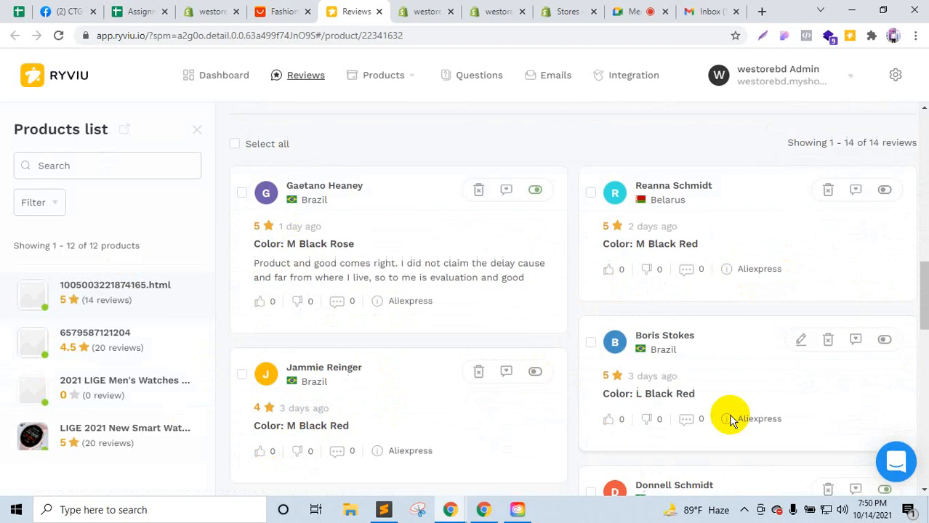
scroll(730, 421, down, 3)
scroll(731, 420, up, 10)
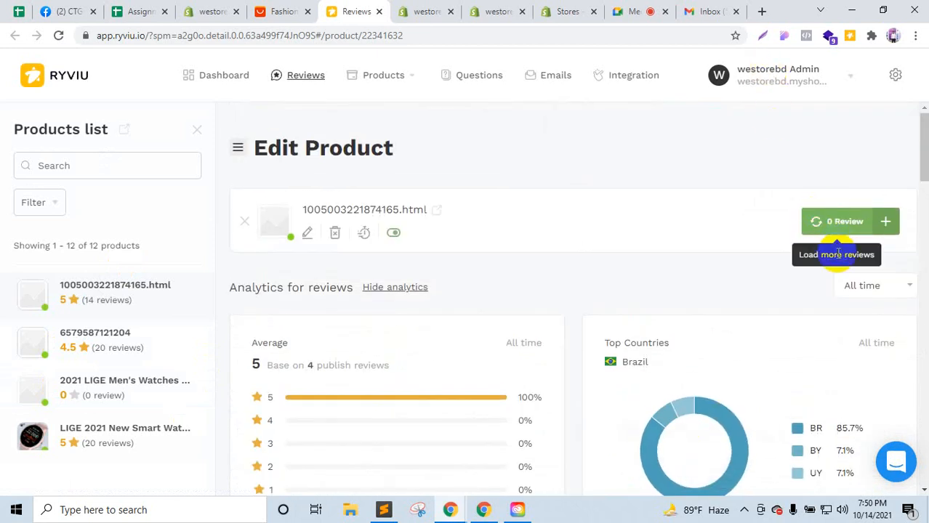
click(817, 229)
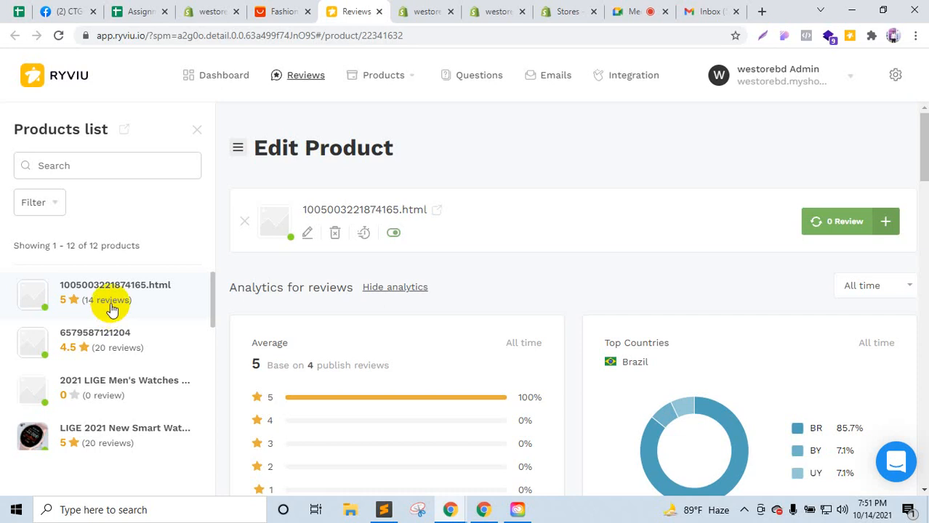
click(111, 339)
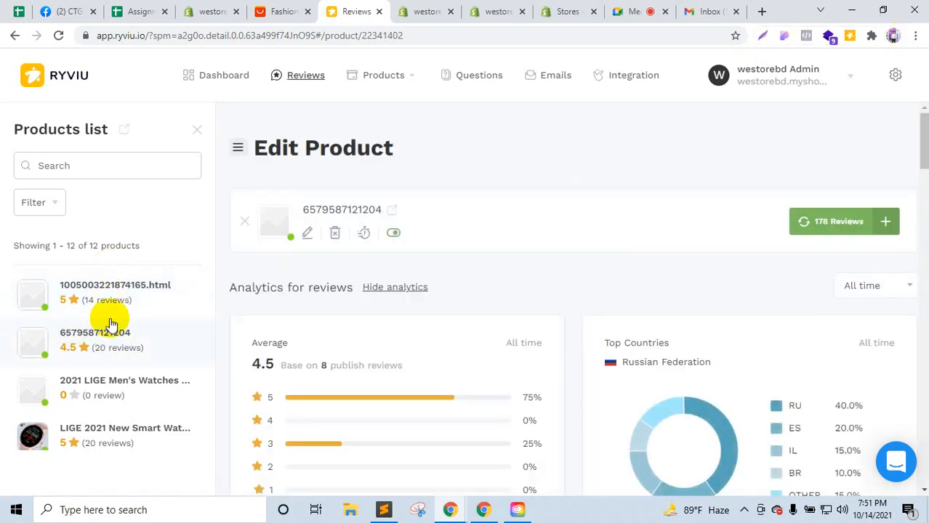
click(103, 451)
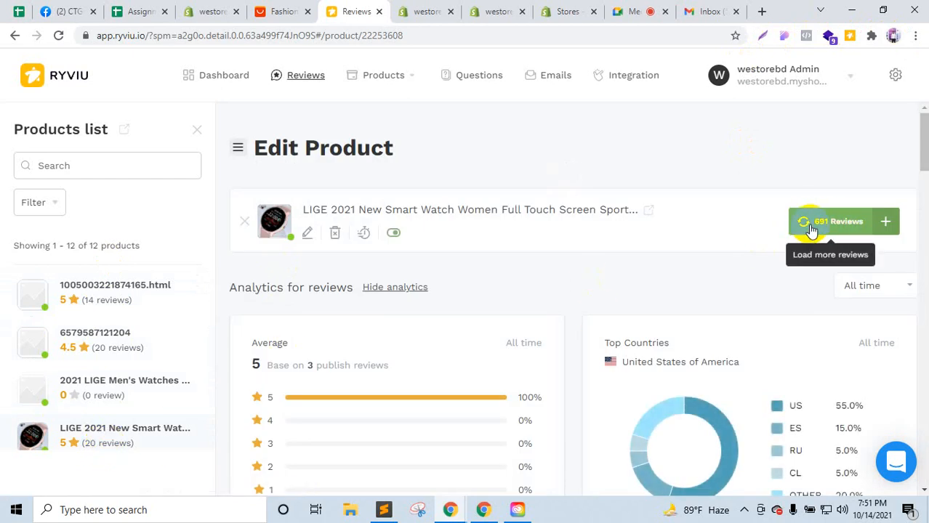
click(890, 227)
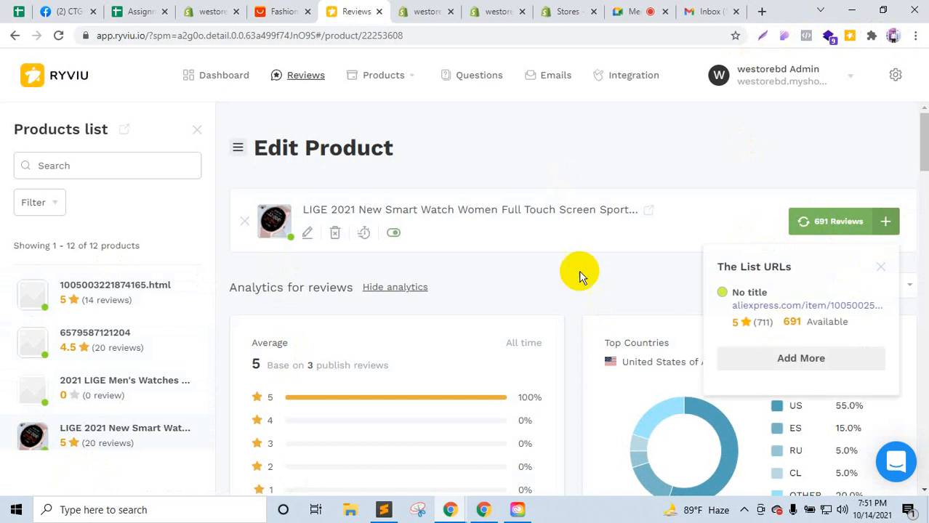
click(530, 248)
scroll(513, 328, down, 5)
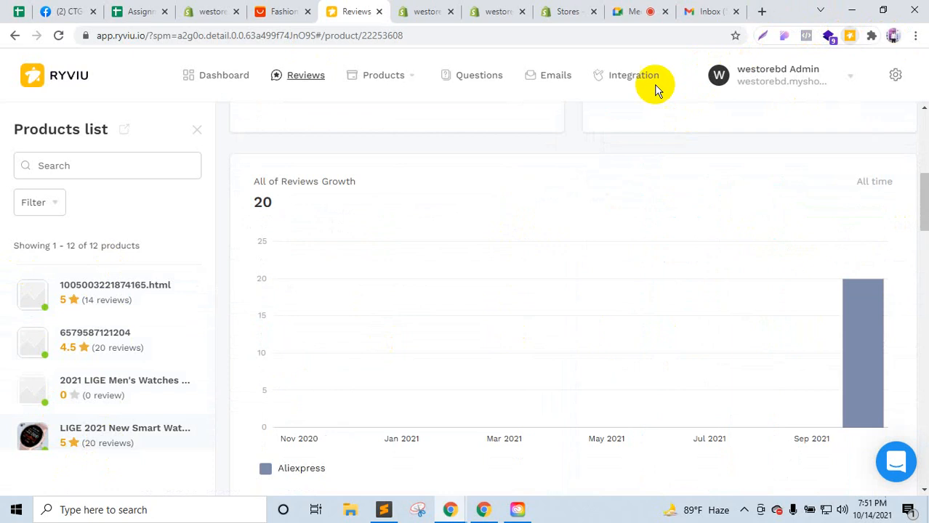
scroll(100, 302, down, 5)
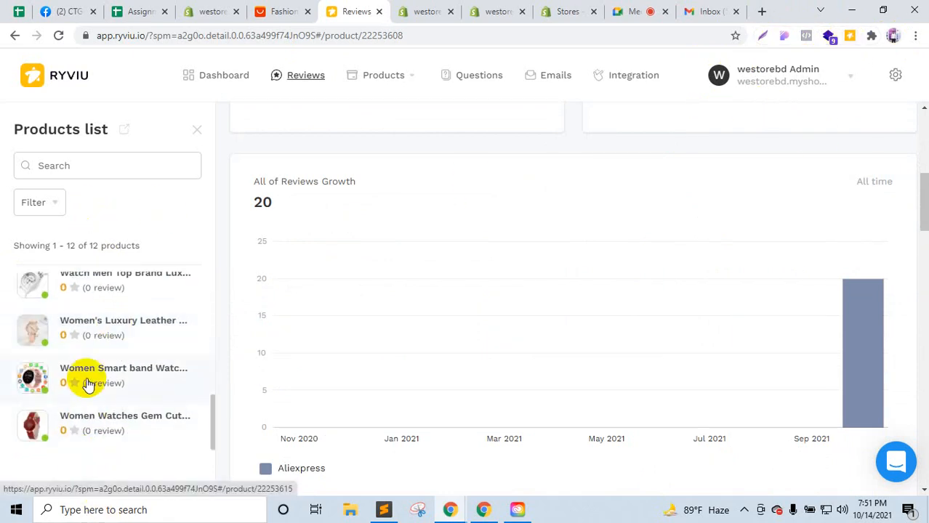
scroll(91, 384, up, 3)
scroll(91, 407, down, 3)
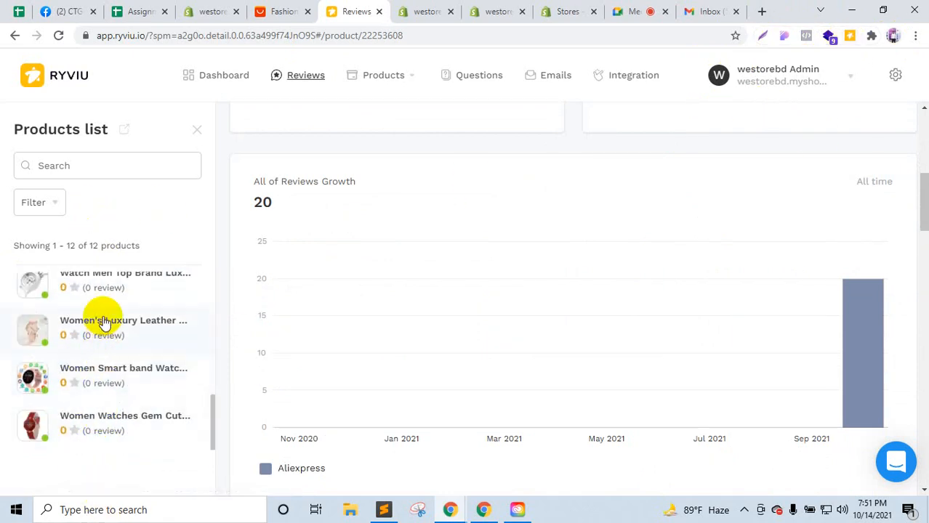
scroll(83, 369, up, 1)
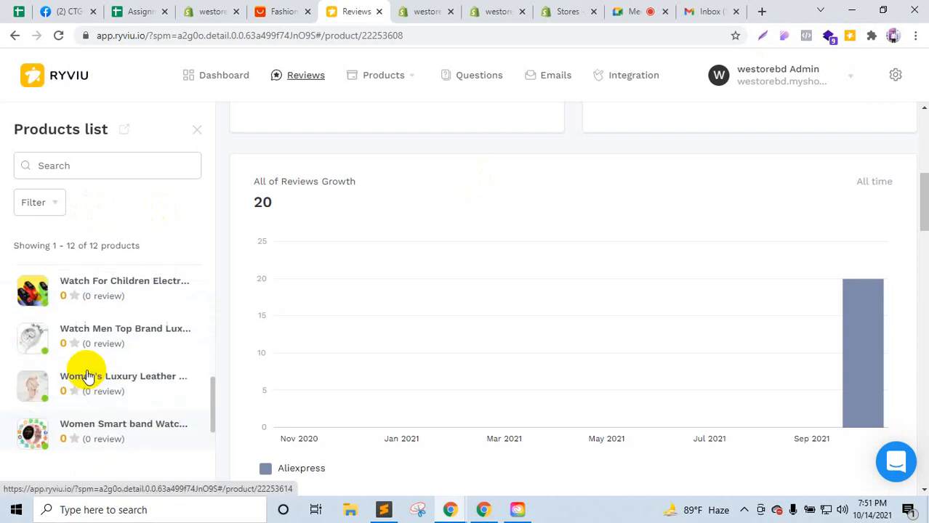
scroll(88, 375, up, 3)
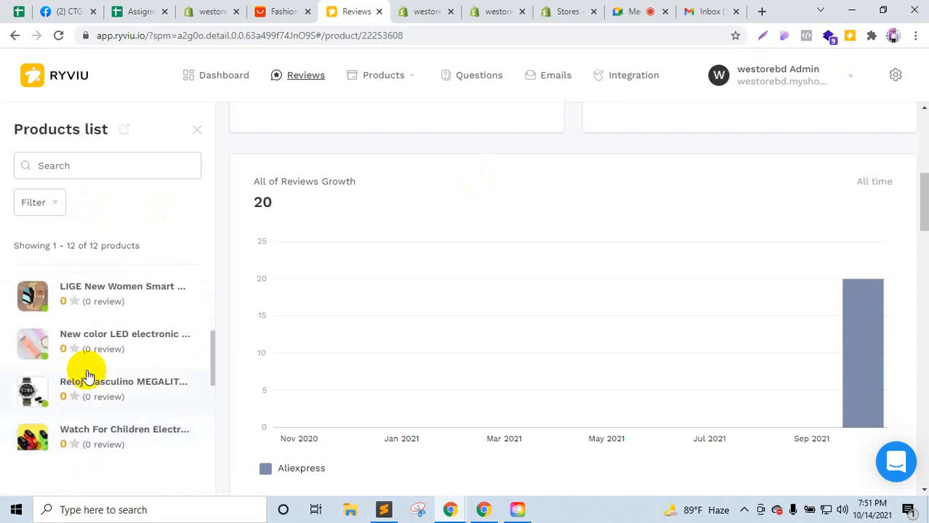
scroll(87, 375, up, 3)
scroll(89, 375, up, 1)
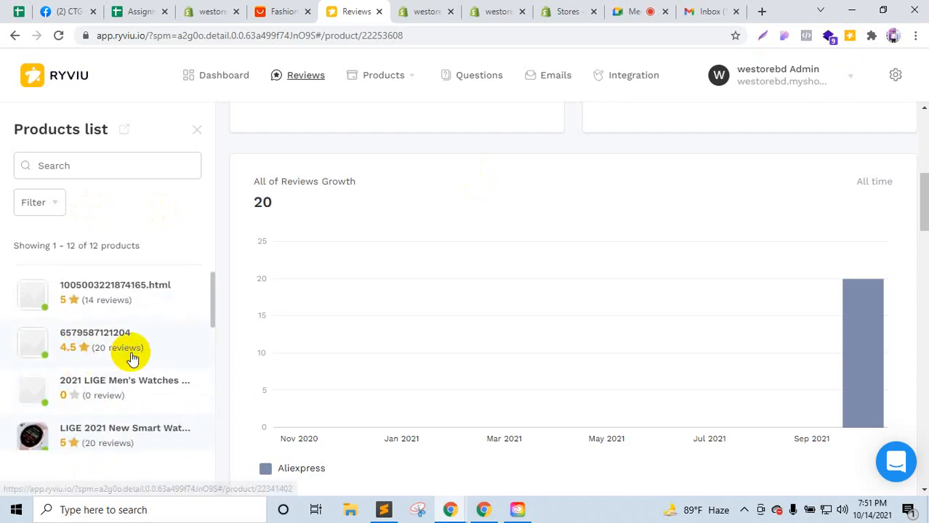
click(189, 358)
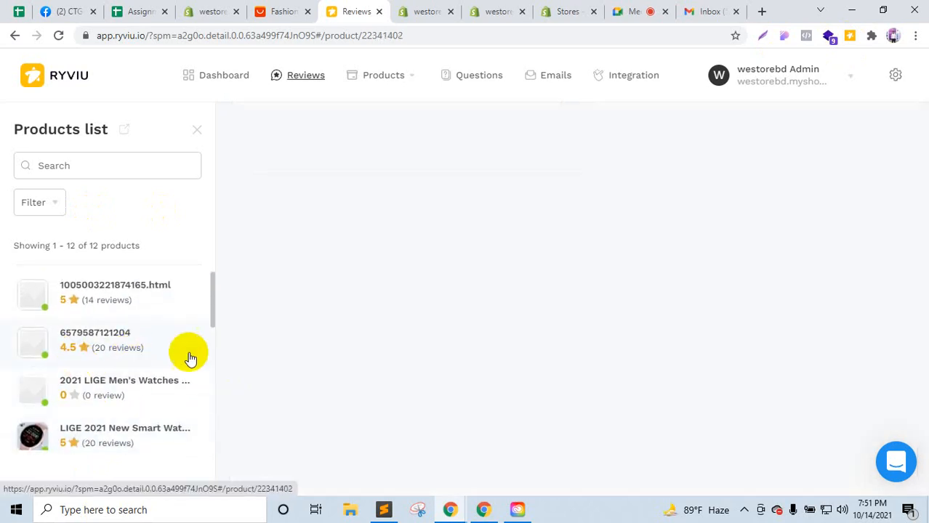
click(107, 300)
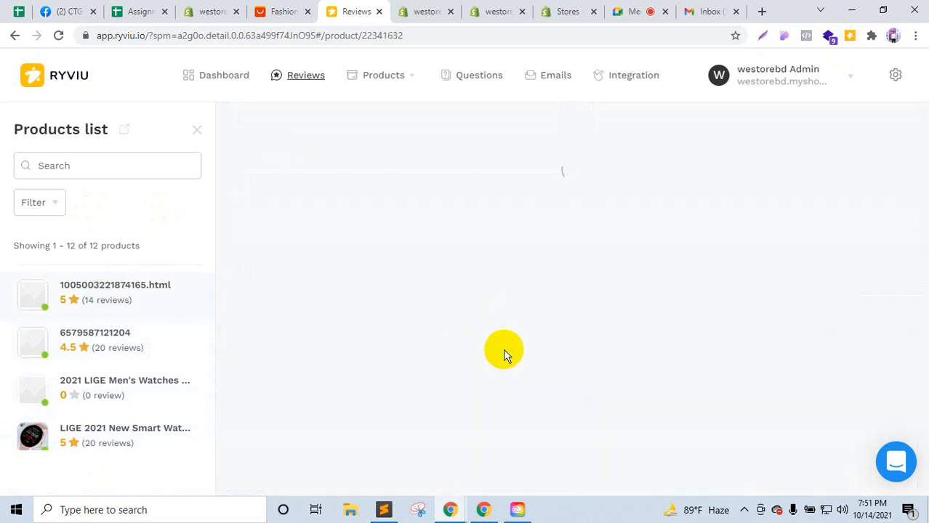
scroll(505, 351, down, 4)
scroll(504, 351, up, 4)
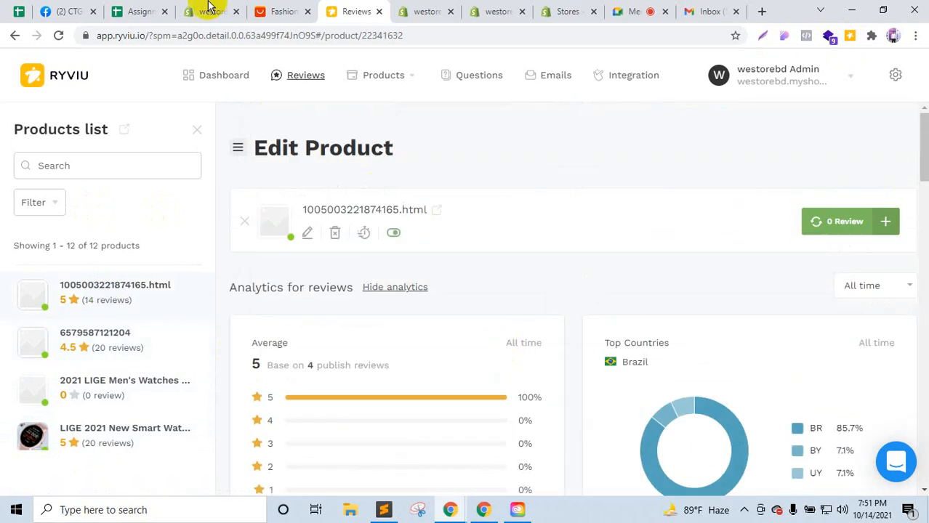
click(282, 10)
Step: Close the Ryviu Reviews and duplicate westorebd tabs, ending on the six-store Partners list
scroll(109, 123, up, 10)
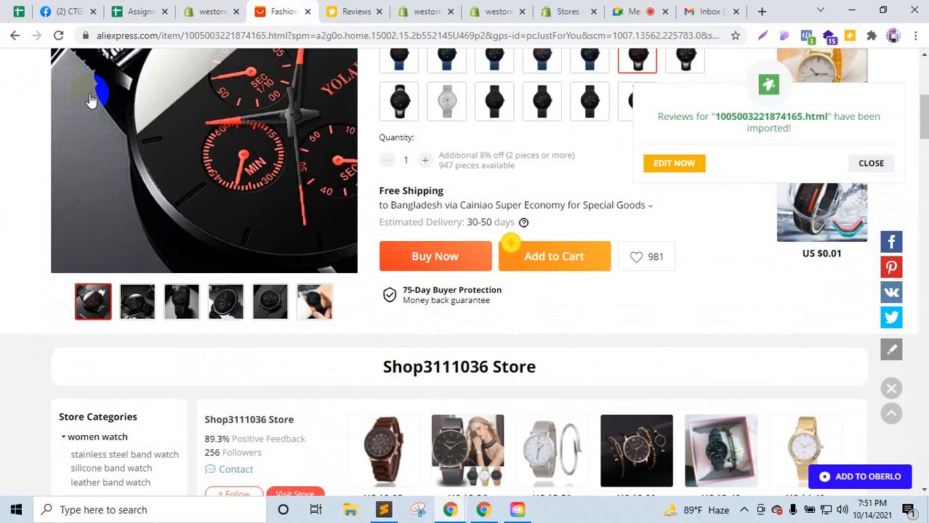
click(375, 10)
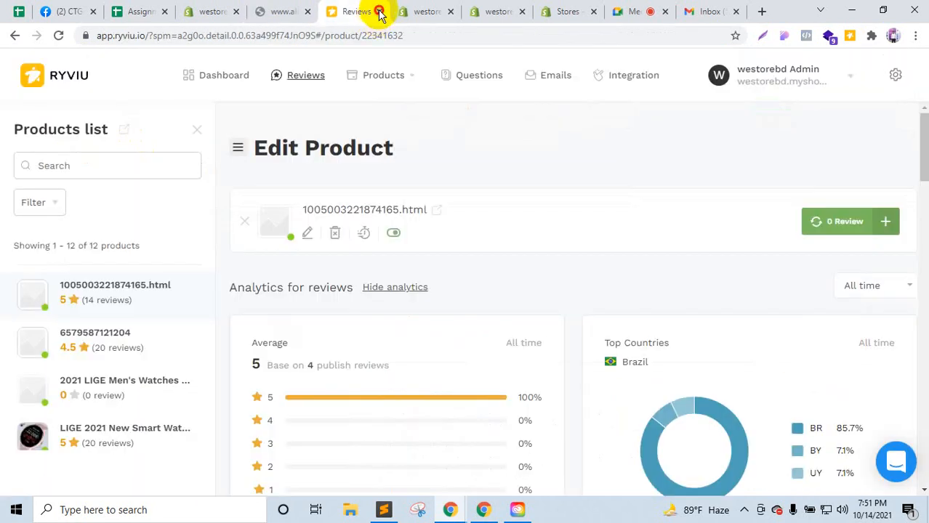
click(380, 12)
click(379, 12)
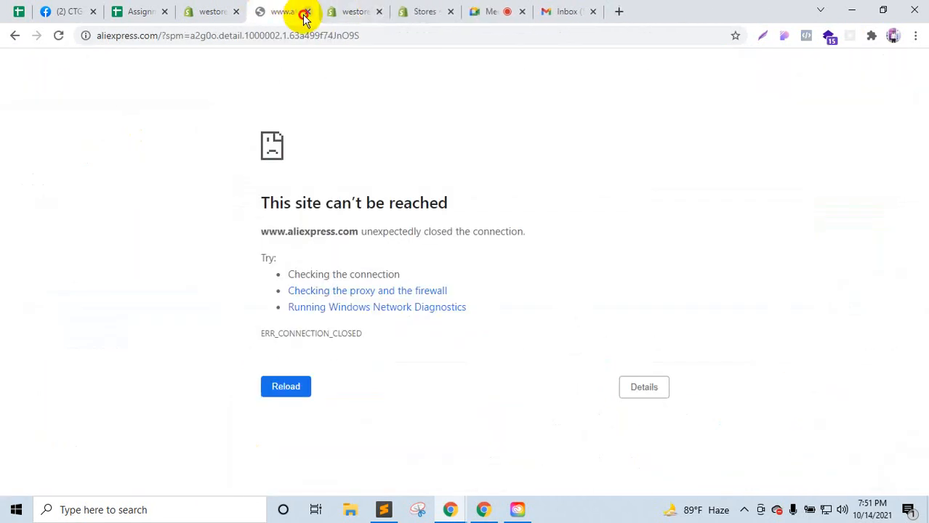
click(212, 11)
click(294, 10)
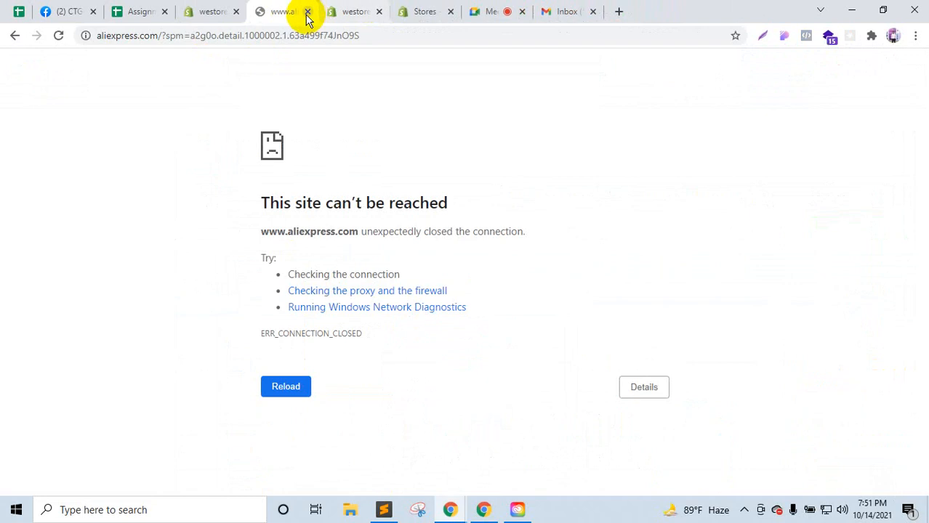
click(429, 11)
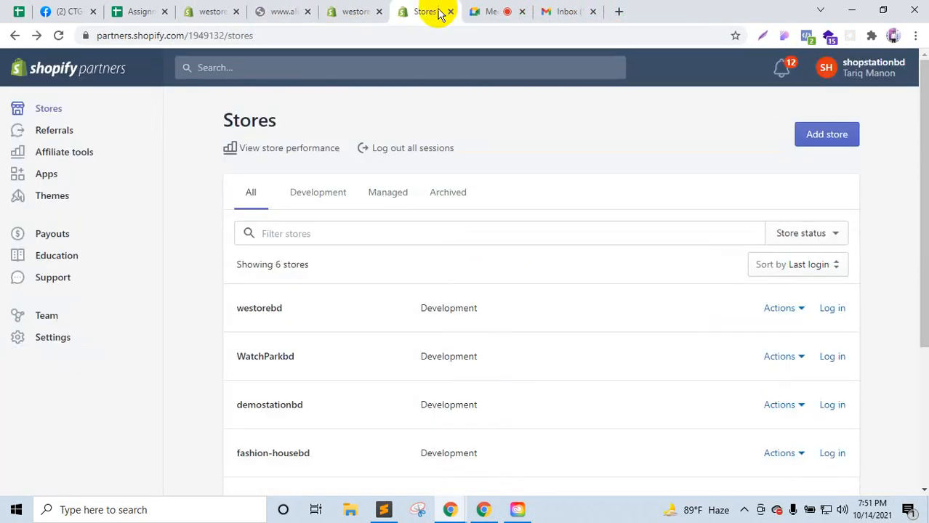
Step: Close the failed AliExpress tab and switch to the 'Stores - Shopify' Partners tab
scroll(388, 336, down, 3)
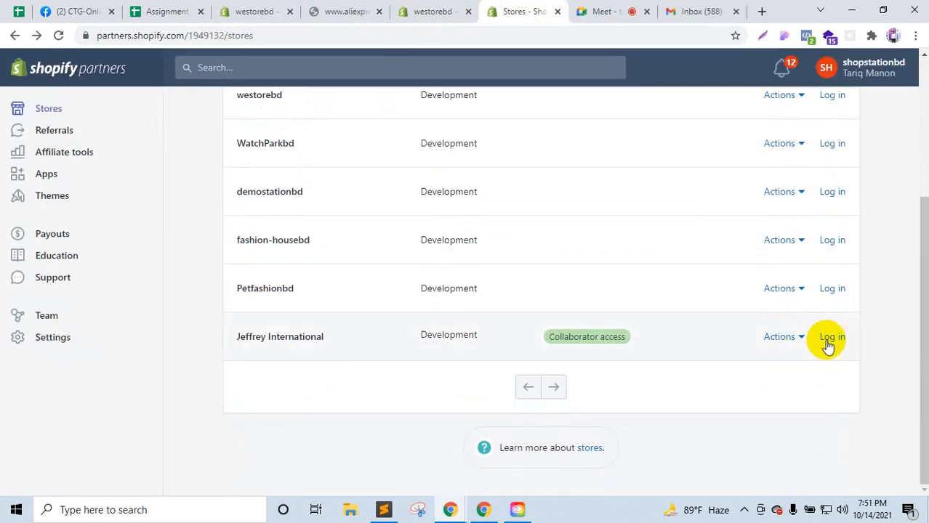
scroll(384, 316, up, 3)
scroll(384, 316, down, 3)
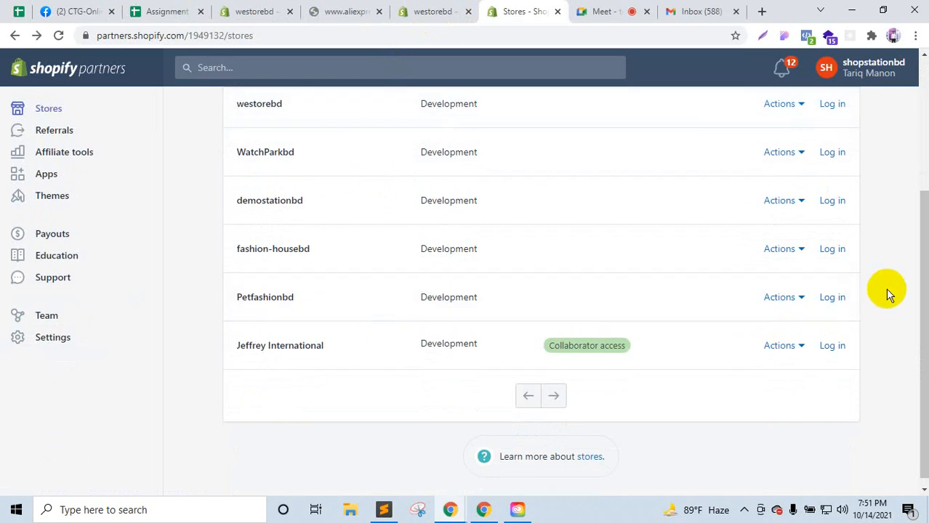
click(374, 11)
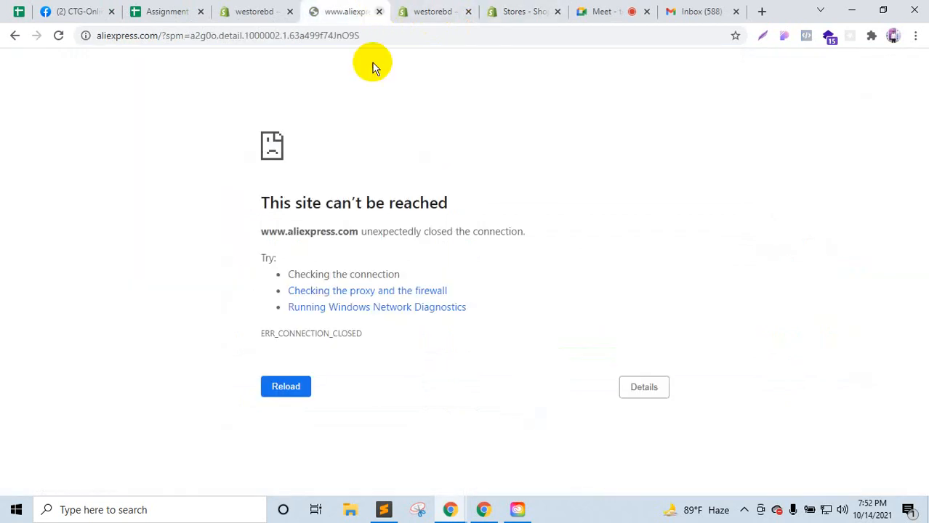
click(379, 12)
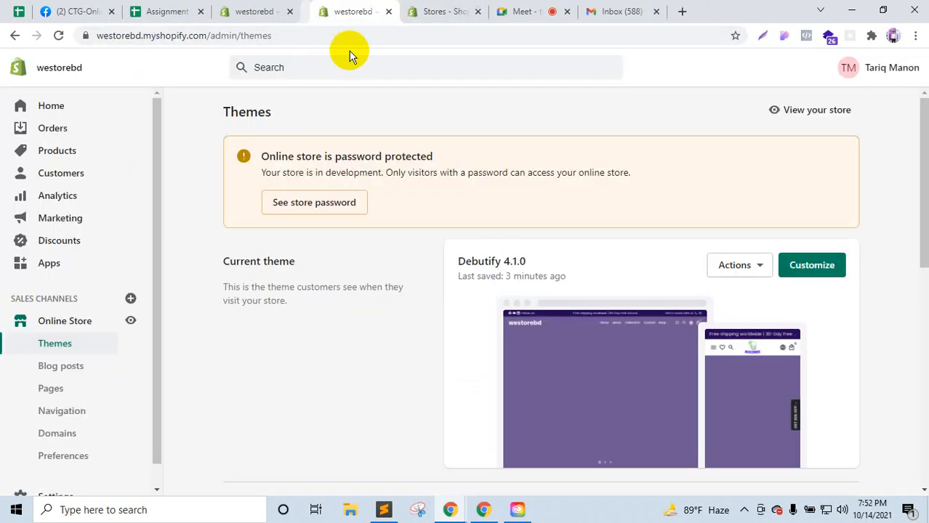
click(437, 9)
click(531, 7)
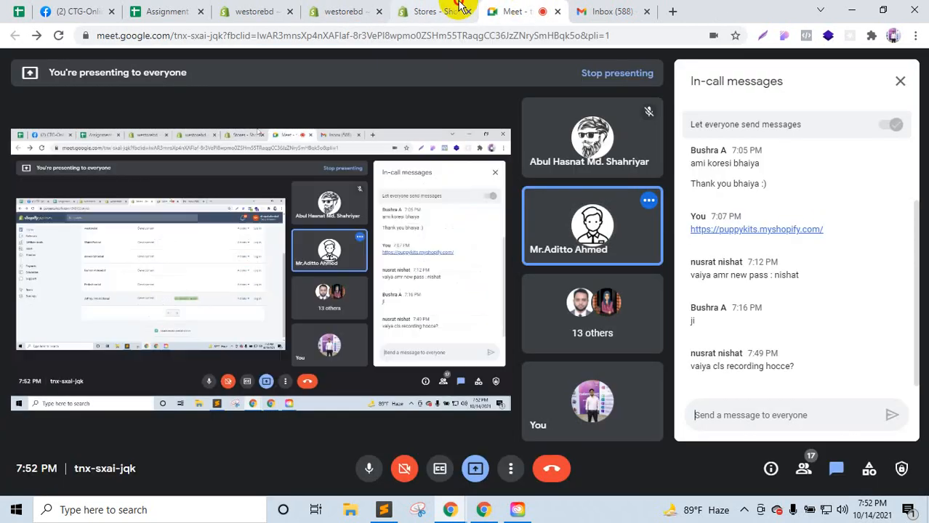
click(456, 8)
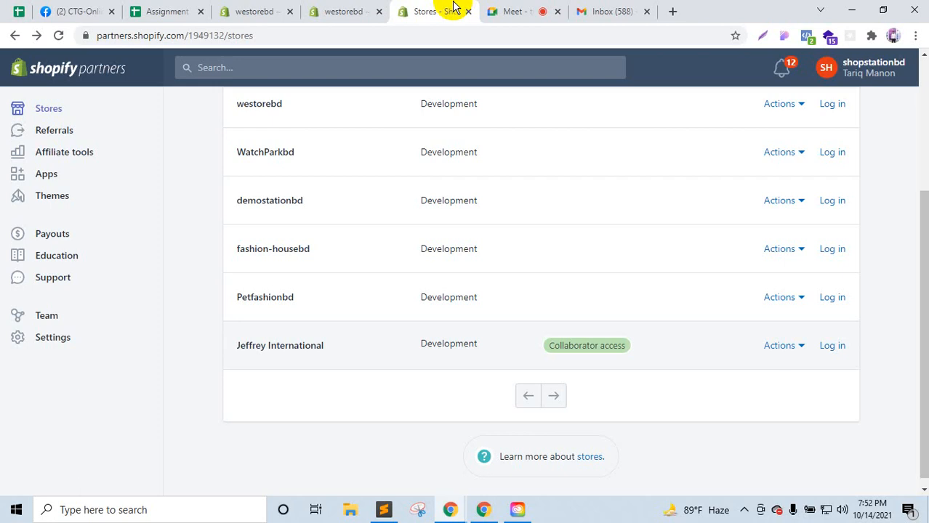
click(523, 8)
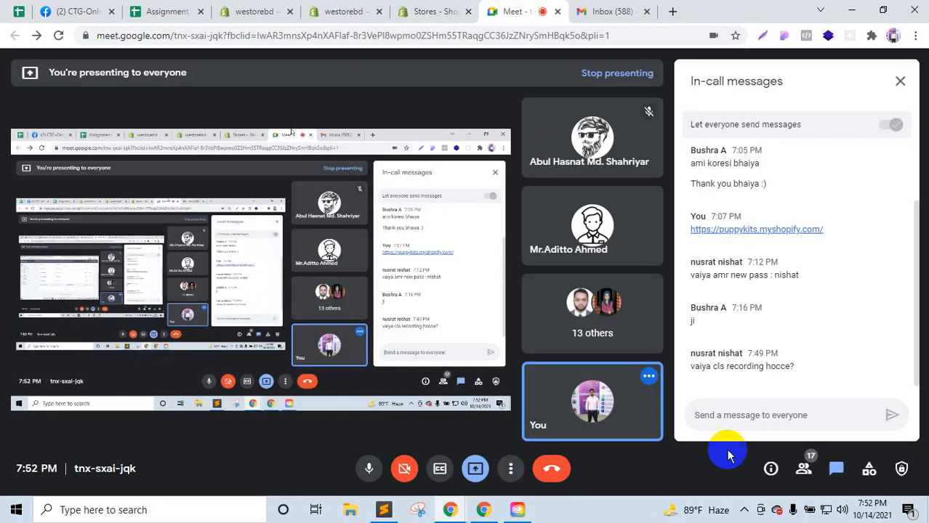
click(802, 469)
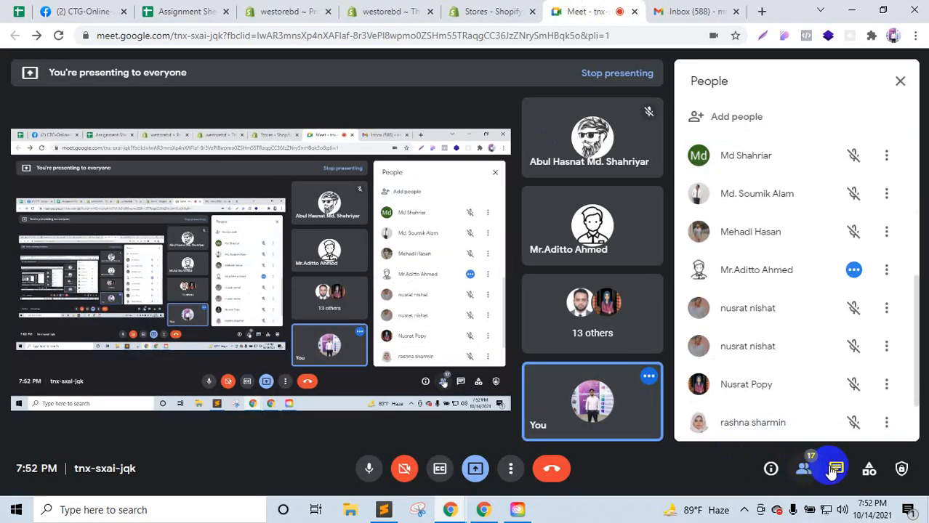
click(834, 469)
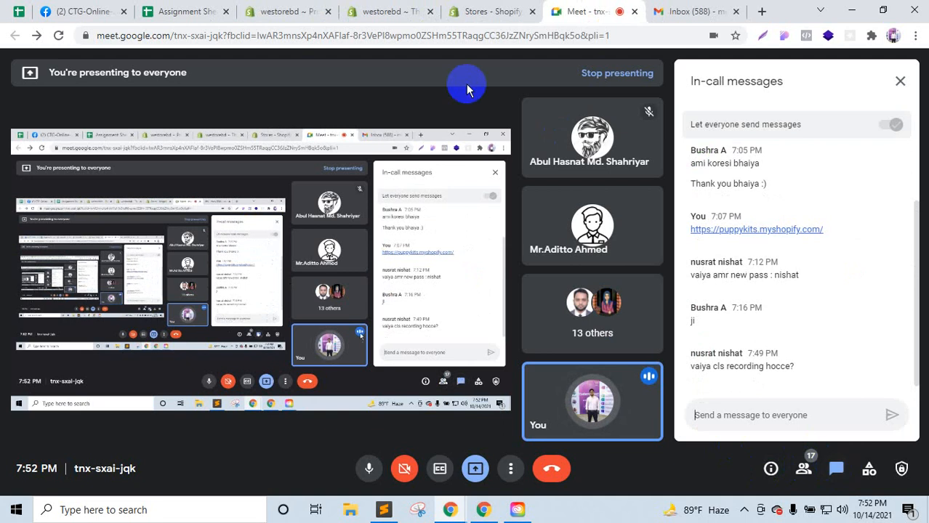
click(474, 9)
scroll(392, 283, up, 3)
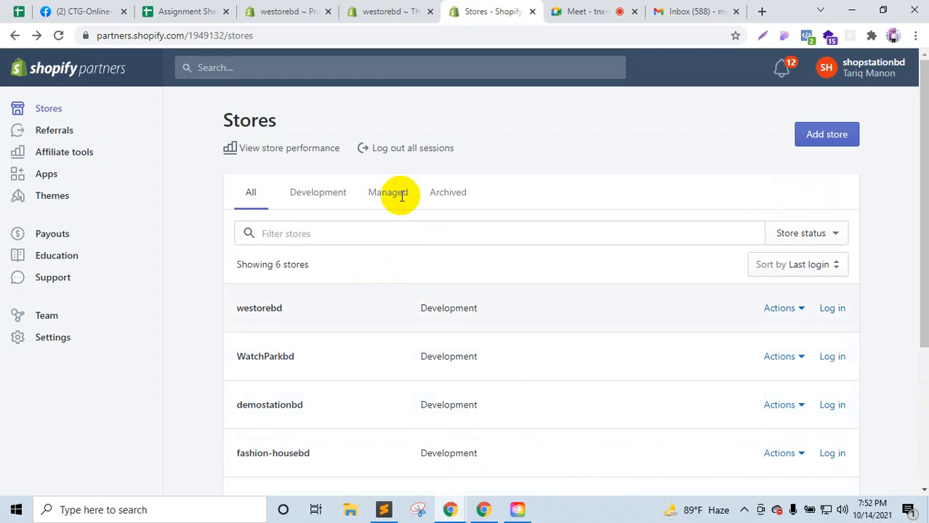
Step: Log in to westorebd from the Partners Stores list and switch to its admin Themes tab
click(570, 10)
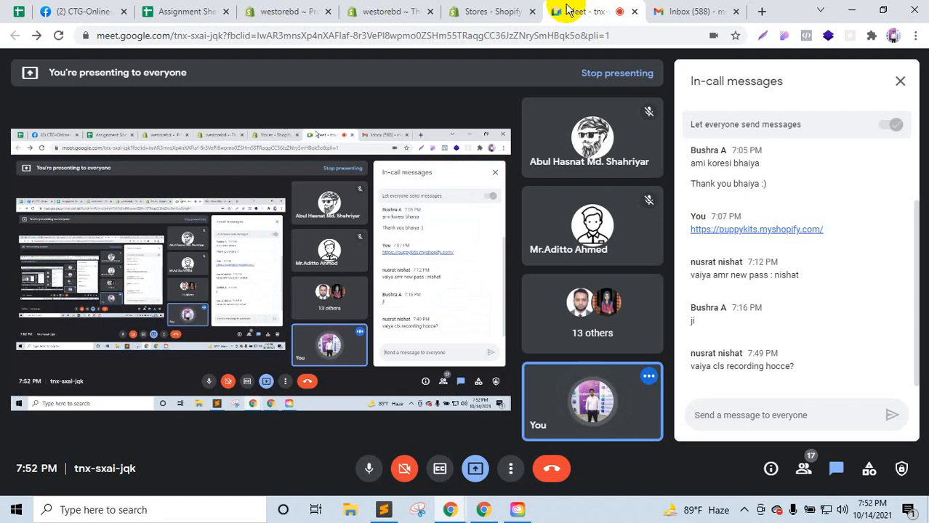
click(467, 7)
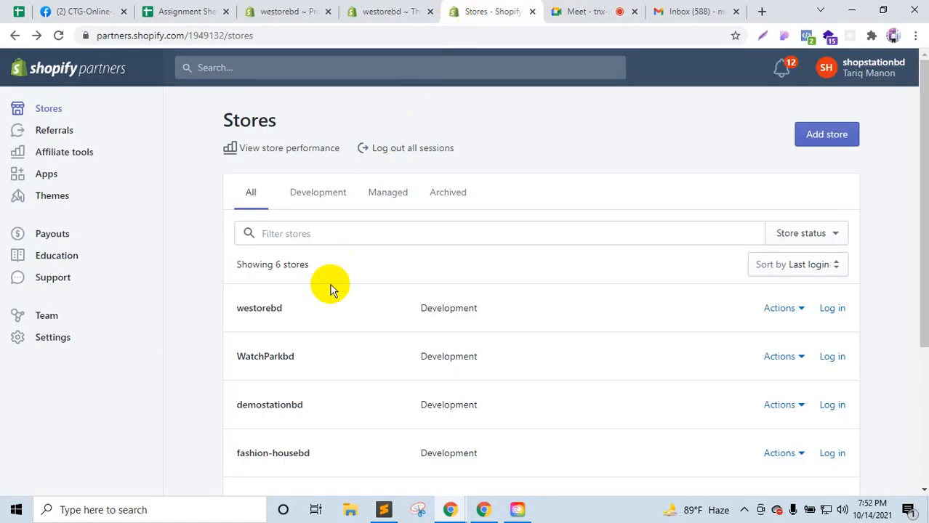
scroll(332, 290, down, 3)
scroll(269, 272, up, 3)
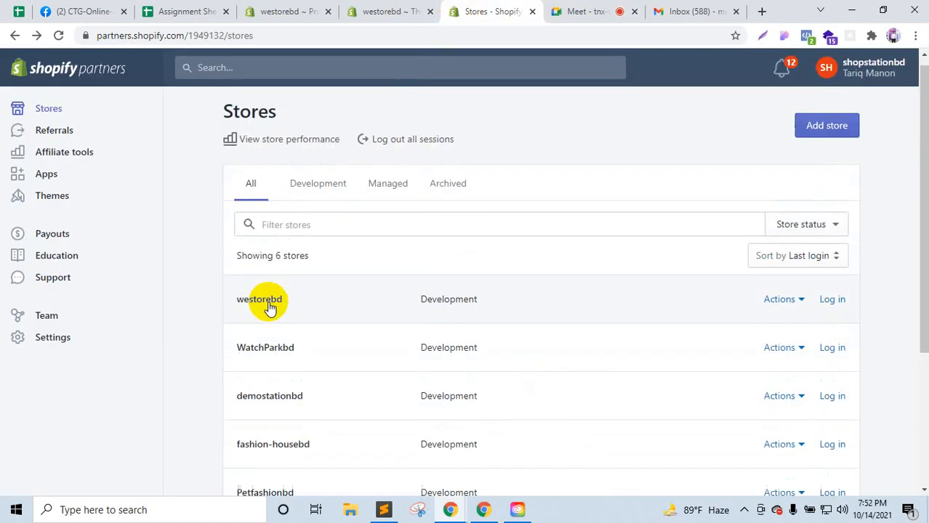
click(833, 305)
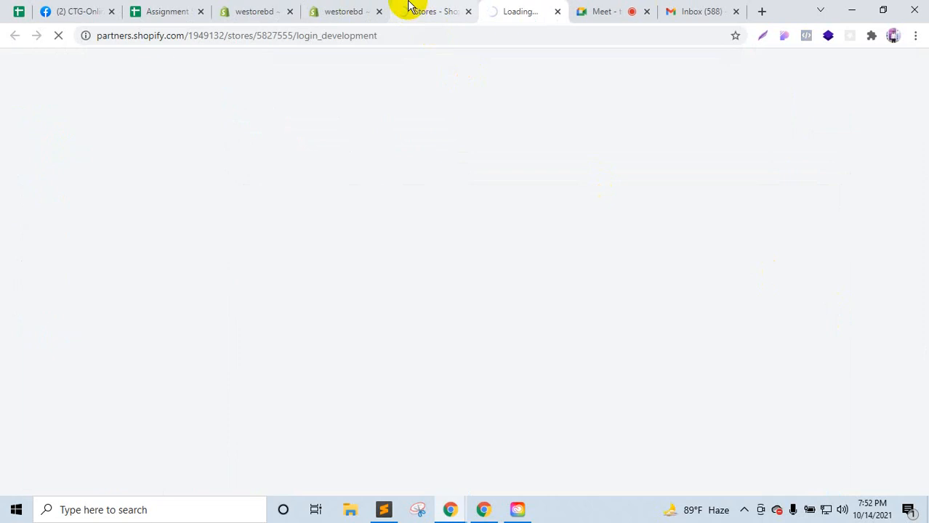
click(360, 11)
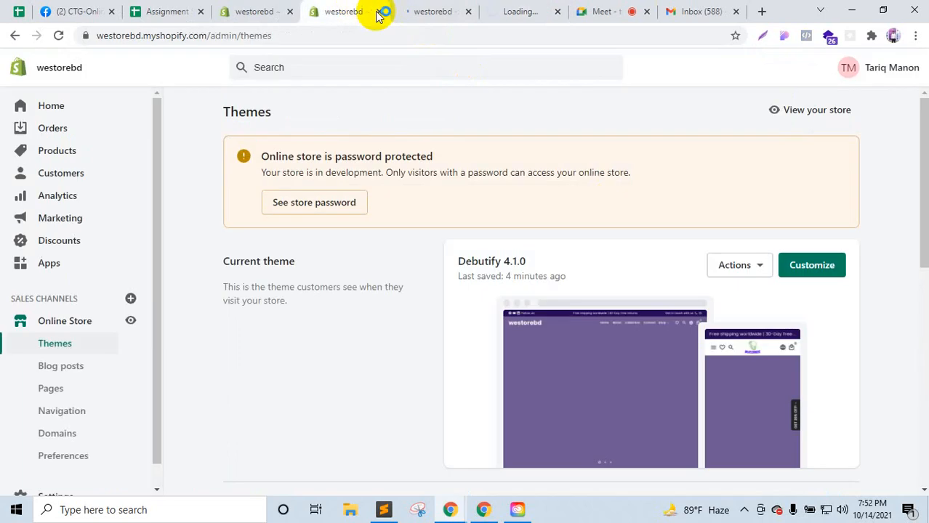
Step: Show the westorebd Online Store Themes page with Debutify 4.1.0, dismissing the Creative Cloud error
click(379, 12)
click(429, 10)
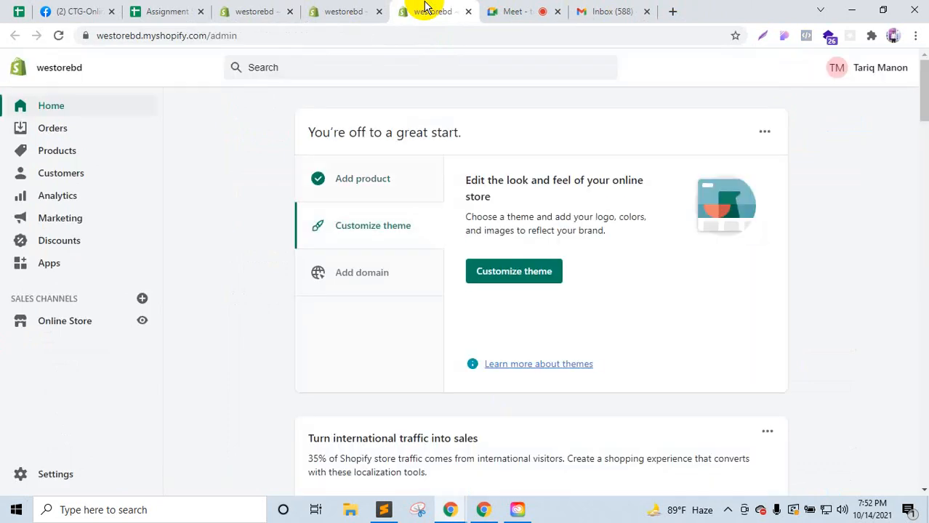
click(80, 323)
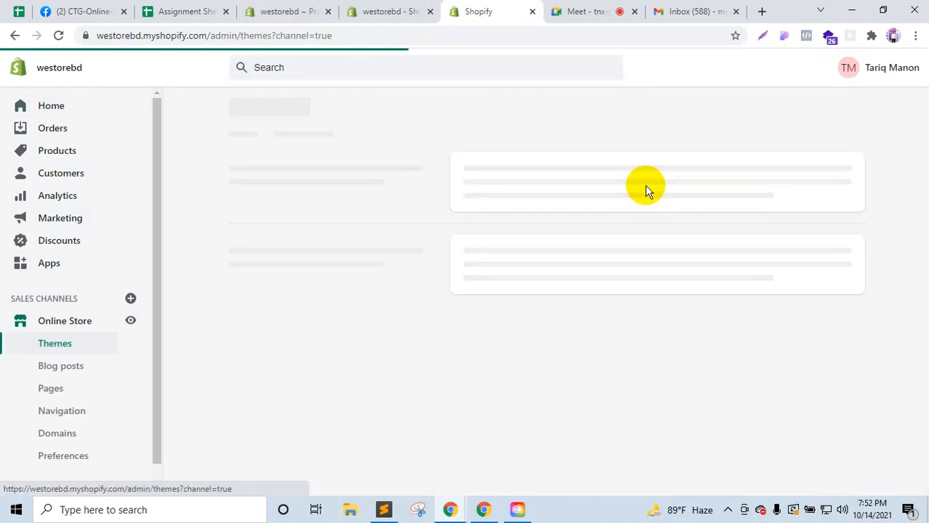
click(516, 510)
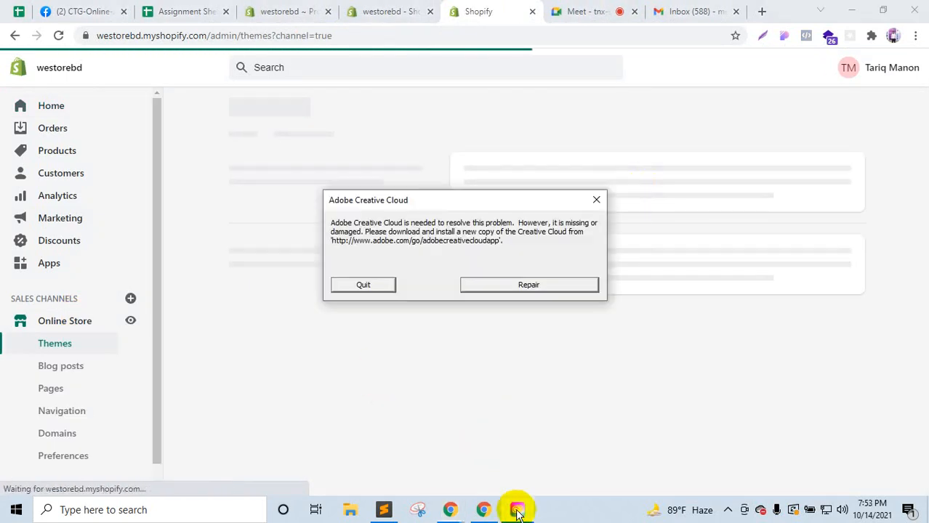
click(362, 285)
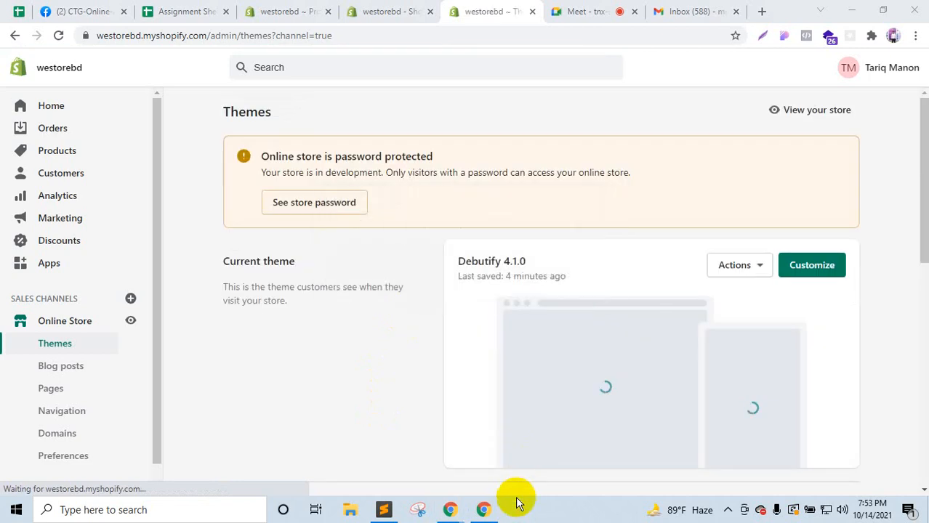
click(476, 511)
click(585, 482)
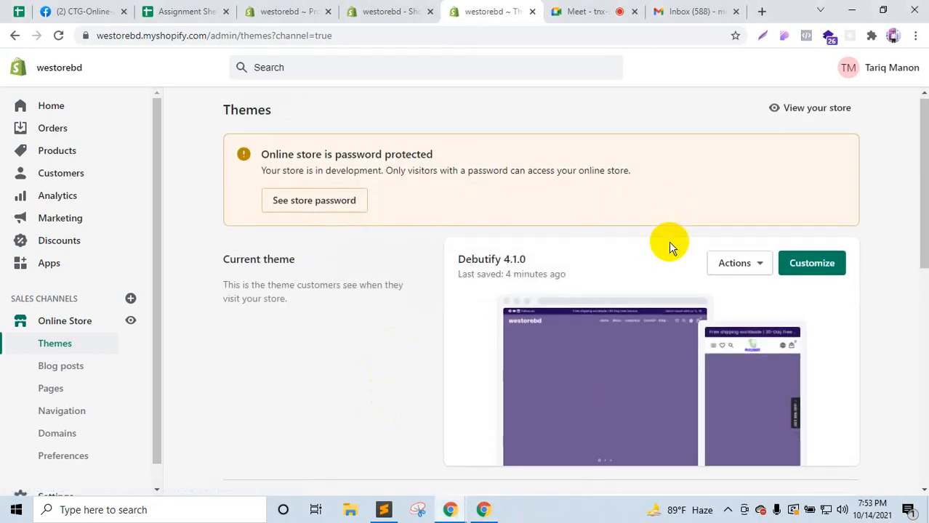
scroll(669, 241, down, 6)
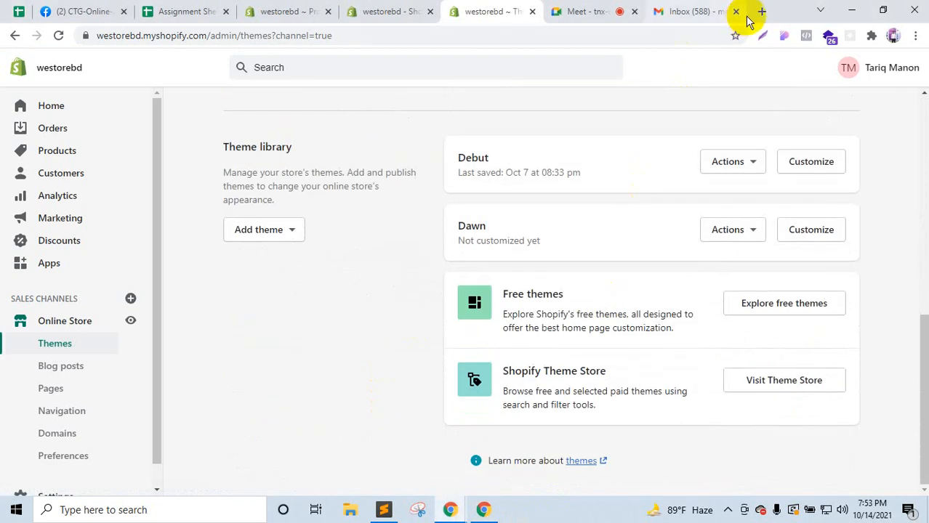
click(759, 13)
Step: Search Google for 'mable premium shopify theme' and open the Mabel ThemeForest ad in a new tab
text(mab)
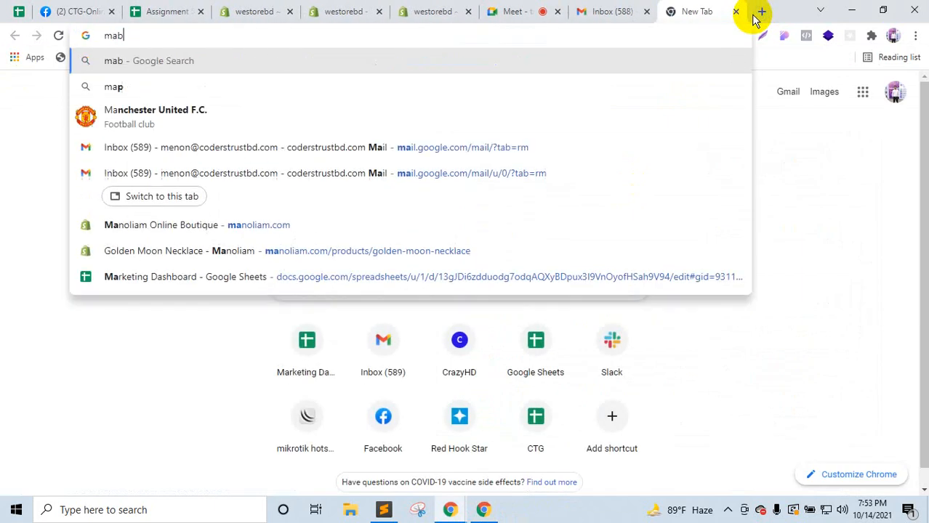
text(le pr)
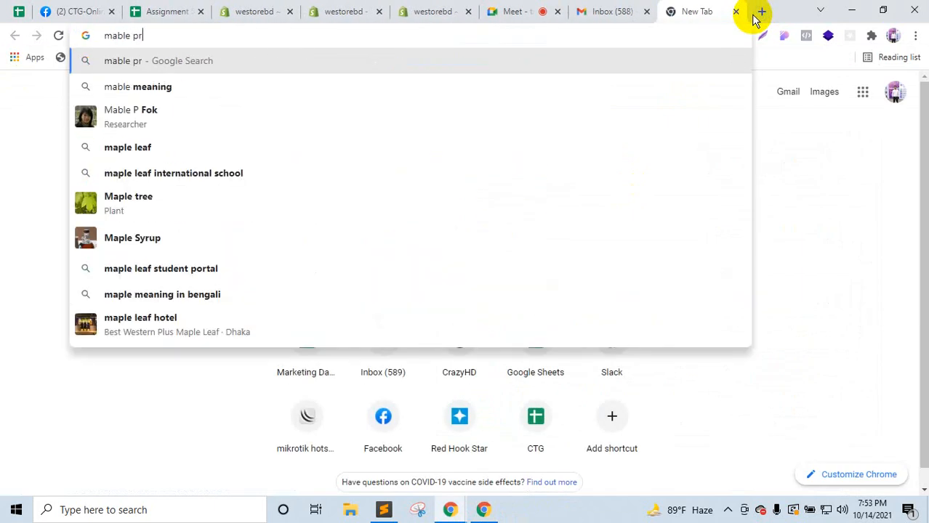
text(emium shopi)
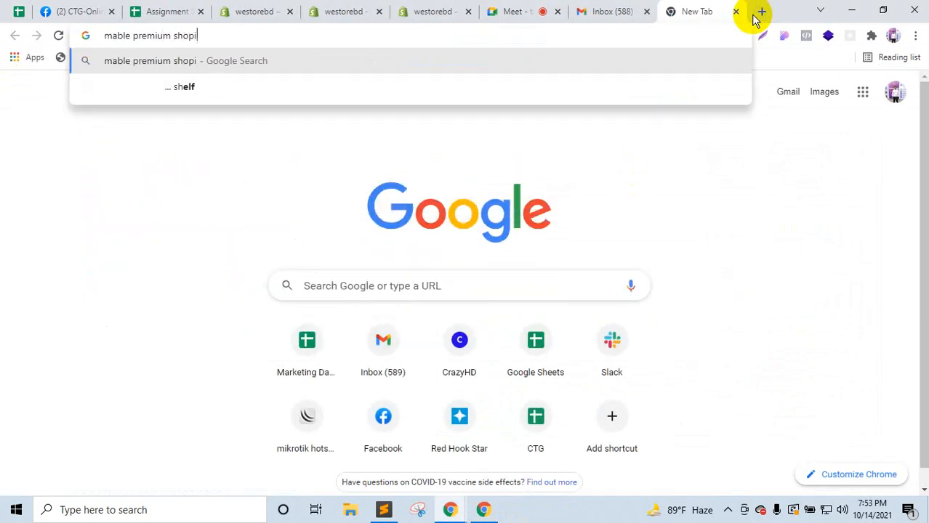
text(fy theme)
key(Return)
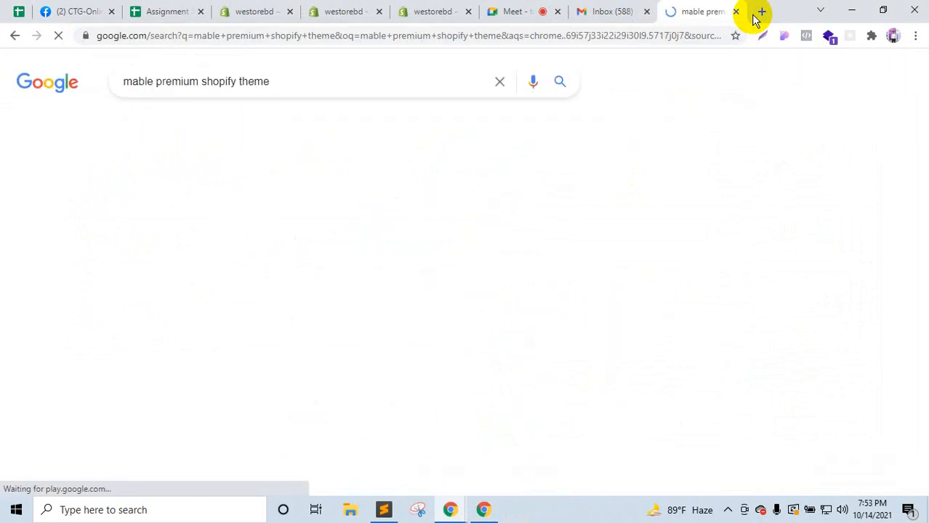
scroll(263, 267, down, 2)
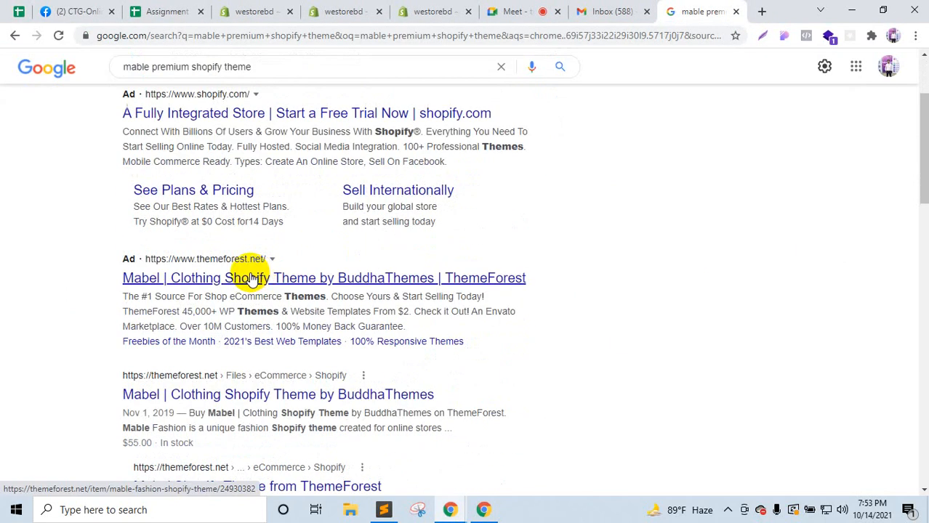
right_click(252, 277)
click(313, 287)
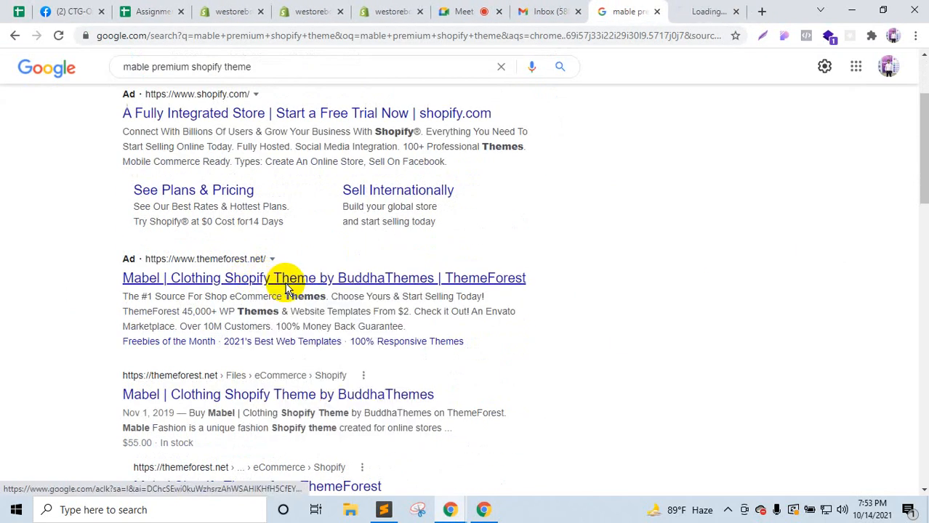
drag(699, 8, 625, 10)
click(679, 8)
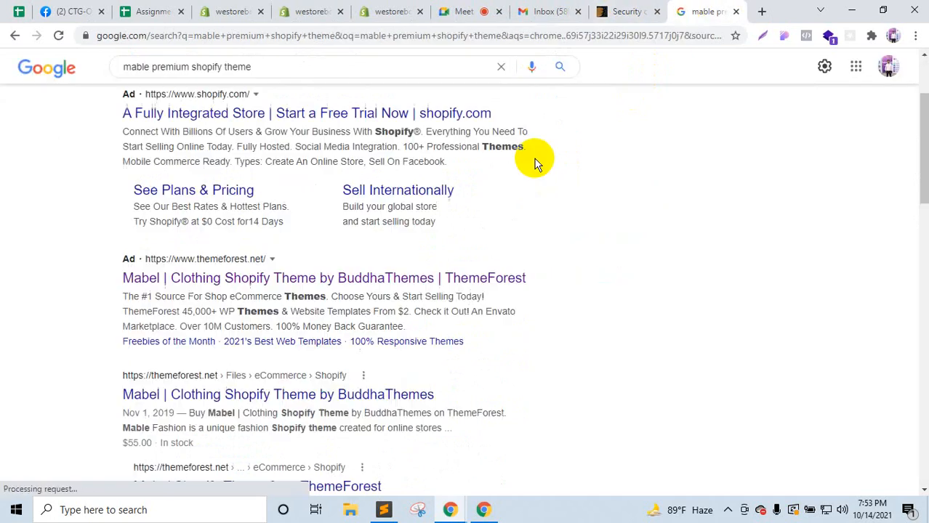
Step: Open the Mabel ThemeForest search result in a background tab and start Envato's human check
scroll(298, 335, down, 3)
right_click(320, 191)
click(349, 201)
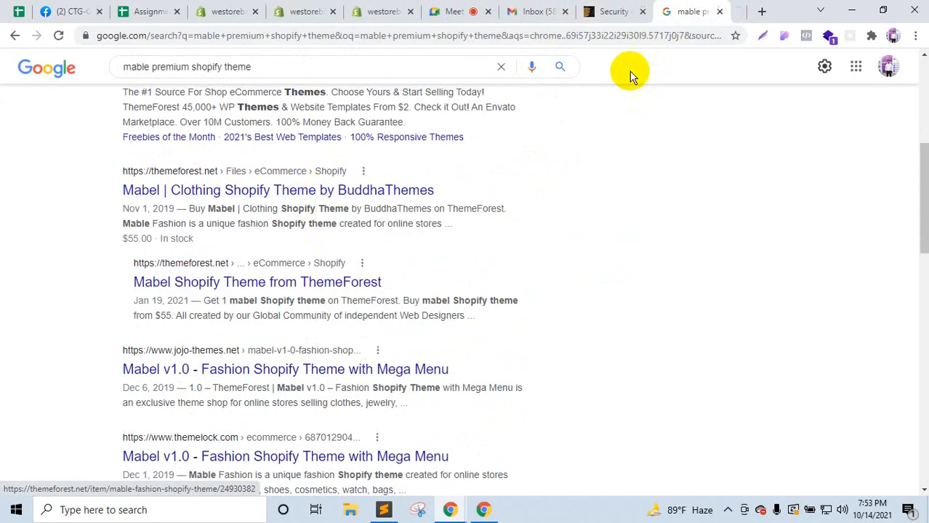
click(584, 6)
click(514, 233)
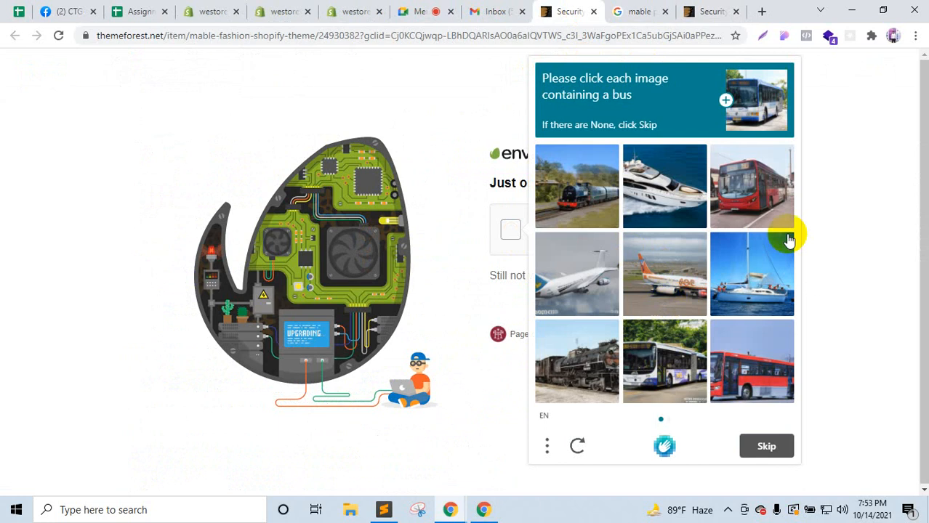
Step: Pass Envato's verification by selecting the bus pictures across two puzzle sets
click(776, 187)
click(766, 378)
click(690, 371)
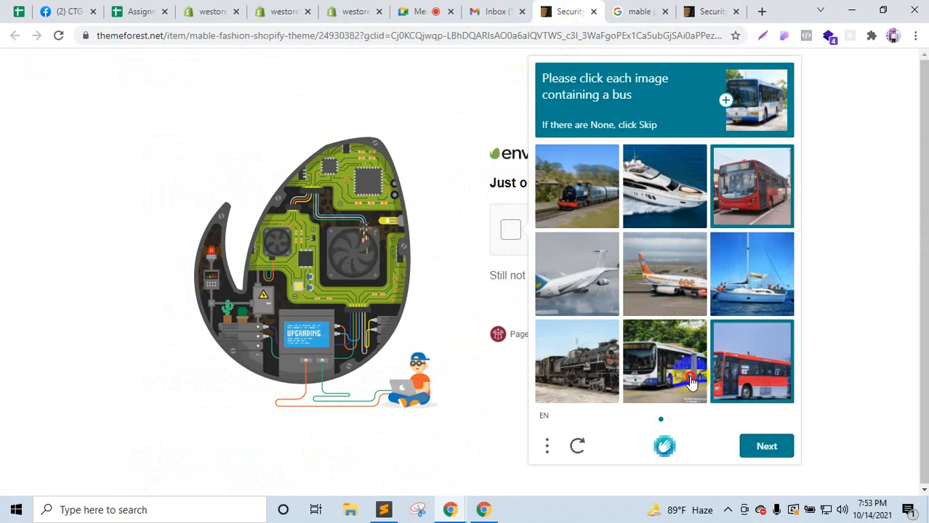
click(776, 447)
click(572, 358)
click(661, 278)
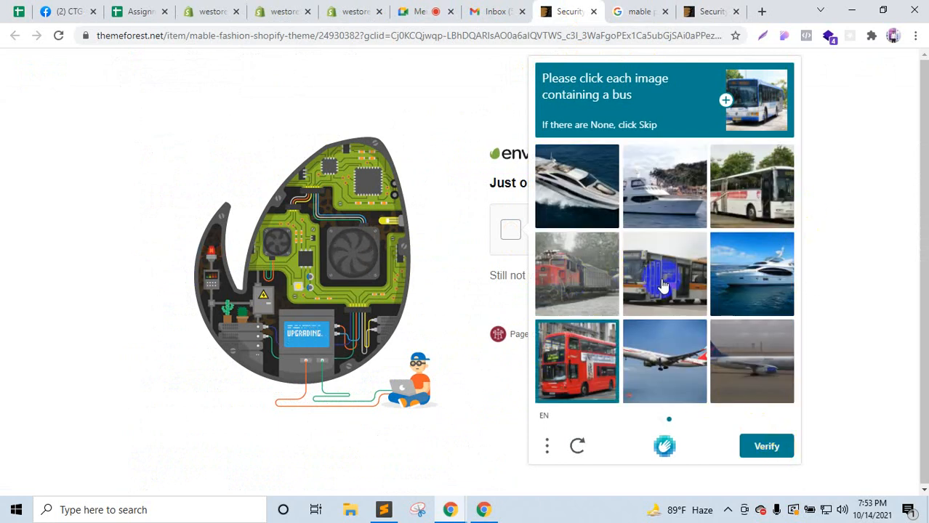
click(747, 205)
click(781, 447)
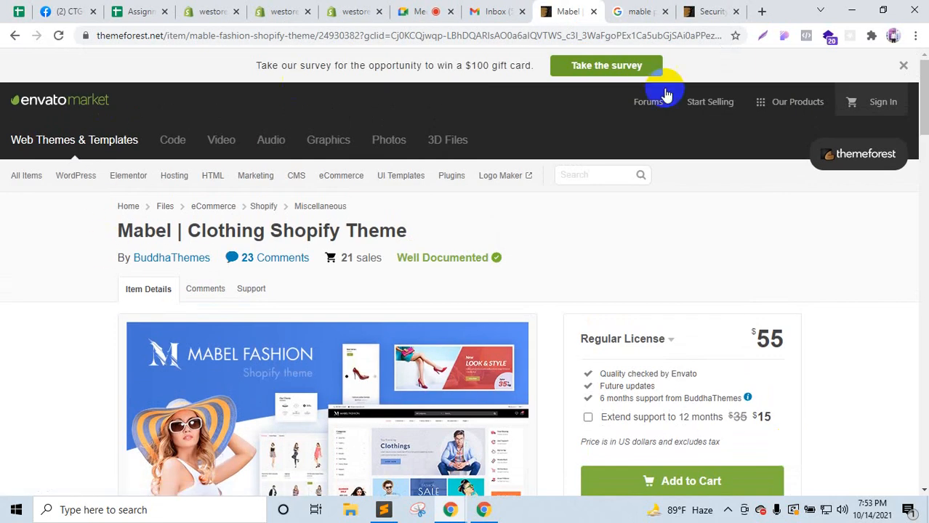
Step: Dismiss the survey offer and scroll through the Mabel Clothing Shopify Theme page ($55, 21 sales)
click(906, 67)
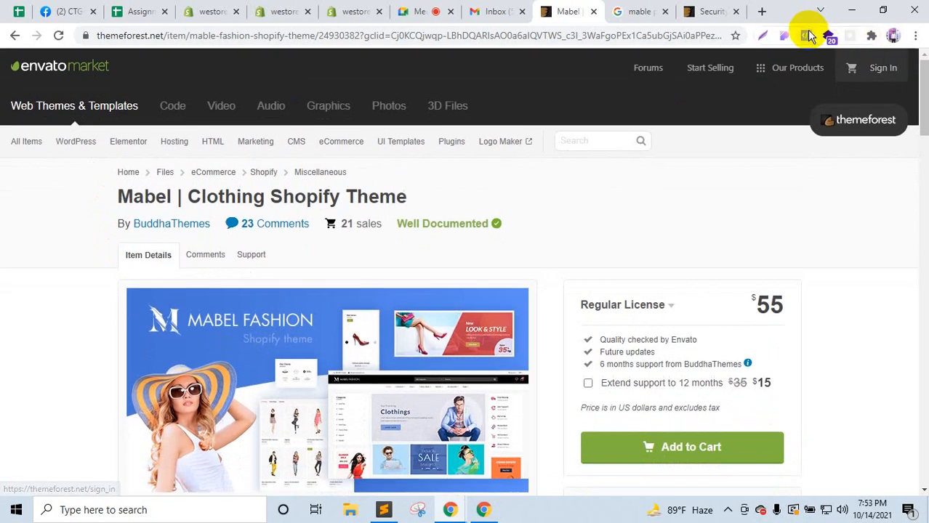
scroll(390, 411, down, 4)
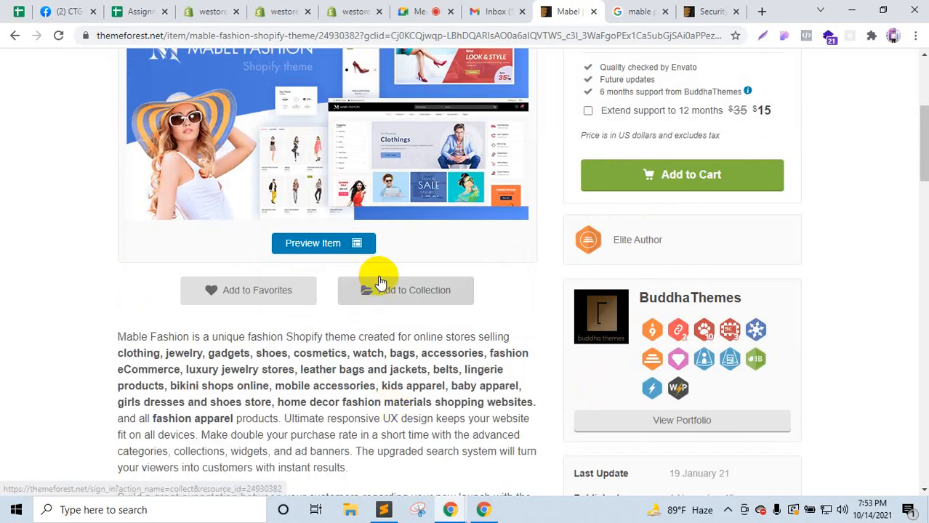
scroll(378, 278, up, 4)
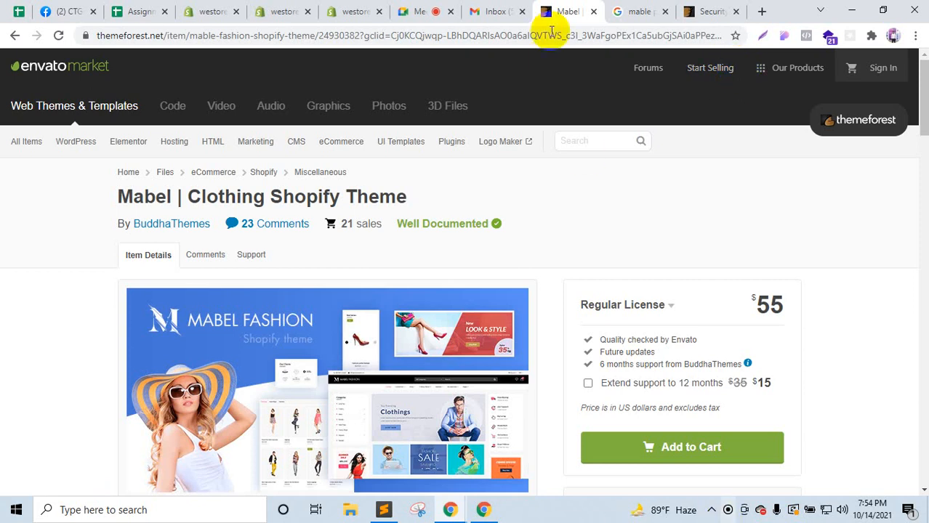
Step: Move the search results tab before Gmail and read the Shopify Partners approval email
click(497, 11)
click(632, 8)
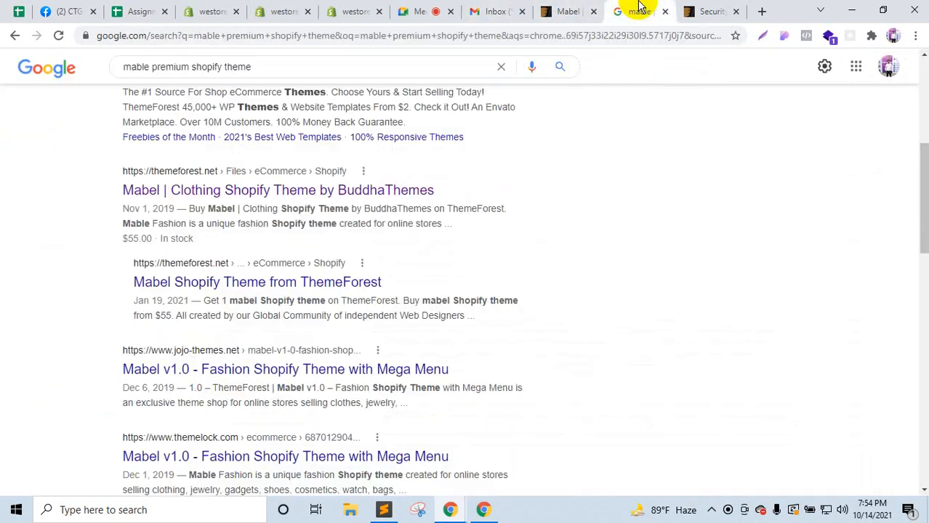
drag(632, 9, 544, 8)
click(552, 8)
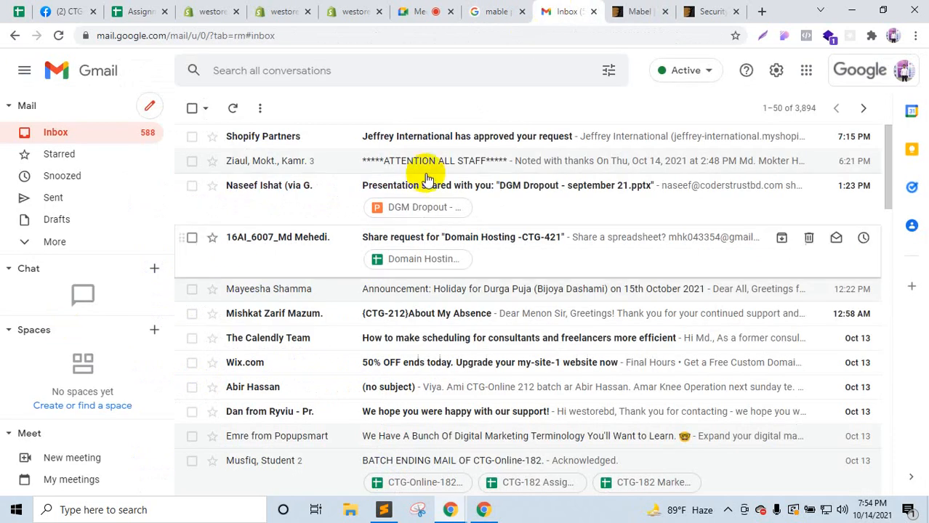
click(477, 145)
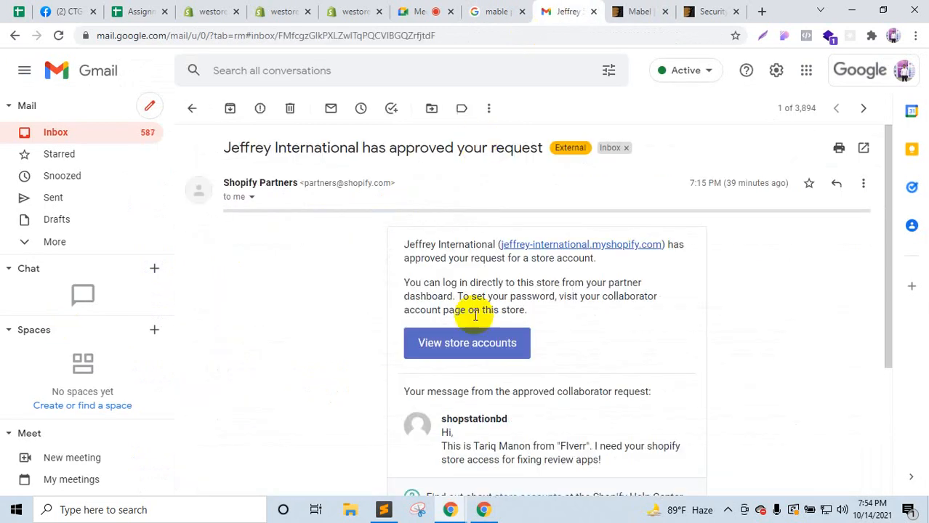
scroll(479, 375, down, 2)
scroll(480, 374, up, 2)
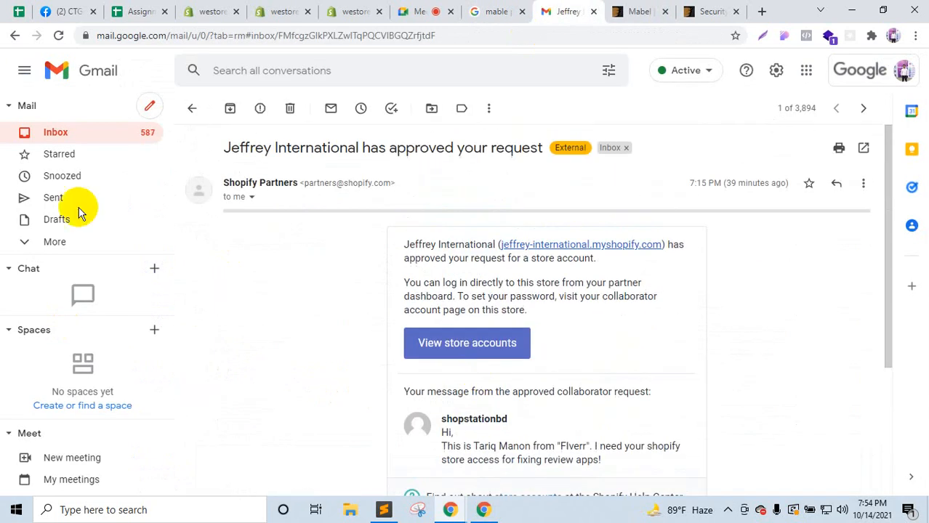
click(85, 134)
Step: Drag the Mabel theme and Envato security check tabs ahead of the search results tab
click(526, 8)
scroll(502, 291, up, 3)
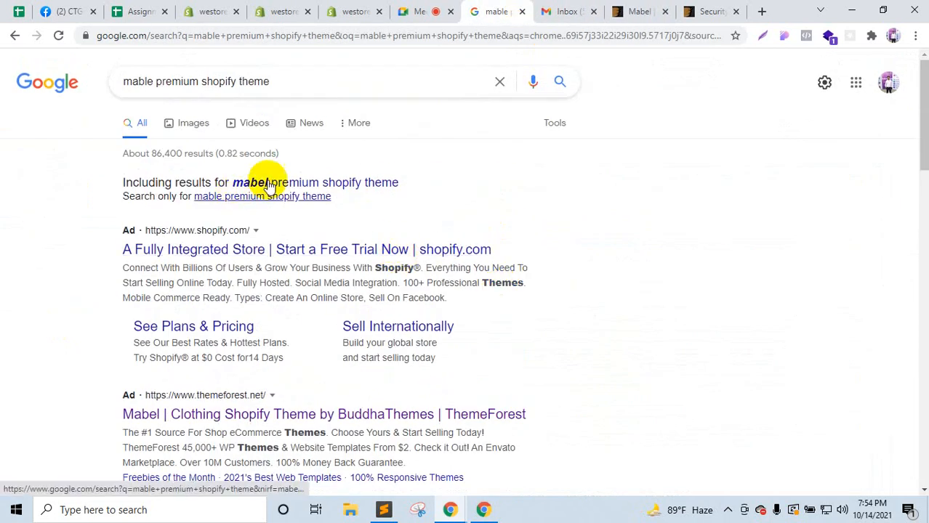
drag(642, 11, 509, 9)
drag(697, 8, 571, 10)
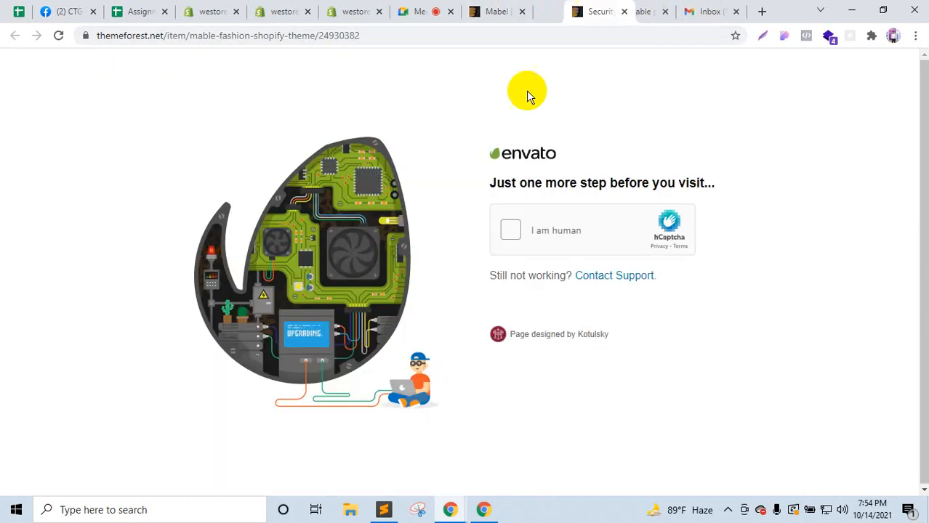
Step: Open the Mabel product page's Preview Item link in a new tab
click(510, 8)
scroll(406, 253, down, 1)
scroll(406, 253, down, 2)
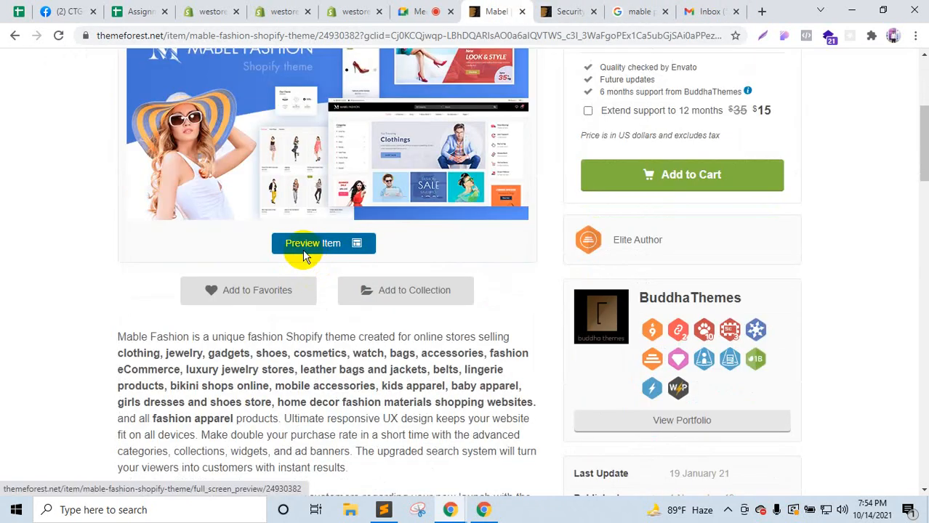
right_click(307, 251)
click(342, 262)
Step: Pass Envato's hCaptcha by marking every bus picture across two sets
click(564, 10)
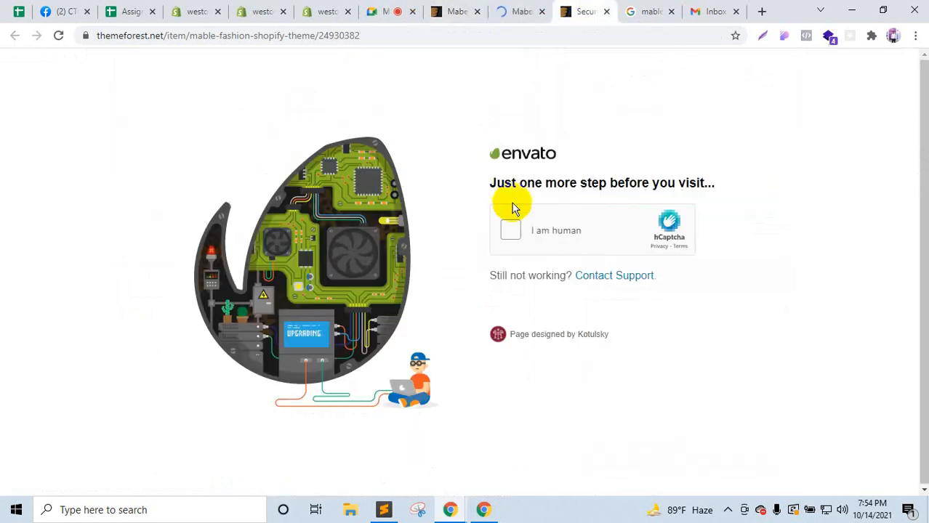
click(507, 234)
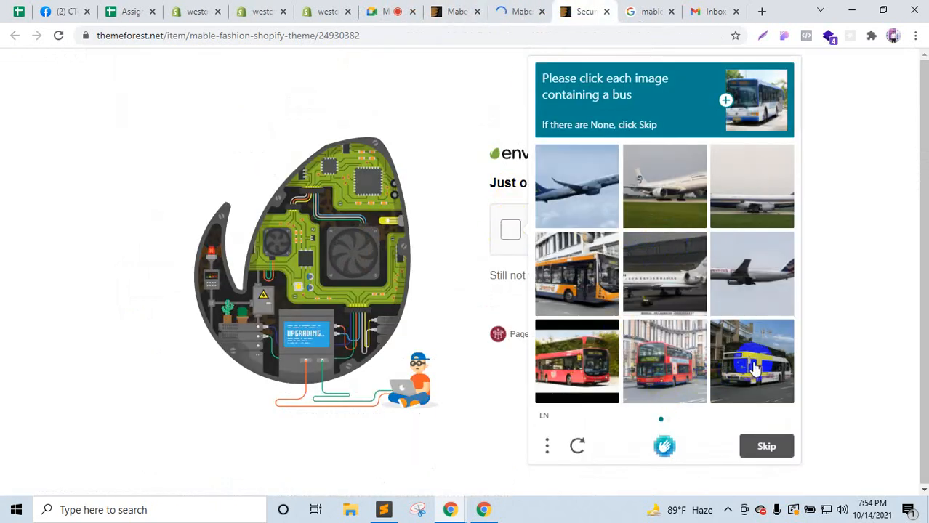
click(752, 361)
click(659, 367)
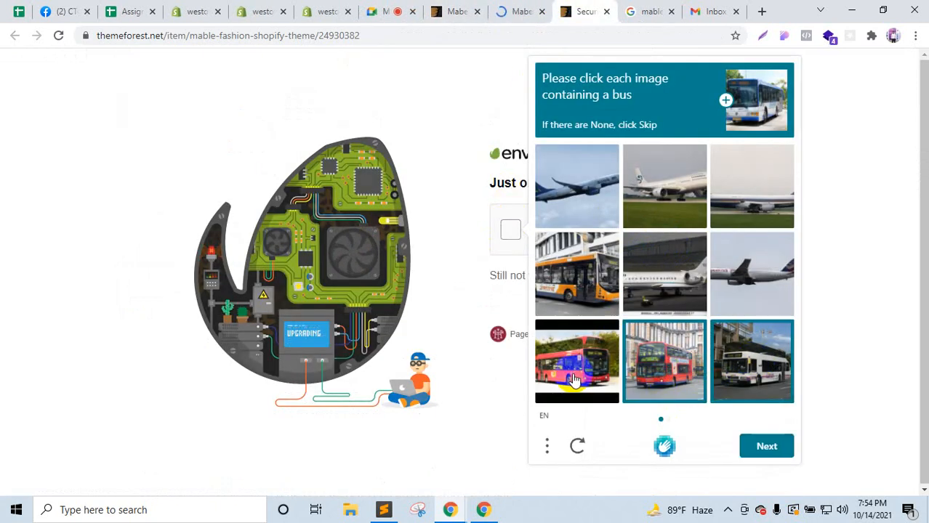
click(765, 446)
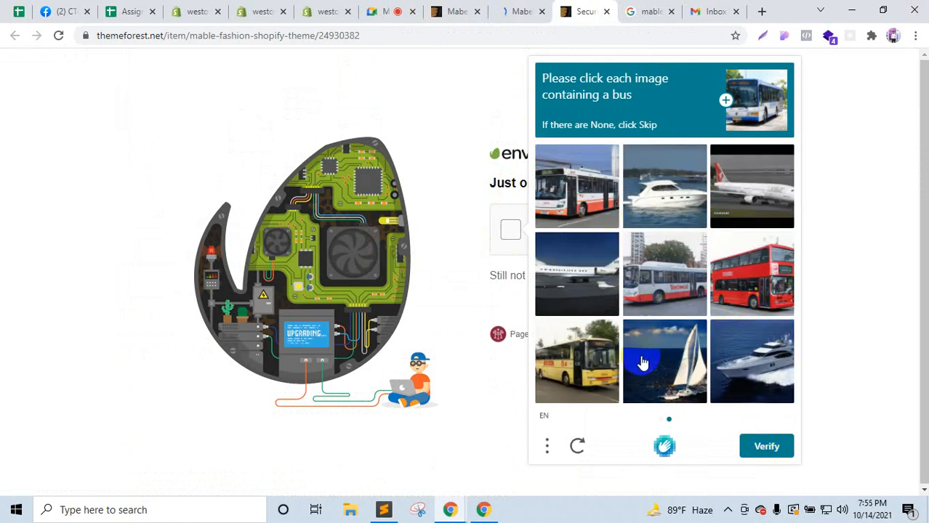
click(572, 181)
click(690, 284)
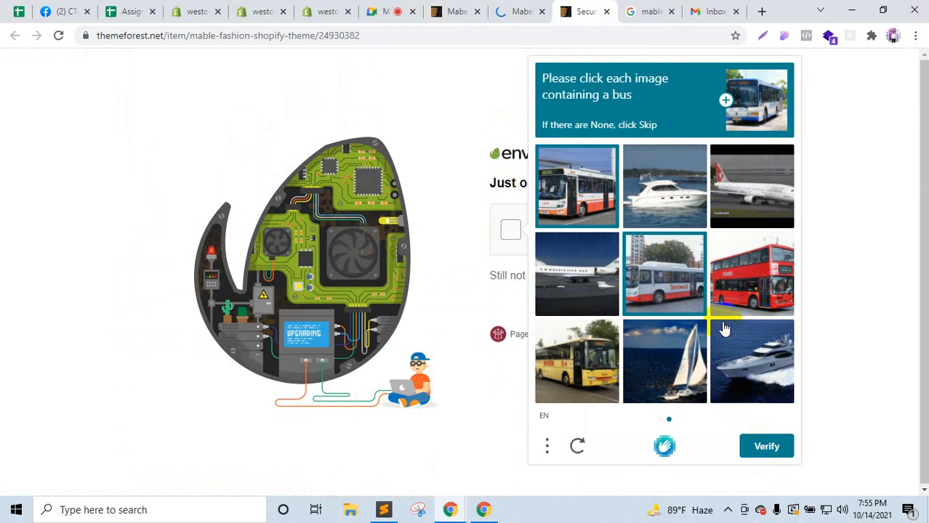
click(726, 309)
click(576, 361)
click(766, 447)
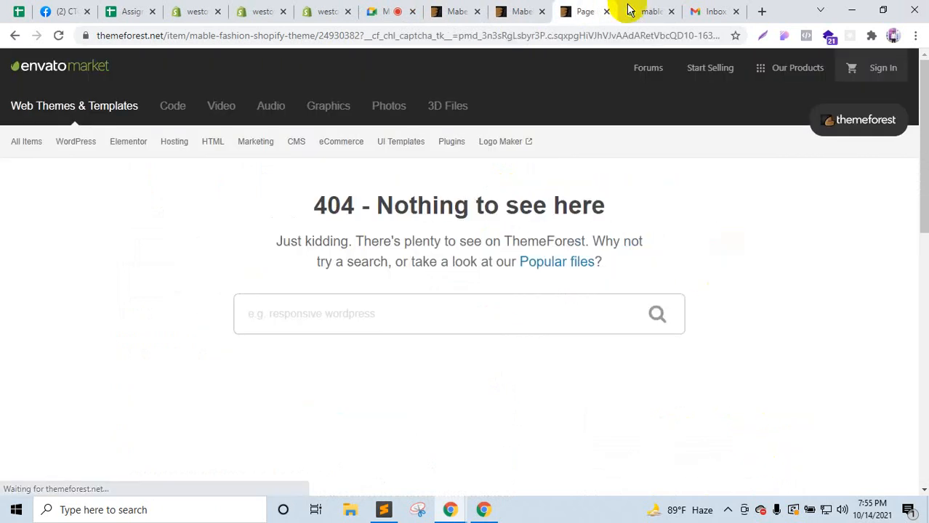
Step: Close the 404 tab, view the Mabel Fashion preview, and return to the Google Meet call
click(606, 11)
click(525, 10)
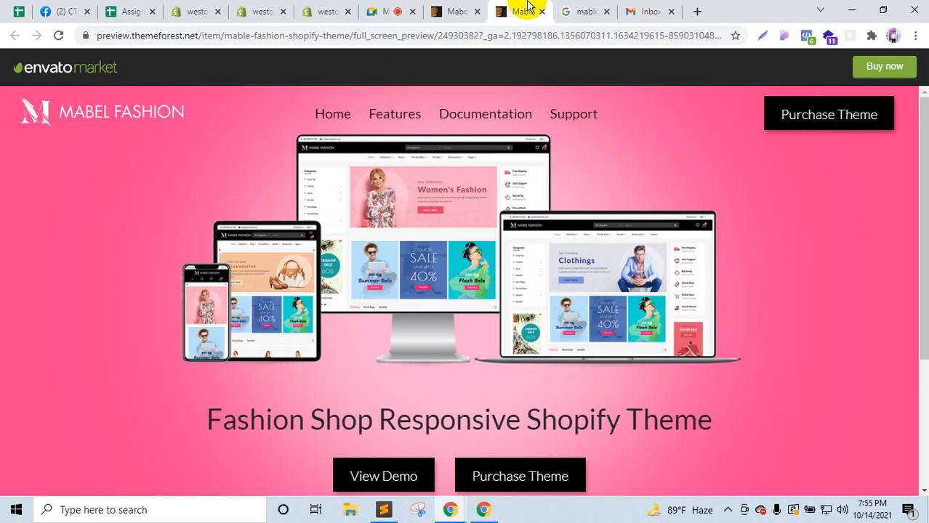
click(372, 8)
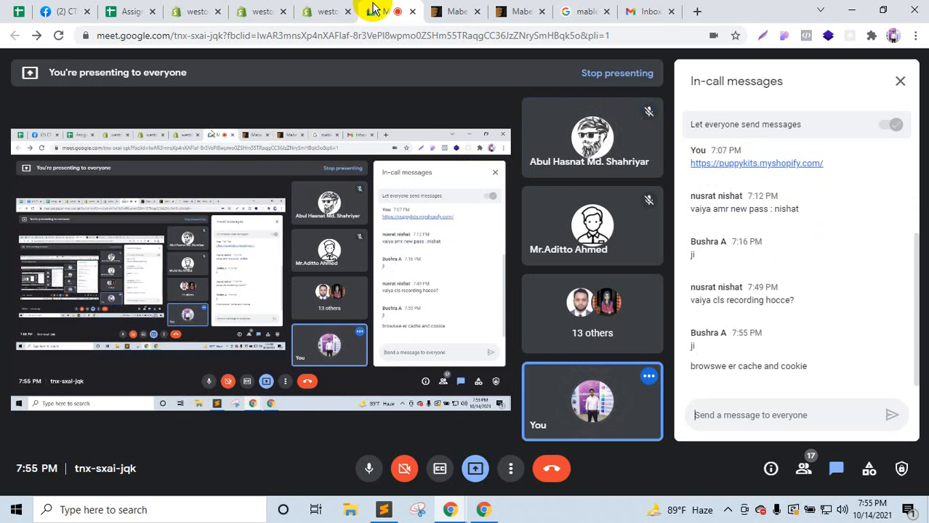
Step: View Chrome's Privacy and security settings, then close Settings and return to the Mabel page
click(915, 35)
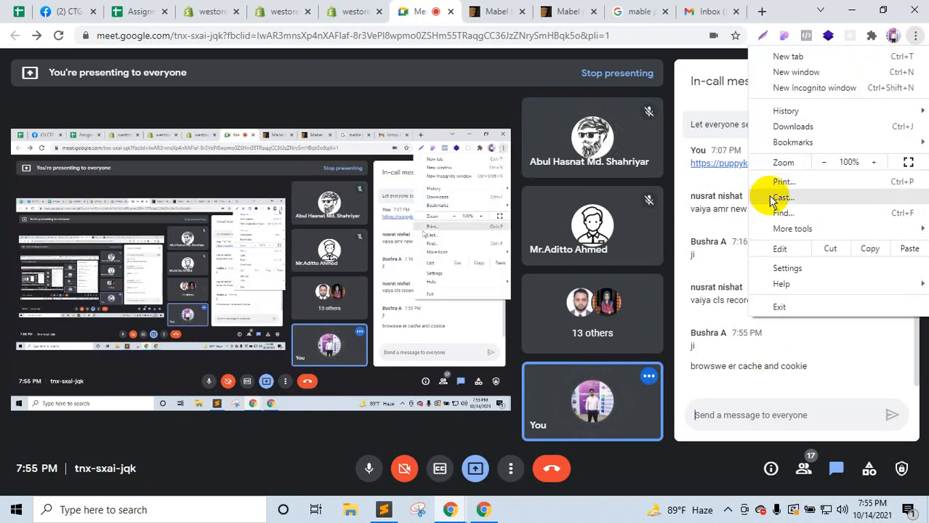
click(791, 268)
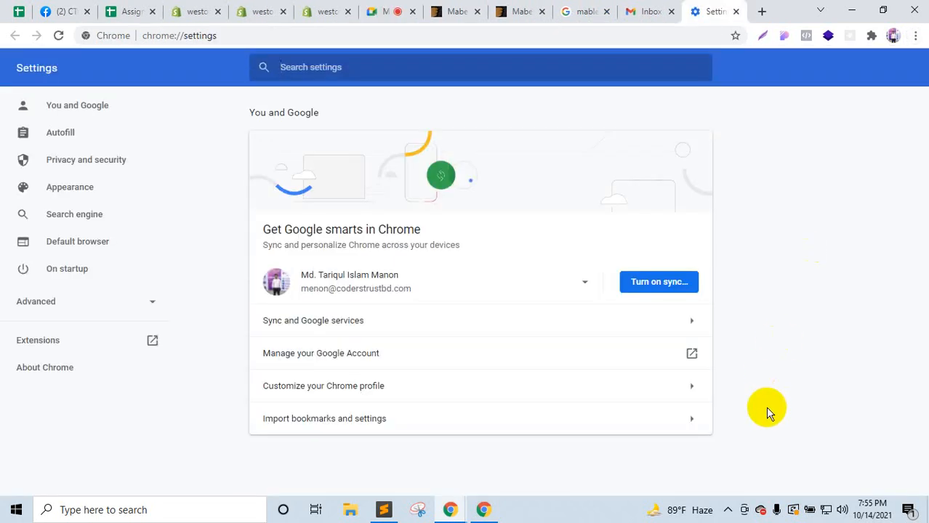
click(128, 163)
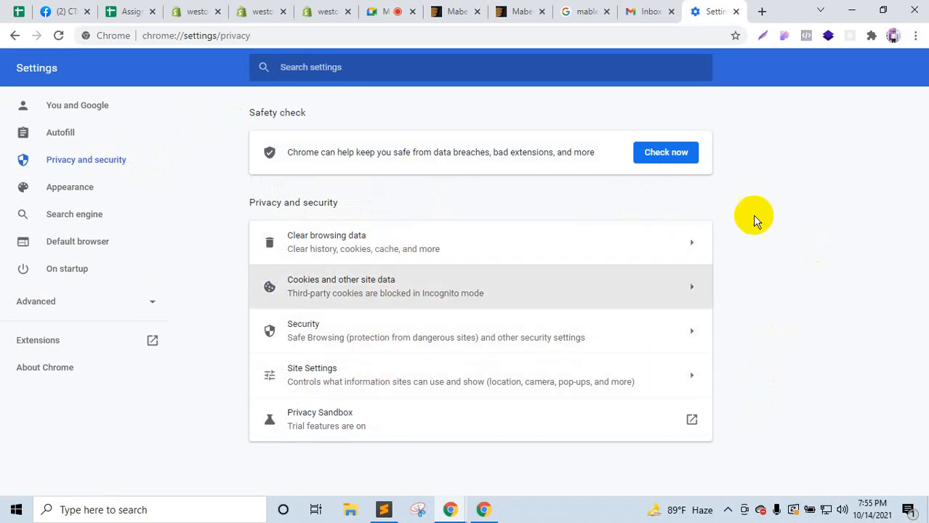
click(737, 12)
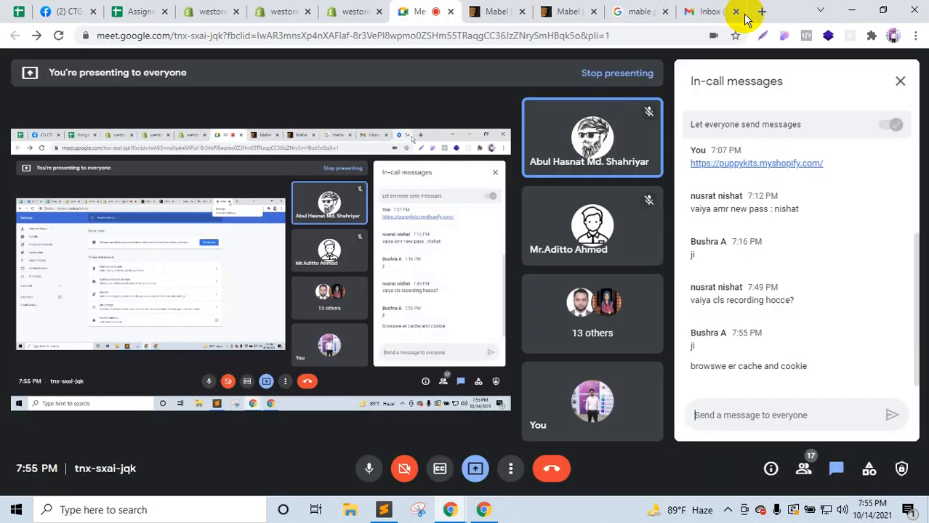
click(499, 11)
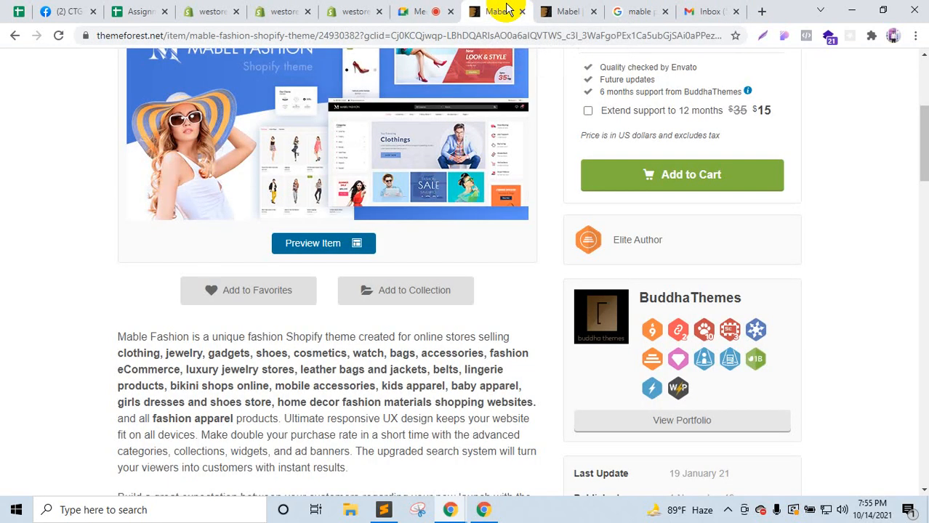
Step: Reload the Mabel page, recover from the 404 via Back, and inspect its title heading
key(F5)
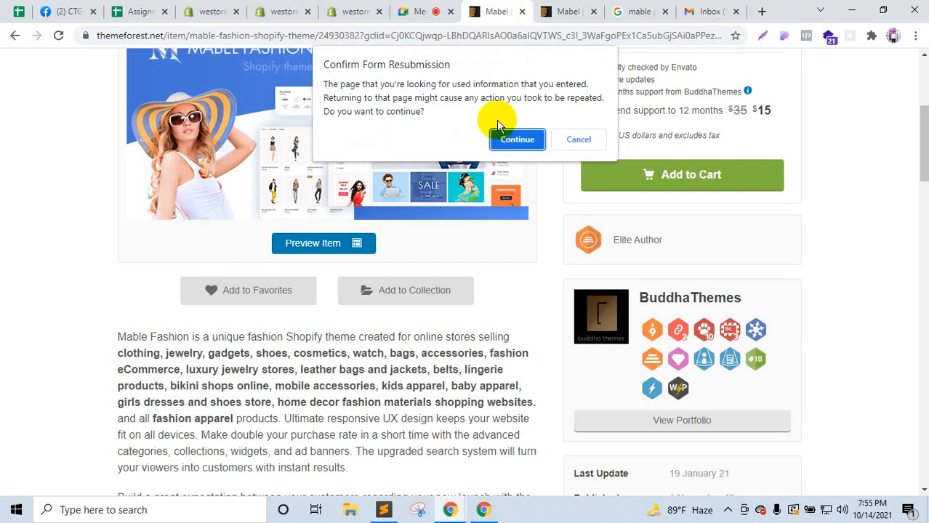
click(517, 139)
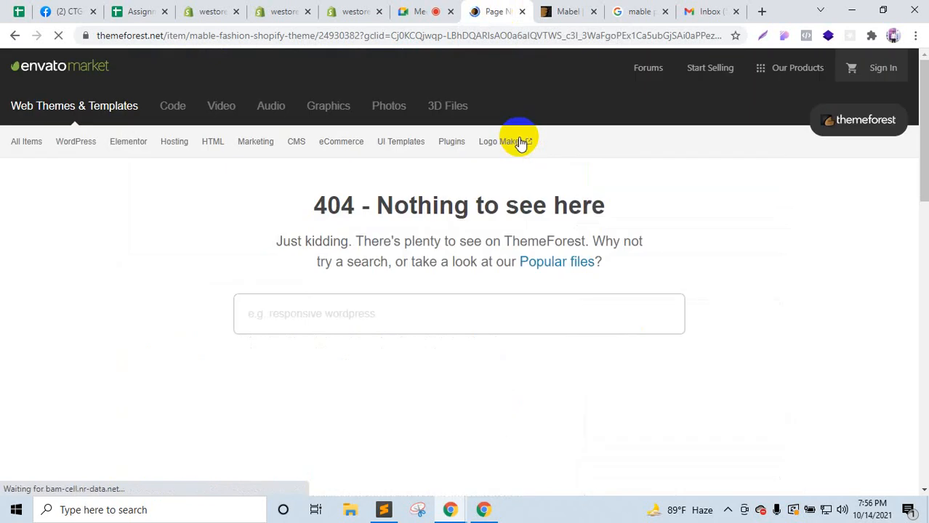
mouse_move(520, 144)
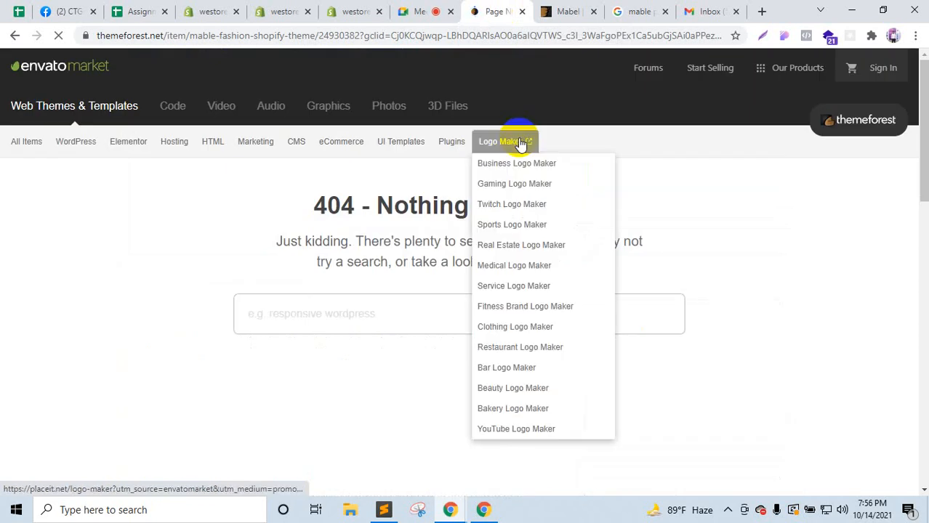
click(14, 36)
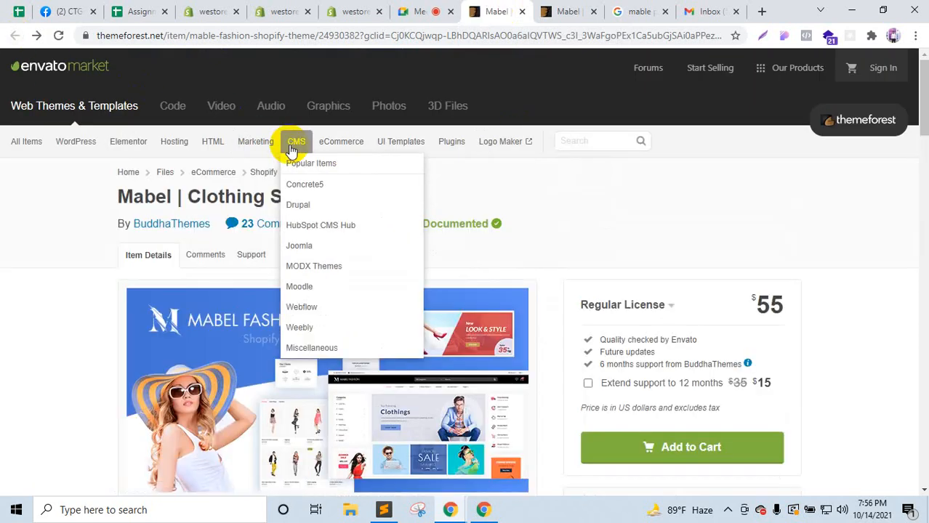
right_click(581, 197)
click(613, 425)
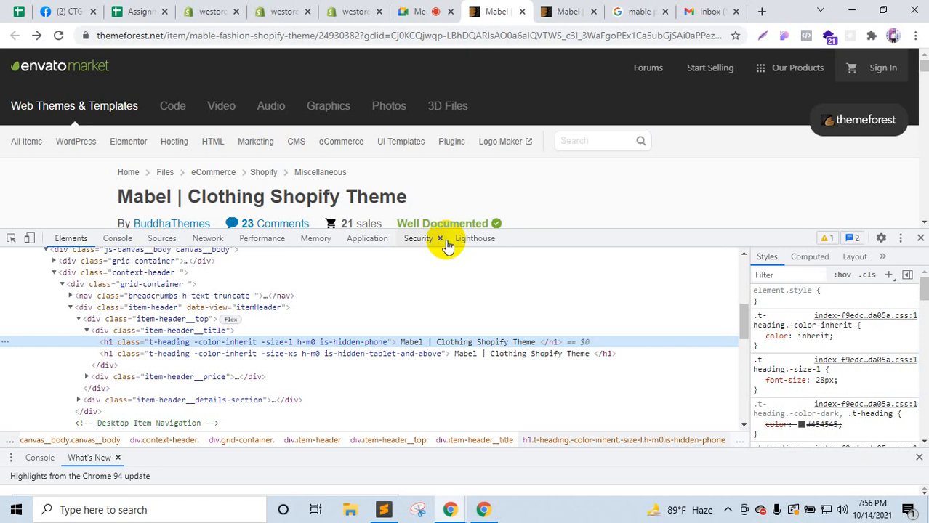
Step: Close the developer tools panel and scroll down the Mabel page toward Preview Item
right_click(58, 35)
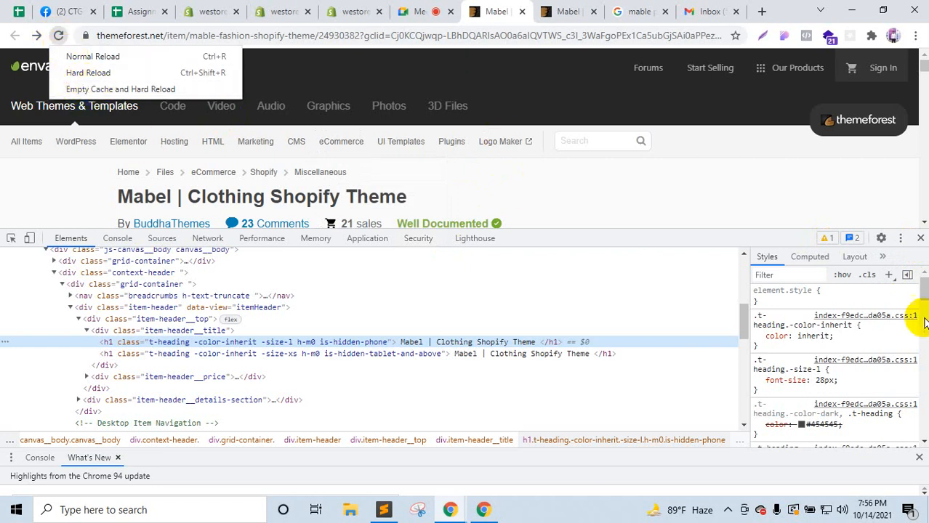
click(920, 240)
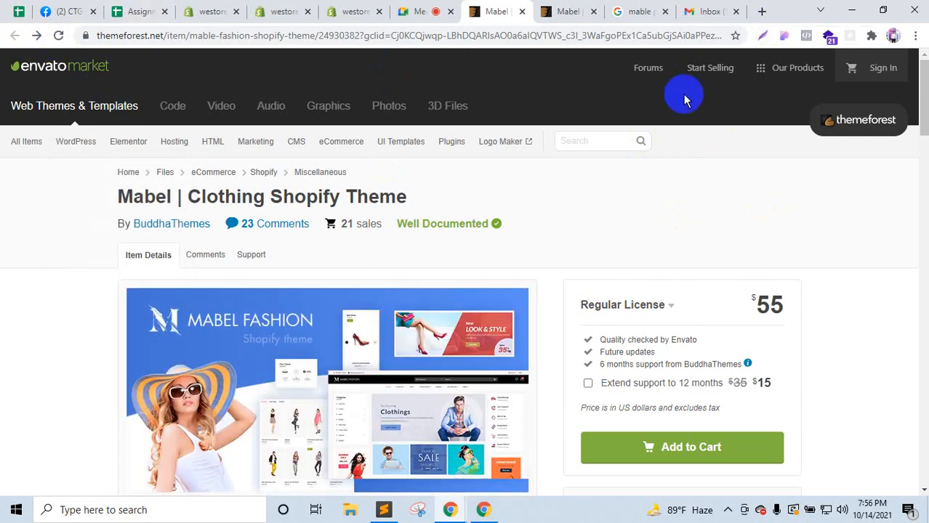
scroll(363, 331, down, 4)
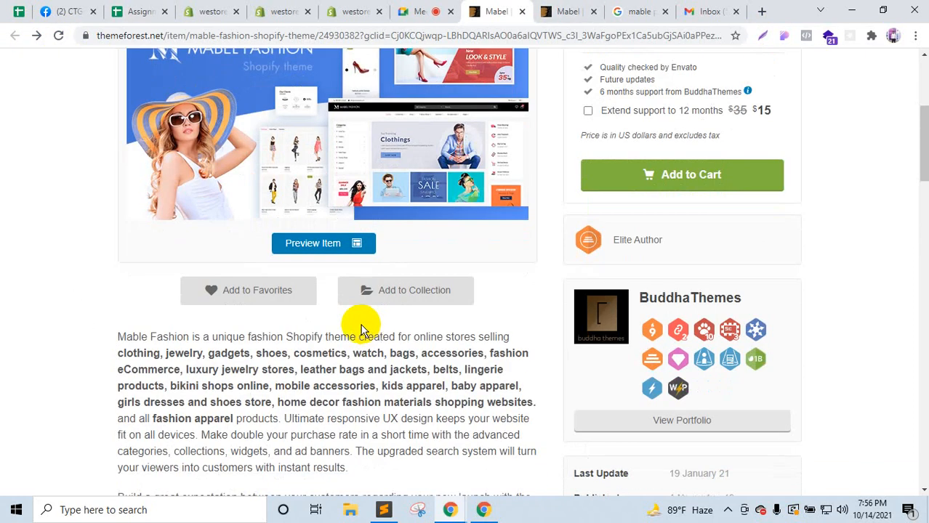
Step: Open the Mabel theme preview and live demo store in new tabs, closing the Google results tab
right_click(324, 241)
click(373, 247)
click(541, 12)
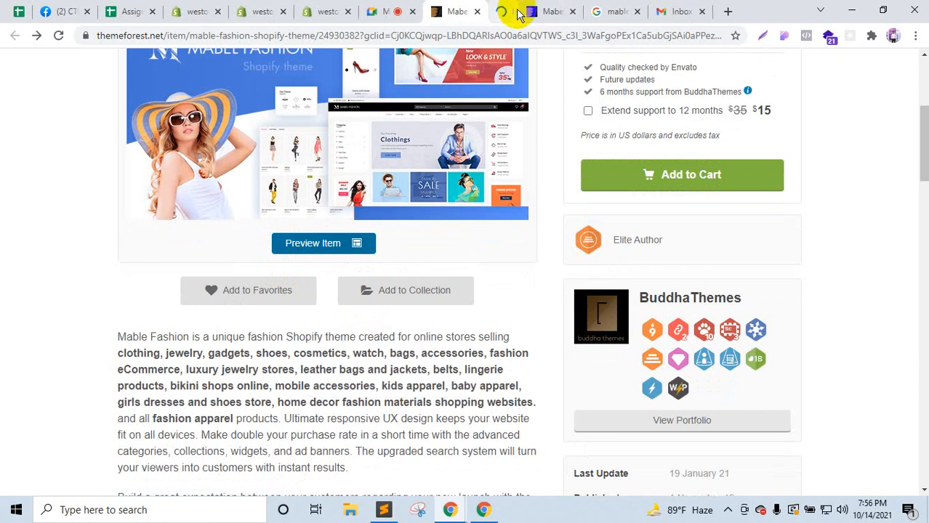
click(512, 9)
scroll(439, 280, down, 3)
right_click(375, 275)
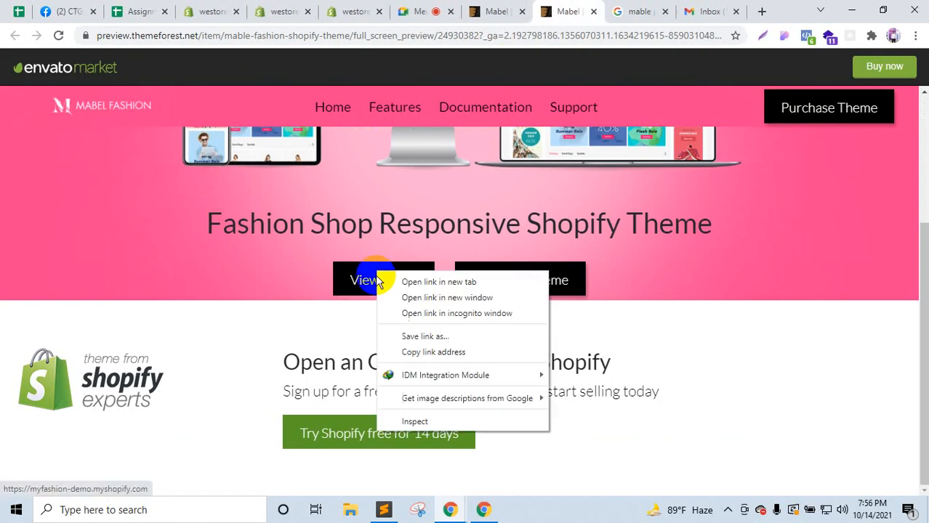
click(389, 285)
click(623, 7)
click(547, 7)
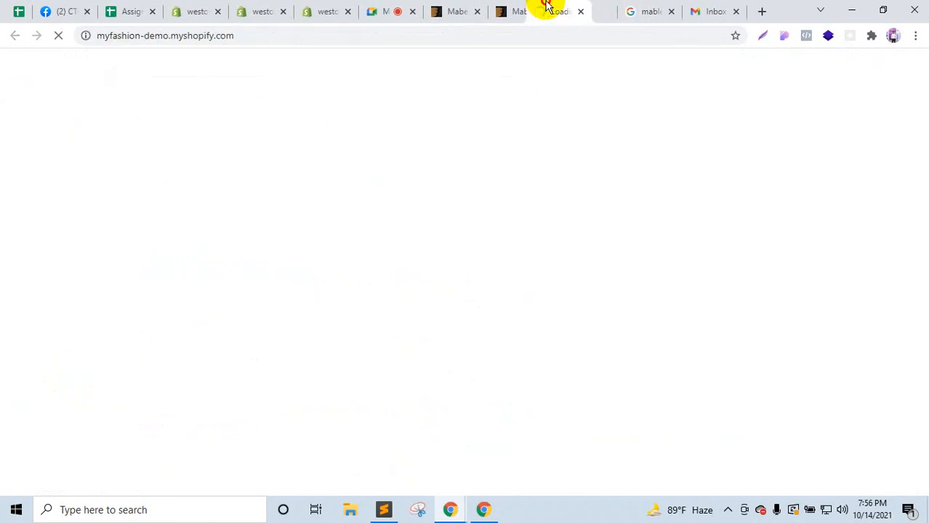
click(649, 12)
click(671, 12)
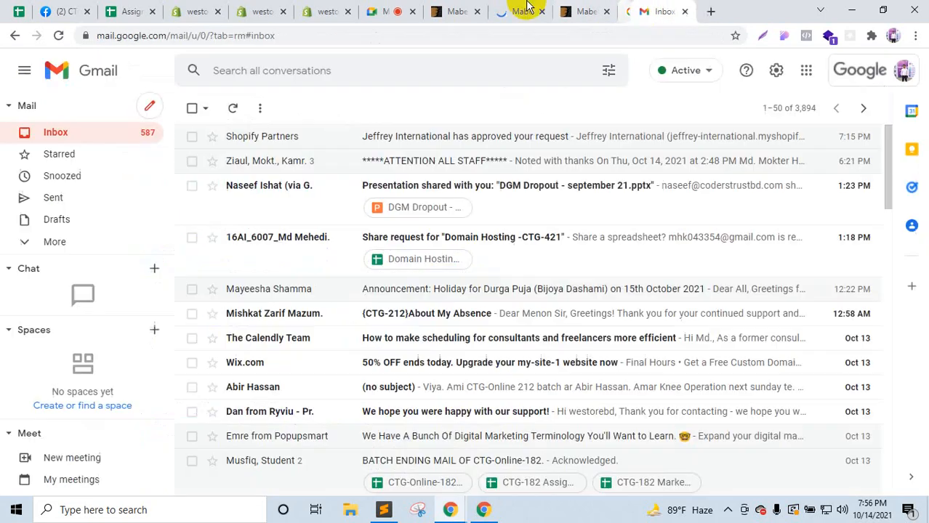
click(524, 10)
Step: Dismiss the demo store's newsletter popup and browse its shop categories menu and hero banner
scroll(245, 391, down, 9)
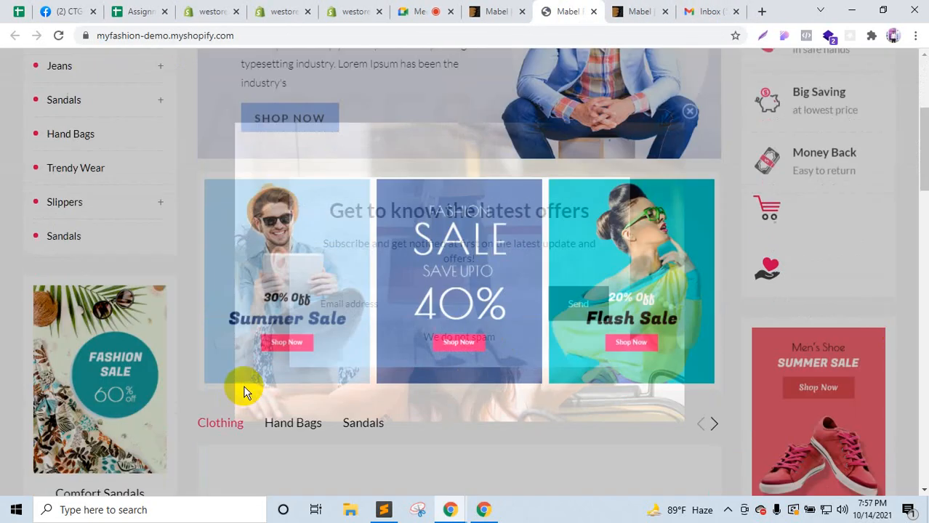
scroll(747, 162, up, 9)
click(689, 111)
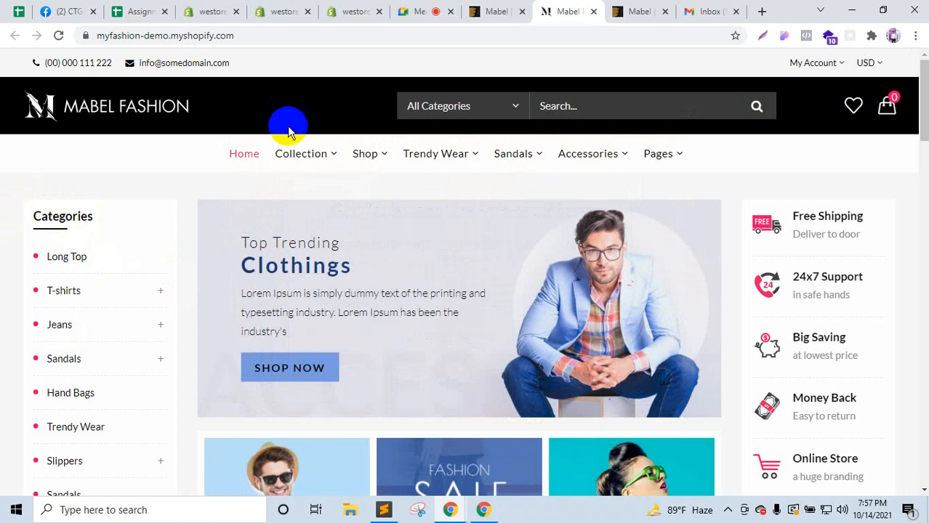
mouse_move(301, 153)
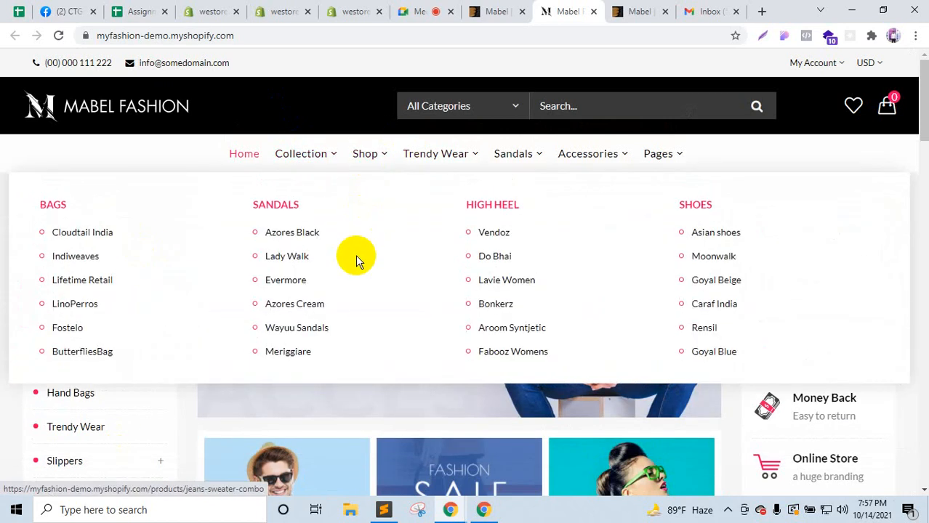
mouse_move(441, 154)
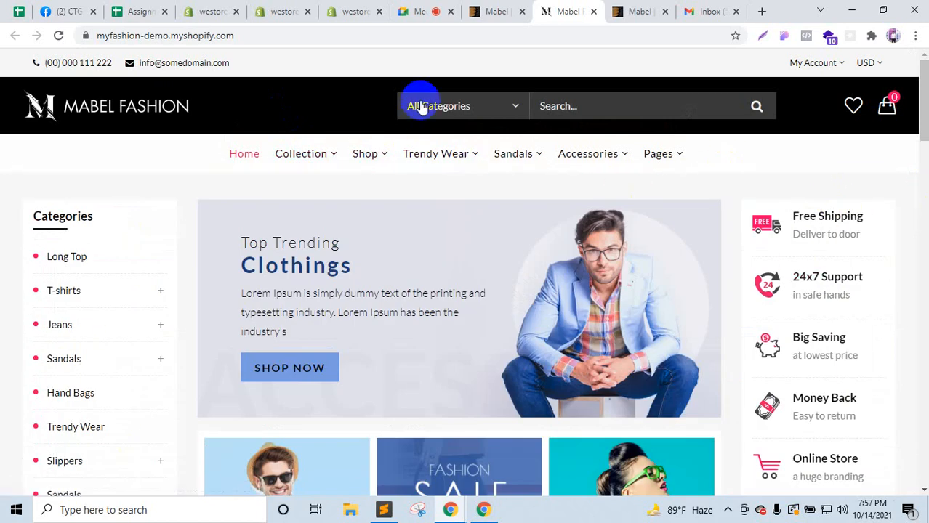
click(442, 102)
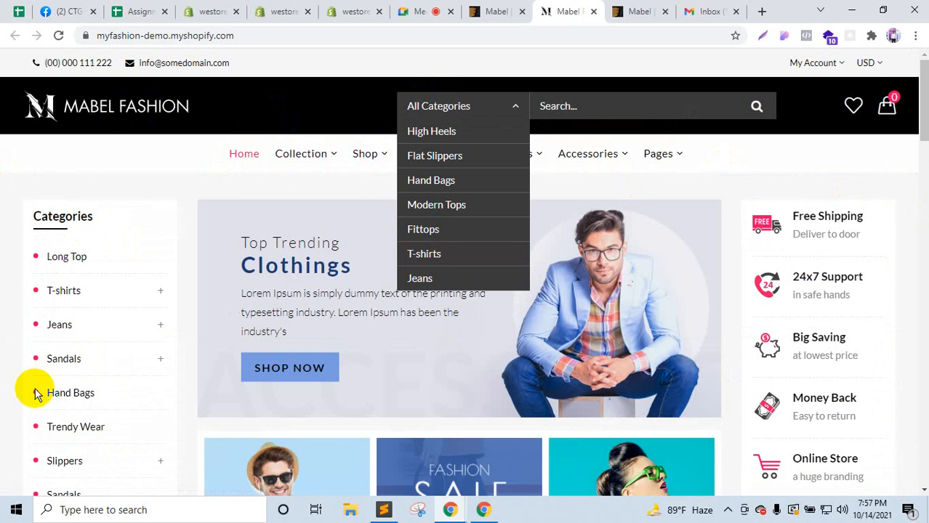
click(154, 292)
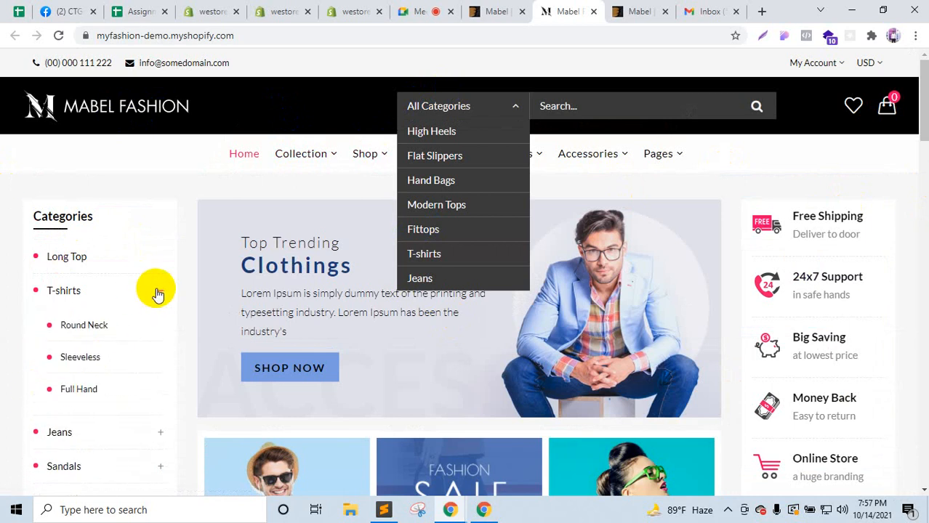
click(155, 294)
click(781, 173)
scroll(784, 274, down, 3)
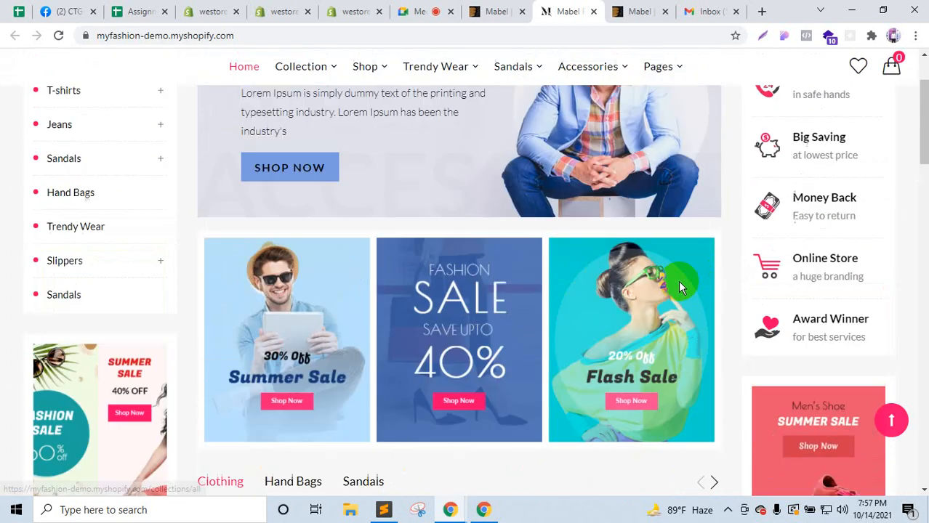
scroll(678, 280, up, 3)
click(690, 312)
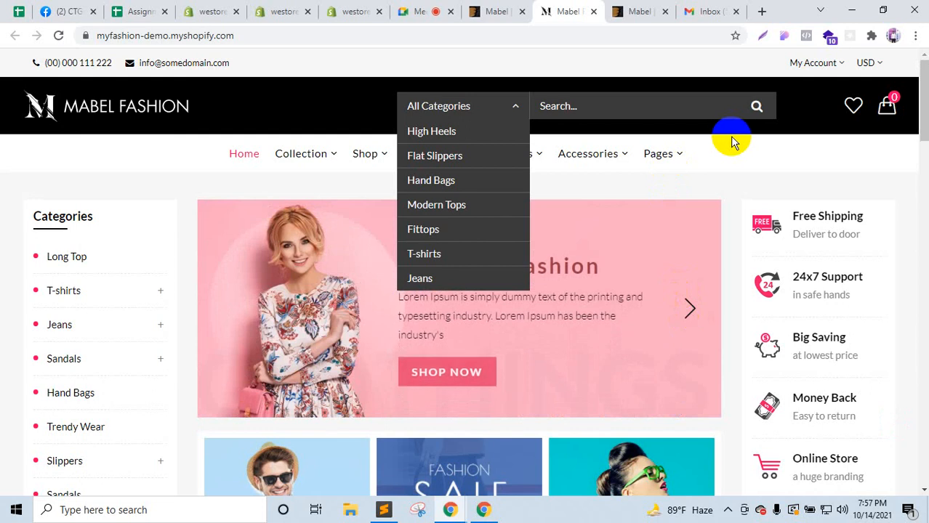
click(518, 111)
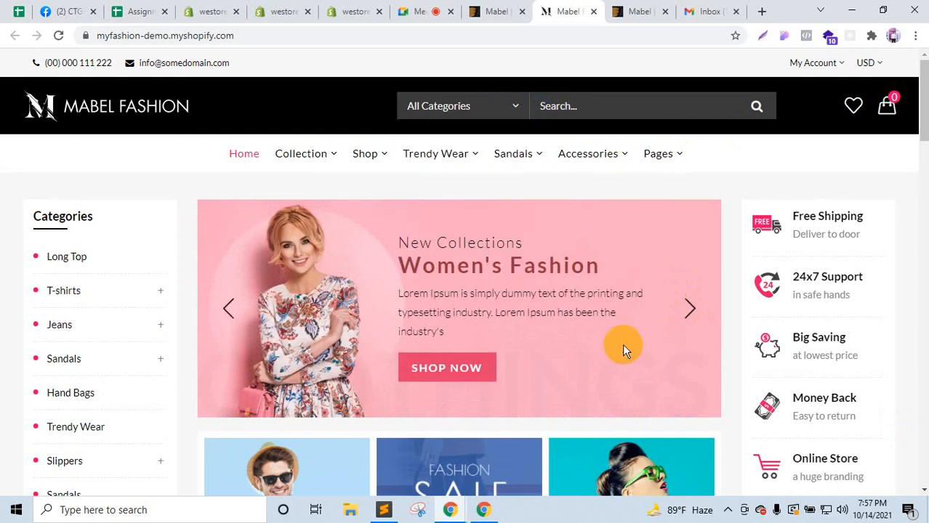
Step: Page through the Clothing carousel, scroll the rest of the homepage, then return to Google Meet
scroll(622, 344, down, 5)
click(714, 315)
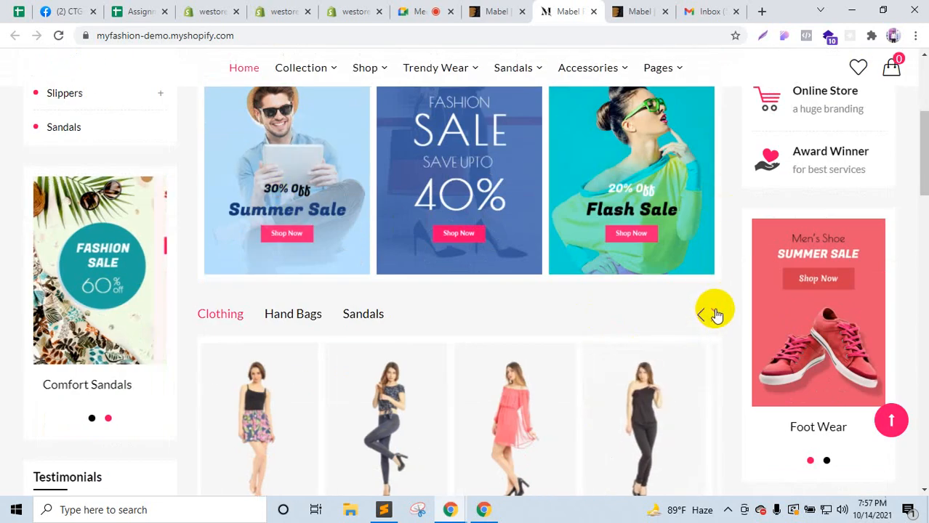
click(713, 315)
click(715, 311)
double_click(715, 311)
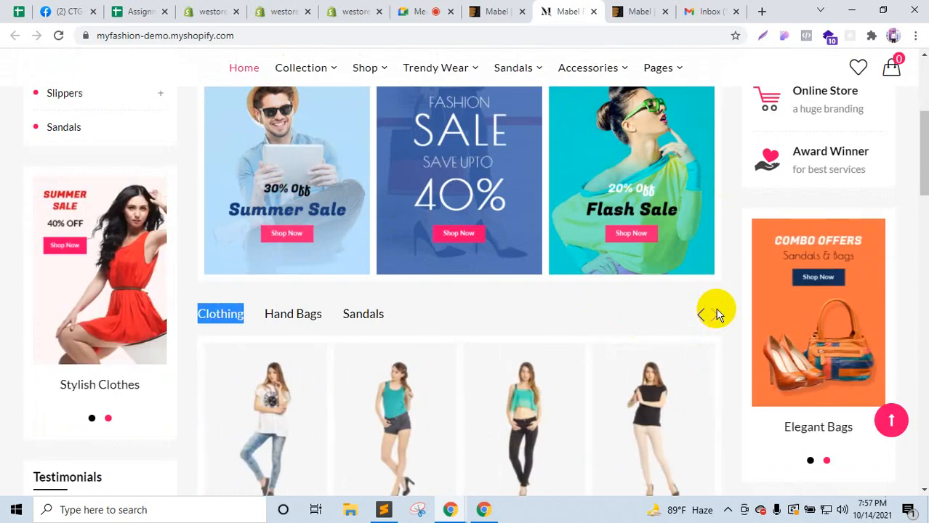
click(531, 298)
scroll(524, 301, down, 3)
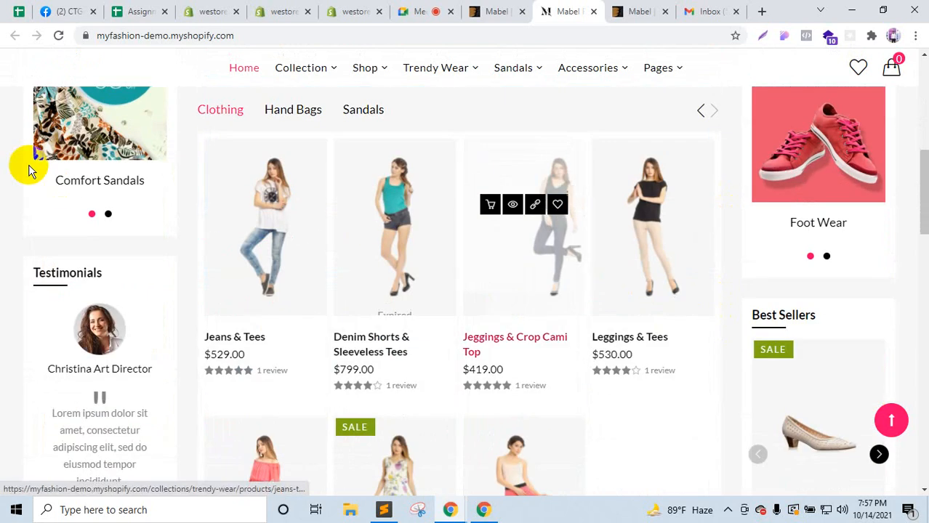
scroll(265, 357, down, 7)
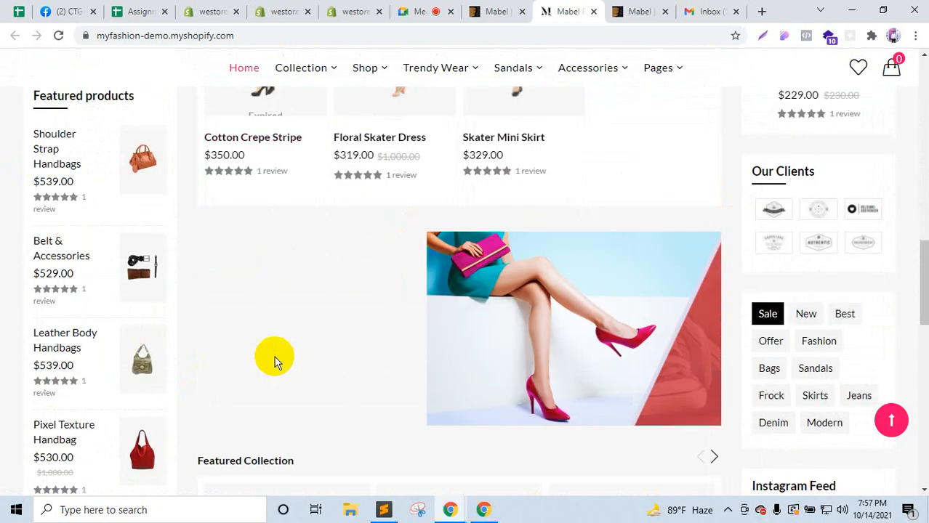
scroll(201, 234, up, 2)
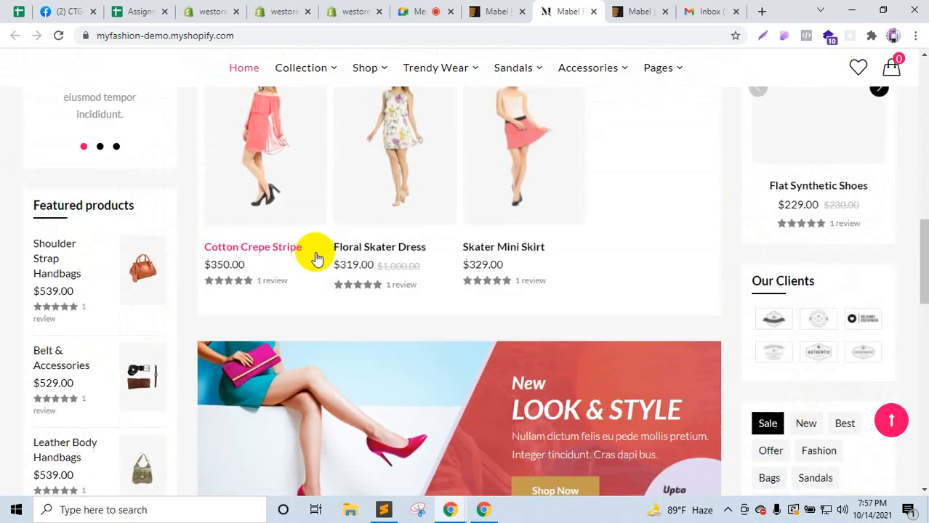
scroll(501, 277, down, 5)
scroll(504, 282, down, 2)
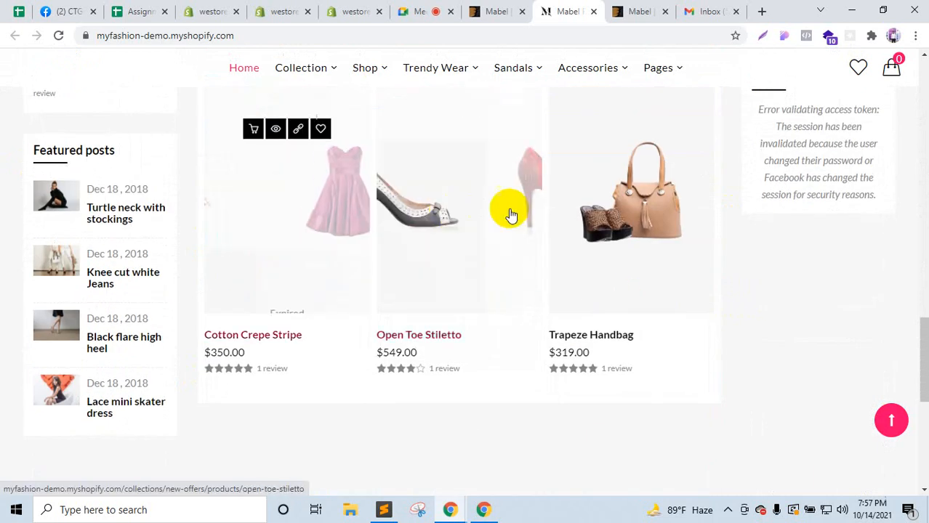
scroll(618, 280, down, 8)
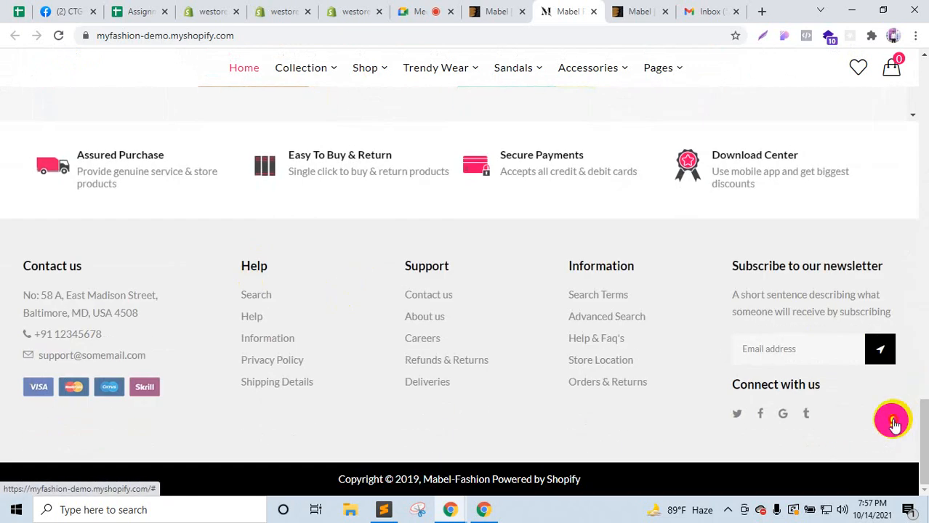
click(891, 421)
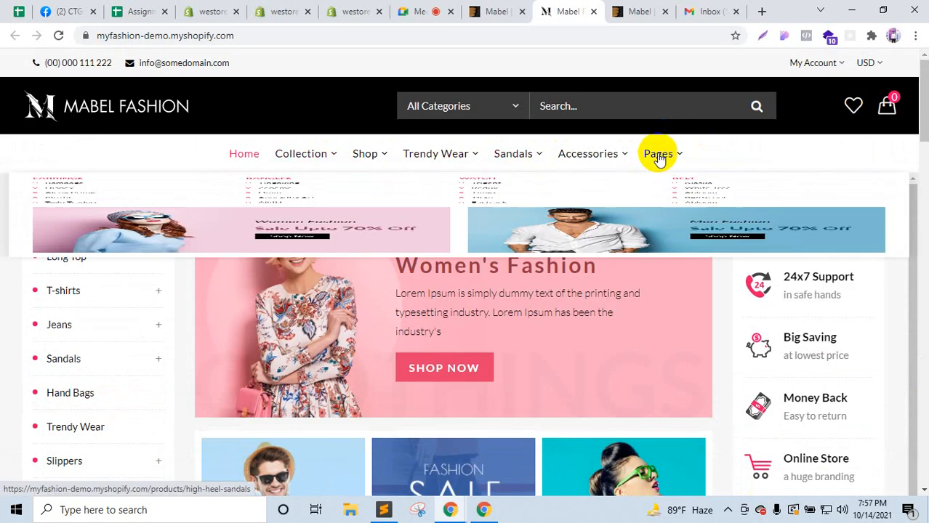
mouse_move(659, 156)
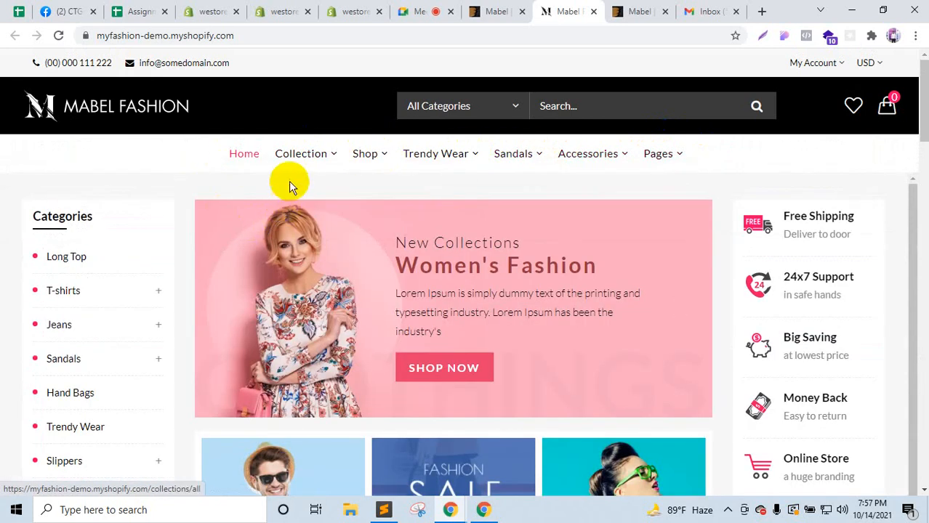
mouse_move(338, 164)
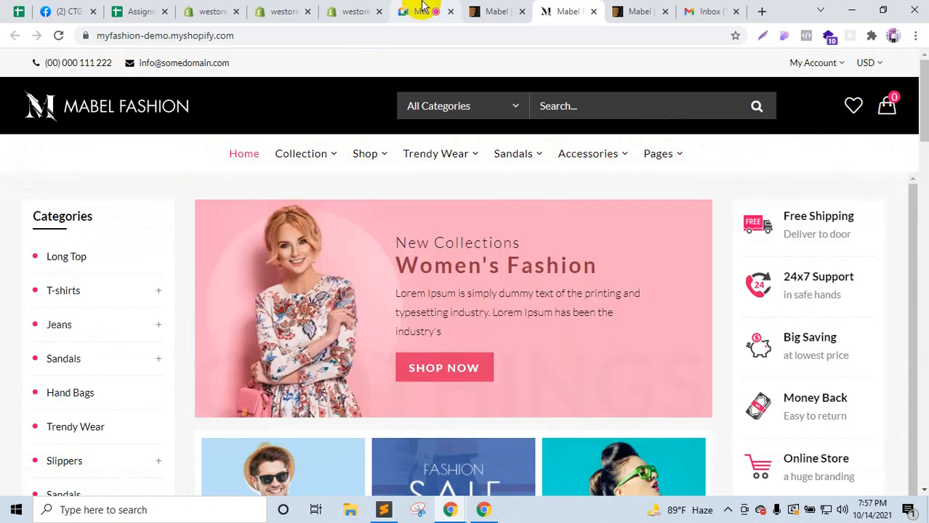
click(420, 10)
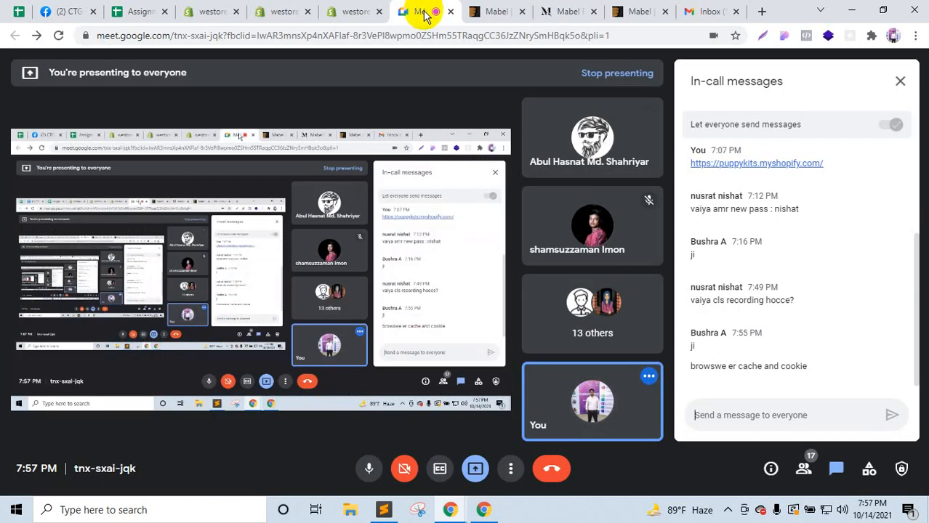
Step: Mute the microphone, stop presenting, and switch back to the Shopify Themes admin tab
click(365, 467)
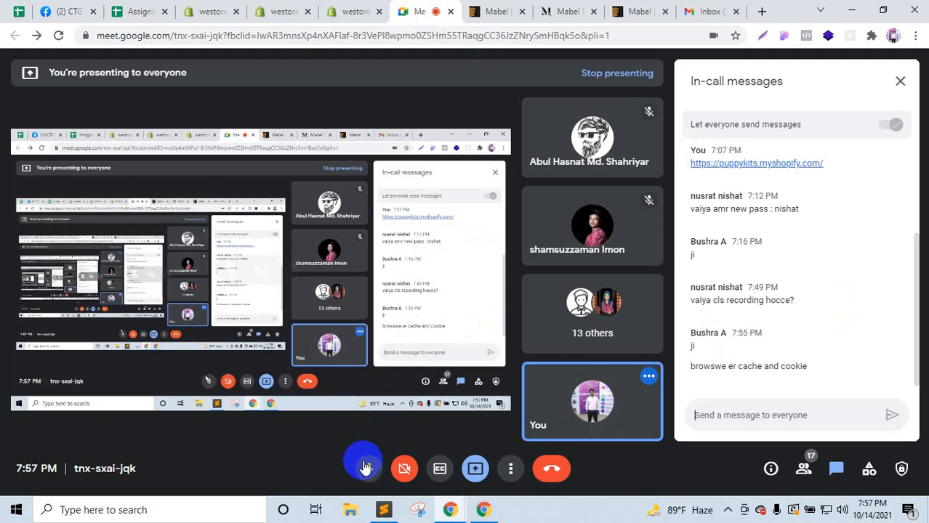
click(367, 469)
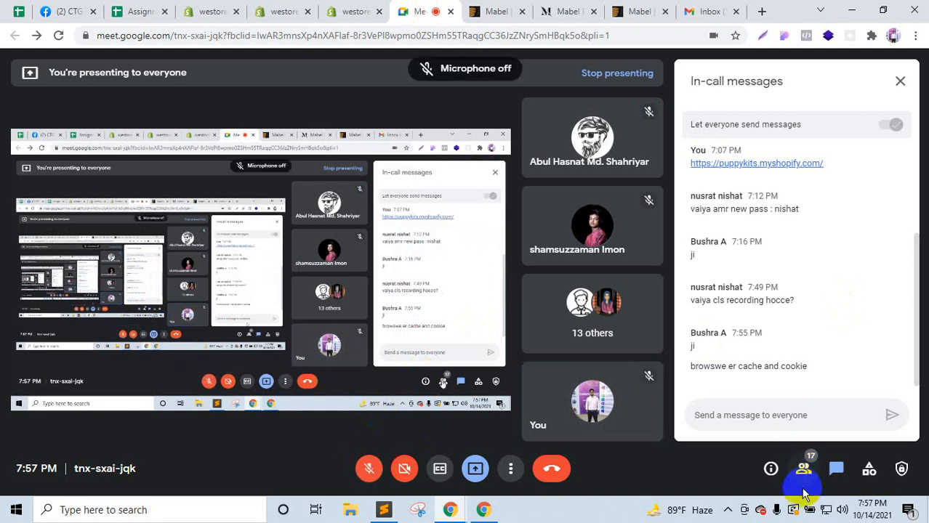
click(473, 468)
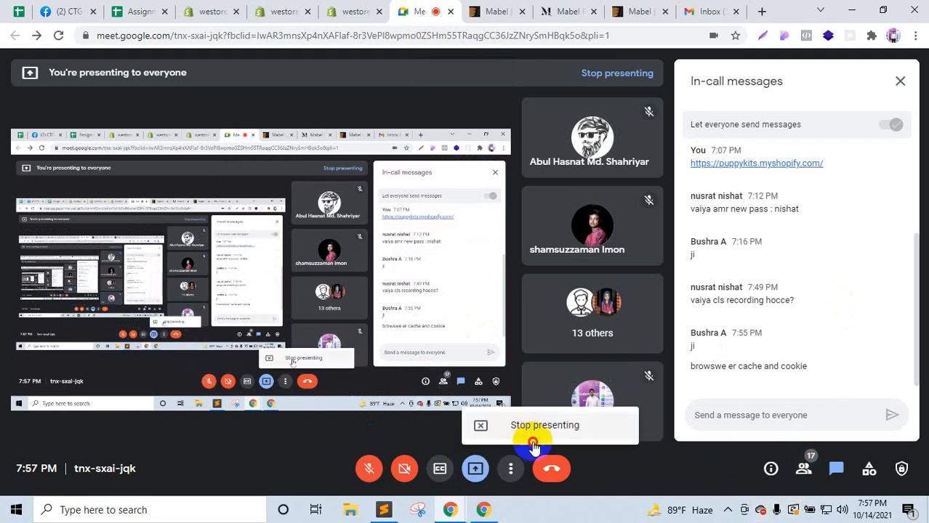
click(534, 483)
click(728, 509)
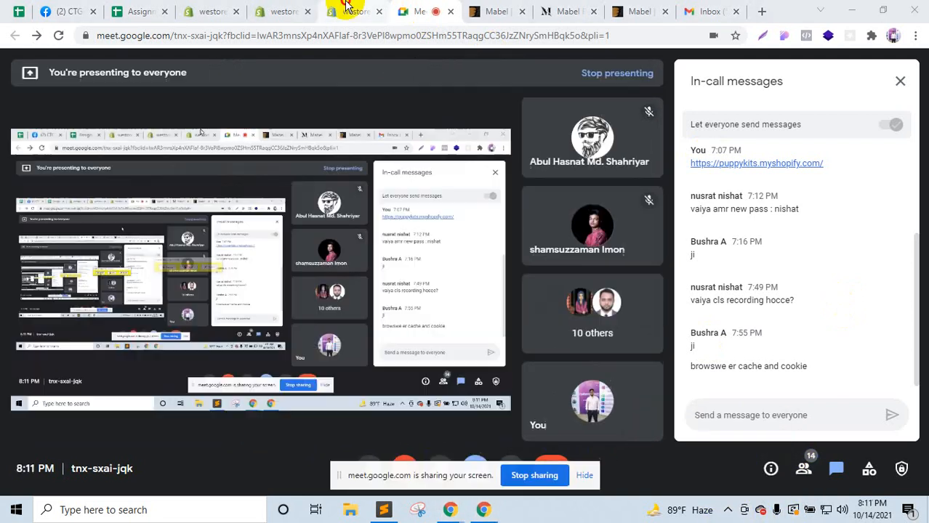
click(347, 10)
Step: Dismiss the screen-sharing notice and briefly review the Mabel demo store before returning to Themes
click(584, 475)
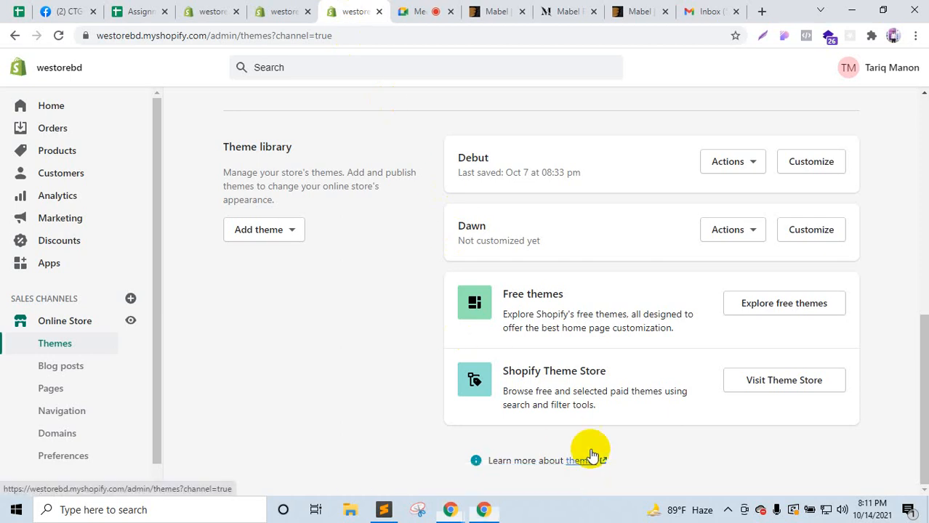
scroll(593, 276, up, 3)
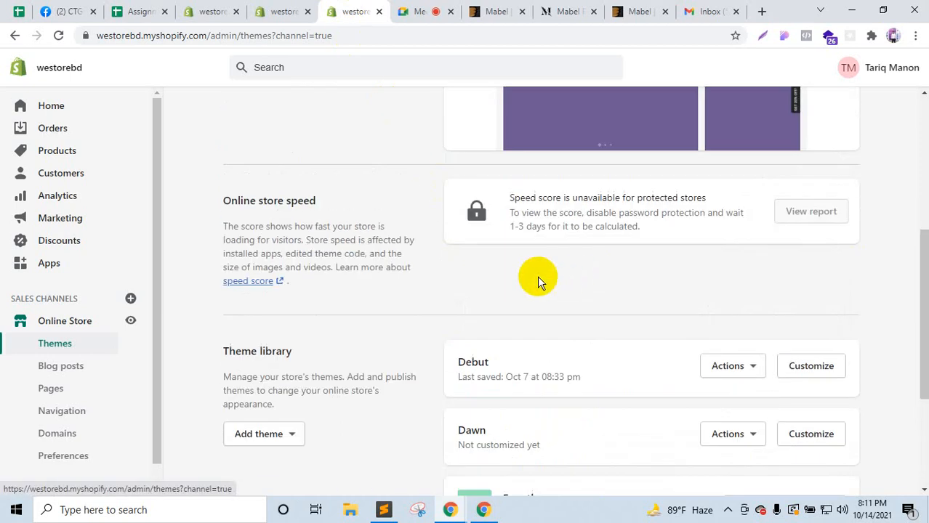
click(523, 6)
click(567, 11)
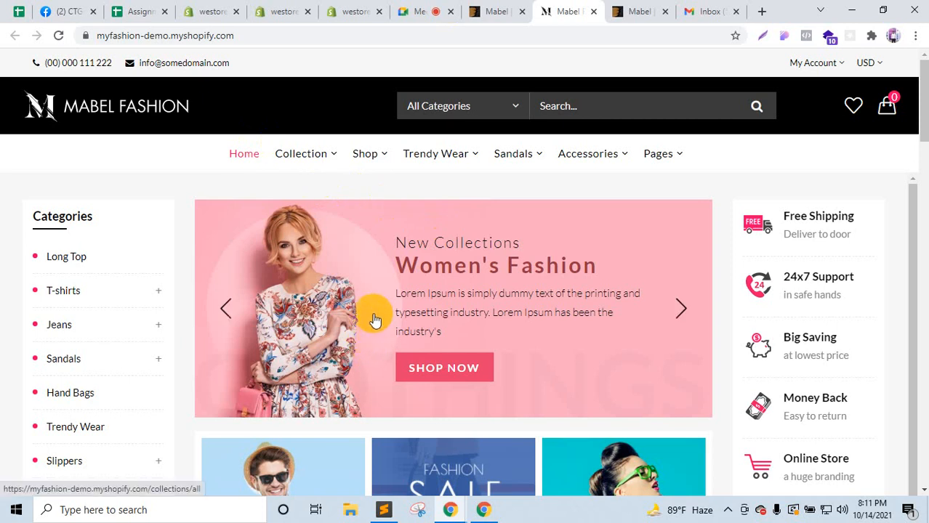
scroll(373, 319, down, 4)
scroll(371, 334, up, 1)
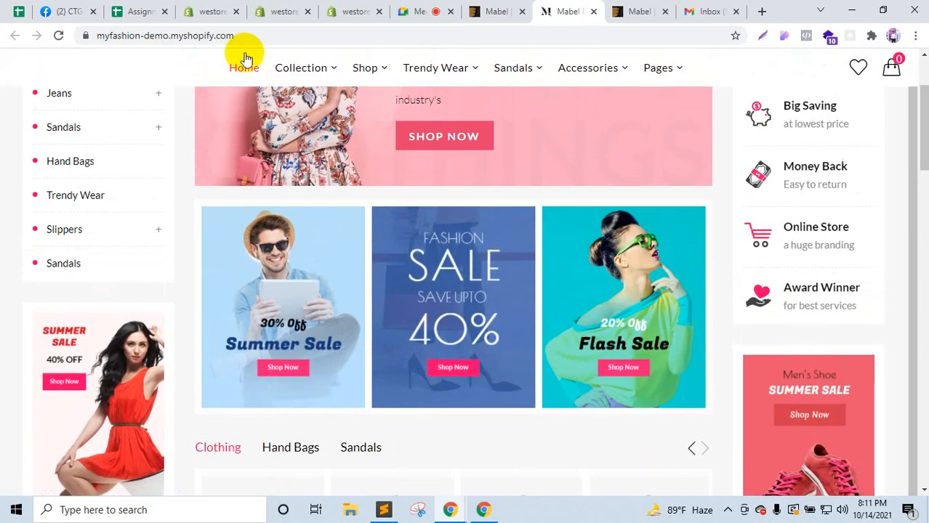
click(354, 10)
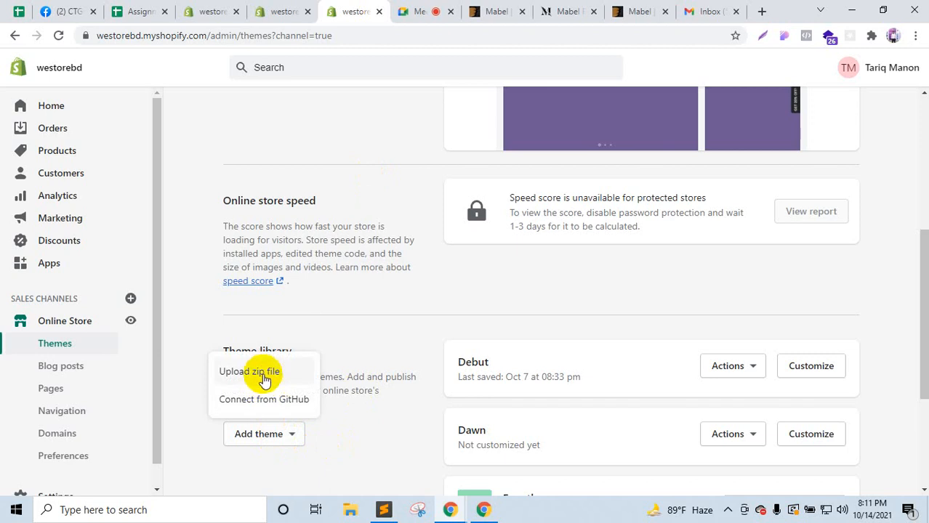
Step: Check the Upload zip file window without uploading, then open the Theme Store in a new tab
click(261, 375)
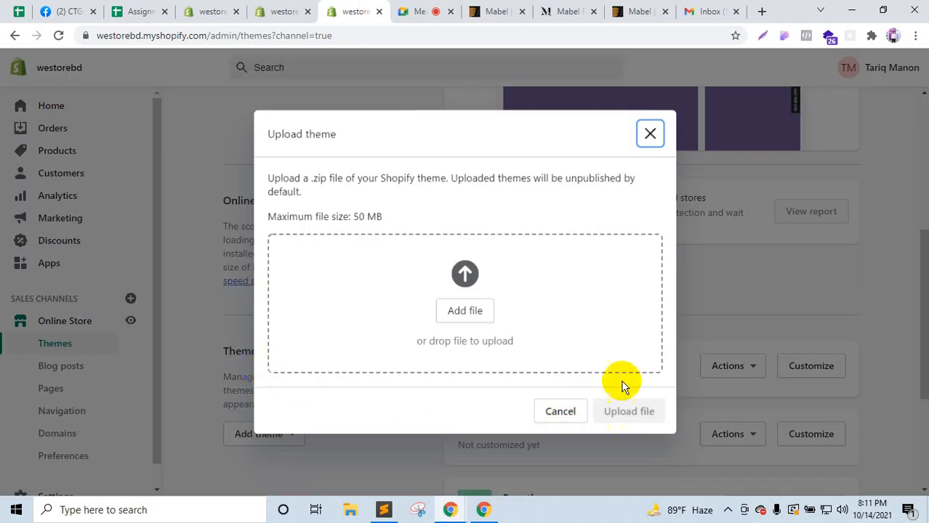
click(650, 136)
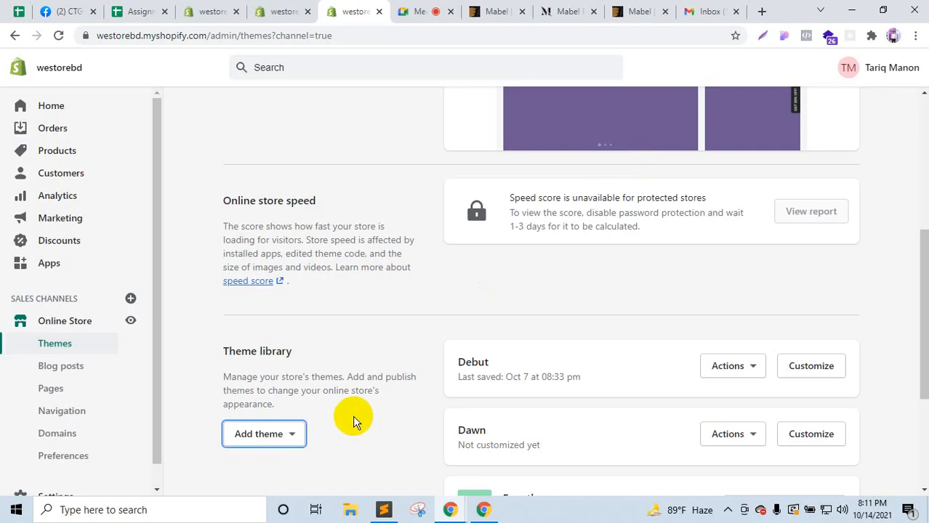
scroll(350, 410, up, 5)
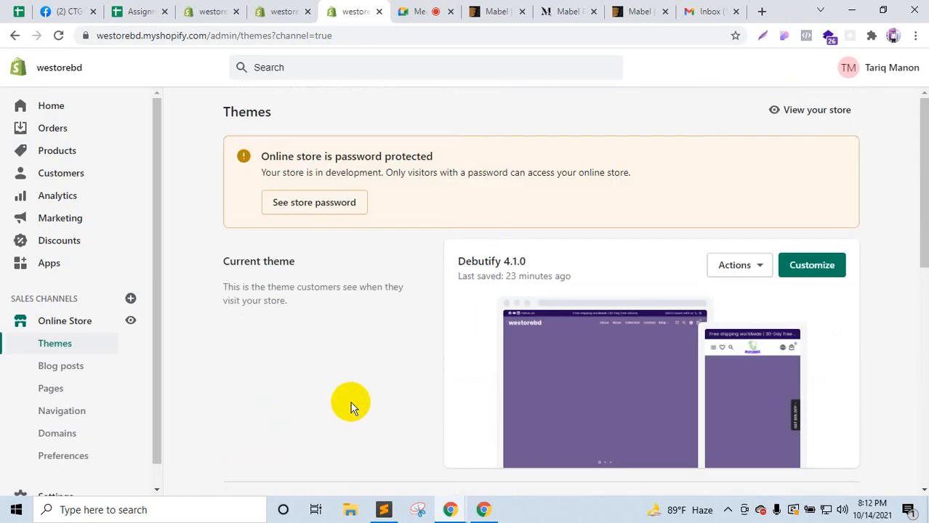
scroll(560, 213, down, 3)
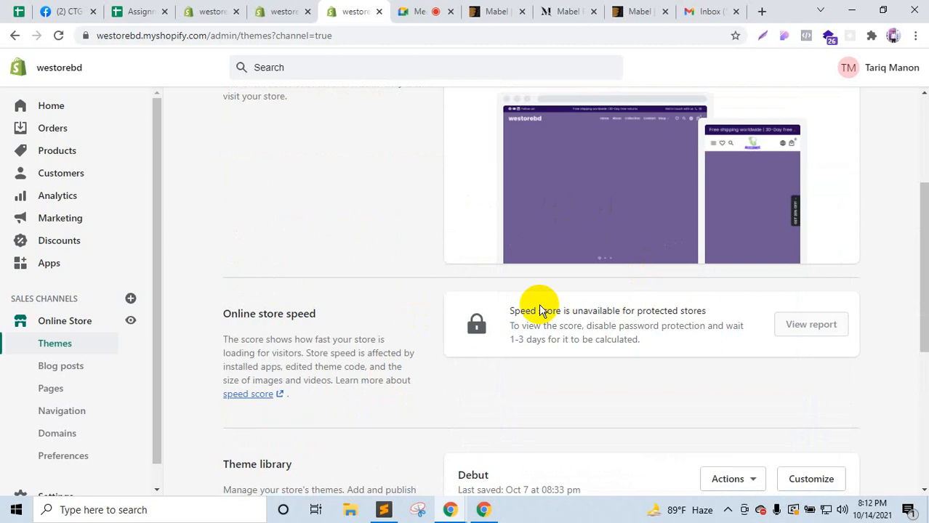
scroll(613, 336, down, 3)
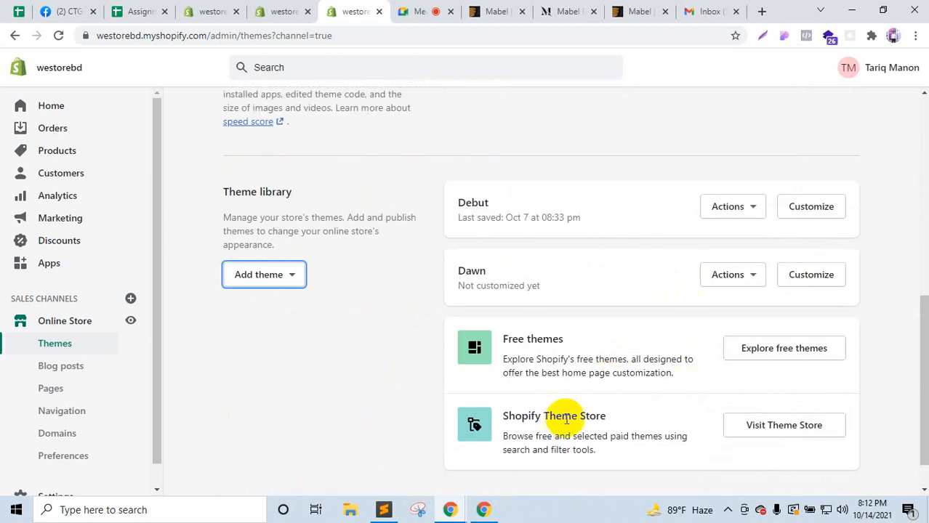
right_click(784, 428)
click(772, 277)
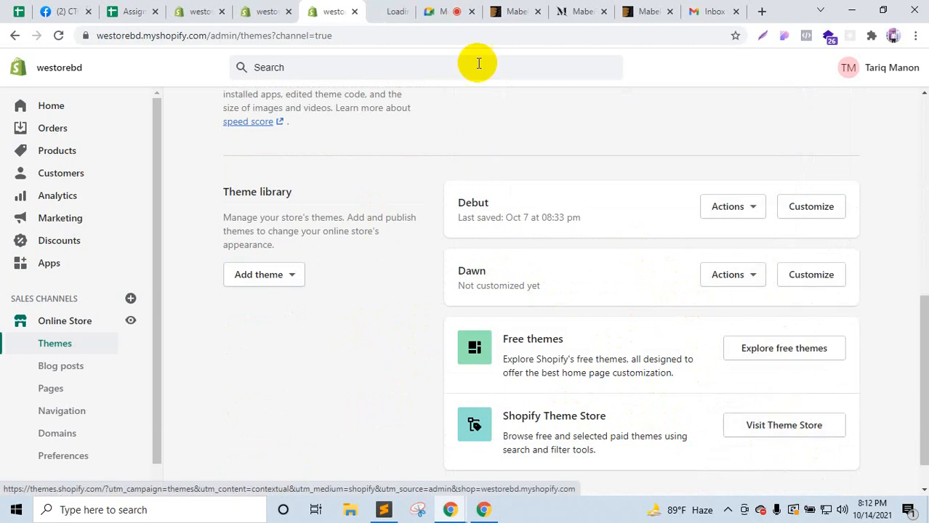
Step: Scroll through the Theme Store's Minimalist style and Trending this week rows, then open Palo Alto
click(381, 9)
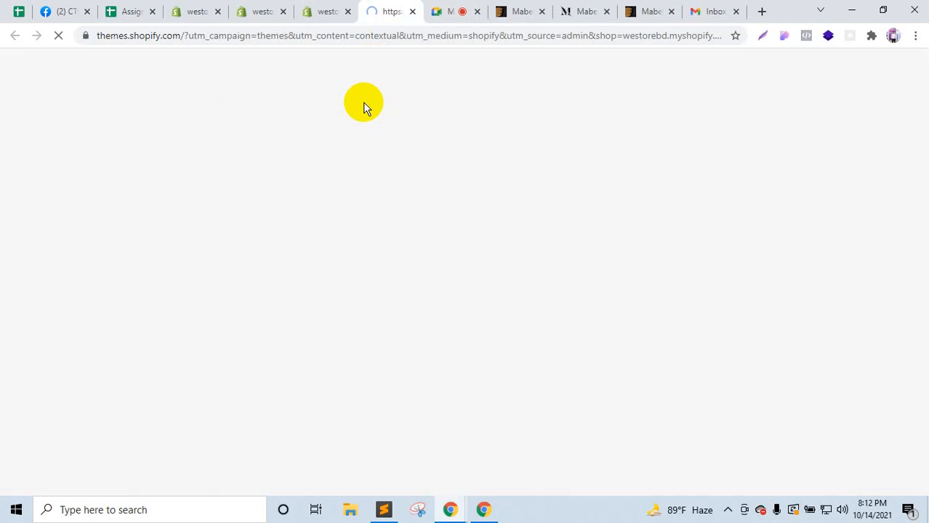
scroll(578, 343, down, 3)
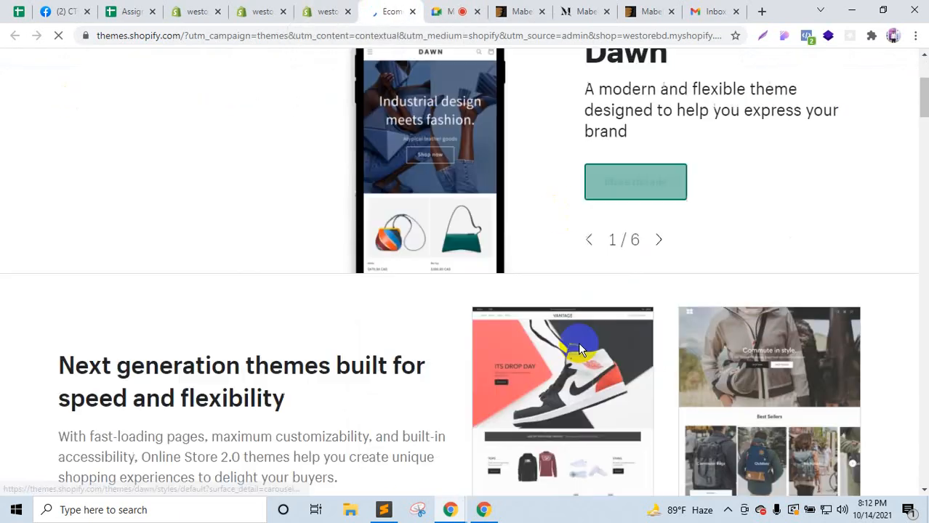
scroll(465, 431, down, 3)
scroll(462, 429, up, 6)
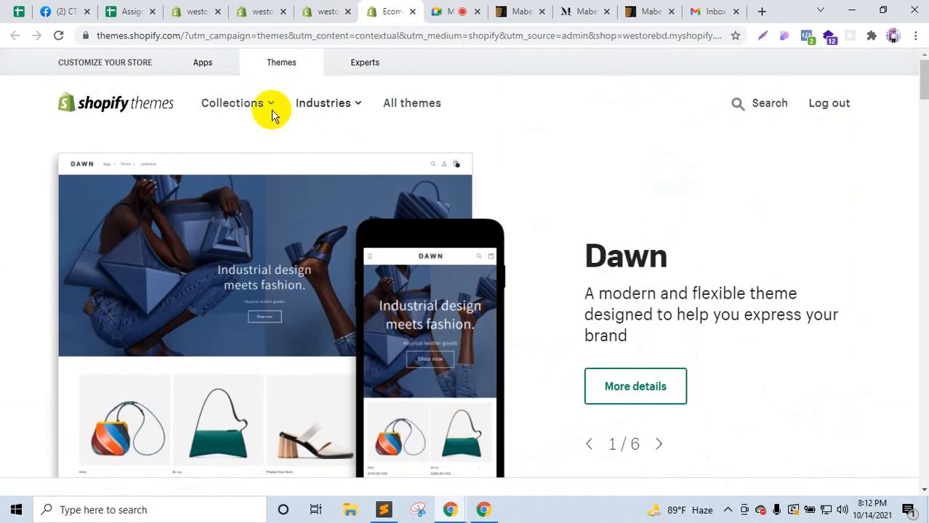
scroll(357, 276, down, 15)
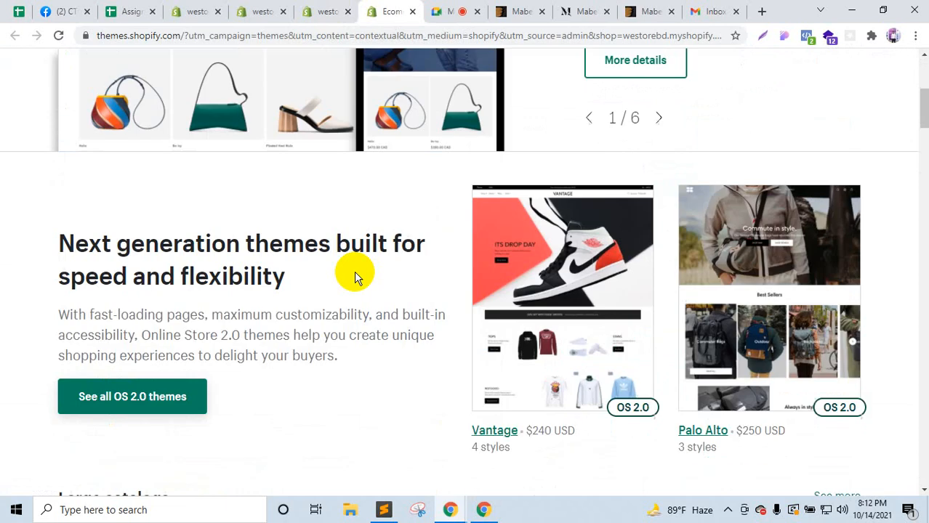
scroll(155, 184, up, 3)
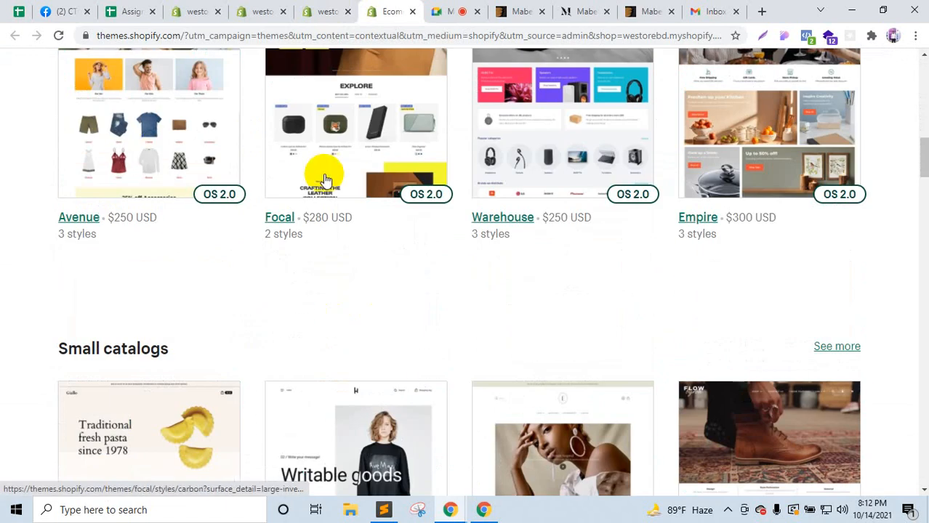
scroll(99, 180, up, 2)
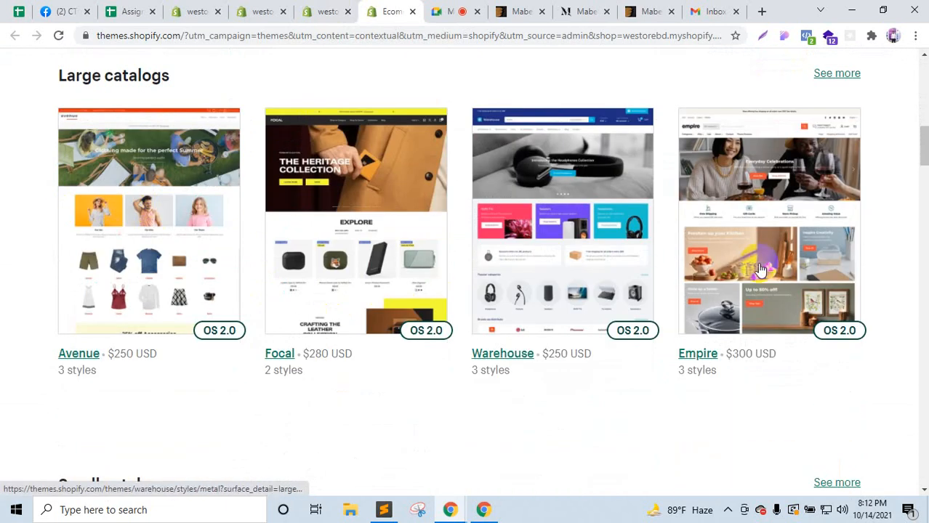
scroll(829, 300, down, 2)
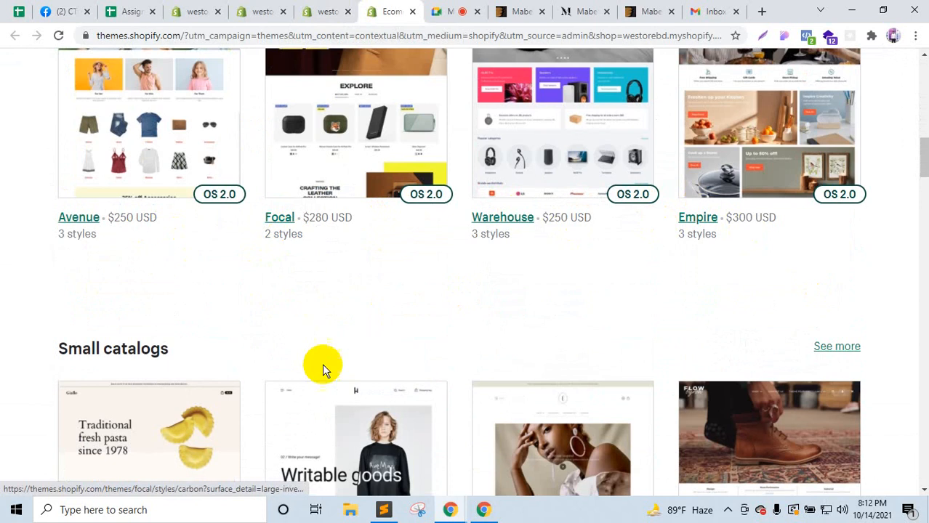
scroll(321, 366, down, 3)
scroll(362, 367, down, 1)
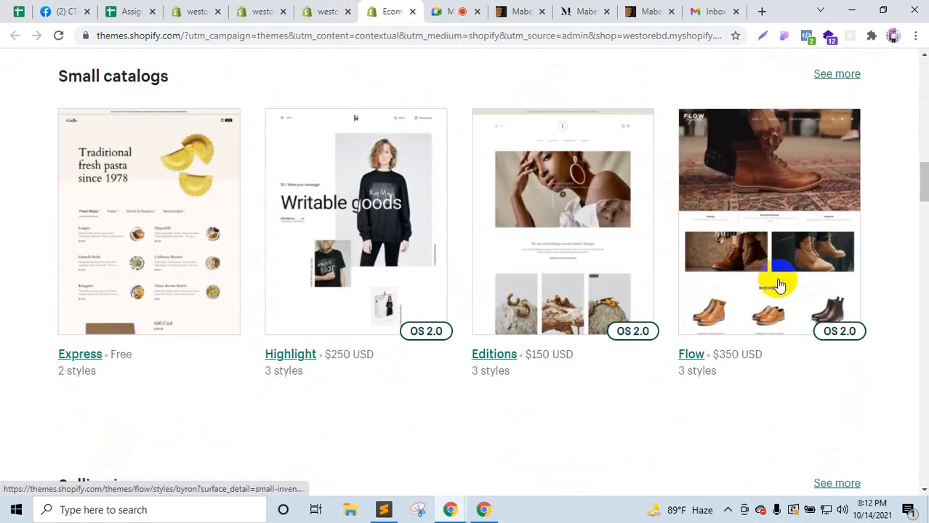
scroll(742, 326, down, 7)
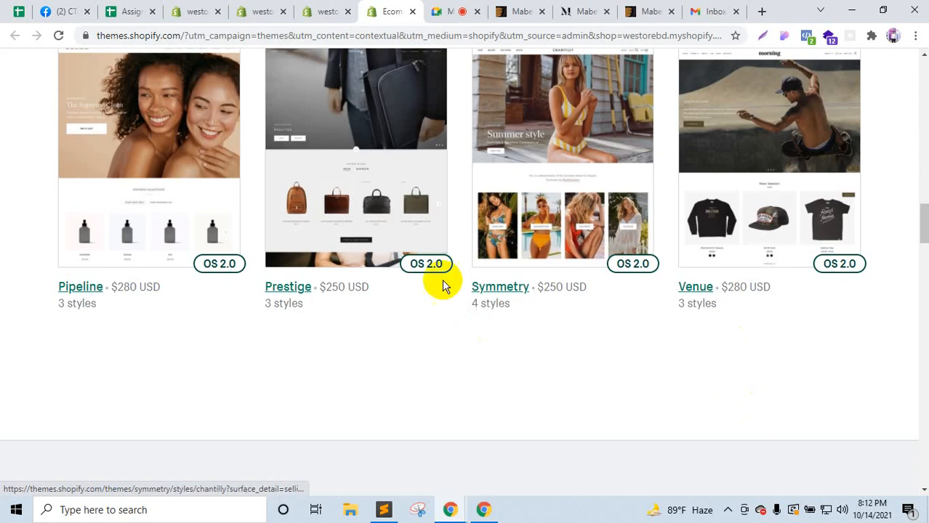
scroll(124, 321, down, 6)
scroll(155, 338, up, 9)
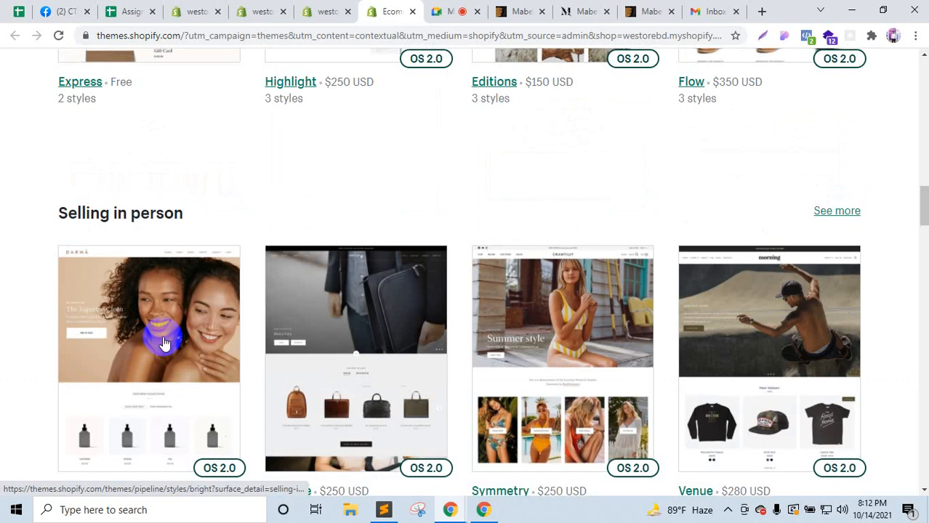
scroll(165, 343, up, 3)
scroll(438, 331, down, 4)
scroll(603, 343, down, 4)
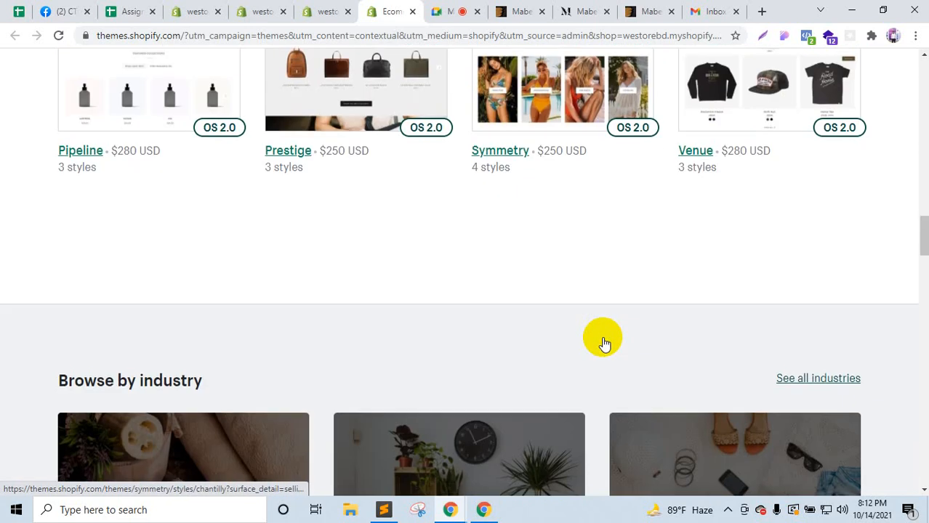
scroll(603, 341, up, 4)
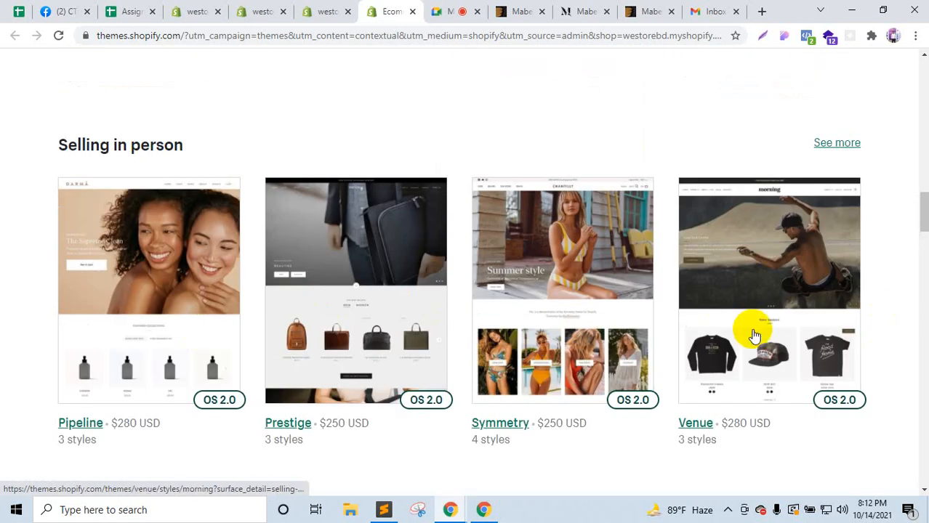
scroll(587, 325, down, 5)
scroll(588, 329, up, 6)
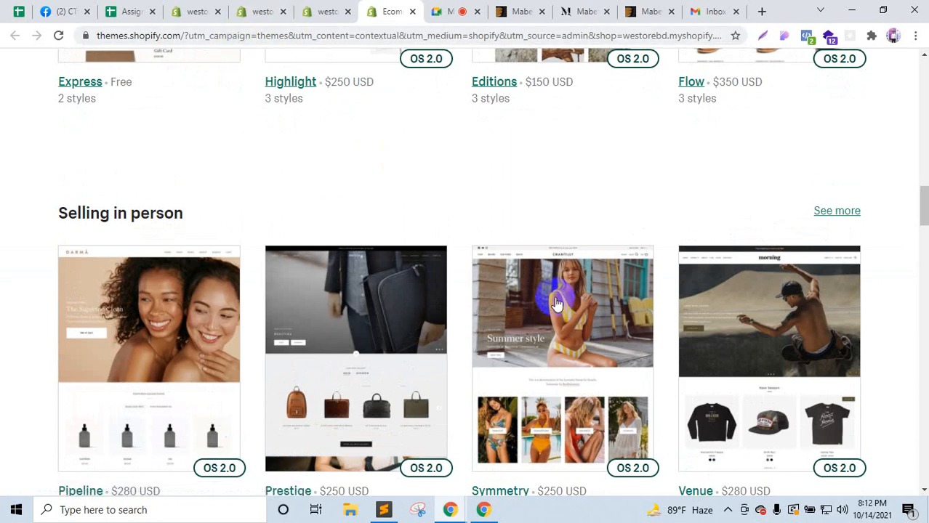
scroll(556, 305, down, 17)
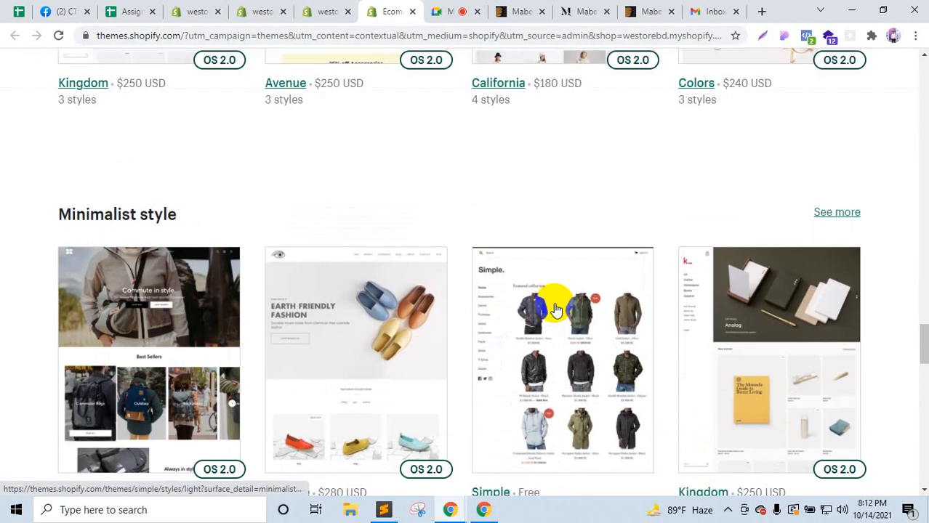
scroll(542, 305, up, 2)
scroll(148, 103, up, 3)
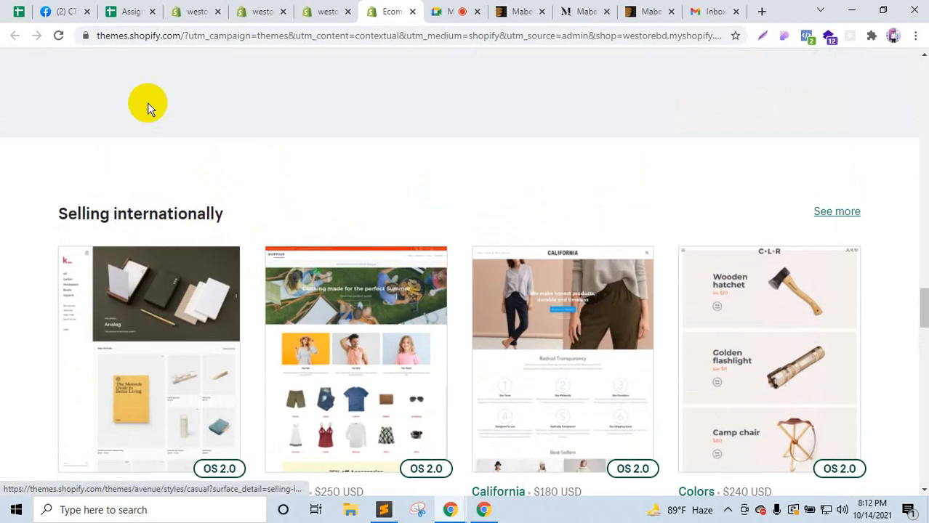
drag(923, 309, 925, 423)
scroll(536, 349, up, 4)
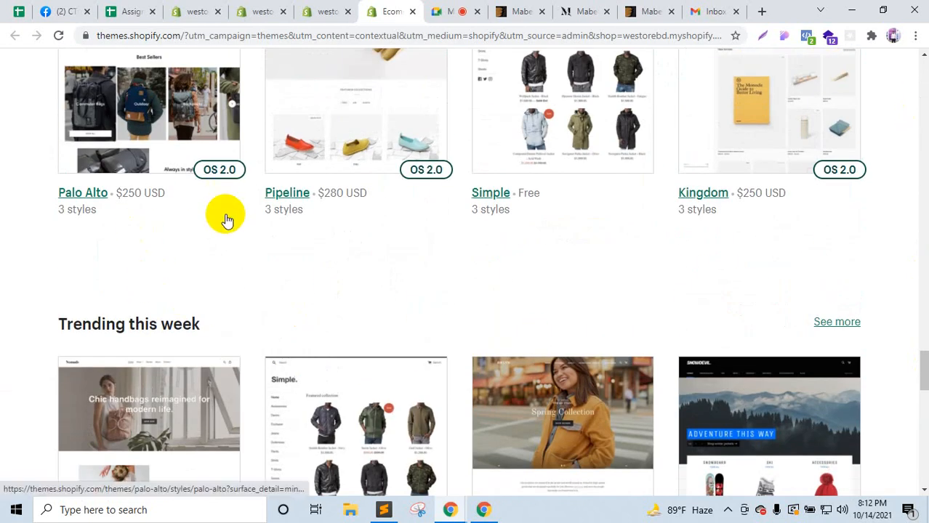
scroll(227, 220, down, 4)
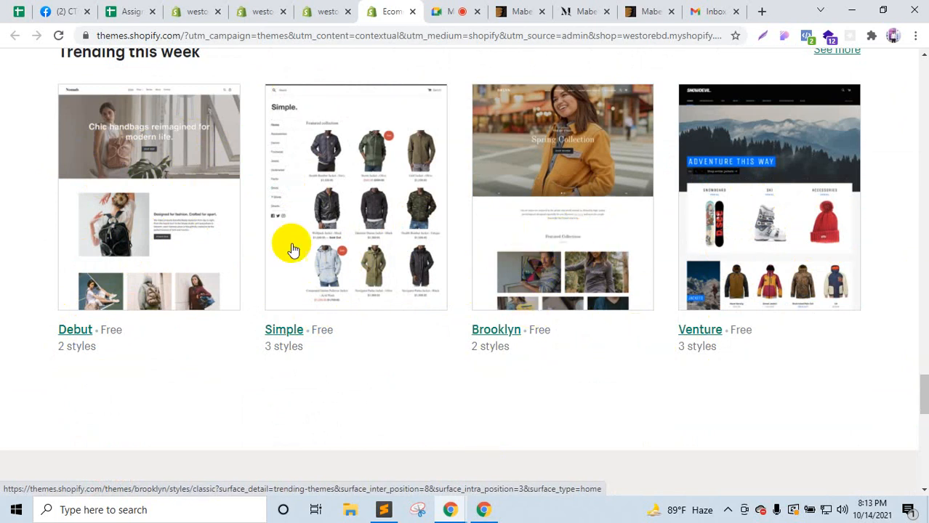
scroll(596, 307, up, 6)
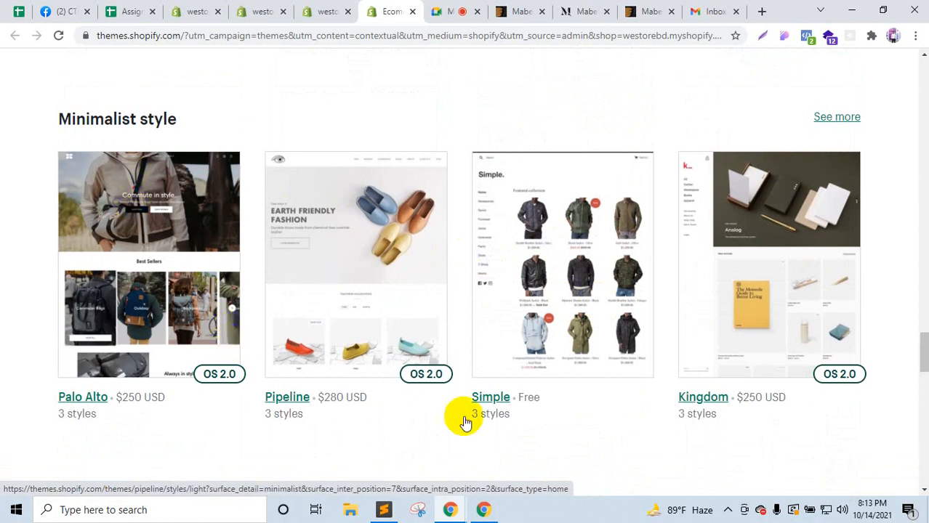
scroll(322, 405, up, 5)
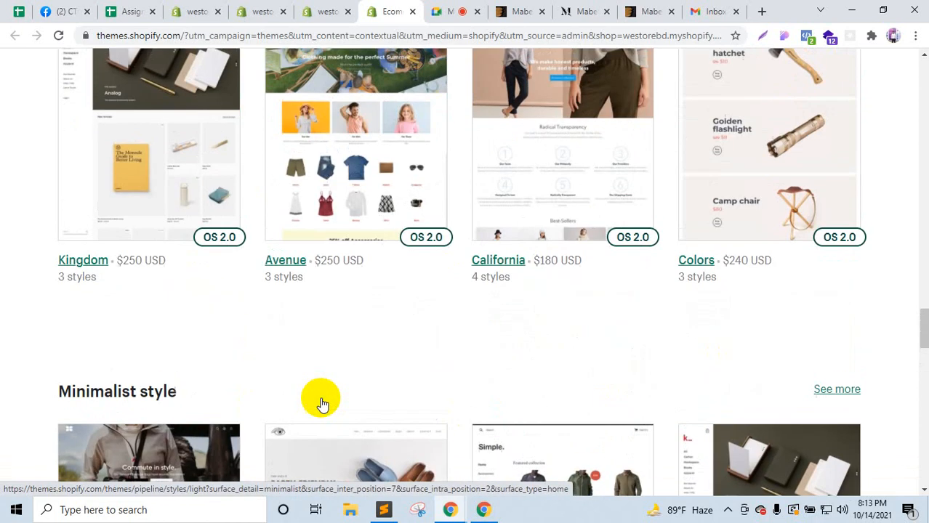
scroll(756, 346, up, 4)
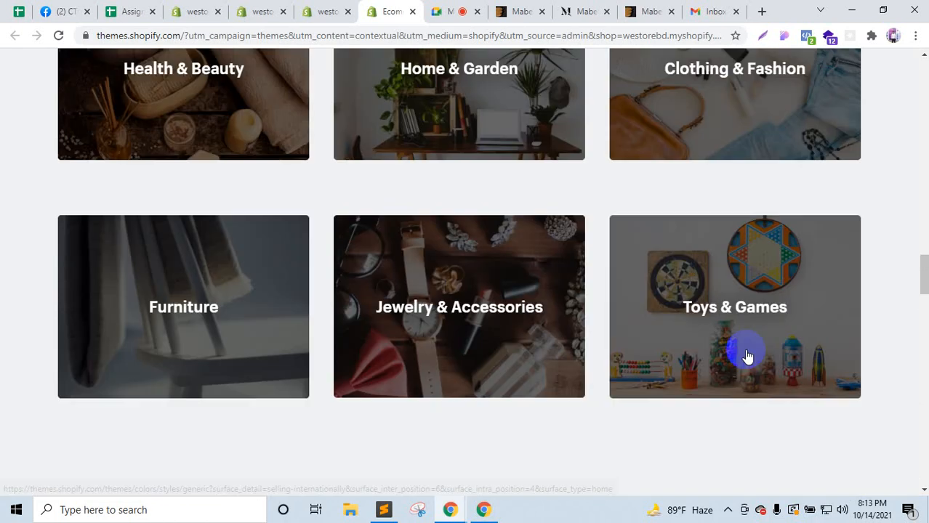
scroll(746, 357, down, 8)
scroll(313, 406, down, 3)
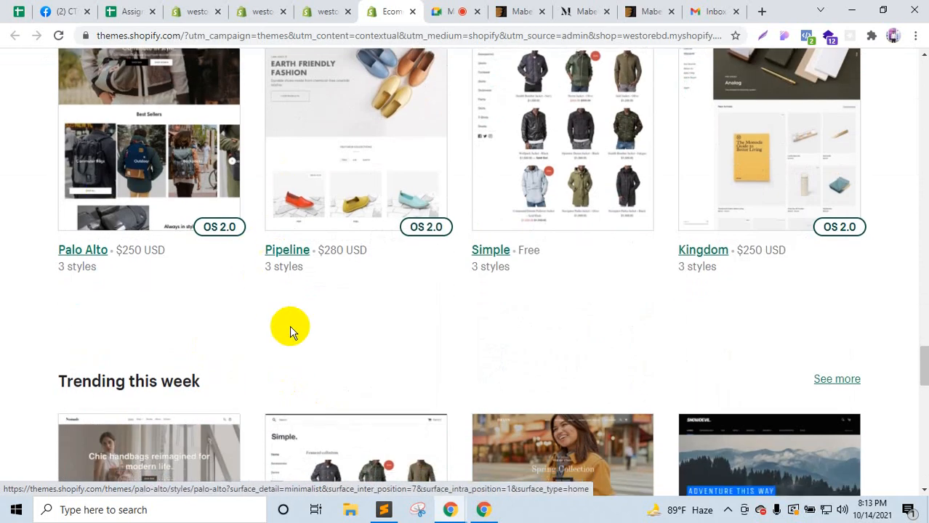
scroll(291, 328, down, 5)
scroll(385, 309, up, 3)
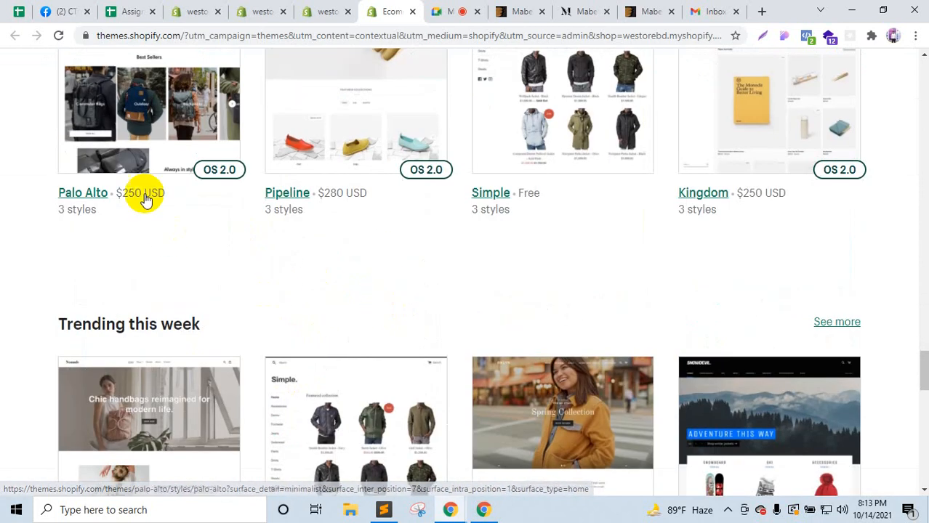
click(140, 113)
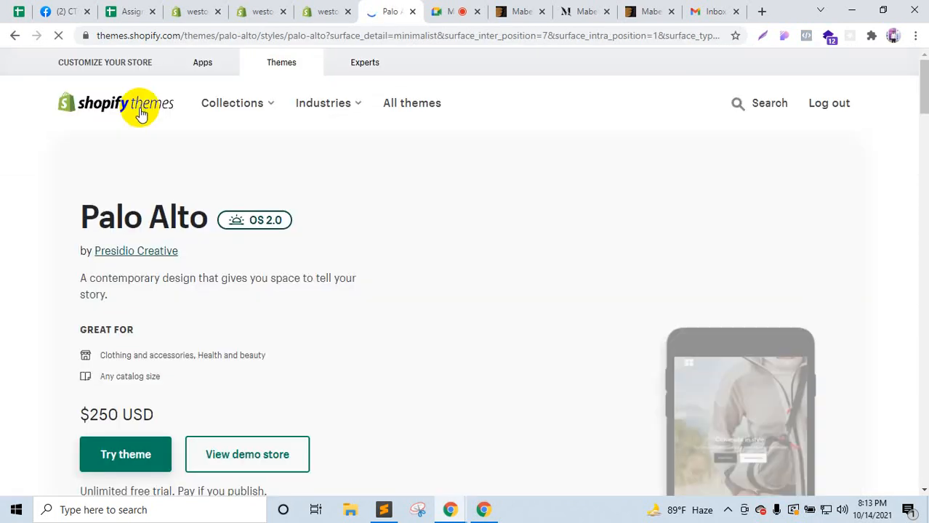
Step: Open the Palo Alto demo store in a new tab, dismiss its signup popup and scroll through it
scroll(160, 248, down, 3)
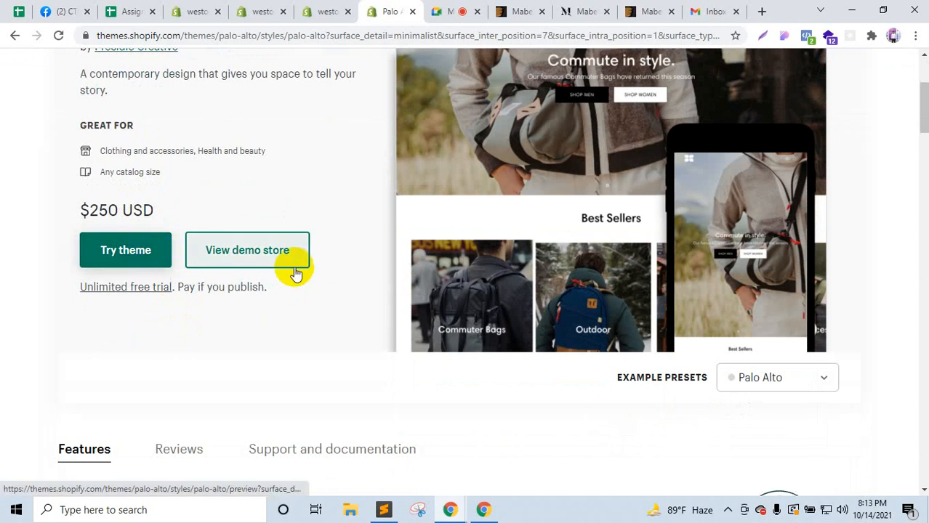
right_click(304, 256)
click(331, 263)
click(416, 11)
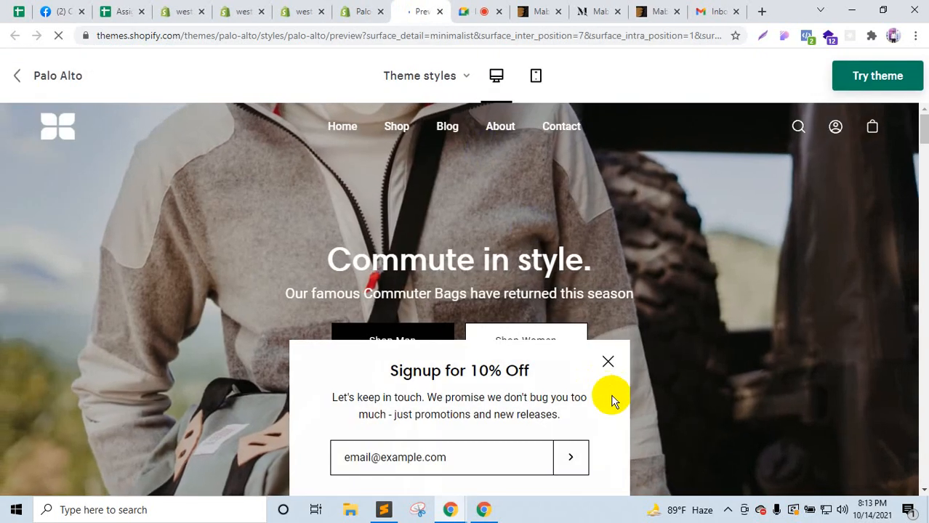
click(607, 361)
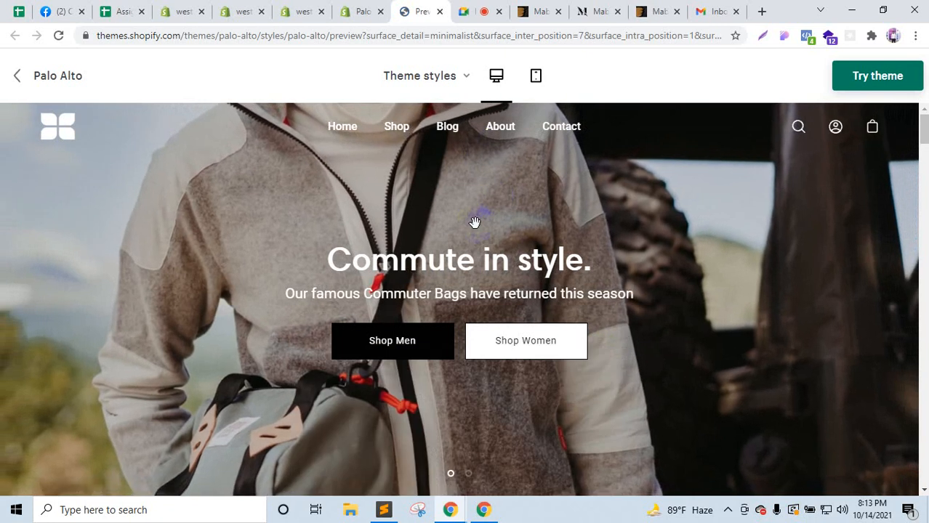
scroll(197, 415, down, 10)
scroll(576, 428, down, 15)
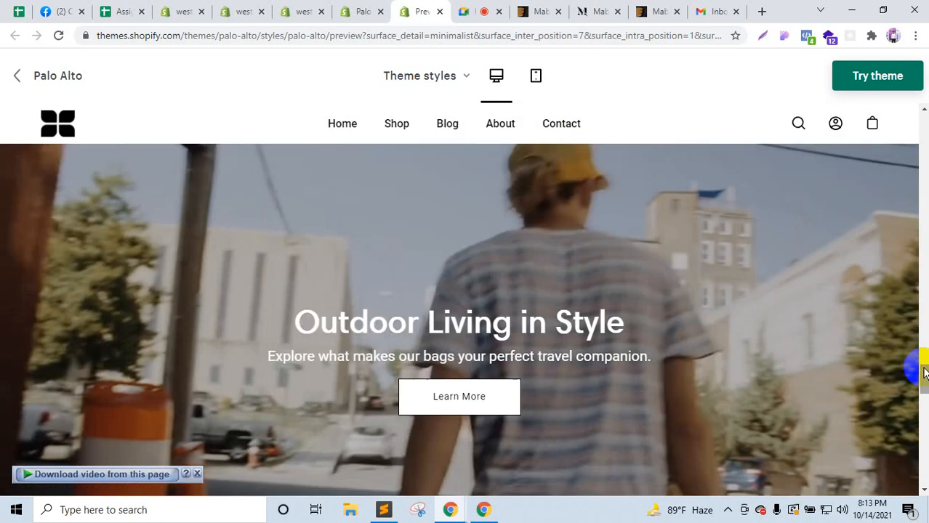
drag(924, 372, 919, 113)
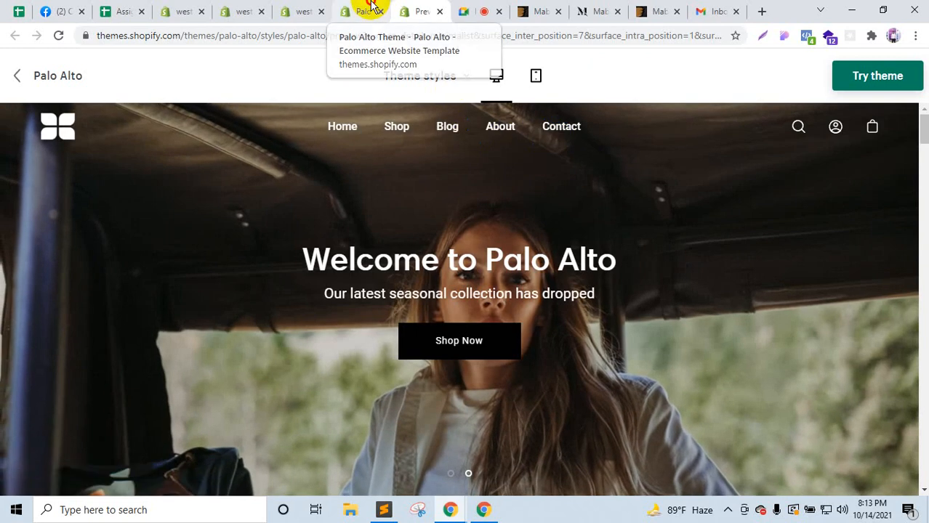
Step: Try the Palo Alto theme, highlight its pay-if-you-publish note, then switch to the Meet call
click(364, 8)
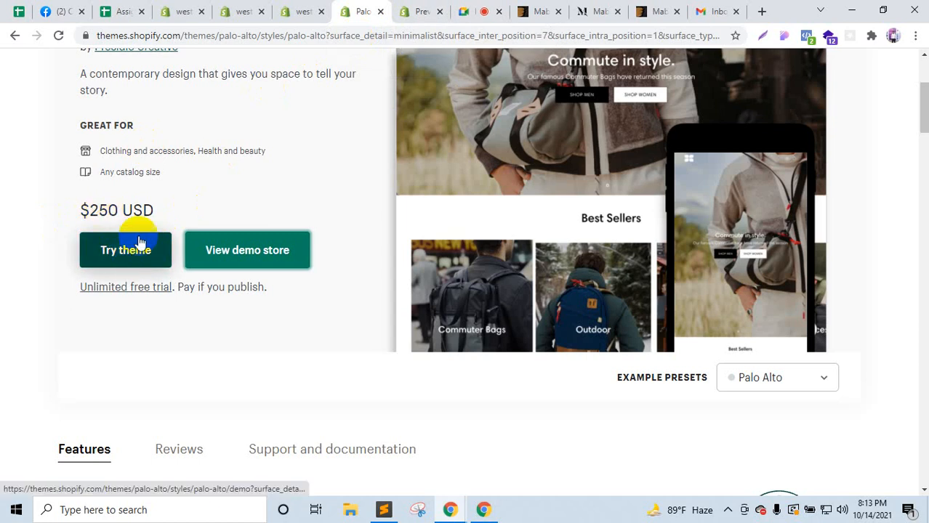
click(118, 256)
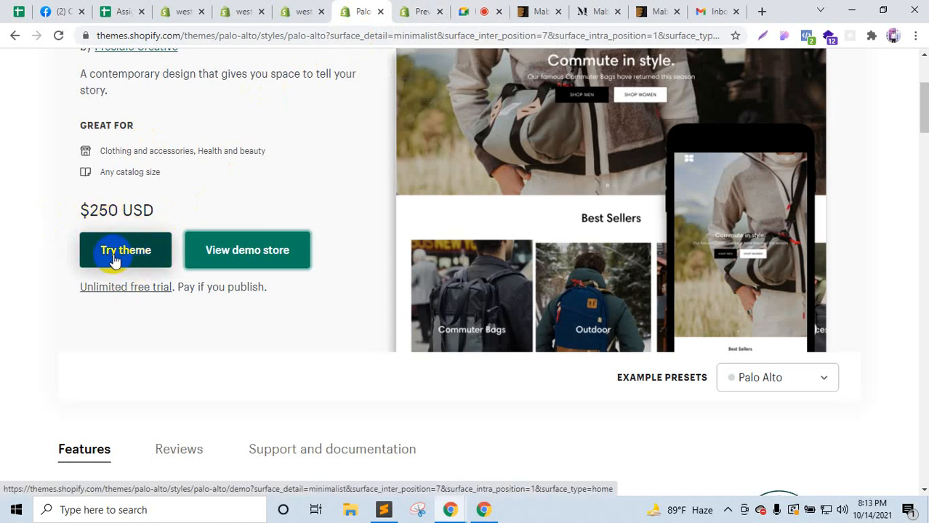
scroll(114, 254, up, 2)
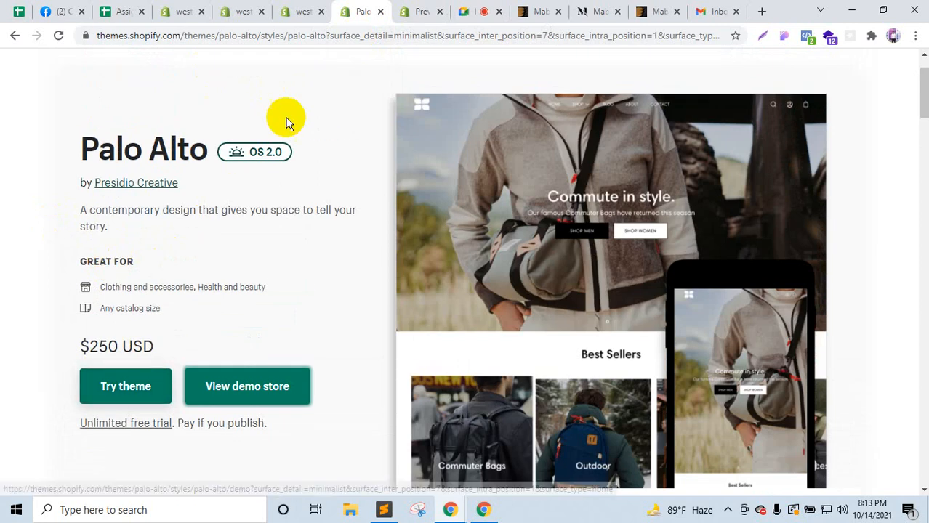
scroll(123, 357, down, 2)
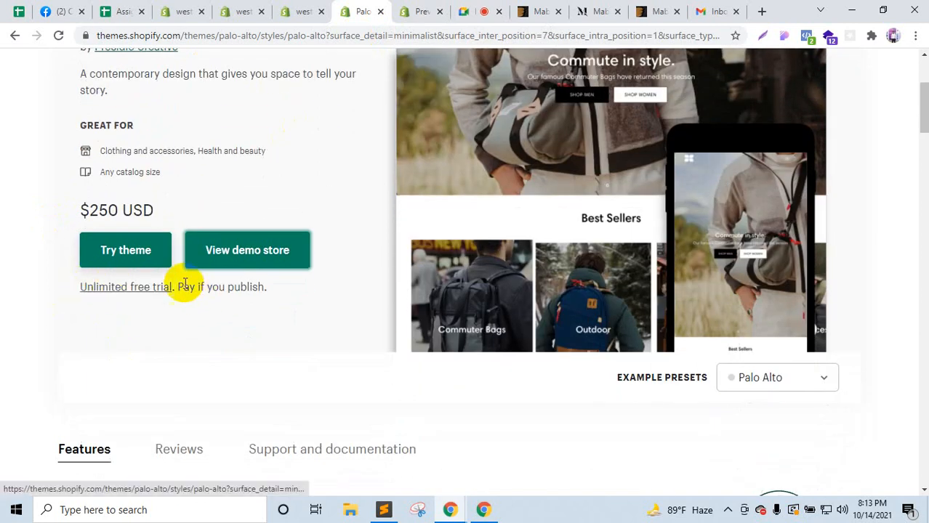
drag(290, 286, 201, 287)
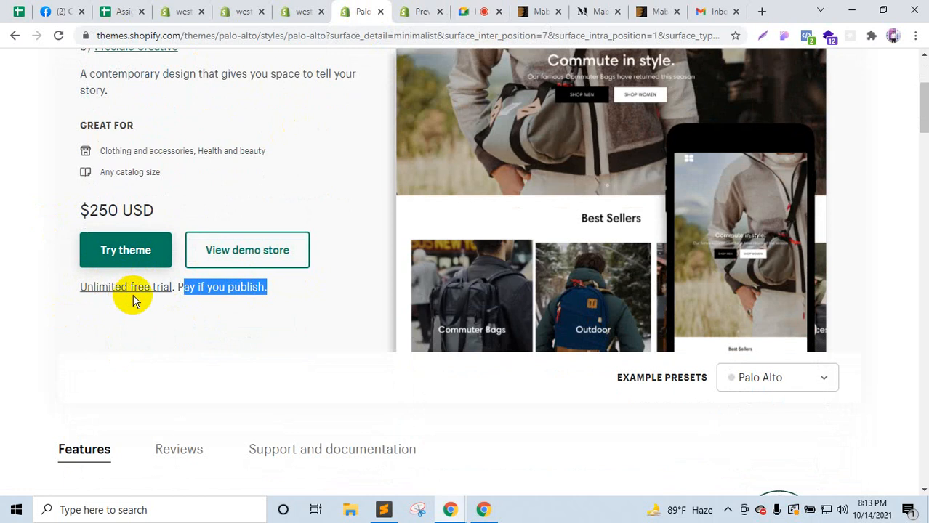
scroll(133, 302, up, 3)
scroll(247, 251, down, 4)
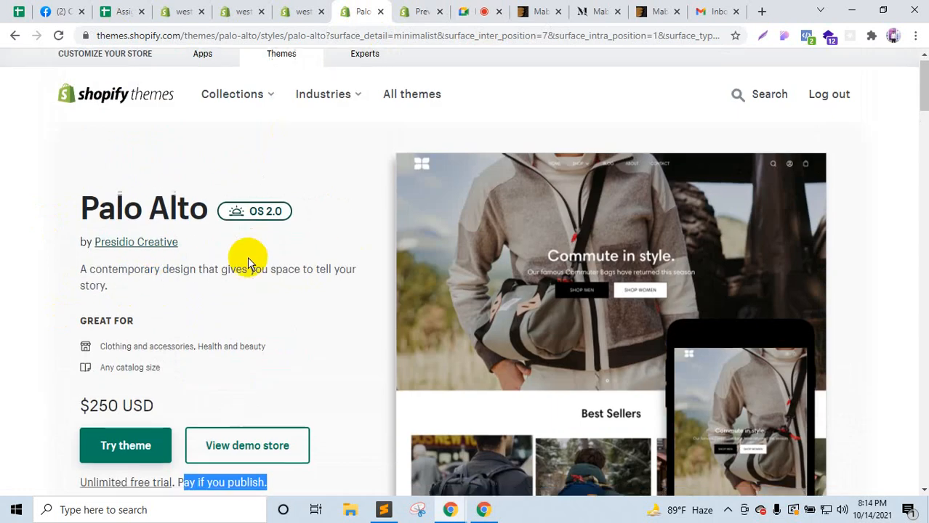
click(494, 9)
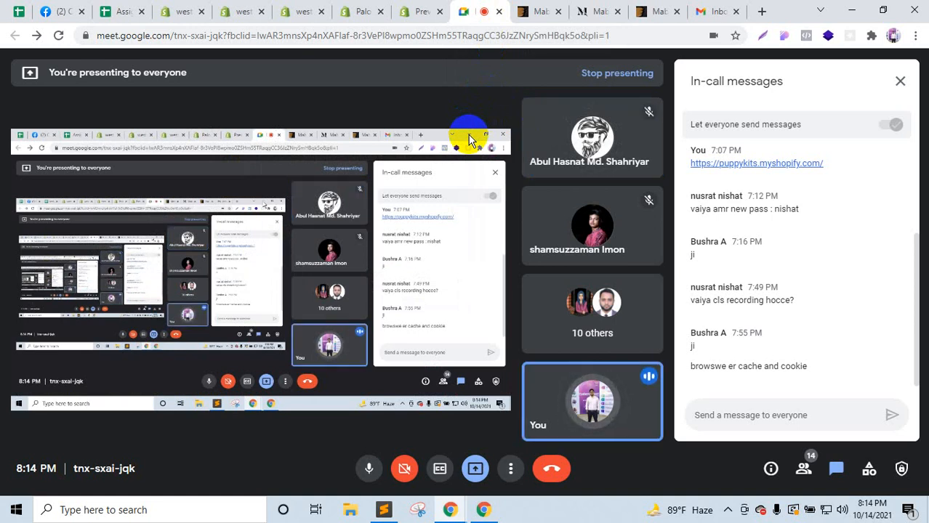
Step: Move from the Google Meet call to the westorebd store's Shopify Partners tab
click(243, 10)
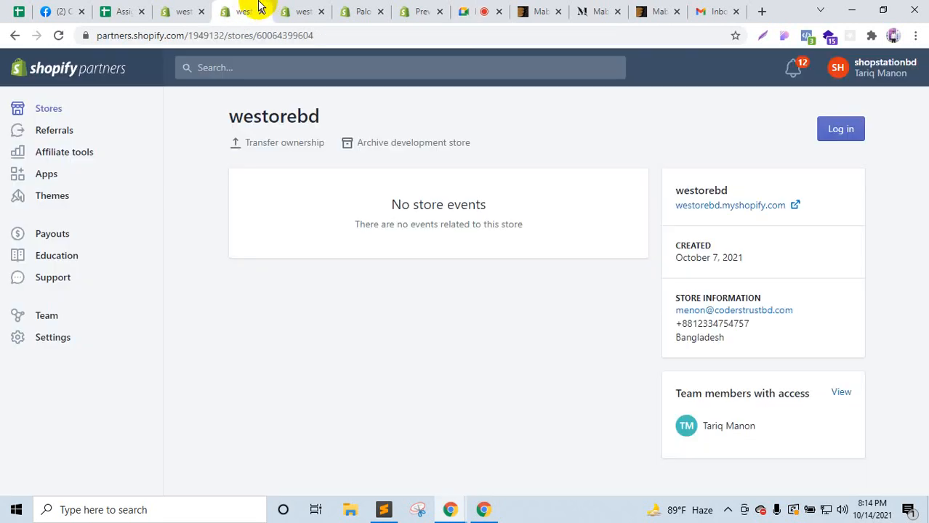
Step: Check the Debut theme's Actions dropdown in the theme library, then return to ThemeForest's Mabel page
click(289, 7)
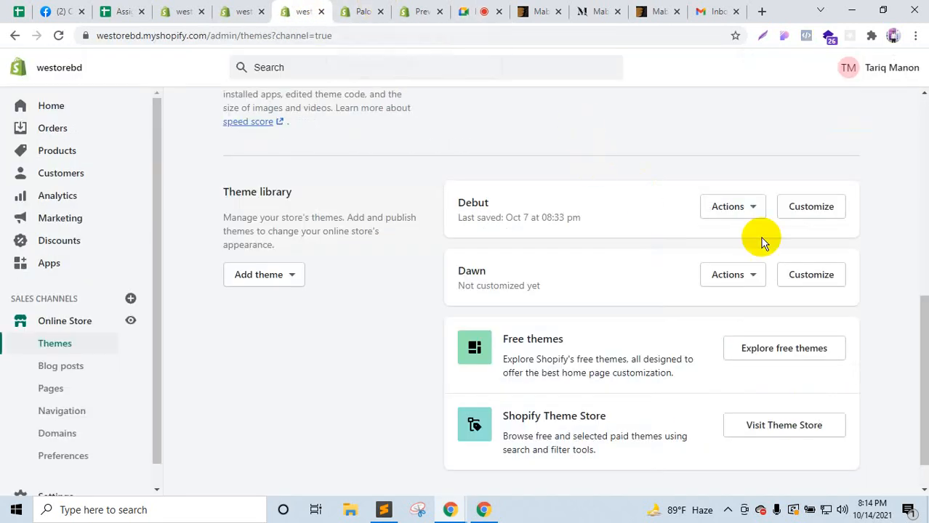
click(752, 210)
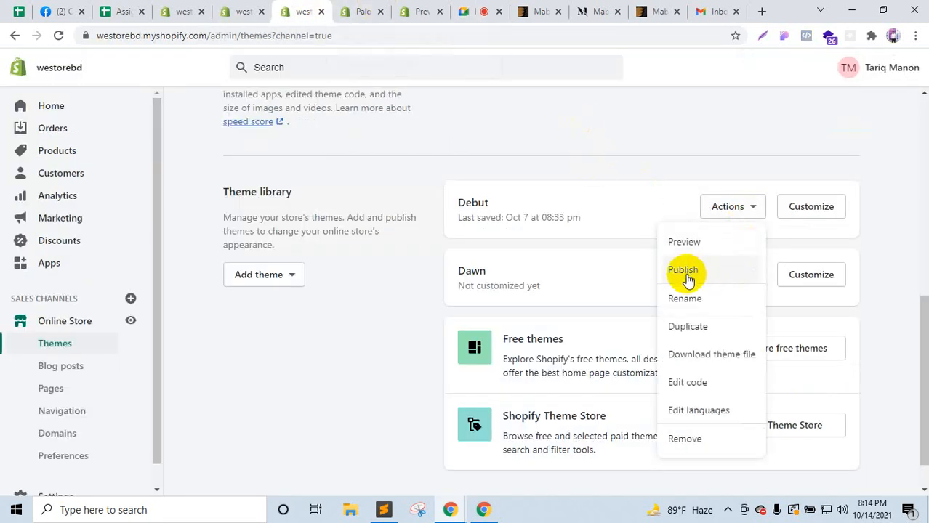
click(488, 216)
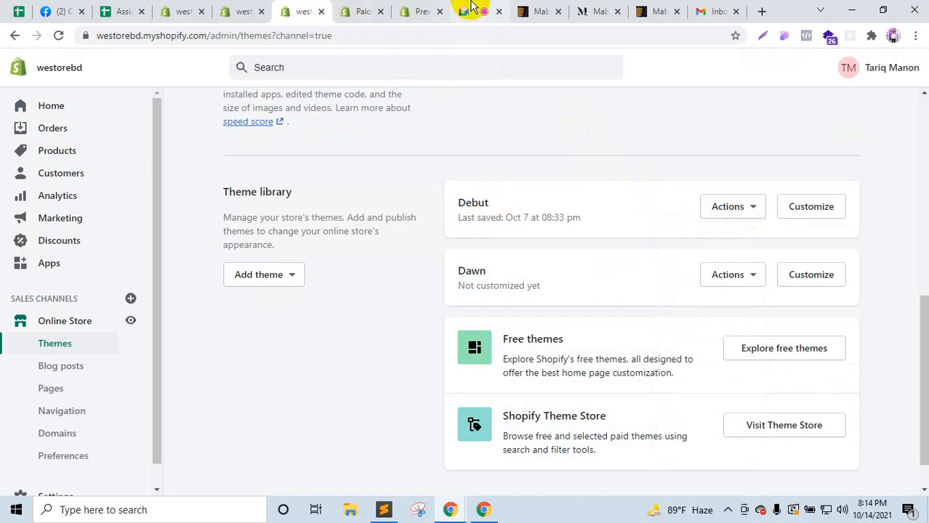
click(537, 10)
scroll(211, 327, up, 3)
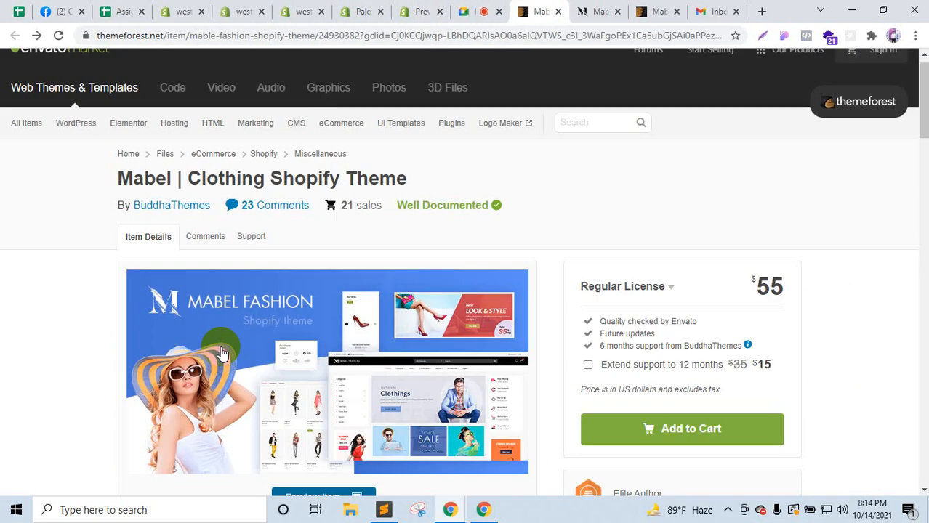
scroll(222, 354, up, 1)
mouse_move(45, 141)
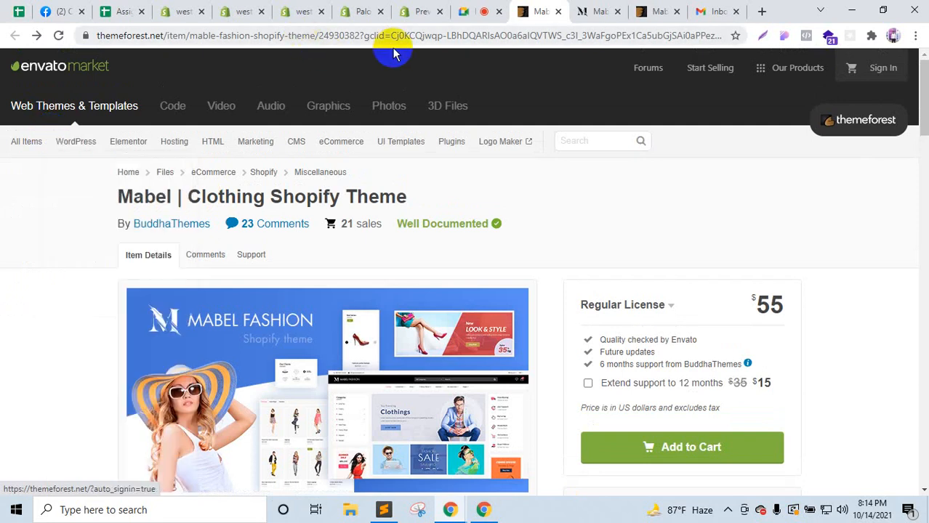
scroll(705, 213, down, 3)
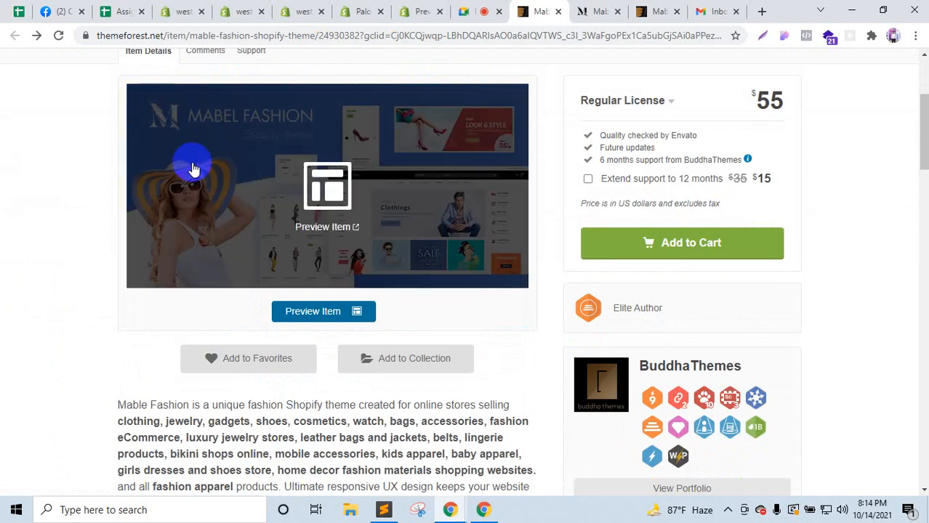
scroll(239, 204, up, 3)
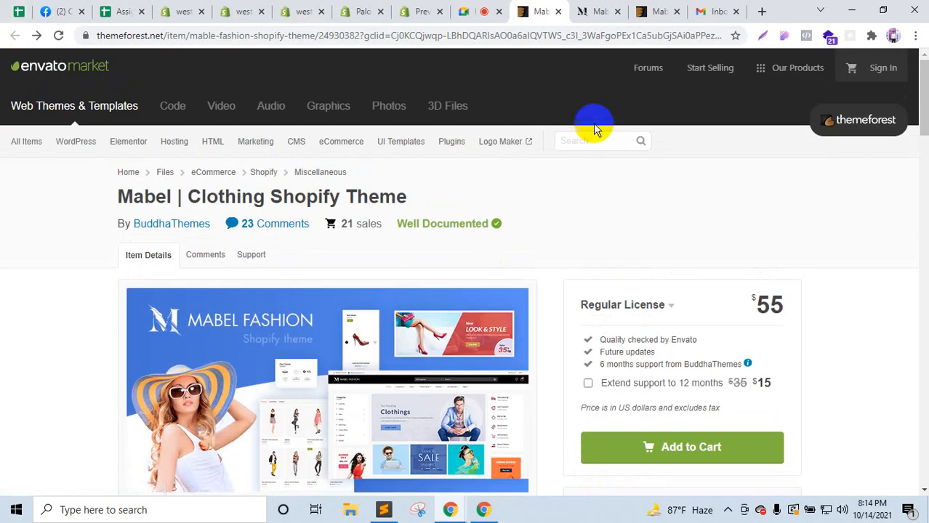
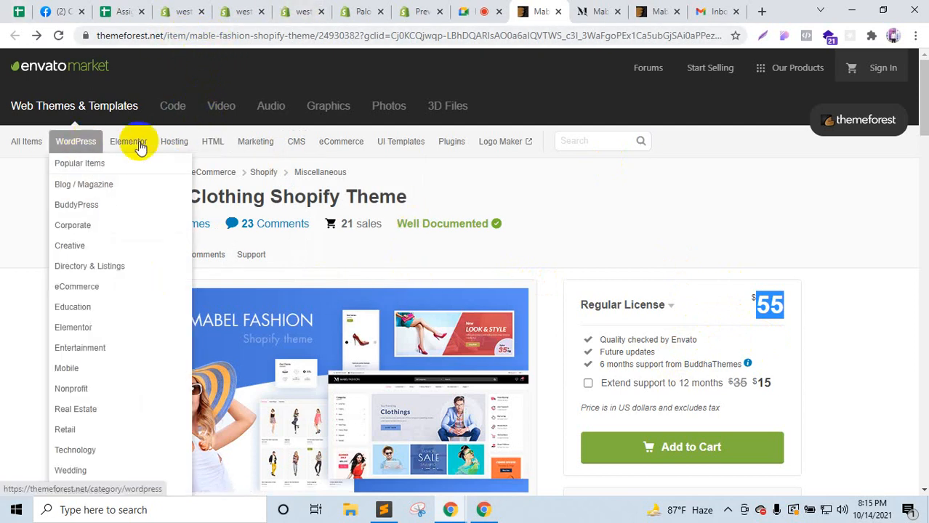
Step: Open ThemeForest's Shopify themes category in a new tab
mouse_move(340, 148)
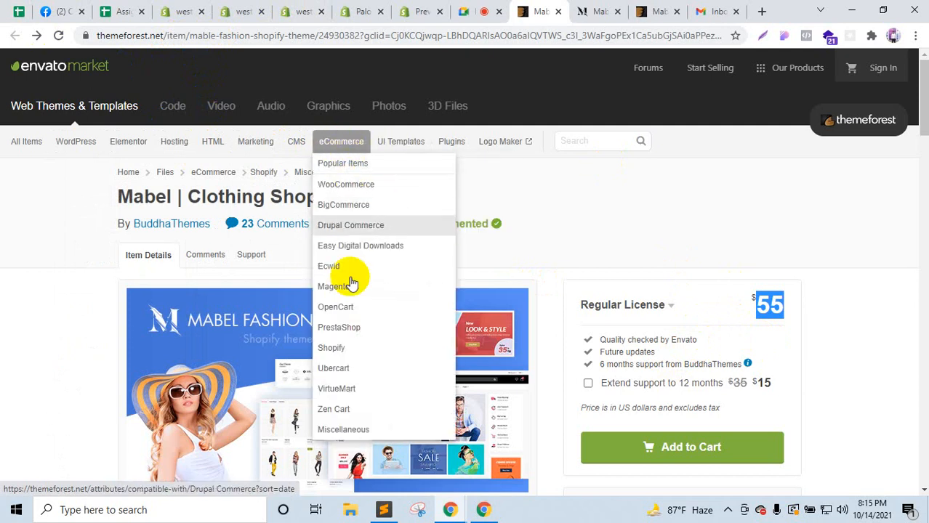
right_click(349, 360)
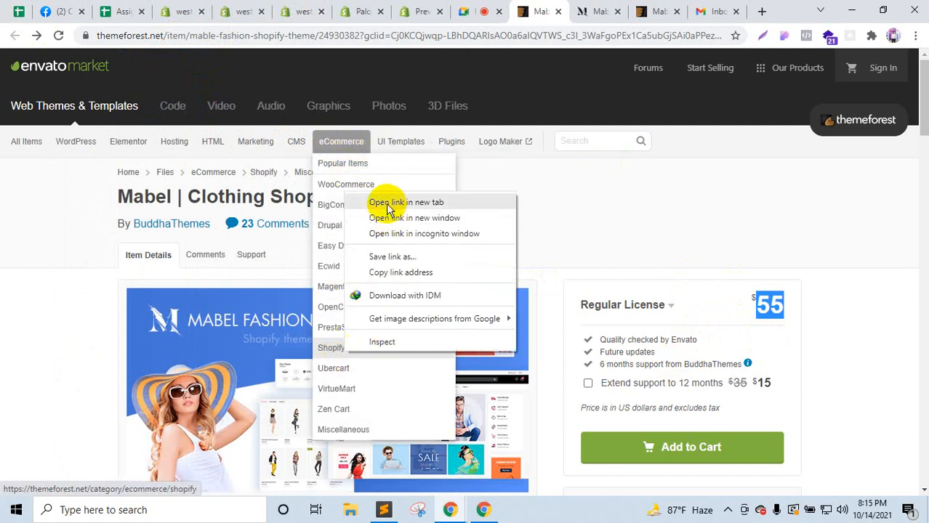
click(383, 201)
click(557, 10)
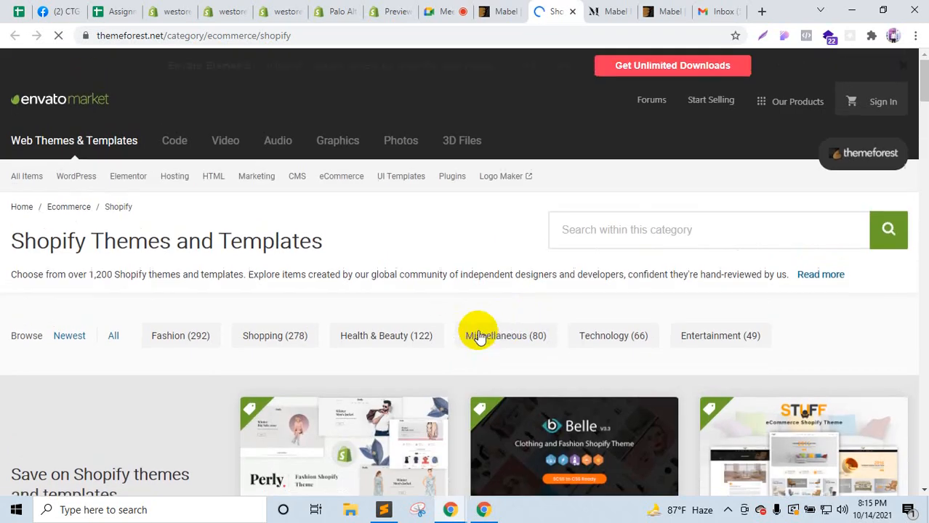
Step: Browse the Shopify theme listings and launch the Ella theme's live preview
scroll(477, 332, down, 4)
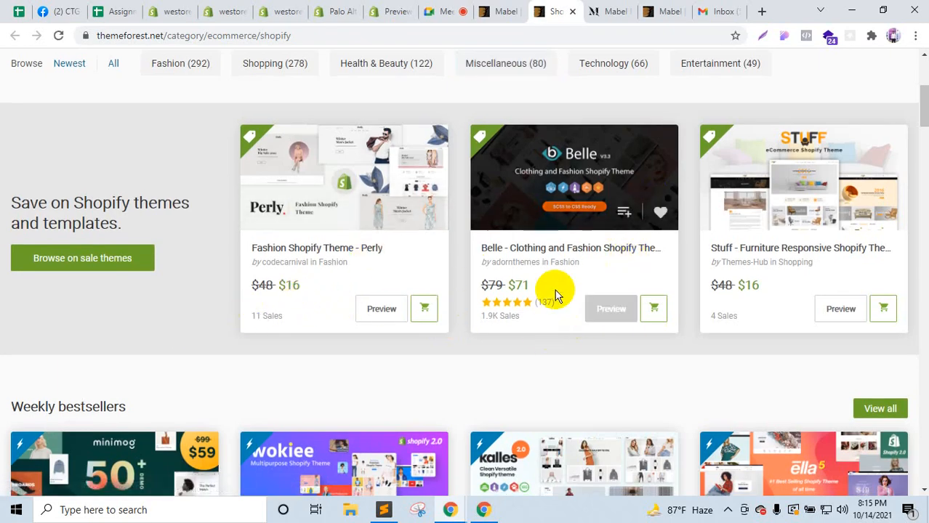
scroll(771, 304, down, 4)
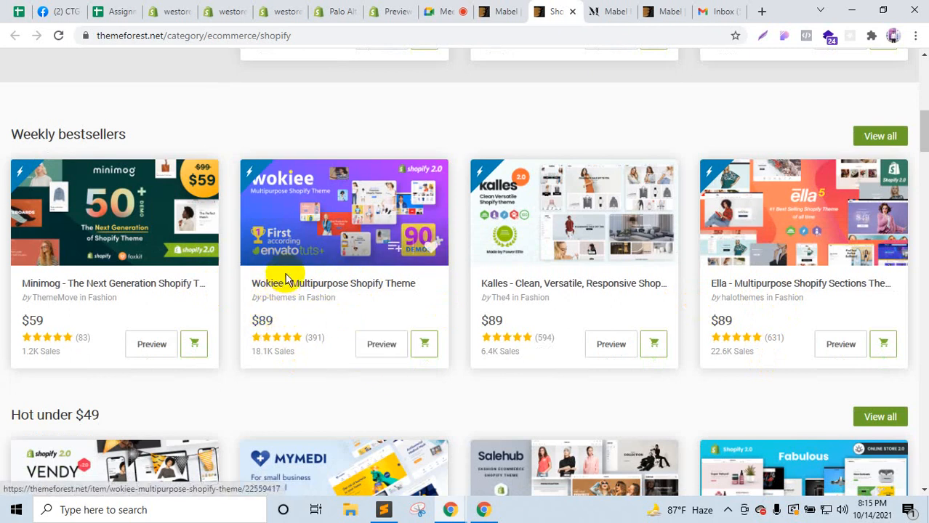
scroll(290, 261, down, 3)
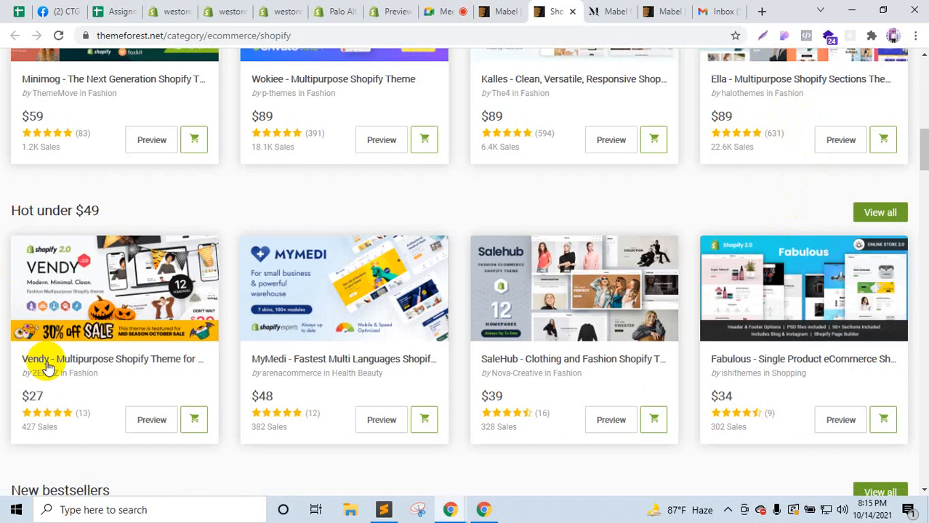
scroll(460, 390, down, 3)
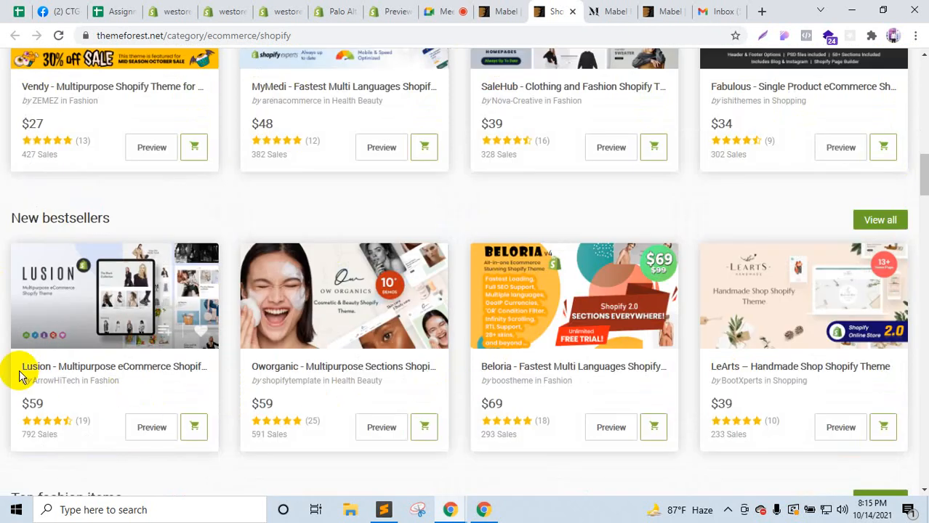
scroll(726, 383, down, 3)
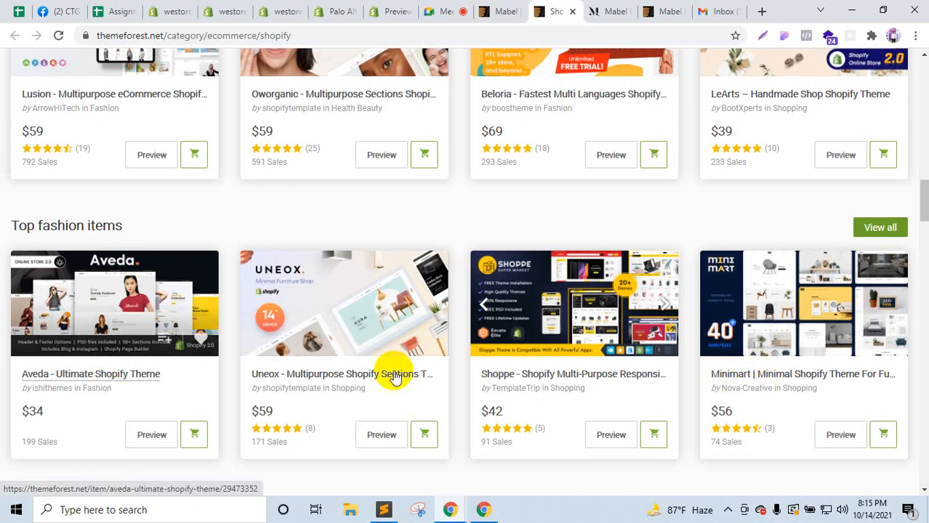
scroll(395, 377, down, 4)
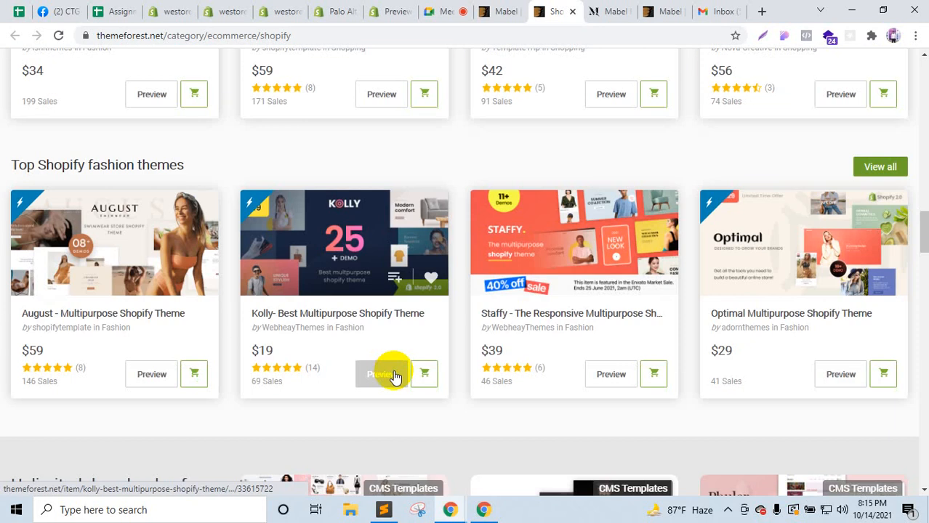
scroll(395, 376, down, 3)
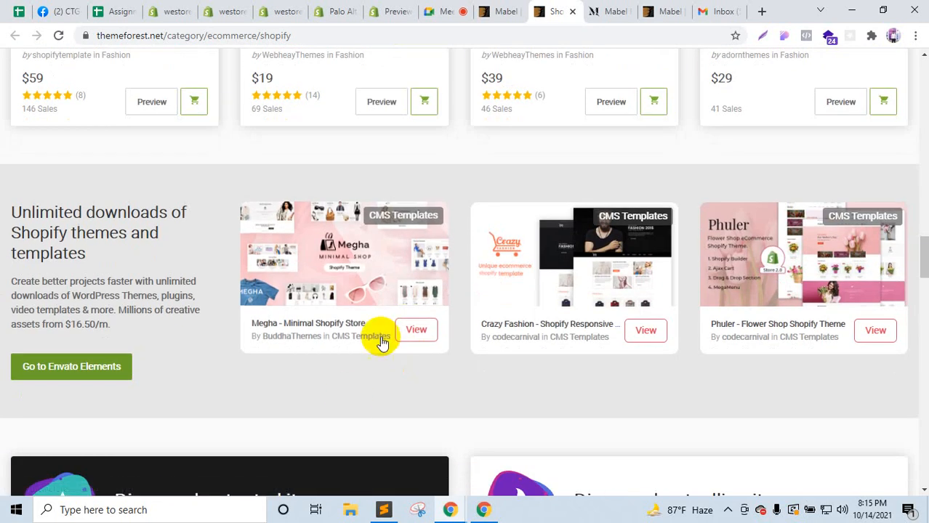
scroll(700, 425, up, 15)
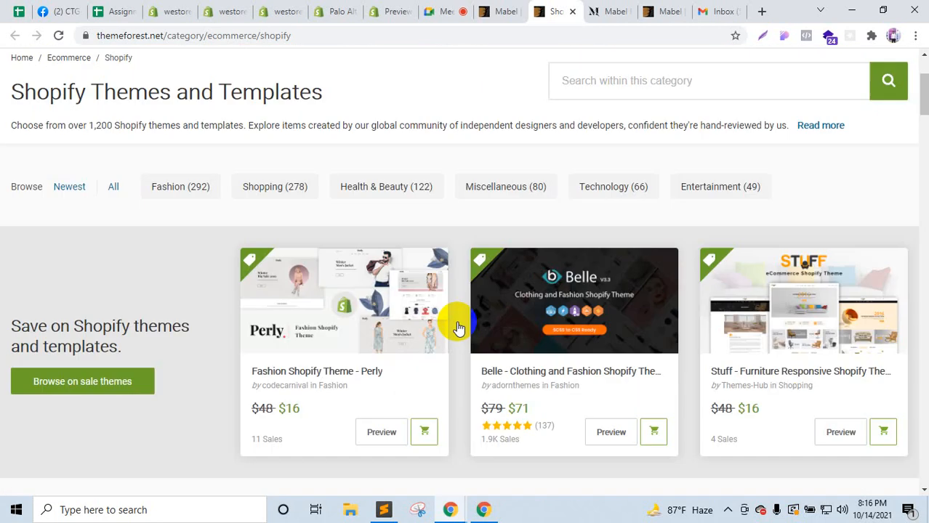
scroll(730, 238, down, 3)
scroll(802, 346, down, 2)
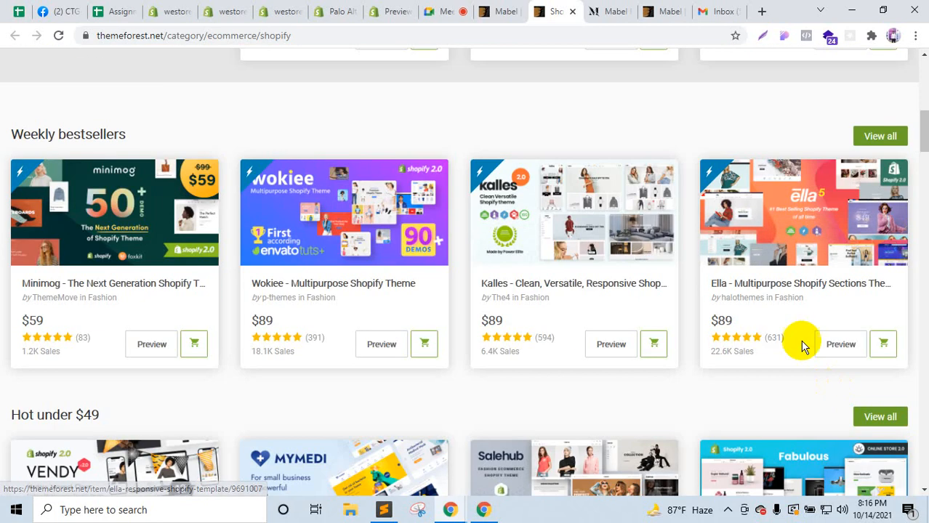
click(864, 354)
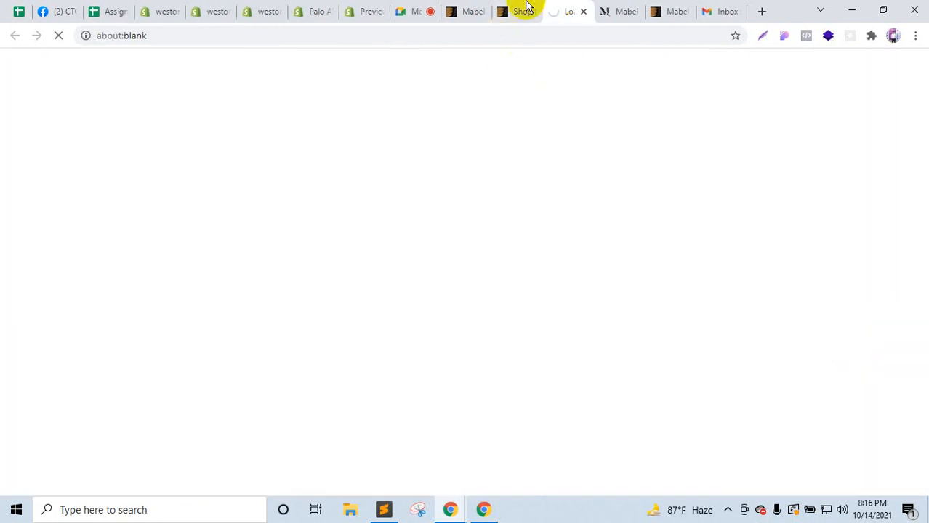
Step: Look over the Ella theme demo, then close its preview tab
click(522, 10)
click(587, 7)
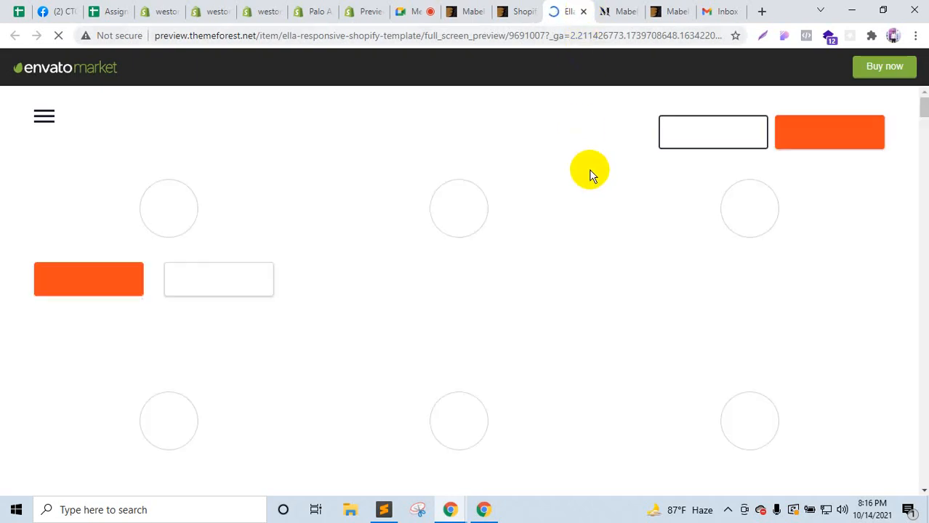
scroll(559, 218, down, 5)
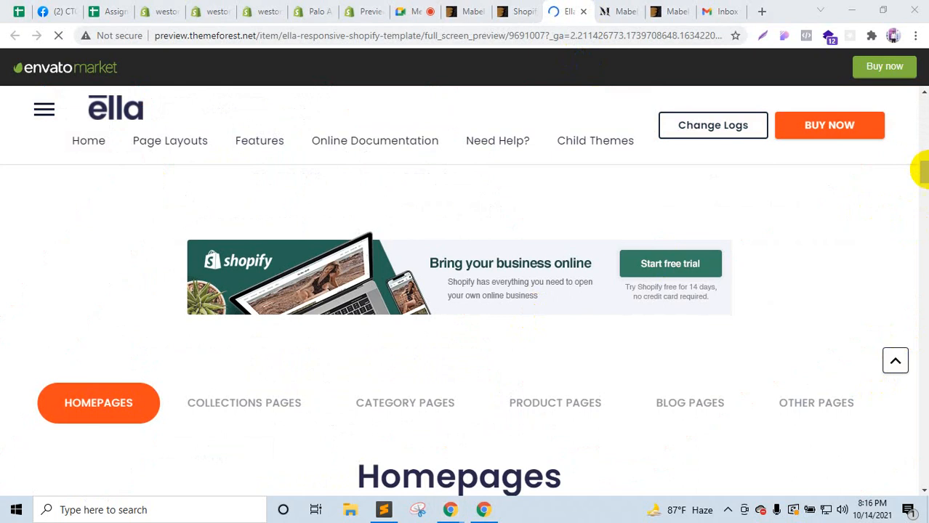
drag(923, 195, 926, 75)
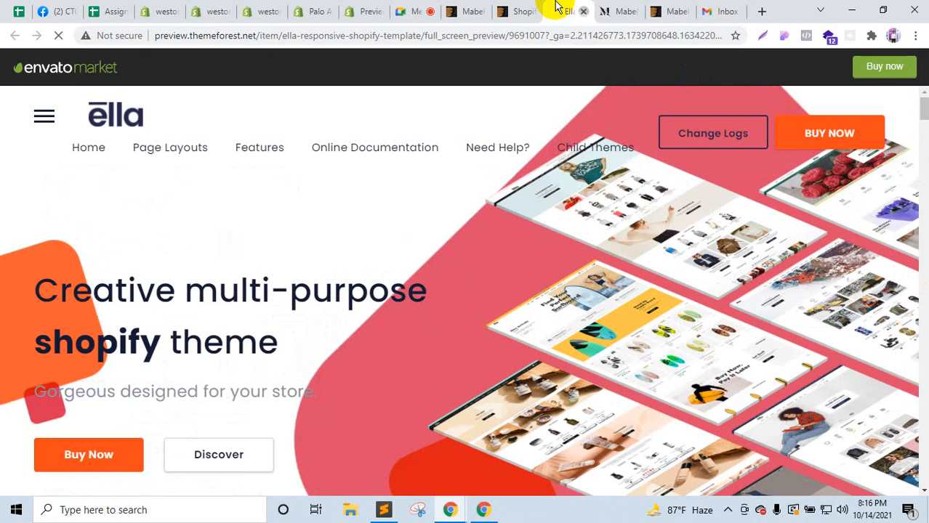
click(583, 11)
Step: Review the Mabel theme's ThemeForest details, then return to the store's Themes admin page
click(471, 9)
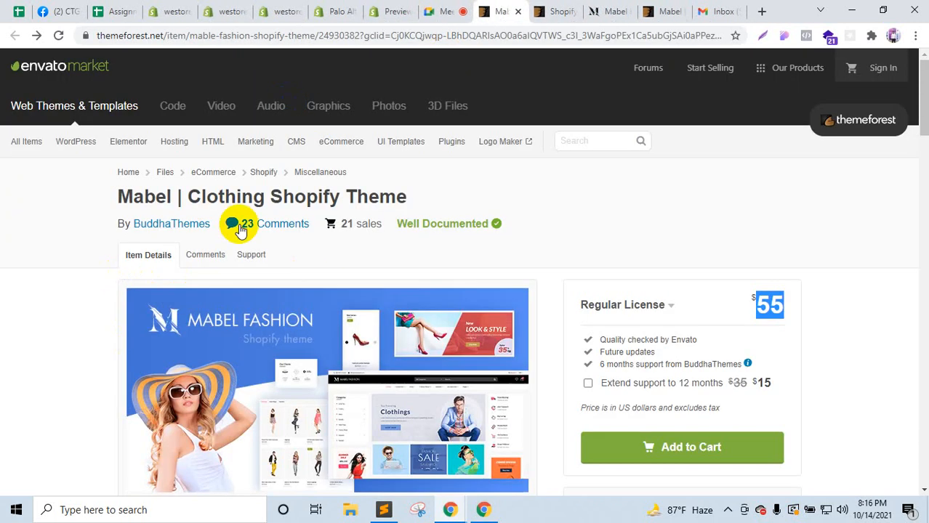
scroll(632, 353, down, 5)
scroll(638, 366, down, 4)
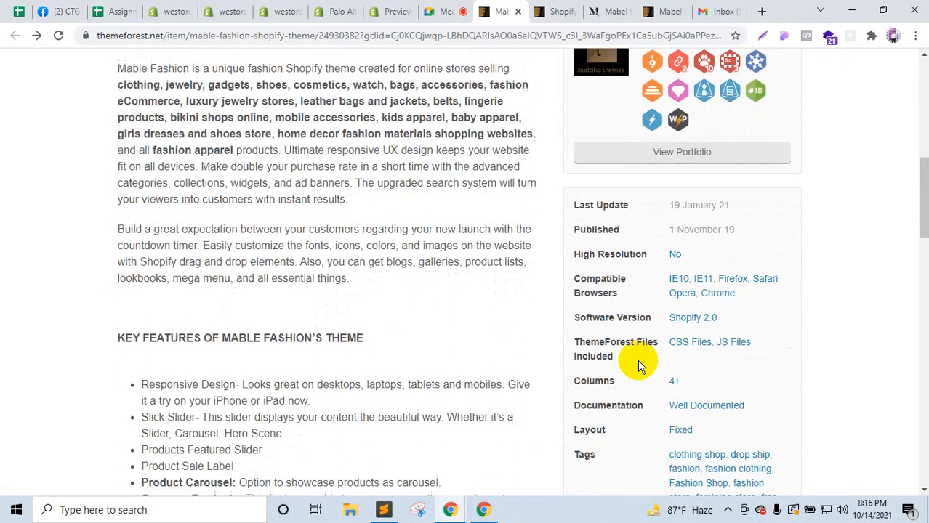
scroll(638, 366, down, 2)
scroll(638, 365, up, 3)
scroll(638, 366, up, 5)
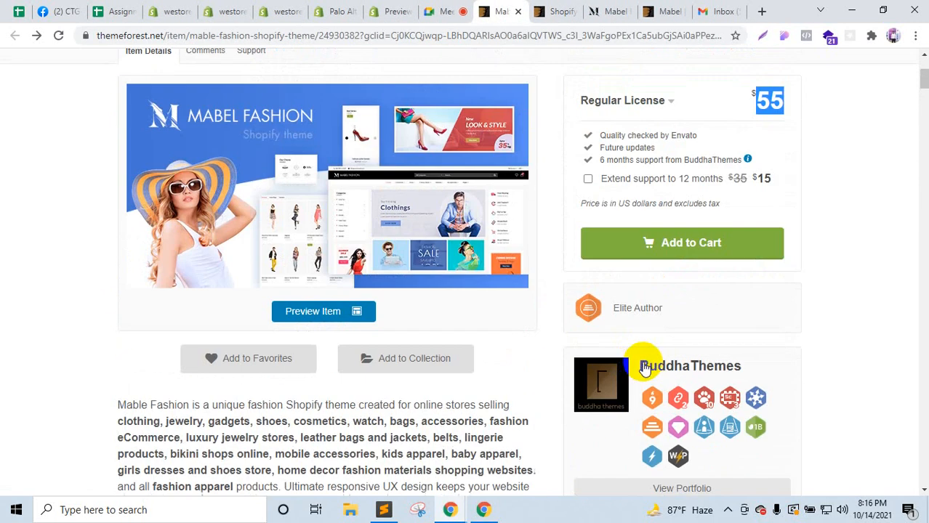
scroll(658, 370, down, 3)
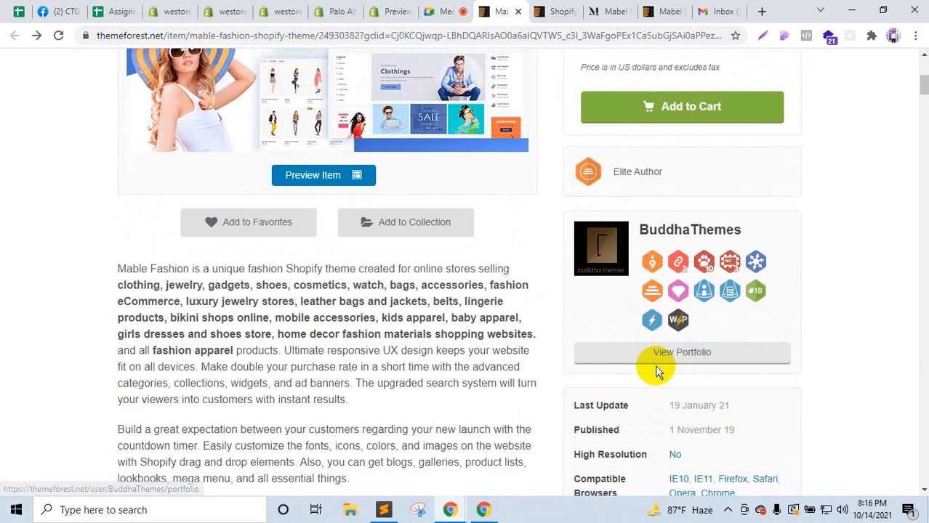
scroll(655, 369, down, 4)
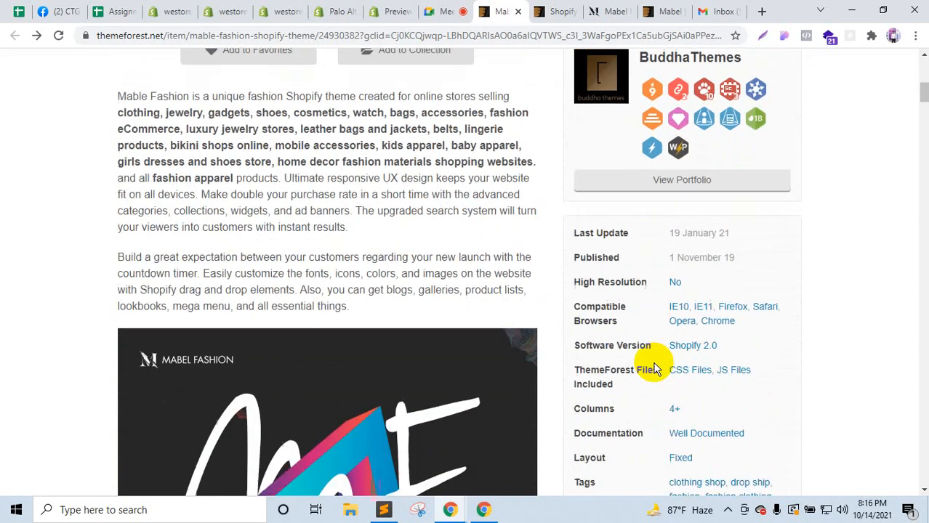
scroll(655, 369, up, 10)
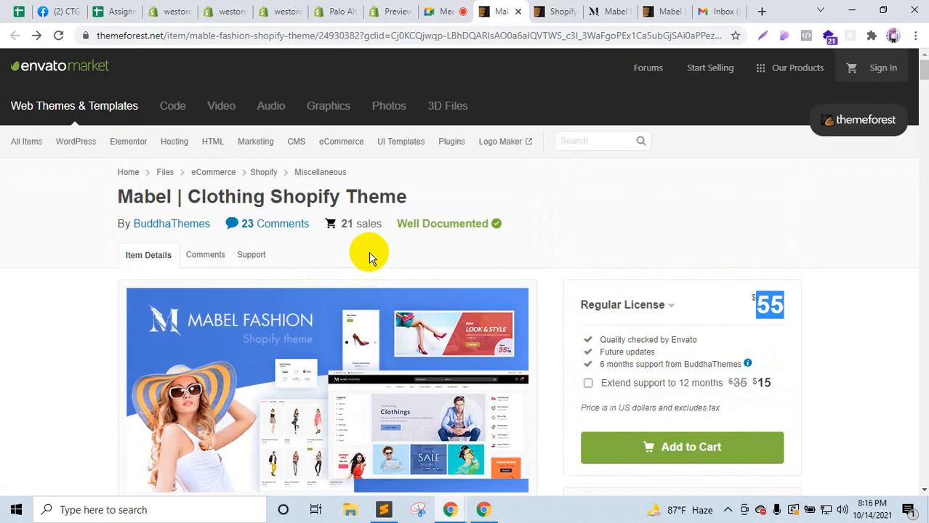
click(333, 11)
click(263, 8)
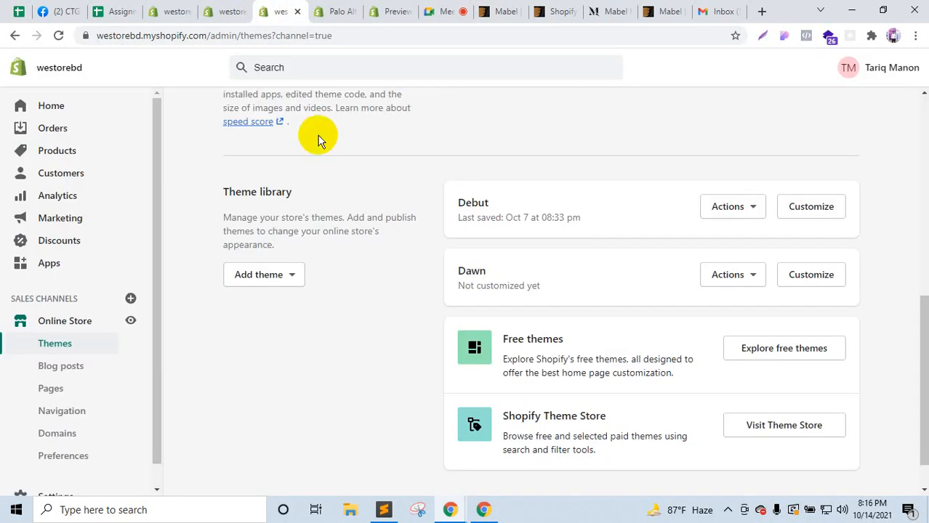
Step: Choose to upload a theme zip and browse to D: > Shopify & Wix > MABEL V1.0
click(262, 275)
click(260, 311)
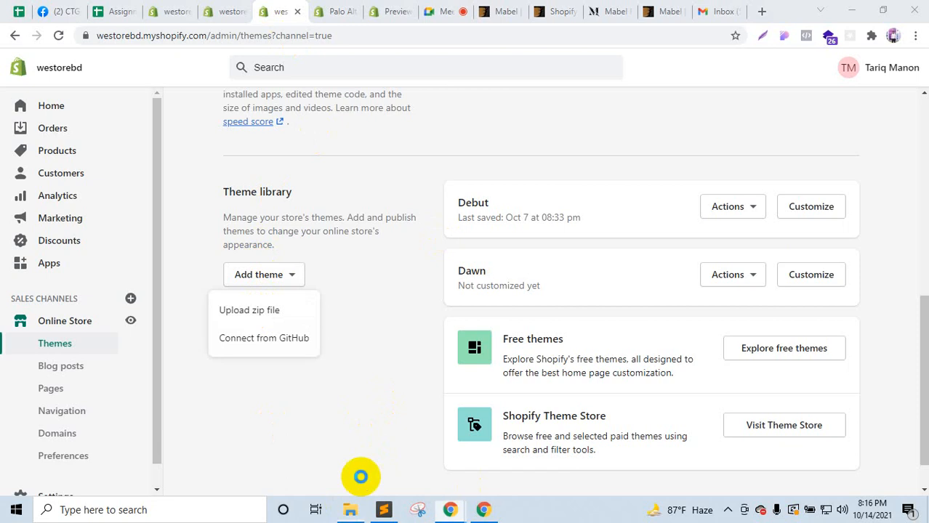
click(77, 440)
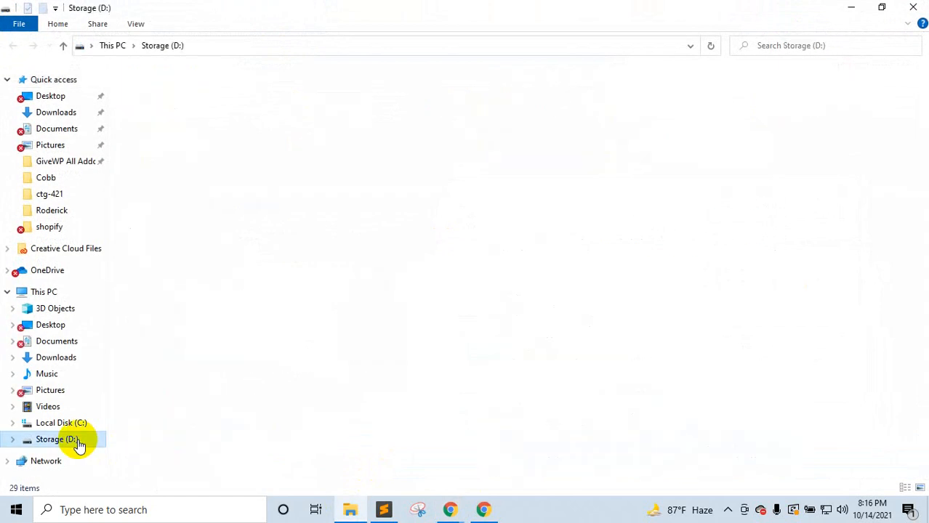
double_click(194, 325)
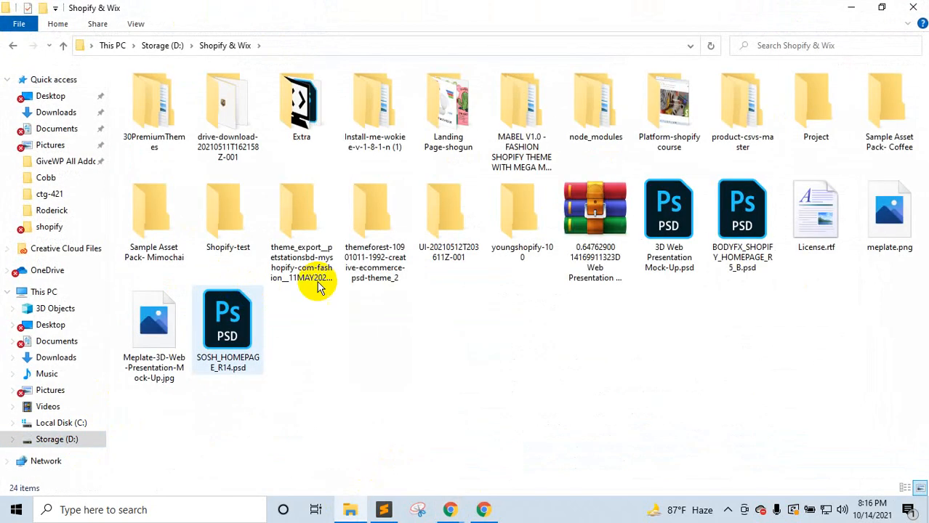
double_click(498, 161)
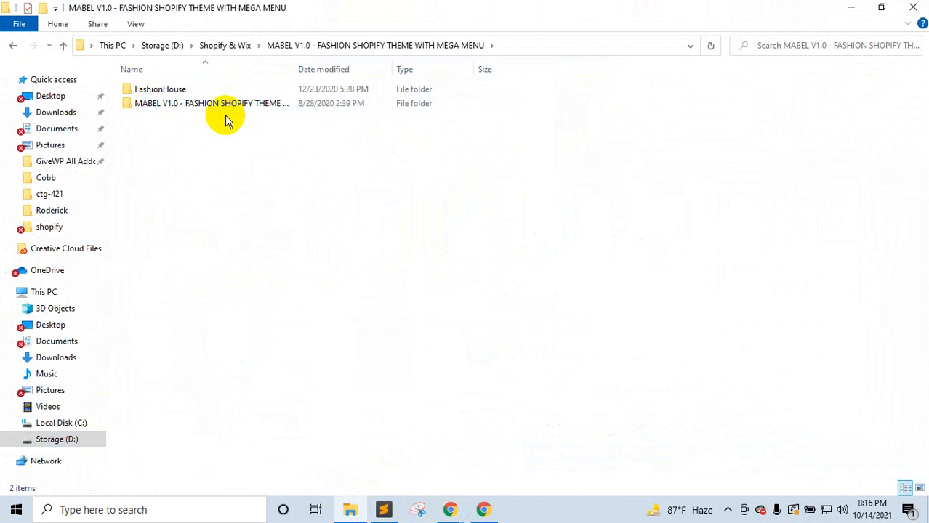
double_click(183, 106)
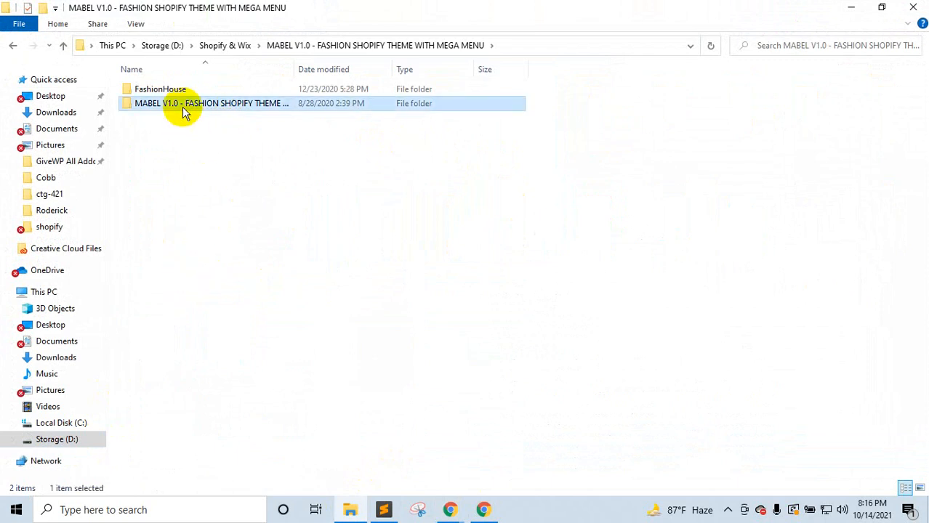
Step: Open the Documentation folder's index.html in Chrome
click(64, 47)
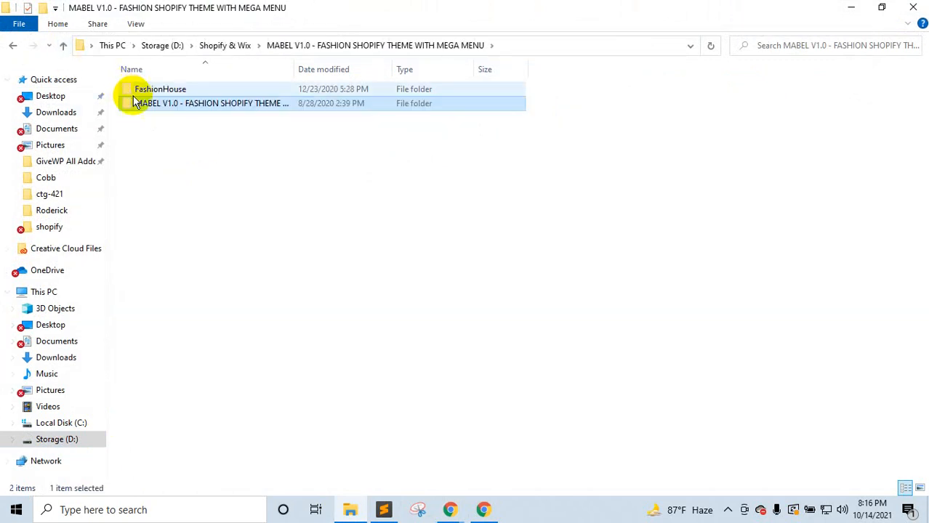
double_click(138, 102)
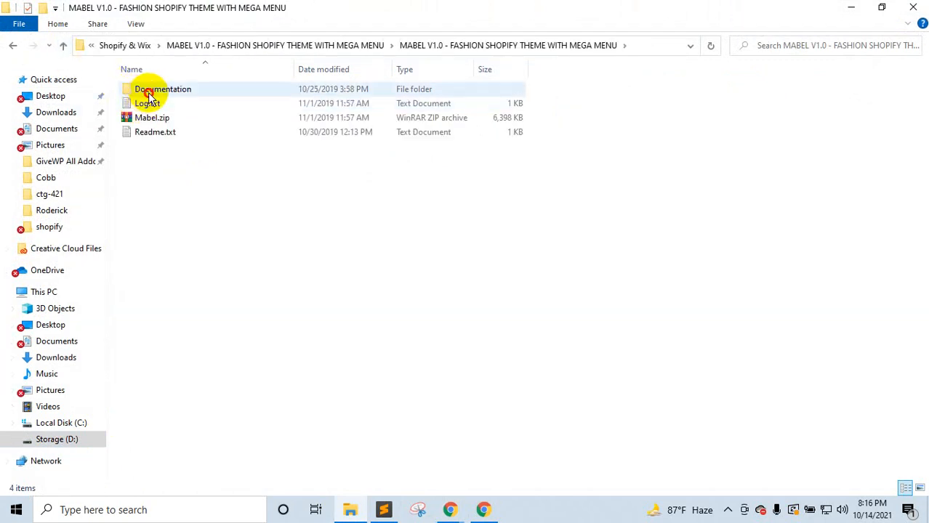
double_click(149, 89)
click(148, 177)
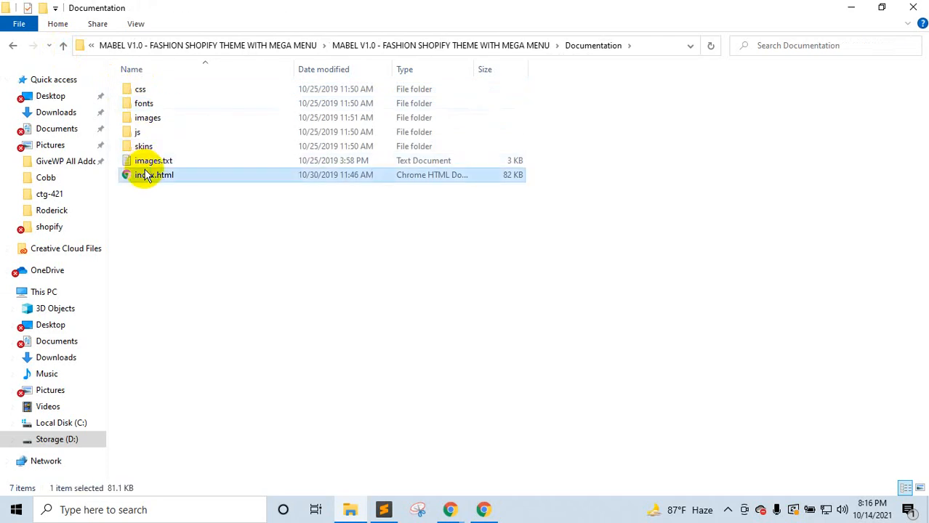
double_click(148, 176)
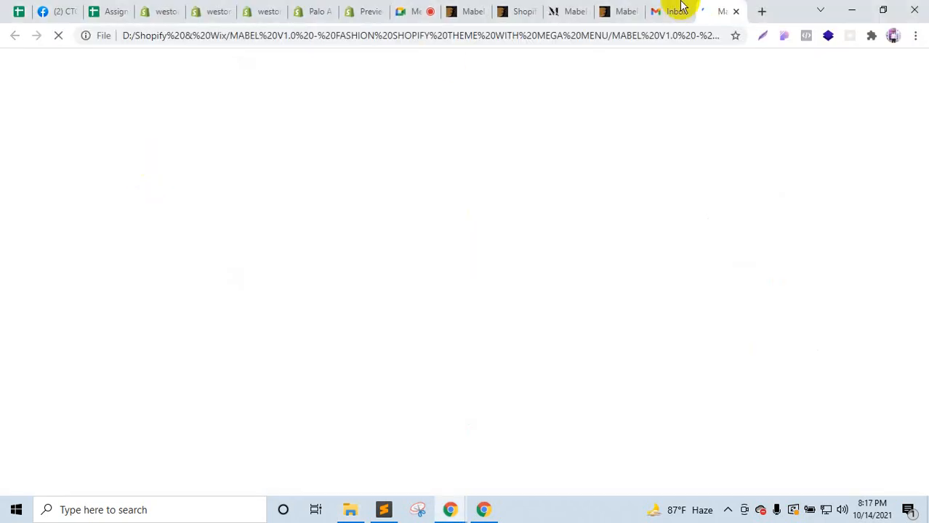
Step: Move the documentation tab left and close the Palo Alto theme-store and Preview tabs
drag(689, 7, 417, 8)
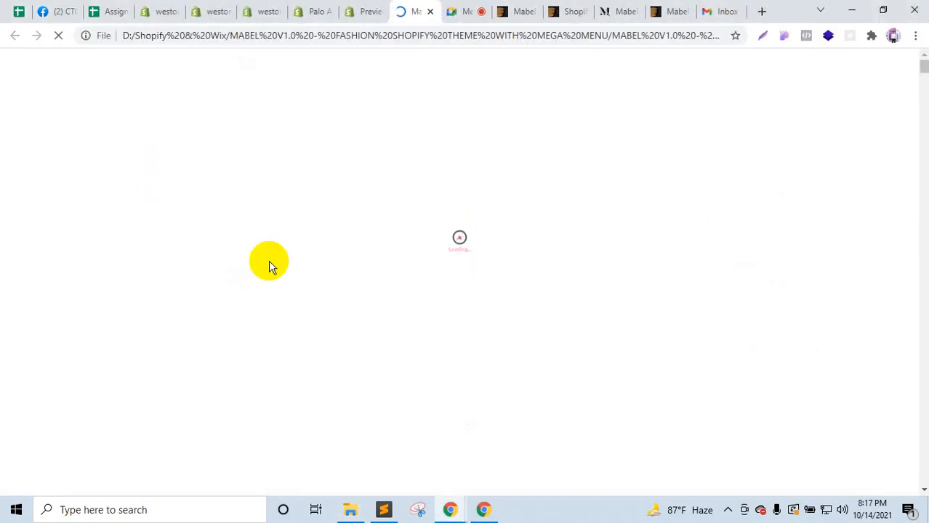
scroll(249, 141, down, 1)
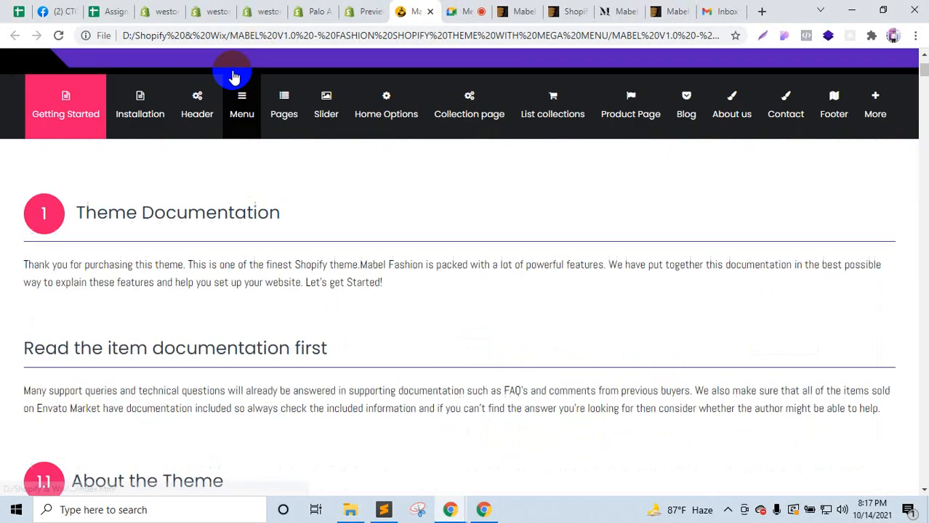
click(269, 5)
click(323, 8)
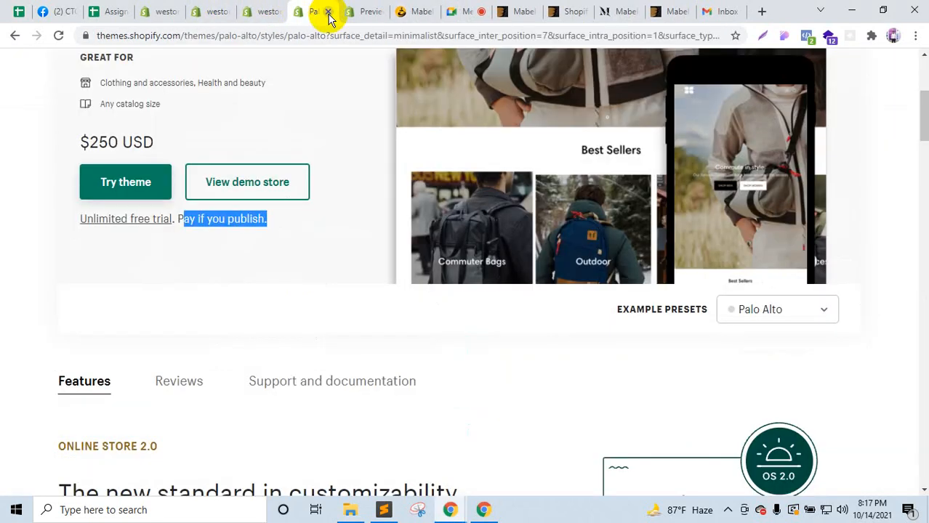
click(329, 16)
click(327, 15)
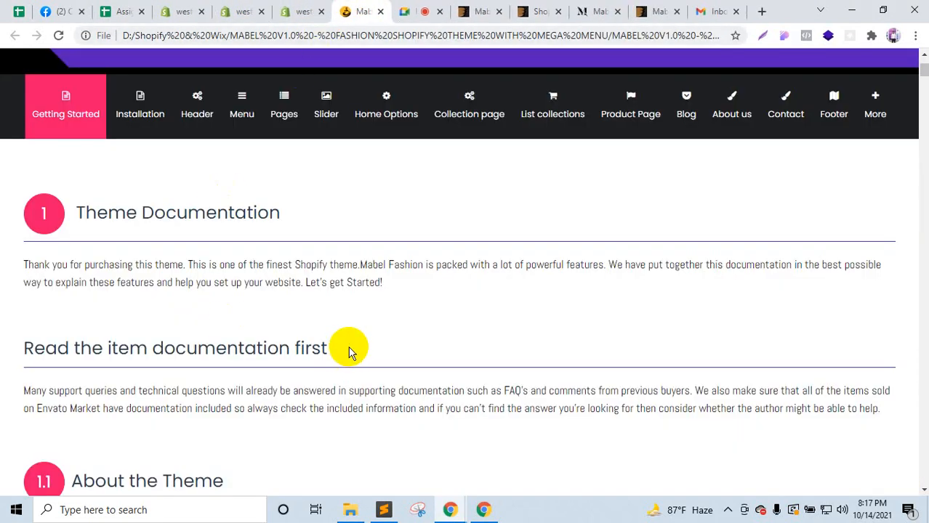
Step: Scroll the Mabel documentation to the section 1.3 Shopify Information useful links
scroll(349, 353, down, 8)
scroll(353, 363, up, 6)
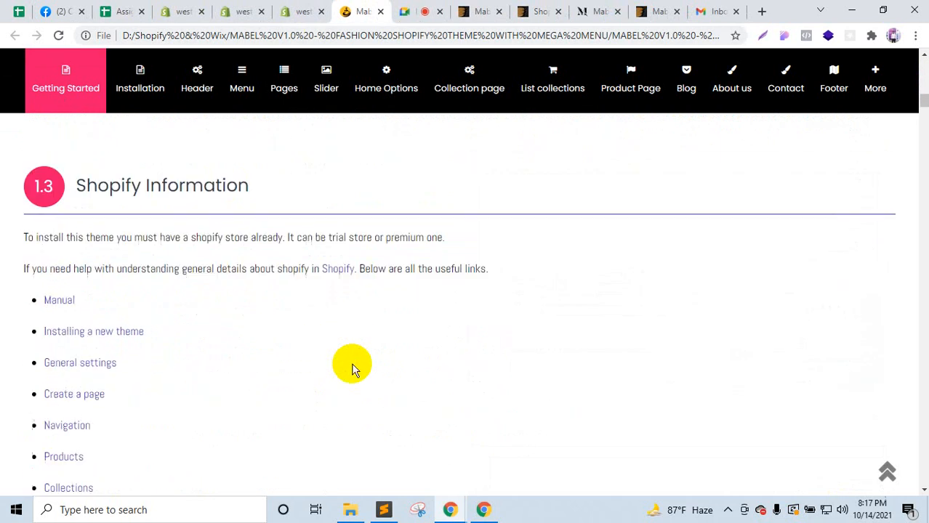
scroll(352, 370, down, 2)
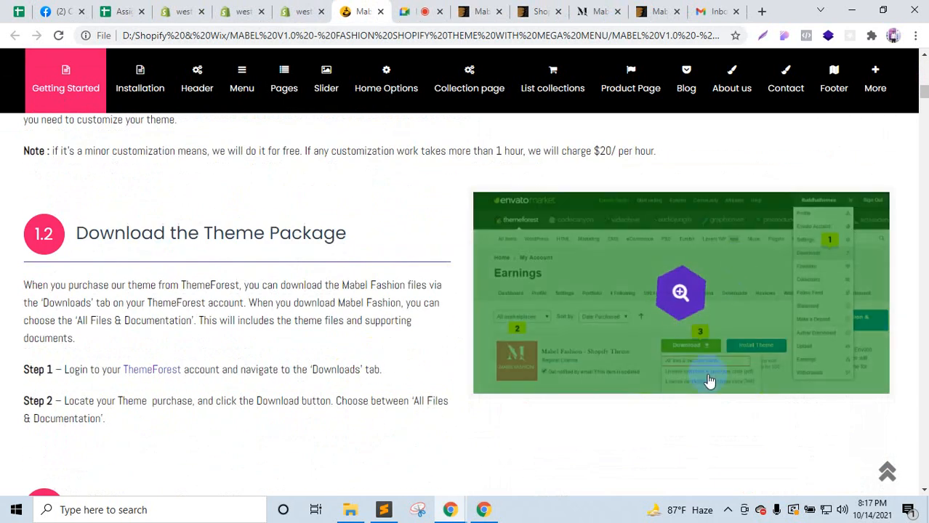
scroll(350, 303, down, 5)
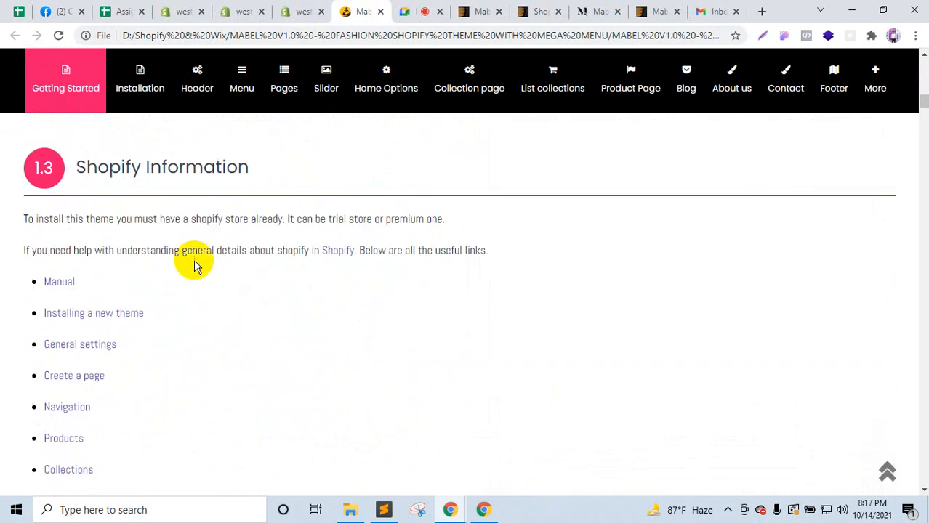
scroll(100, 213, down, 4)
scroll(100, 213, up, 3)
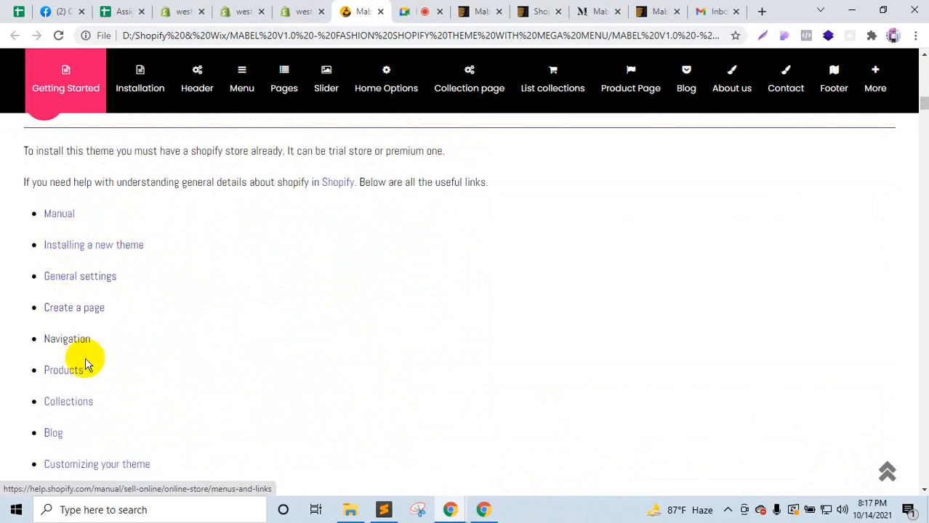
scroll(65, 392, down, 1)
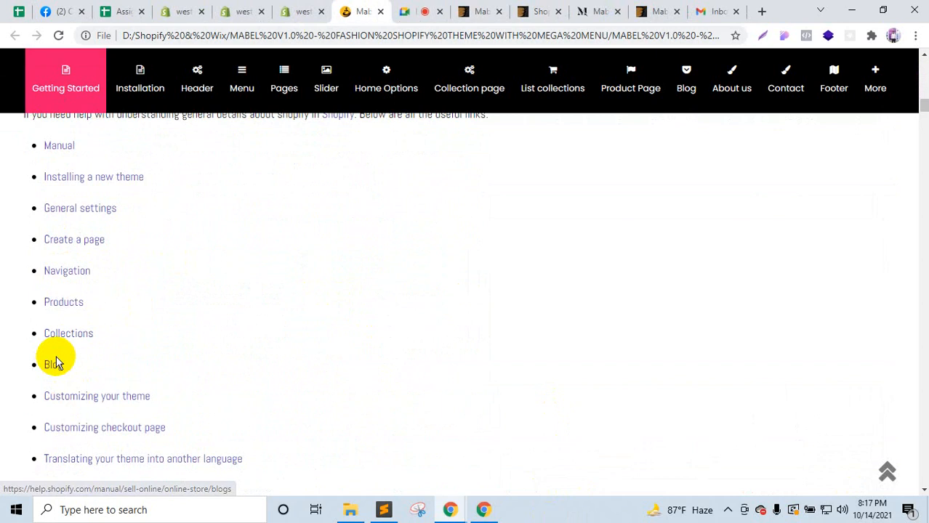
scroll(124, 362, down, 1)
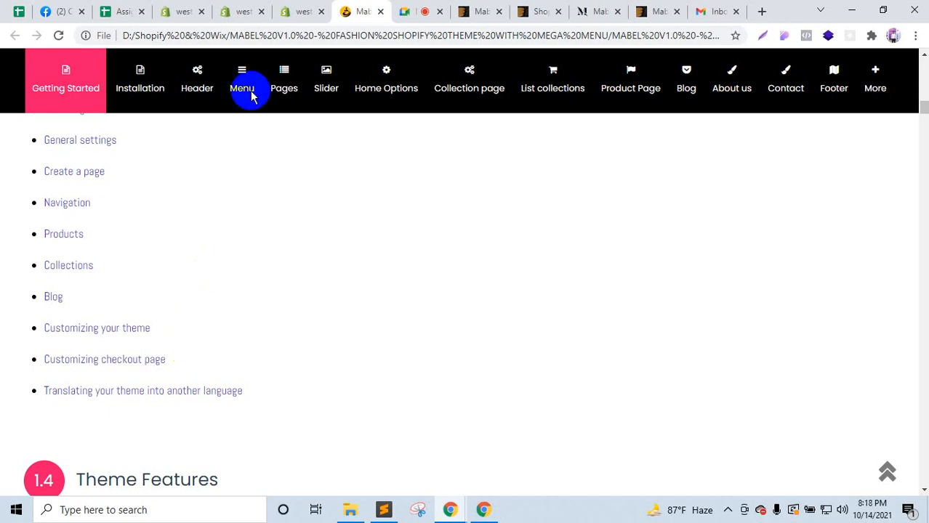
Step: Open the Upload theme dialog and browse to the Shopify & Wix folder on Storage (D:)
click(305, 11)
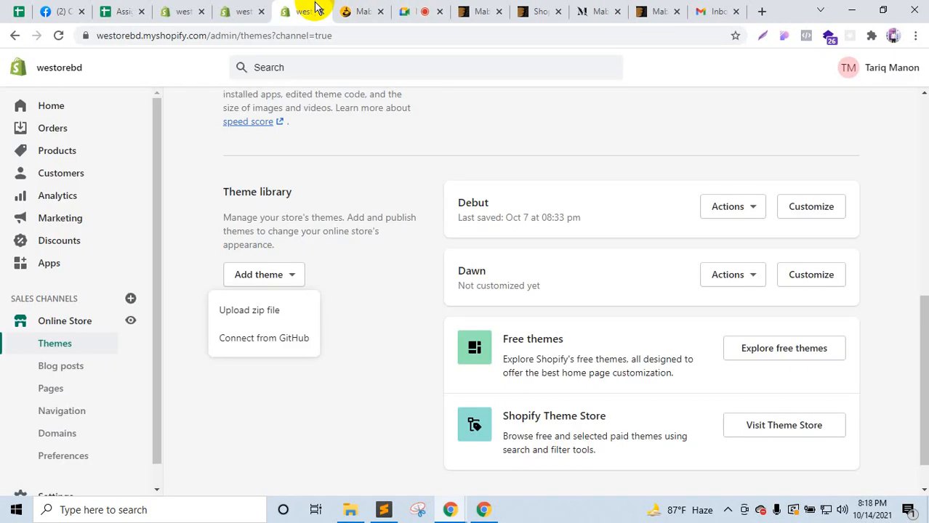
click(243, 311)
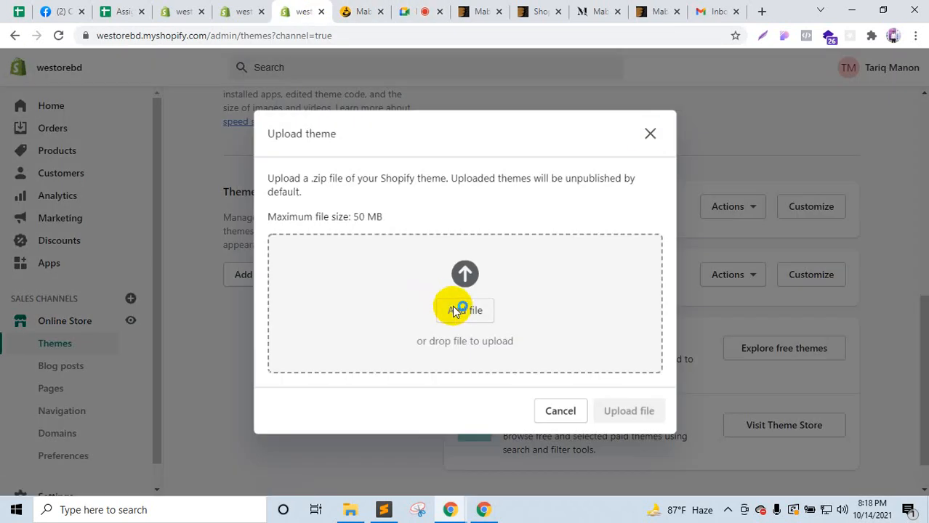
click(455, 311)
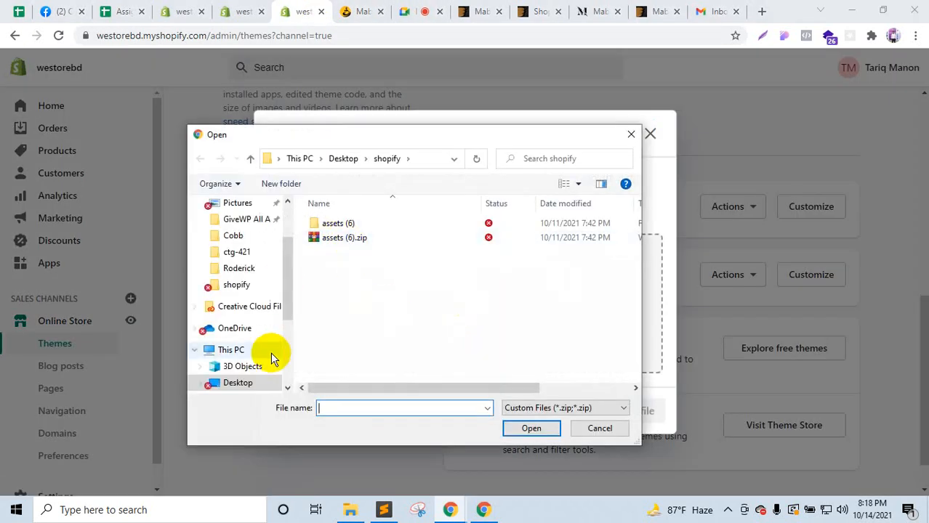
click(237, 383)
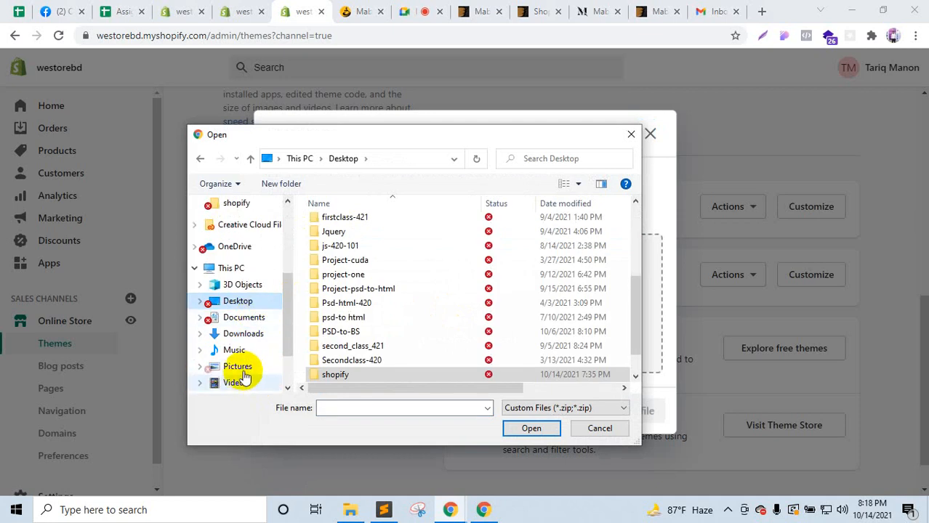
scroll(243, 374, down, 2)
click(244, 339)
click(246, 357)
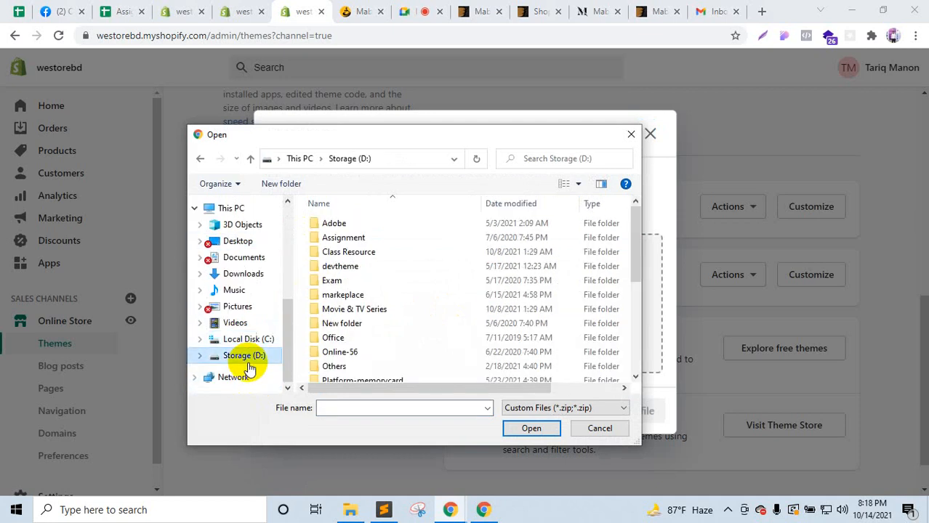
scroll(335, 348, down, 4)
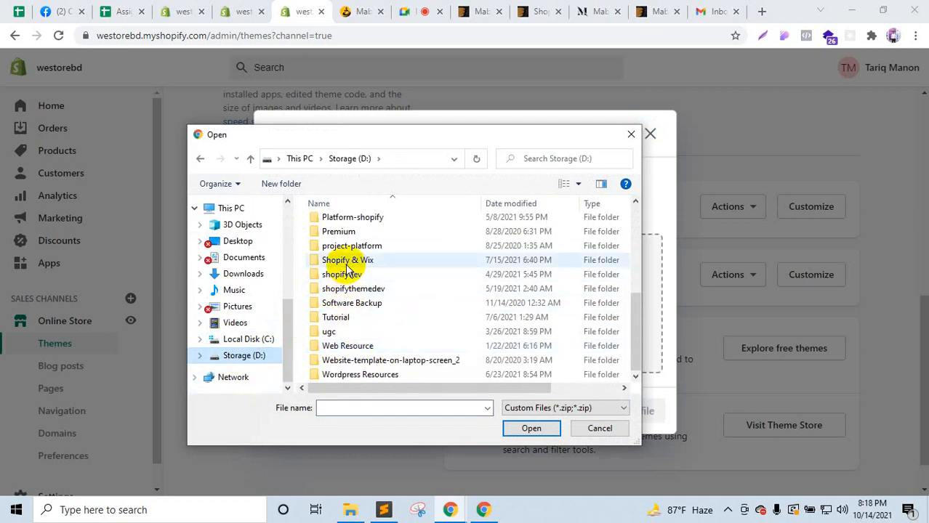
double_click(347, 262)
Step: Look through the Shopify & Wix folder, then cancel the file picker
scroll(363, 335, down, 1)
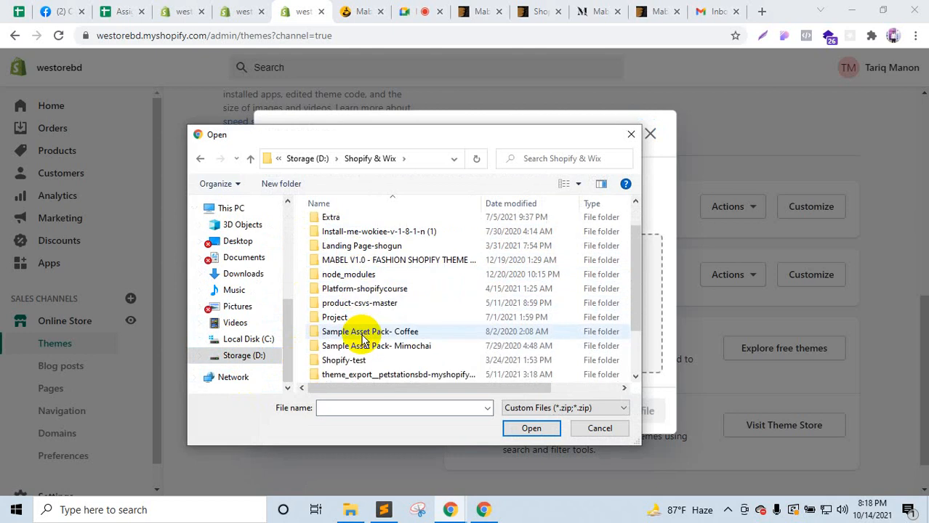
scroll(362, 357, down, 2)
scroll(363, 359, up, 1)
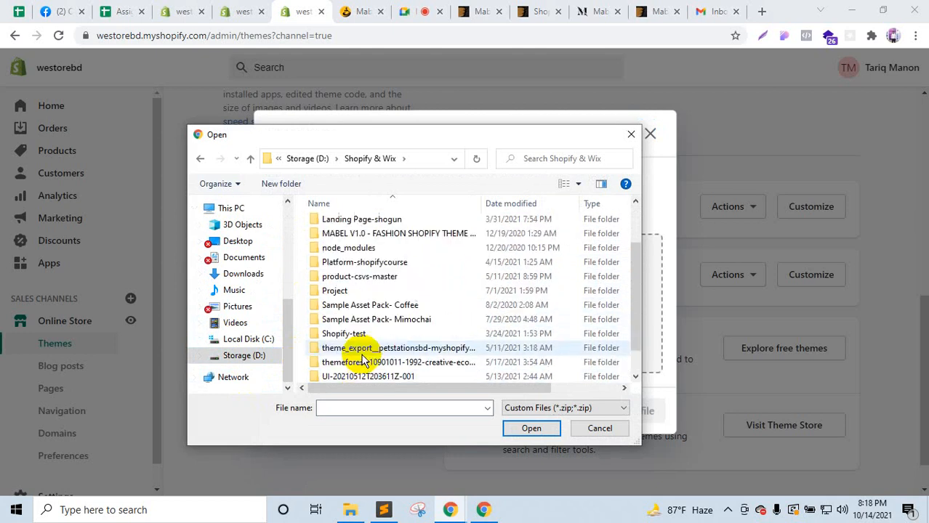
scroll(364, 360, up, 1)
scroll(363, 361, up, 1)
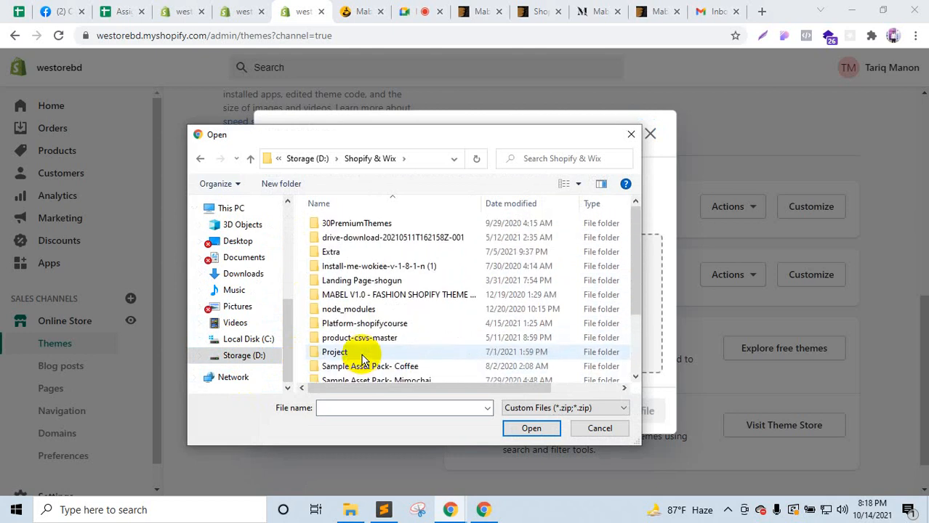
scroll(363, 360, down, 1)
scroll(363, 361, down, 2)
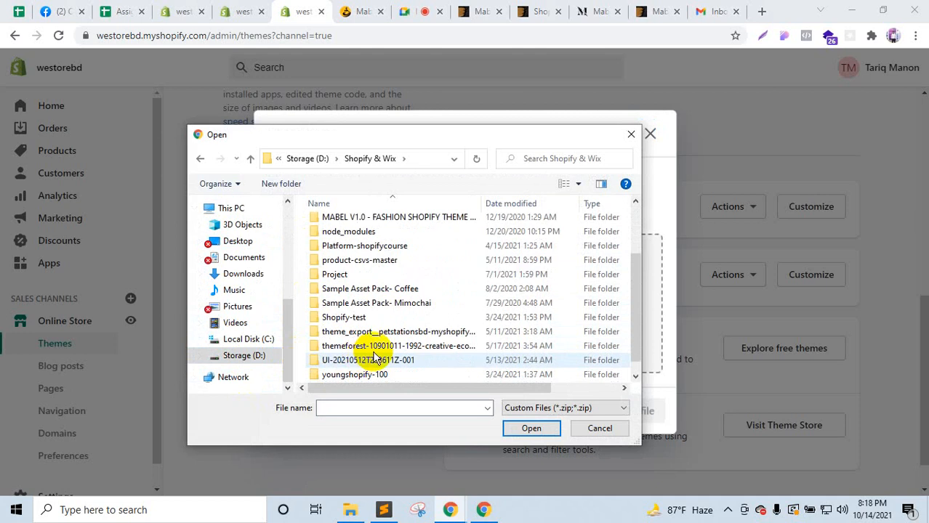
scroll(384, 334, up, 2)
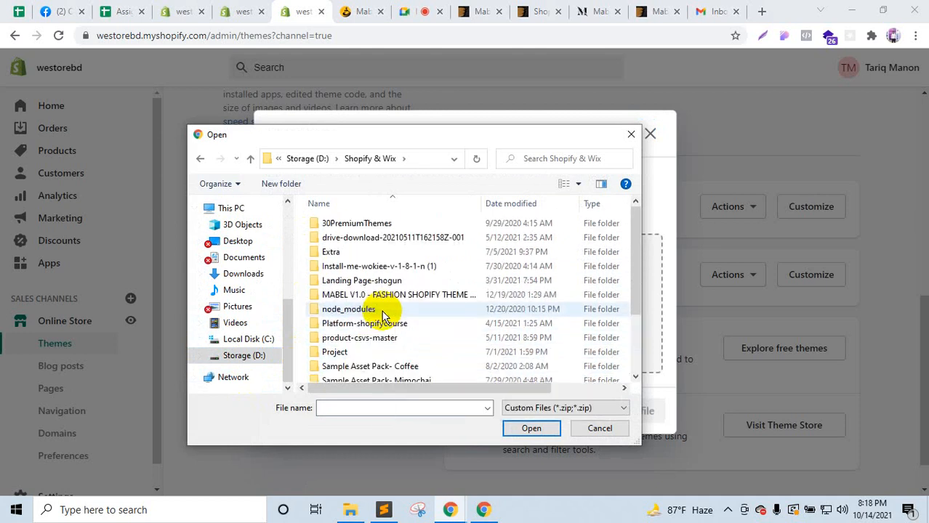
scroll(385, 317, down, 2)
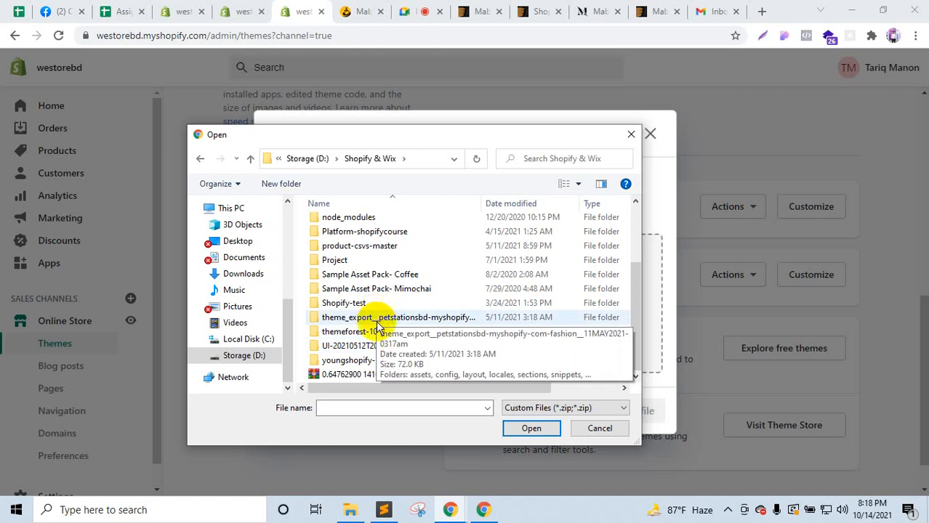
click(250, 159)
click(600, 428)
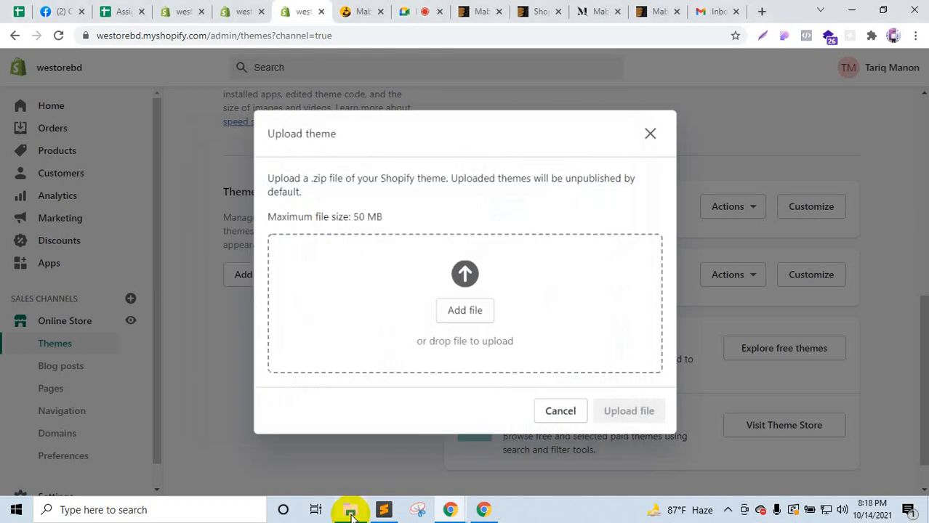
Step: Move File Explorer up from Documentation to Shopify & Wix, then bring the browser back
click(349, 511)
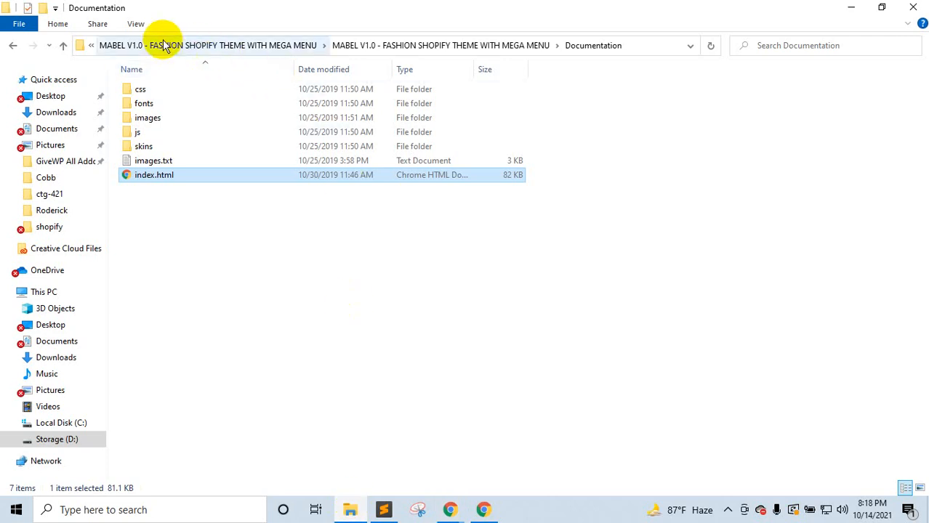
click(62, 46)
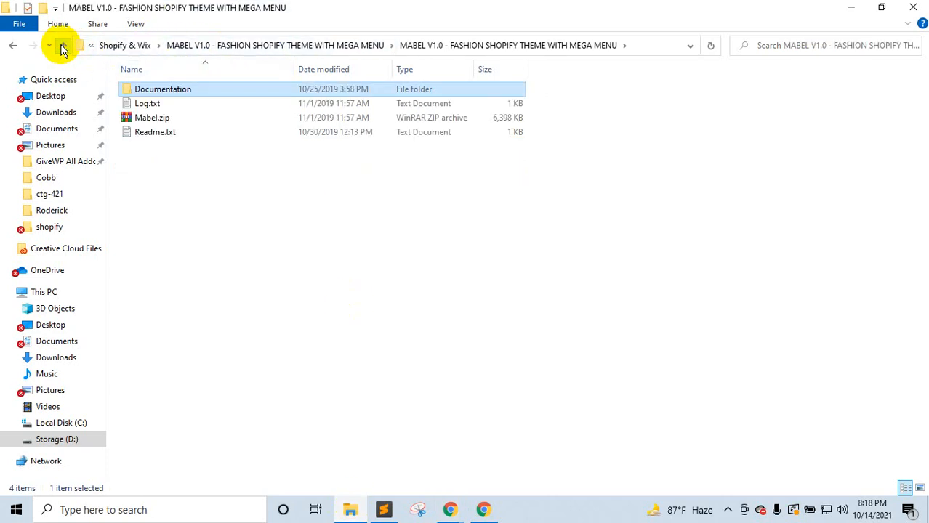
click(63, 48)
click(62, 47)
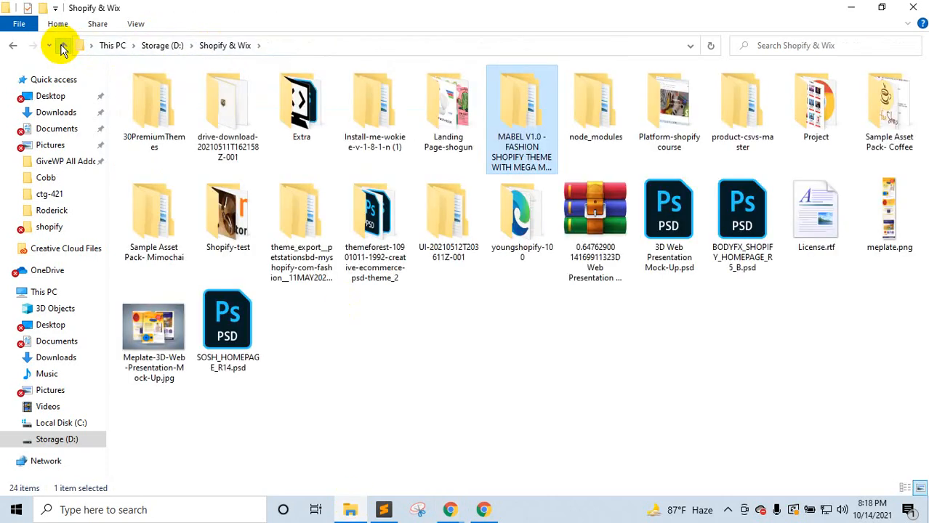
click(450, 510)
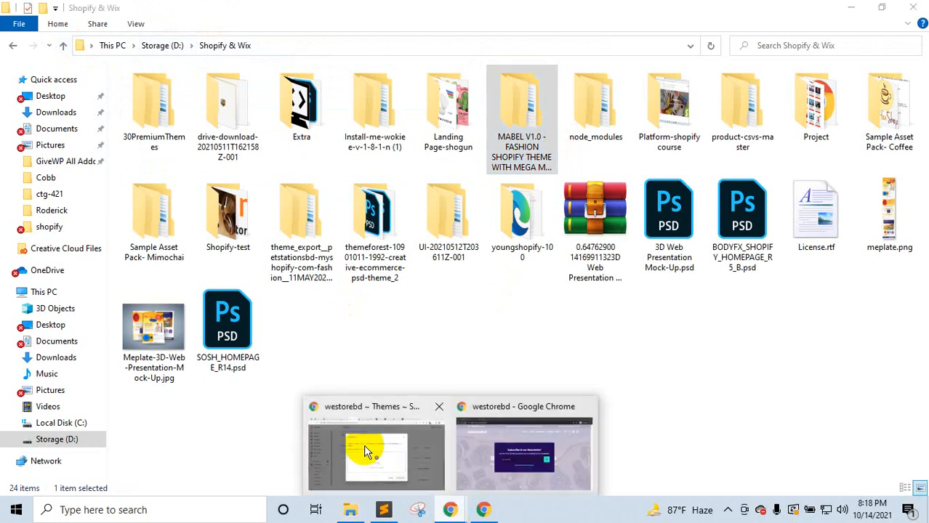
click(366, 452)
Step: Show the Meet call's participant list, then switch to the store's theme upload page
click(433, 10)
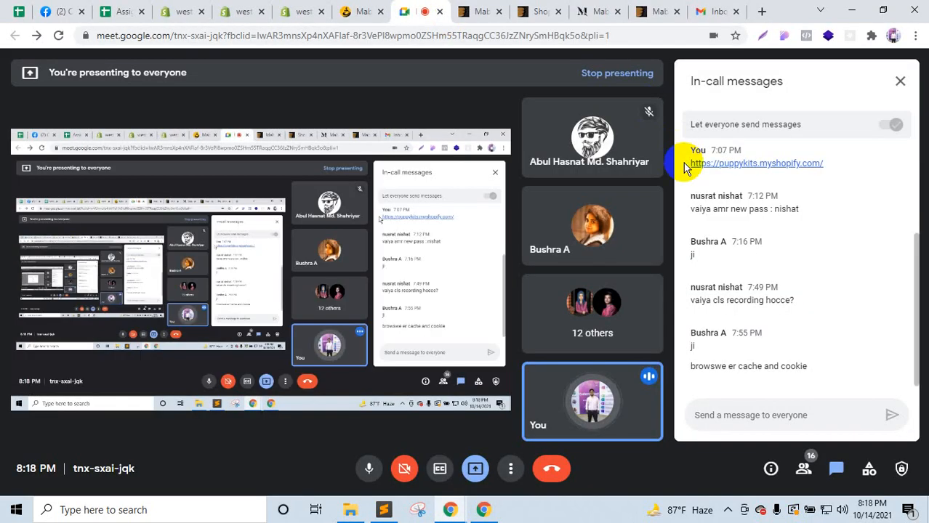
click(803, 469)
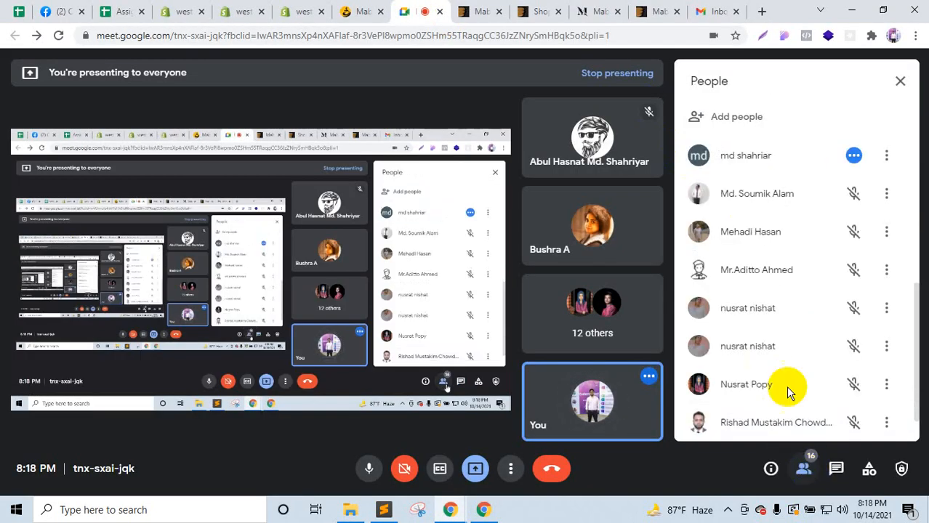
scroll(785, 362, down, 1)
scroll(784, 363, up, 6)
scroll(784, 362, down, 1)
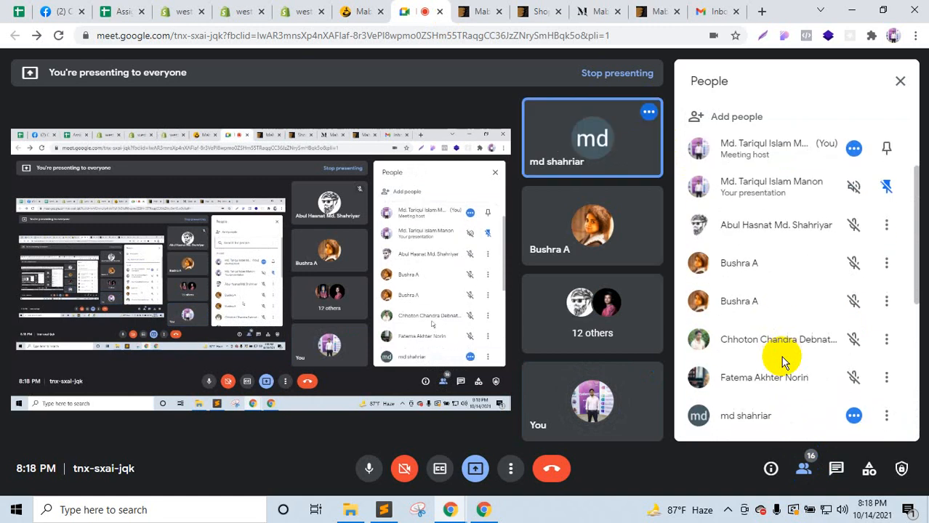
scroll(782, 357, down, 2)
click(248, 8)
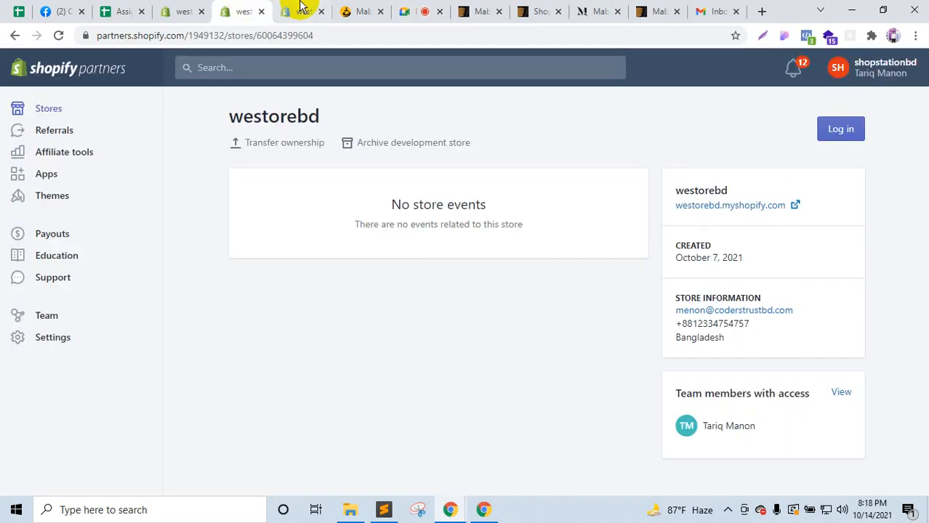
click(301, 8)
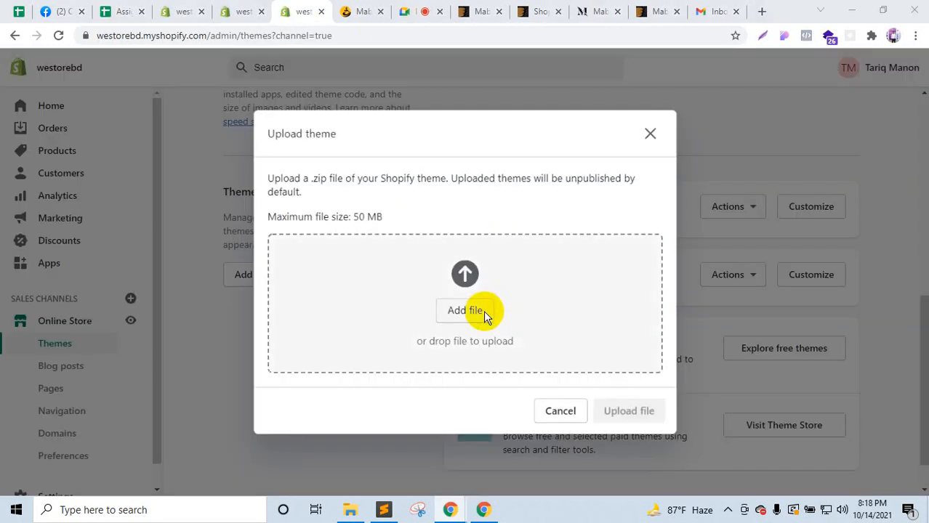
Step: Browse the theme file picker to Storage (D:) > Shopify & Wix
click(484, 310)
click(231, 350)
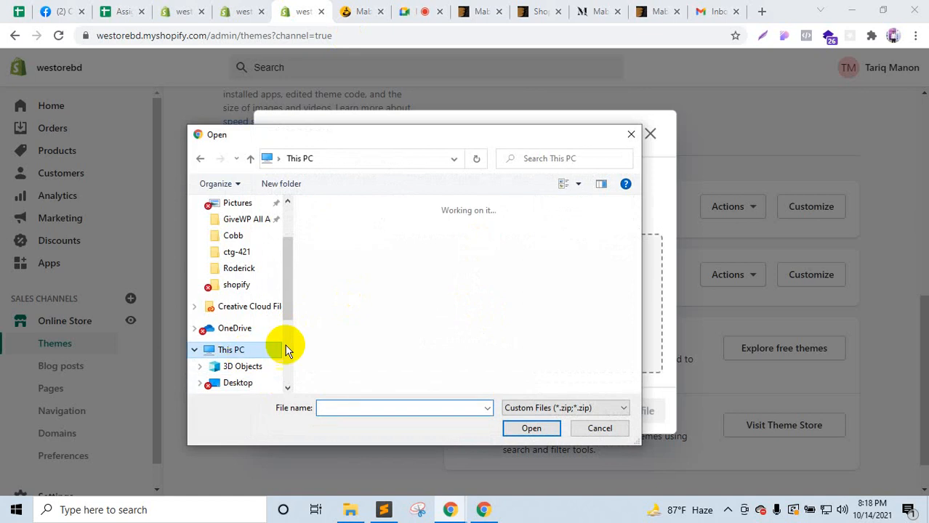
scroll(364, 290, down, 5)
double_click(391, 324)
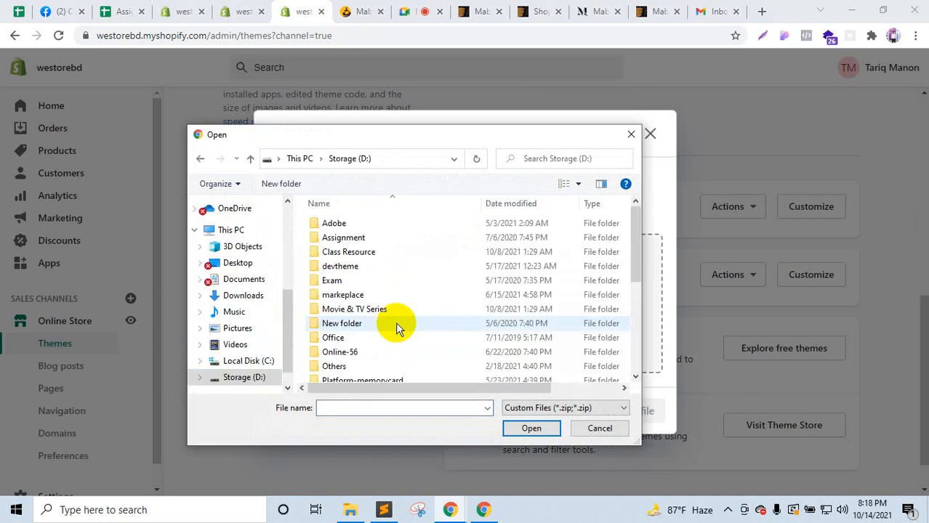
scroll(398, 318, down, 2)
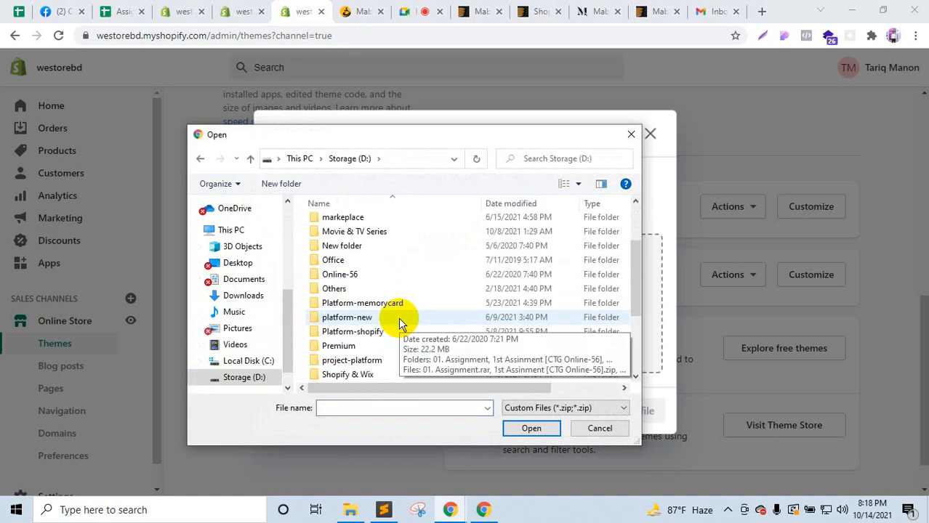
double_click(363, 375)
Step: Select Mabel.zip (6.55 MB) from the MABEL folder and start uploading it
click(369, 295)
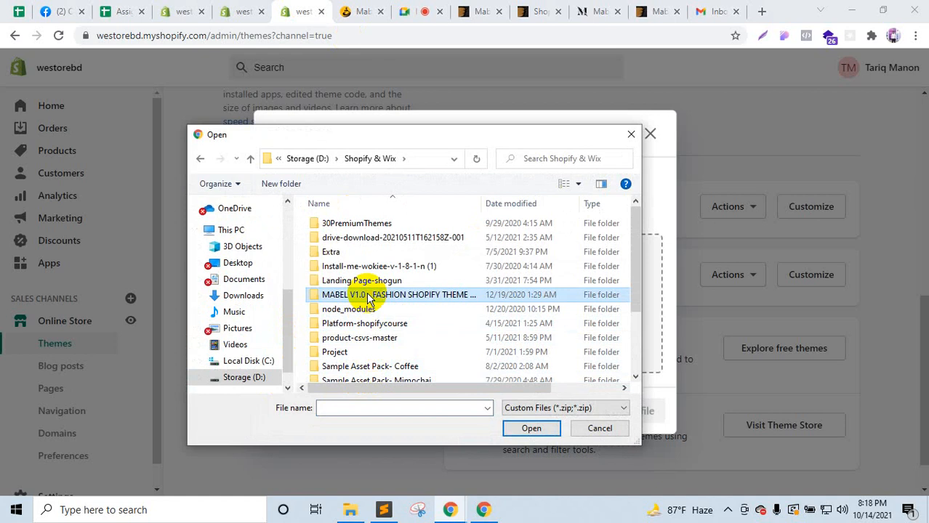
double_click(369, 295)
double_click(340, 237)
click(334, 237)
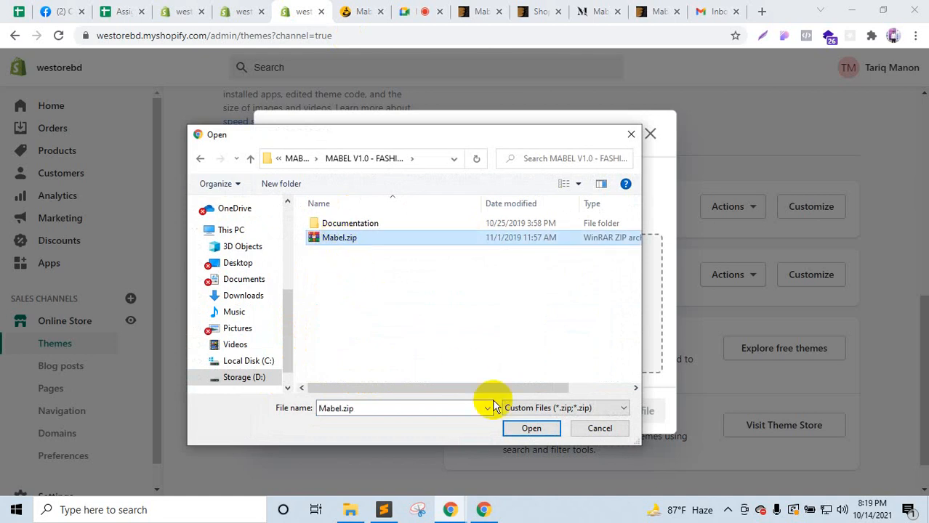
click(532, 428)
click(627, 410)
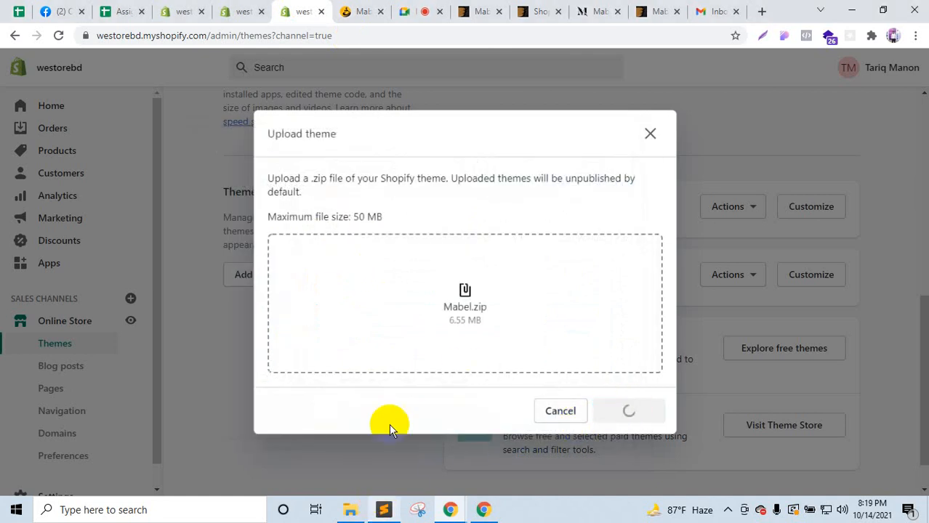
click(494, 9)
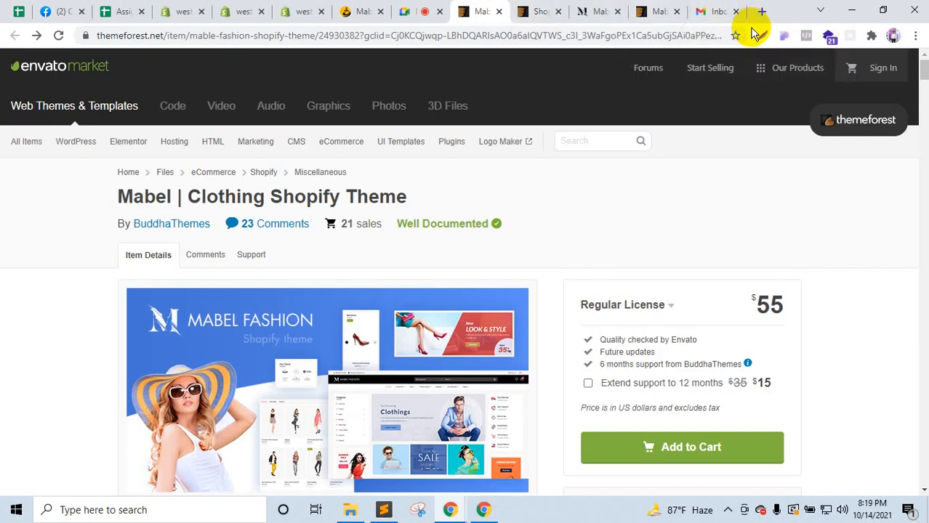
Step: Google 'buddha themes' and open the buddhathemes.com result beside the meeting tab
click(762, 11)
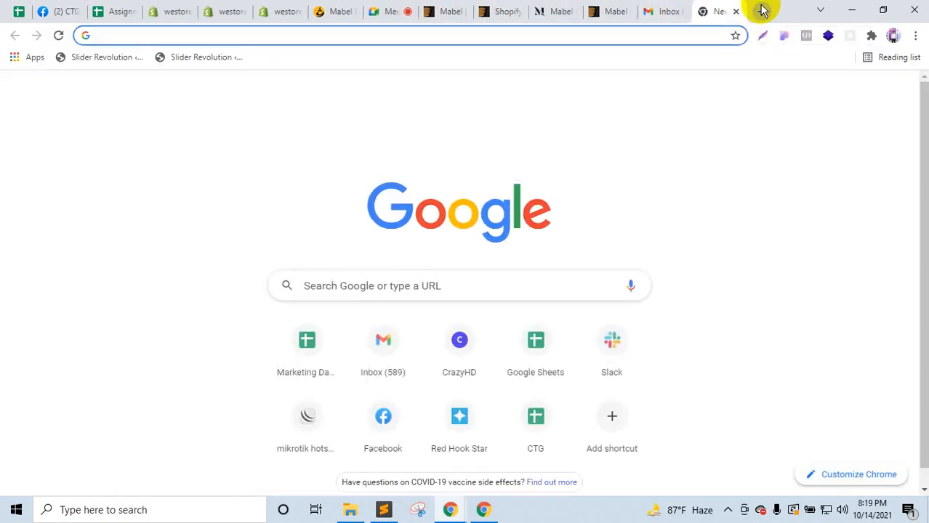
text(buddha themes)
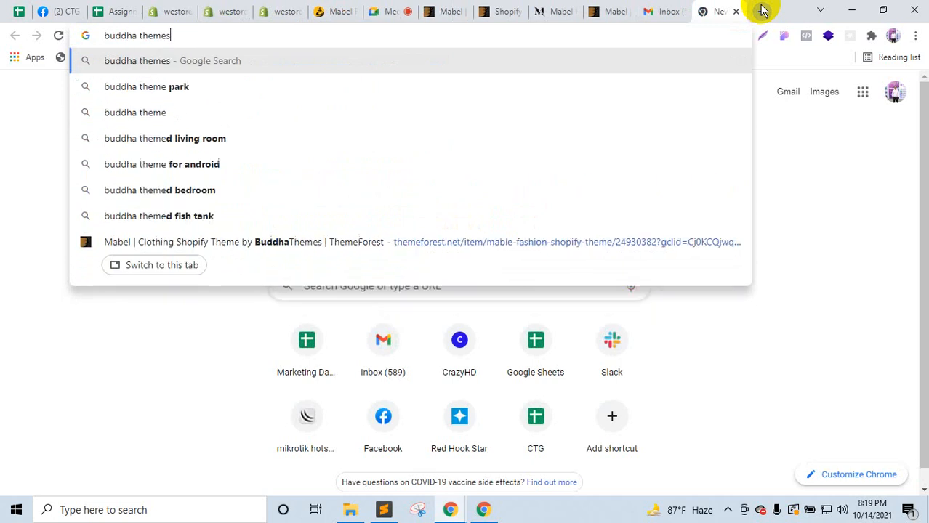
key(Return)
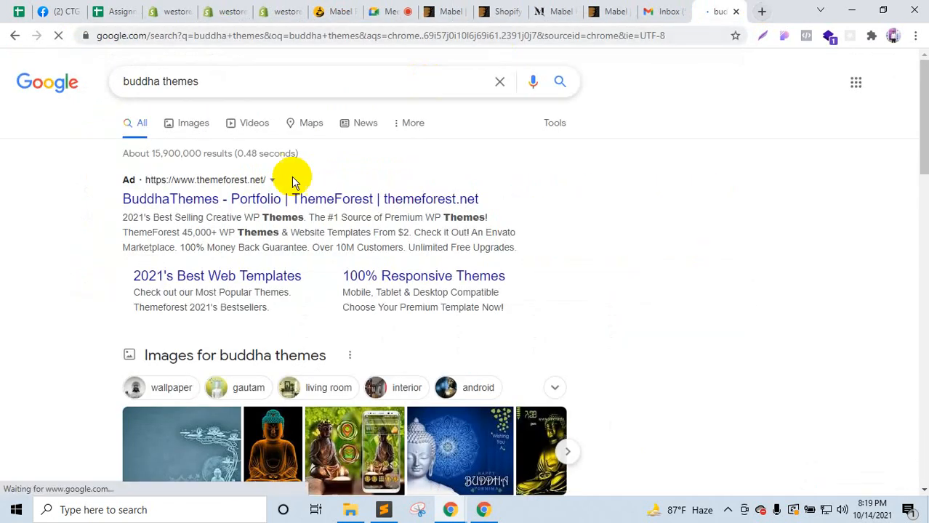
scroll(242, 207, down, 4)
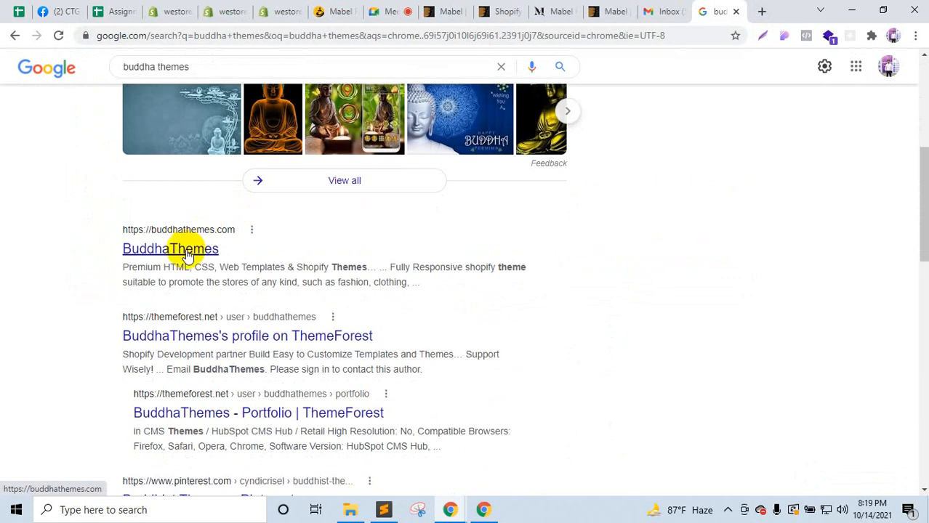
click(183, 247)
drag(716, 9, 456, 6)
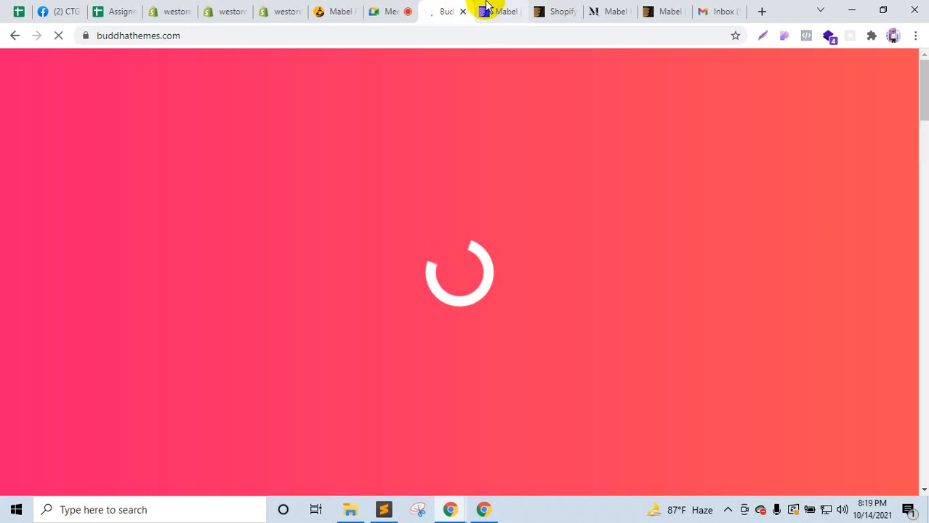
Step: Browse the BuddhaThemes site's Shopify themes listing
click(489, 8)
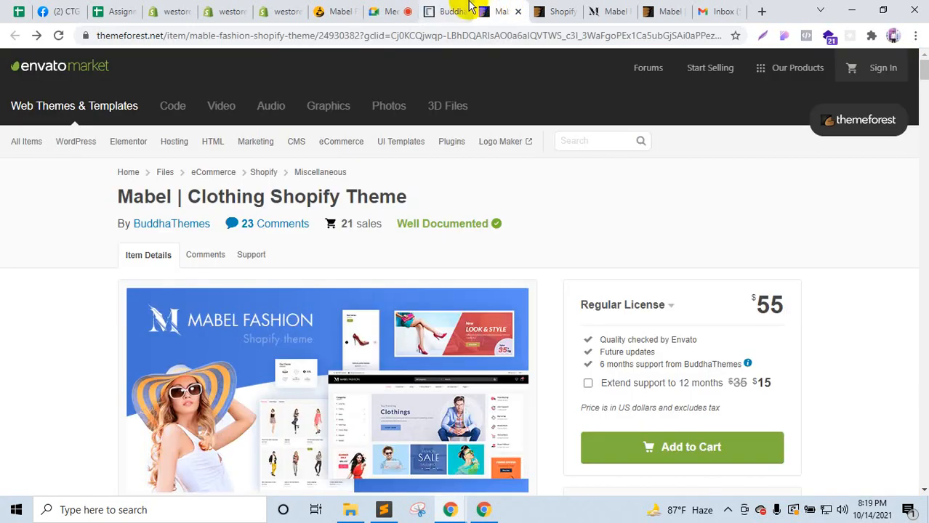
click(461, 8)
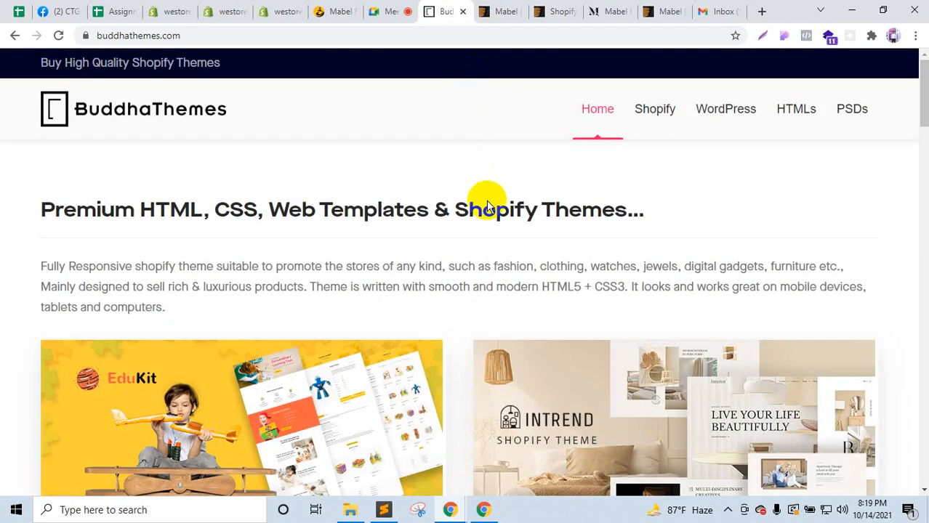
scroll(488, 206, down, 5)
scroll(491, 207, up, 5)
click(660, 103)
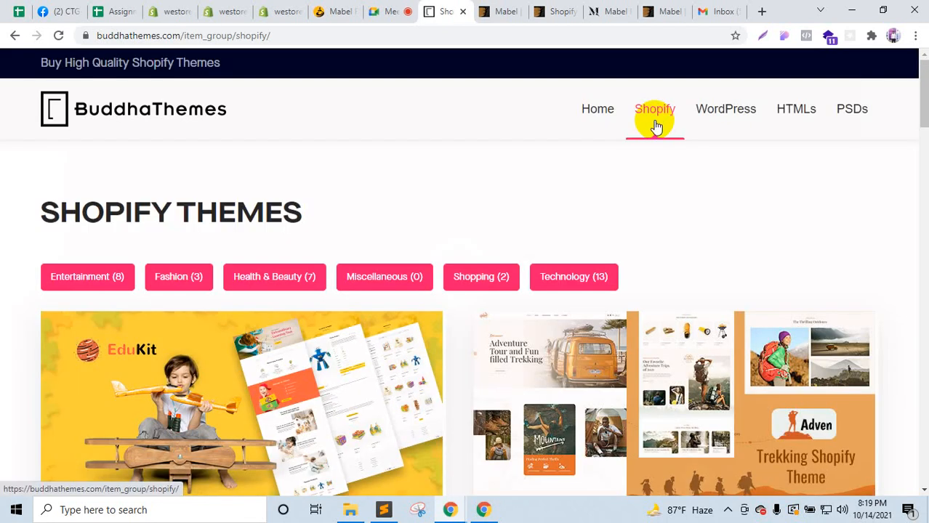
scroll(656, 127, down, 5)
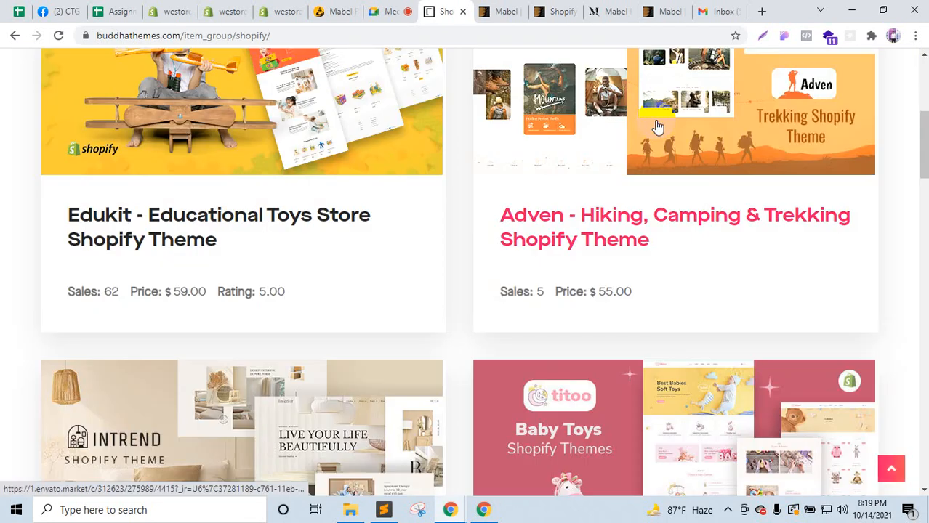
scroll(657, 128, down, 9)
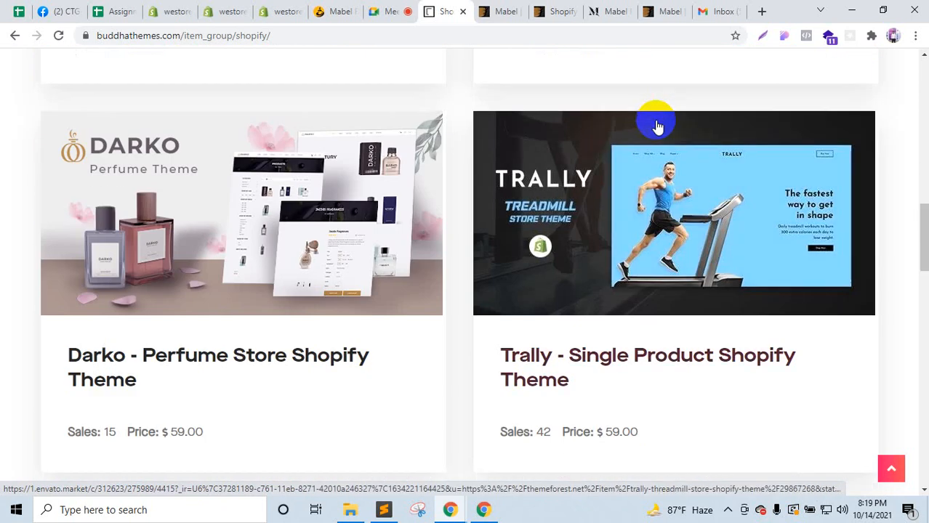
scroll(657, 128, down, 7)
scroll(656, 127, down, 10)
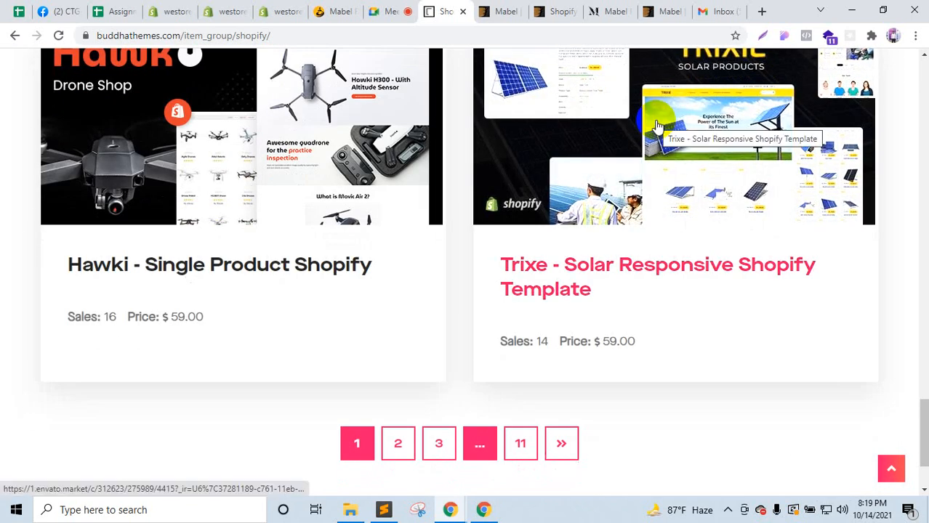
scroll(610, 174, down, 3)
scroll(582, 291, up, 10)
scroll(574, 294, up, 15)
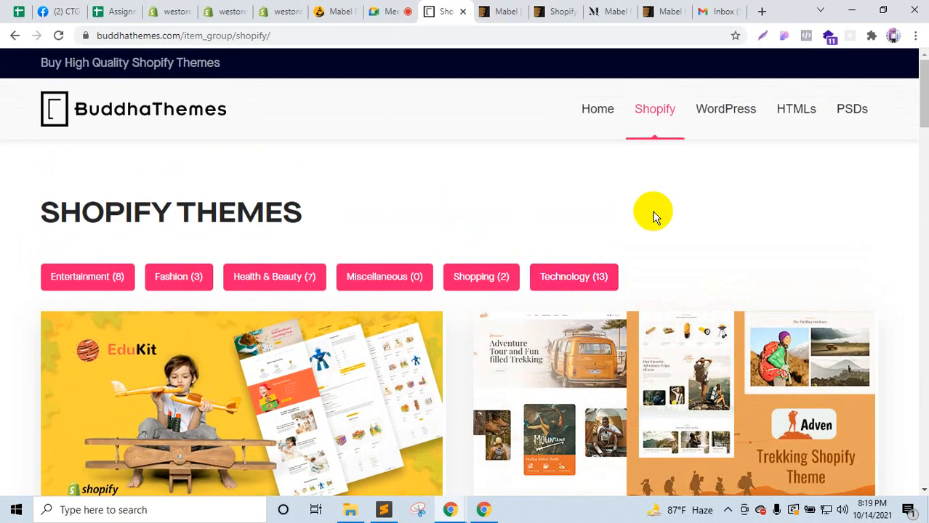
Step: Revisit the ThemeForest tabs and Mabel documentation, then bring up File Explorer's Shopify & Wix folder
click(508, 10)
click(552, 8)
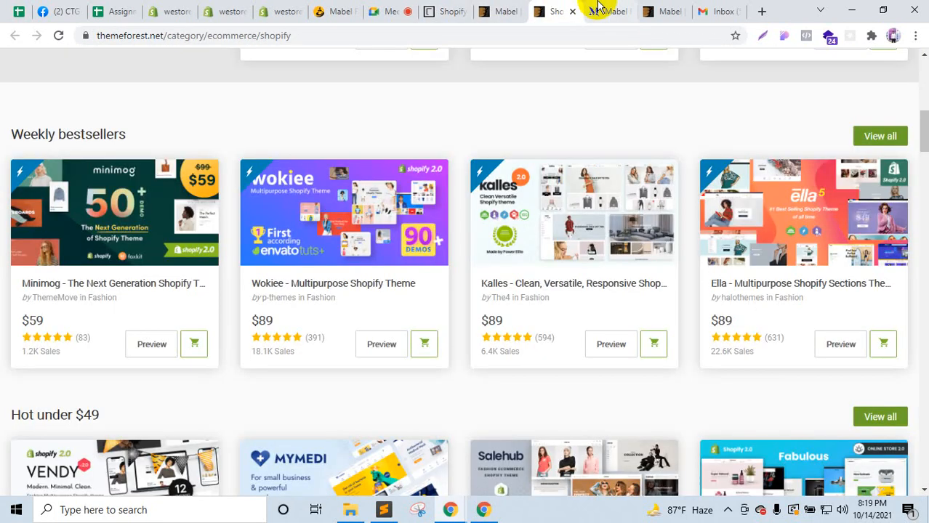
click(338, 11)
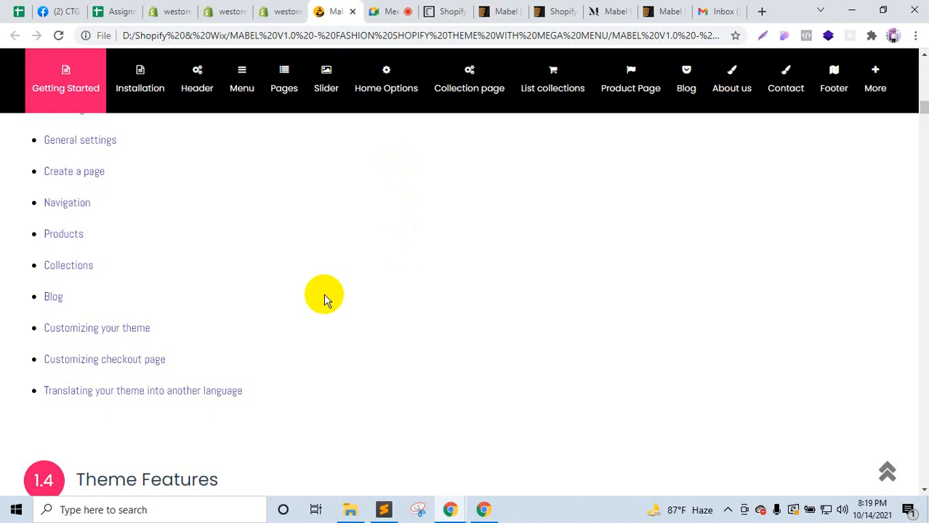
scroll(331, 335, down, 3)
scroll(331, 334, up, 4)
scroll(333, 336, down, 8)
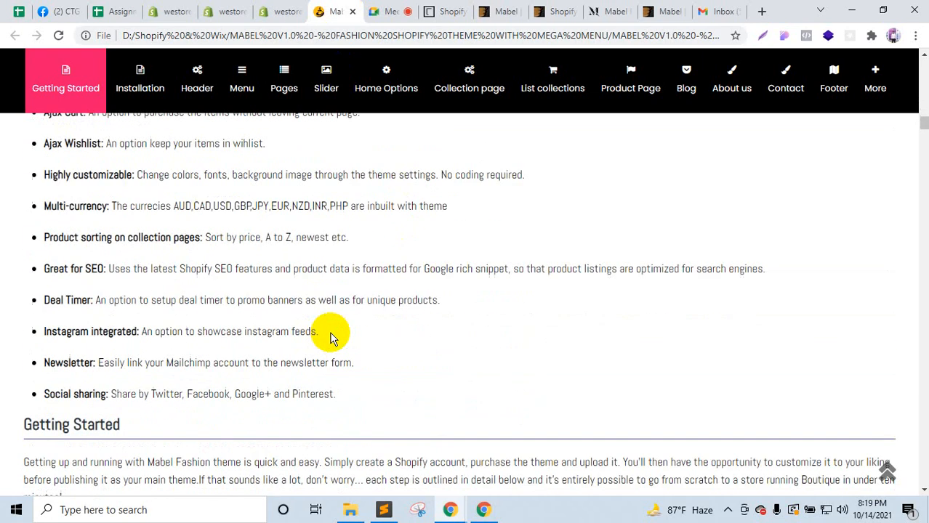
scroll(333, 336, down, 6)
scroll(333, 336, up, 6)
scroll(333, 335, down, 4)
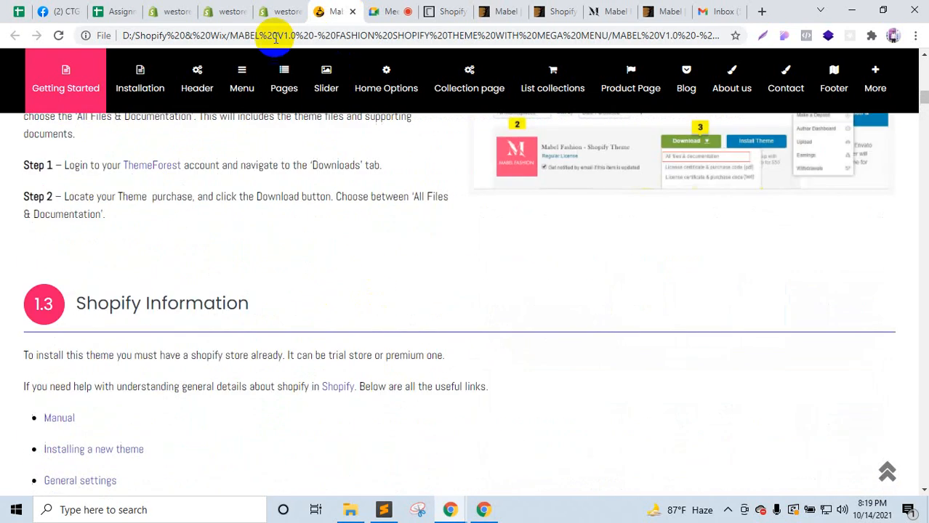
click(277, 11)
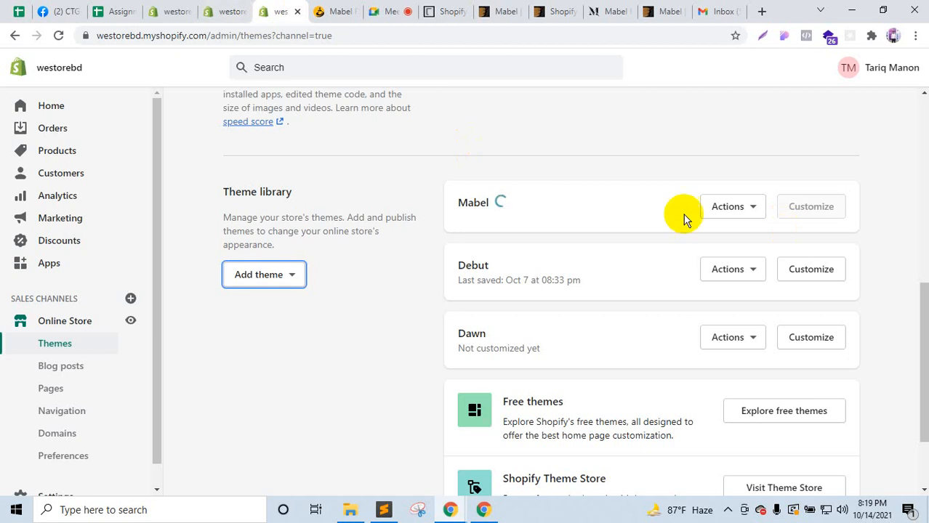
click(348, 508)
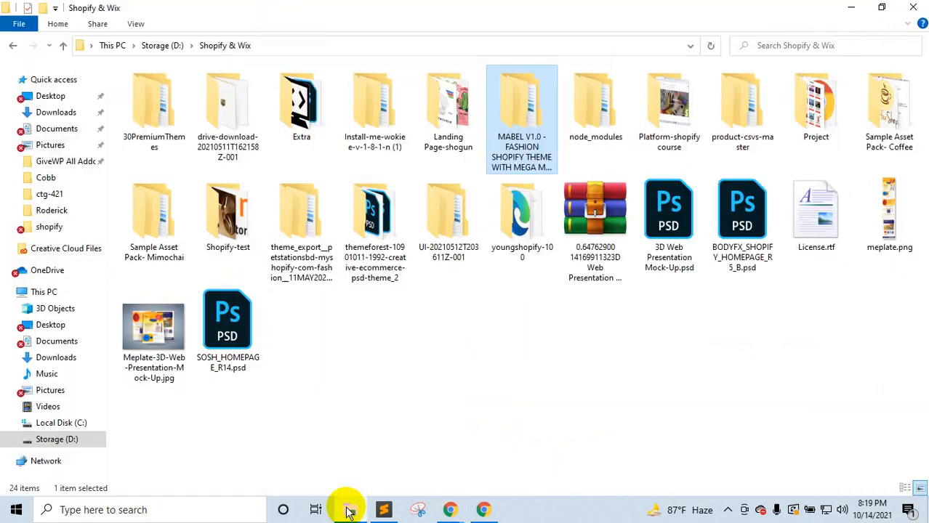
Step: Open Mabel's Readme.txt from the MABEL V1.0 folders and copy the buddhathemes.com/shopify/mabel/ link
double_click(523, 127)
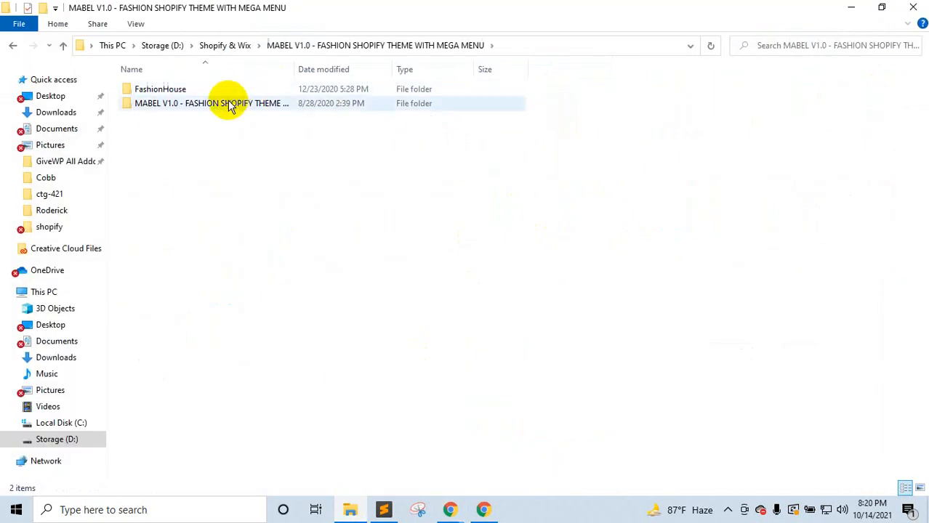
double_click(223, 102)
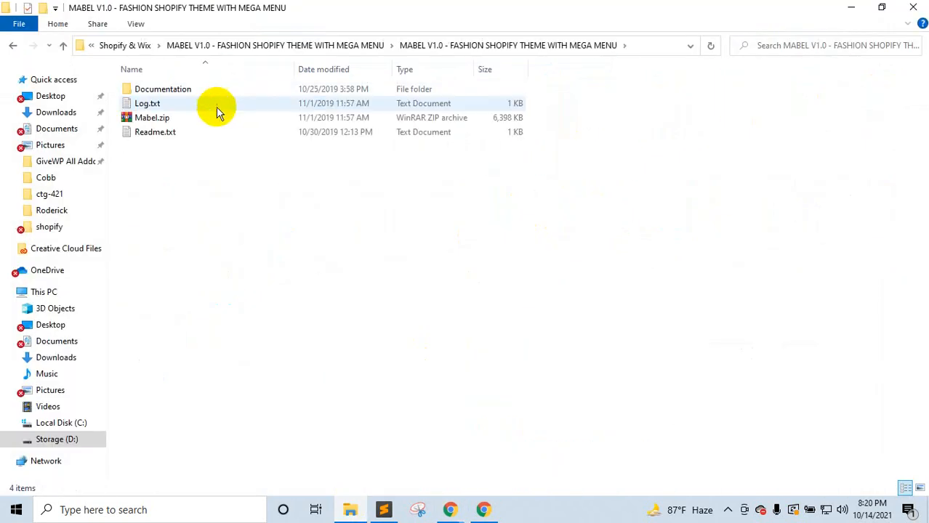
double_click(148, 137)
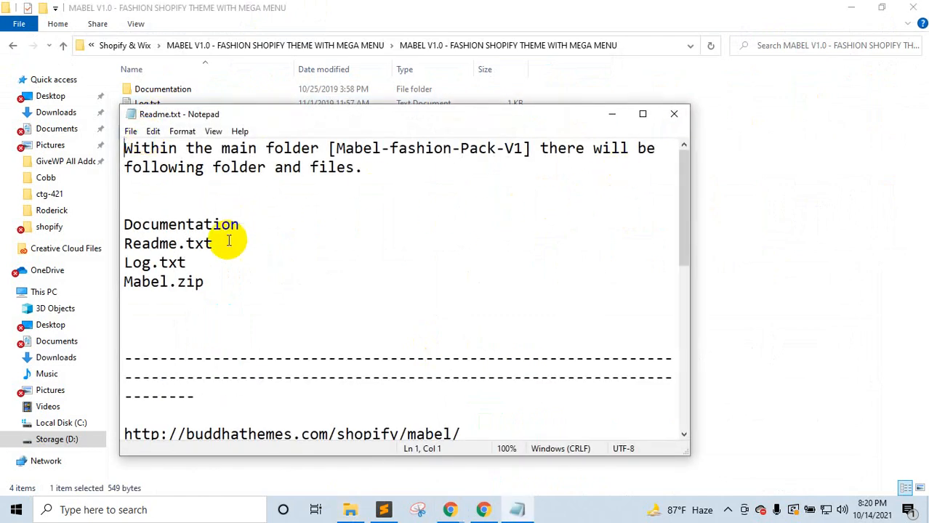
scroll(228, 240, down, 2)
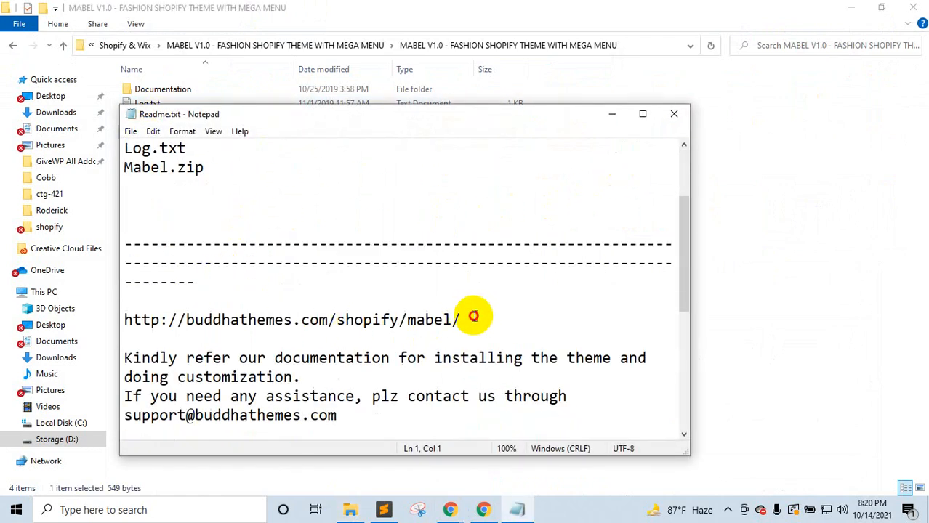
drag(474, 316, 124, 318)
key(ctrl+c)
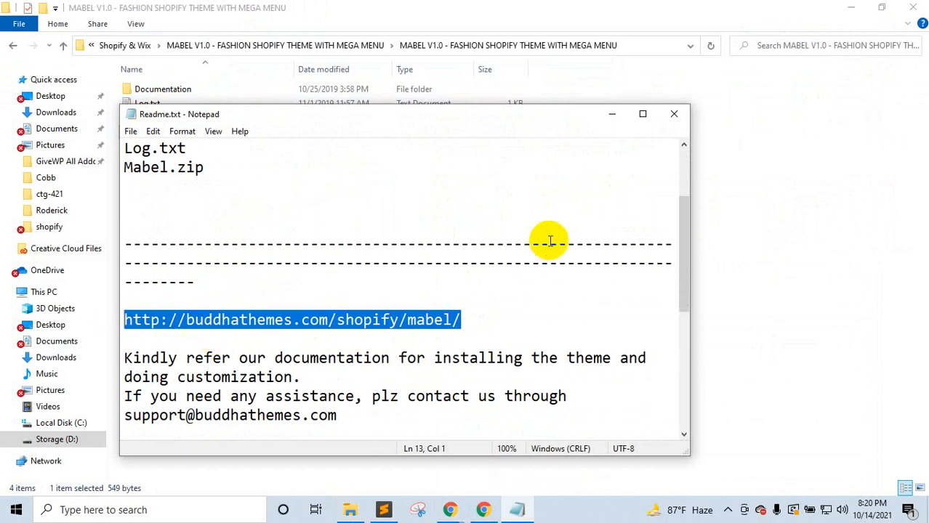
click(675, 115)
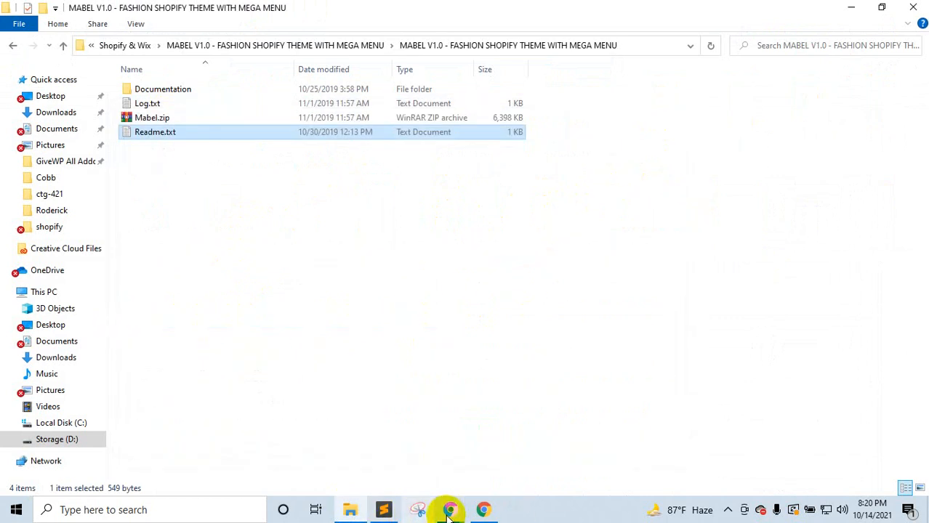
click(373, 426)
Step: Load buddhathemes.com/shopify/mabel/ in a new tab placed beside the other Mabel tab
click(763, 9)
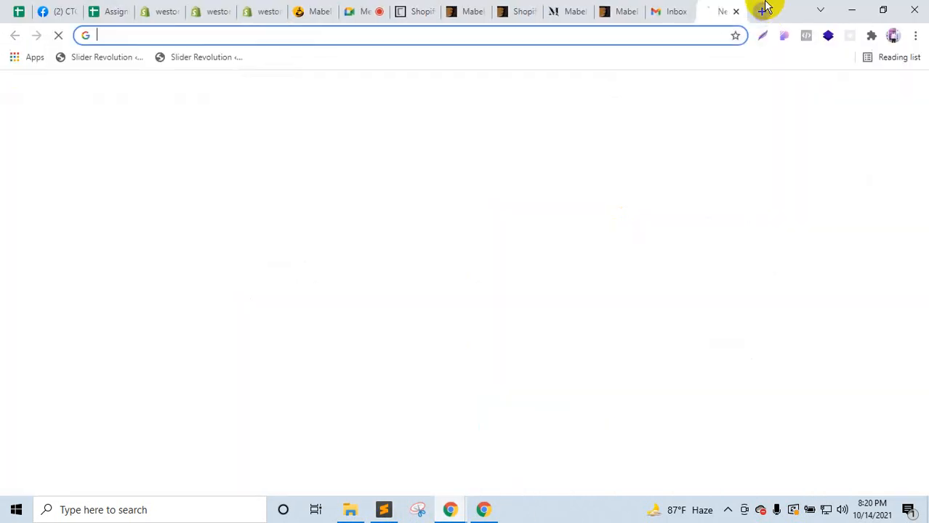
key(ctrl+v)
key(Return)
drag(729, 7, 383, 10)
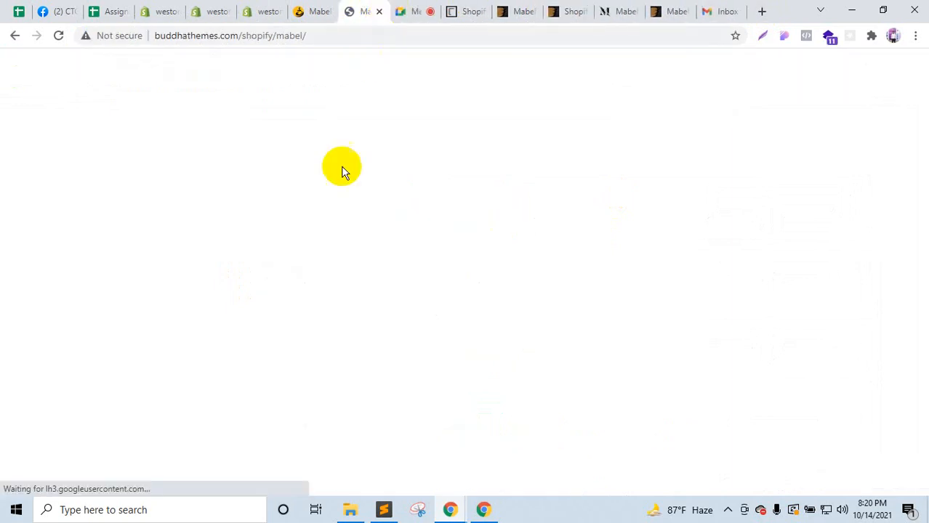
click(350, 512)
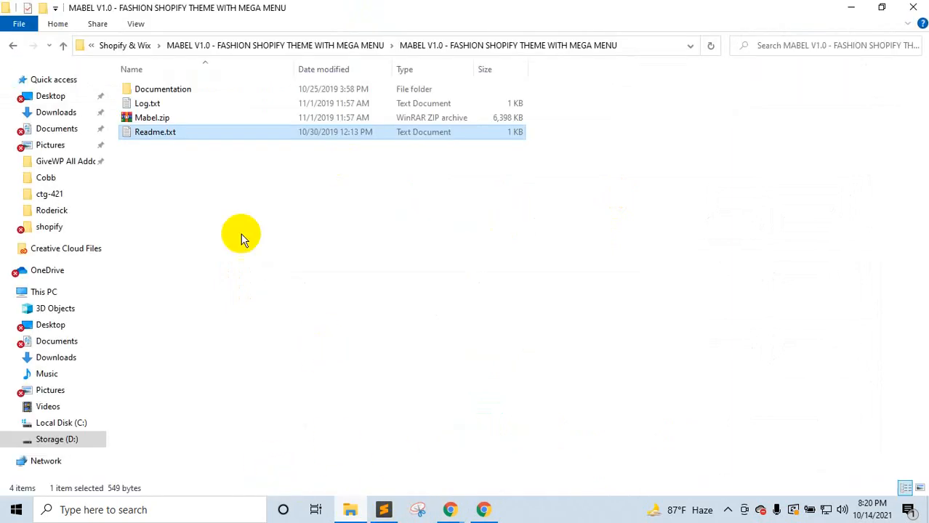
mouse_move(451, 511)
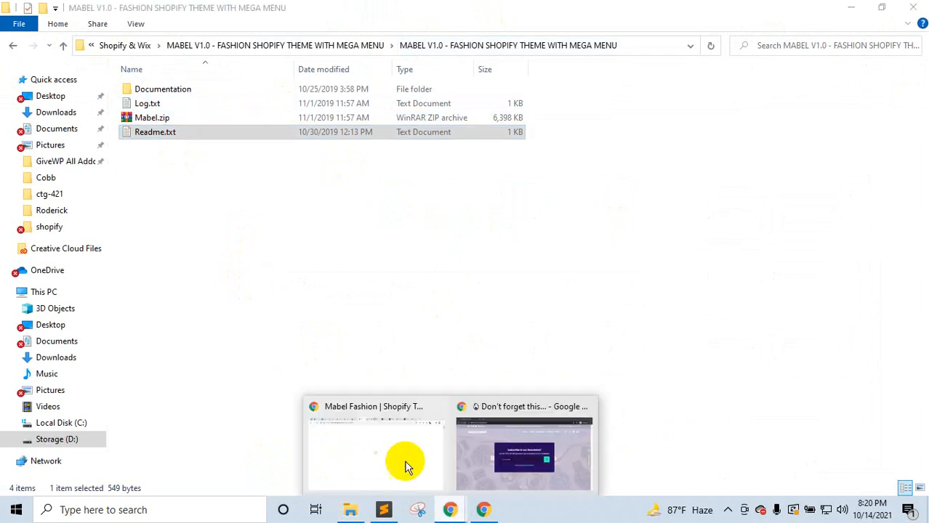
click(407, 458)
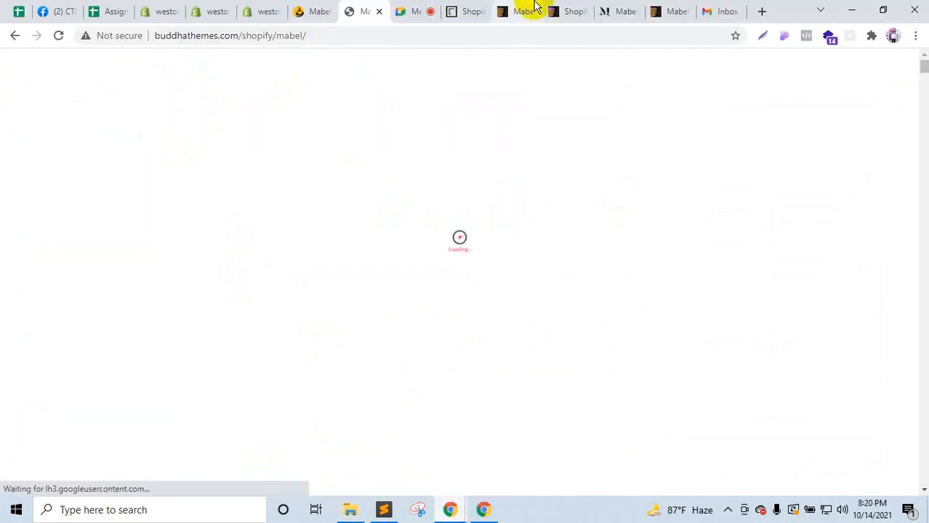
Step: Close the BuddhaThemes Shopify themes tab and compare the local and online Mabel docs
click(486, 7)
click(480, 12)
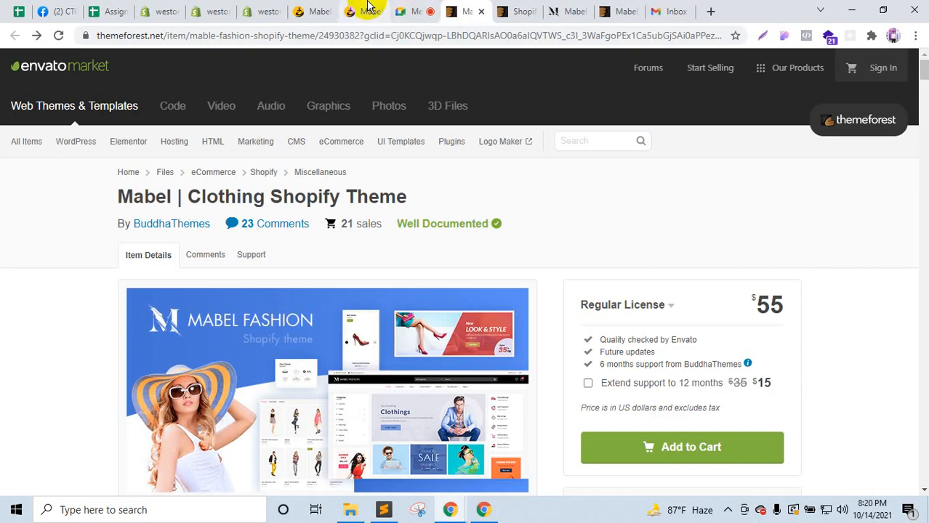
click(365, 9)
click(322, 7)
click(351, 7)
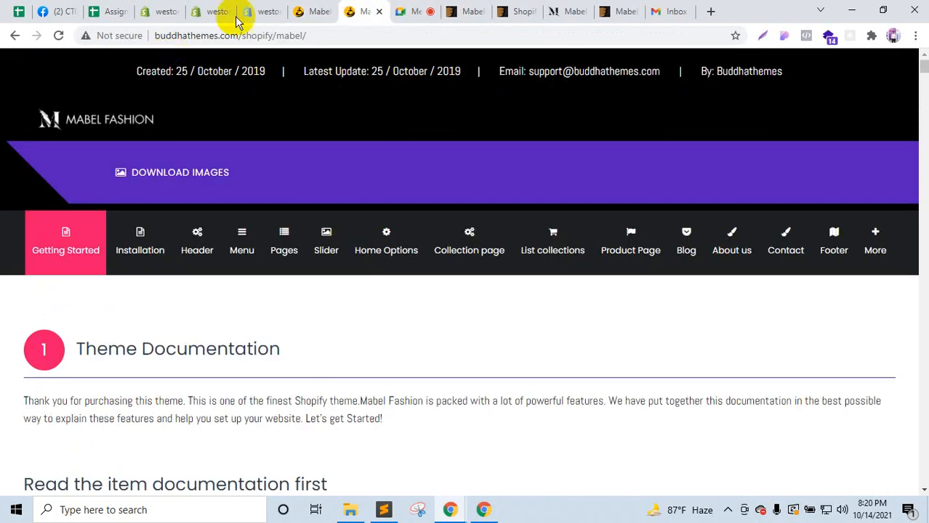
click(318, 6)
click(404, 9)
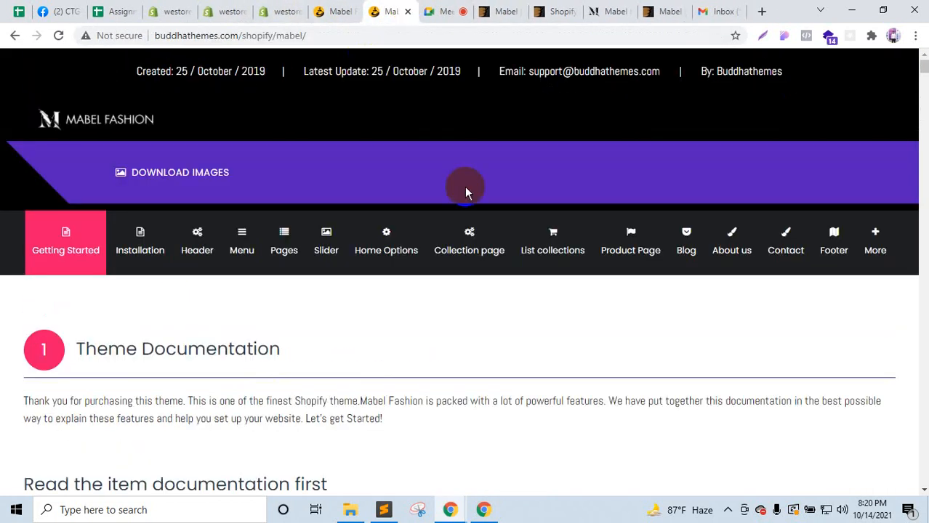
Step: Show the Installation topics in the online Mabel docs, then go to the store's Themes page
scroll(250, 363, down, 5)
scroll(247, 395, up, 5)
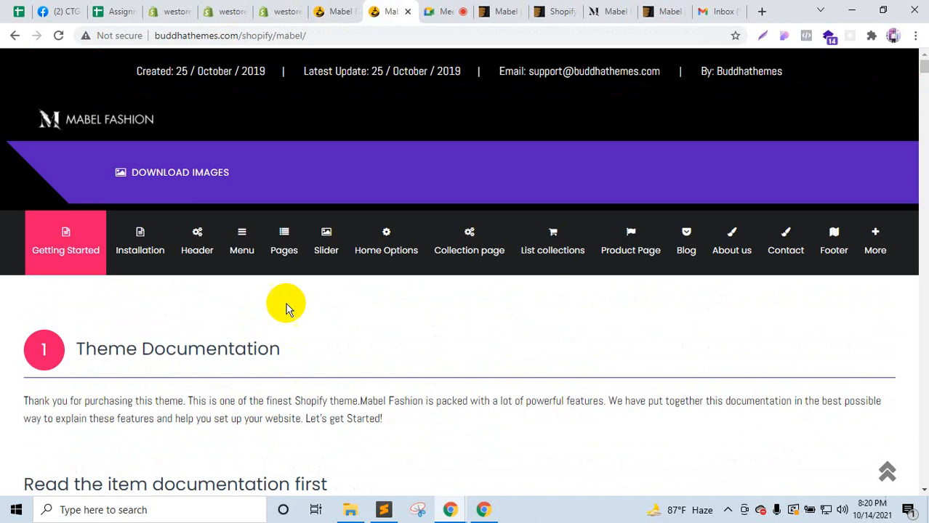
click(173, 253)
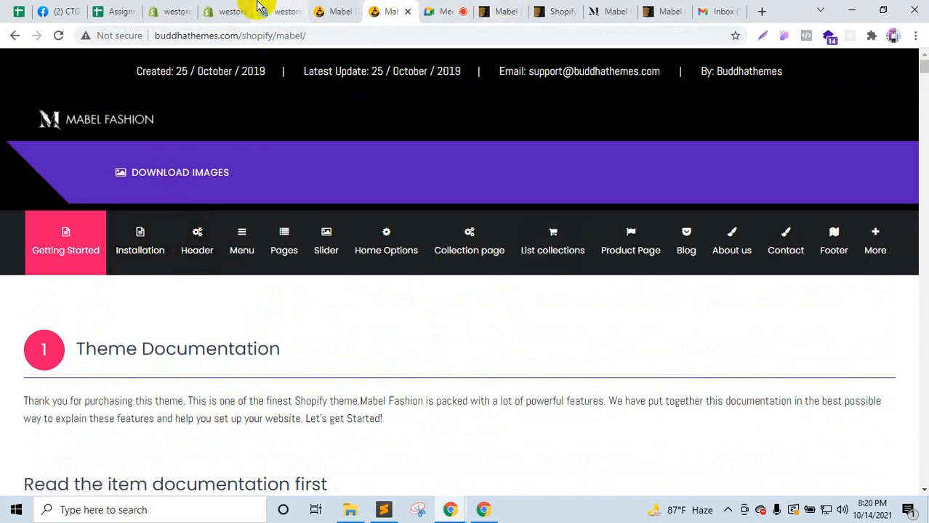
click(276, 9)
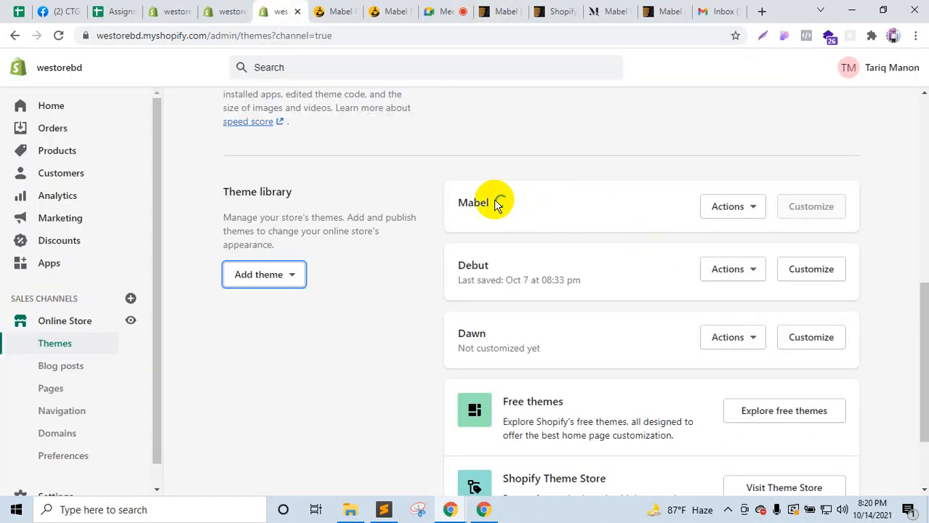
Step: Choose Preview from the Mabel theme's Actions menu
click(761, 209)
click(703, 237)
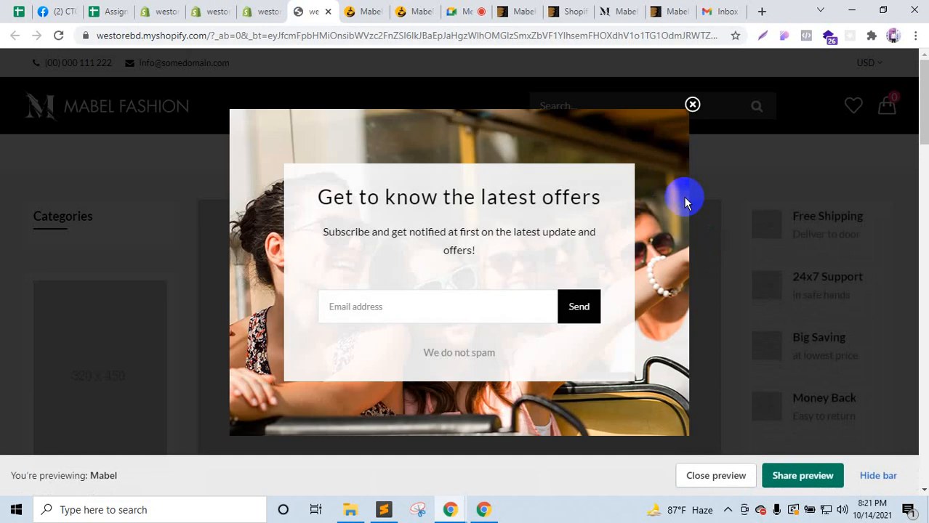
Step: Dismiss the newsletter signup popup and hide the preview bar on the Mabel storefront
click(693, 105)
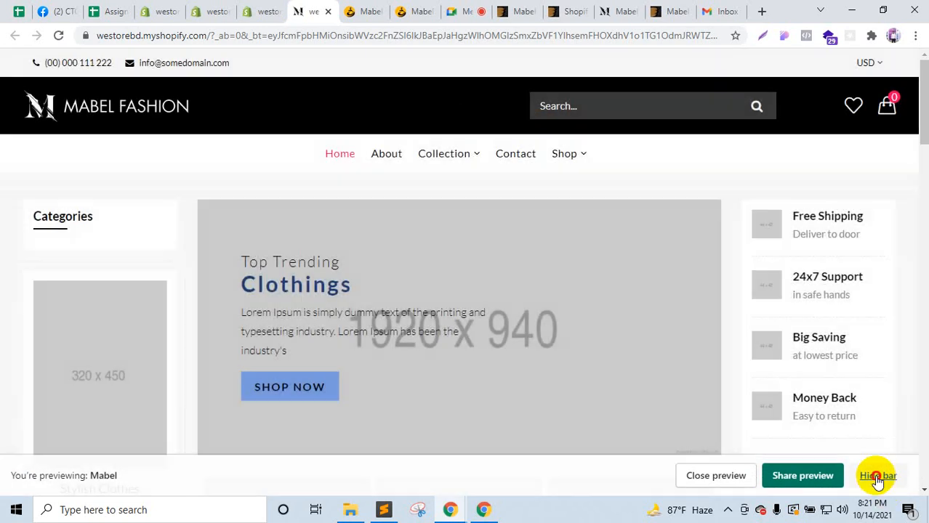
click(877, 476)
scroll(659, 286, down, 15)
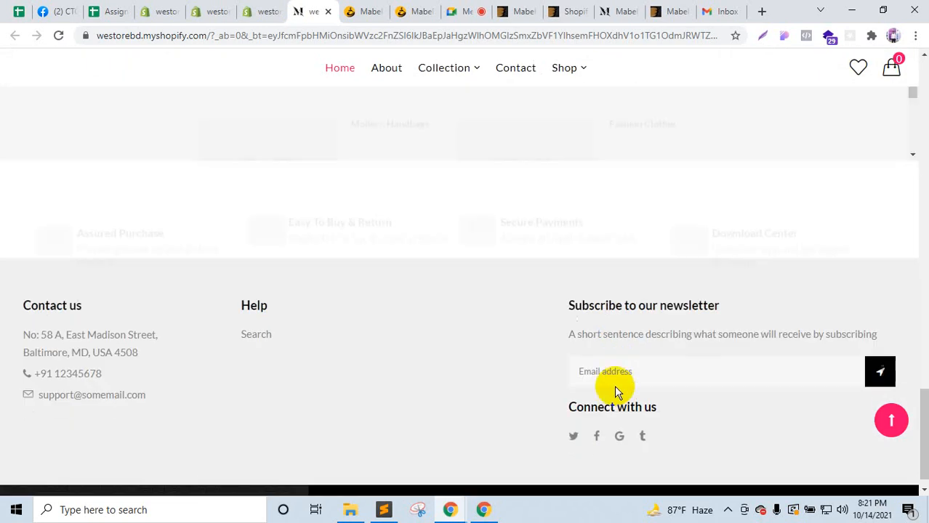
scroll(609, 381, up, 3)
scroll(608, 376, up, 10)
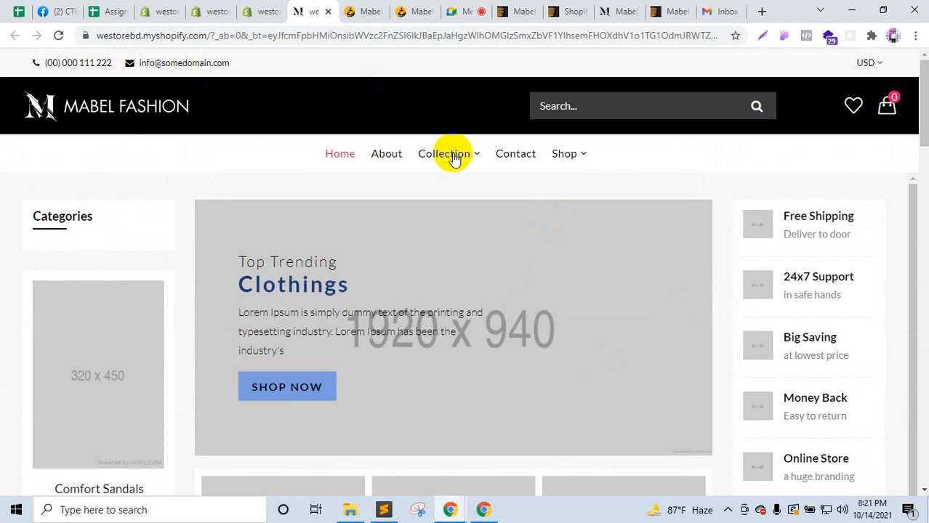
mouse_move(424, 166)
Step: Open the Mabel demo store tab from ThemeForest and move it beside the store tab
click(525, 11)
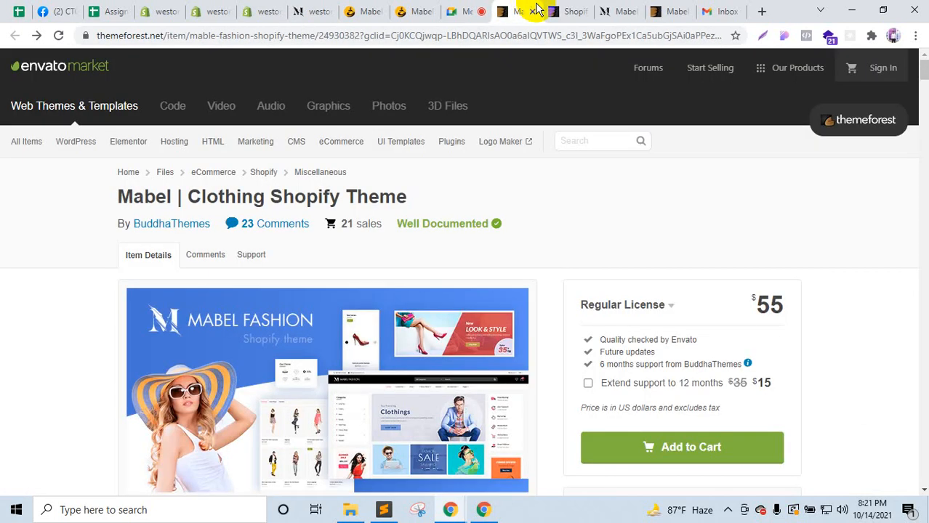
click(558, 10)
drag(610, 9, 354, 6)
drag(294, 6, 298, 9)
scroll(312, 83, up, 1)
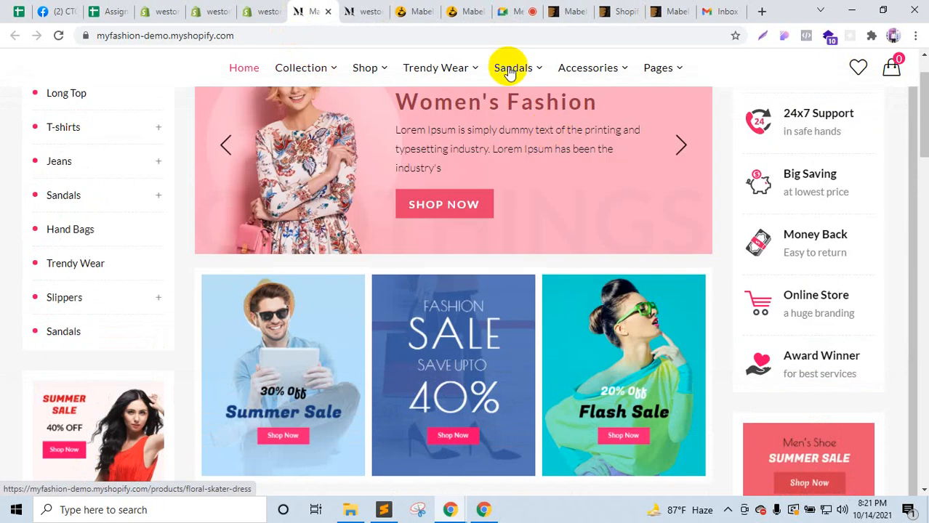
Step: Check the Google Meet call's messages, then return to the preview and theme library
click(511, 11)
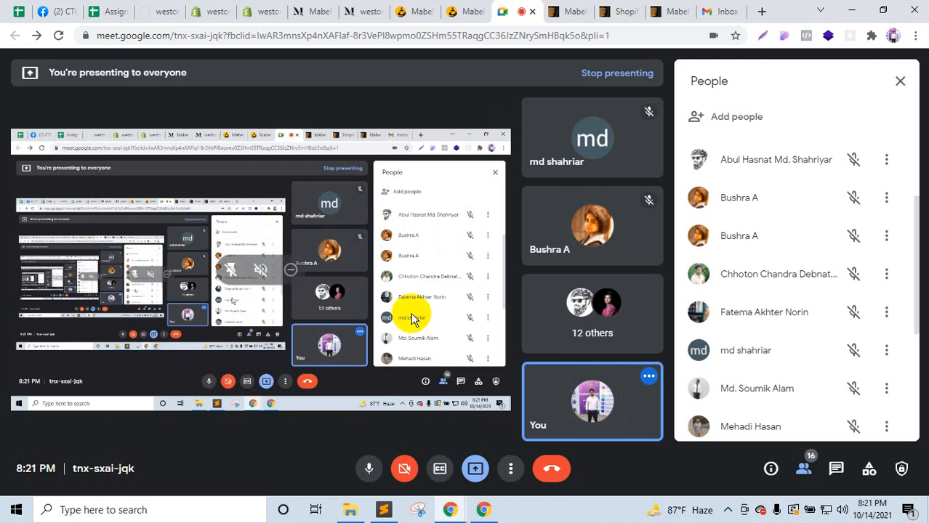
click(836, 469)
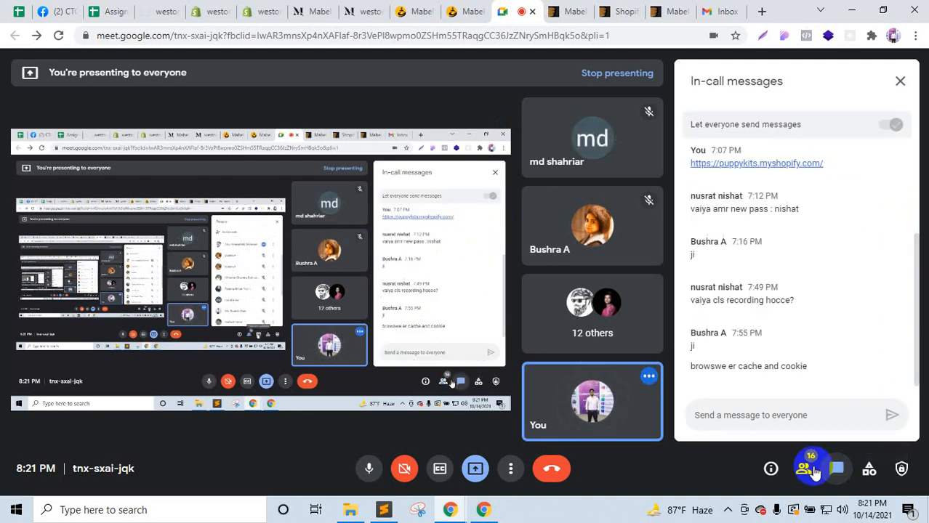
click(803, 469)
click(376, 11)
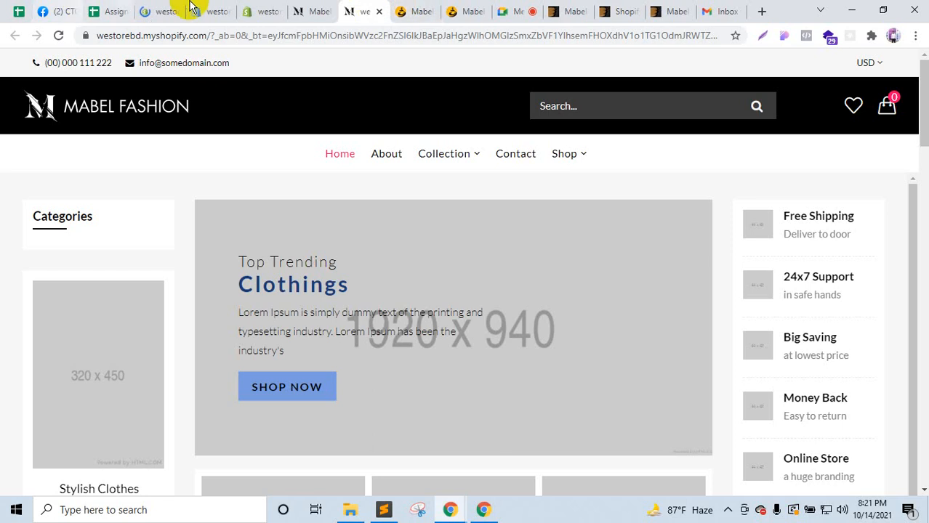
click(261, 9)
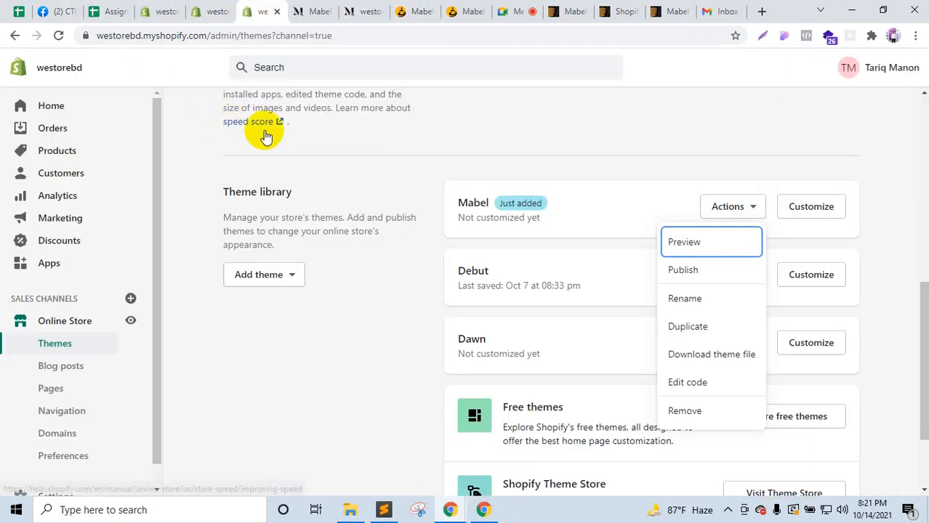
Step: Open Mabel's Customize link in a new tab and wait for the theme editor to load
right_click(816, 220)
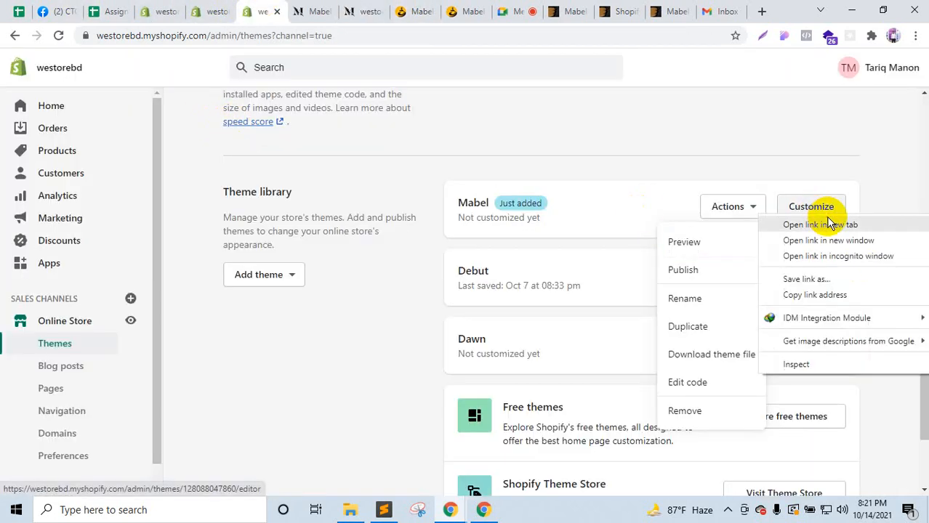
click(825, 226)
click(304, 6)
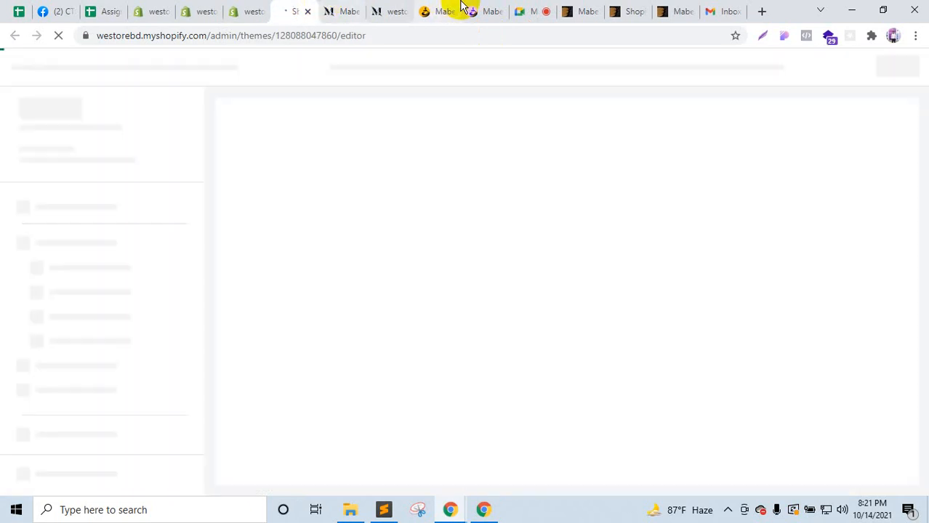
click(478, 8)
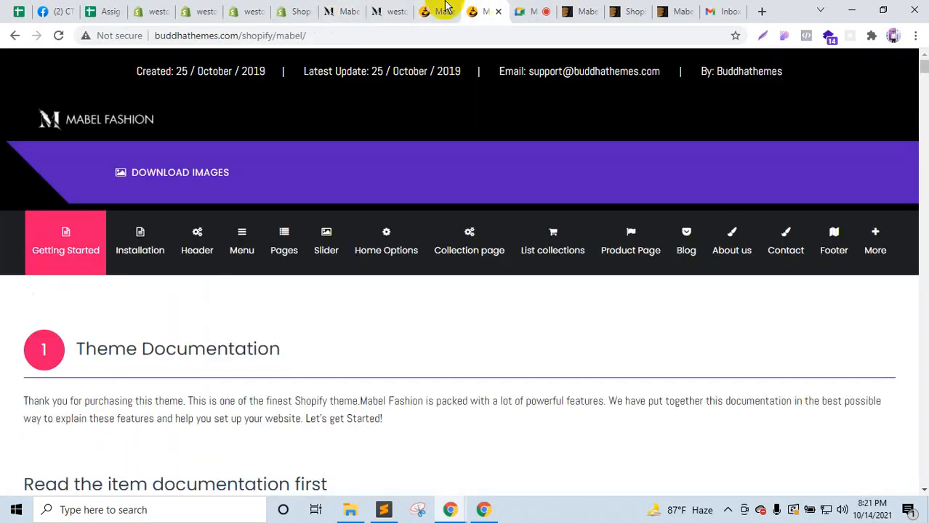
drag(518, 8, 294, 6)
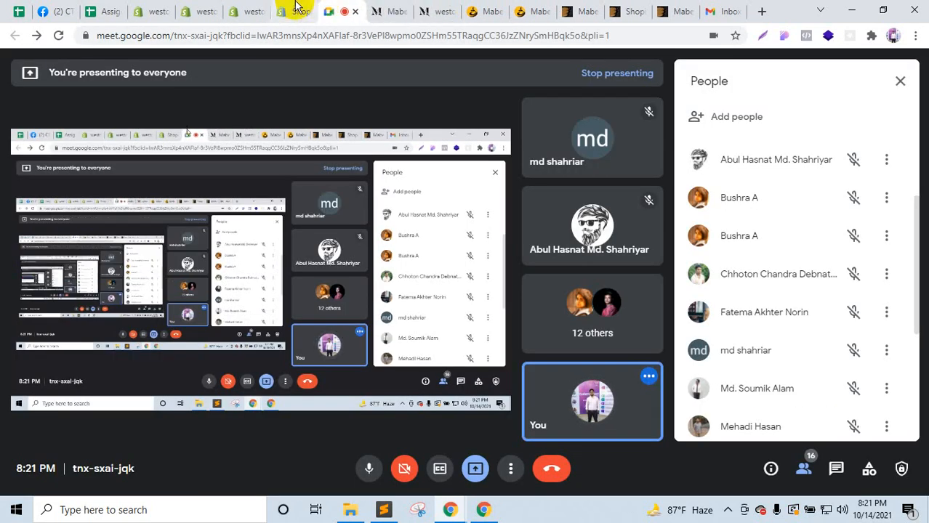
click(295, 6)
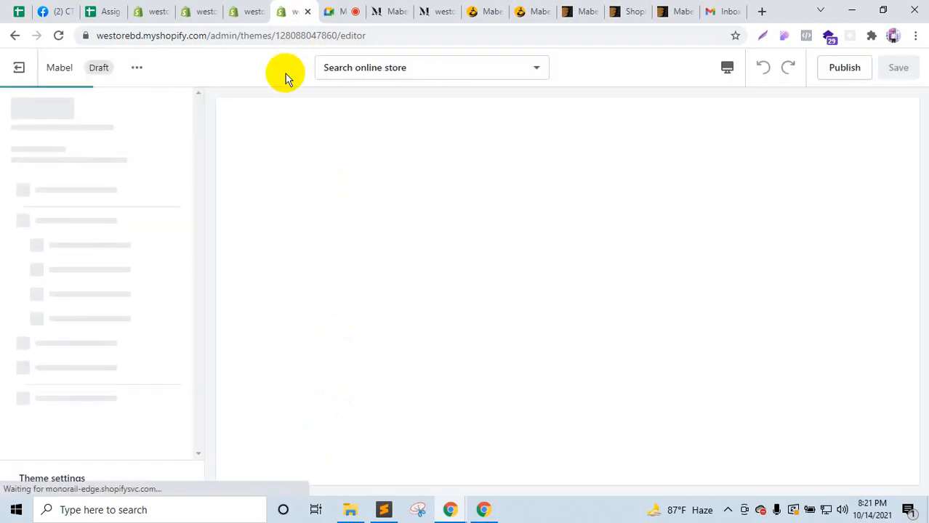
click(247, 10)
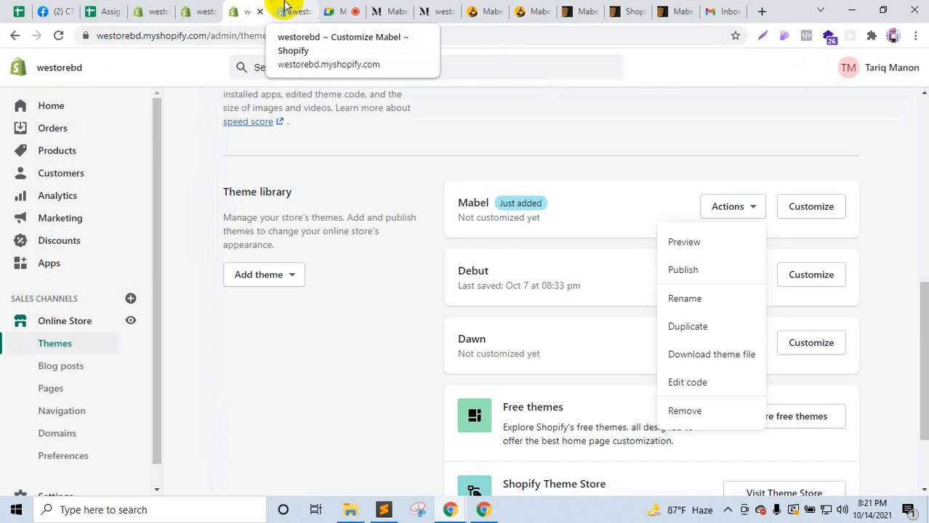
click(285, 6)
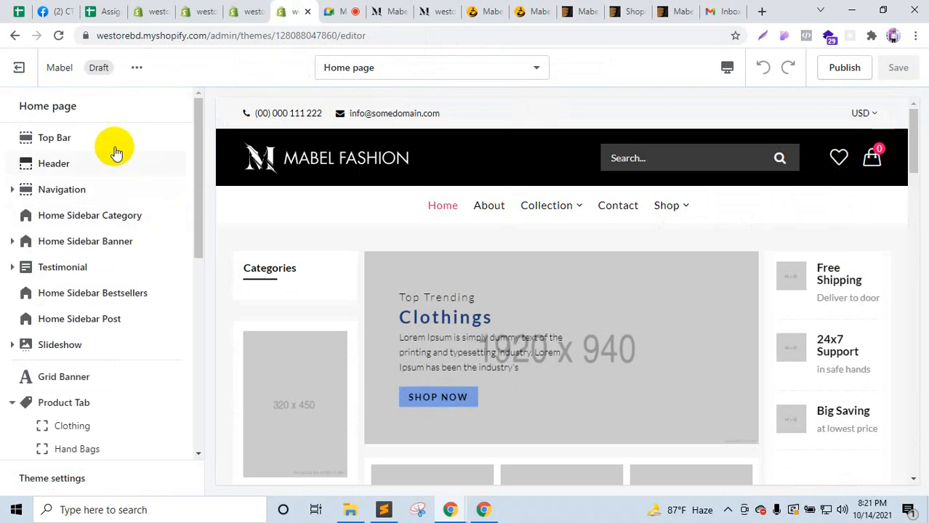
Step: Compare the demo store's All Categories dropdown, then open Header in the Mabel editor
click(386, 11)
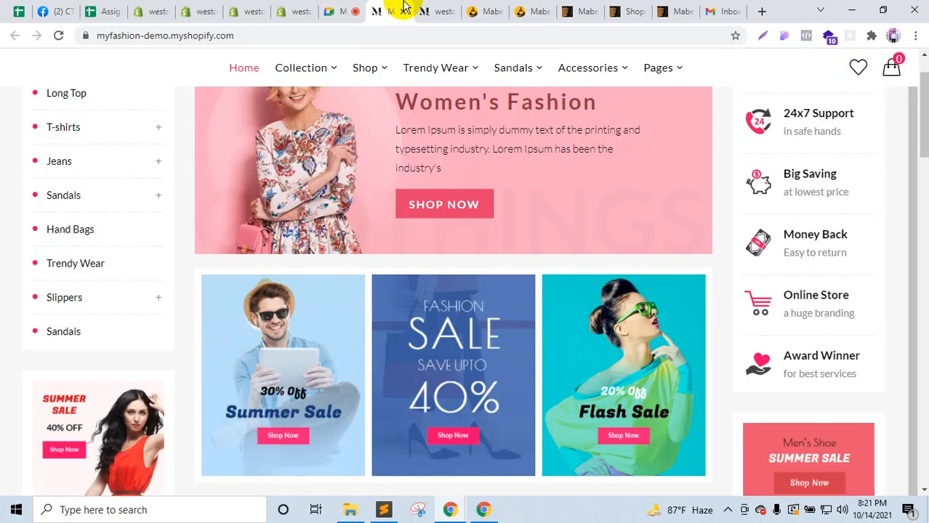
scroll(374, 204, up, 3)
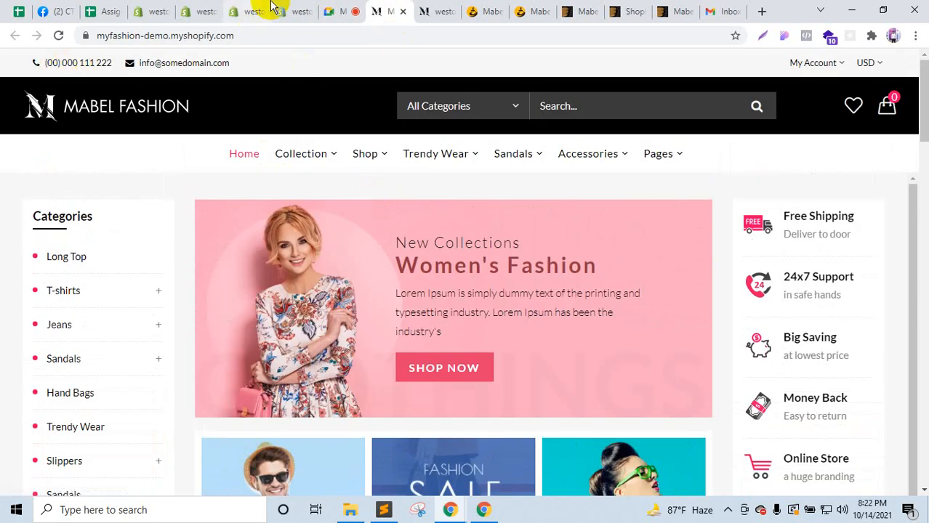
click(291, 11)
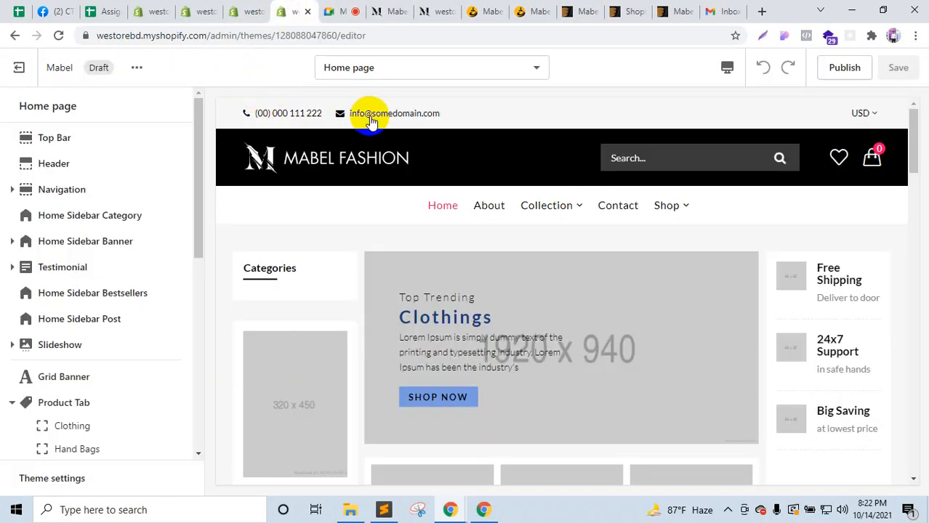
click(398, 12)
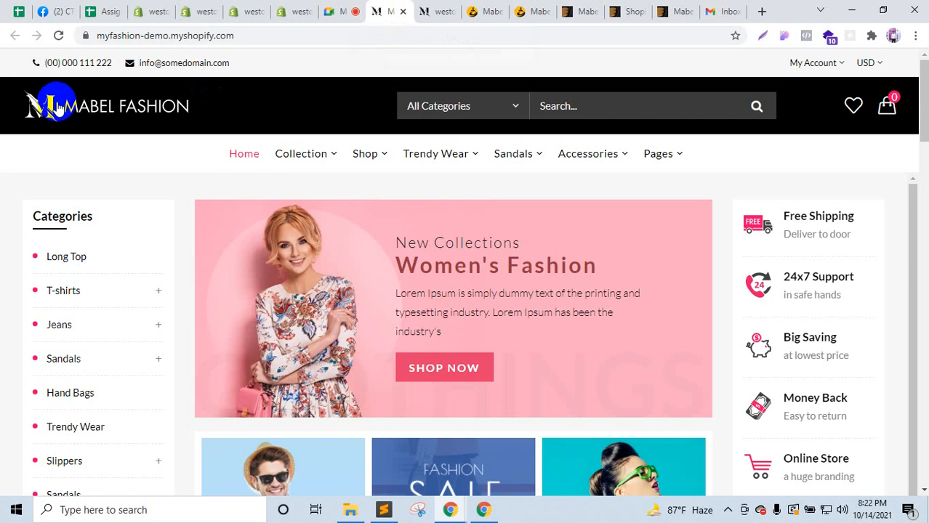
click(306, 12)
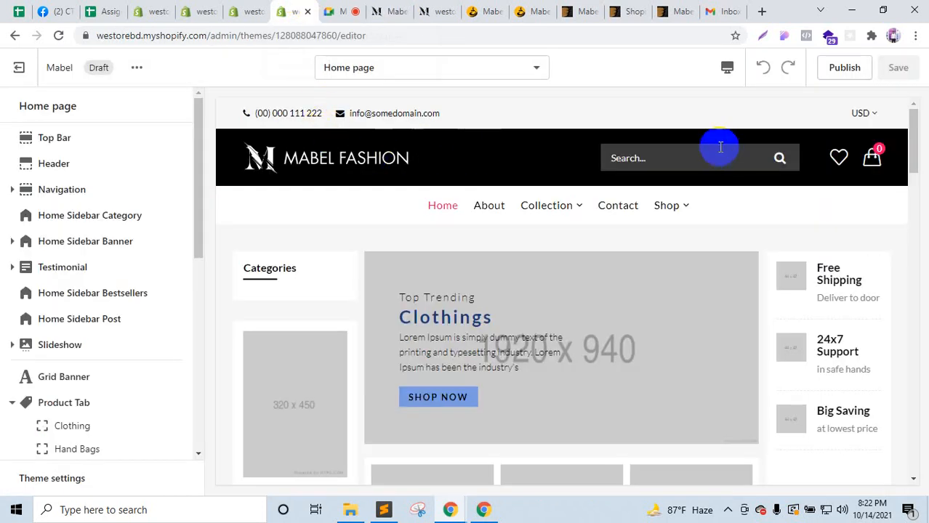
click(389, 12)
click(418, 109)
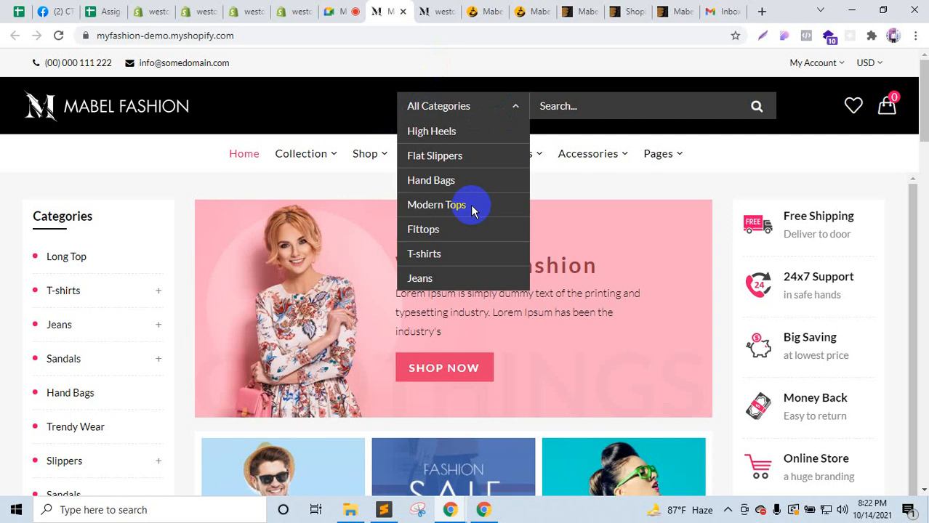
click(301, 12)
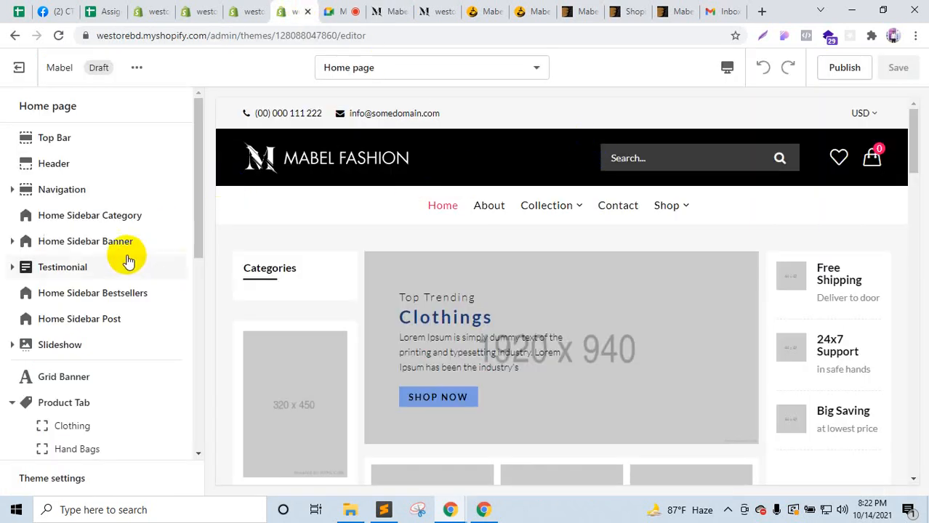
click(76, 162)
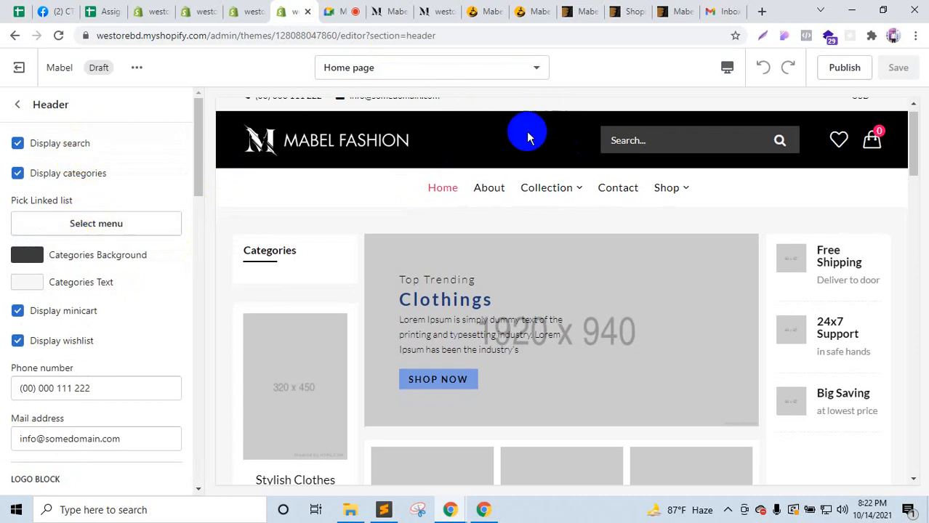
Step: Link the header categories to Main menu
click(126, 229)
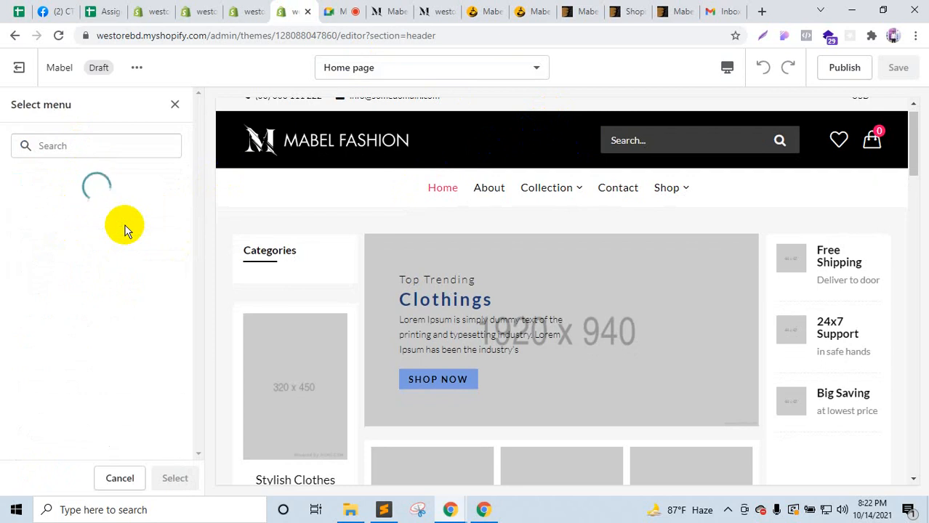
click(67, 261)
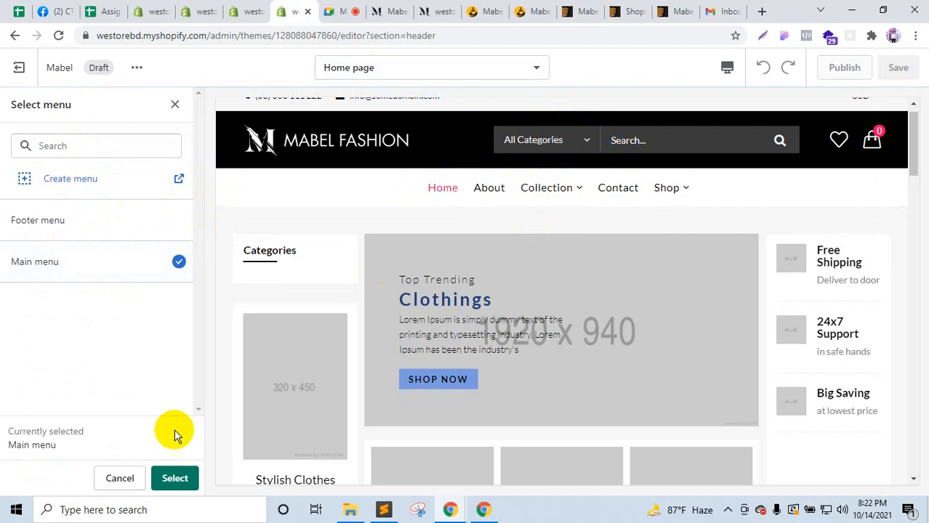
click(168, 478)
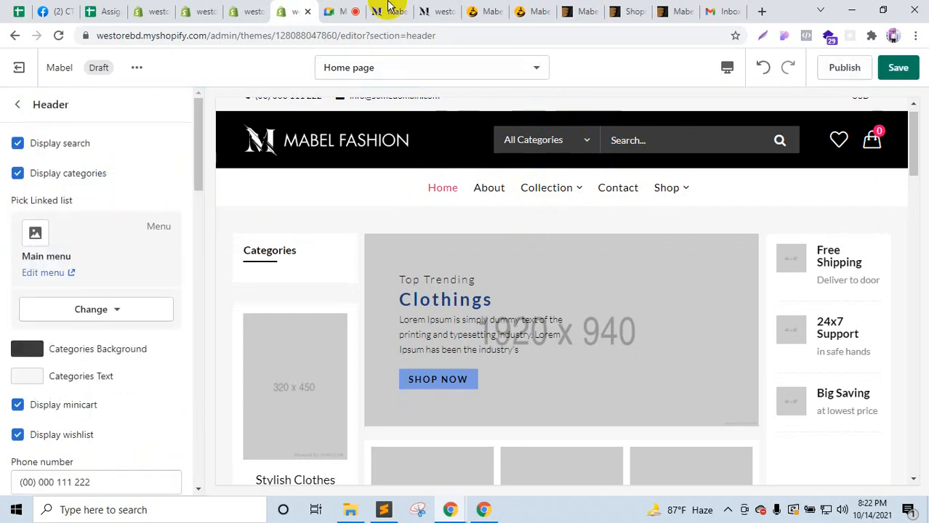
click(354, 9)
click(291, 8)
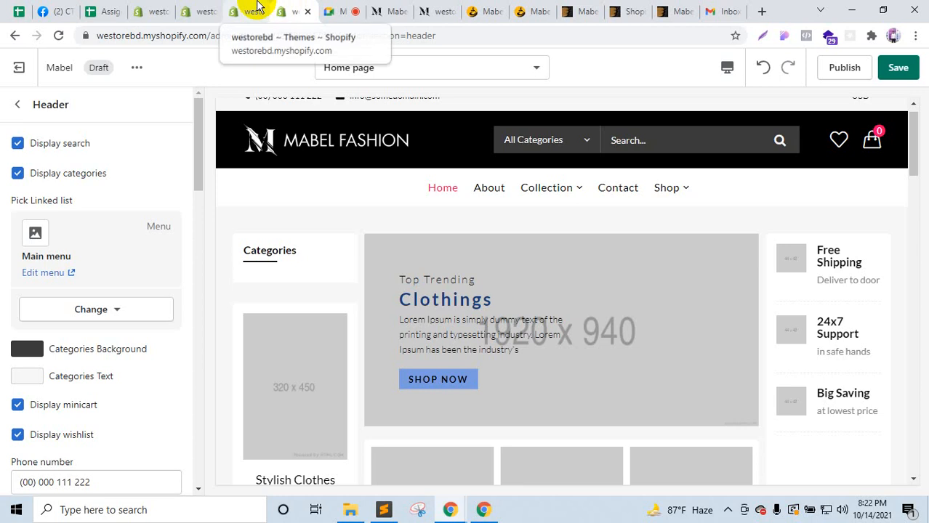
click(258, 7)
click(301, 8)
Step: Compare with the demo store's categories after reloading its home page, and return to the section list
click(385, 11)
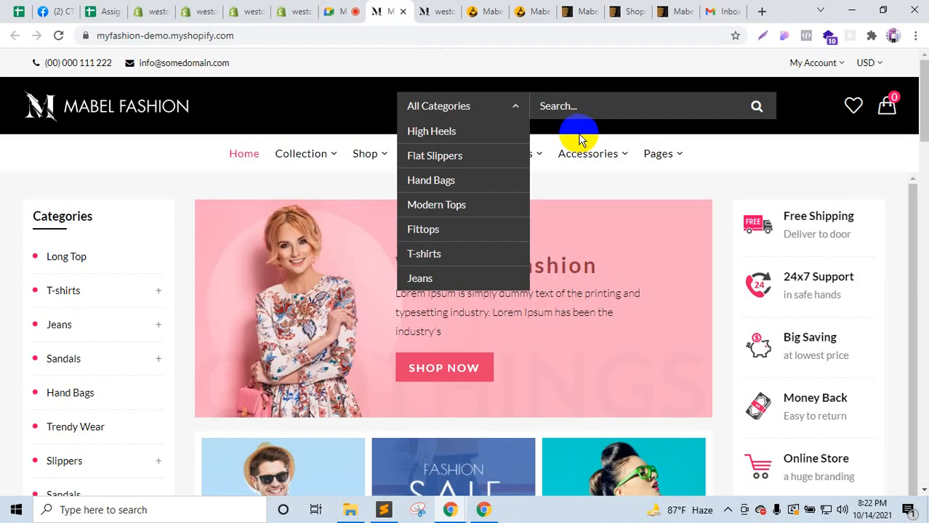
click(353, 10)
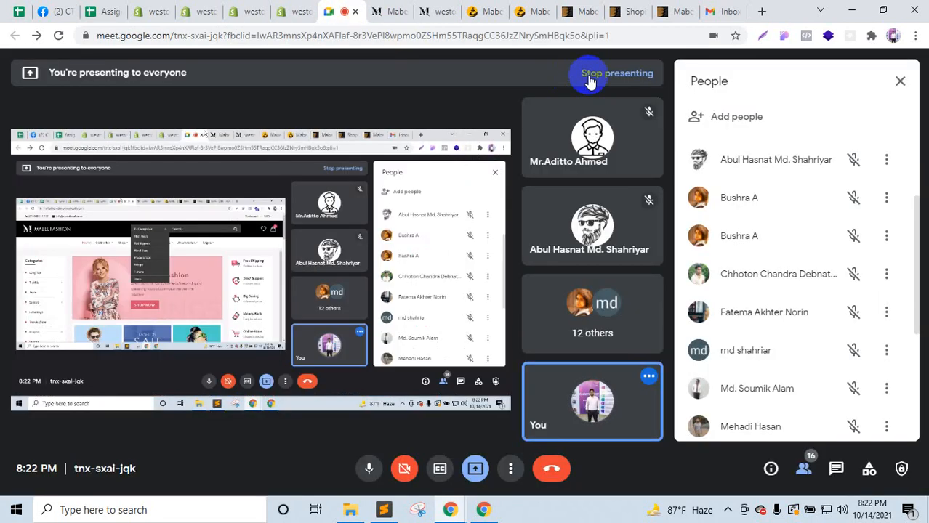
click(285, 9)
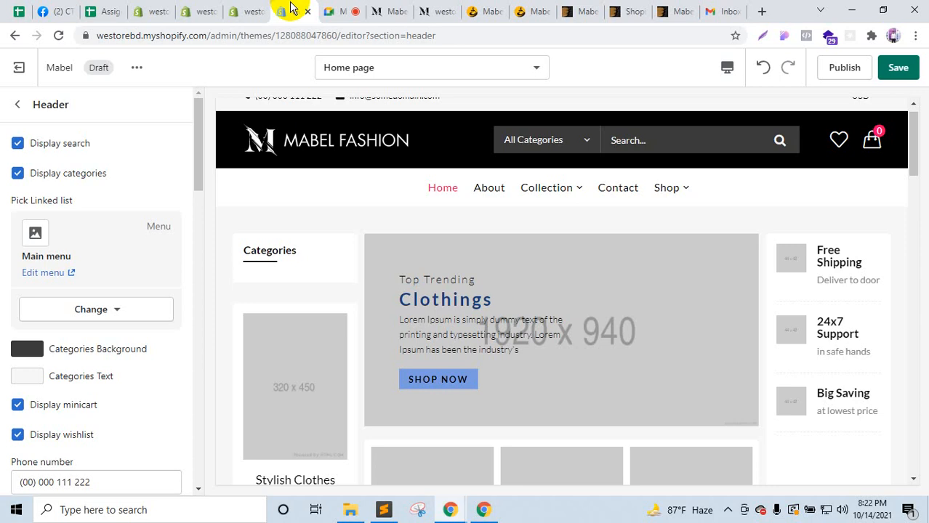
click(385, 10)
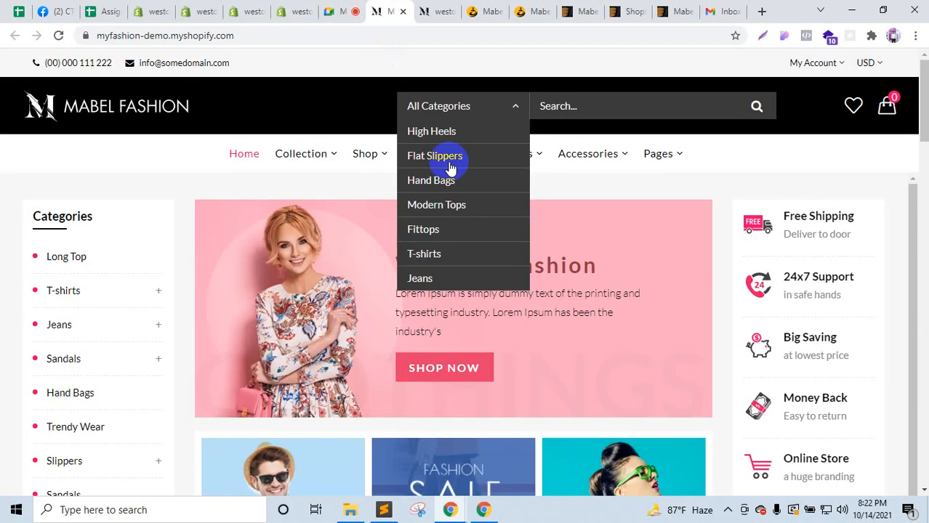
click(244, 166)
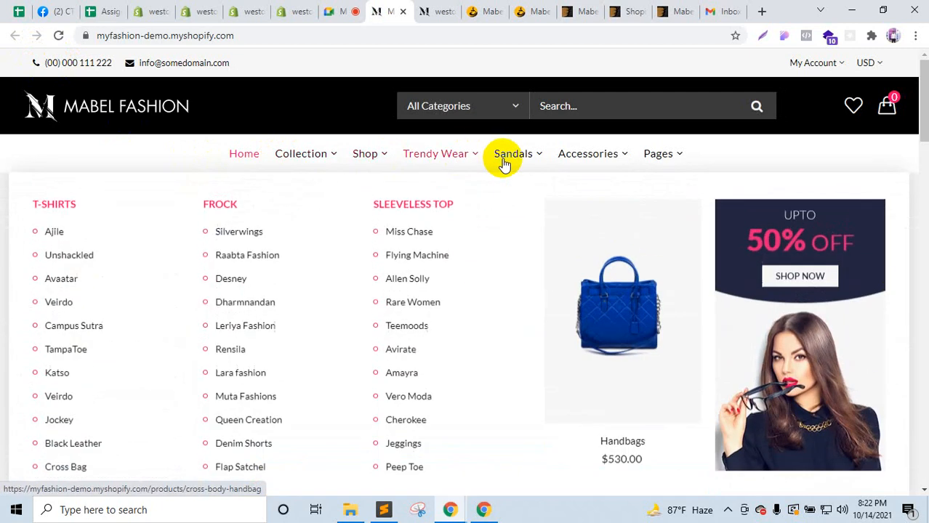
click(251, 11)
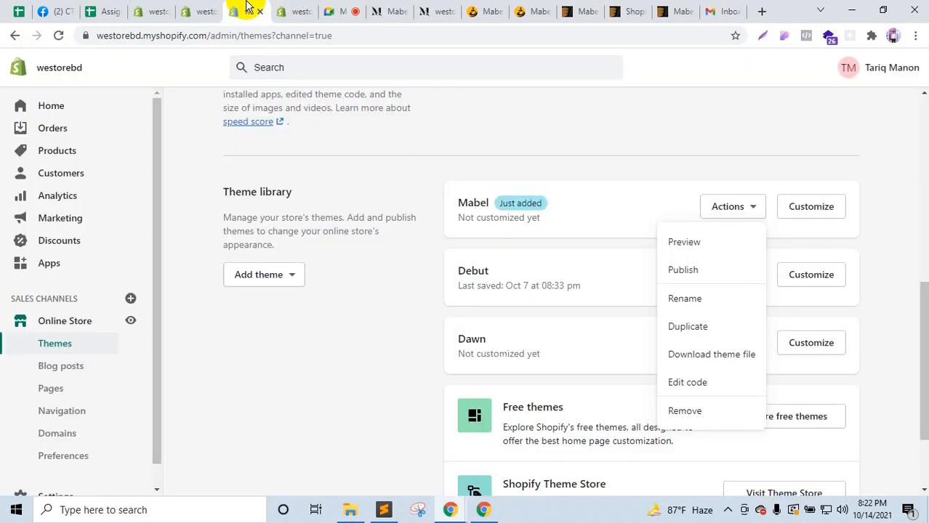
click(294, 11)
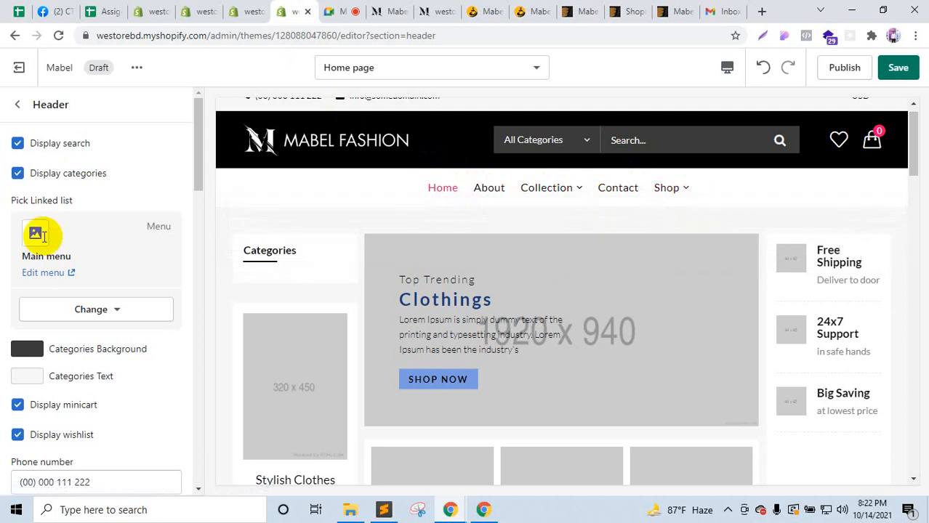
click(18, 104)
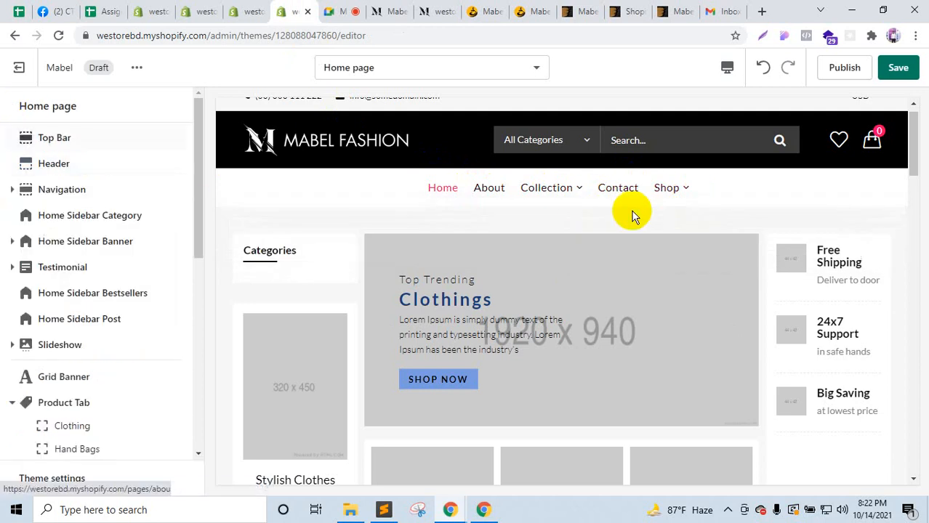
Step: Glance at the demo storefront and the Google Meet presentation before returning to the editor
click(379, 11)
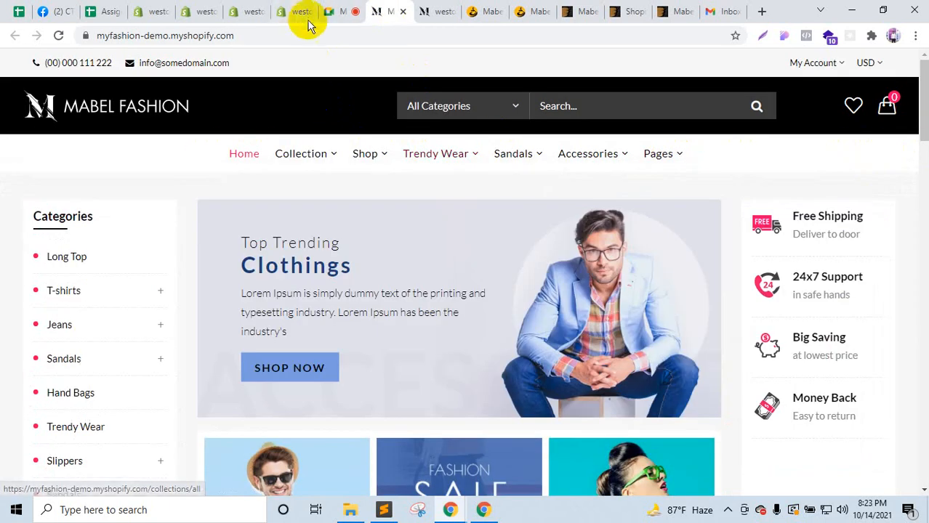
mouse_move(375, 153)
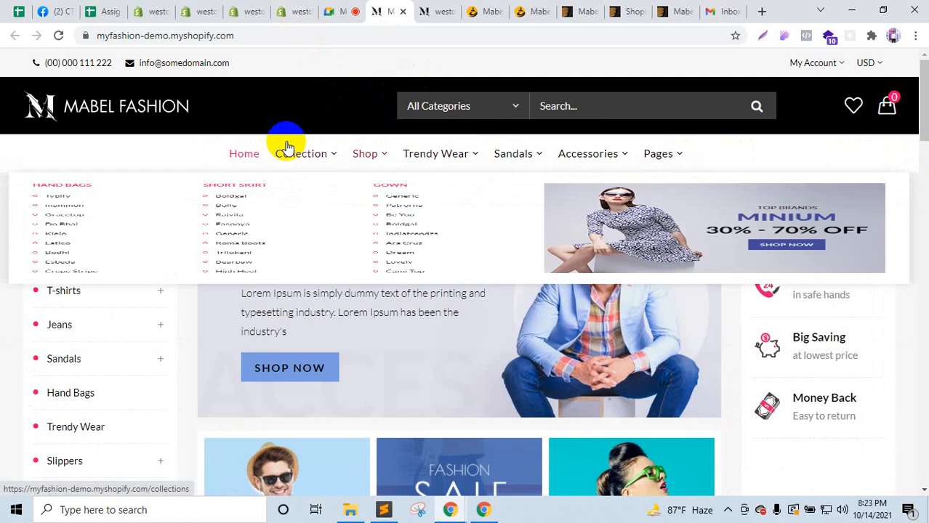
click(333, 10)
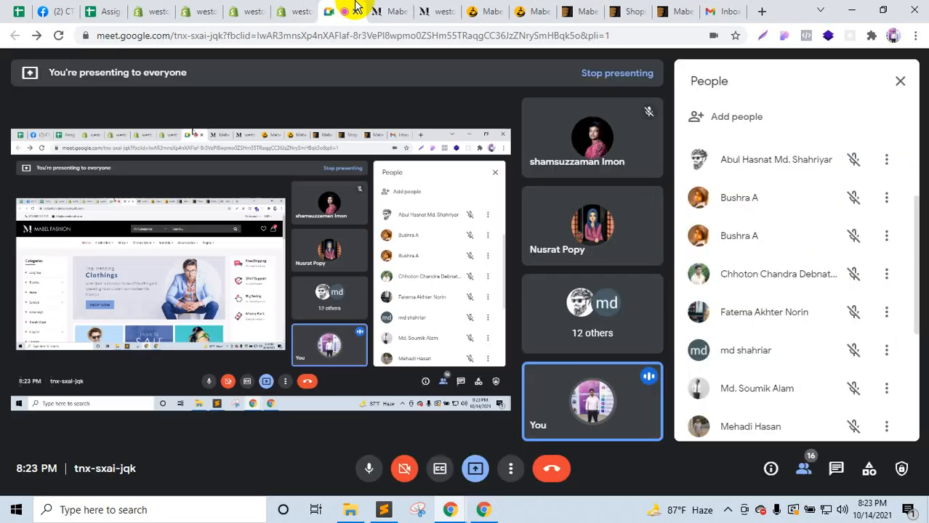
click(405, 7)
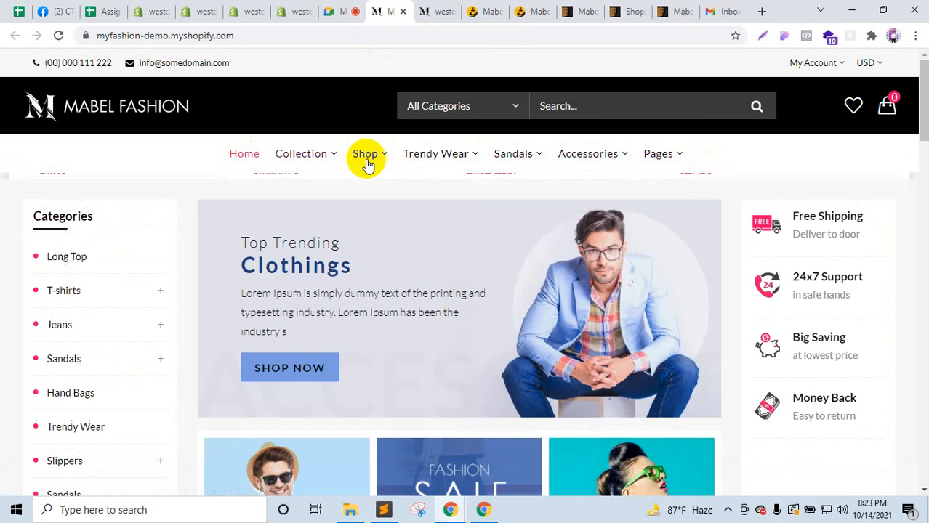
click(298, 11)
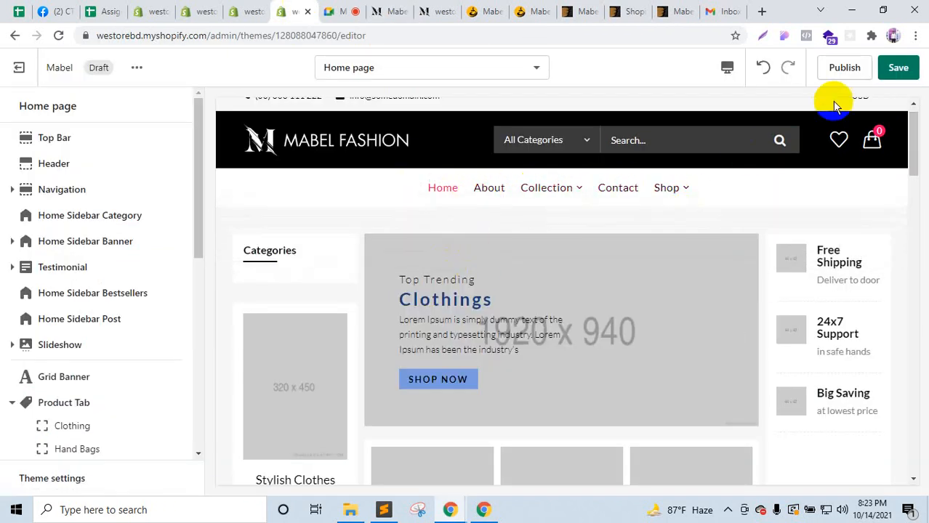
Step: Save the theme editor changes and recheck the Header section's linked menu
click(898, 67)
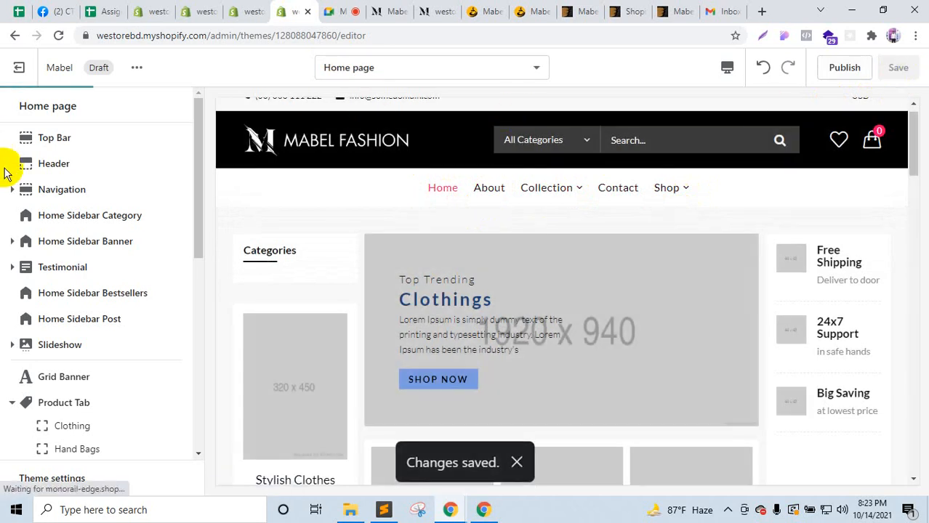
click(51, 166)
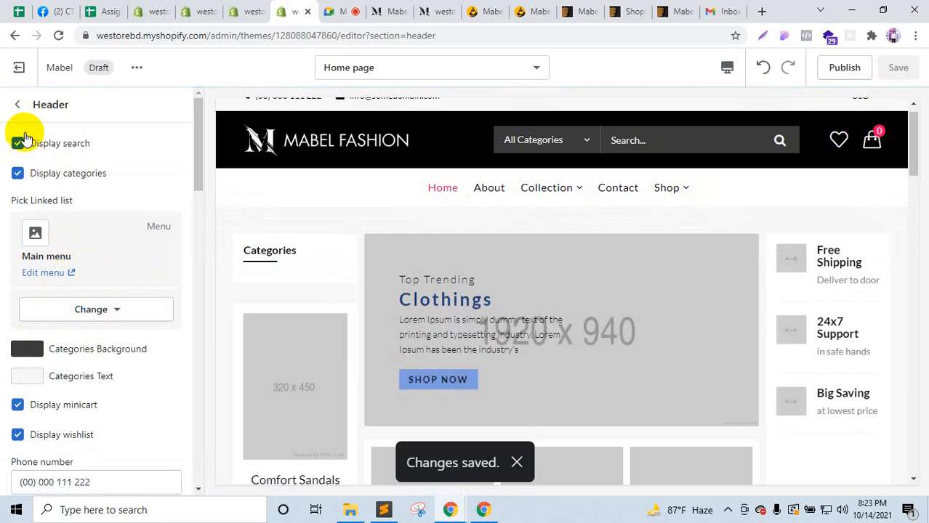
click(18, 105)
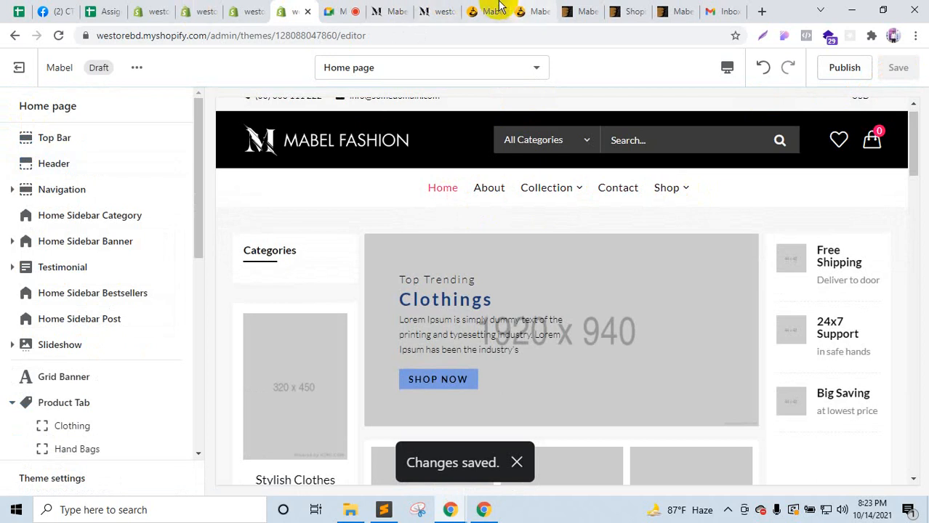
click(474, 10)
Step: Scroll through the online Mabel documentation page
scroll(146, 268, up, 3)
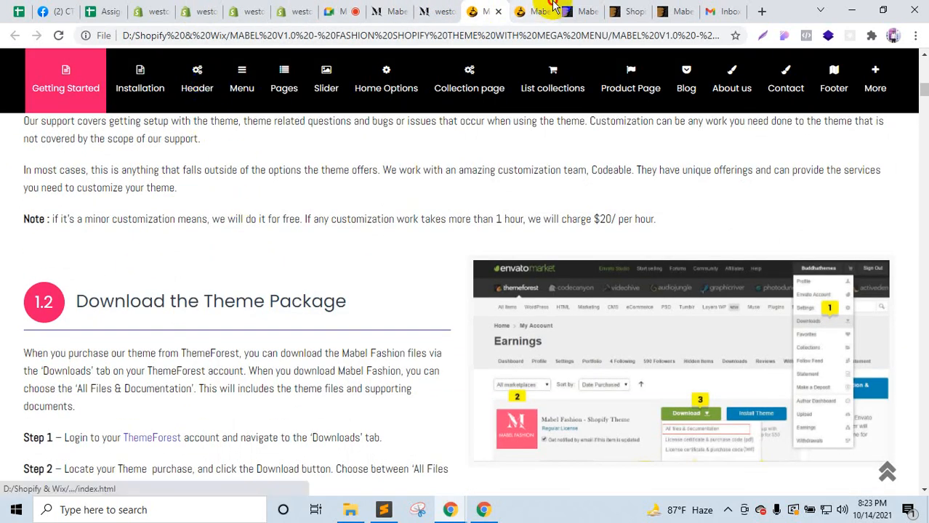
click(535, 11)
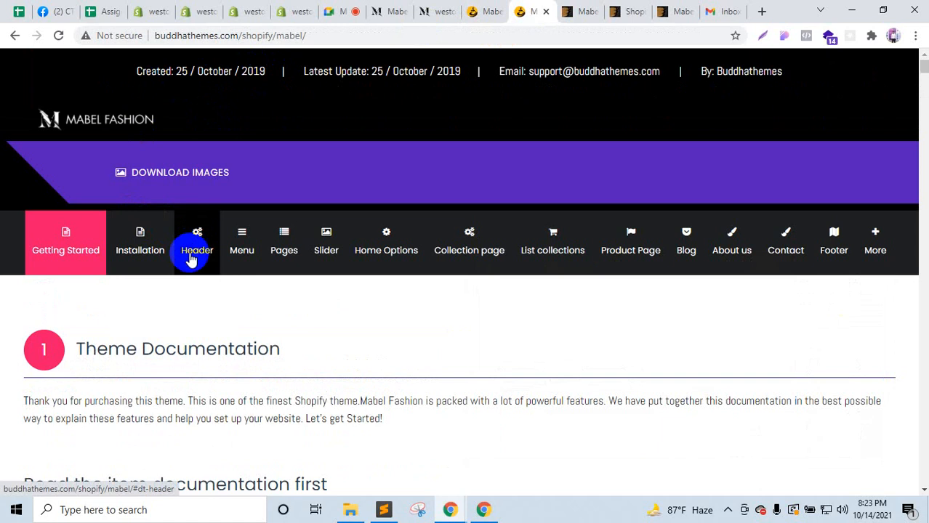
scroll(209, 326, down, 10)
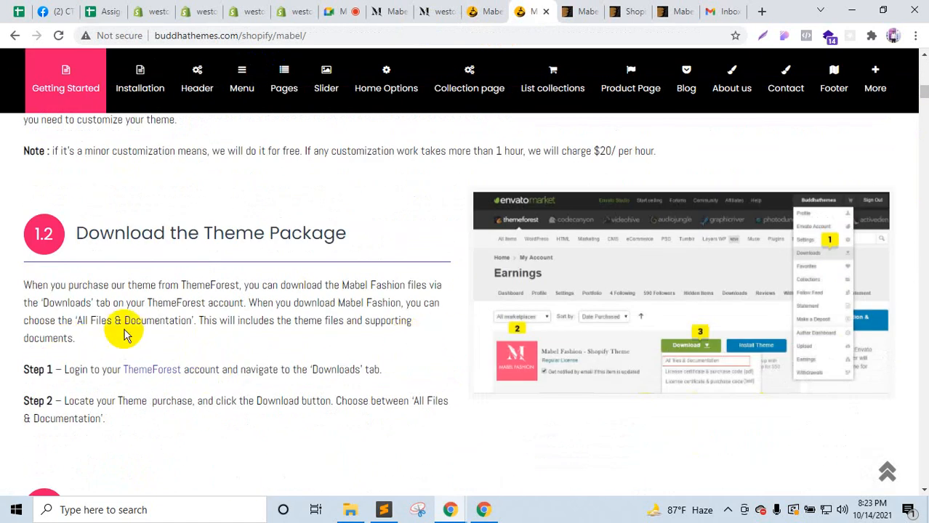
scroll(143, 349, up, 5)
scroll(146, 345, up, 8)
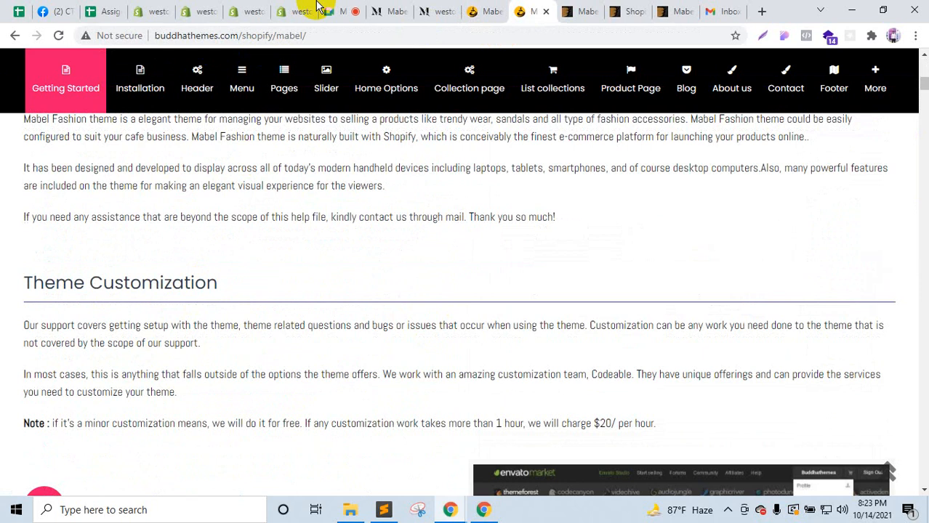
click(311, 9)
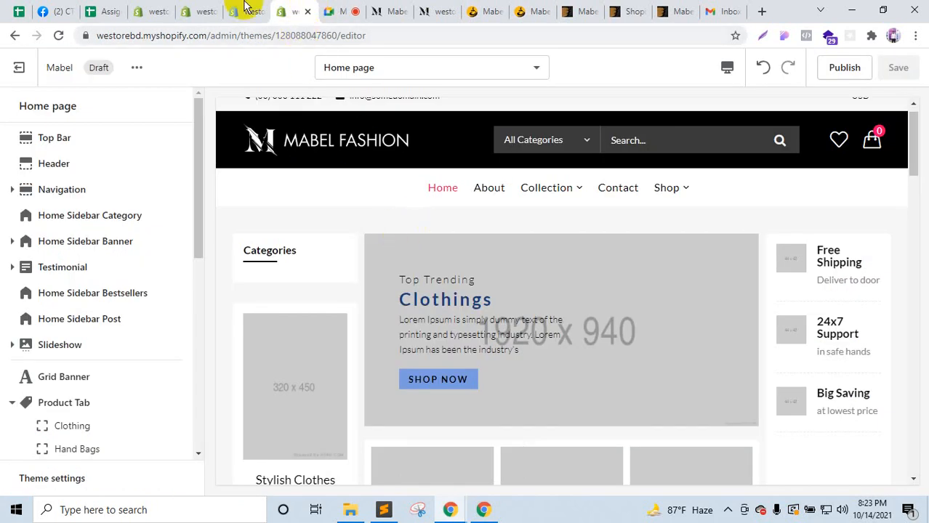
Step: Open the demo store's All Categories list to review its seven entries
click(379, 9)
mouse_move(313, 166)
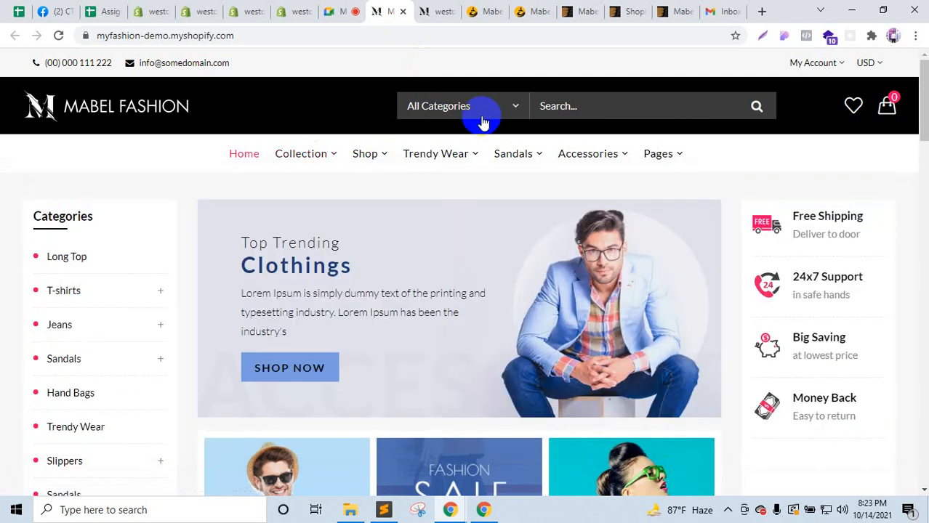
click(501, 115)
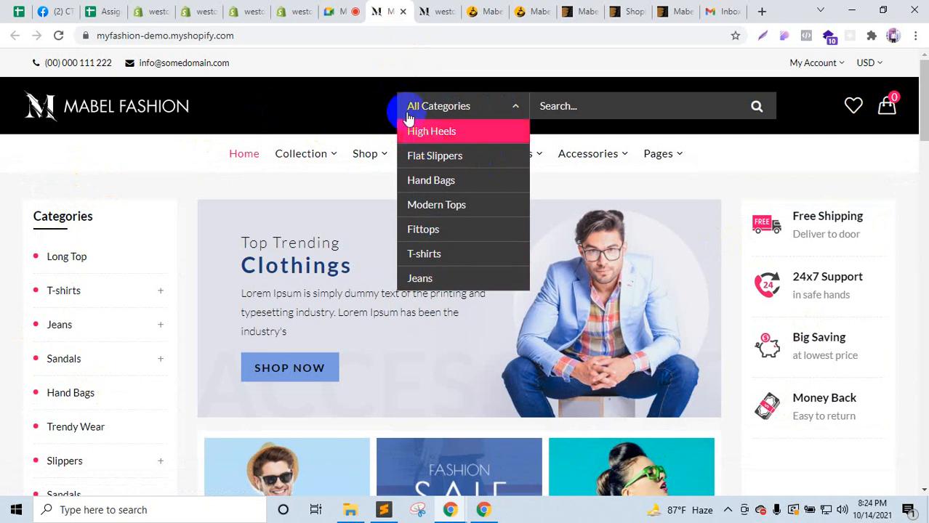
click(259, 8)
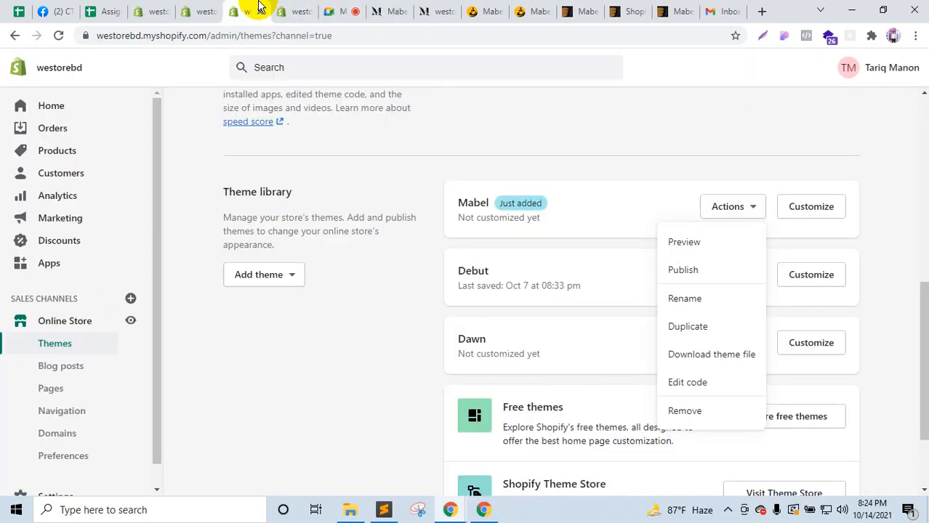
Step: Create a new navigation menu titled Categories
click(75, 413)
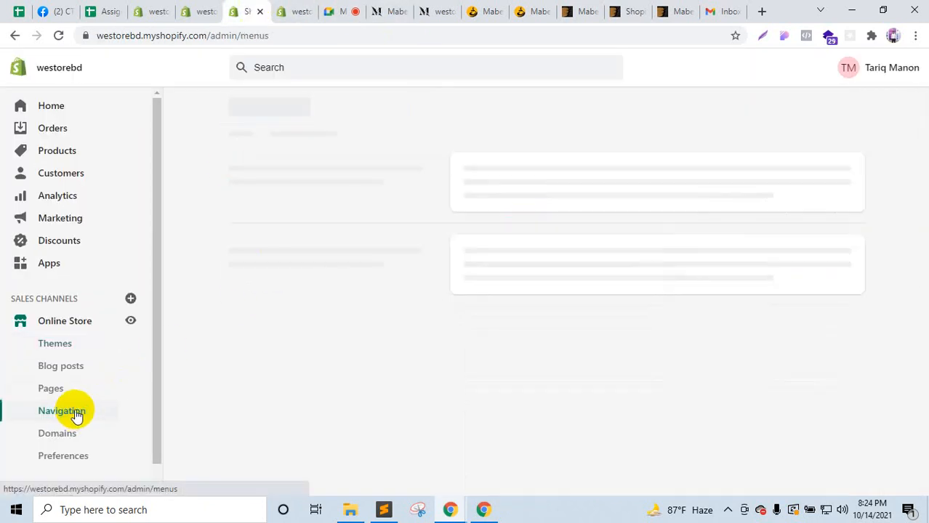
click(396, 9)
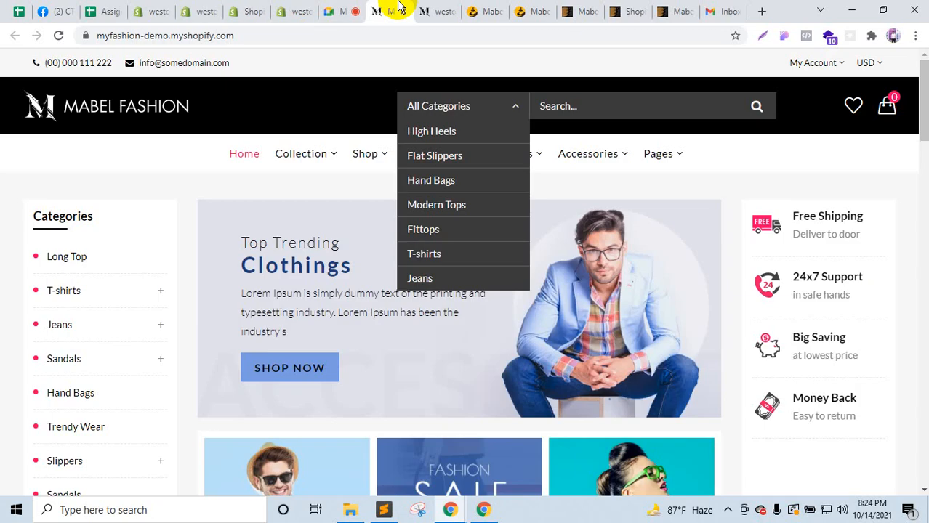
click(266, 9)
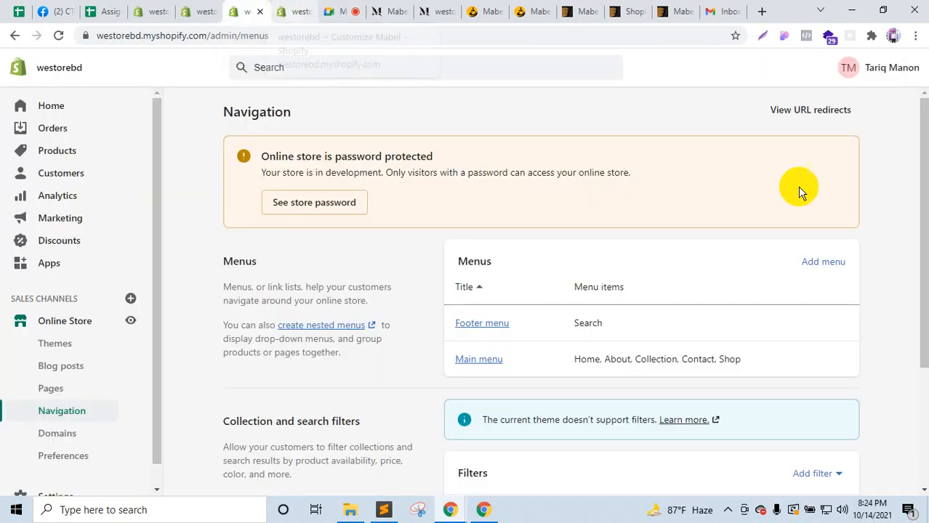
click(825, 261)
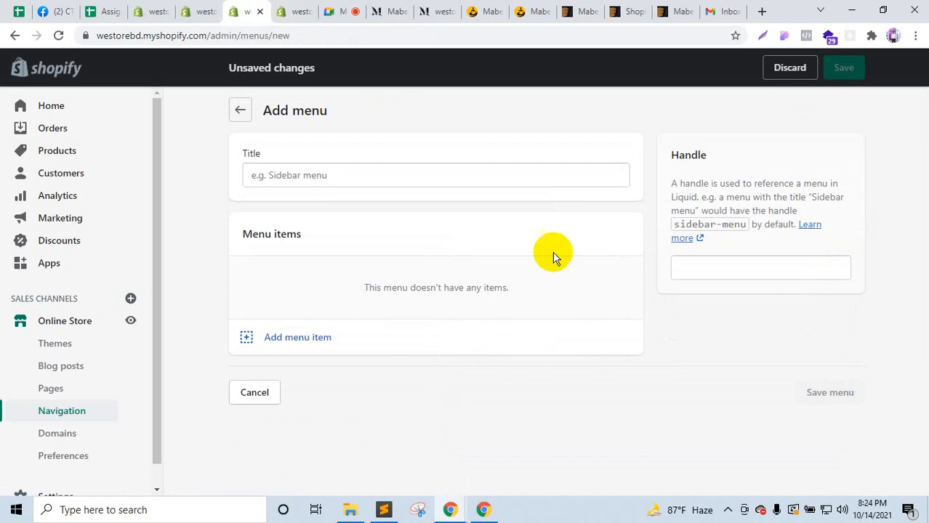
click(349, 183)
text(Categories menu)
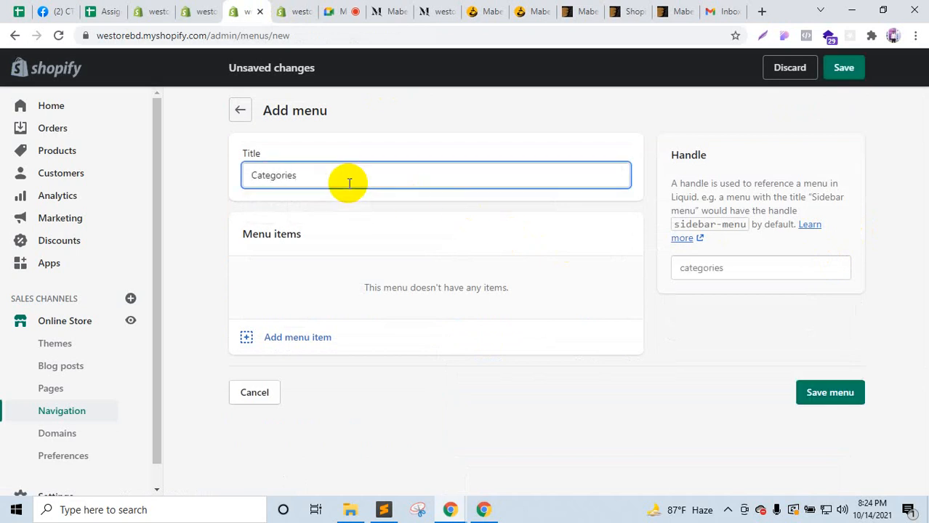
click(174, 204)
Step: Start a menu item named High Heels, copying the name from the demo store's categories
click(294, 331)
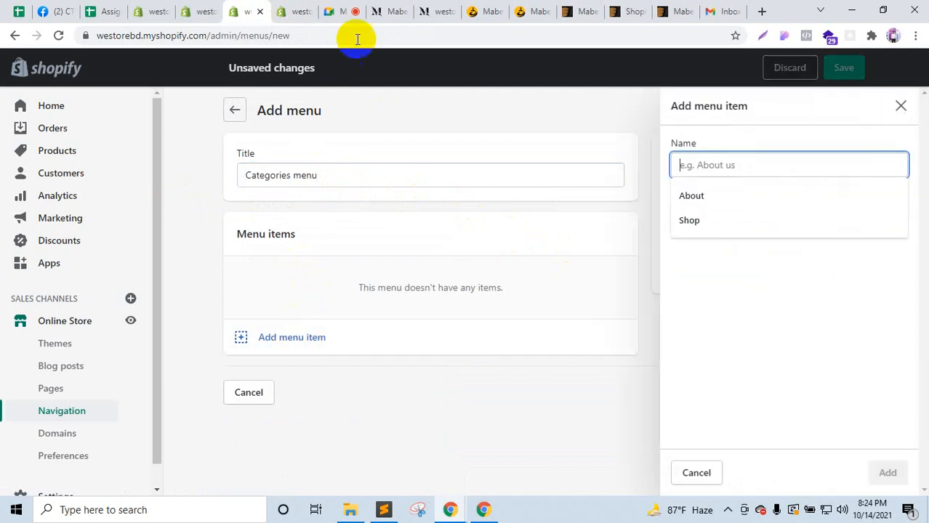
click(383, 6)
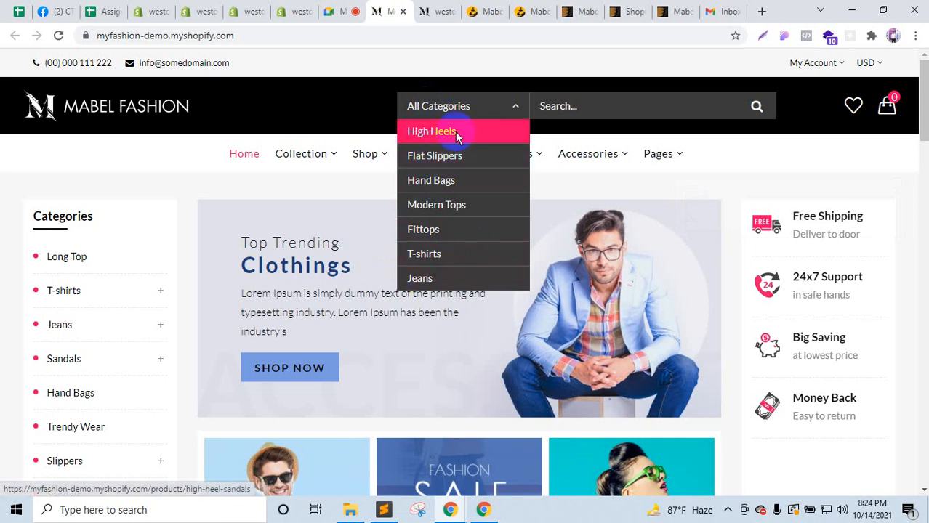
click(245, 11)
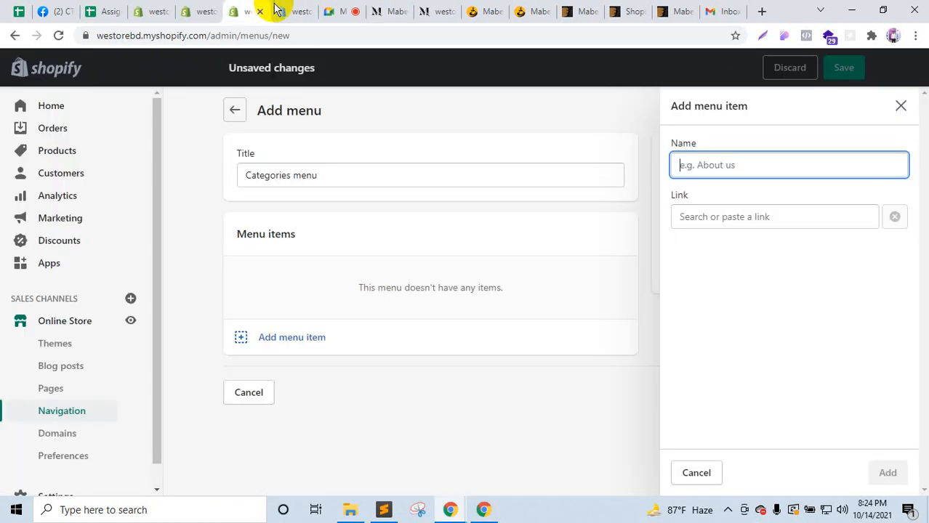
click(386, 13)
drag(473, 138, 411, 132)
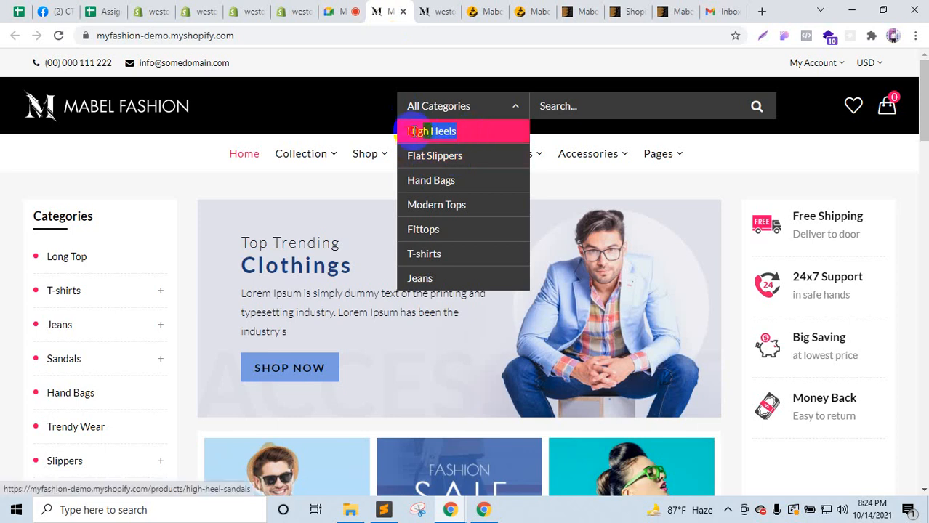
key(ctrl+c)
click(247, 10)
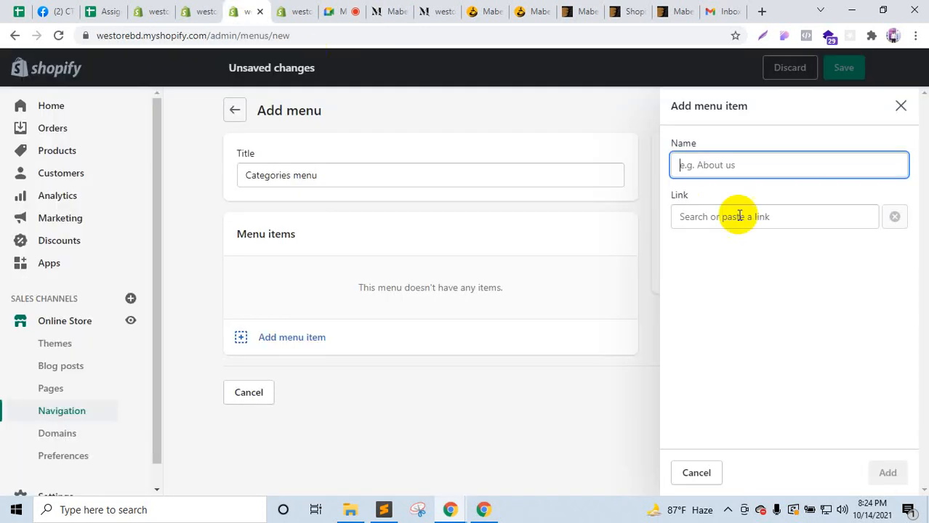
key(ctrl+v)
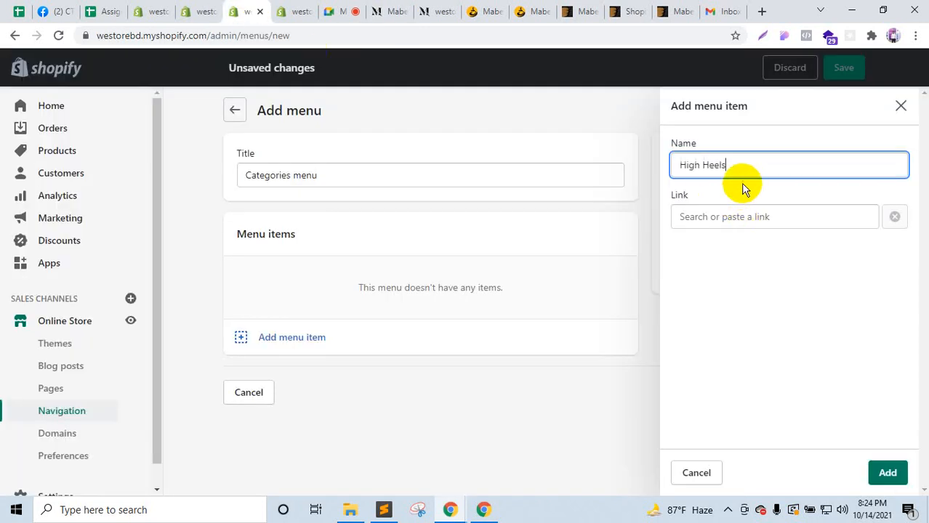
Step: Set the High Heels item's link to the # placeholder and add it to the menu
click(692, 218)
scroll(730, 390, down, 1)
scroll(733, 388, up, 1)
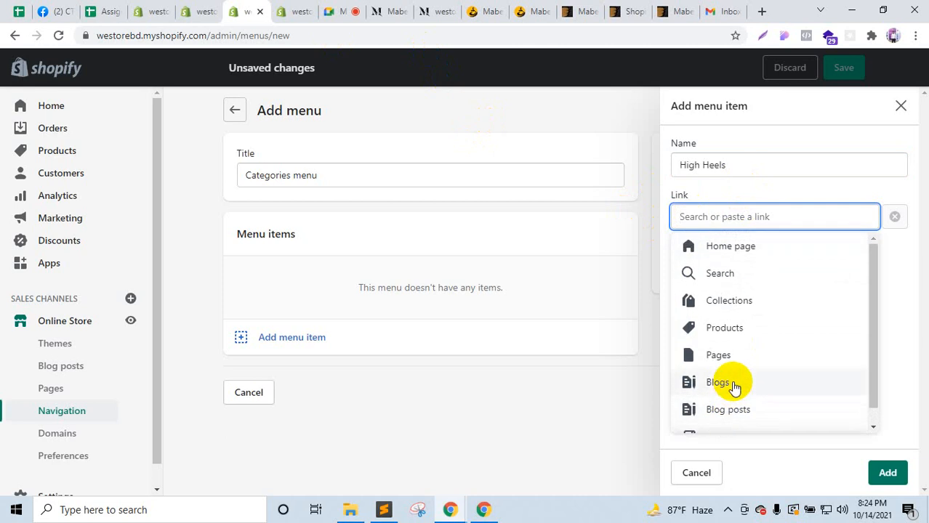
text(#)
click(718, 250)
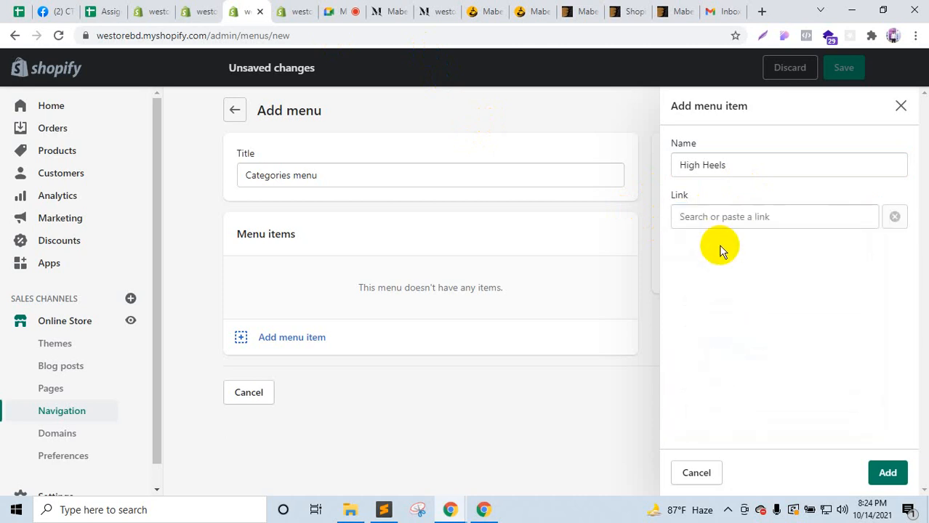
click(715, 223)
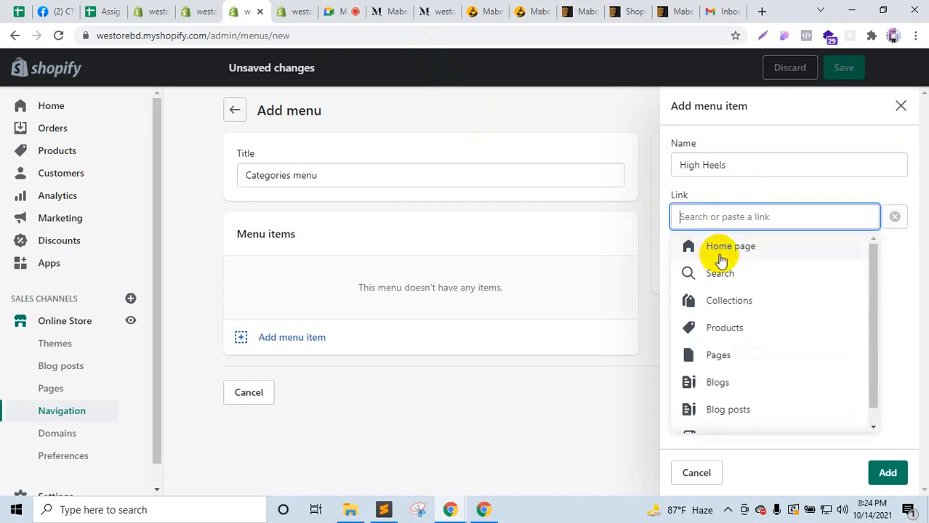
text(#)
click(717, 250)
click(713, 224)
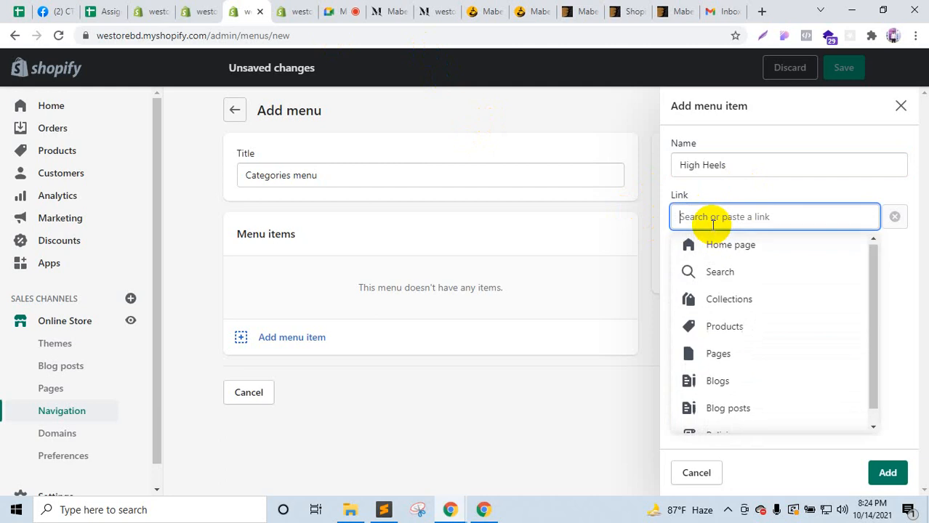
text(#)
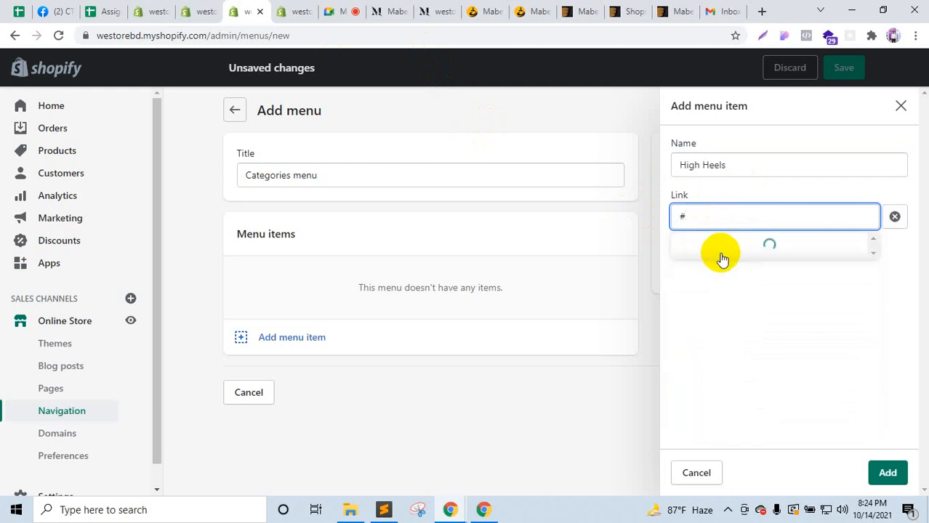
click(720, 250)
click(890, 482)
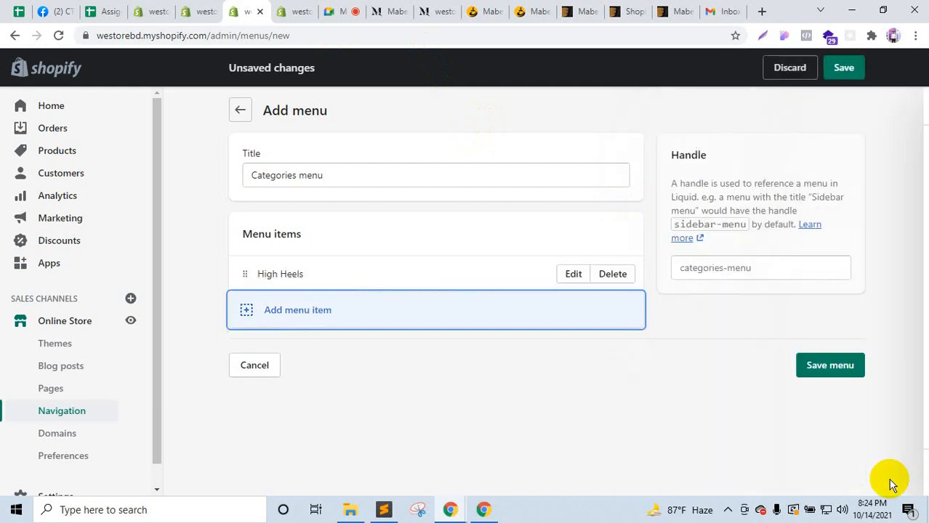
Step: Add a new menu item named Flat Slippers, copied from the demo storefront's categories
click(323, 309)
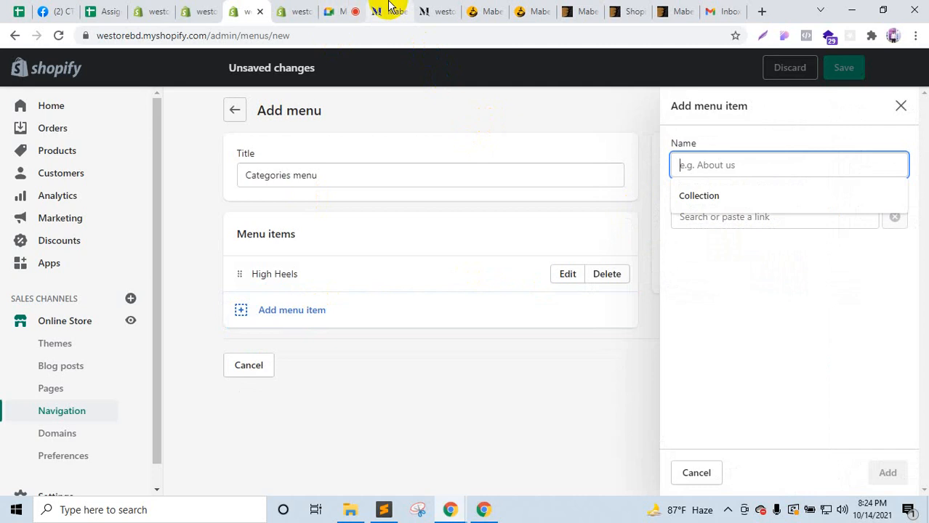
click(388, 11)
drag(486, 159, 424, 155)
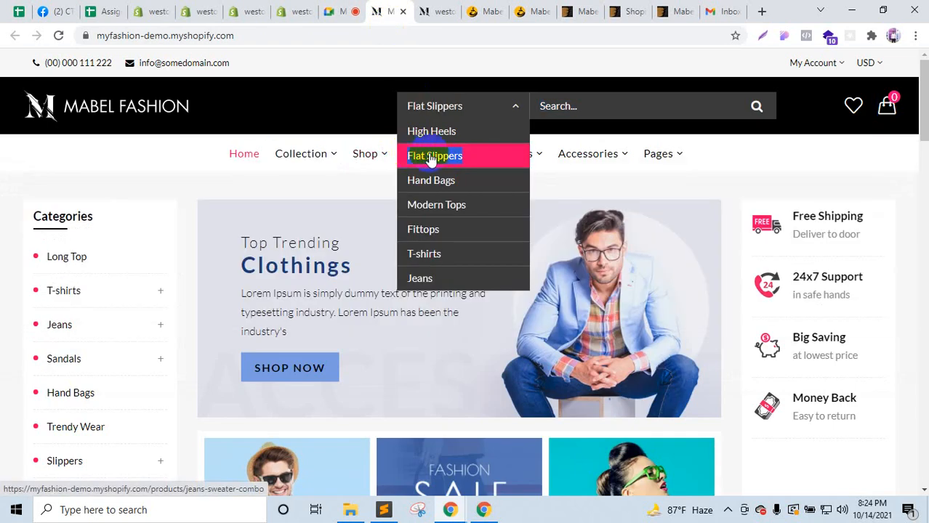
click(244, 11)
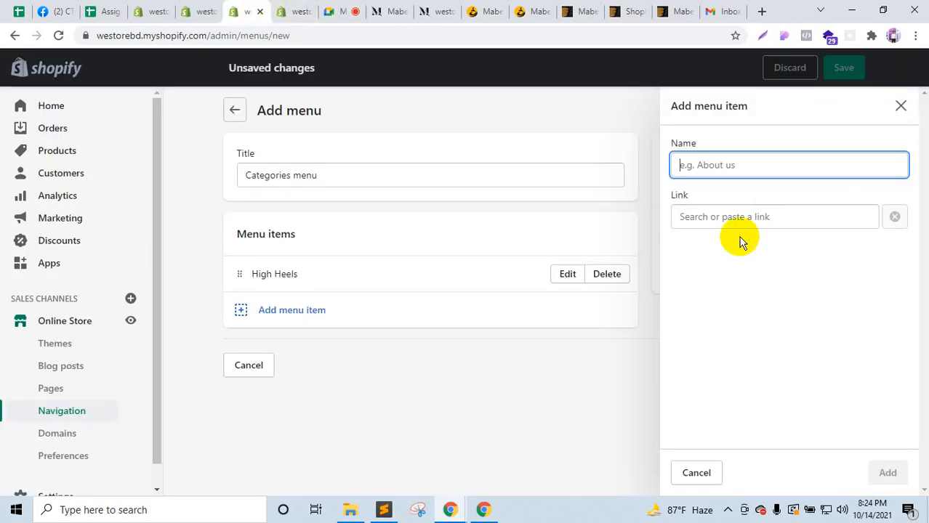
key(ctrl+v)
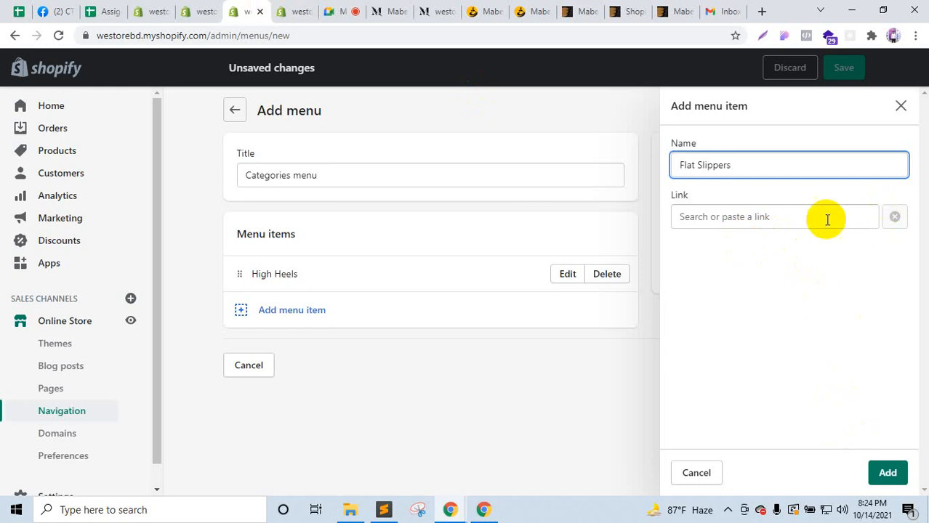
Step: Give Flat Slippers the # placeholder link and add it to the menu
click(882, 474)
click(698, 213)
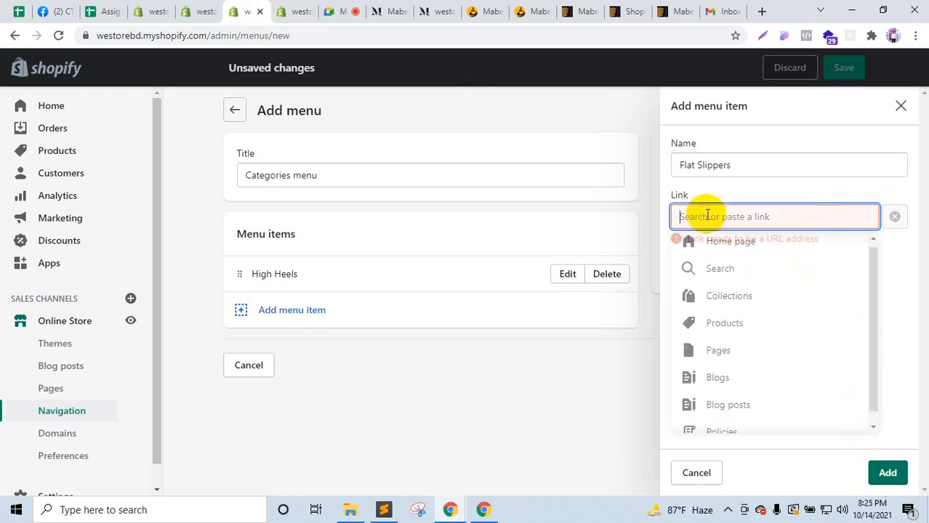
text(#)
click(887, 474)
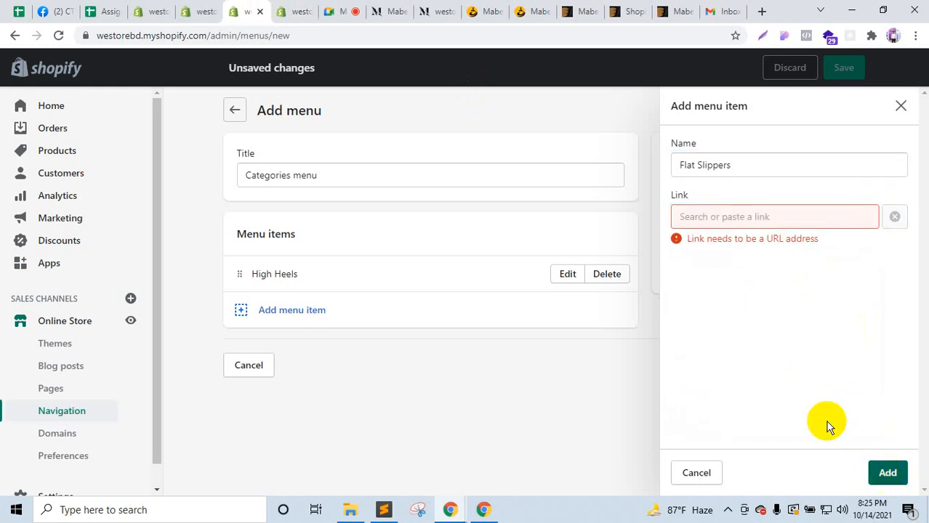
click(734, 225)
text(#)
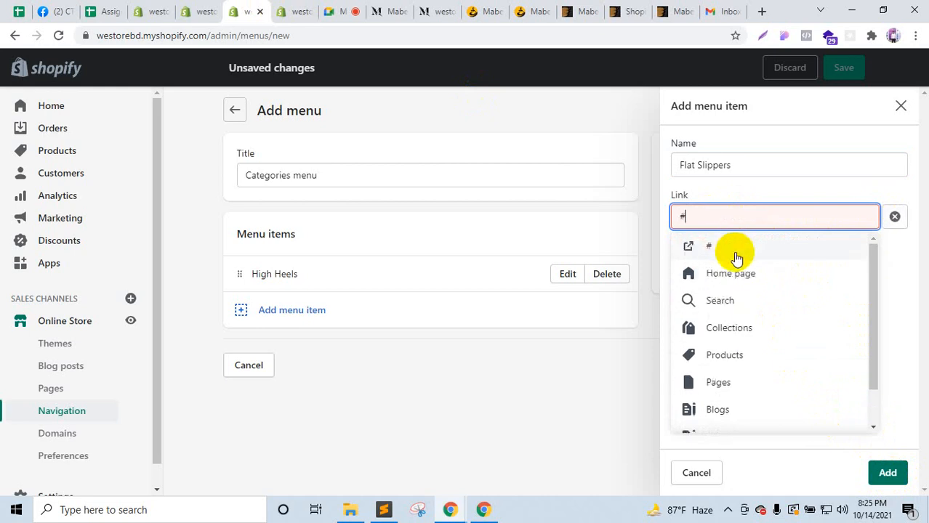
click(736, 253)
click(734, 227)
text(#)
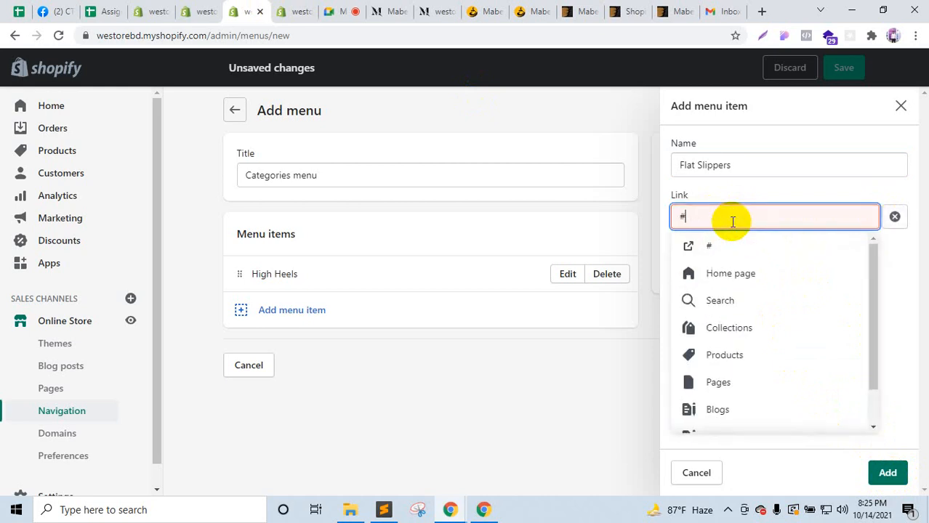
click(730, 245)
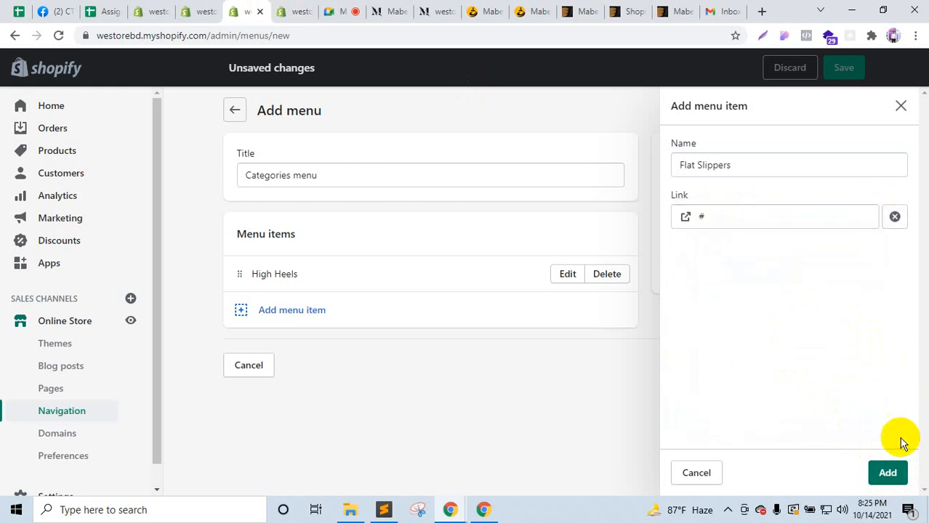
click(894, 471)
Step: Add a Hand Bags menu item with the # placeholder link
click(414, 346)
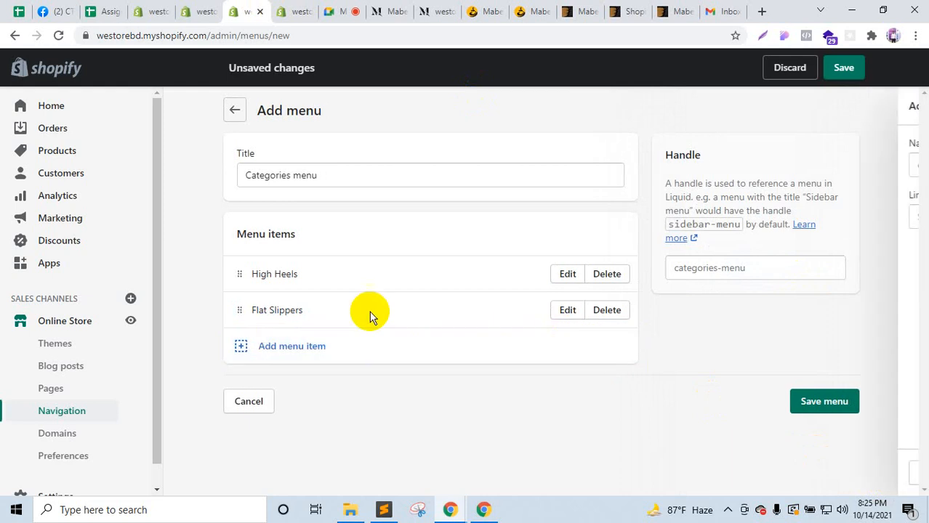
click(391, 7)
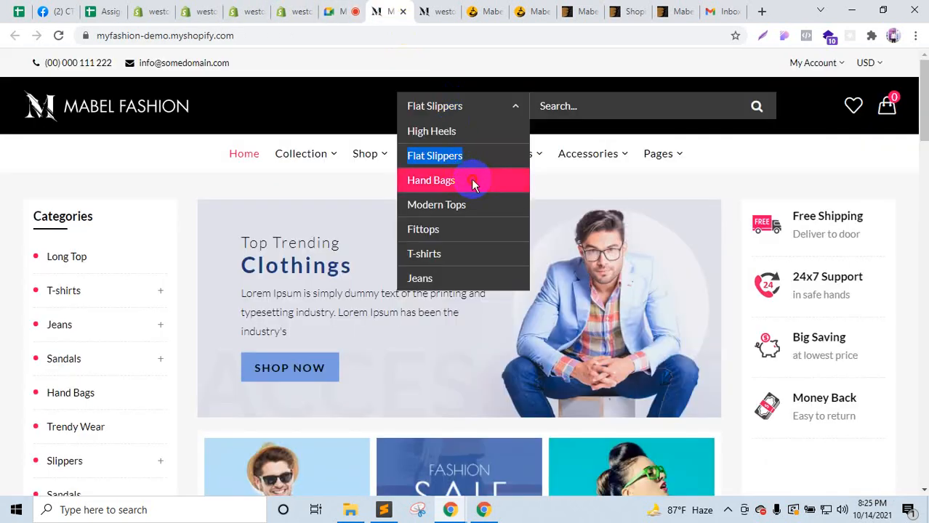
click(411, 187)
click(302, 9)
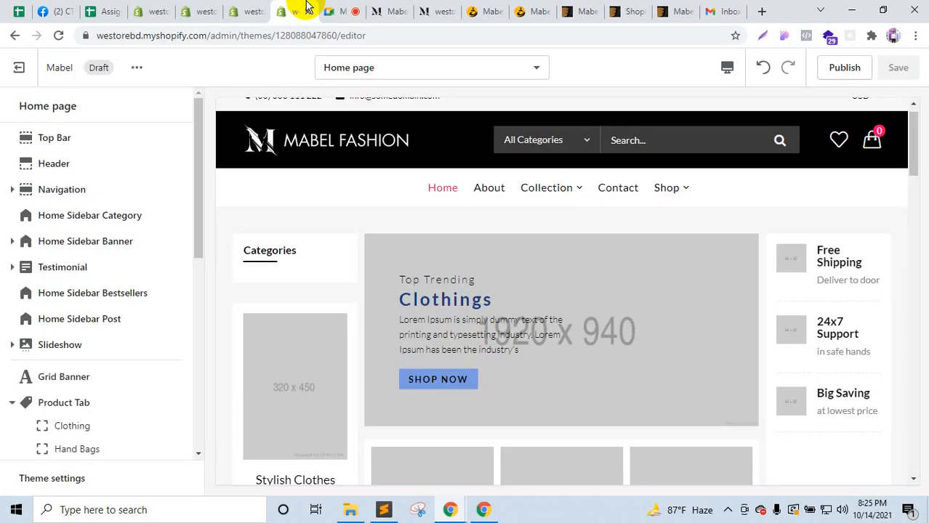
click(254, 9)
key(ctrl+v)
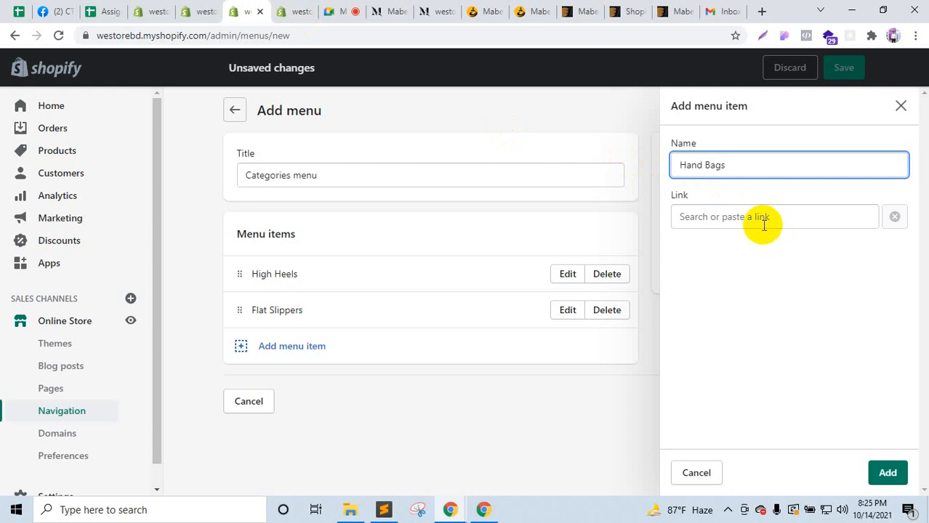
click(755, 220)
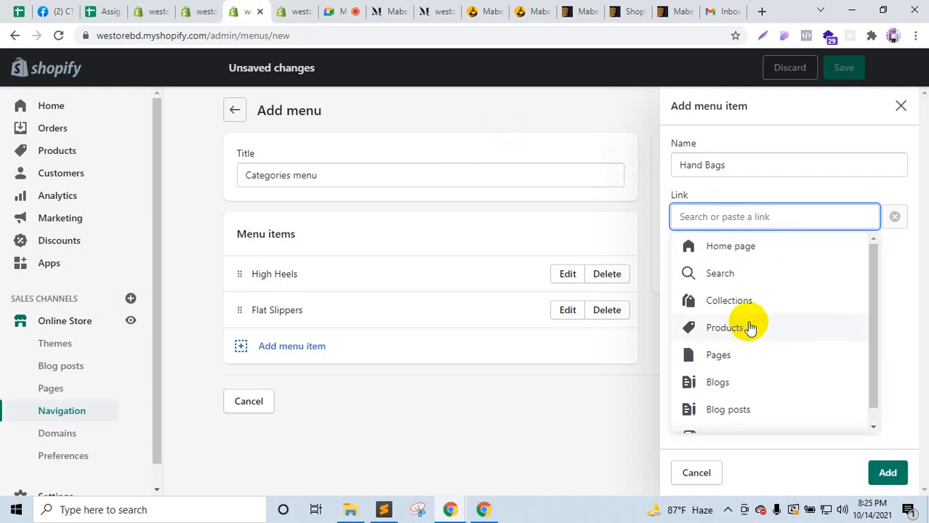
text(#)
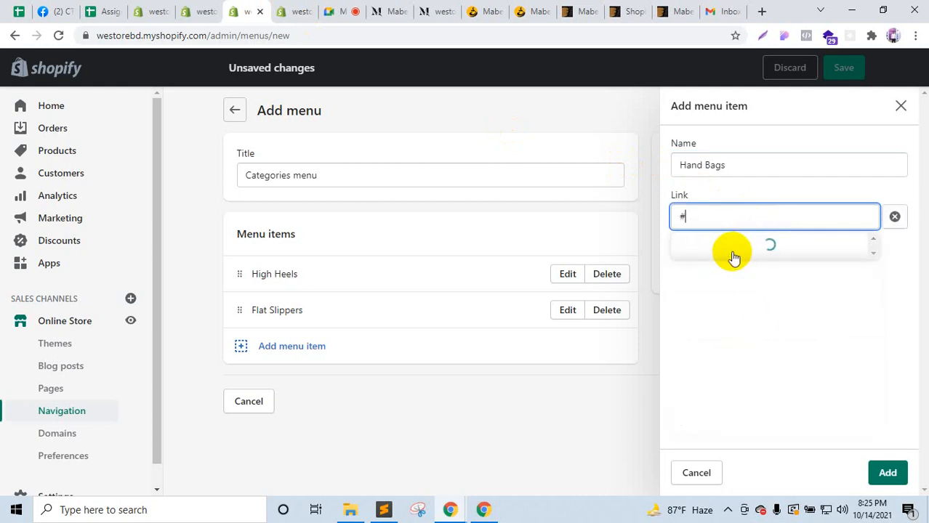
click(730, 248)
click(887, 474)
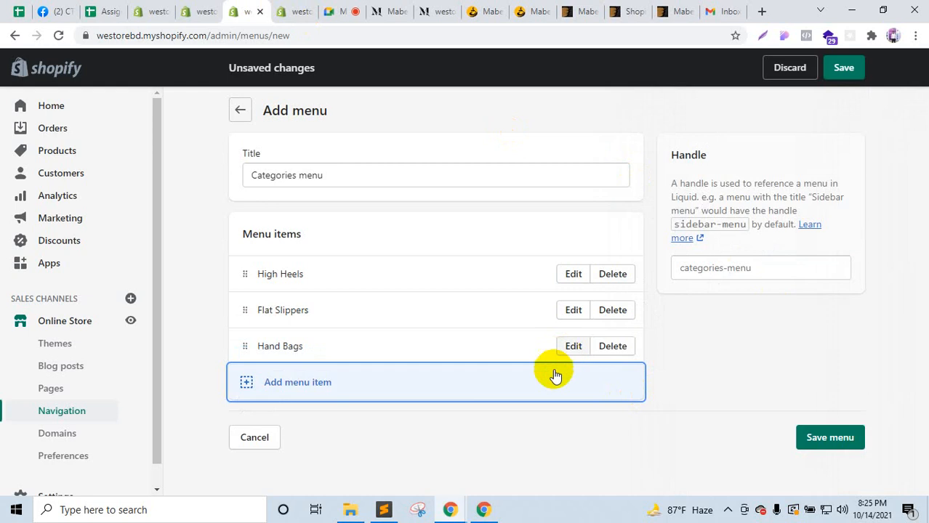
Step: Add a Modern Tops menu item with the # placeholder link
click(331, 384)
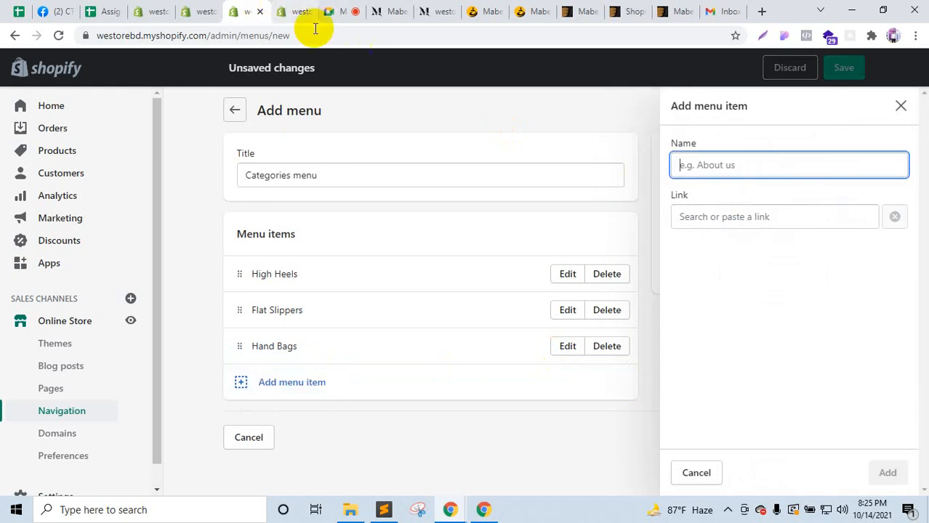
click(380, 11)
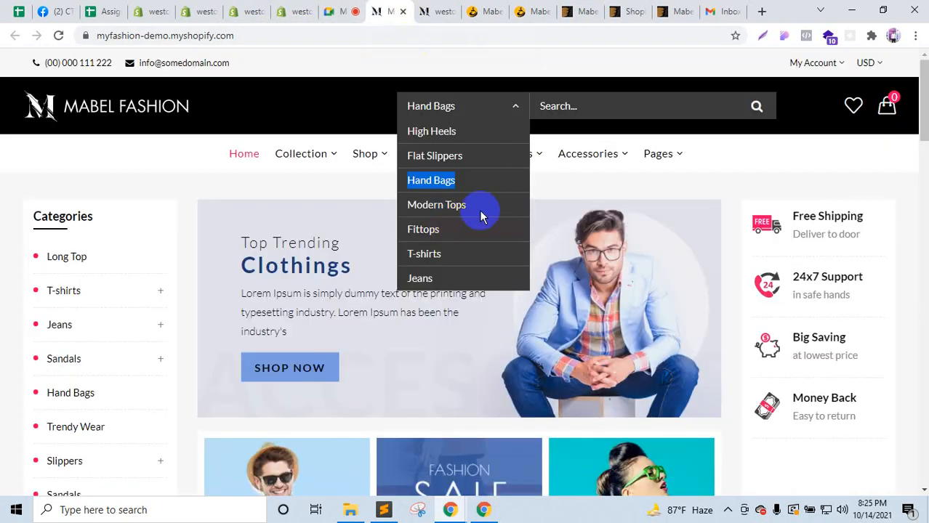
drag(488, 206, 411, 209)
key(ctrl+c)
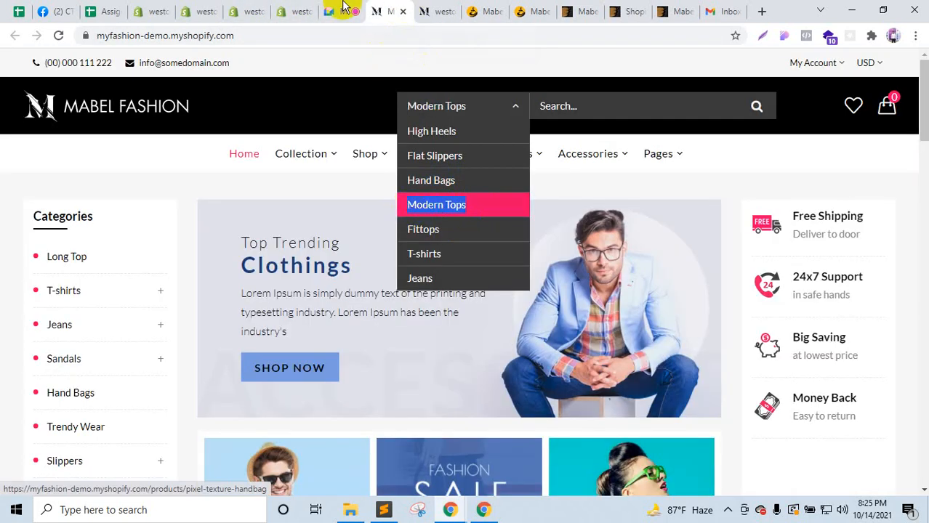
click(300, 11)
click(249, 11)
key(ctrl+v)
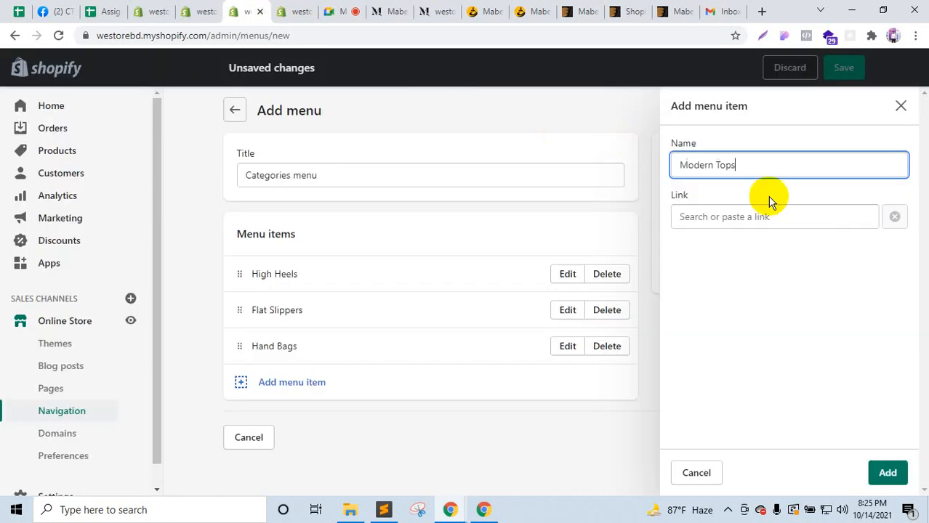
click(772, 220)
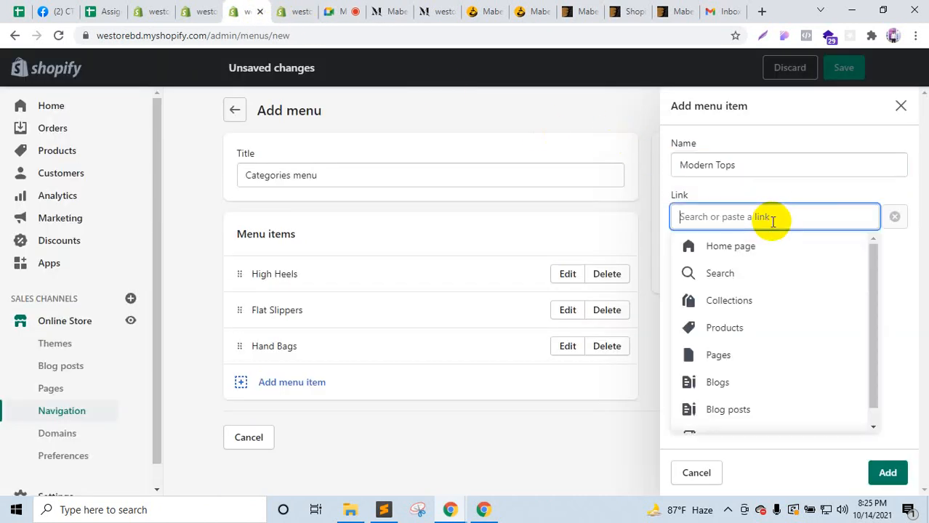
text(#)
click(761, 245)
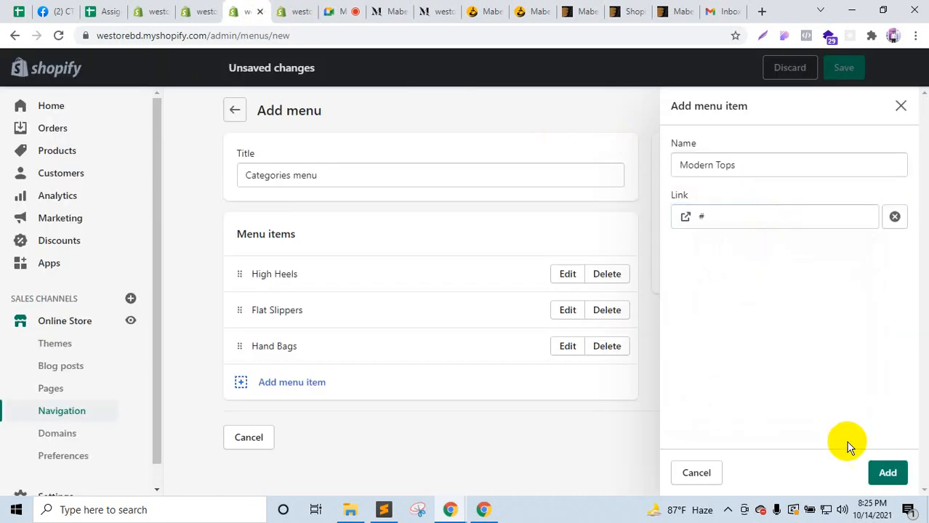
click(883, 471)
Step: Add a Fittops menu item with the # placeholder link
click(391, 8)
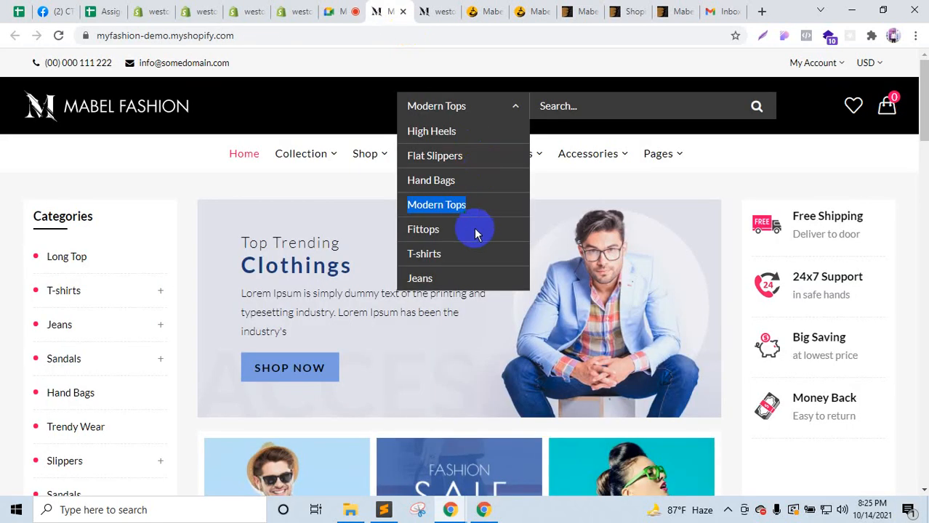
click(409, 231)
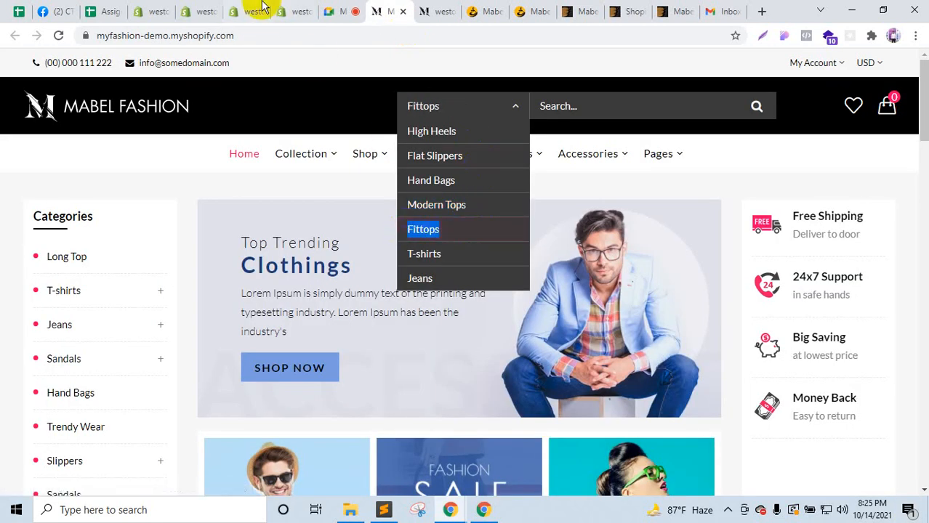
click(255, 9)
click(288, 9)
click(253, 8)
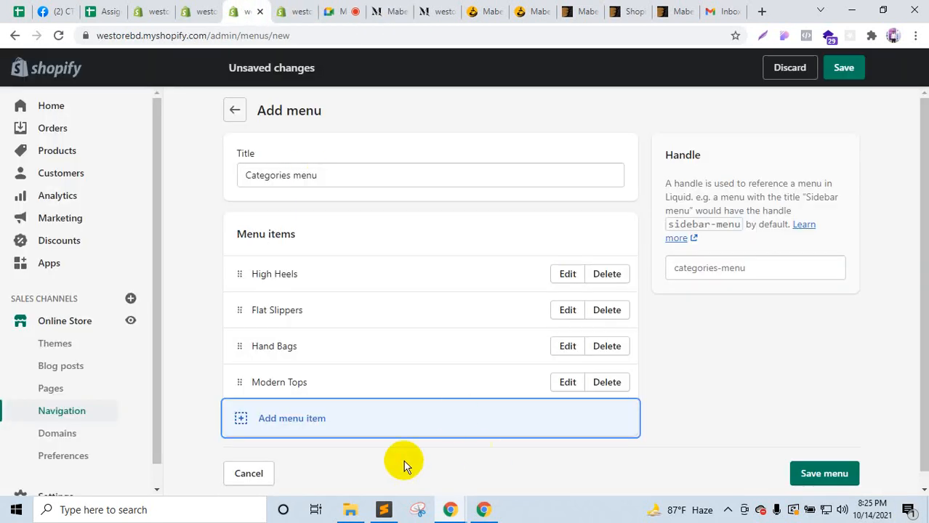
click(277, 417)
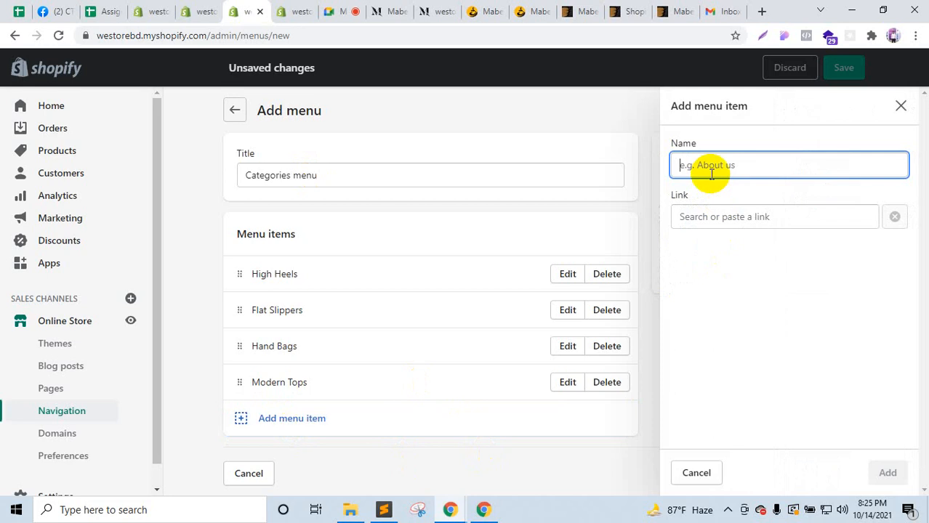
text(Fittops)
click(723, 221)
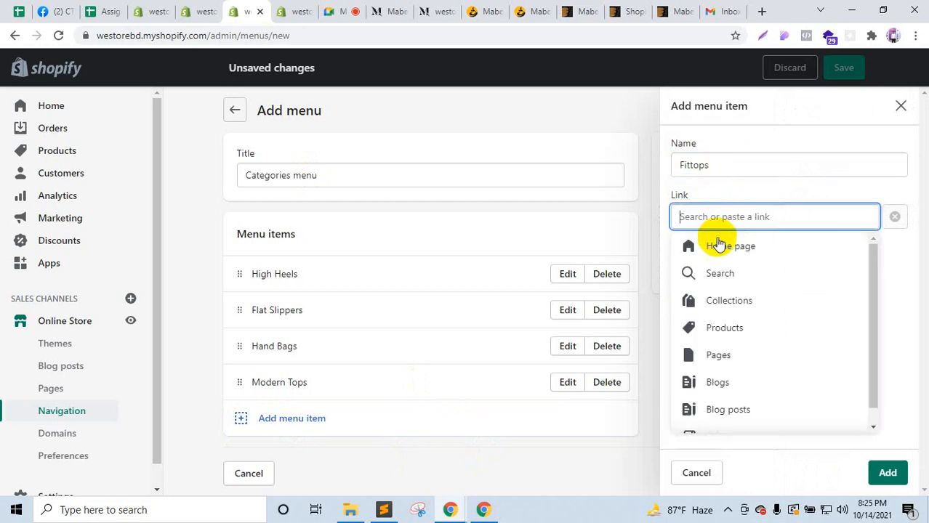
text(#)
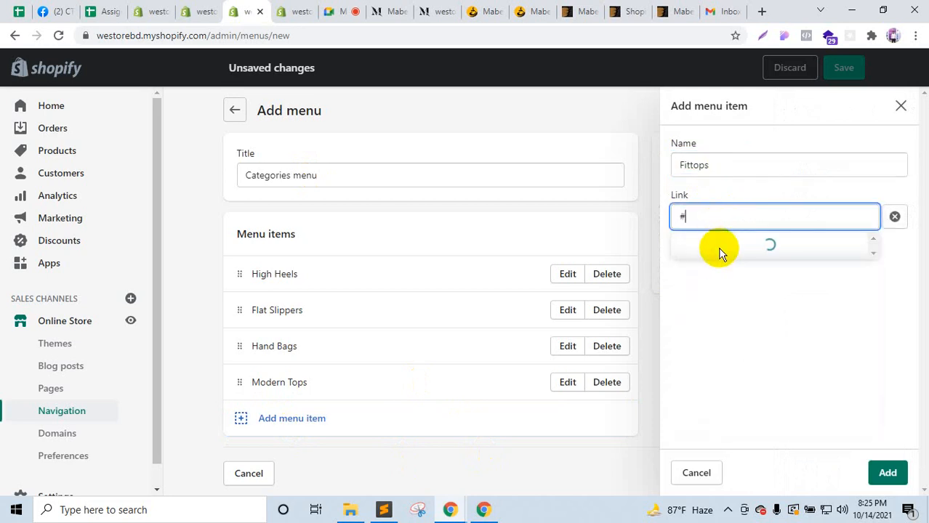
click(882, 472)
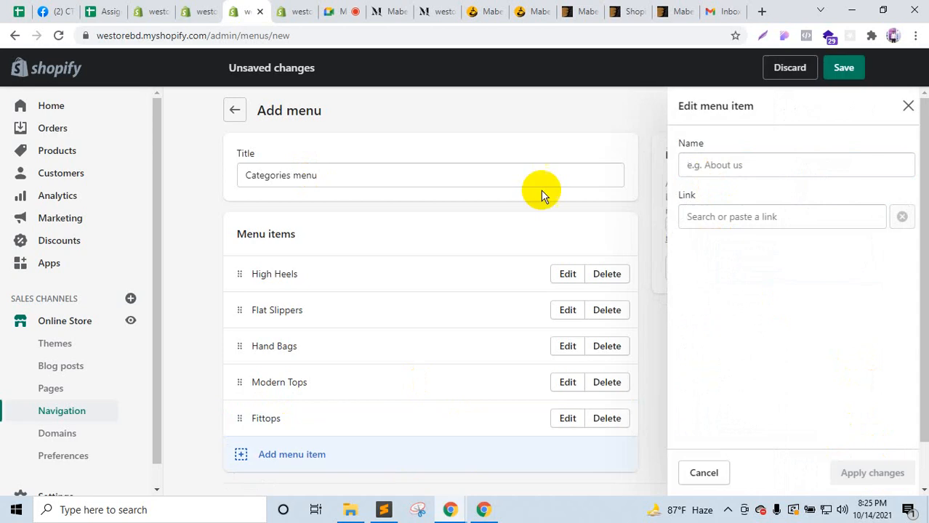
Step: Add a T-shirts menu item with the # placeholder link
click(383, 11)
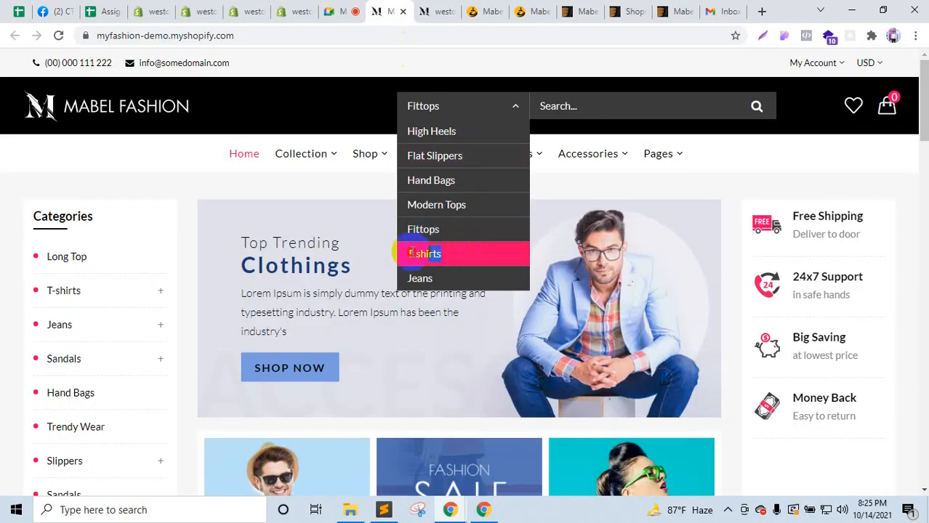
triple_click(398, 256)
key(ctrl+c)
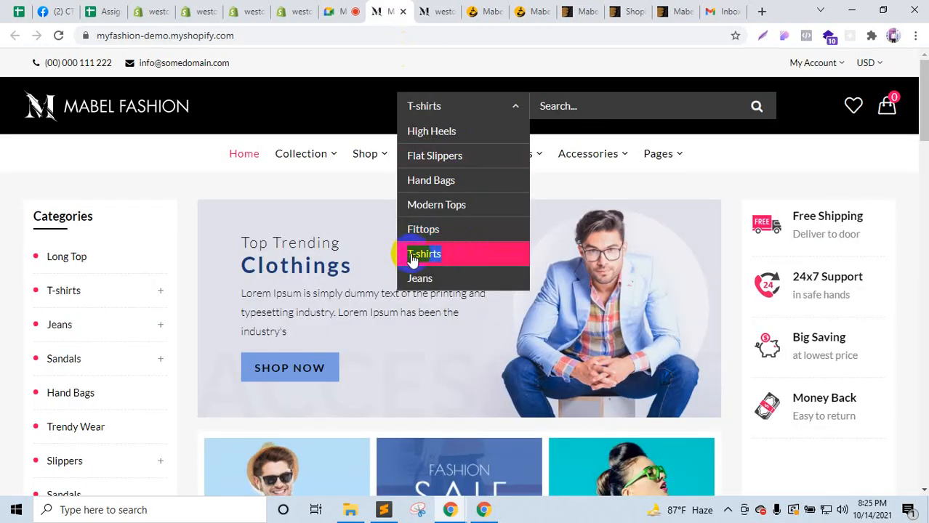
click(247, 11)
click(272, 466)
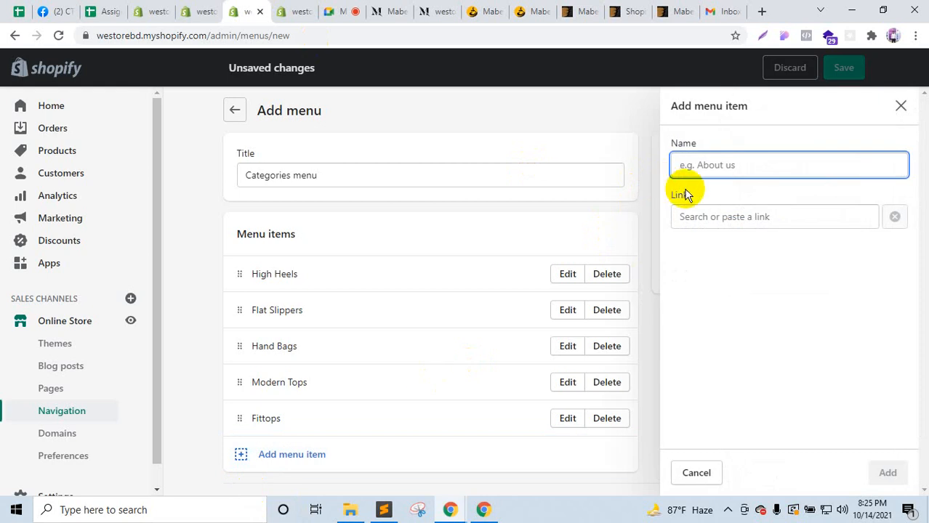
key(ctrl+v)
click(703, 220)
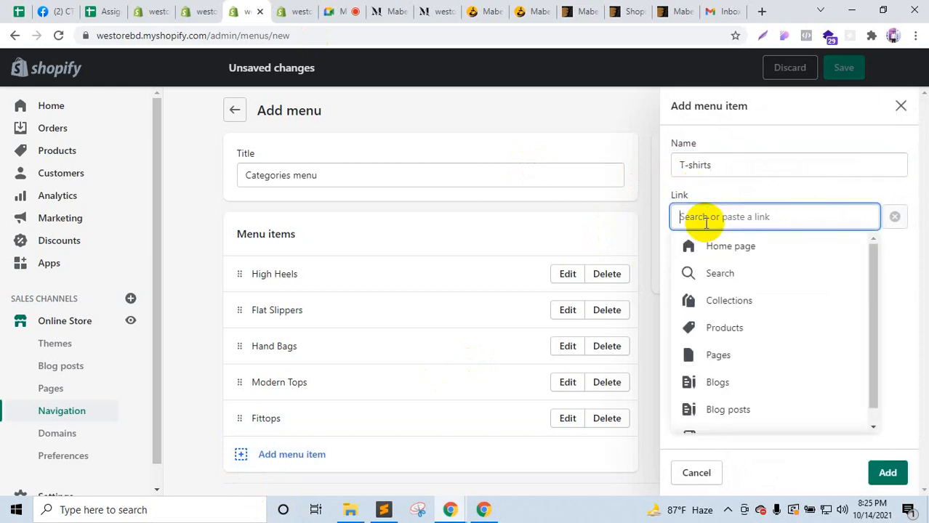
text(#)
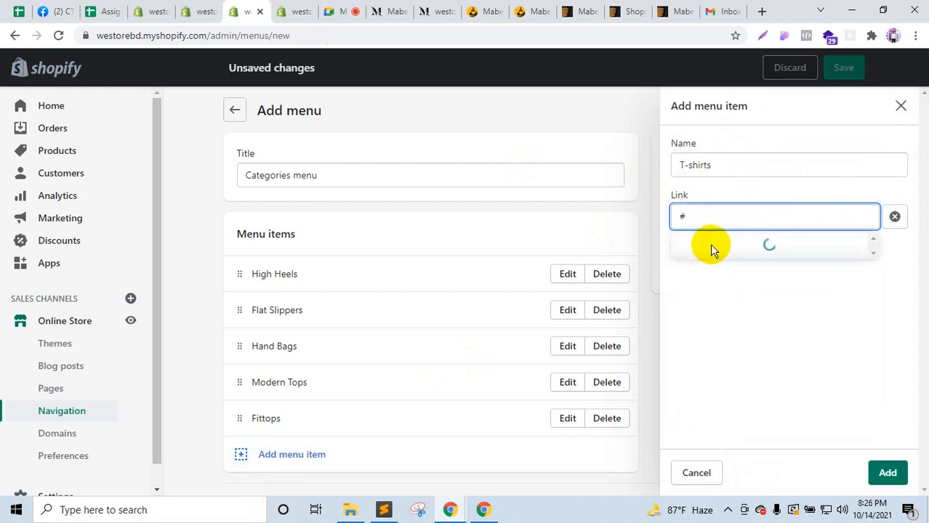
click(708, 246)
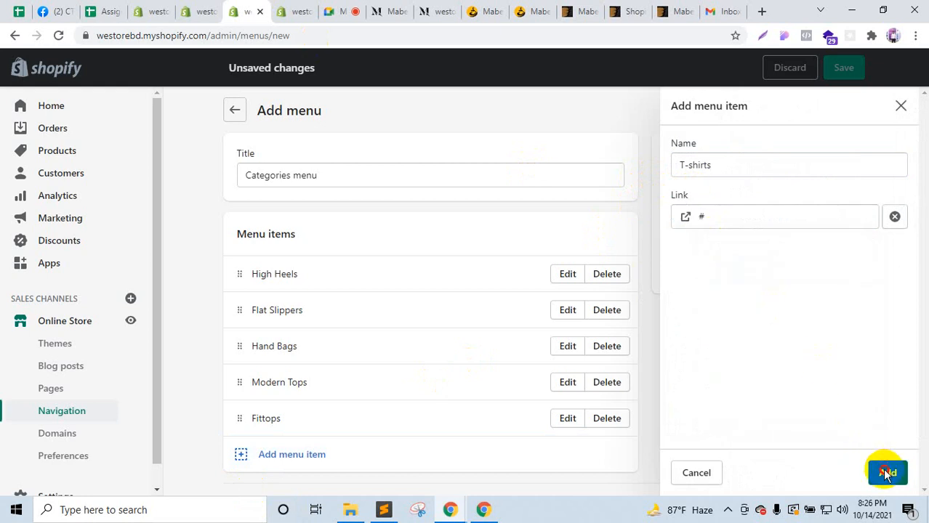
click(886, 473)
Step: Add a Jeans menu item with the # link, then save the Categories menu
click(398, 10)
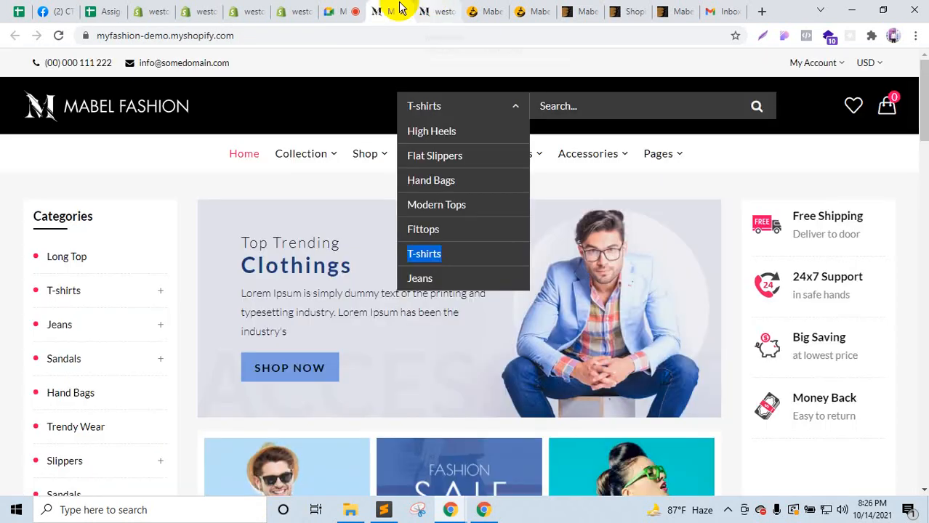
click(418, 279)
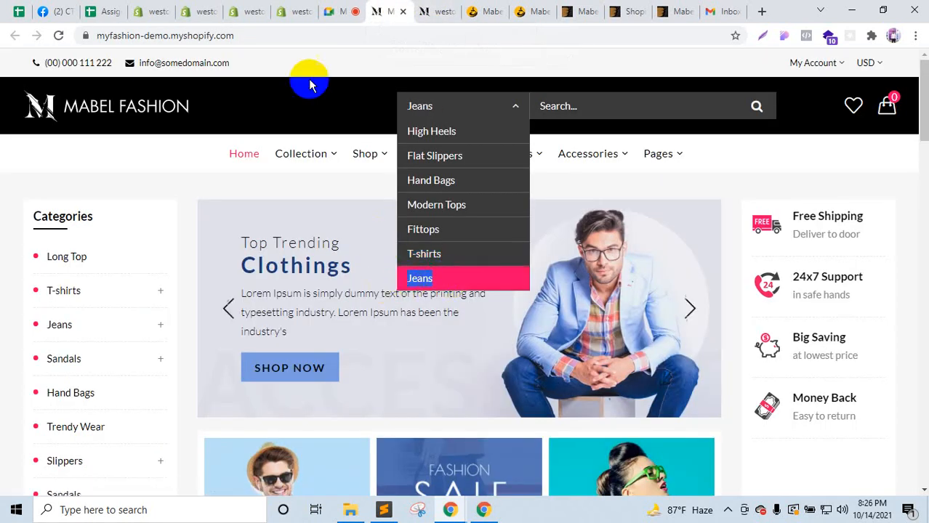
click(245, 11)
scroll(342, 466, down, 2)
click(298, 407)
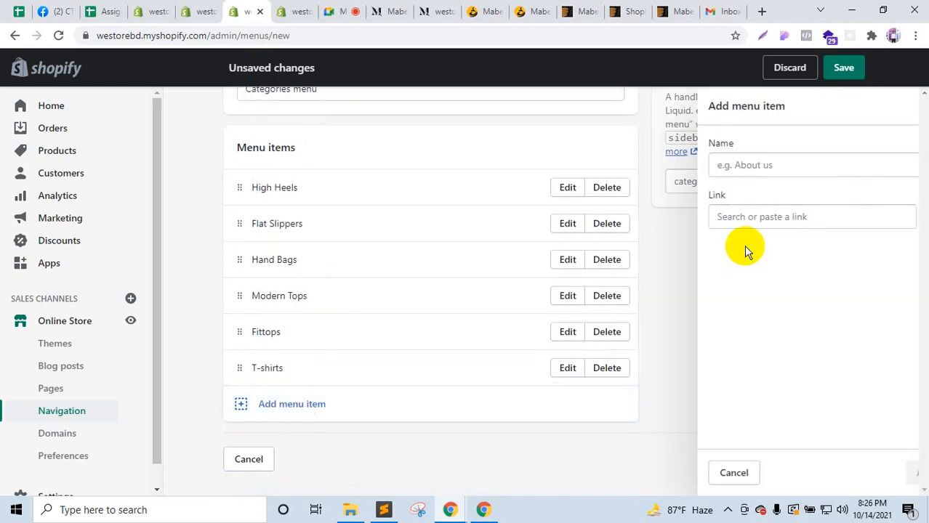
text(Jeans)
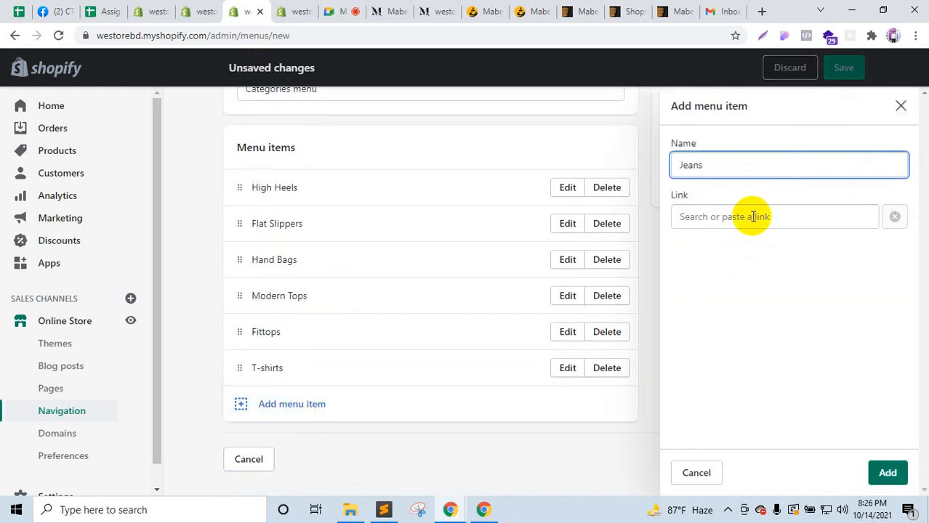
click(753, 217)
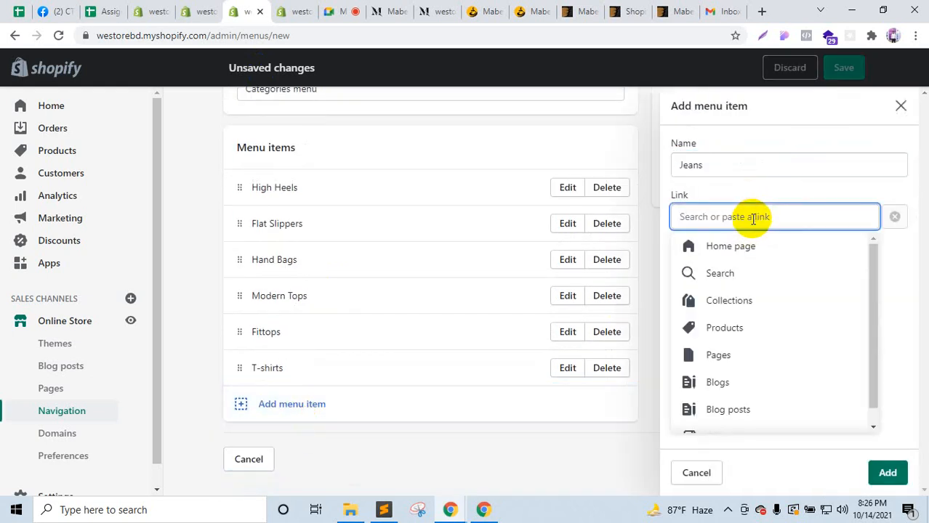
text(#)
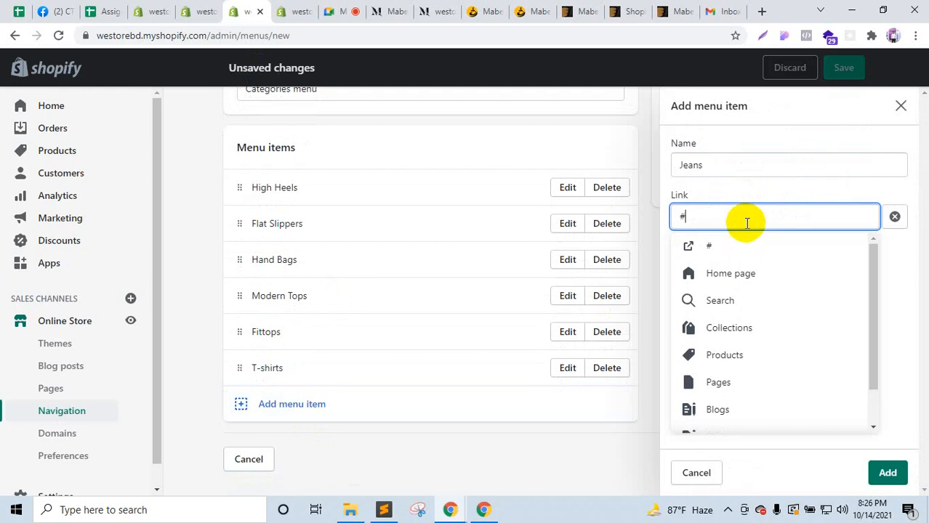
click(729, 245)
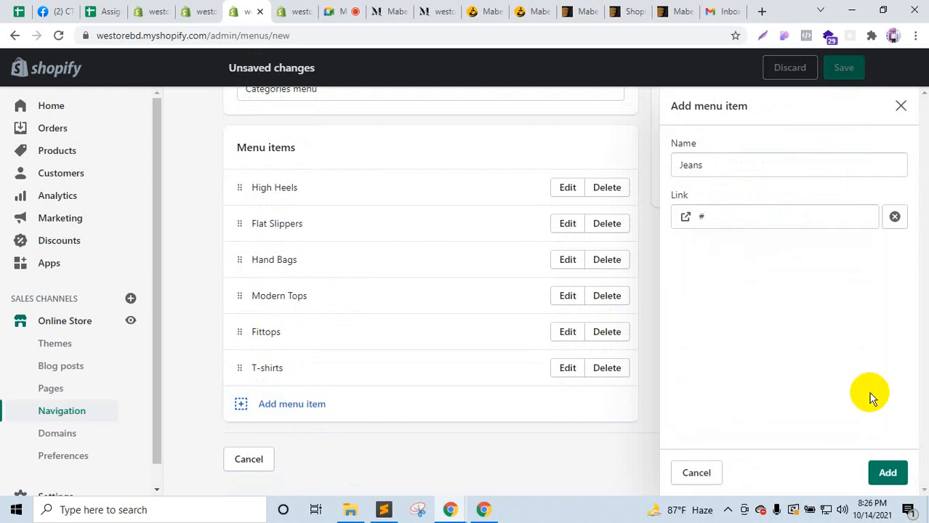
click(881, 473)
click(825, 494)
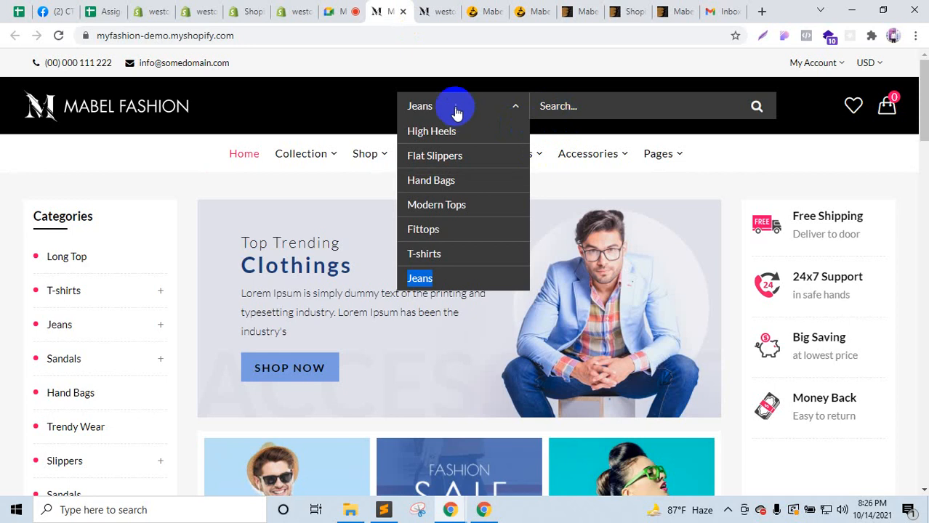
mouse_move(324, 161)
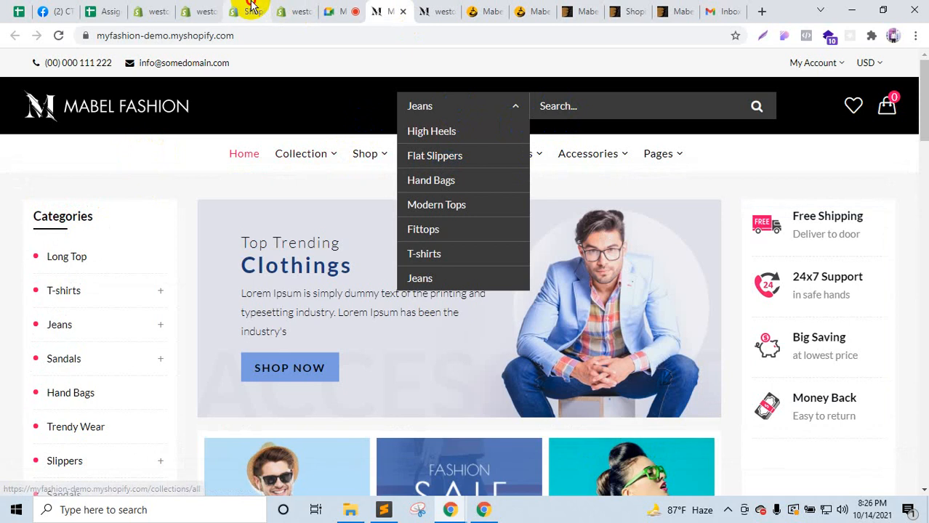
click(248, 11)
Step: Create a new menu from the Navigation list and title it Collection
scroll(465, 306, down, 2)
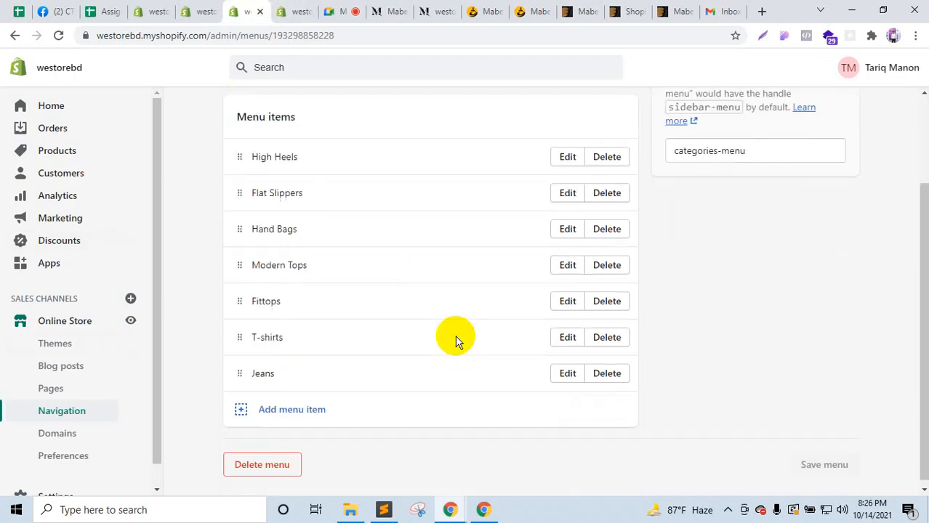
click(76, 412)
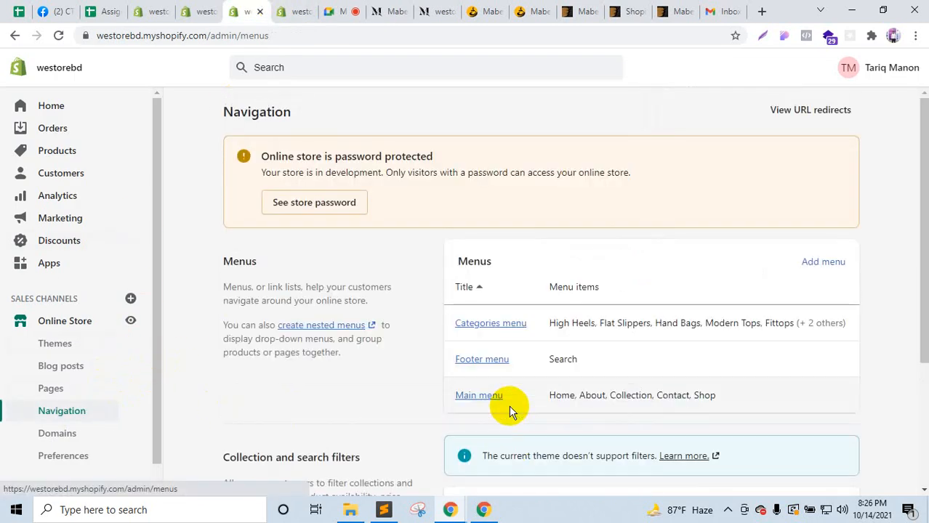
click(824, 263)
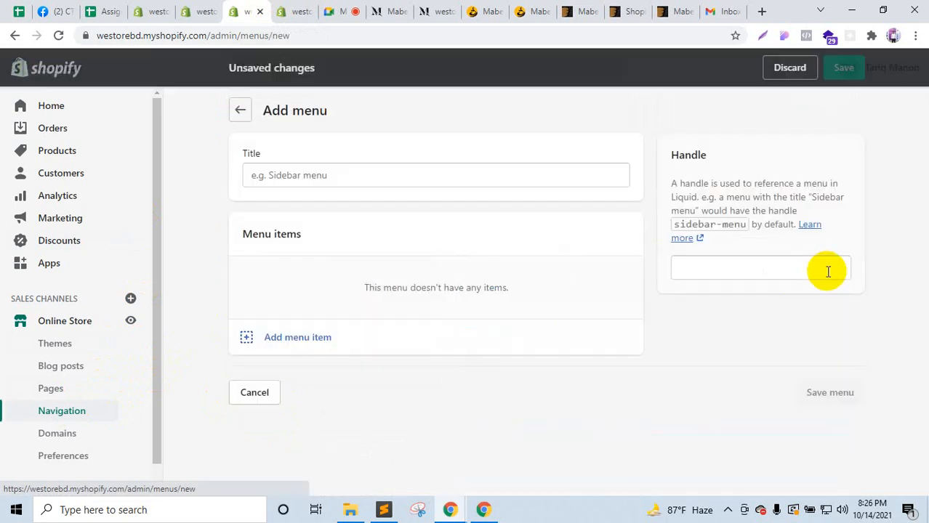
click(386, 9)
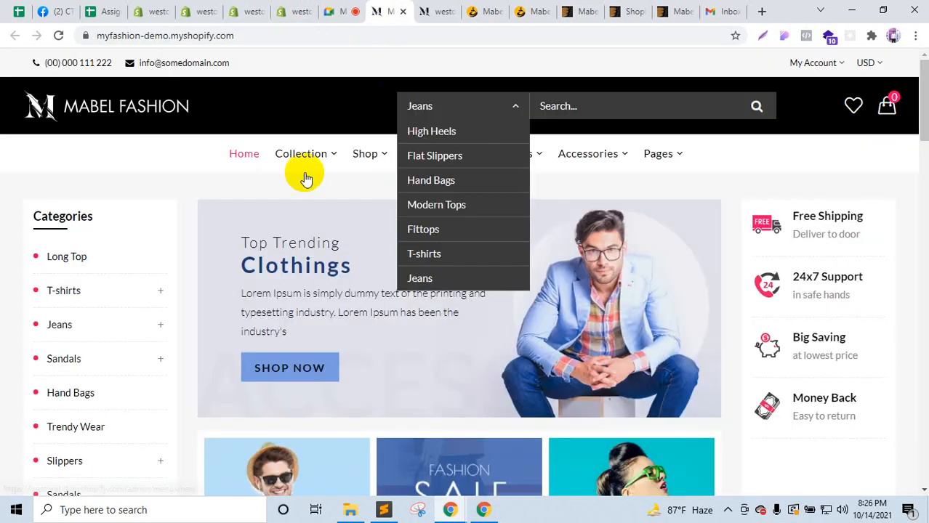
click(248, 11)
click(308, 175)
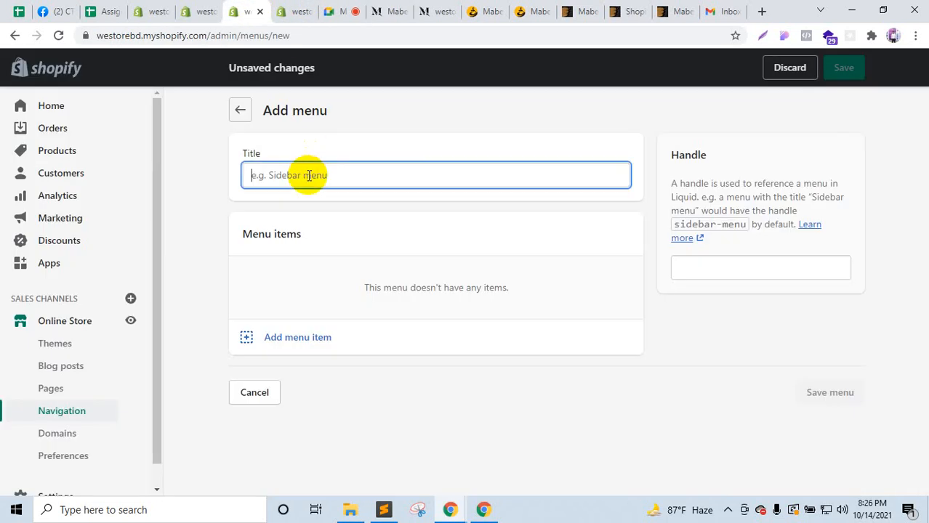
text(Collection)
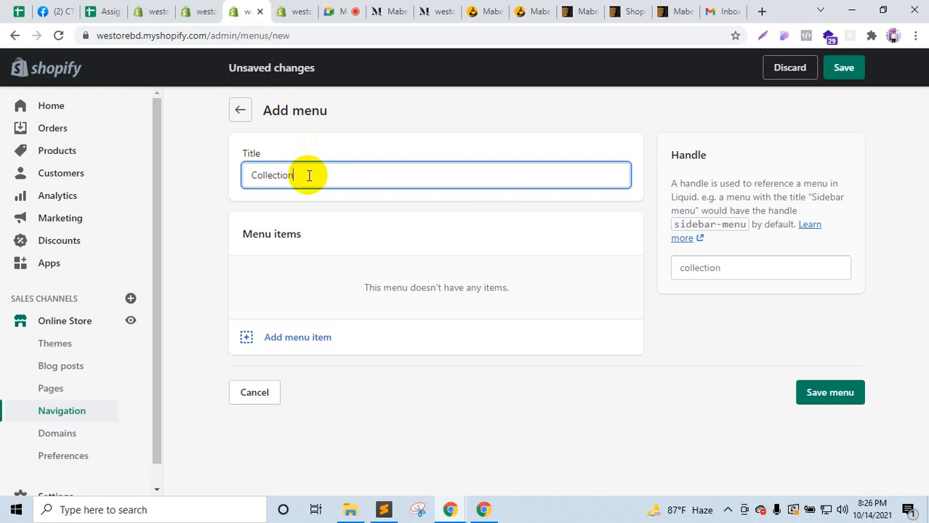
Step: Start Collection's first menu item and copy the HAND BAGS heading from the demo storefront
click(276, 336)
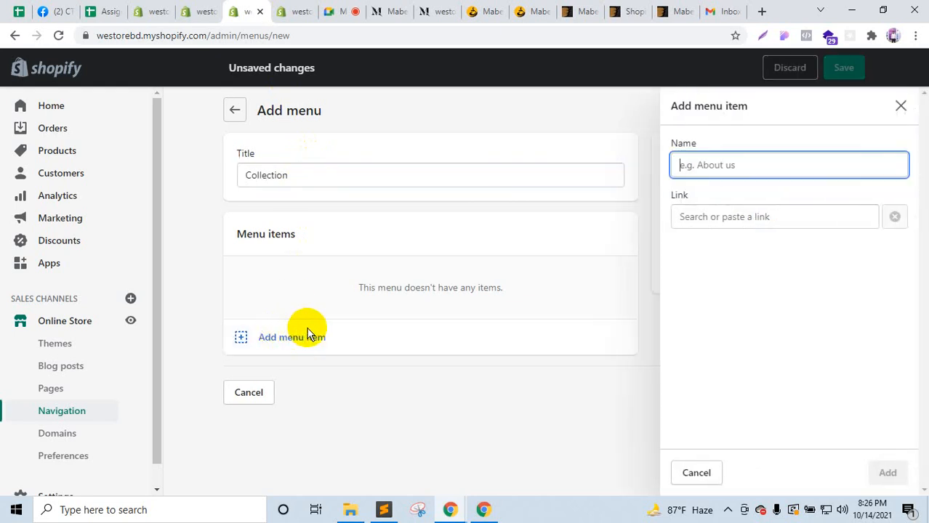
click(389, 7)
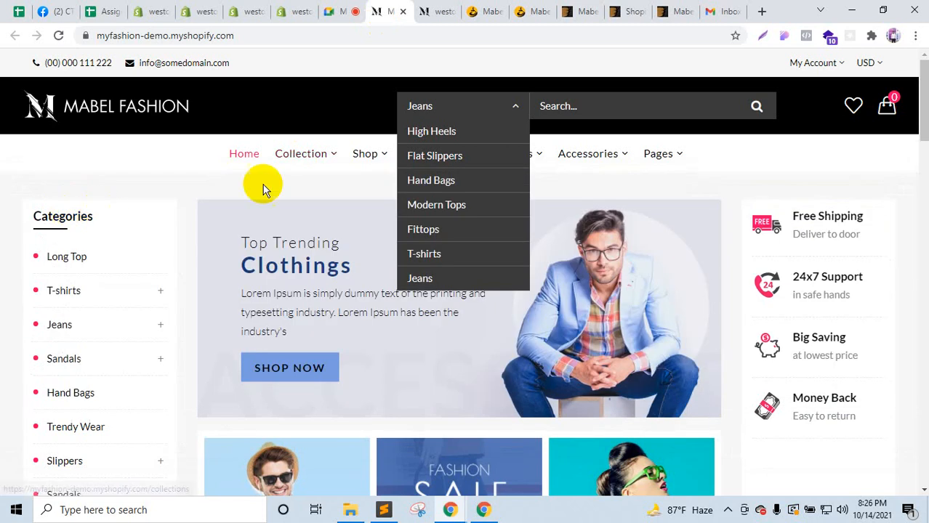
mouse_move(313, 161)
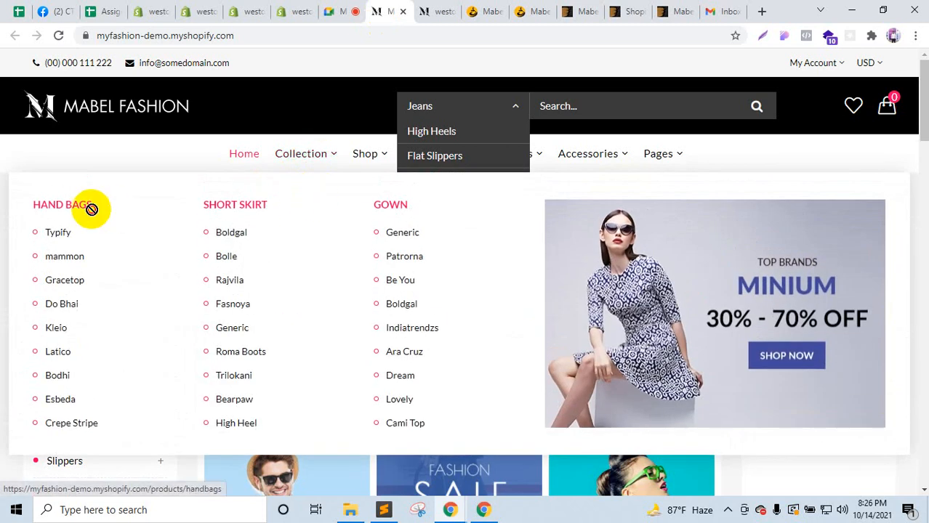
mouse_move(91, 209)
mouse_down()
mouse_move(22, 206)
mouse_move(92, 204)
mouse_up()
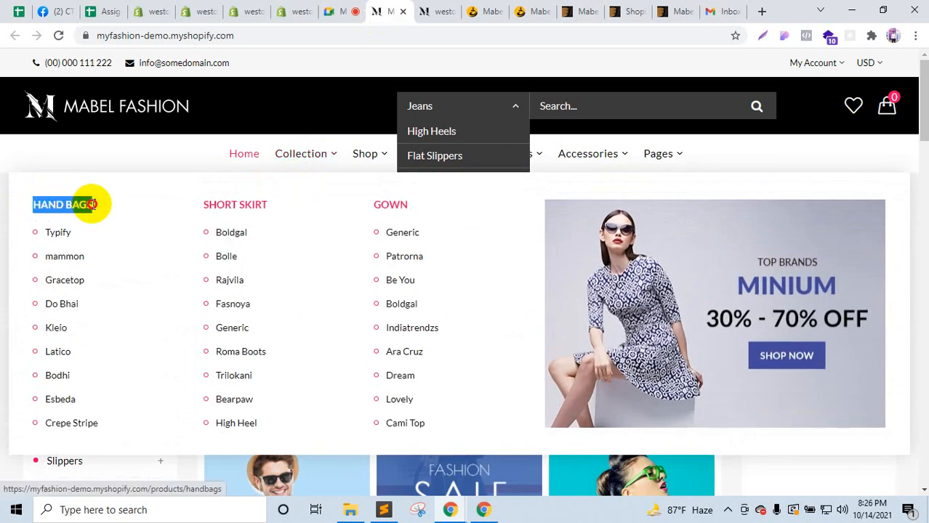
click(292, 9)
click(263, 8)
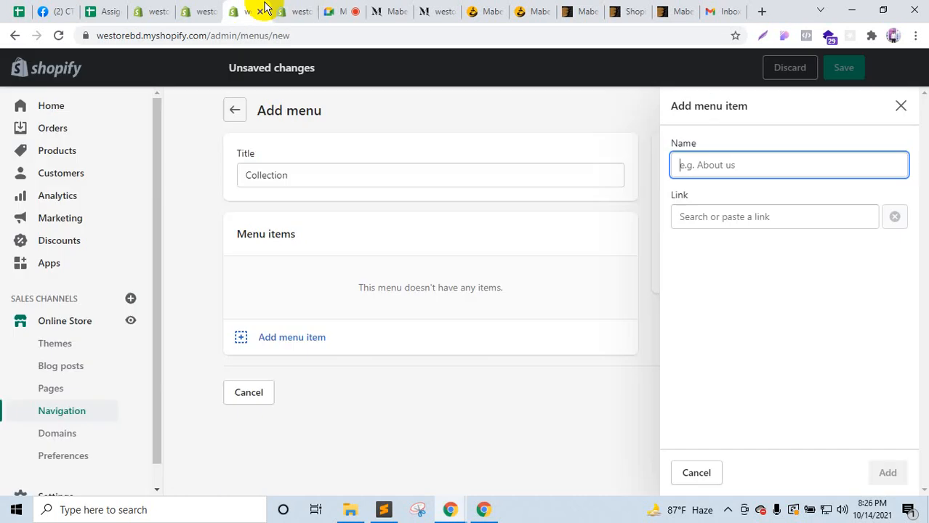
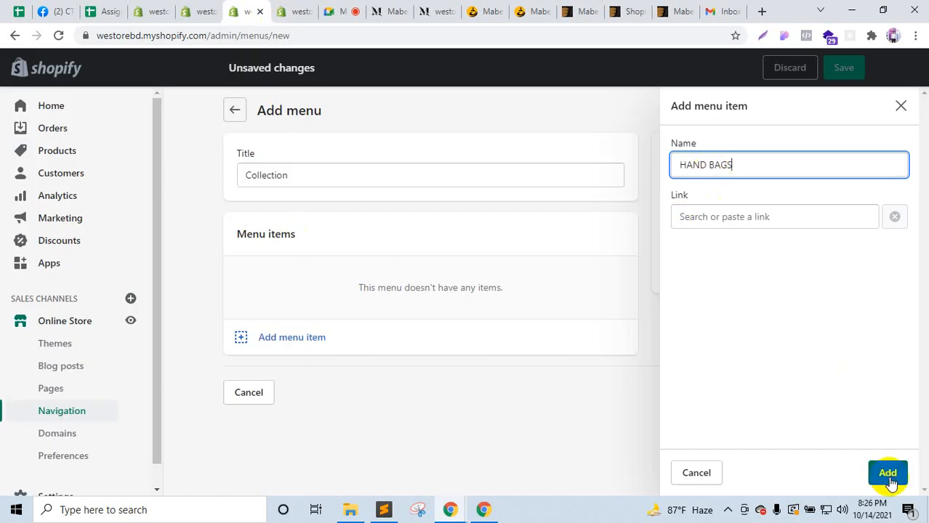
Step: Link HAND BAGS to # and add it as the Collection menu's first item
click(376, 5)
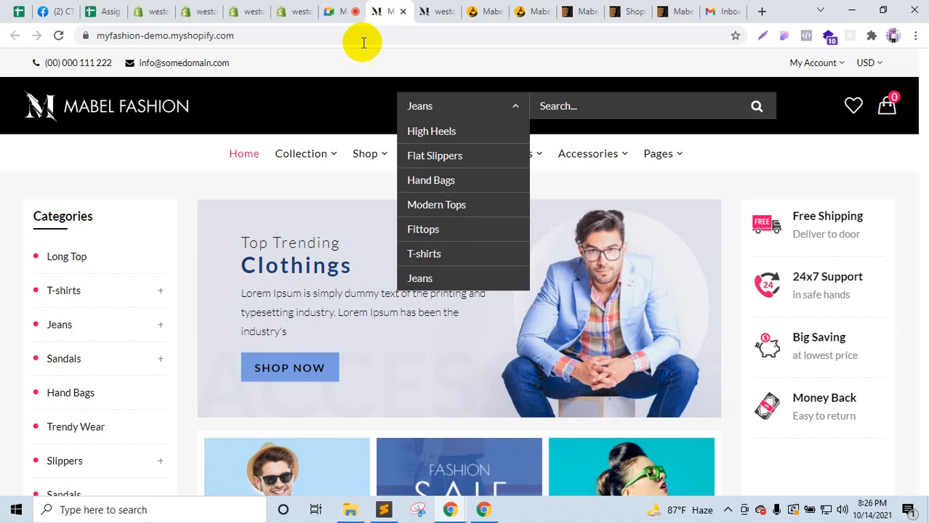
mouse_move(277, 173)
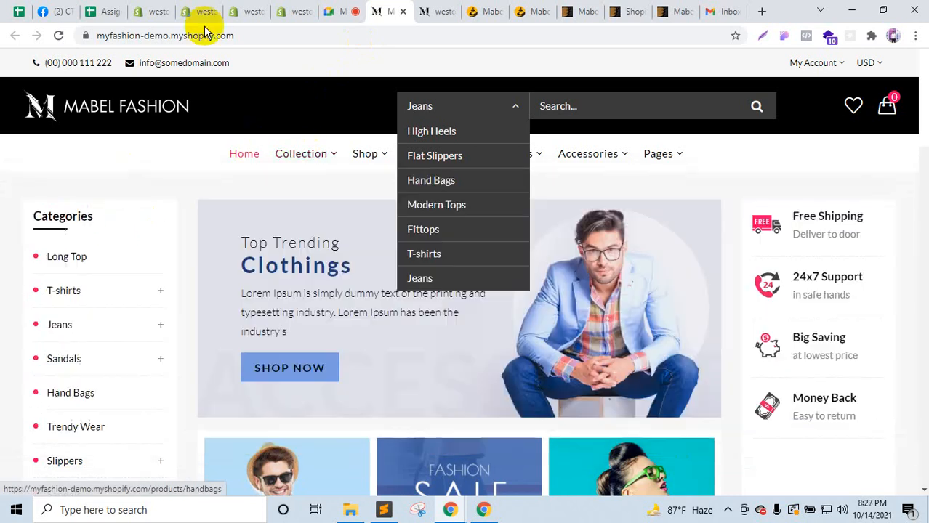
click(253, 9)
click(760, 224)
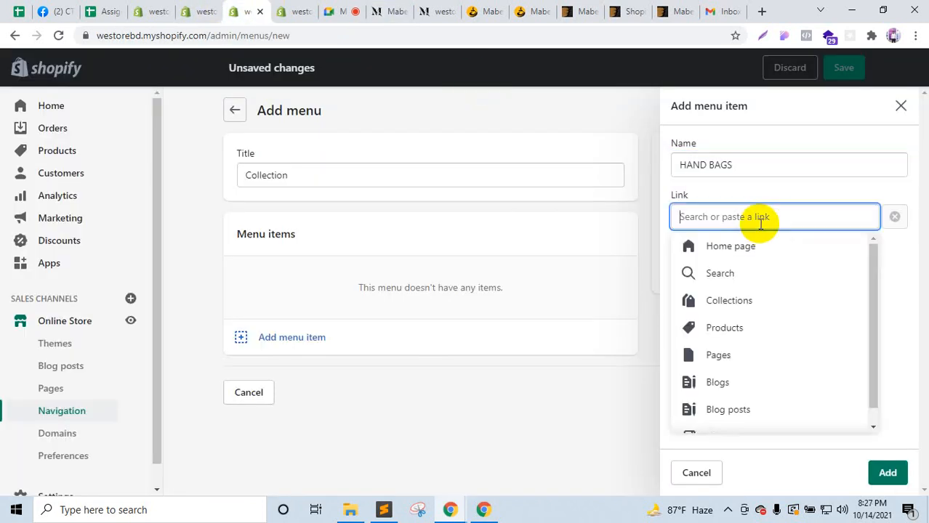
text(#)
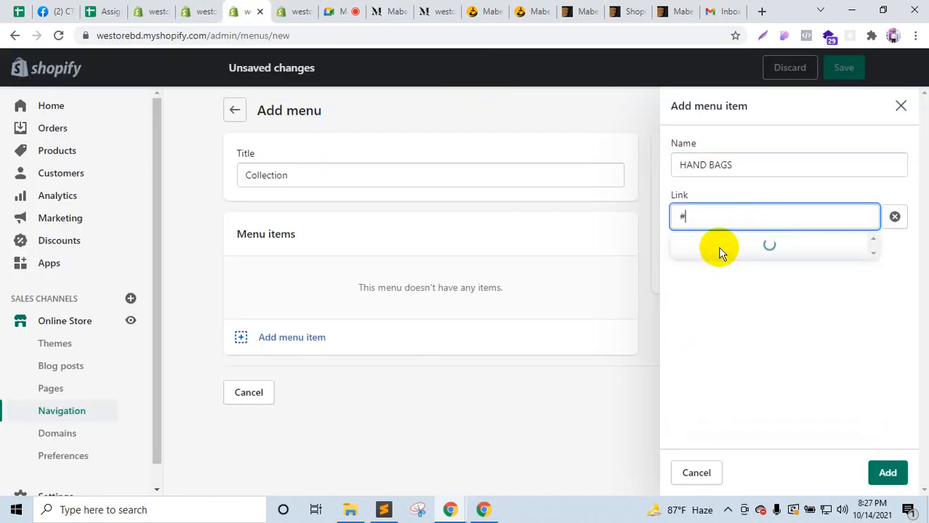
click(721, 246)
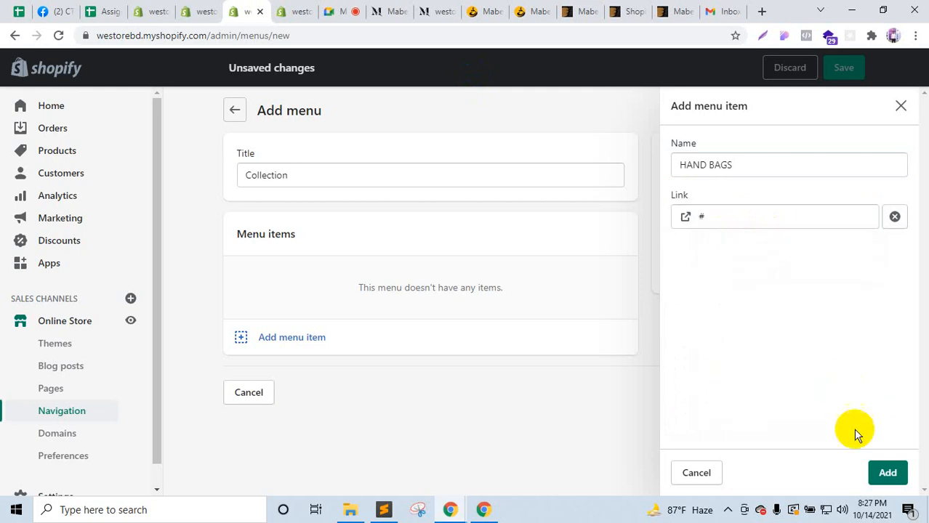
click(886, 473)
Step: Start another menu item and copy the Typify name from the demo's Collection mega menu
click(250, 306)
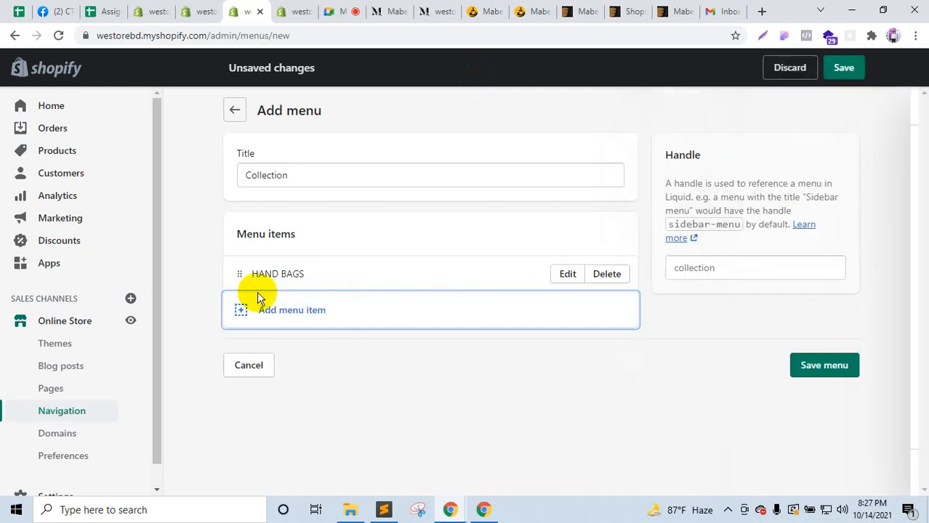
click(383, 8)
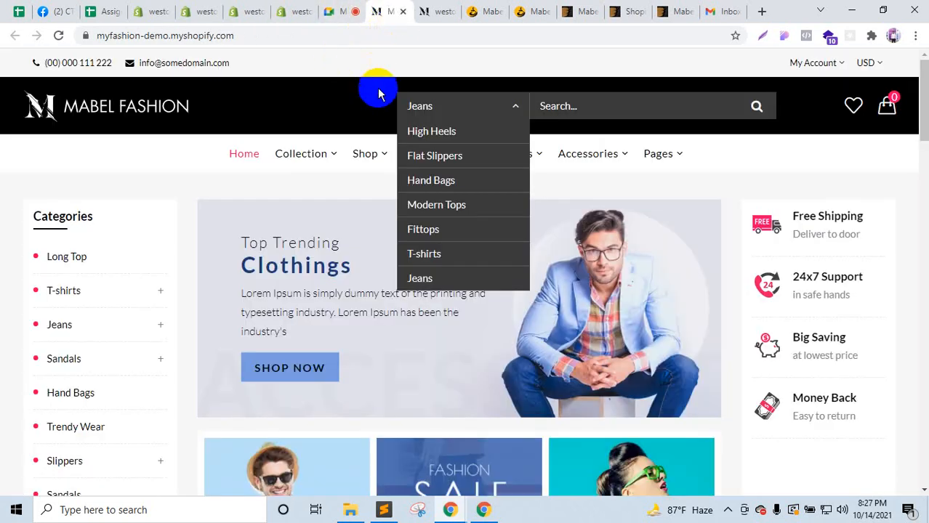
mouse_move(321, 156)
drag(175, 223, 48, 229)
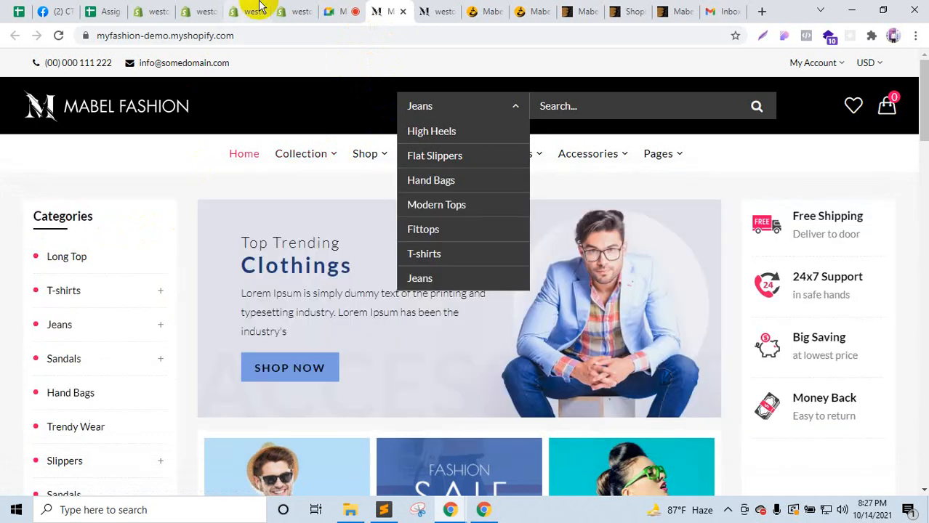
Step: Add a Typify item linked to # and nest it under HAND BAGS
click(247, 10)
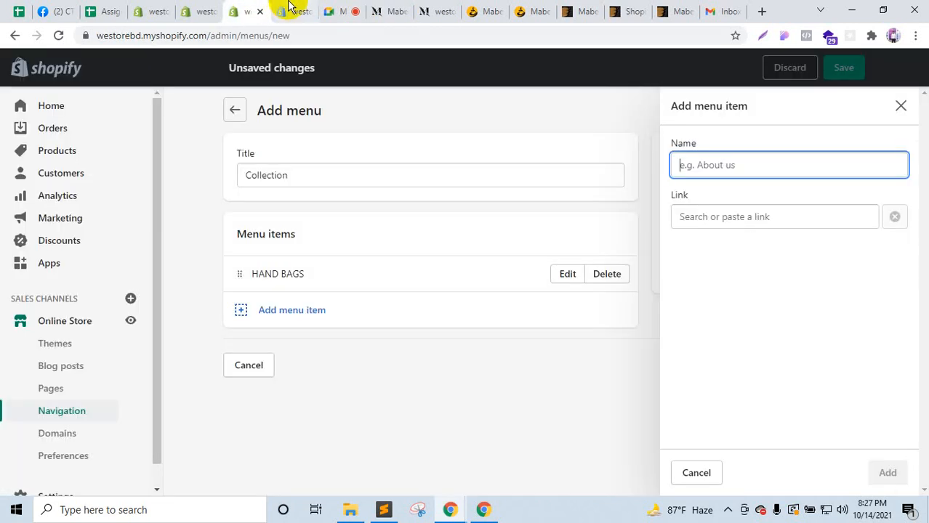
click(285, 314)
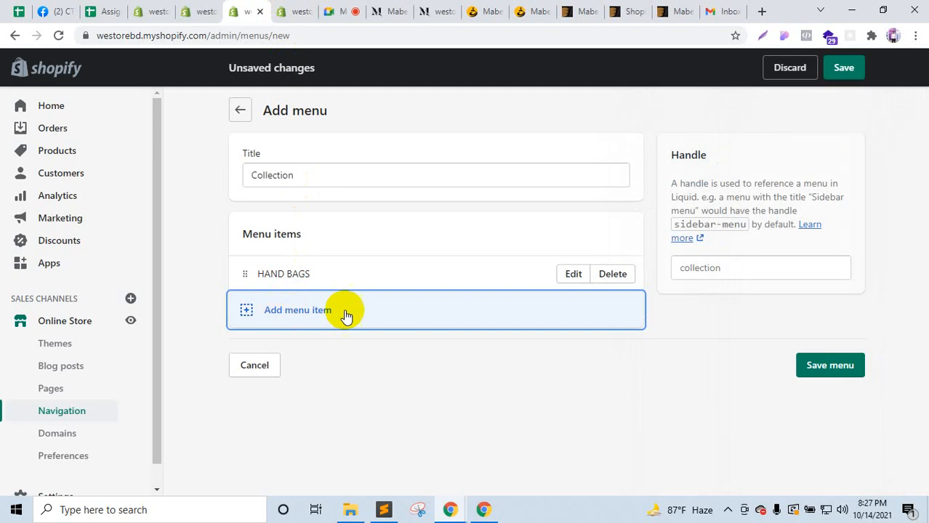
click(385, 312)
text(Typify)
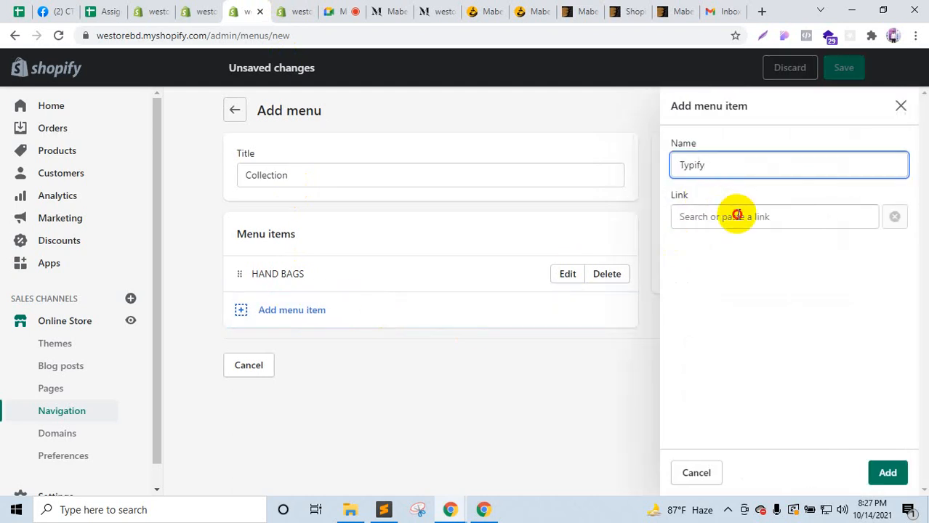
click(736, 216)
text(#)
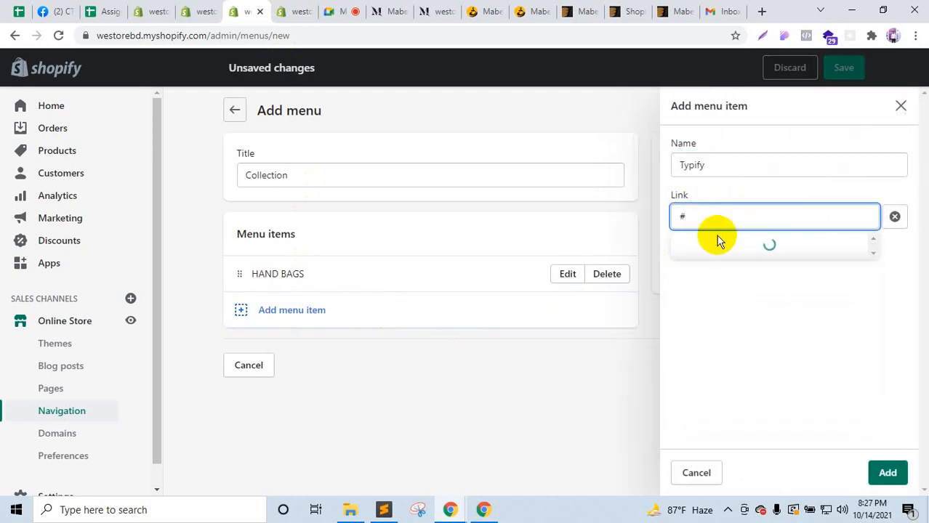
click(722, 247)
click(886, 473)
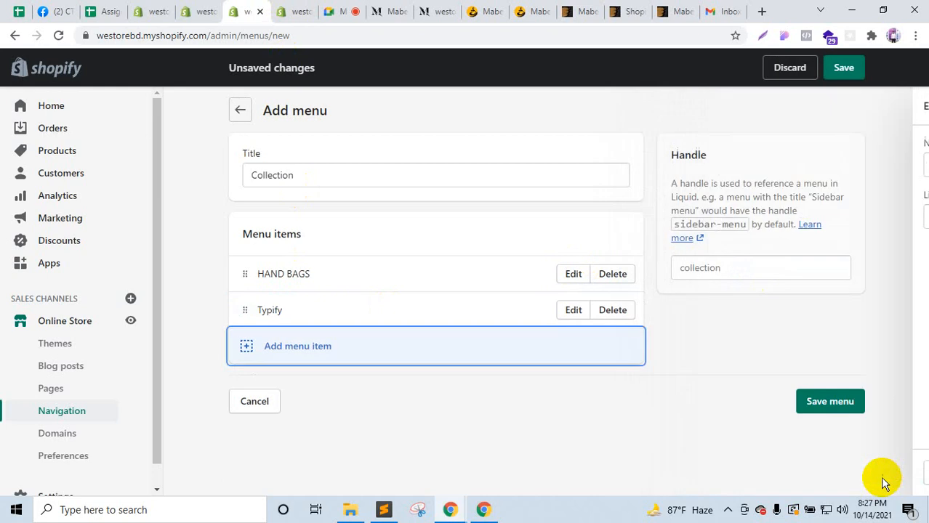
drag(248, 314, 280, 320)
Step: Copy mammon from the demo mega menu and add it under HAND BAGS with a # link
click(266, 347)
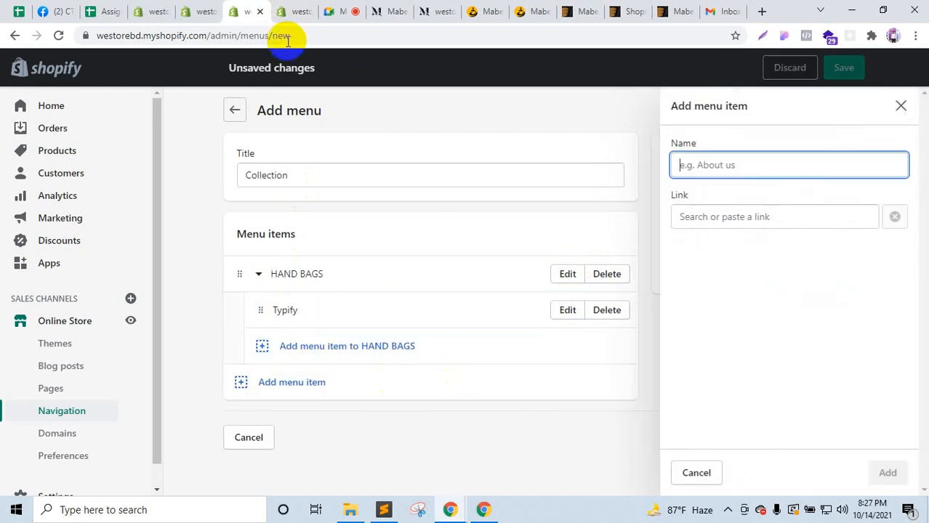
click(383, 8)
mouse_move(301, 153)
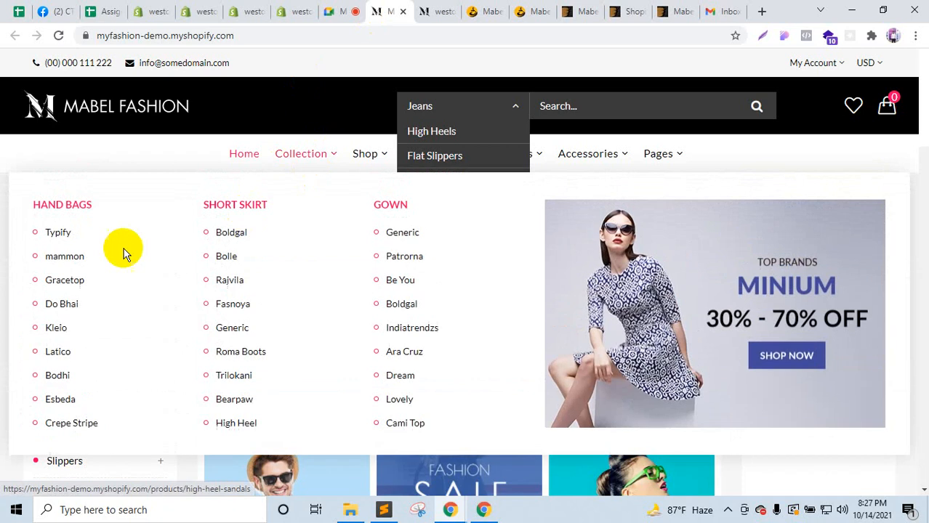
drag(93, 262, 47, 254)
key(ctrl+c)
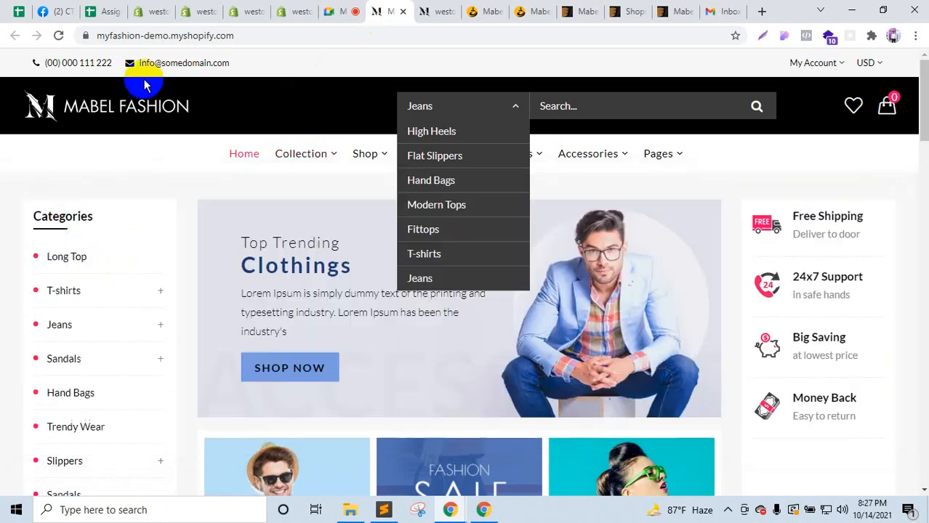
click(298, 10)
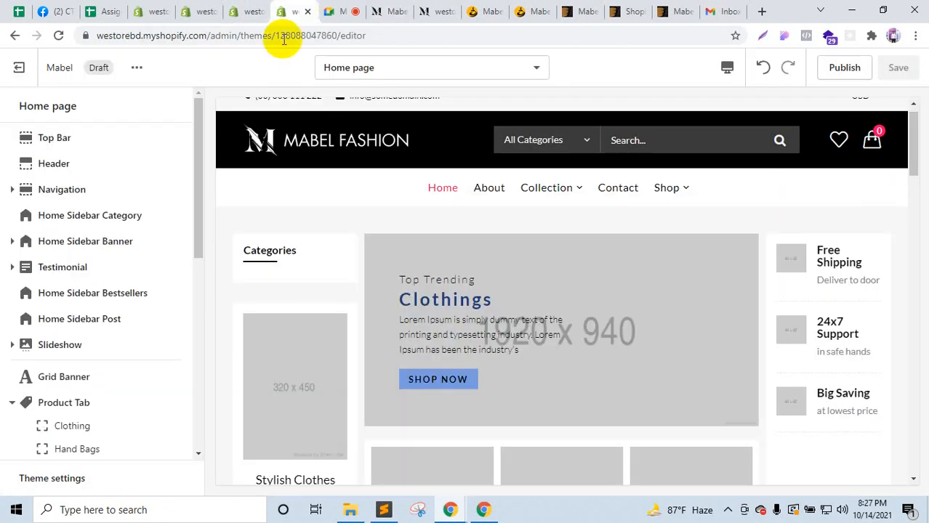
click(247, 11)
click(263, 349)
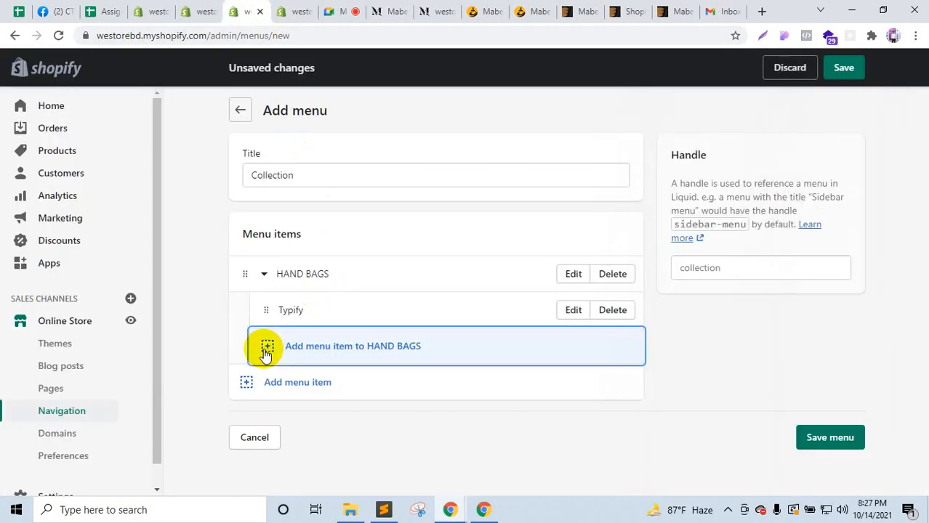
key(ctrl+v)
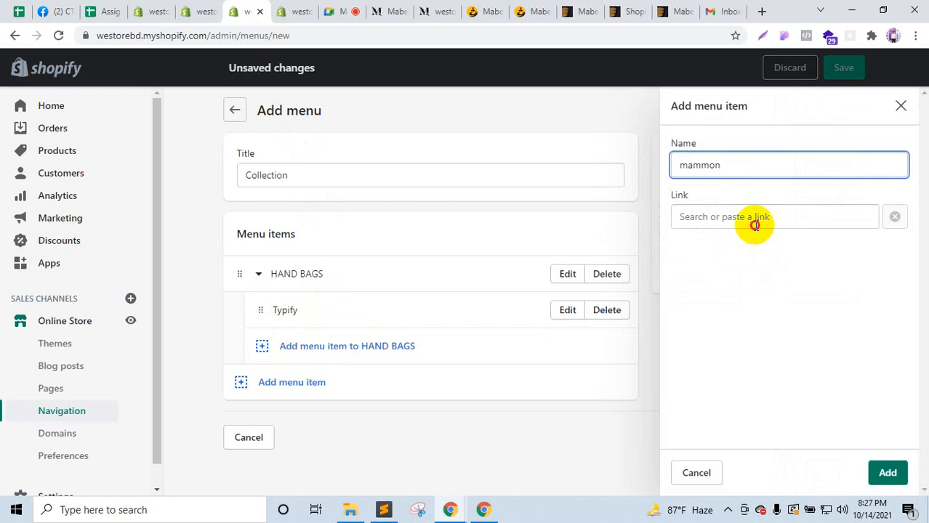
click(754, 225)
text(#)
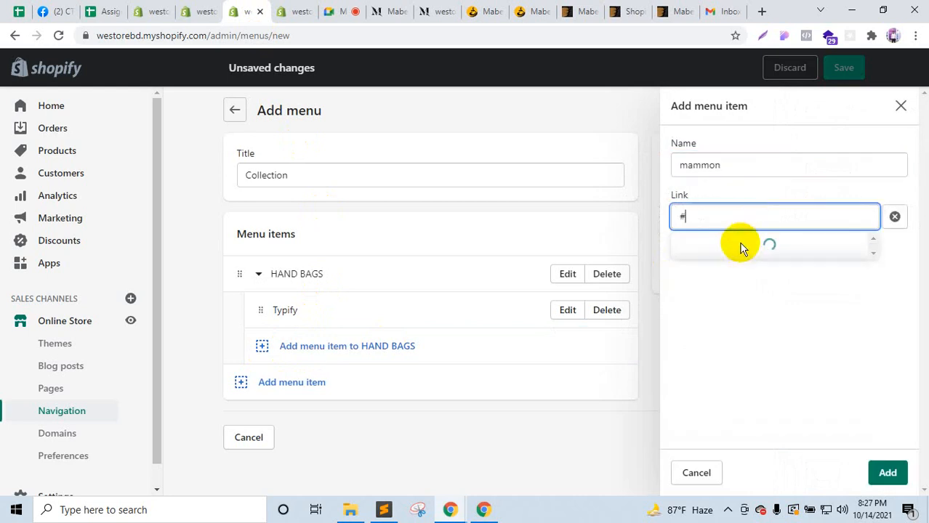
click(740, 243)
click(888, 473)
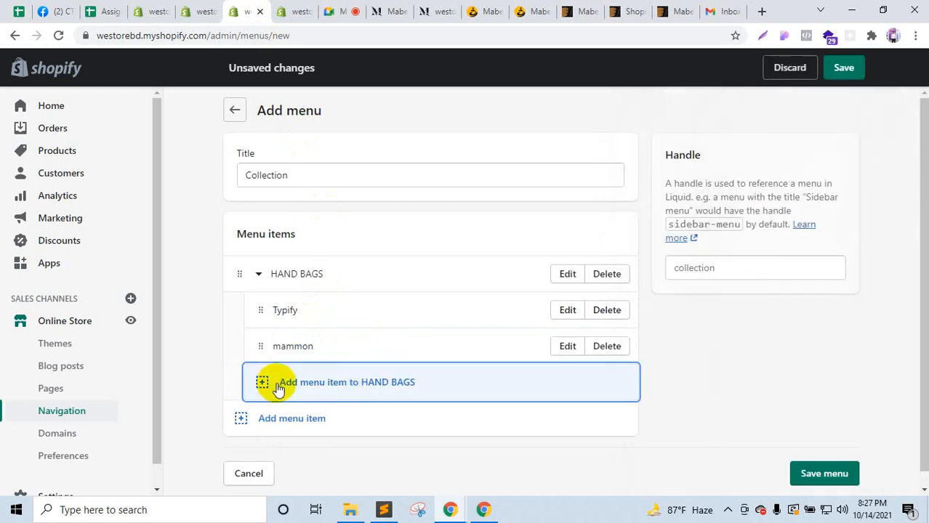
Step: Copy Gracetop from the demo mega menu and add it under HAND BAGS with a # link
click(278, 389)
click(301, 11)
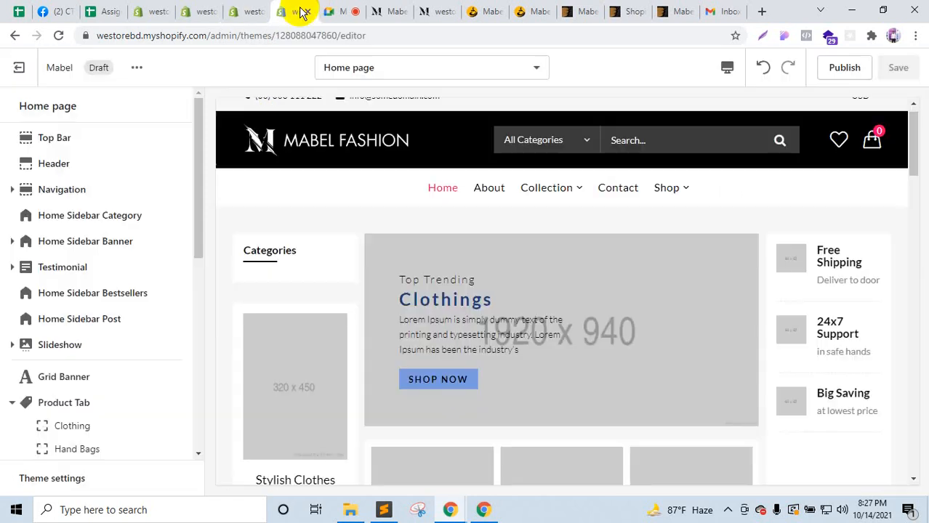
click(397, 9)
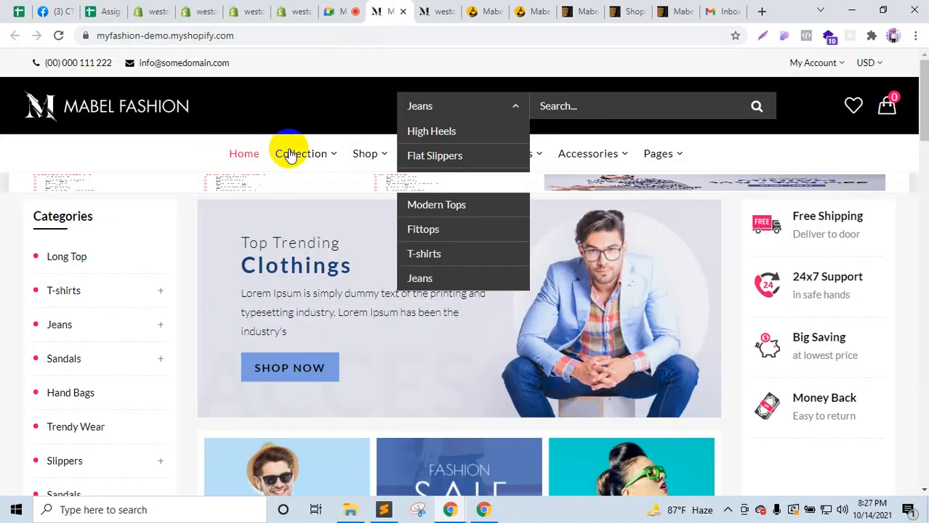
mouse_move(294, 153)
drag(93, 288, 38, 275)
key(ctrl+c)
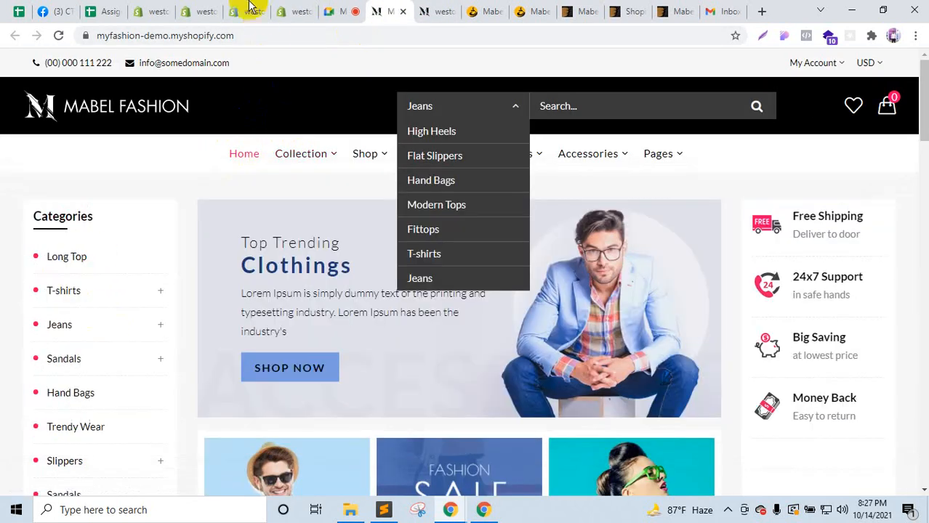
click(249, 9)
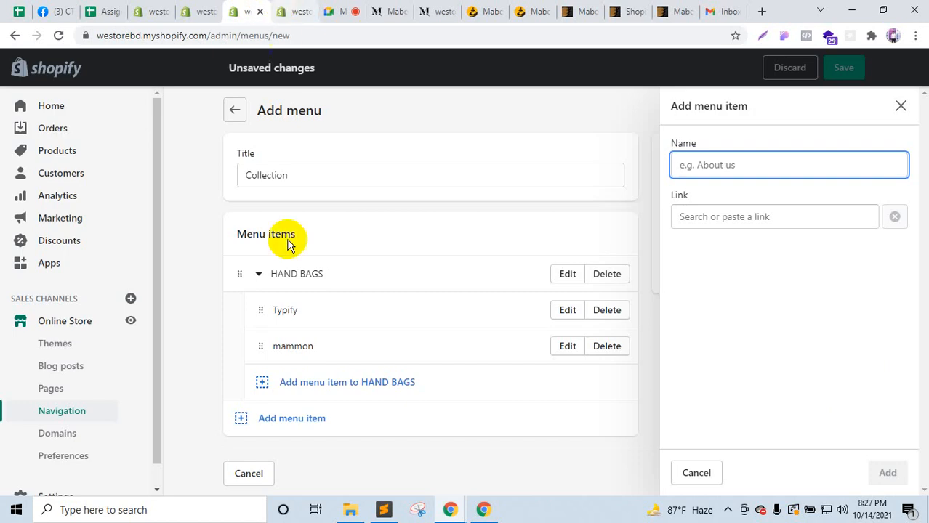
click(262, 383)
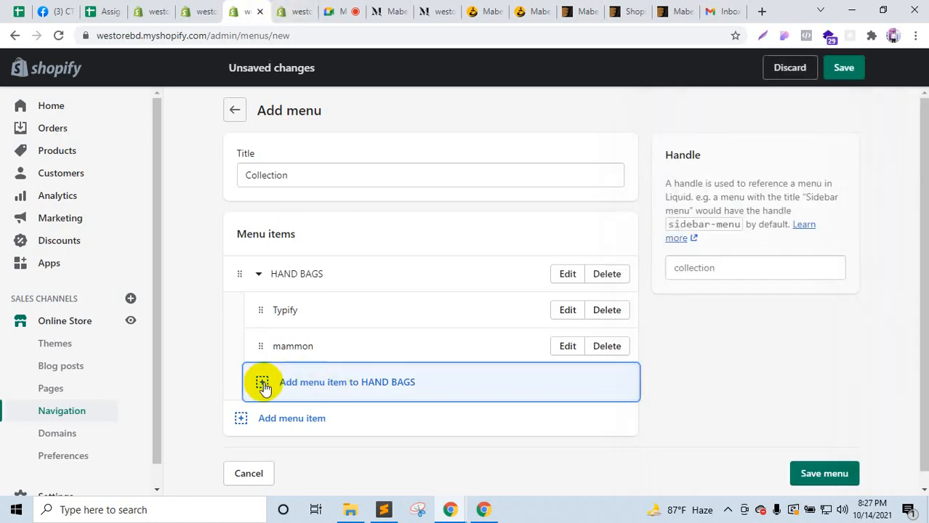
key(ctrl+v)
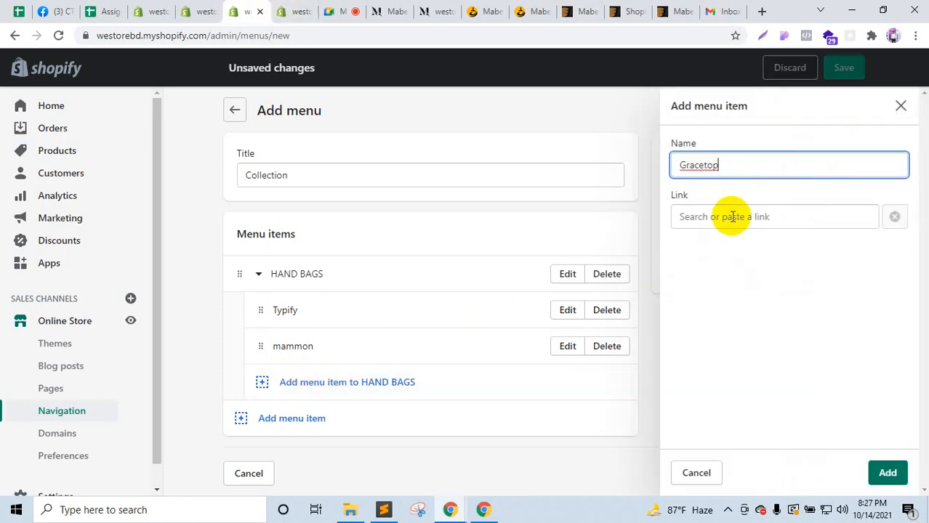
click(729, 217)
text(#)
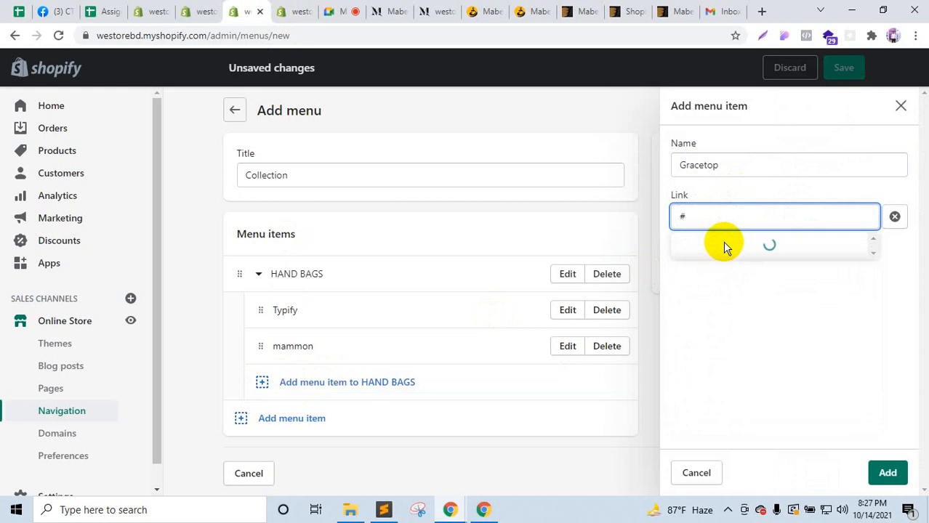
click(883, 473)
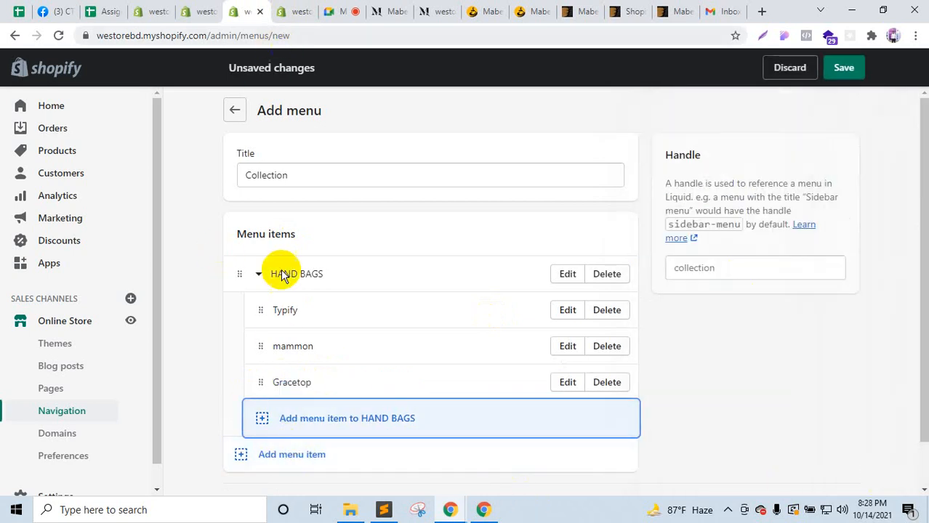
Step: Copy the SHORT SKIRT heading from the demo store's mega menu
click(392, 8)
mouse_move(332, 153)
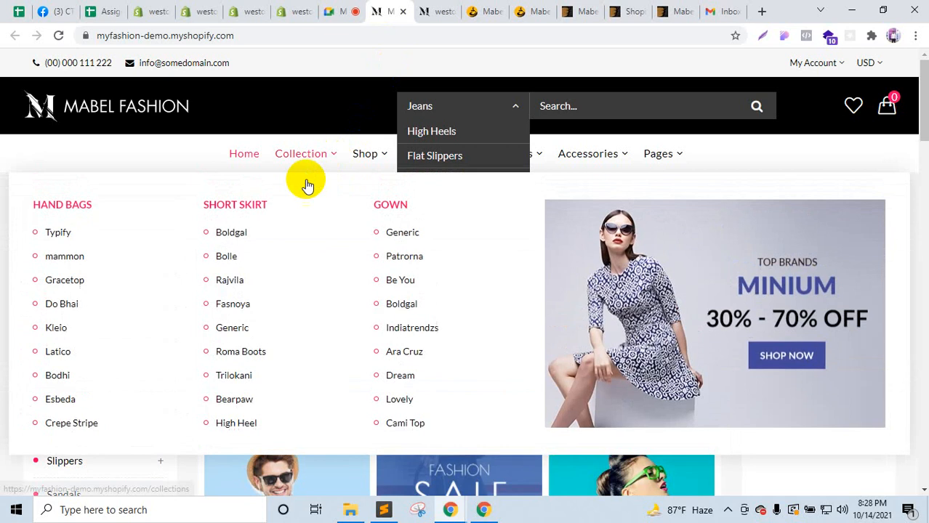
drag(201, 207, 219, 206)
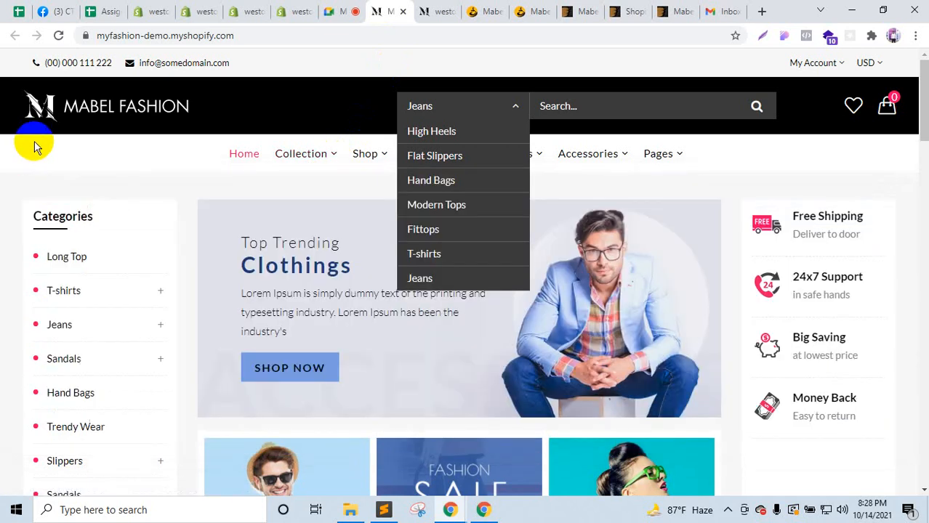
click(256, 10)
Step: Add a top-level SHORT SKIRT item linked to #, fixing the name's spelling and capitals
click(241, 458)
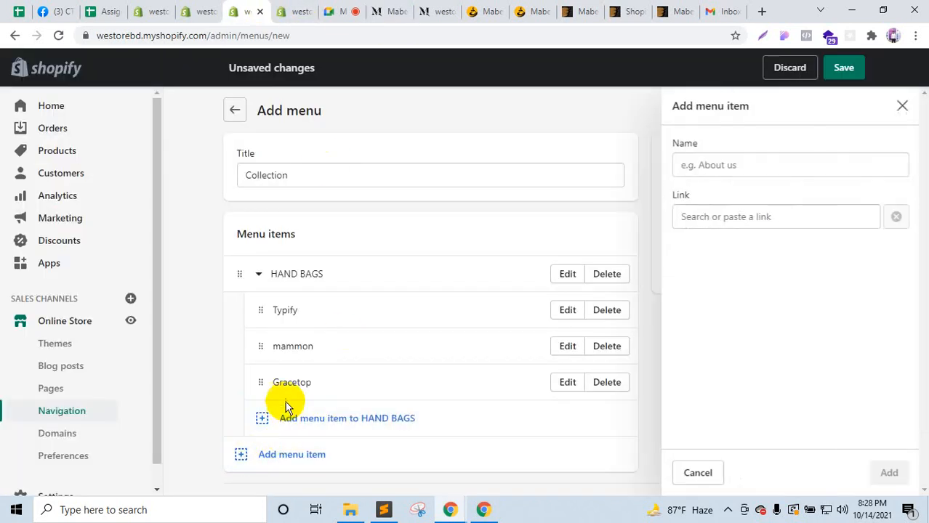
right_click(711, 168)
click(724, 178)
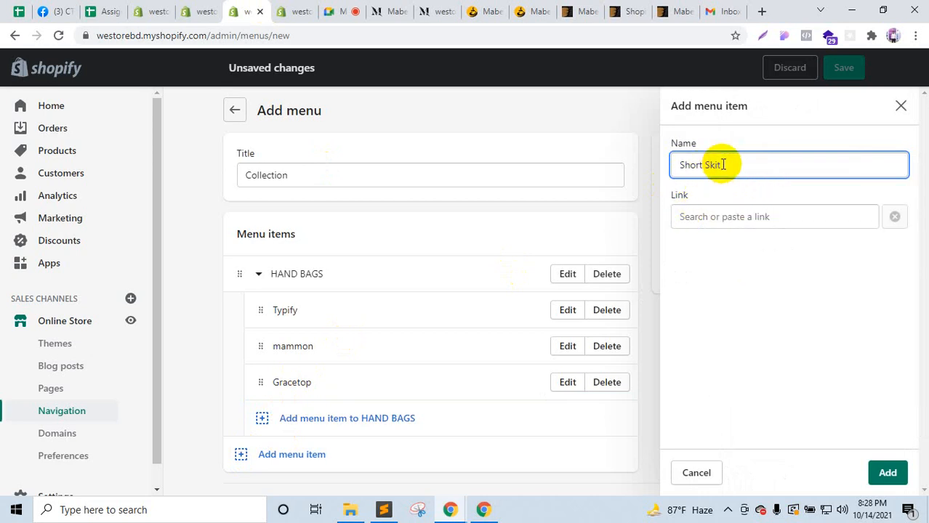
drag(711, 165, 729, 201)
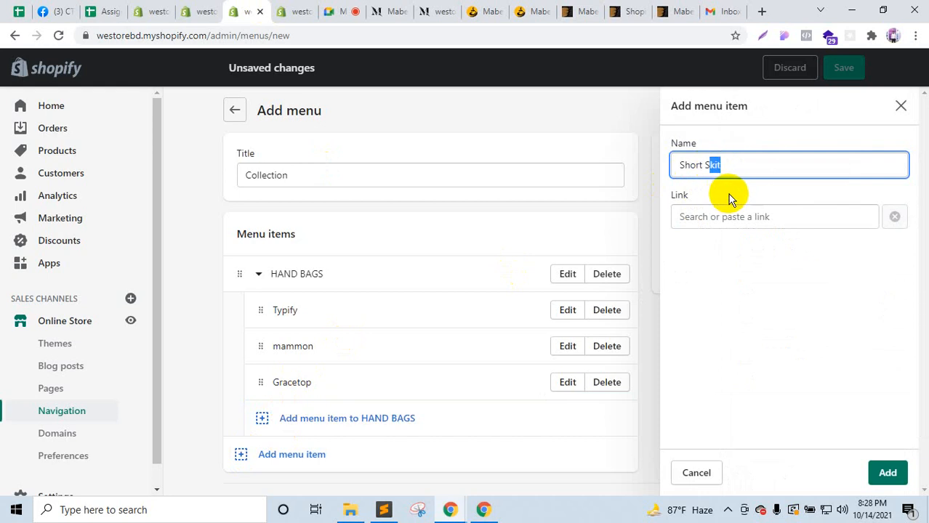
key(BackSpace)
text(KIRT)
double_click(692, 165)
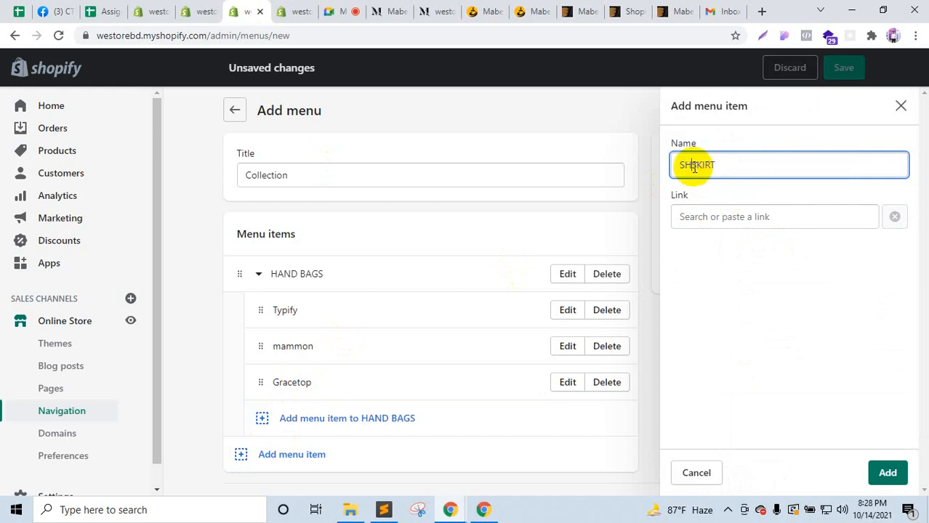
text(SHORT)
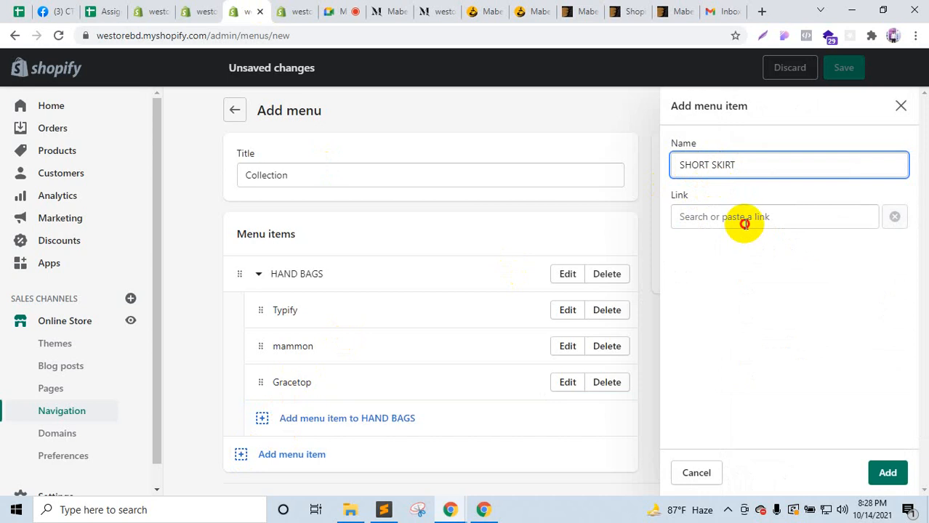
click(745, 224)
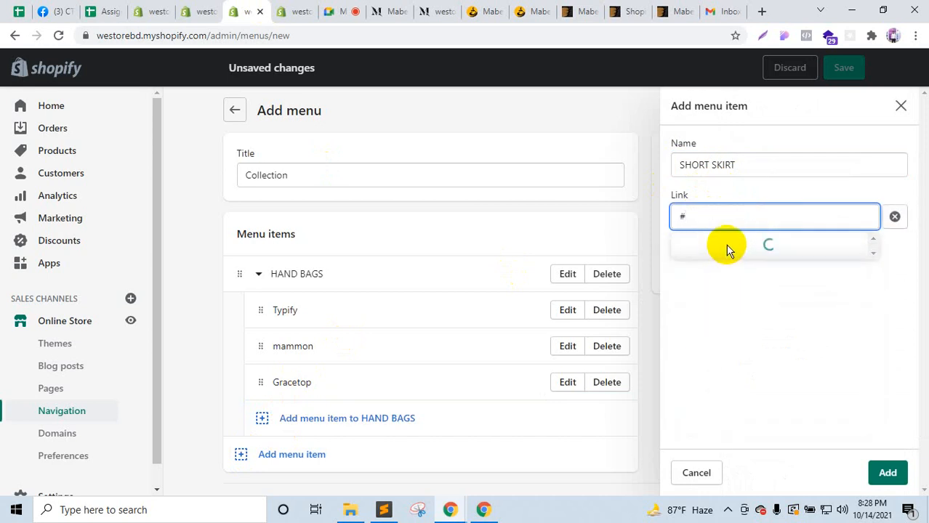
click(730, 242)
click(888, 471)
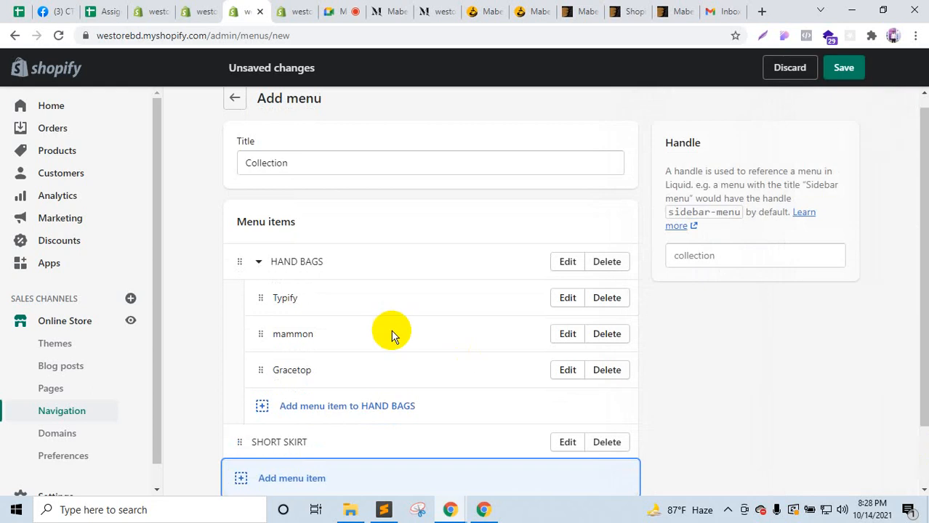
scroll(391, 336, down, 2)
Step: Add Boldgal with a # link and nest it under SHORT SKIRT
click(381, 11)
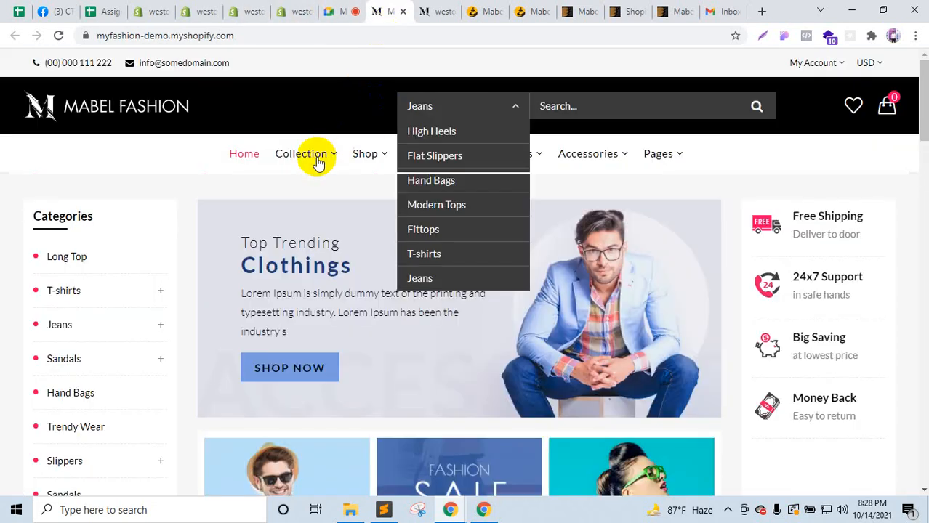
mouse_move(318, 162)
double_click(226, 232)
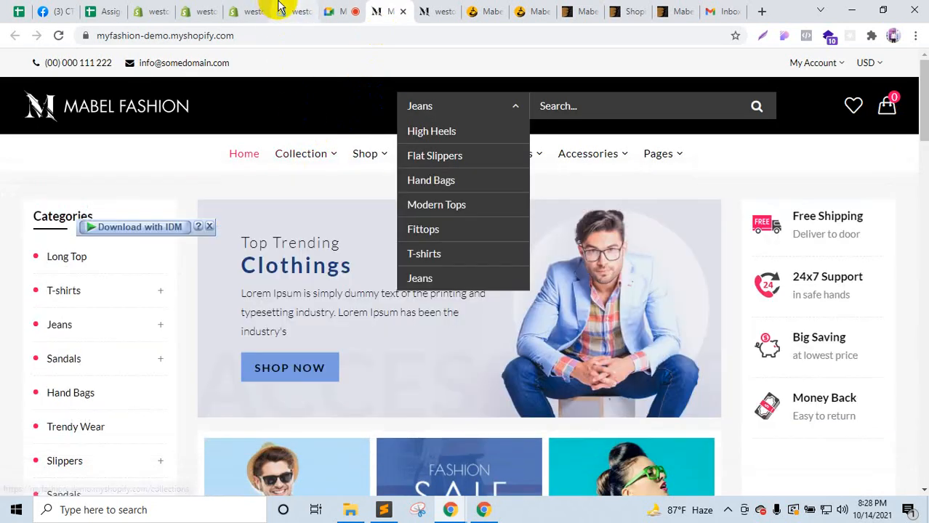
click(284, 9)
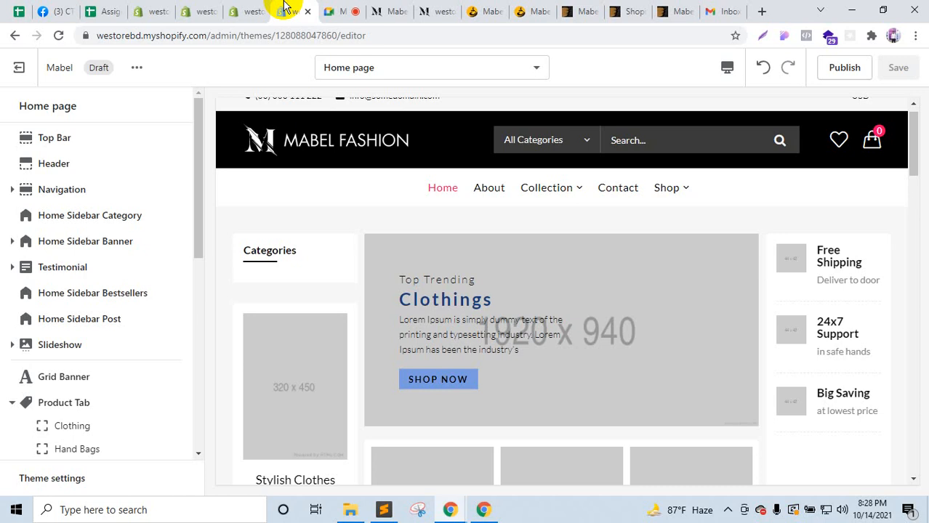
click(250, 9)
click(274, 409)
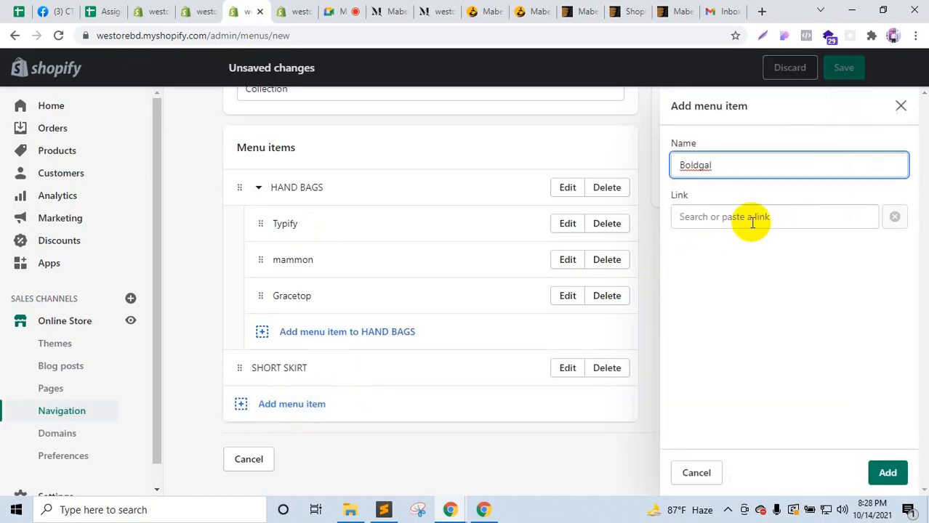
click(753, 218)
text(#)
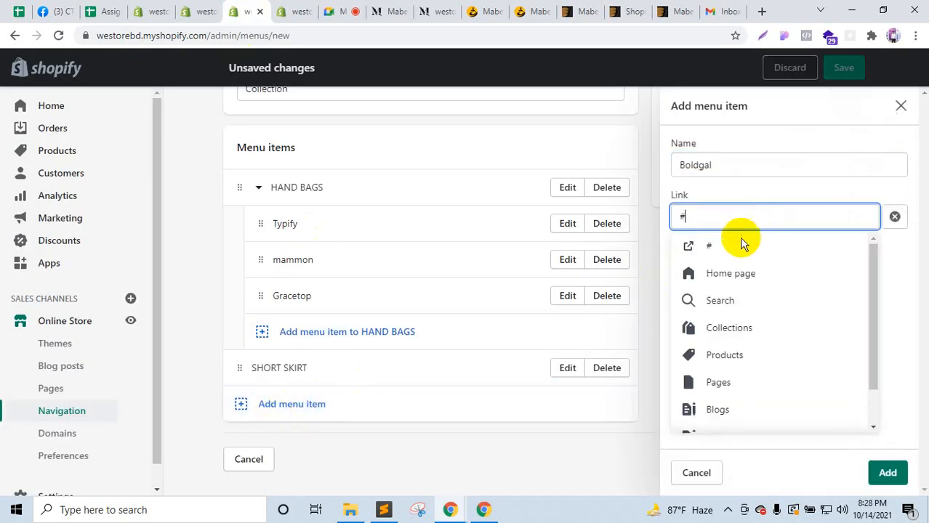
click(735, 243)
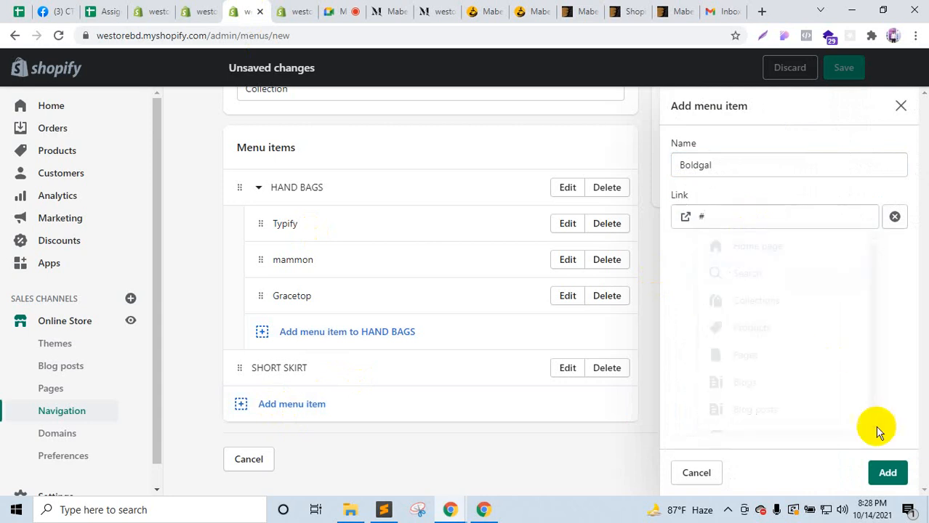
click(883, 473)
drag(239, 407, 263, 400)
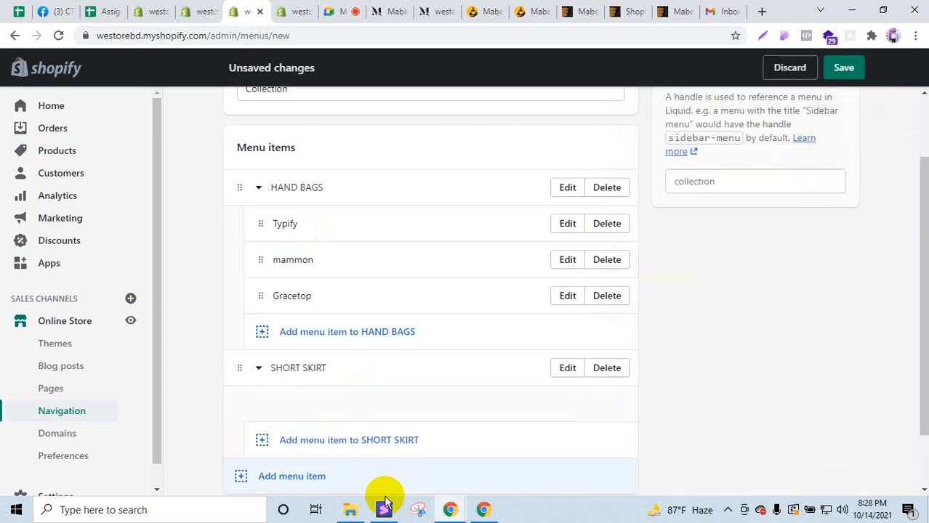
Step: Copy Bolle from the demo mega menu and add it under SHORT SKIRT with a # link
click(387, 9)
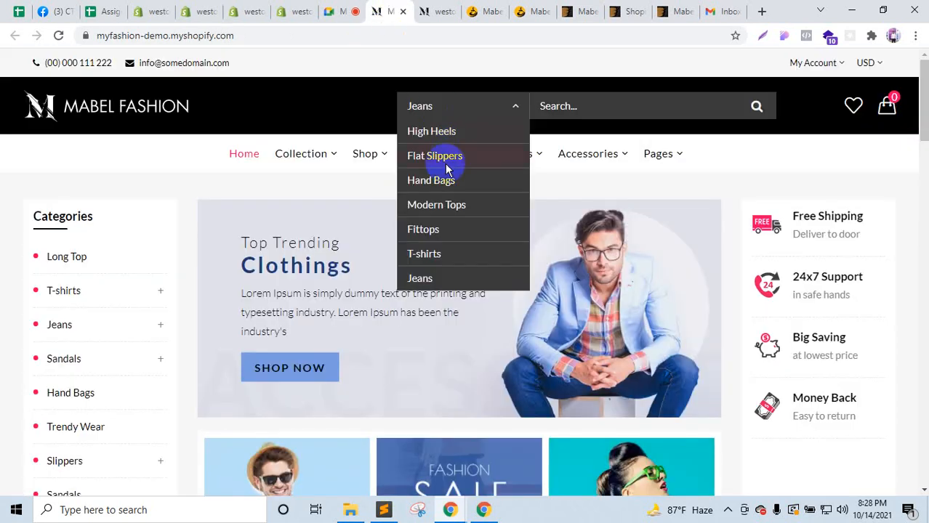
mouse_move(325, 159)
double_click(232, 232)
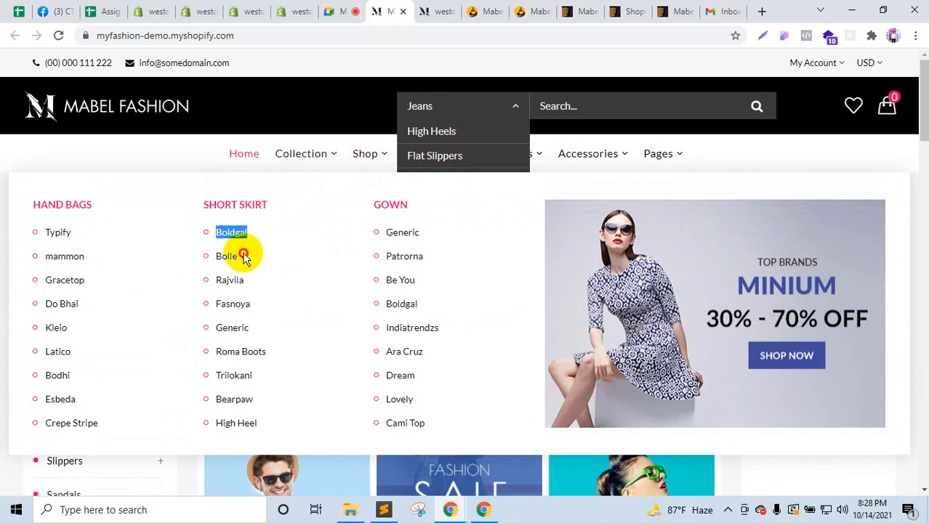
double_click(225, 255)
key(ctrl+c)
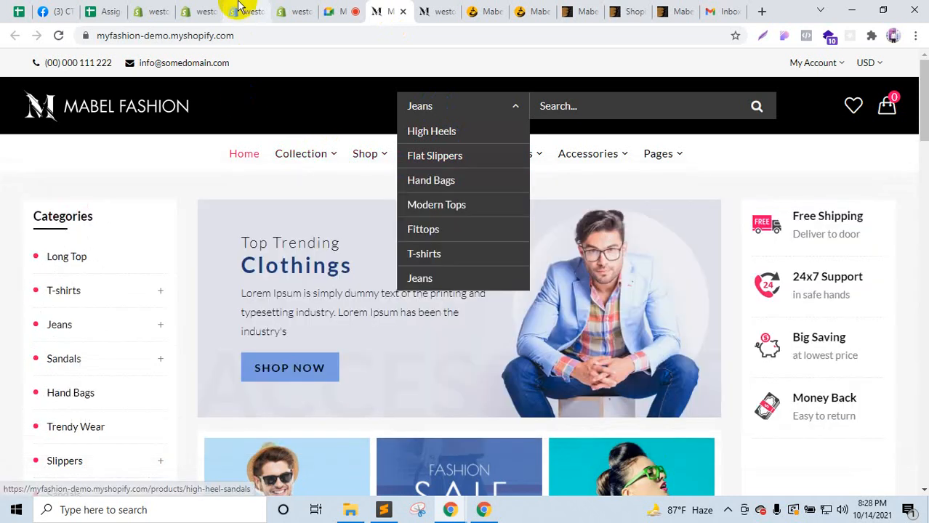
click(240, 11)
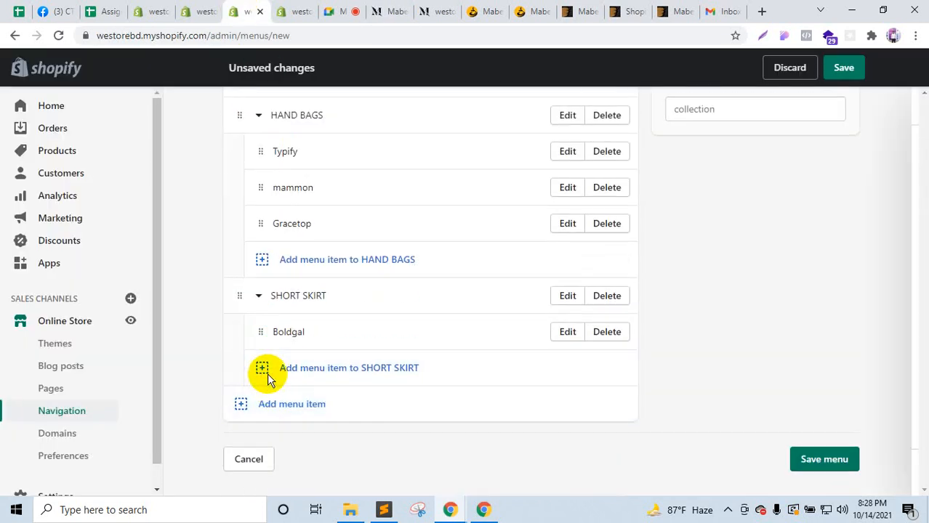
click(264, 372)
key(ctrl+v)
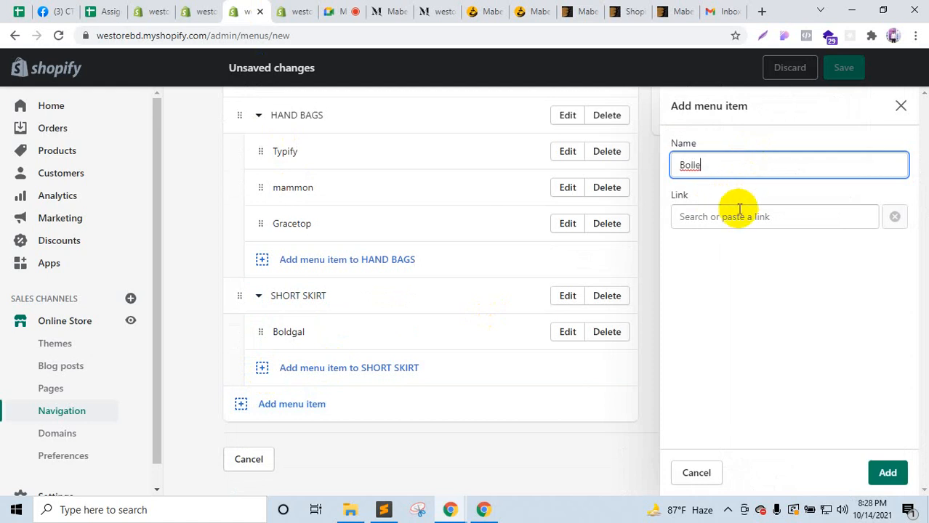
click(735, 216)
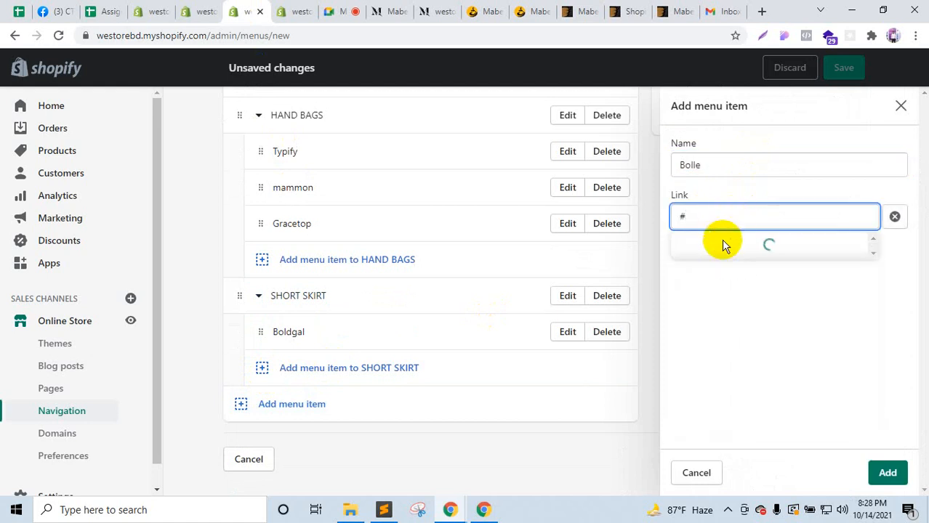
click(722, 245)
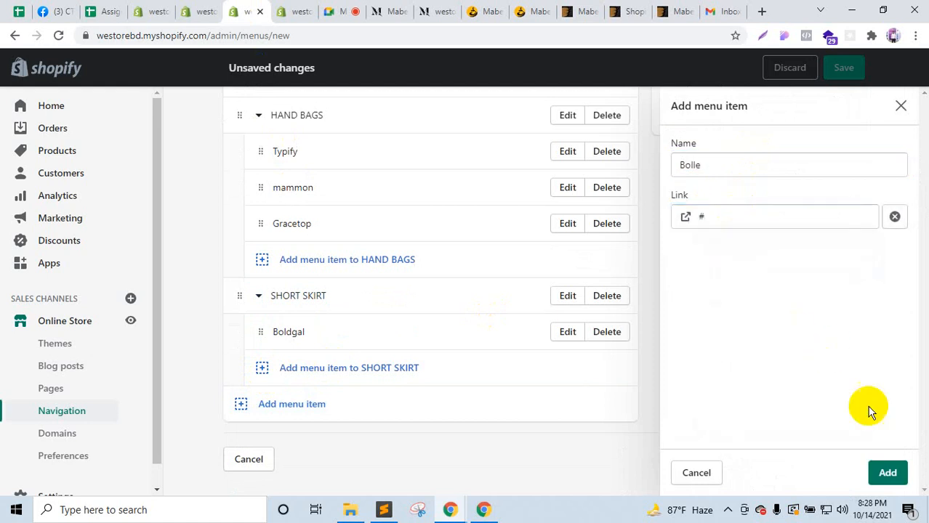
click(887, 476)
Step: Copy Rajvila from the demo mega menu and add it under SHORT SKIRT with a # link
click(261, 405)
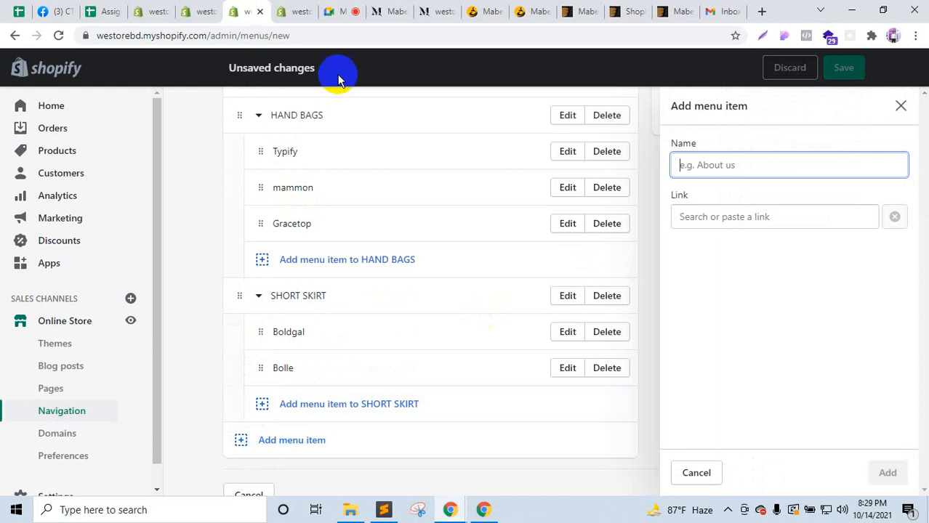
click(382, 8)
mouse_move(317, 166)
double_click(226, 255)
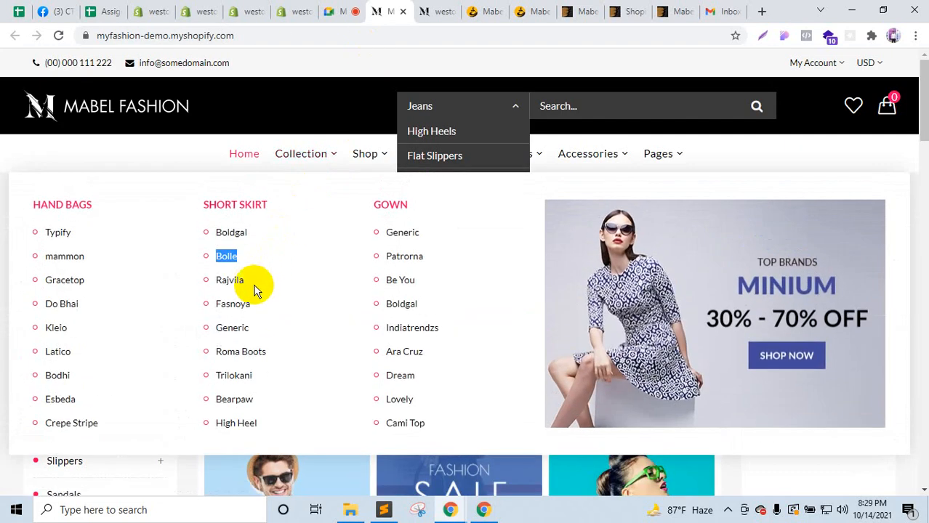
drag(247, 282, 217, 279)
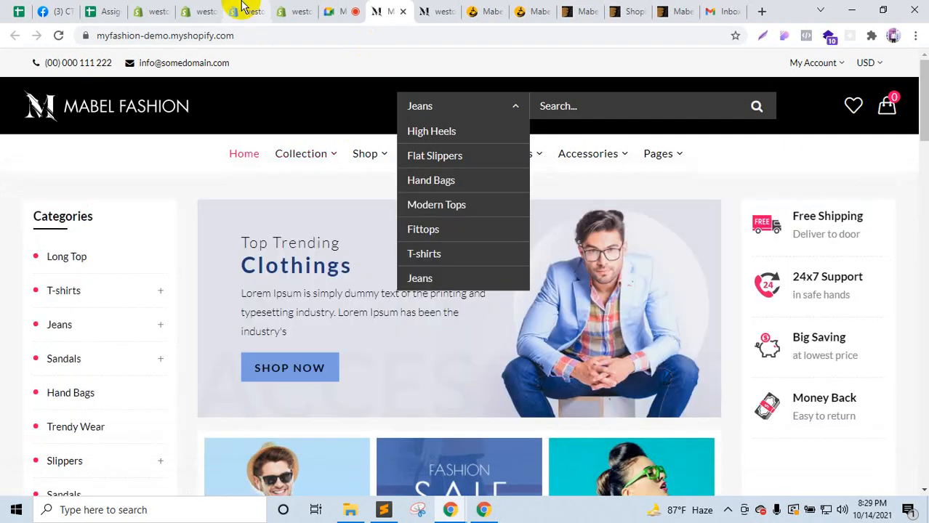
click(247, 11)
click(284, 405)
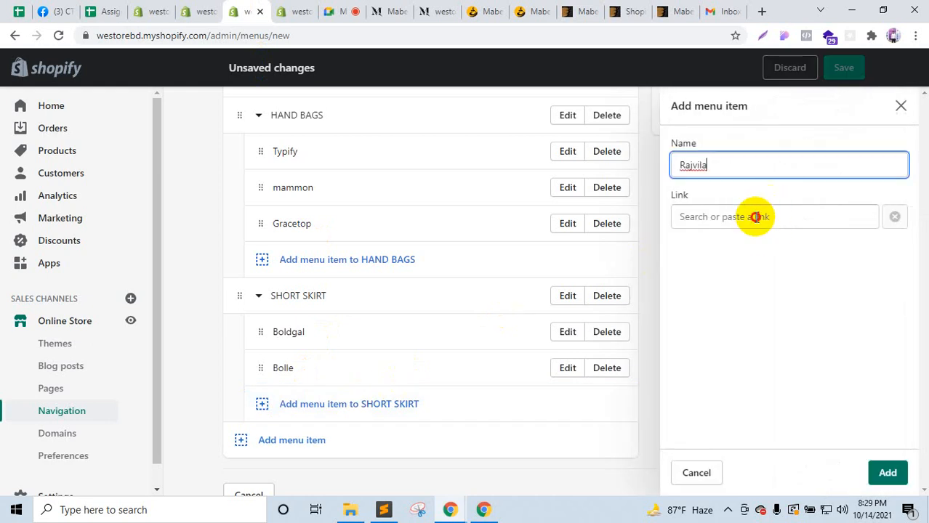
click(756, 217)
text(#)
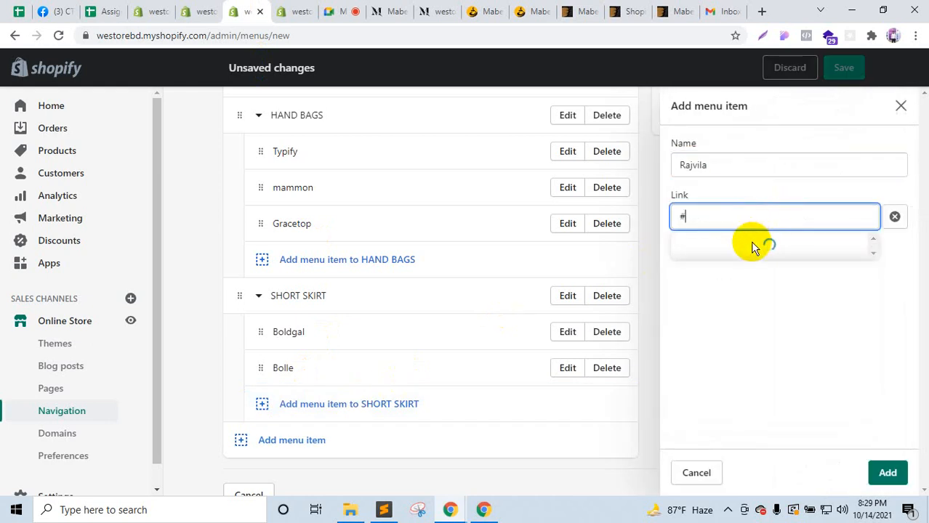
click(753, 246)
click(886, 471)
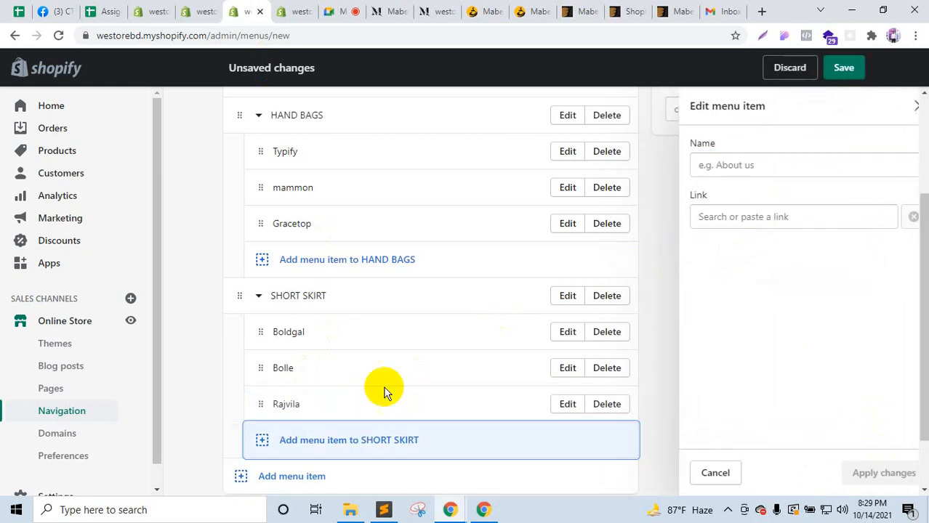
click(310, 7)
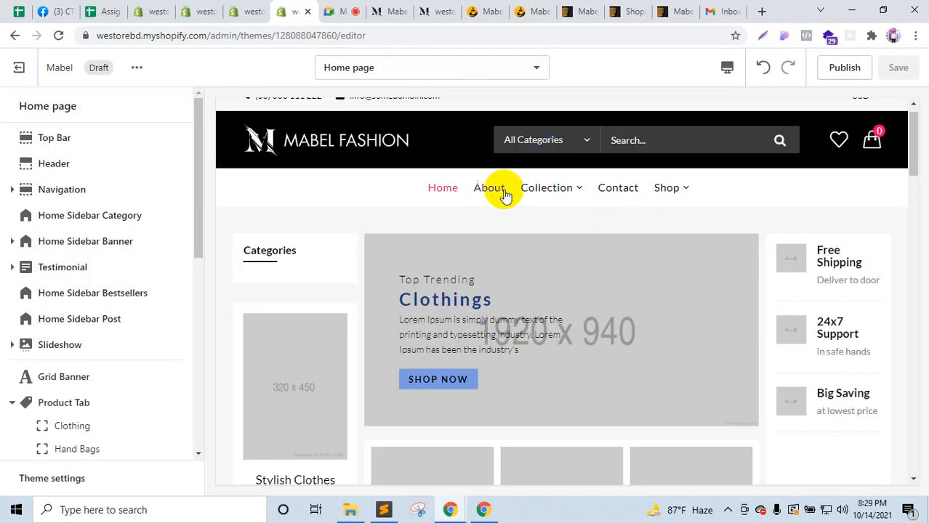
Step: Review the demo store's mega menu columns for the SHORT SKIRT items and GOWN heading
click(385, 10)
mouse_move(305, 151)
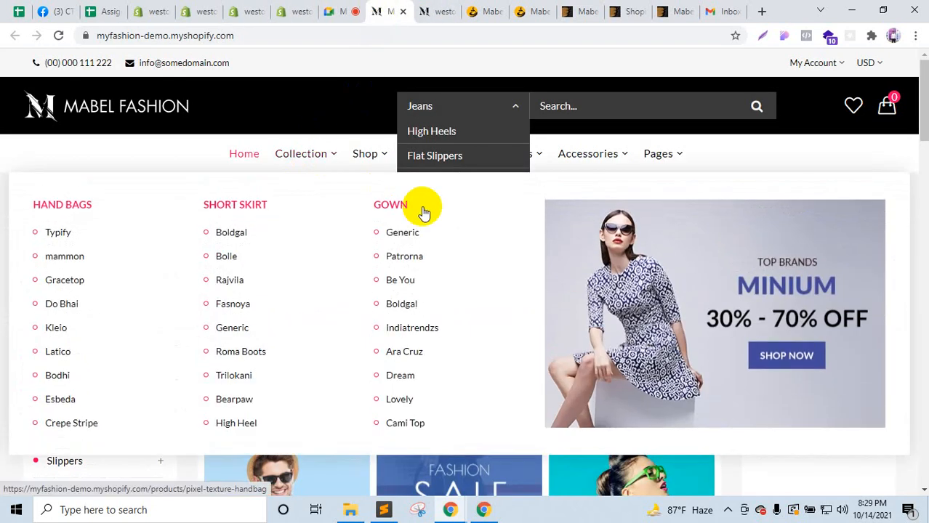
click(345, 185)
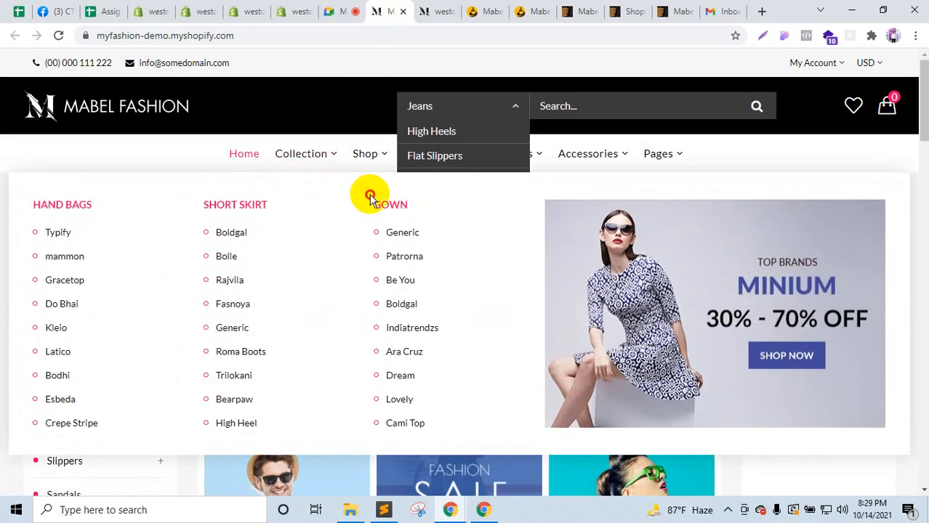
drag(371, 198, 400, 197)
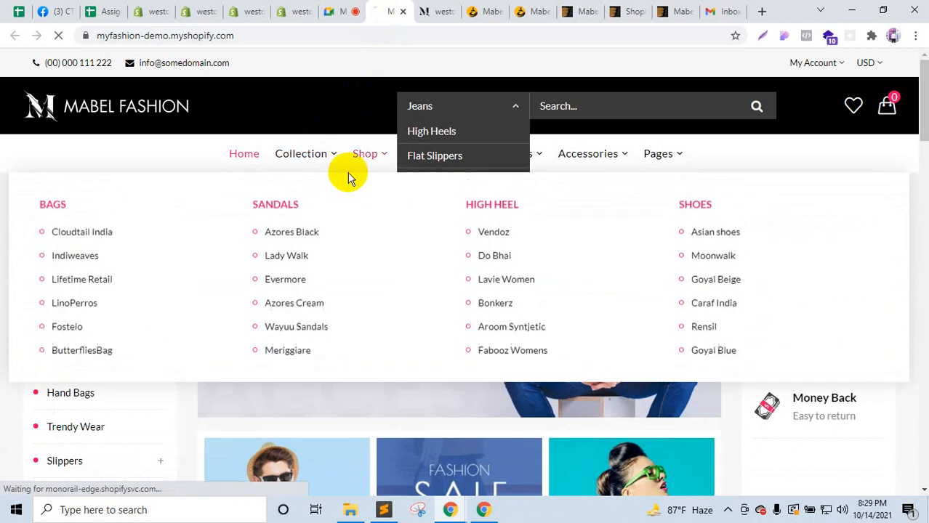
click(357, 166)
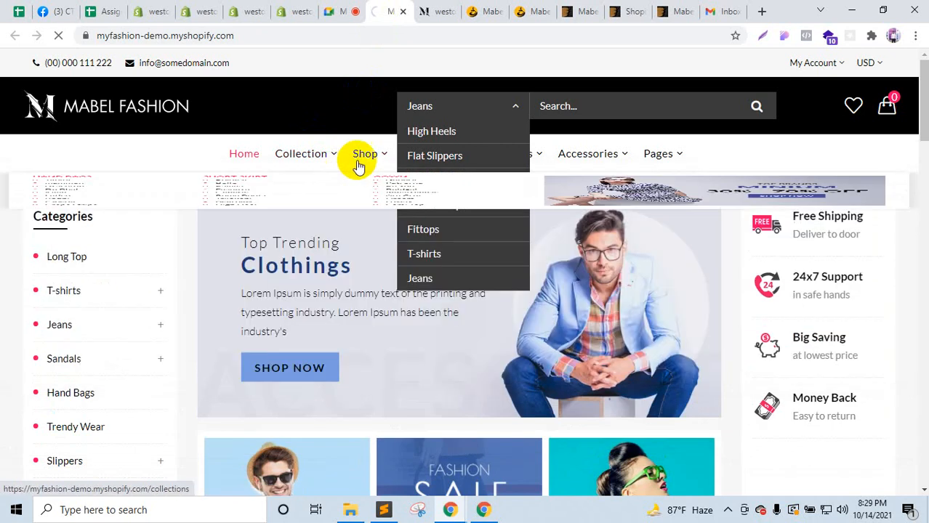
mouse_move(314, 178)
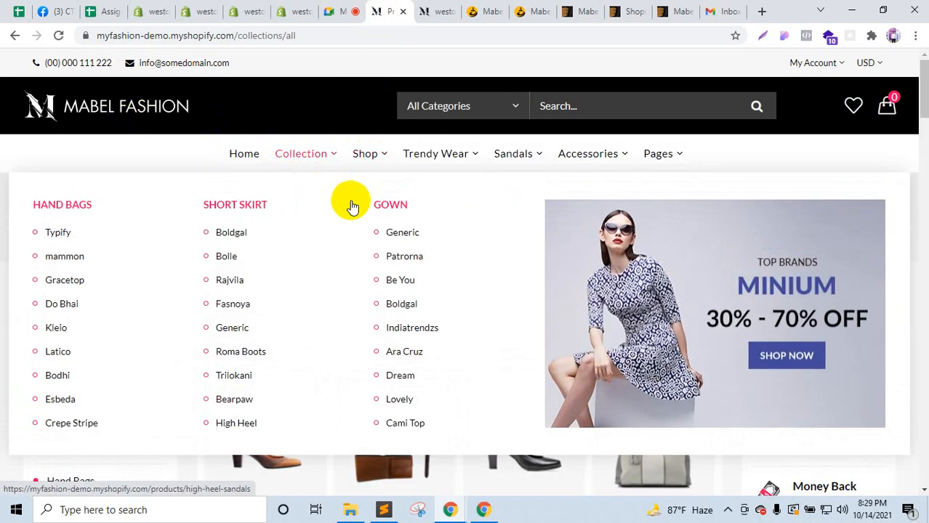
drag(368, 206, 394, 201)
Step: Add a top-level GOWN item linked to # after SHORT SKIRT
click(240, 11)
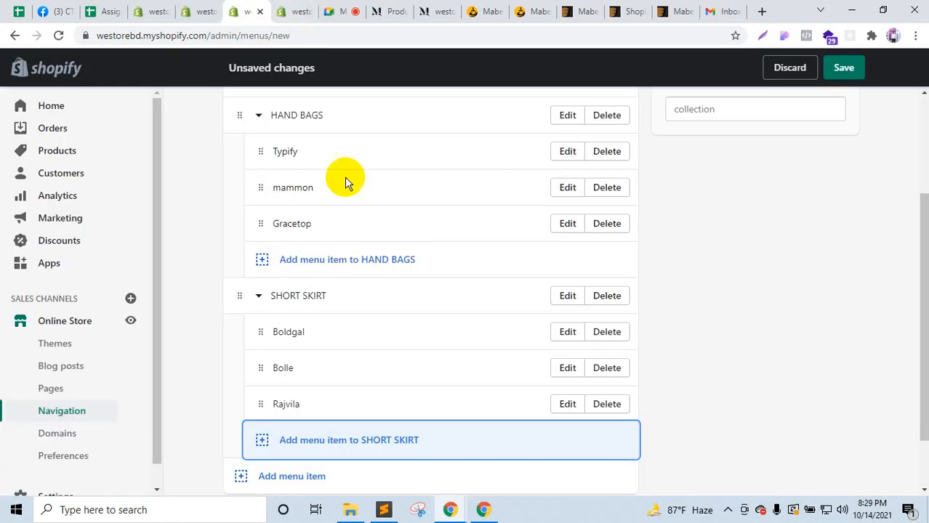
click(242, 473)
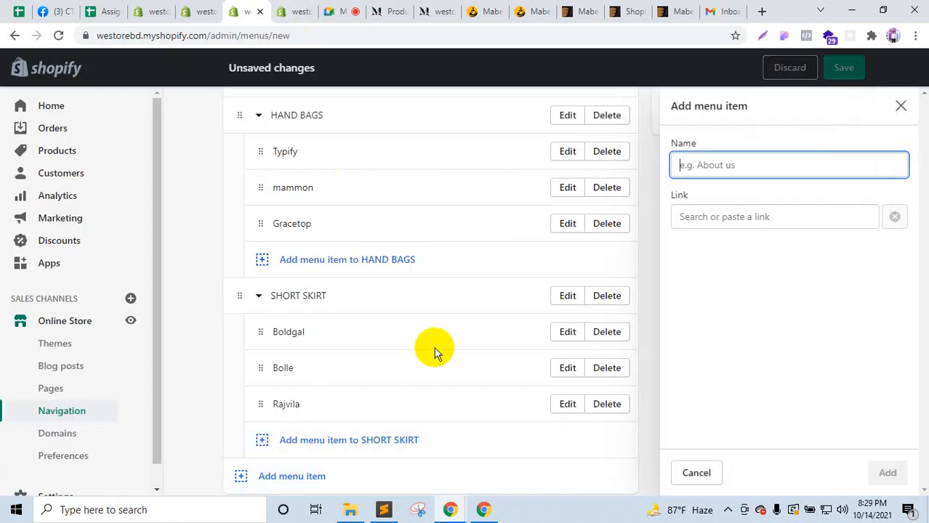
click(809, 210)
text(#)
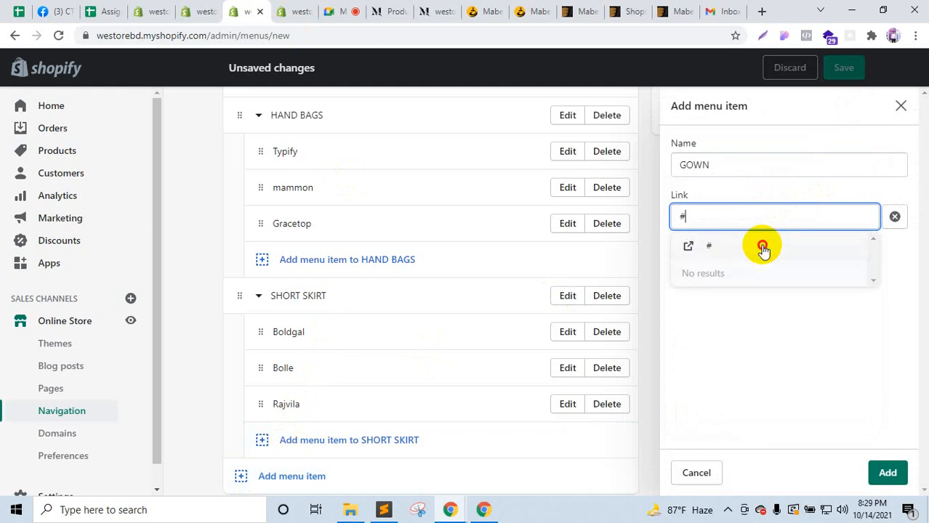
click(763, 245)
key(Return)
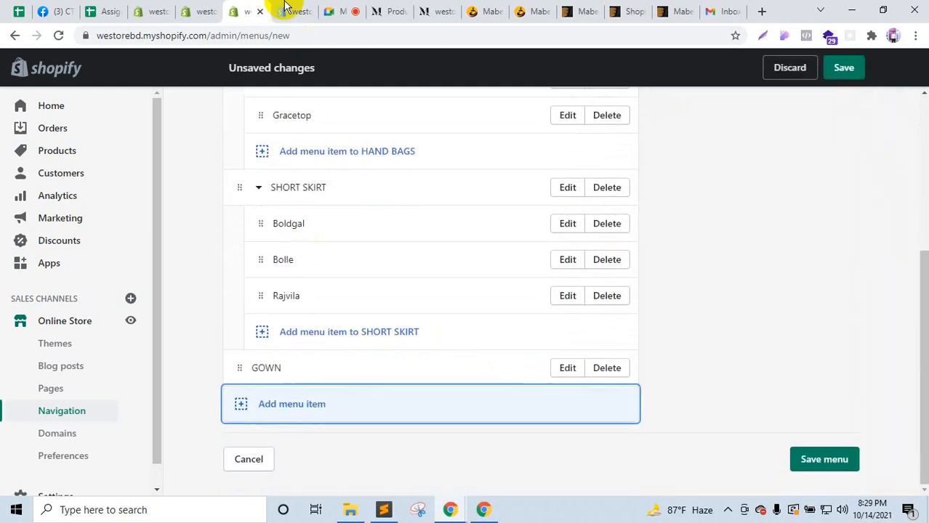
click(409, 7)
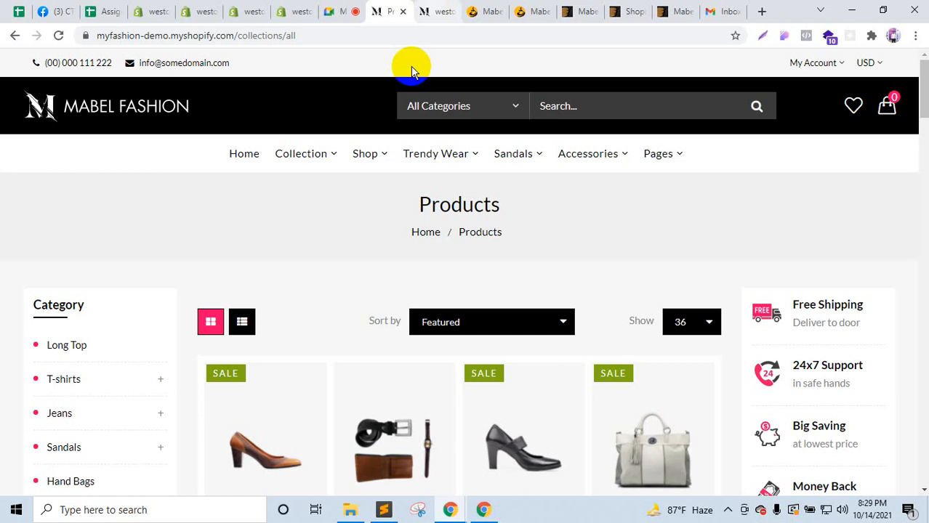
Step: Add a Generic item linked to # and nest it under GOWN
mouse_move(305, 159)
drag(330, 199, 389, 206)
drag(420, 232, 386, 232)
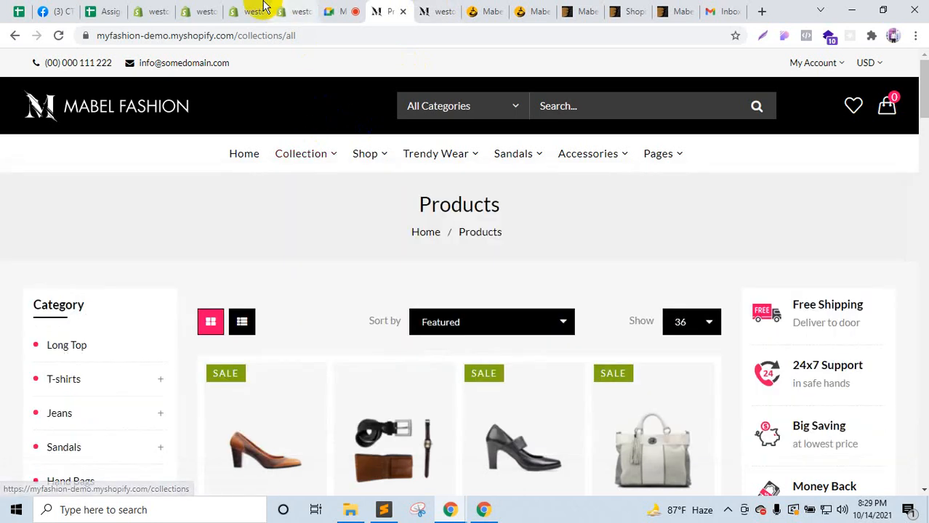
click(248, 11)
click(254, 405)
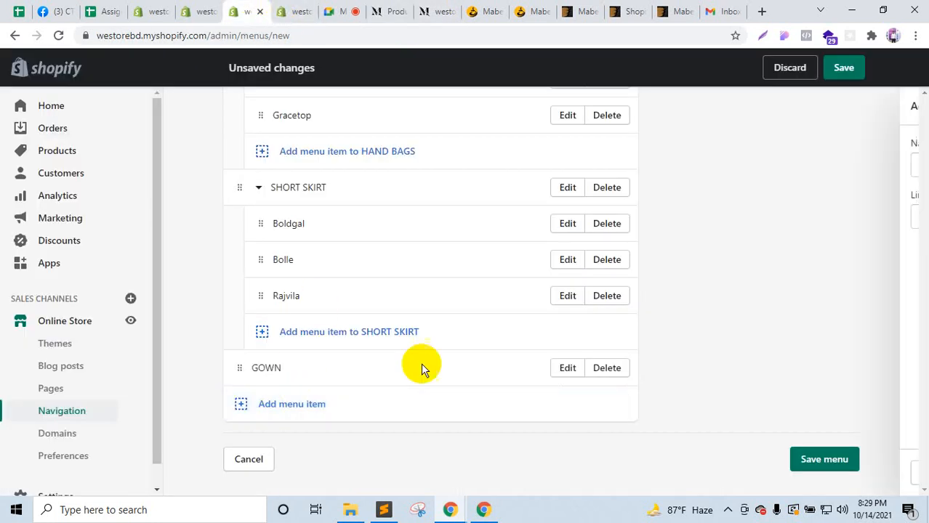
click(760, 219)
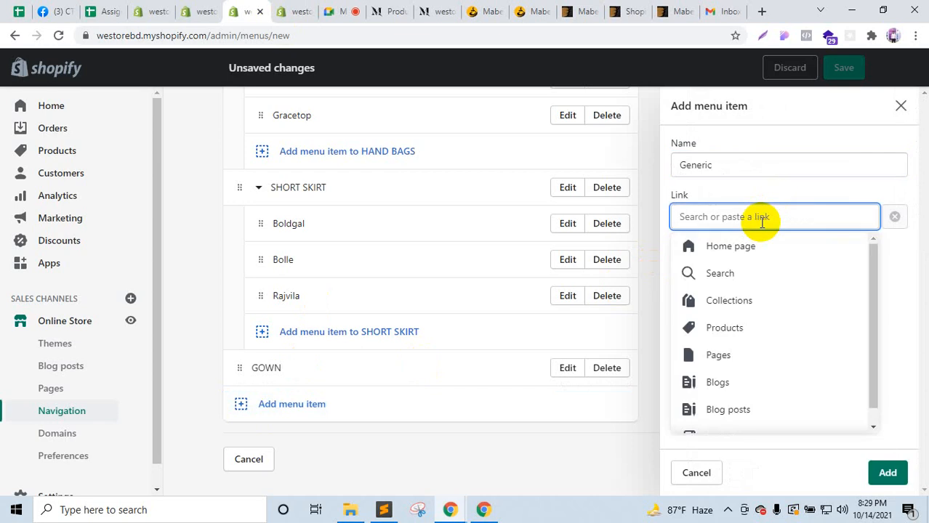
text(#)
click(756, 244)
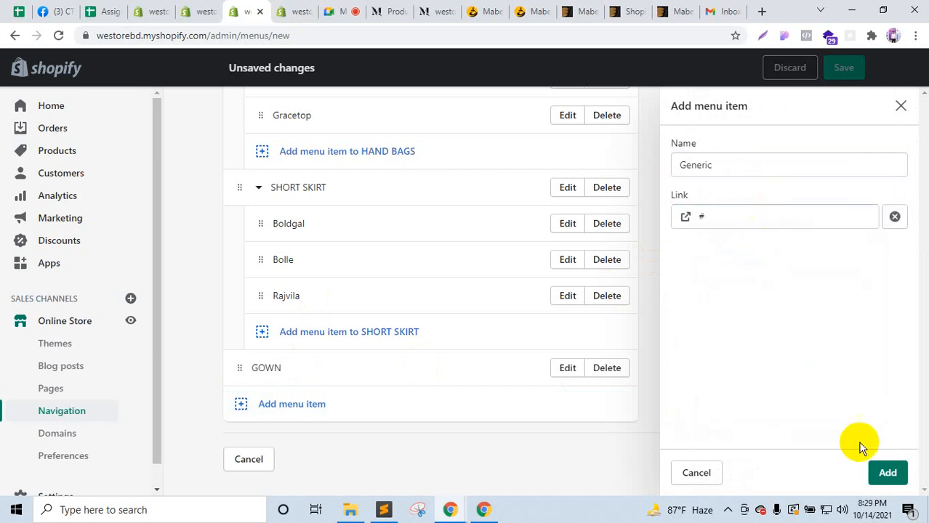
click(883, 473)
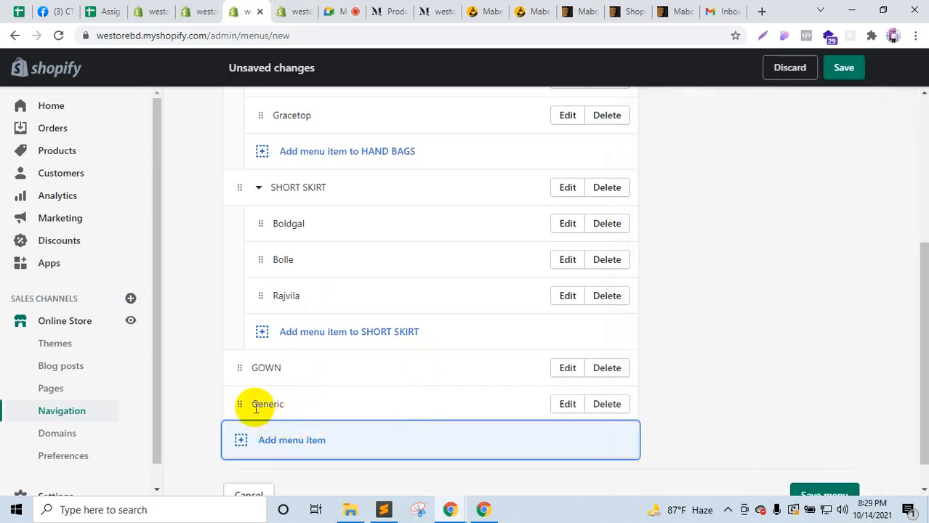
drag(240, 404, 411, 448)
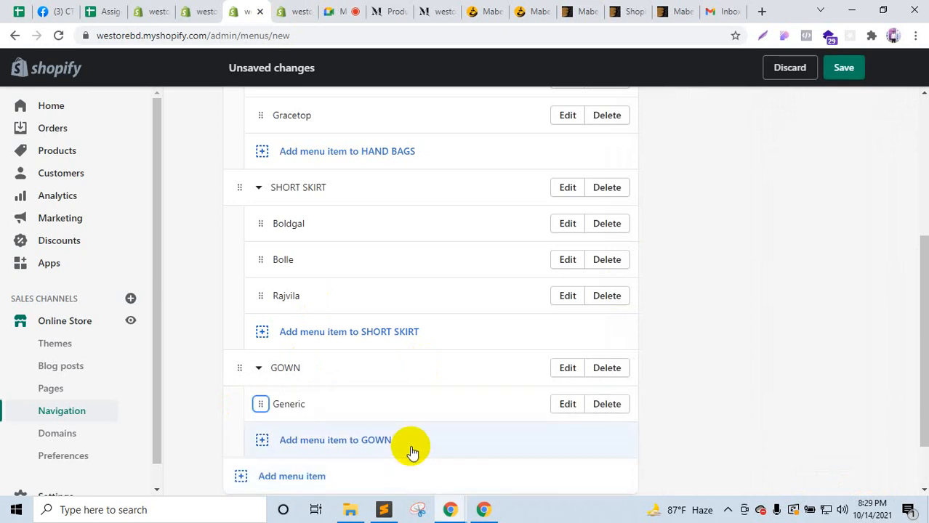
Step: Copy Patrorna from the demo mega menu and add it under GOWN with a # link
click(416, 8)
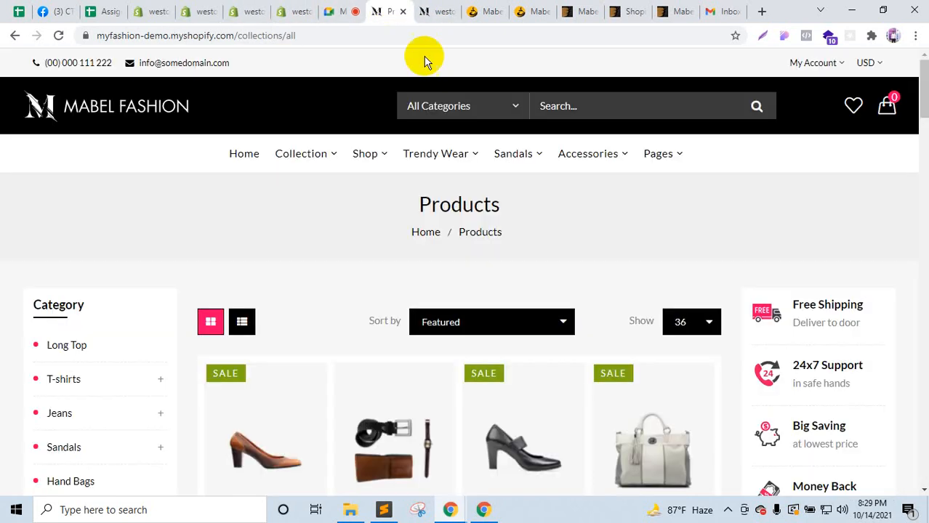
mouse_move(317, 164)
double_click(406, 234)
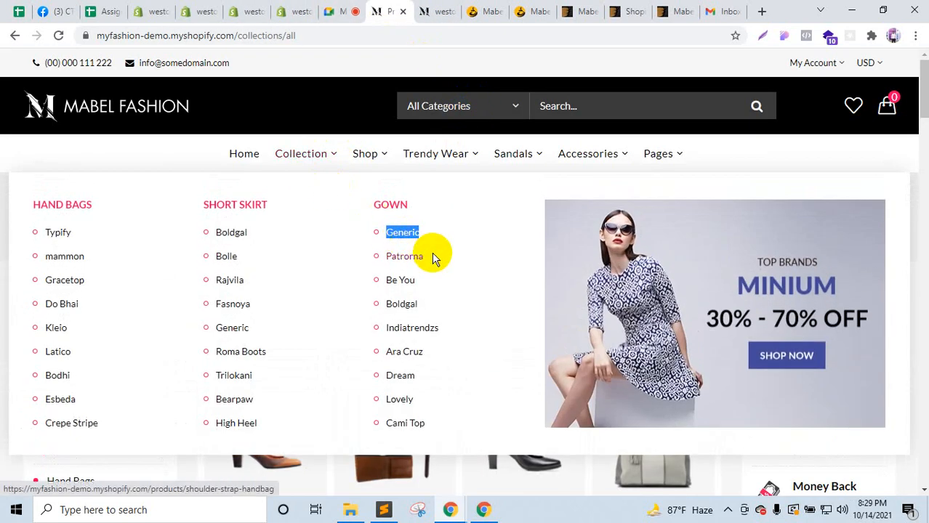
drag(427, 256, 389, 256)
key(ctrl+c)
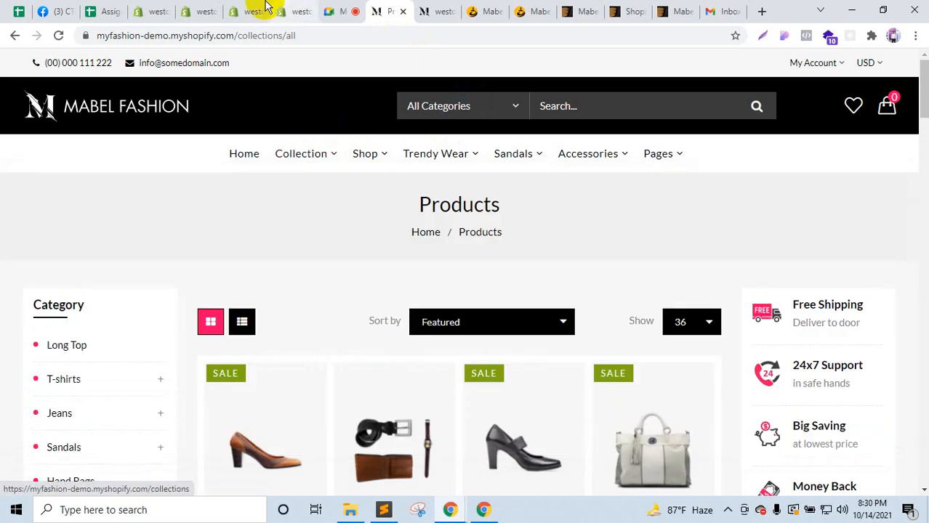
click(248, 10)
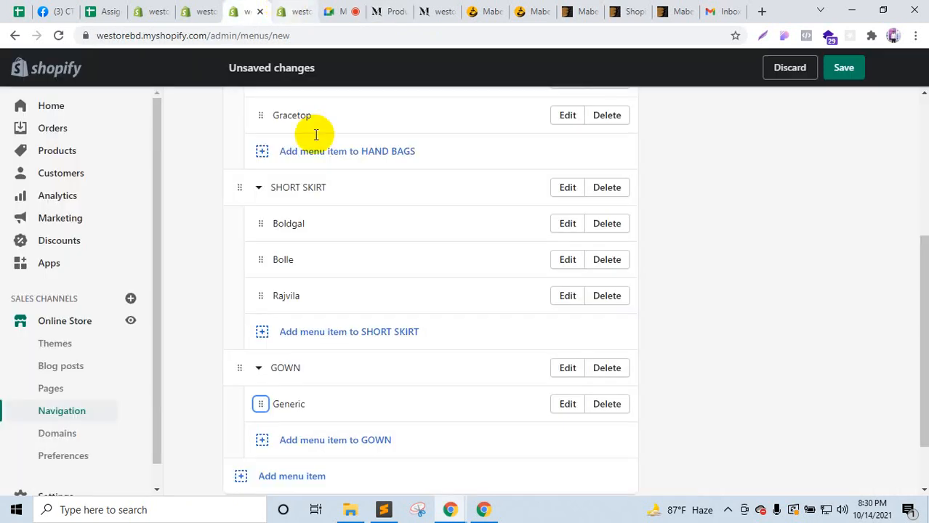
scroll(315, 134, down, 1)
click(262, 368)
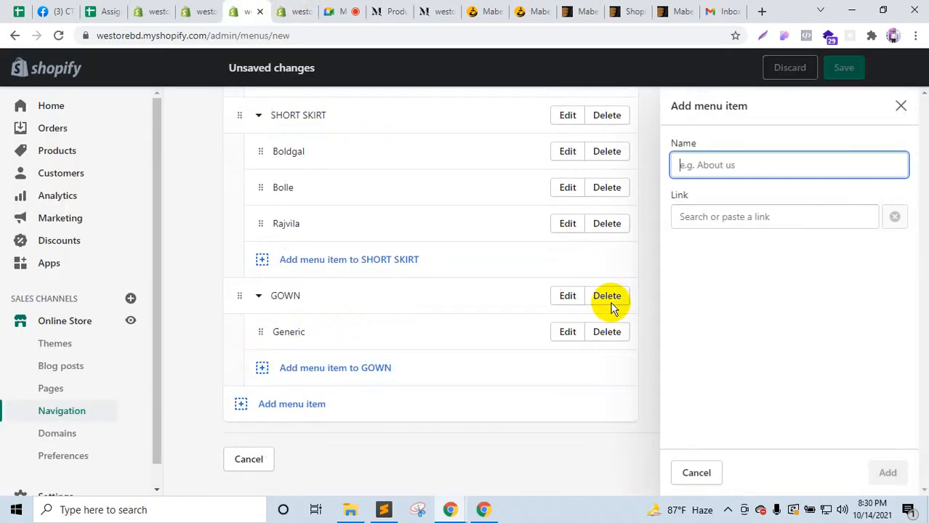
key(ctrl+v)
click(691, 216)
text(#)
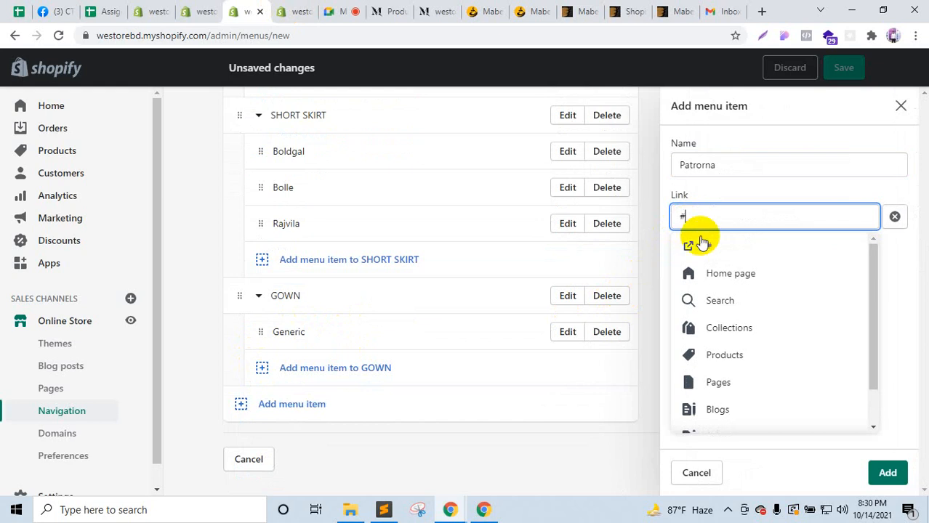
click(715, 249)
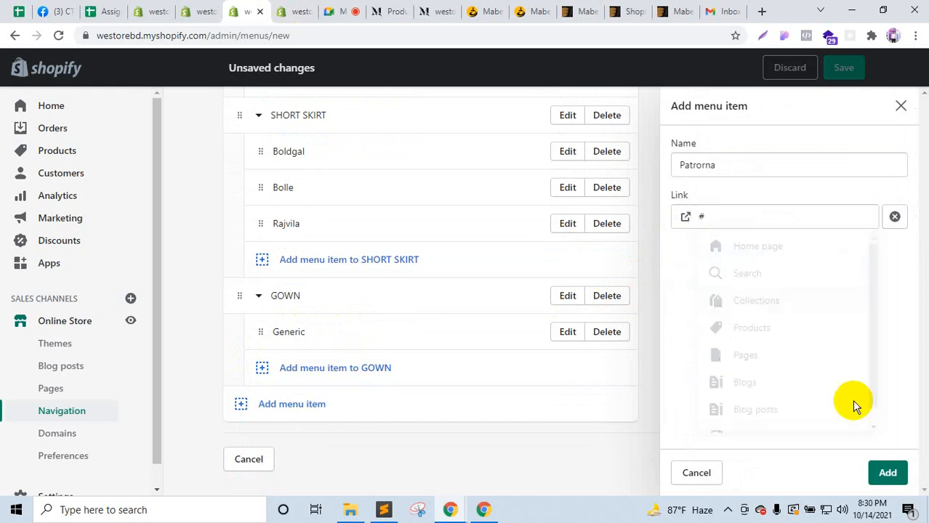
click(887, 473)
Step: Add 'BE You' under GOWN with a # link and save the Collection menu
click(262, 369)
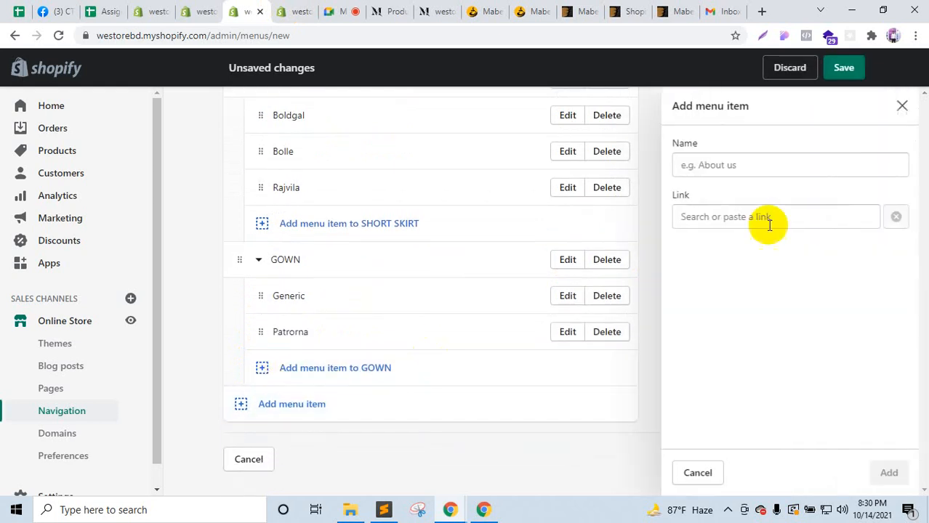
text(BE )
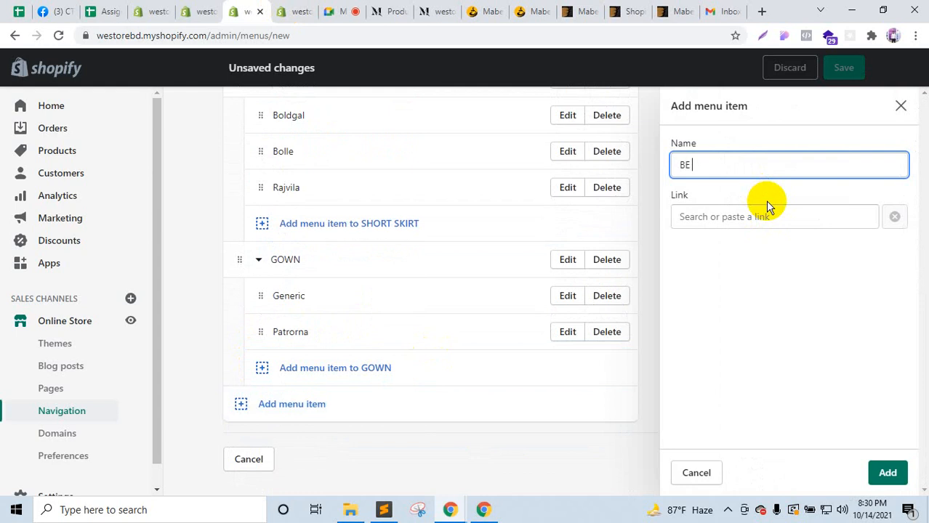
text(You)
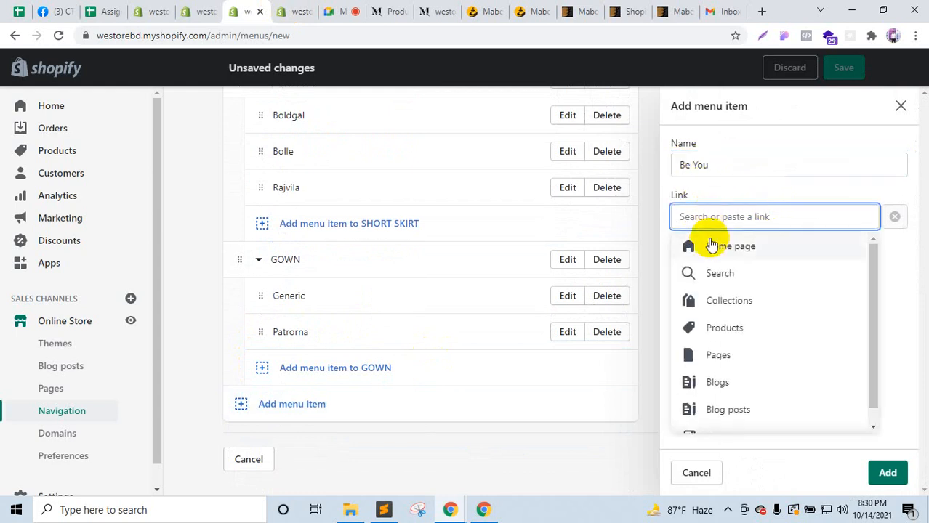
text(#)
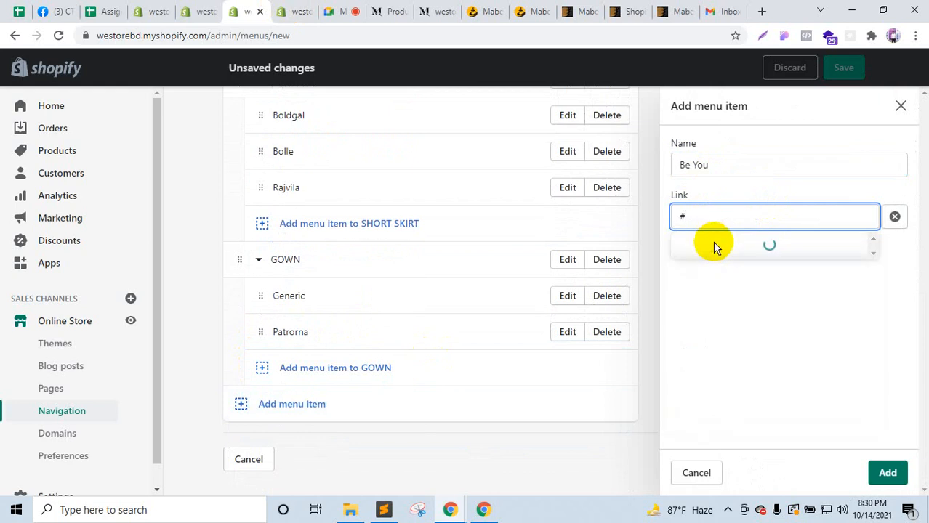
click(711, 246)
click(885, 472)
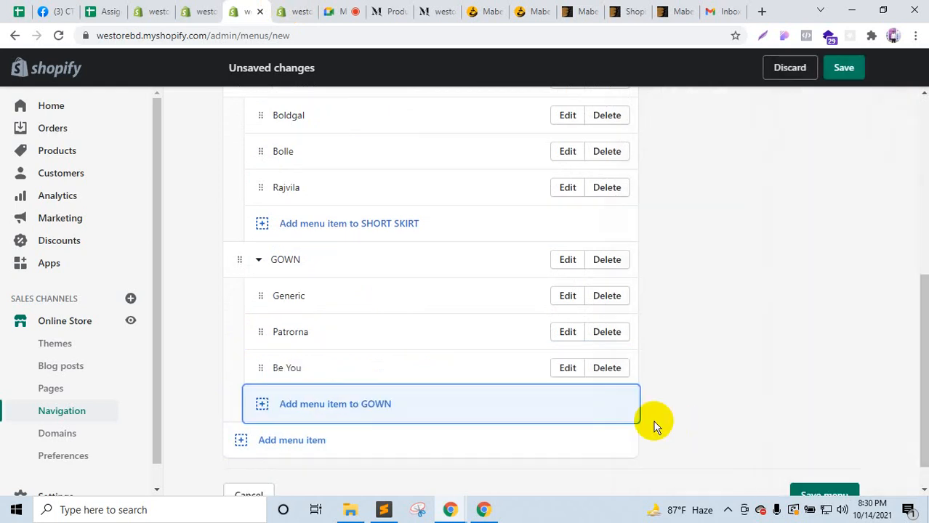
scroll(431, 335, up, 1)
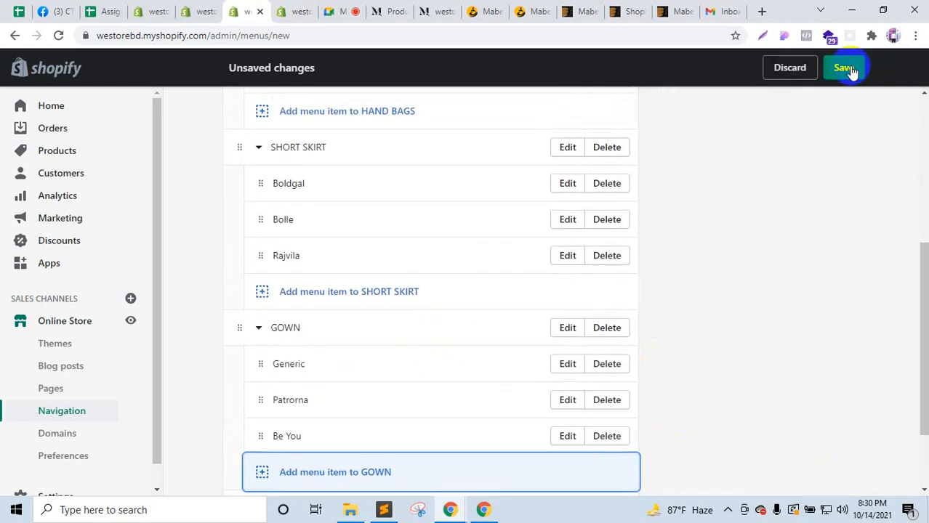
click(845, 68)
Step: Compare the demo store's mega menus on its Products page
click(393, 9)
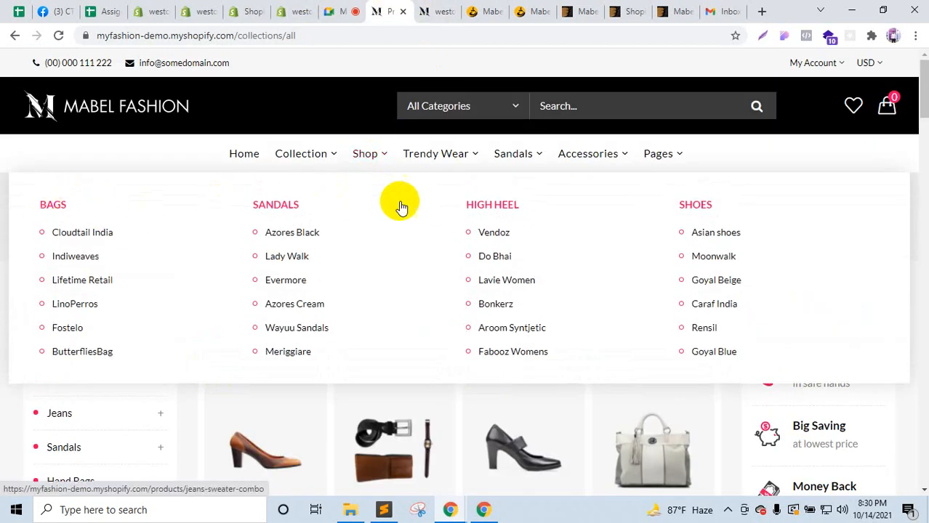
mouse_move(451, 160)
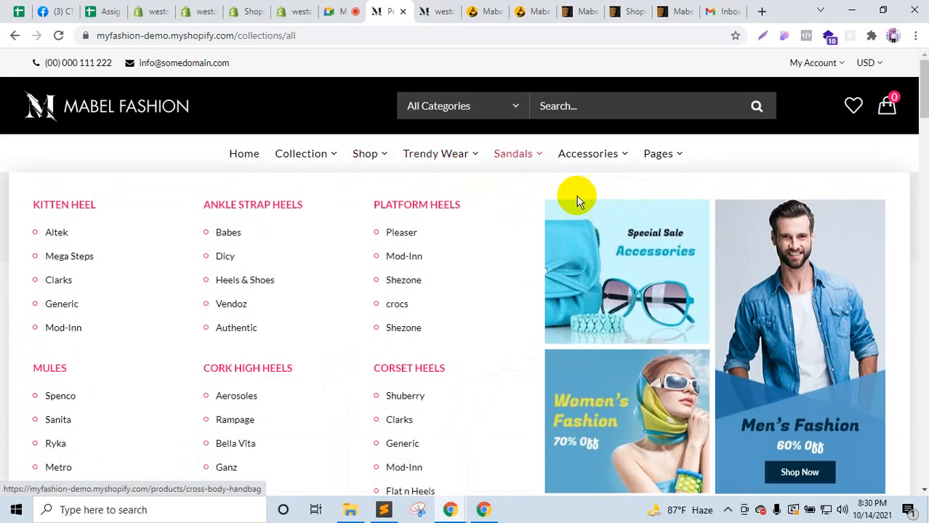
mouse_move(594, 162)
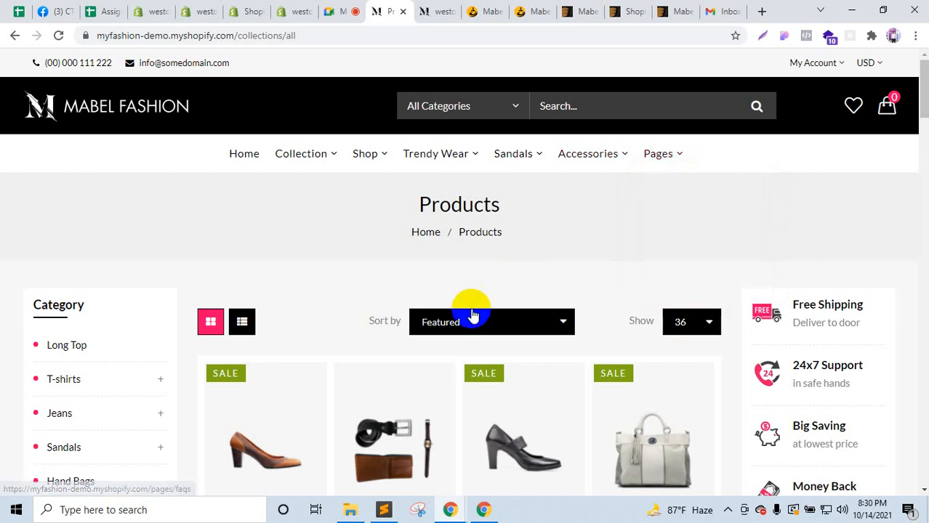
Step: Reload the Mabel theme editor and confirm Navigation lists Menu - Style 1 through Style 5
click(307, 11)
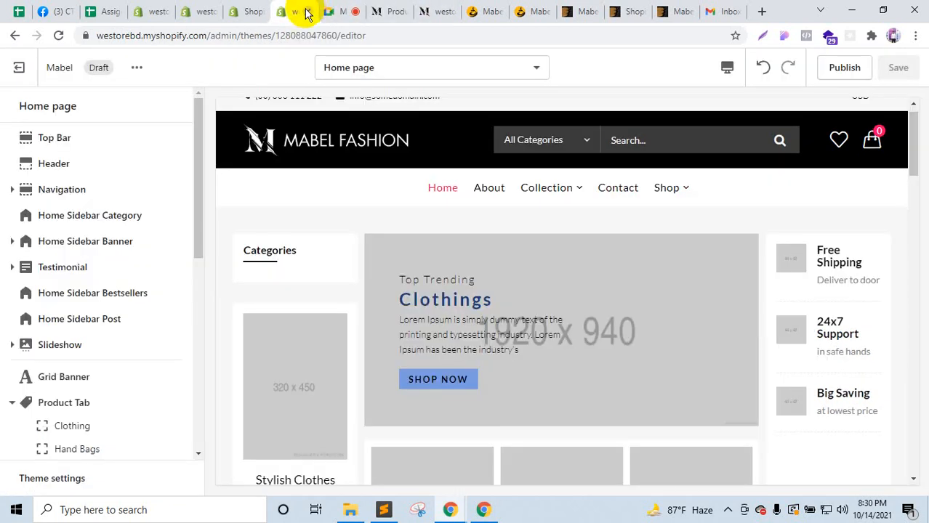
click(256, 12)
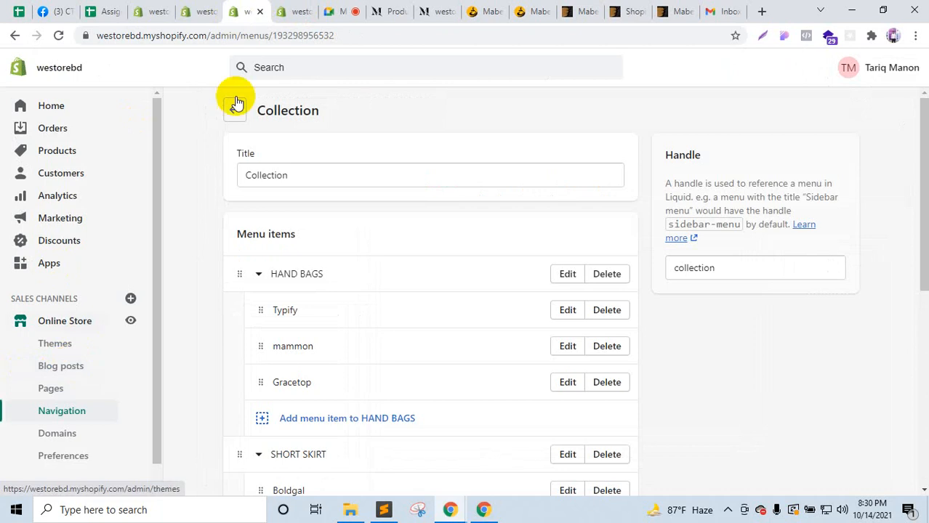
click(283, 10)
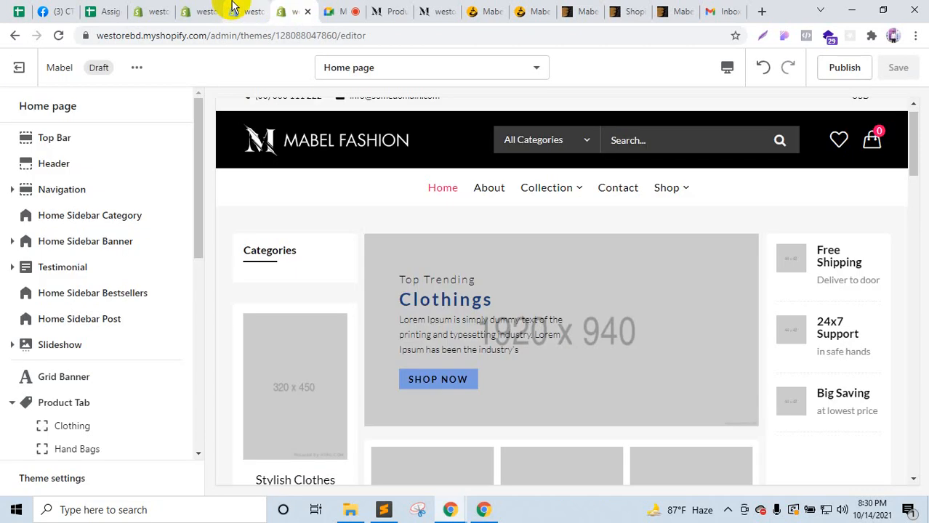
click(56, 35)
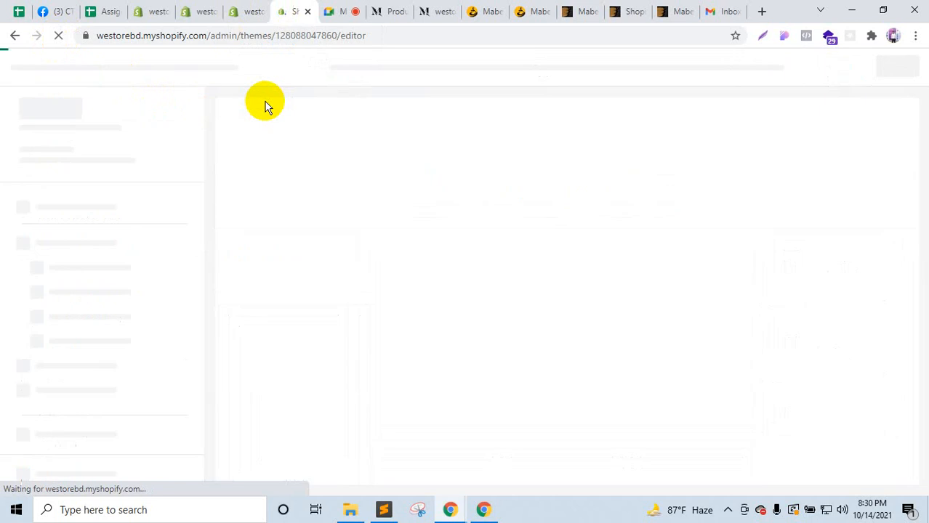
click(266, 6)
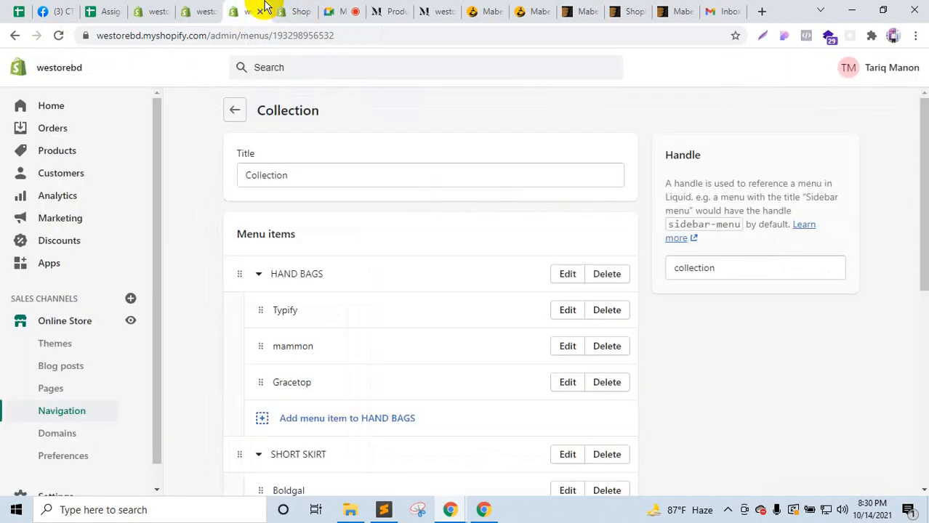
scroll(284, 338, down, 5)
scroll(284, 338, up, 5)
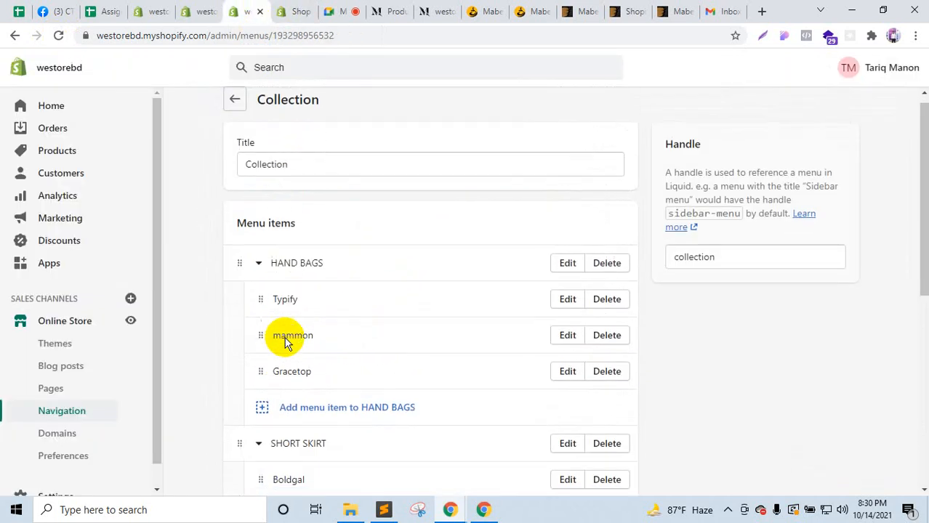
click(305, 9)
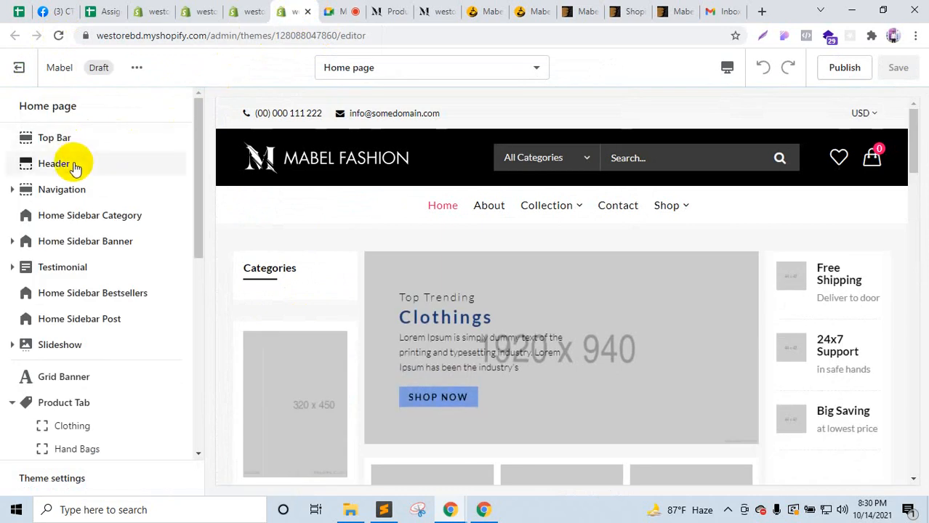
click(77, 190)
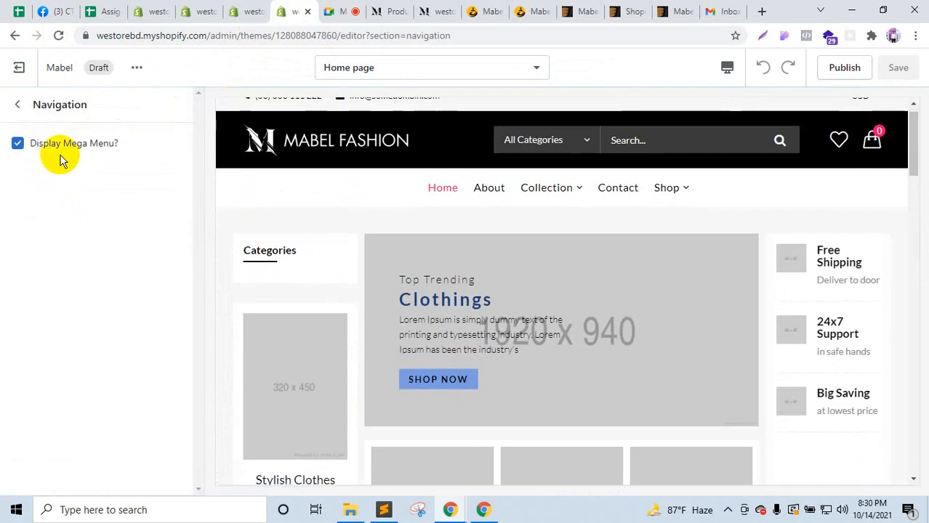
click(18, 107)
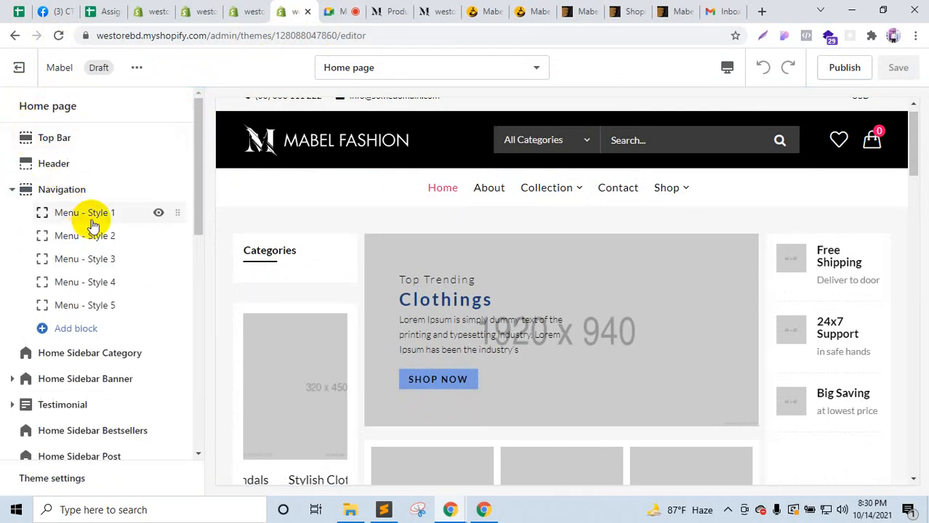
click(383, 9)
Step: Preview the Collection, Trendy Wear, Sandals and Accessories mega menus on the Mabel Fashion demo store
mouse_move(317, 163)
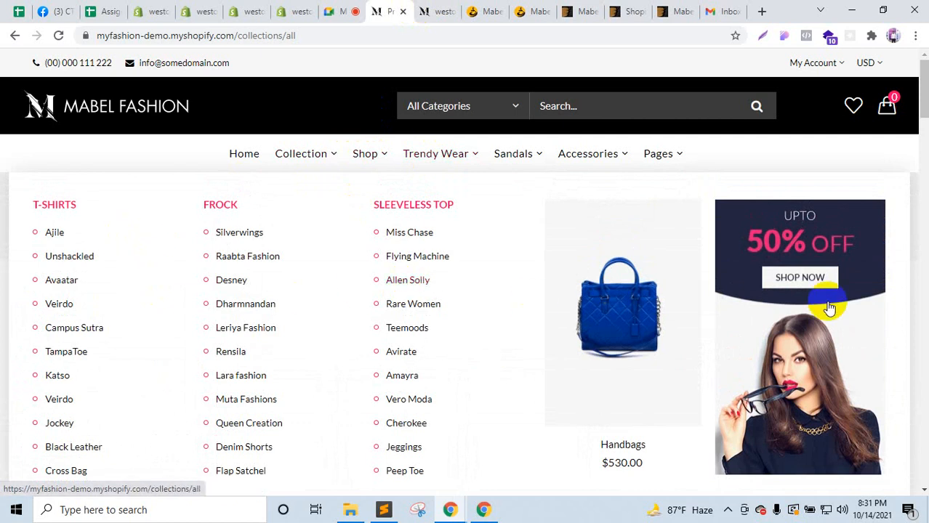
mouse_move(518, 160)
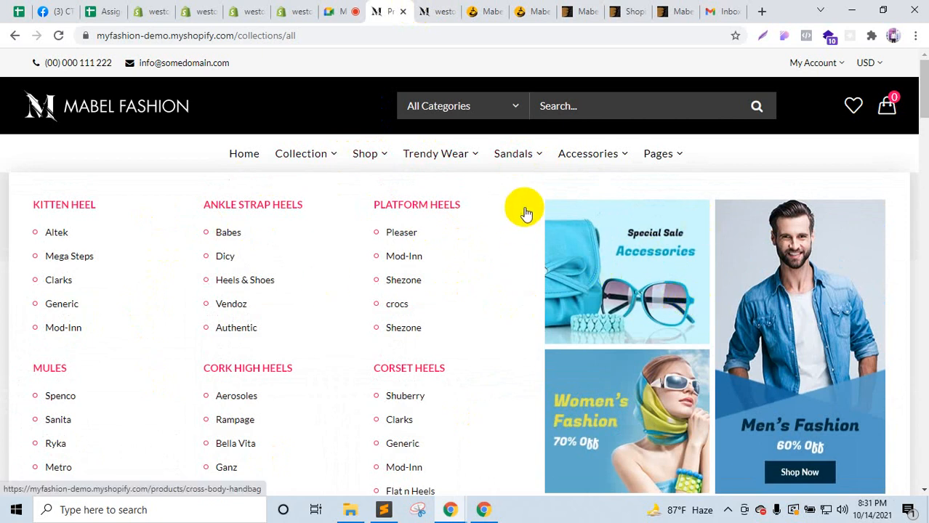
mouse_move(586, 158)
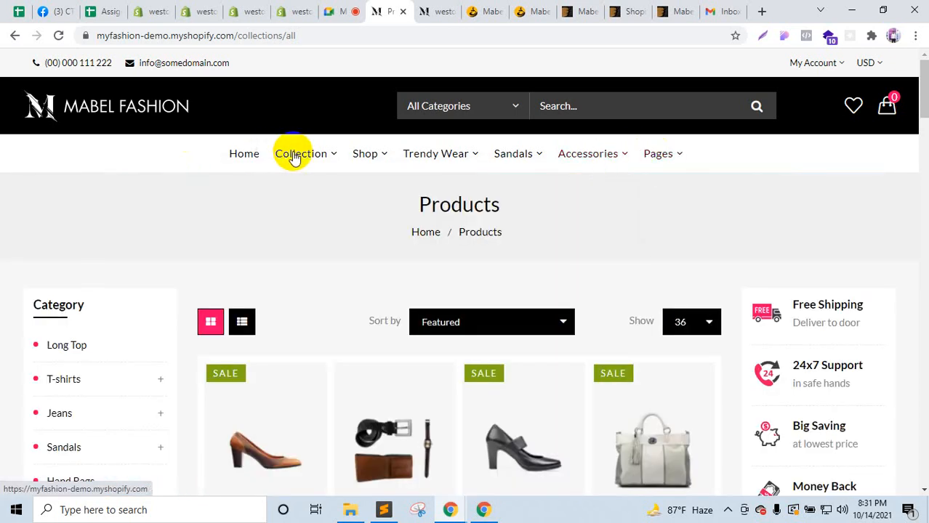
mouse_move(294, 153)
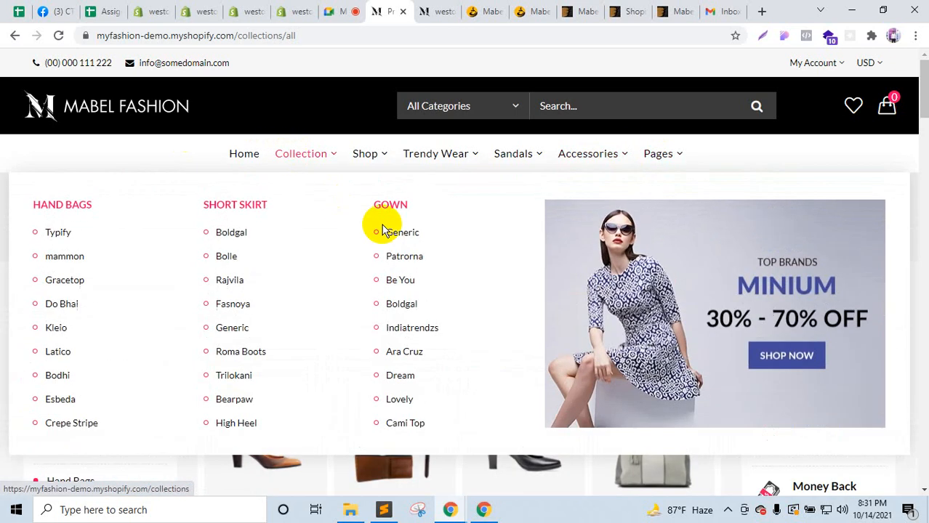
click(291, 11)
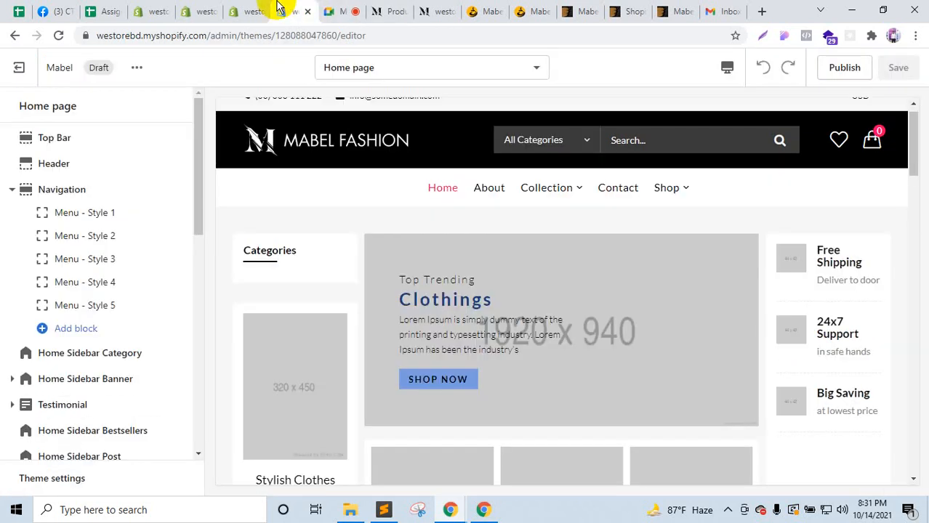
Step: Open the Menu - Style 1 banner image picker and bring the MABEL V1.0 folder forward
click(86, 215)
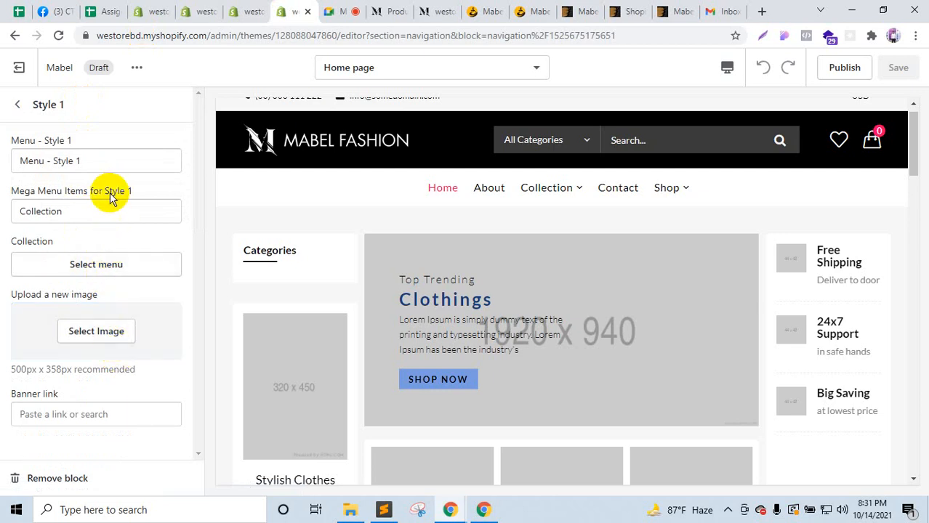
click(84, 328)
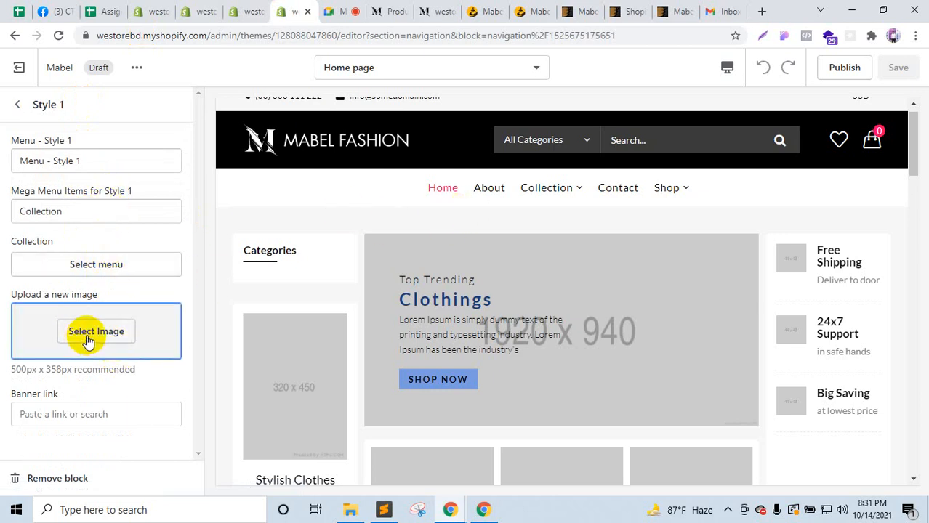
click(395, 10)
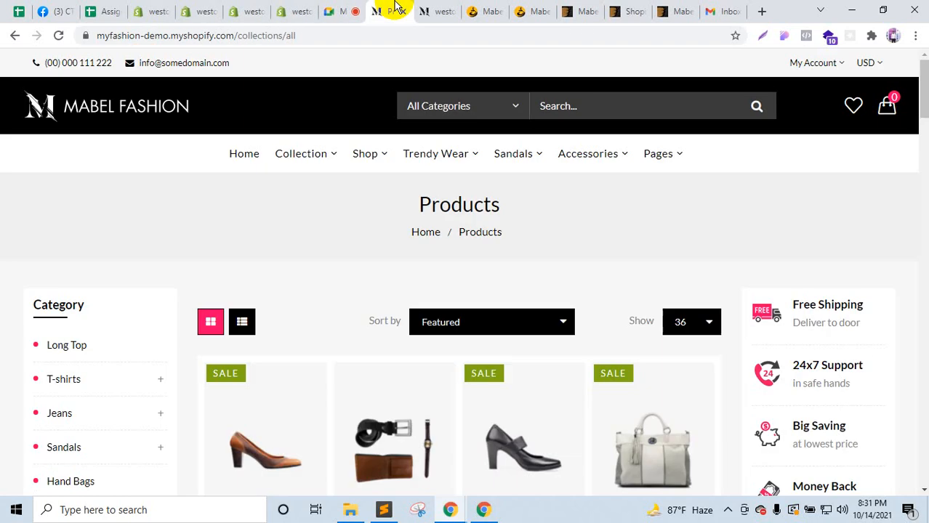
click(436, 8)
click(408, 8)
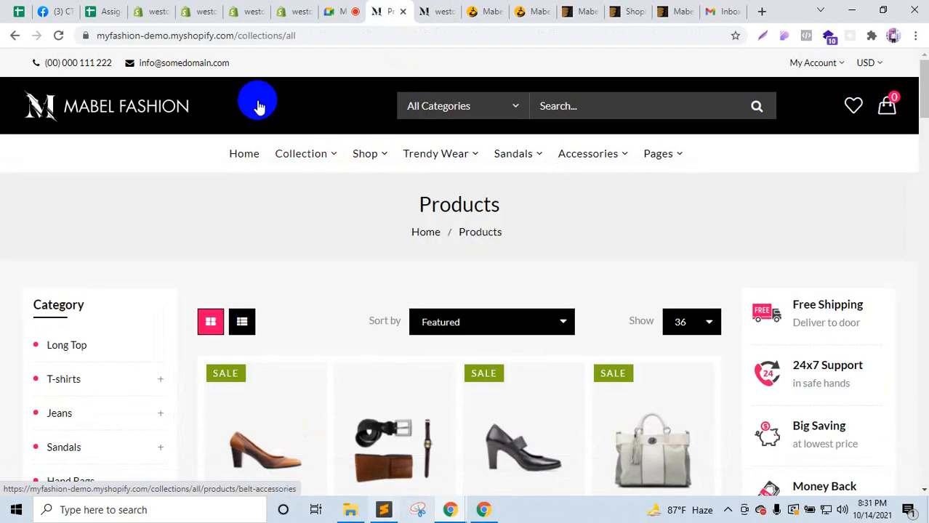
click(280, 8)
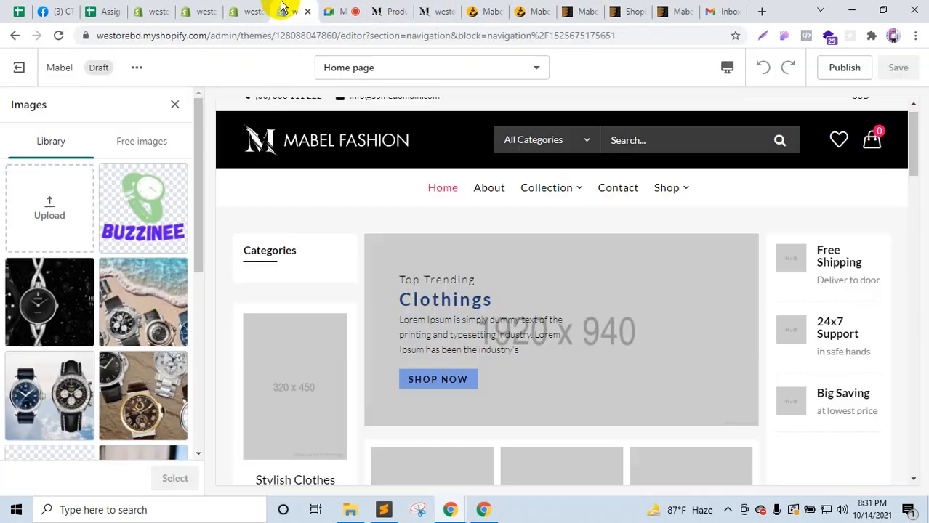
click(351, 511)
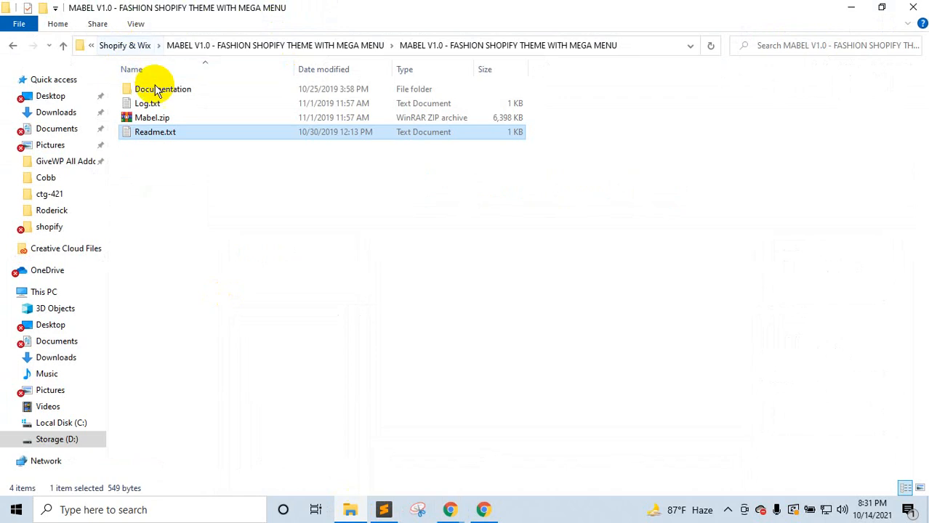
Step: Drag mega-1.jpg from the FashionHouse folder into the theme's image library to upload it
click(64, 48)
double_click(150, 93)
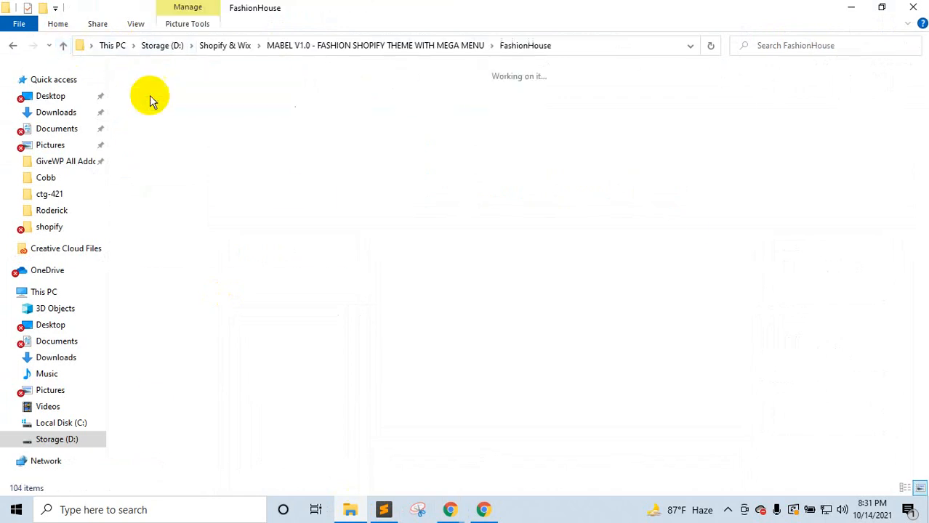
scroll(803, 385, down, 10)
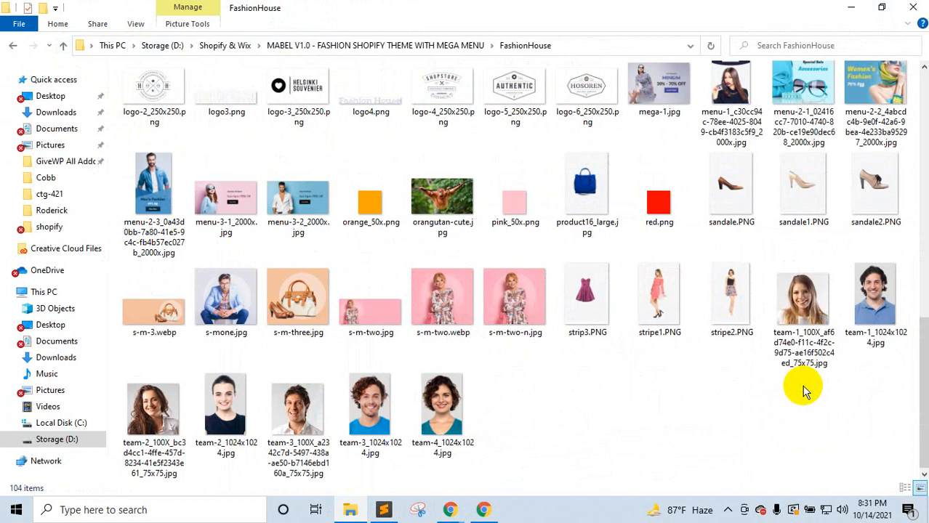
click(649, 116)
drag(649, 117, 83, 260)
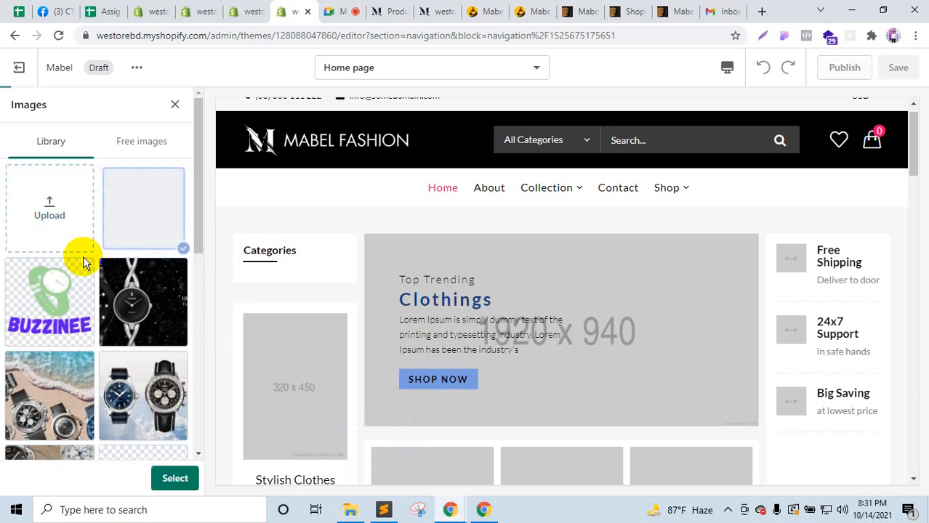
Step: Use mega-1 as the Style 1 banner, link its Collection menu, and save the theme
click(175, 477)
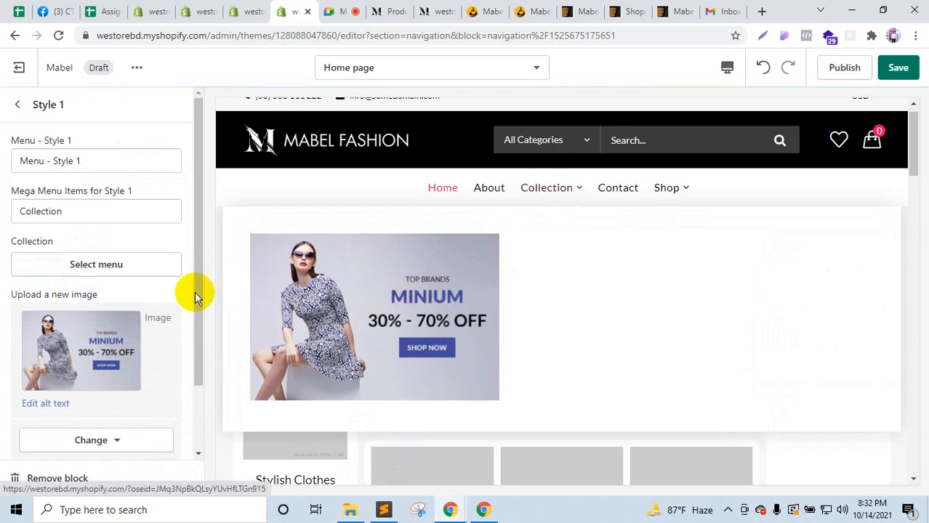
click(94, 266)
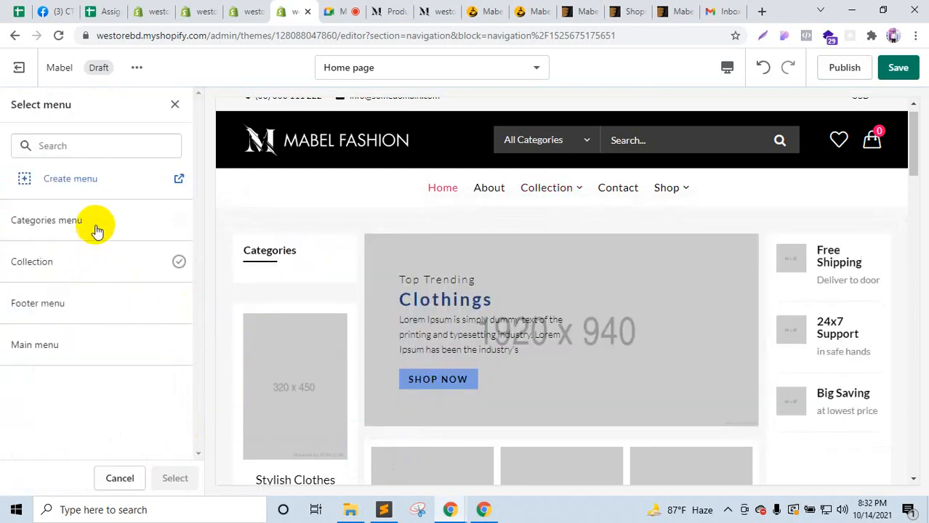
click(85, 277)
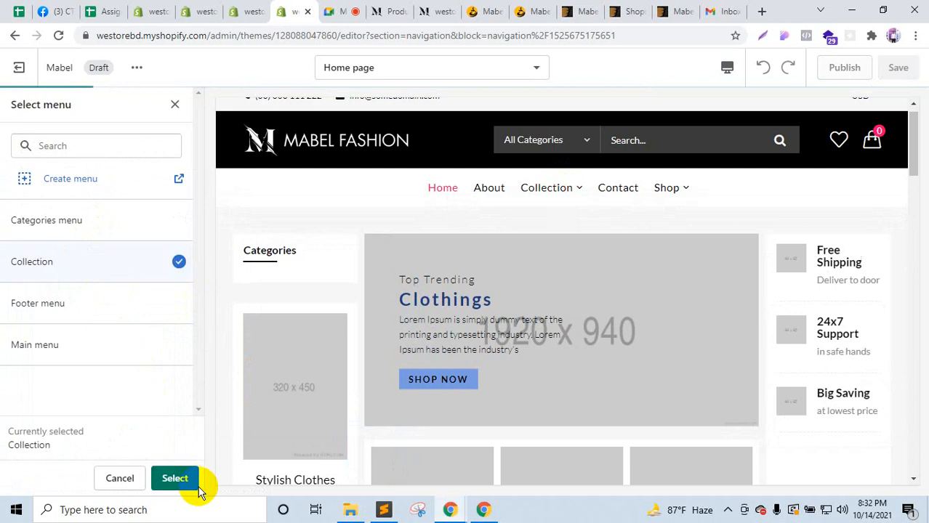
click(178, 479)
mouse_move(574, 191)
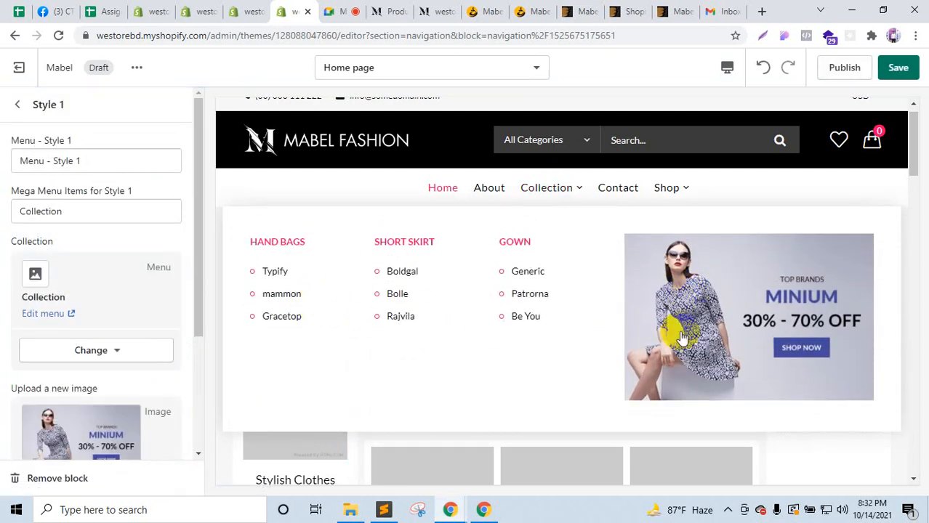
click(893, 75)
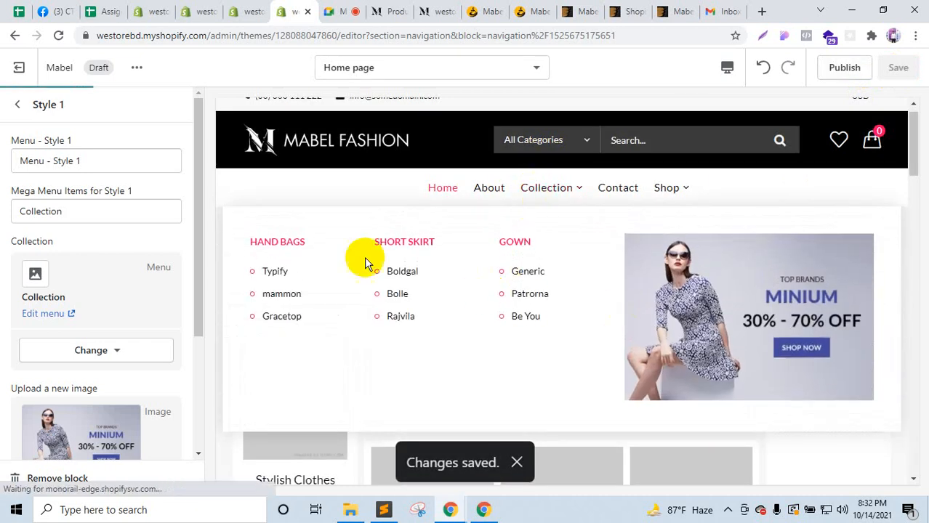
click(21, 106)
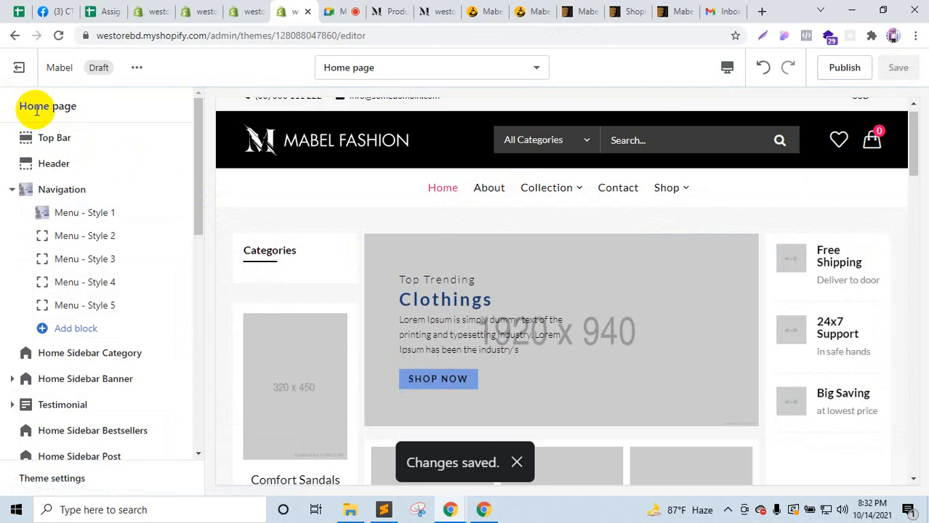
Step: Check the Collection, Trendy Wear and Sandals mega menus on the demo store's Products page
click(422, 9)
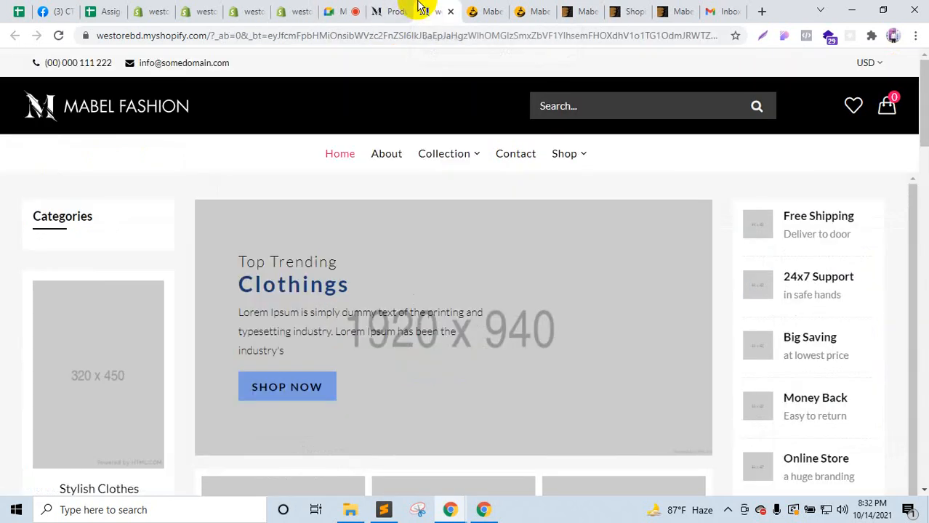
click(390, 11)
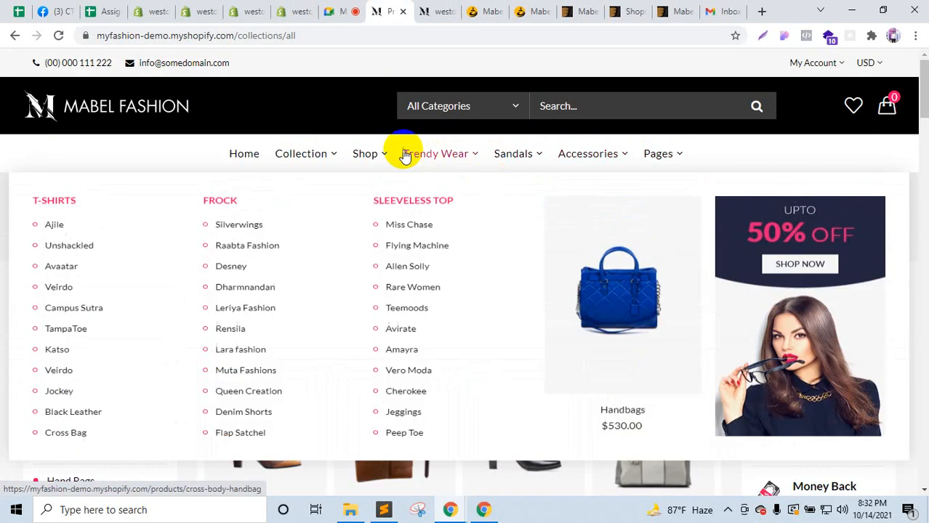
mouse_move(309, 161)
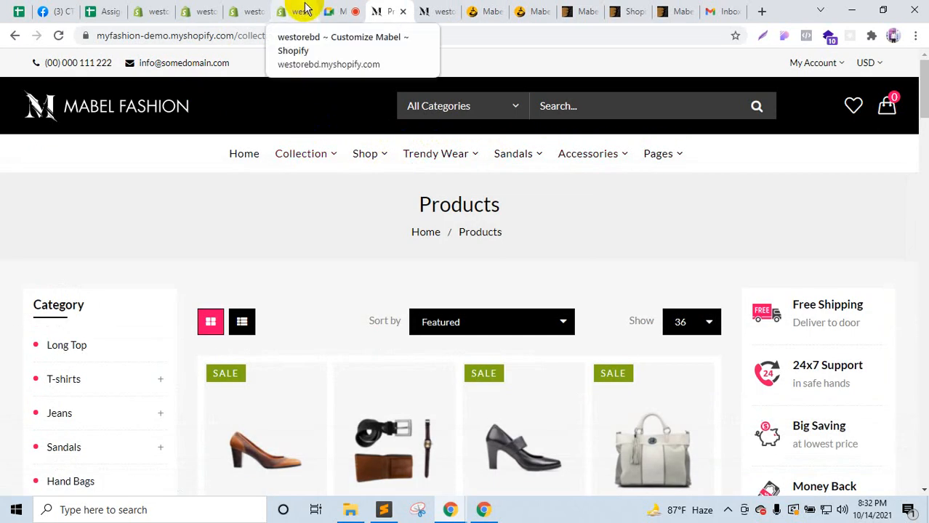
mouse_move(444, 149)
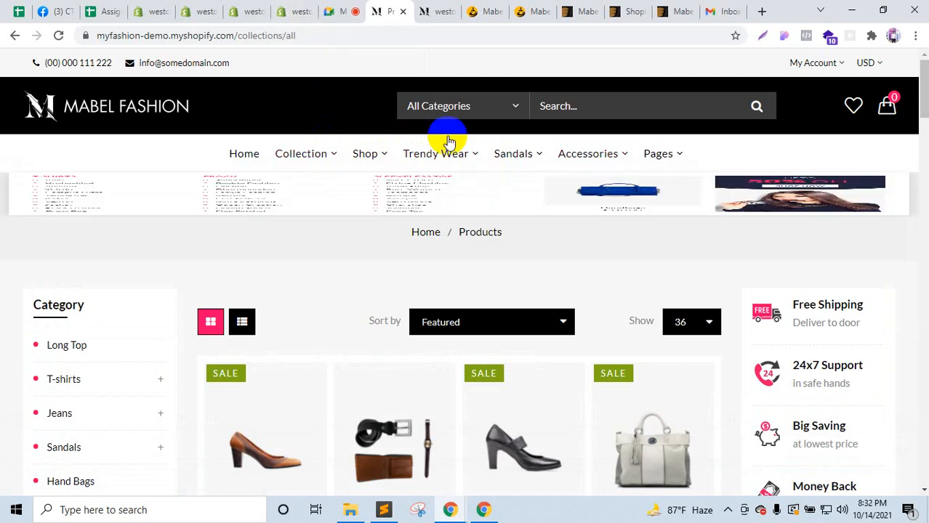
mouse_move(504, 153)
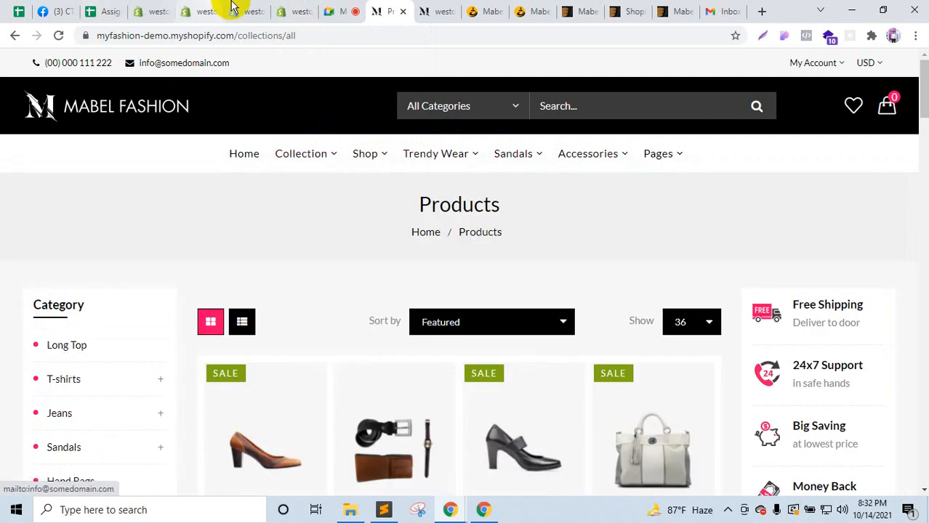
click(294, 11)
Step: Look over the Menu - Style 2 block settings
click(87, 235)
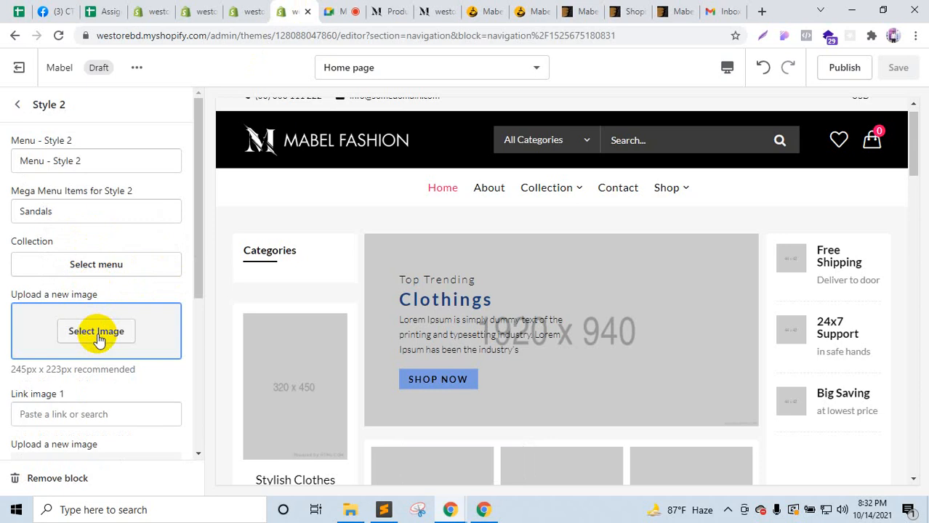
scroll(98, 340, down, 4)
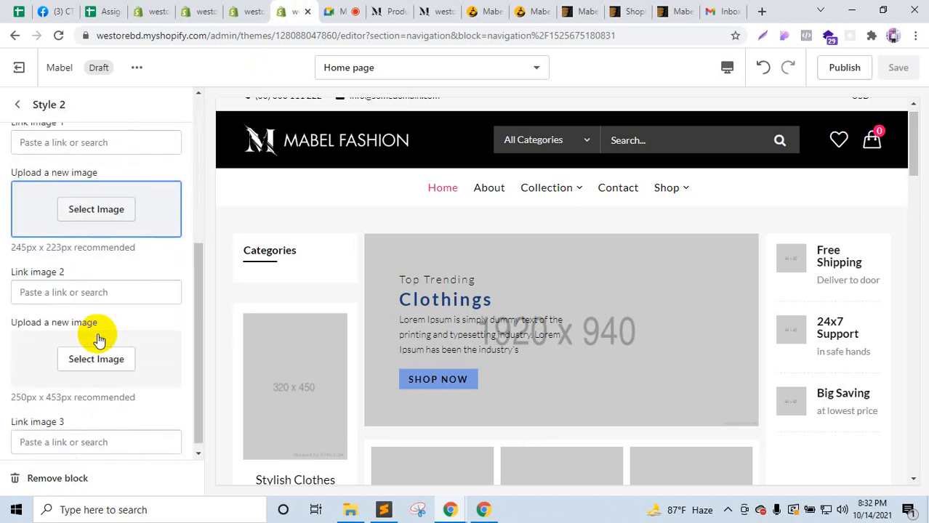
scroll(80, 356, up, 5)
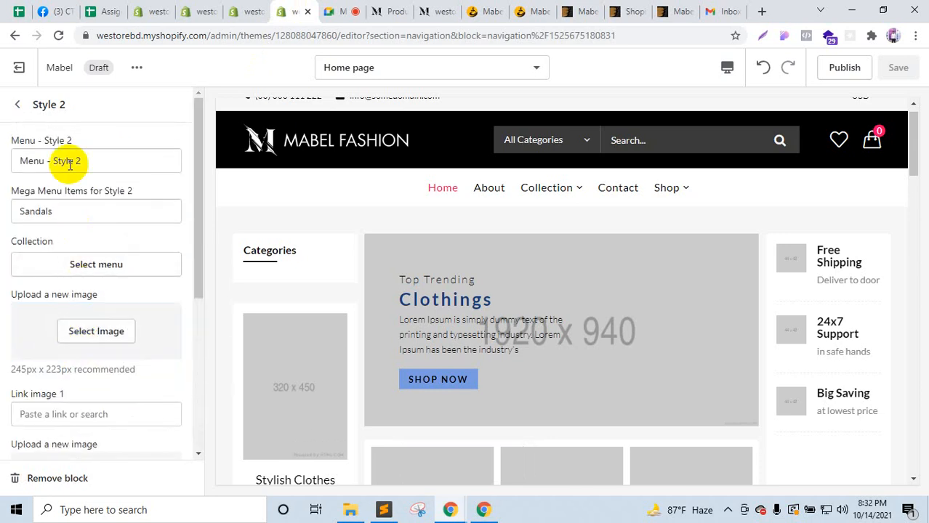
click(21, 107)
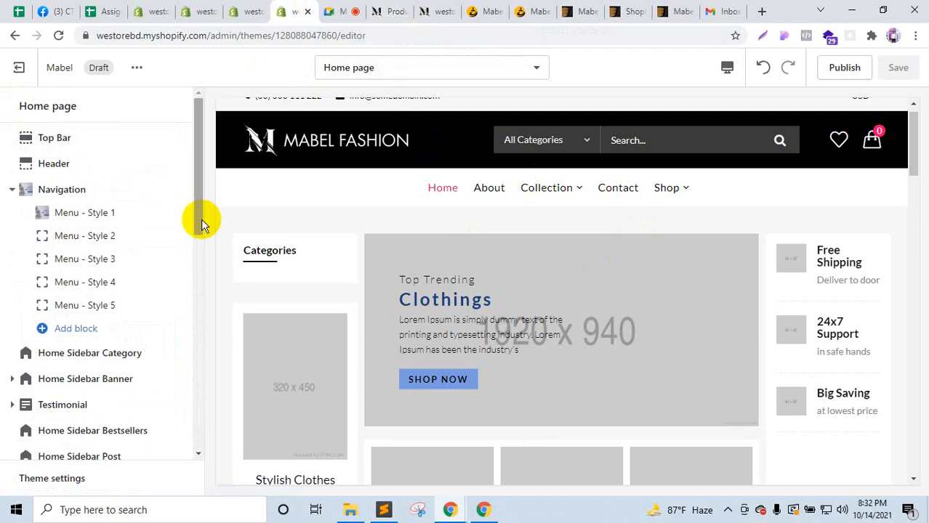
Step: Open the Main menu for editing from the Online Store > Navigation menus list
click(258, 8)
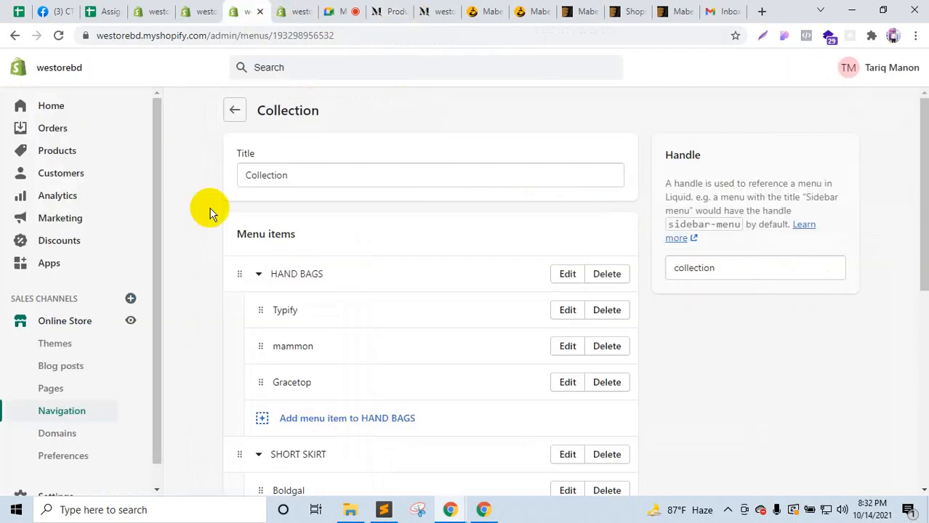
scroll(228, 288, down, 2)
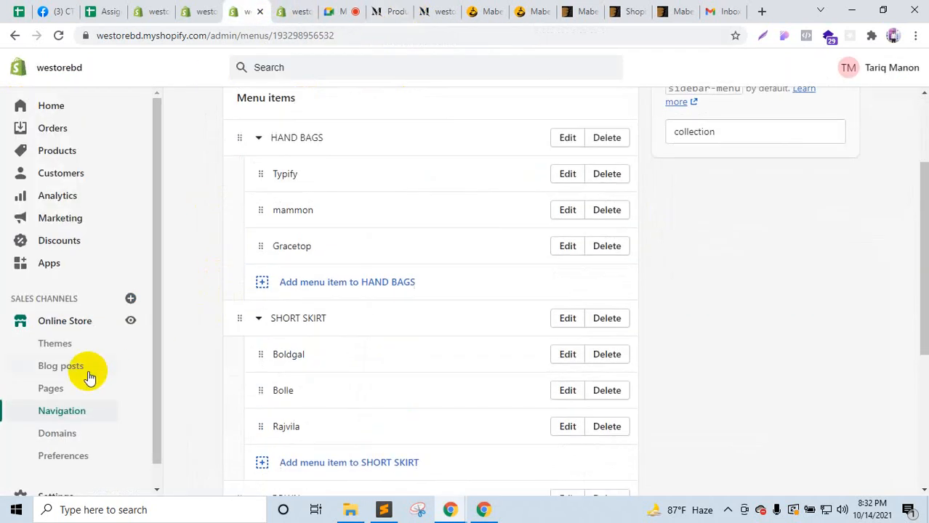
click(62, 411)
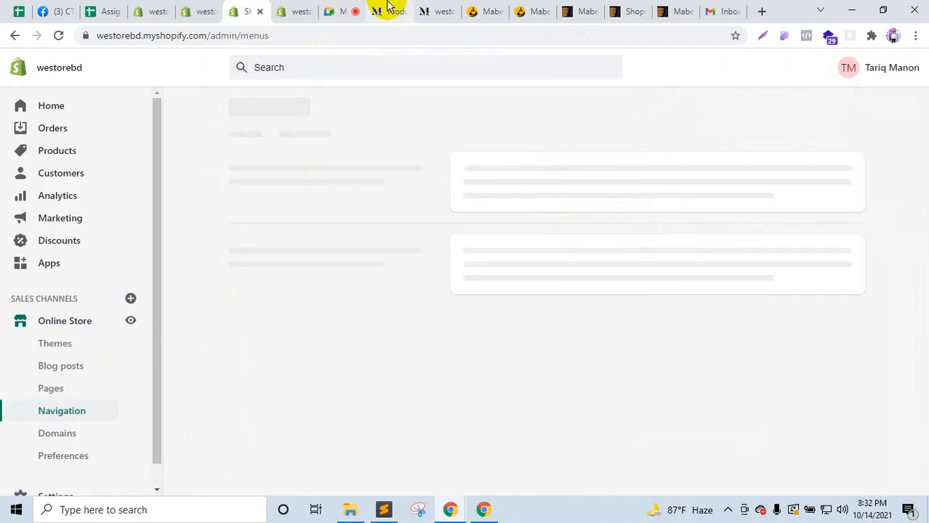
click(388, 6)
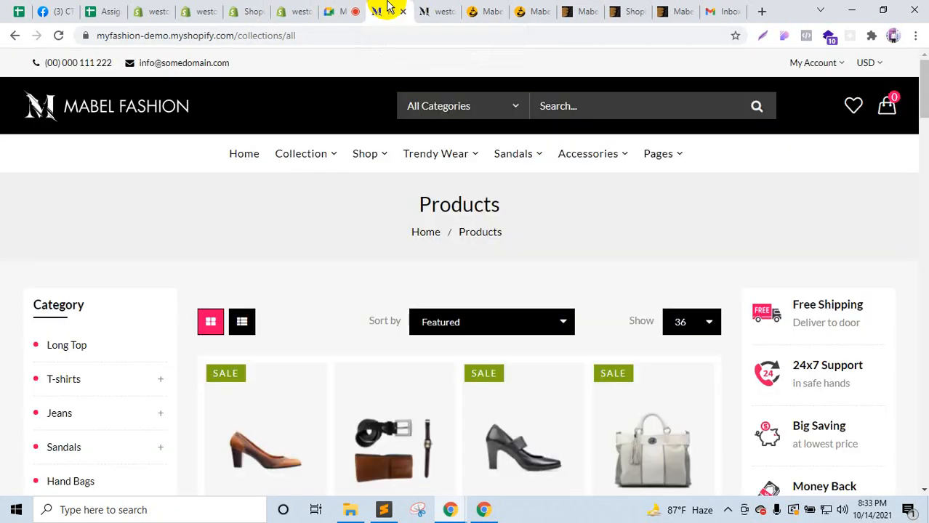
click(300, 9)
mouse_move(560, 191)
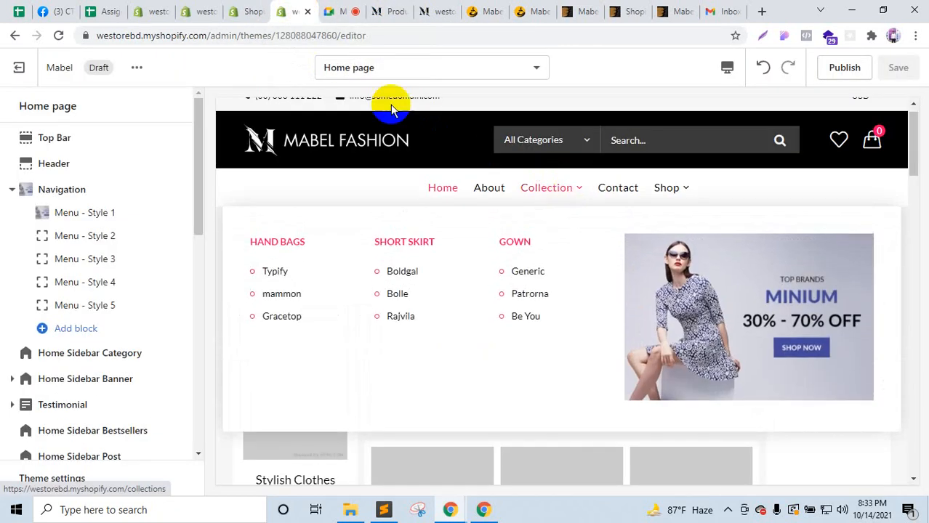
click(249, 10)
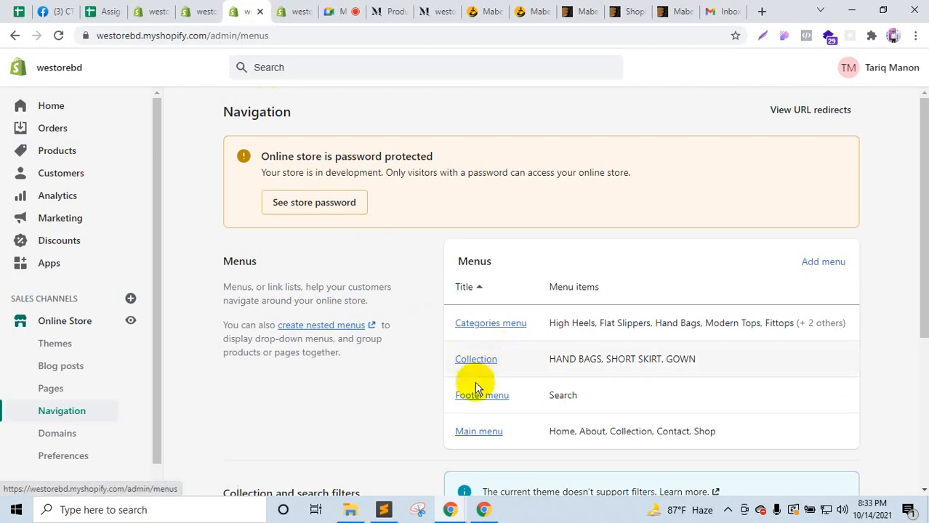
click(482, 432)
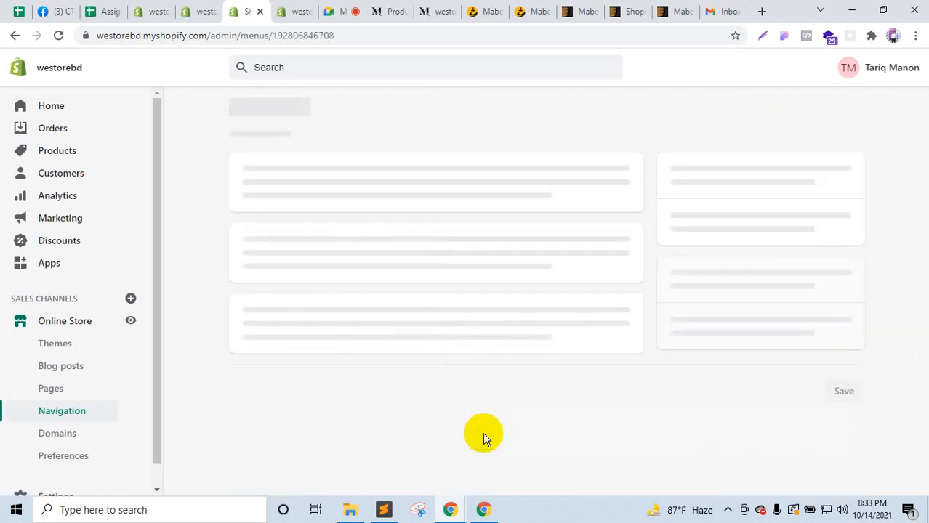
Step: Add a Trendy Wears item linking to # to the Main menu
scroll(433, 348, down, 3)
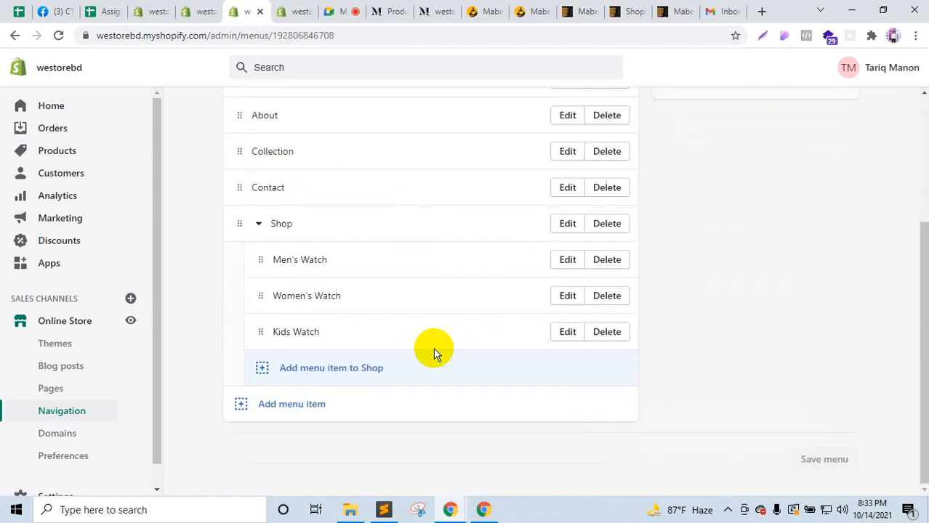
click(312, 409)
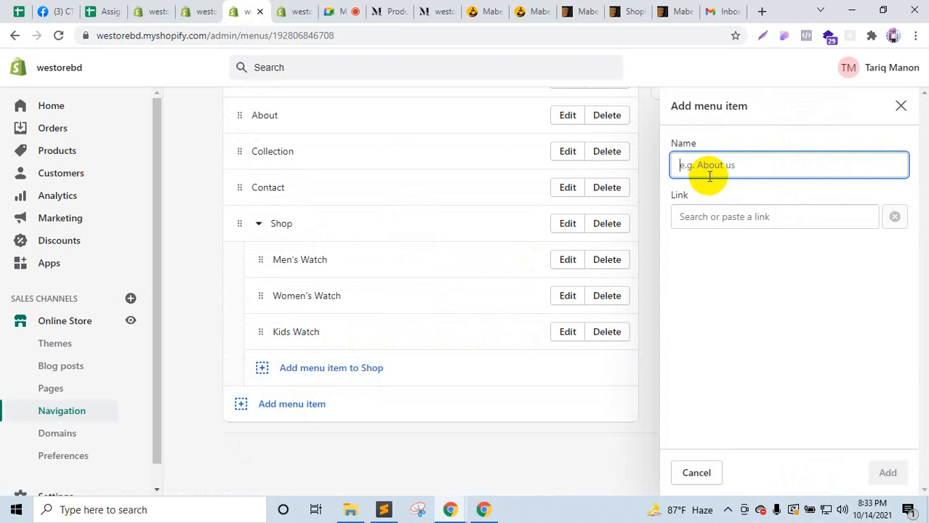
text(Trendy Wears)
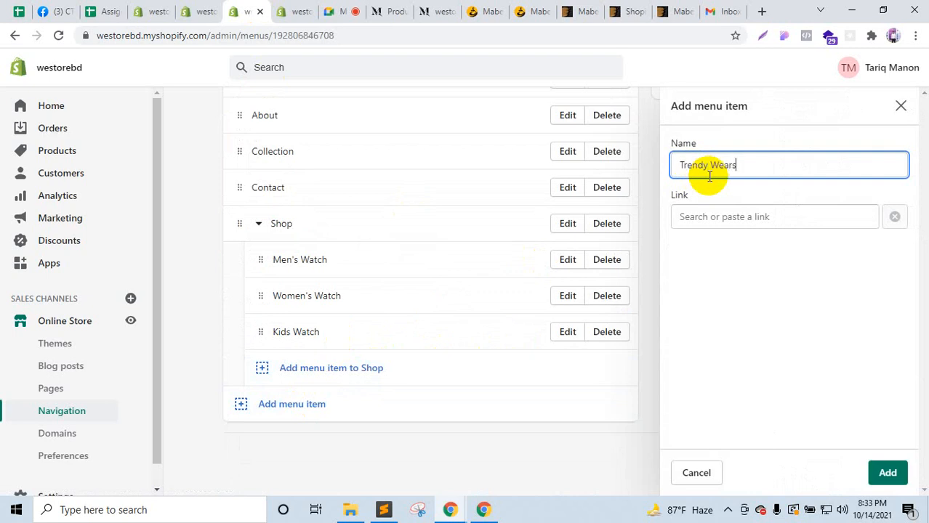
click(692, 215)
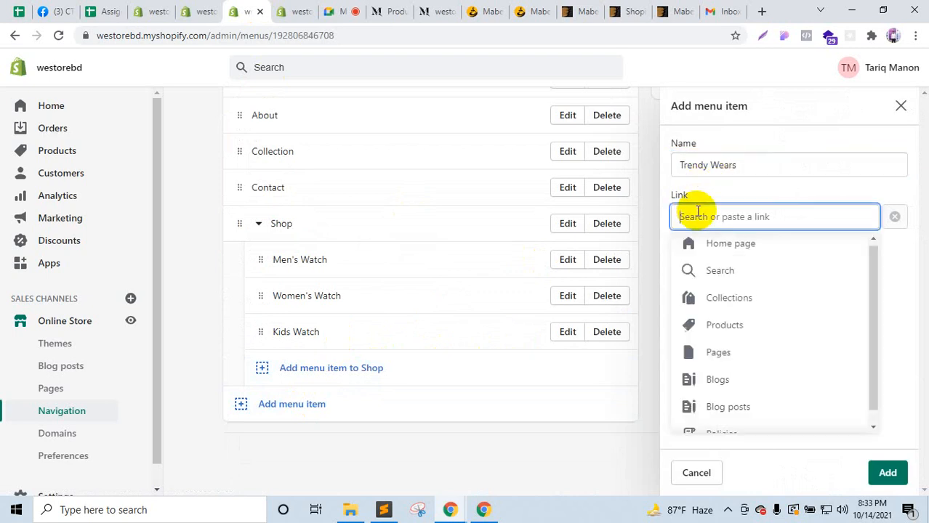
text(#)
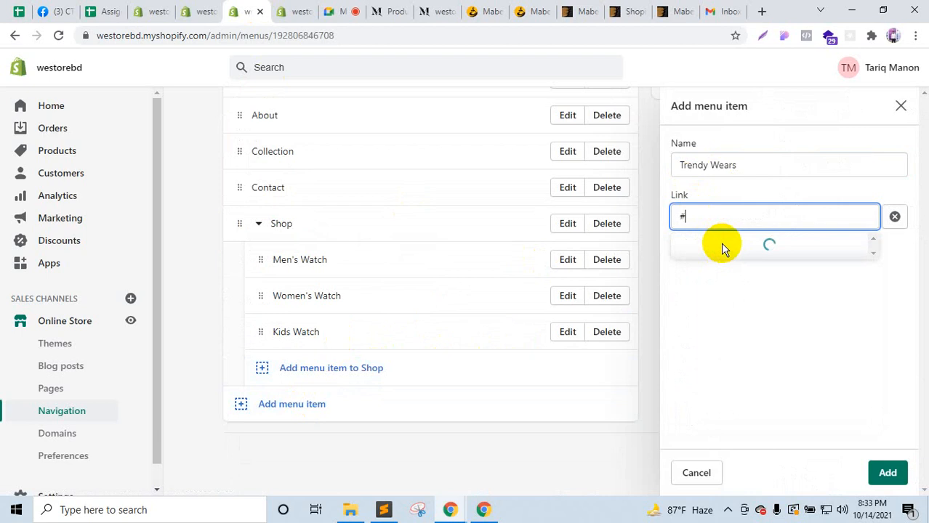
click(720, 245)
click(888, 473)
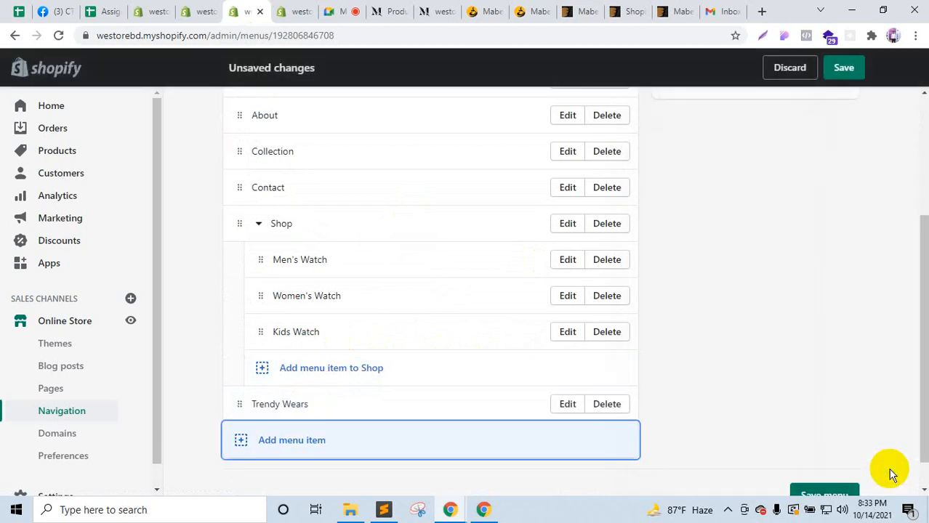
Step: Move Trendy Wears below Collection and About to the end, then save the Main menu
drag(236, 405, 238, 213)
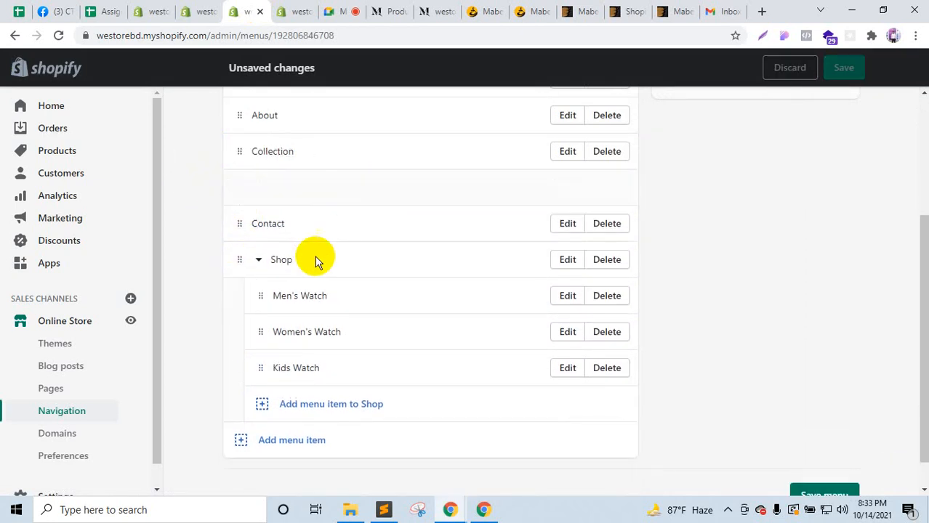
scroll(751, 302, up, 1)
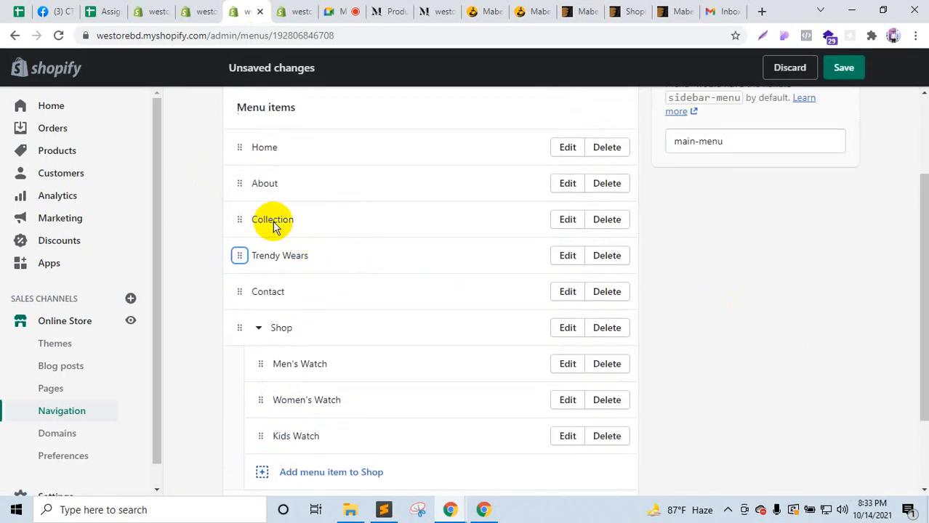
drag(235, 184, 218, 400)
click(832, 67)
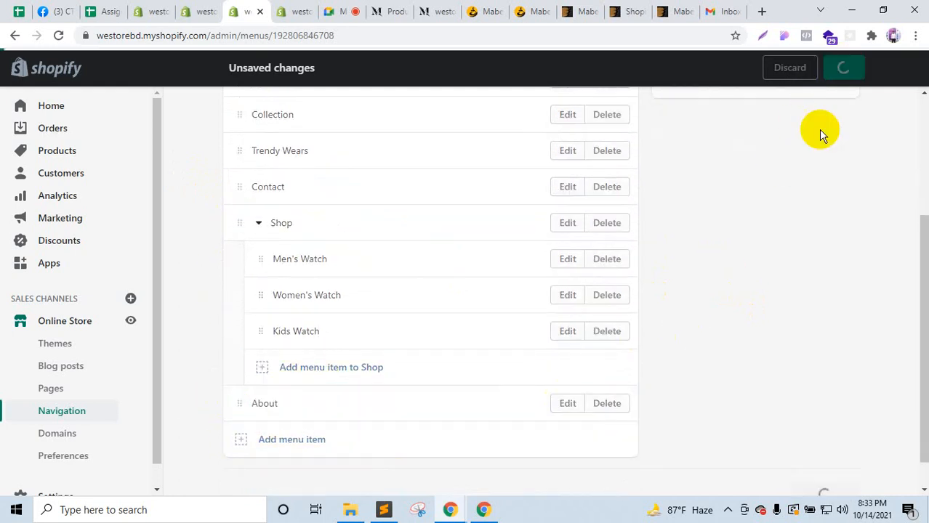
click(300, 9)
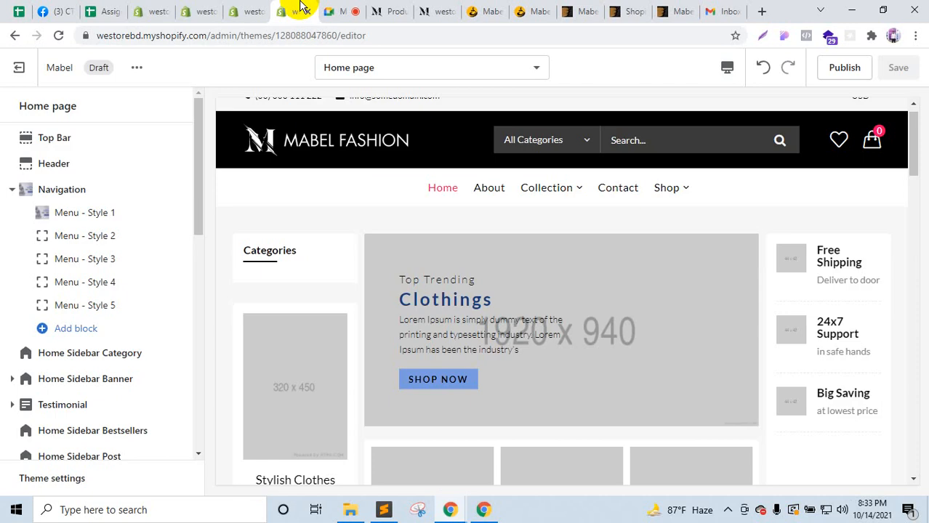
Step: Reload the theme editor so the preview shows Trendy Wears between Collection and Contact
click(59, 36)
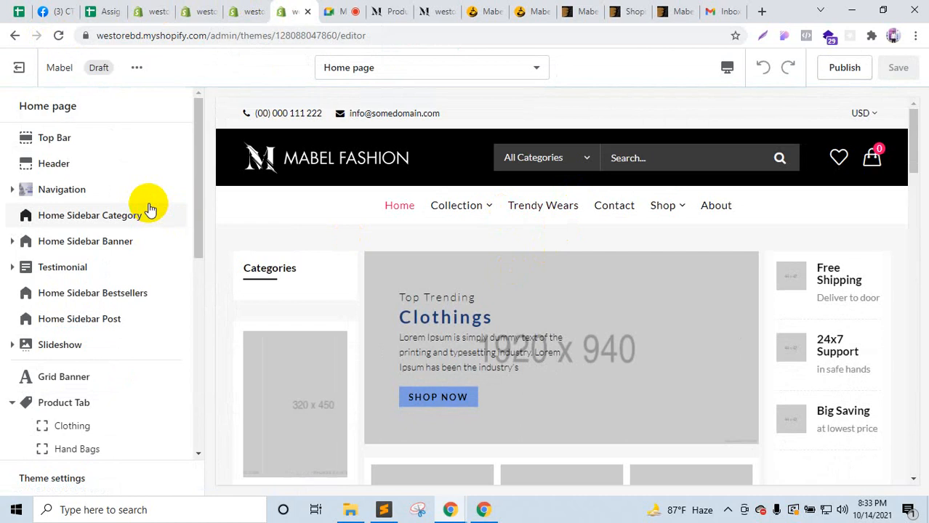
click(116, 192)
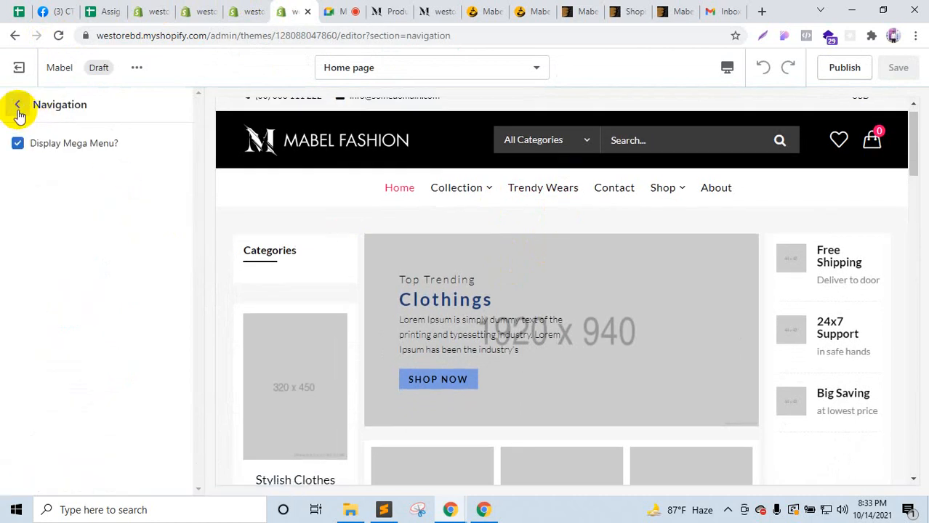
click(18, 106)
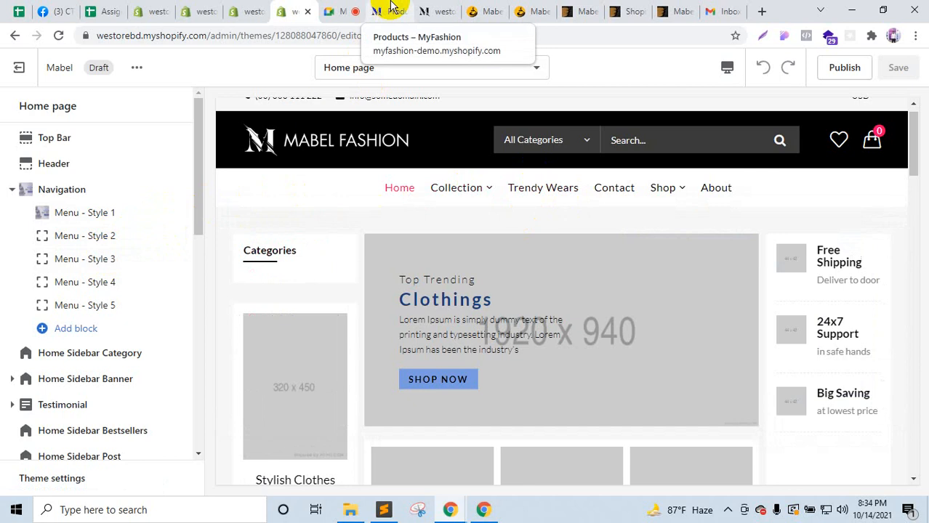
Step: Try choosing a menu for Menu - Style 2, closing the picker when it fails to load
click(98, 235)
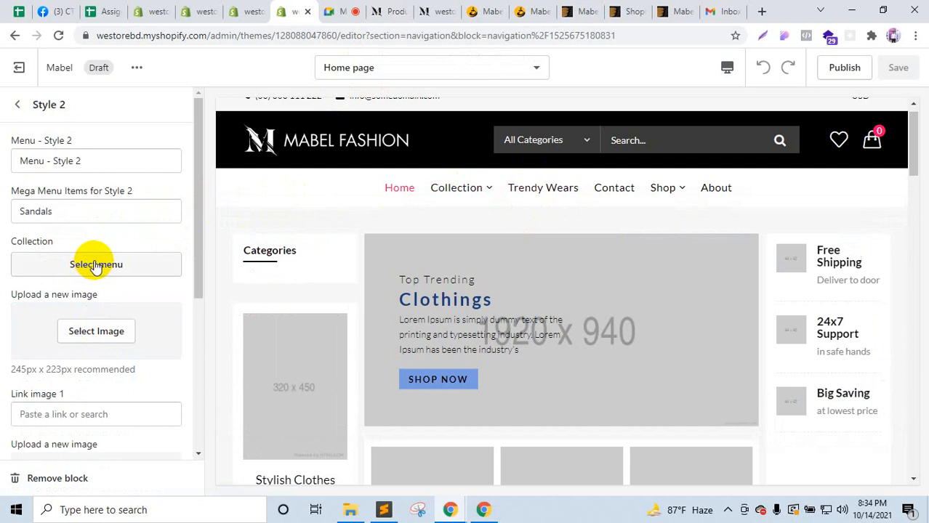
click(95, 266)
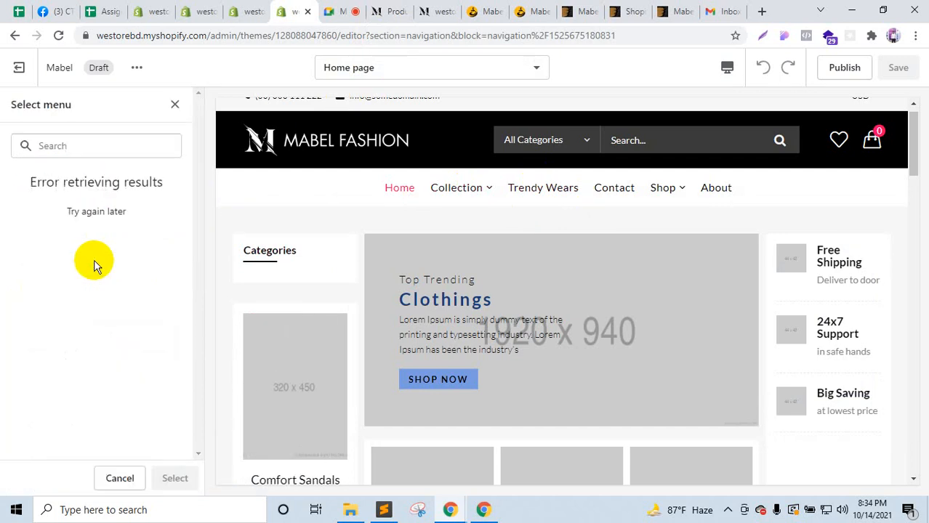
click(175, 105)
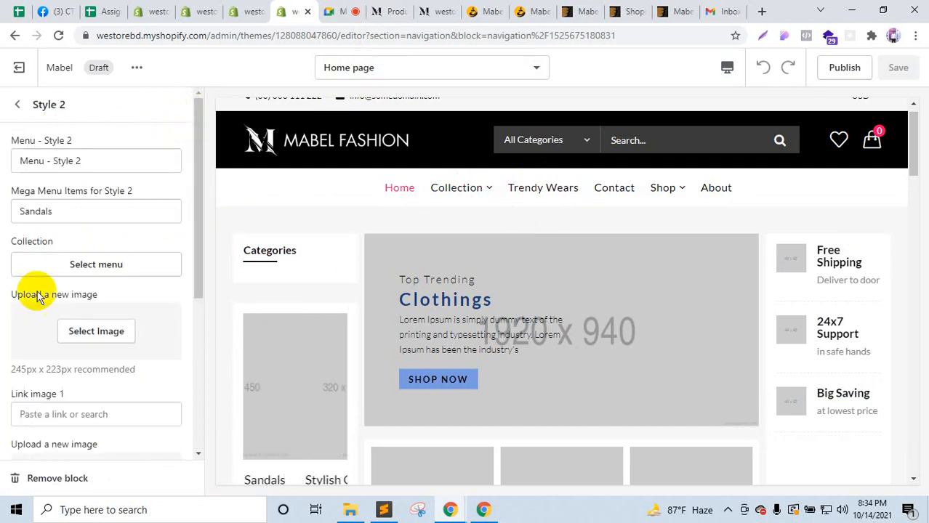
click(17, 104)
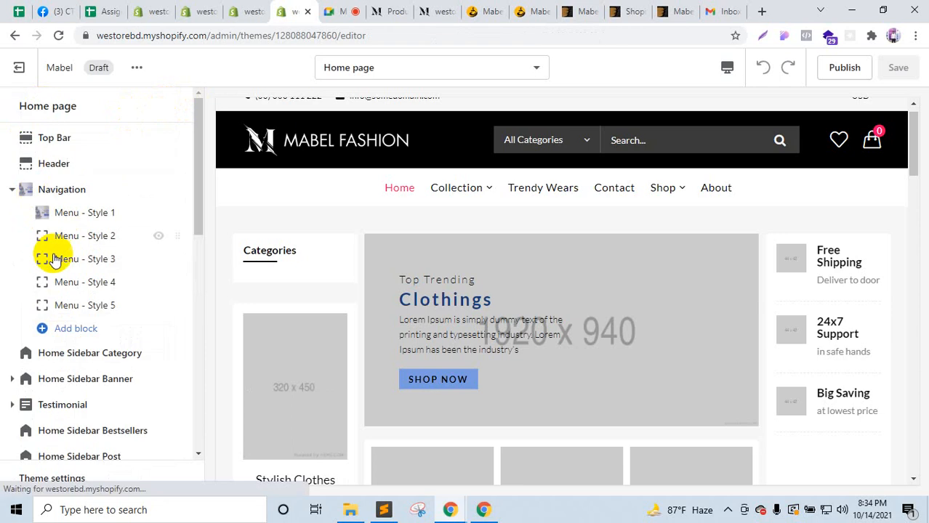
Step: Link Menu - Style 3's Collection setting to the Categories menu and reload the editor
click(86, 258)
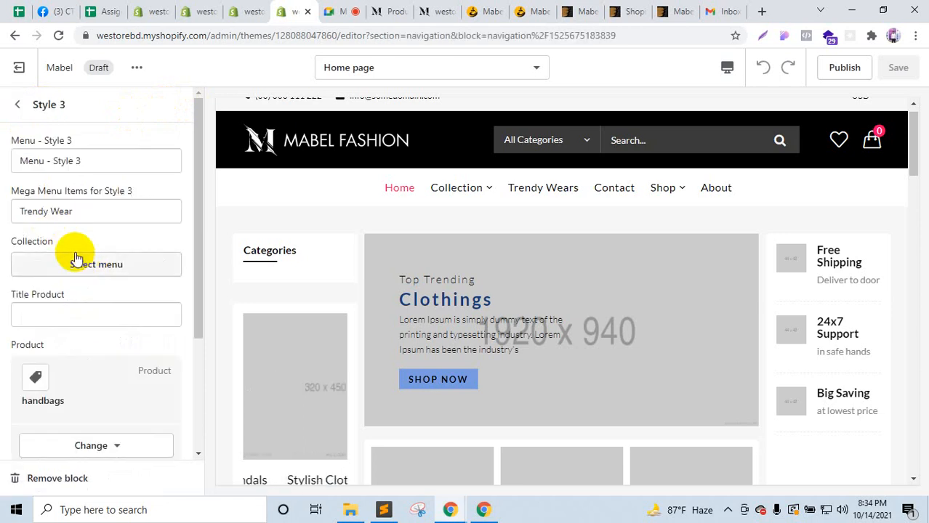
click(76, 264)
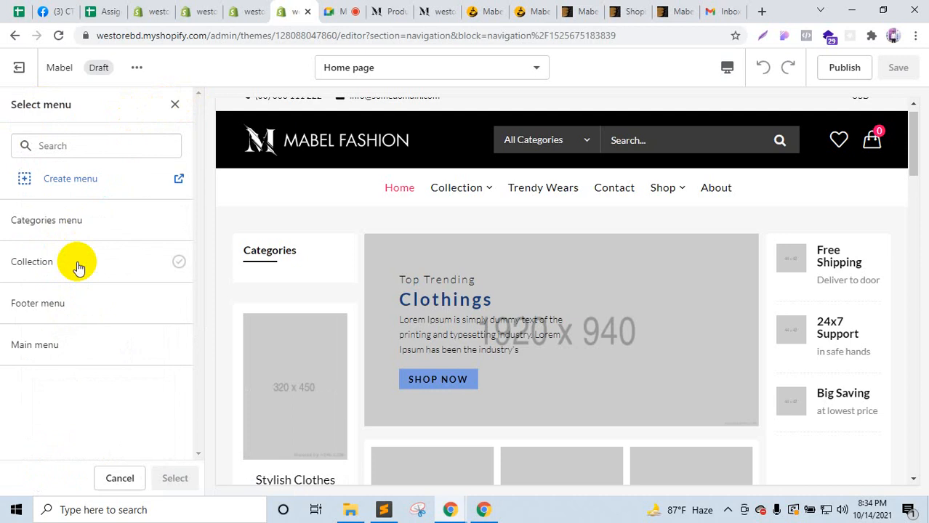
click(59, 231)
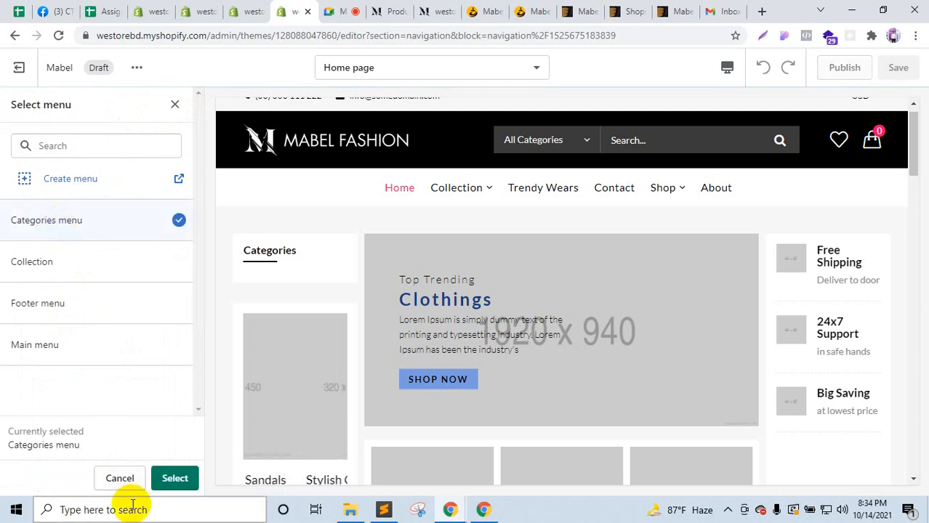
click(174, 480)
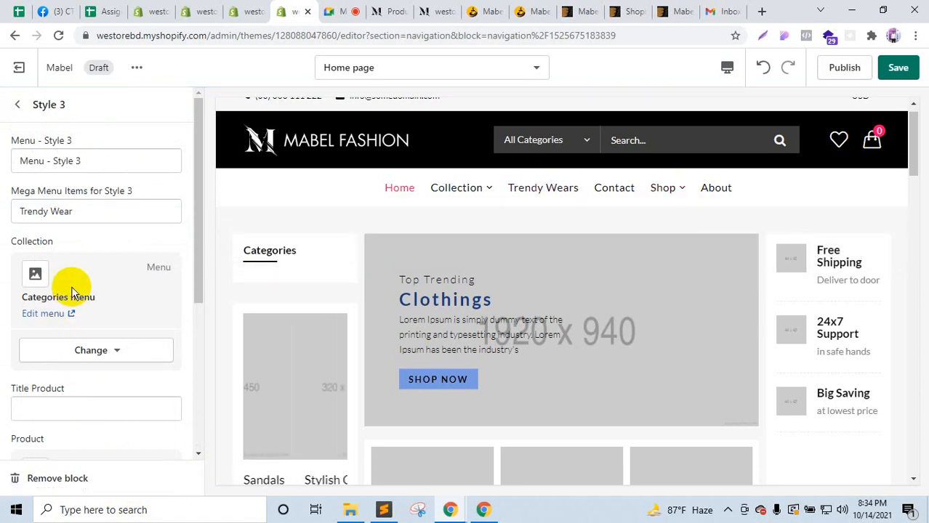
click(17, 107)
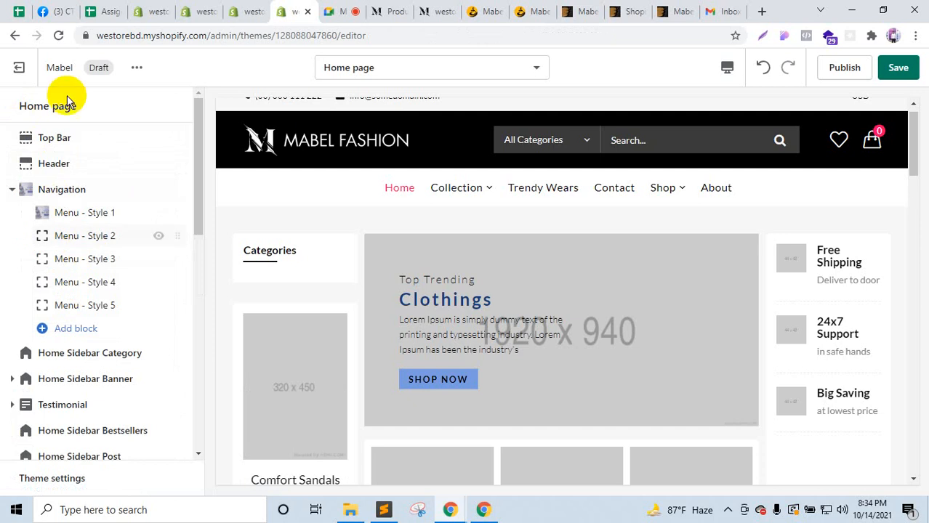
click(58, 35)
Step: Reload the theme editor, then compare it with the demo store's Products page and Trendy Wear mega menu
click(530, 111)
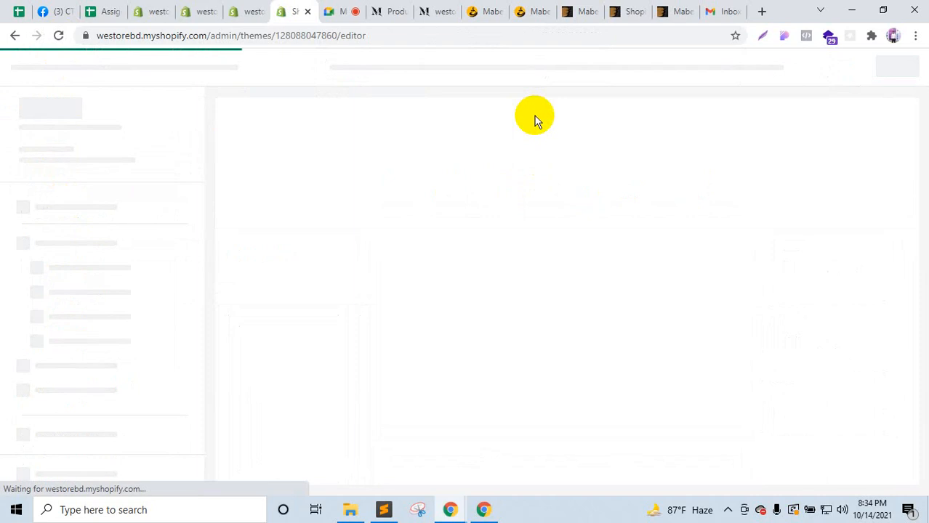
click(429, 11)
click(385, 10)
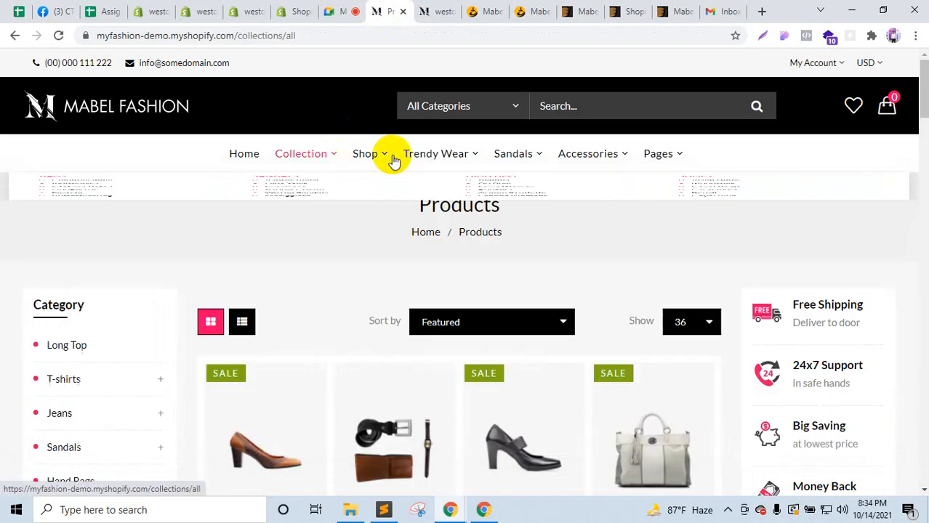
mouse_move(394, 160)
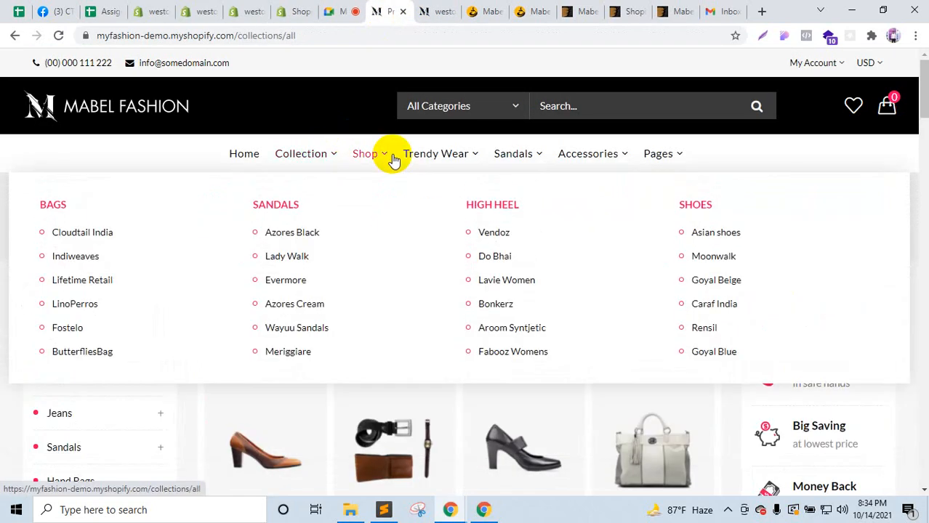
click(286, 9)
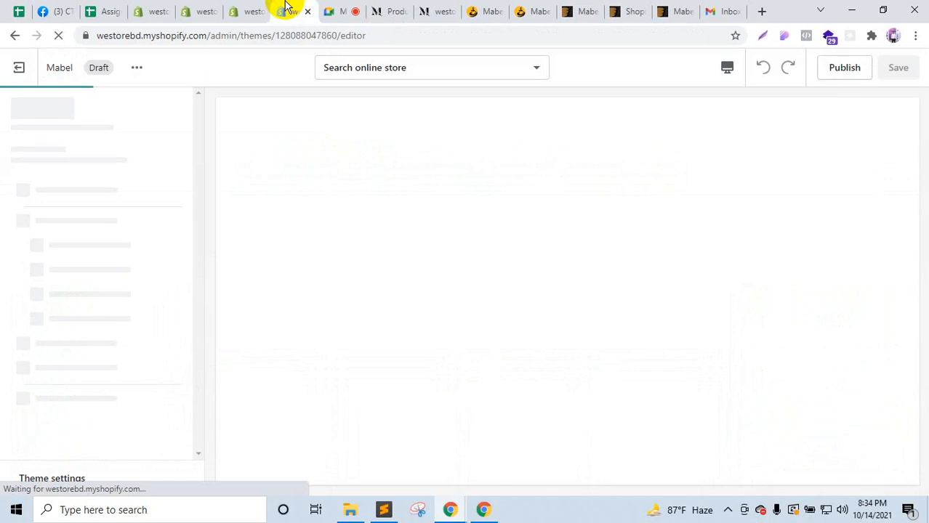
click(393, 9)
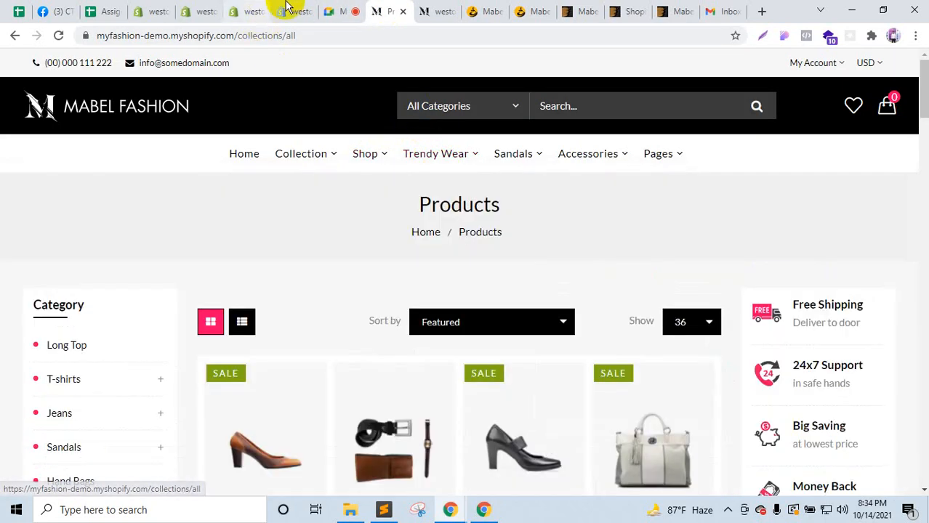
Step: Turn Display Mega Menu off and back on in the Navigation section settings
click(287, 9)
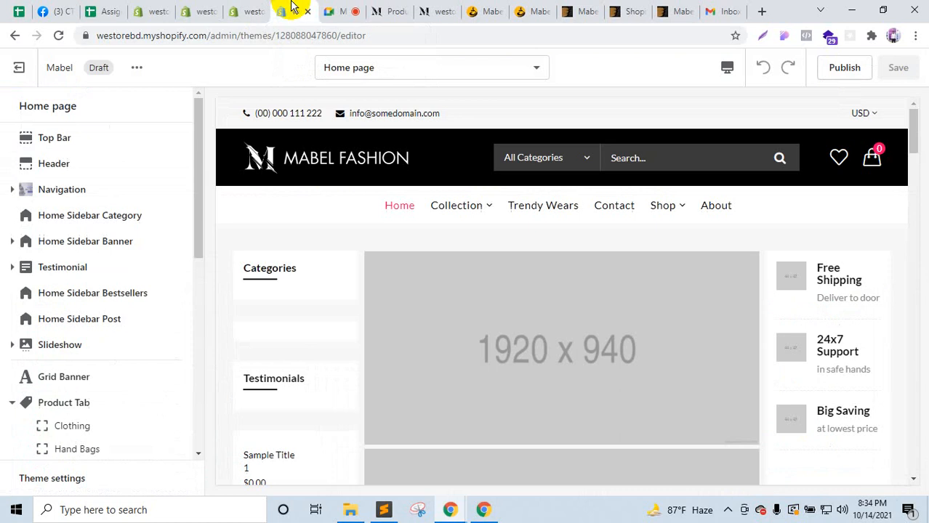
click(73, 192)
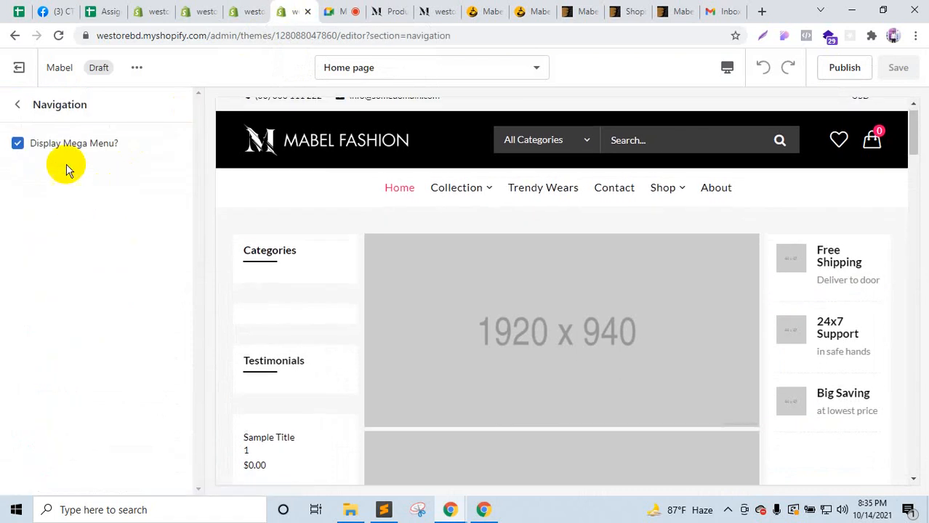
click(19, 144)
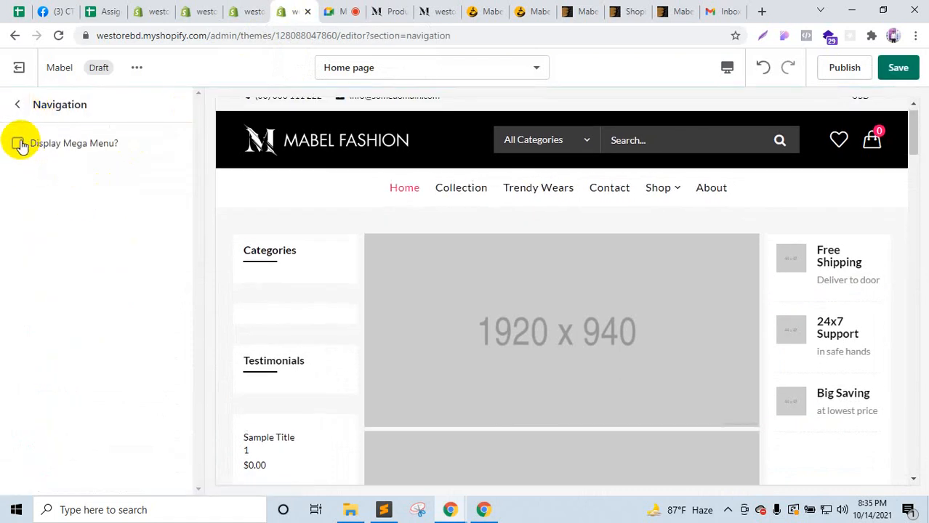
click(19, 144)
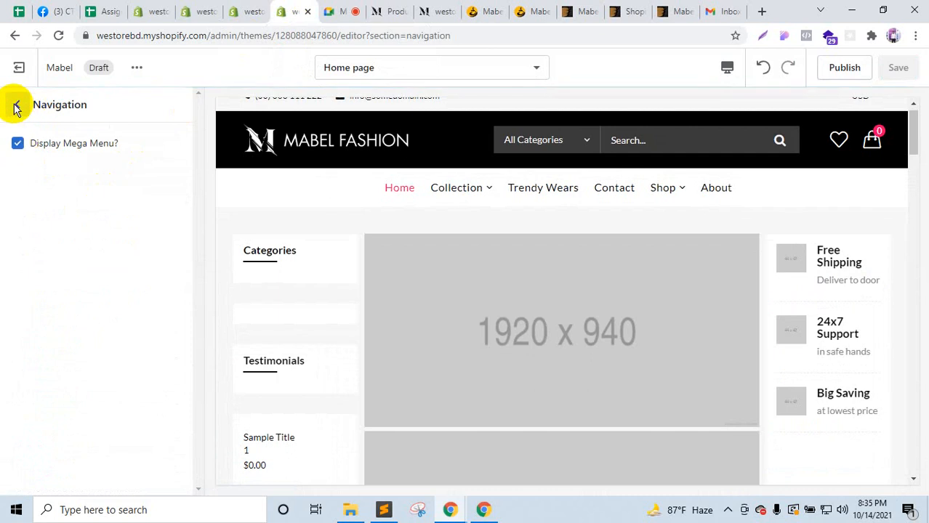
click(16, 106)
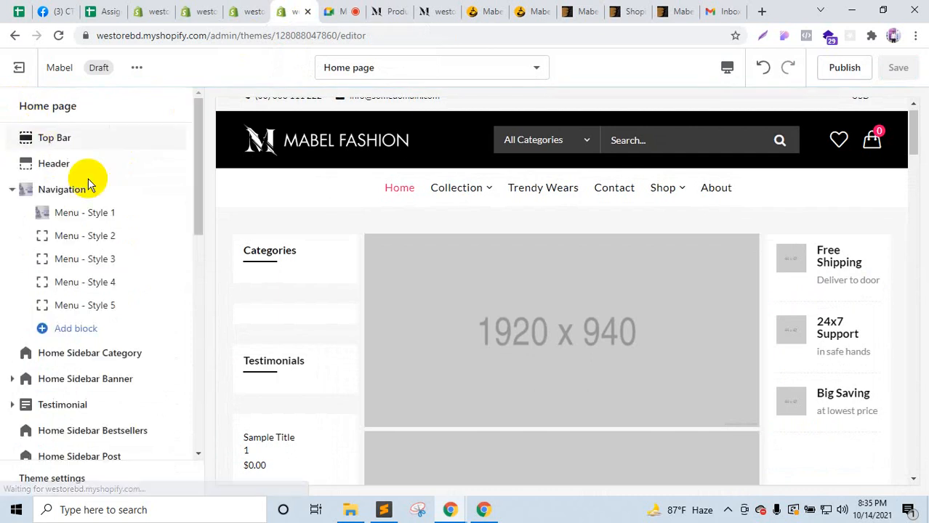
Step: Pick the Categories menu for Menu - Style 2, close the picker unapplied, and move to the Main menu editor
click(109, 239)
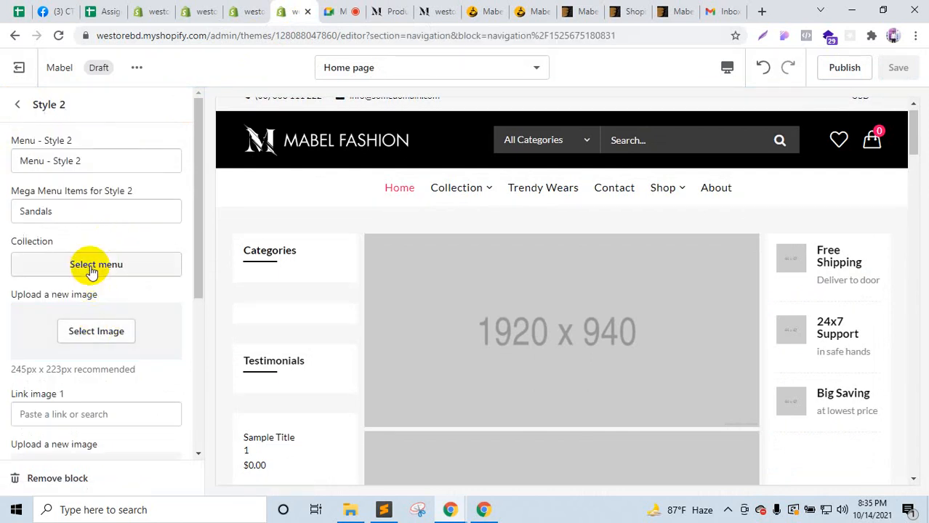
click(91, 266)
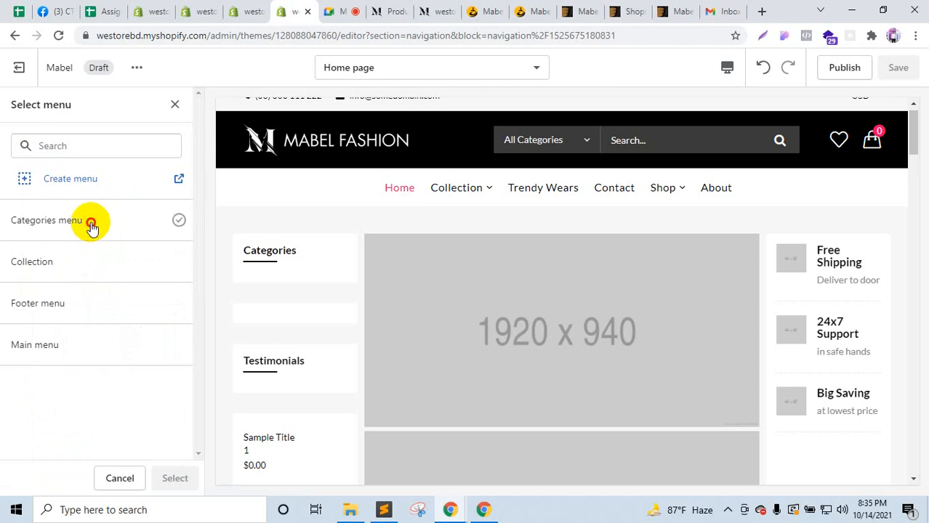
click(91, 226)
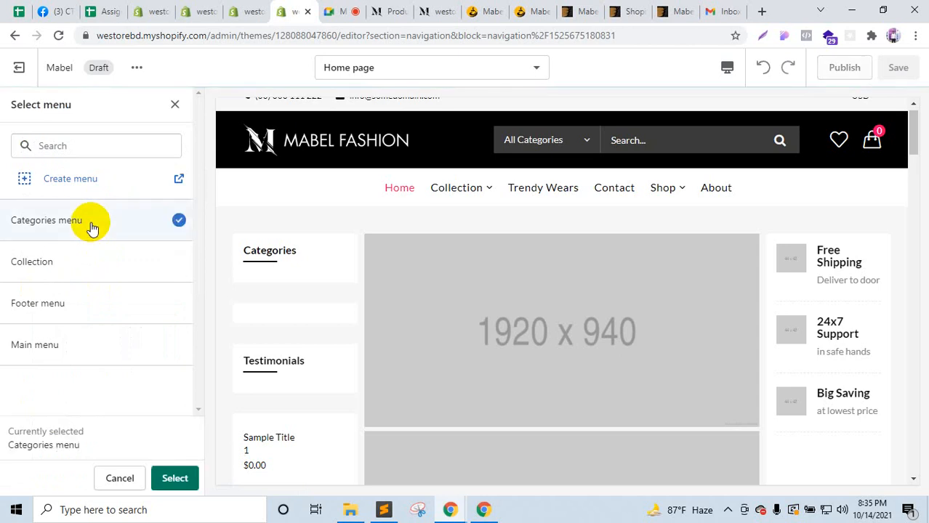
click(175, 480)
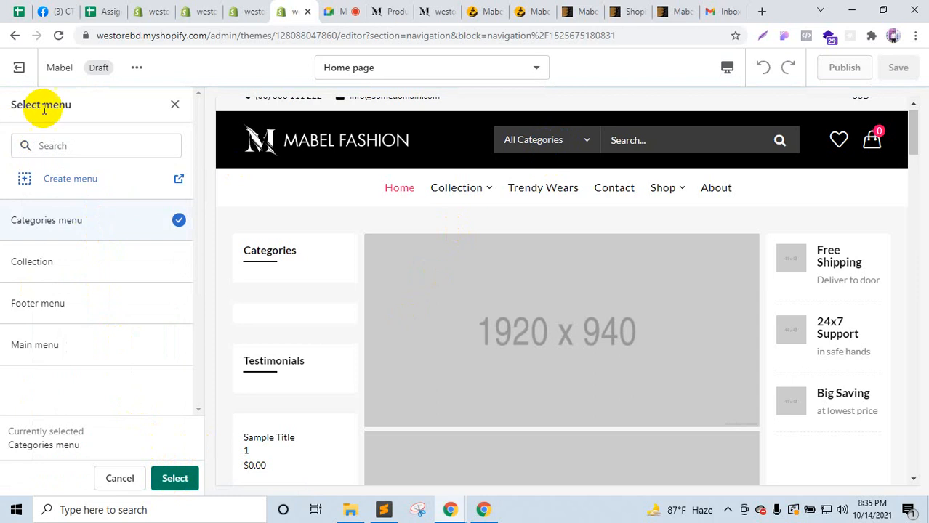
click(175, 106)
click(235, 8)
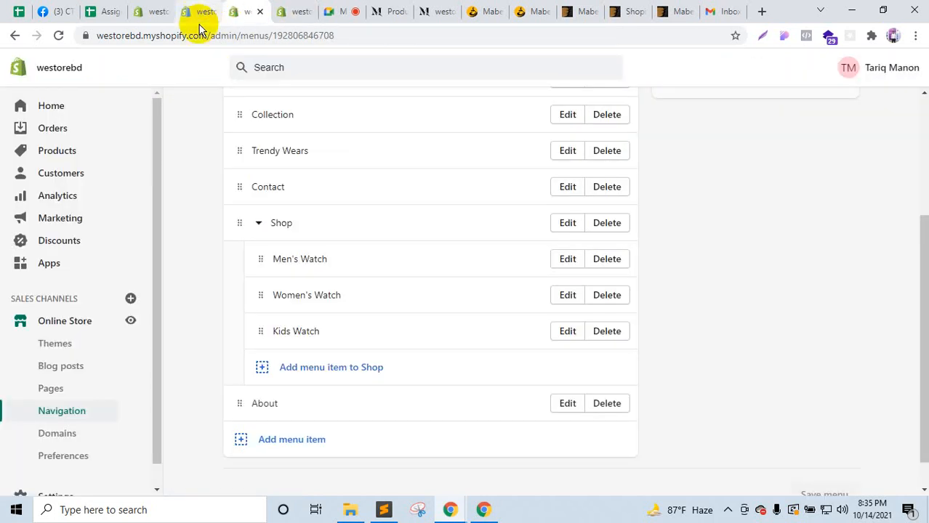
Step: Open the list of all navigation menus, reload after its loading error, and return to the Mabel editor
click(85, 411)
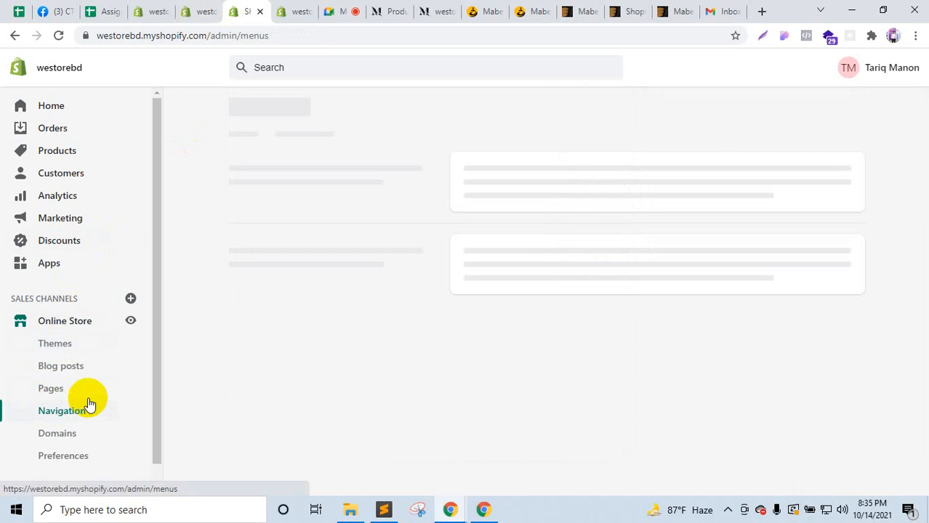
click(558, 268)
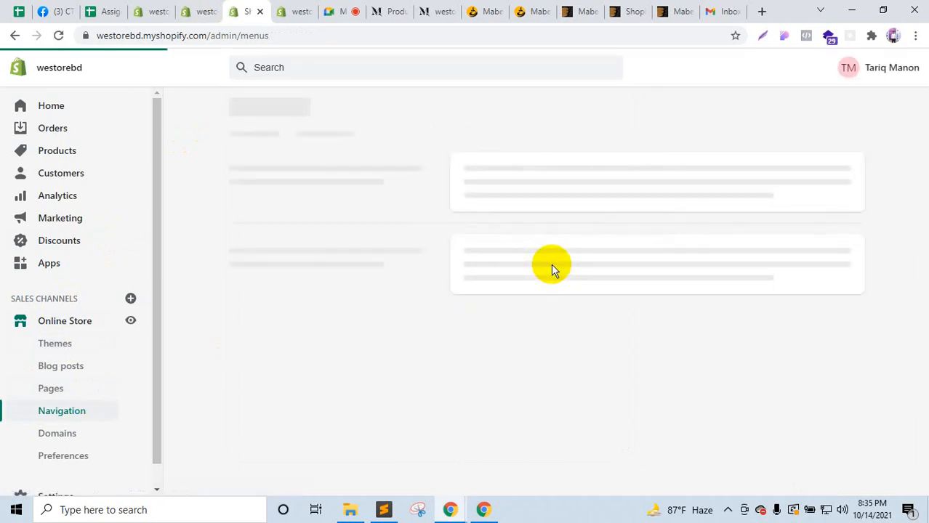
click(305, 9)
Step: Hide the Menu - Style 1 block in the home page's Navigation section
scroll(92, 393, down, 2)
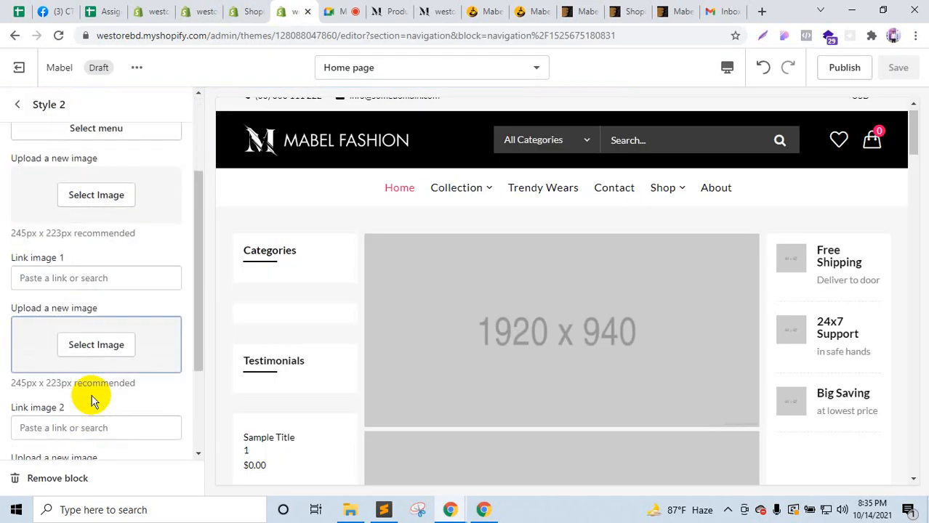
scroll(92, 402, down, 2)
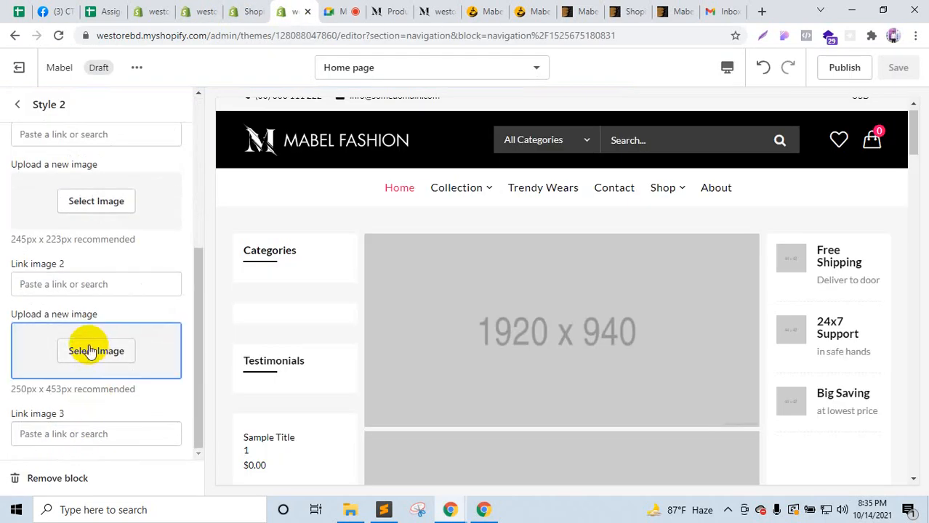
scroll(90, 341, up, 3)
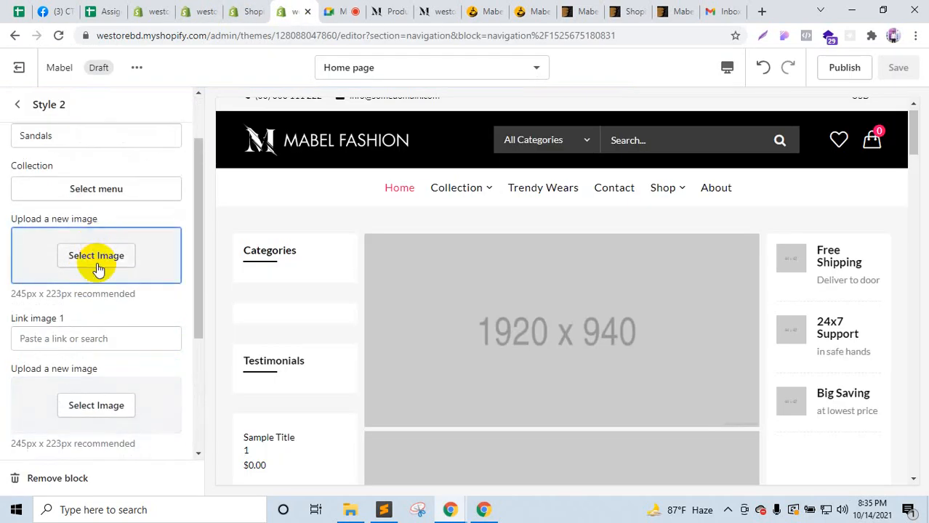
scroll(98, 269, up, 1)
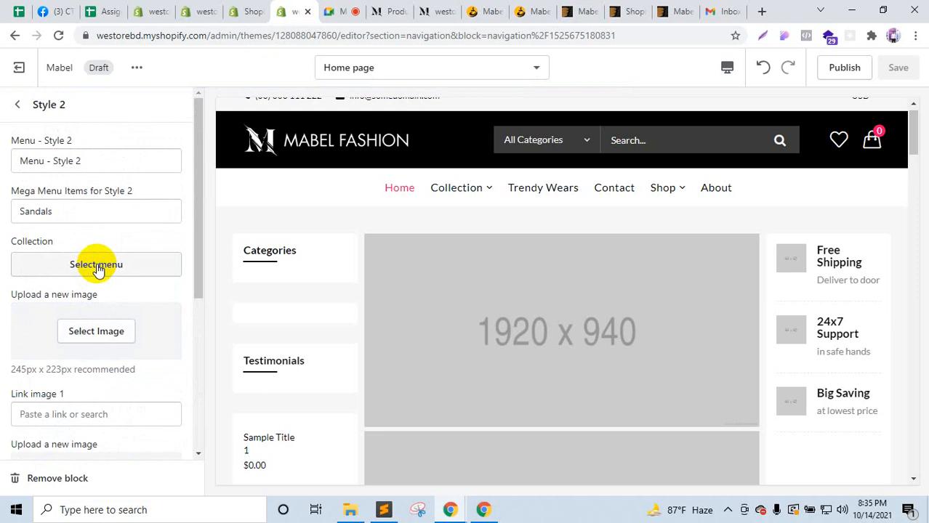
click(17, 105)
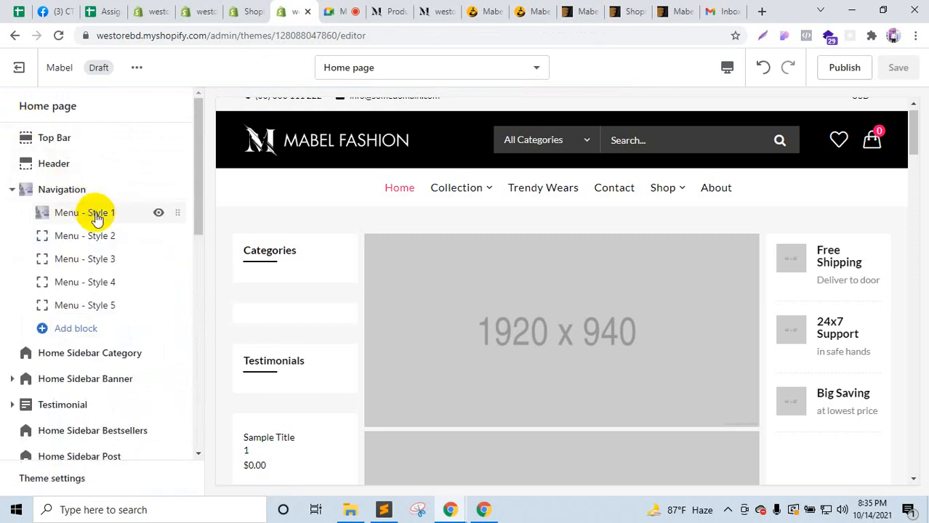
click(159, 213)
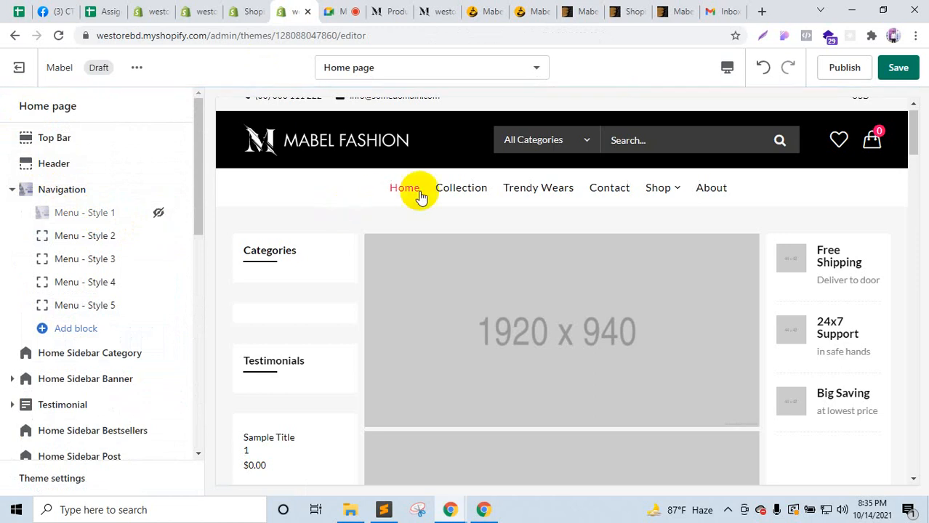
Step: Try selecting a menu for Menu - Style 2, then reload the editor after the picker fails to load
click(109, 236)
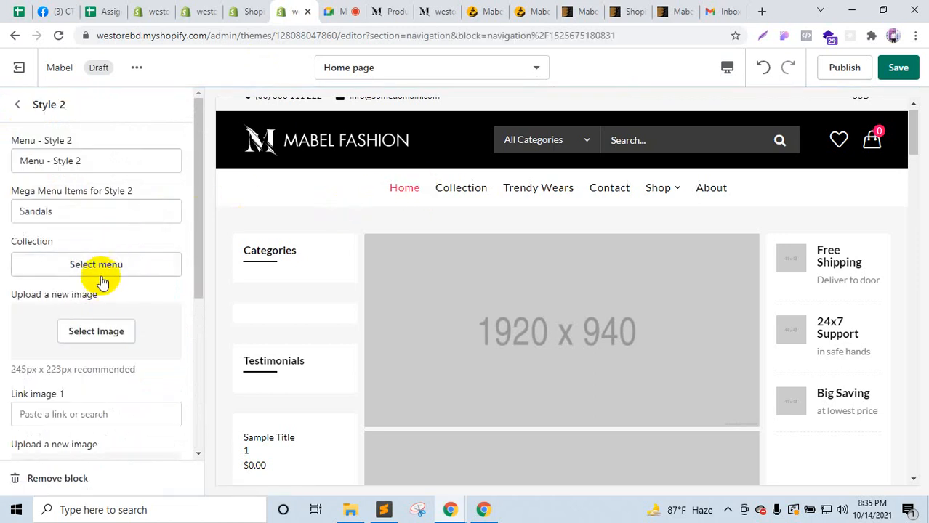
click(101, 274)
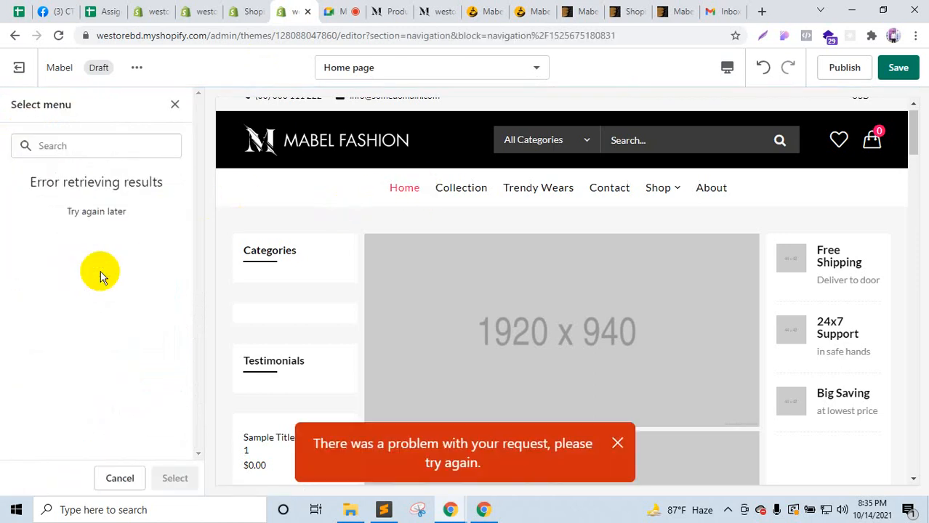
click(174, 104)
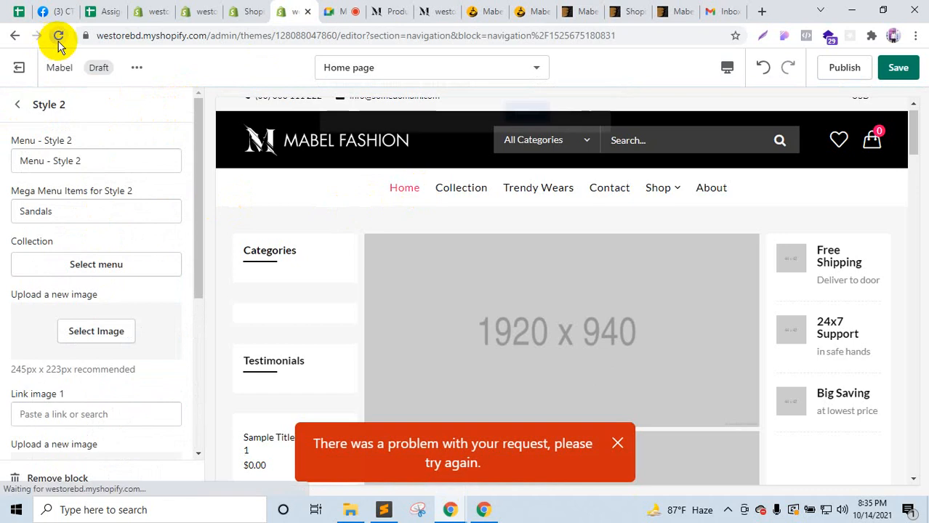
click(58, 37)
click(513, 111)
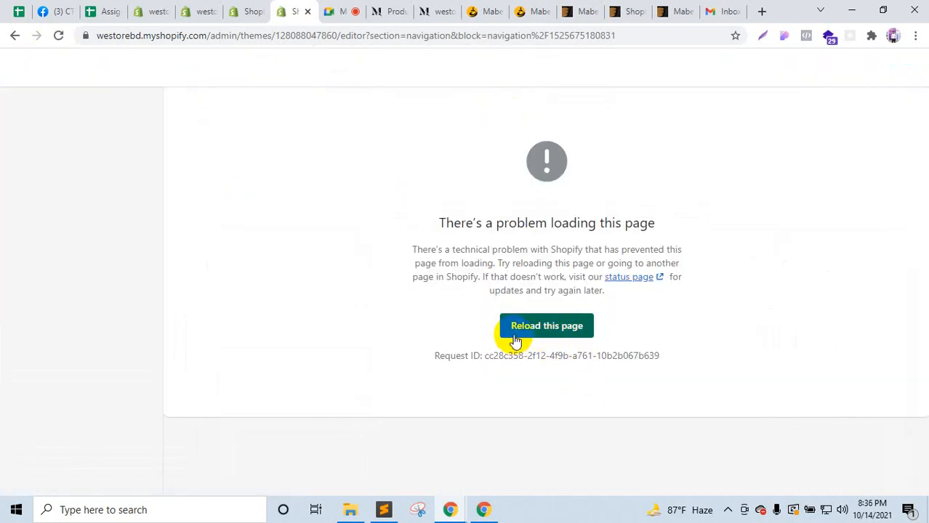
click(528, 327)
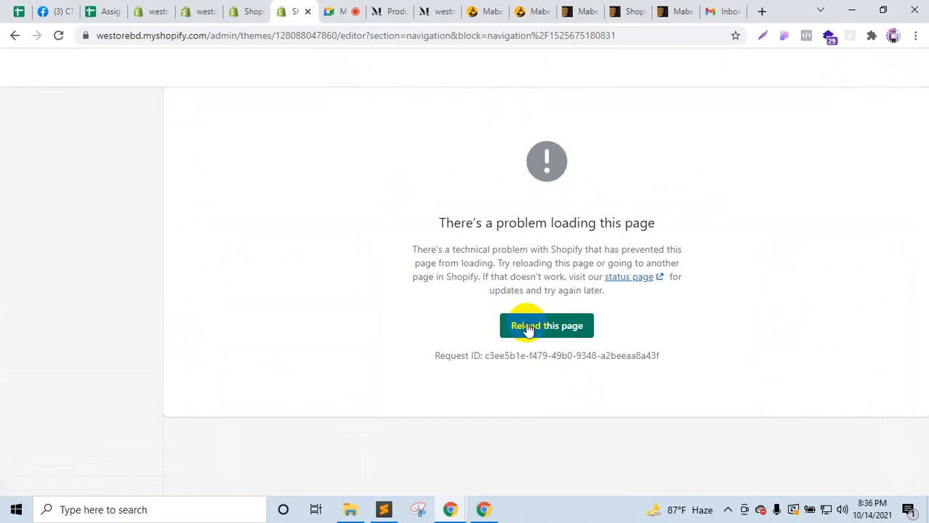
Step: Reload the Navigation menus page and close the tab showing the loading error
click(244, 5)
click(58, 36)
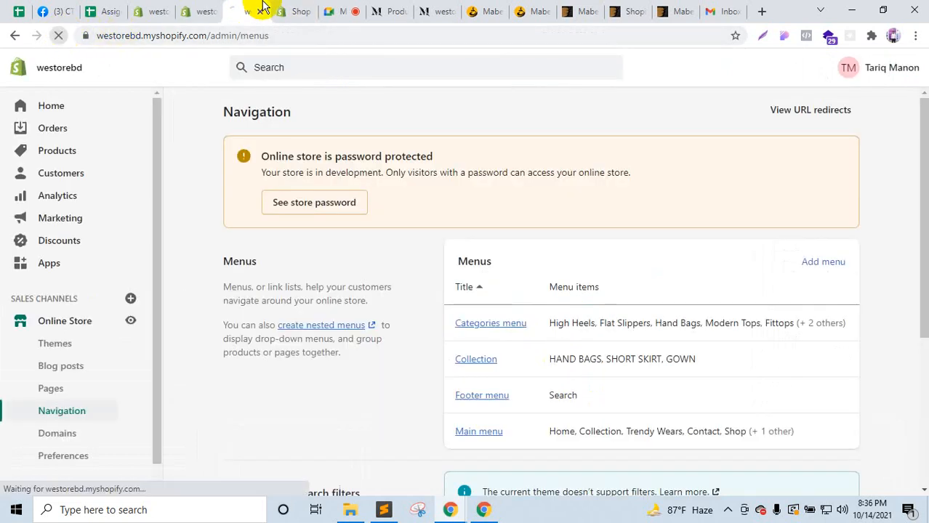
click(294, 11)
click(307, 12)
click(248, 10)
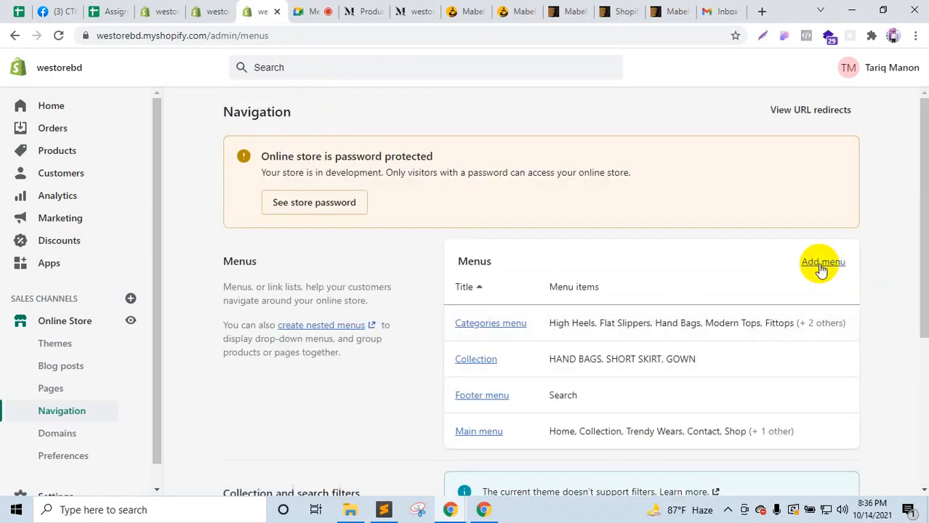
Step: Open the themes list in a new tab, then open Mabel's Customize link in another new tab
right_click(75, 320)
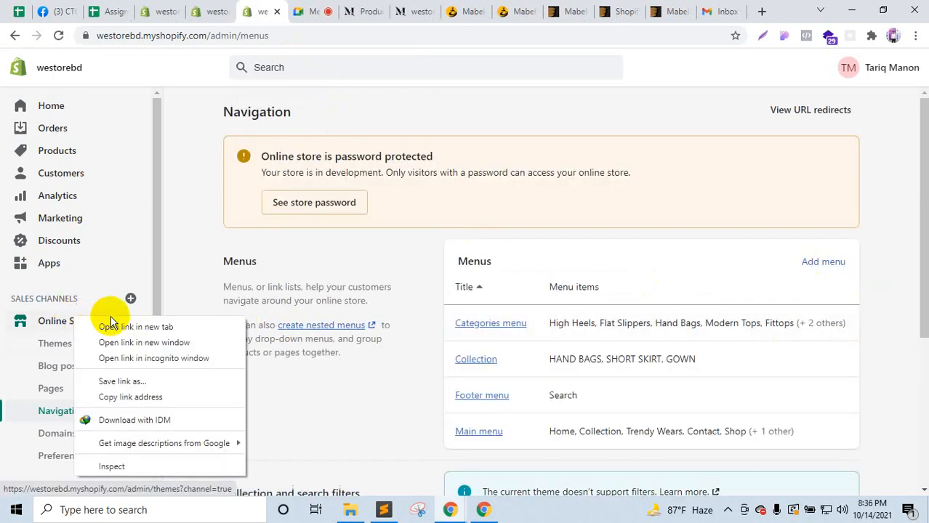
click(128, 258)
click(250, 8)
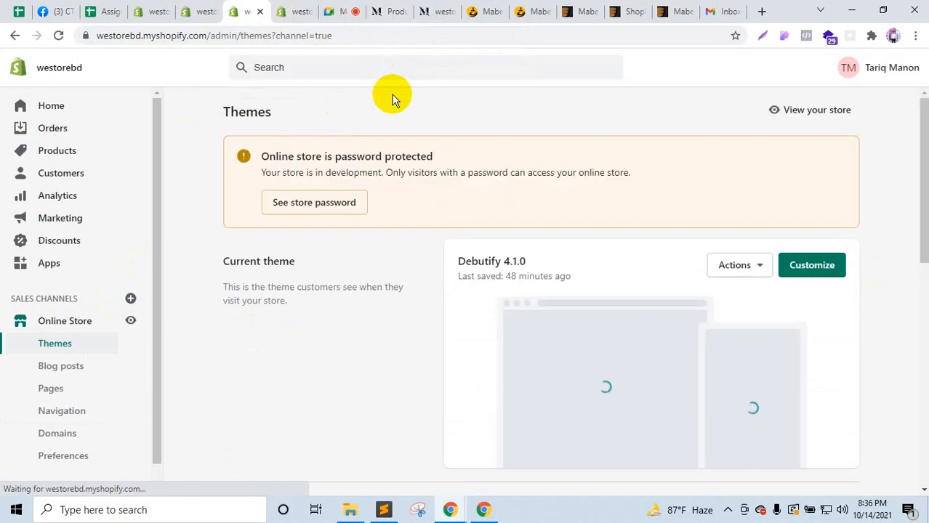
right_click(829, 283)
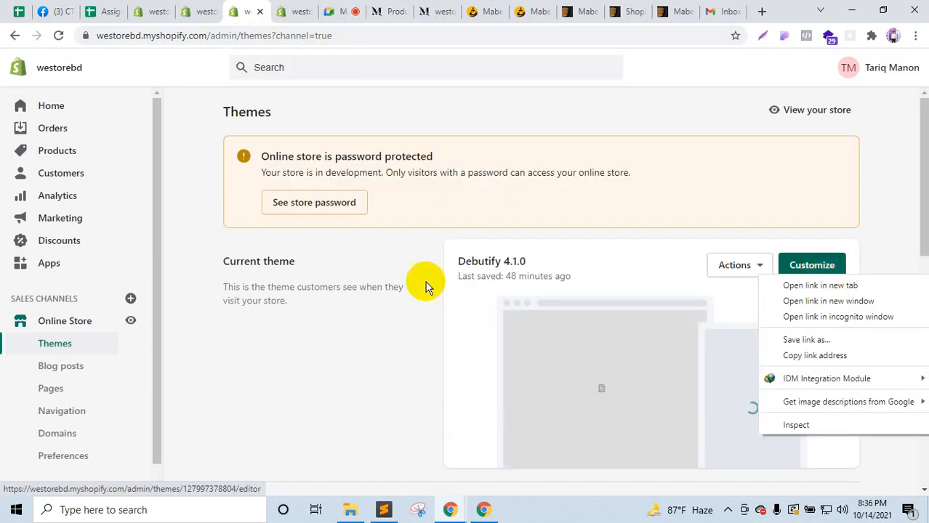
scroll(427, 294, down, 4)
right_click(803, 414)
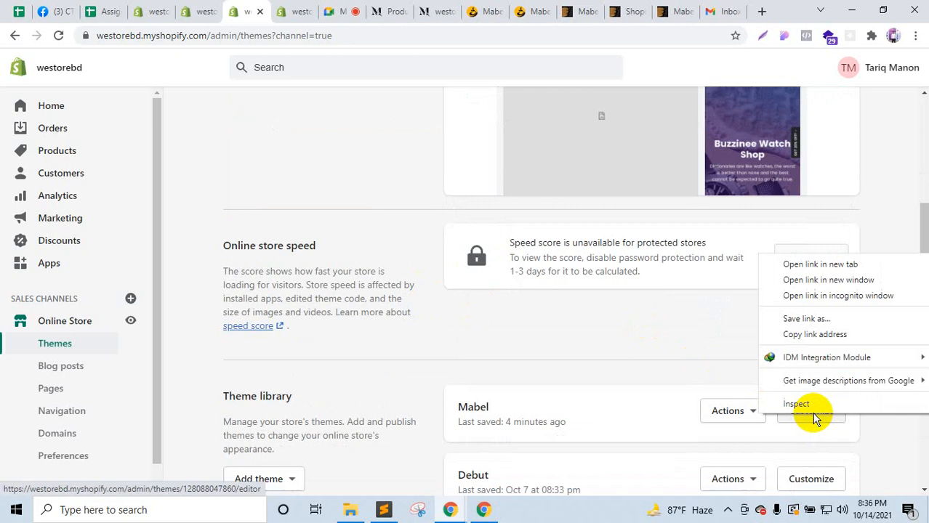
click(798, 263)
click(274, 9)
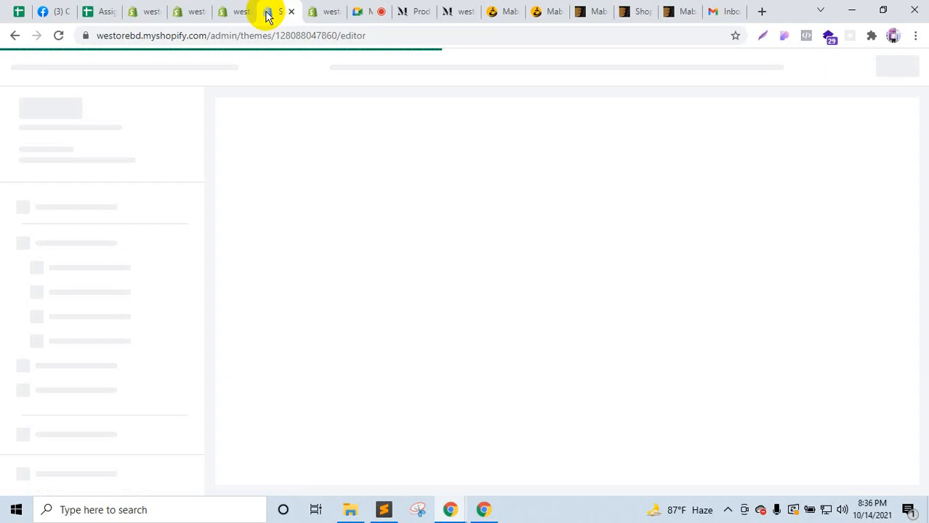
Step: Read the Mabel docs' Setup Pages, Menu Settings and Header layout sections, then return to Google Meet
click(501, 7)
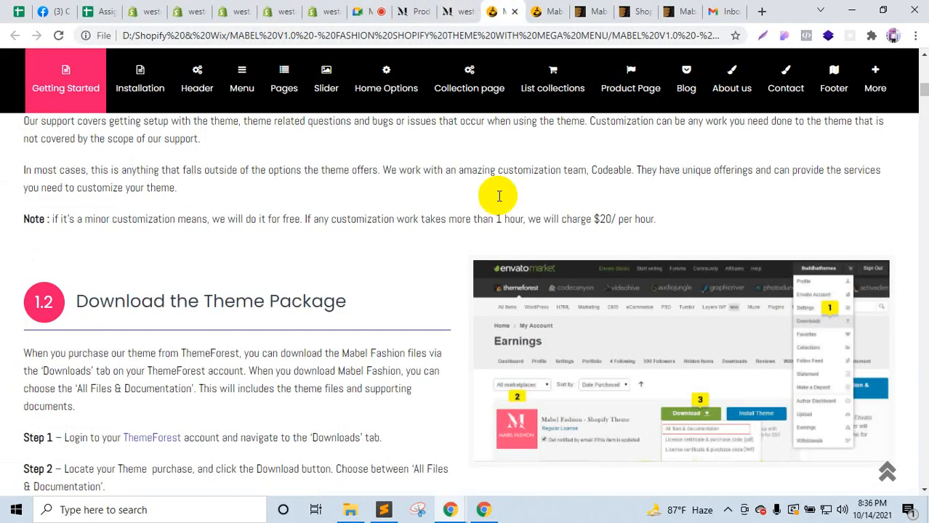
scroll(518, 315, down, 20)
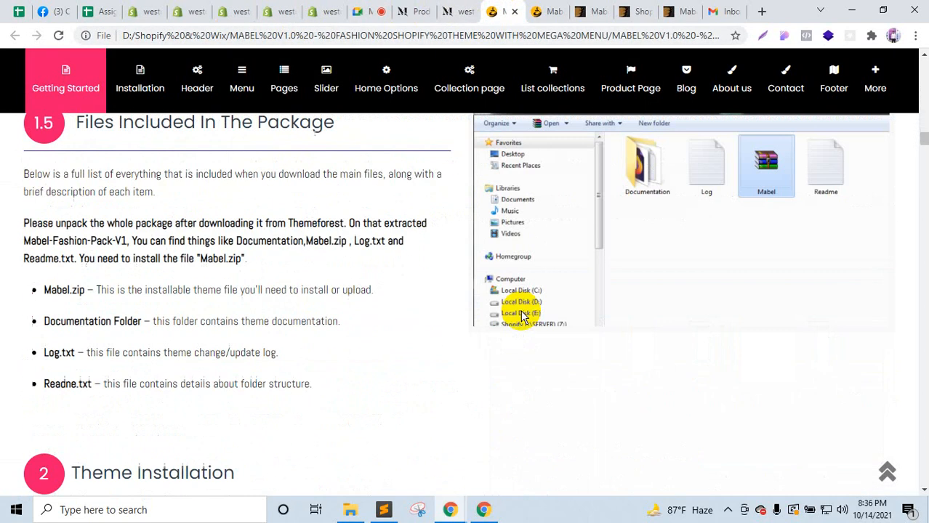
scroll(521, 316, down, 20)
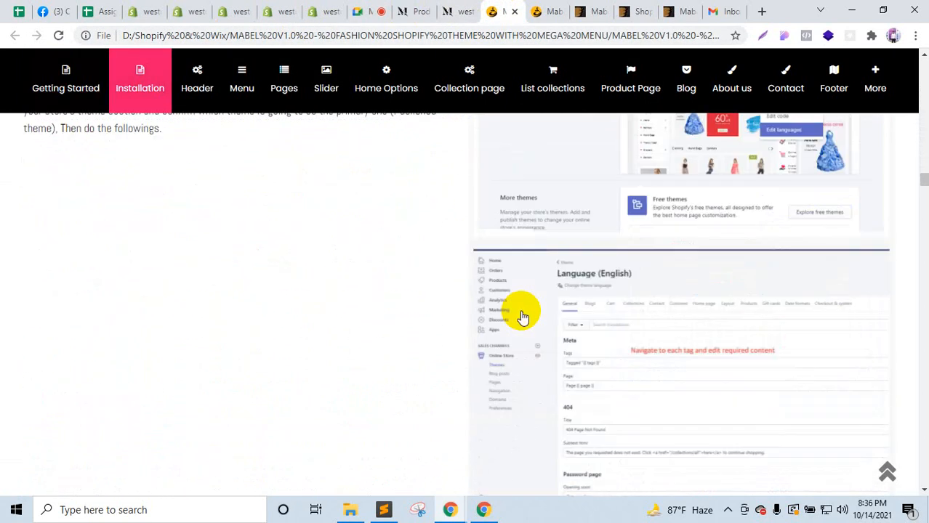
scroll(522, 316, up, 3)
scroll(703, 322, down, 1)
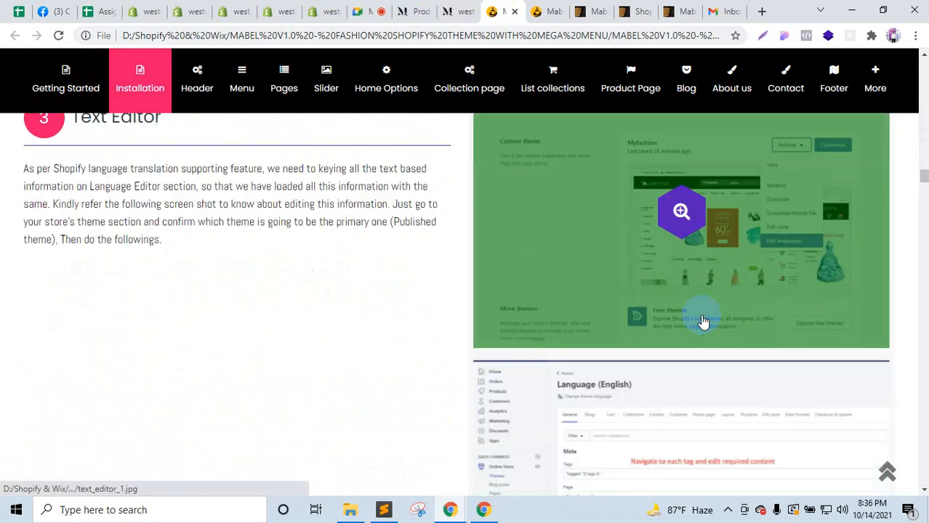
scroll(703, 322, down, 10)
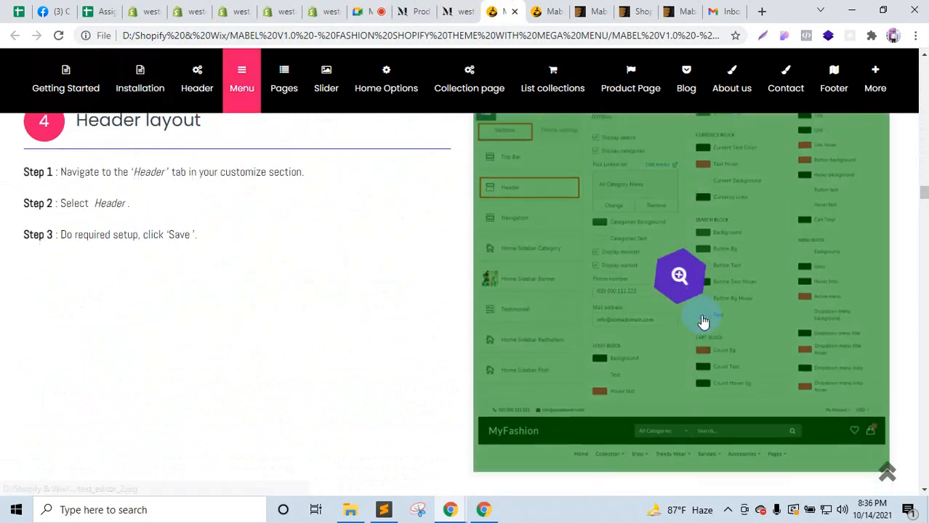
scroll(703, 322, up, 2)
scroll(596, 291, down, 7)
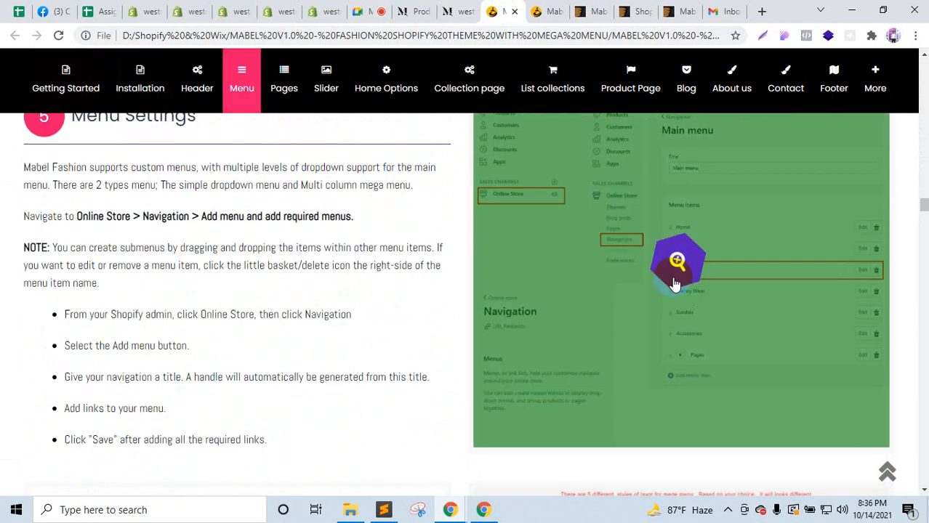
scroll(712, 344, down, 3)
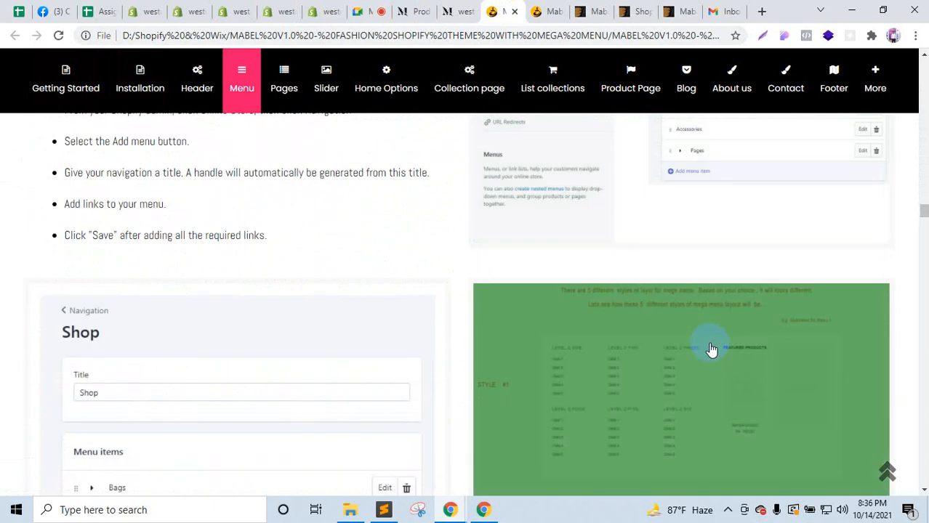
scroll(116, 302, down, 1)
scroll(124, 306, down, 3)
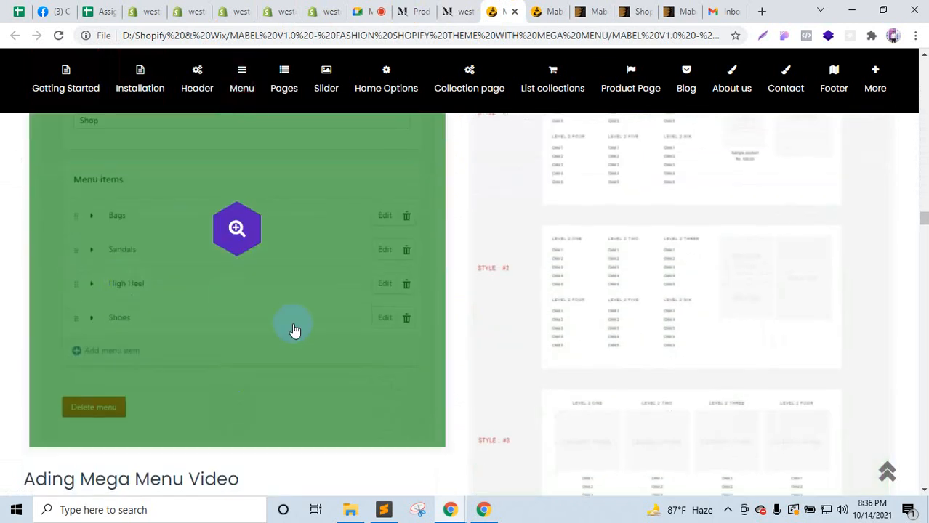
scroll(295, 331, up, 3)
scroll(642, 253, down, 3)
scroll(695, 291, down, 3)
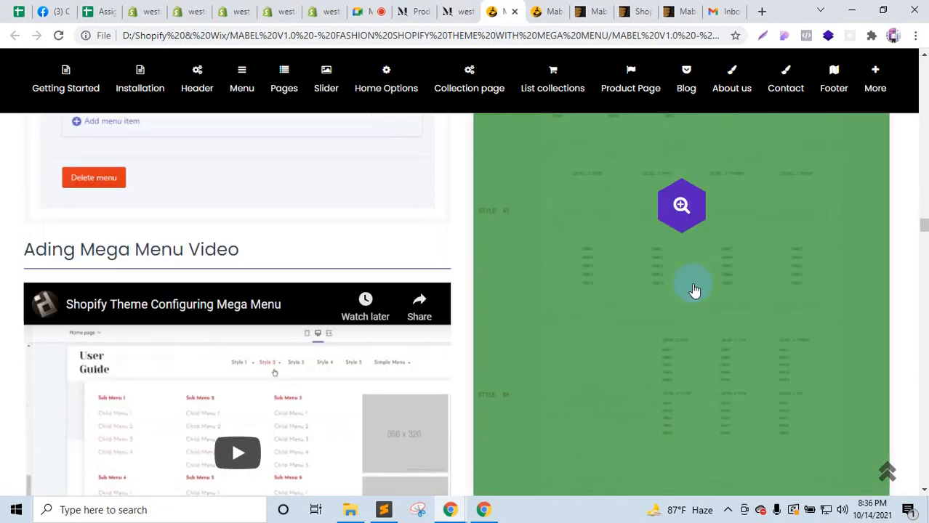
scroll(695, 290, down, 1)
scroll(579, 352, down, 6)
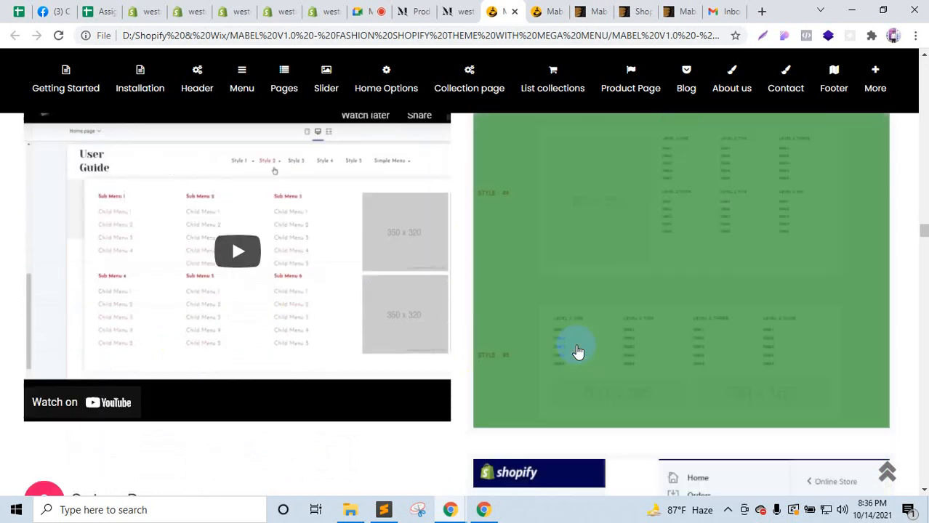
scroll(354, 326, down, 1)
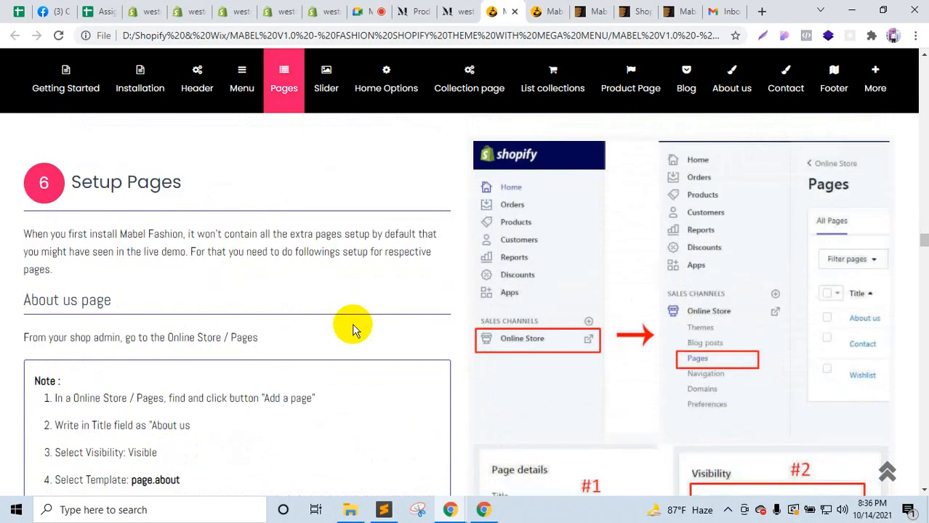
scroll(354, 329, up, 5)
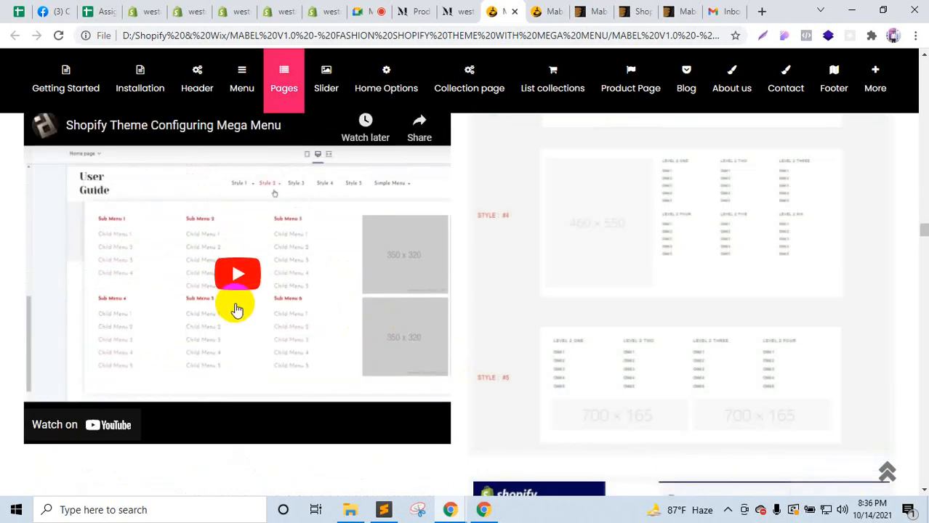
scroll(237, 310, up, 6)
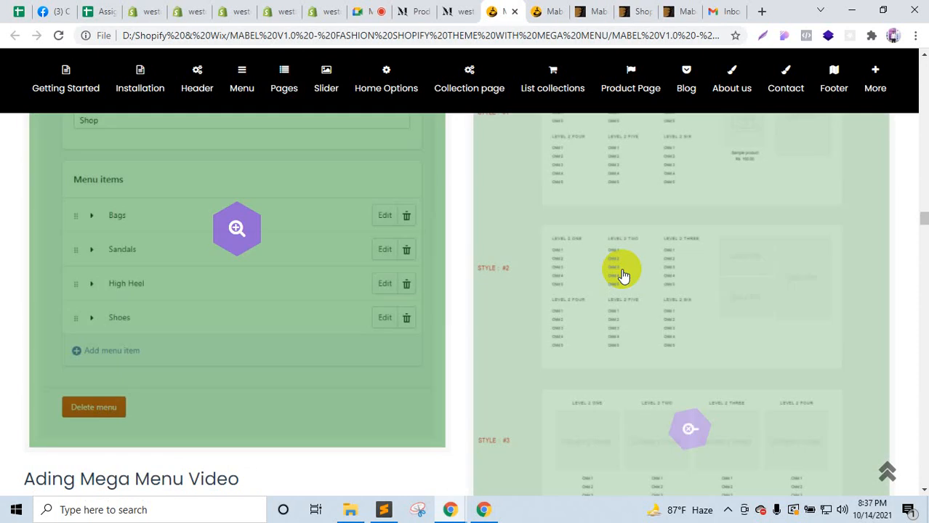
scroll(620, 380, up, 5)
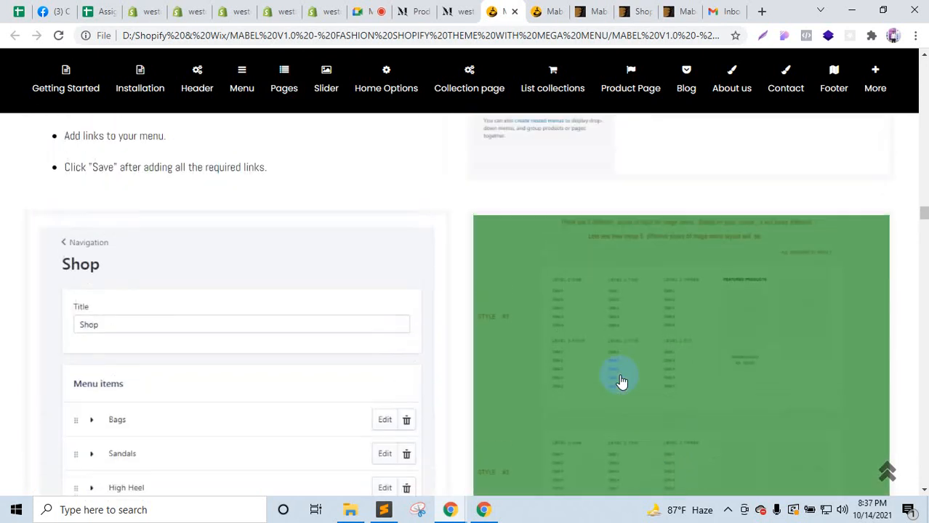
scroll(655, 363, up, 3)
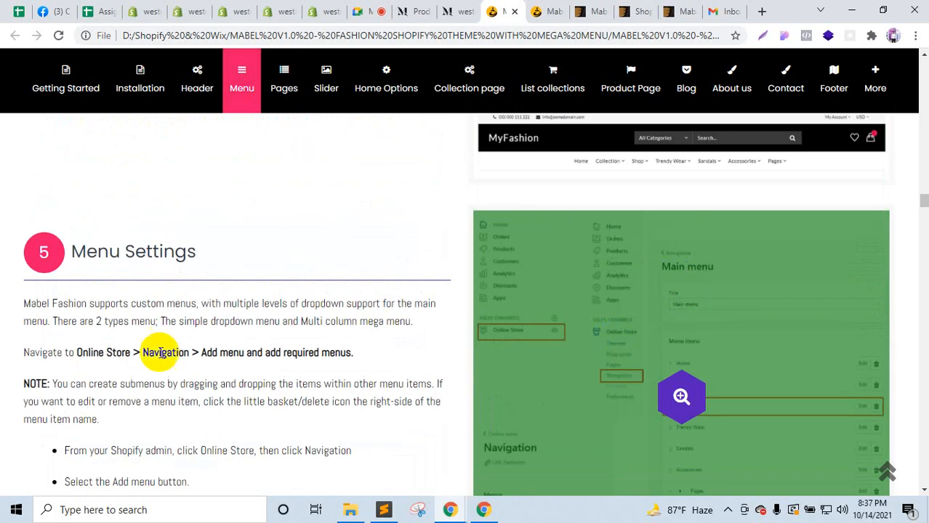
scroll(162, 354, up, 6)
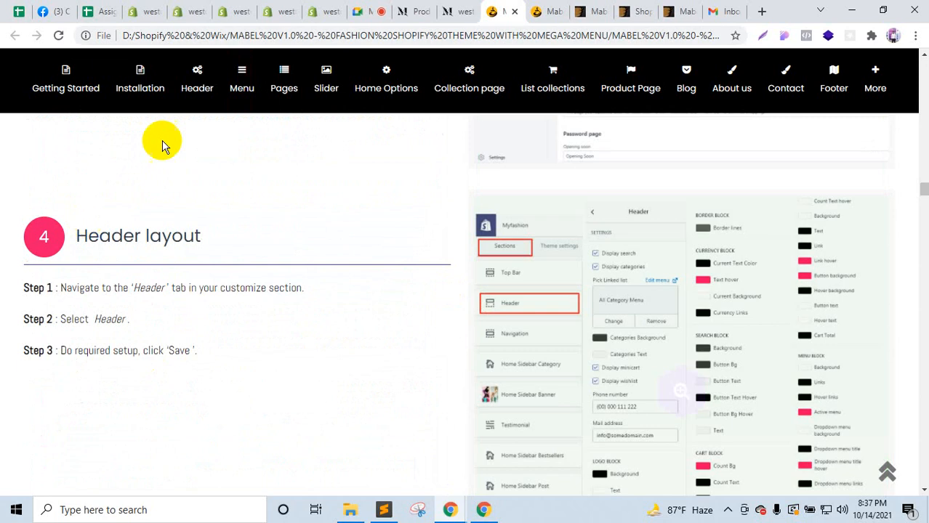
click(361, 11)
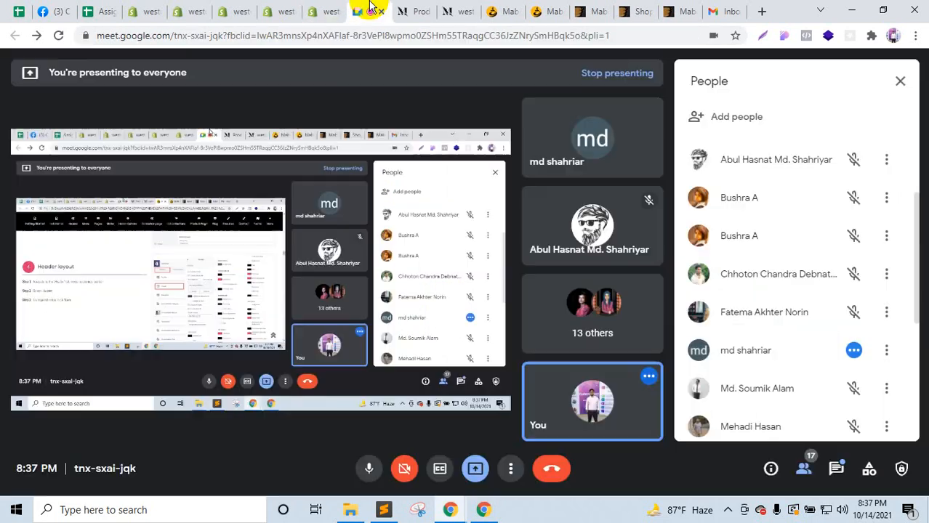
Step: Check Google Meet's in-call messages, then go back to the fresh Mabel theme editor tab
click(835, 471)
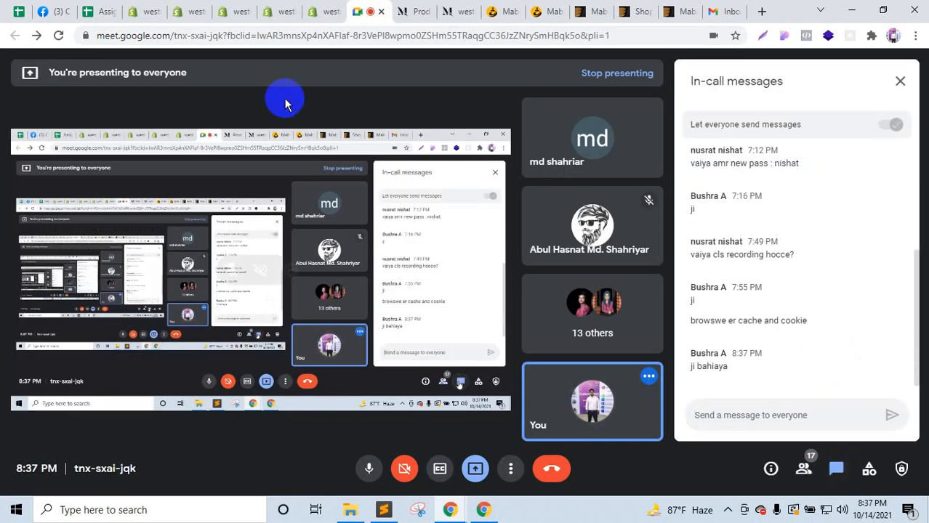
click(312, 9)
click(287, 9)
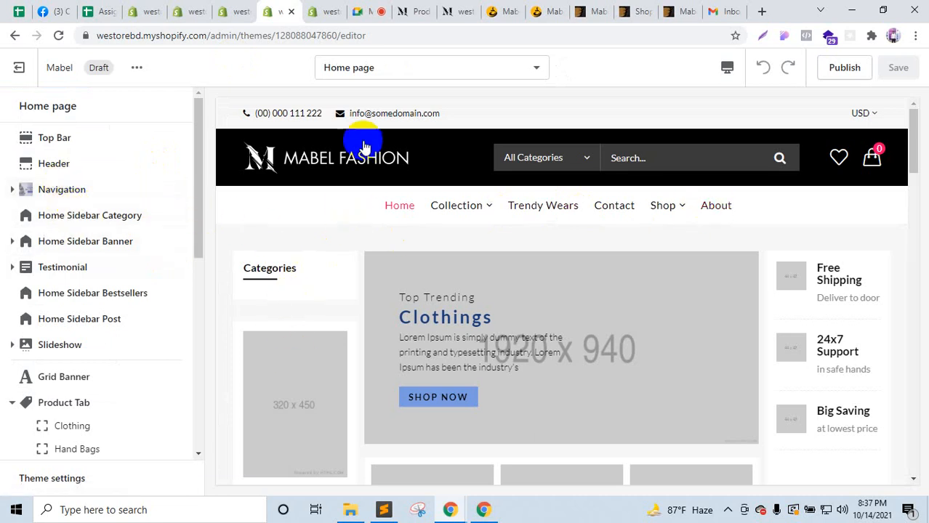
Step: Browse the demo store's products and expand then collapse the T-shirts sidebar subcategories before returning to the editor
click(412, 9)
scroll(75, 214, down, 3)
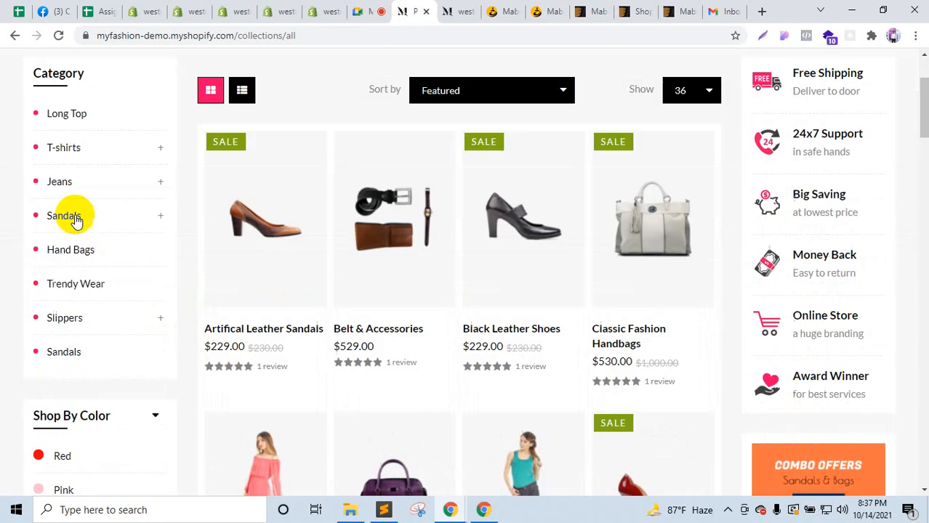
scroll(40, 383, up, 3)
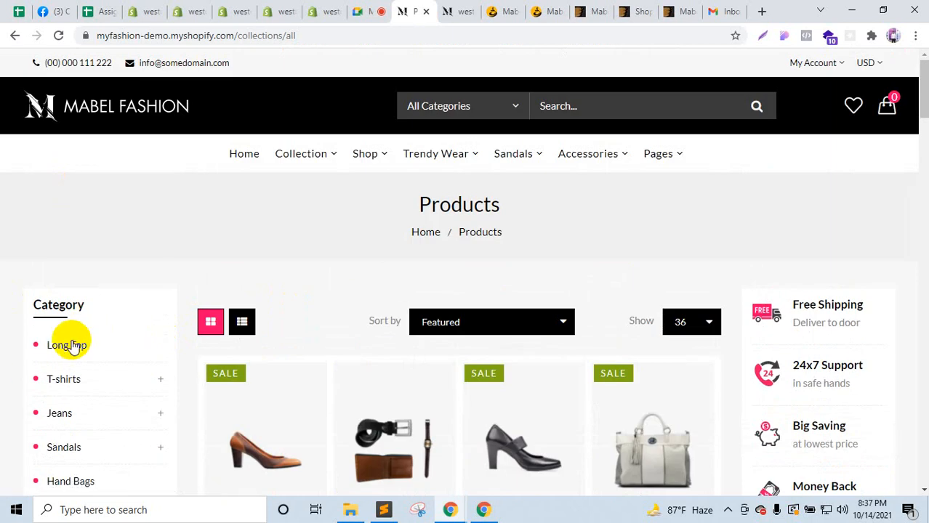
scroll(73, 305, down, 3)
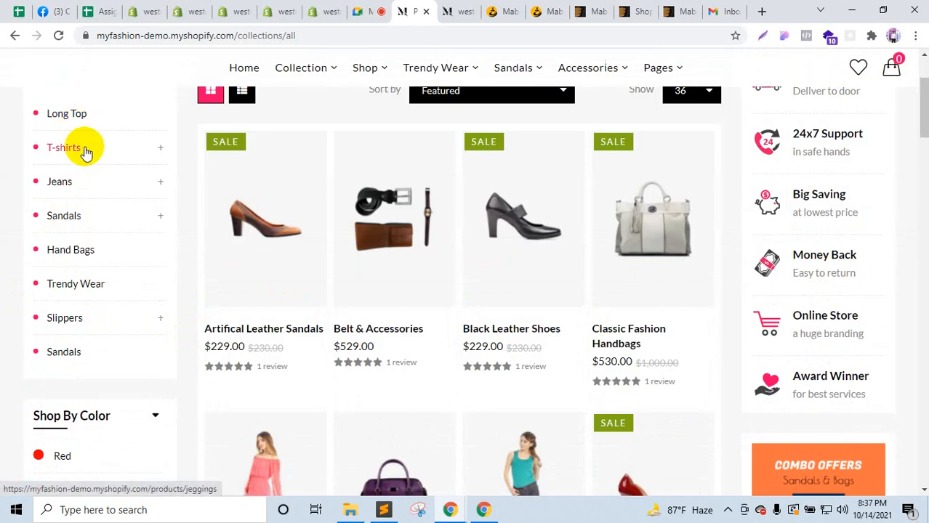
click(14, 36)
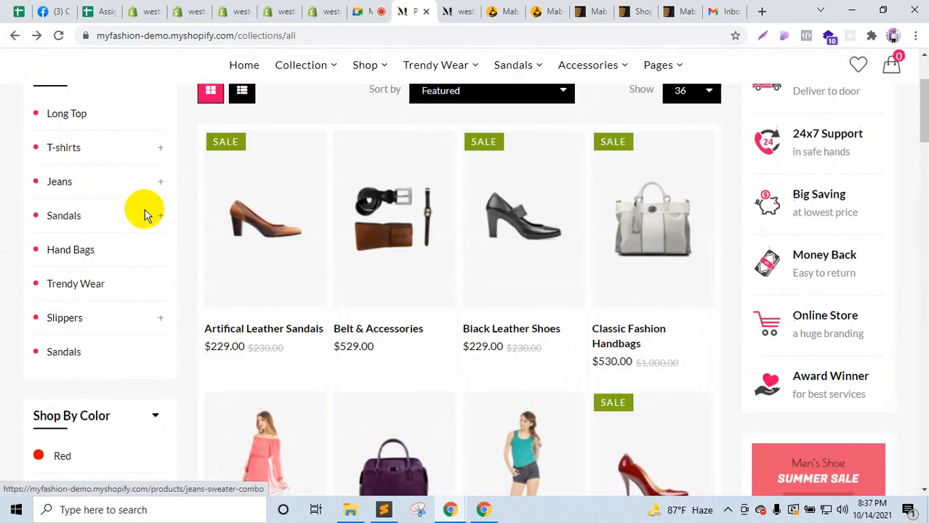
click(161, 149)
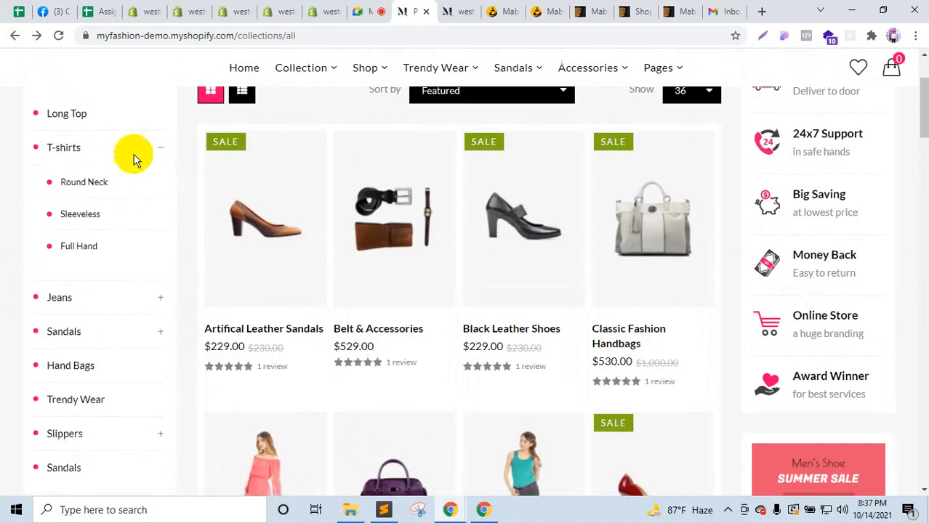
click(160, 150)
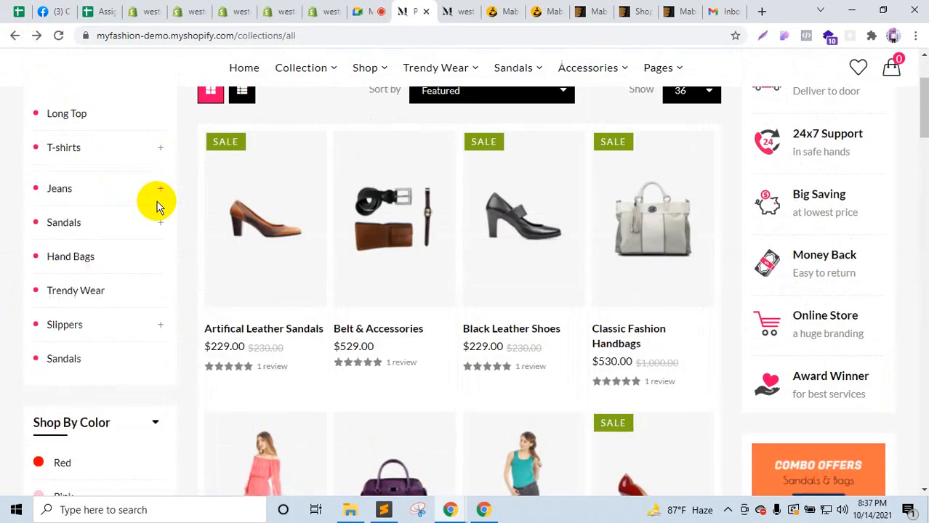
click(301, 5)
Step: Set the Home Sidebar Category section's menu to Categories, then go back to the sections list
click(105, 226)
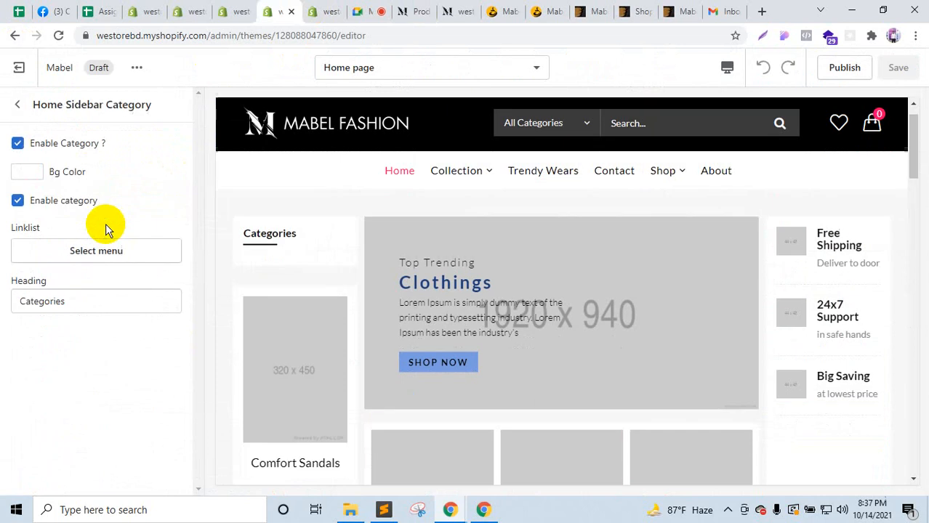
click(97, 249)
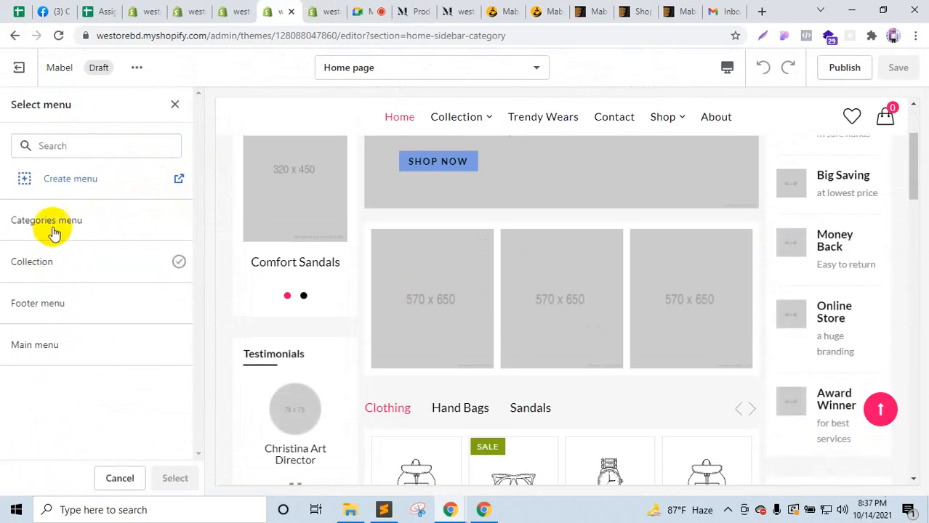
click(55, 225)
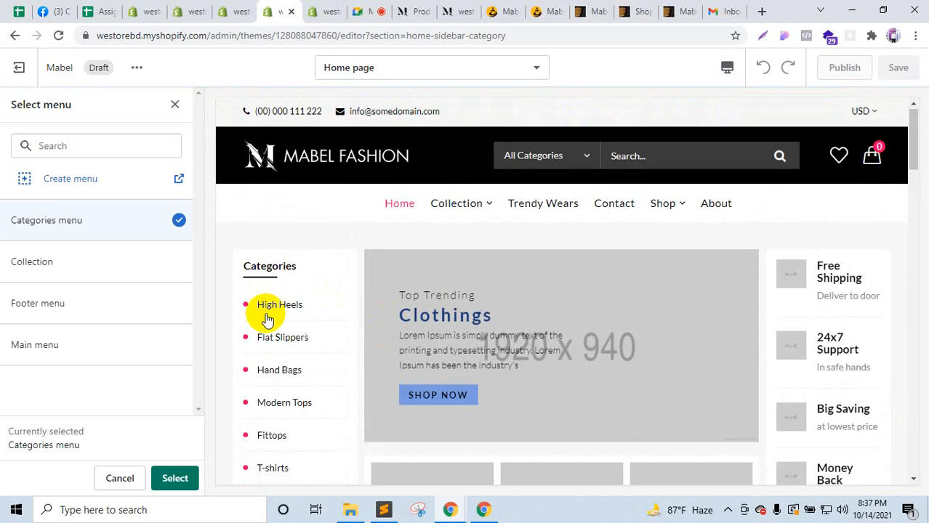
click(176, 479)
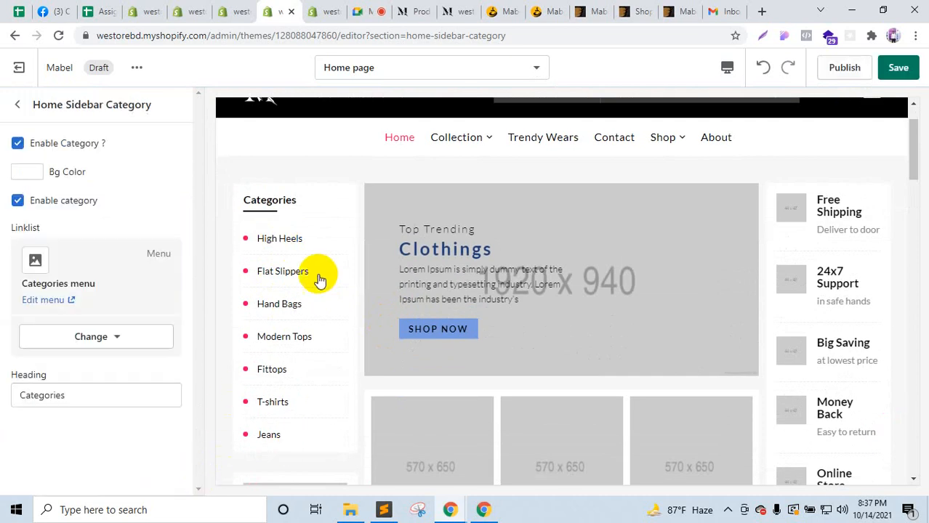
click(20, 106)
Step: Scroll the demo store's collections page, then open its home page via the Mabel Fashion logo
click(422, 10)
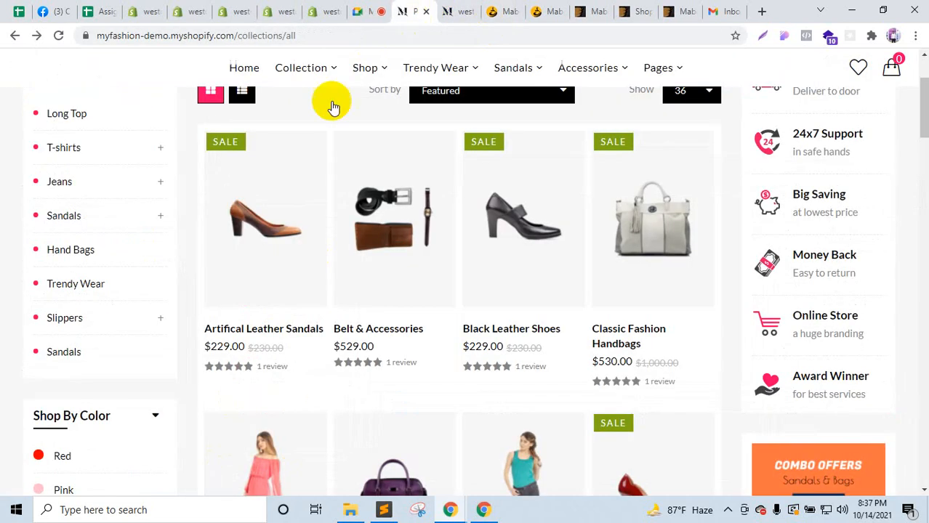
scroll(156, 380, down, 1)
scroll(781, 265, up, 5)
scroll(545, 275, down, 4)
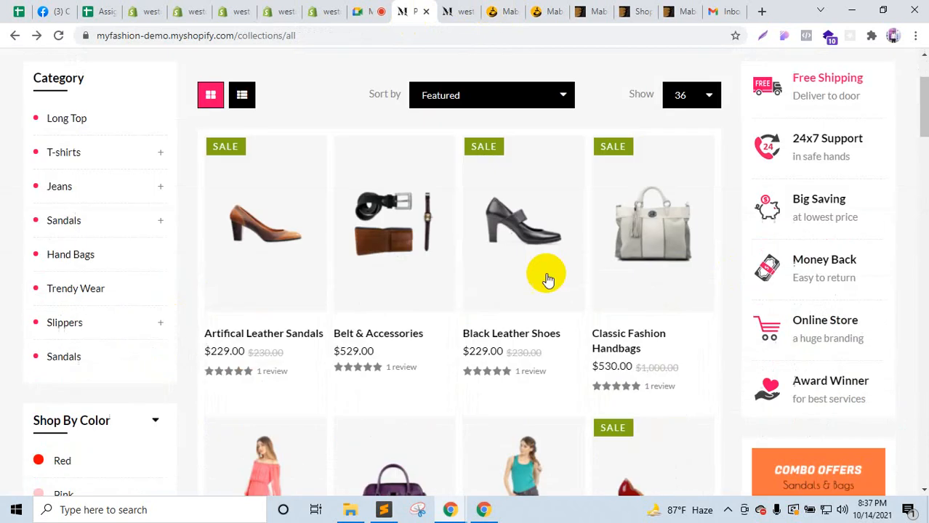
scroll(434, 261, up, 3)
click(163, 107)
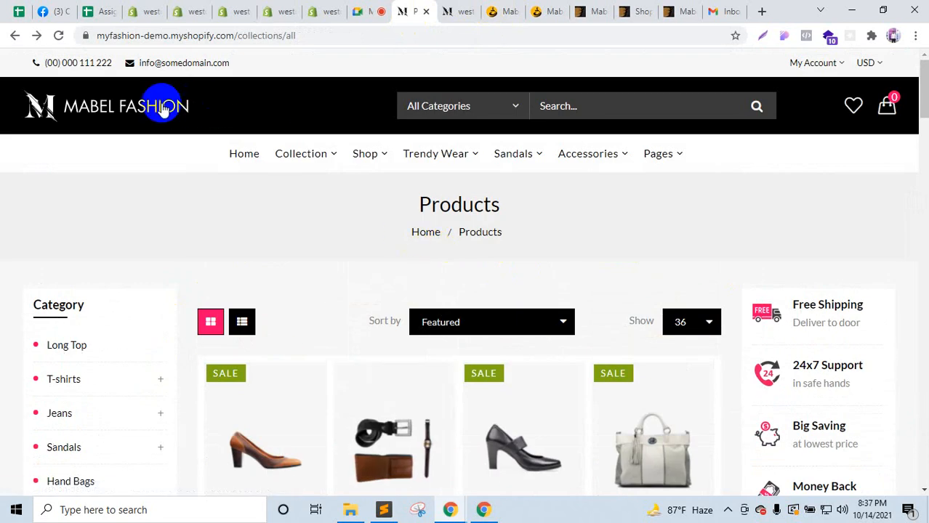
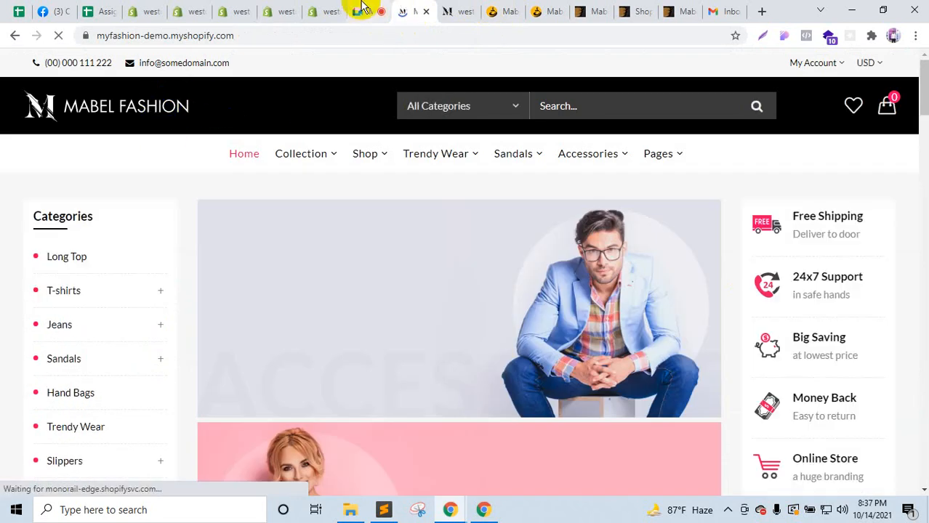
Step: Compare the Home Sidebar Banner section with the live demo store's main slider slides
click(344, 9)
click(294, 8)
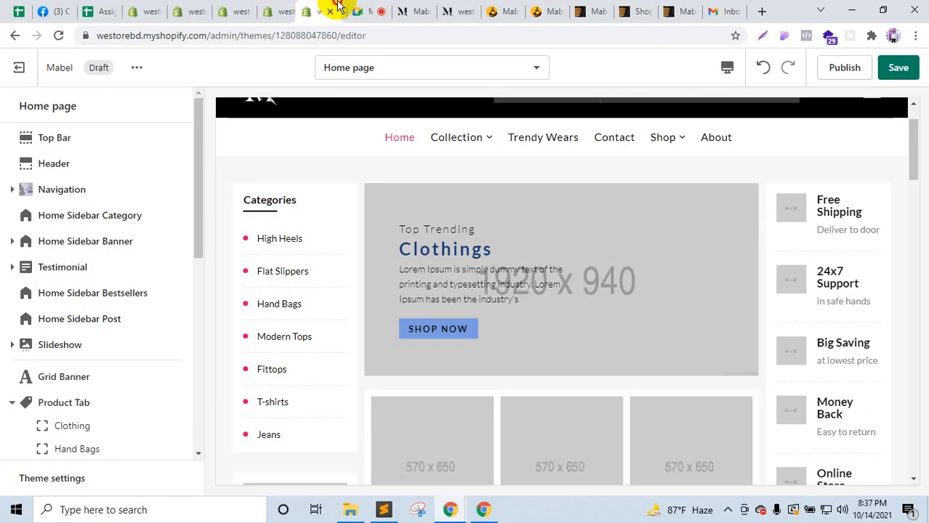
click(107, 243)
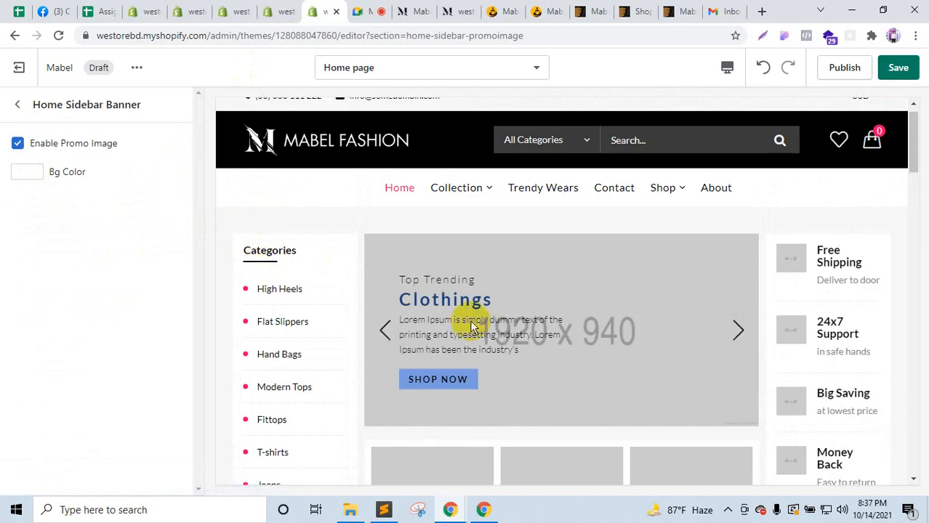
click(19, 109)
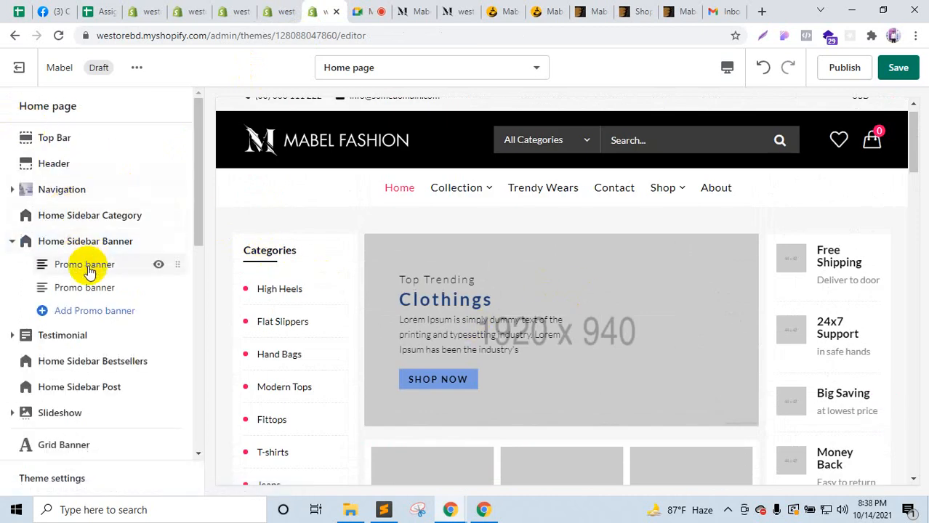
click(422, 5)
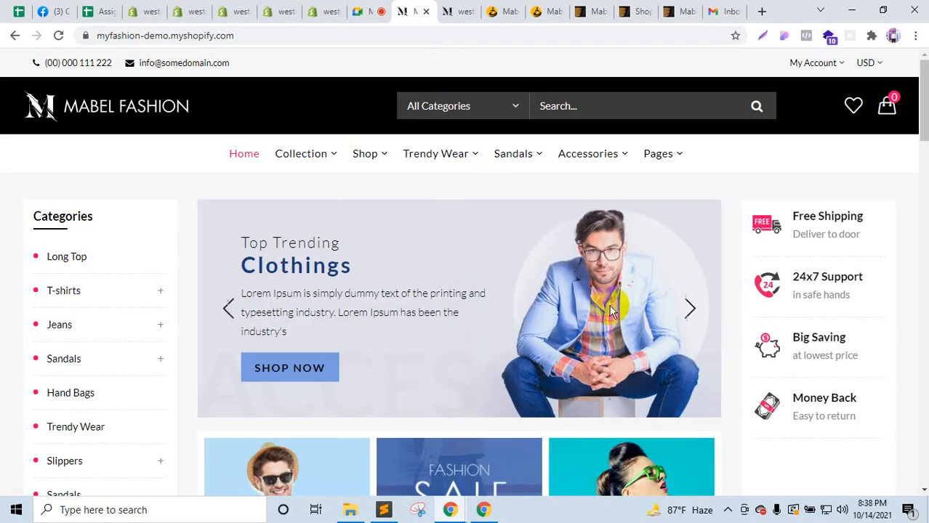
click(684, 319)
click(684, 318)
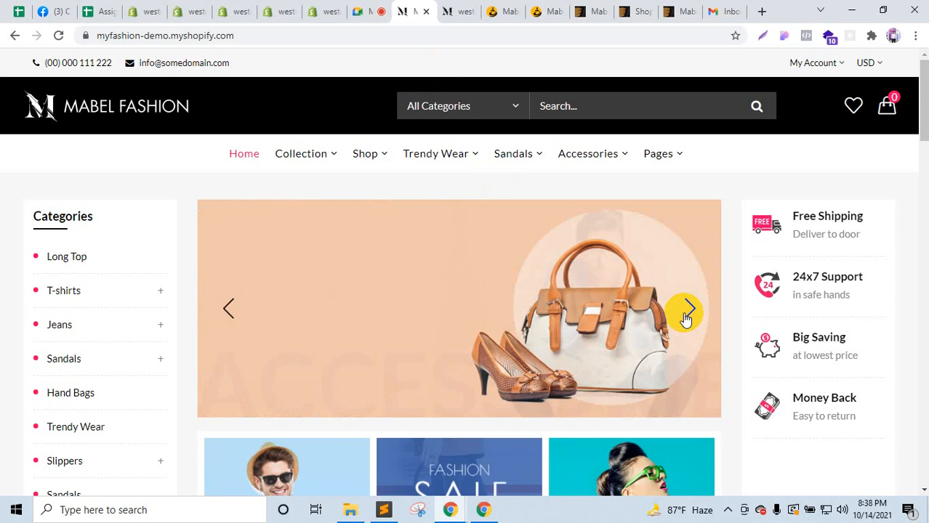
click(325, 8)
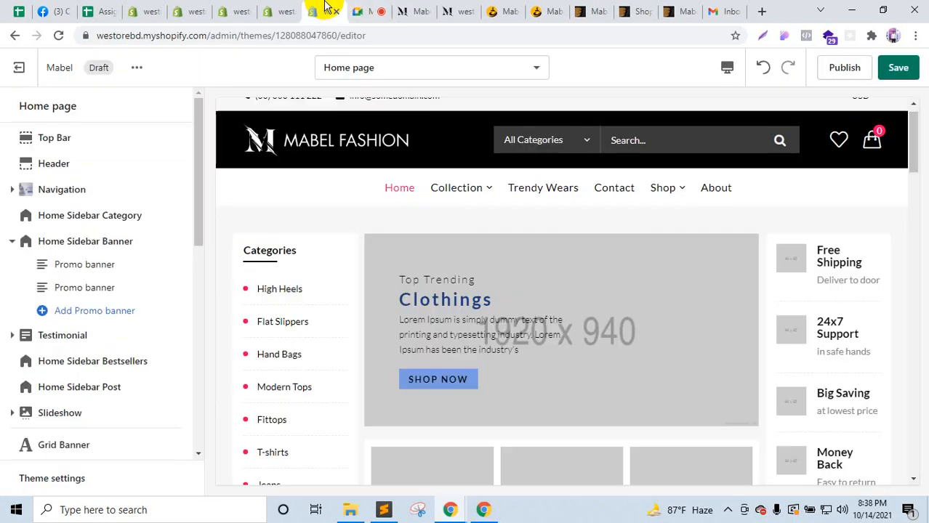
Step: Open the first Promo banner block and check the demo's sidebar banner slides
click(109, 268)
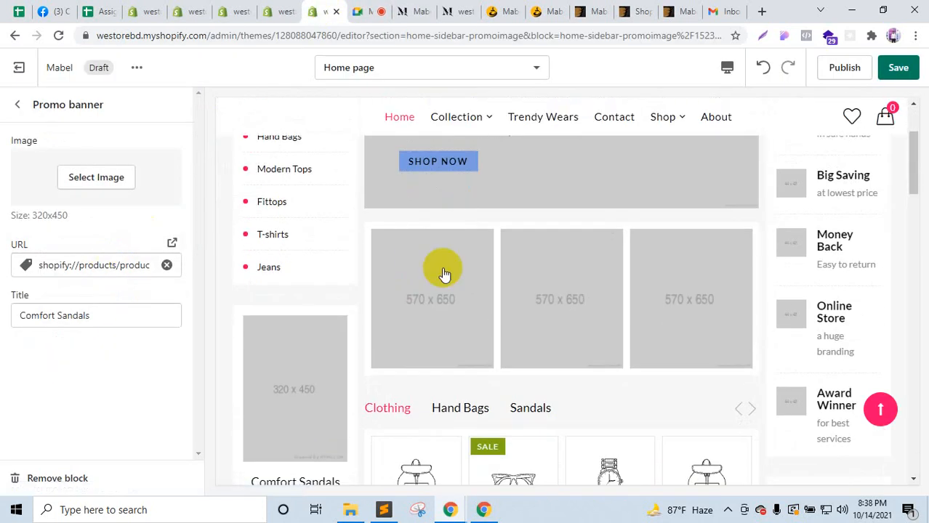
scroll(441, 270, up, 1)
click(407, 11)
scroll(149, 342, down, 2)
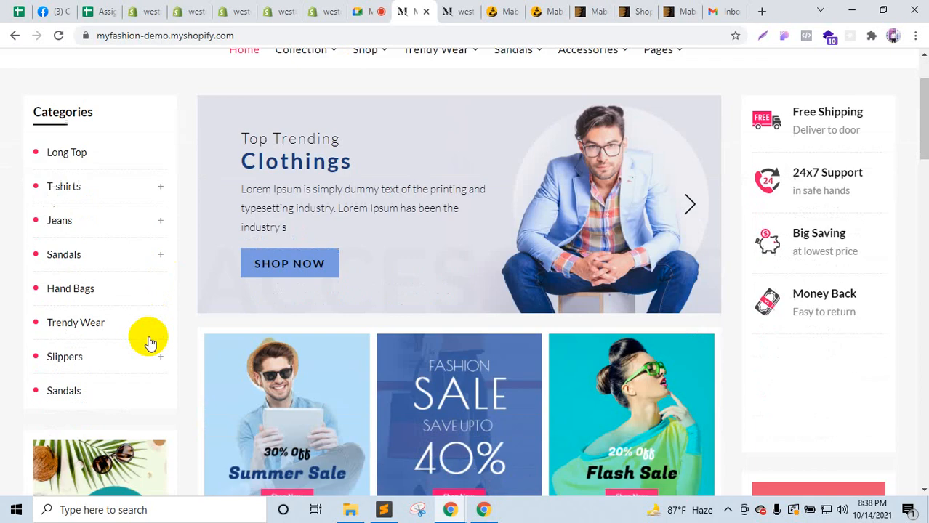
scroll(149, 342, down, 3)
click(95, 416)
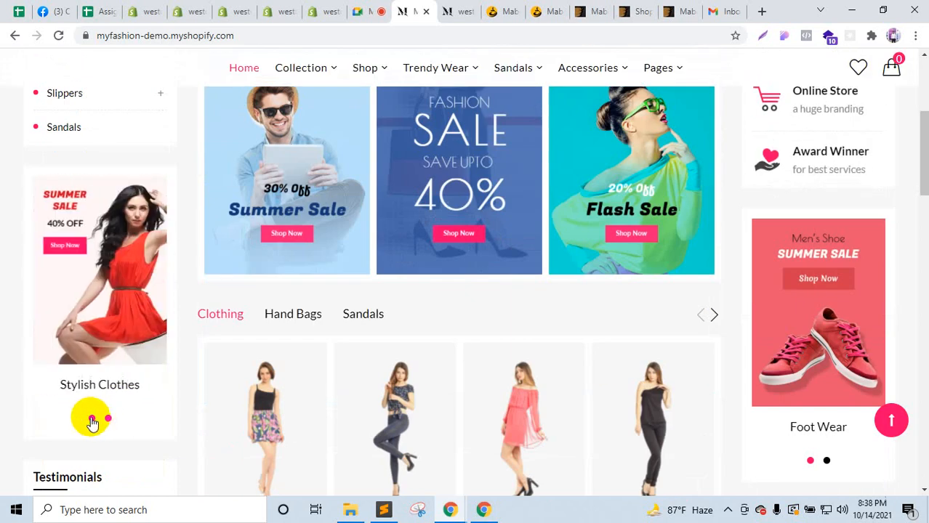
scroll(269, 102, up, 5)
click(335, 8)
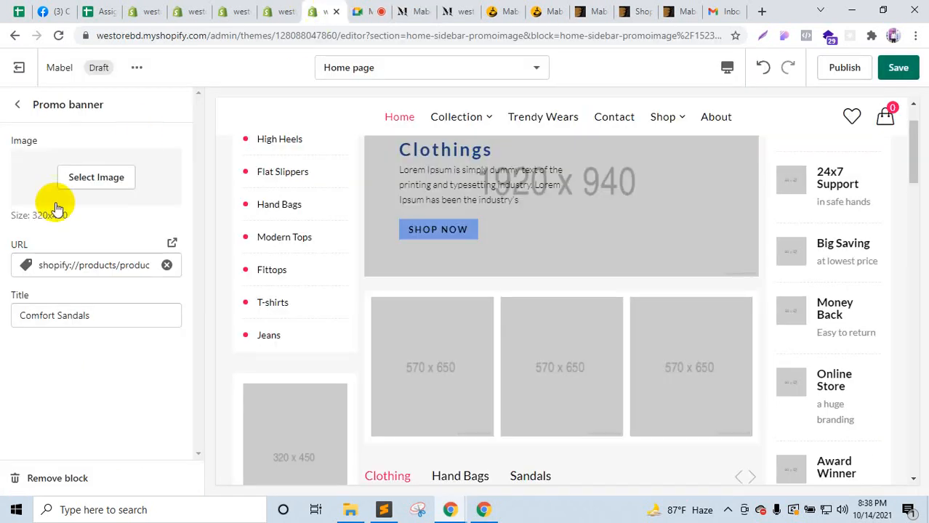
click(20, 110)
Step: Open the first Promo banner's image library and bring up the FashionHouse image folder
click(78, 264)
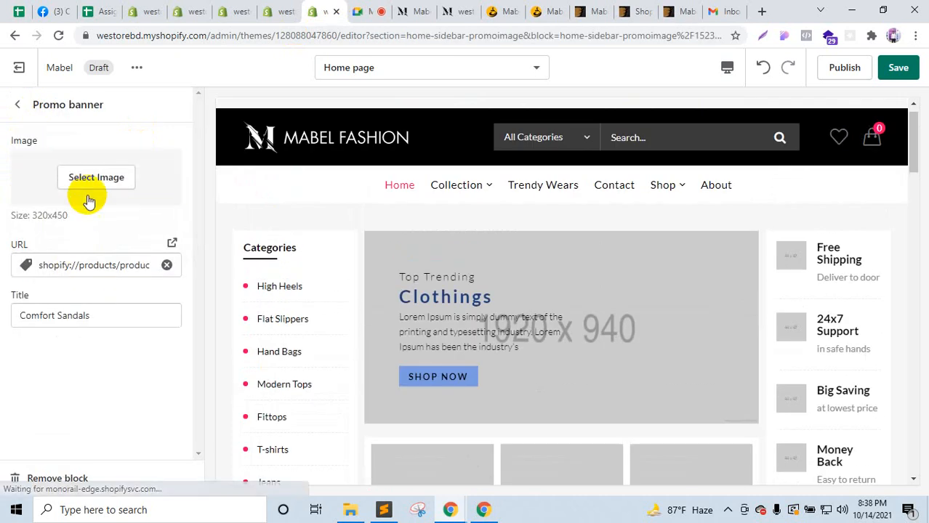
click(91, 178)
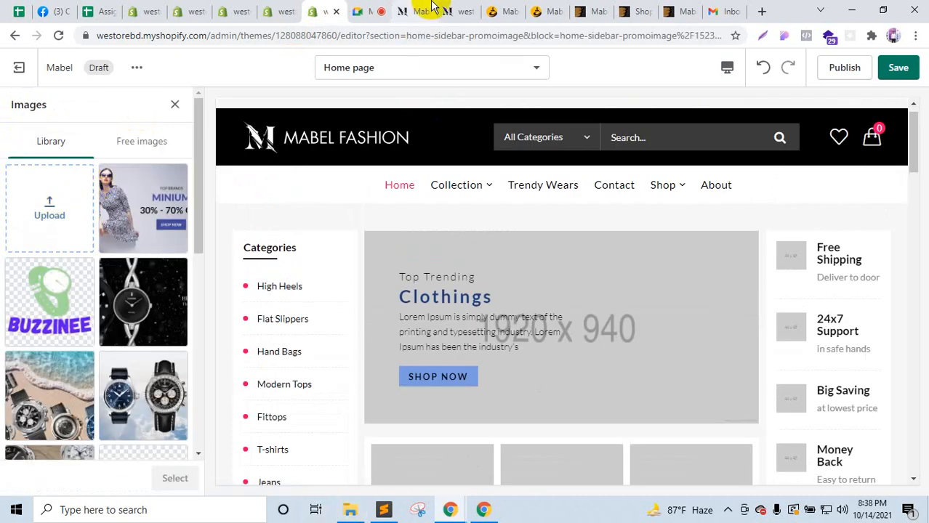
click(411, 10)
scroll(82, 379, down, 5)
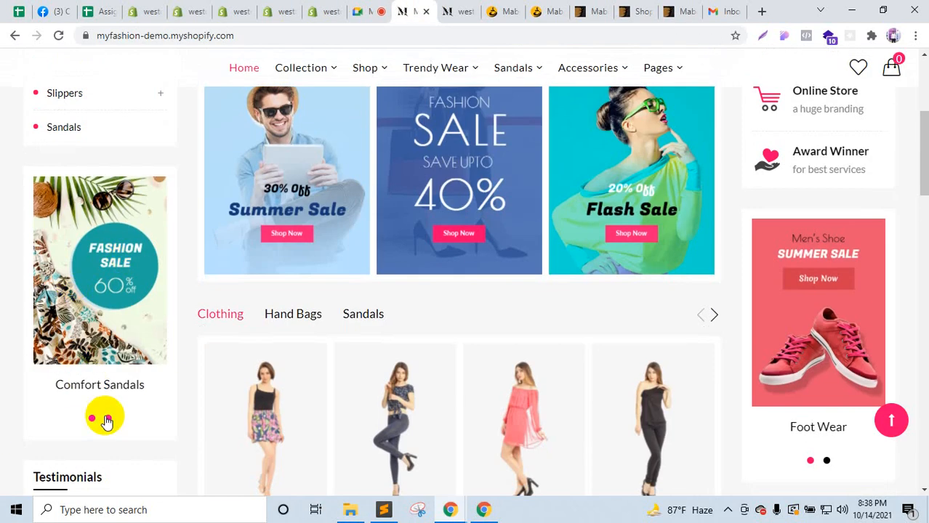
click(91, 419)
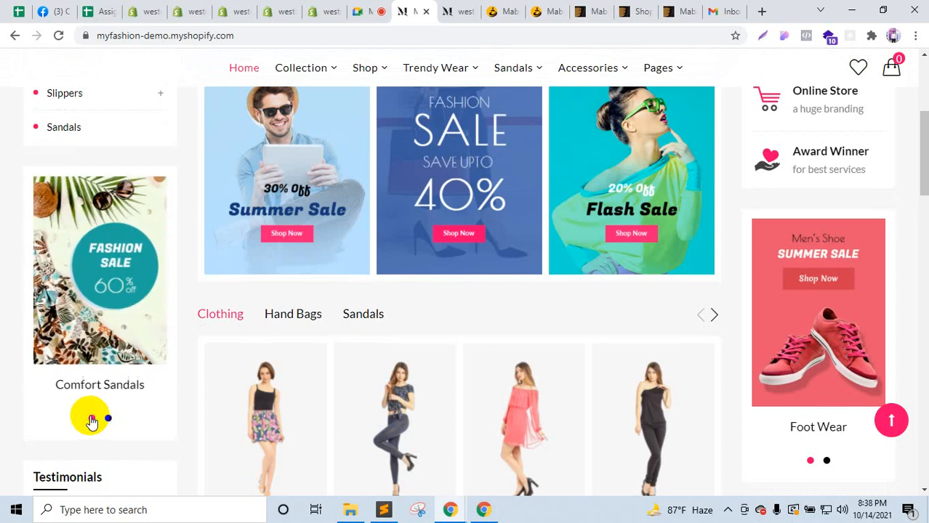
click(326, 9)
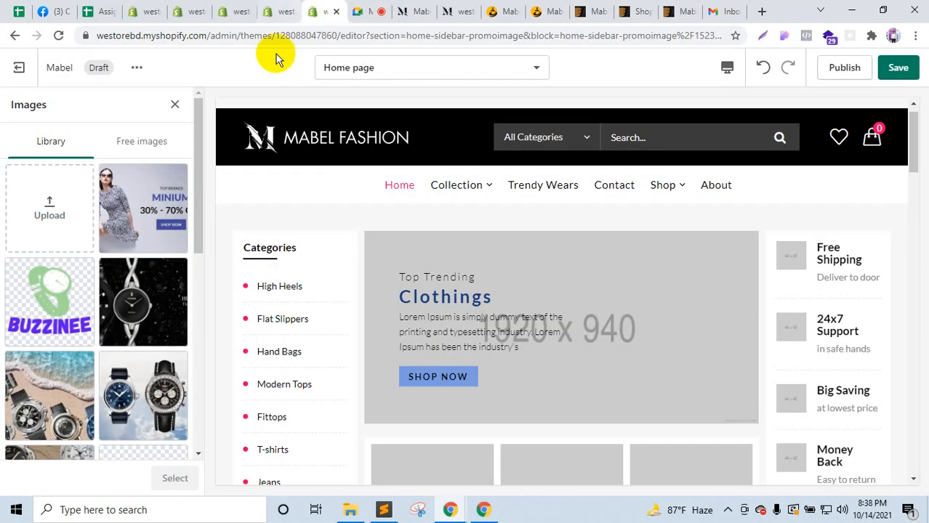
click(345, 509)
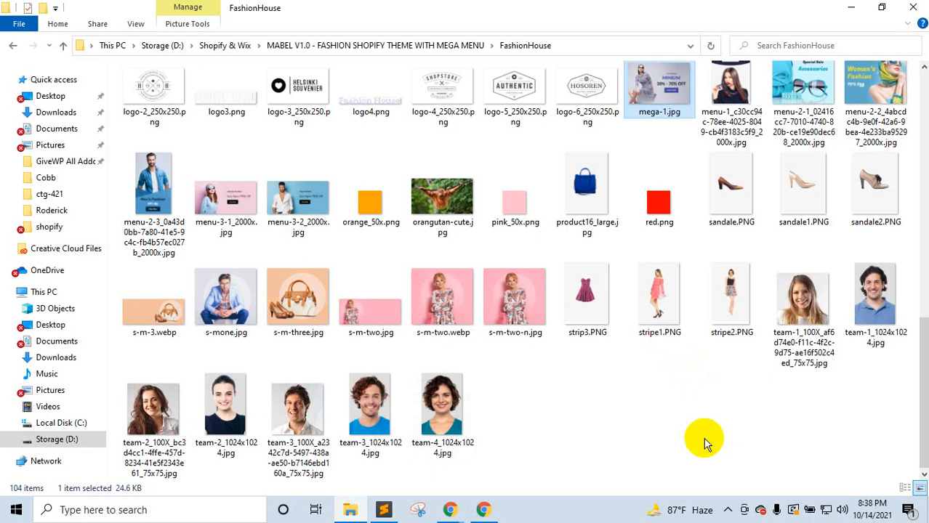
Step: Select the Fashion Sale and red-dress images in FashionHouse and drag both into the Images library
scroll(705, 444, up, 10)
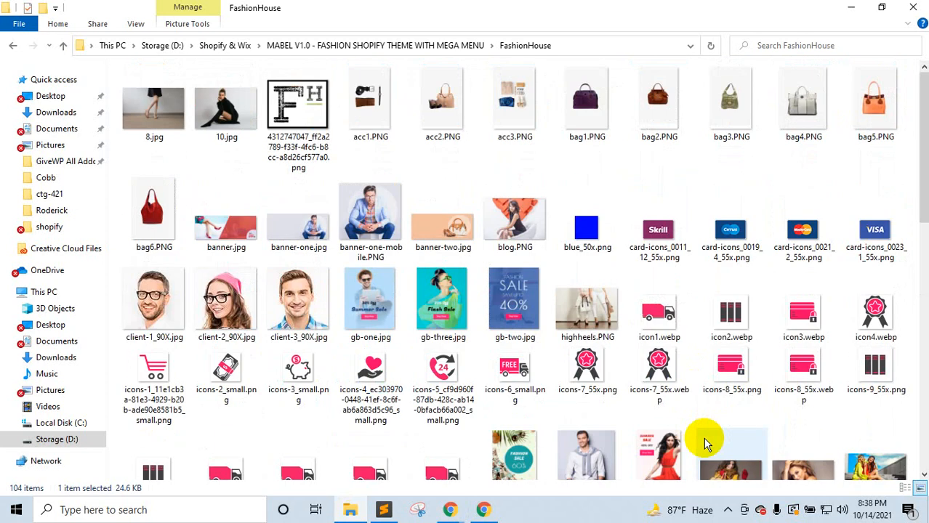
scroll(705, 443, down, 5)
click(512, 242)
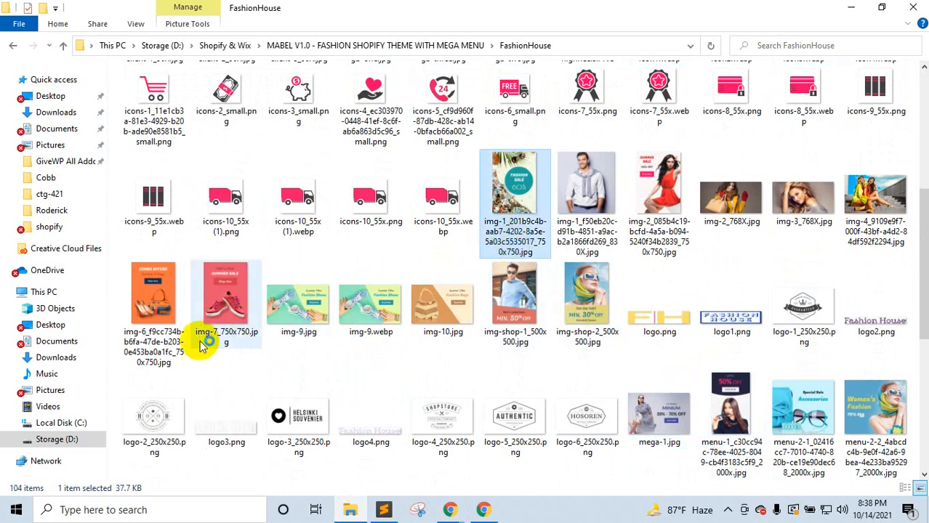
ctrl+click(162, 347)
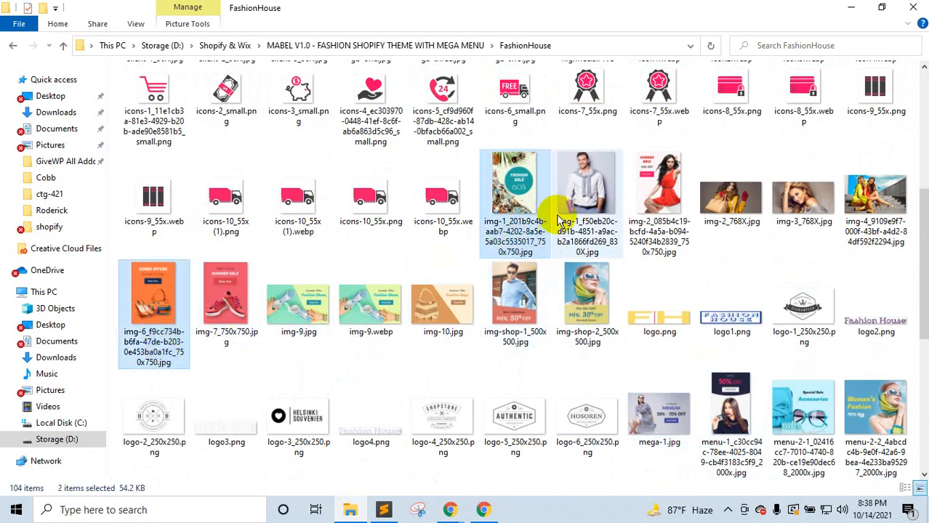
click(510, 231)
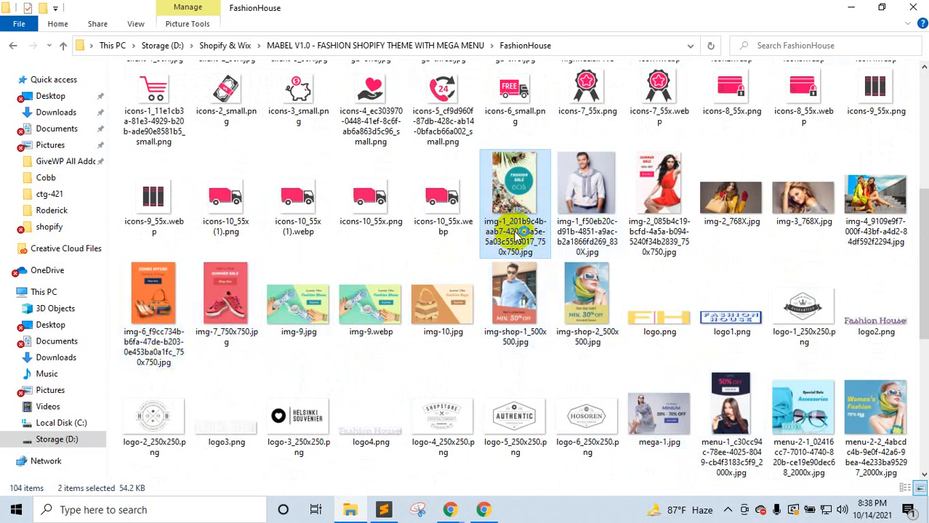
ctrl+click(661, 248)
drag(657, 232, 148, 302)
Step: Apply the Fashion Sale image to the Comfort Sandals promo banner
scroll(301, 307, down, 6)
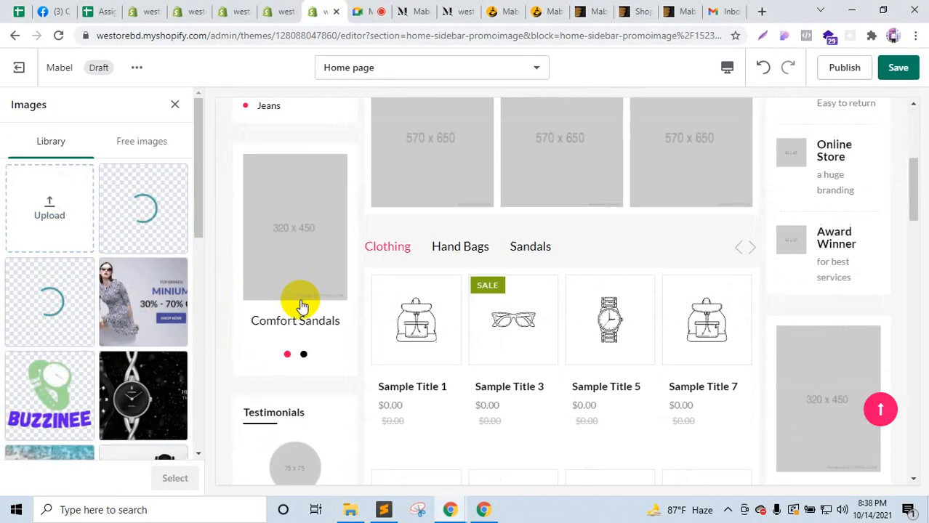
scroll(303, 306, up, 1)
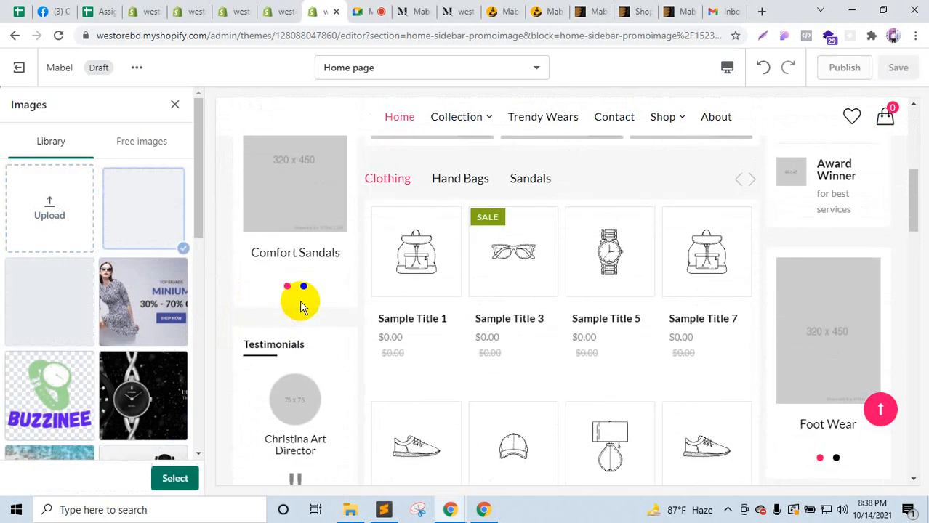
scroll(297, 320, down, 2)
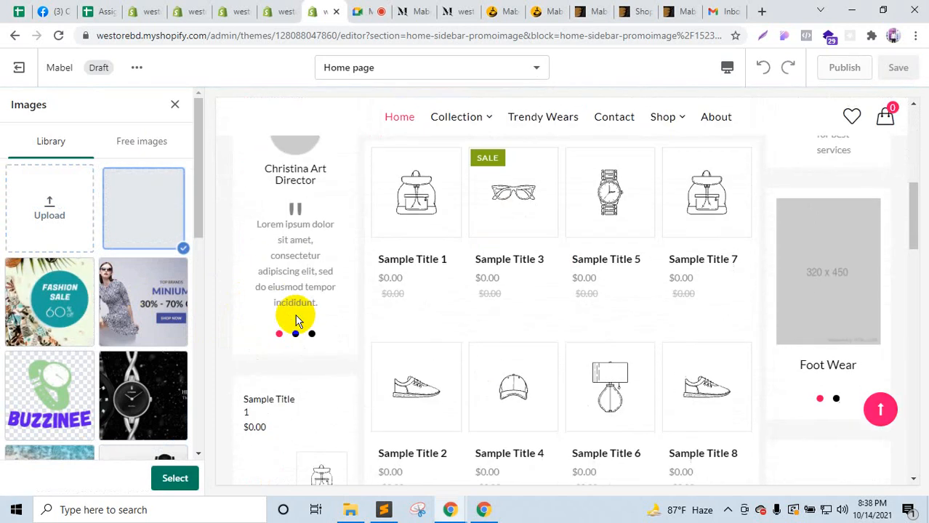
scroll(296, 320, up, 4)
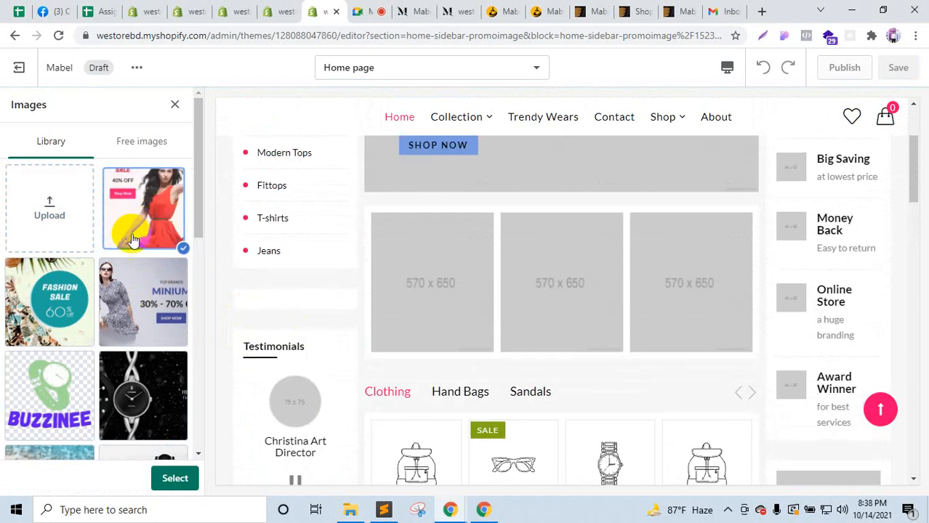
scroll(293, 320, down, 2)
scroll(291, 305, up, 2)
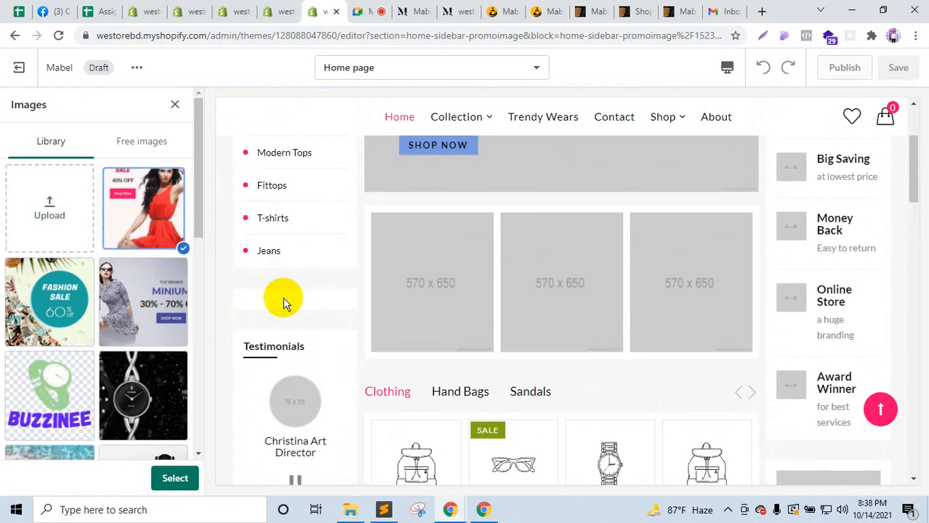
click(62, 312)
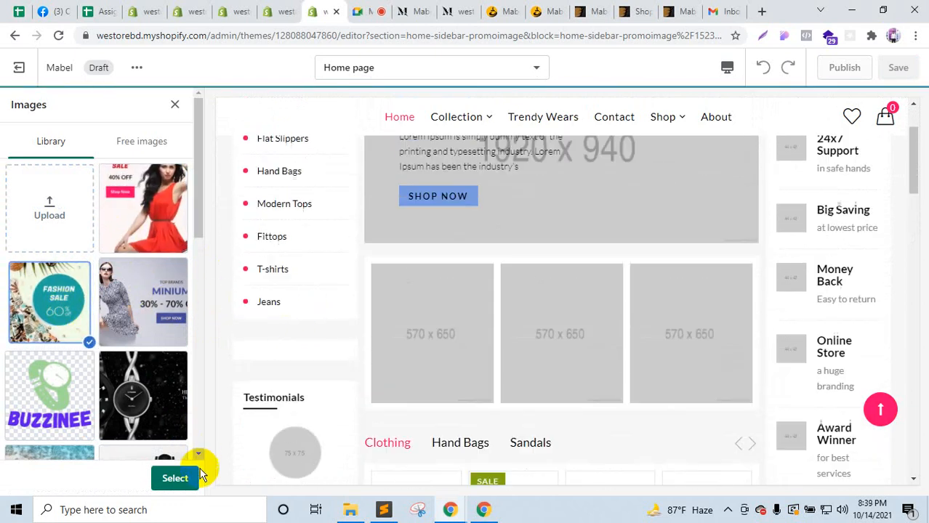
scroll(305, 415, down, 4)
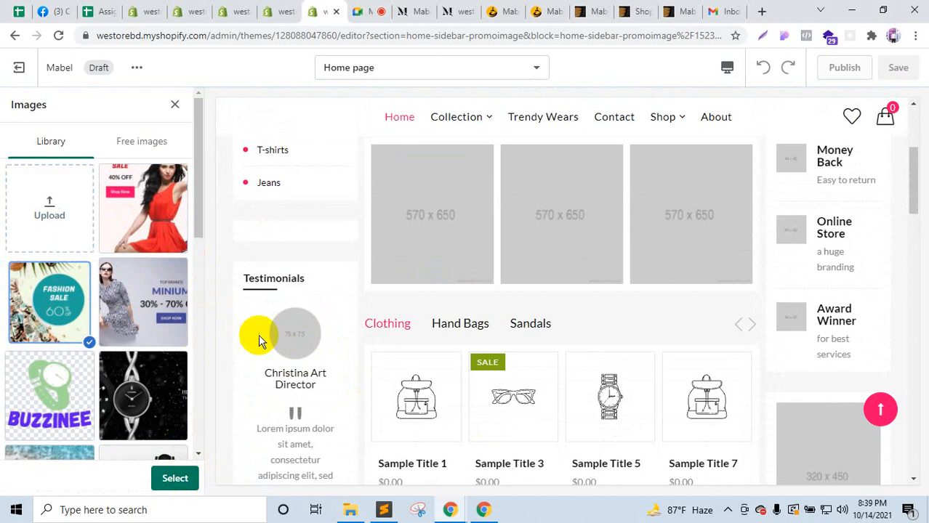
scroll(269, 327, up, 1)
click(187, 478)
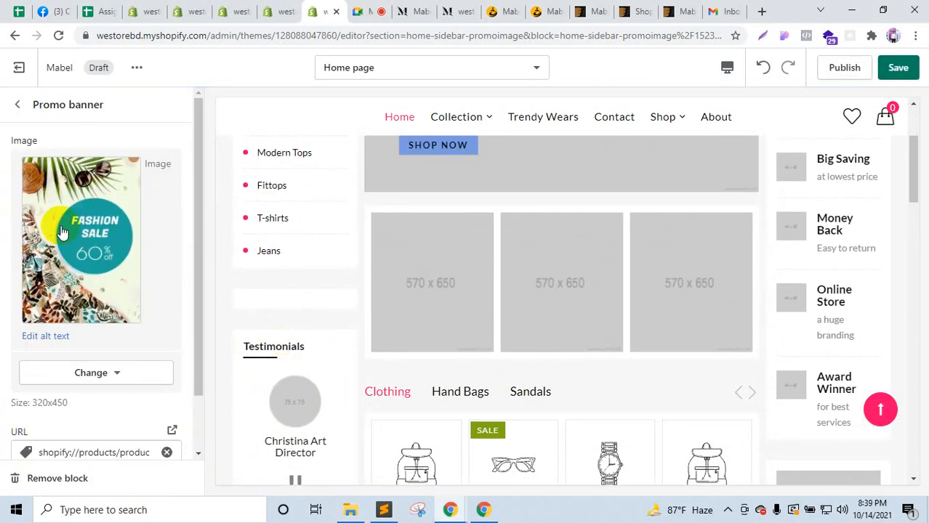
click(17, 106)
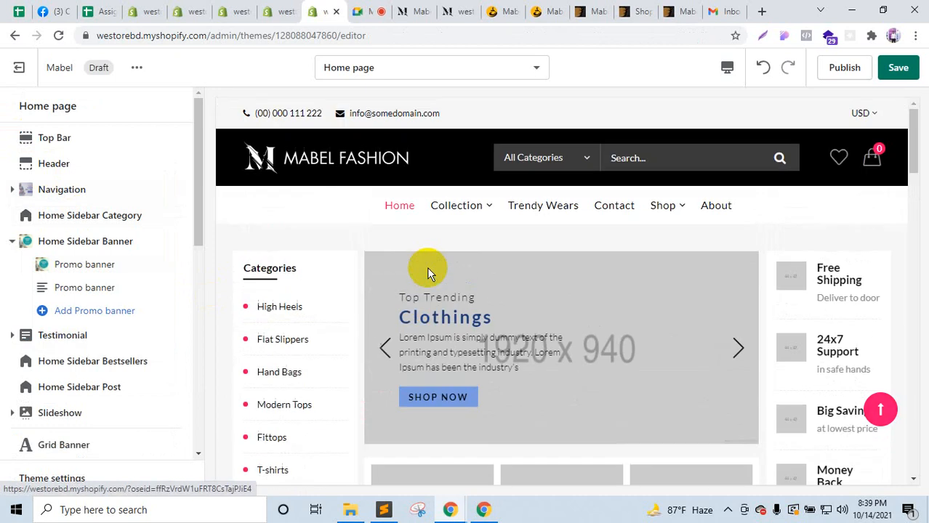
Step: Give the second, Stylish Clothes promo banner the red-dress Summer Sale image
click(109, 288)
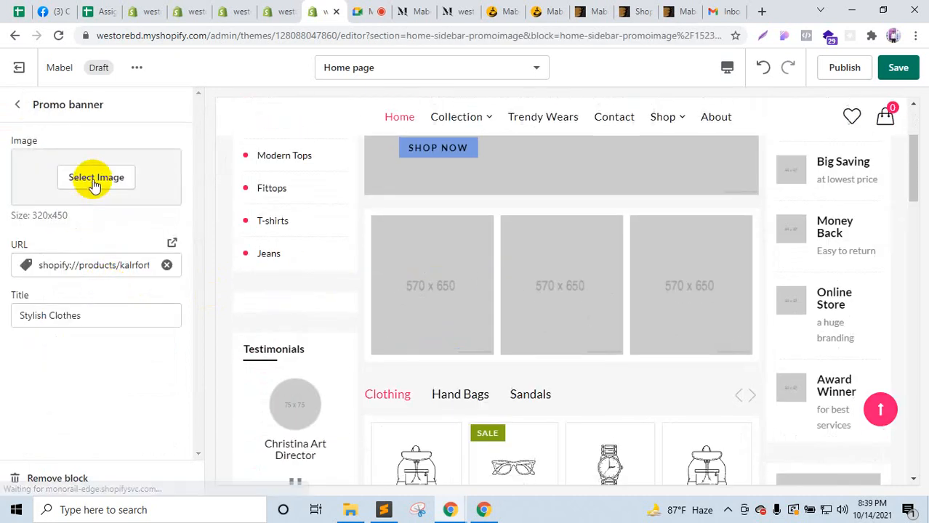
click(92, 178)
click(147, 226)
click(174, 478)
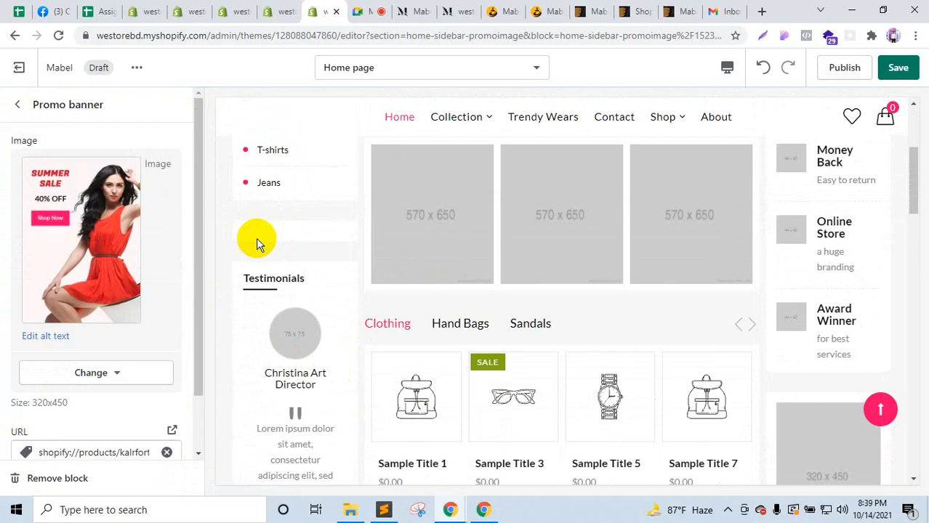
click(17, 105)
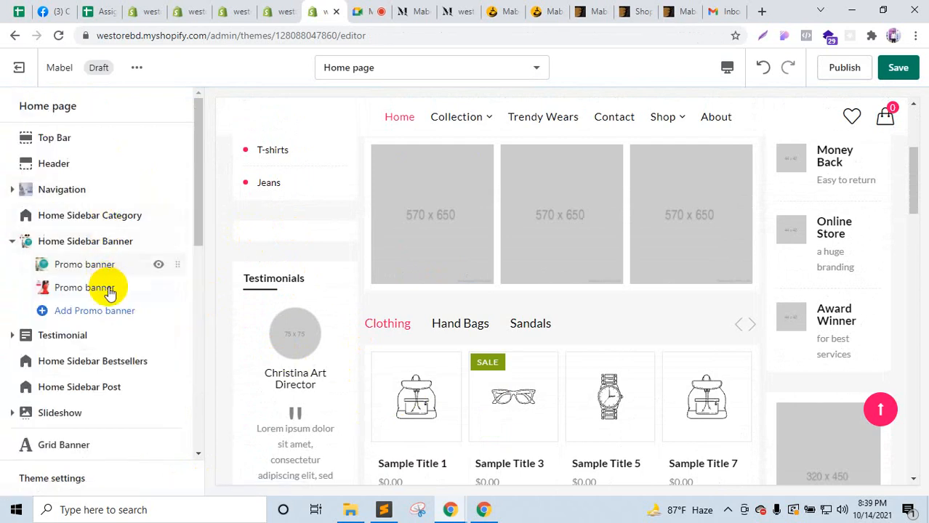
scroll(111, 298, down, 1)
Step: Review the Testimonial section settings and compare them with the demo store
scroll(319, 367, down, 1)
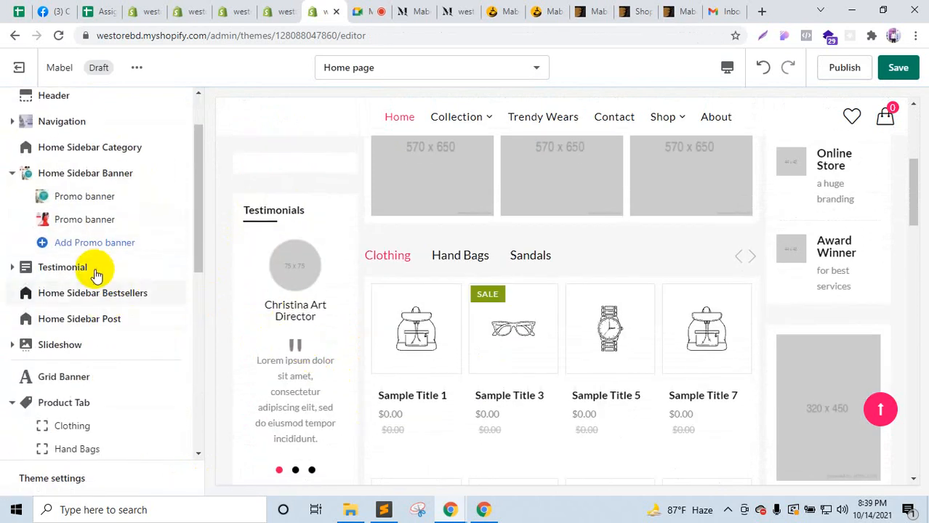
click(66, 267)
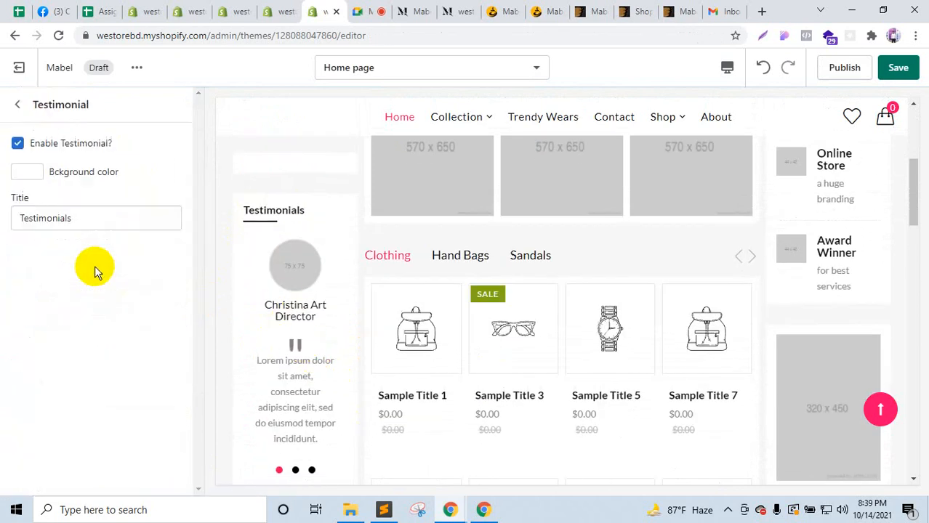
click(18, 105)
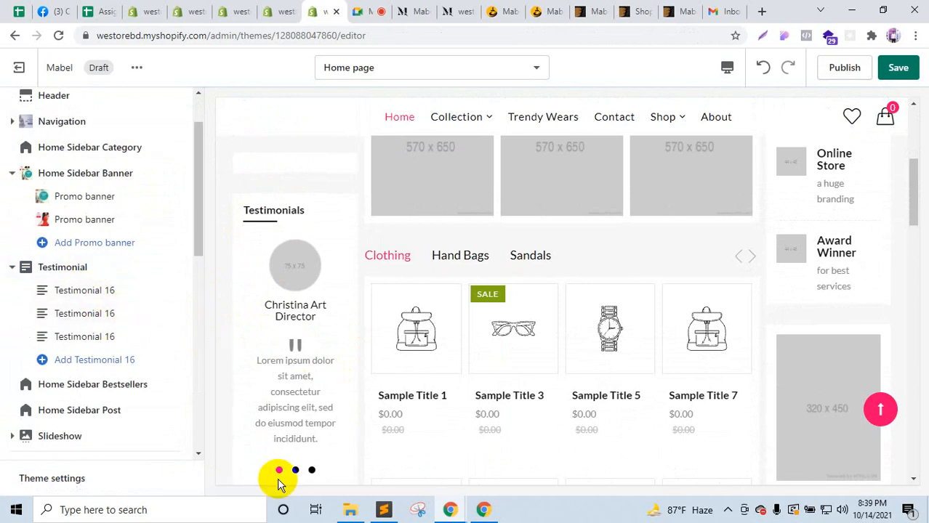
click(429, 9)
scroll(127, 349, down, 4)
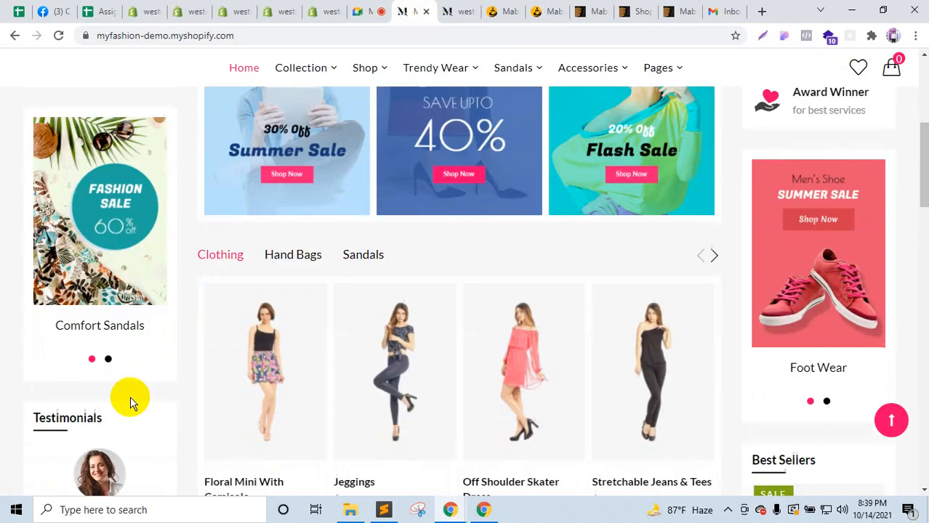
click(326, 11)
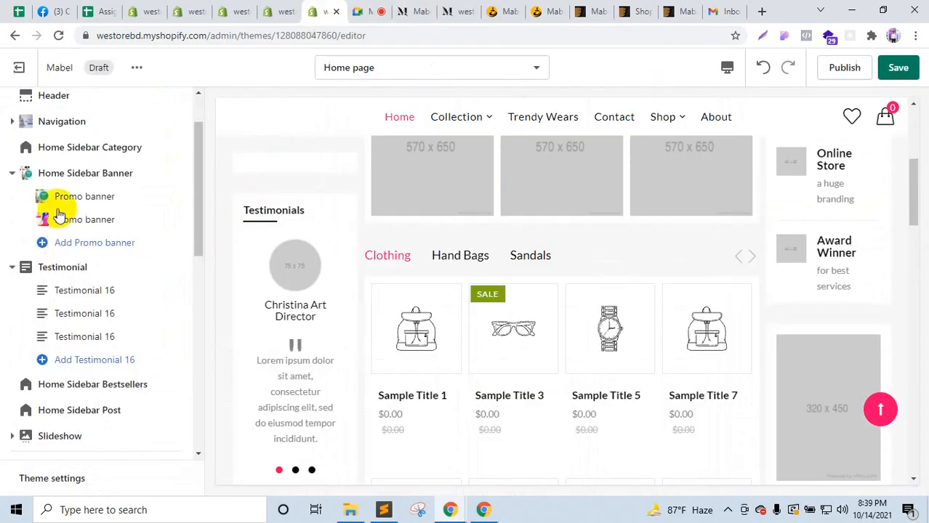
Step: Review the Home Sidebar Bestsellers settings against the demo store's bestsellers sidebar
scroll(114, 373, down, 1)
scroll(245, 345, down, 3)
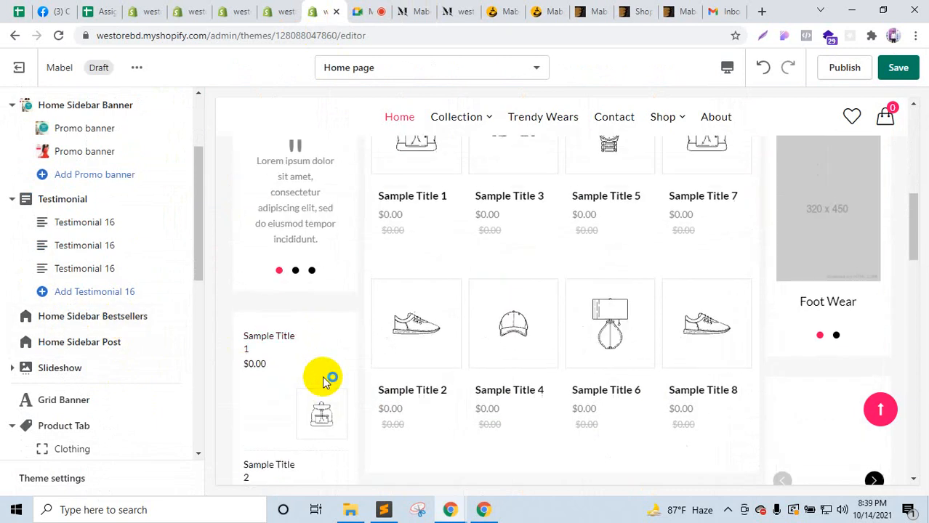
scroll(322, 378, down, 3)
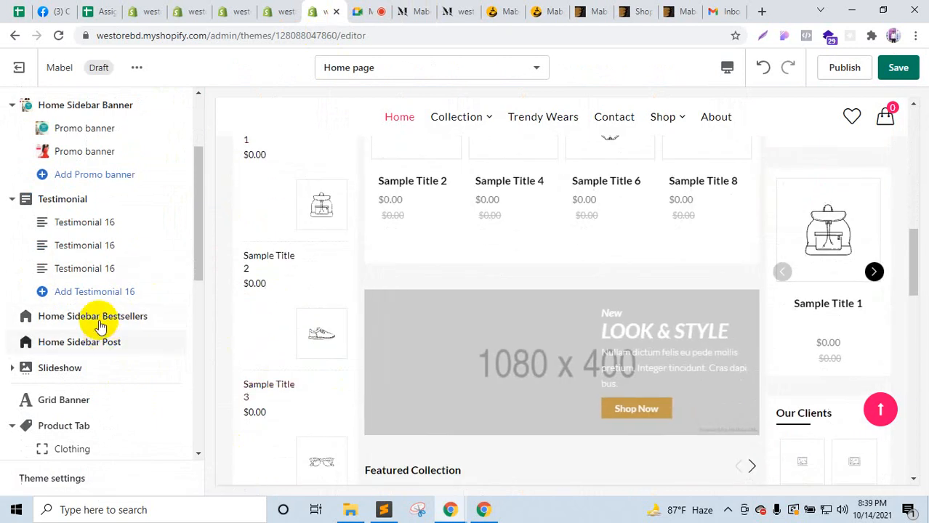
click(98, 318)
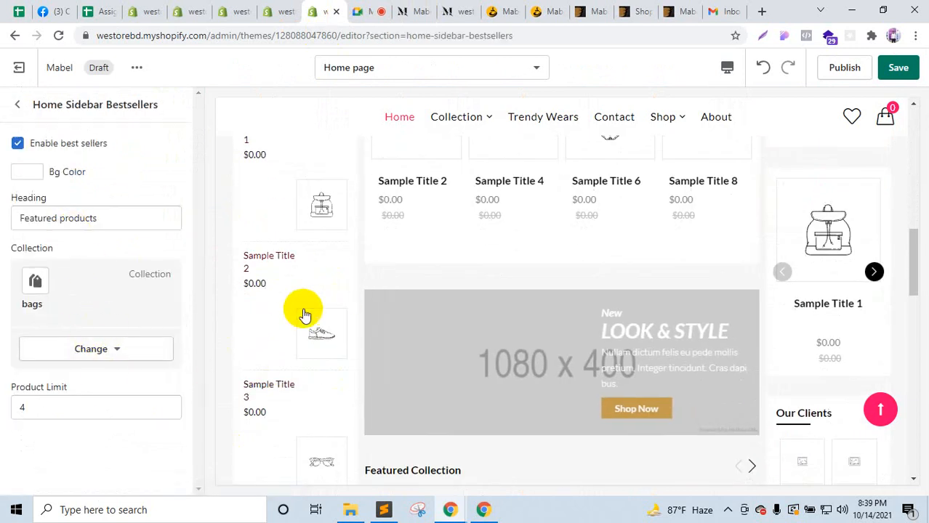
scroll(334, 378, down, 2)
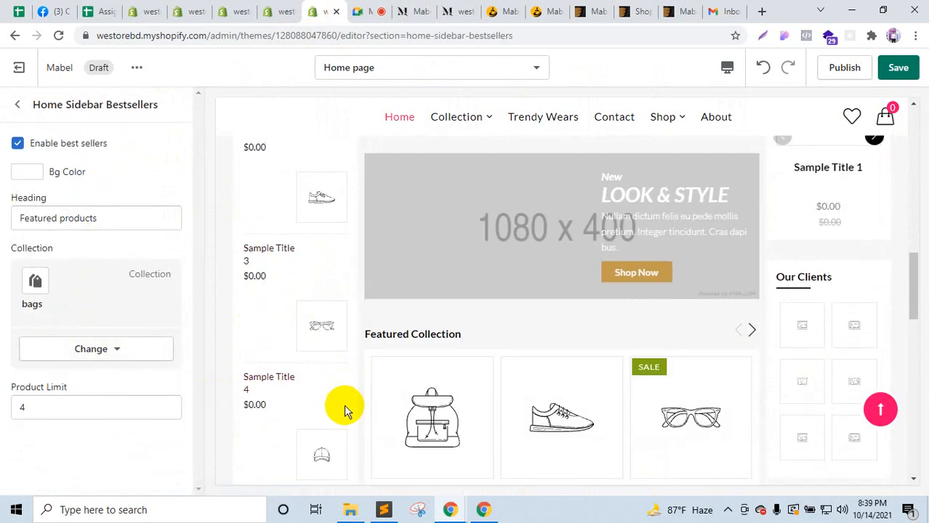
click(416, 7)
scroll(124, 357, down, 5)
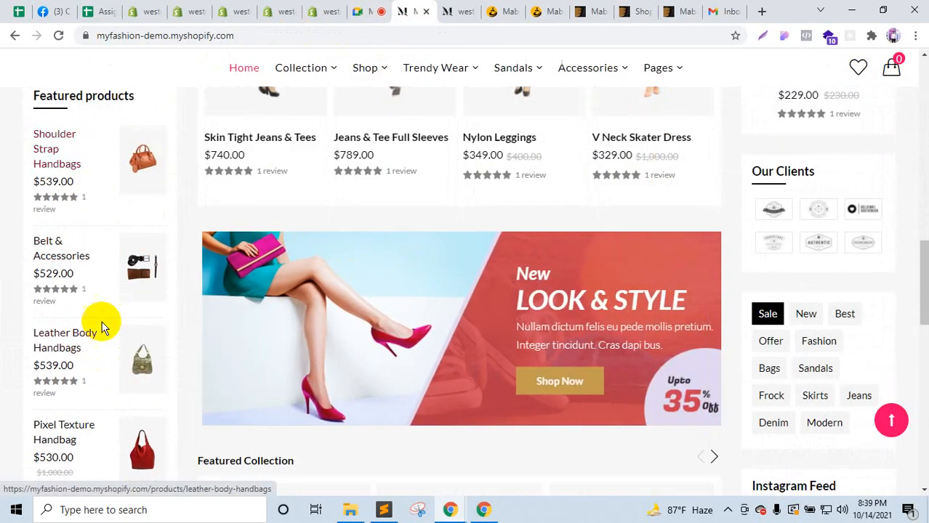
click(328, 8)
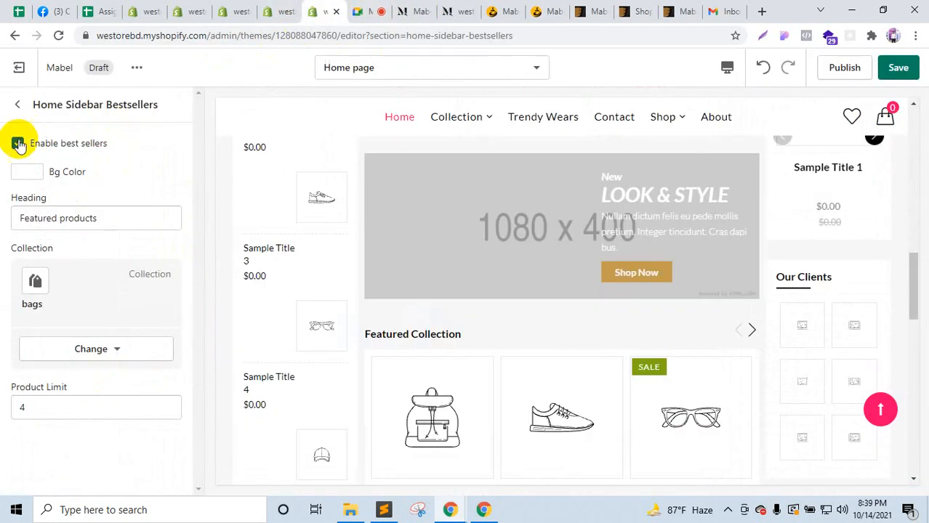
Step: Open the Home Sidebar Post settings (News blog) and view the demo's Featured posts
click(21, 106)
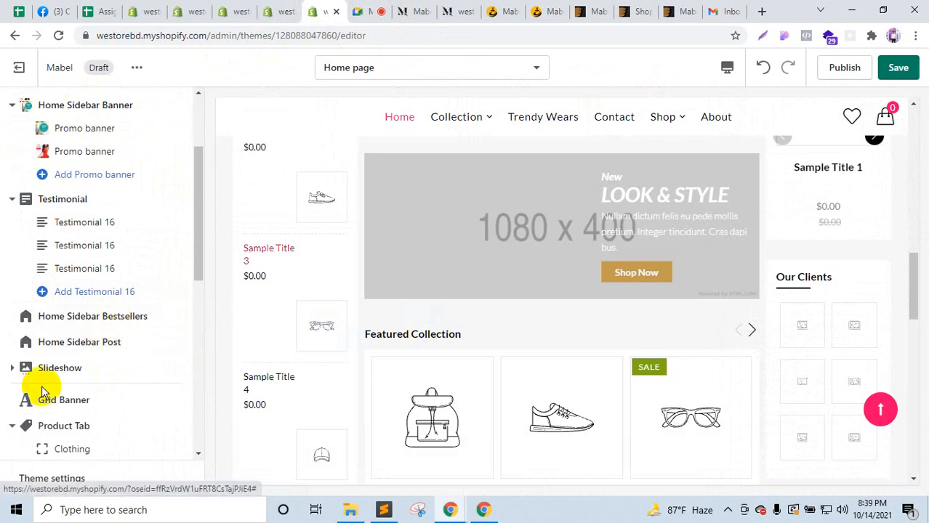
click(78, 346)
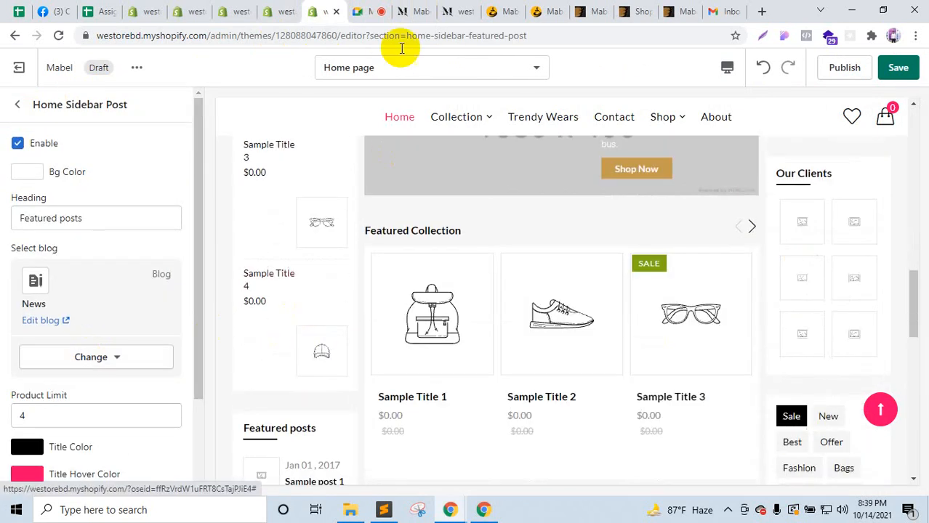
click(399, 9)
scroll(161, 297, down, 6)
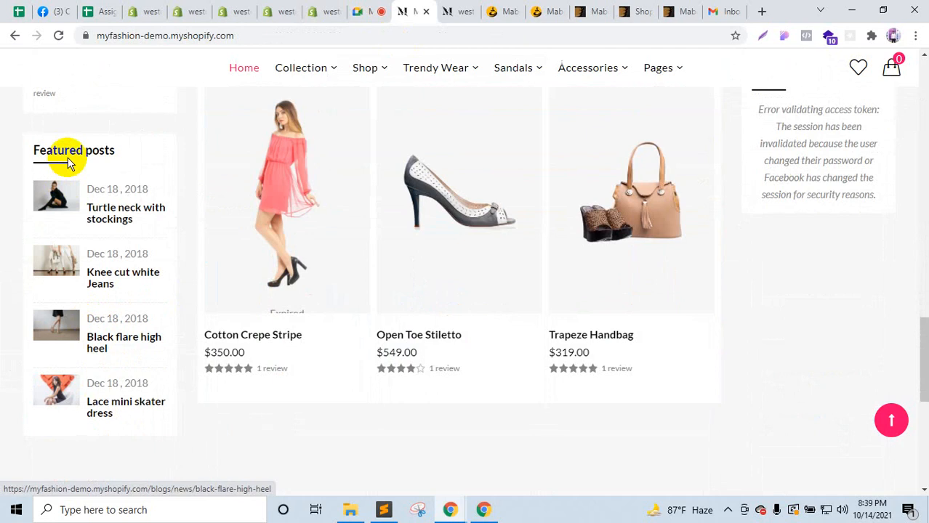
Step: Open the demo's Turtle neck post in a new tab and start a new blog post
right_click(123, 212)
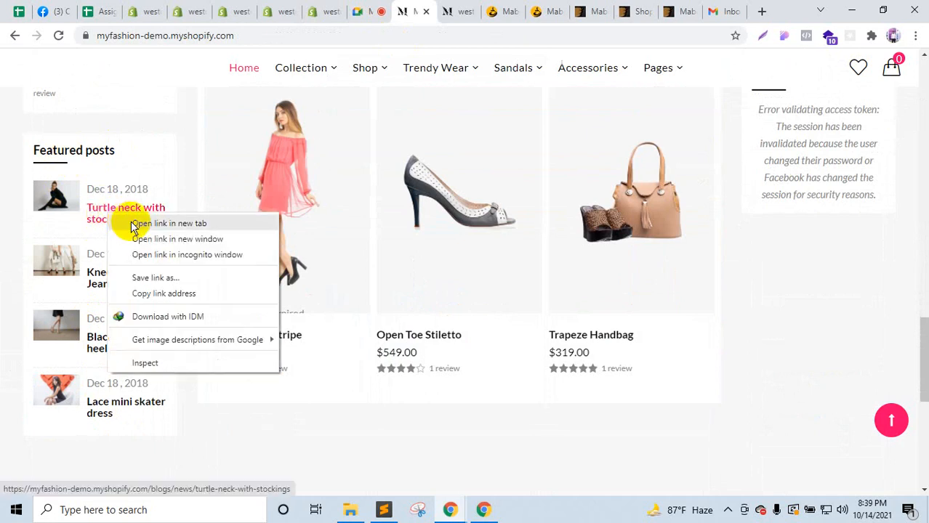
click(142, 219)
click(442, 9)
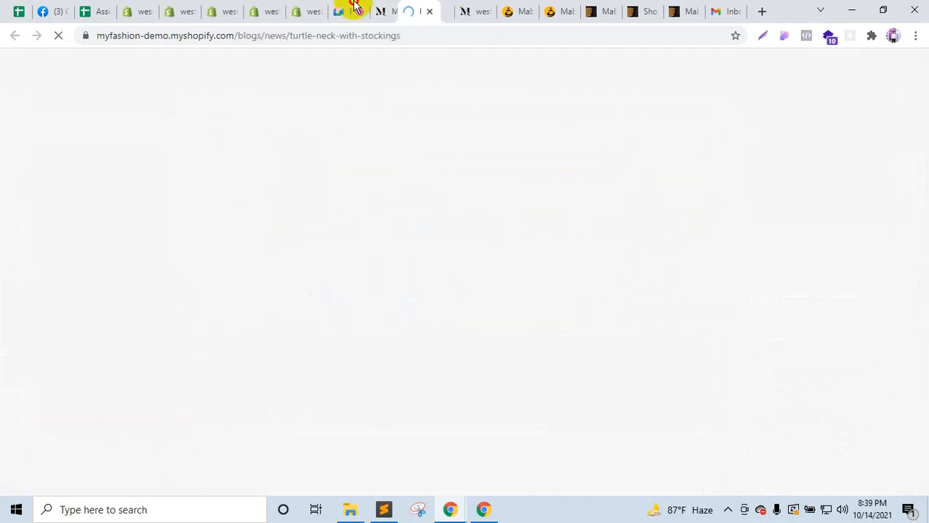
click(258, 7)
click(302, 7)
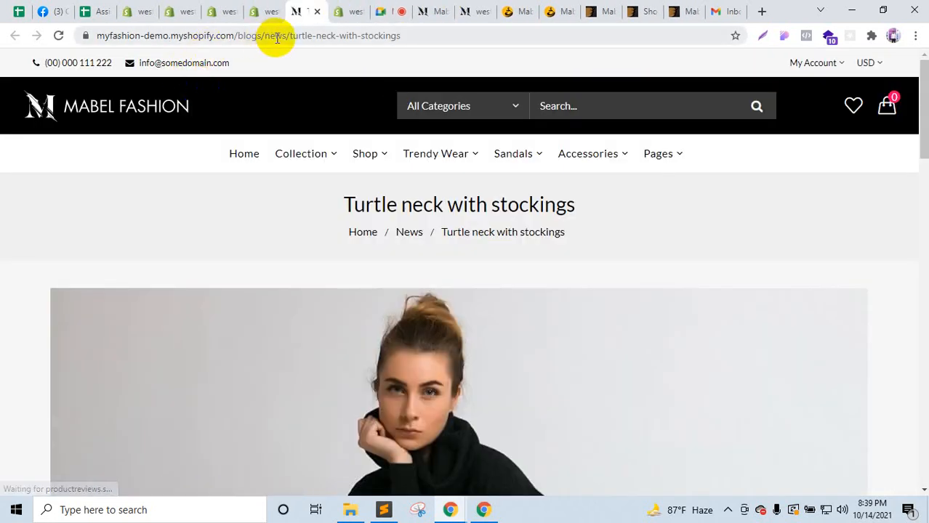
click(258, 9)
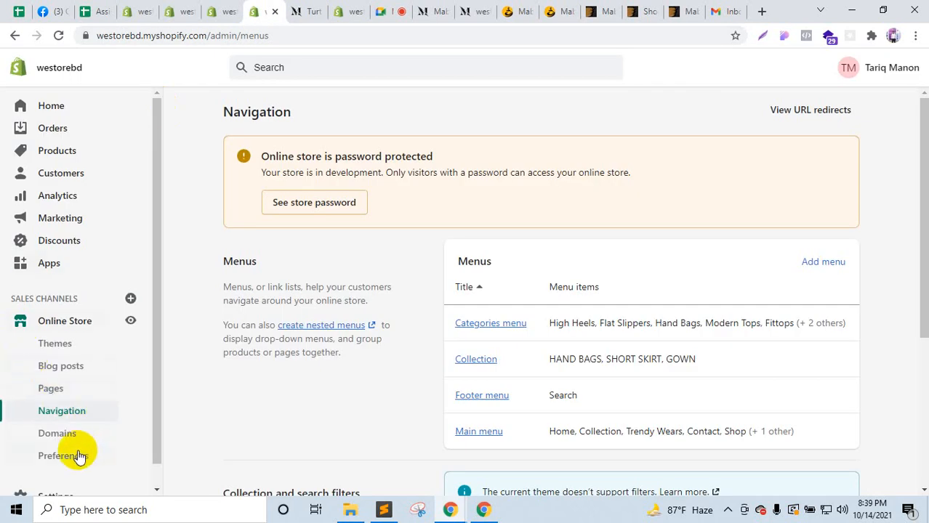
click(69, 373)
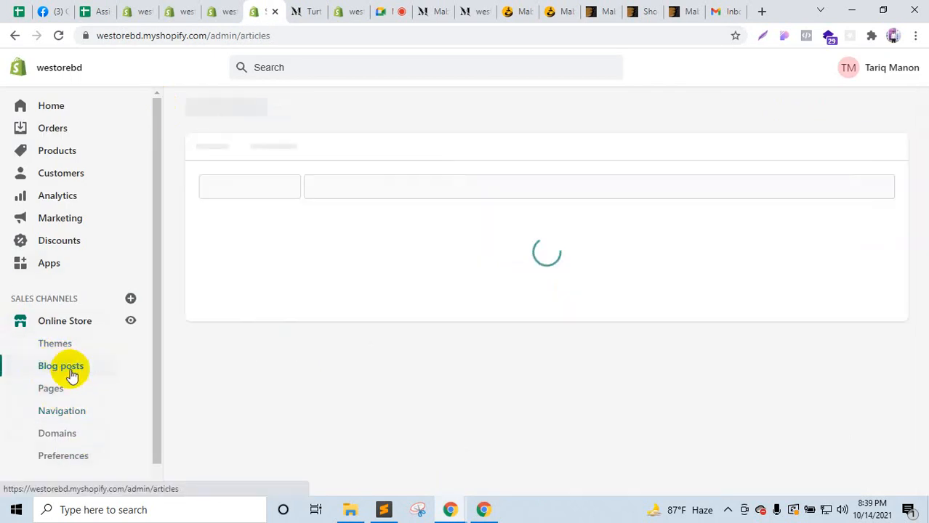
scroll(498, 407, down, 2)
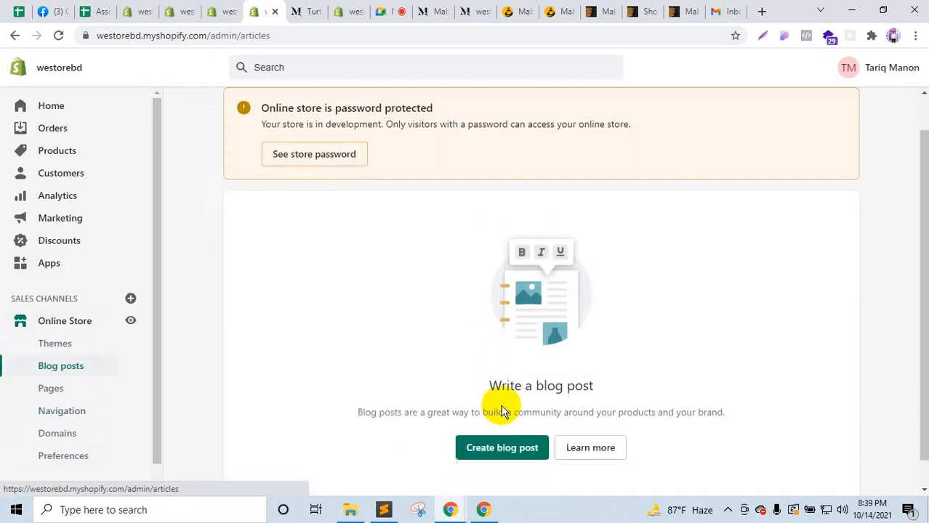
click(523, 423)
Step: Copy the title 'Turtle neck with stockings' from the demo post into the new post
click(302, 9)
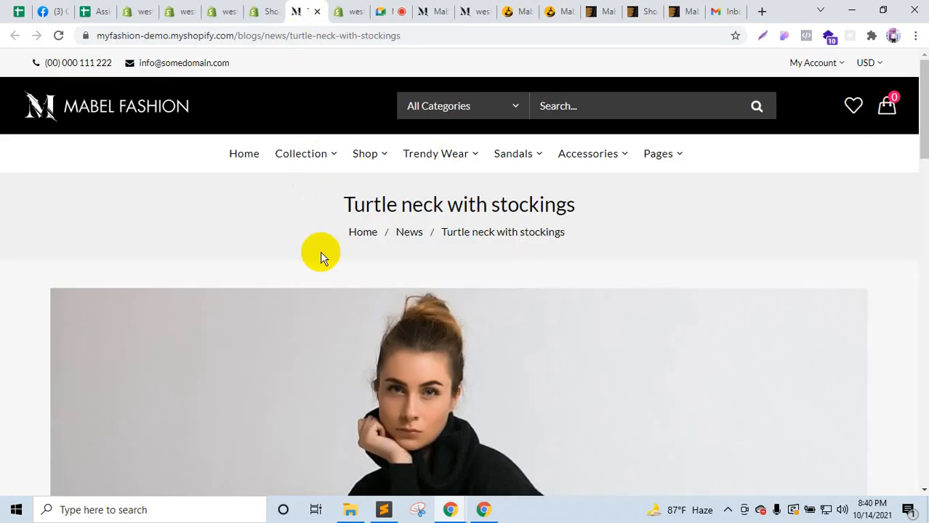
scroll(364, 264, down, 1)
drag(338, 140, 602, 141)
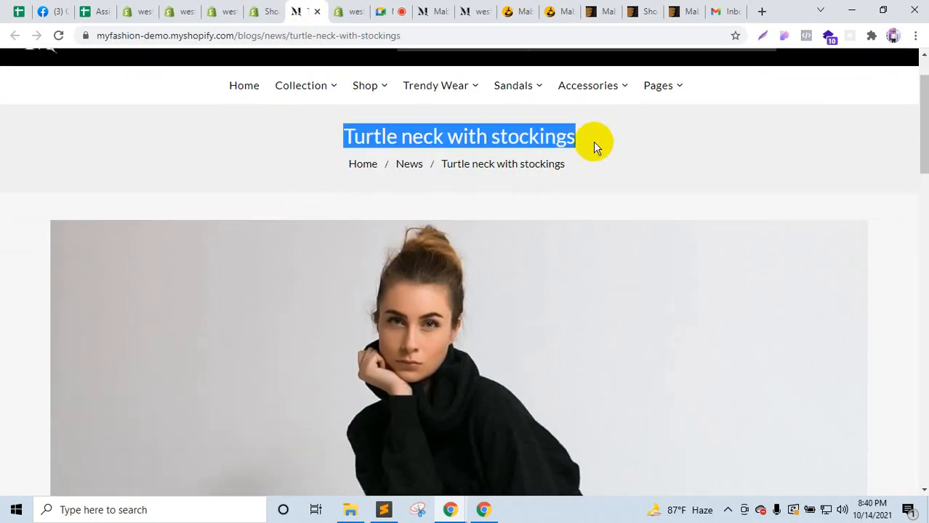
click(263, 11)
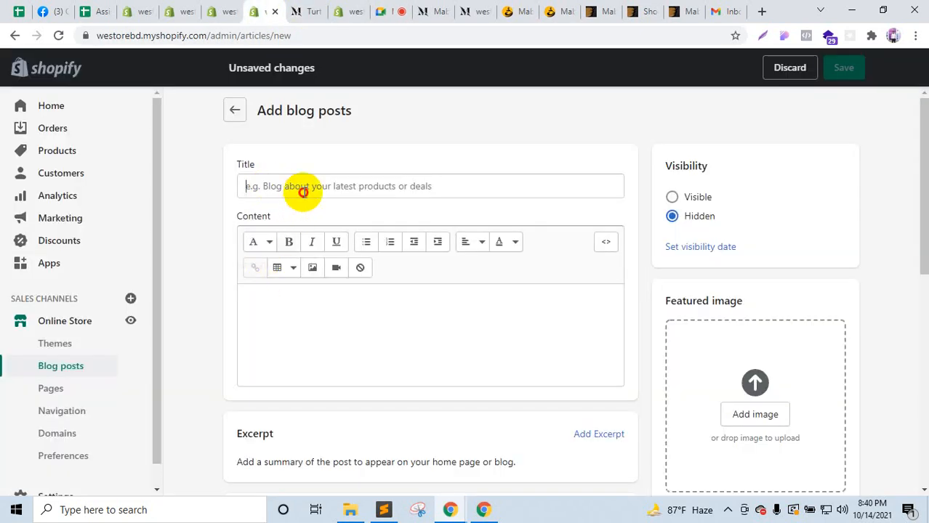
click(303, 192)
text(Turtle neck with stockings)
Step: Copy the demo article's body text into the new post's content
click(311, 9)
scroll(346, 357, down, 10)
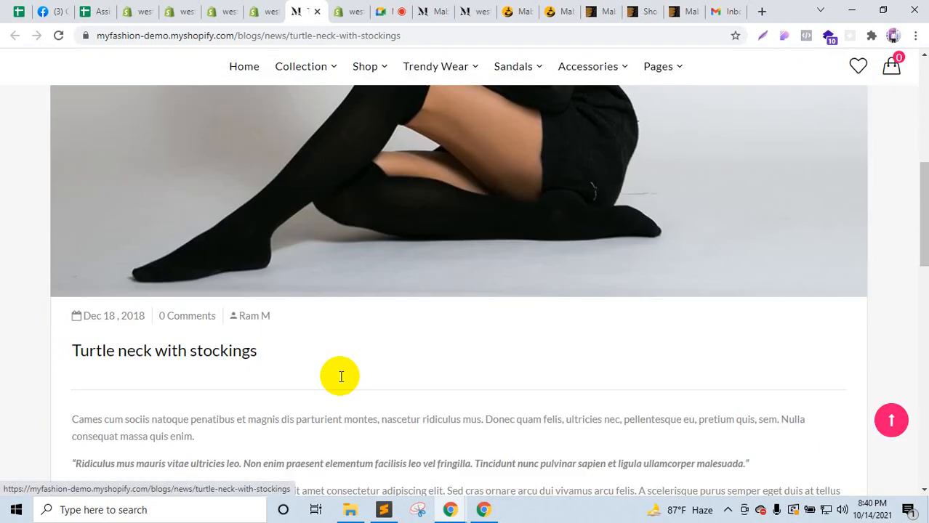
scroll(109, 254, down, 2)
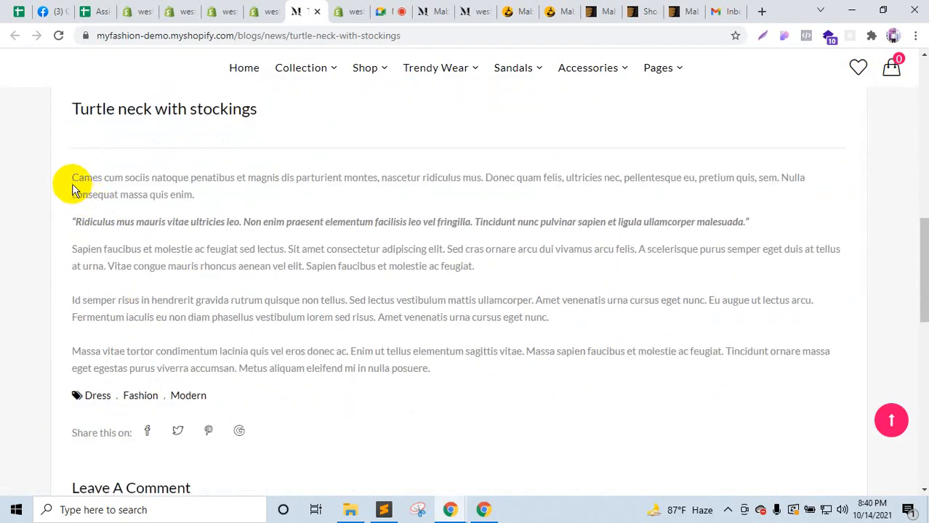
drag(72, 188, 471, 365)
key(ctrl+c)
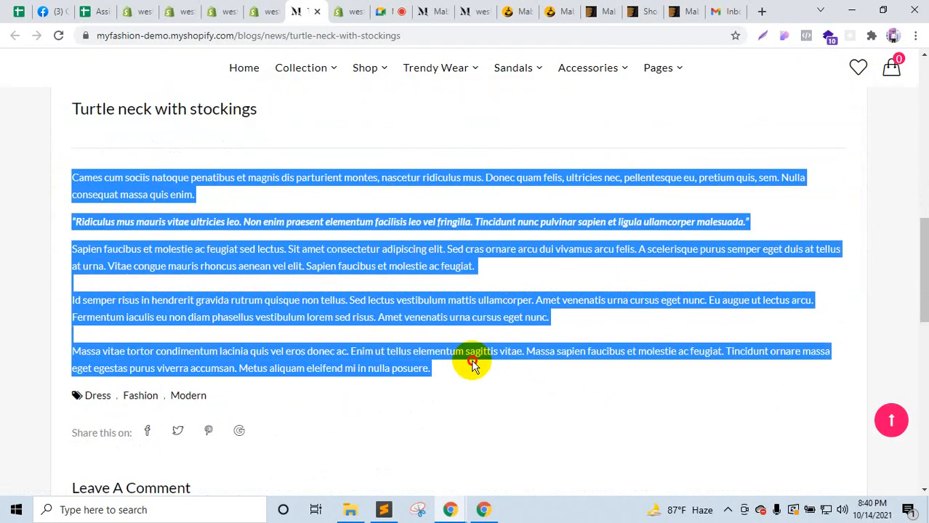
click(268, 9)
key(ctrl+v)
scroll(382, 176, down, 2)
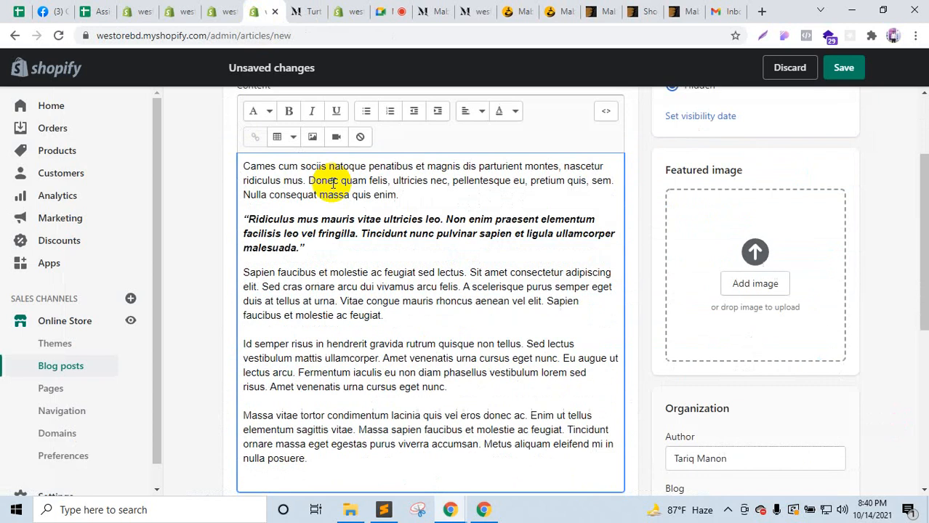
Step: Save the demo article image as 10.jpg and upload it as the post's featured image
click(301, 9)
scroll(311, 214, up, 3)
right_click(368, 225)
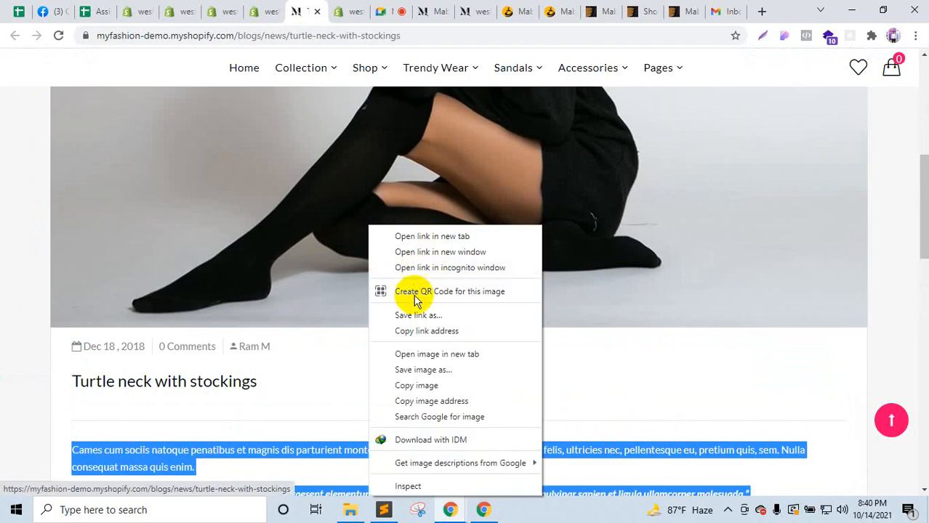
click(423, 370)
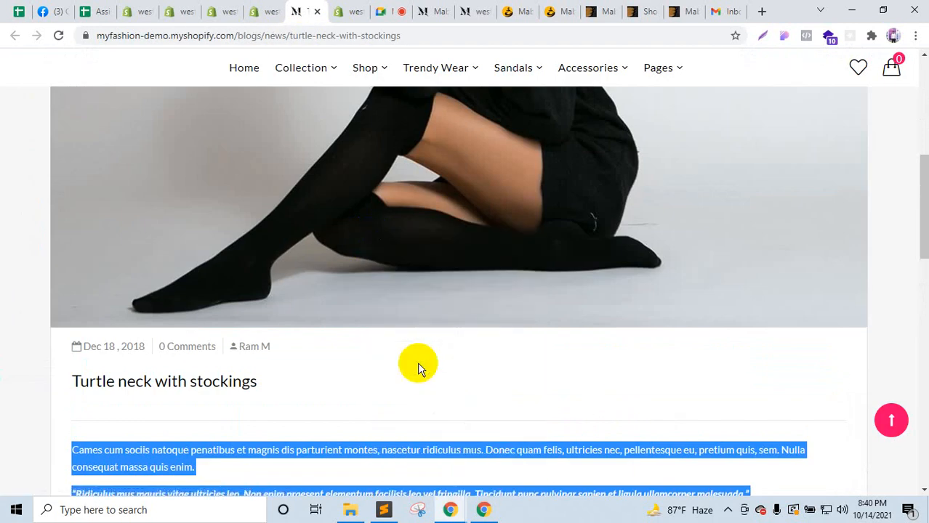
click(547, 428)
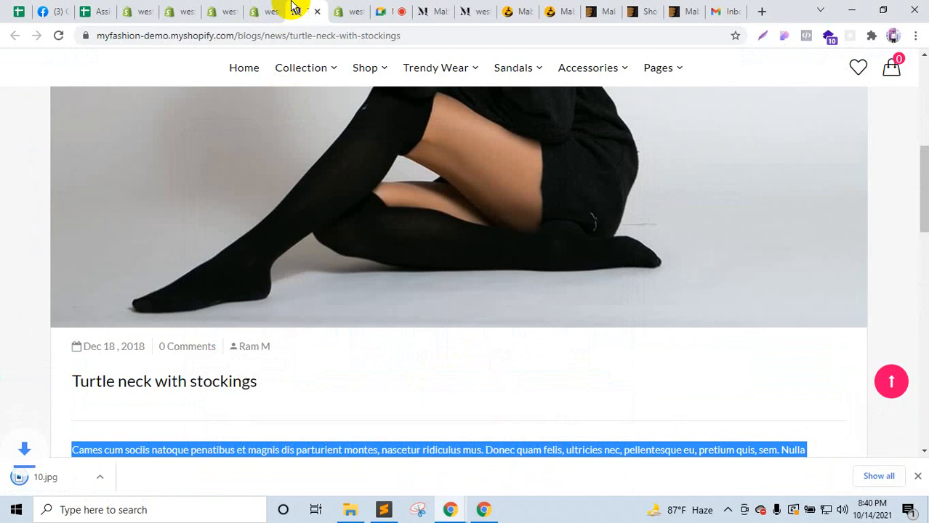
click(269, 11)
scroll(279, 358, down, 1)
scroll(483, 412, down, 1)
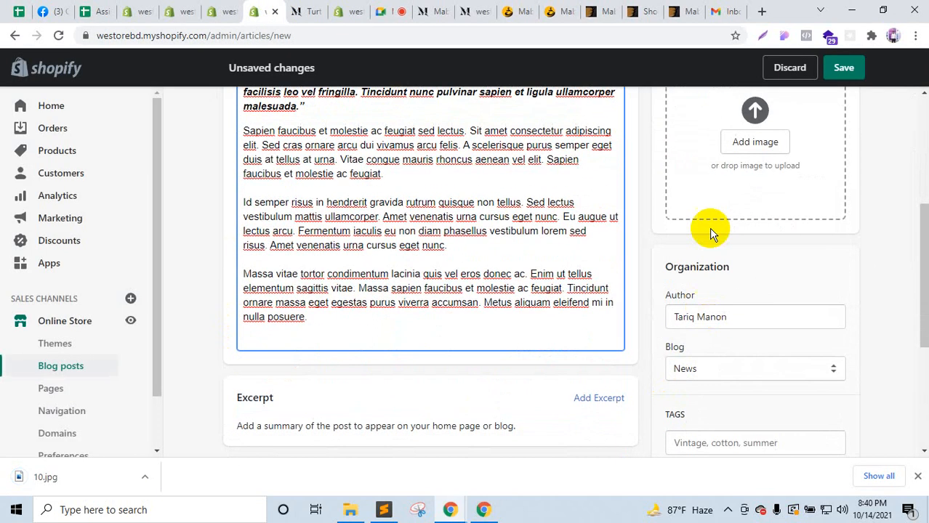
click(761, 141)
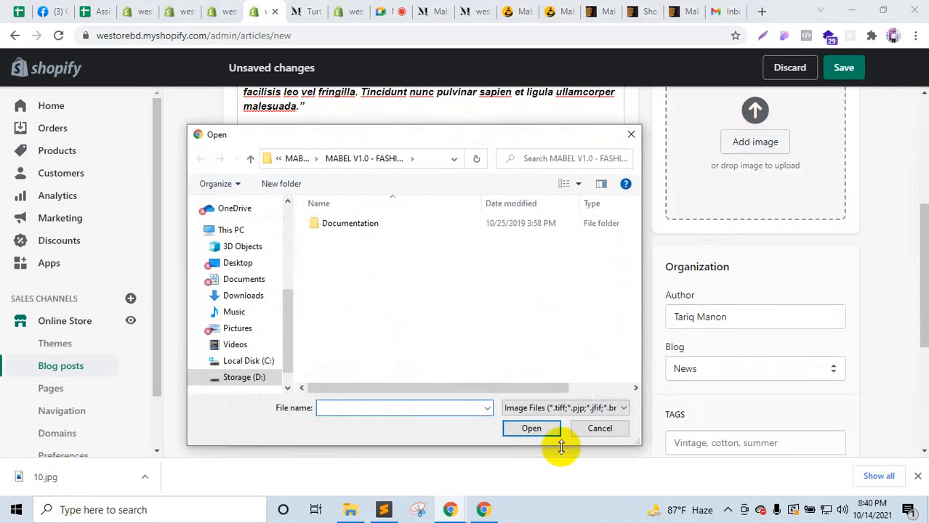
click(585, 430)
drag(77, 477, 771, 142)
scroll(767, 378, down, 2)
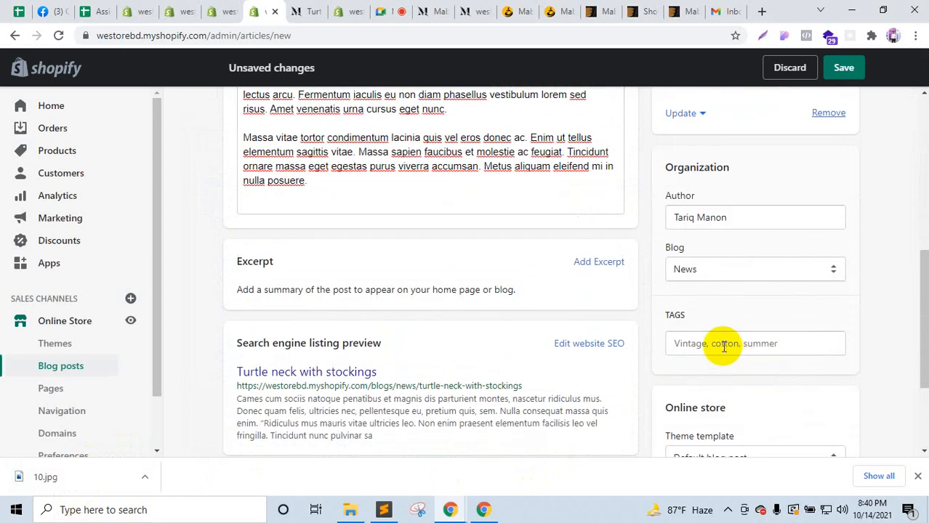
Step: Add the tags Dress, Fashion, Modern from the demo article and save the post
click(317, 7)
scroll(321, 245, down, 5)
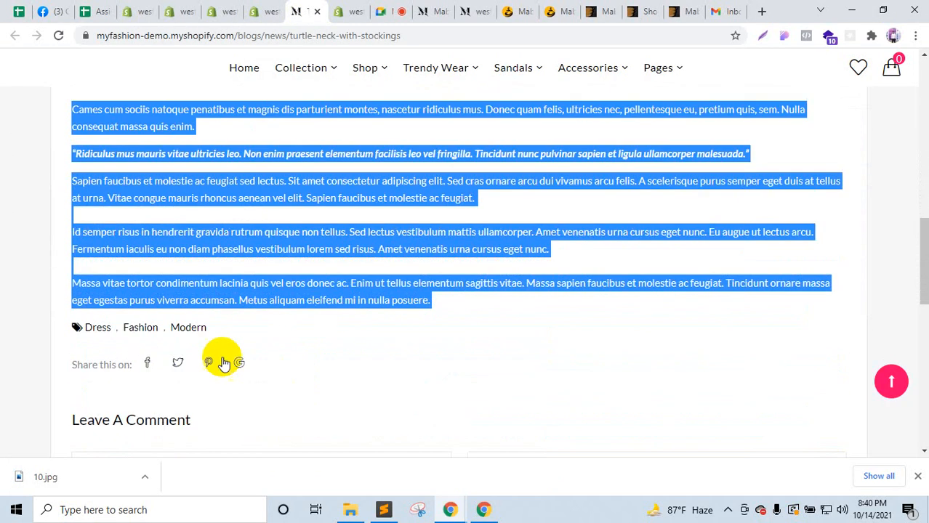
drag(205, 335, 102, 329)
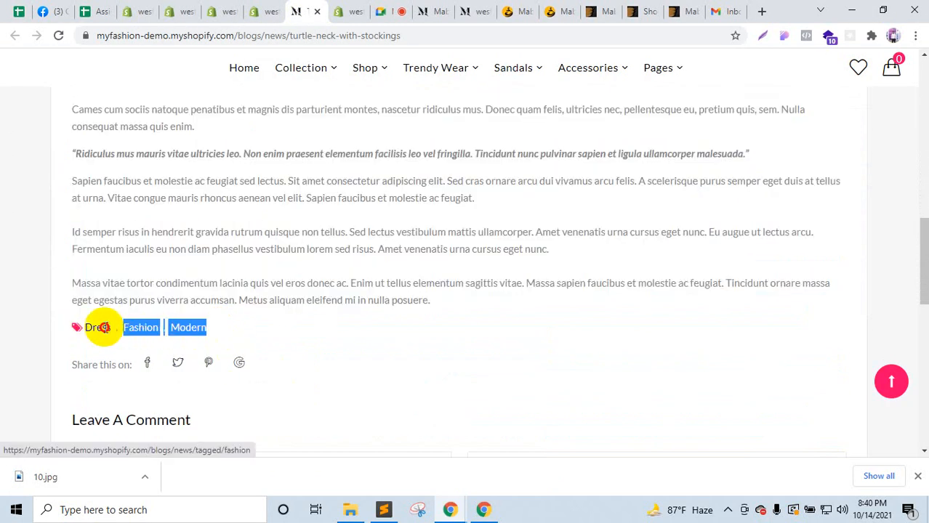
click(259, 11)
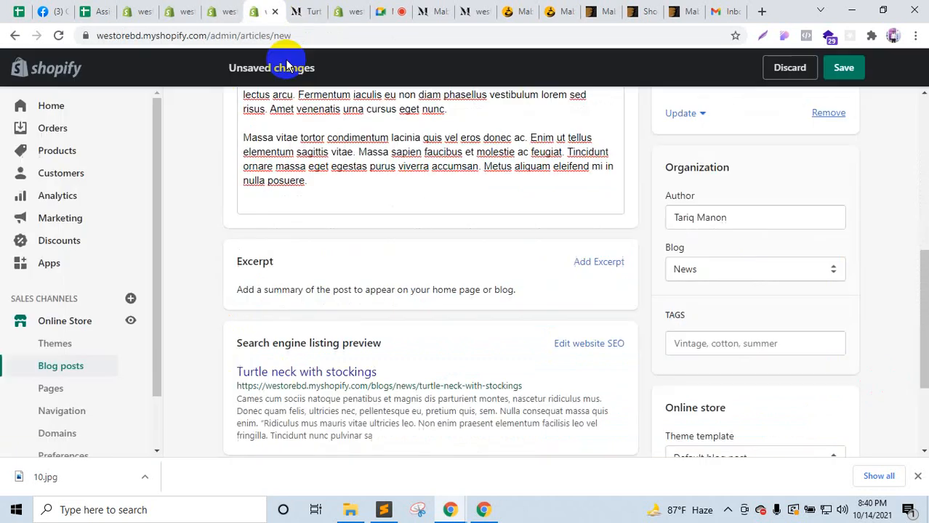
click(784, 346)
text(Dress , Fashion , Modern)
click(800, 378)
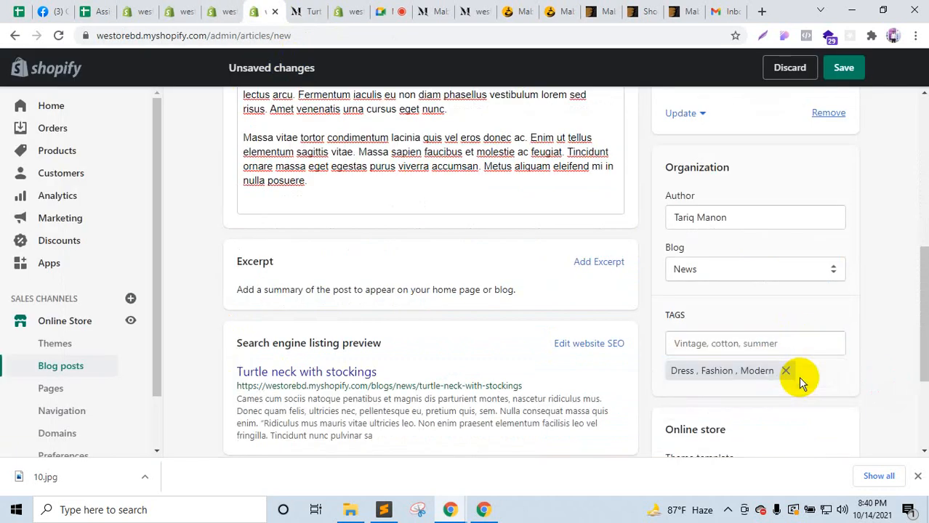
scroll(814, 418, down, 3)
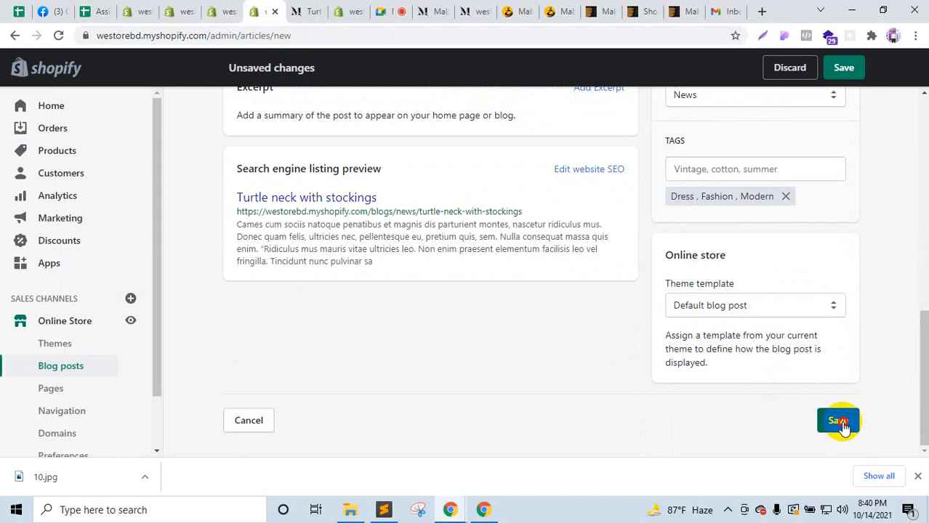
click(839, 422)
scroll(846, 425, up, 3)
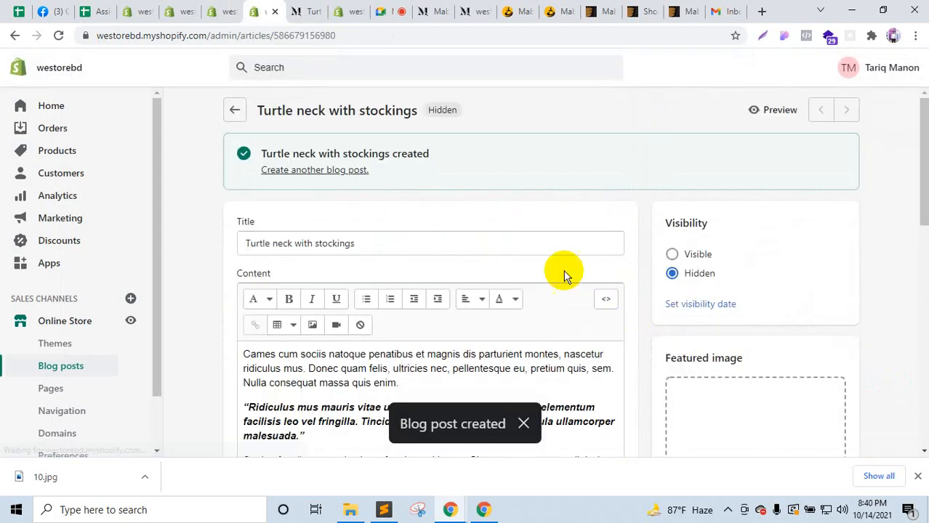
click(796, 114)
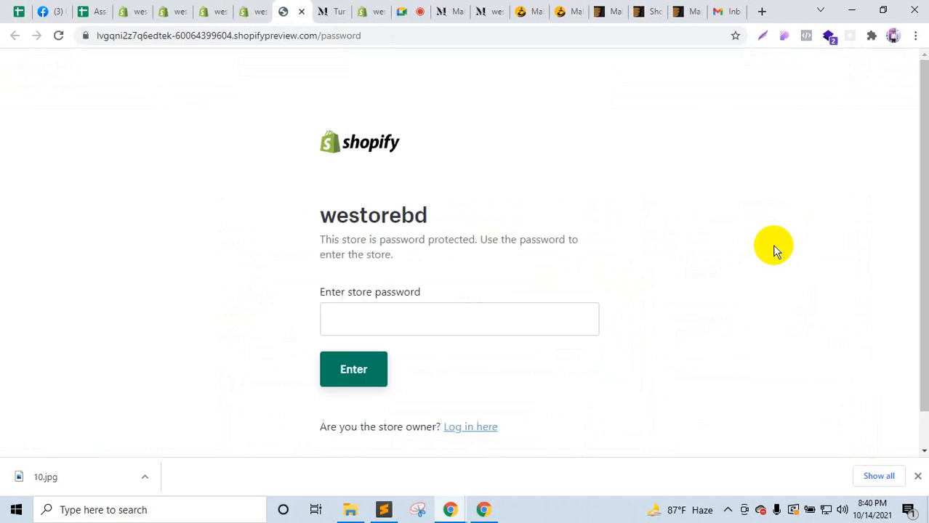
click(440, 318)
text(••)
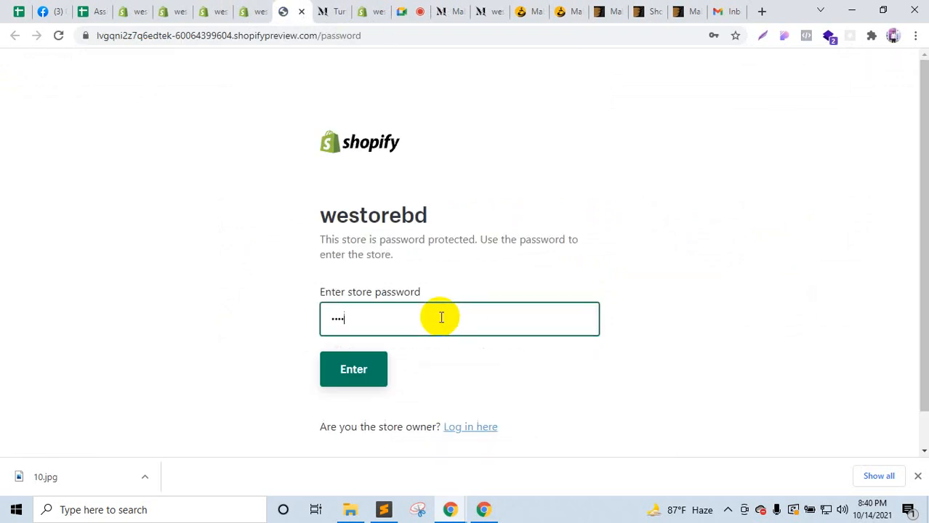
click(372, 374)
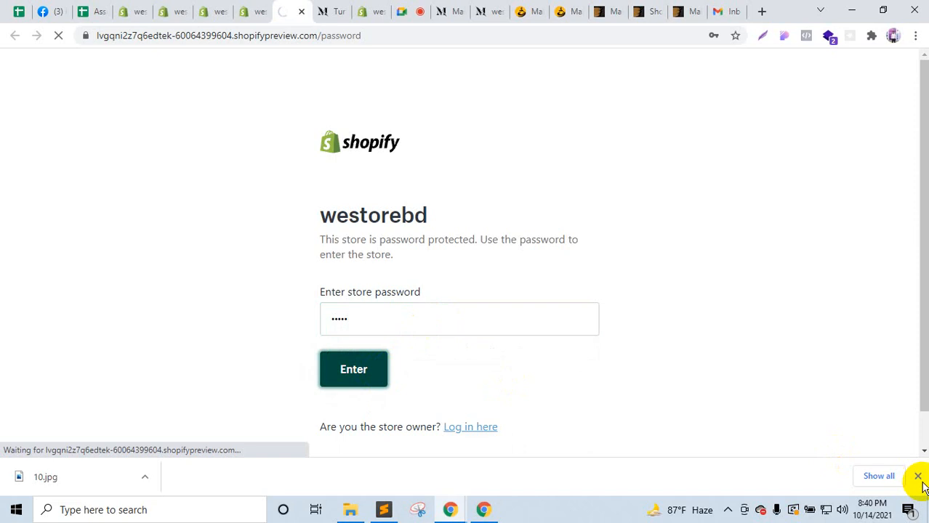
click(917, 476)
click(399, 328)
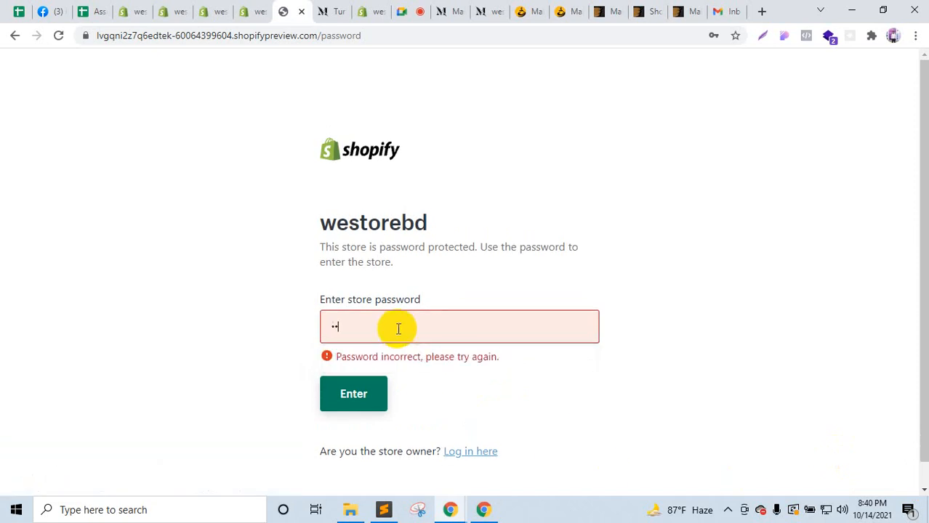
click(348, 402)
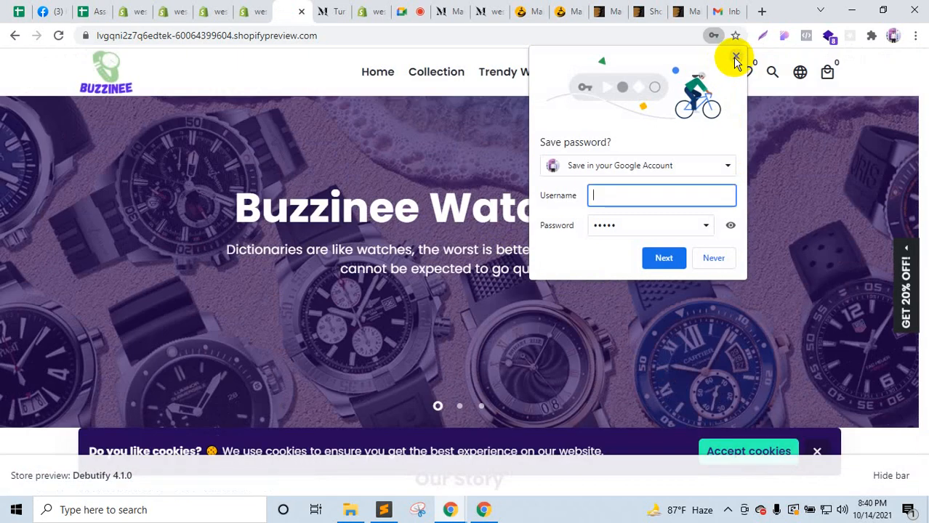
click(734, 57)
click(501, 327)
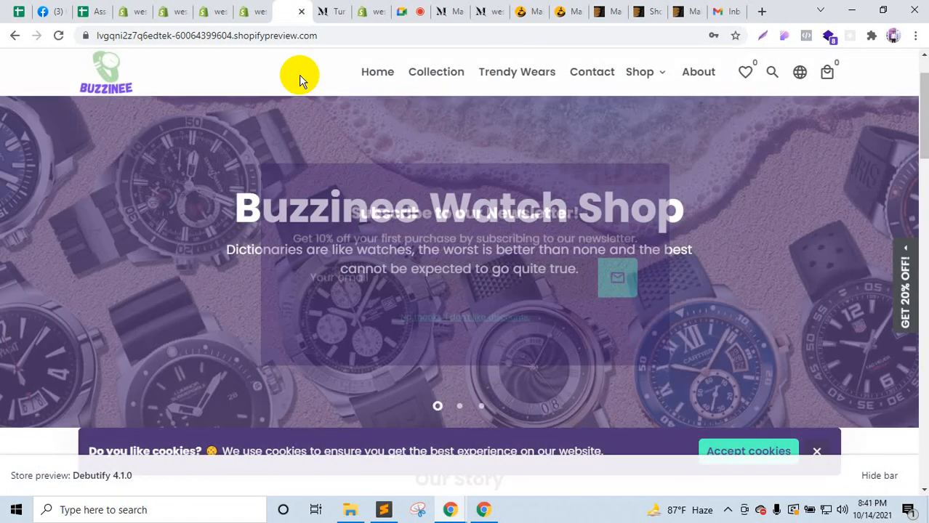
click(258, 11)
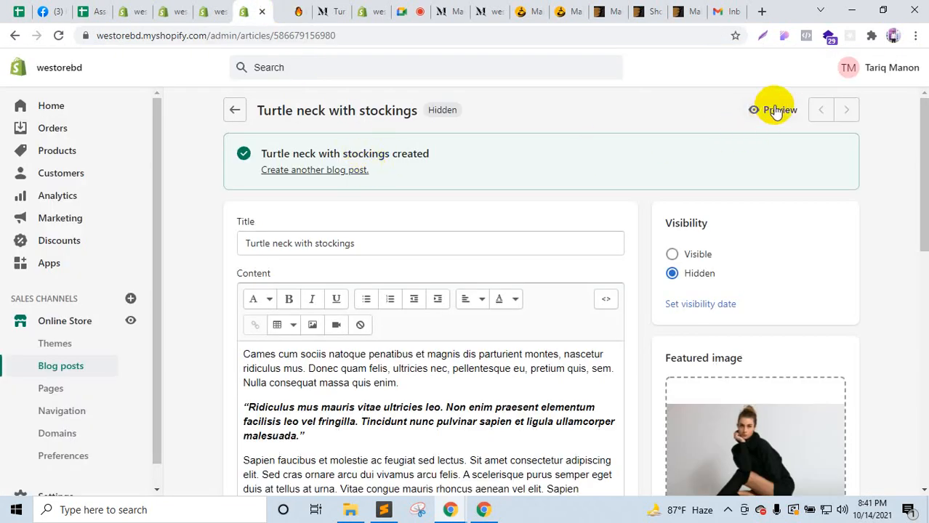
click(774, 111)
click(294, 7)
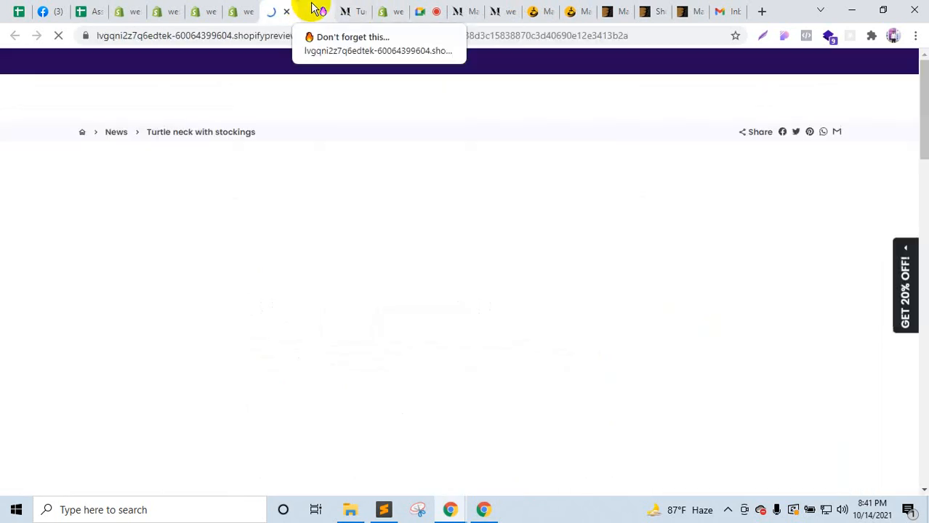
scroll(381, 280, down, 3)
scroll(381, 280, down, 12)
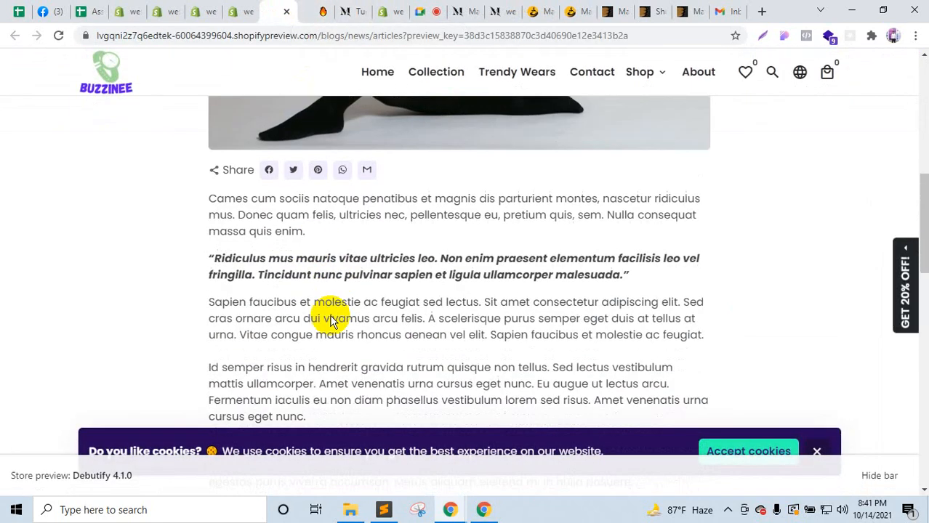
scroll(266, 320, up, 12)
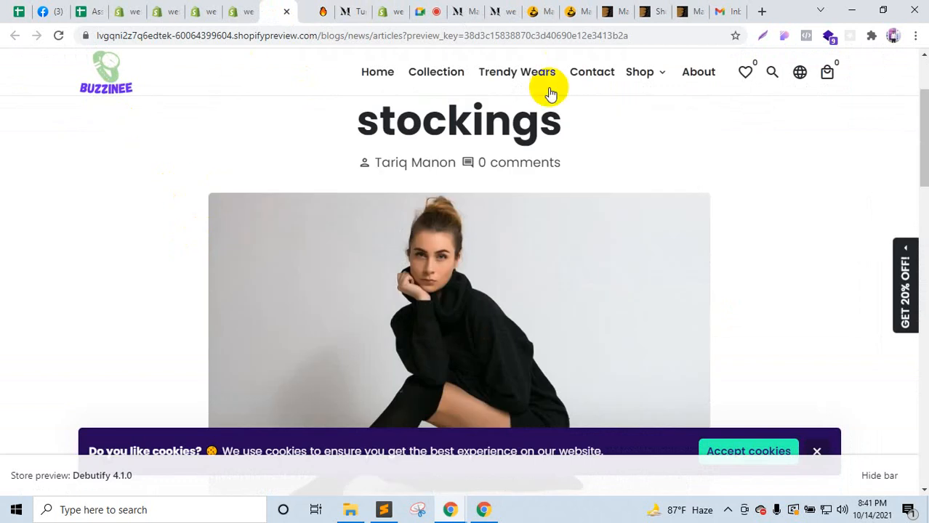
scroll(737, 233, down, 5)
click(819, 452)
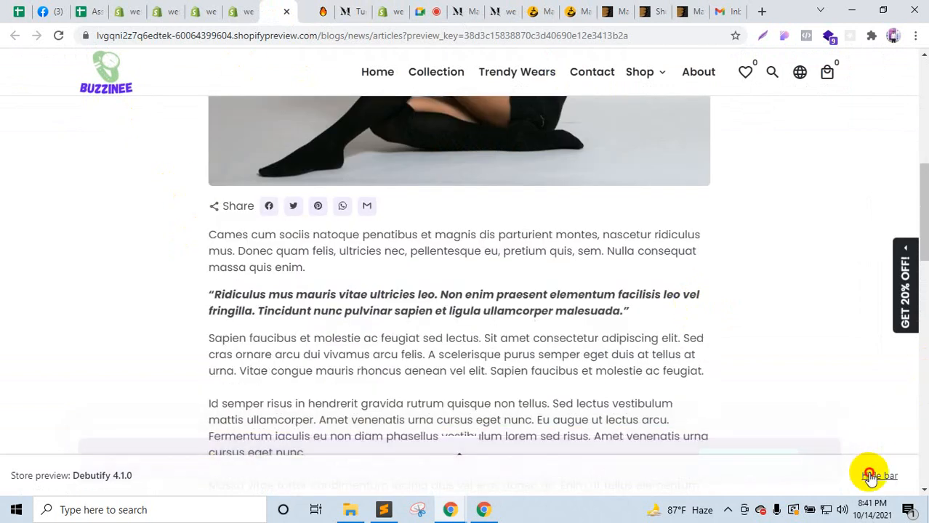
click(873, 475)
click(491, 321)
scroll(495, 378, down, 4)
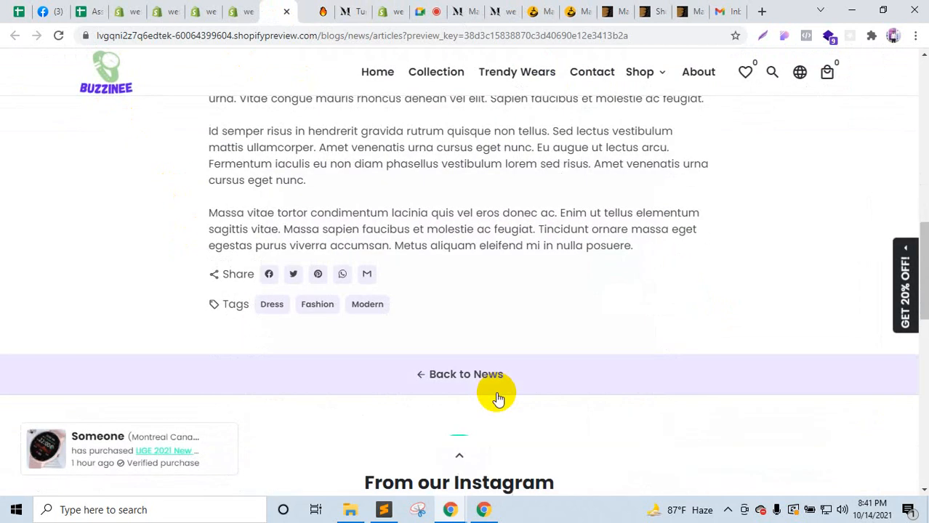
scroll(495, 393, up, 2)
scroll(446, 399, down, 2)
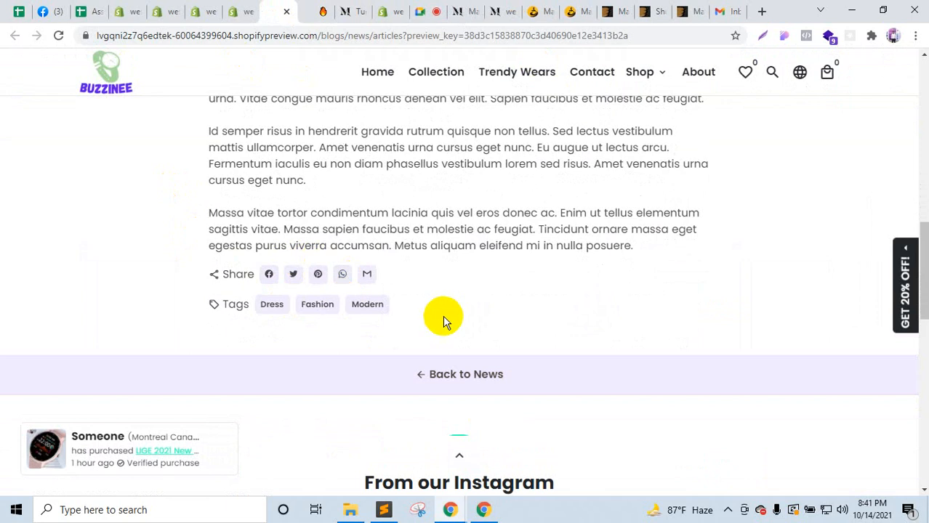
scroll(447, 312, up, 10)
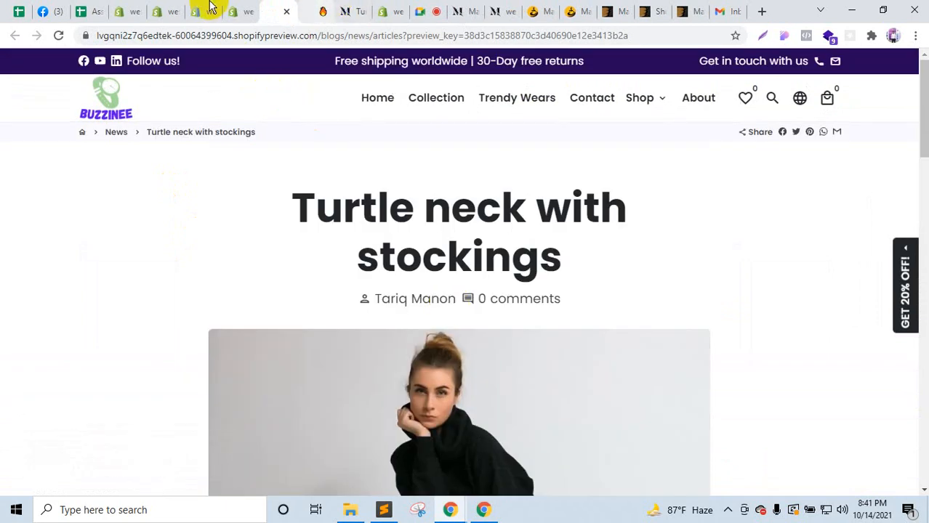
click(234, 10)
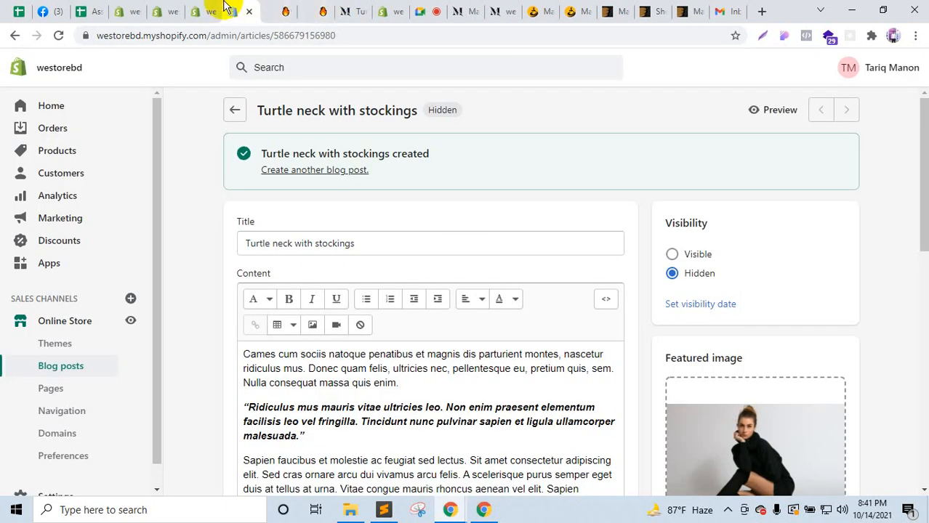
click(212, 9)
click(174, 9)
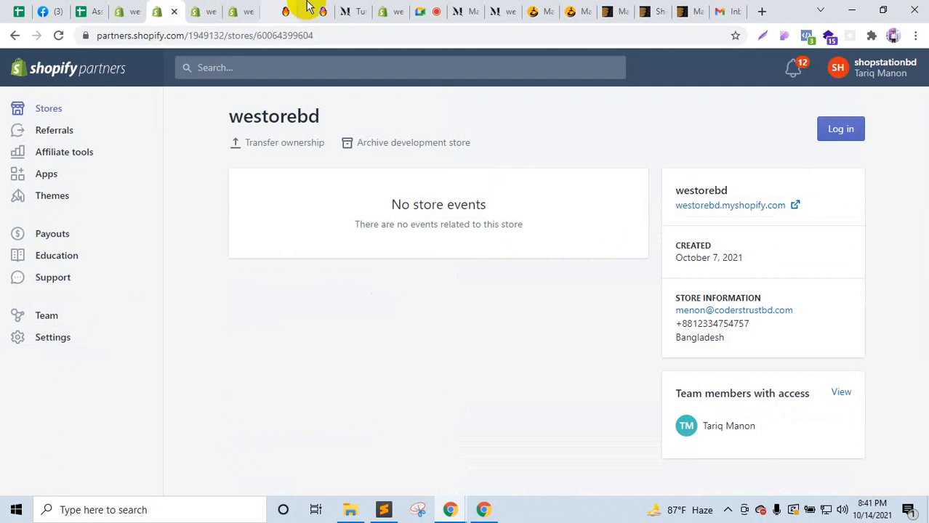
click(373, 7)
scroll(19, 481, down, 3)
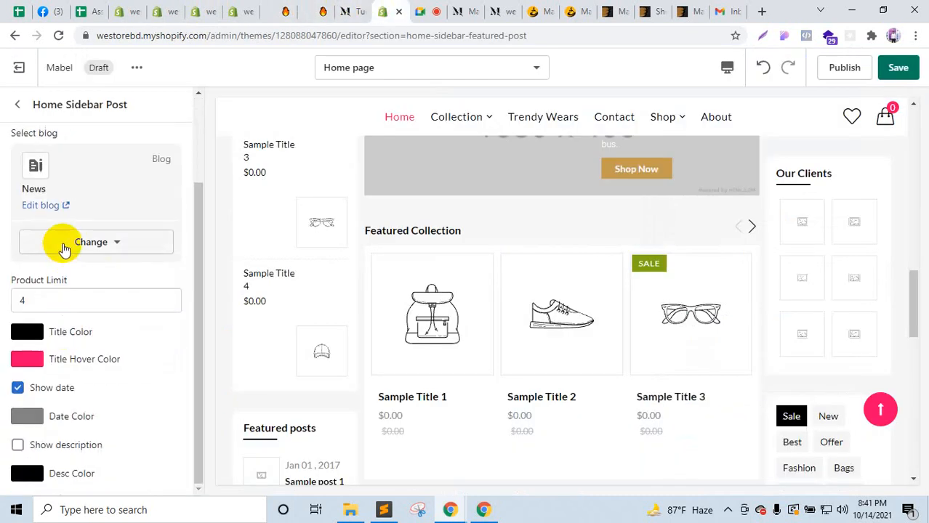
click(21, 108)
scroll(87, 363, down, 2)
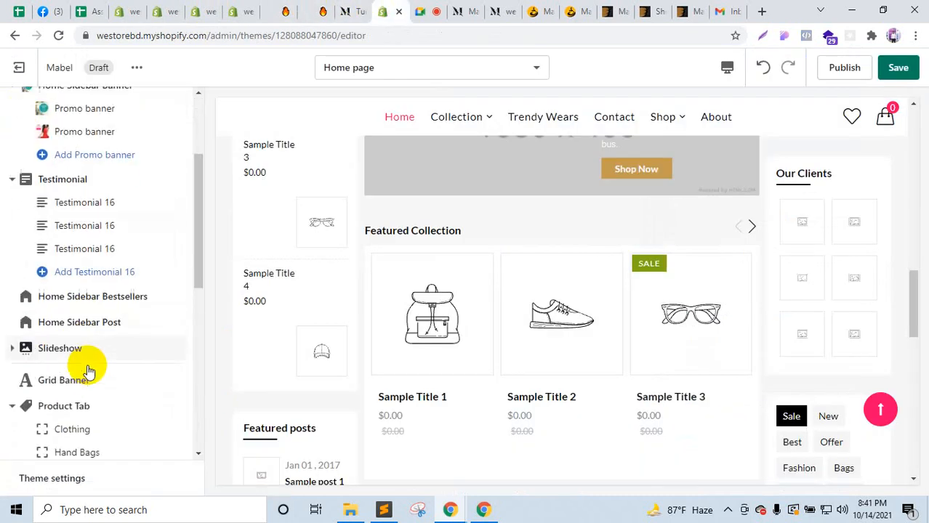
click(109, 278)
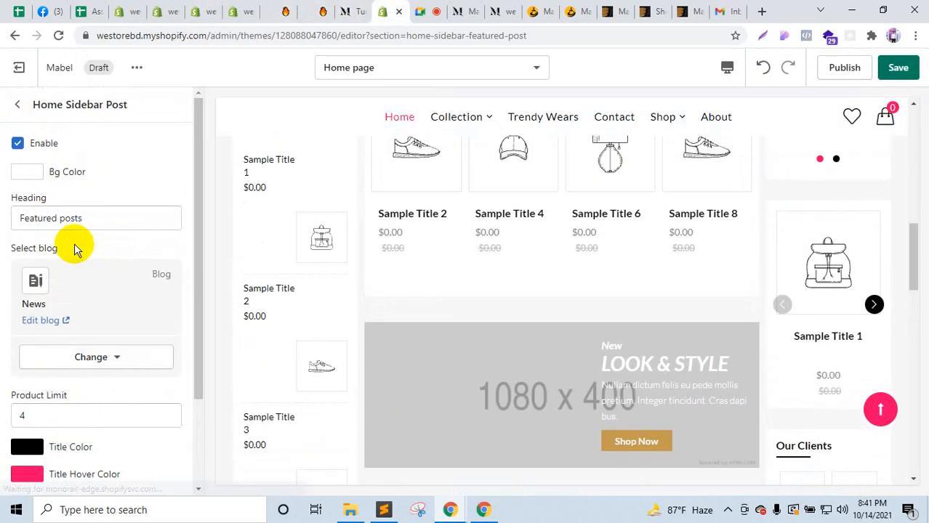
scroll(62, 346, down, 3)
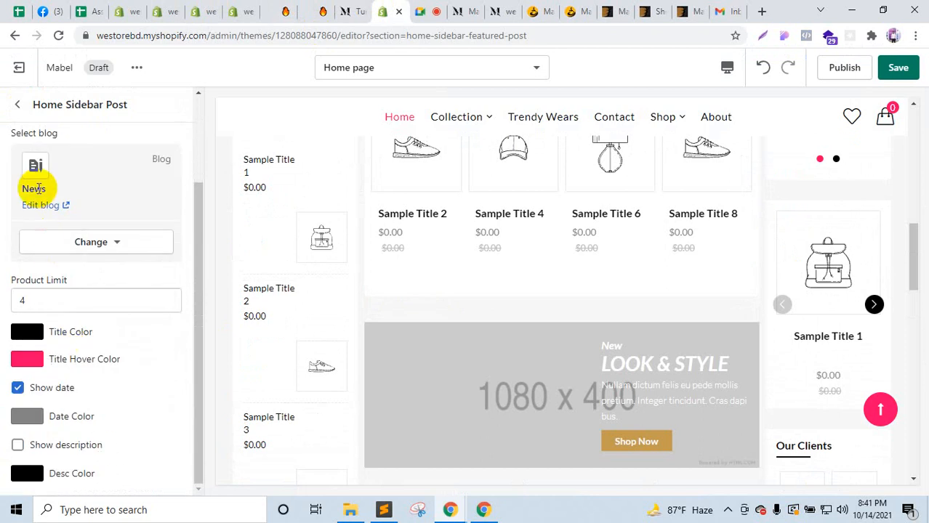
click(84, 244)
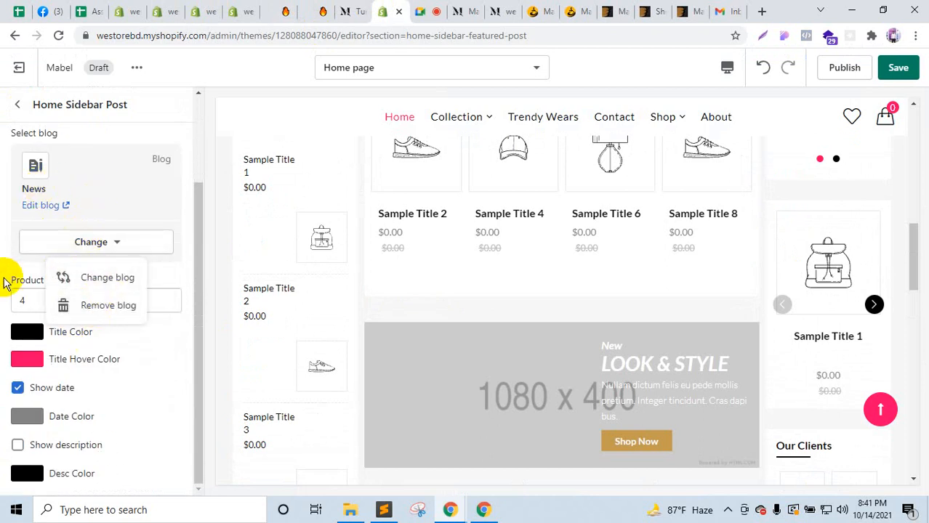
click(3, 284)
scroll(301, 378, down, 10)
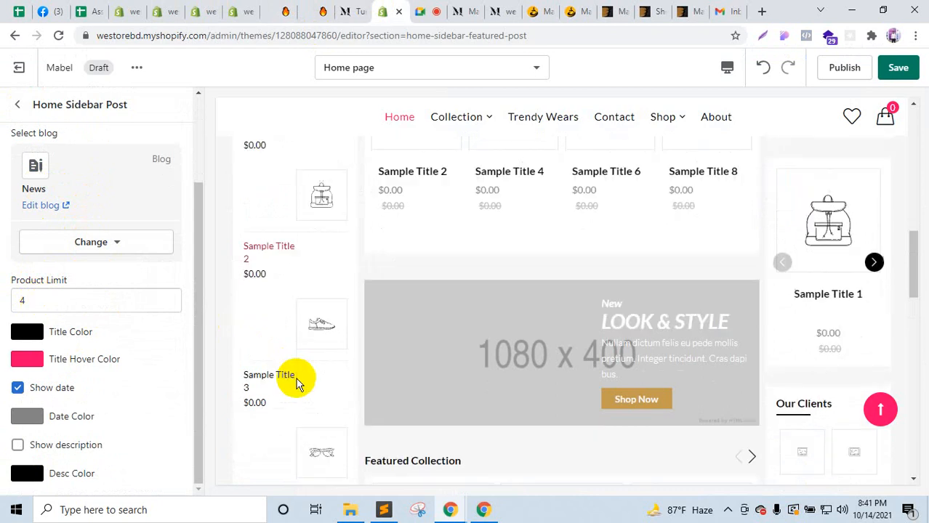
scroll(294, 277, up, 2)
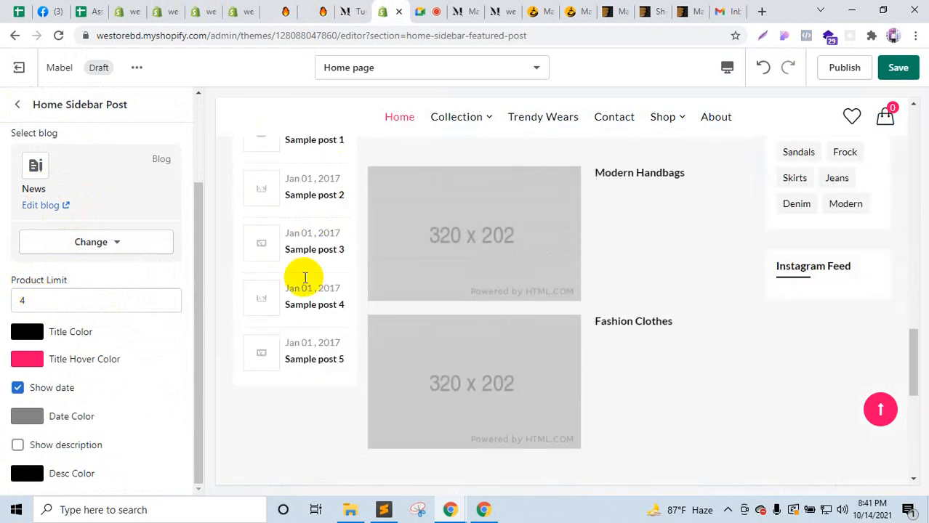
click(13, 106)
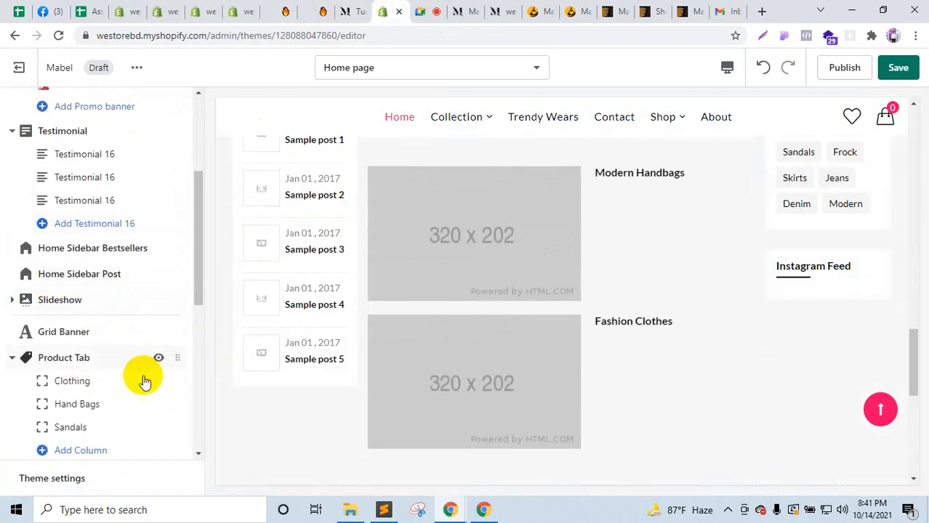
scroll(143, 382, down, 1)
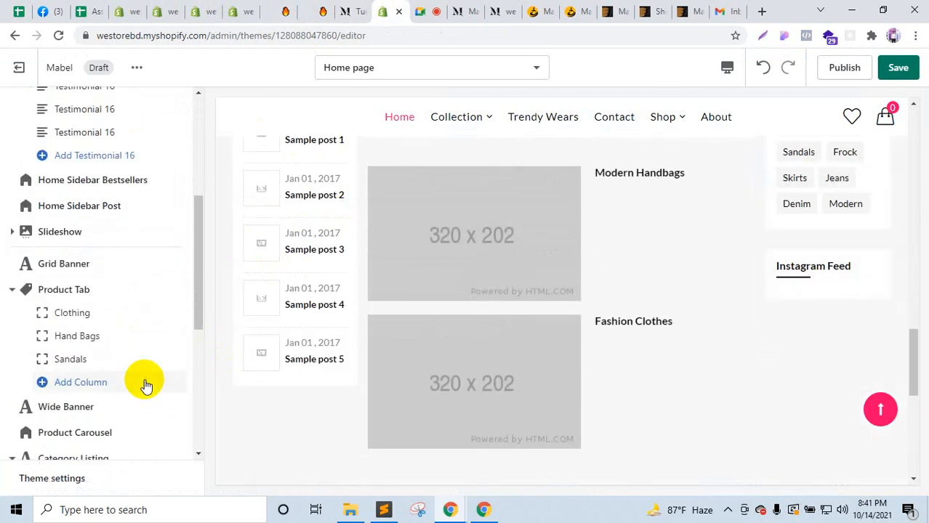
click(71, 237)
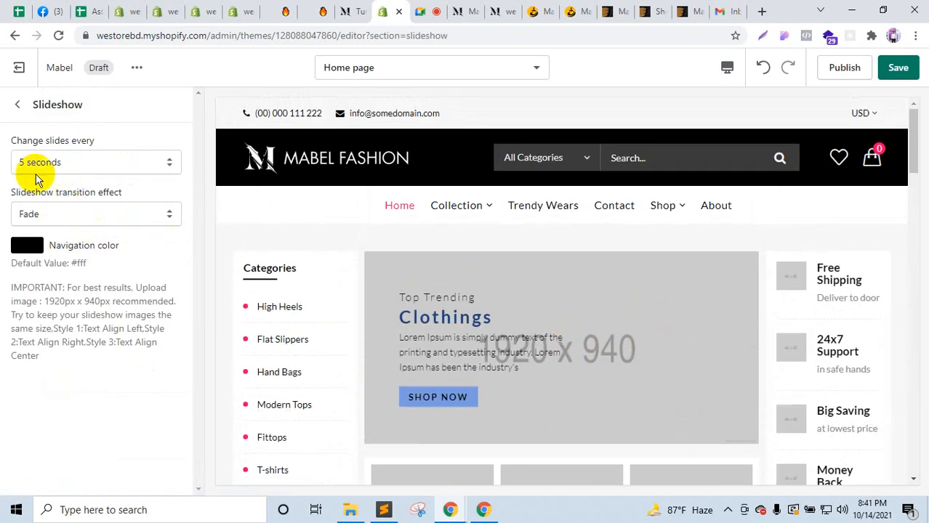
Step: Upload FashionHouse/banner-one.jpg and set it as the Clothing slide's desktop image
click(18, 107)
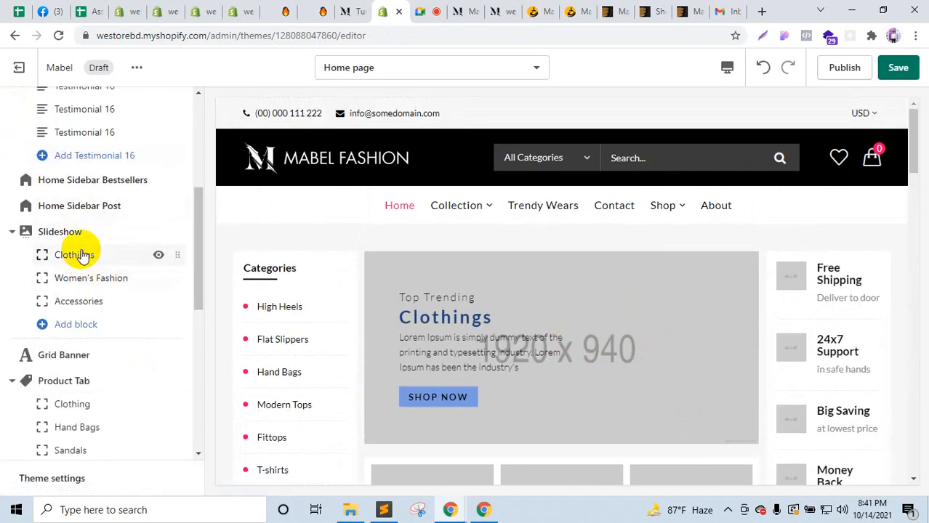
click(84, 253)
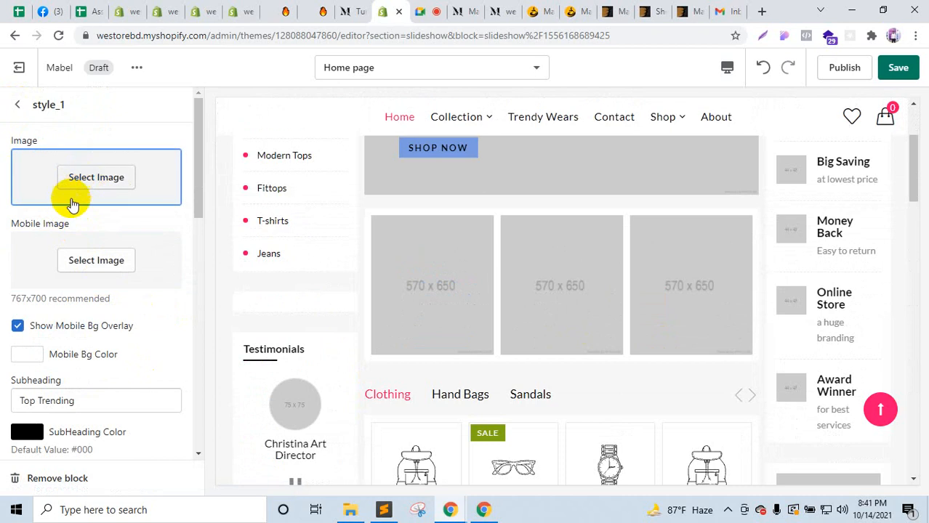
click(70, 191)
click(70, 228)
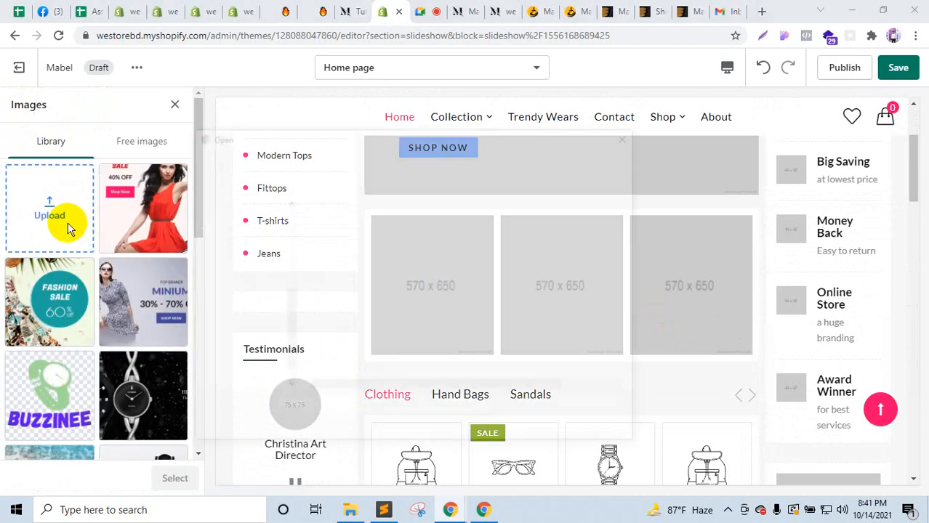
click(248, 160)
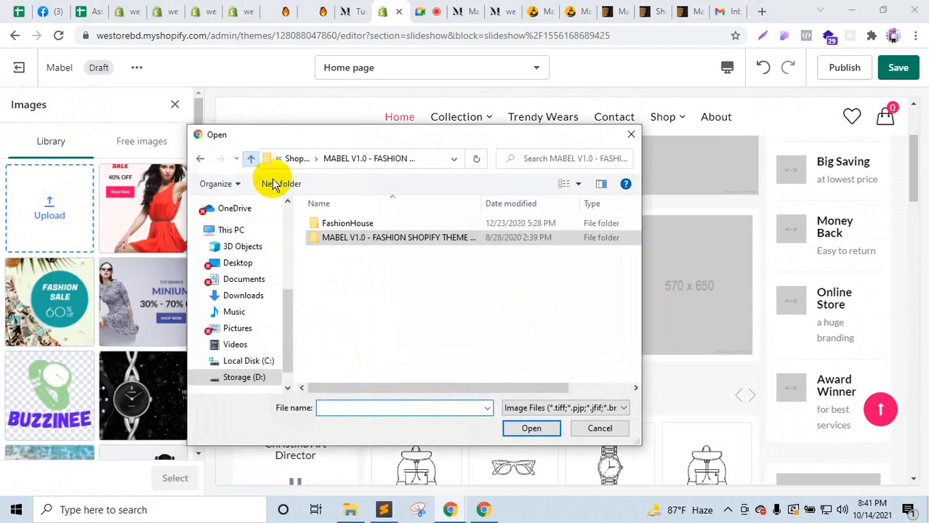
double_click(352, 221)
scroll(481, 306, down, 5)
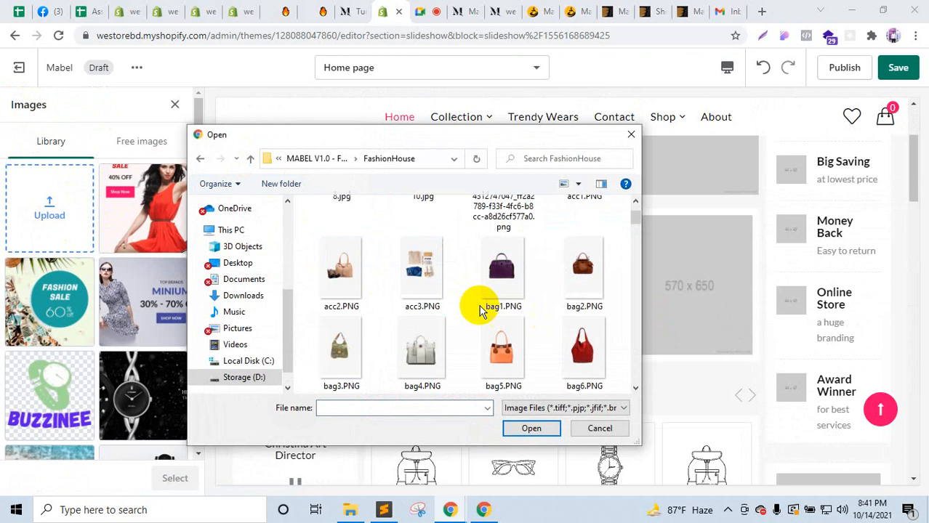
click(425, 276)
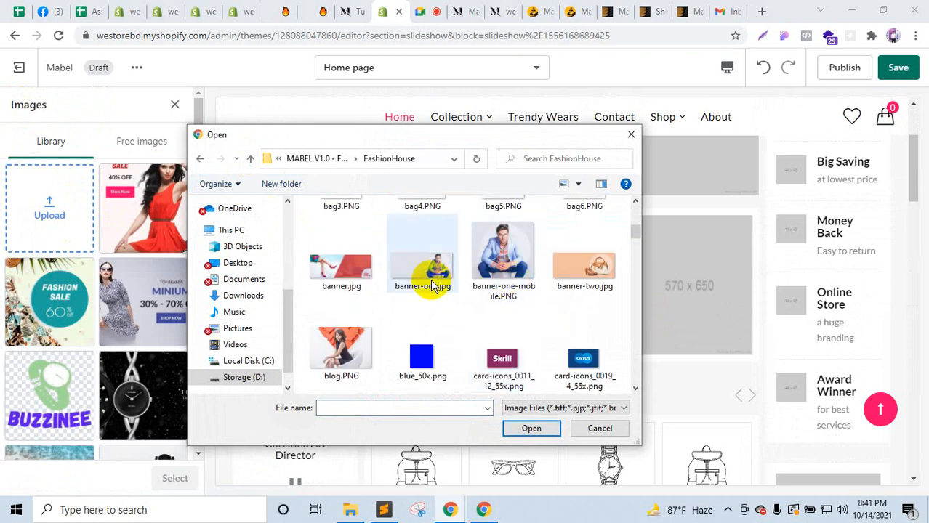
click(532, 428)
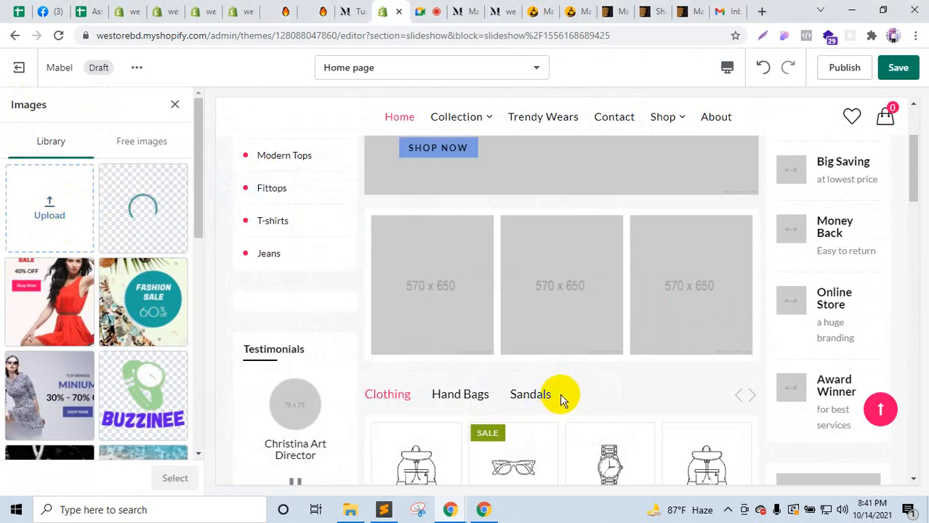
scroll(560, 394, up, 3)
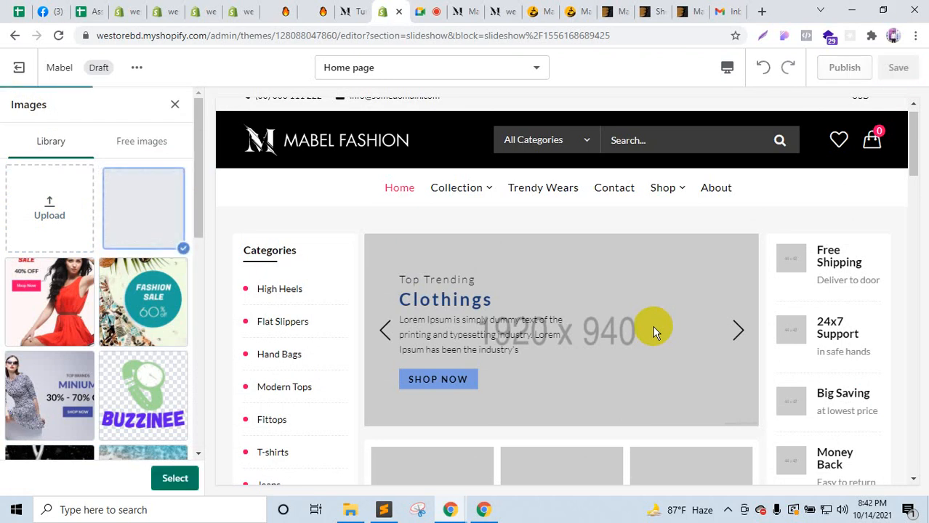
click(175, 478)
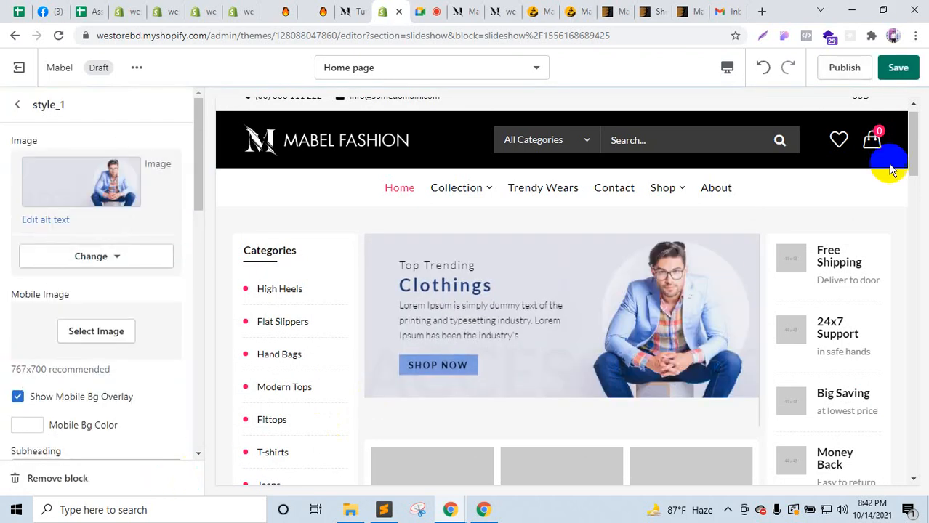
Step: Preview the mobile layout, then upload banner-one-mobile.PNG as the Clothing slide's mobile image
click(729, 70)
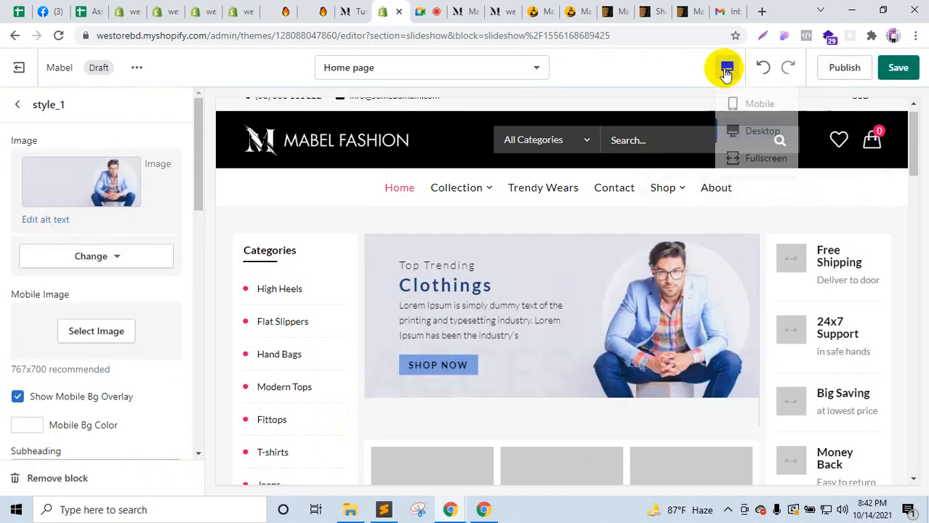
click(756, 106)
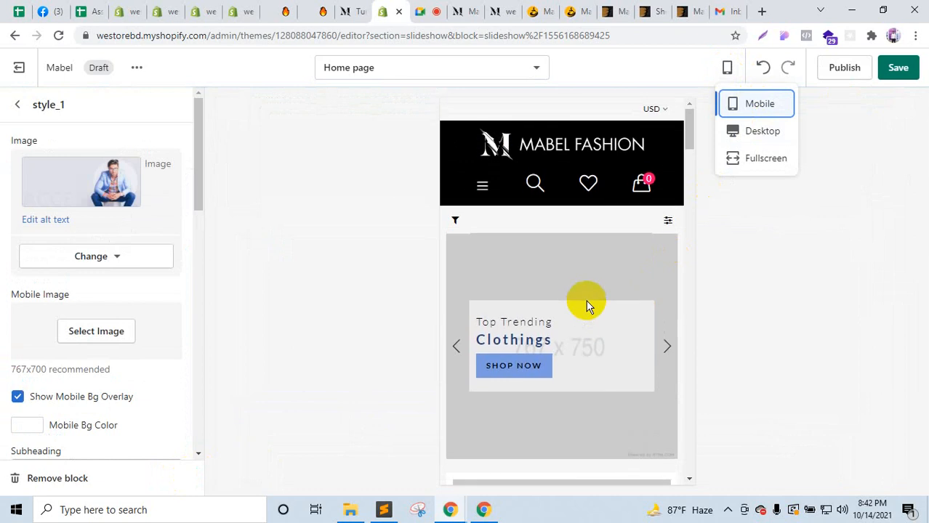
click(149, 313)
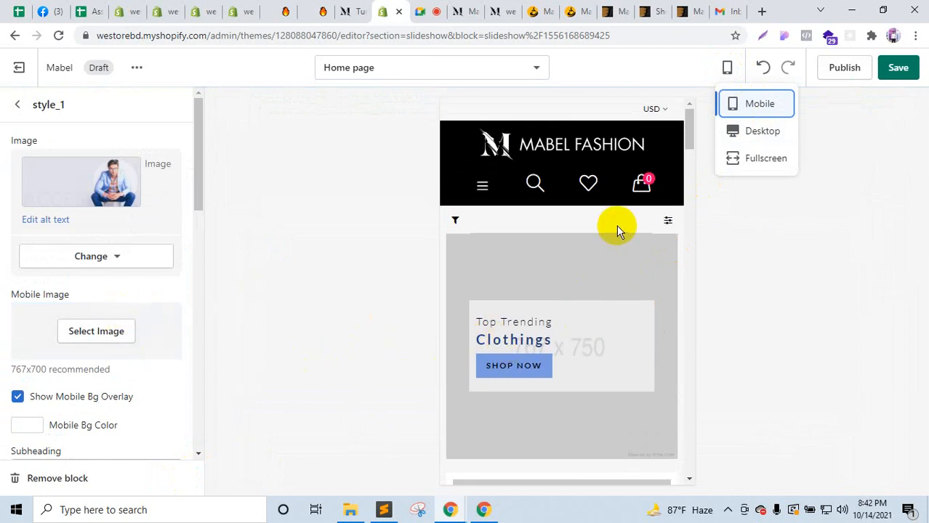
click(758, 134)
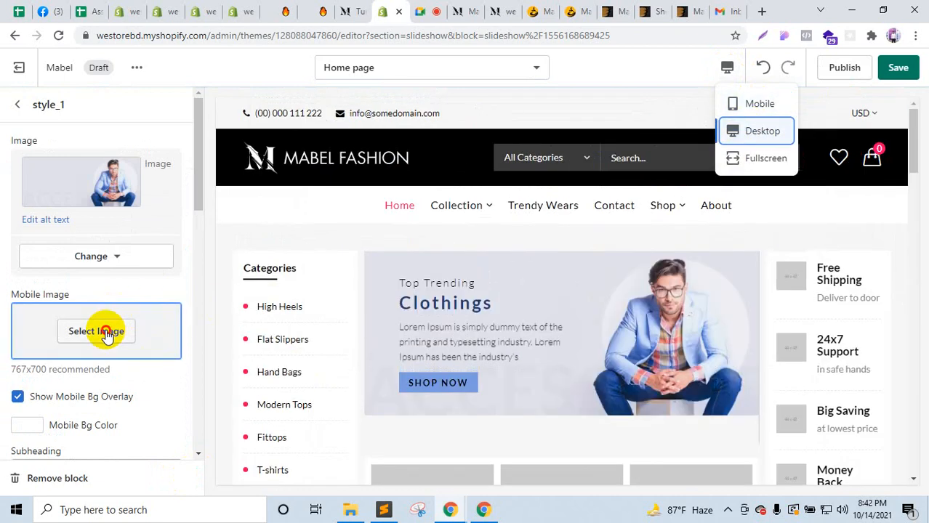
click(99, 331)
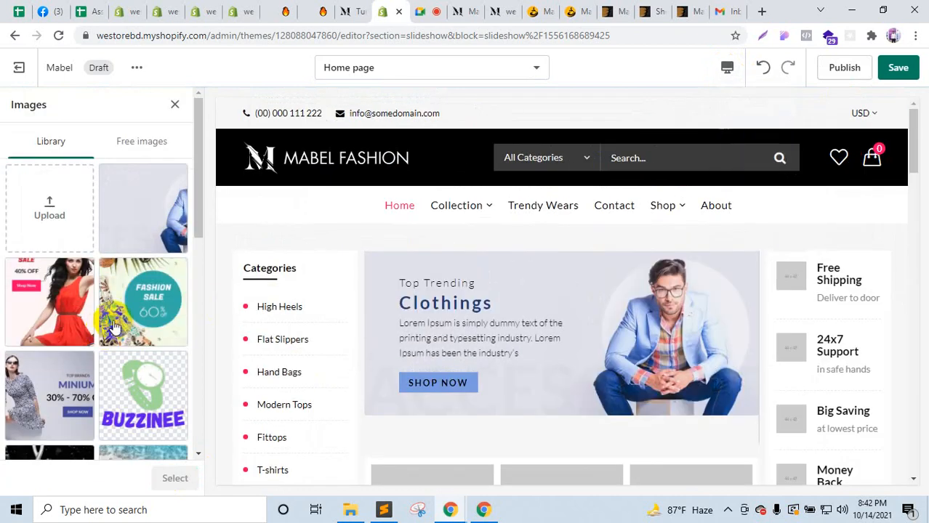
click(44, 209)
scroll(465, 316, down, 5)
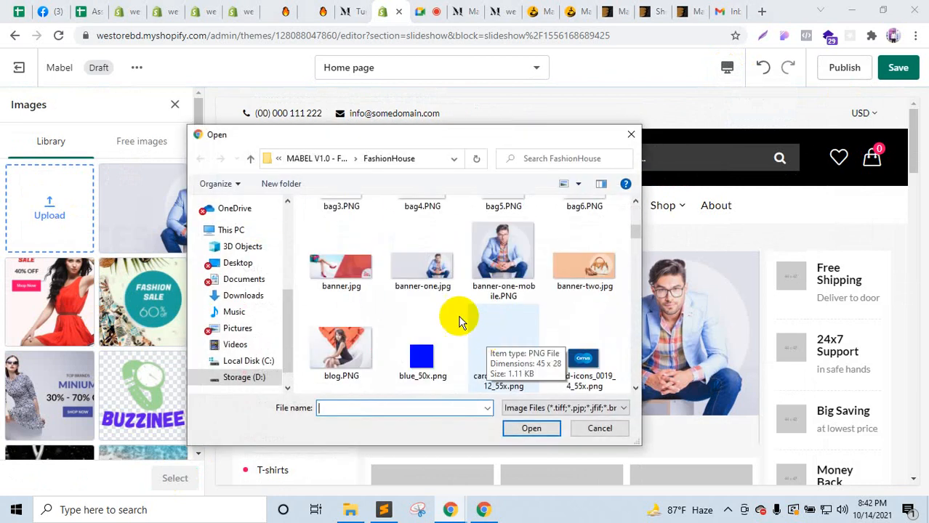
click(495, 258)
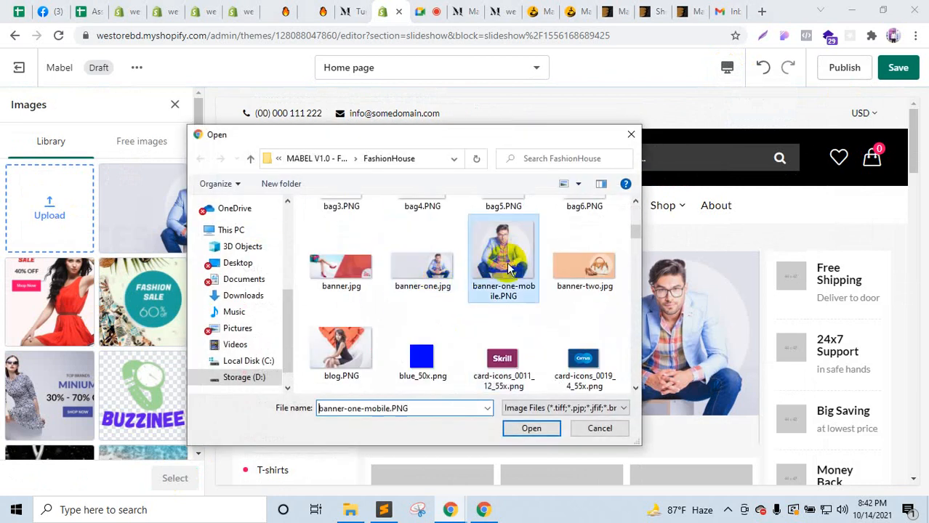
click(532, 429)
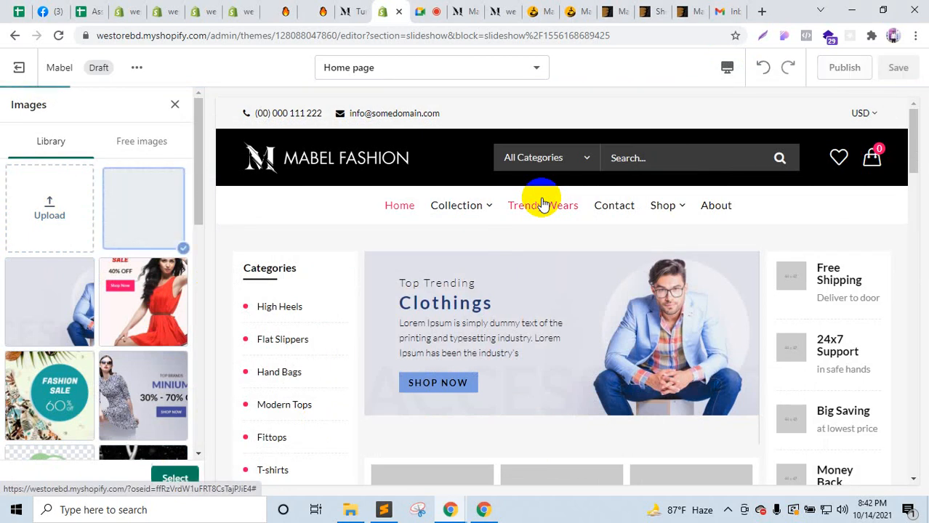
click(172, 478)
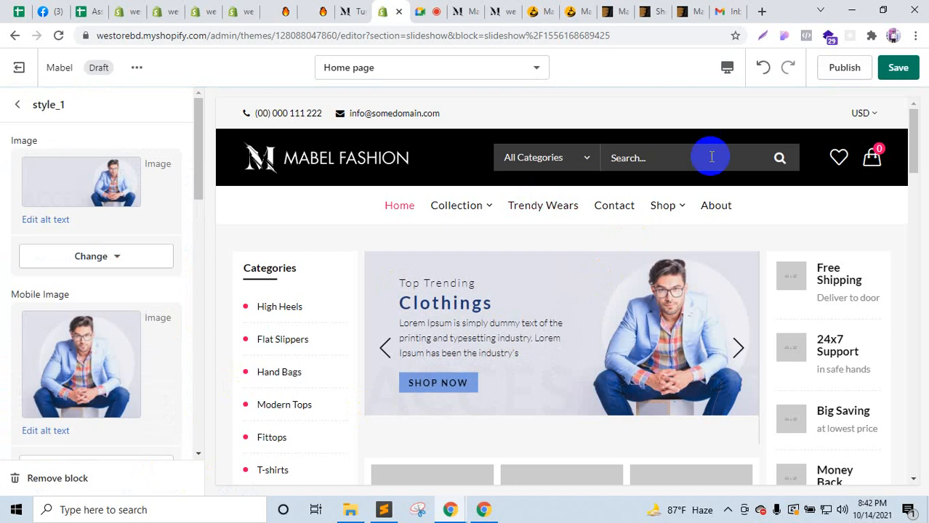
Step: Check the slide in mobile and desktop previews, then return to the homepage sections list
click(726, 67)
click(760, 104)
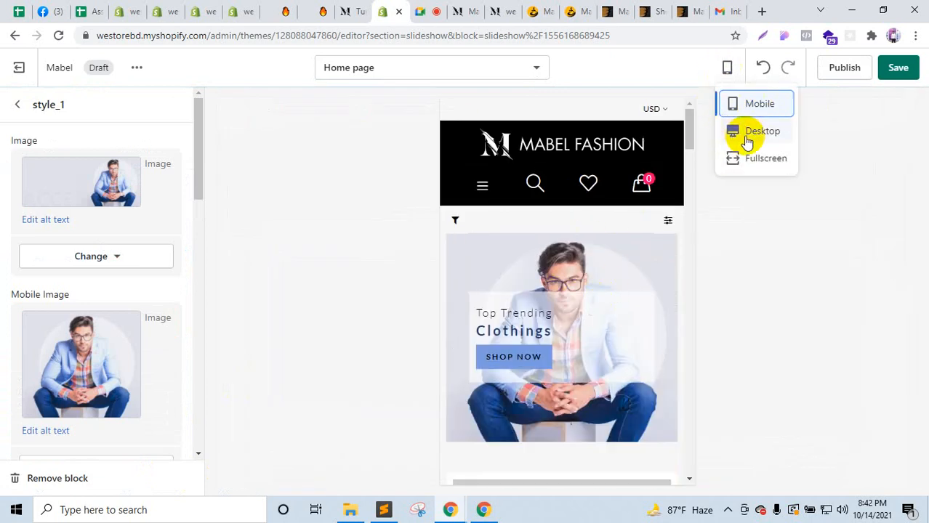
click(747, 135)
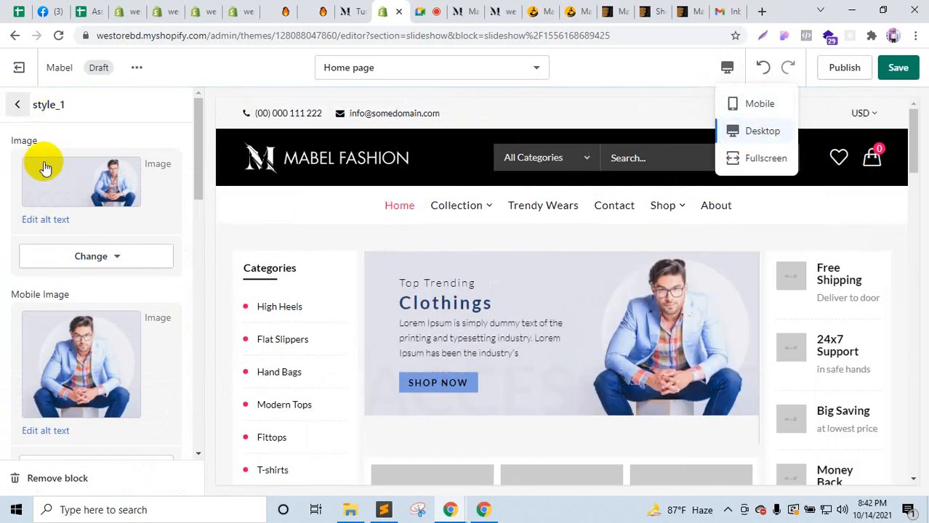
click(17, 105)
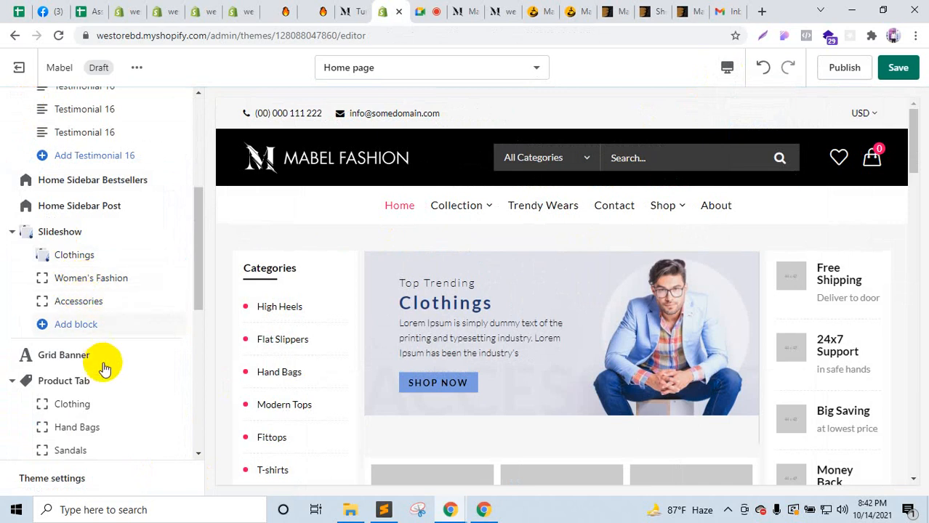
click(462, 12)
scroll(460, 247, up, 15)
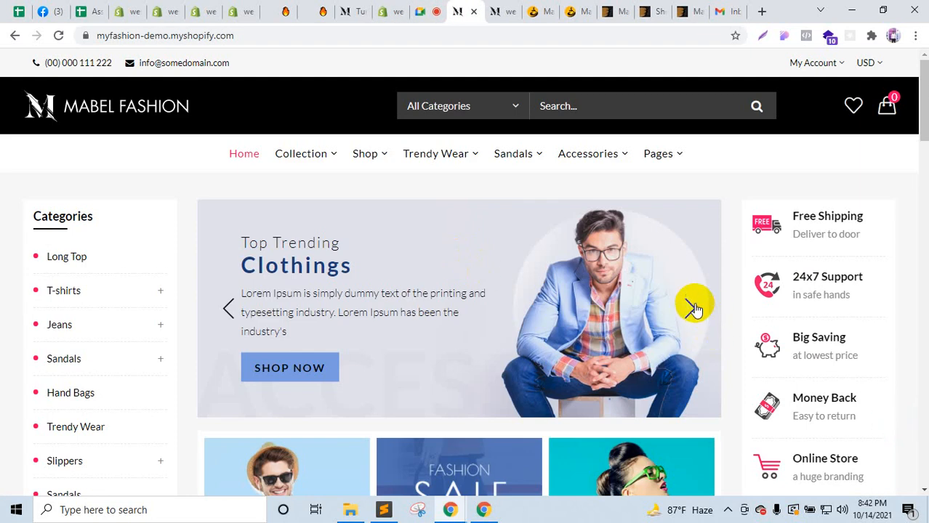
click(691, 308)
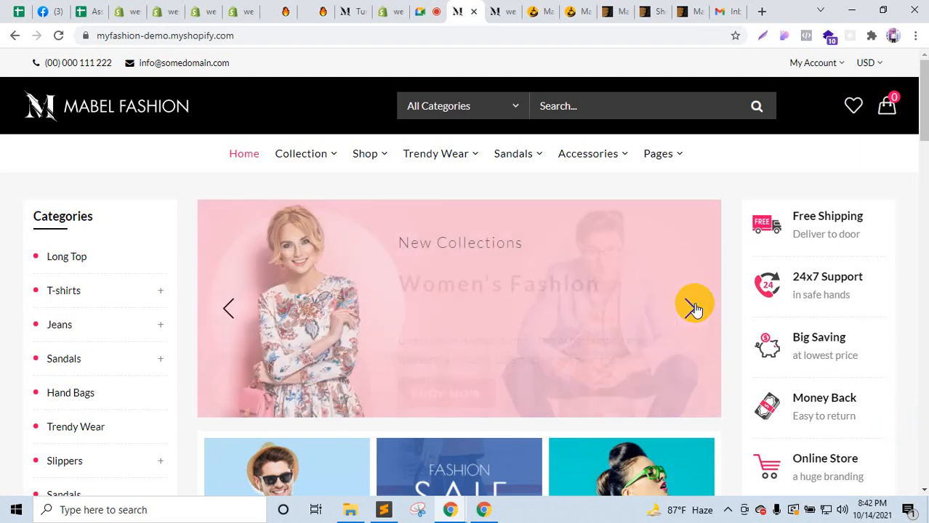
click(691, 309)
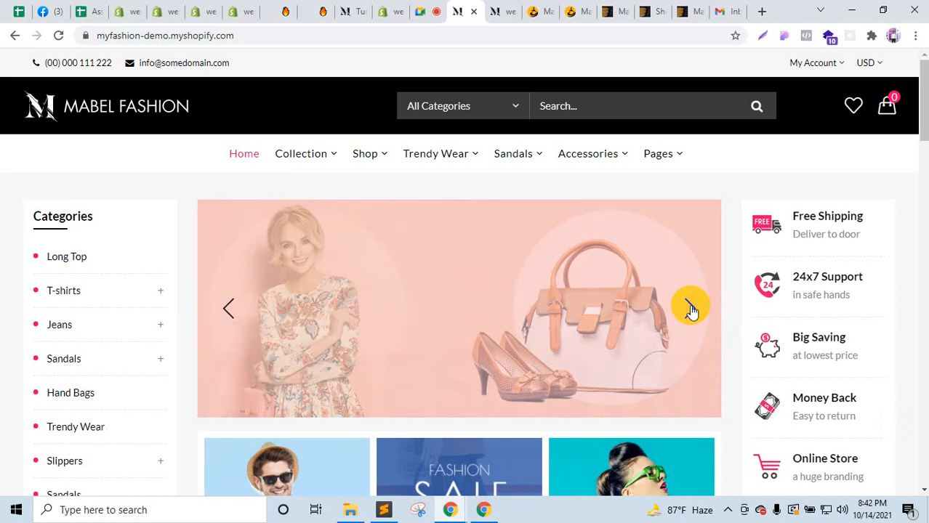
click(354, 11)
click(314, 10)
click(388, 11)
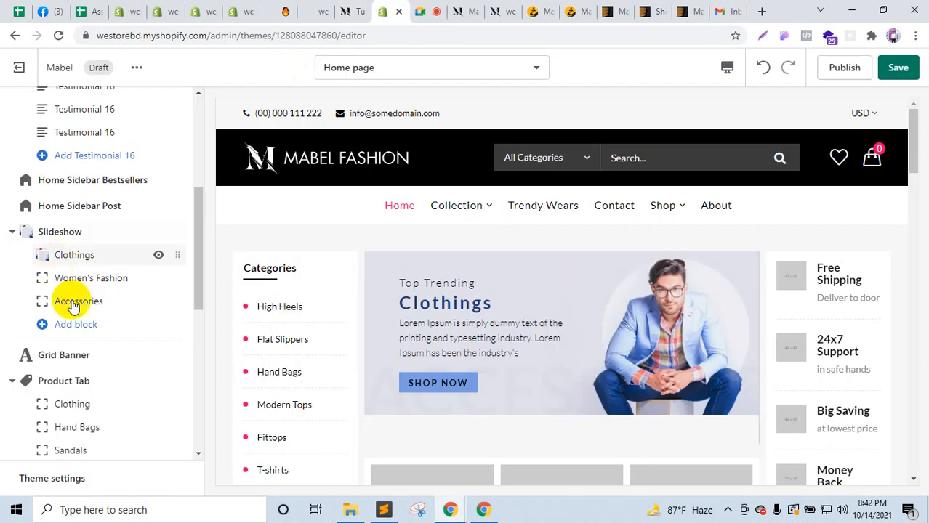
scroll(576, 377, down, 3)
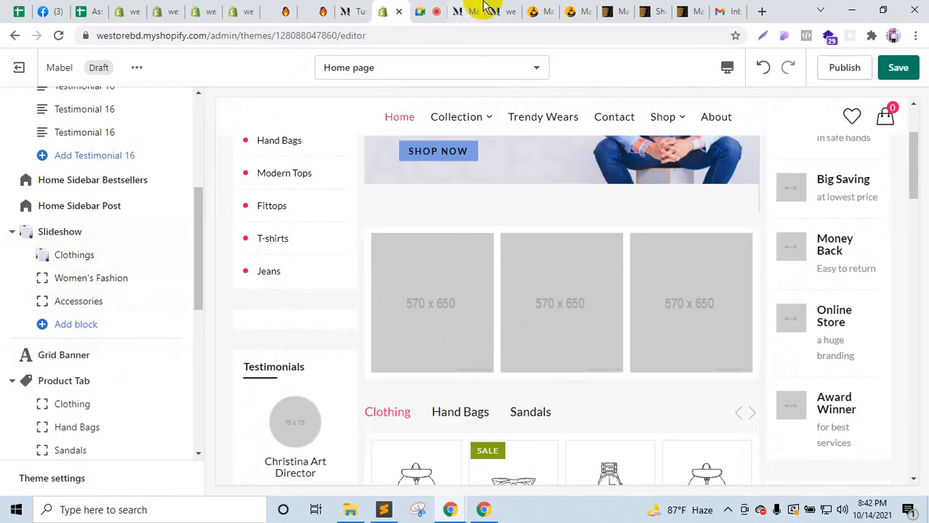
click(469, 11)
scroll(335, 335, down, 4)
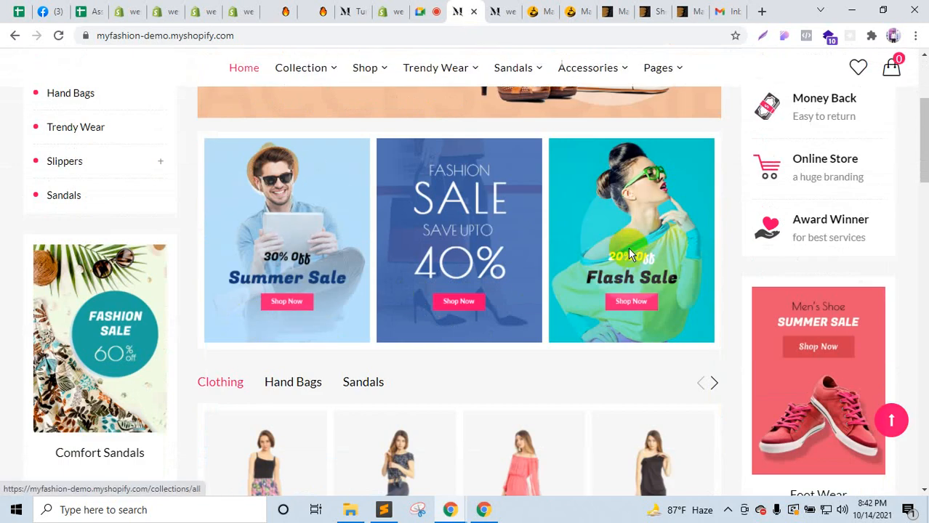
click(354, 11)
click(387, 11)
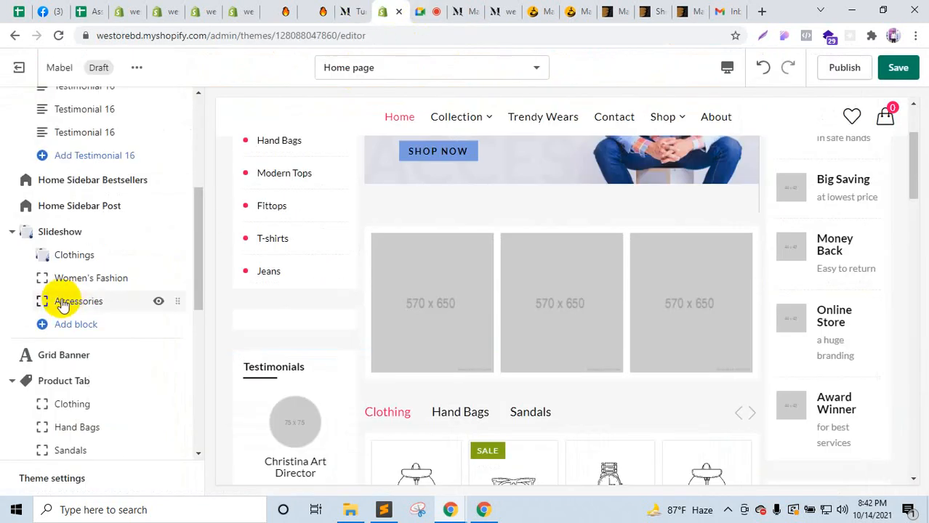
click(69, 356)
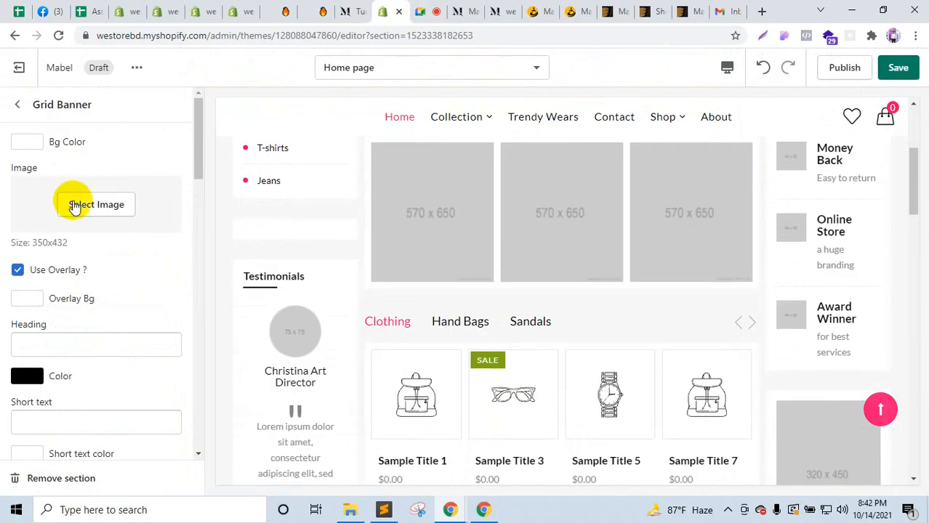
scroll(98, 270, down, 10)
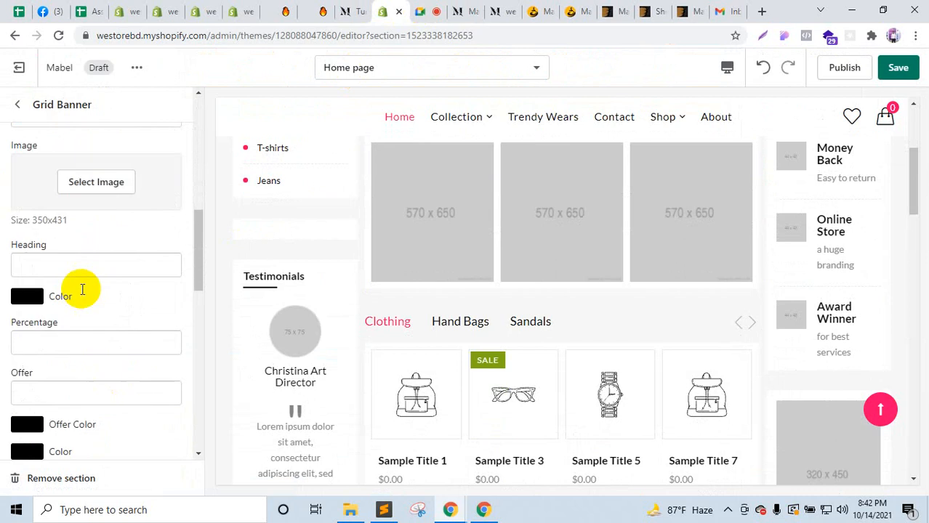
scroll(111, 314, down, 10)
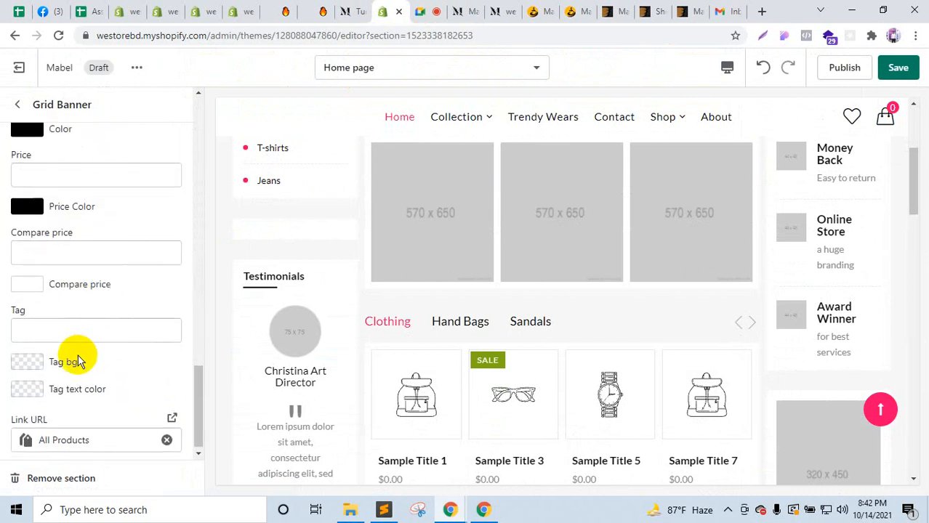
click(18, 105)
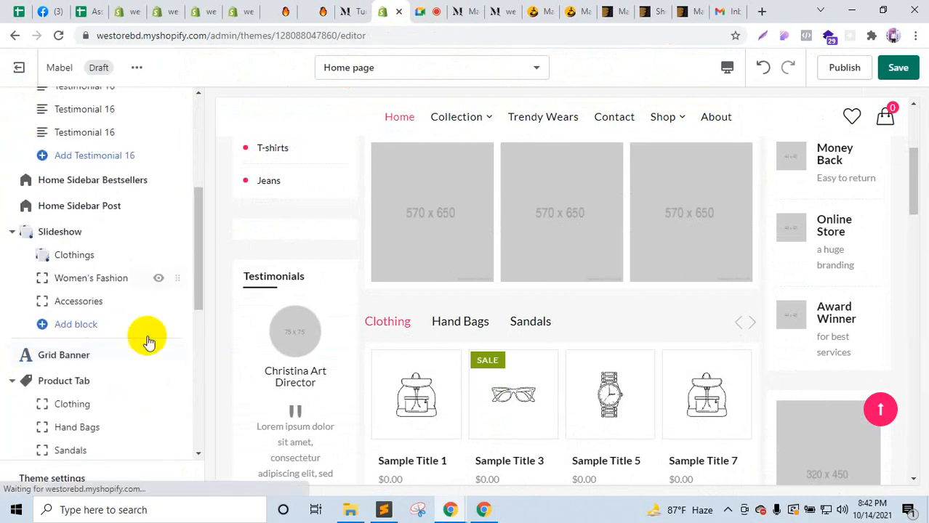
scroll(145, 338, down, 2)
scroll(491, 331, down, 2)
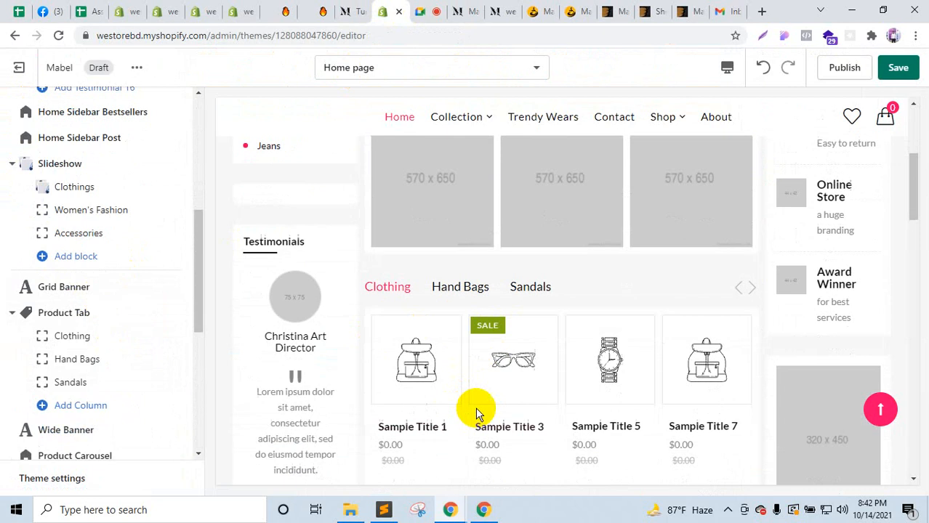
click(67, 289)
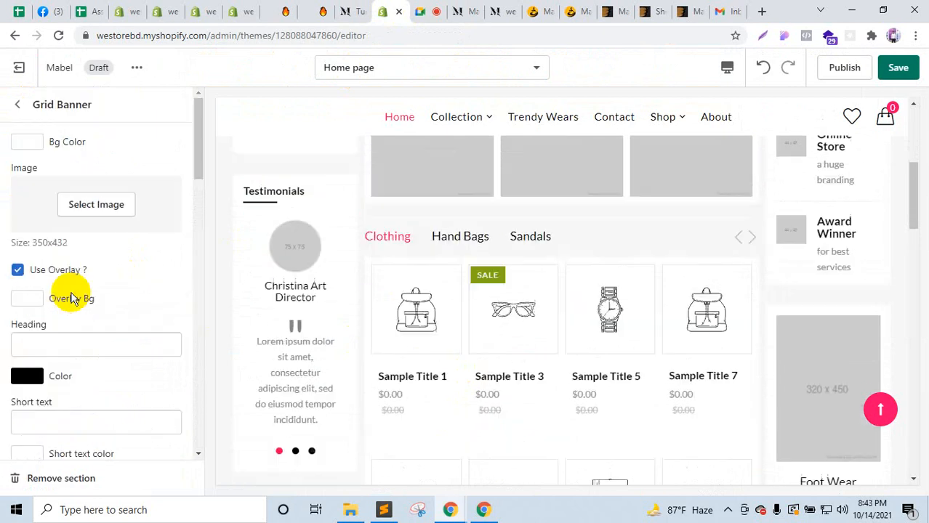
click(18, 104)
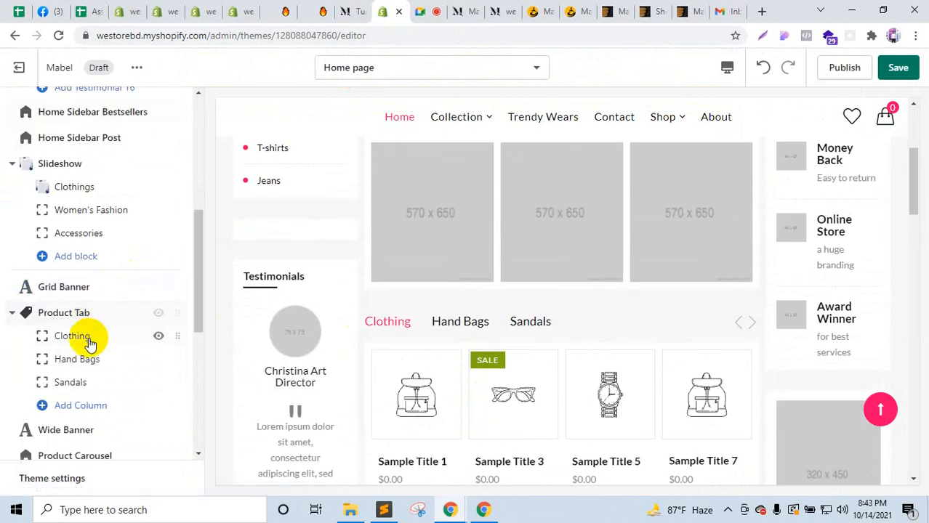
click(88, 341)
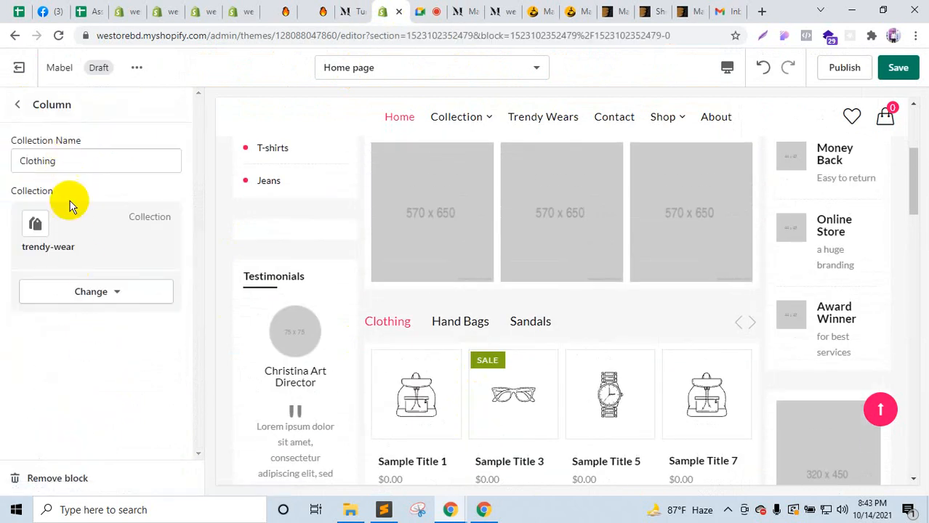
click(19, 105)
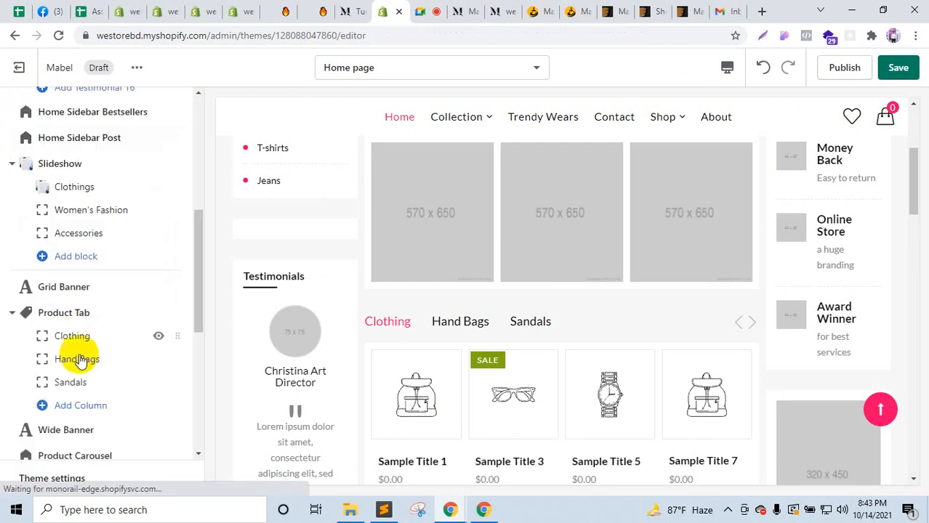
click(72, 357)
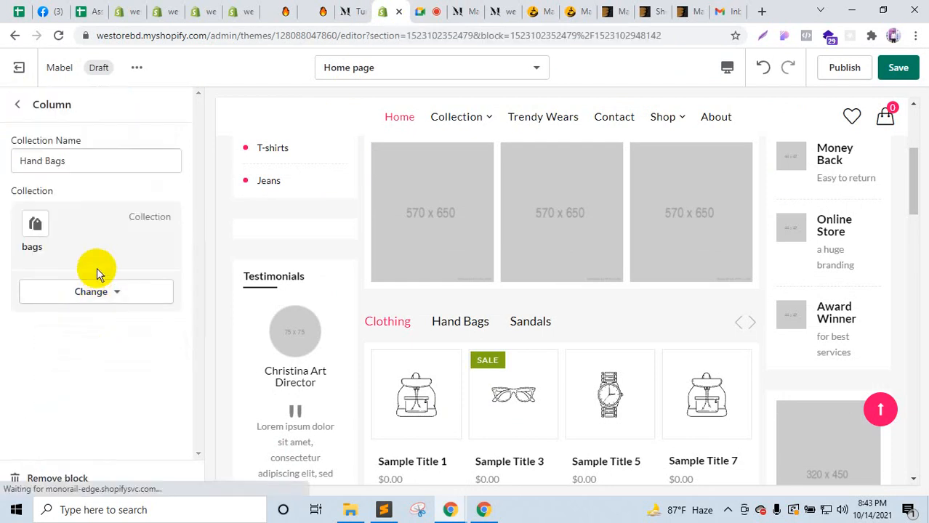
click(19, 108)
scroll(109, 342, down, 3)
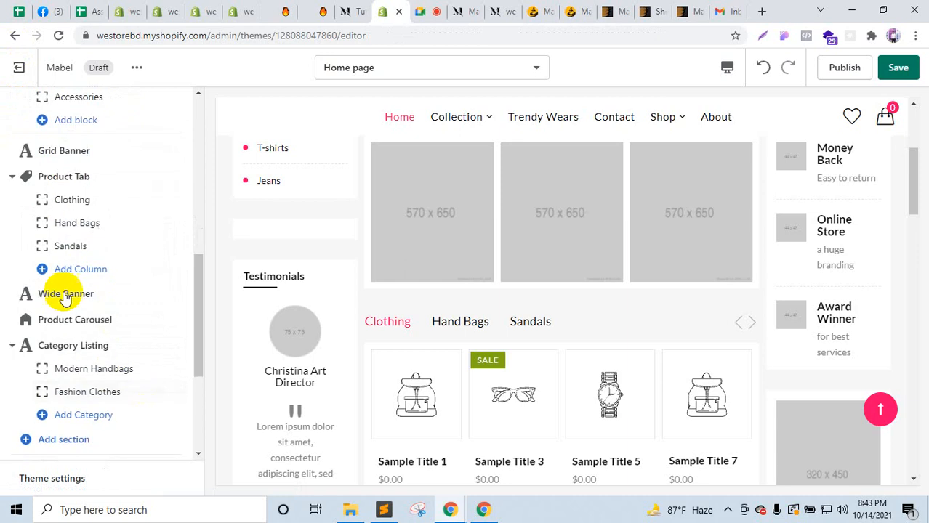
click(454, 9)
scroll(535, 369, down, 7)
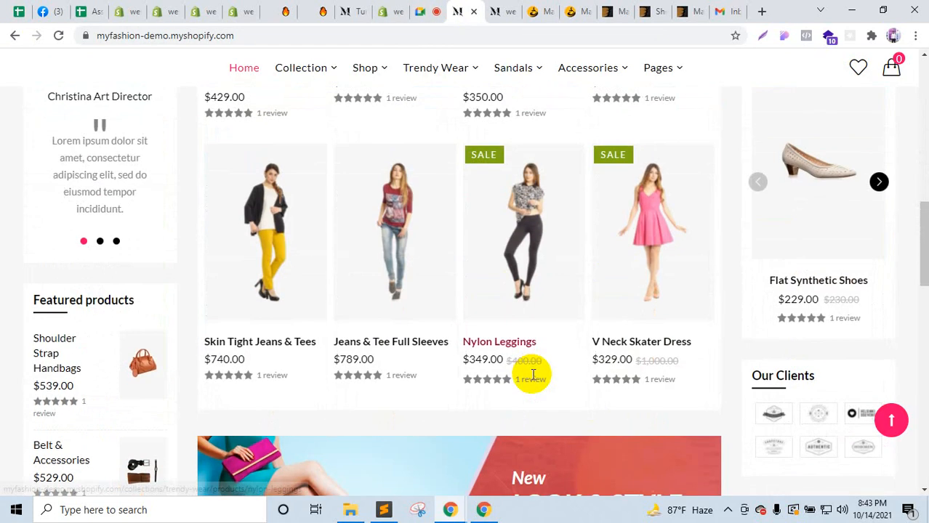
scroll(534, 375, up, 5)
scroll(533, 384, down, 8)
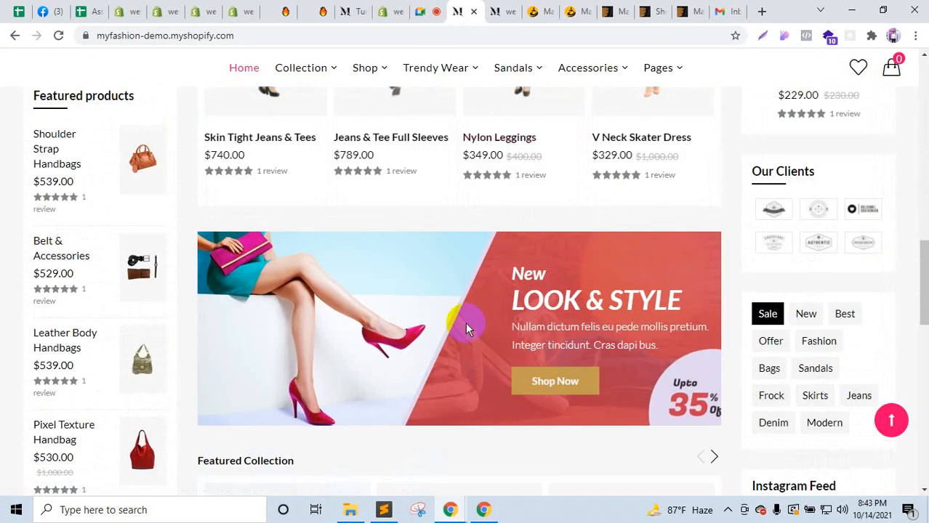
click(352, 10)
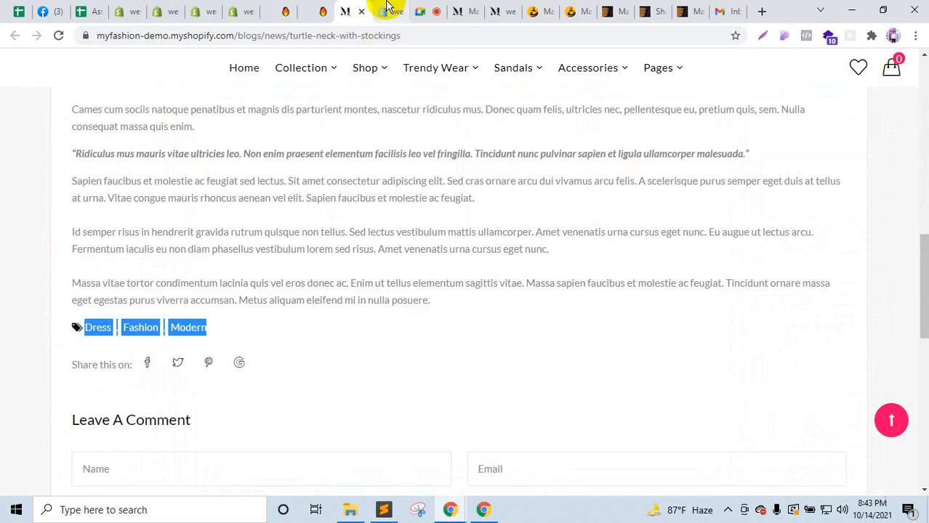
click(383, 11)
Step: Upload banner.jpg from the FashionHouse folder and apply it as the Wide Banner image
click(93, 301)
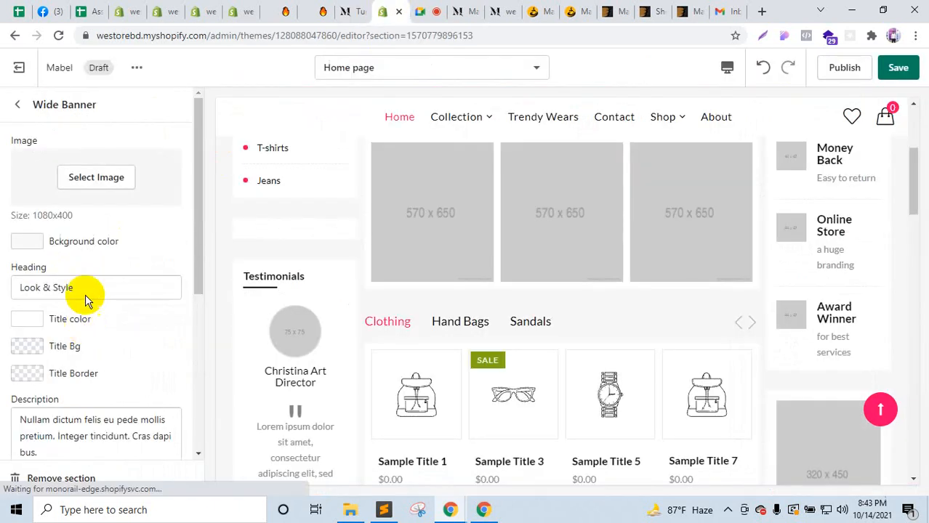
click(102, 182)
click(83, 210)
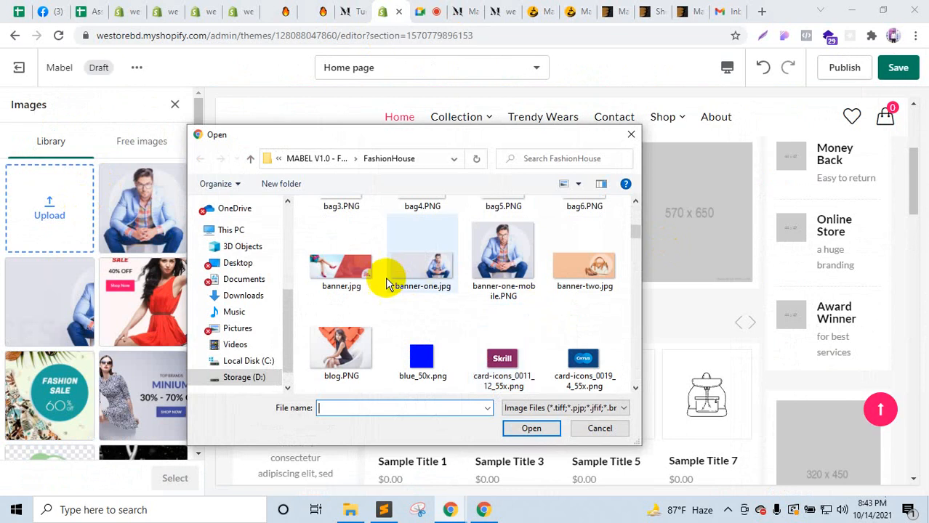
click(341, 270)
click(532, 428)
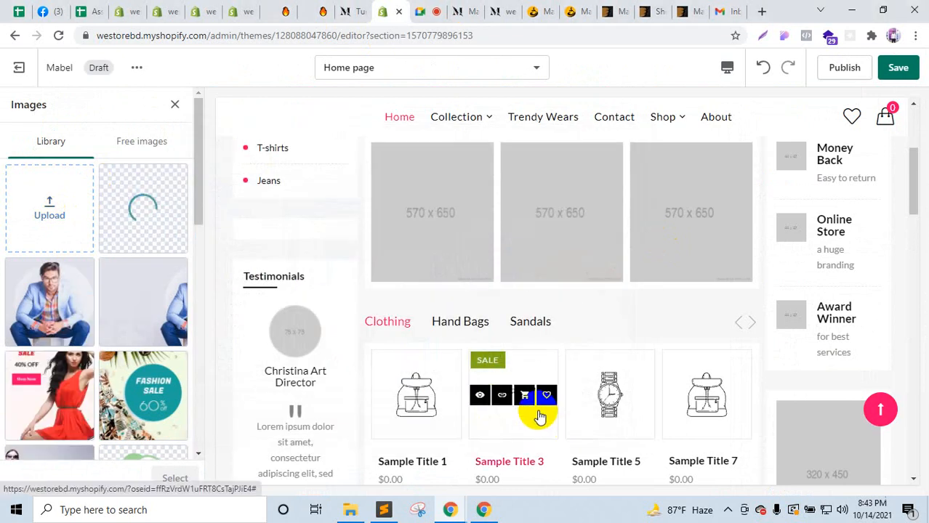
scroll(539, 417, down, 1)
scroll(538, 417, up, 5)
scroll(538, 418, down, 10)
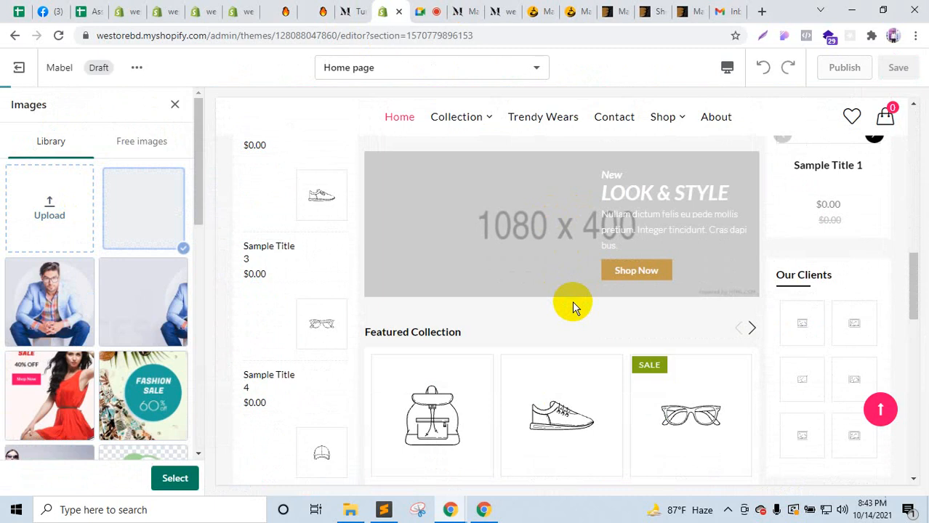
scroll(572, 301, down, 10)
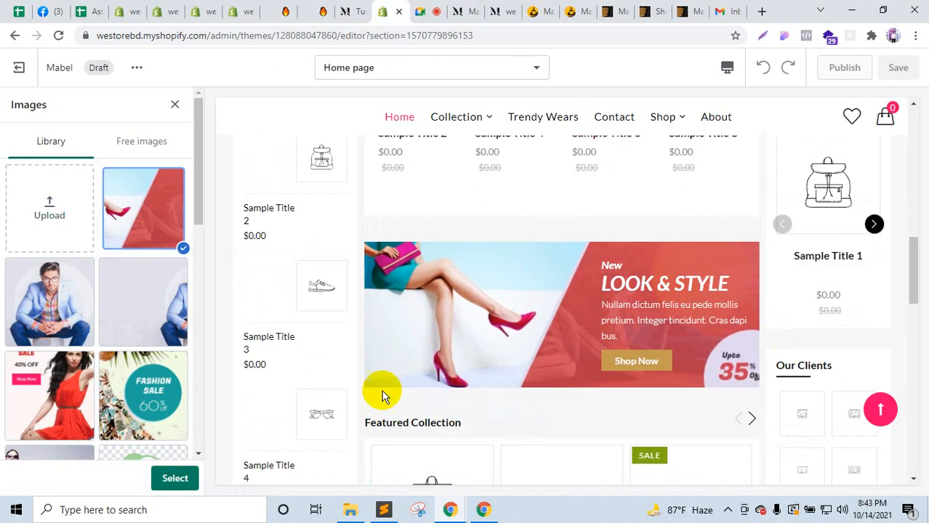
click(190, 477)
Step: Compare the new banner with the demo store's page, then return to the theme editor
click(469, 9)
scroll(518, 364, down, 3)
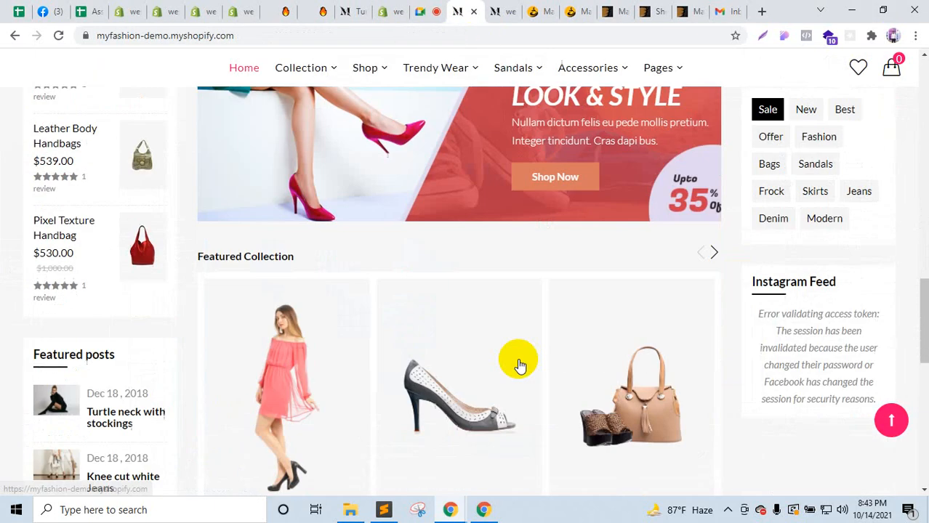
scroll(359, 356, down, 1)
scroll(358, 356, down, 1)
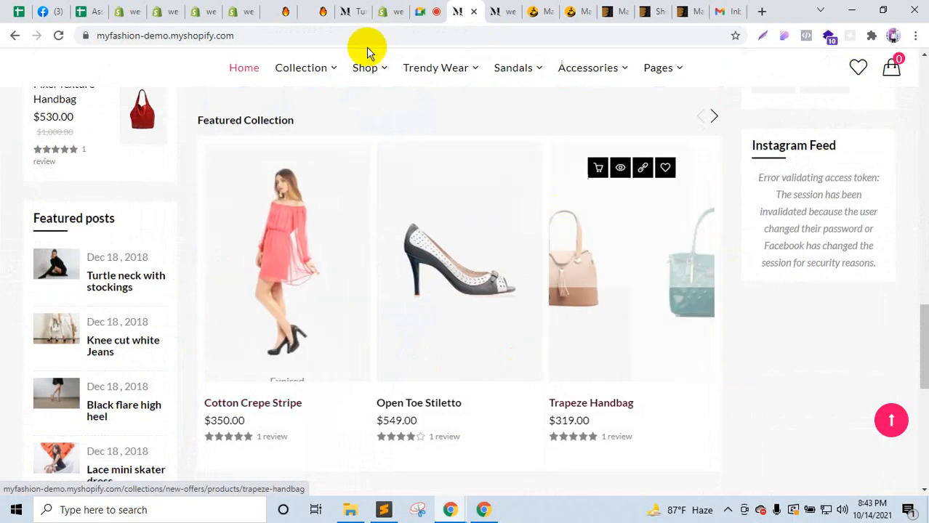
click(359, 10)
click(370, 16)
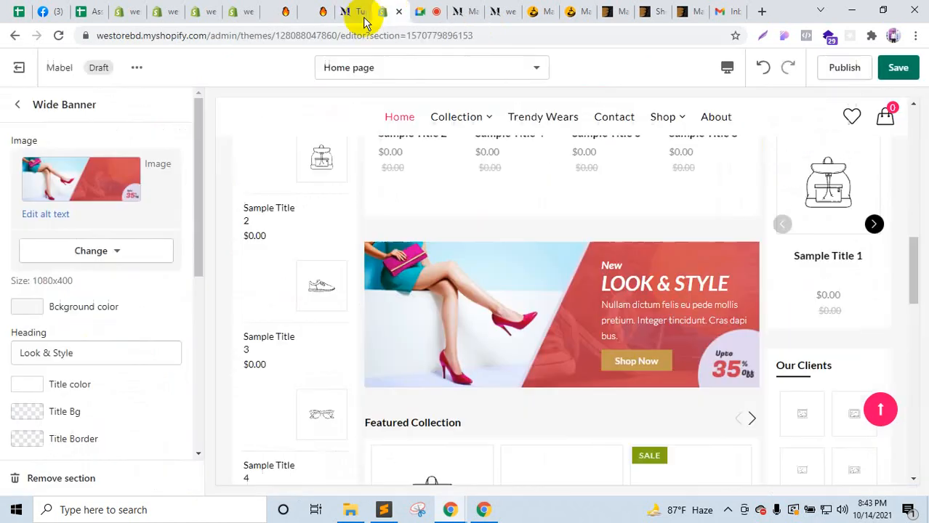
Step: Open the Product Carousel settings and advance the Featured Collection carousel twice in the preview
click(24, 109)
scroll(94, 353, down, 2)
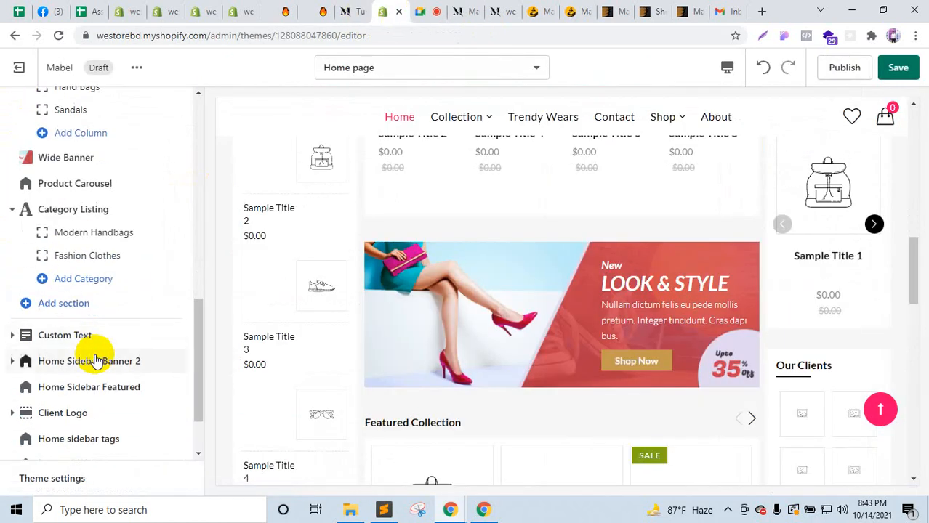
scroll(78, 247, up, 3)
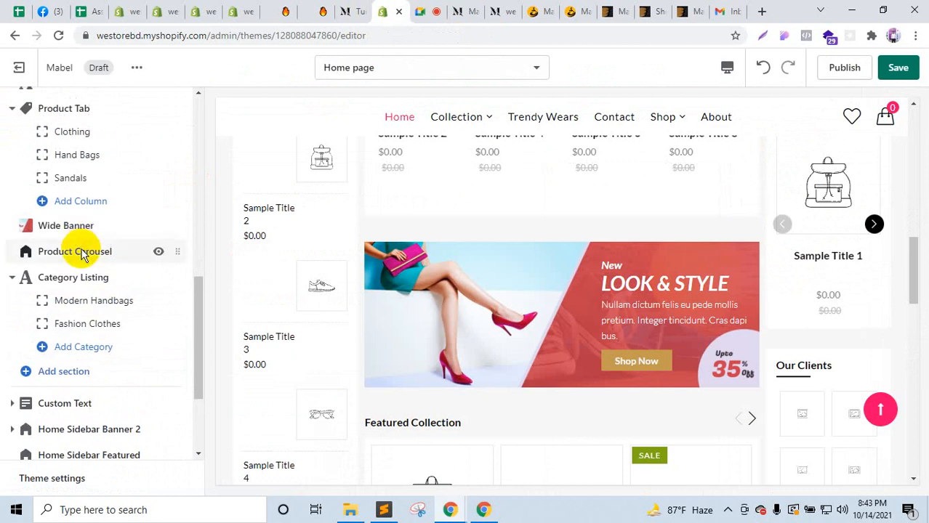
click(82, 252)
scroll(88, 305, down, 5)
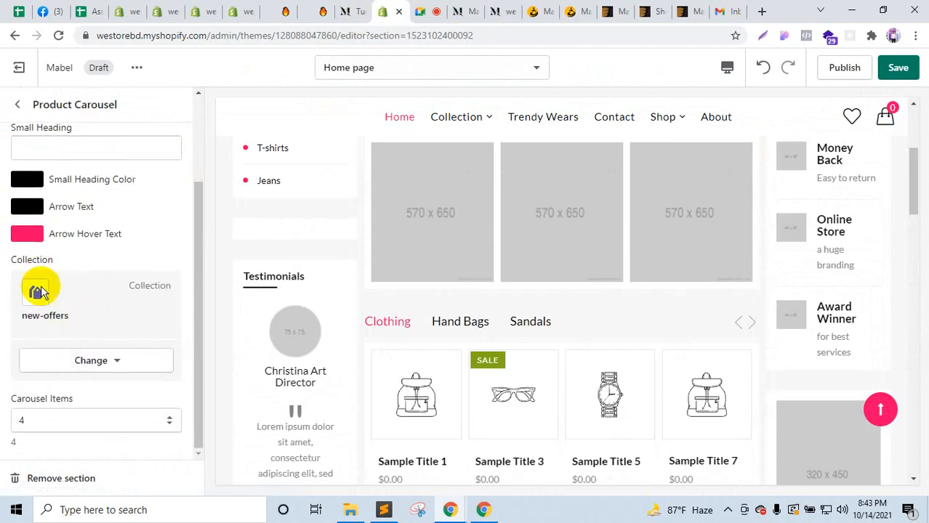
scroll(577, 378, down, 5)
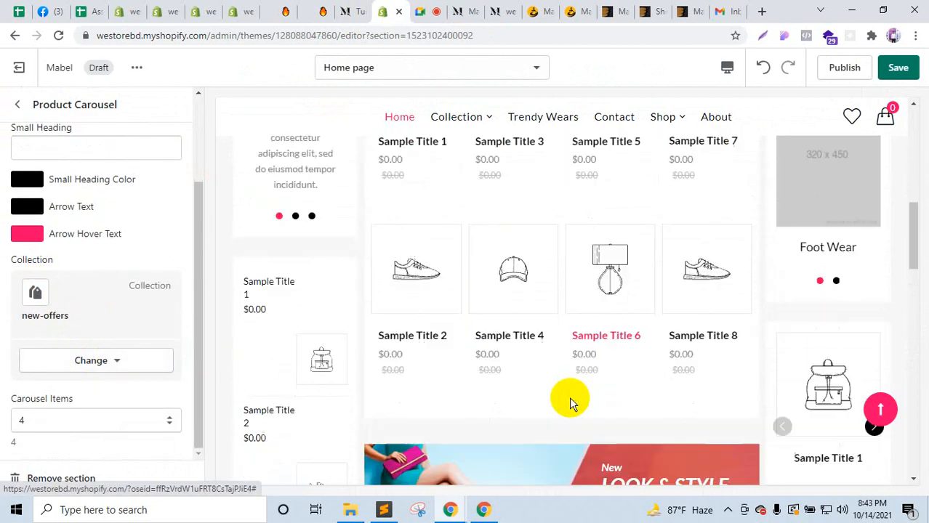
scroll(569, 397, down, 6)
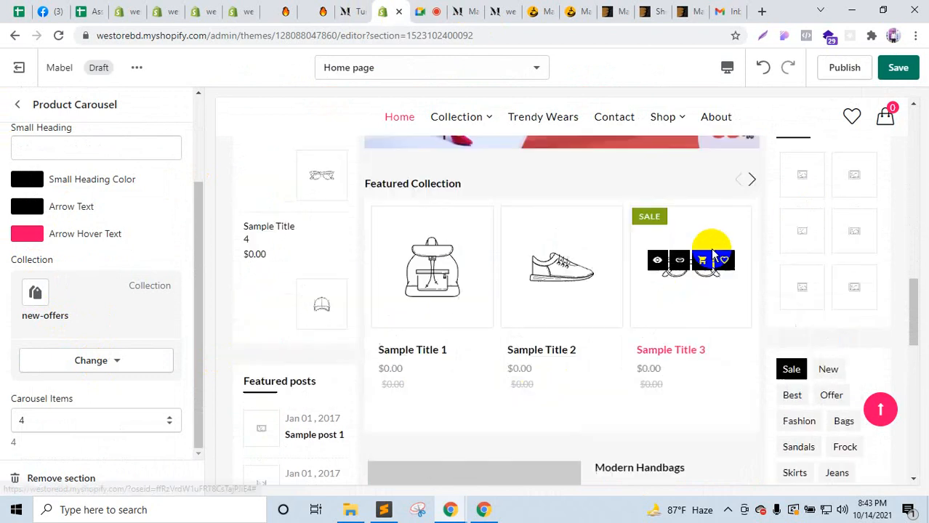
scroll(713, 254, up, 1)
click(751, 259)
click(752, 259)
scroll(666, 332, down, 3)
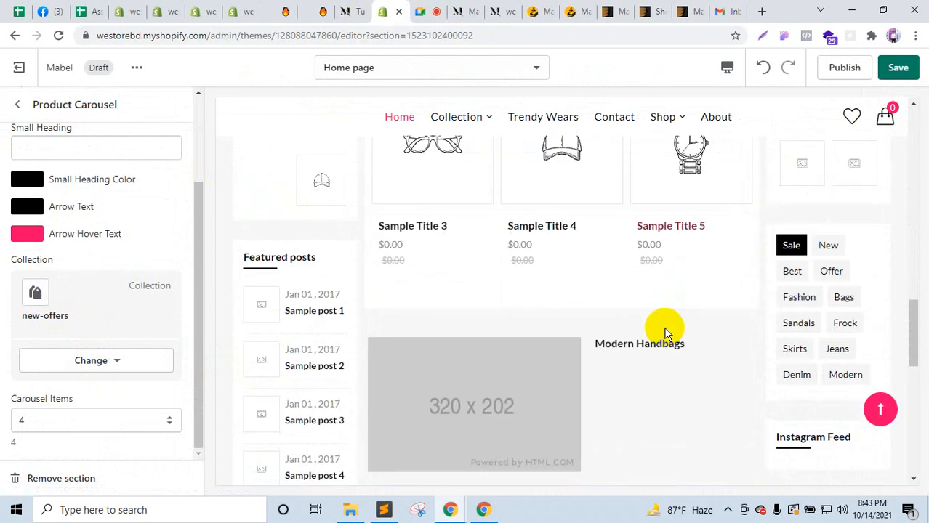
scroll(664, 333, down, 3)
Step: Return to the sections list and view the demo store's Modern Handbags and Fashion Clothes banners
click(19, 106)
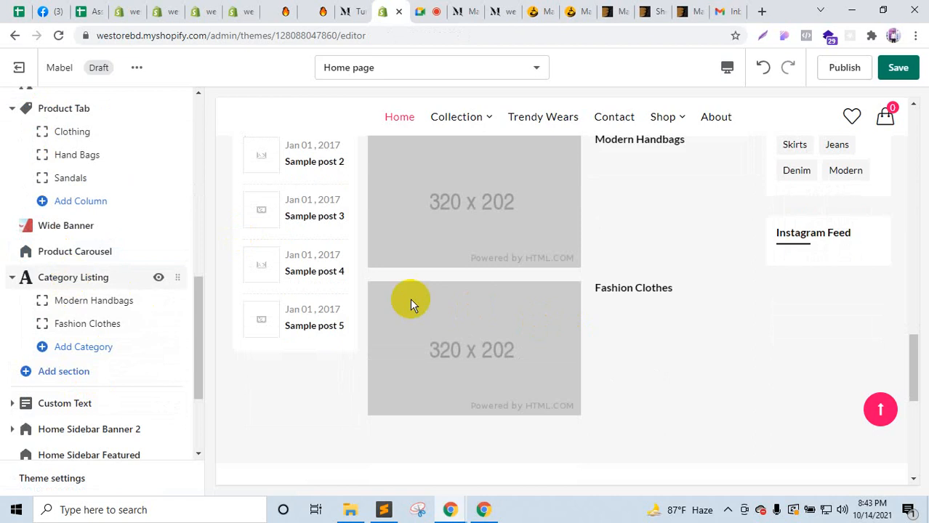
scroll(527, 315, up, 3)
click(462, 11)
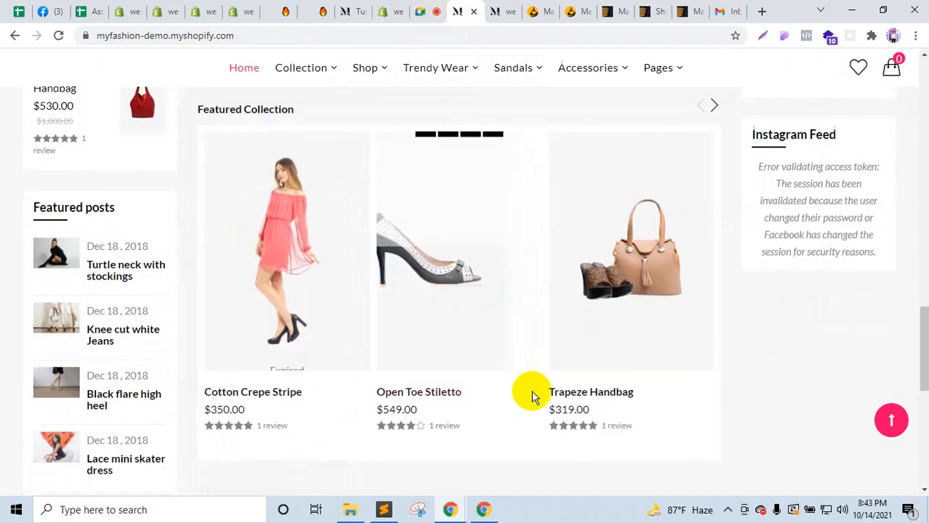
scroll(532, 396, down, 5)
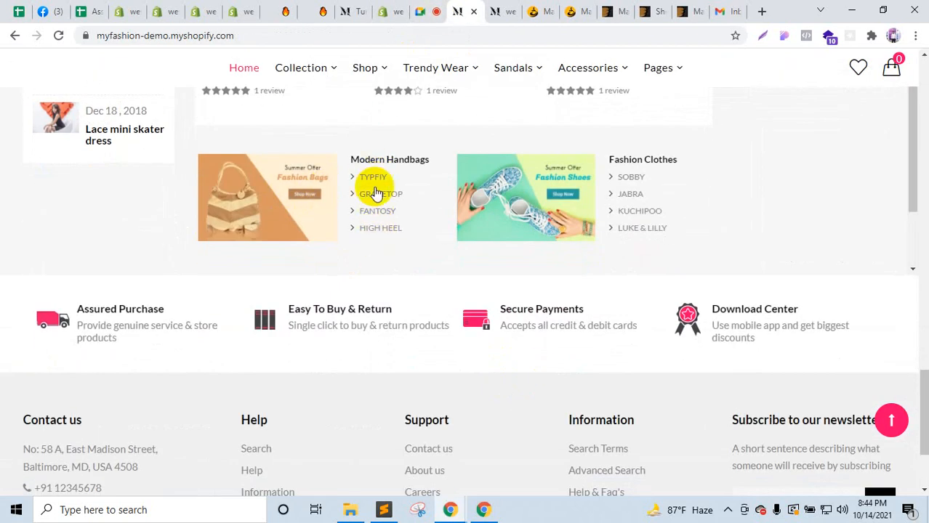
click(364, 6)
Step: Open the Modern Handbags category settings and compare them with the demo store's category banners
click(391, 9)
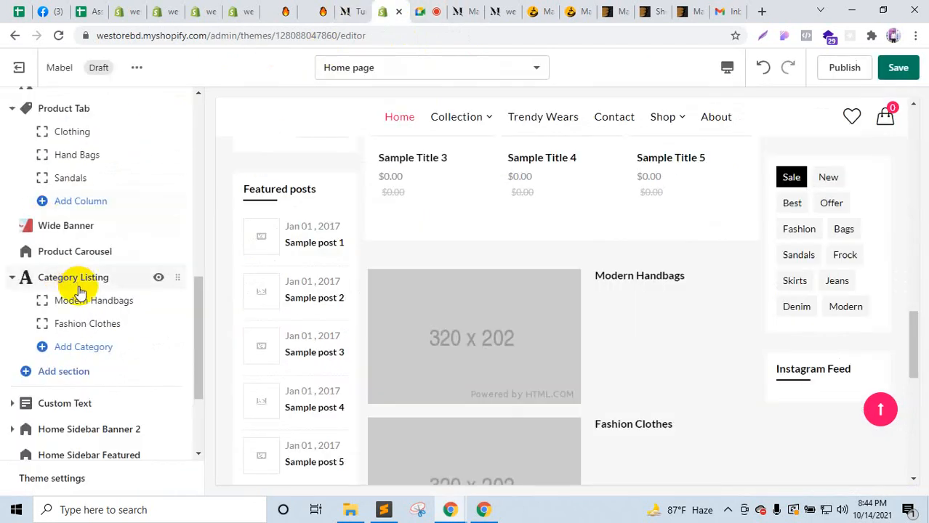
click(86, 301)
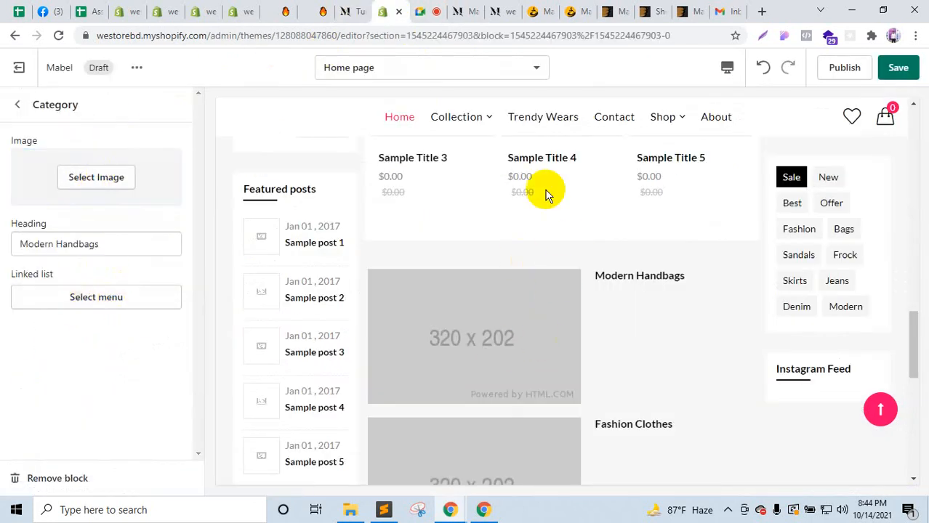
click(466, 8)
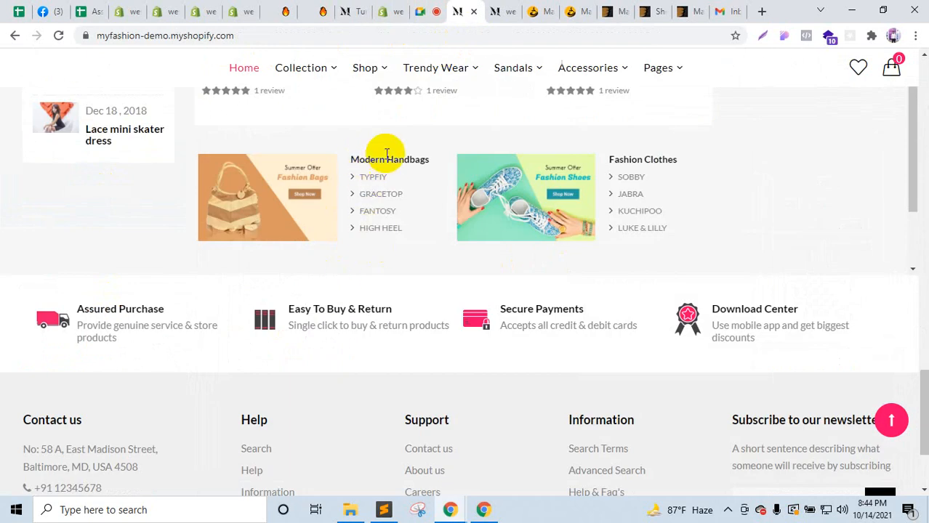
click(393, 7)
Step: Go back to the home page sections list and compare it with the live demo store
click(18, 106)
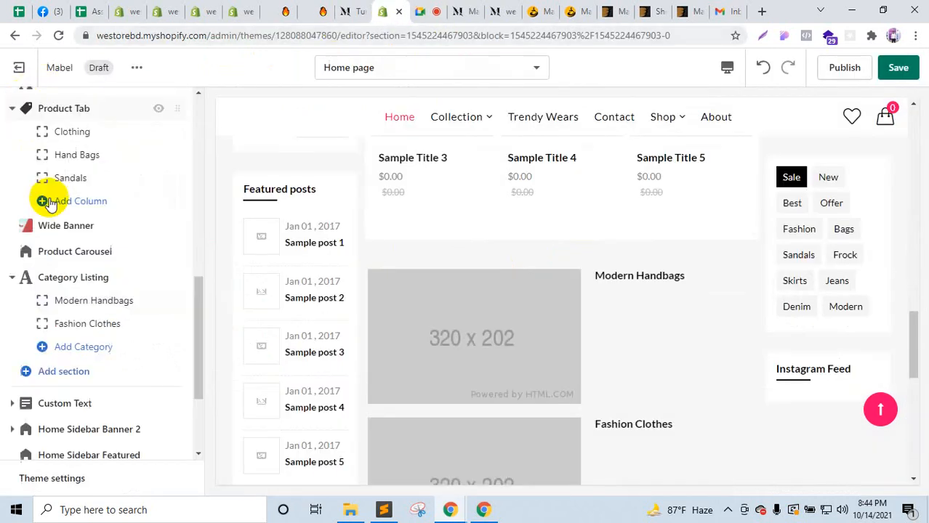
scroll(65, 356, down, 1)
scroll(527, 364, down, 3)
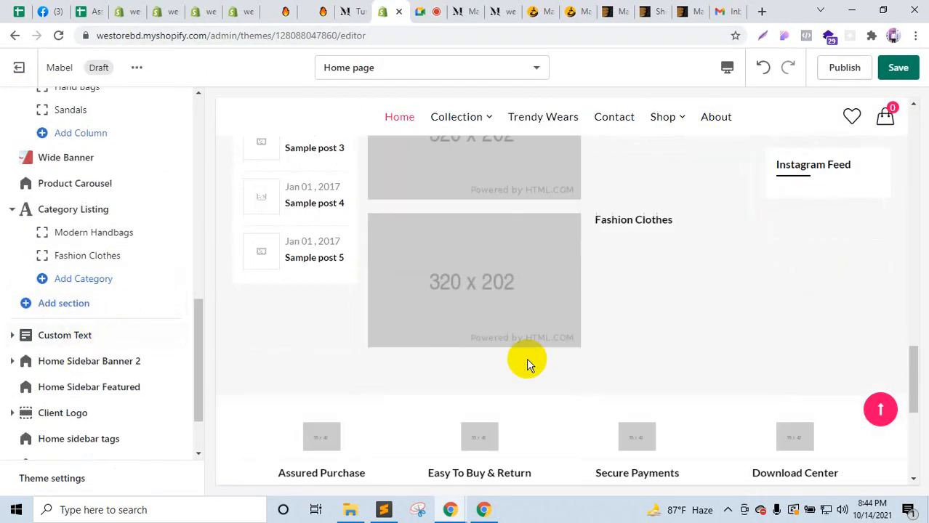
click(471, 11)
scroll(447, 301, down, 1)
scroll(447, 222, up, 2)
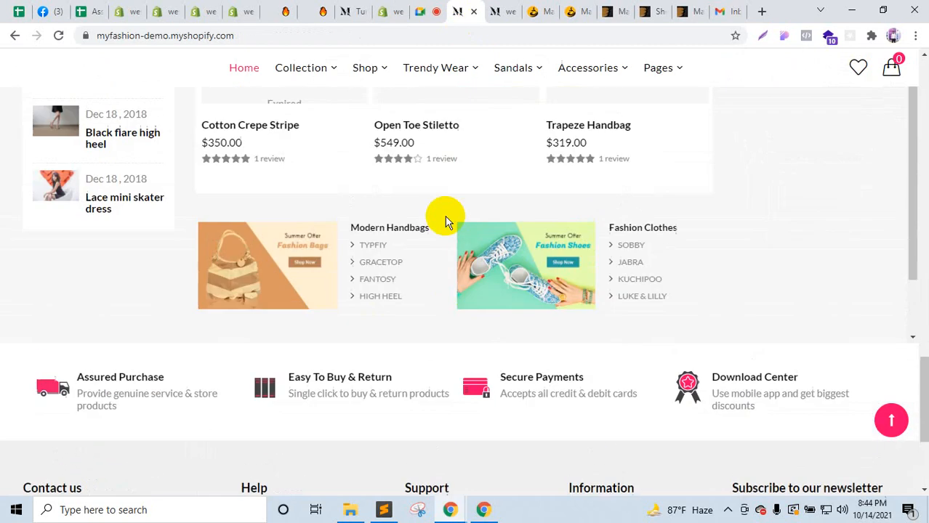
click(362, 11)
click(385, 11)
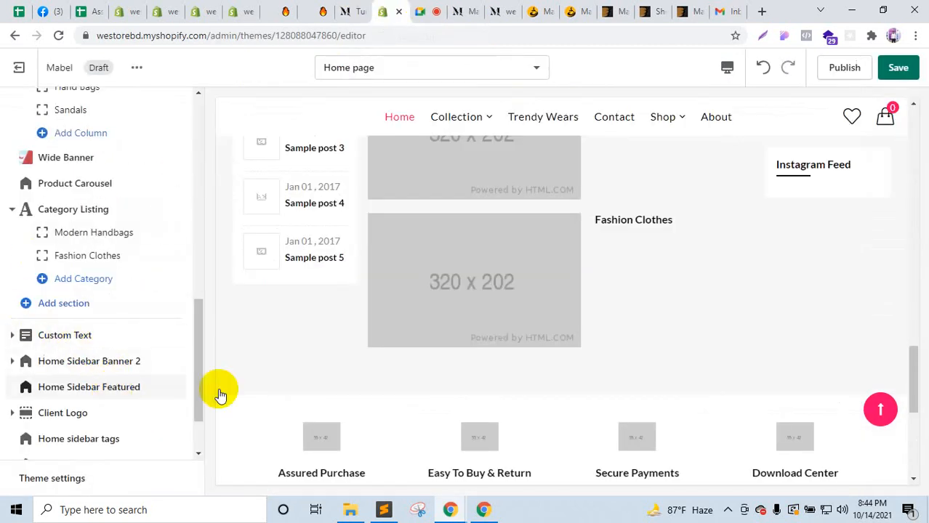
Step: Scroll through the sections list, then select the demo store's Instagram Feed error message
scroll(547, 393, down, 3)
scroll(554, 408, up, 10)
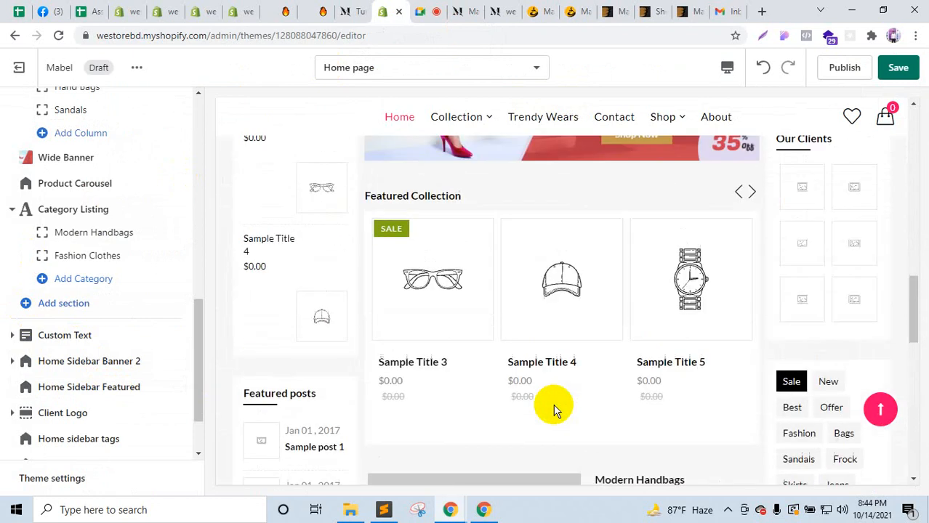
scroll(557, 413, up, 4)
scroll(765, 397, down, 7)
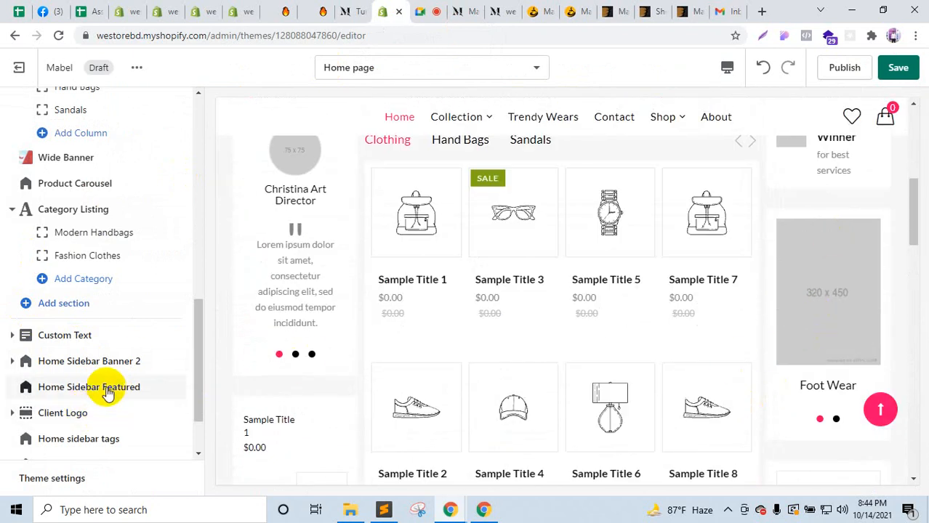
scroll(774, 371, down, 2)
scroll(834, 390, down, 2)
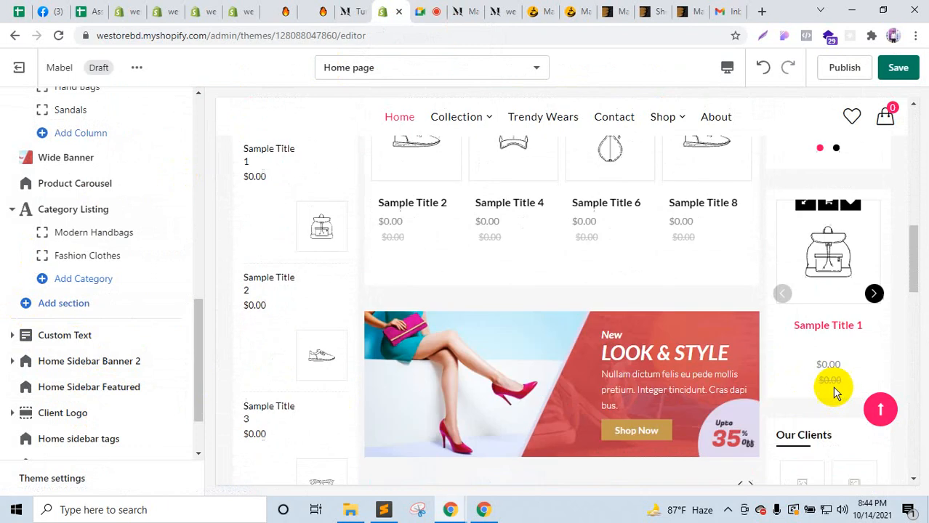
scroll(863, 346, down, 4)
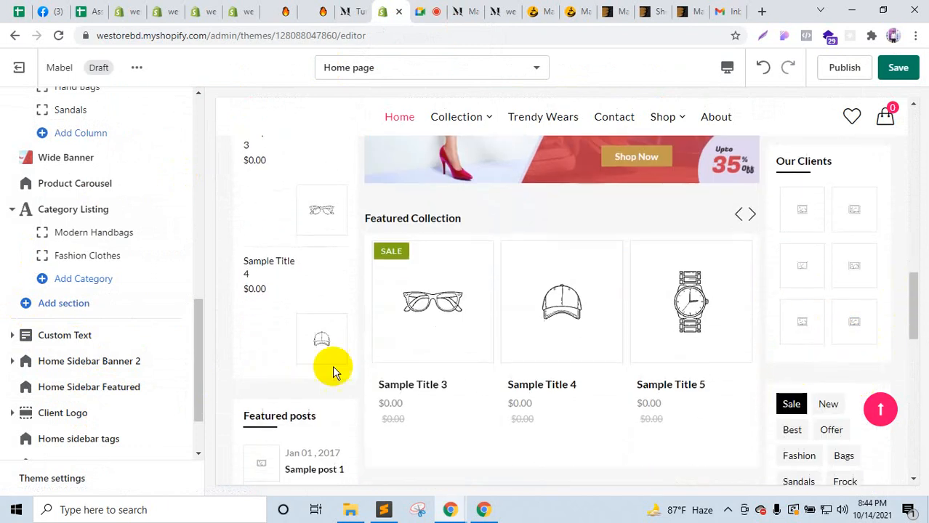
scroll(751, 384, down, 2)
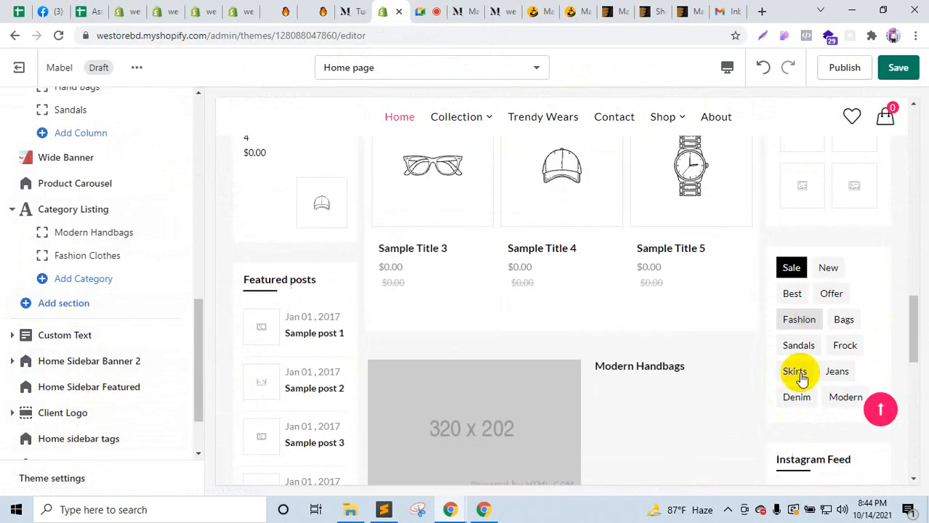
scroll(109, 434, down, 1)
scroll(109, 434, down, 1)
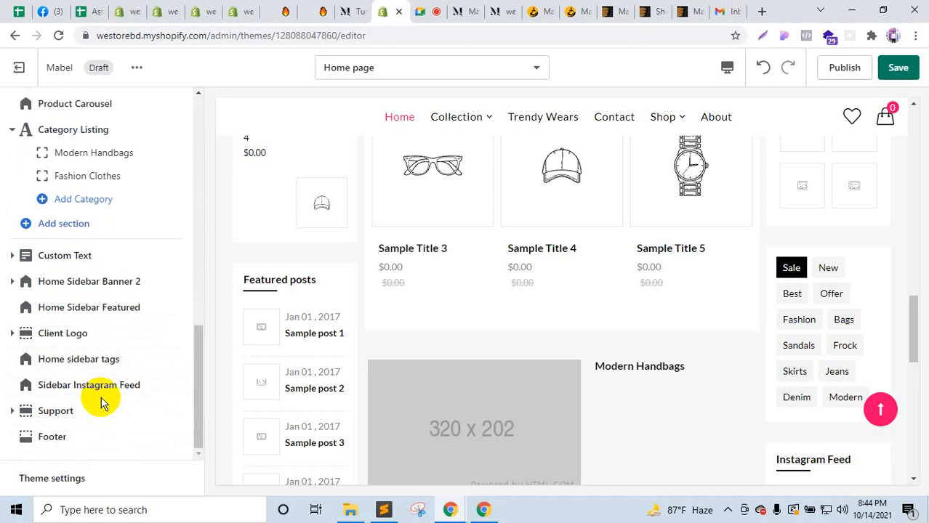
scroll(736, 375, down, 3)
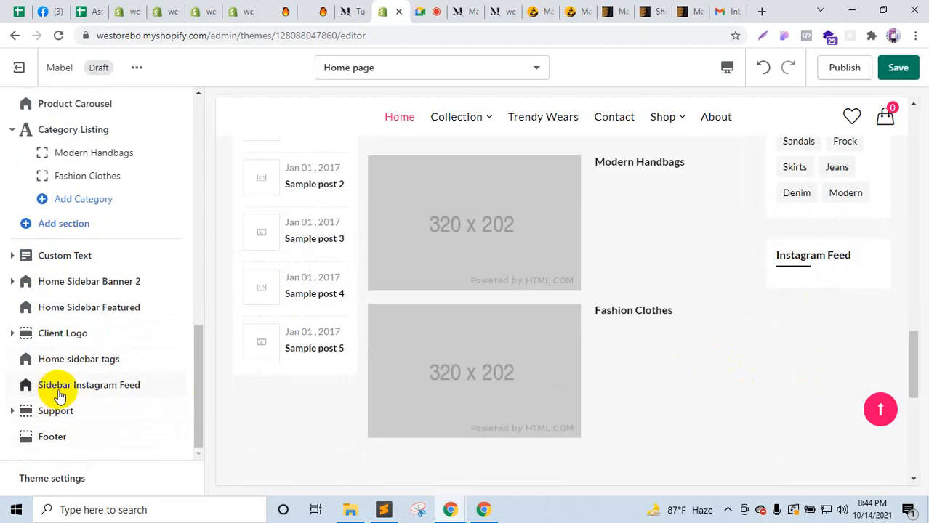
click(479, 7)
scroll(730, 353, down, 1)
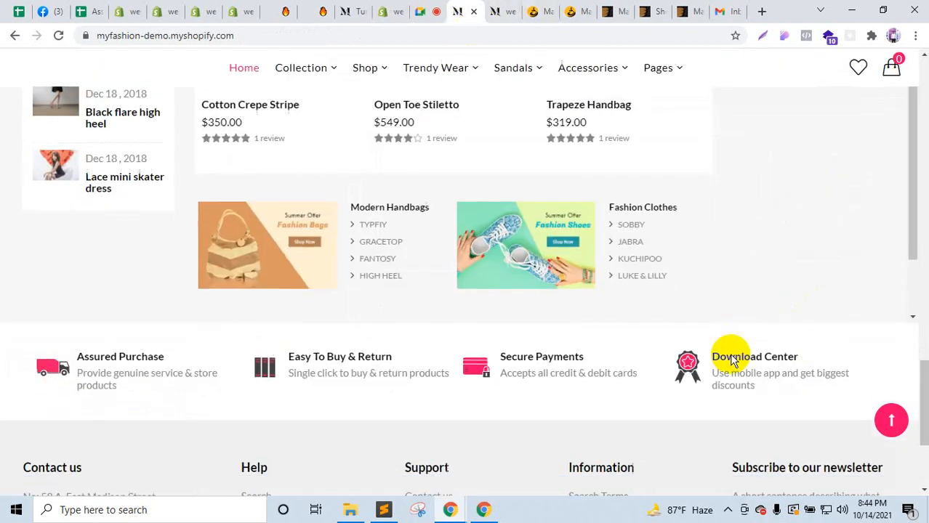
scroll(735, 354, up, 5)
scroll(742, 356, up, 1)
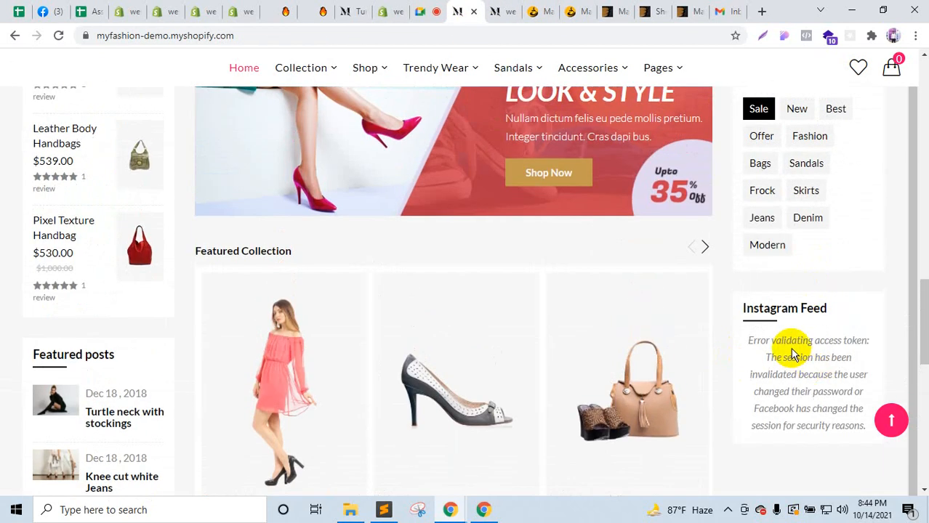
drag(797, 370, 784, 393)
Step: Back in the theme editor, open the Support section settings
click(355, 7)
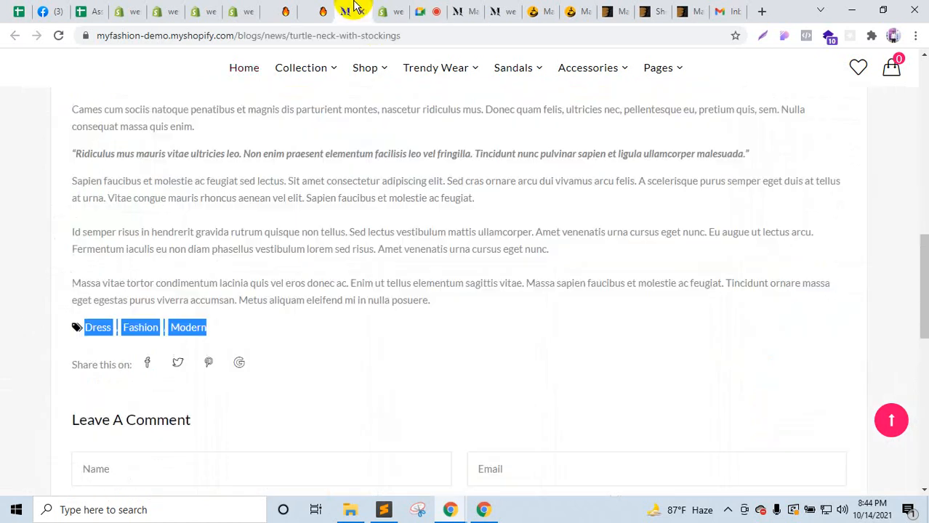
click(401, 13)
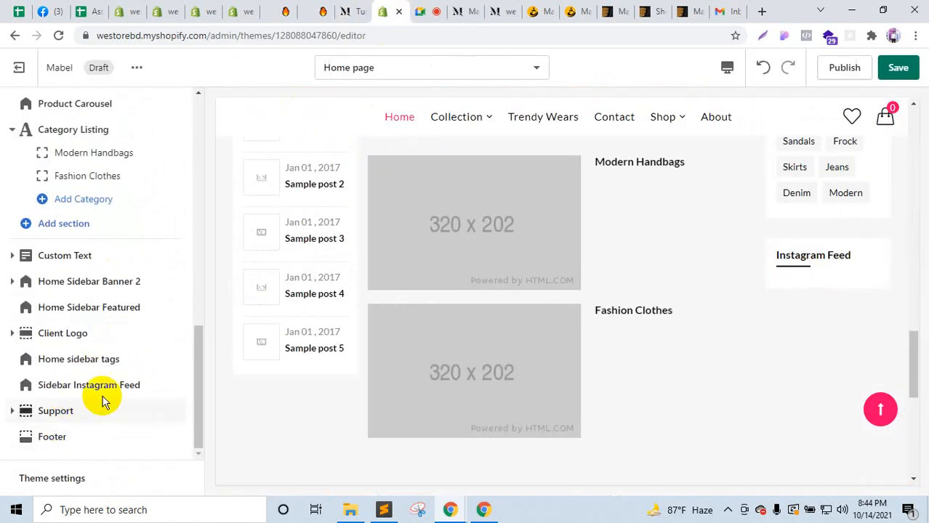
scroll(683, 394, down, 4)
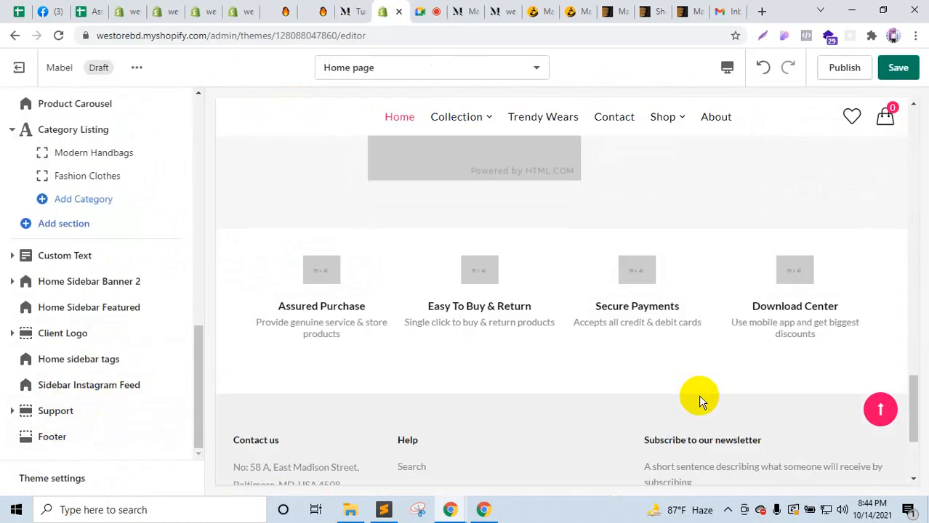
click(58, 421)
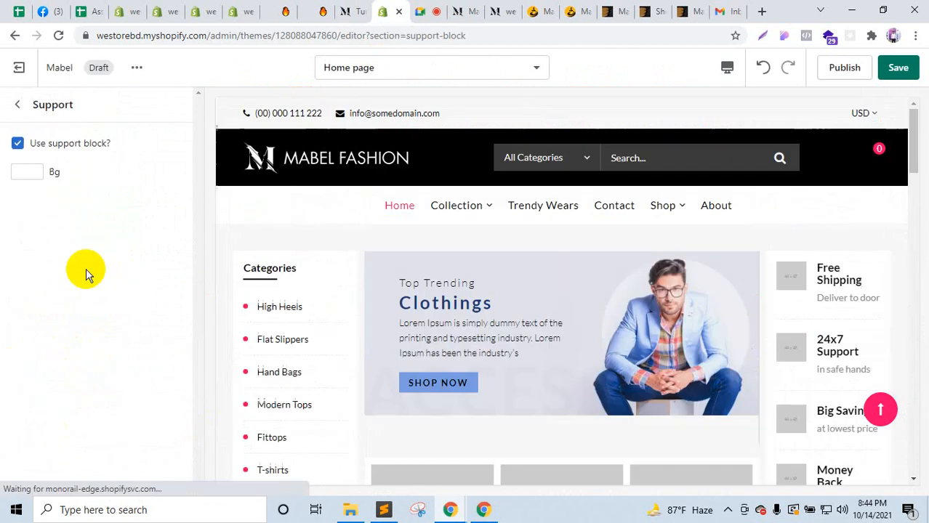
Step: Return to the sections list and scroll through the Support section's four blocks
click(16, 103)
scroll(116, 432, down, 2)
scroll(473, 386, down, 10)
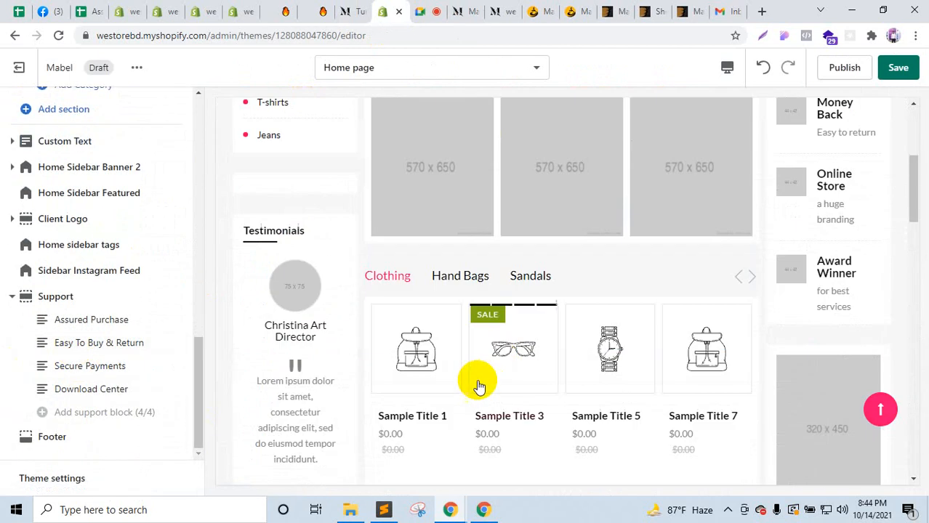
scroll(470, 391, down, 10)
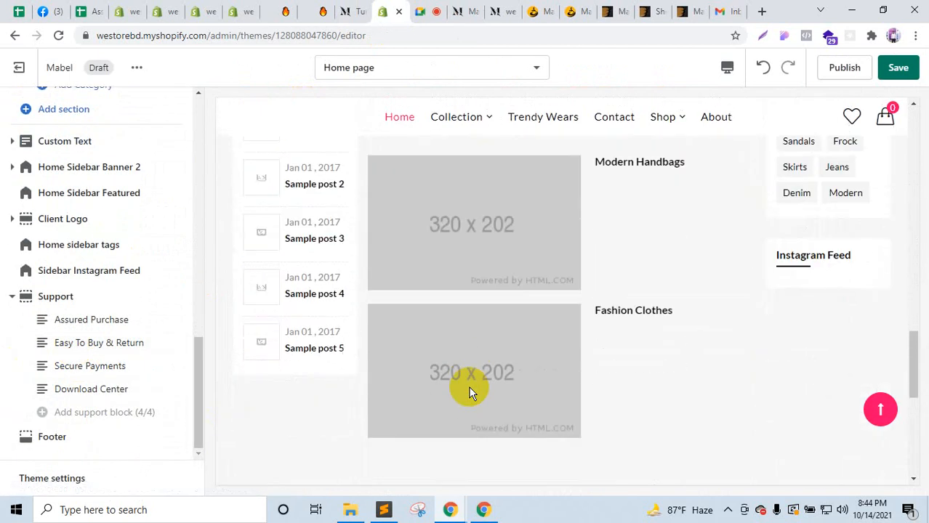
Step: Select the Assured Purchase heading on the demo store, then return to the theme editor
click(459, 11)
scroll(264, 375, down, 8)
scroll(262, 372, up, 3)
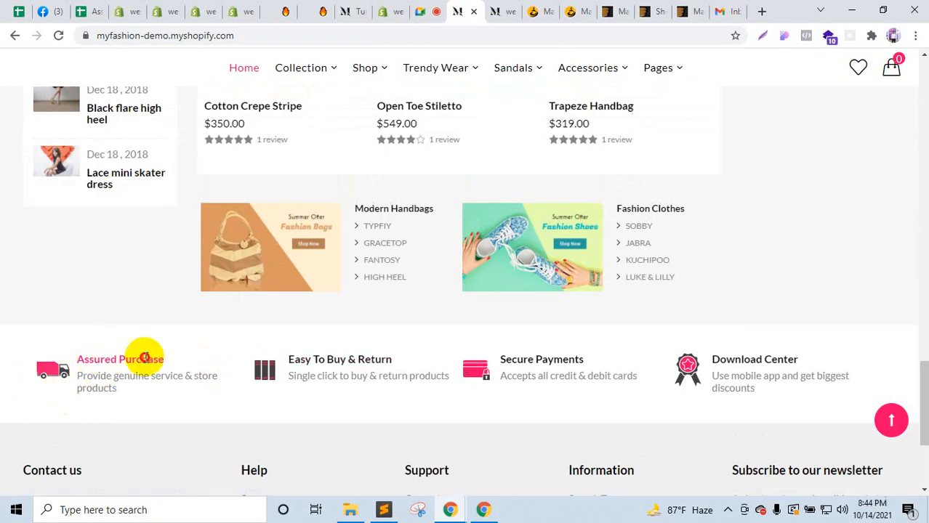
drag(145, 357, 96, 362)
click(353, 11)
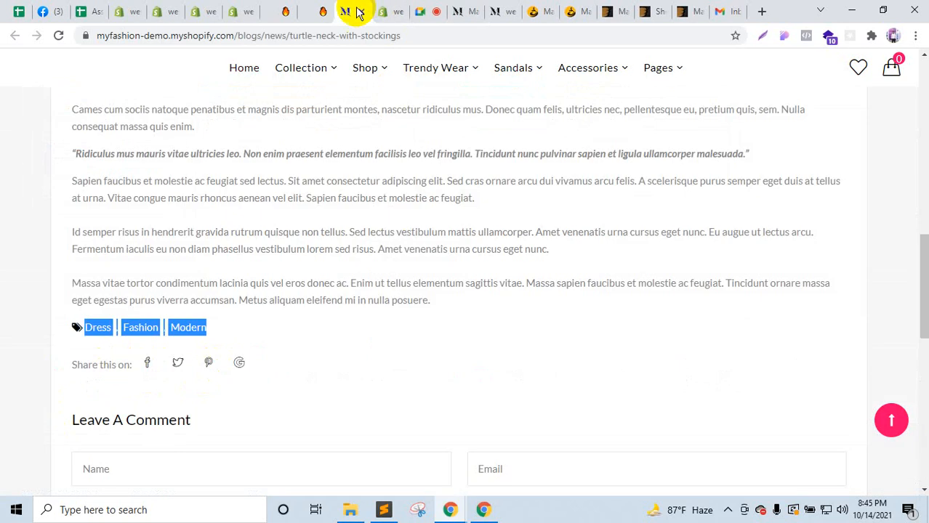
click(396, 7)
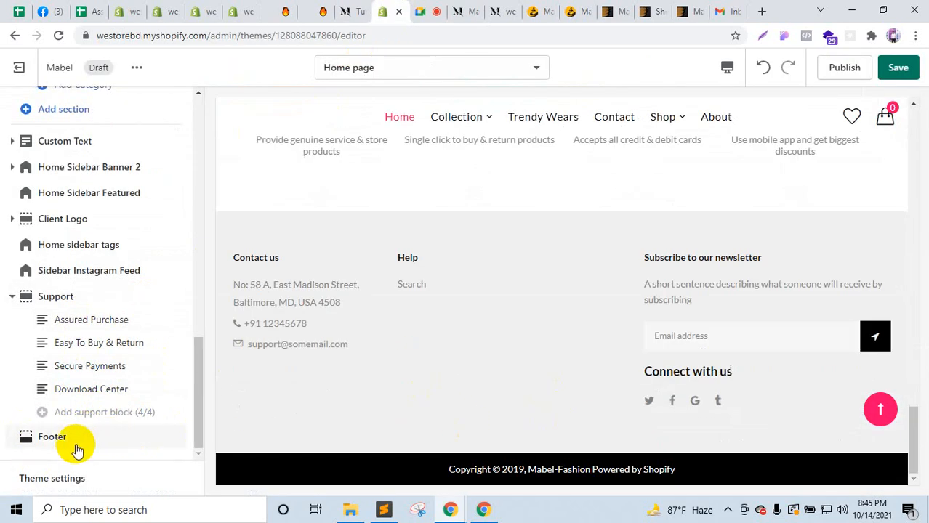
Step: Open the Footer settings and compare them with the demo footer's Contact us address and phone
click(73, 440)
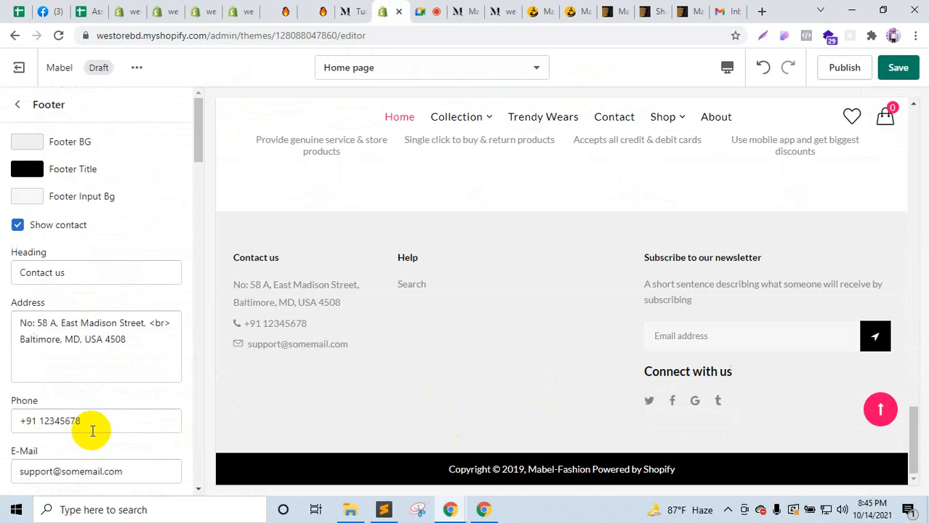
click(454, 11)
scroll(83, 442, down, 3)
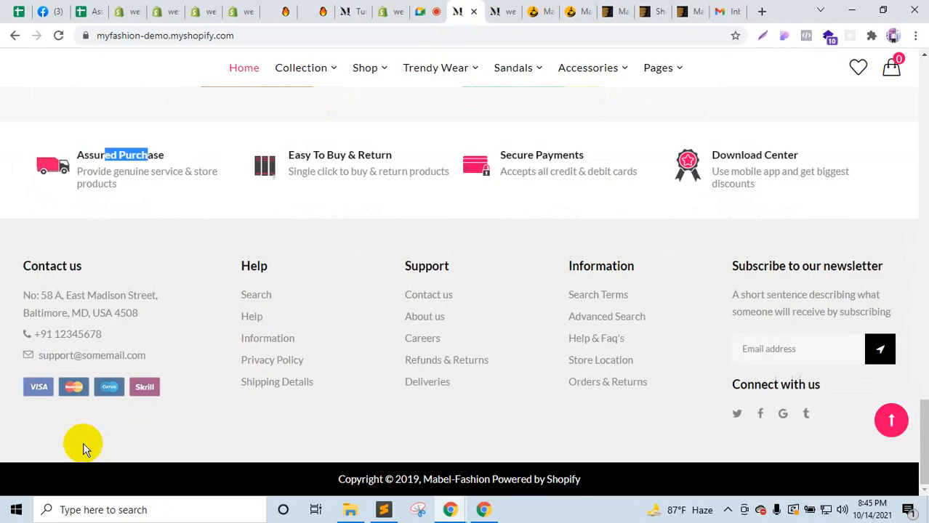
drag(51, 286, 247, 348)
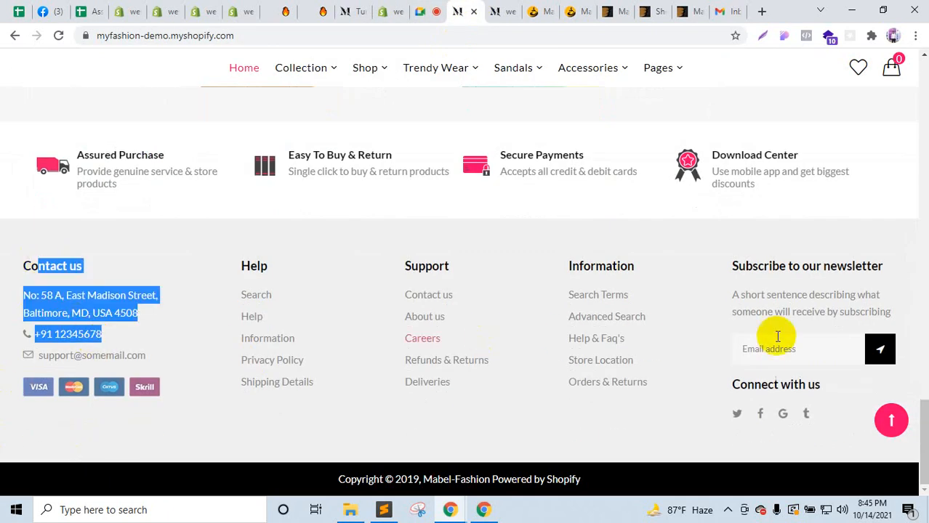
click(358, 9)
click(391, 10)
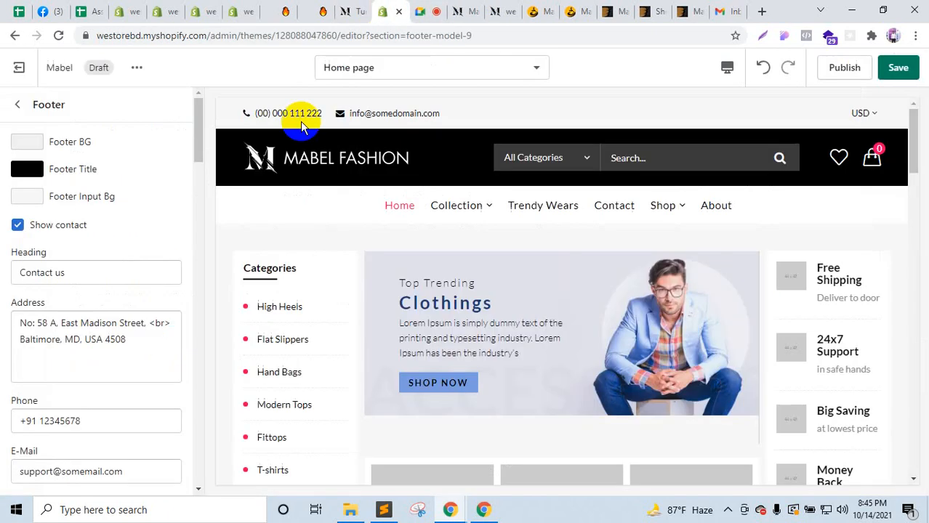
Step: Scroll the footer settings against the demo footer, then exit to the sections list
scroll(59, 289, down, 2)
scroll(63, 320, down, 5)
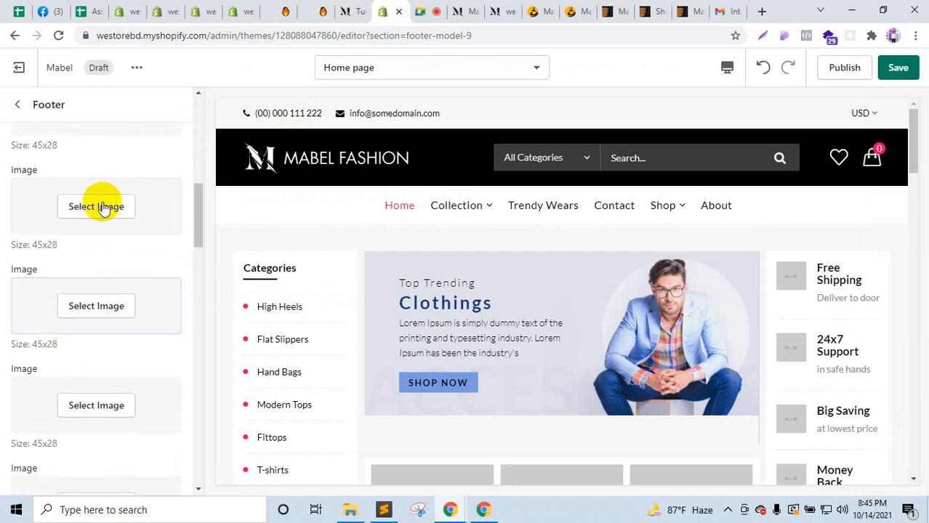
scroll(450, 154, down, 5)
scroll(449, 155, down, 15)
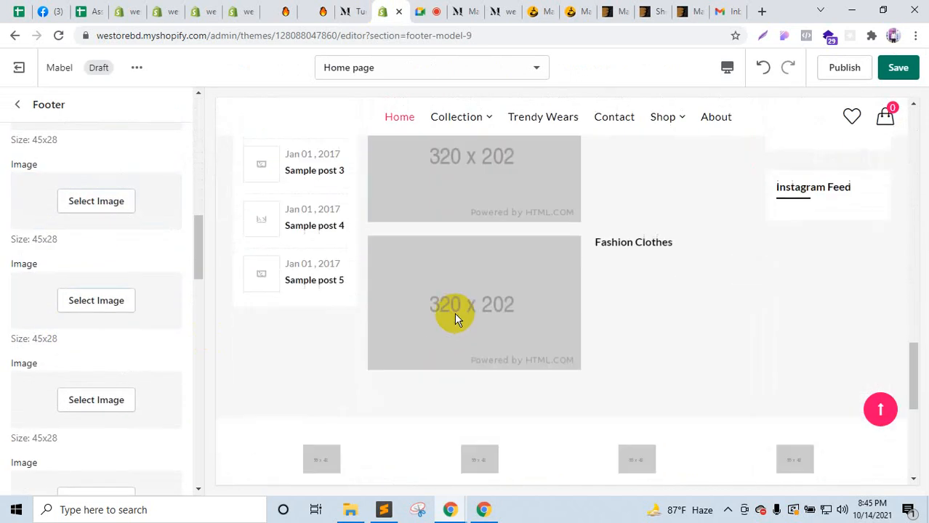
click(459, 8)
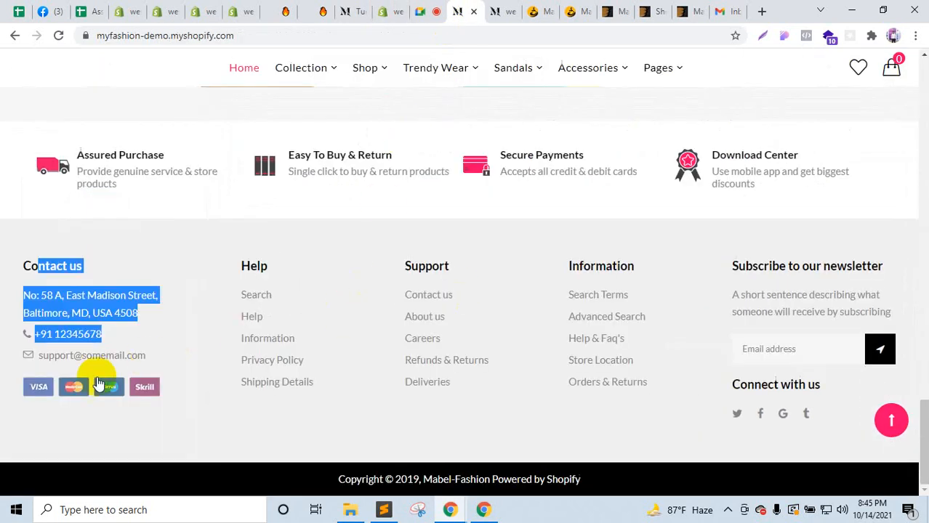
click(368, 8)
click(385, 11)
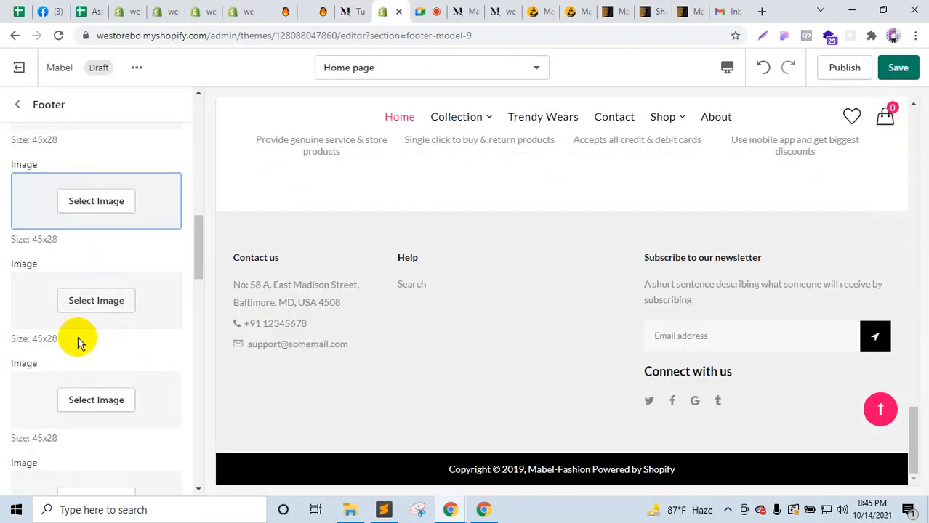
scroll(75, 387, down, 4)
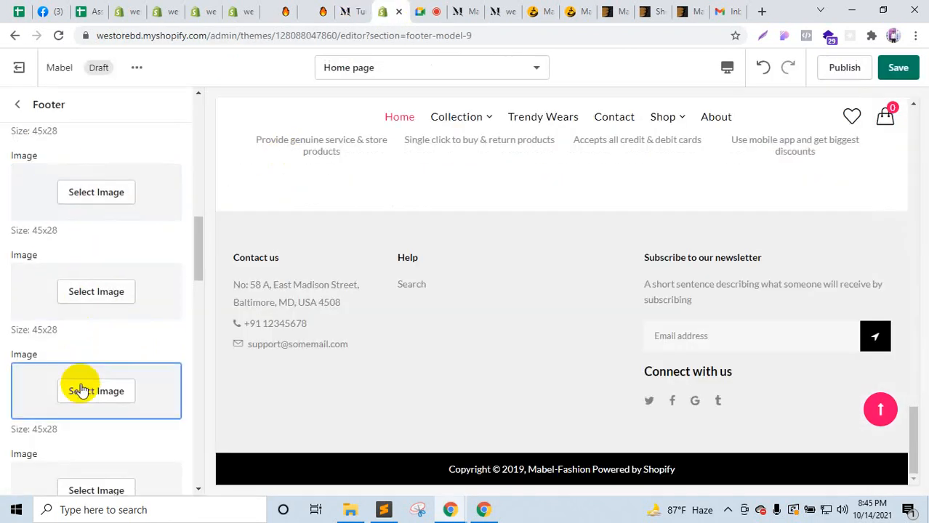
click(18, 106)
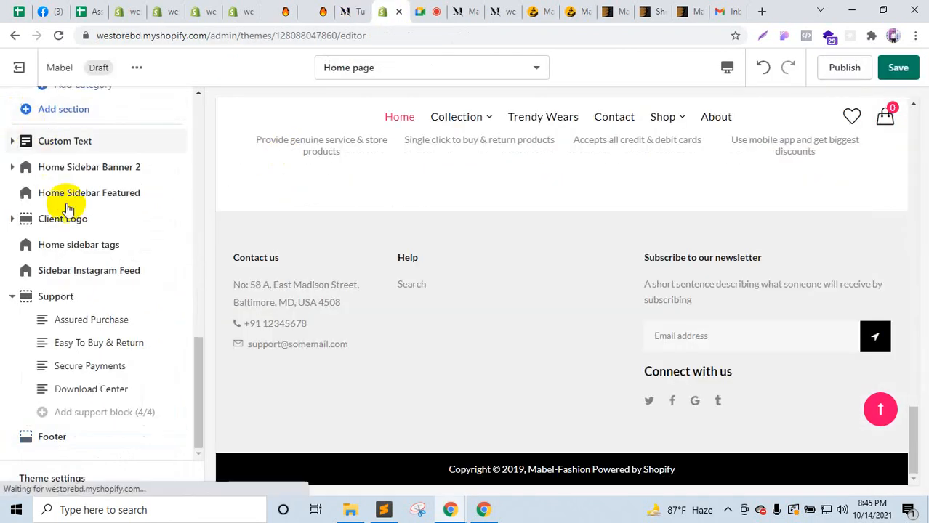
Step: Reopen the footer settings, check the demo footer's Information heading, and return to the sections list
click(82, 436)
scroll(131, 374, down, 10)
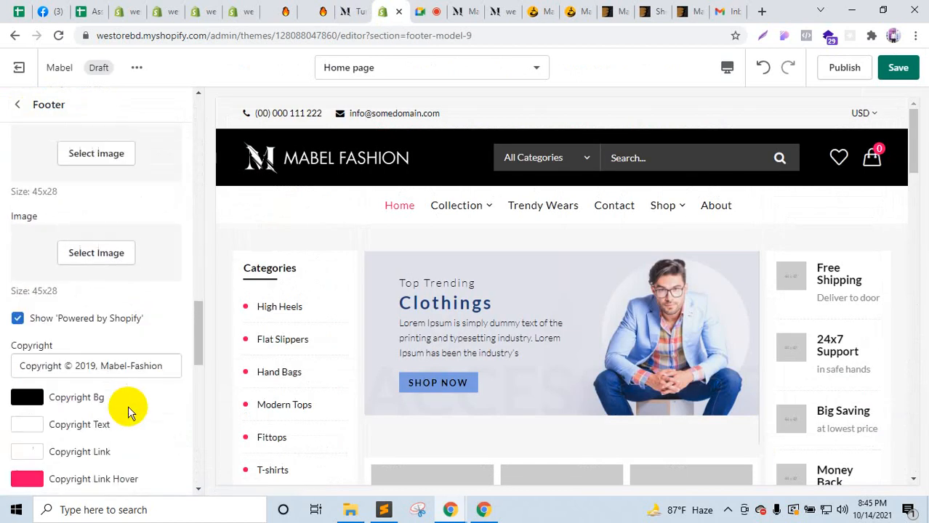
scroll(128, 406, down, 7)
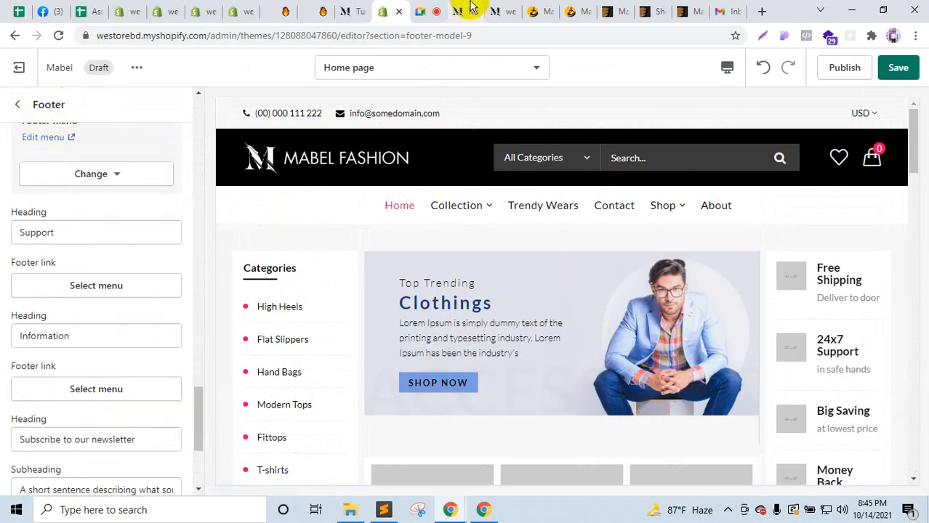
click(468, 10)
drag(240, 260, 586, 261)
double_click(593, 266)
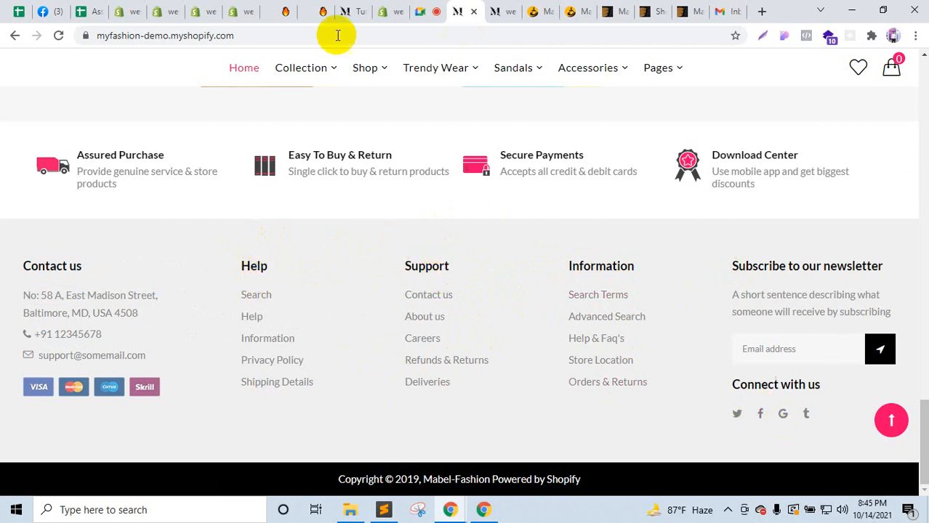
click(384, 7)
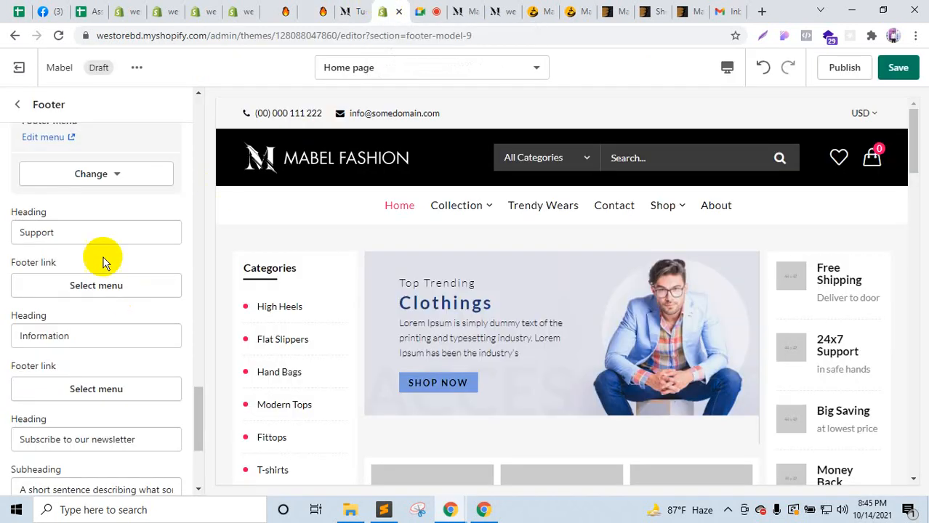
scroll(84, 276, down, 2)
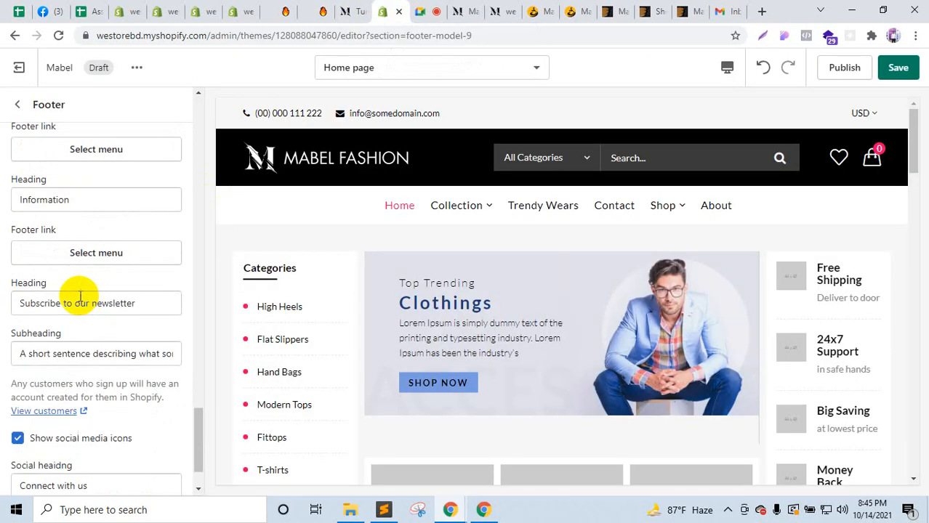
scroll(87, 320, down, 1)
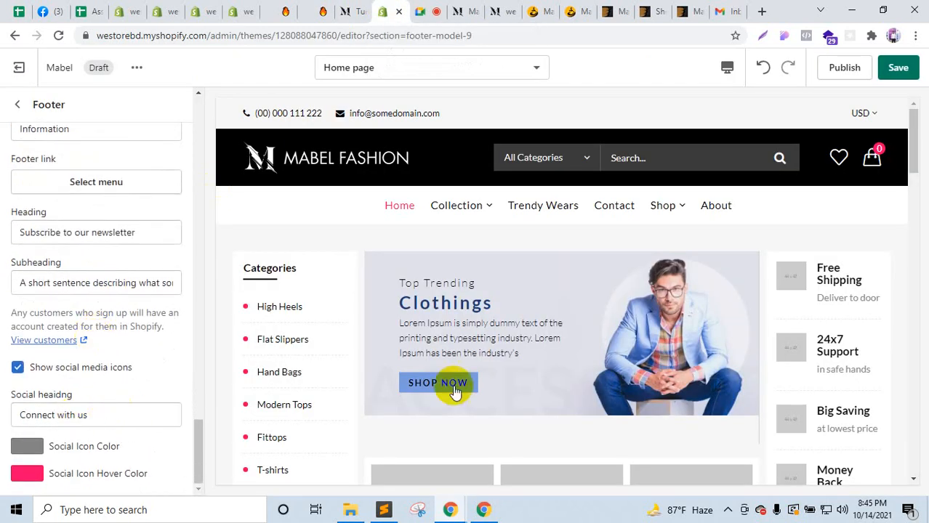
click(18, 104)
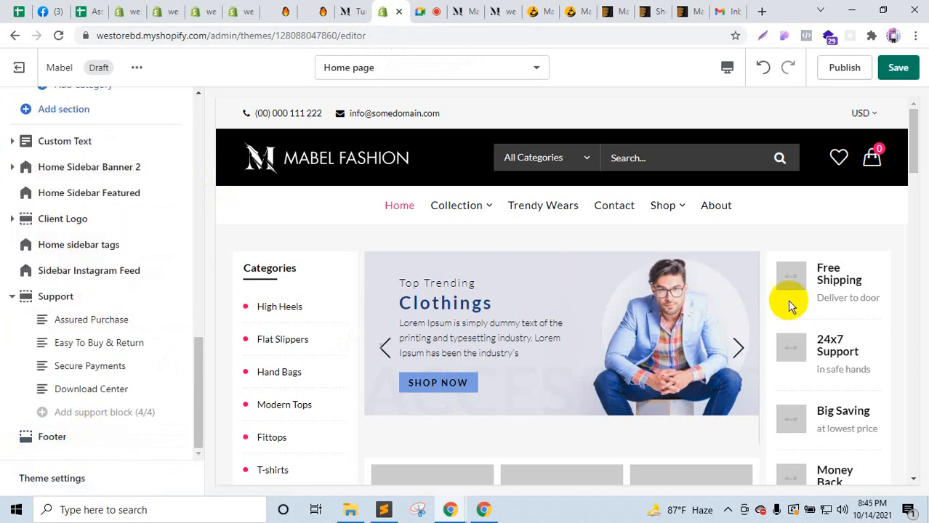
Step: Check the Google Meet call's participant list and in-call messages, then go to the Gmail inbox
click(442, 9)
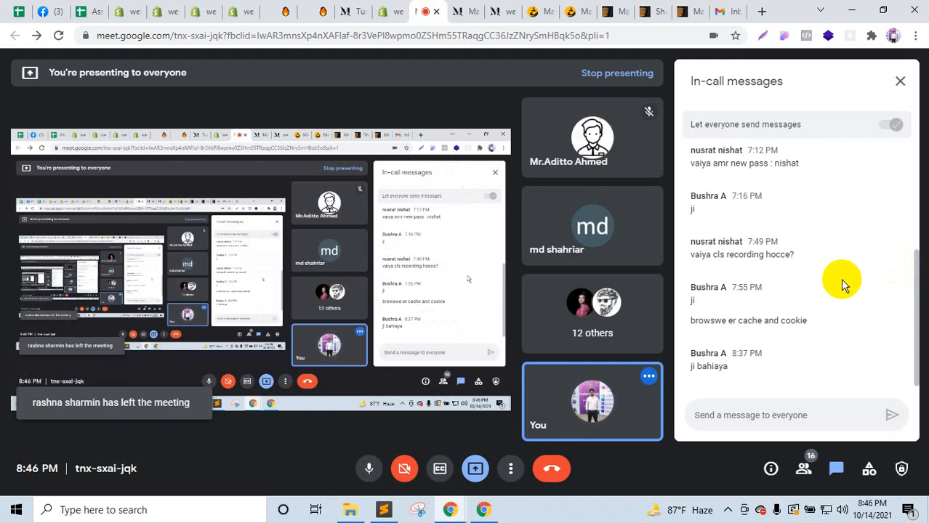
click(807, 470)
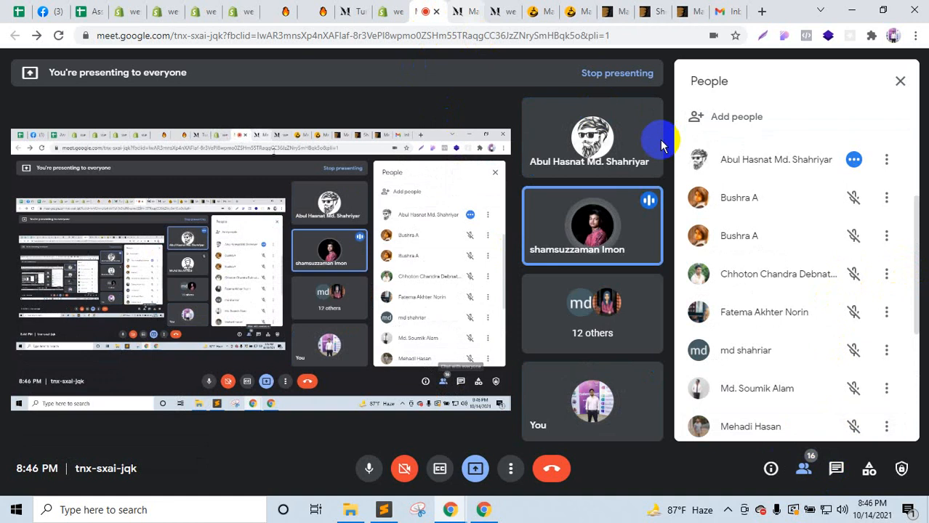
scroll(749, 258, down, 1)
scroll(748, 255, down, 3)
scroll(749, 254, up, 2)
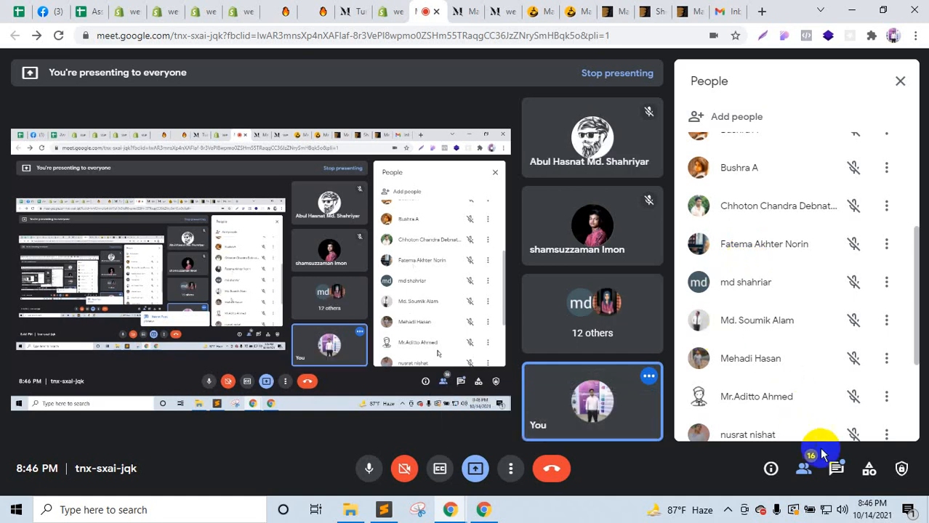
click(836, 468)
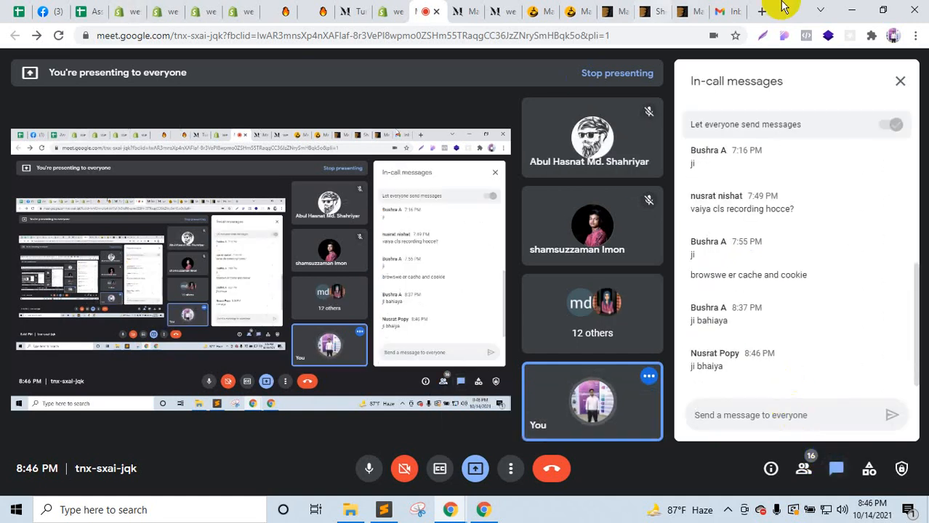
click(727, 10)
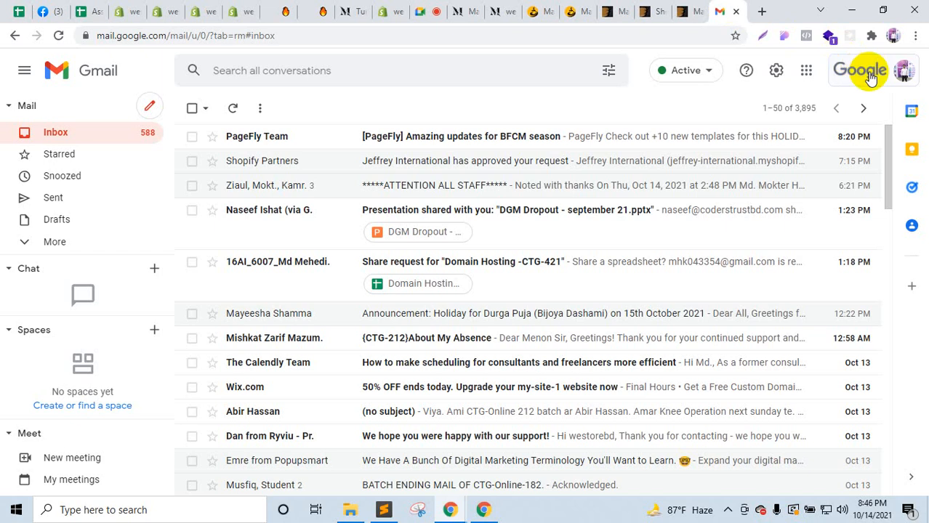
Step: Open Drive from the Google apps grid, view the Shopify Store Customization - Platform folder, then return to My Drive
click(806, 69)
click(876, 131)
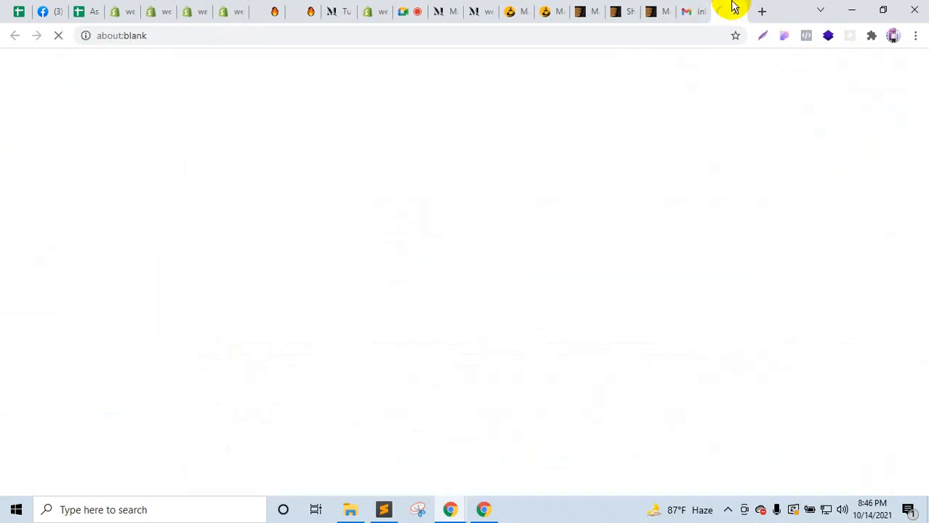
drag(731, 8, 126, 6)
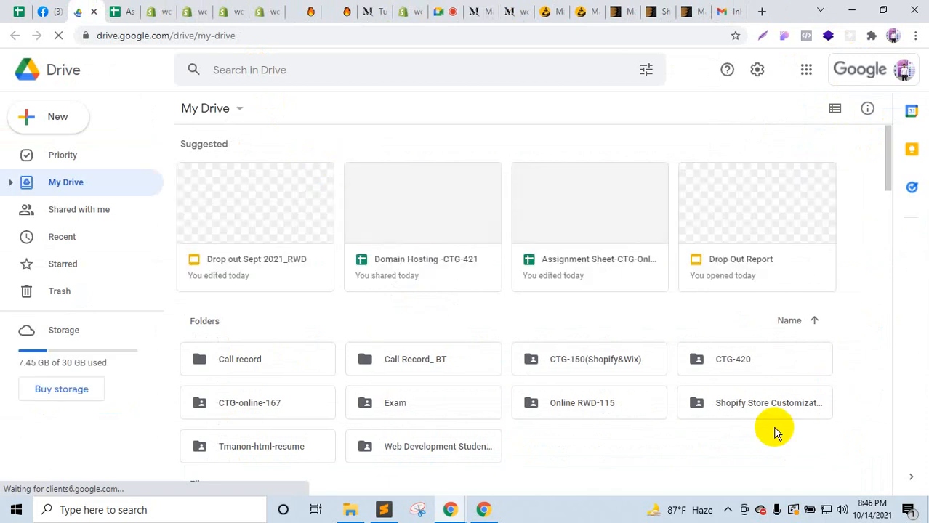
double_click(751, 419)
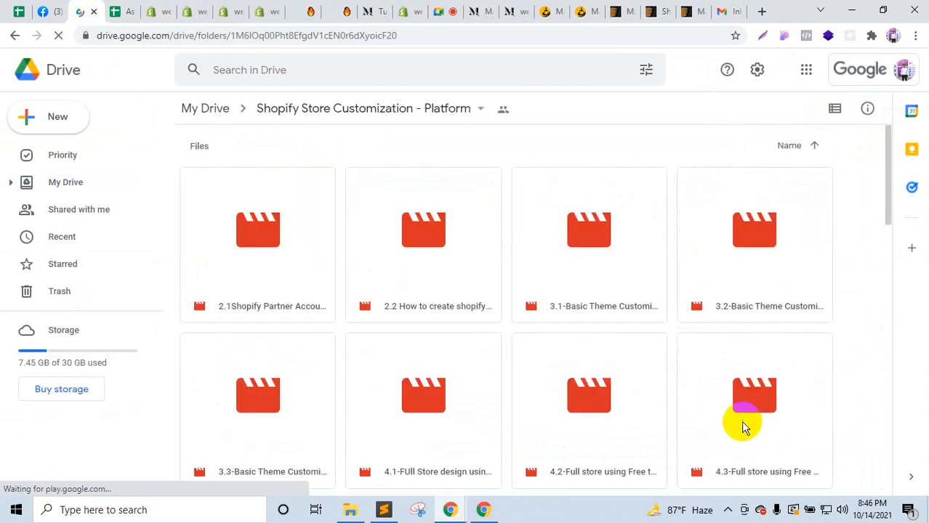
click(15, 36)
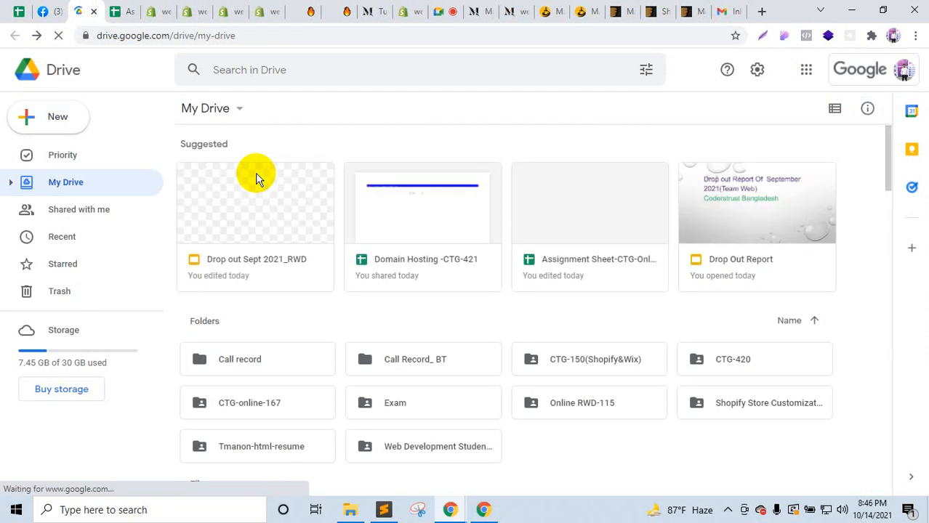
Step: Create the 'Shopify & Wix -212' folder via New > Folder and open it
click(58, 118)
click(107, 131)
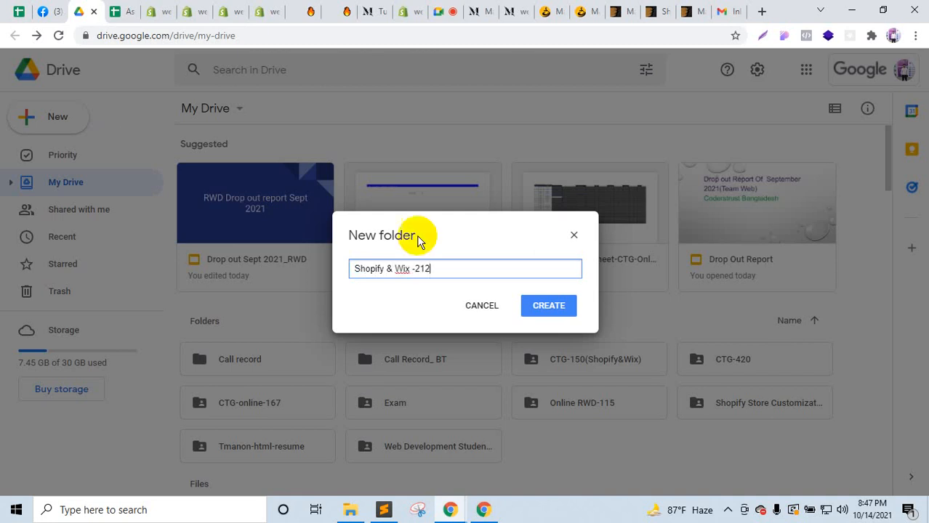
click(558, 309)
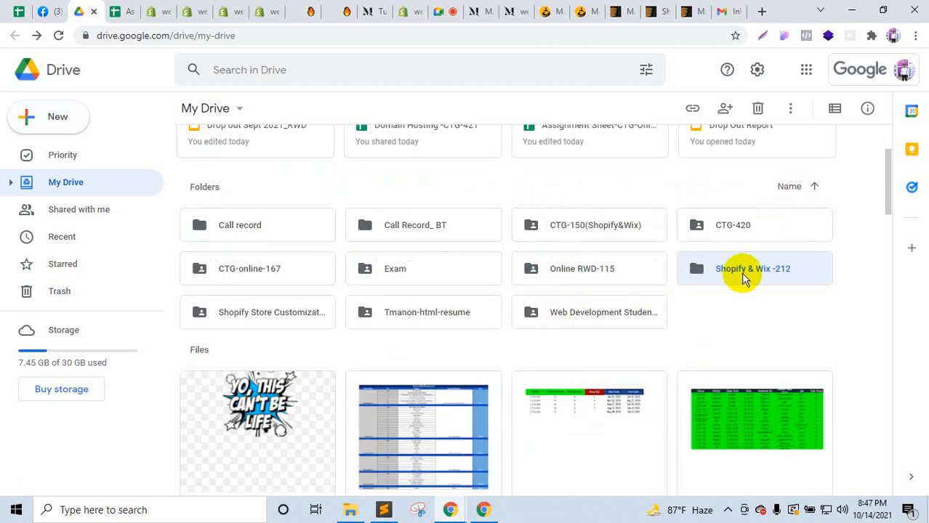
double_click(743, 278)
click(351, 510)
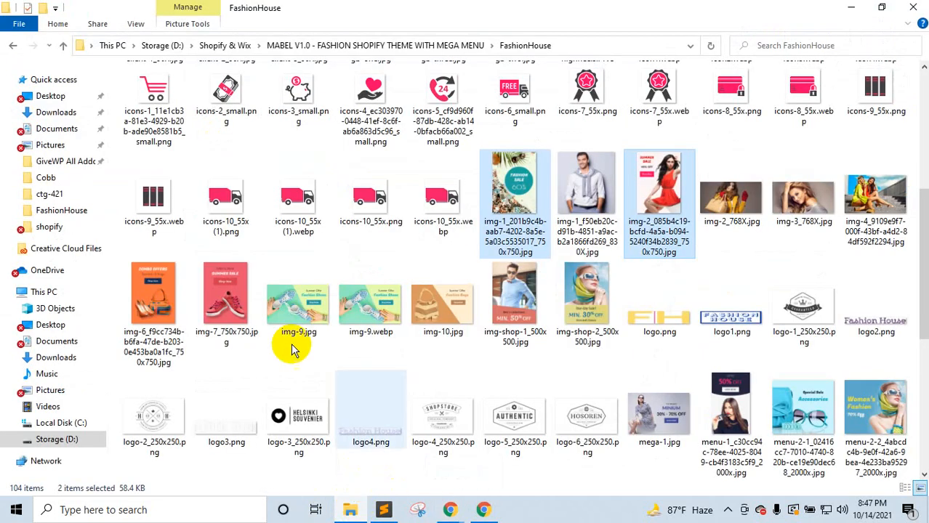
Step: Drag the MABEL V1.0 folder from Shopify & Wix into the open Drive folder to upload it
click(64, 45)
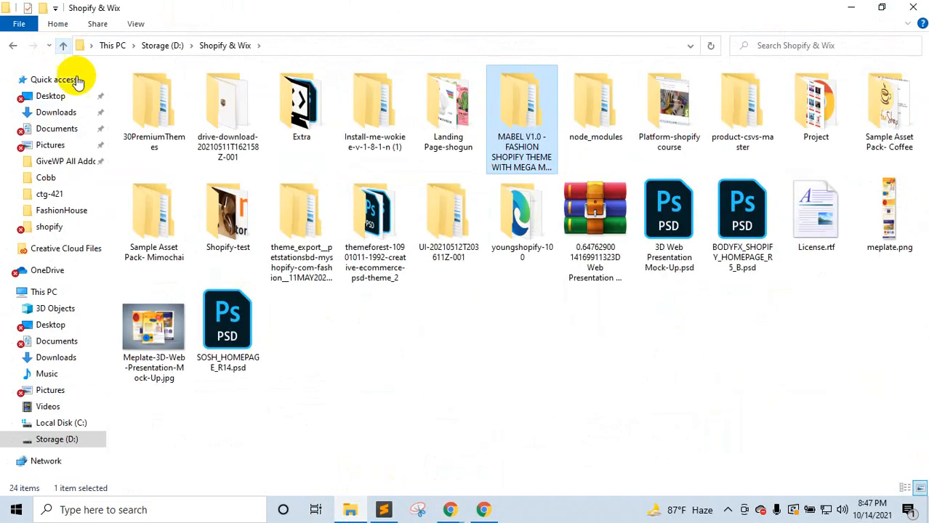
drag(518, 108, 483, 337)
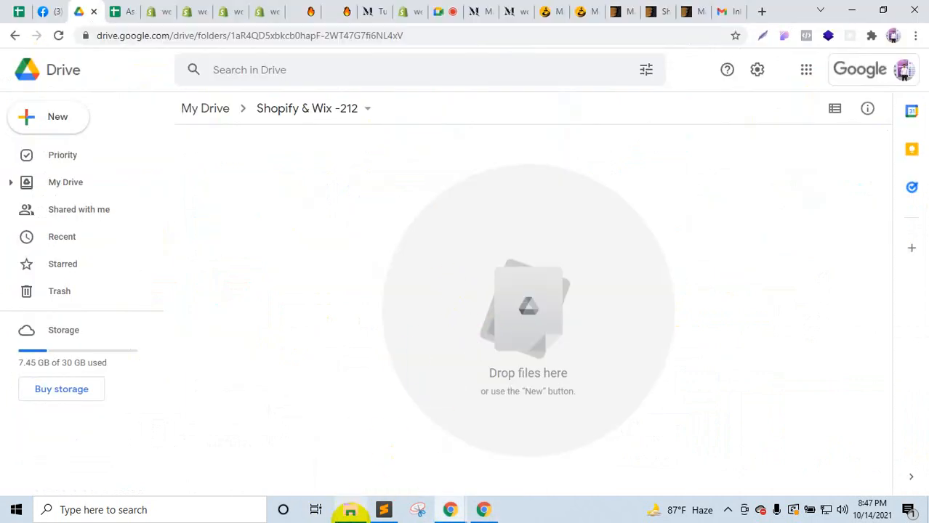
click(351, 510)
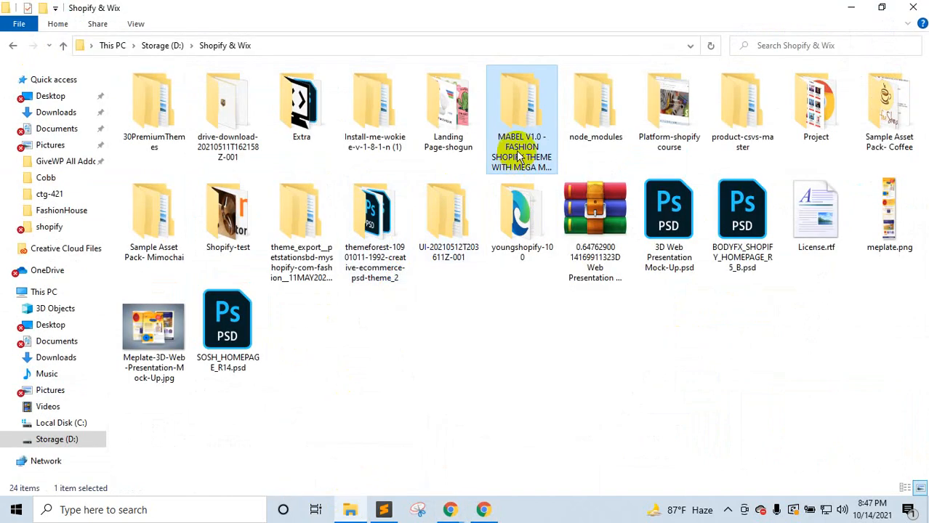
drag(509, 130, 528, 353)
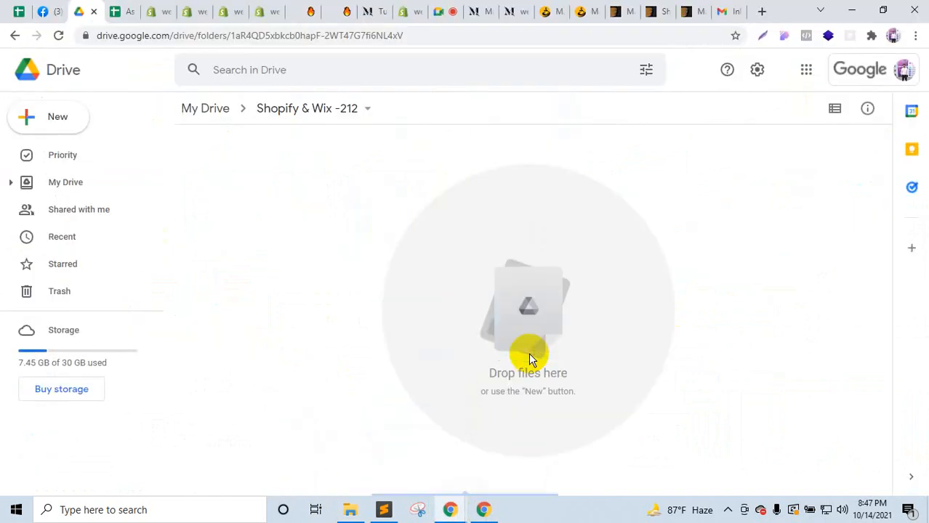
click(301, 118)
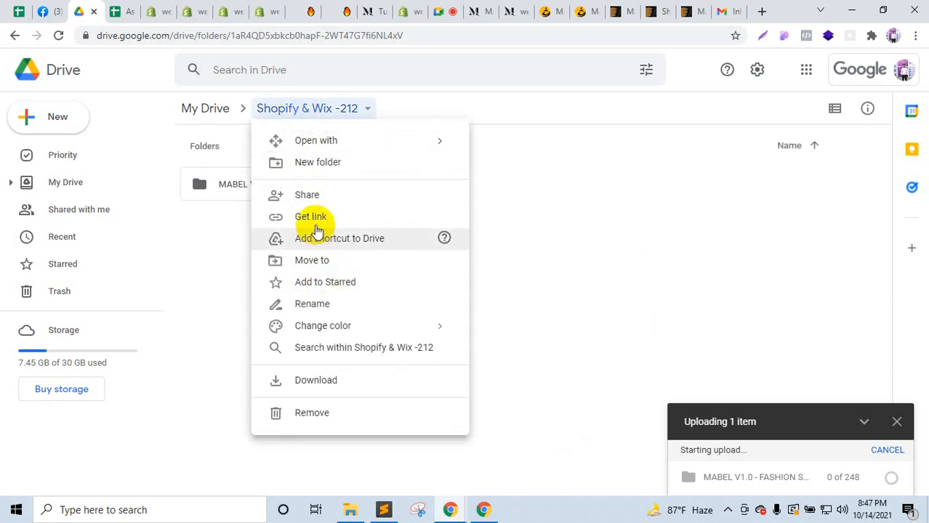
Step: Set the Shopify & Wix -212 folder link to 'Anyone with the link' can view and copy it
click(492, 218)
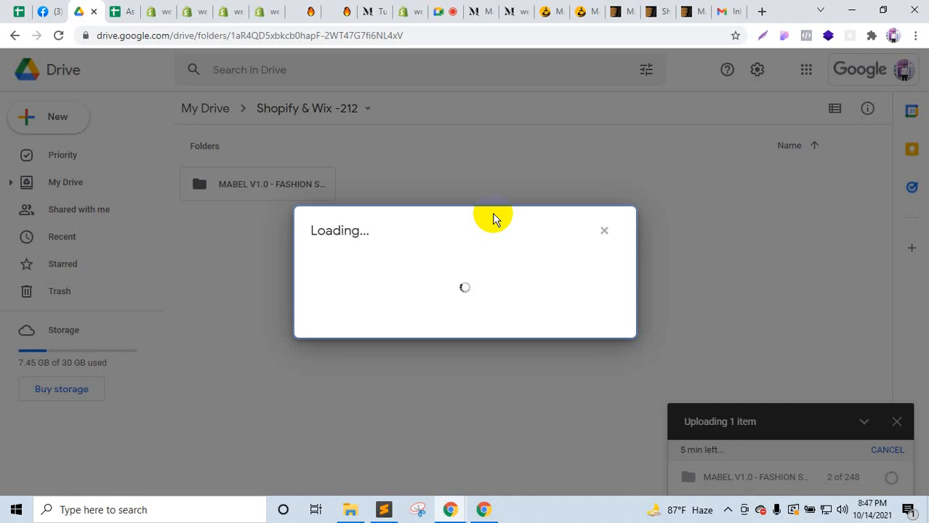
click(357, 332)
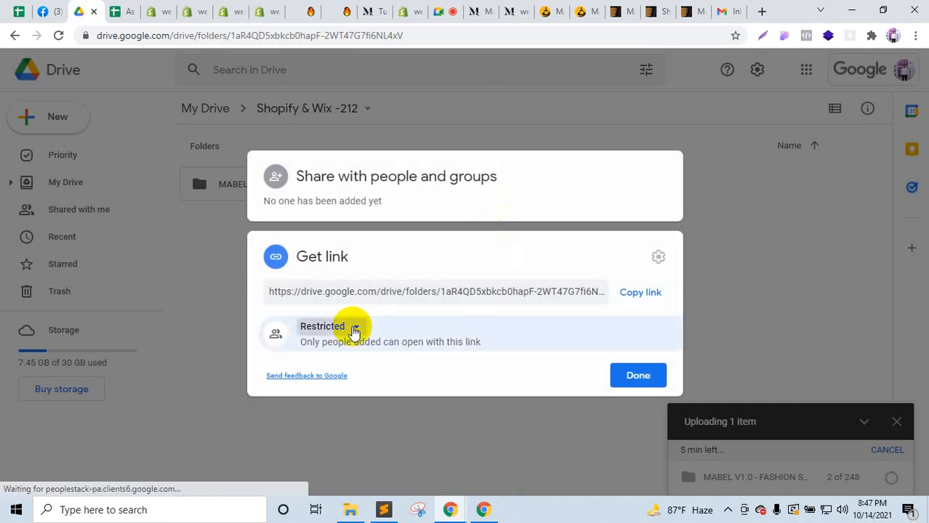
click(367, 444)
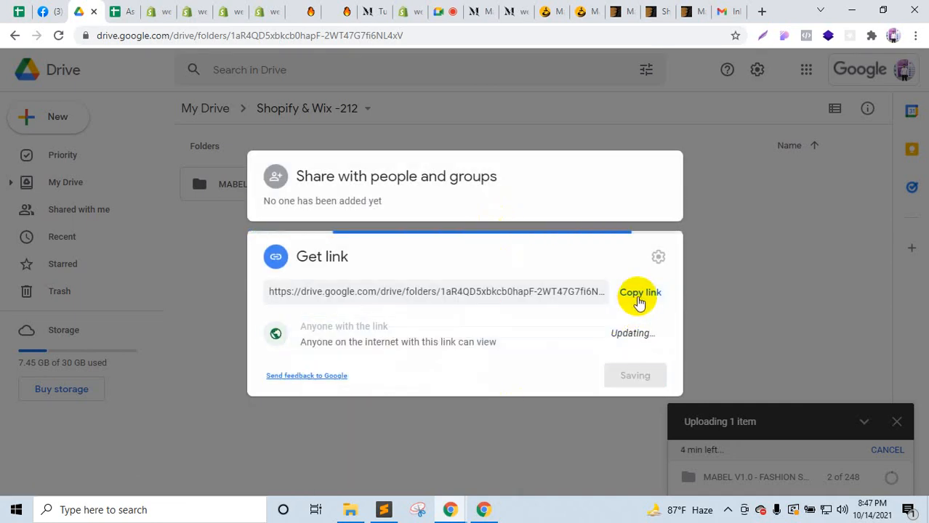
click(639, 293)
click(637, 376)
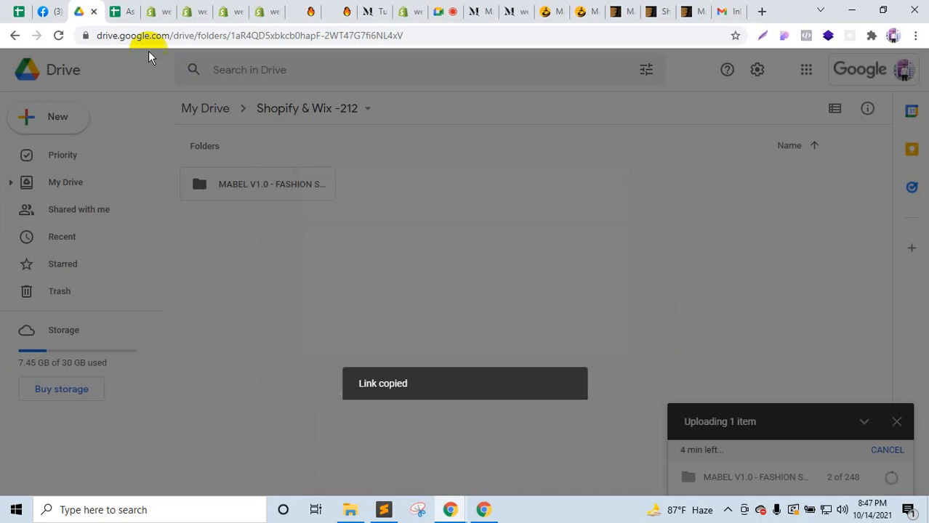
click(45, 11)
Step: Trim the Facebook address back to the class group's main discussion page
scroll(364, 177, up, 10)
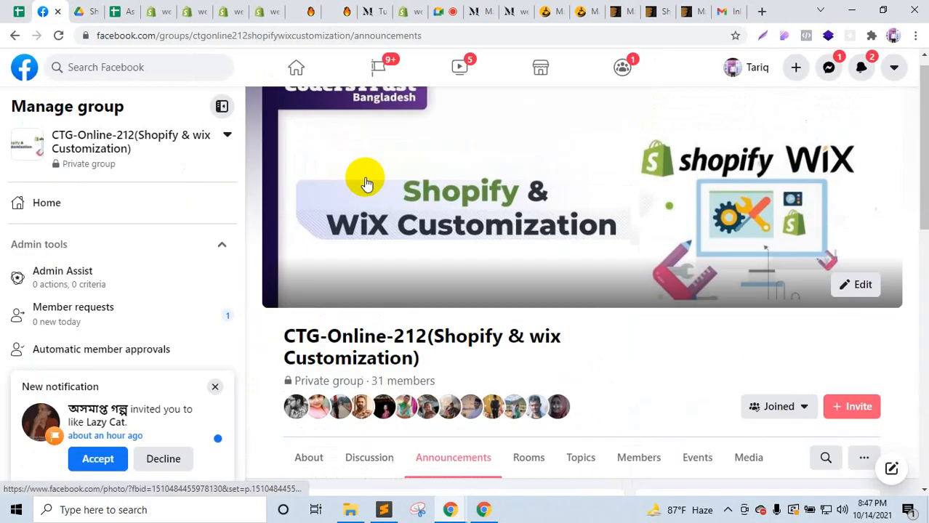
scroll(379, 269, down, 2)
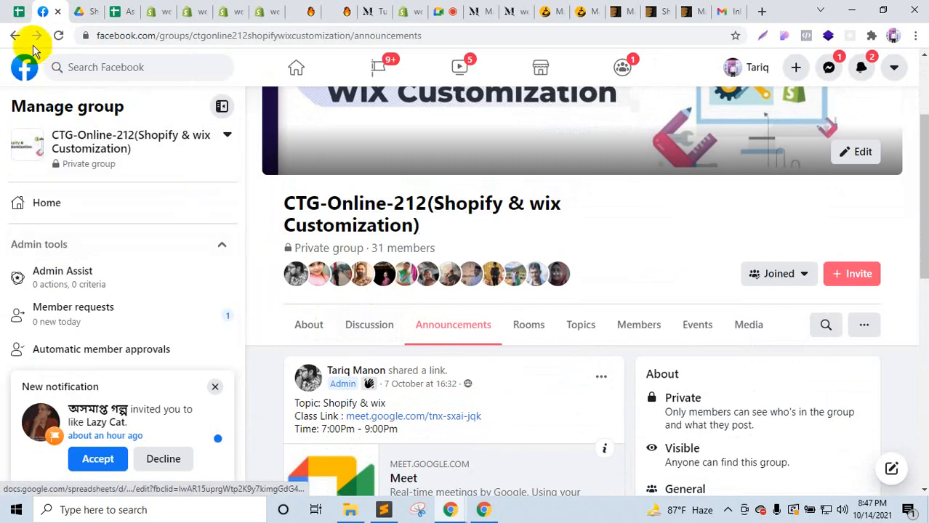
click(14, 35)
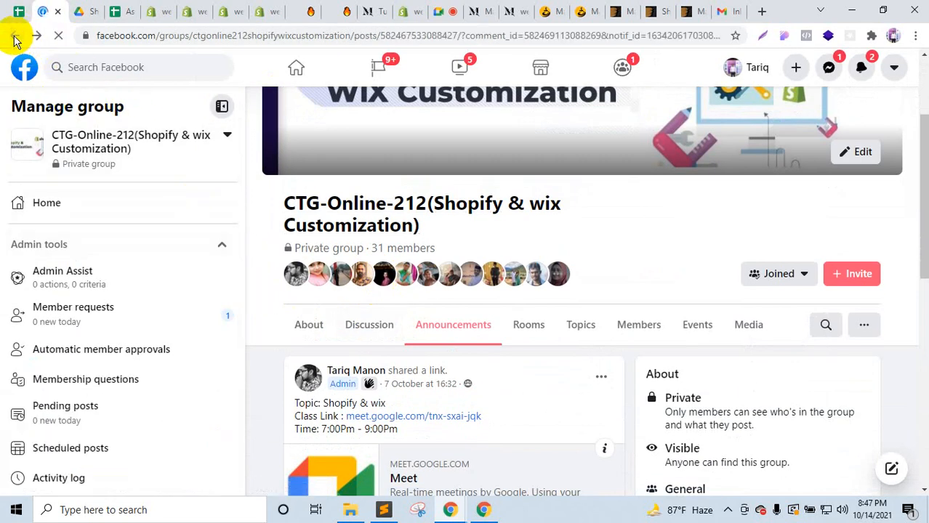
drag(353, 36, 921, 51)
key(BackSpace)
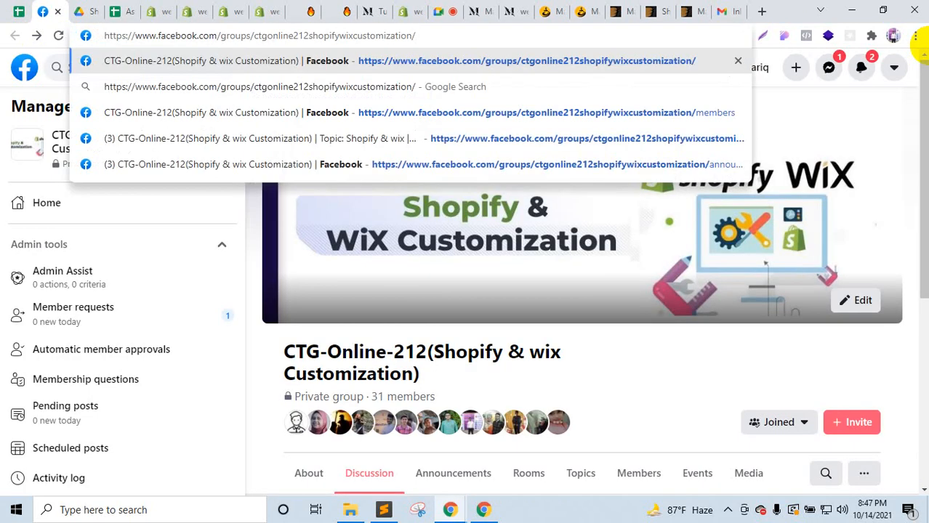
key(Return)
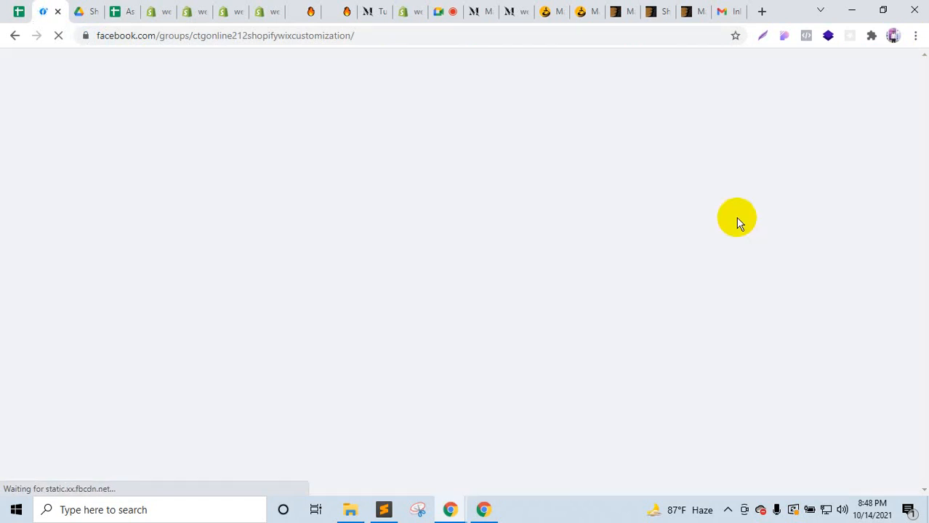
Step: Publish a 'Resource' post containing the Shopify & Wix -212 Drive folder link in the group
scroll(690, 287, down, 4)
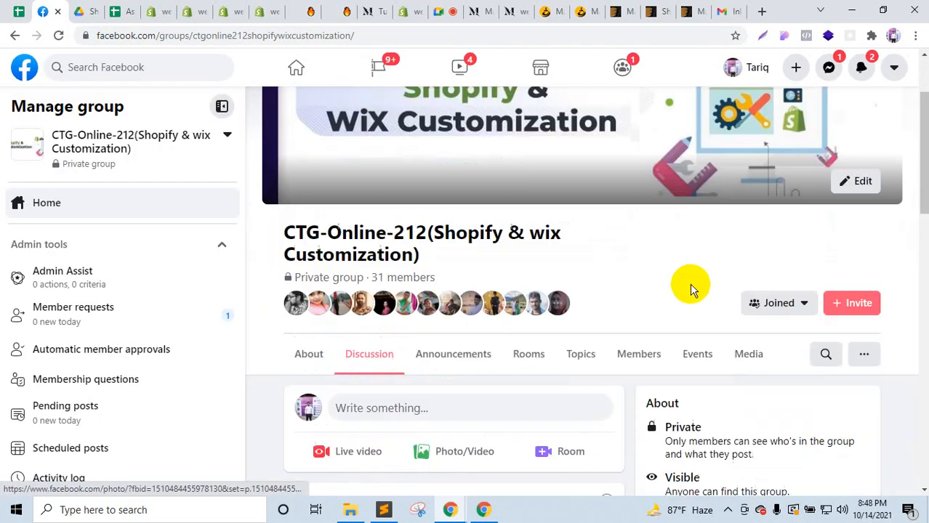
scroll(375, 265, up, 1)
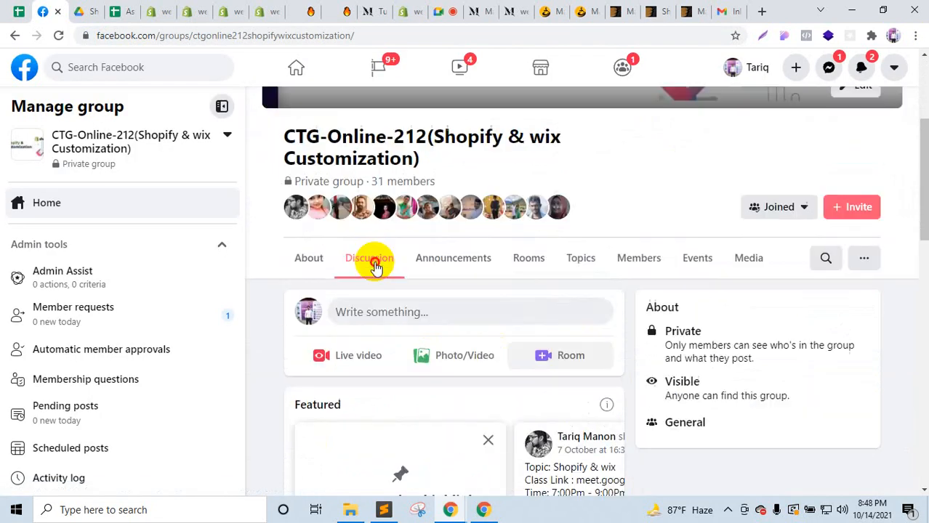
click(372, 311)
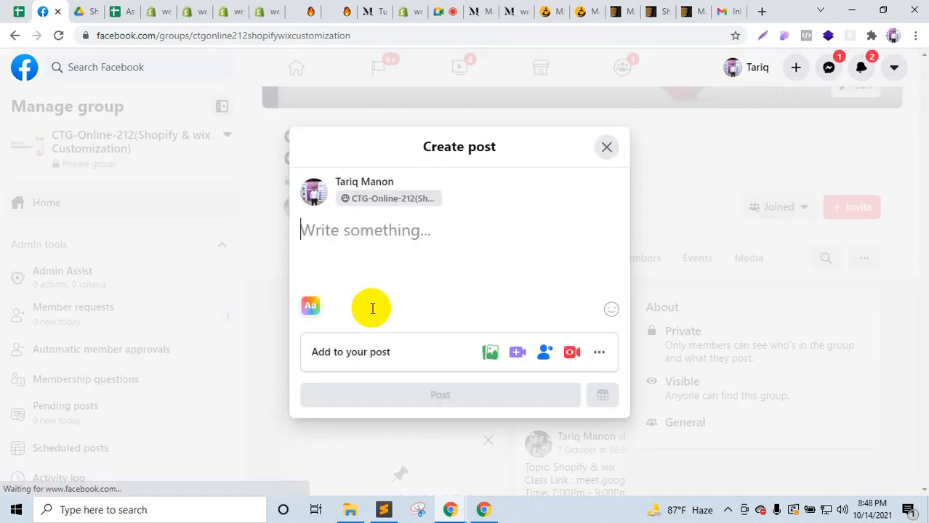
text(REs)
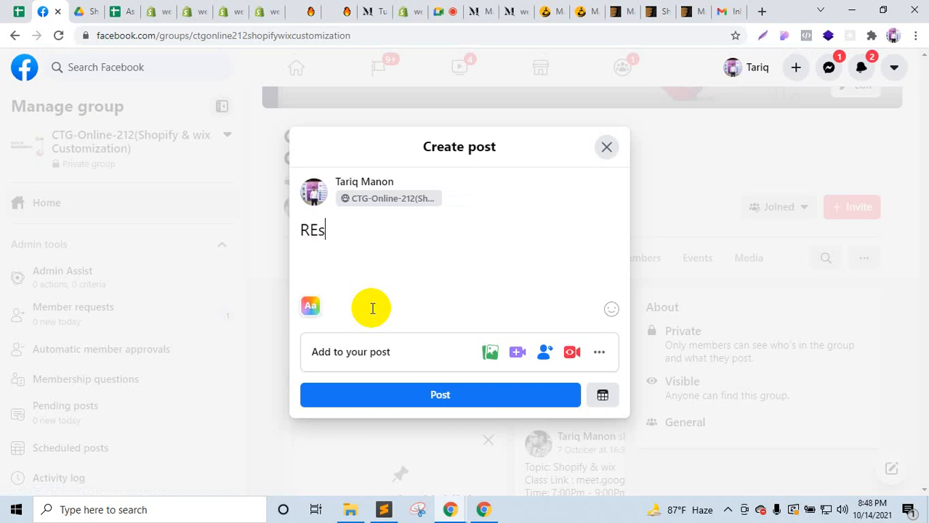
text(ourceource)
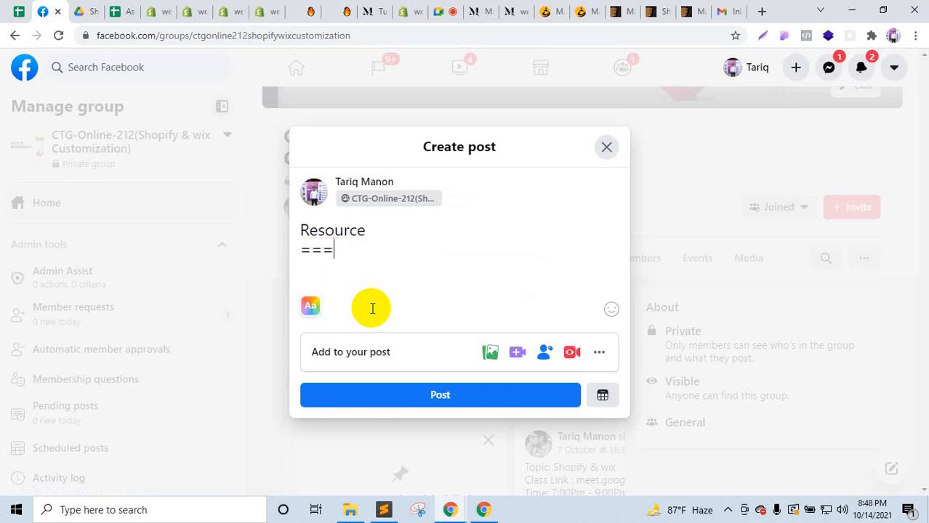
key(ctrl+v)
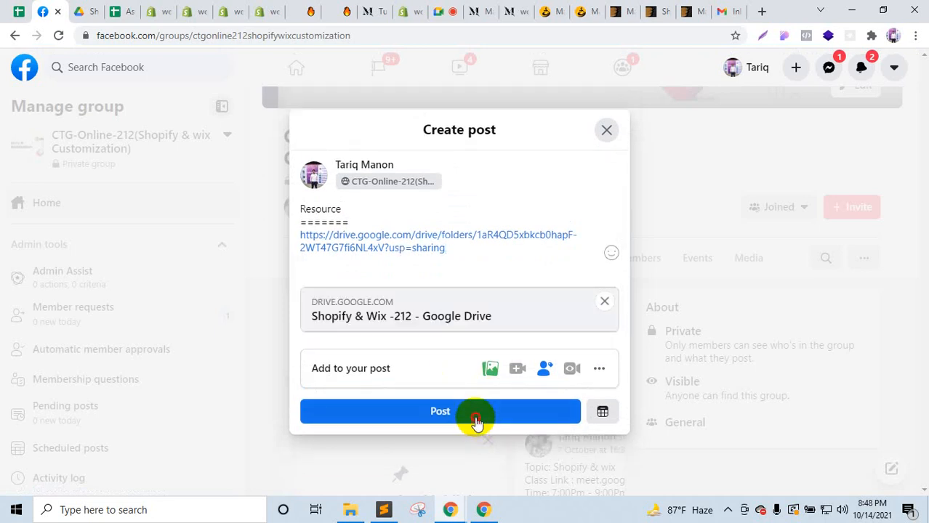
click(474, 420)
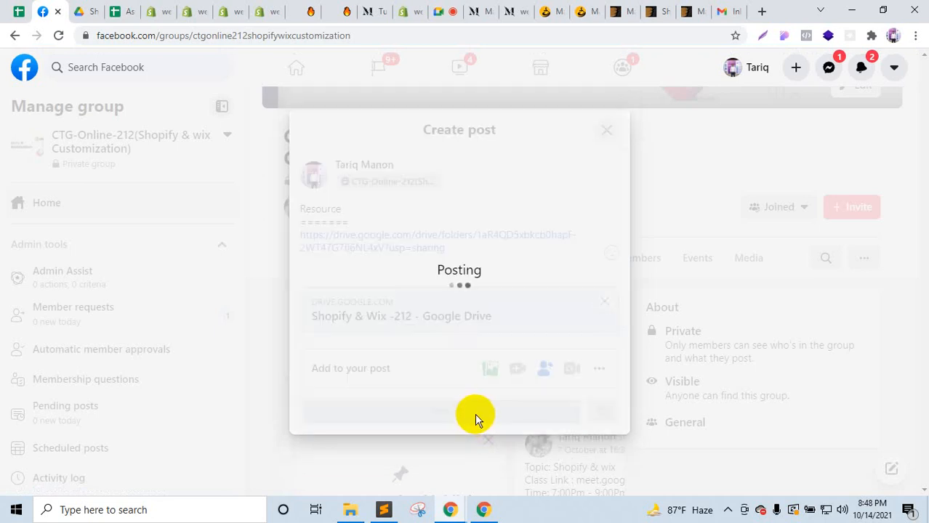
Step: Pin the new Resource post to Featured
scroll(544, 392, down, 5)
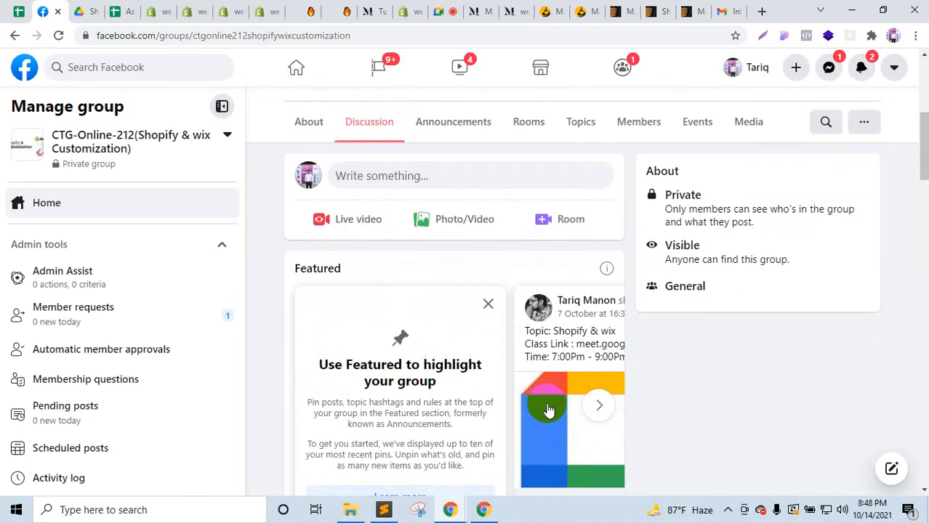
click(602, 305)
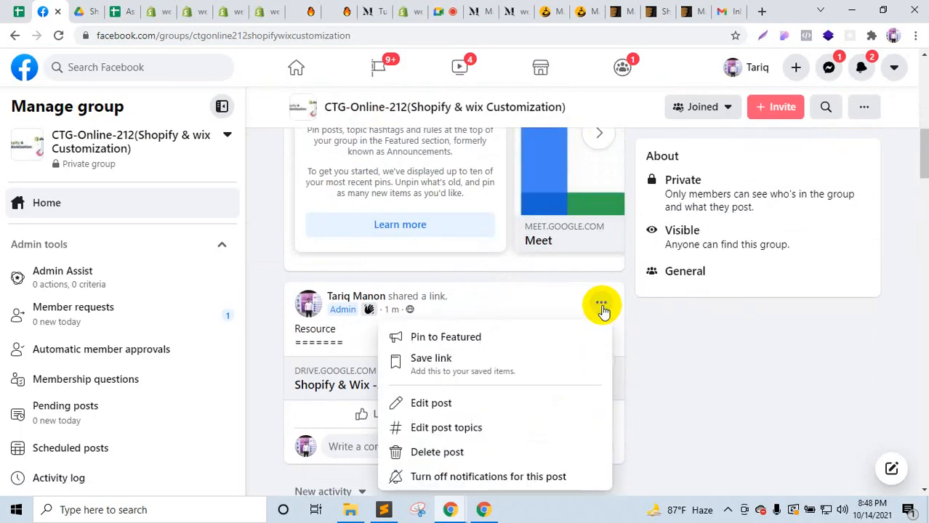
click(462, 346)
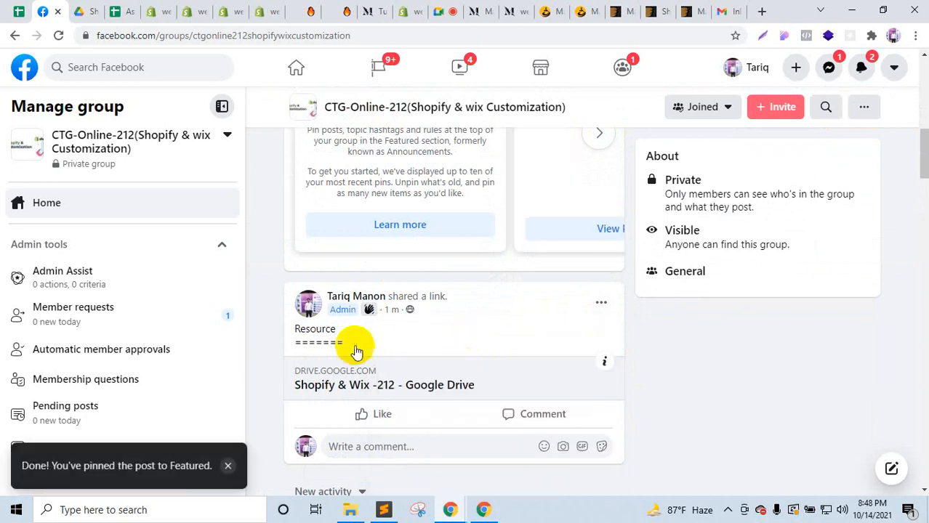
click(81, 11)
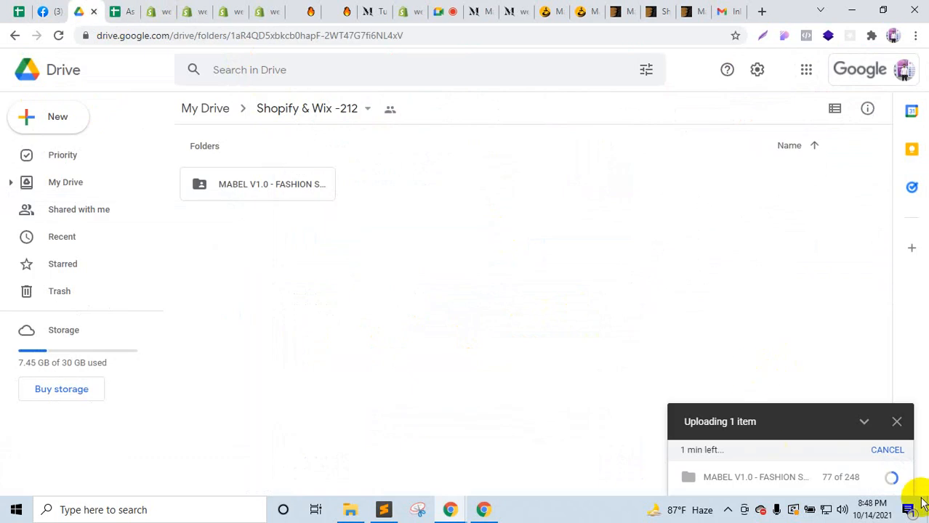
Step: Bring the Google Meet call back to the front via the Sheets tab
click(125, 10)
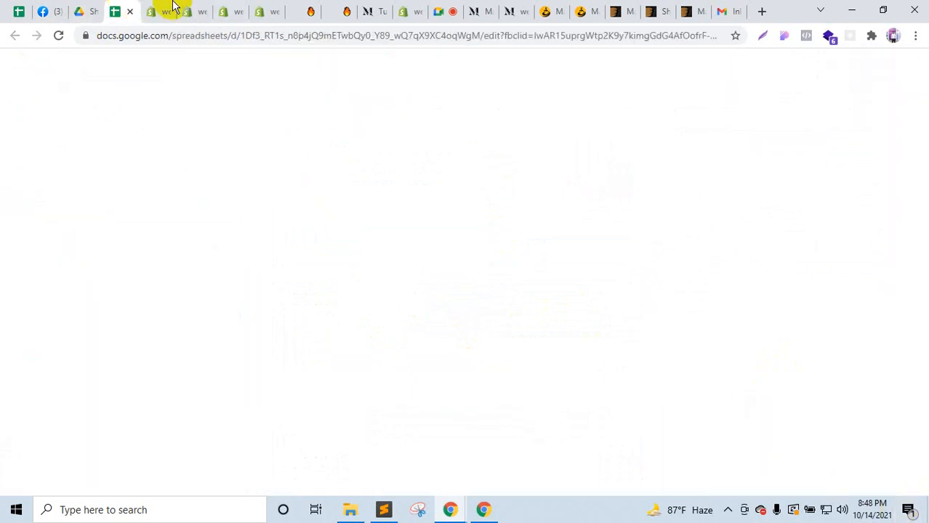
click(442, 10)
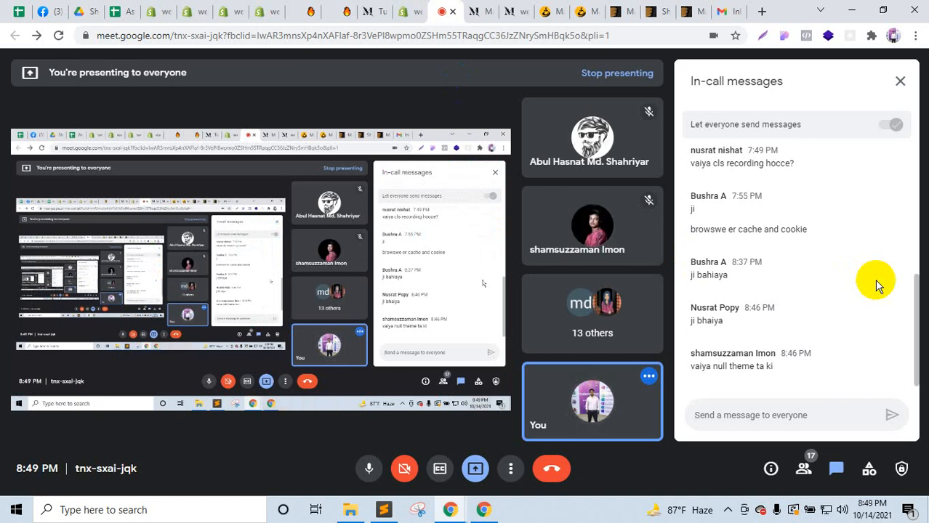
Step: Close the unneeded blog and demo storefront tabs and return to the Google Meet call
click(308, 11)
click(309, 13)
click(309, 13)
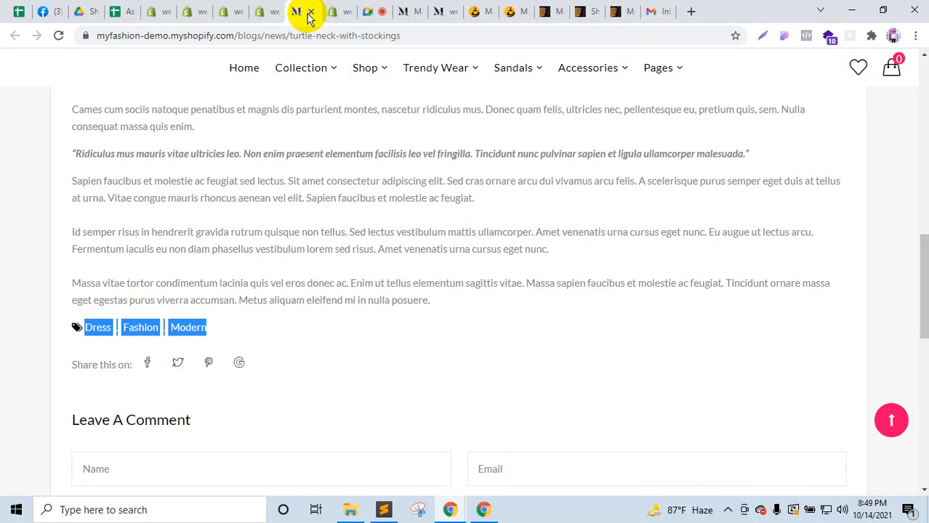
click(309, 13)
click(377, 11)
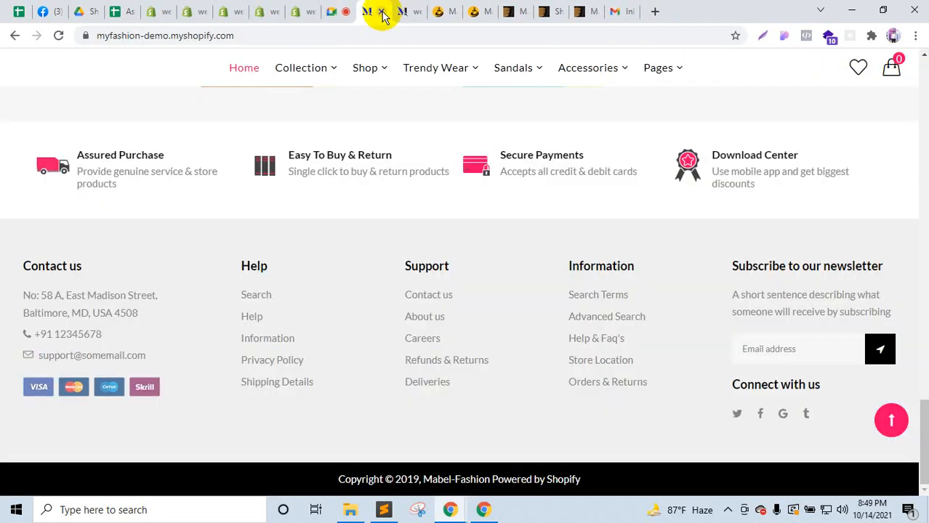
click(384, 13)
click(338, 9)
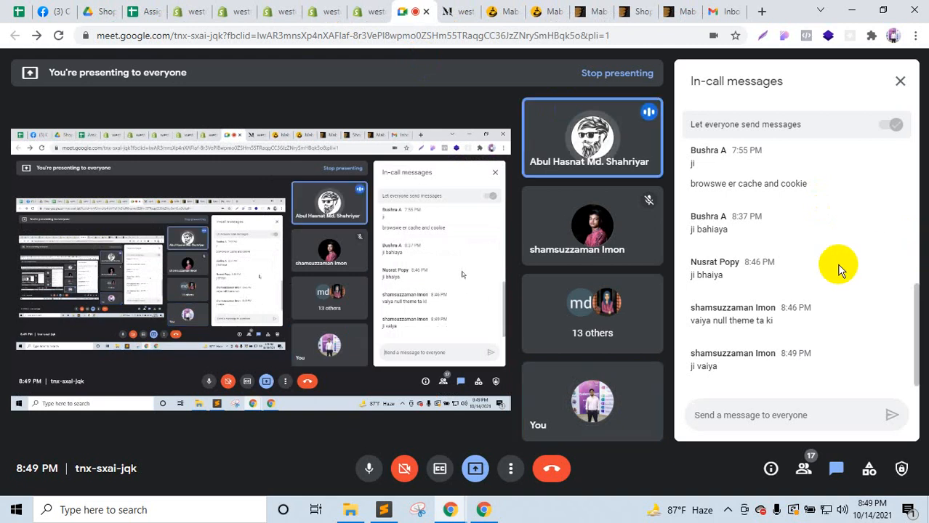
Step: Switch Meet's side panel to the participant list, then show the local Mabel documentation
click(801, 470)
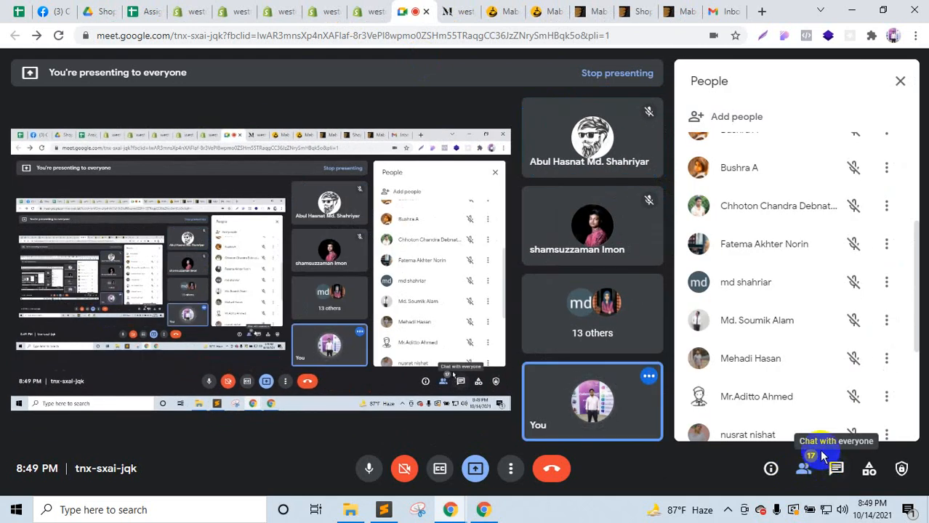
click(506, 10)
click(546, 9)
click(504, 11)
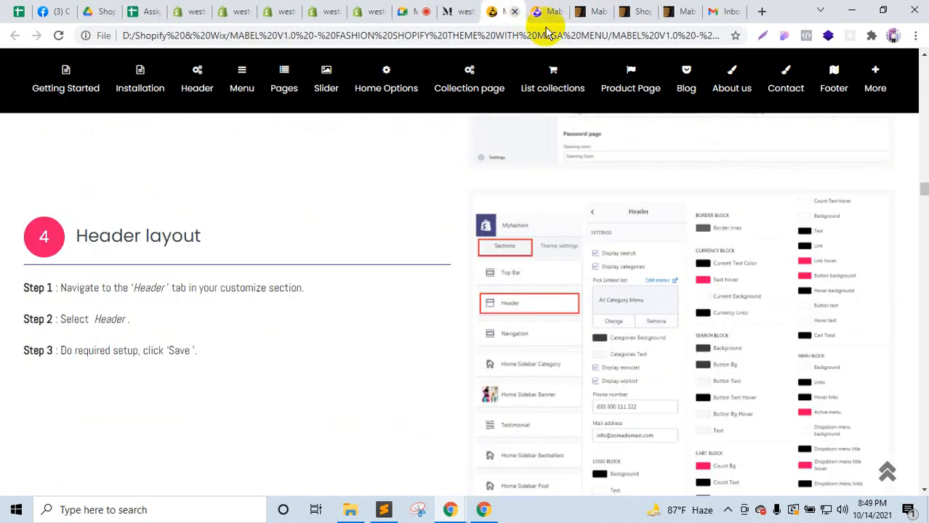
Step: Scroll back to the top of the Mabel documentation
scroll(680, 418, up, 4)
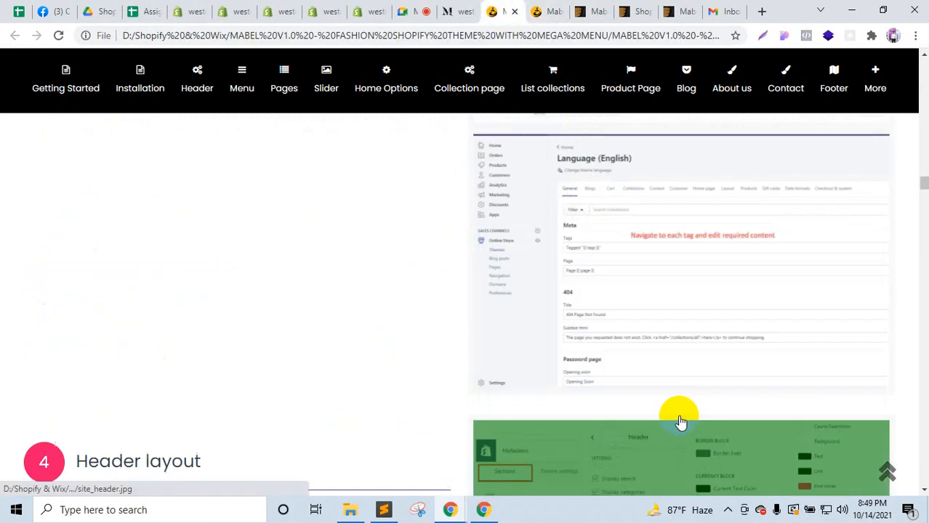
scroll(680, 421, up, 15)
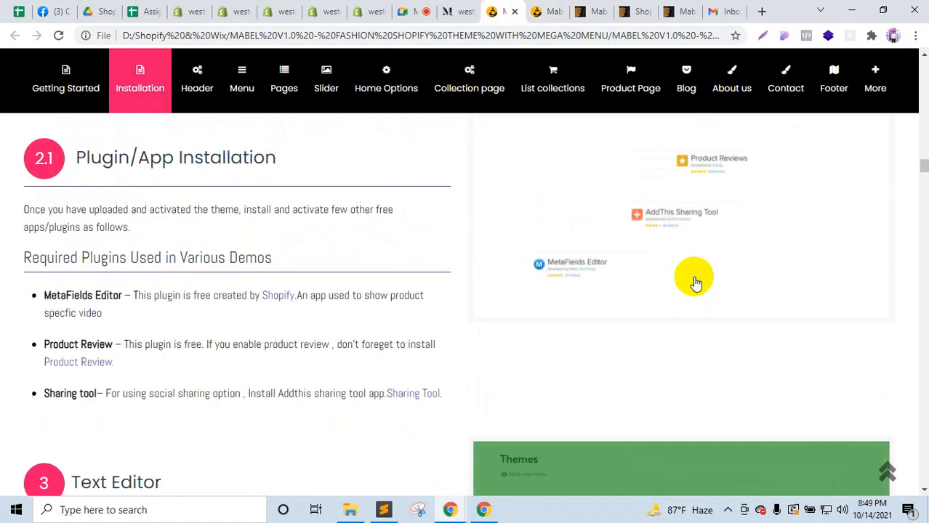
scroll(696, 284, up, 5)
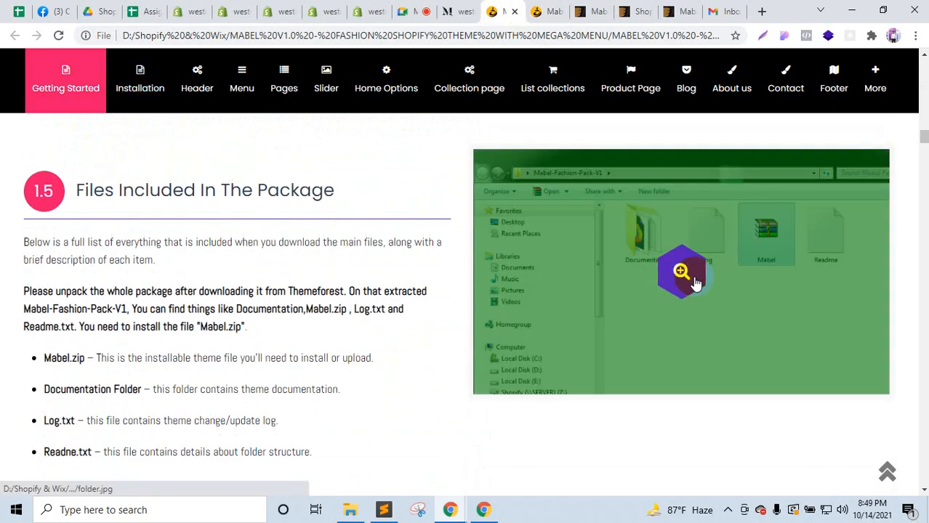
scroll(696, 284, up, 6)
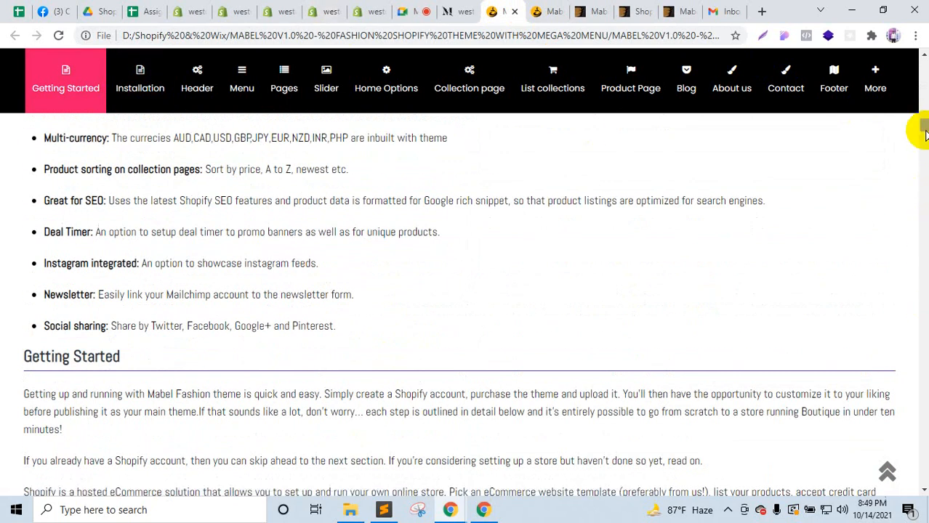
click(886, 470)
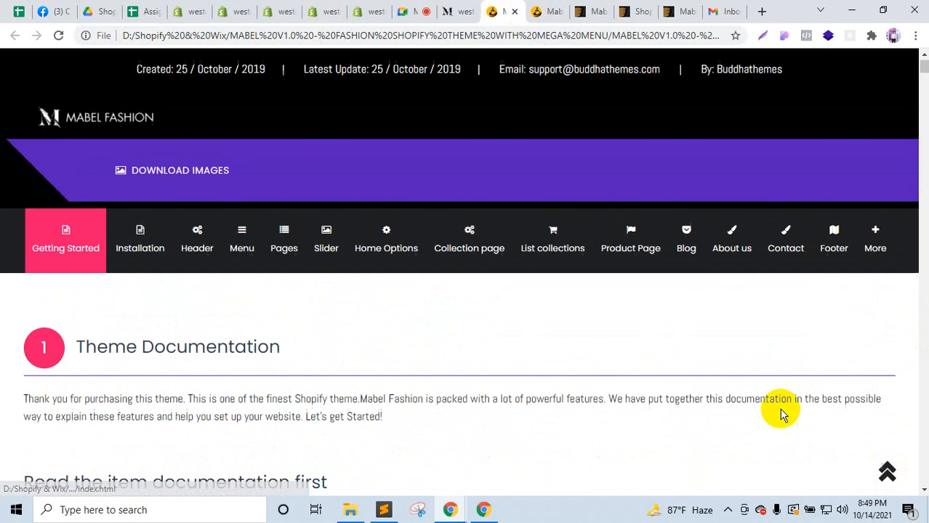
Step: Return to the local Mabel documentation and jump to its Menu Settings section
click(417, 11)
mouse_move(571, 237)
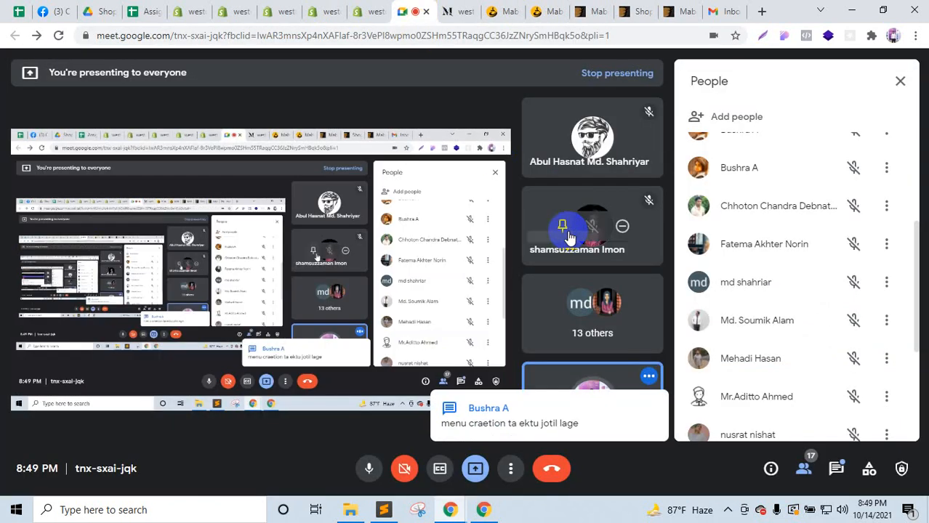
click(462, 11)
click(522, 8)
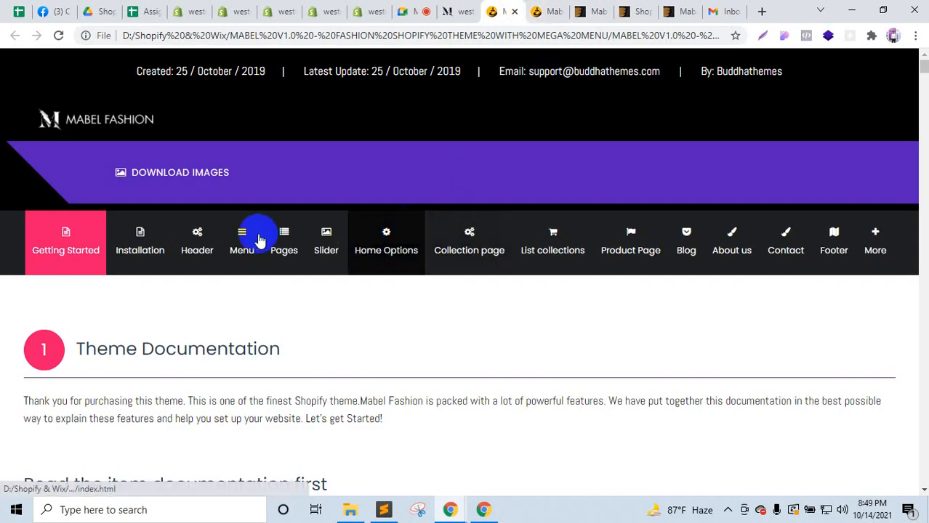
click(257, 234)
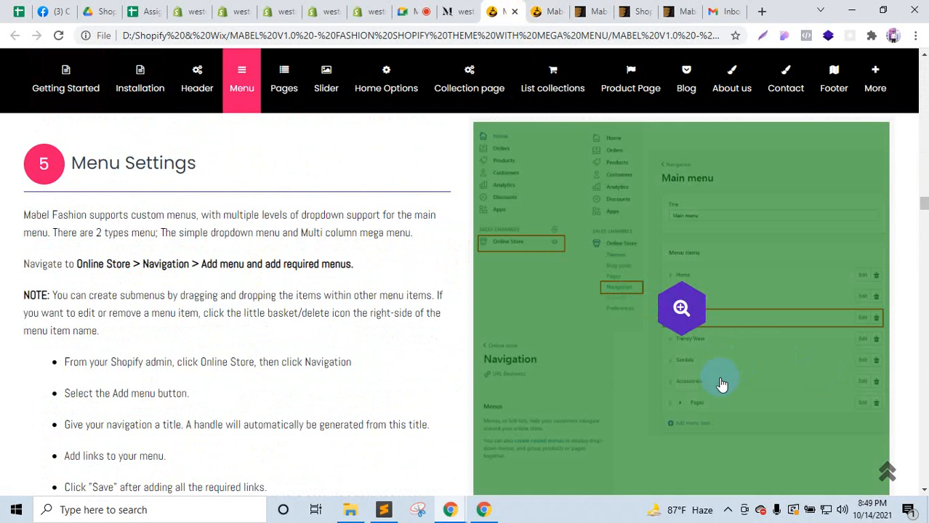
Step: Scroll through Menu Settings to the Mega Menu video, then return to Google Meet
scroll(722, 384, down, 5)
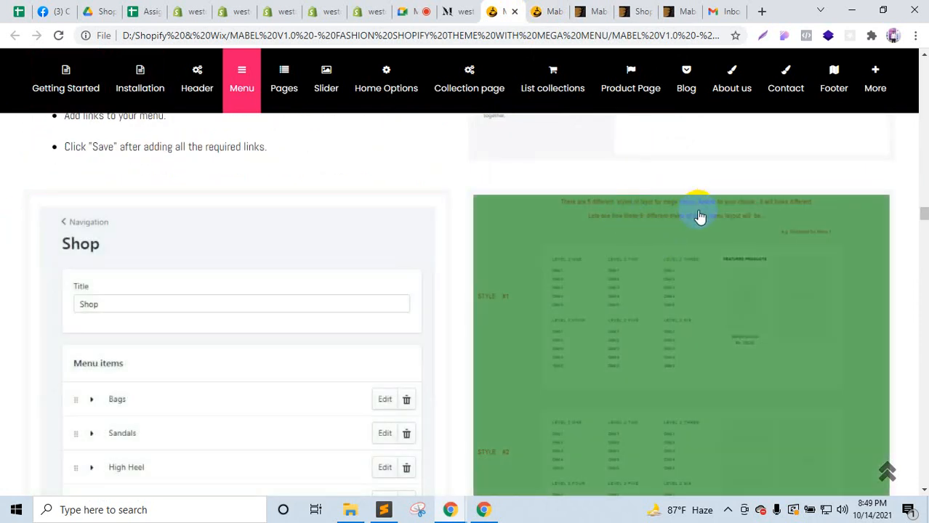
scroll(654, 270, down, 7)
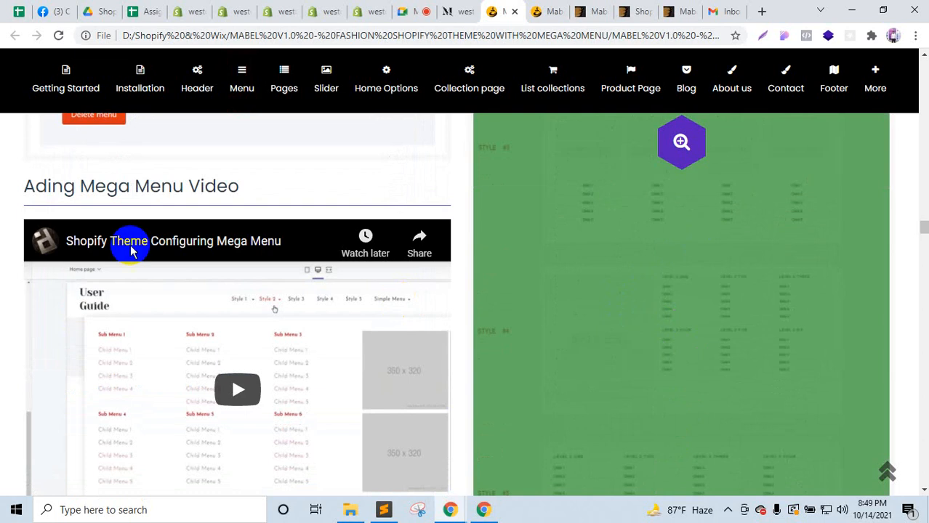
scroll(246, 390, down, 6)
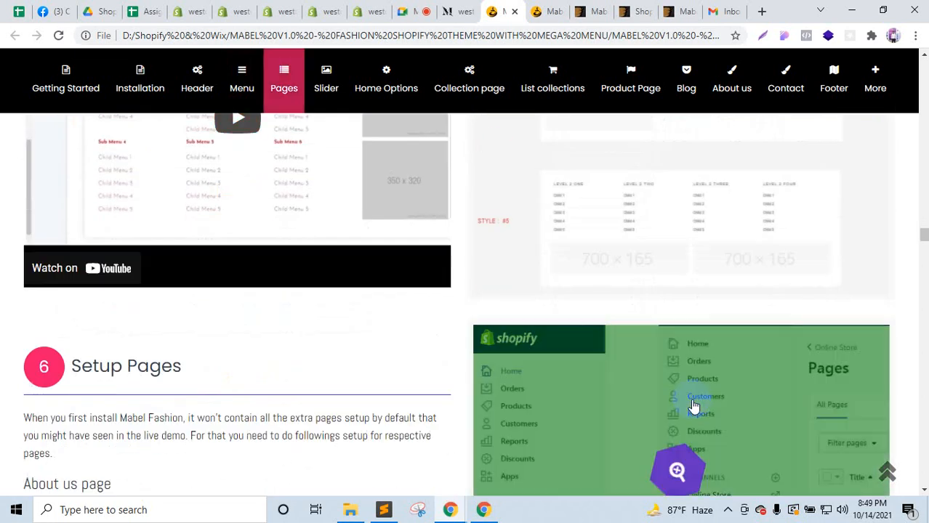
scroll(163, 336, up, 5)
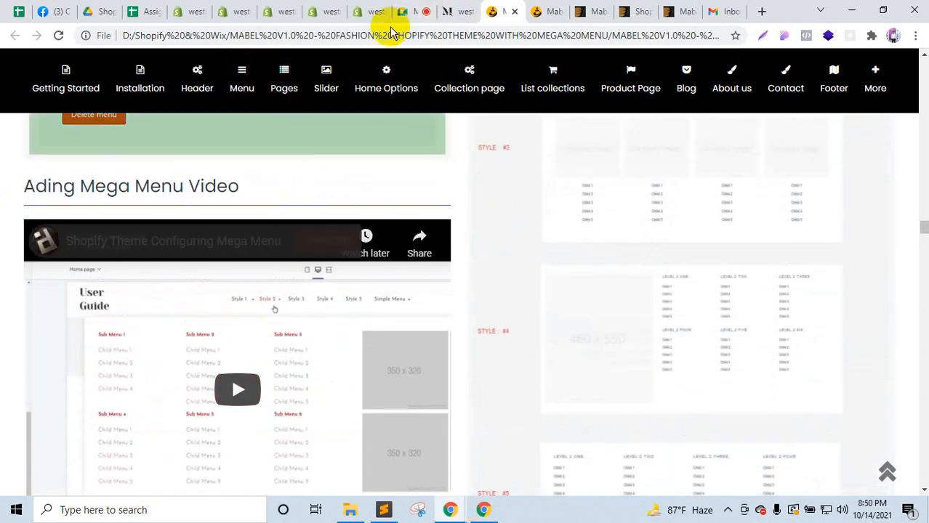
click(405, 10)
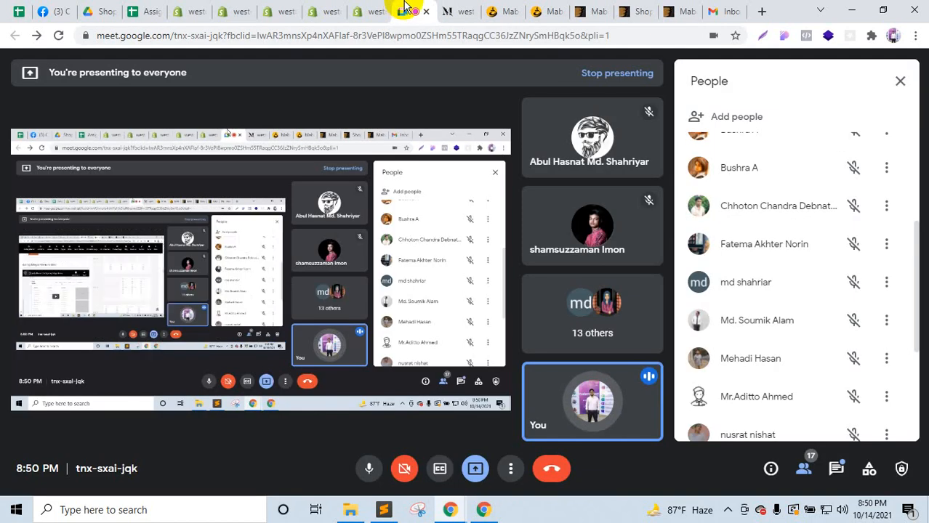
Step: Open Meet's in-call messages to read the class chat, then return to the local Mabel docs
click(545, 9)
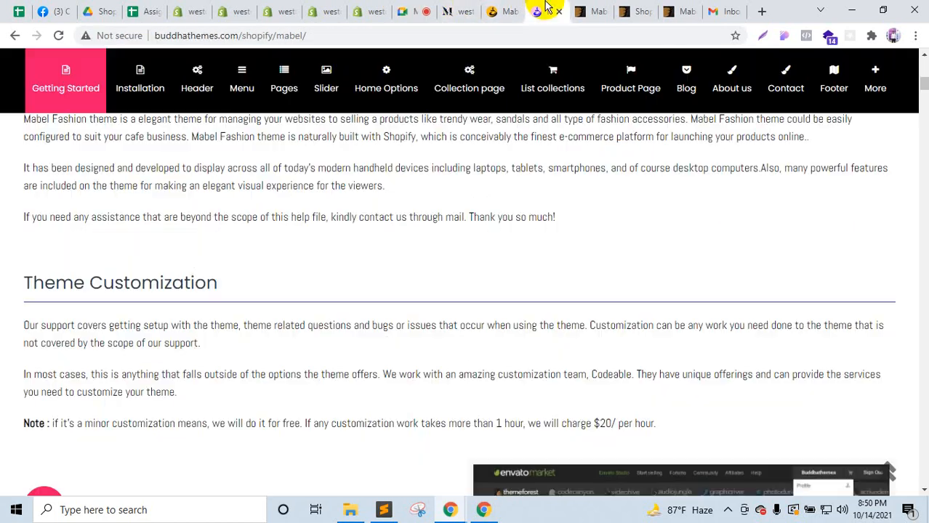
click(429, 9)
click(835, 468)
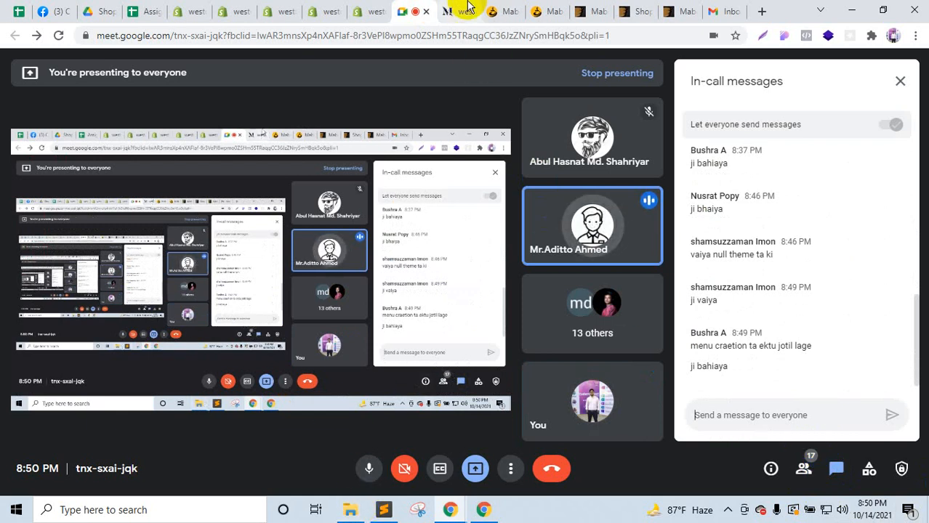
click(514, 7)
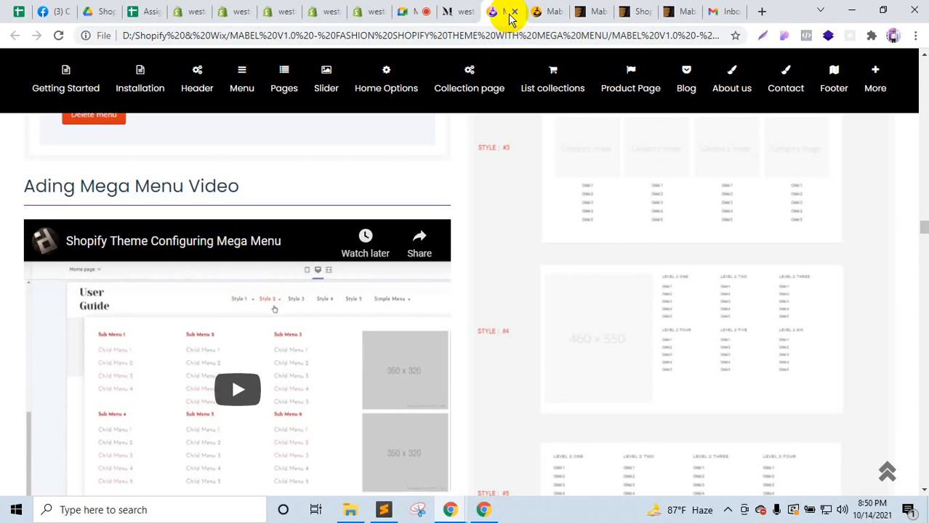
Step: Cycle through the demo store, documentation and ThemeForest tabs, ending on the ThemeForest Mabel item page
click(469, 7)
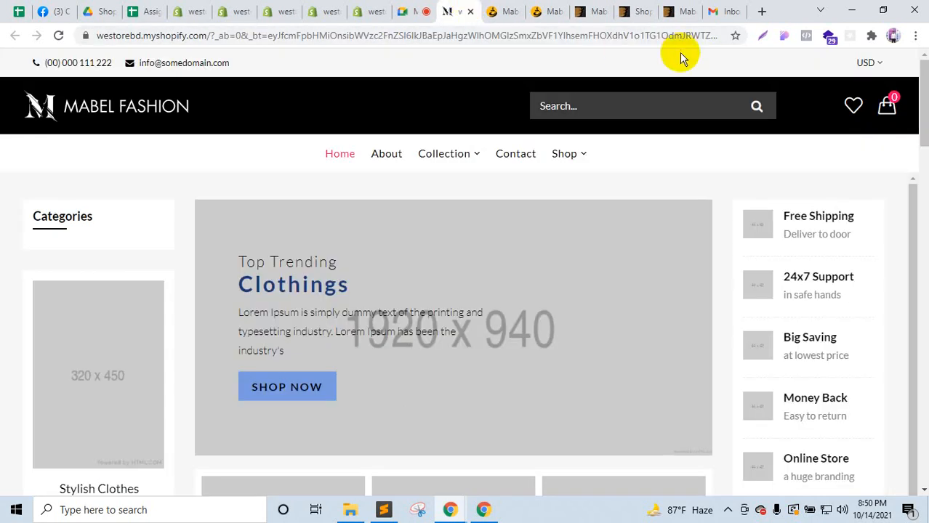
click(564, 8)
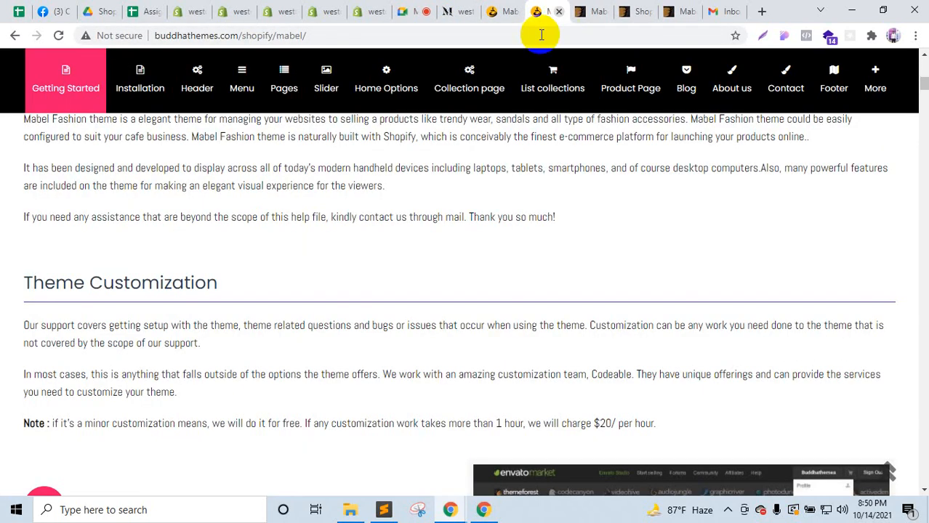
click(509, 9)
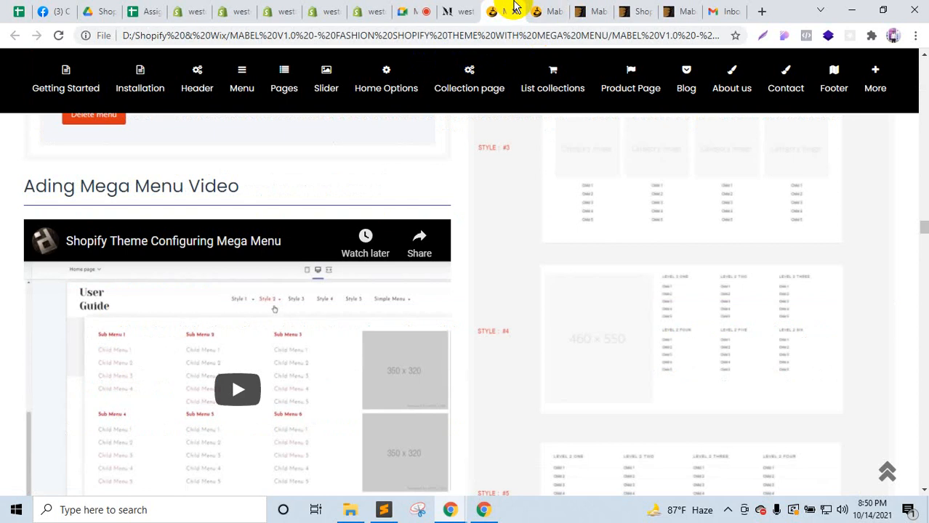
click(473, 7)
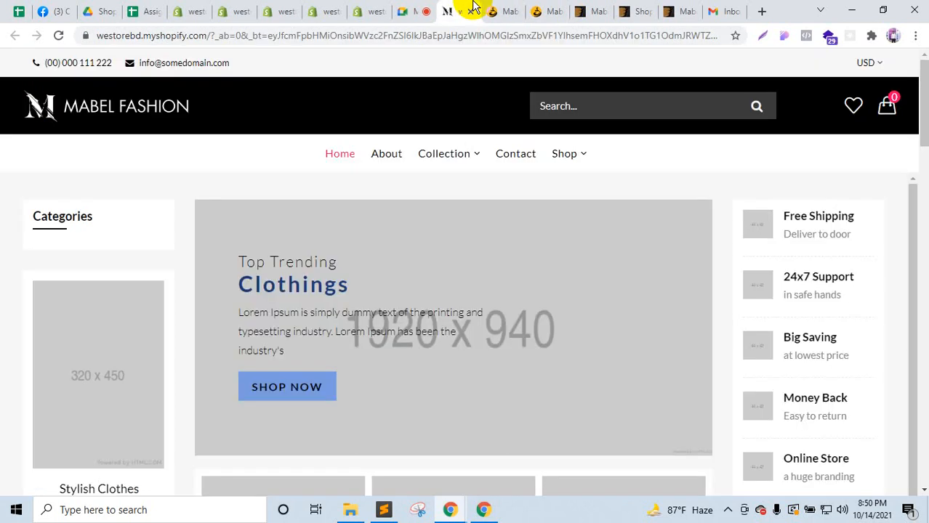
click(549, 8)
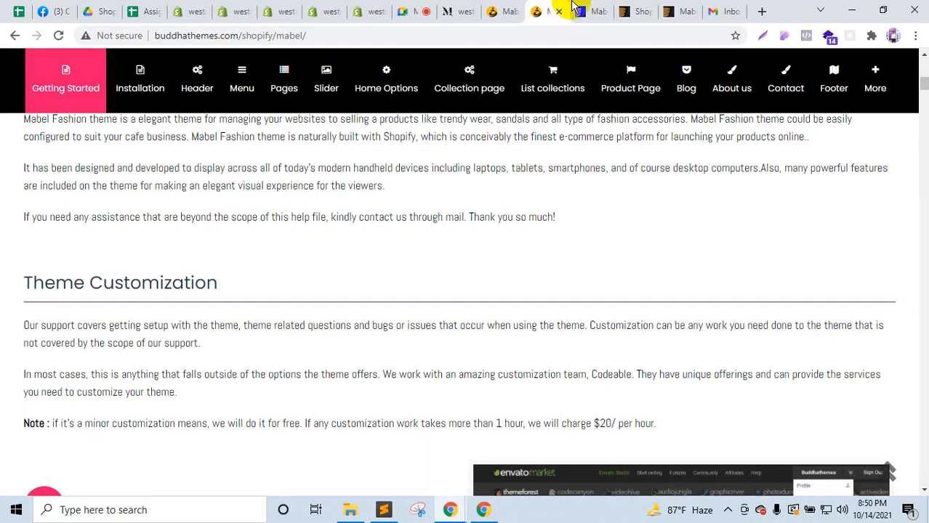
click(574, 7)
click(633, 9)
click(680, 9)
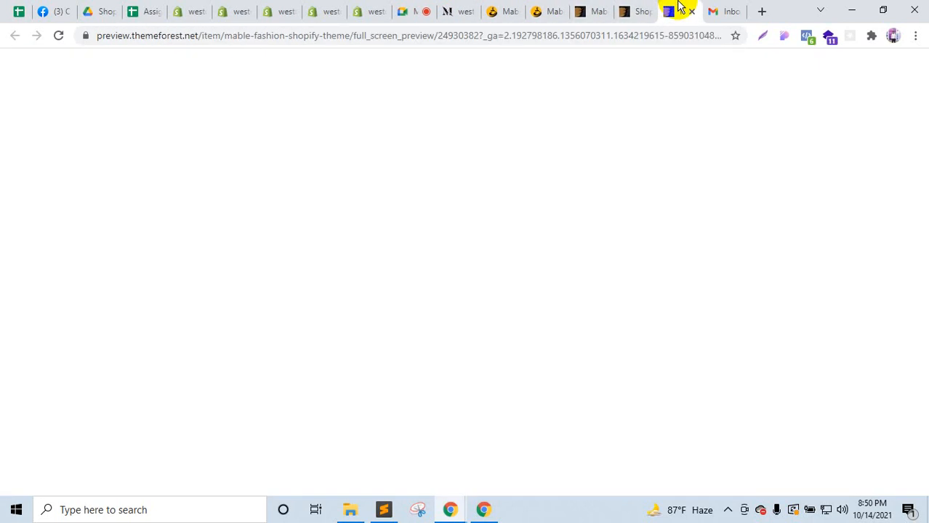
click(498, 9)
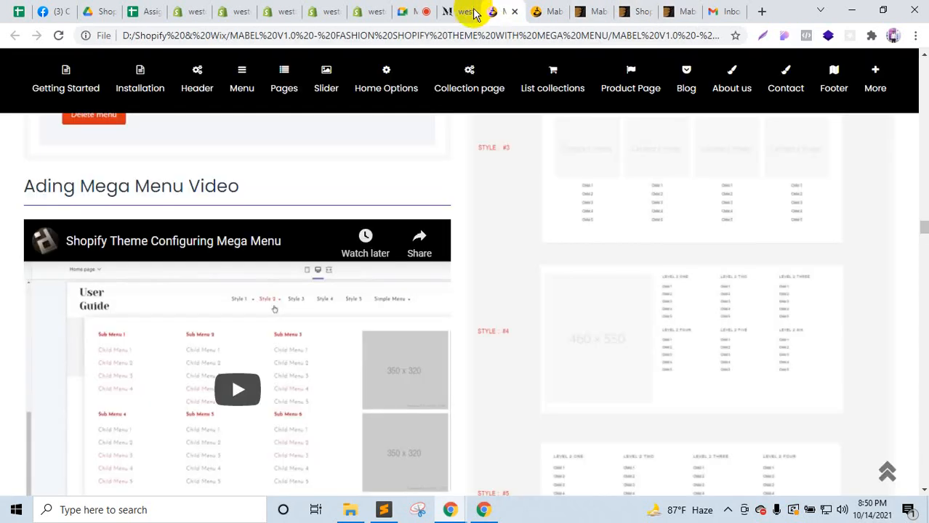
click(469, 7)
click(541, 9)
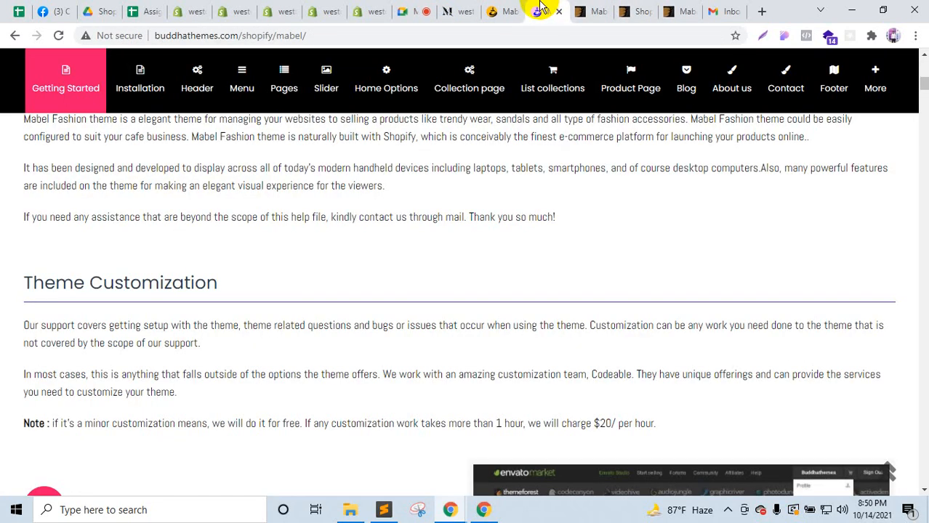
click(469, 10)
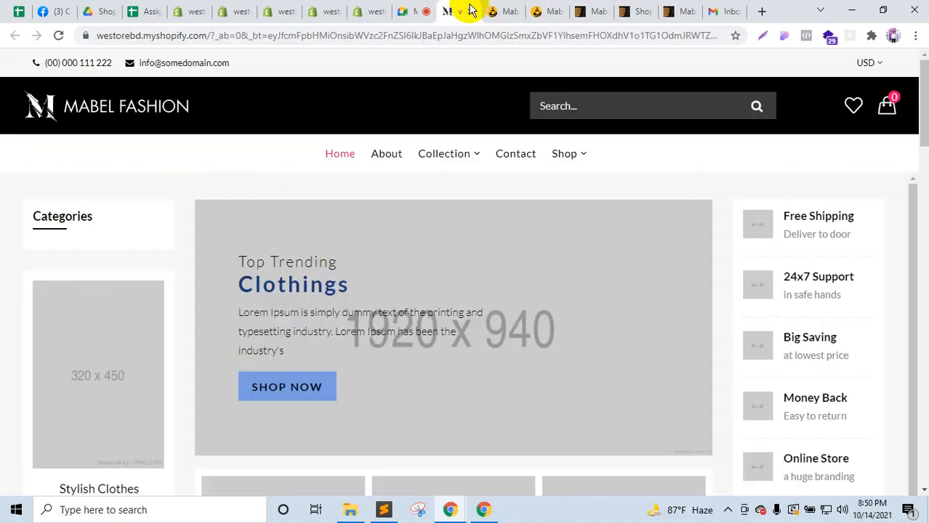
click(504, 8)
click(536, 9)
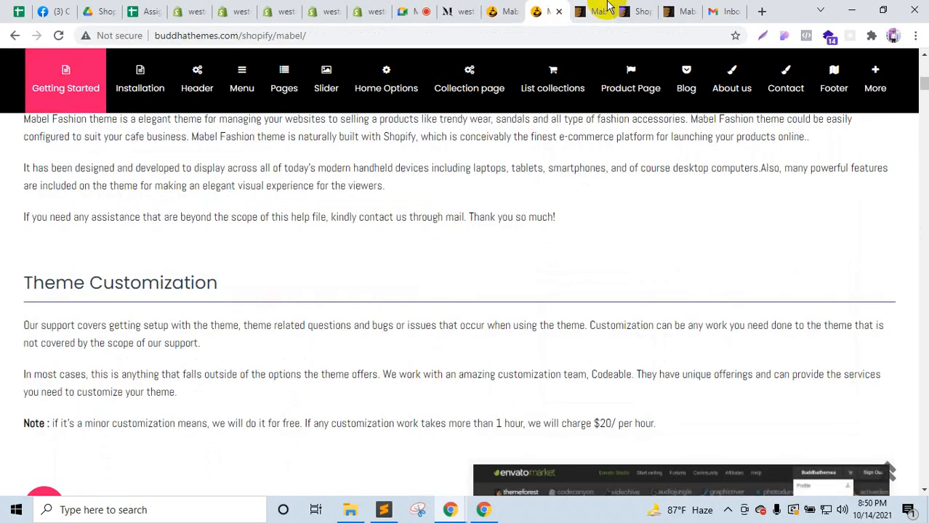
click(594, 9)
scroll(331, 286, down, 4)
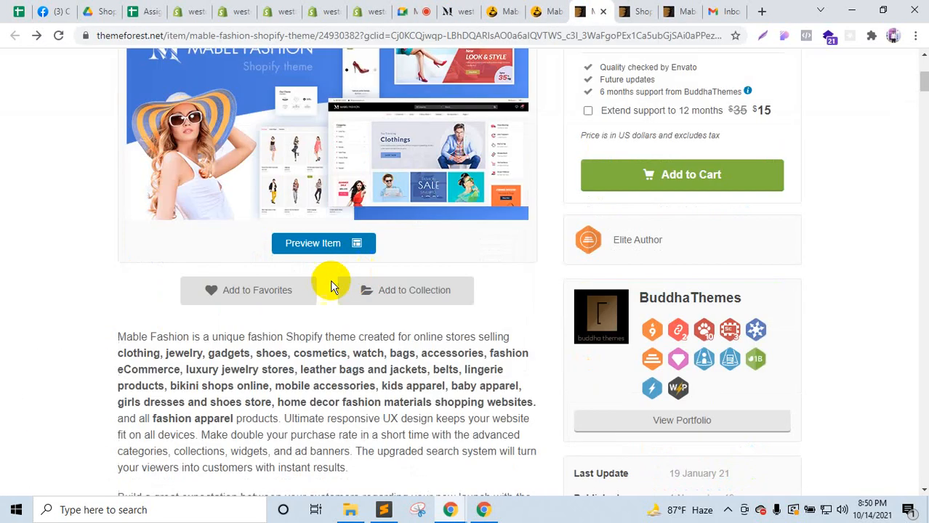
Step: Launch the Mabel full-screen preview and its View Demo store, moving each new tab leftward
click(314, 243)
drag(599, 7, 443, 6)
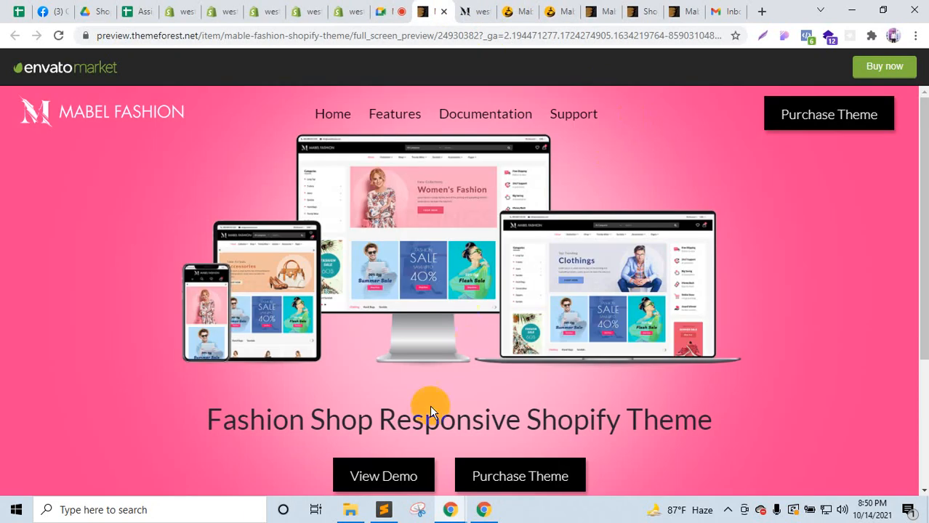
click(394, 481)
mouse_move(446, 7)
mouse_down()
mouse_move(425, 6)
mouse_move(429, 13)
mouse_up()
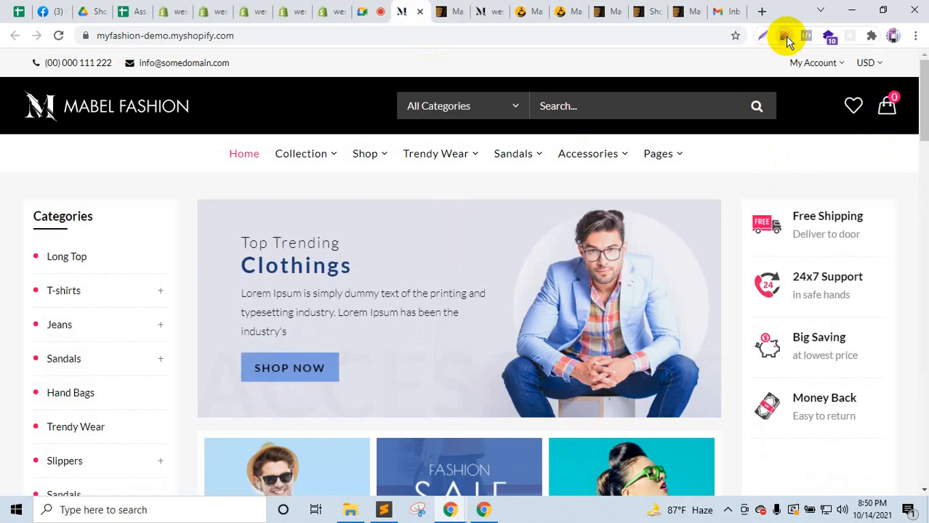
Step: Open the inspector extension's Assets tab and scroll through all the demo store's image thumbnails
click(786, 37)
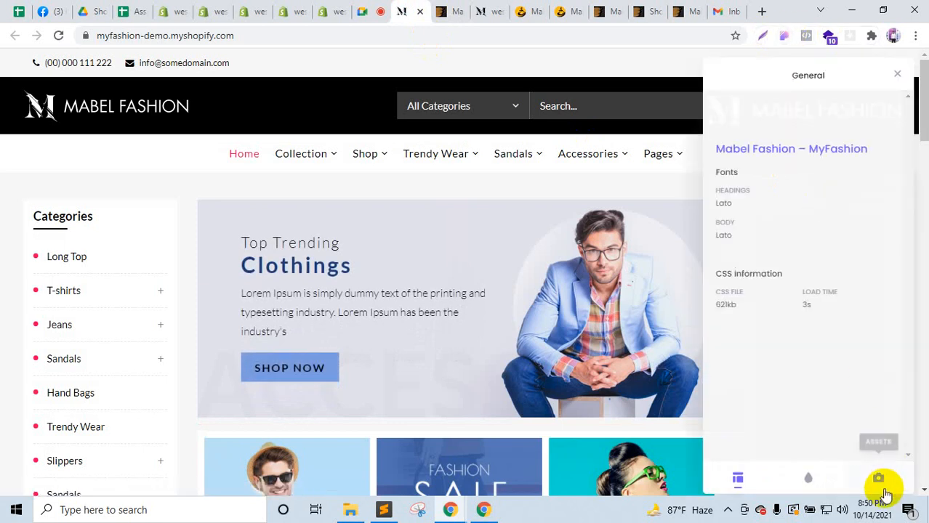
click(878, 480)
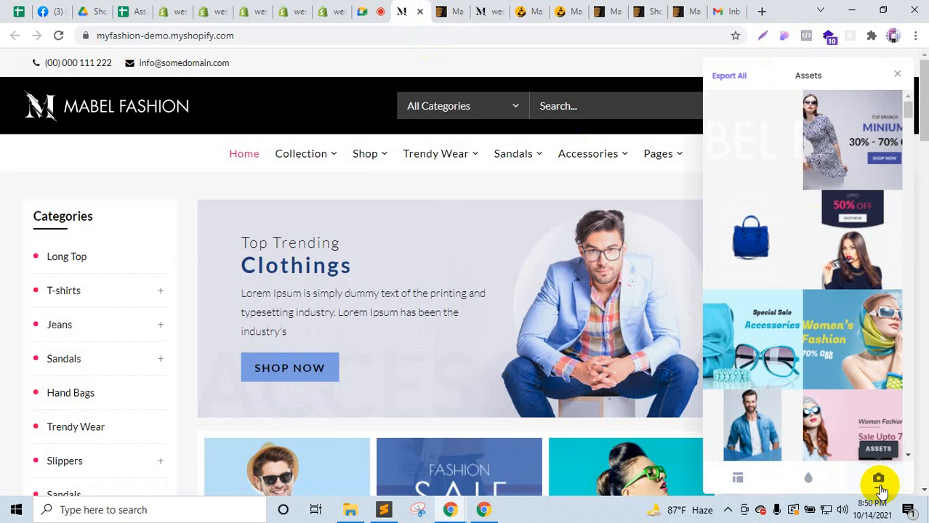
scroll(759, 260, down, 15)
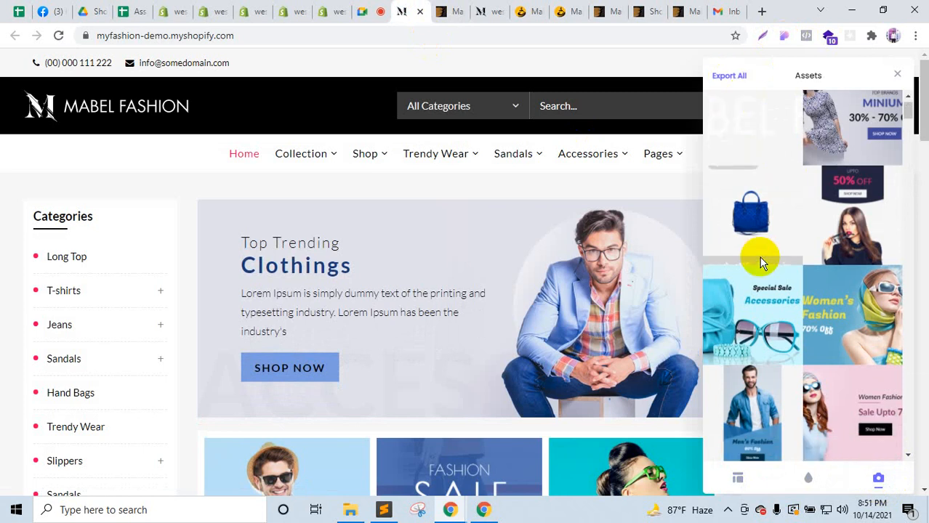
scroll(814, 371, down, 15)
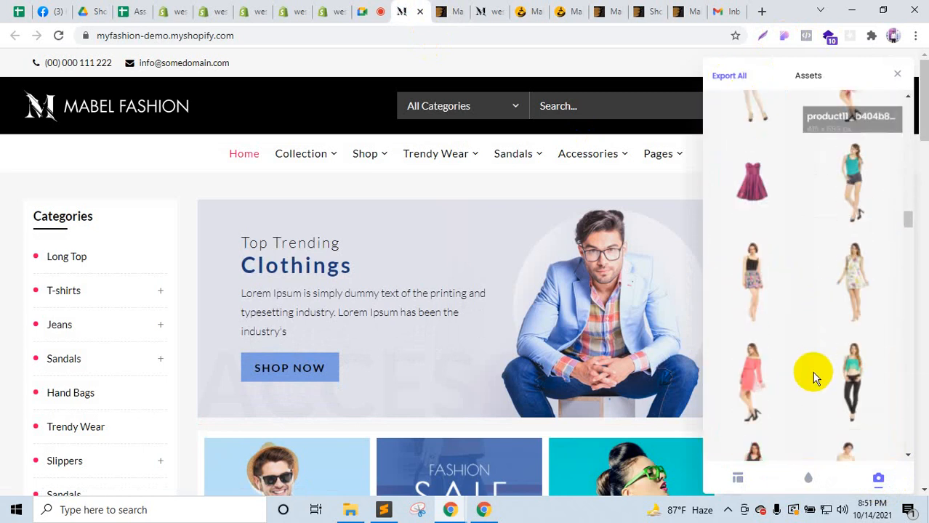
scroll(815, 407, down, 10)
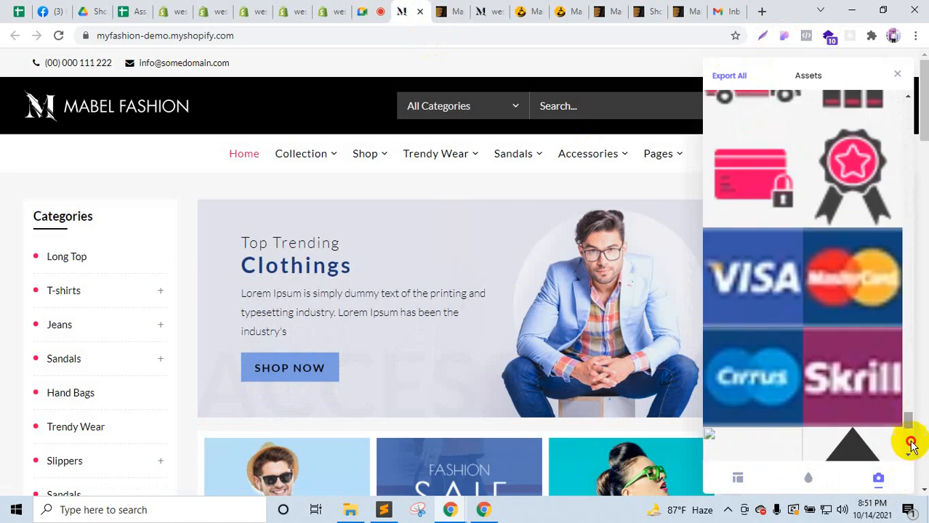
drag(911, 445, 889, 79)
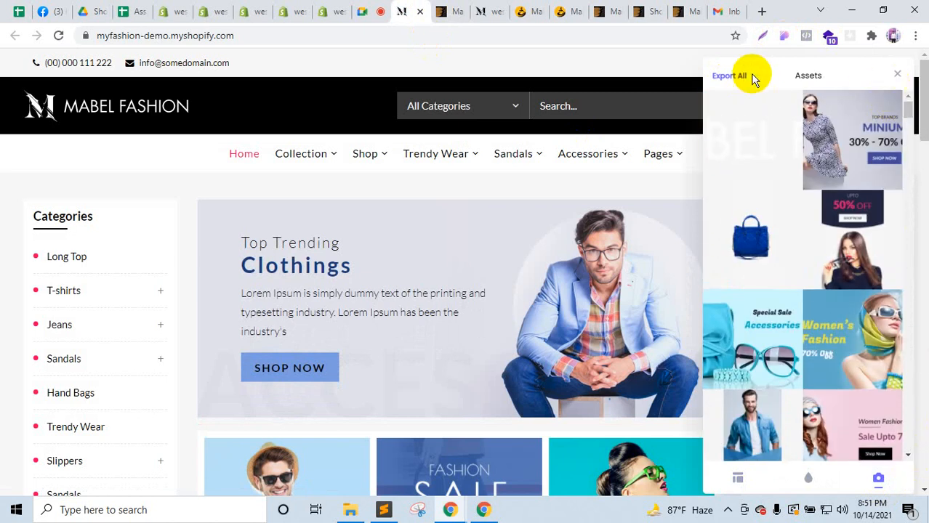
mouse_move(763, 247)
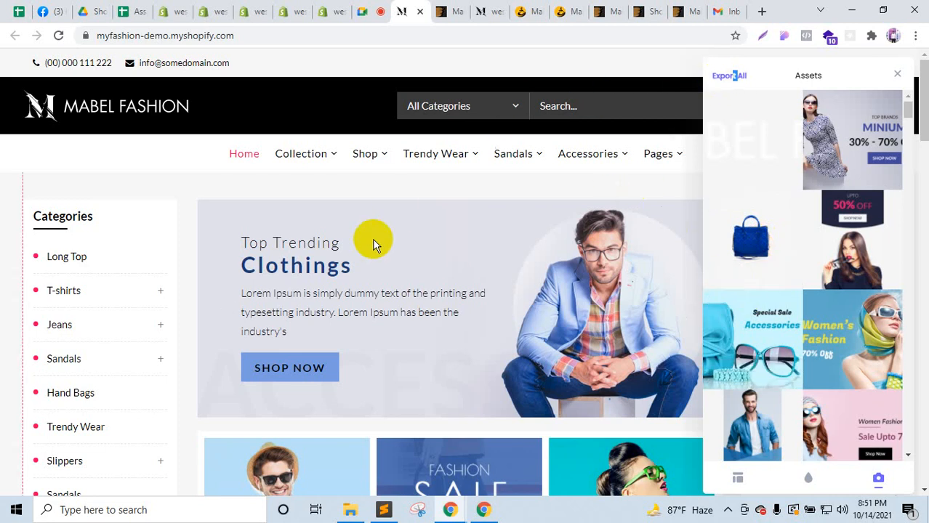
scroll(373, 245, down, 4)
Step: Flip through the westorebd, docs and ThemeForest tabs, then return to the myfashion-demo store
click(447, 11)
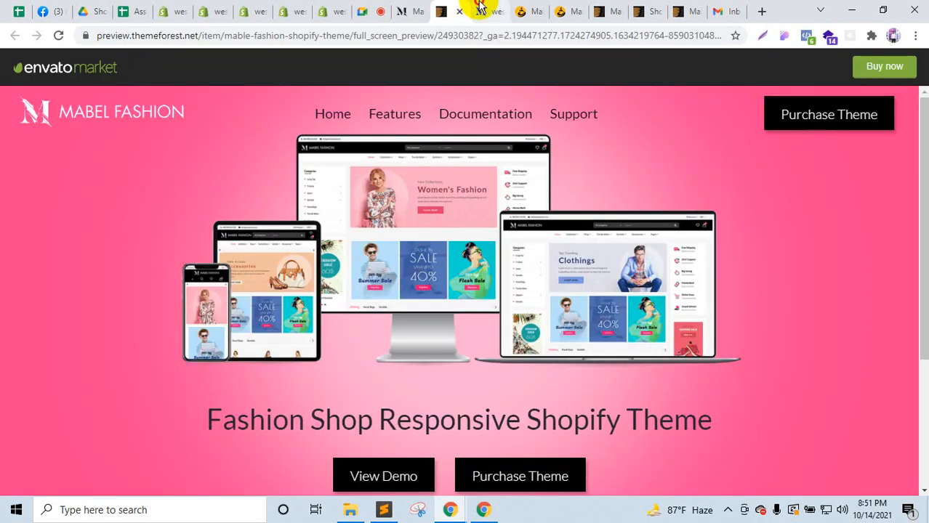
click(479, 11)
click(567, 9)
click(604, 9)
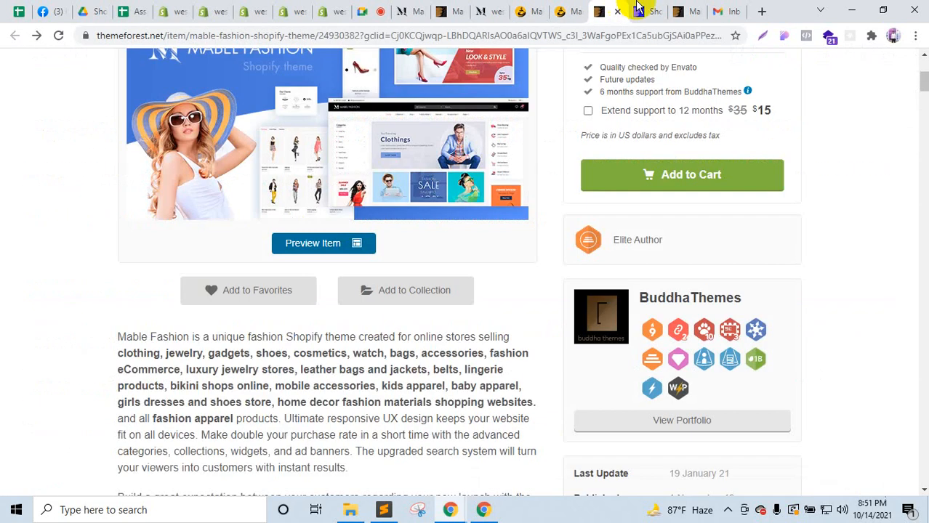
click(646, 8)
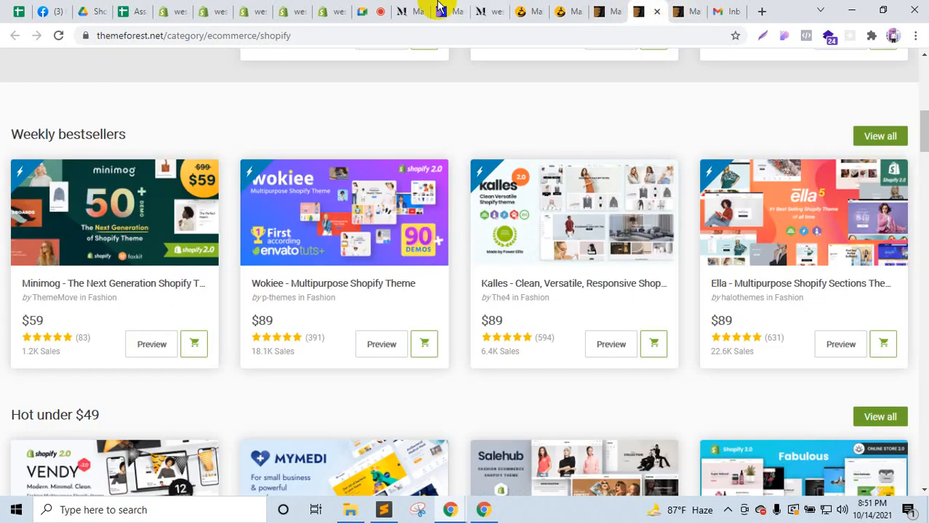
click(414, 9)
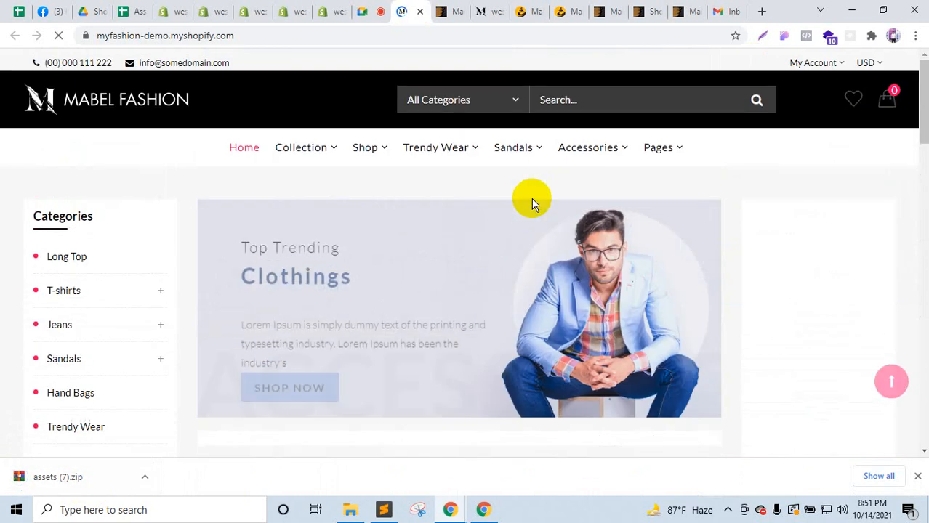
Step: Inspect the homepage banner and open its slider-2 image source in a new tab
right_click(585, 276)
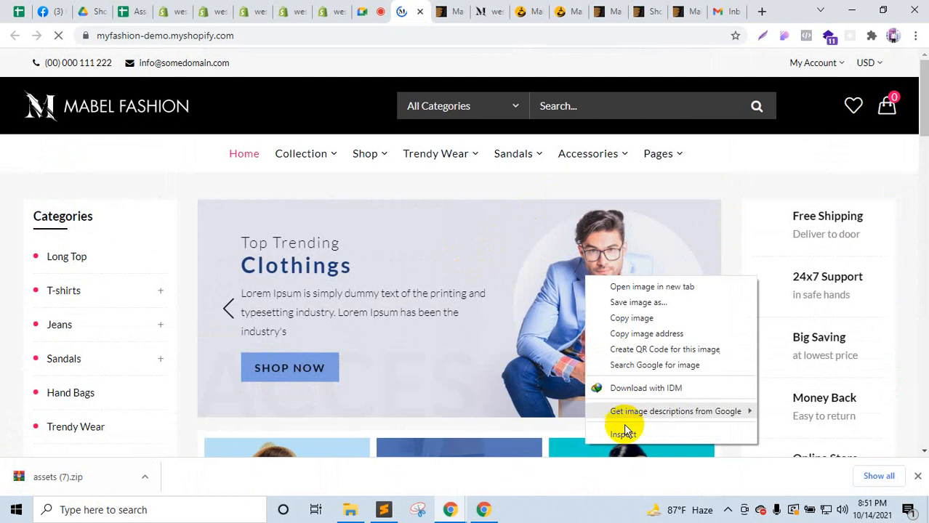
click(626, 430)
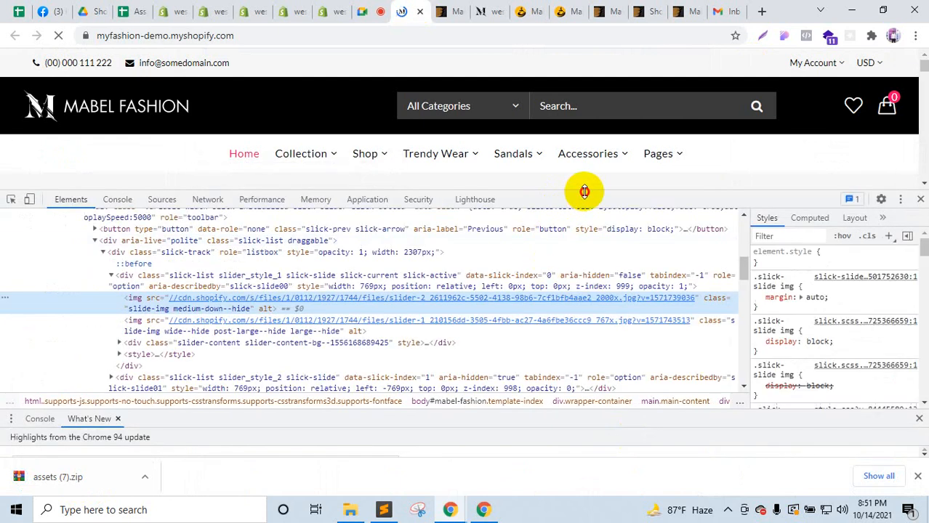
drag(585, 191, 595, 355)
scroll(319, 273, down, 3)
click(11, 362)
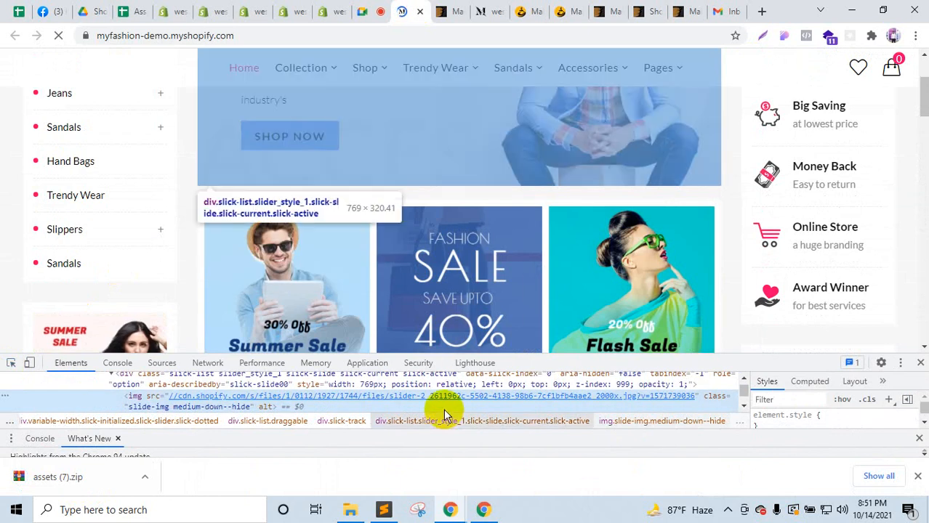
right_click(445, 401)
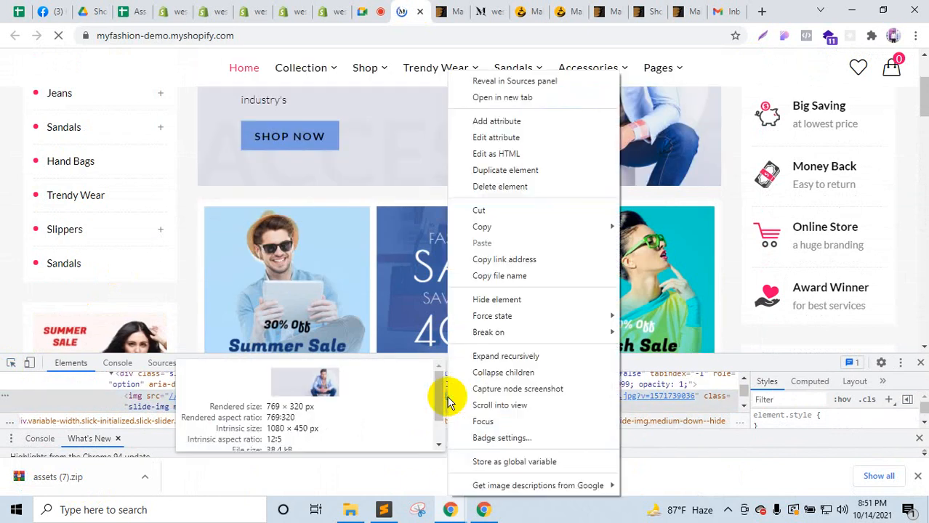
click(509, 98)
Step: Save the slider image as a JPG into the desktop shopify folder
right_click(468, 199)
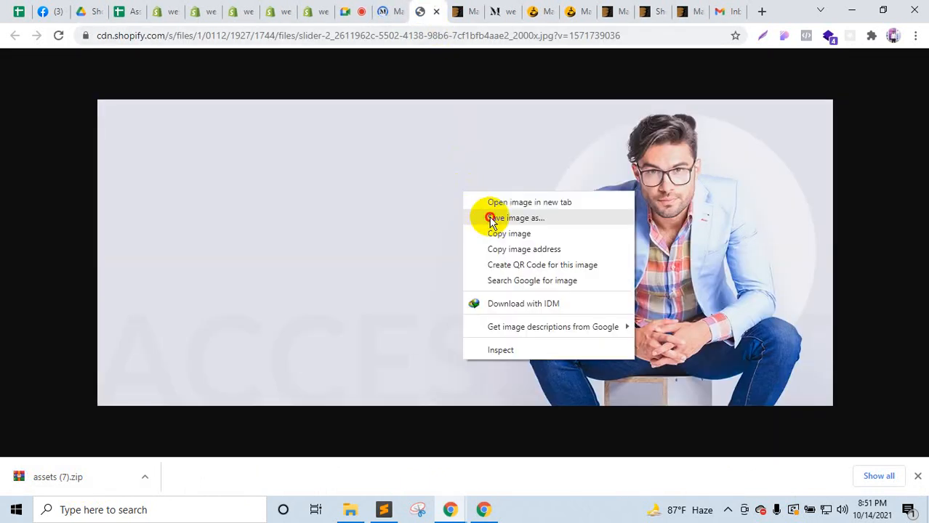
click(491, 216)
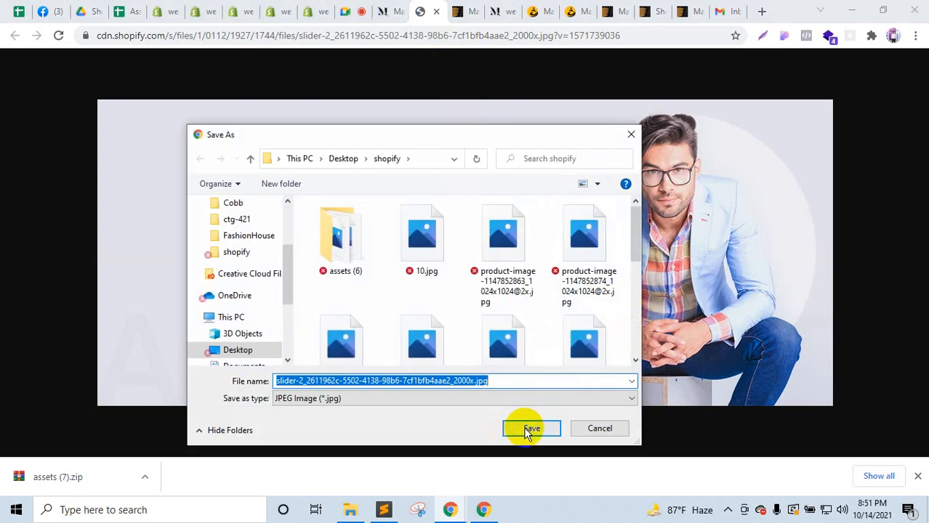
click(549, 434)
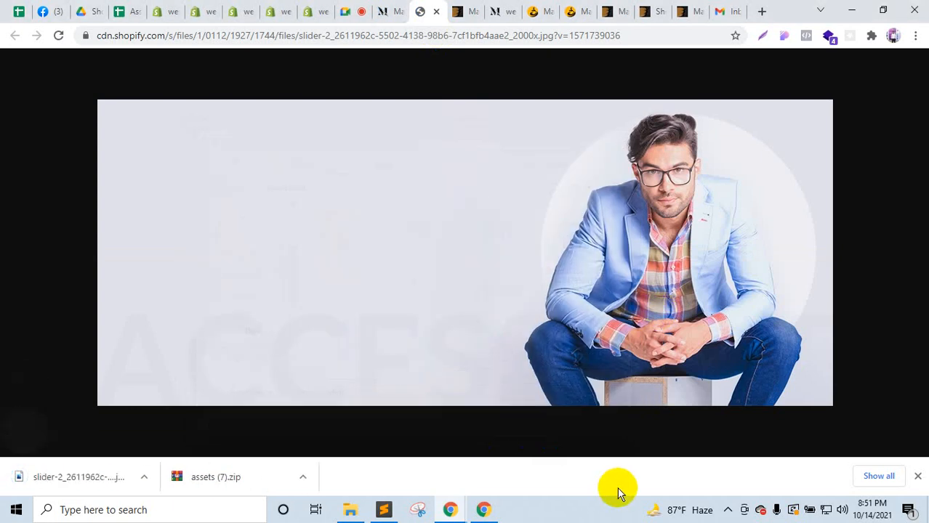
click(919, 479)
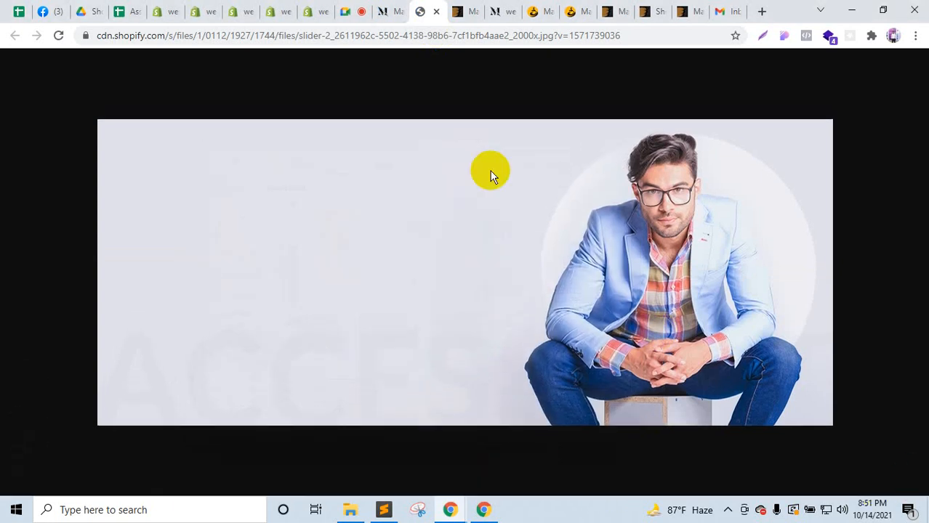
Step: Close the slider image tab, DevTools, and the myfashion and preview tabs, then return to the Meet call
click(438, 14)
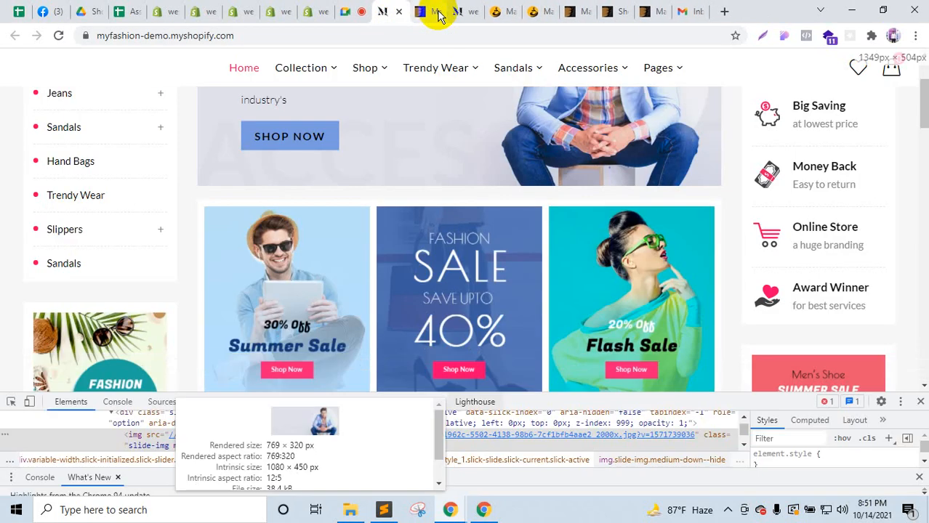
click(918, 401)
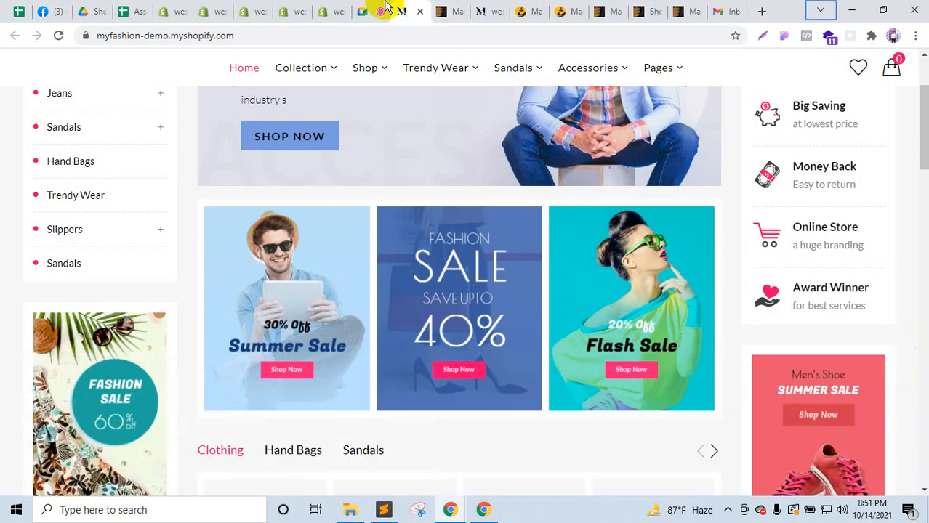
click(420, 12)
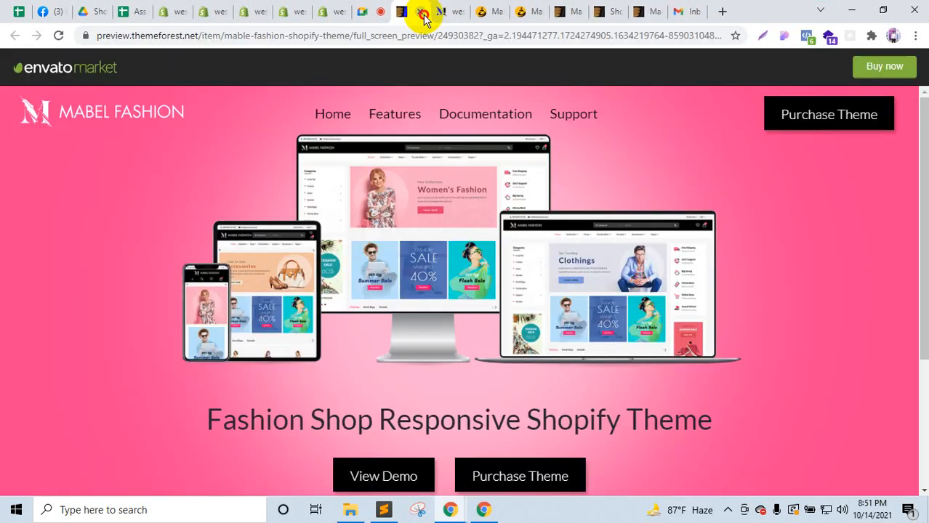
click(422, 12)
click(377, 9)
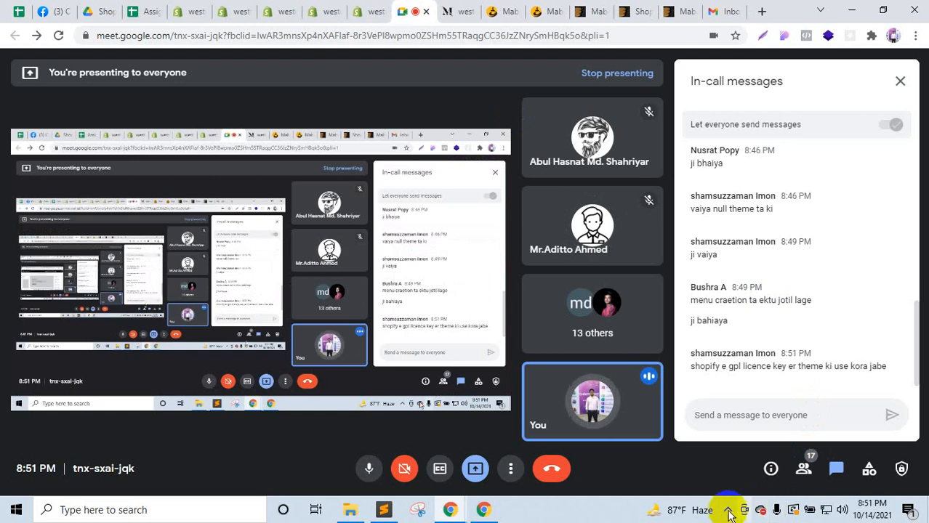